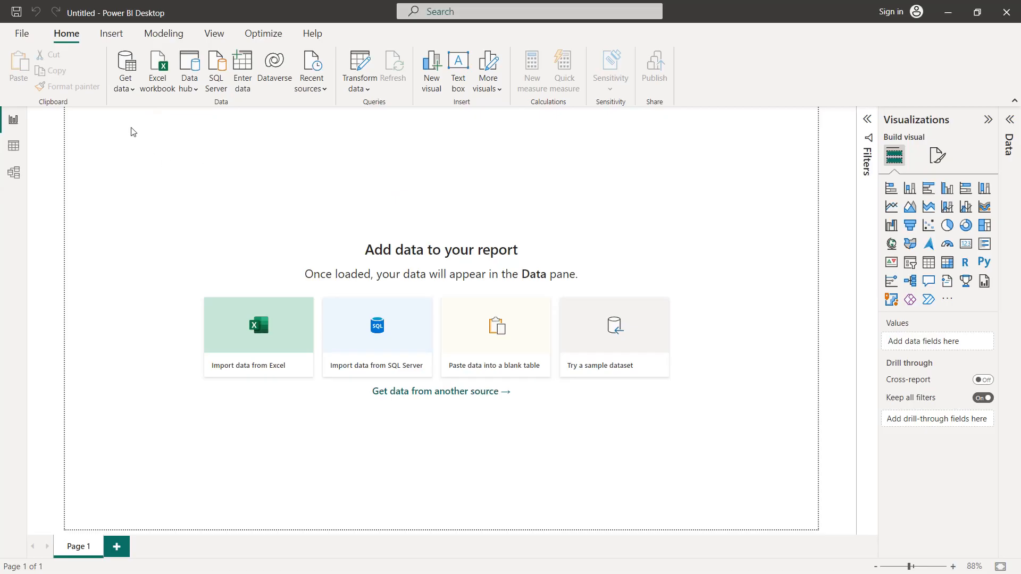
Step: Import the amazon_prime_titles.csv file as a Text/CSV source, load it without transformation and expand its table to list the fields
click(133, 93)
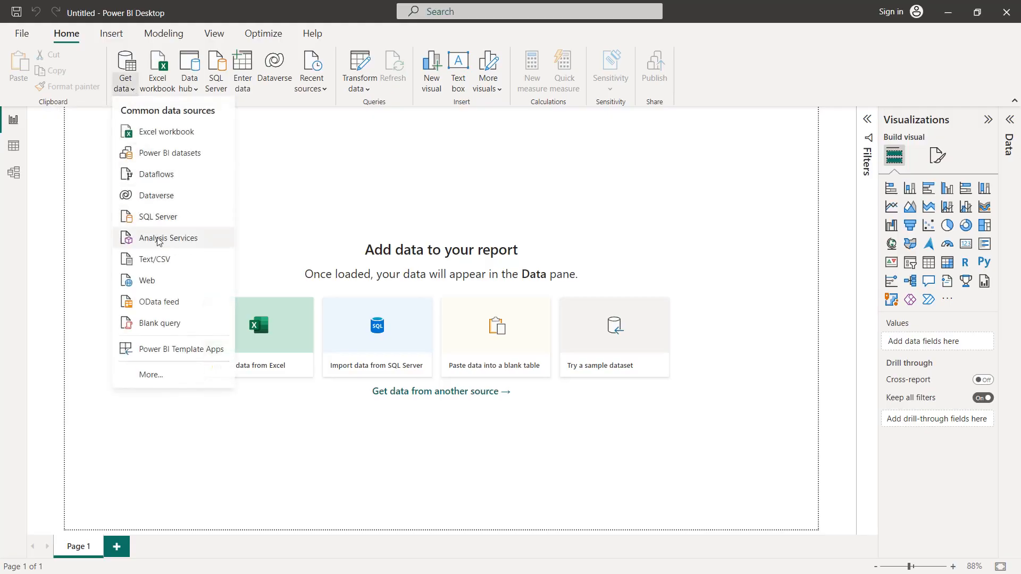
click(159, 259)
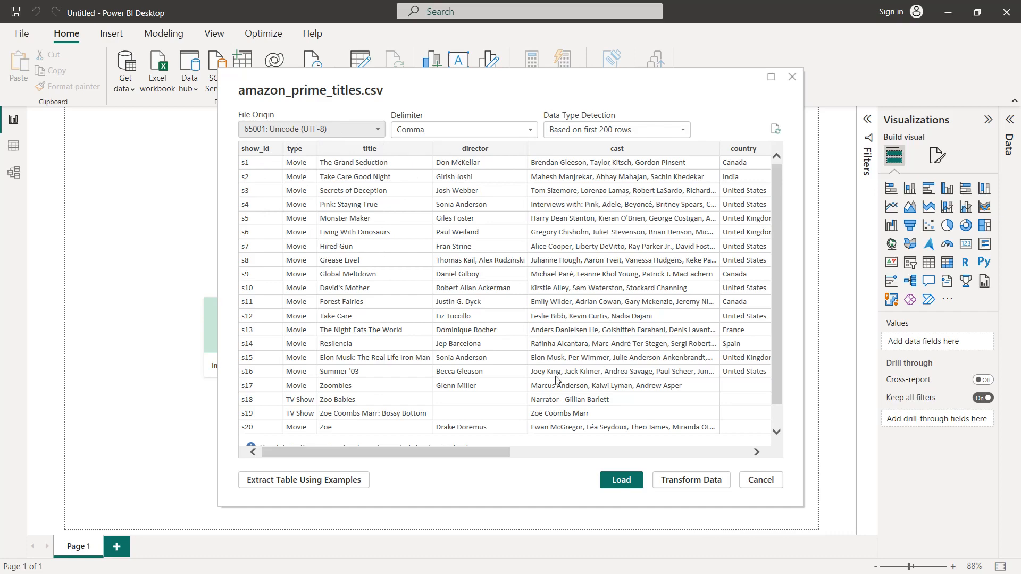
drag(500, 455, 685, 452)
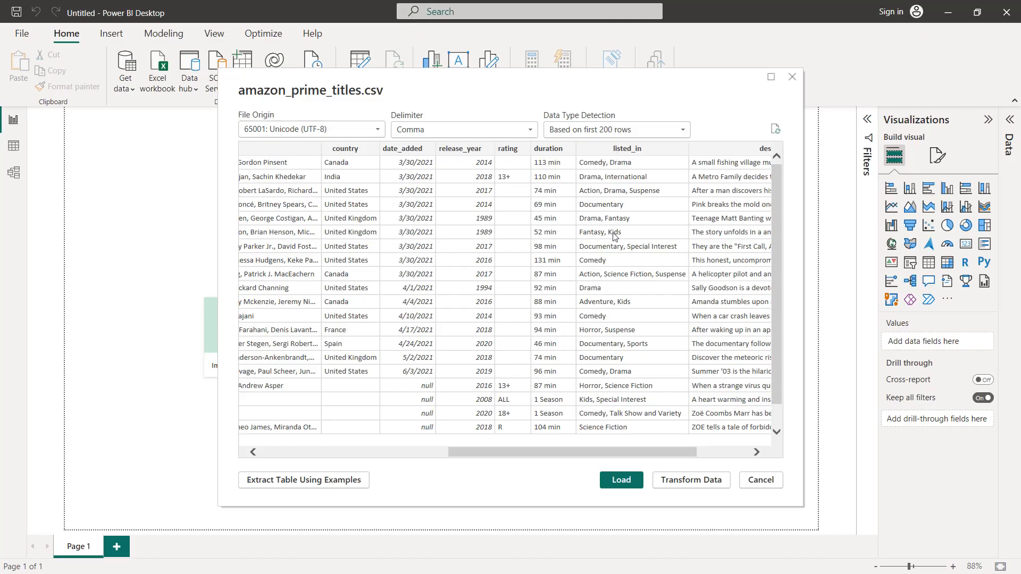
scroll(634, 385, right, 3)
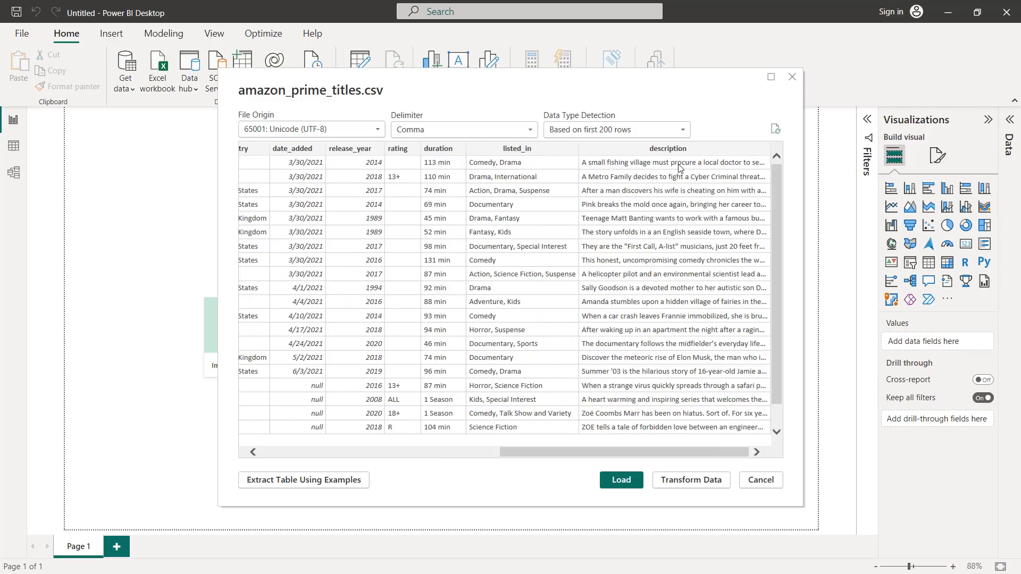
click(615, 484)
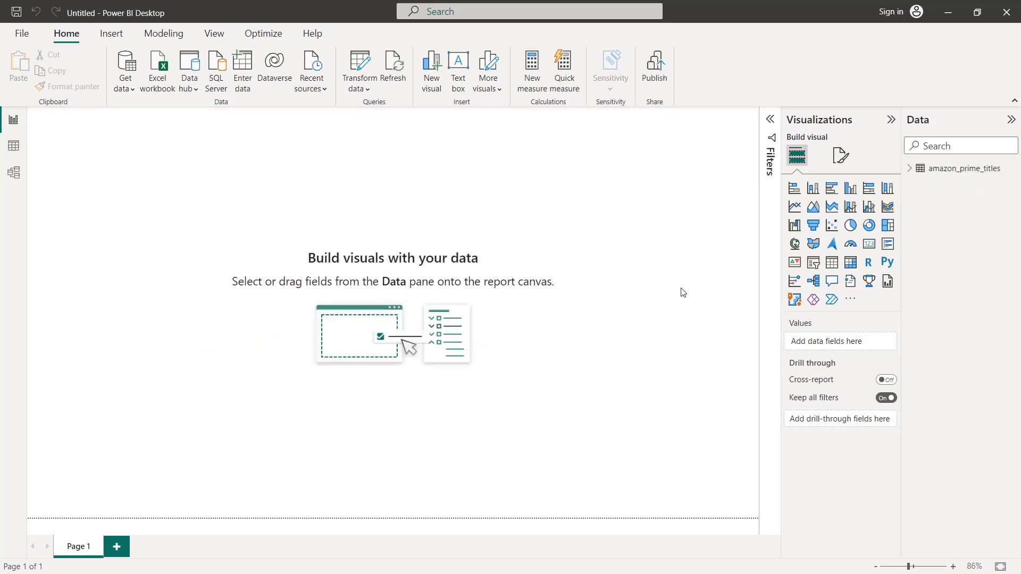
click(910, 169)
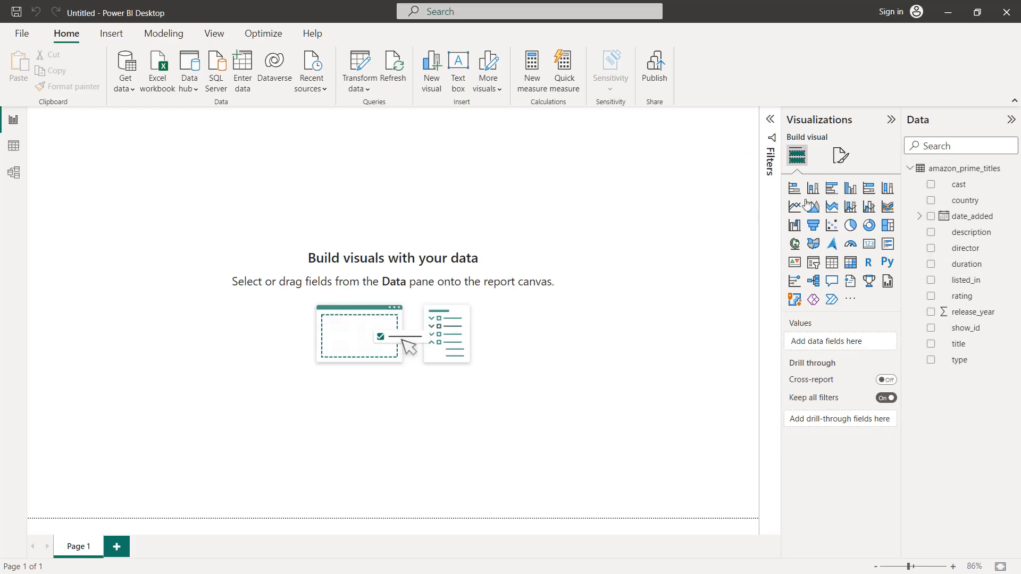
Step: Set the report page's canvas background to the custom color #19222D with 0% transparency
click(839, 156)
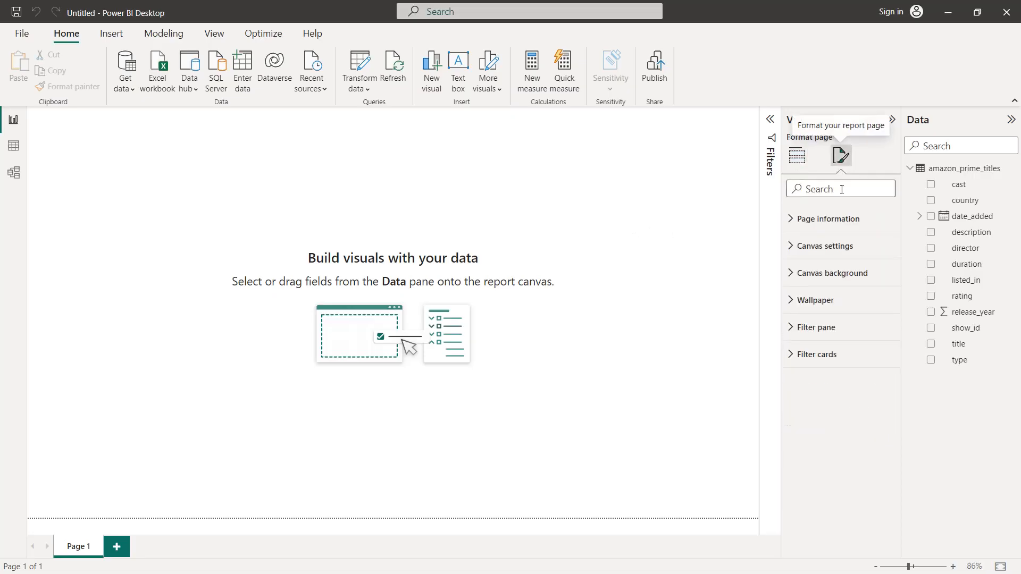
click(827, 275)
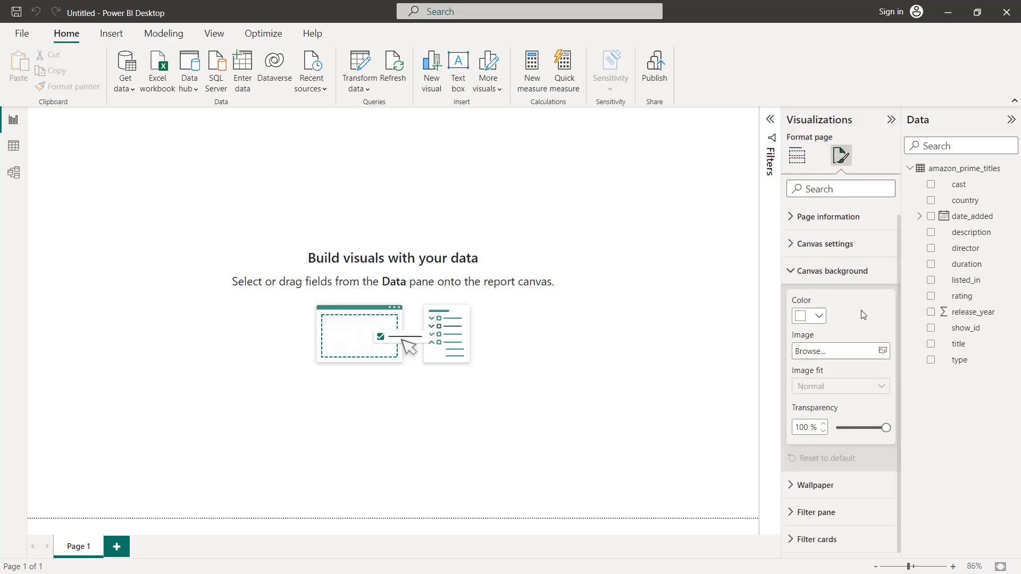
click(817, 319)
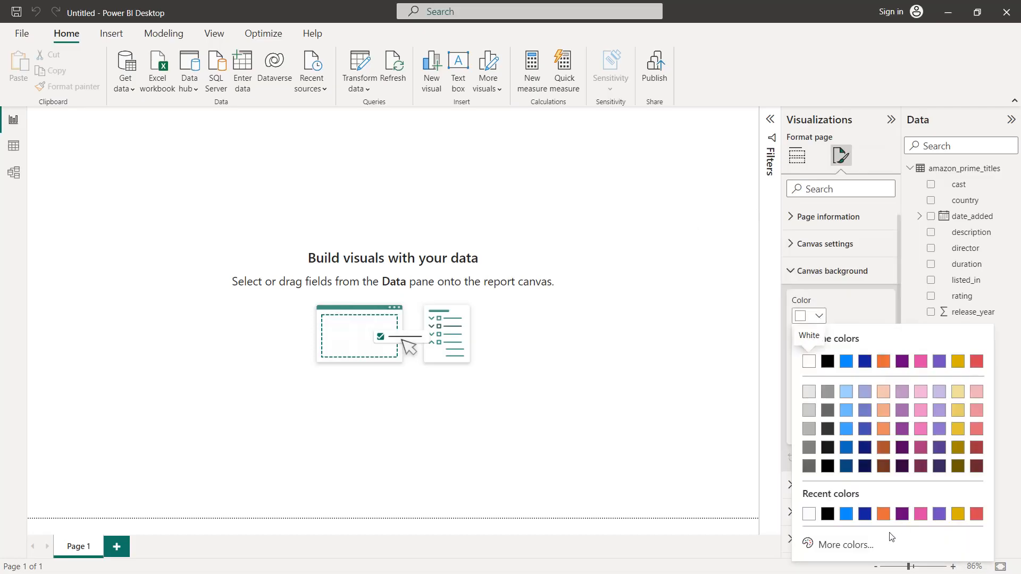
click(841, 548)
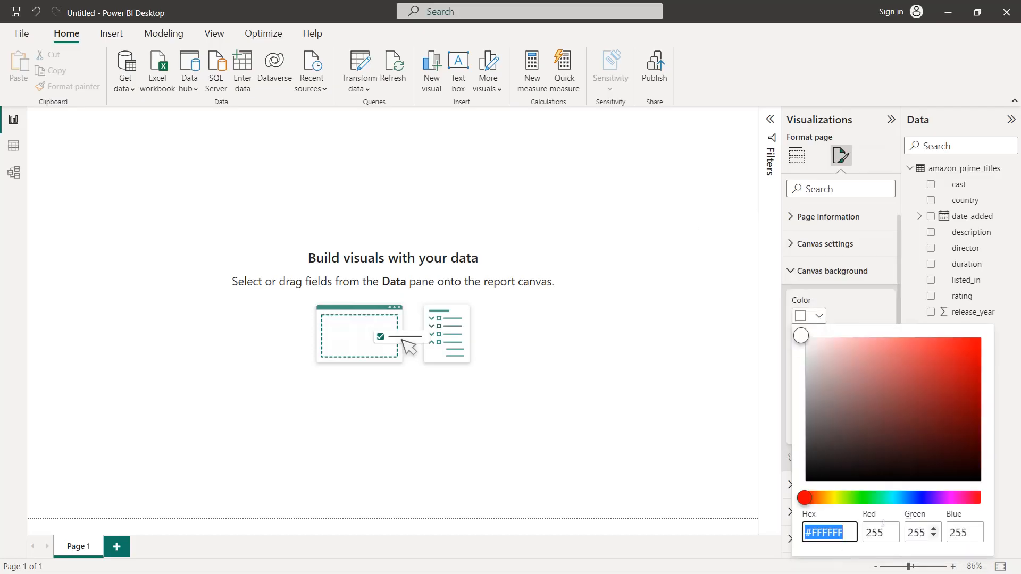
click(842, 531)
key(BackSpace)
key(BackSpace)
key(BackSpace)
key(BackSpace)
key(BackSpace)
key(BackSpace)
text(19222)
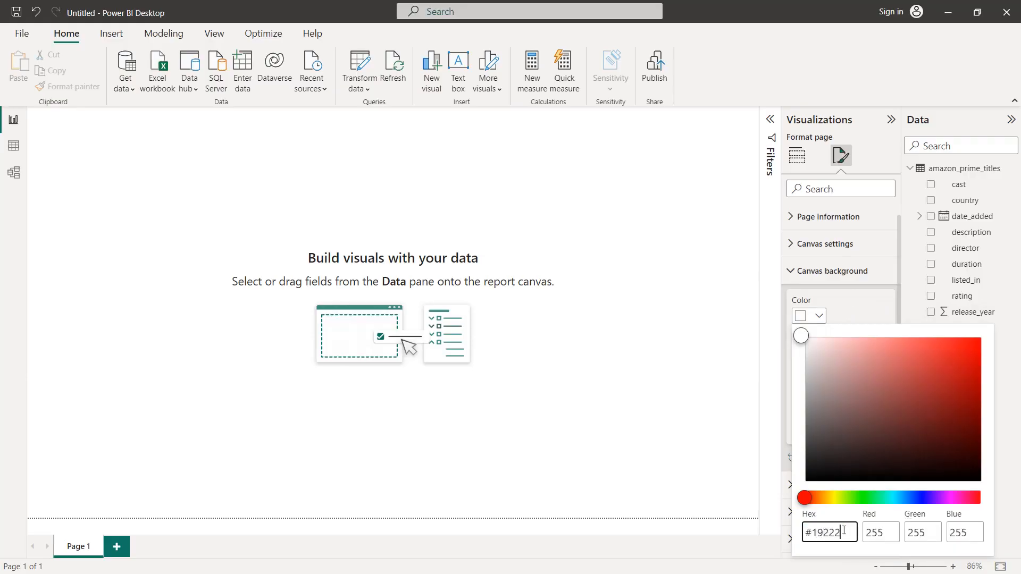
text(D)
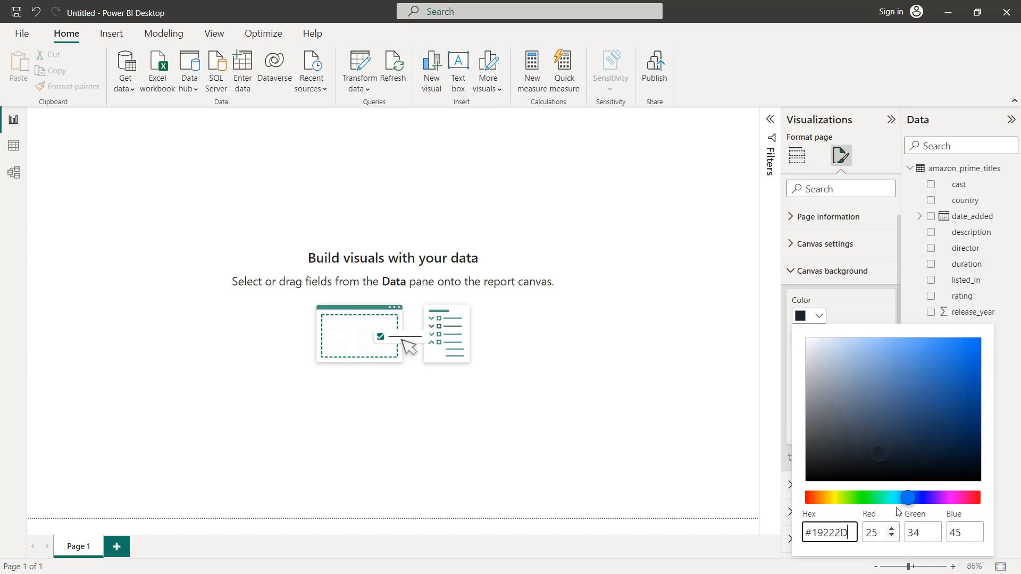
click(866, 315)
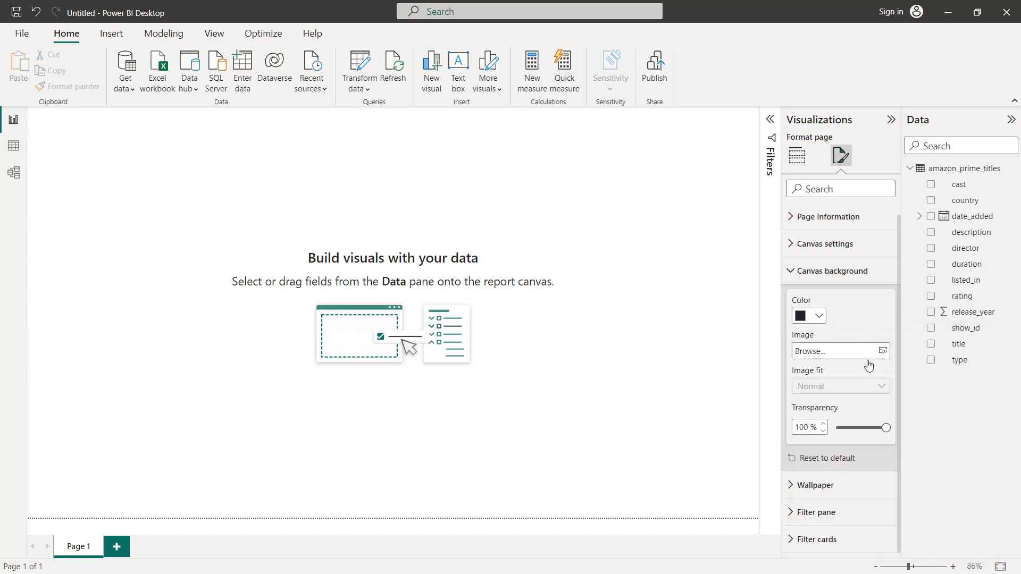
drag(885, 428, 830, 432)
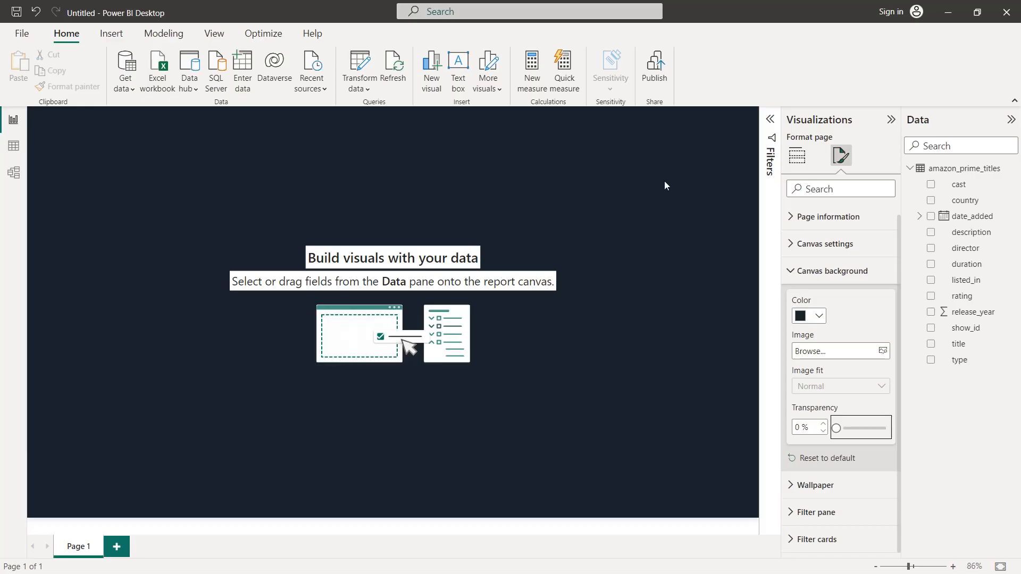
Step: Add a filled map with country as its location and enlarge it to about half the canvas width
click(796, 155)
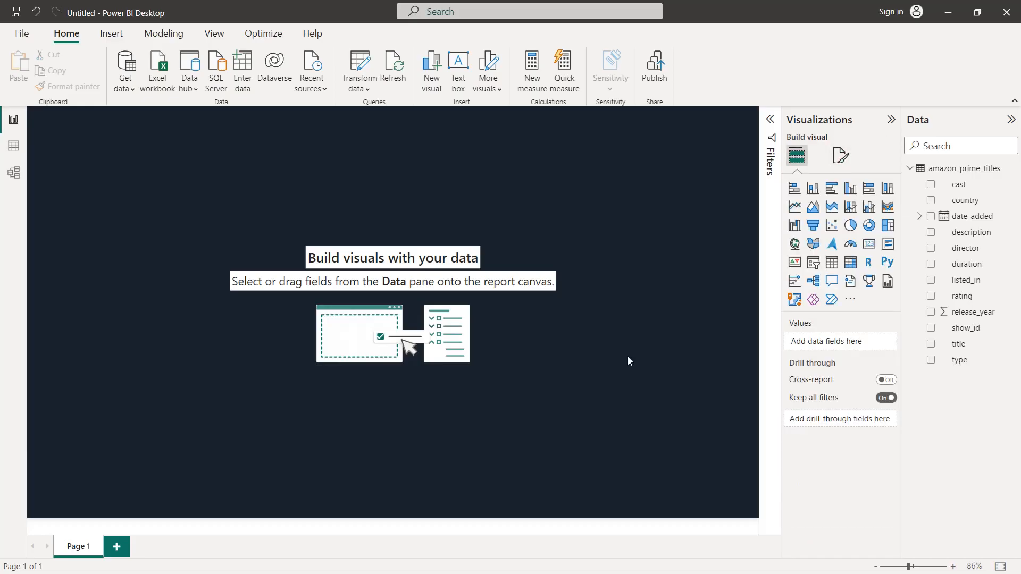
click(811, 244)
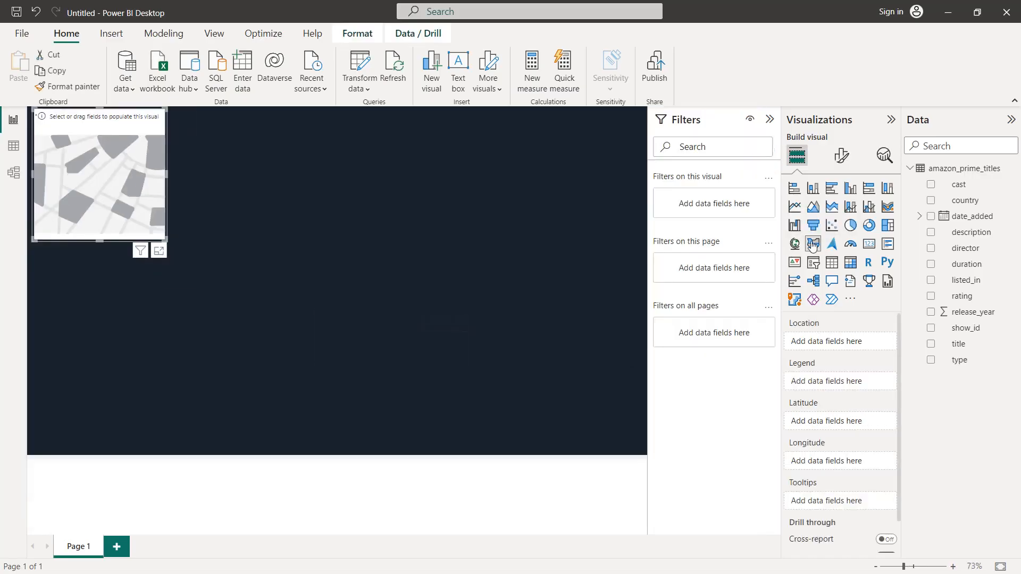
click(930, 201)
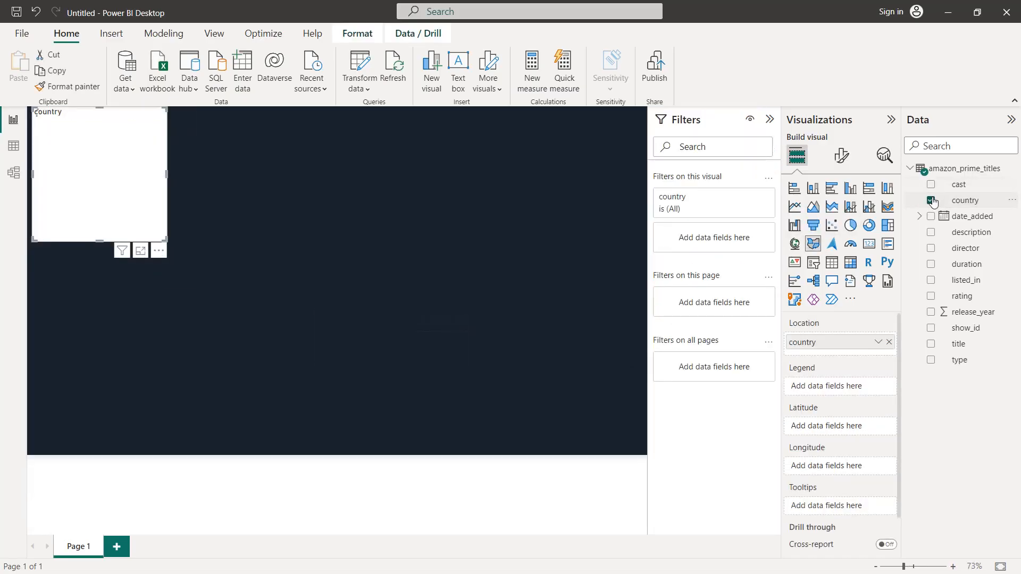
drag(167, 240, 370, 381)
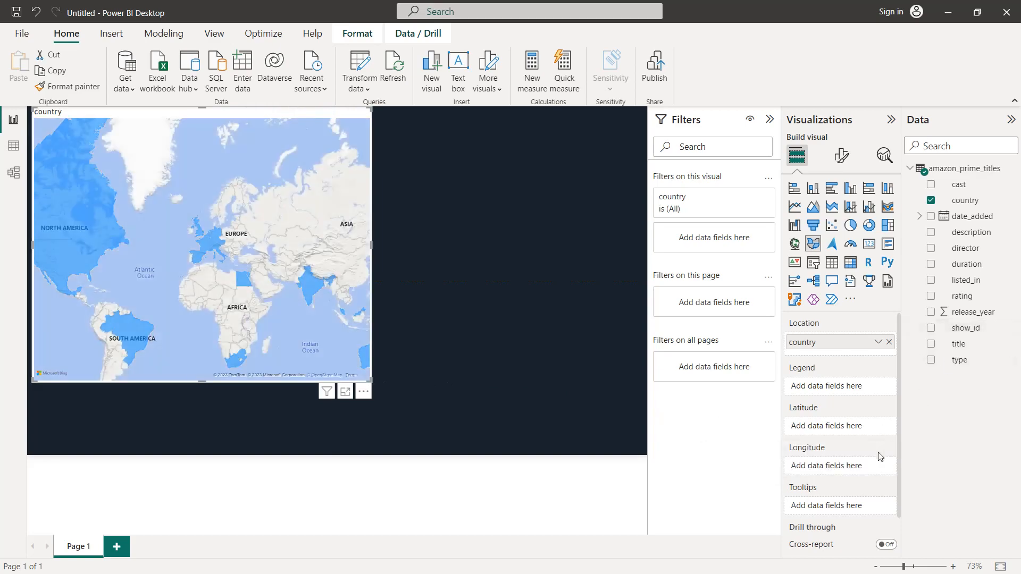
Step: Add show_id to the map's tooltips summarized as Count, and exclude the blank country value from the visual's filter
drag(957, 330, 850, 506)
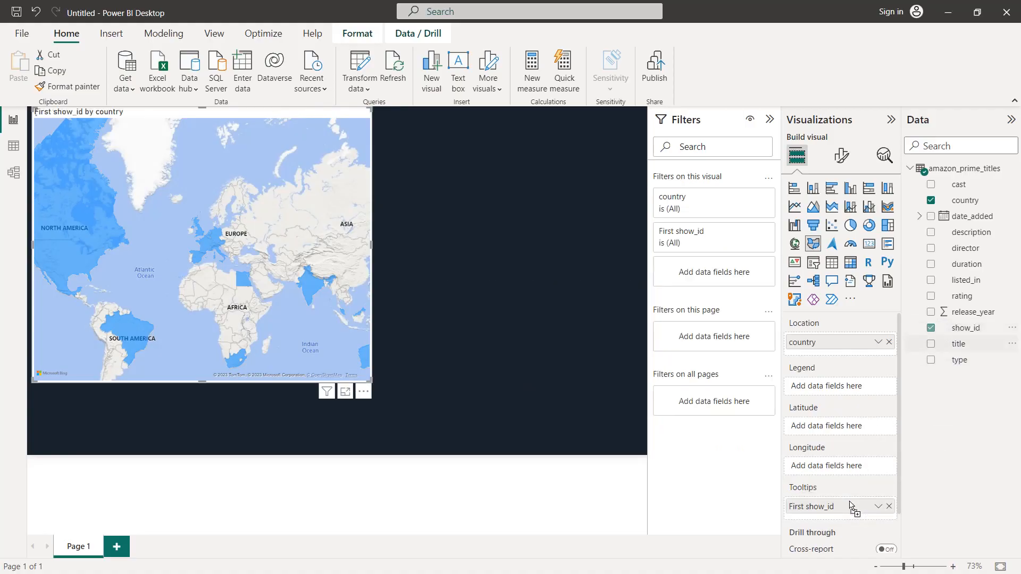
click(878, 507)
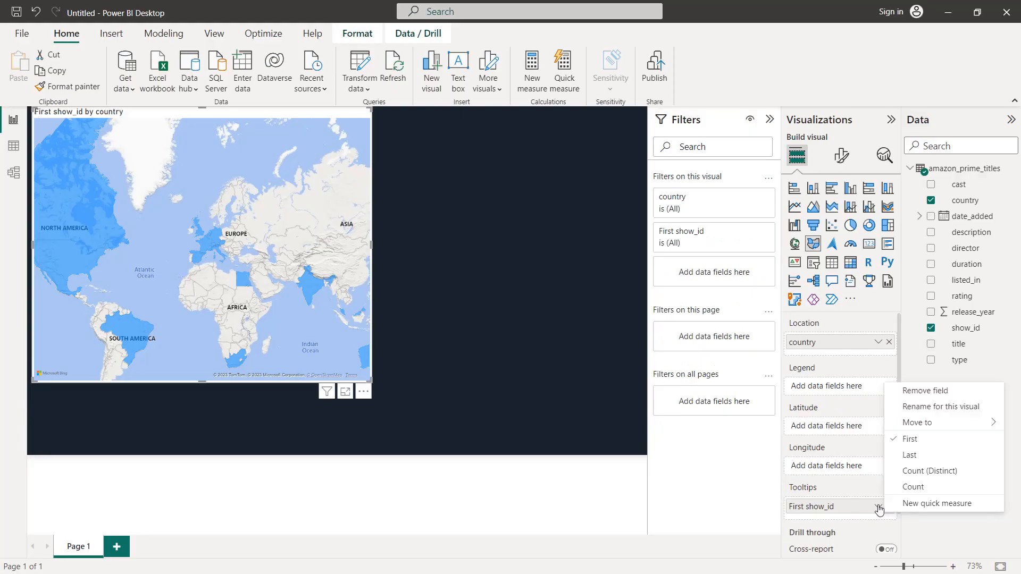
click(913, 487)
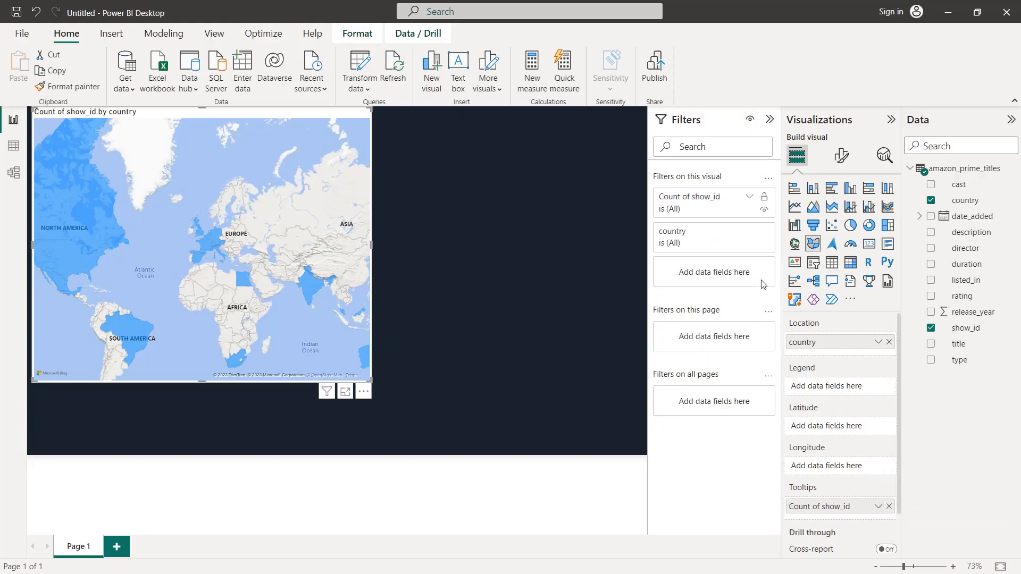
click(751, 233)
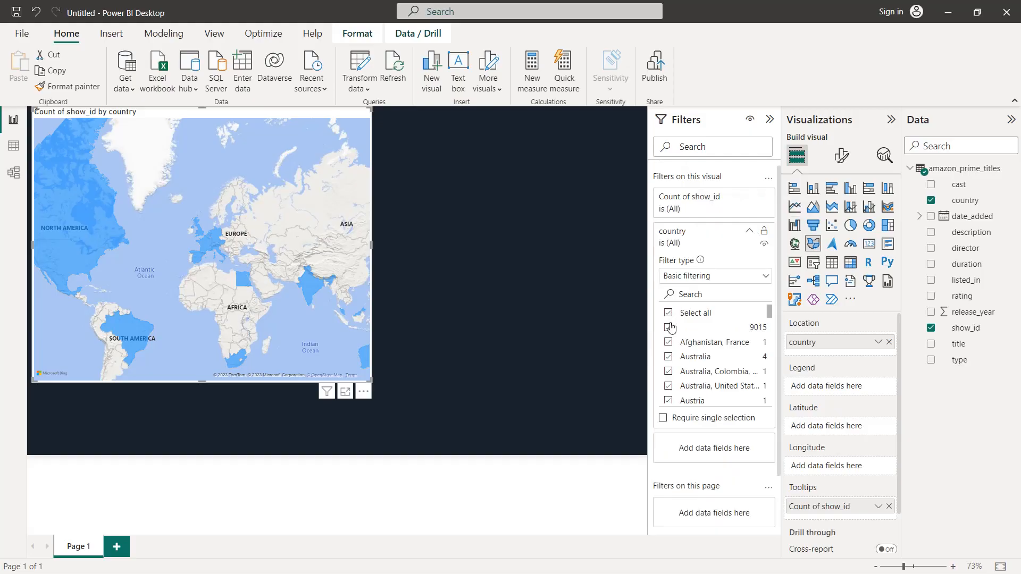
click(669, 328)
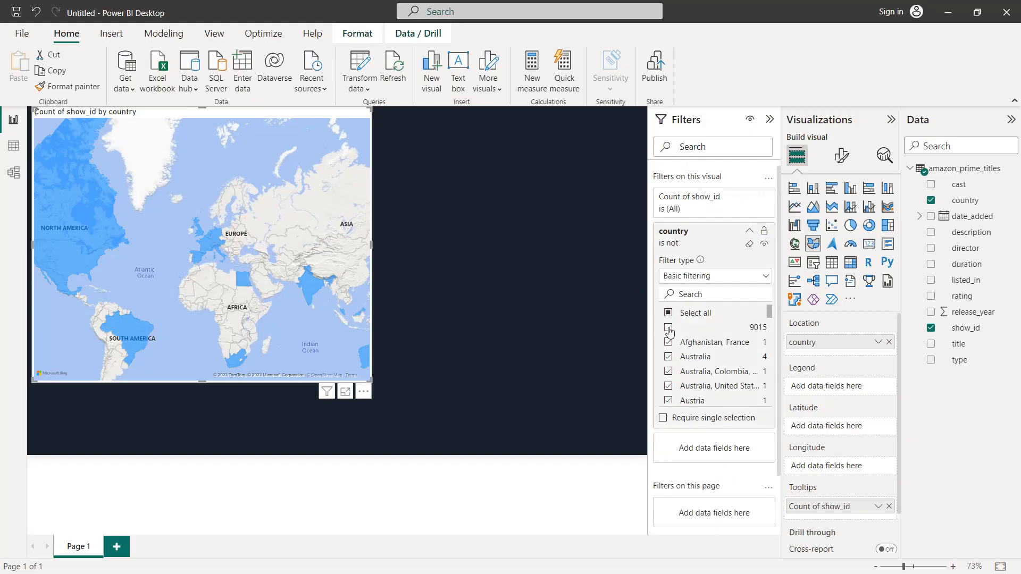
Step: Change the filled map's style to Dark
click(842, 156)
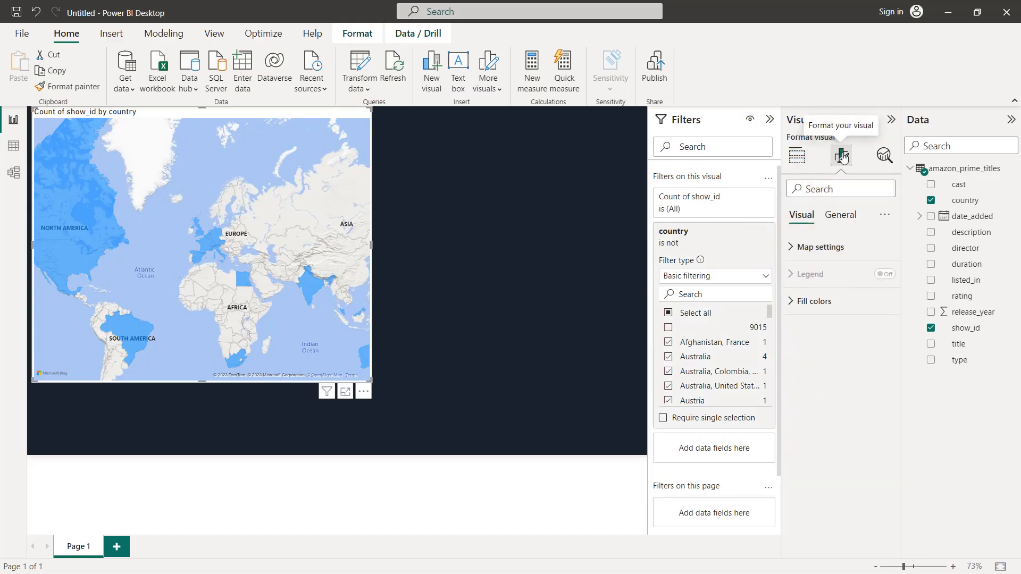
click(821, 247)
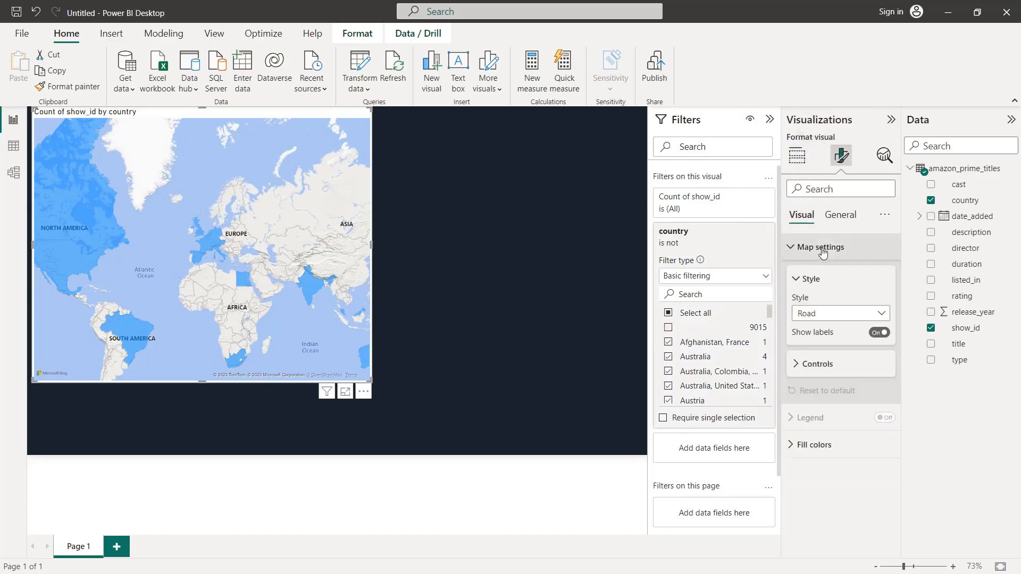
click(824, 313)
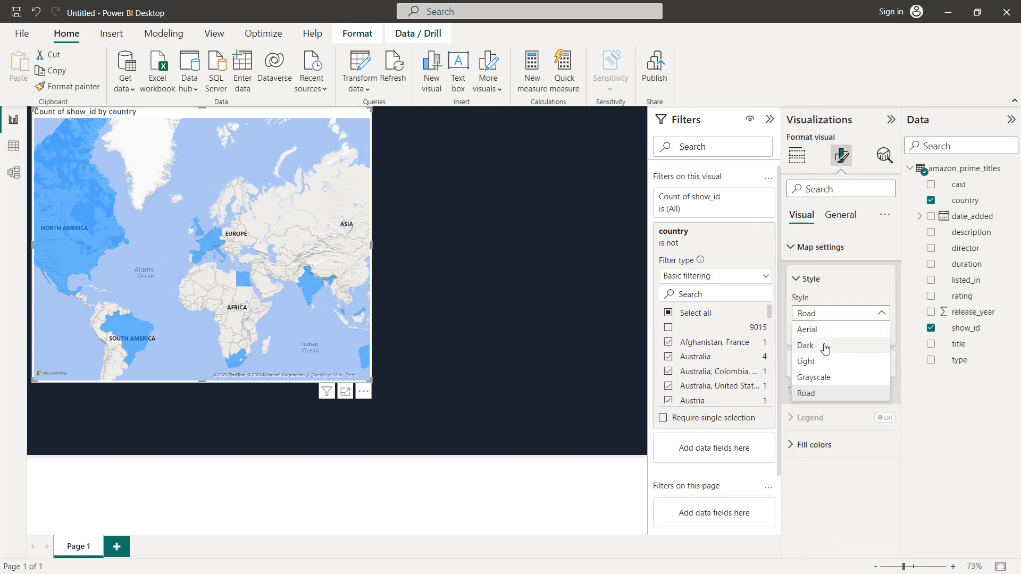
click(824, 349)
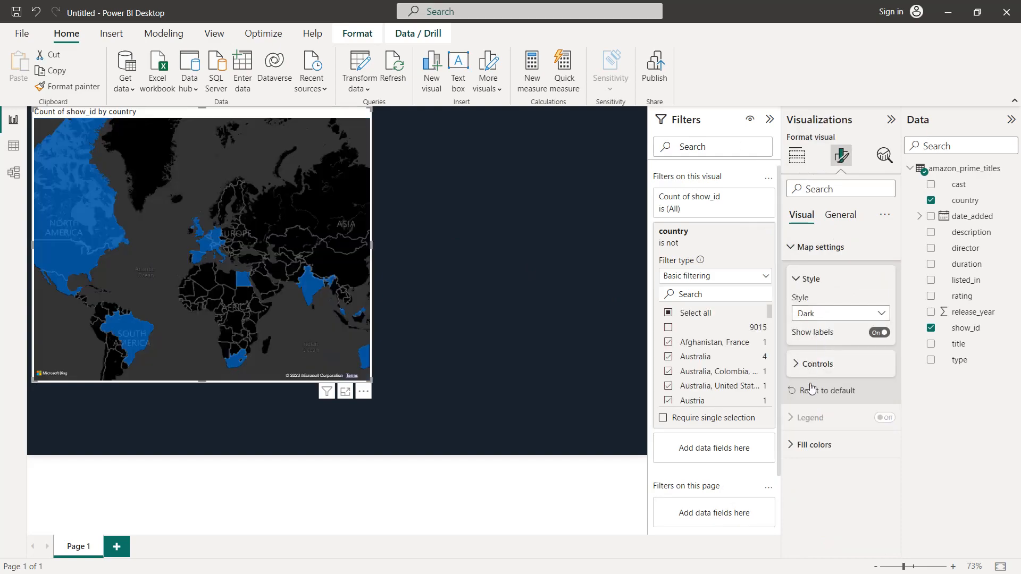
Step: Set up conditional formatting for the map's default fill color as a gradient based on show_id summarized by Count (Distinct)
click(808, 444)
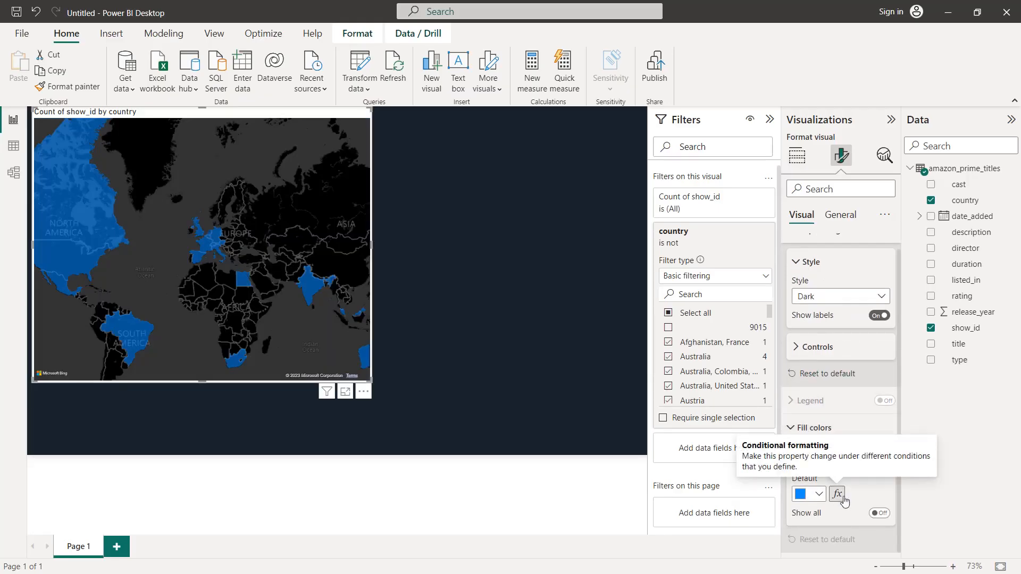
click(837, 494)
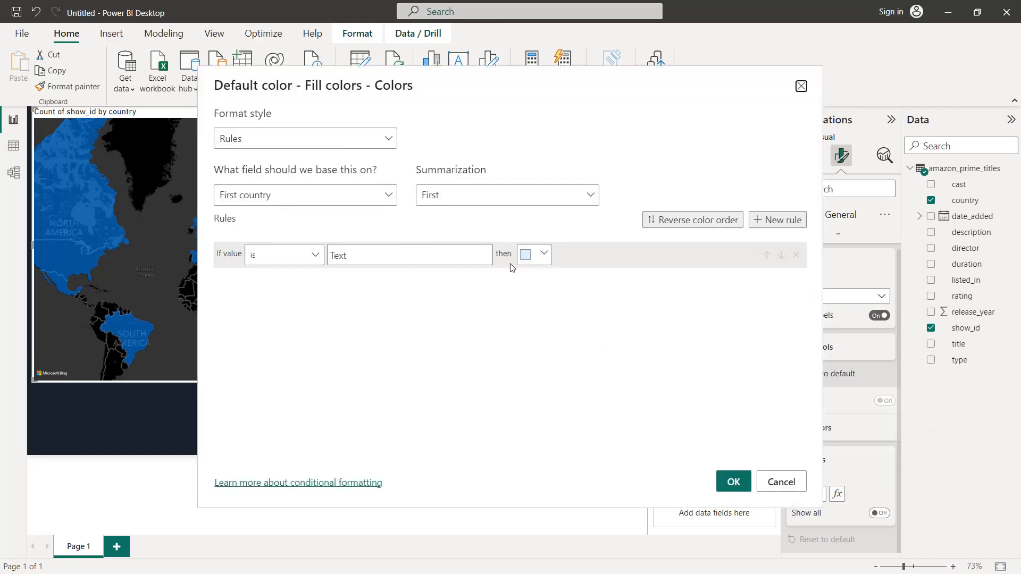
click(379, 141)
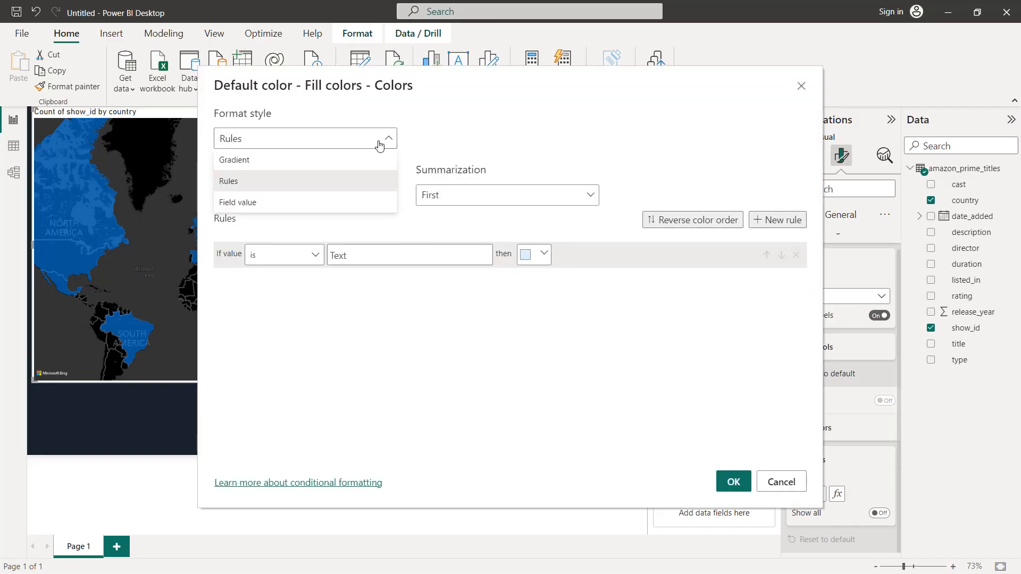
click(307, 158)
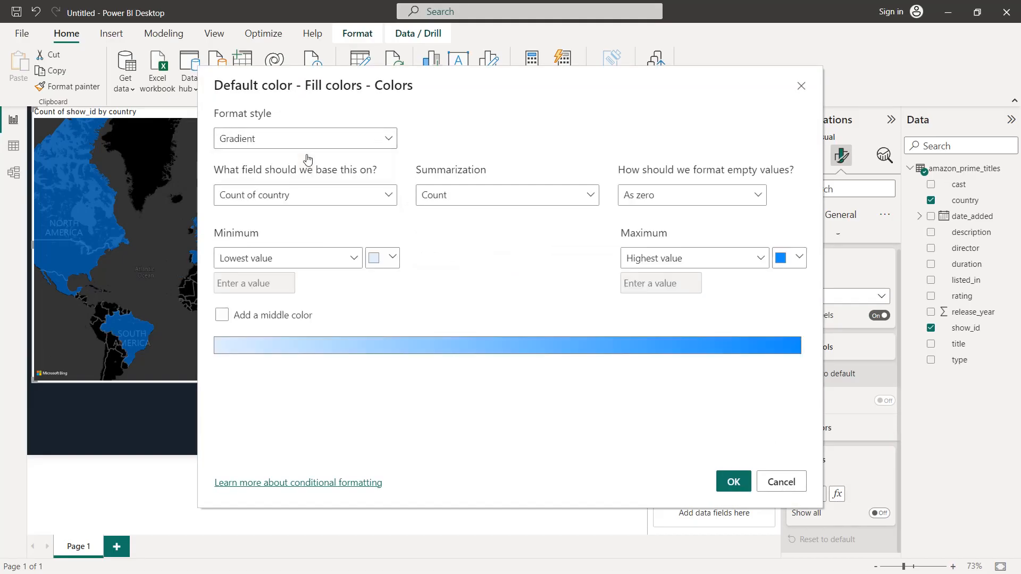
click(320, 200)
click(226, 243)
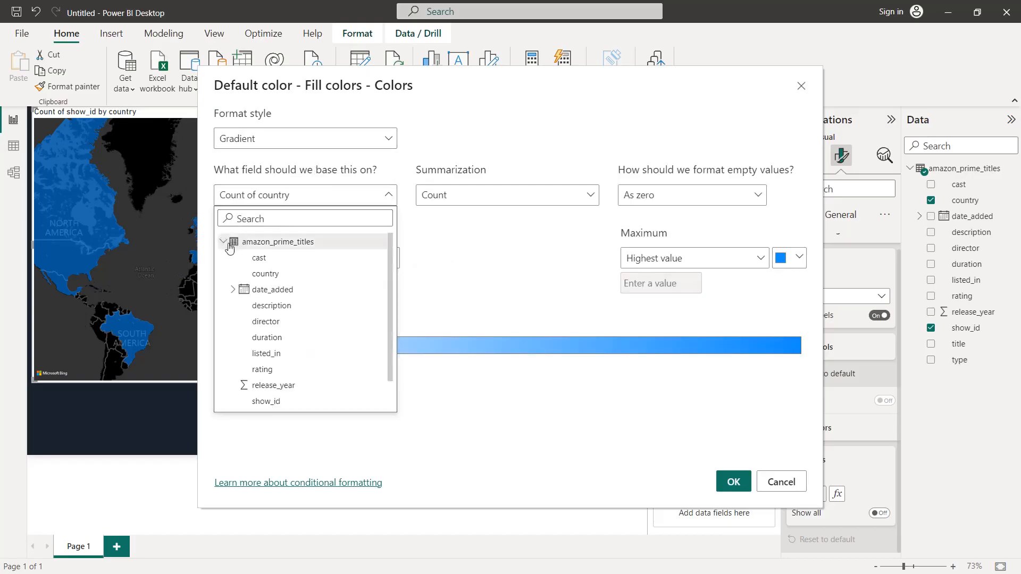
click(264, 401)
click(485, 204)
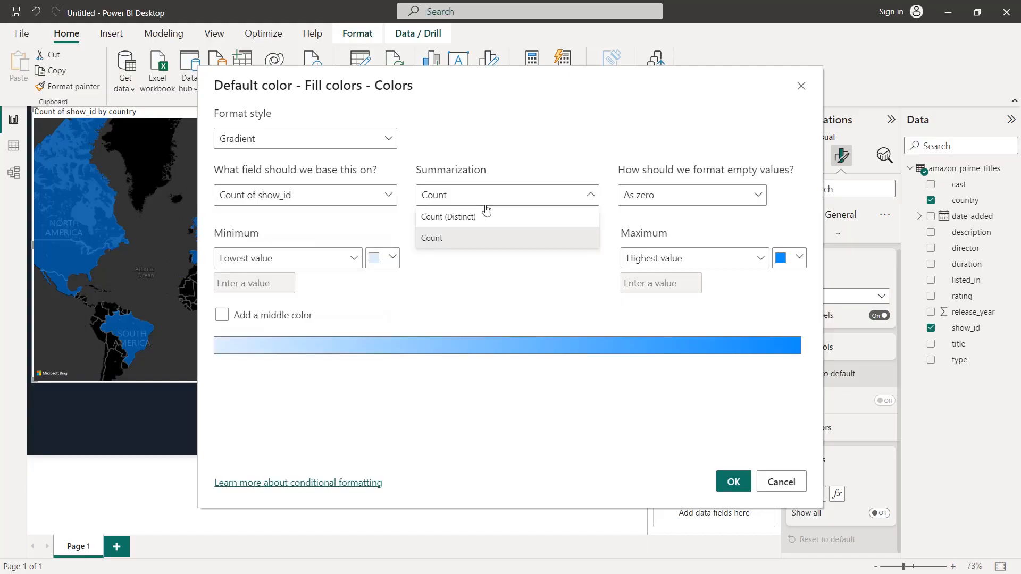
click(487, 216)
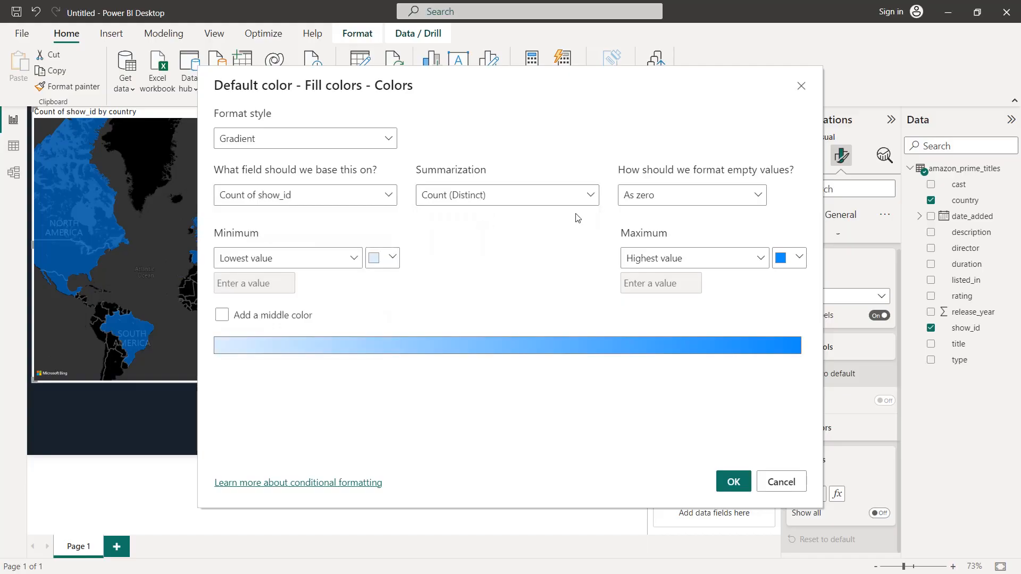
Step: Set the gradient's maximum color to #00A8E1 and apply the conditional formatting to the map
click(798, 258)
click(663, 469)
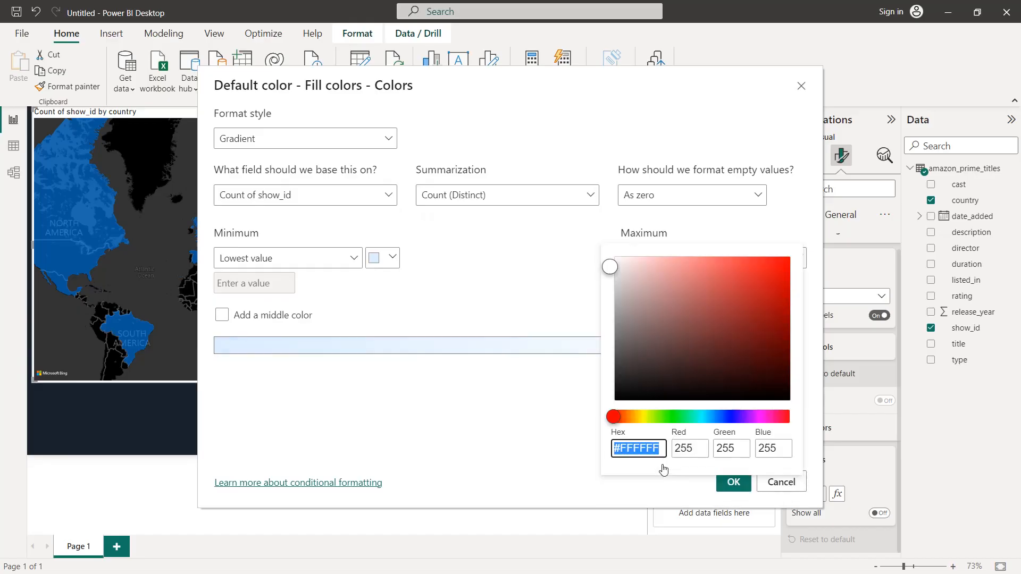
key(BackSpace)
key(BackSpace)
key(BackSpace)
text(1)
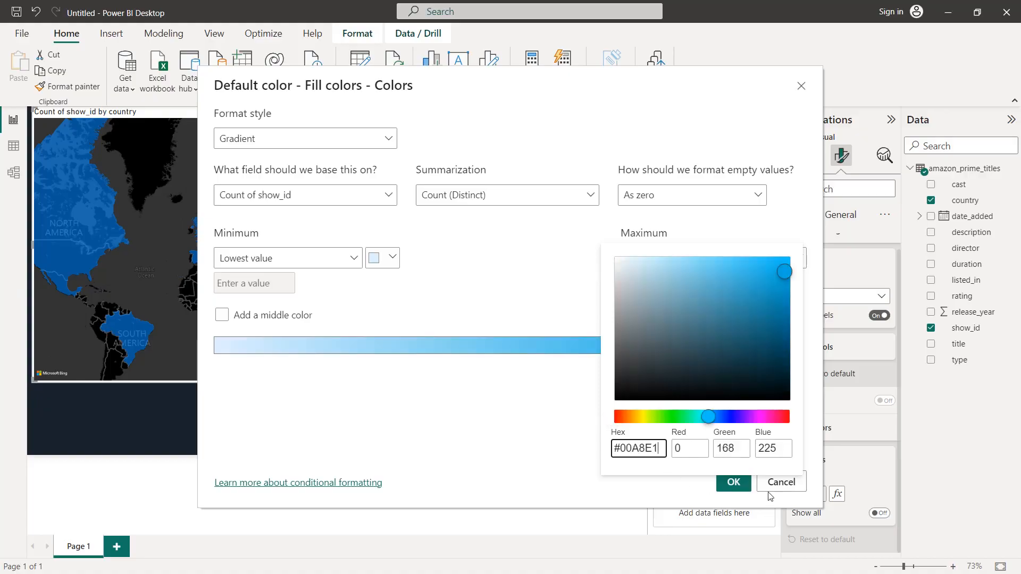
click(741, 490)
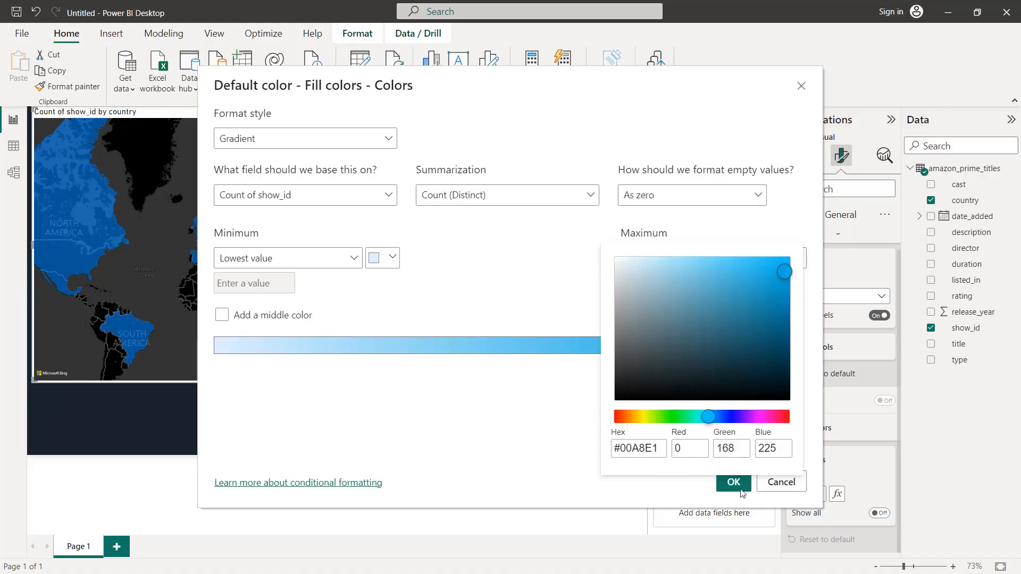
click(565, 432)
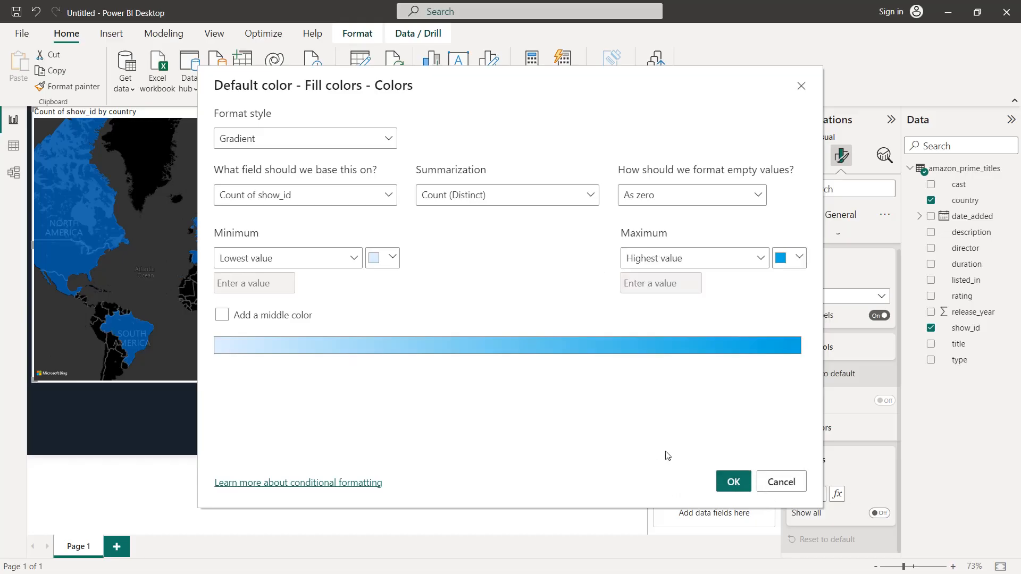
click(732, 482)
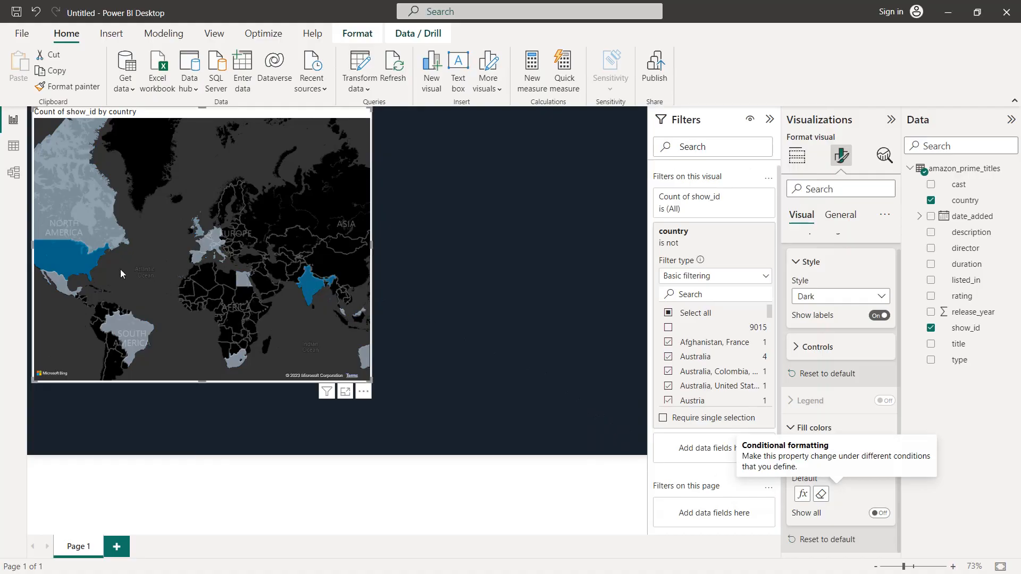
Step: Shrink the filled map to a little over a third of the canvas width, keeping its upper-left corner in place
mouse_move(64, 273)
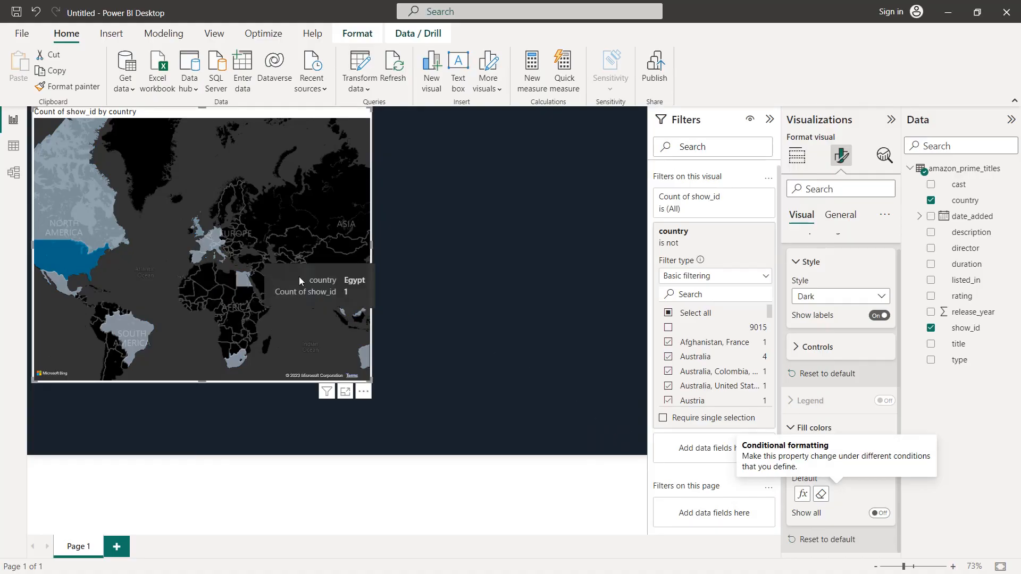
mouse_move(311, 290)
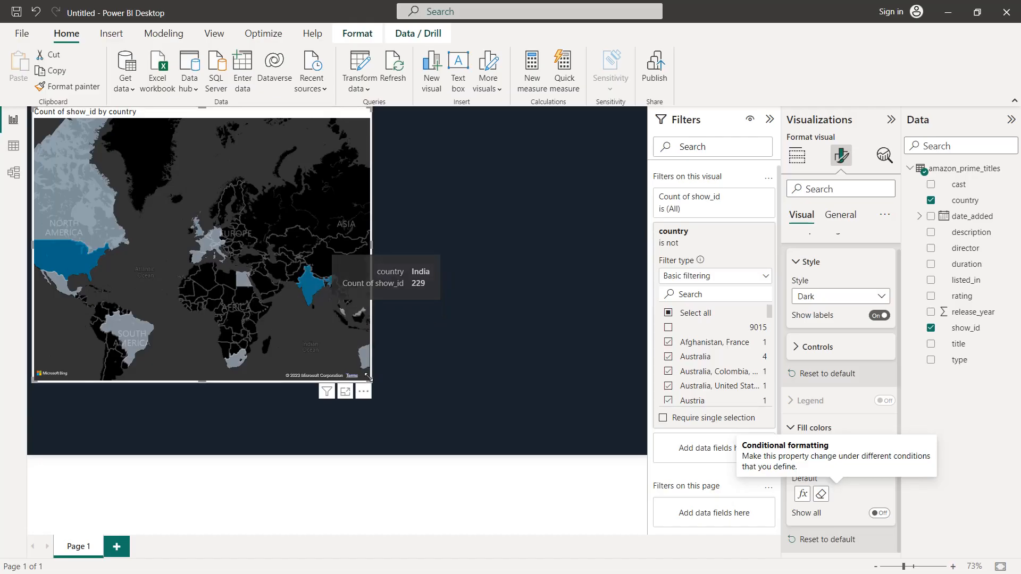
drag(371, 381, 270, 306)
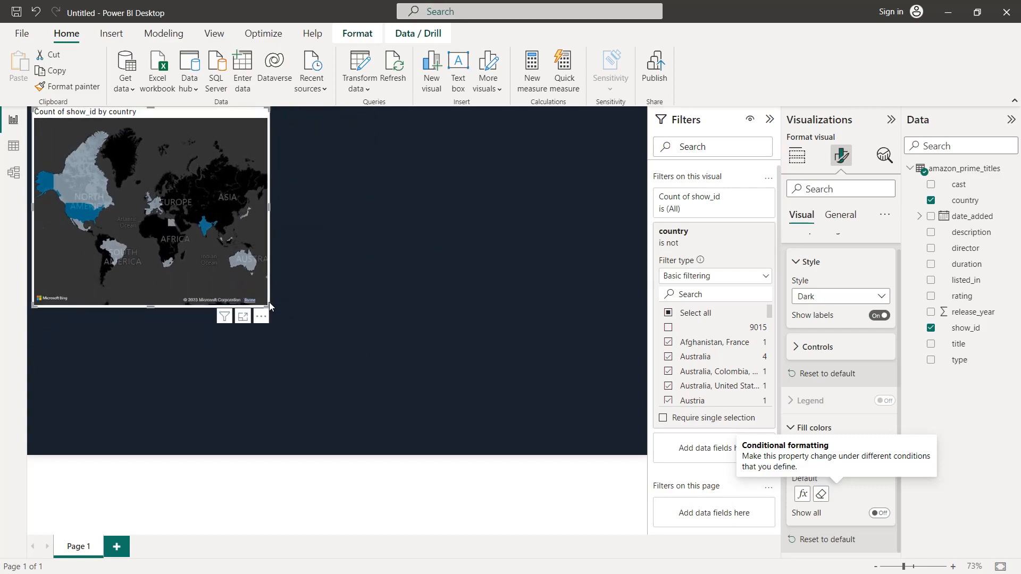
Step: Set the map visual's background color to the recently used dark navy #19222D
click(840, 215)
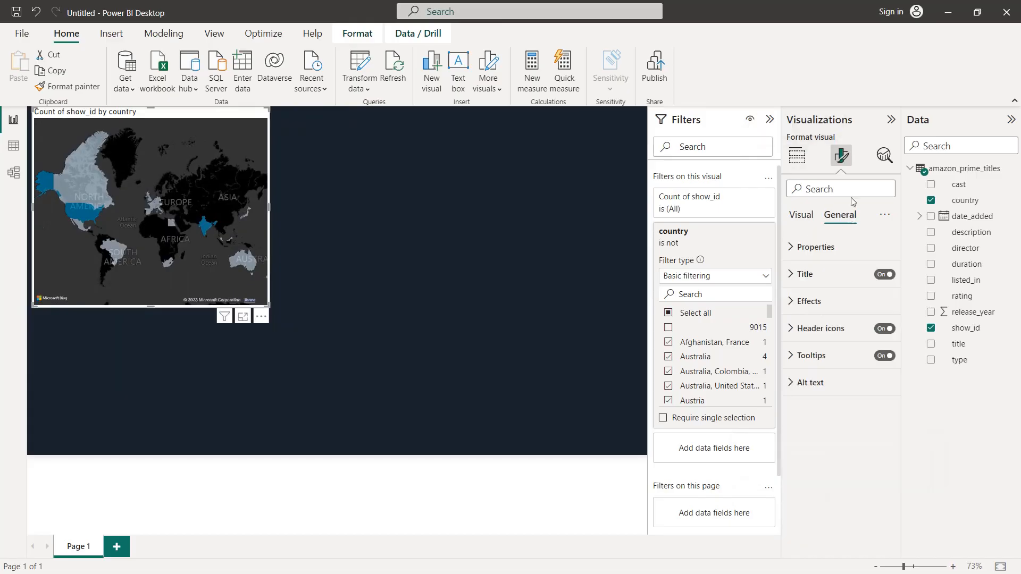
click(819, 302)
click(817, 367)
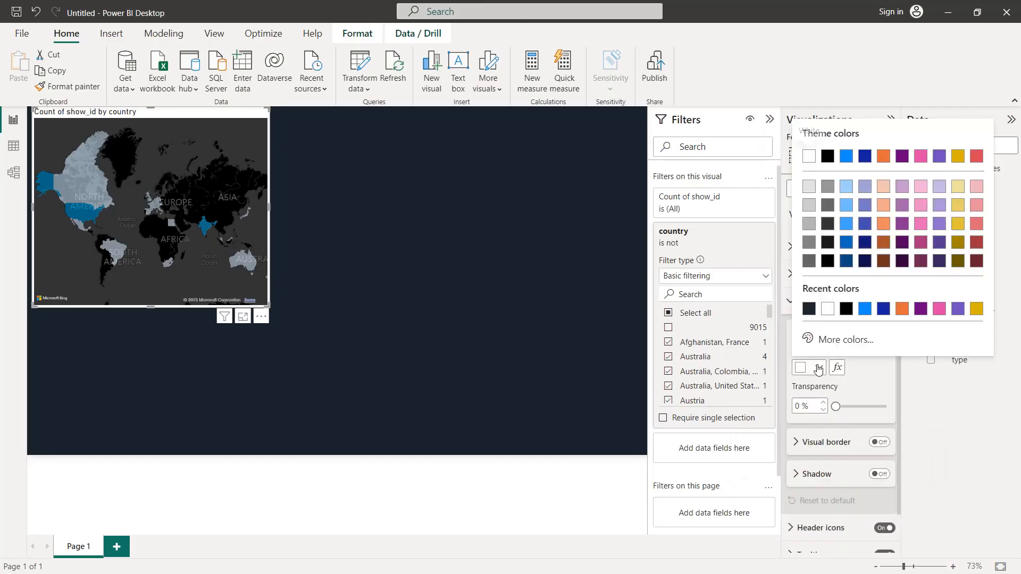
click(810, 314)
Step: Turn on the map's visual border, color it white, and round its corners to 20 px
click(879, 442)
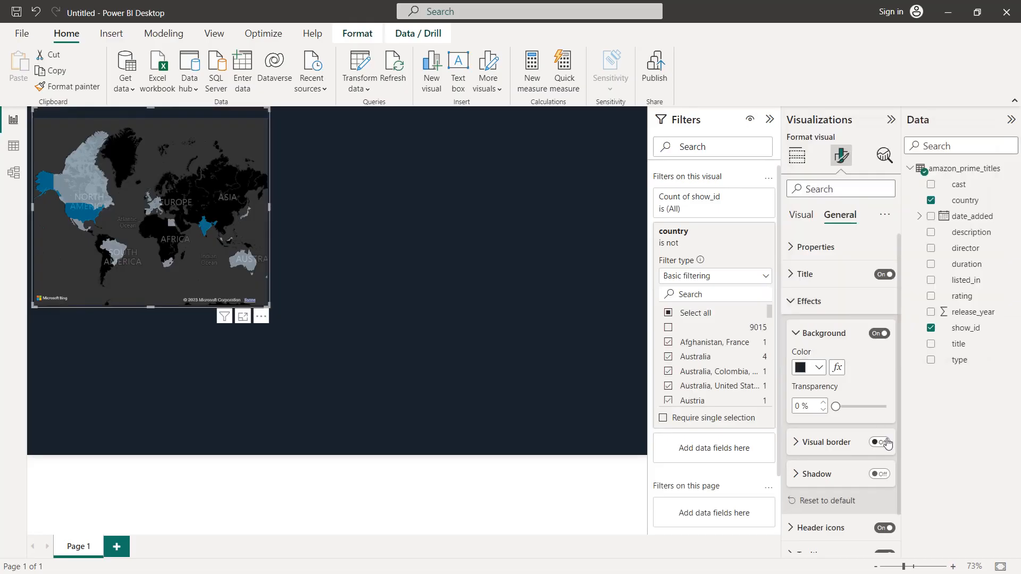
click(839, 443)
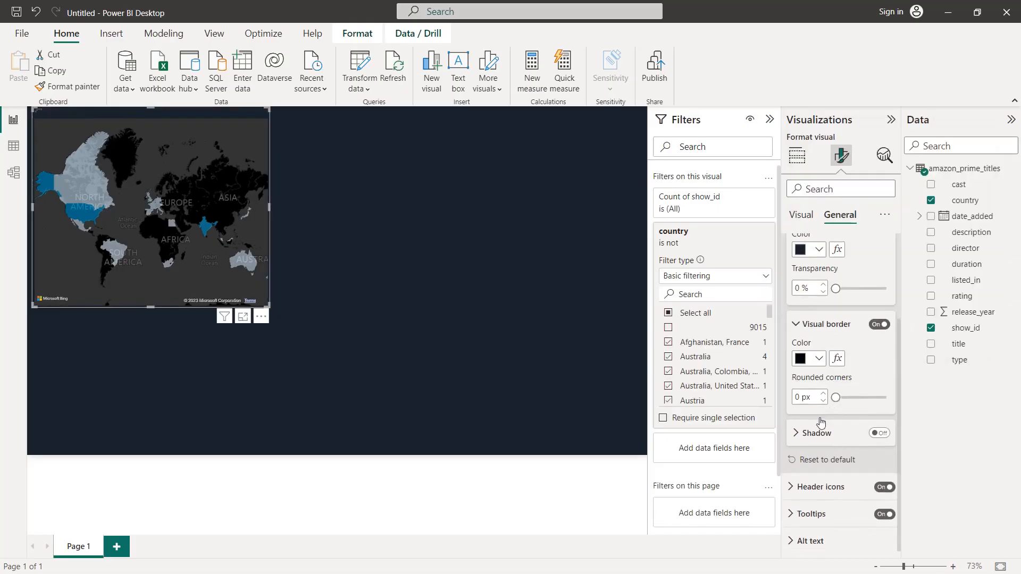
click(820, 356)
click(829, 307)
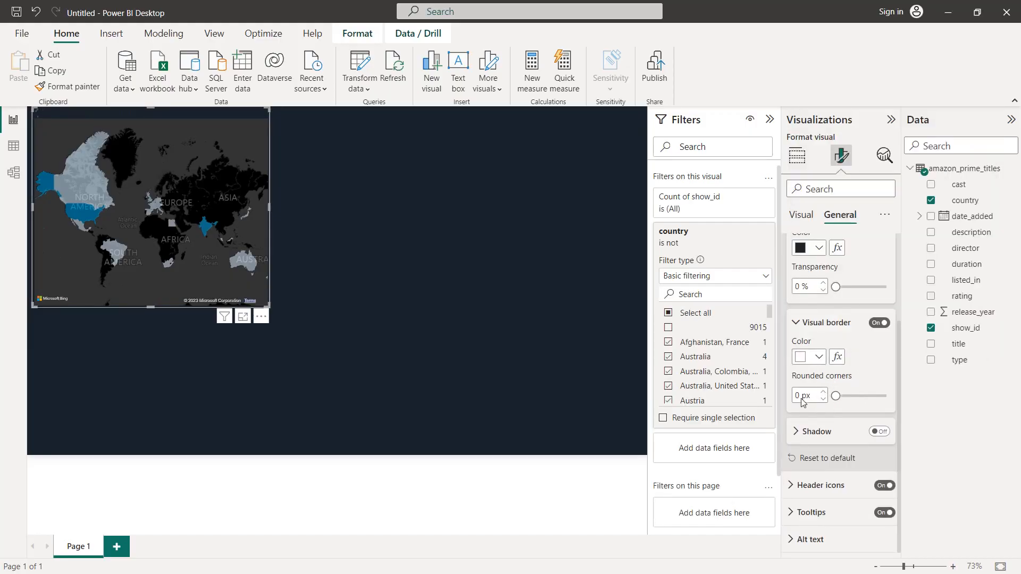
text(20)
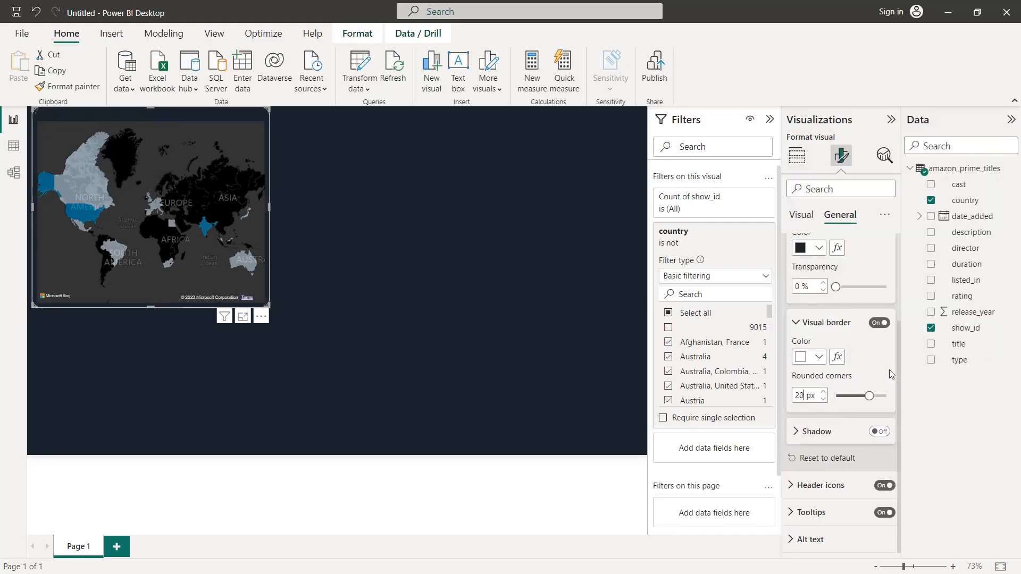
Step: Format the map's title with font size 16, white text and centered horizontal alignment
scroll(888, 374, up, 5)
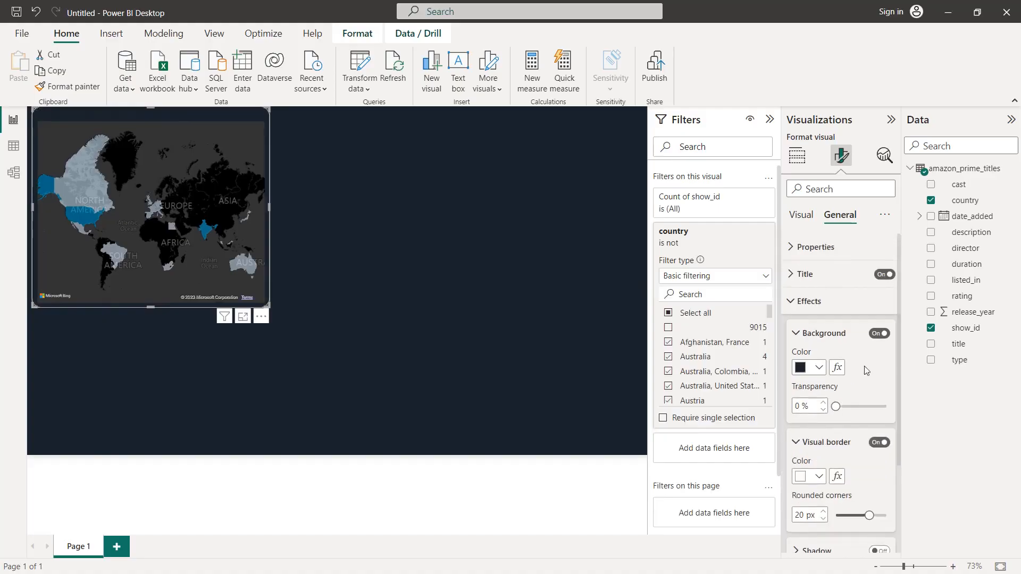
click(848, 275)
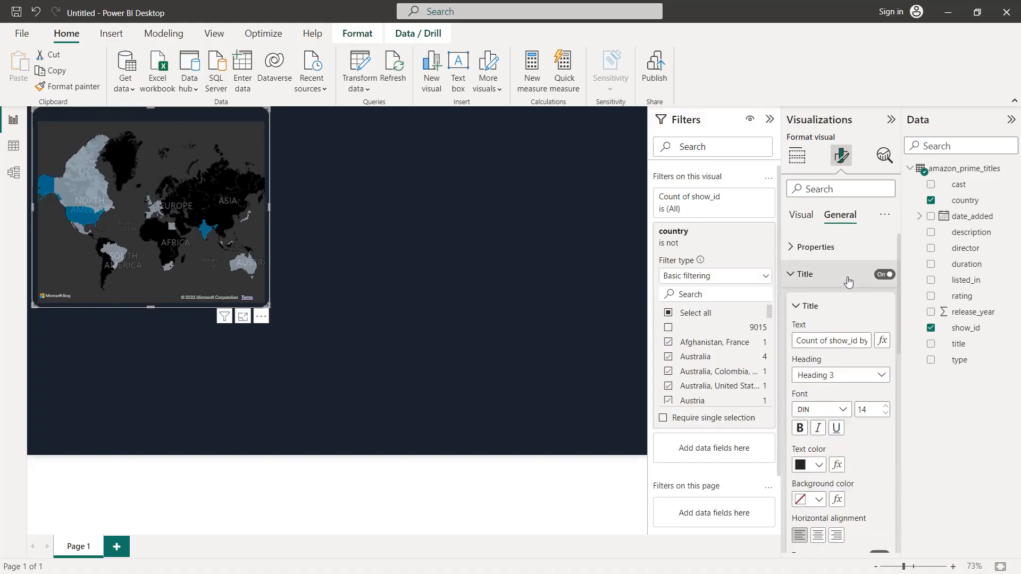
click(885, 406)
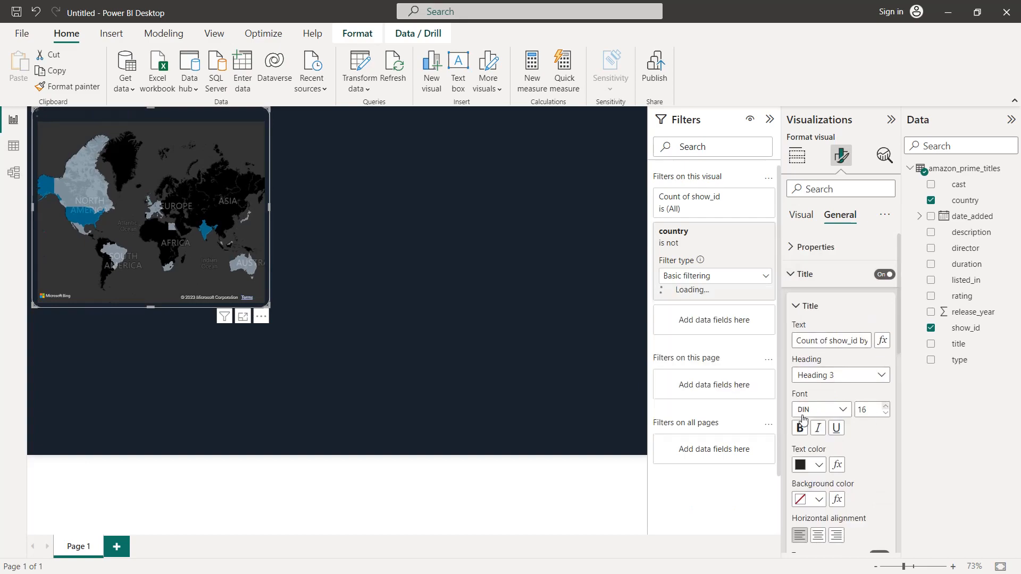
click(818, 465)
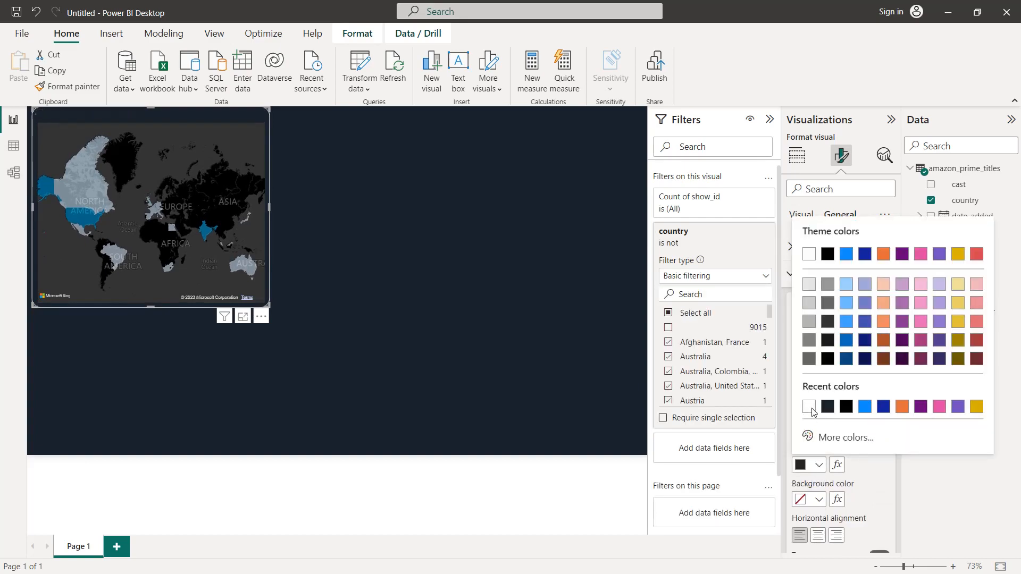
click(818, 465)
click(817, 535)
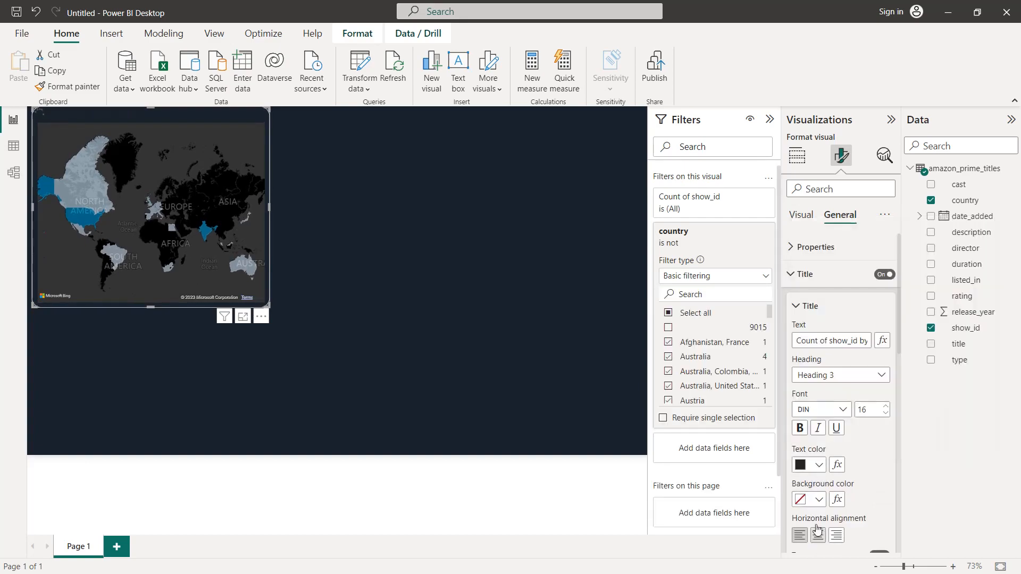
Step: Replace the map's title text with "Total shows by country"
click(828, 341)
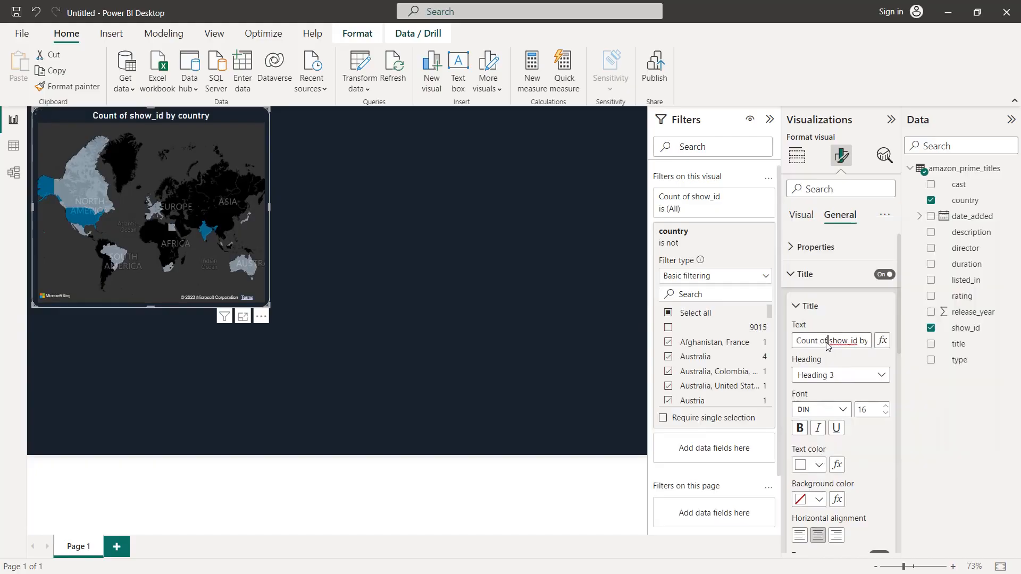
key(ctrl+a)
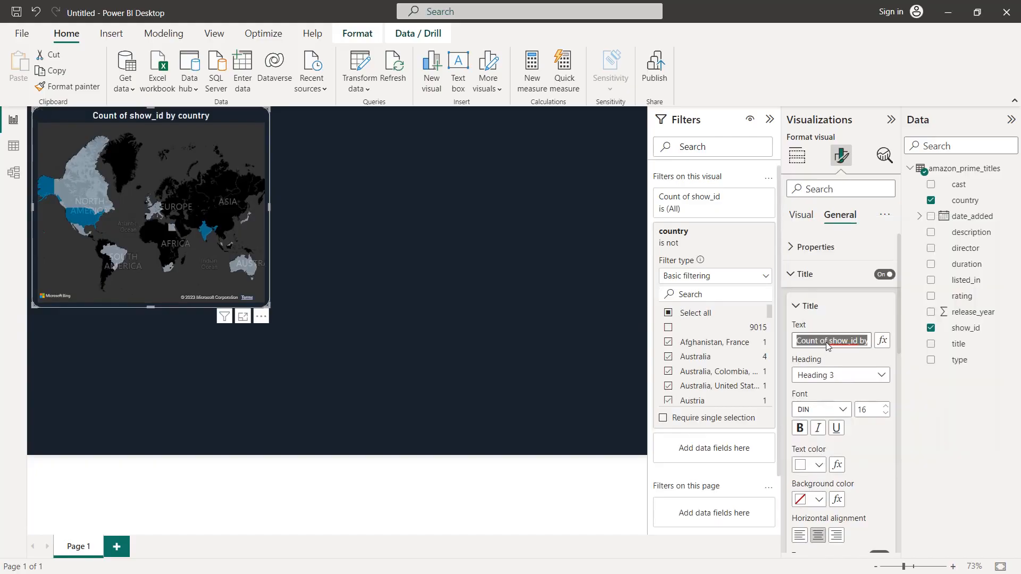
text(Total titles)
key(Return)
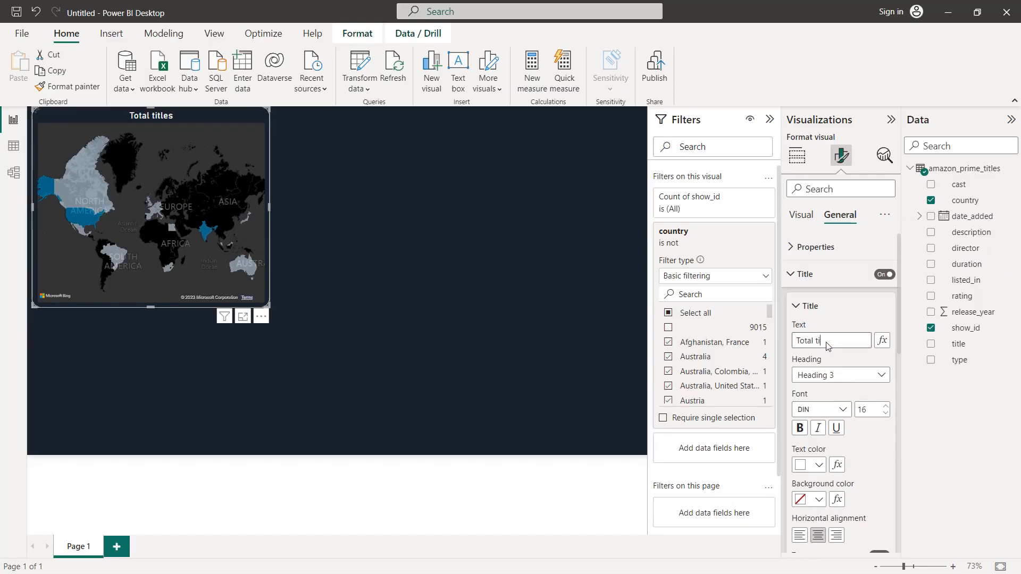
key(Return)
text(shows by country)
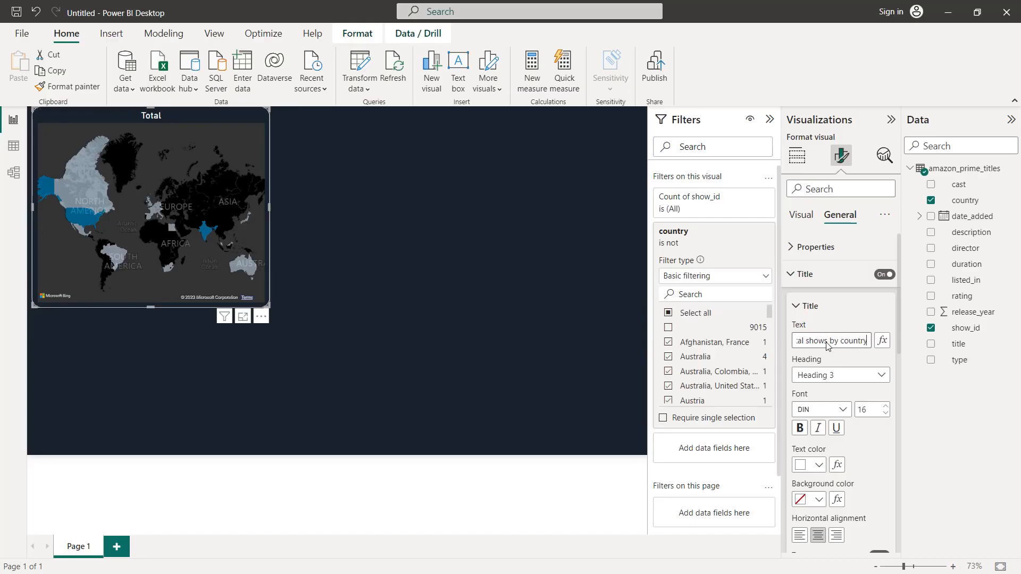
key(Return)
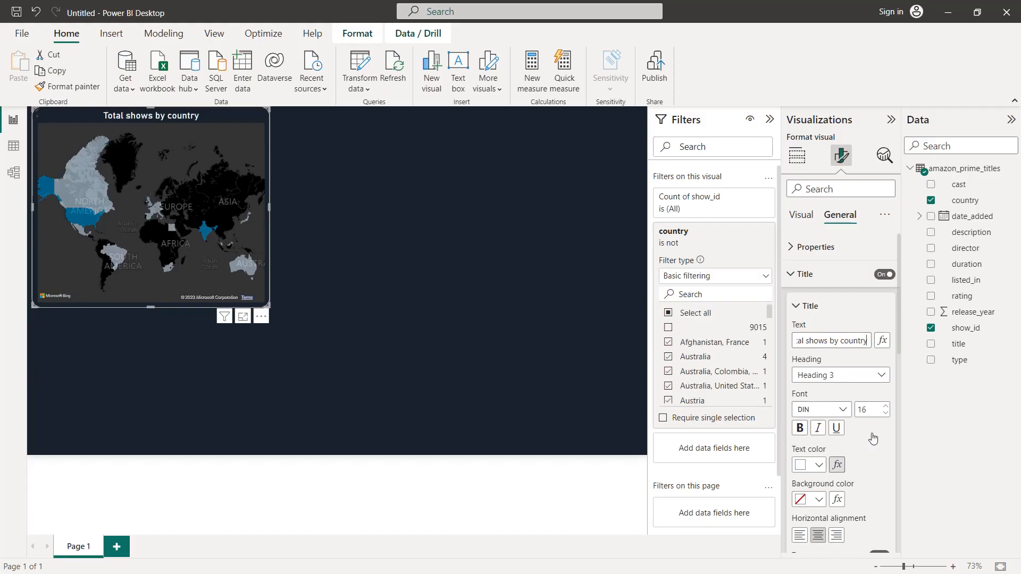
Step: Turn on the divider below the map's title and color it white
scroll(874, 420, down, 5)
click(878, 284)
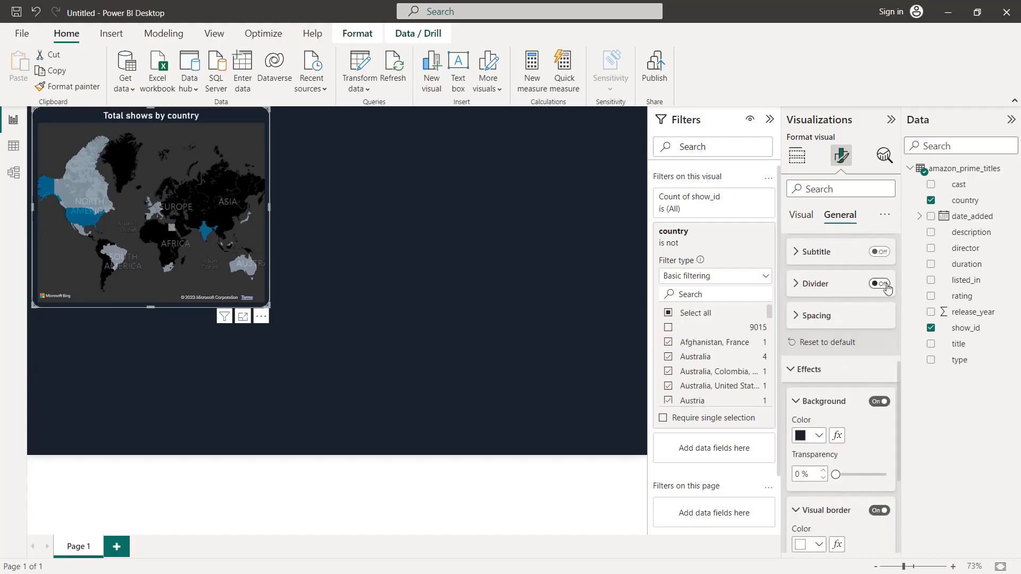
click(845, 287)
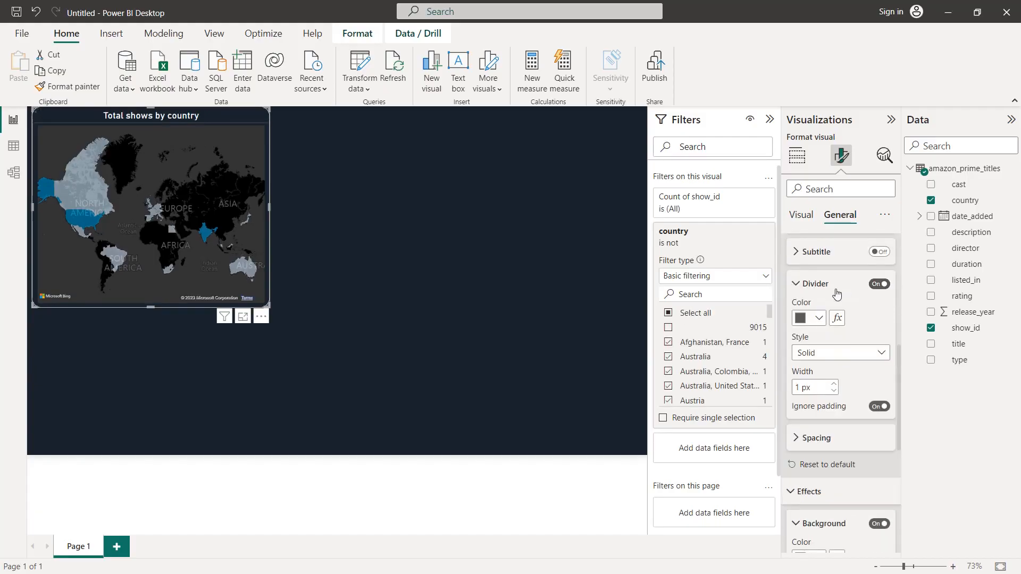
click(819, 318)
click(809, 364)
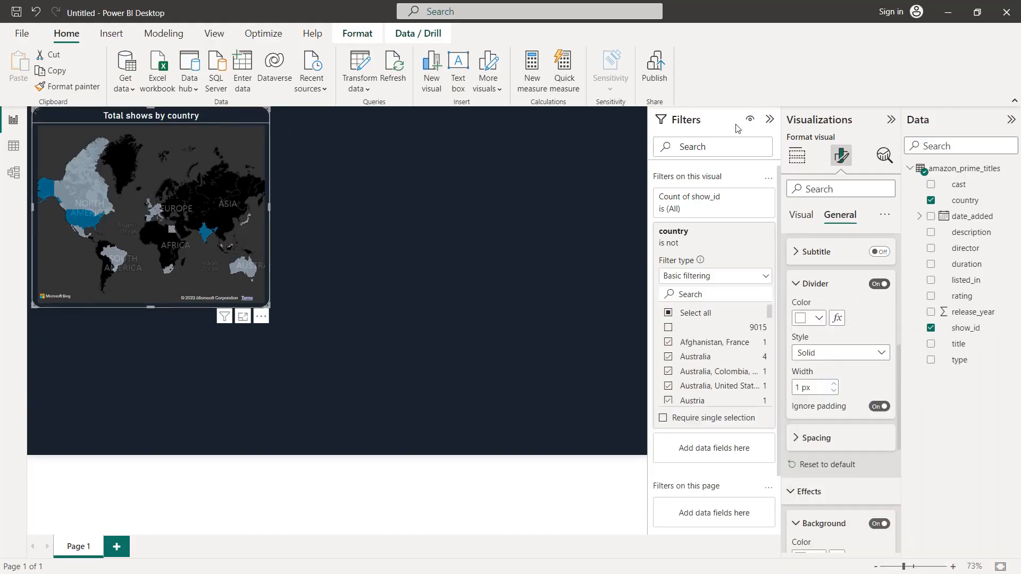
Step: Shorten the map and move it down along the canvas's left edge, leaving empty space above it, and narrow it slightly
click(770, 122)
click(884, 122)
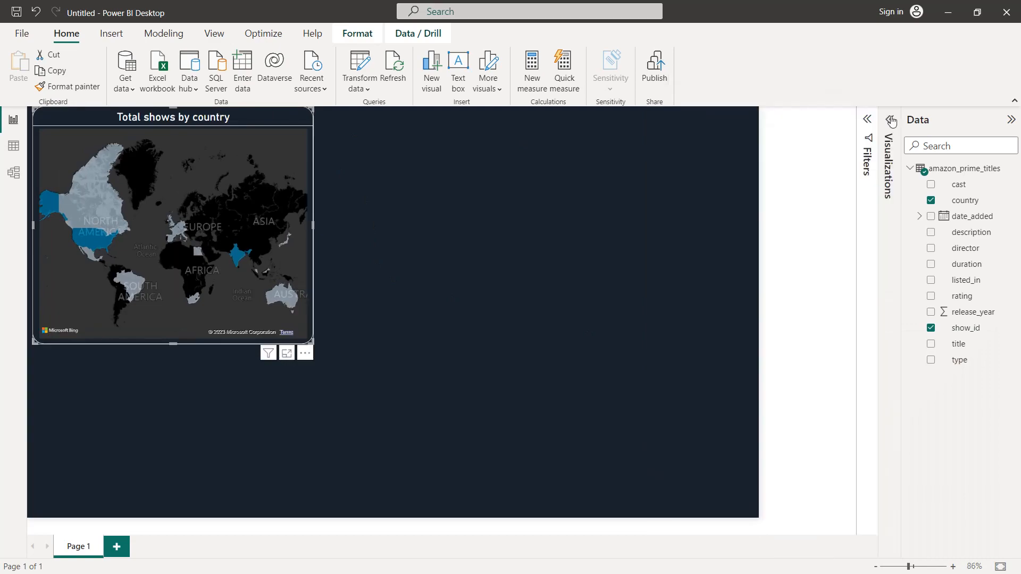
click(1010, 120)
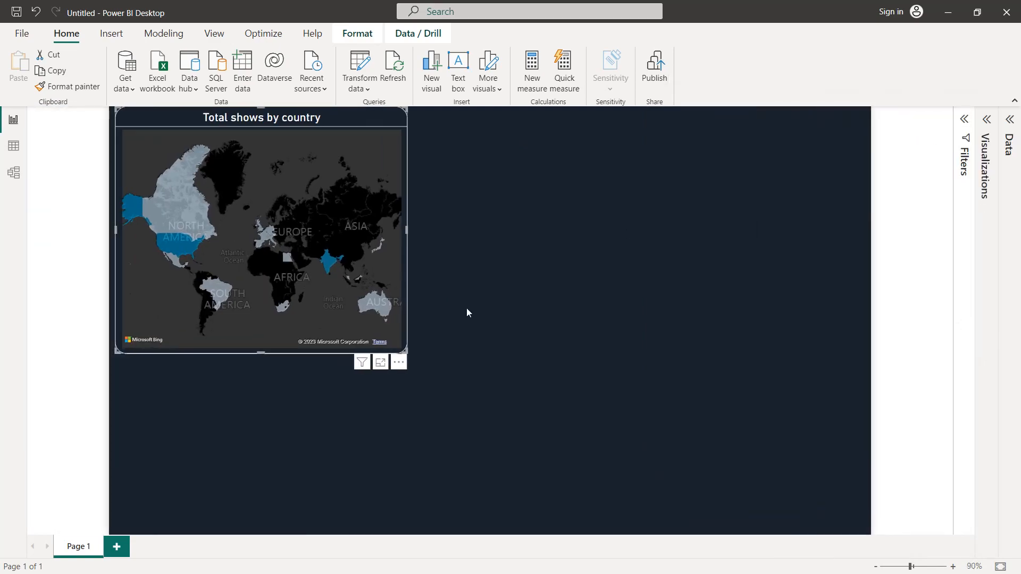
drag(406, 351, 407, 279)
drag(282, 124, 283, 216)
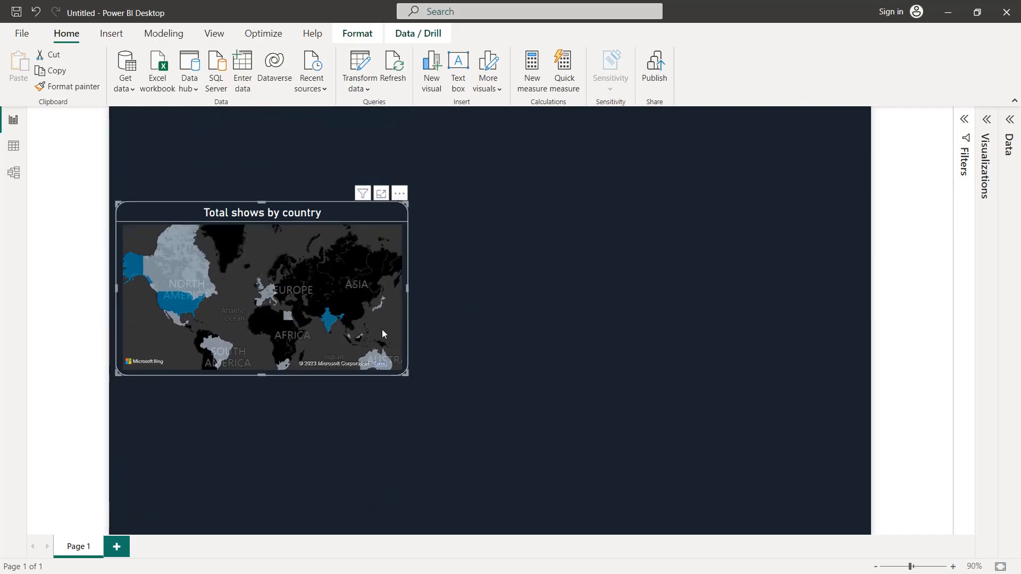
drag(402, 370, 400, 367)
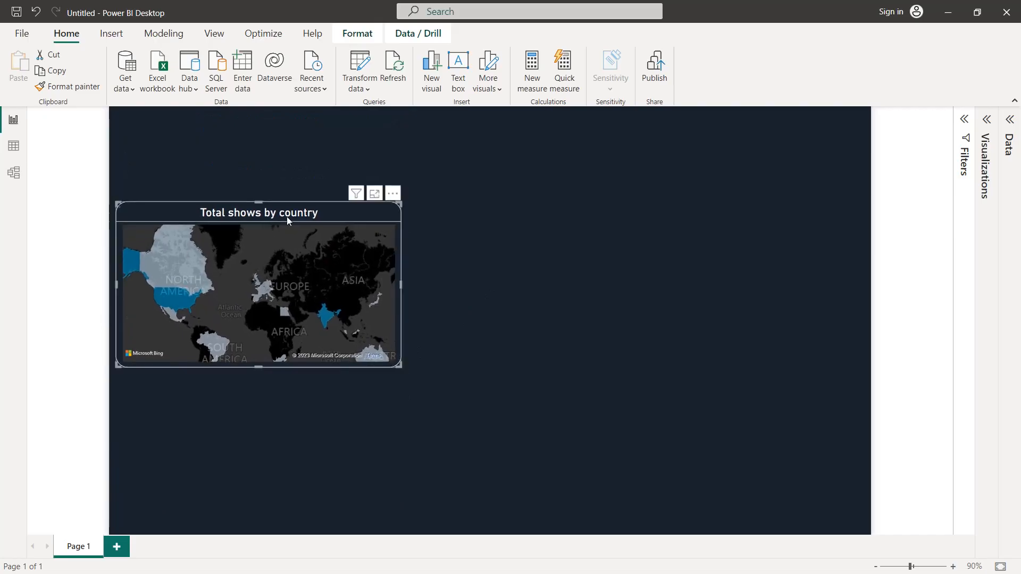
Step: Add a separate donut chart to the page with type as its legend
click(501, 218)
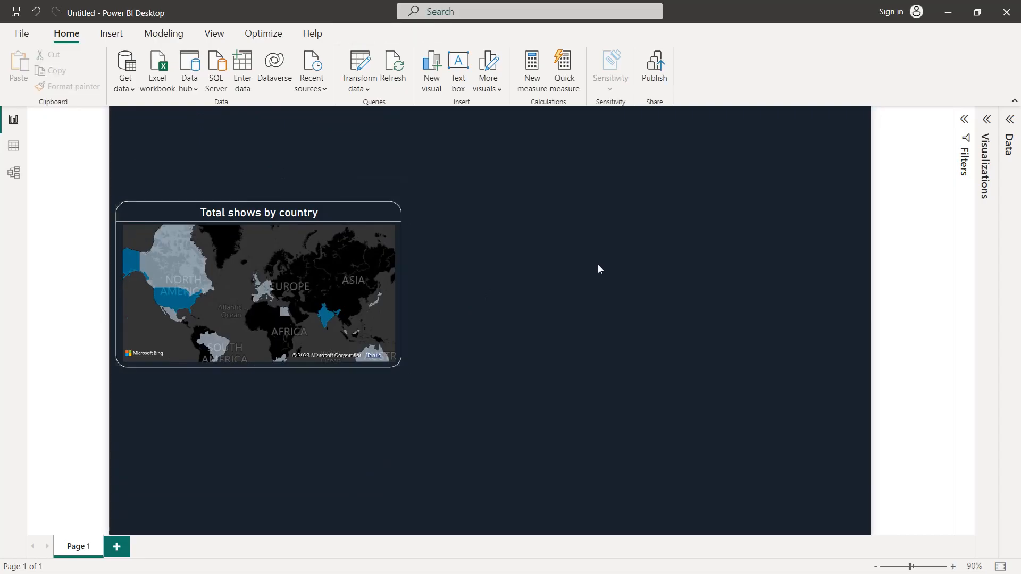
click(987, 120)
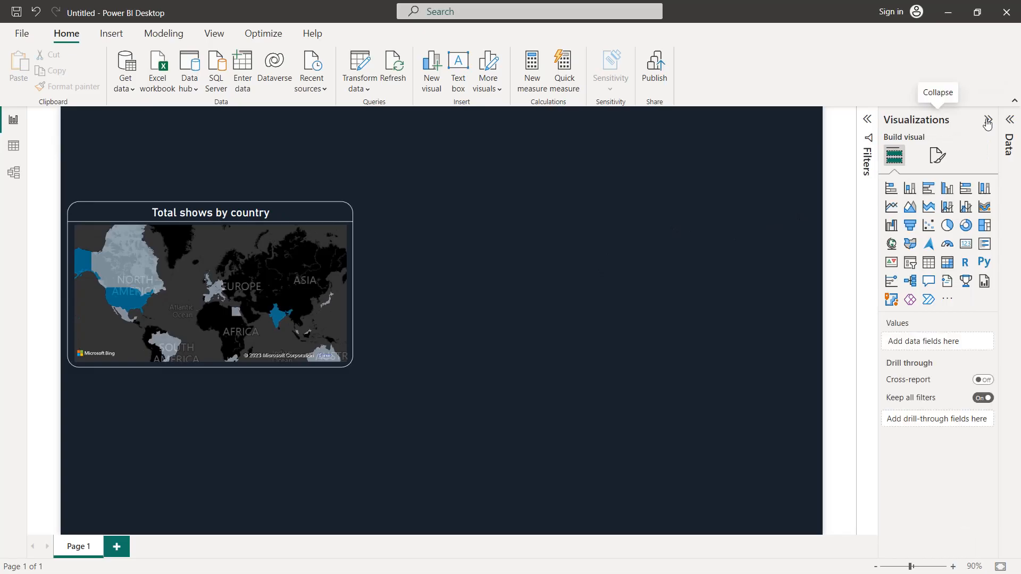
click(966, 225)
click(1009, 145)
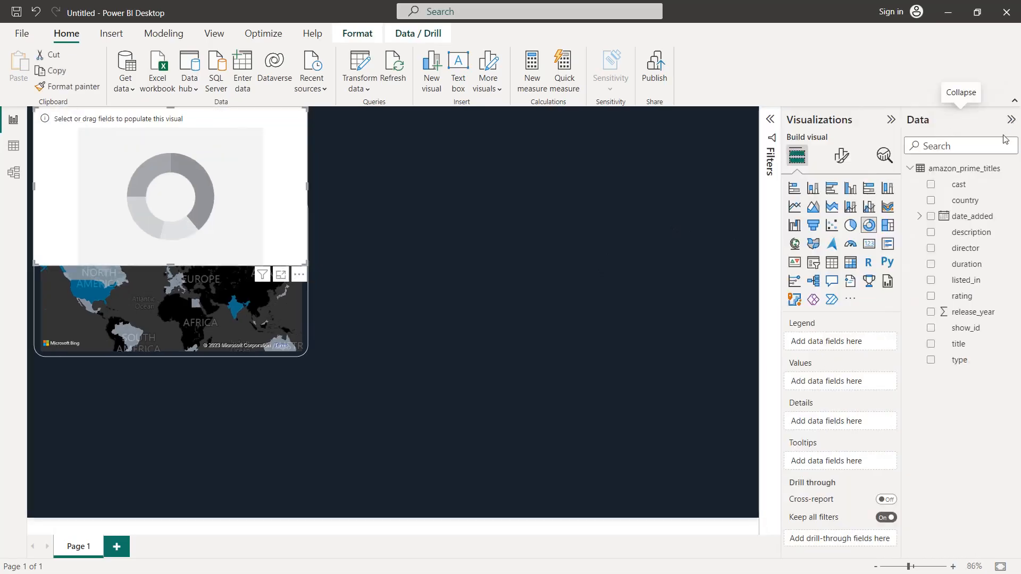
click(930, 360)
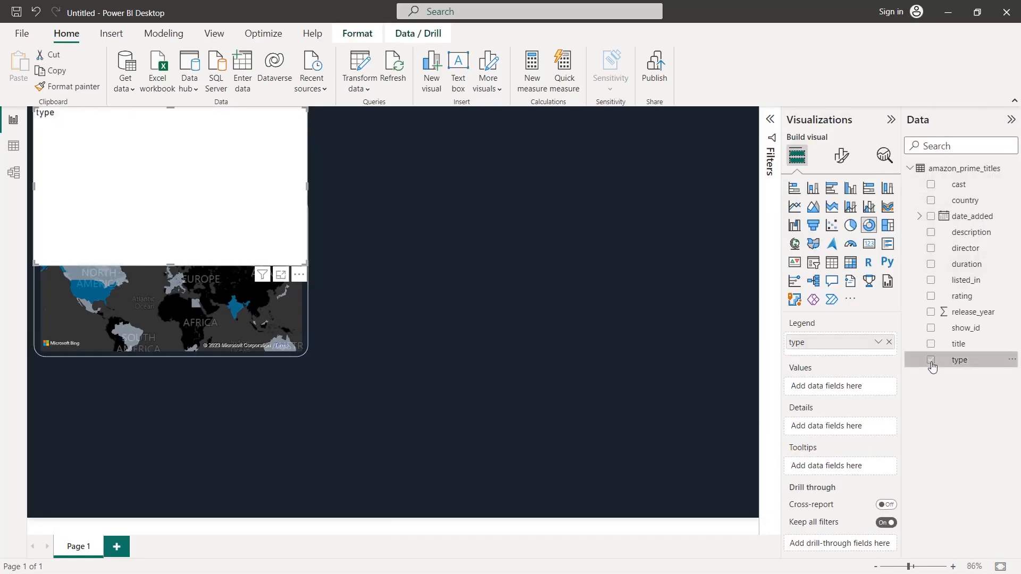
Step: Filter the donut chart's type field to only Movie and TV Show
click(768, 133)
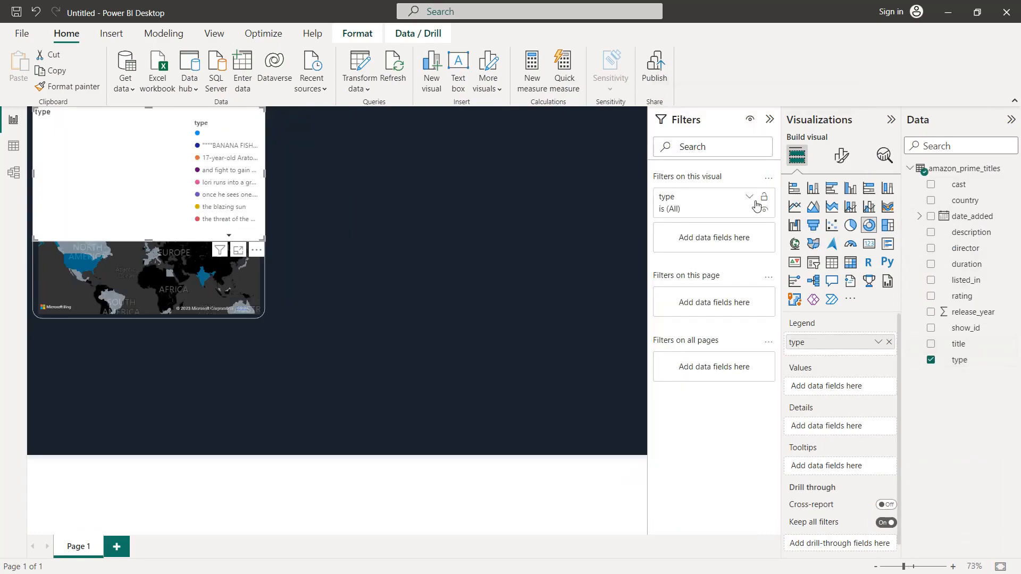
click(750, 198)
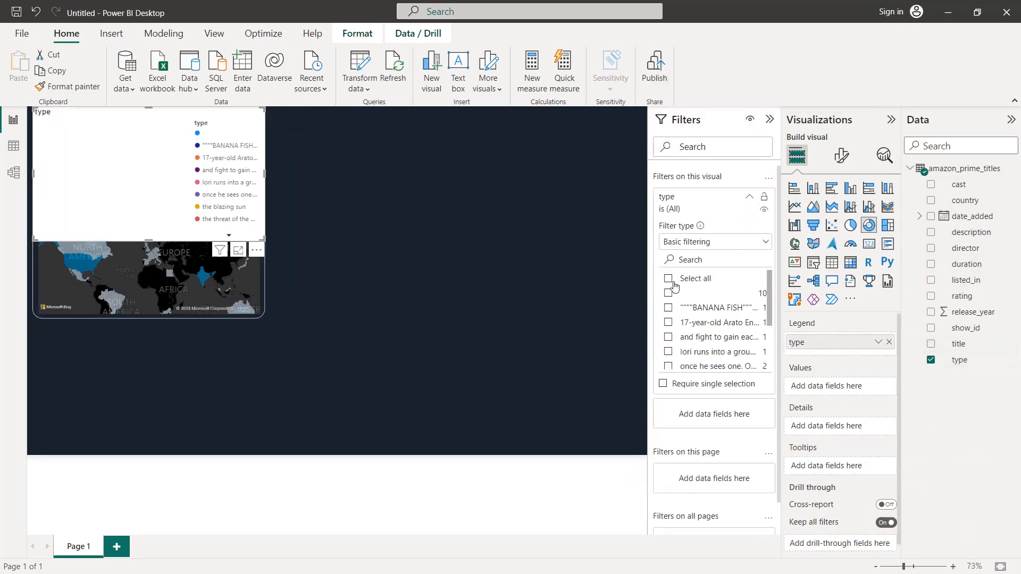
scroll(674, 297, down, 3)
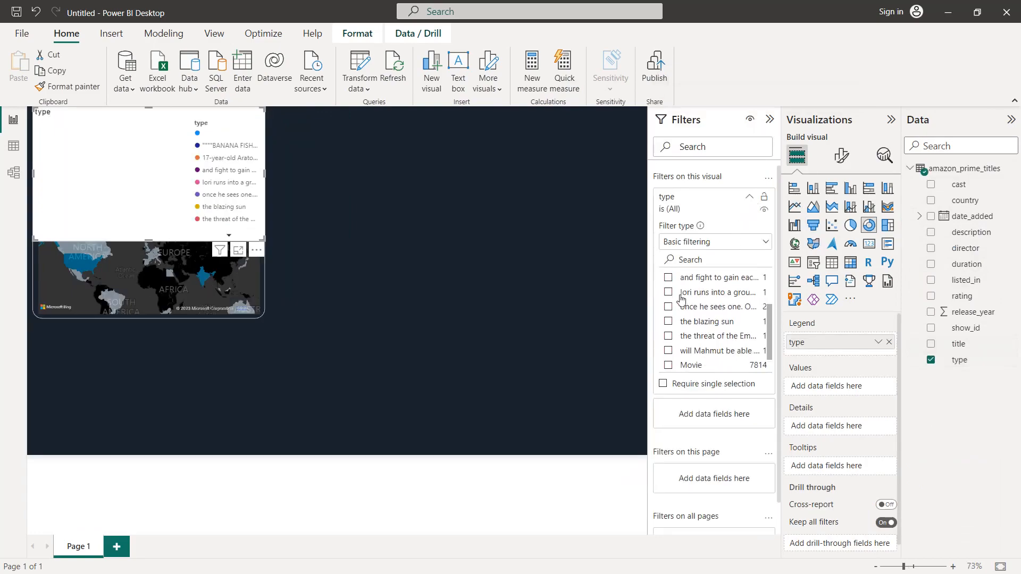
click(669, 350)
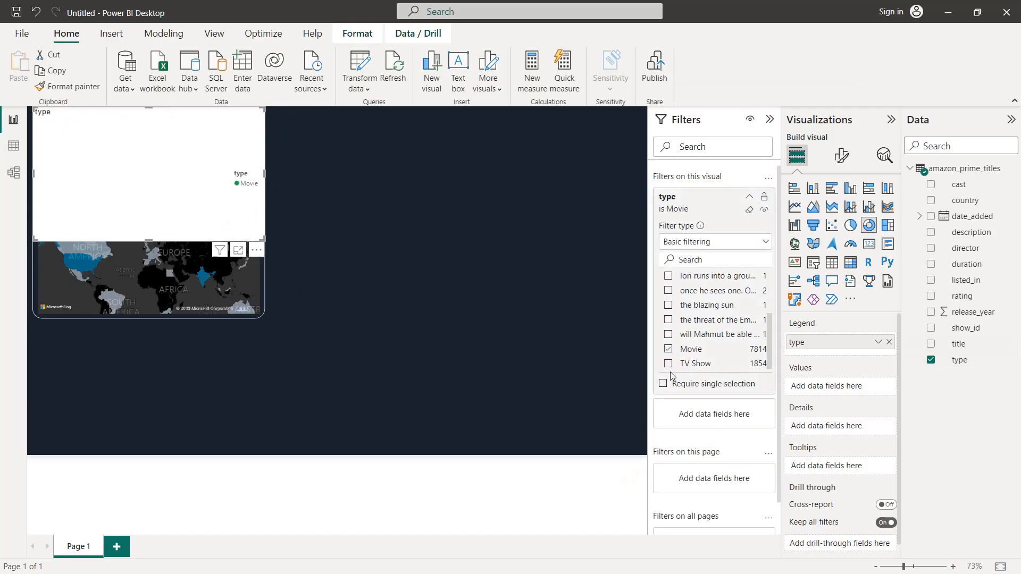
click(668, 364)
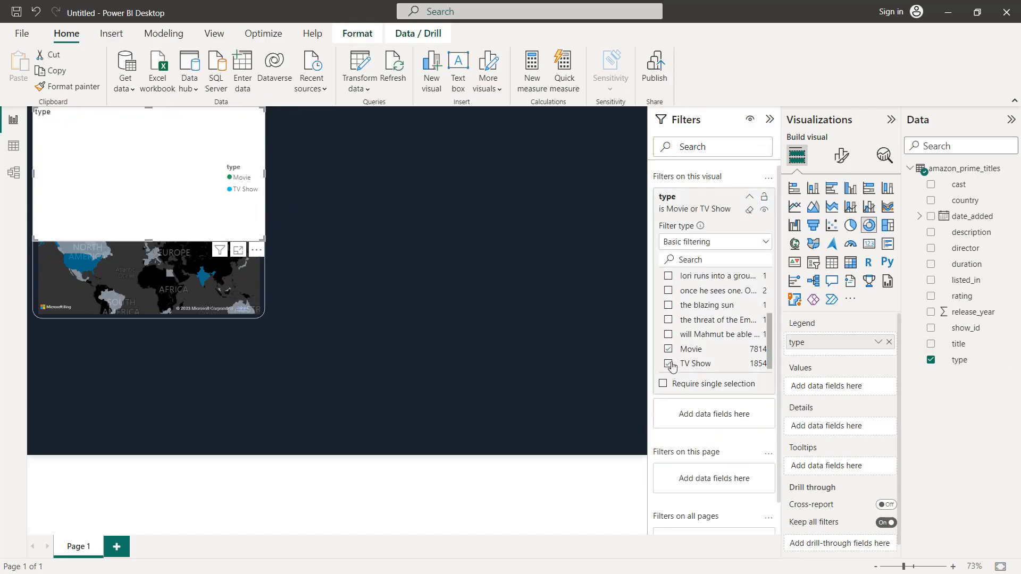
click(770, 119)
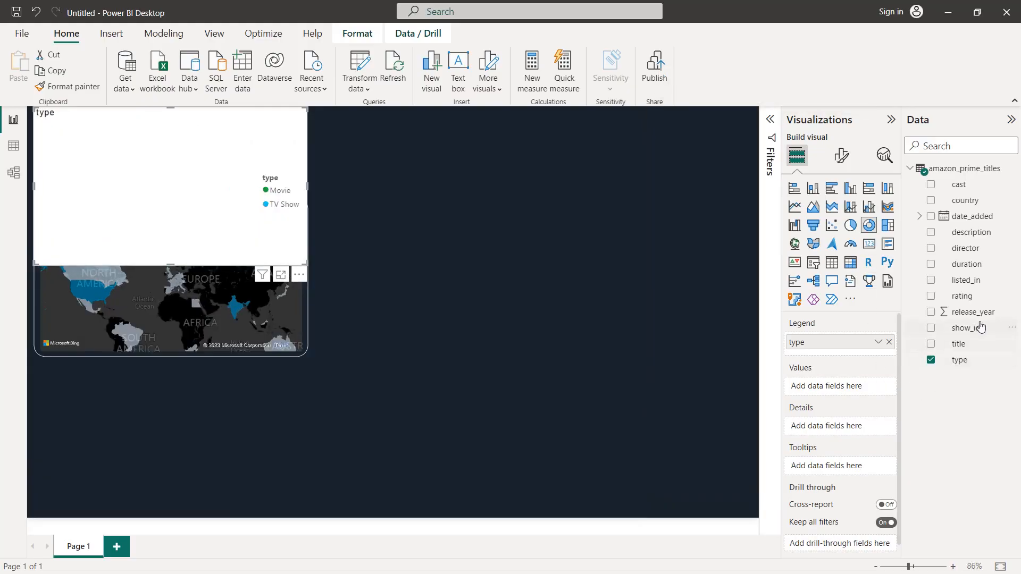
Step: Use the distinct count of show_id as the donut chart's values and move the chart beside the map, level with it
drag(978, 328, 870, 388)
click(878, 387)
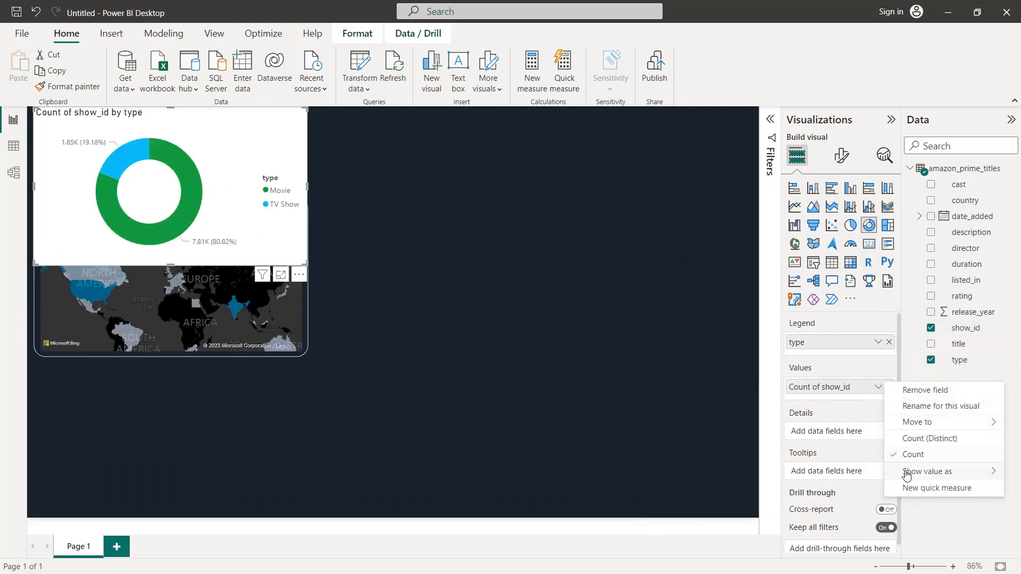
click(925, 443)
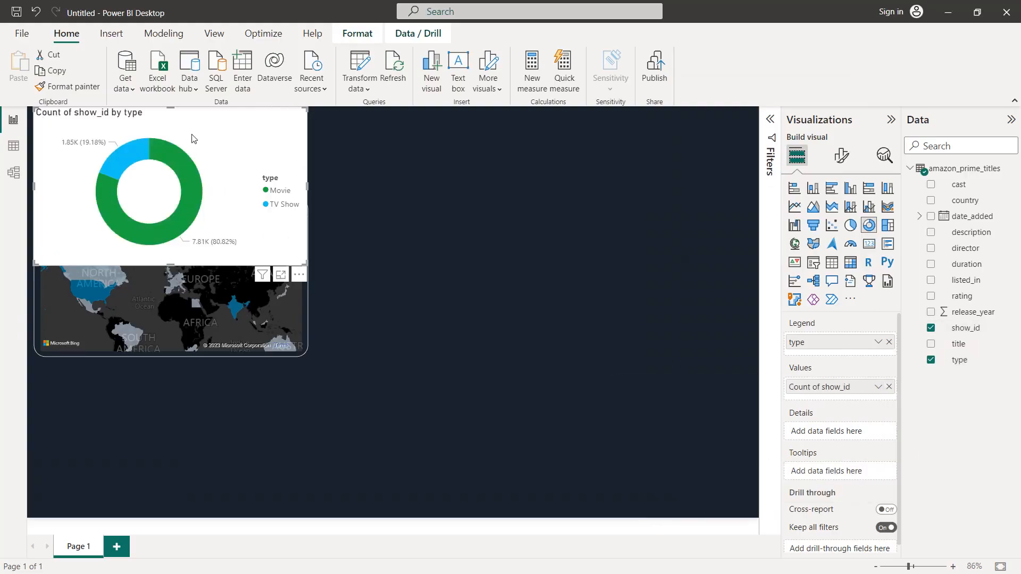
drag(194, 132, 503, 218)
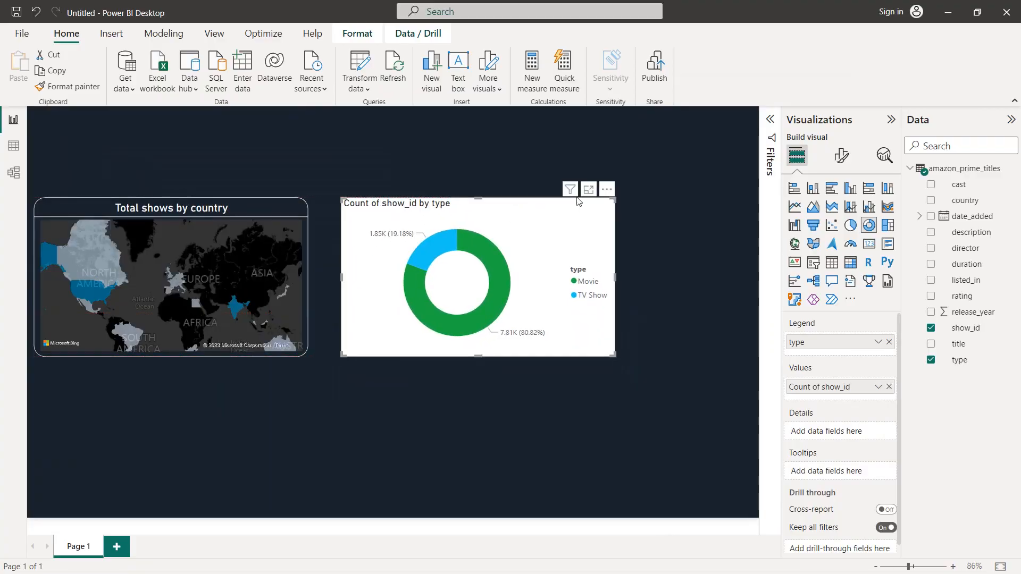
Step: Replace the donut chart's title text with "Movies and TV shows"
click(841, 157)
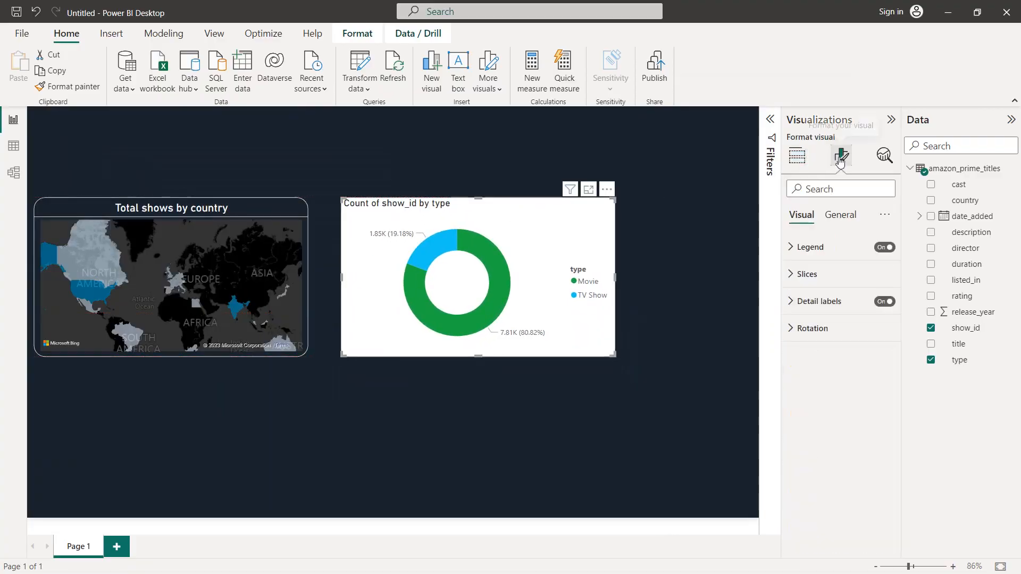
click(840, 215)
click(805, 275)
triple_click(817, 340)
text(Mov)
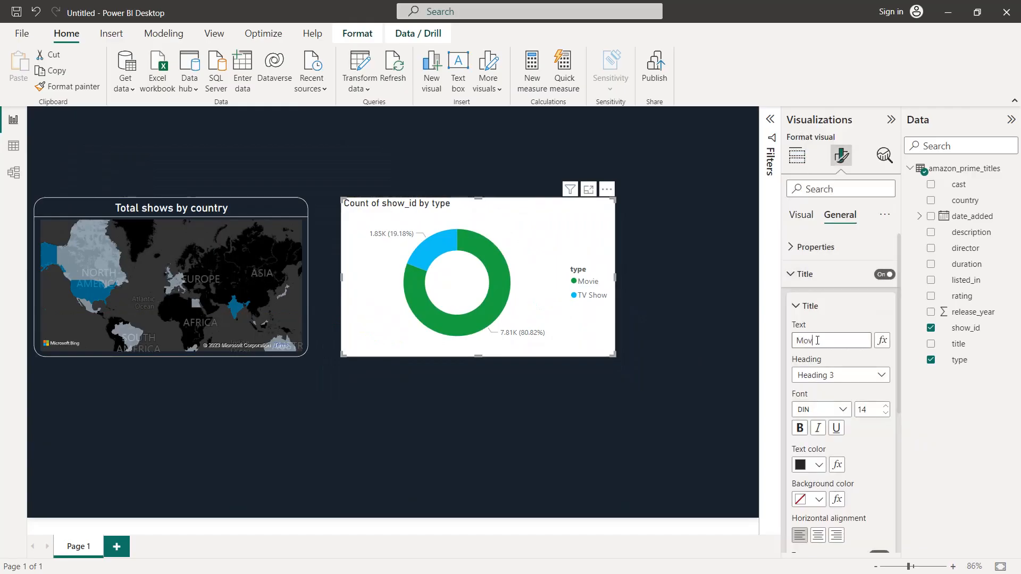
text(ies and TV shows)
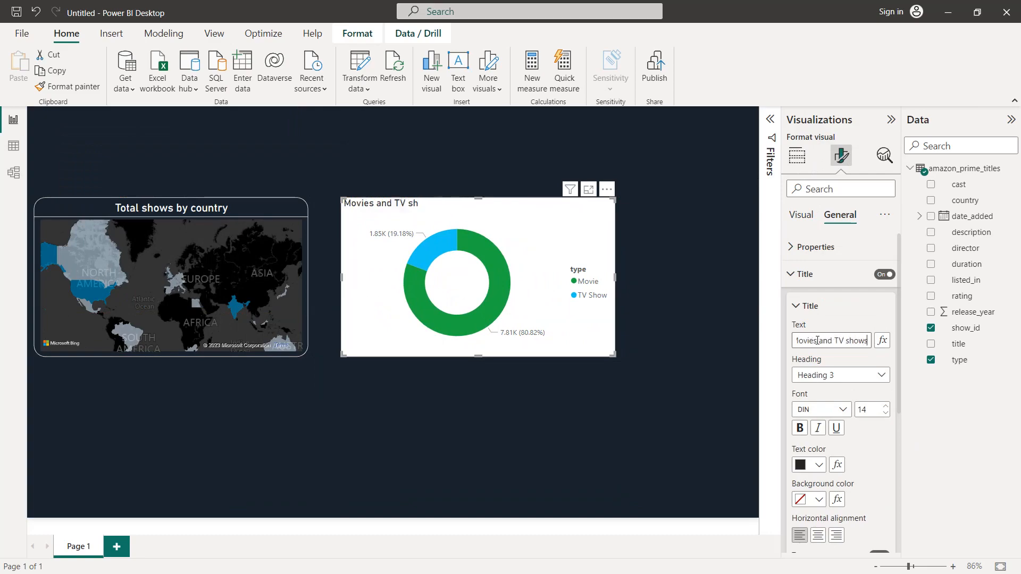
Step: Set the donut chart's title to font size 16, color it white and center it
click(885, 405)
click(885, 405)
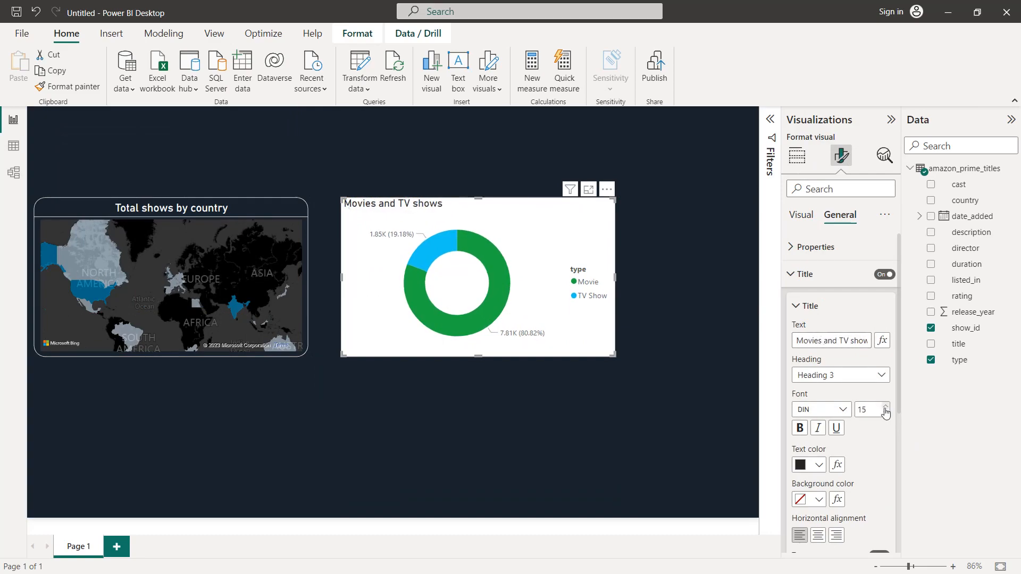
click(819, 466)
click(809, 408)
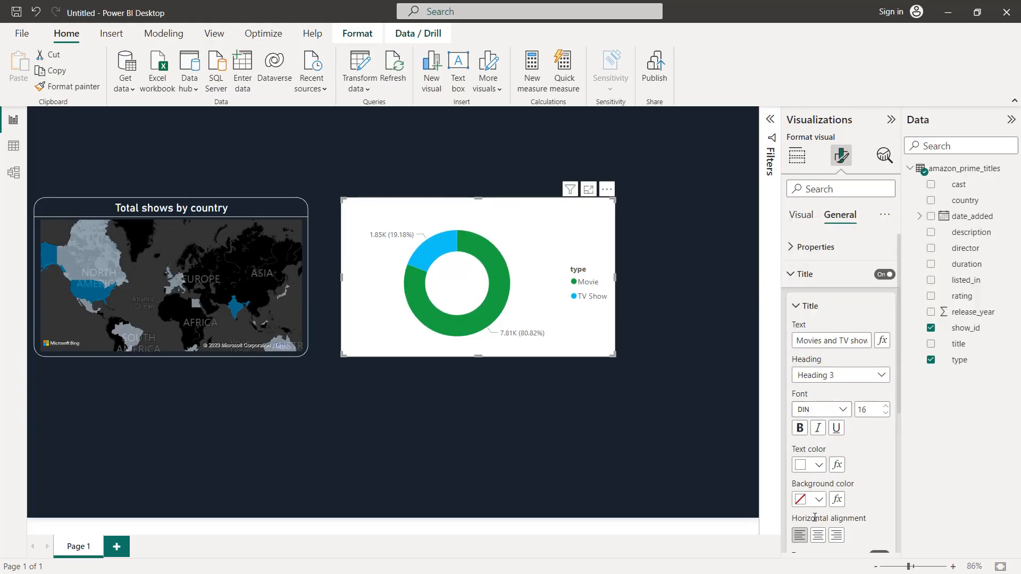
Step: Turn on the divider below the donut chart's title and color it white
scroll(833, 476, down, 3)
click(878, 426)
click(832, 428)
scroll(833, 433, down, 1)
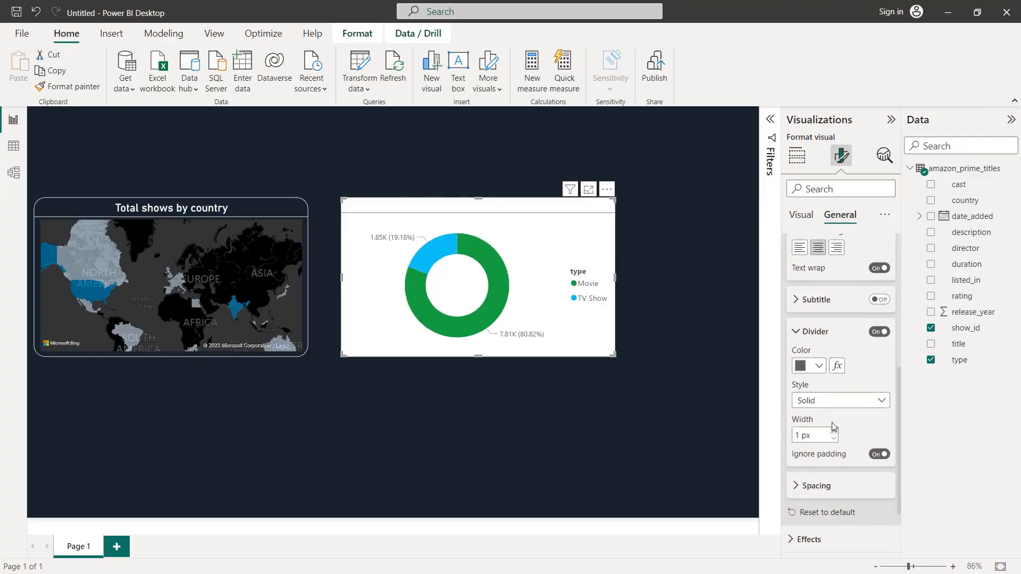
click(819, 366)
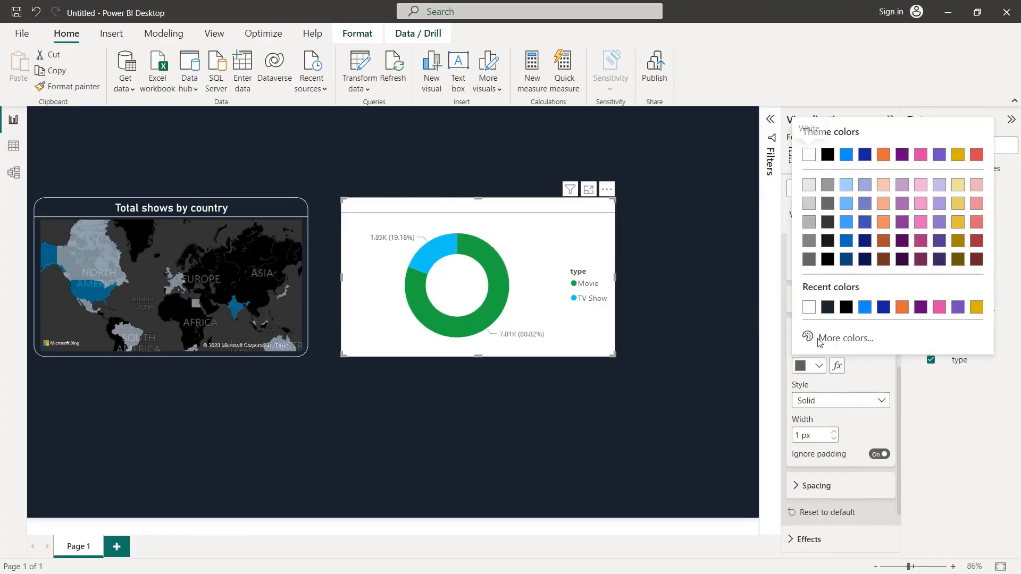
click(808, 306)
Step: Set the donut chart's background to the recently used dark navy color that matches the canvas
scroll(819, 319, up, 5)
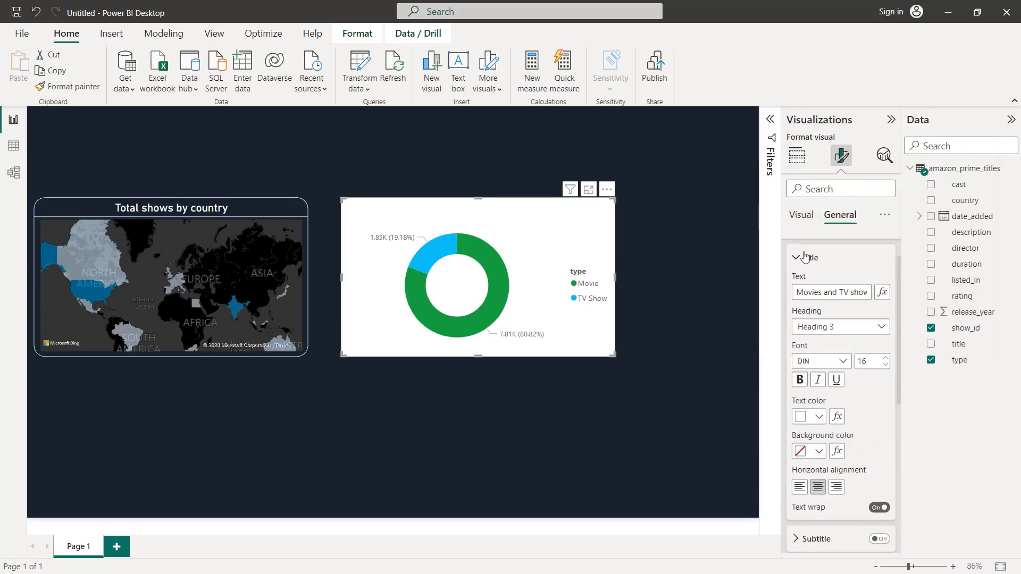
click(804, 257)
click(802, 323)
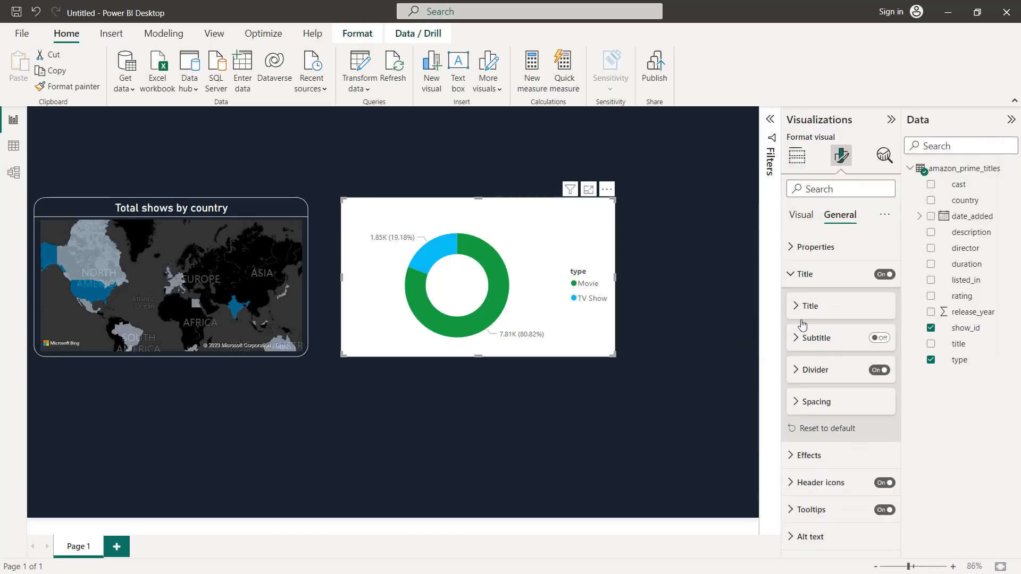
click(806, 458)
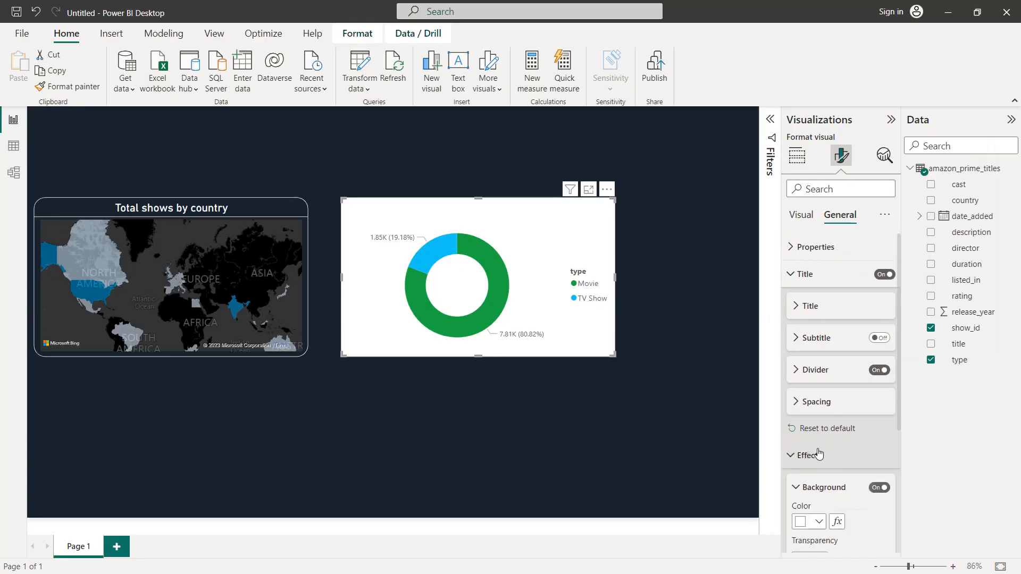
scroll(808, 452, down, 3)
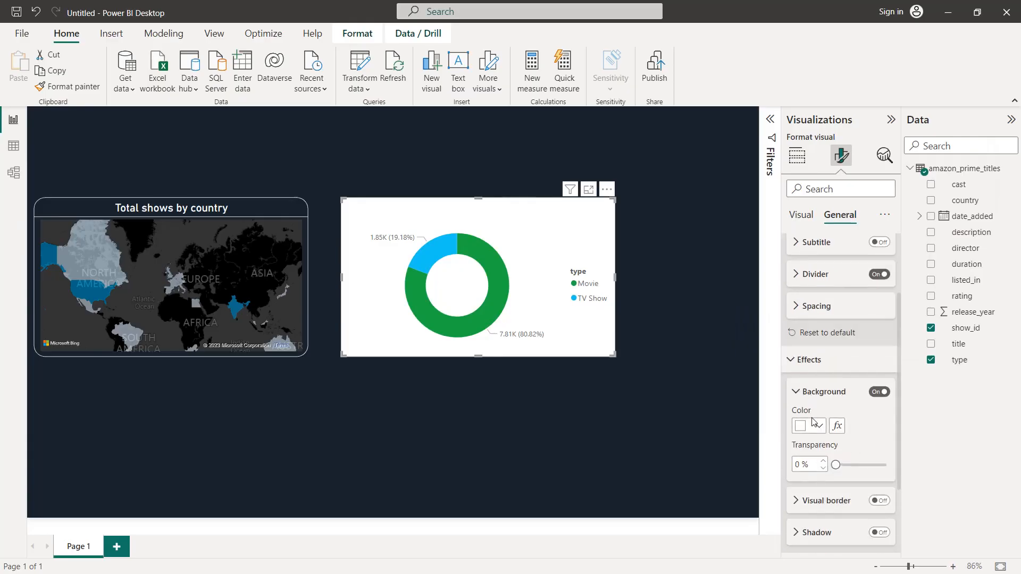
click(819, 426)
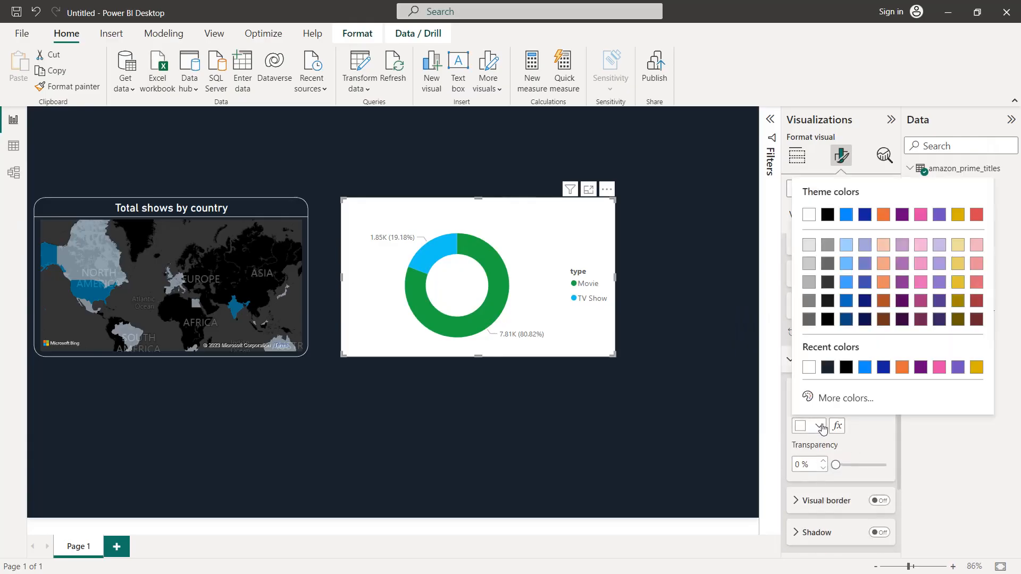
click(826, 368)
Step: Turn on the donut chart's visual border, color it white and round its corners to 20 px
scroll(834, 380, down, 2)
click(879, 399)
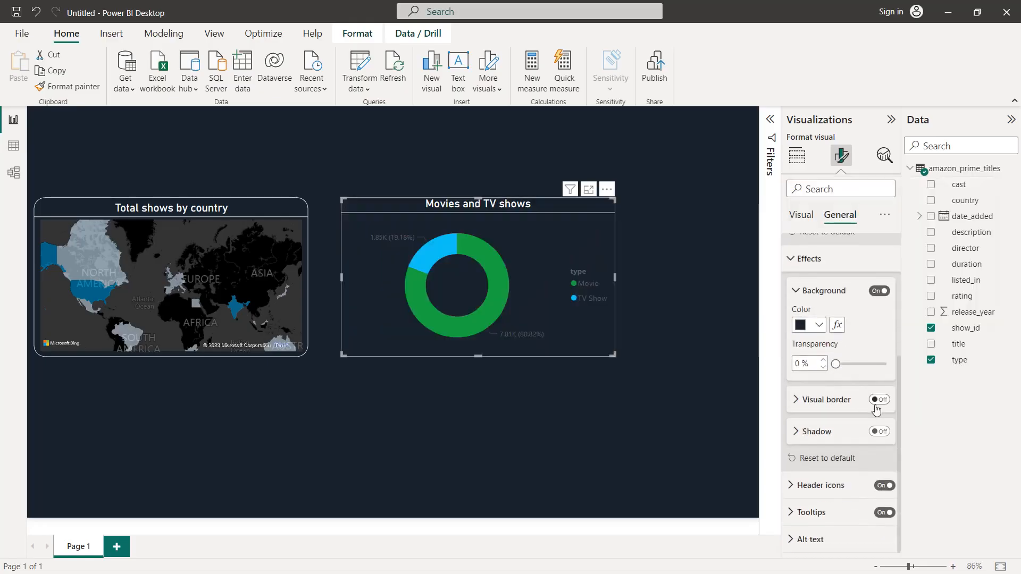
click(825, 400)
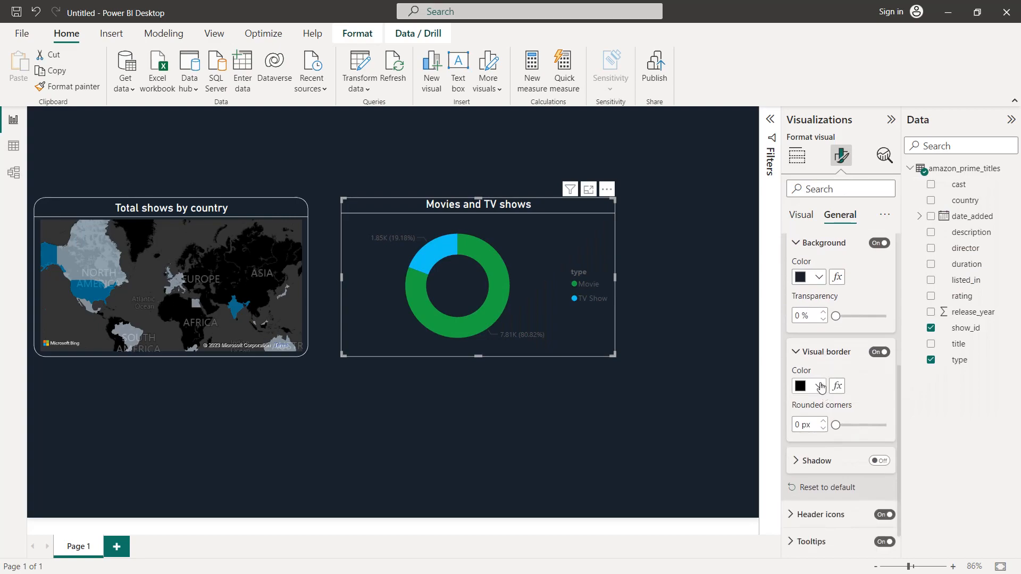
click(821, 387)
click(827, 327)
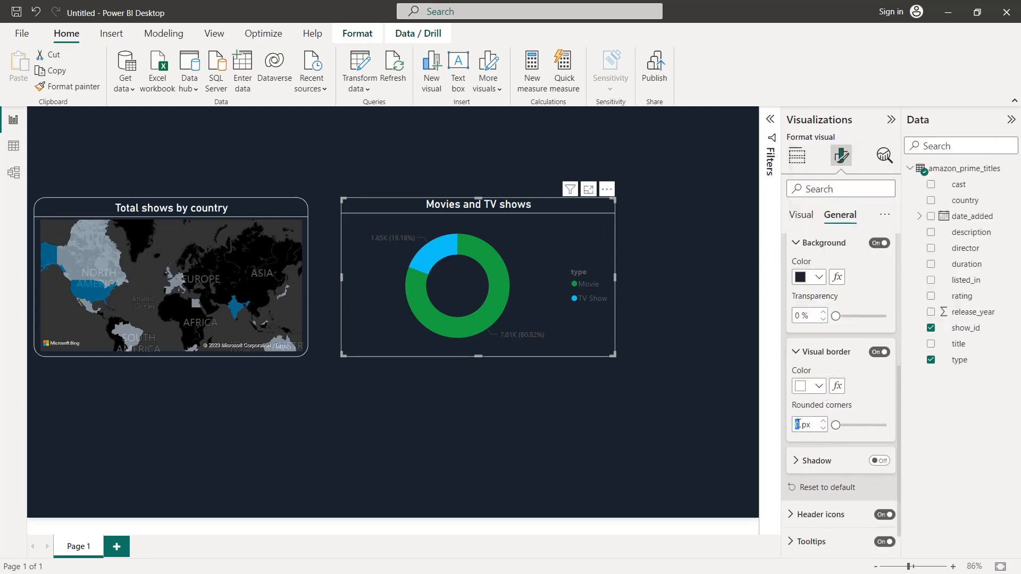
text(20)
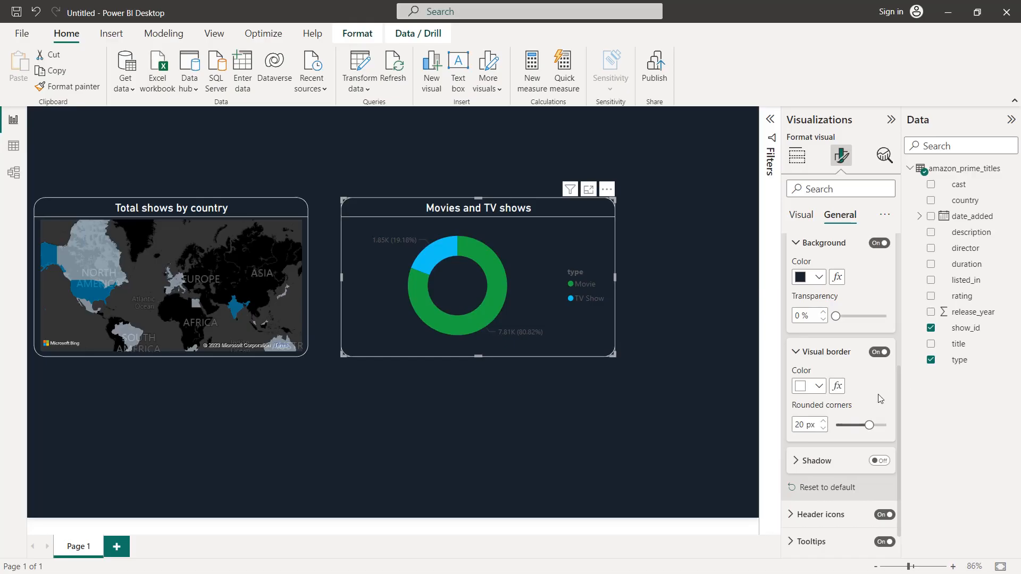
Step: Color the values of the donut chart's detail labels white
scroll(870, 394, up, 5)
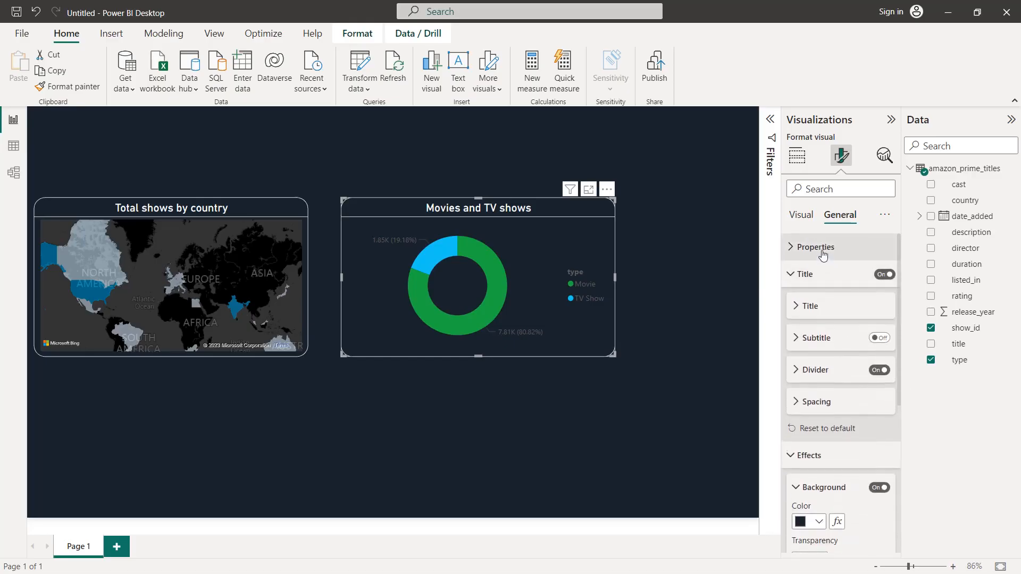
click(802, 215)
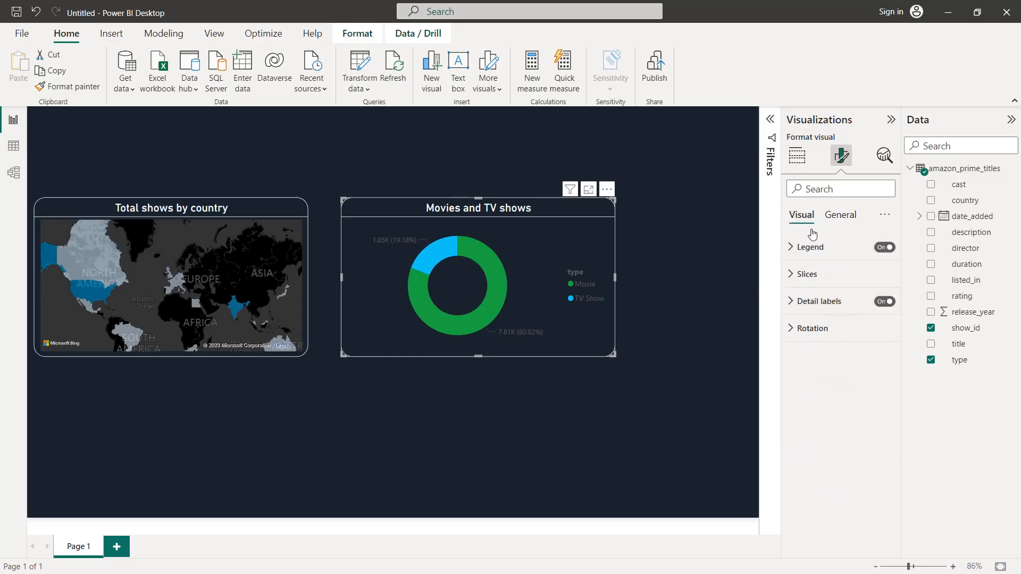
click(815, 312)
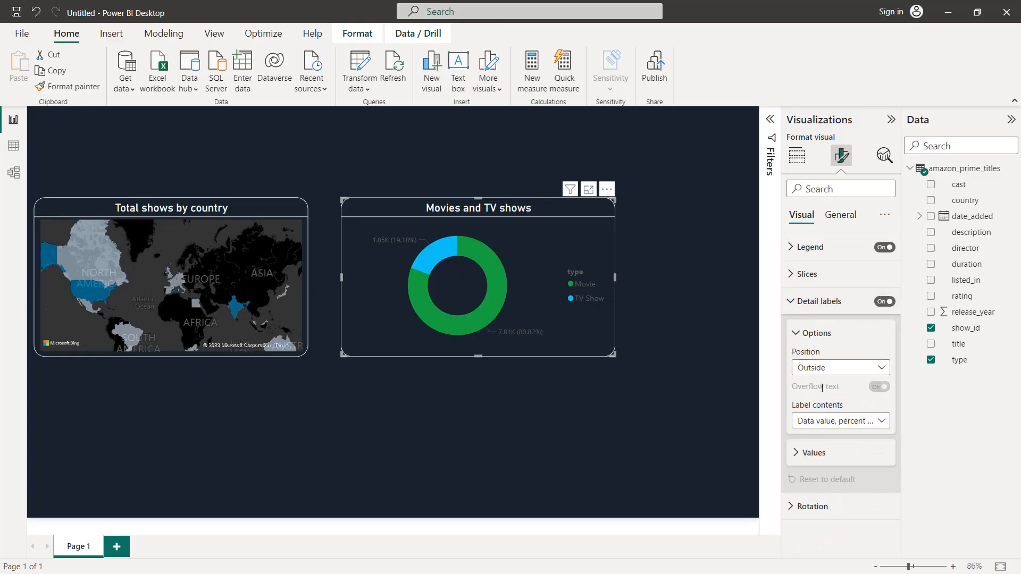
click(823, 454)
click(819, 405)
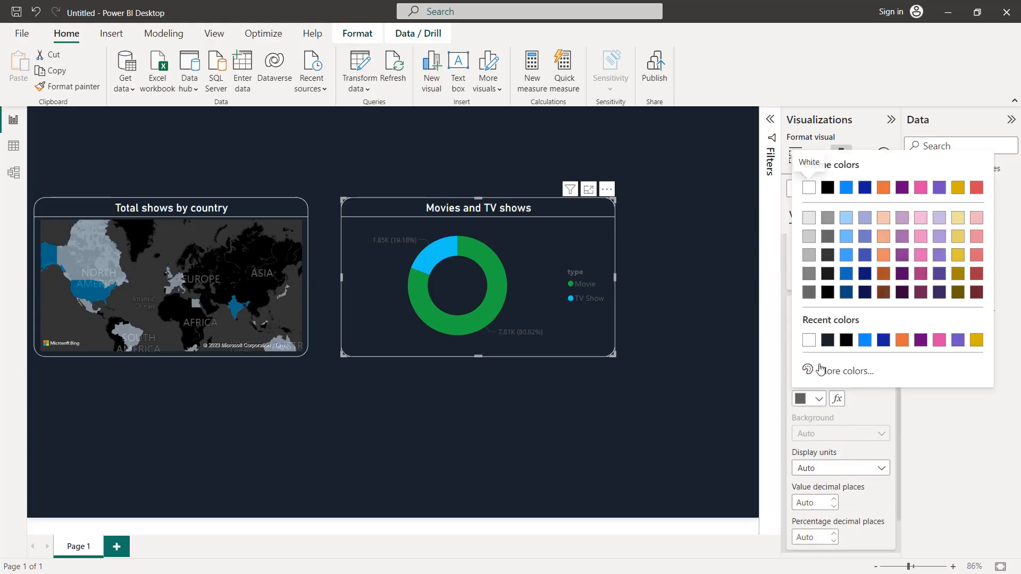
click(812, 344)
Step: Color the donut chart's legend text white
scroll(812, 347, up, 3)
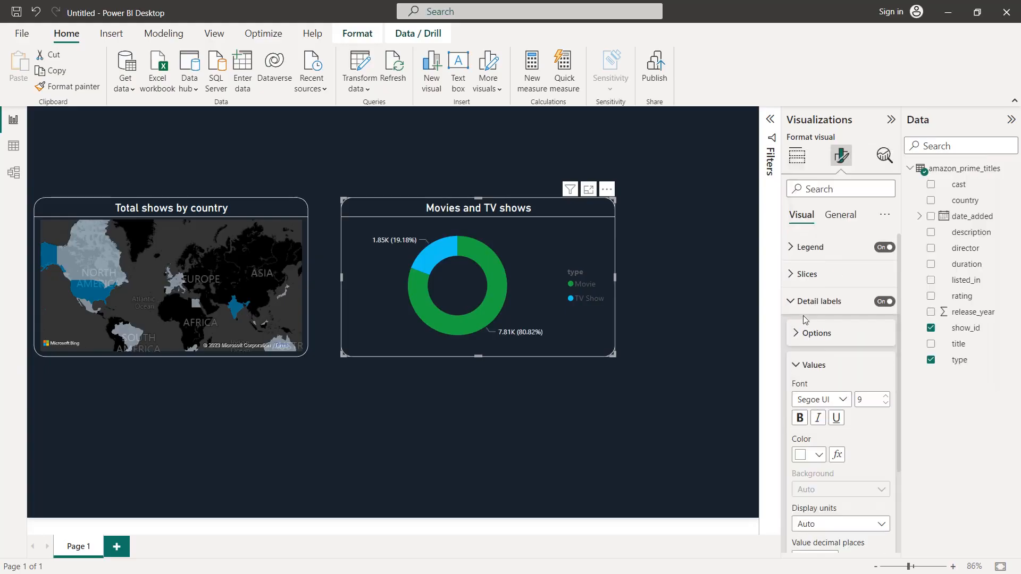
click(803, 248)
click(809, 346)
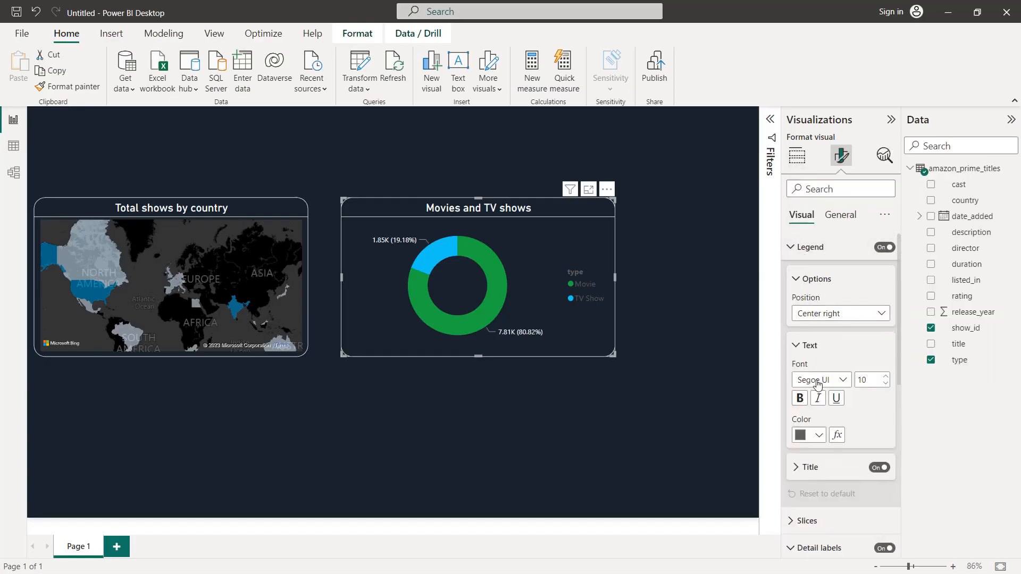
click(817, 437)
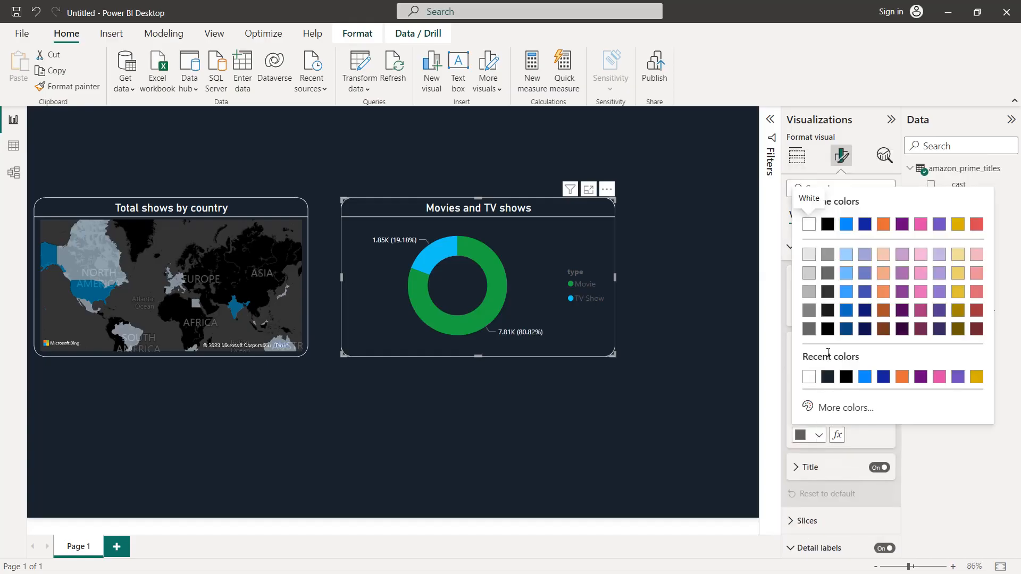
click(809, 225)
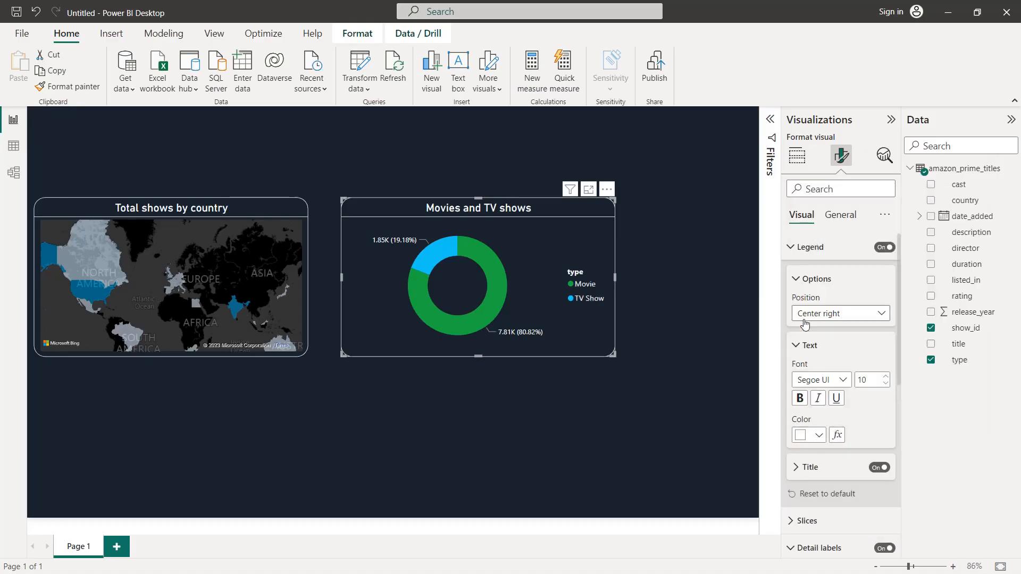
Step: Color the donut chart's Movie slice #00A8E1 and its TV Show slice the lightest blue theme color
click(796, 281)
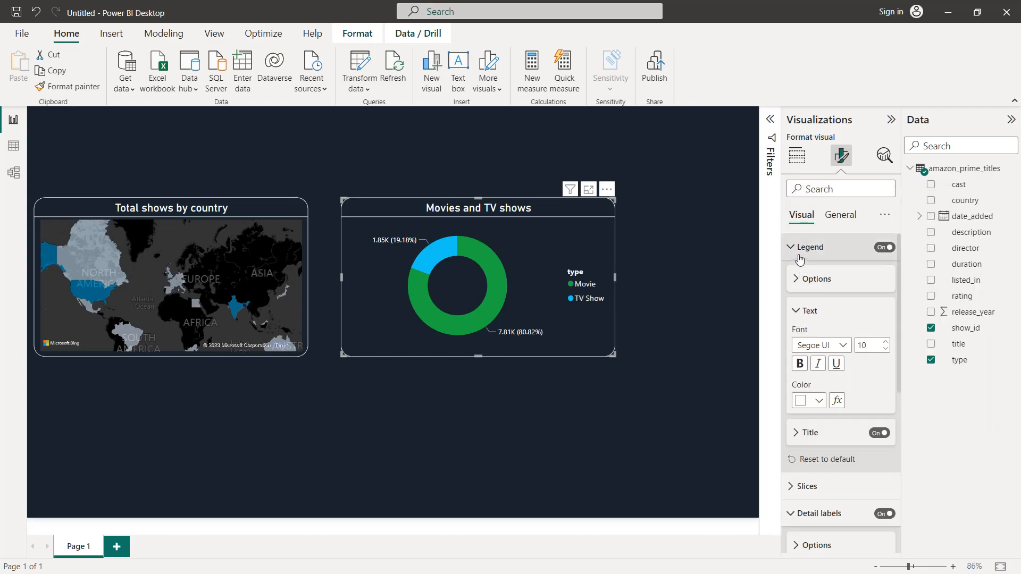
click(797, 247)
click(803, 275)
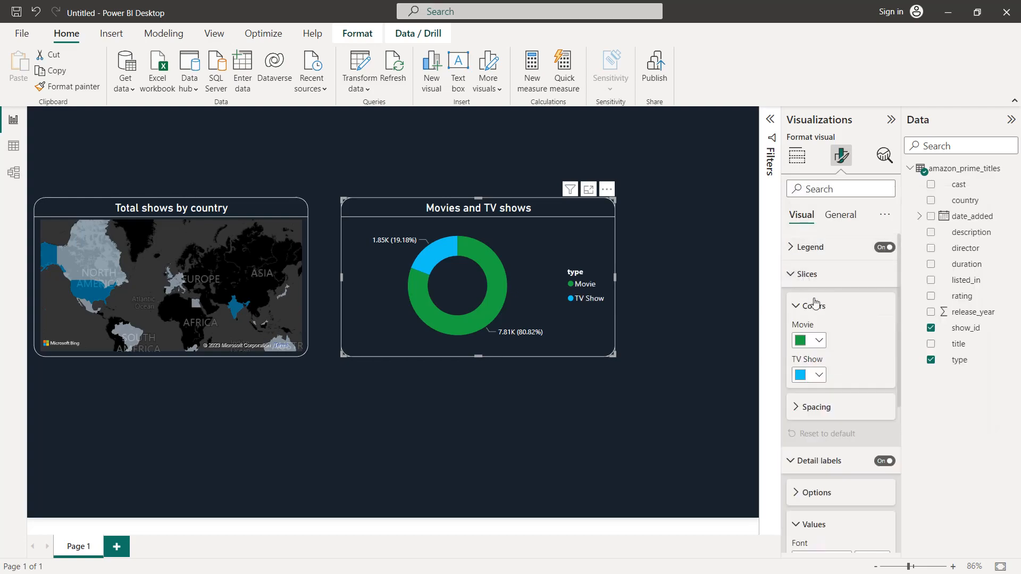
click(820, 343)
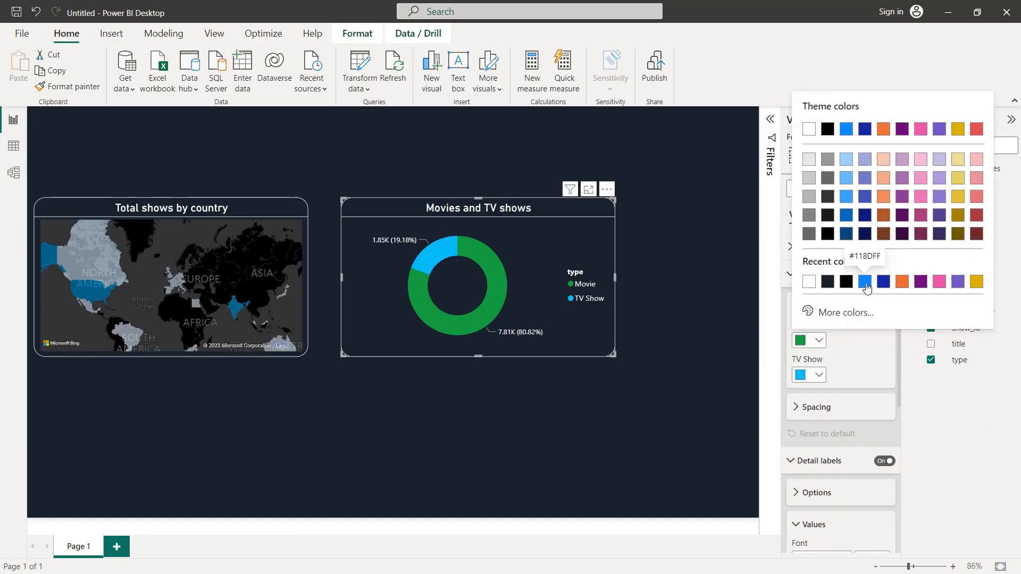
click(844, 314)
click(849, 306)
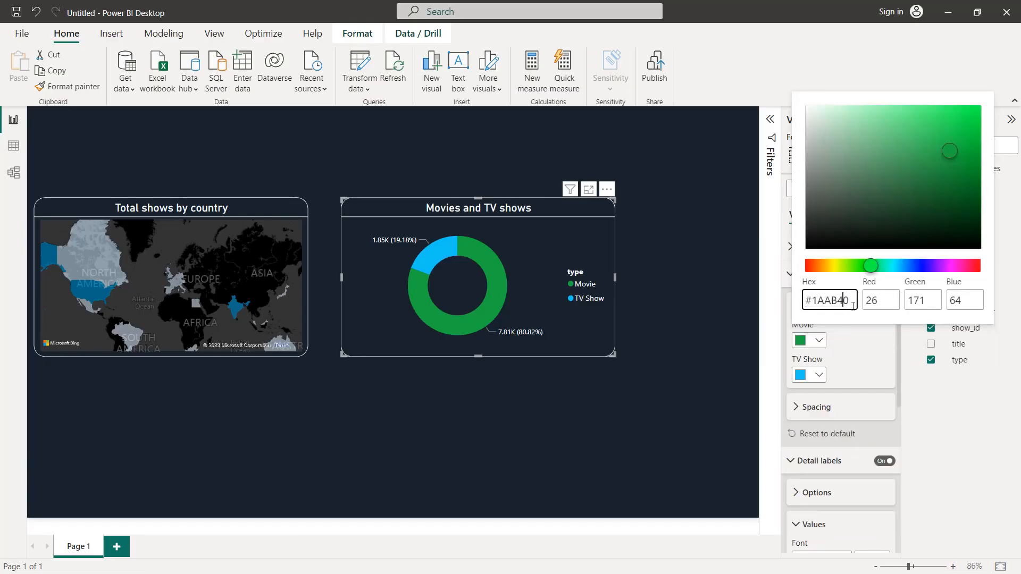
key(BackSpace)
key(BackSpace)
key(BackSpace)
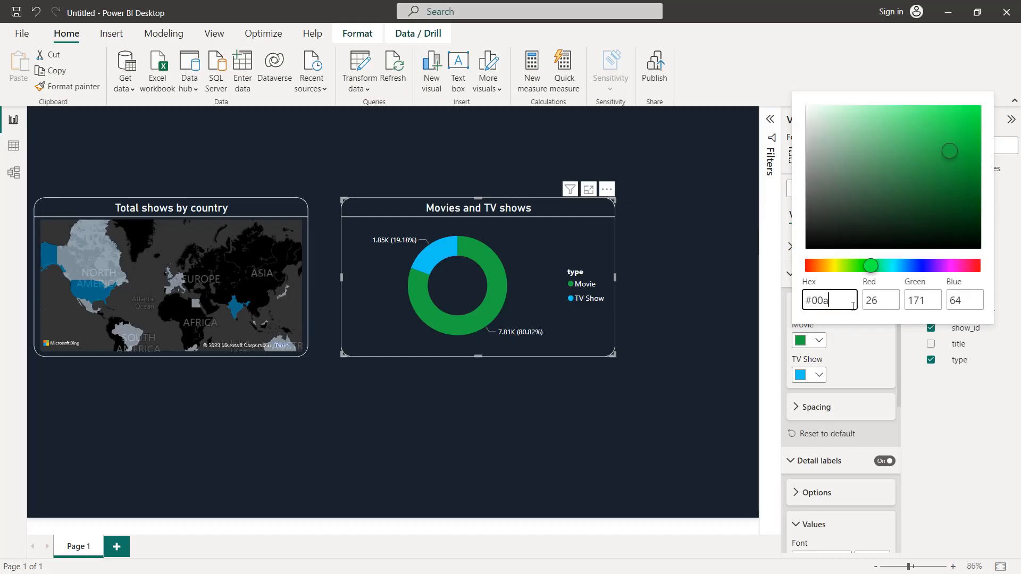
text(00a8e1)
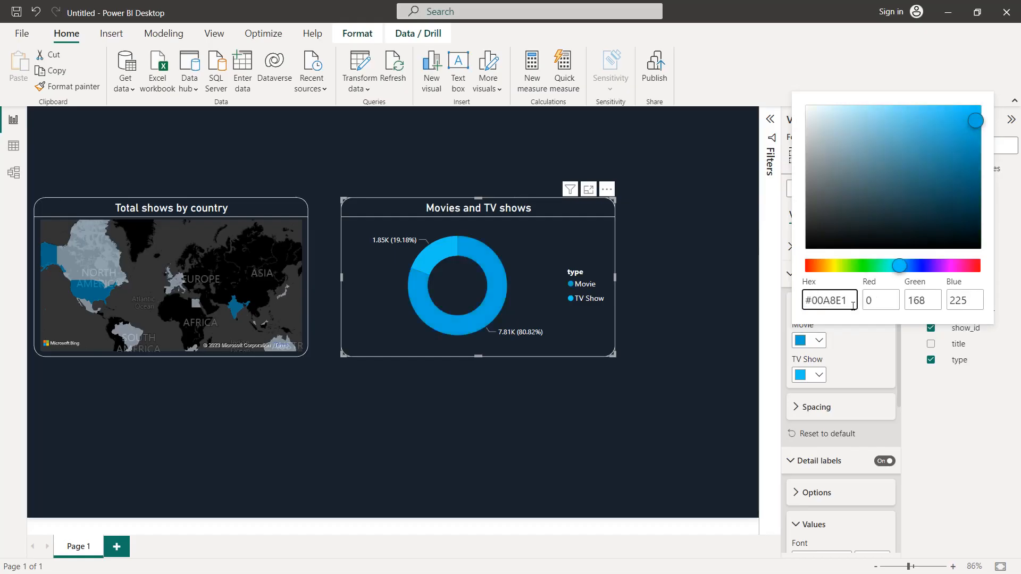
click(856, 342)
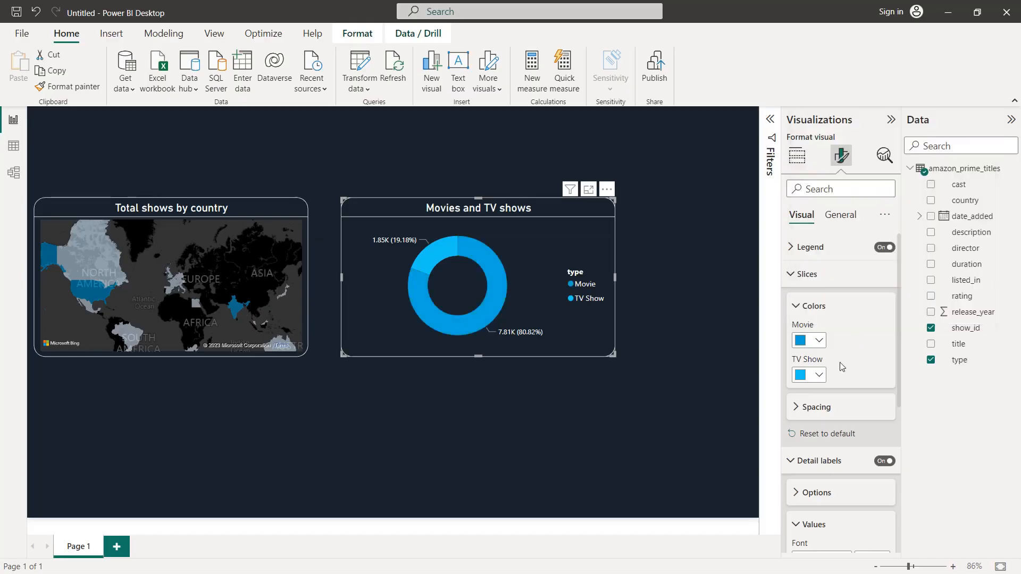
click(819, 376)
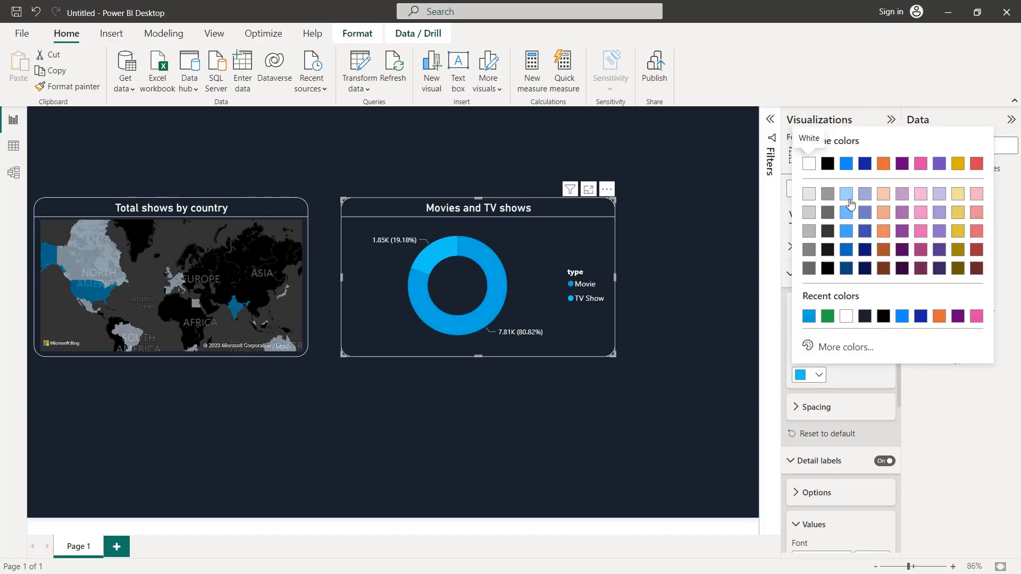
click(849, 203)
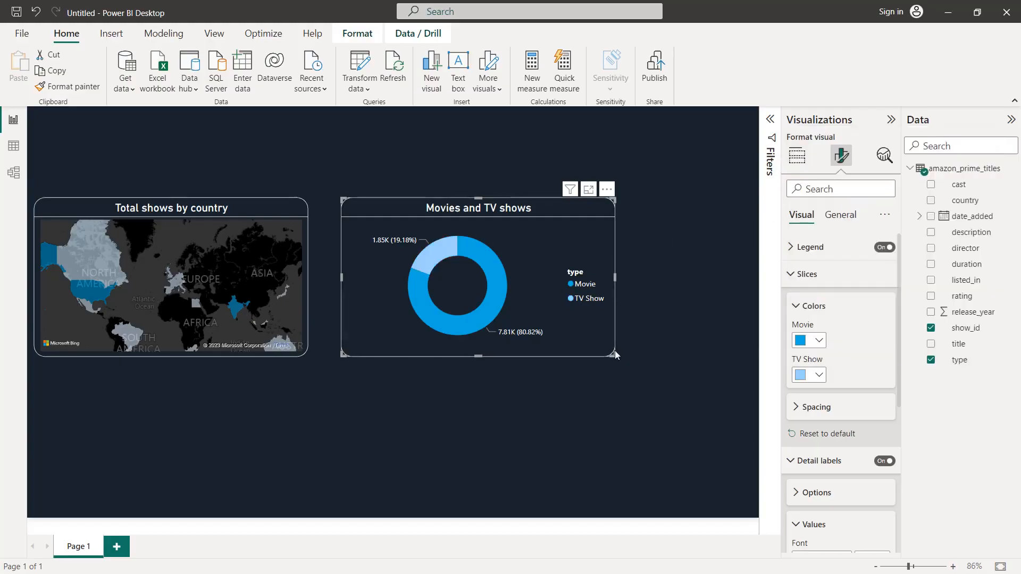
Step: Narrow the donut chart and the map slightly and place them side by side along the lower edge of the canvas
drag(597, 355, 535, 353)
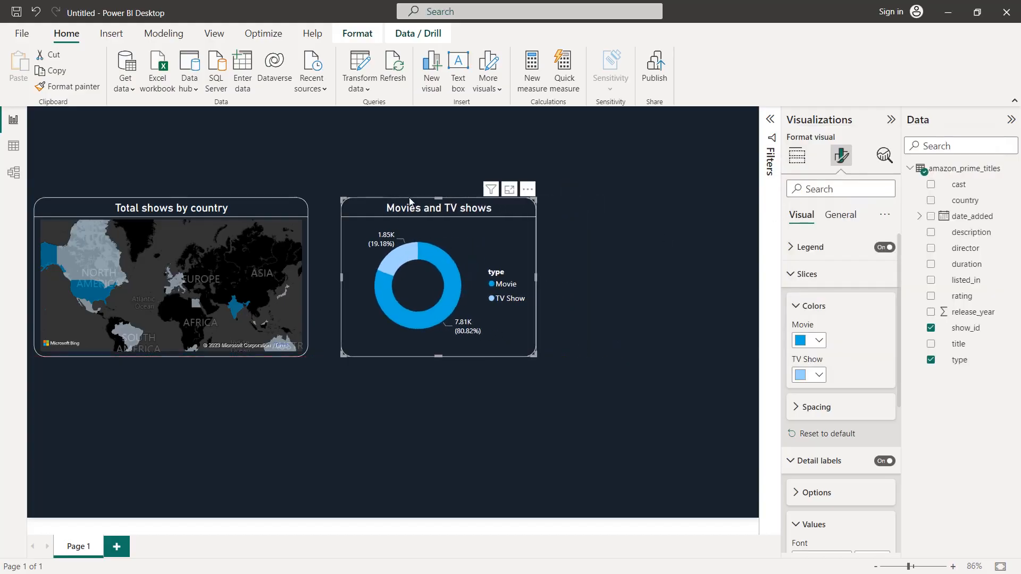
drag(409, 247, 390, 356)
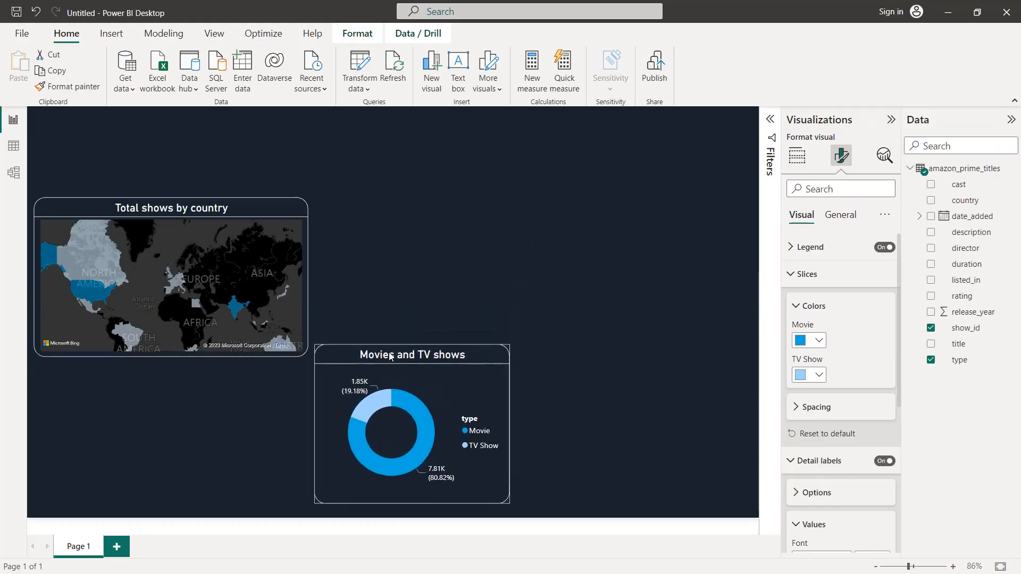
drag(213, 208, 214, 357)
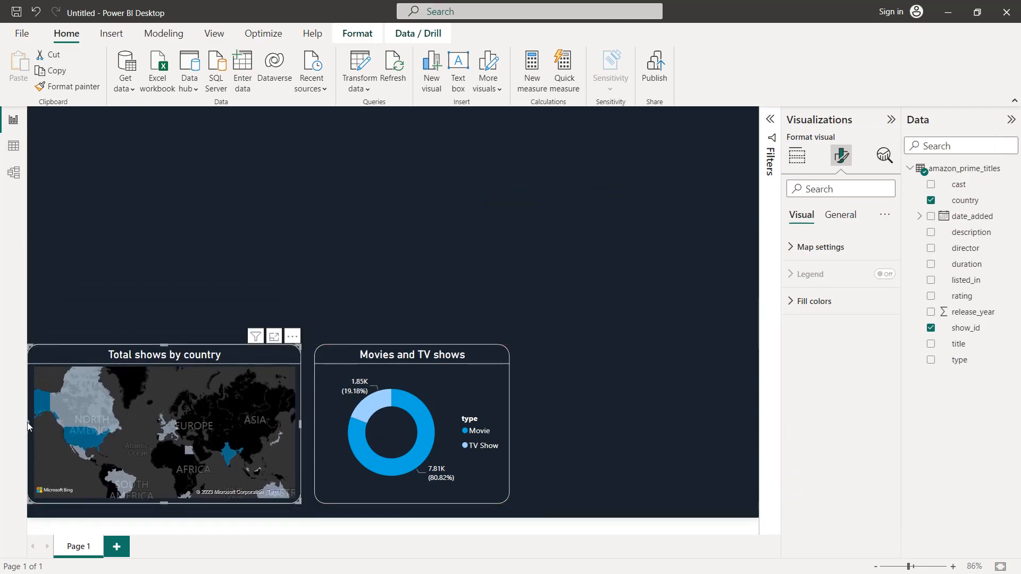
drag(29, 424, 39, 423)
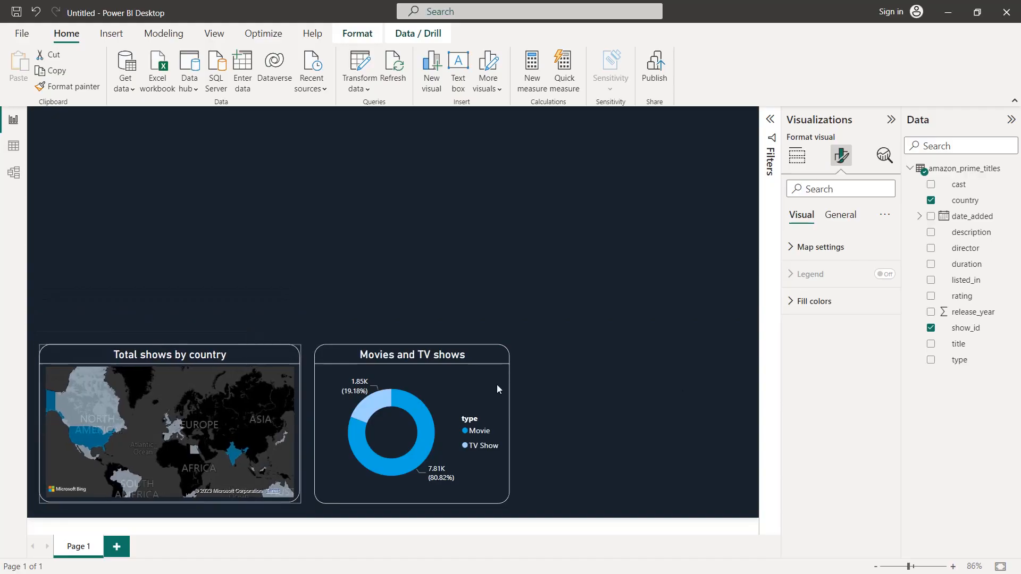
click(509, 419)
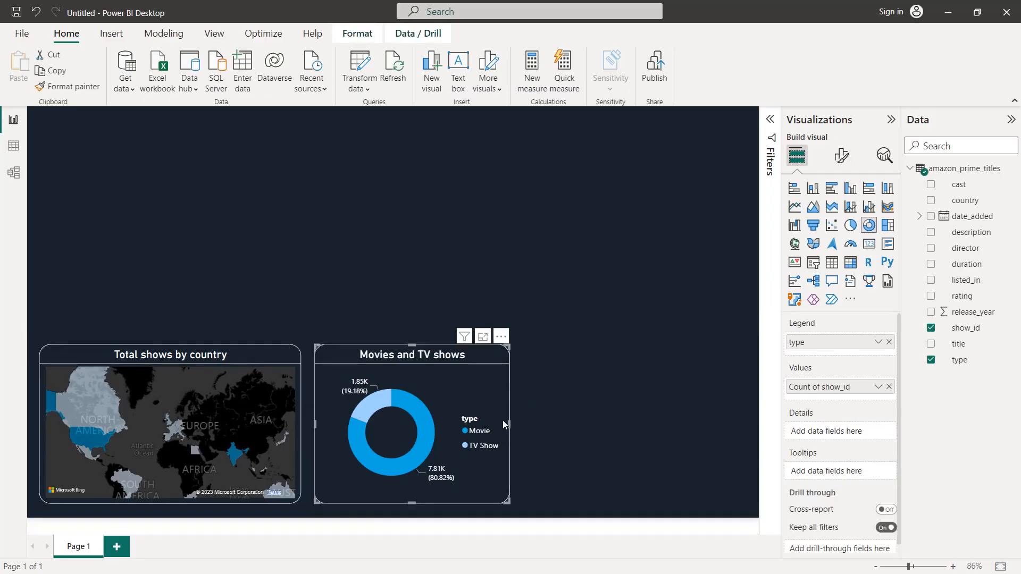
click(549, 405)
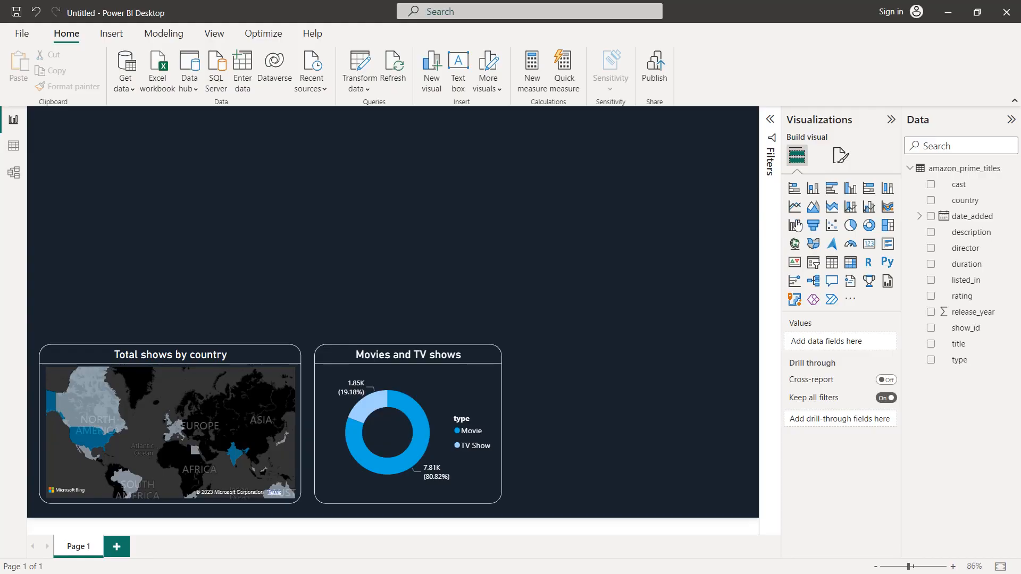
Step: Add an area chart with release_year on the X-axis and show_id on the Y-axis
click(812, 208)
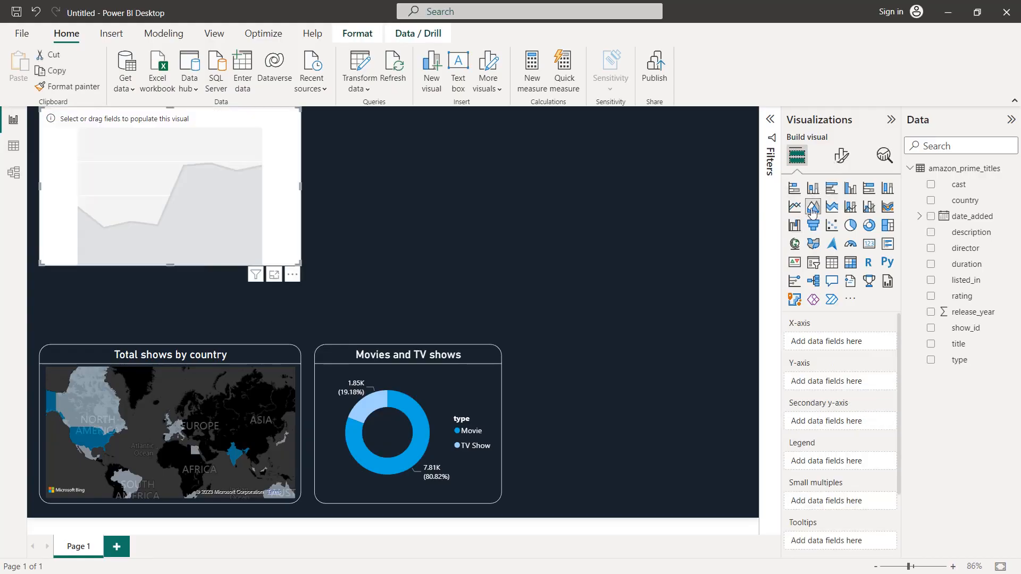
click(930, 313)
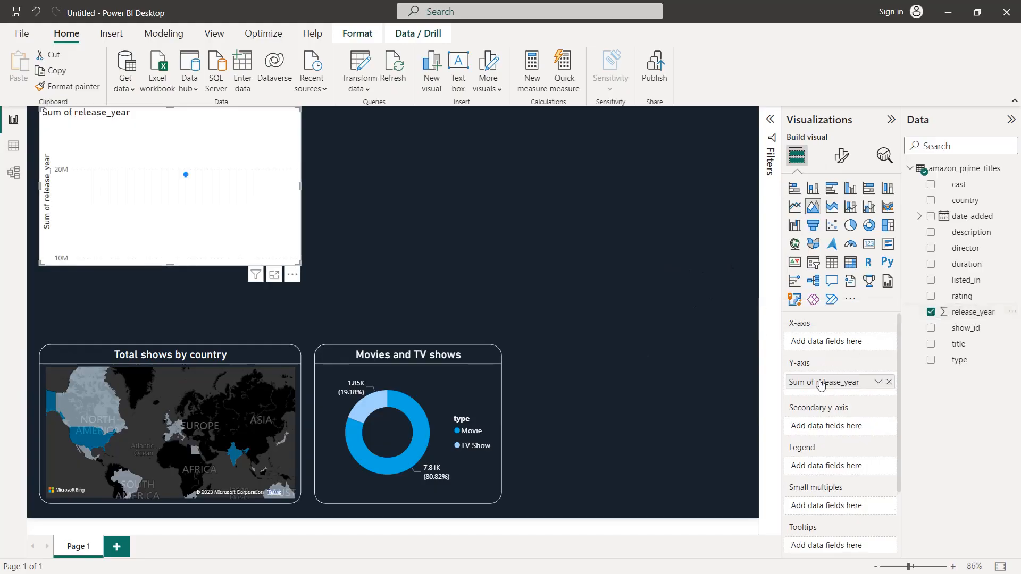
drag(820, 383, 822, 344)
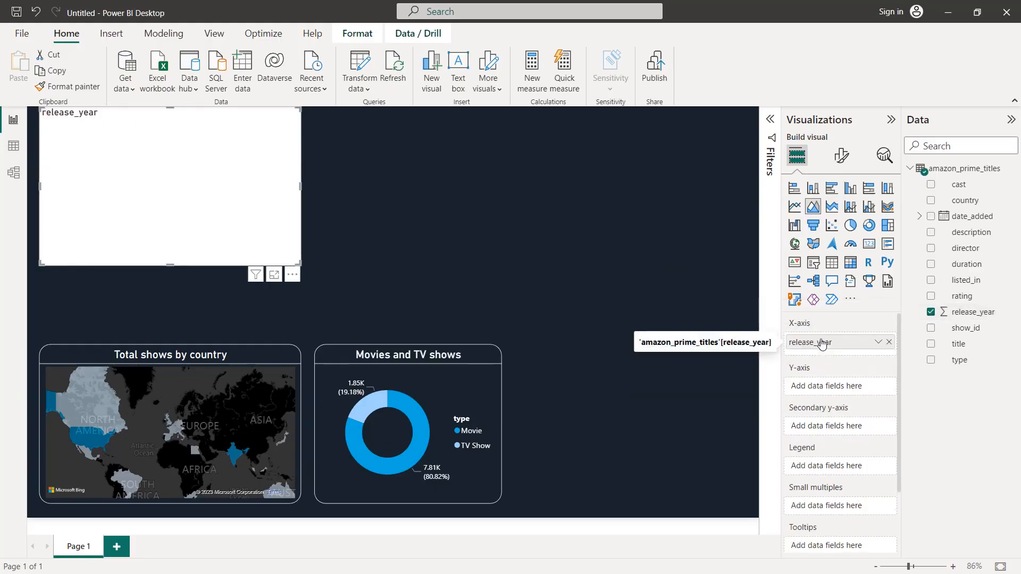
drag(966, 328, 842, 383)
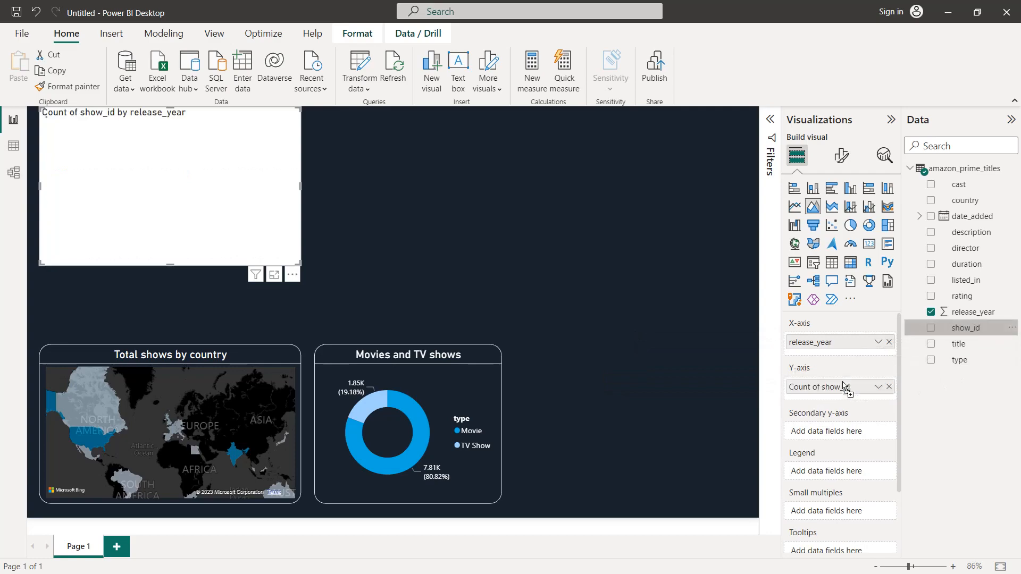
Step: Summarize the area chart's show_id as Count (Distinct) and split the series by type in the legend
click(878, 387)
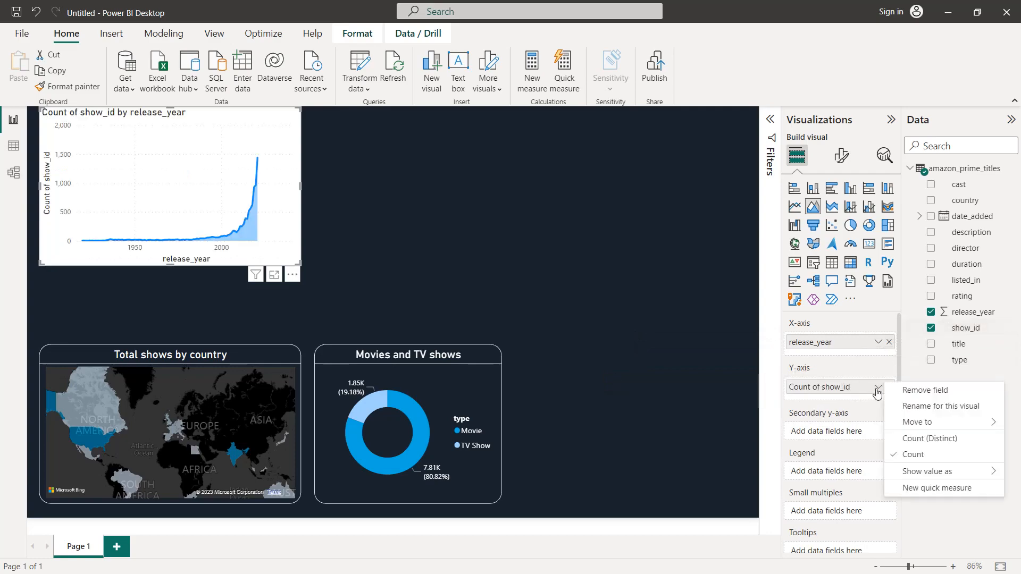
click(905, 441)
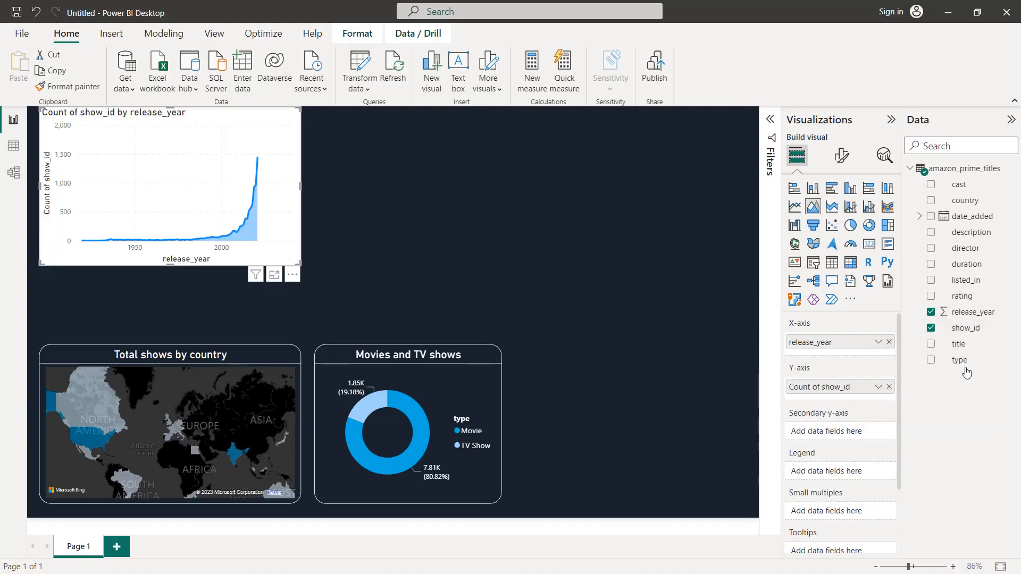
drag(966, 363, 846, 477)
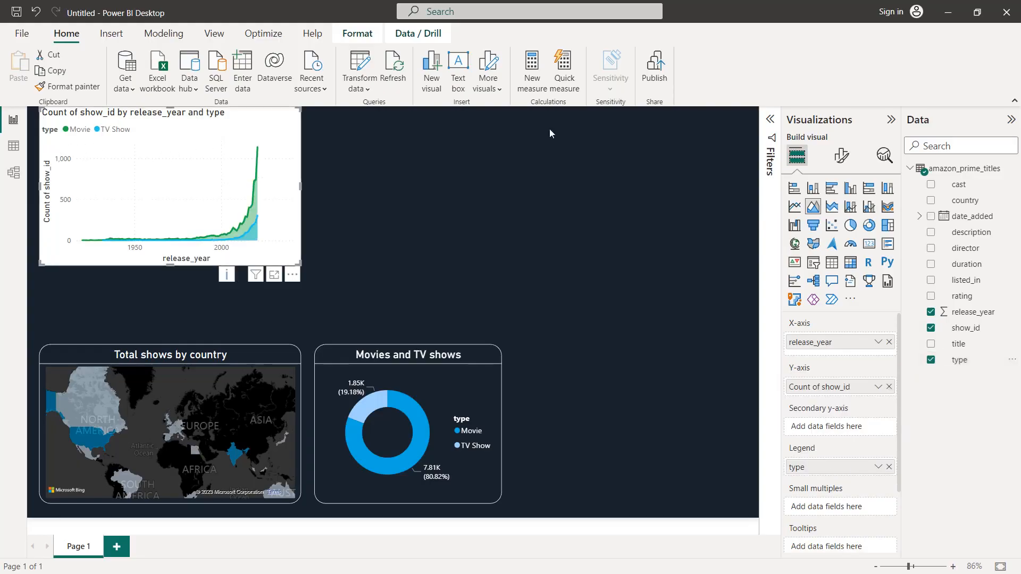
Step: Turn off the area chart's X-axis title and color the X-axis values white
click(843, 159)
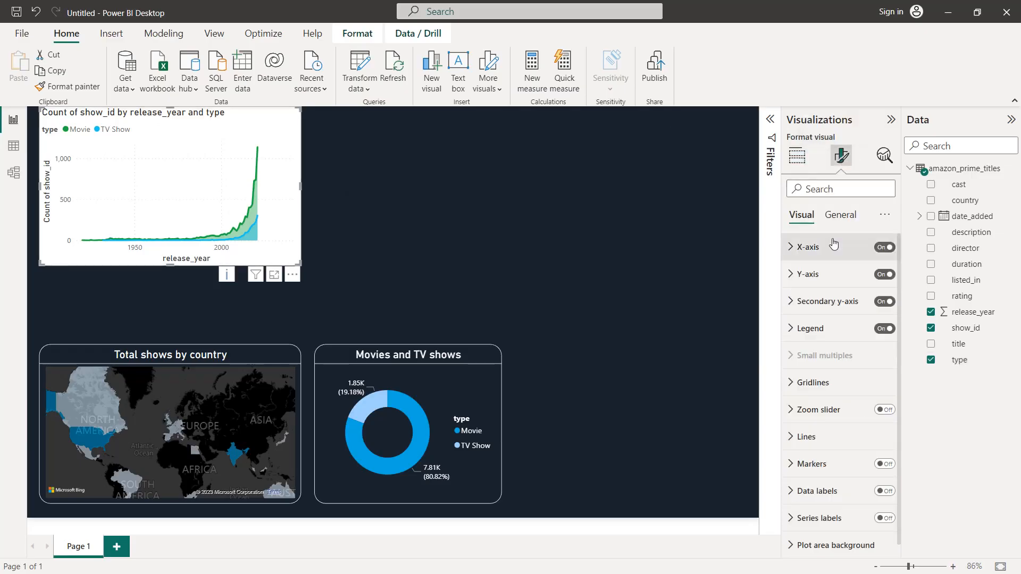
click(831, 246)
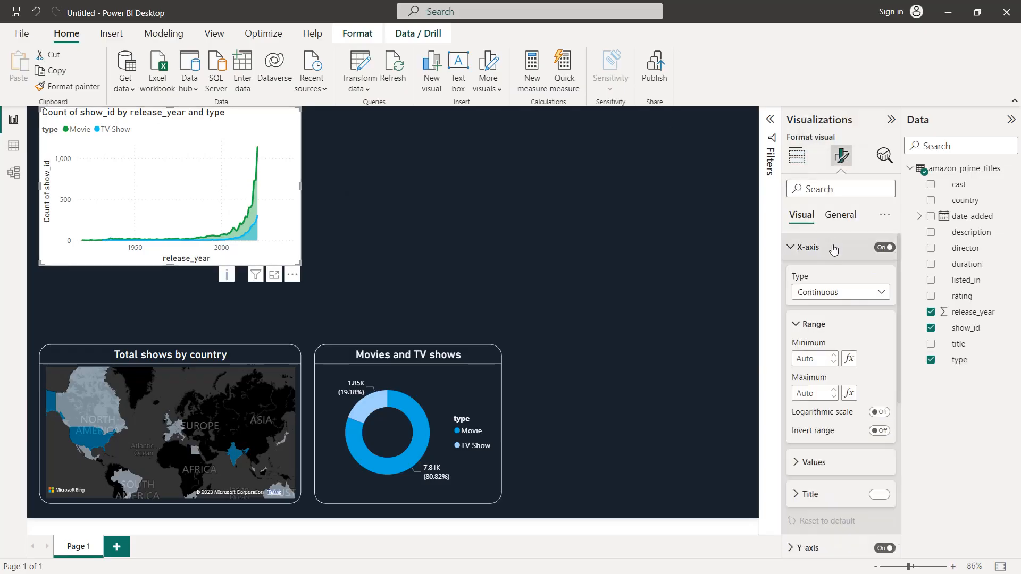
click(878, 493)
click(848, 471)
scroll(847, 457, down, 3)
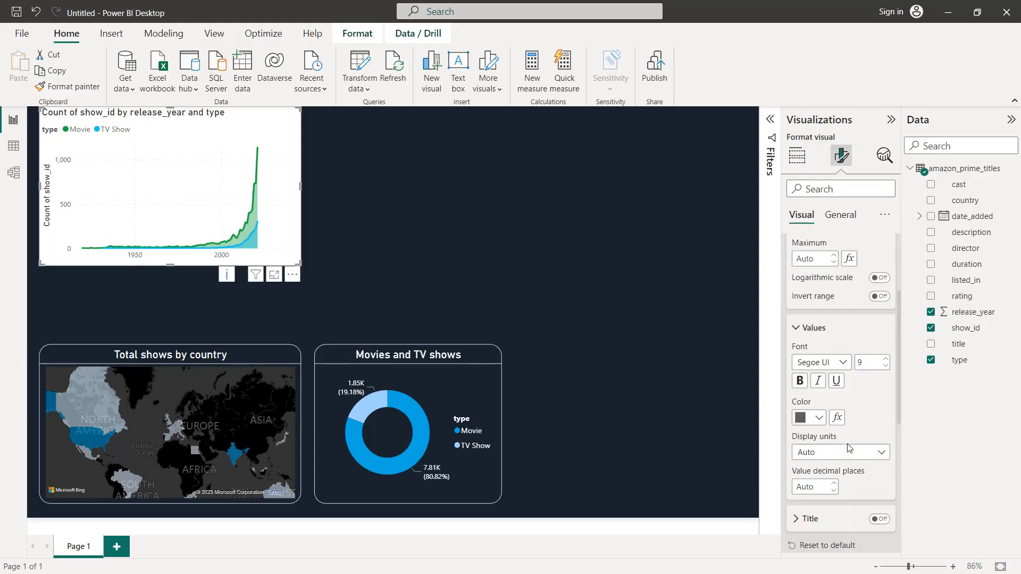
click(819, 361)
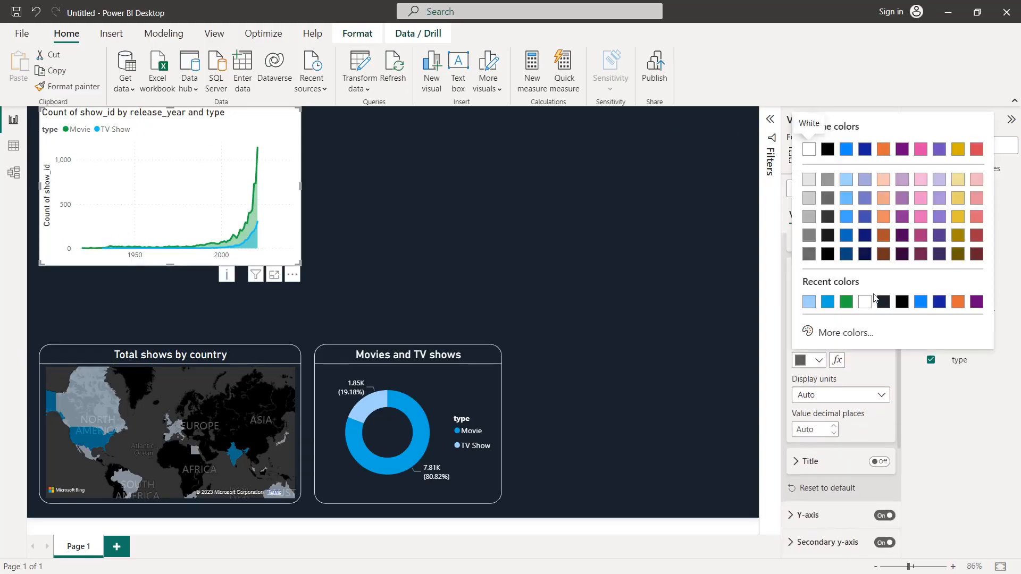
click(866, 311)
Step: Color the area chart's Y-axis values white and turn off the Y-axis title
scroll(865, 311, down, 3)
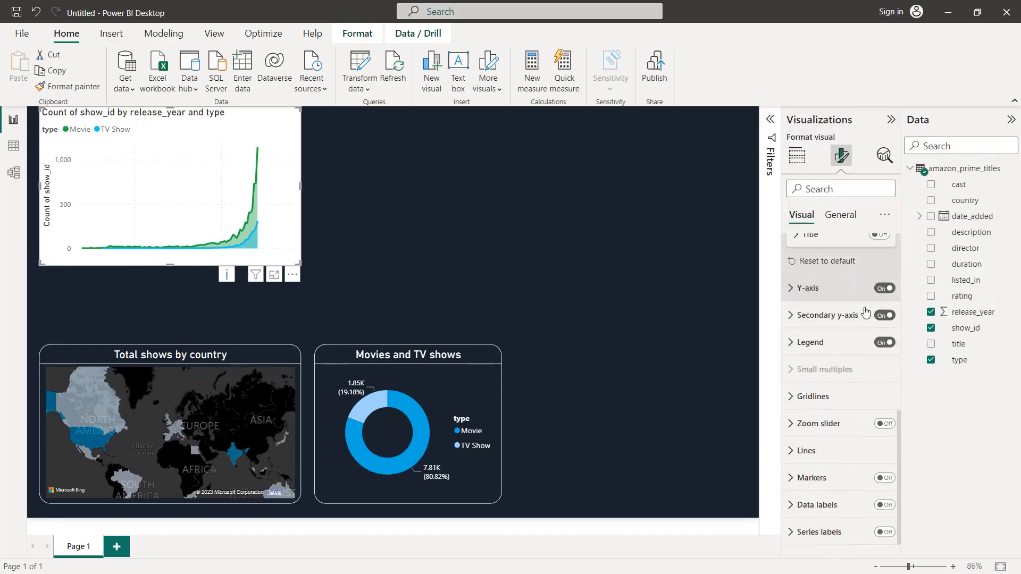
click(846, 279)
click(855, 446)
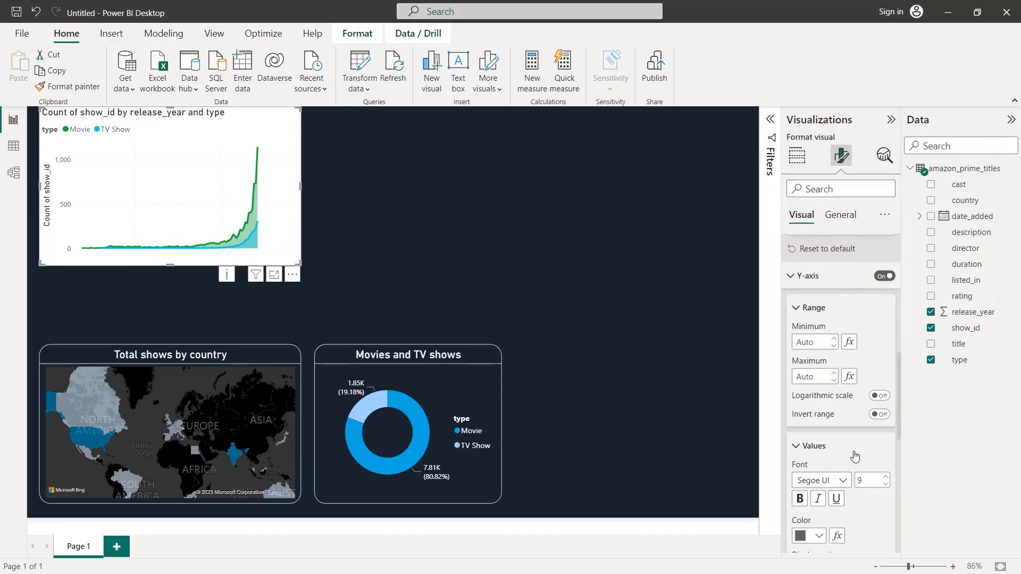
scroll(845, 441, down, 3)
click(819, 394)
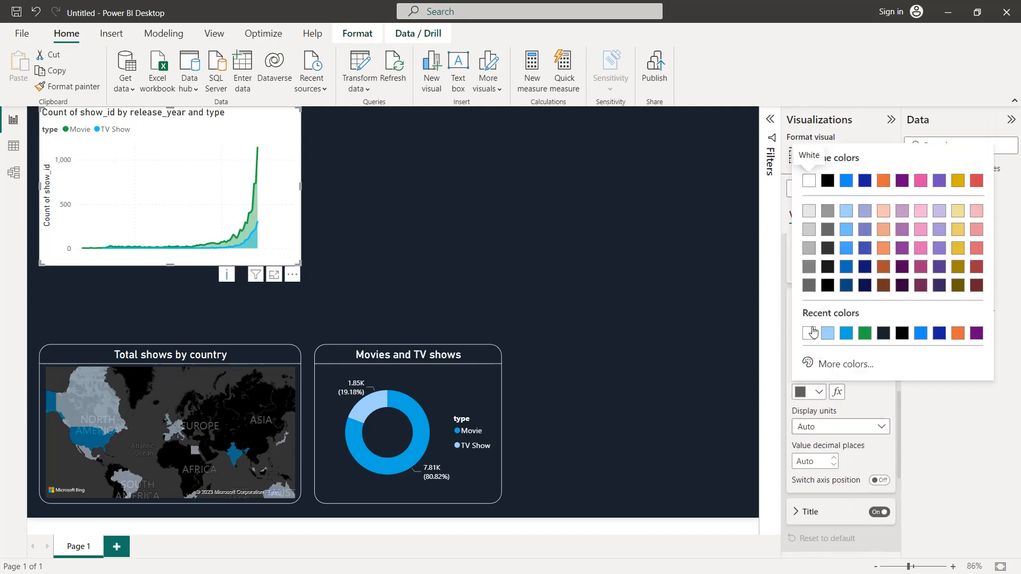
click(812, 335)
scroll(883, 389, up, 3)
scroll(883, 388, down, 3)
click(878, 514)
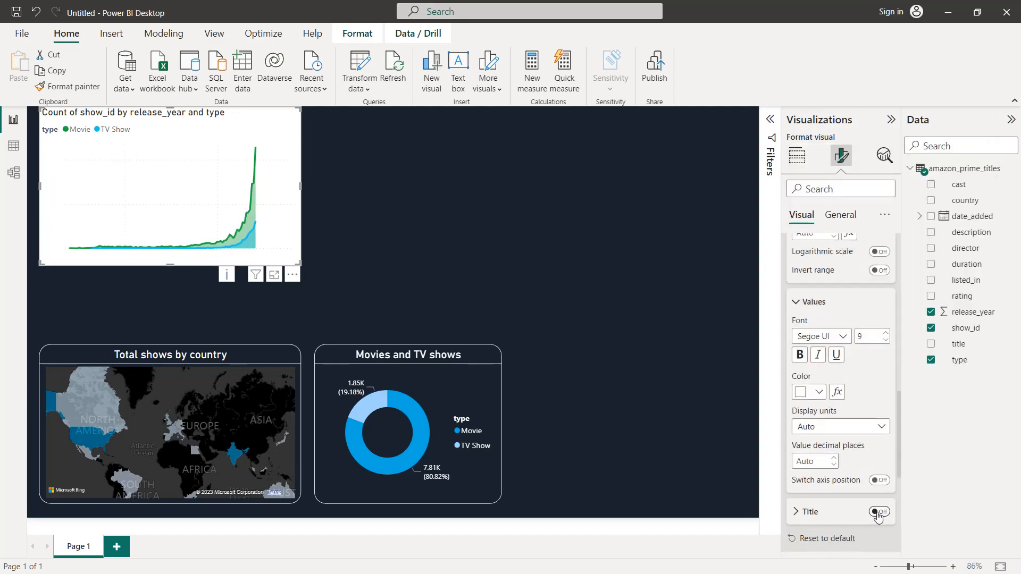
Step: Set the area chart's background to the recently used dark navy color that matches the canvas
click(849, 219)
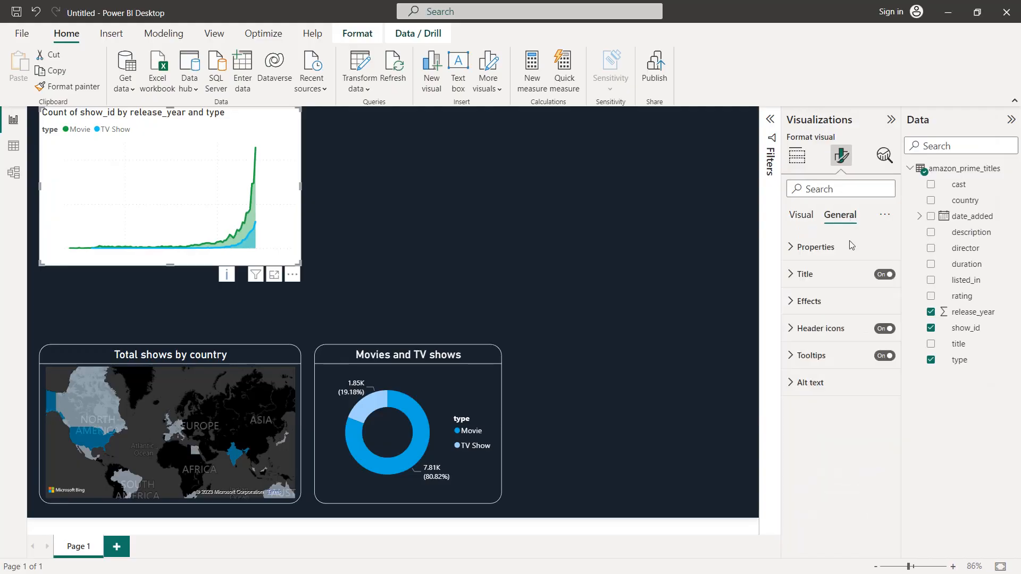
click(828, 302)
click(816, 366)
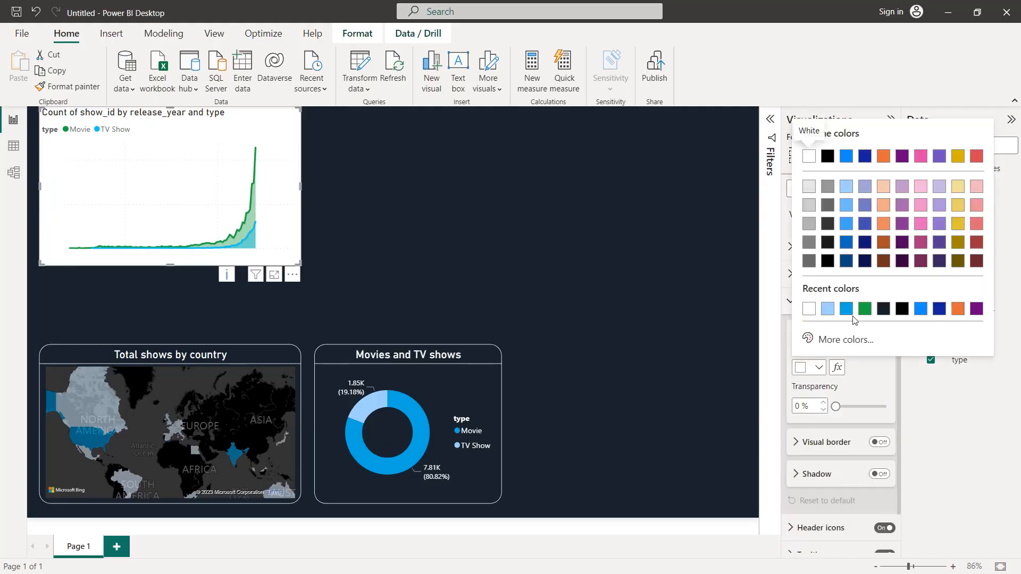
click(883, 308)
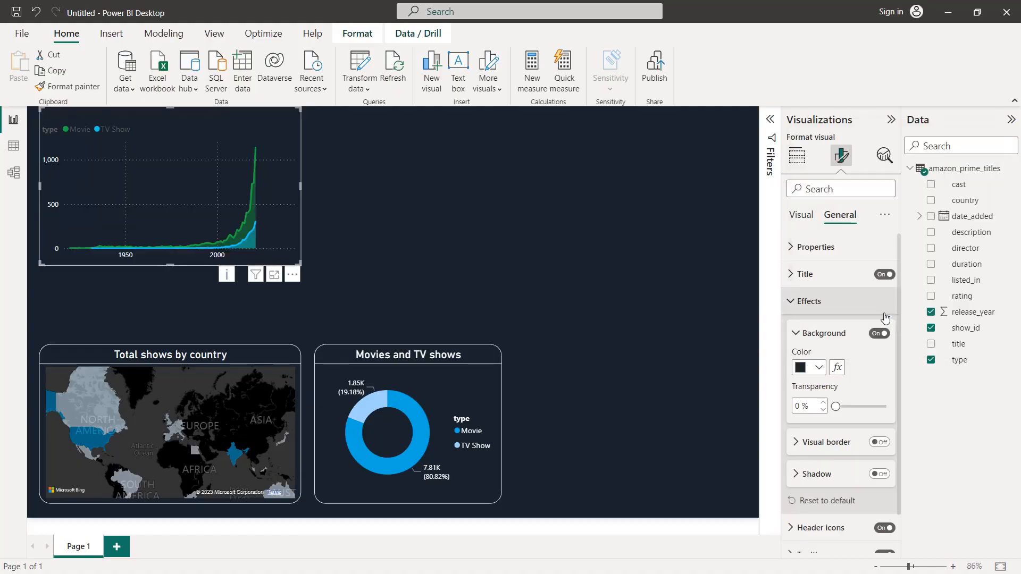
Step: Set the area chart's title text to "Total shows by release year"
click(802, 274)
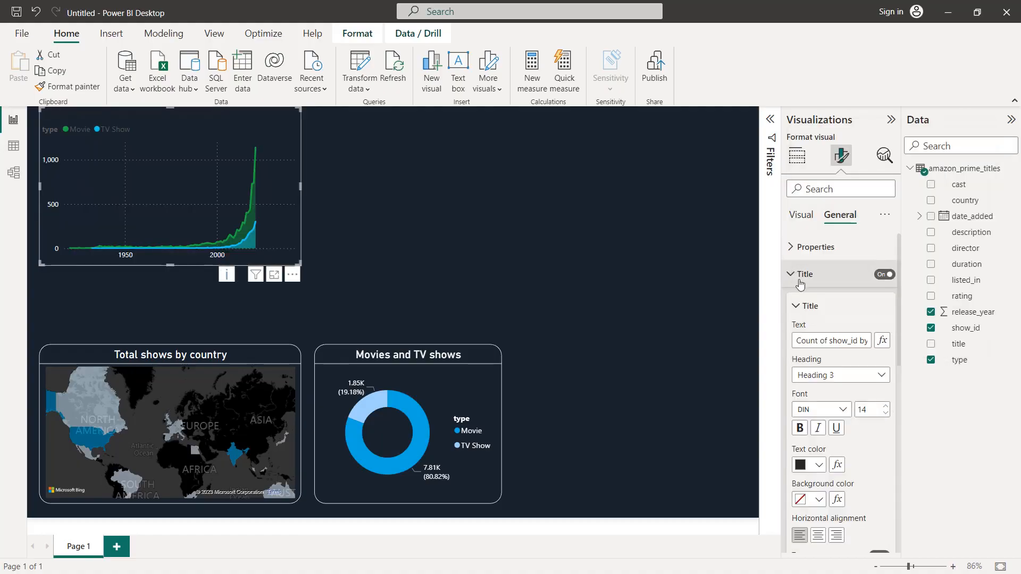
click(829, 341)
text(To)
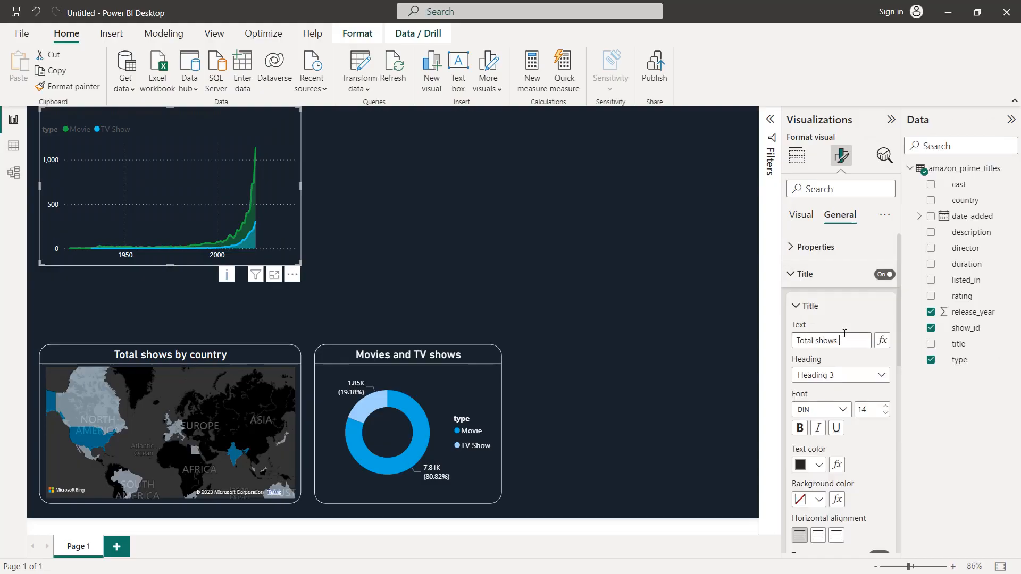
text(tal shows by re)
text(lease year)
Step: Format the area chart's title with font size 16, white text and centered horizontal alignment
click(885, 406)
click(885, 405)
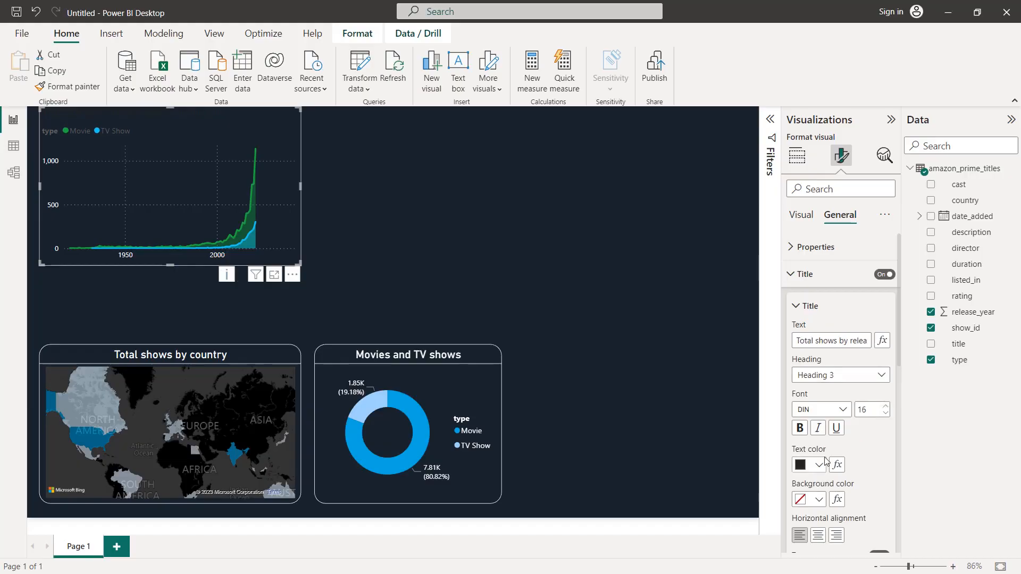
click(822, 467)
click(805, 249)
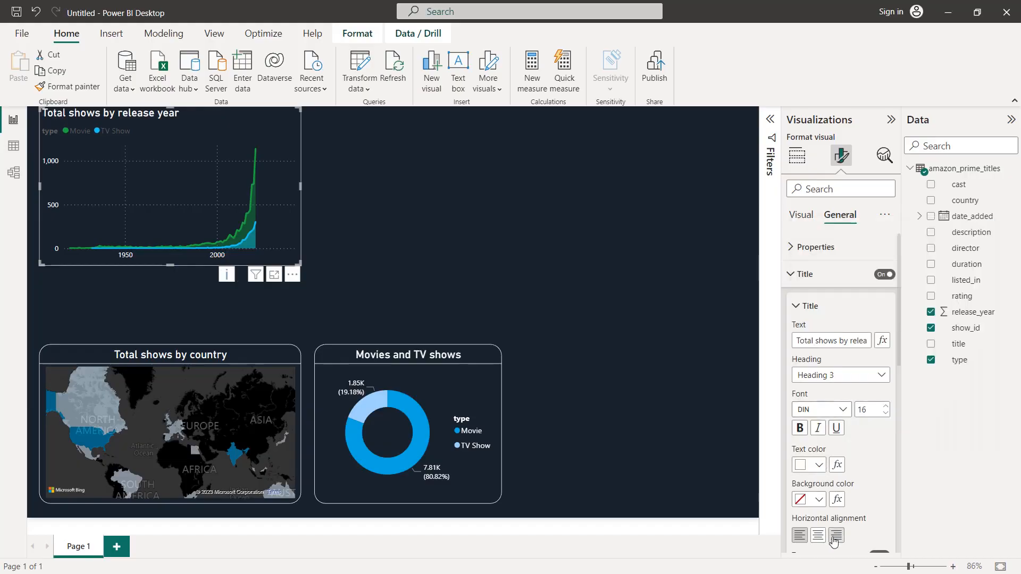
scroll(835, 534, down, 1)
click(818, 487)
scroll(862, 462, down, 2)
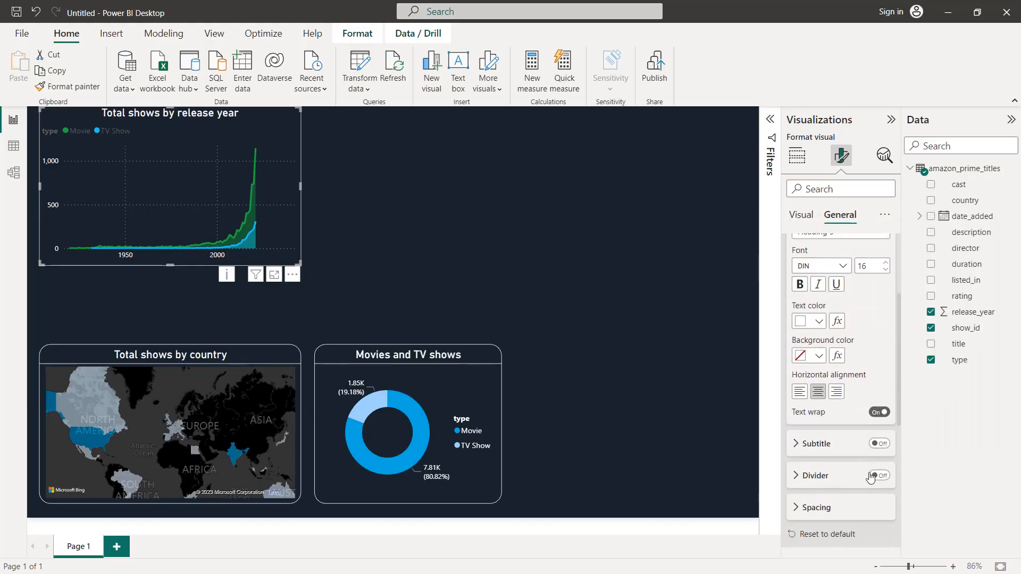
Step: Turn on the divider under the area chart's title and color it white
click(879, 476)
scroll(832, 452, down, 2)
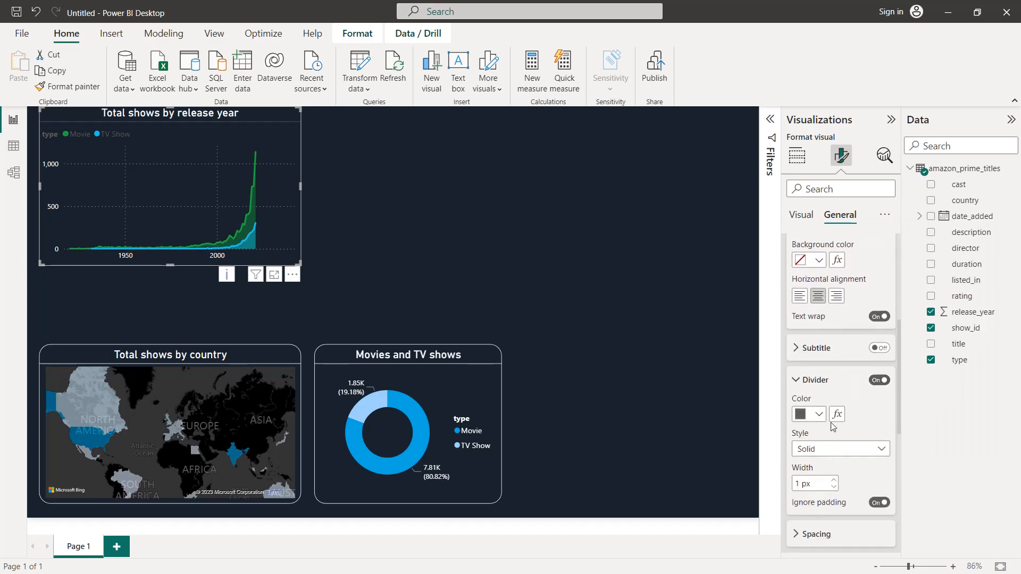
click(819, 415)
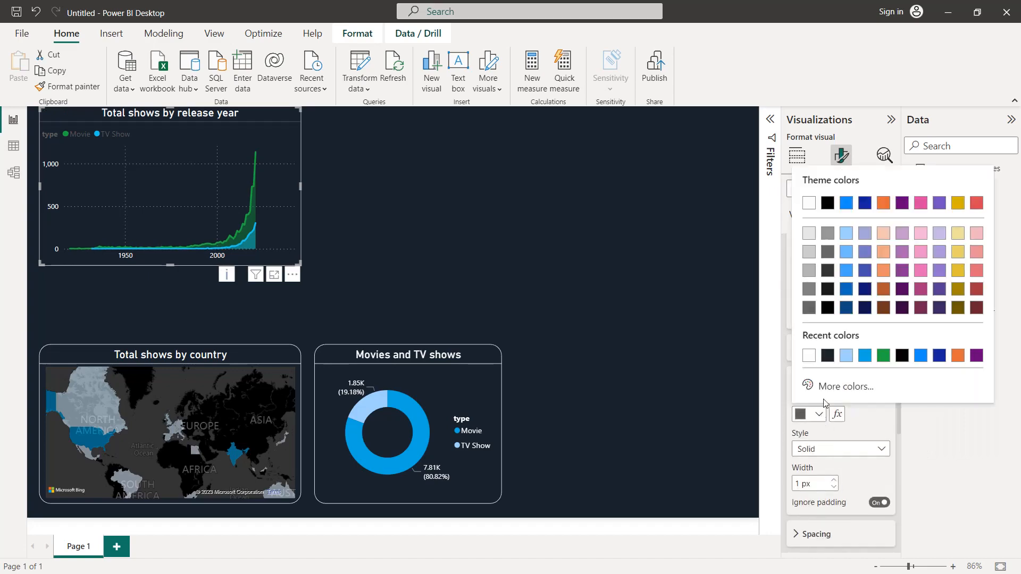
click(808, 356)
scroll(812, 366, up, 5)
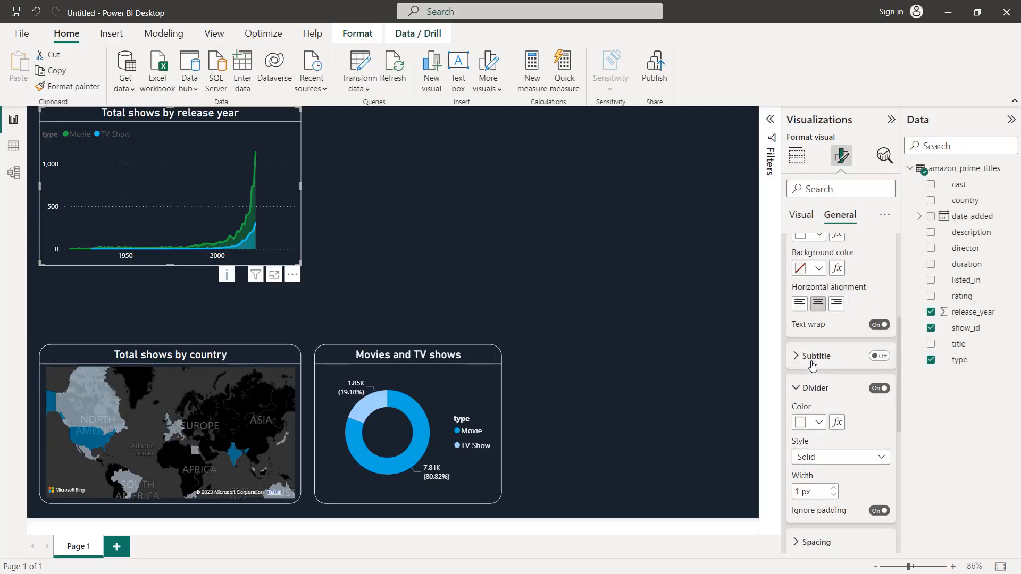
click(813, 274)
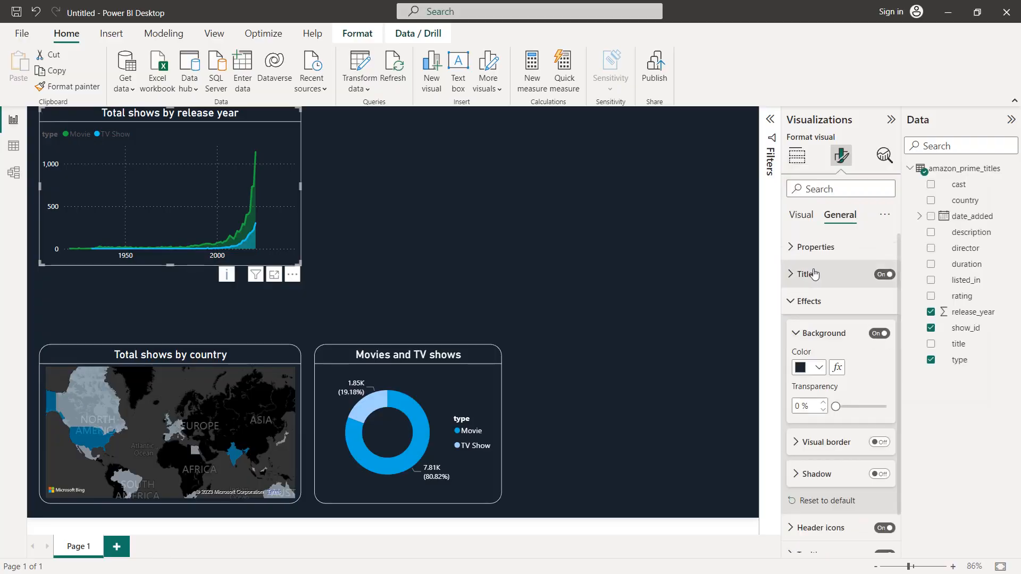
click(812, 301)
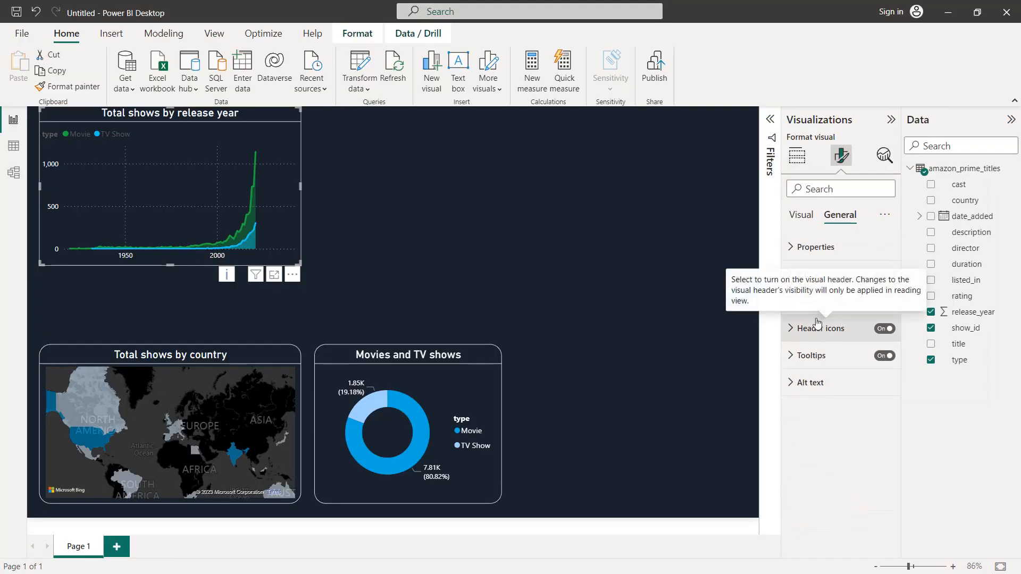
Step: Color the area chart's legend text white
click(801, 215)
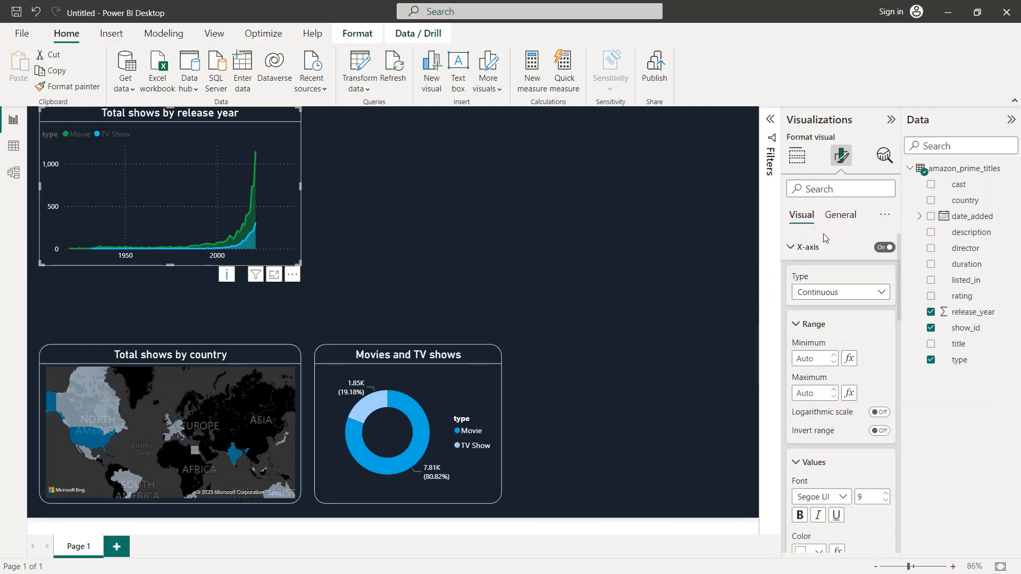
click(805, 320)
click(799, 255)
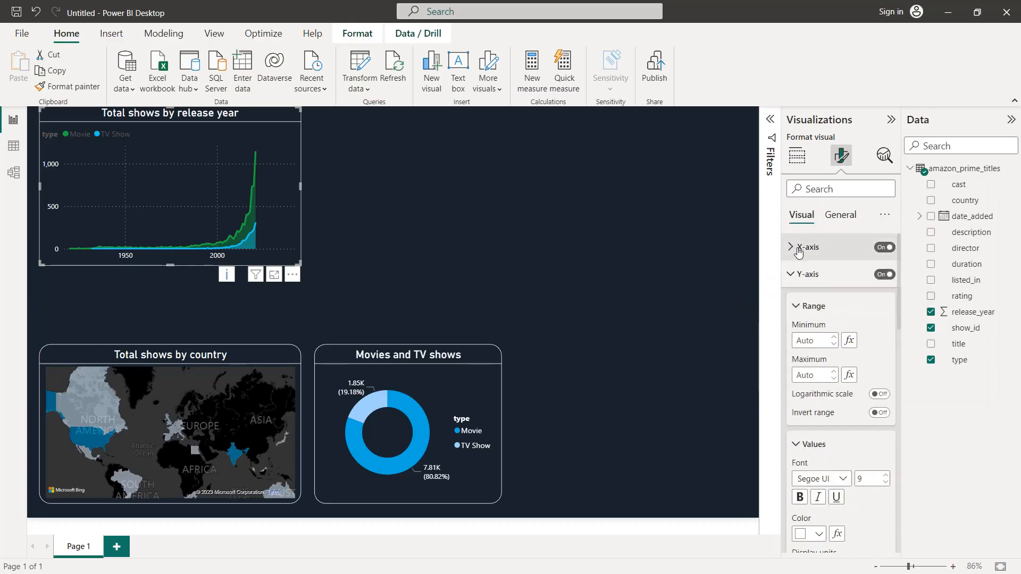
click(799, 306)
click(798, 336)
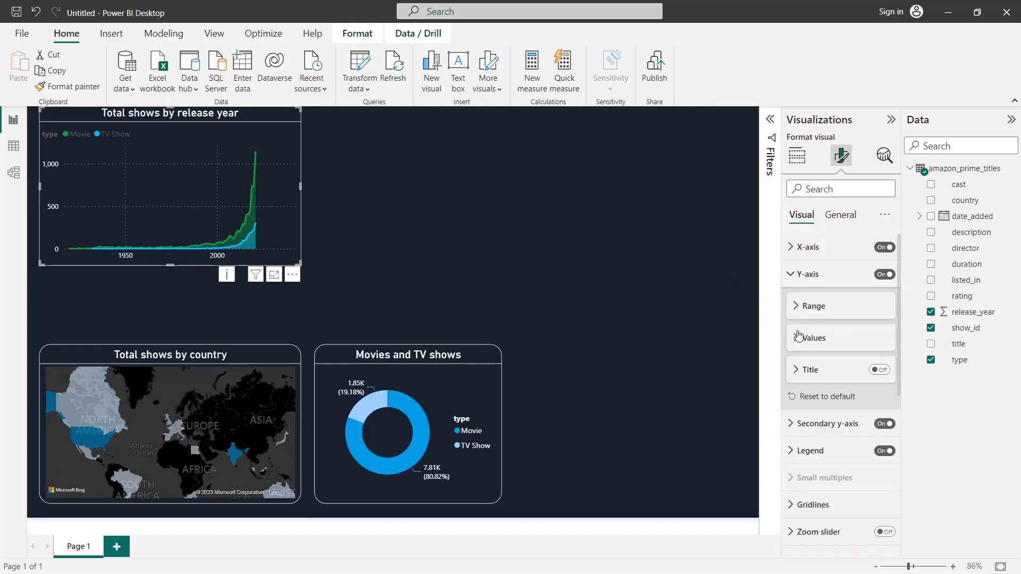
scroll(807, 351, down, 2)
click(809, 355)
scroll(807, 361, down, 2)
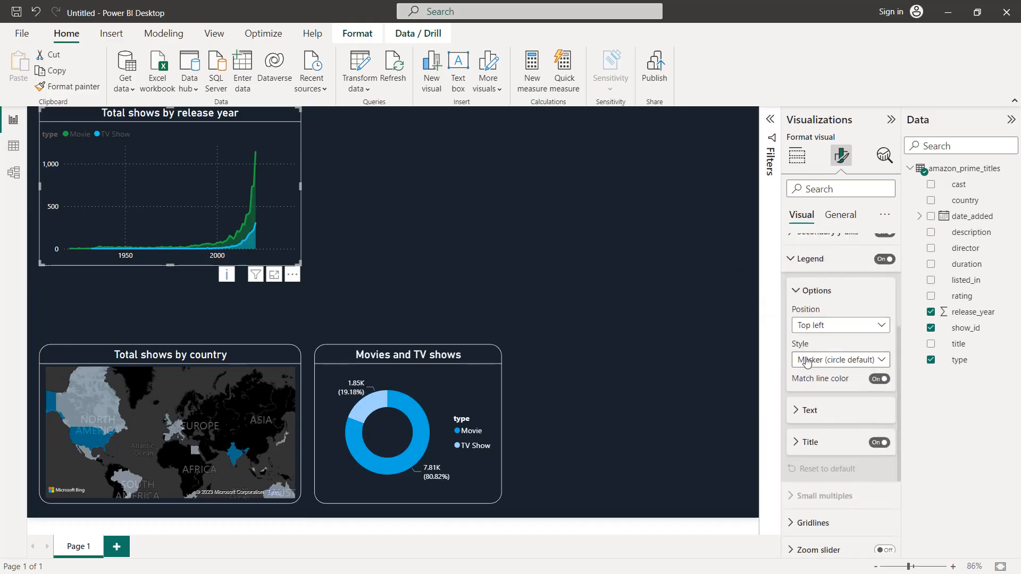
click(814, 414)
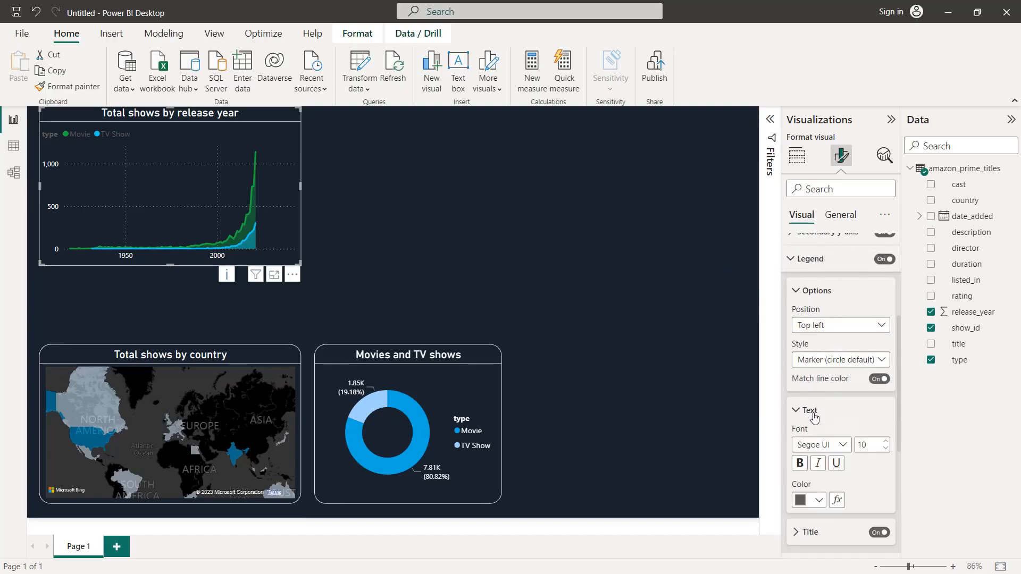
scroll(814, 412, down, 2)
click(815, 405)
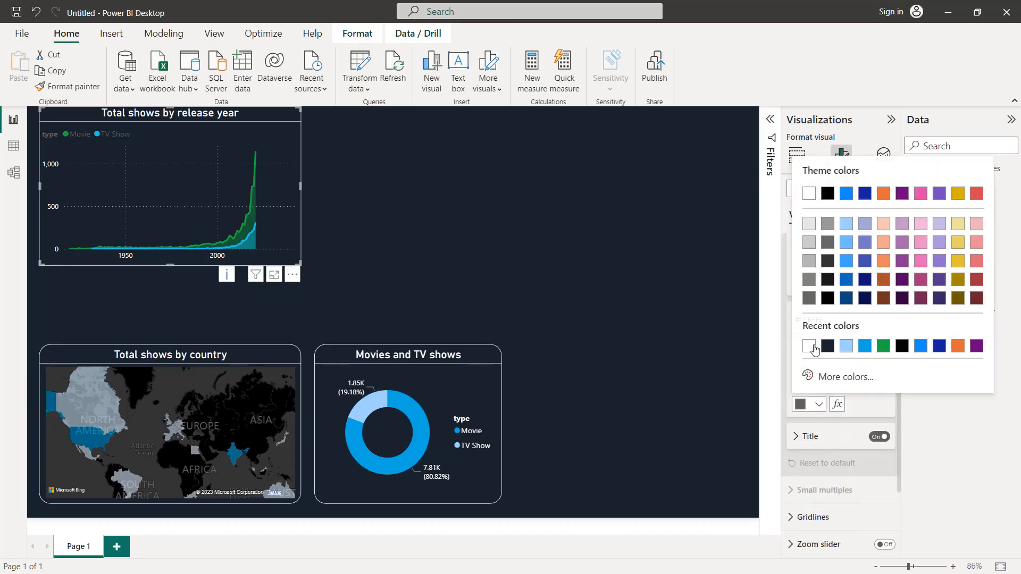
click(804, 346)
Step: Color the area chart's Movie line #00A8E1 and its TV Show line #a0d1ff, matching the donut's colors
scroll(813, 340, up, 6)
click(810, 322)
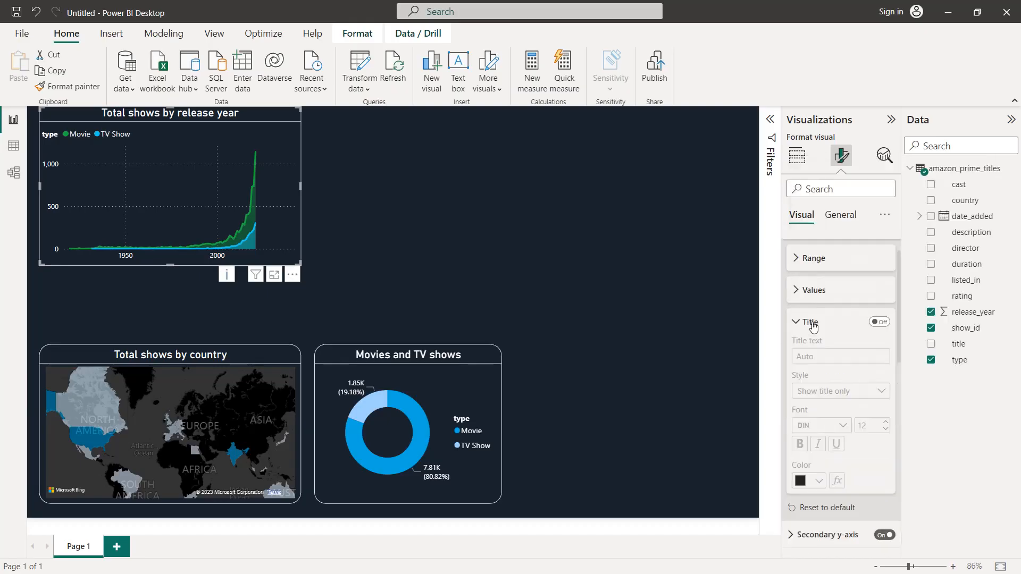
click(810, 320)
scroll(814, 340, up, 1)
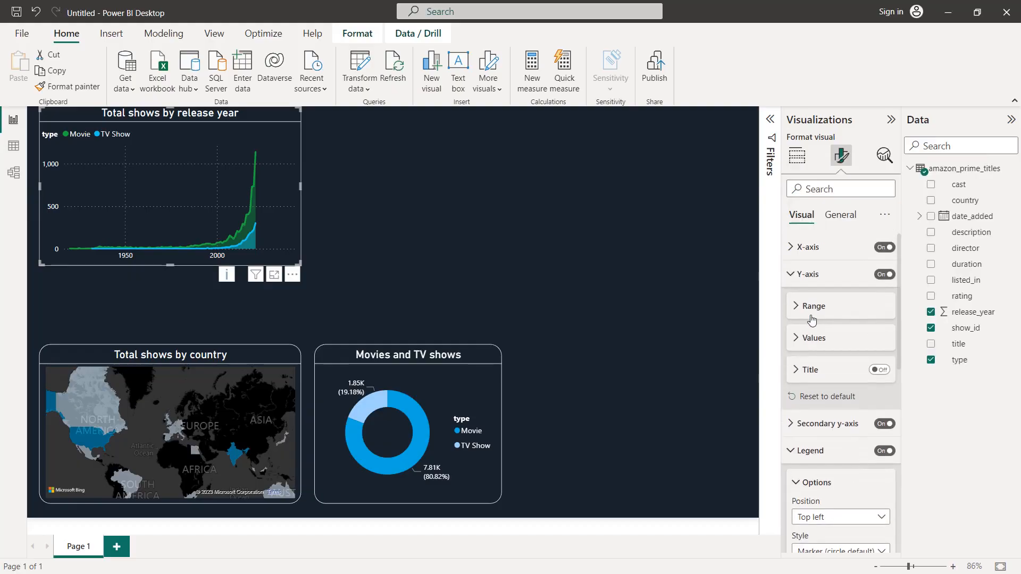
click(809, 274)
scroll(810, 277, down, 5)
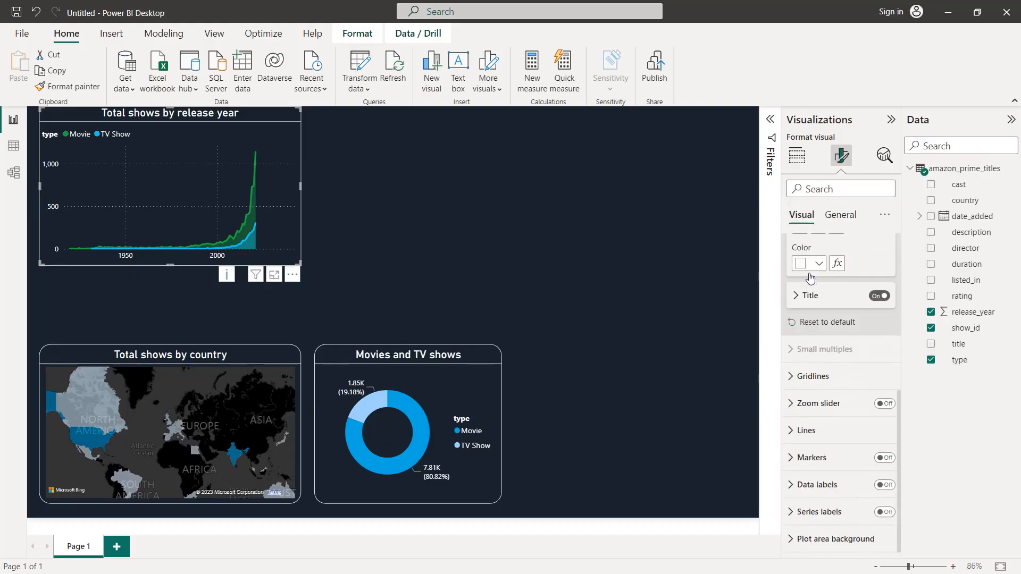
click(826, 430)
scroll(826, 417, down, 5)
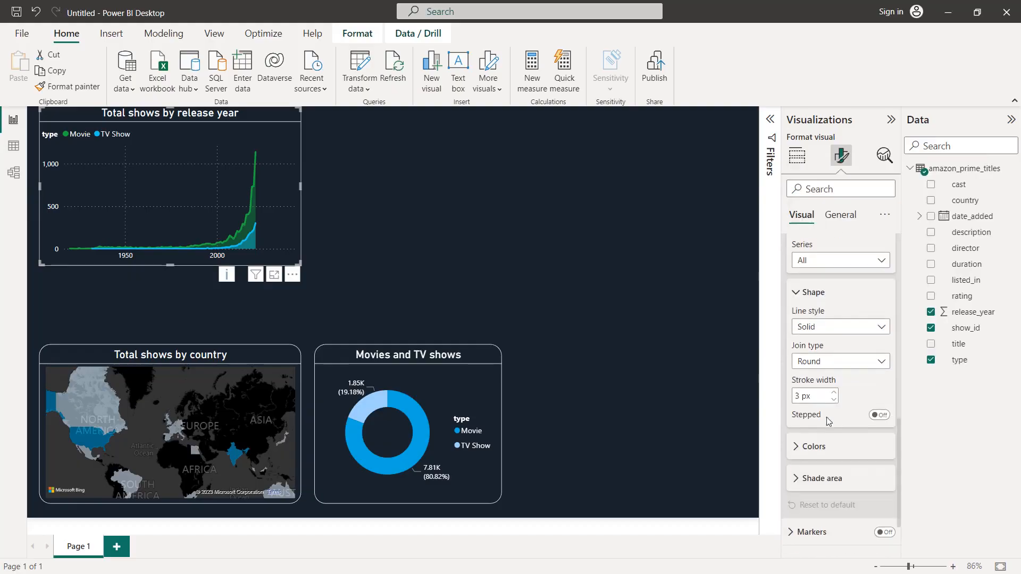
click(827, 379)
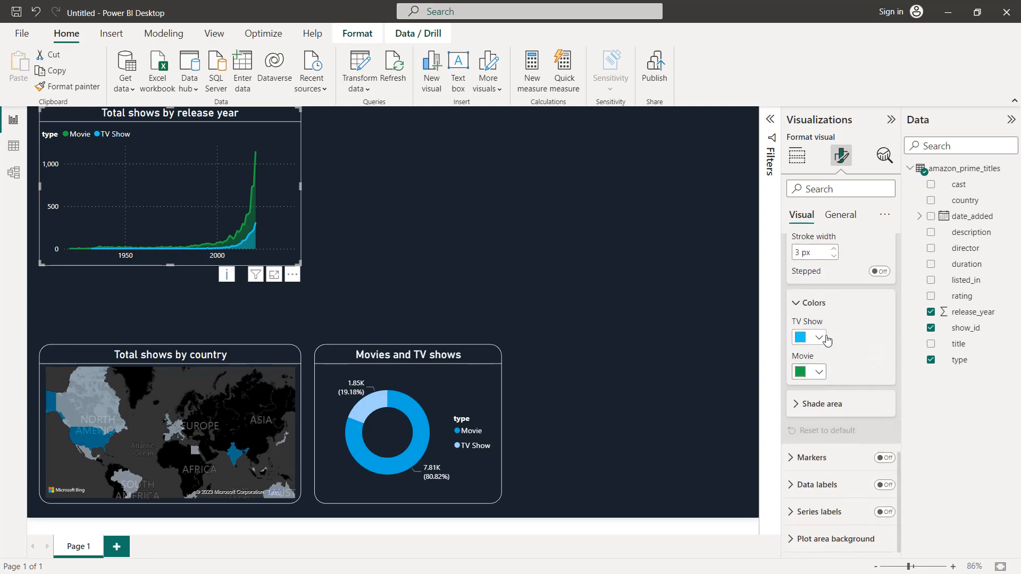
click(819, 374)
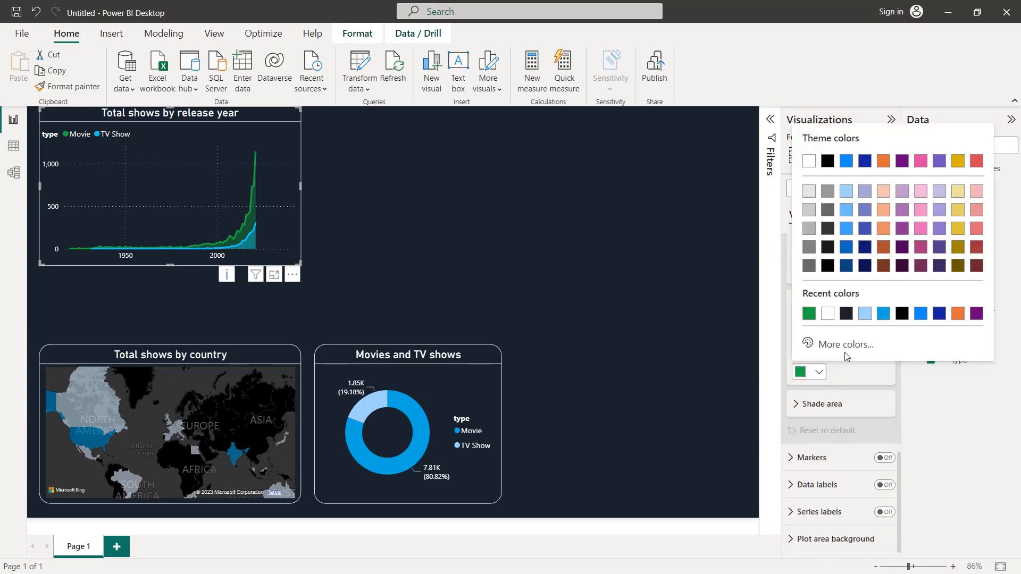
click(883, 314)
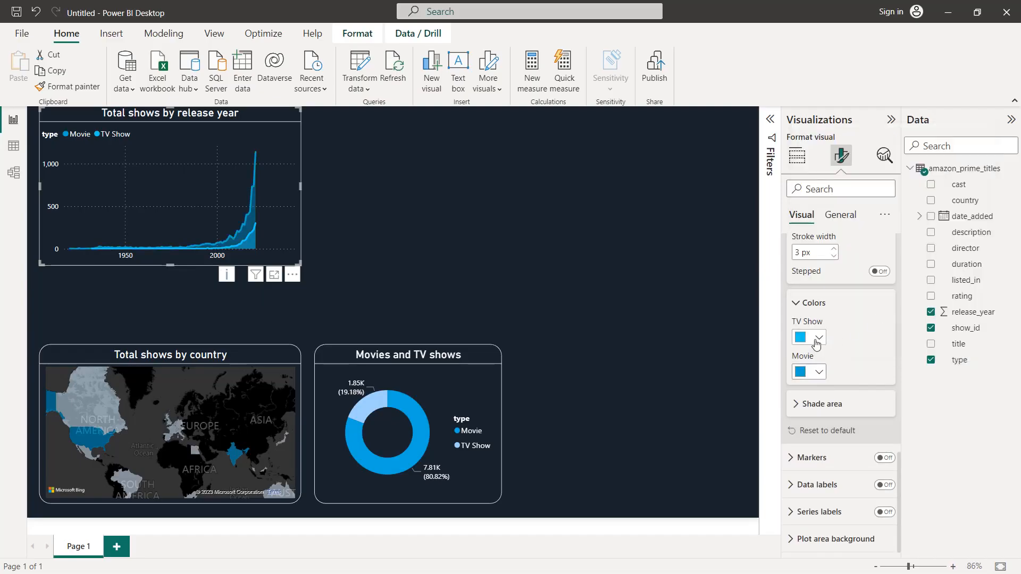
click(817, 338)
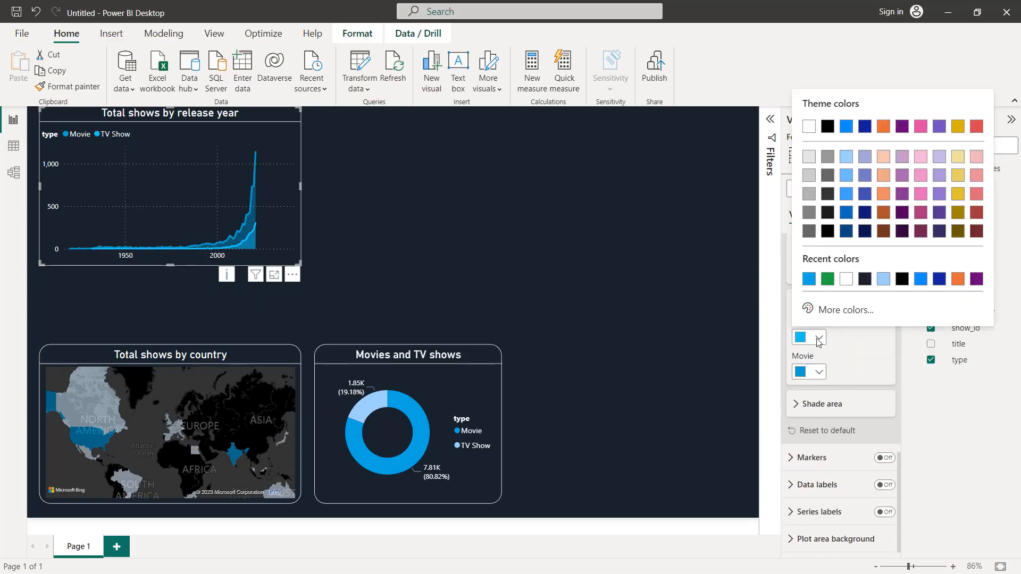
click(883, 279)
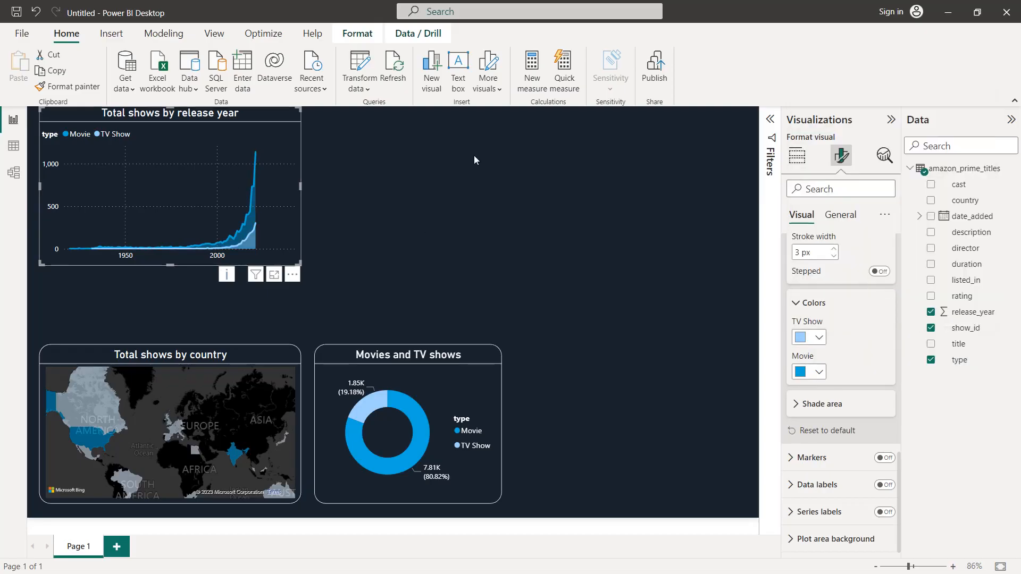
Step: Turn on the area chart's visual border, color it white and round its corners to 20 px
click(839, 217)
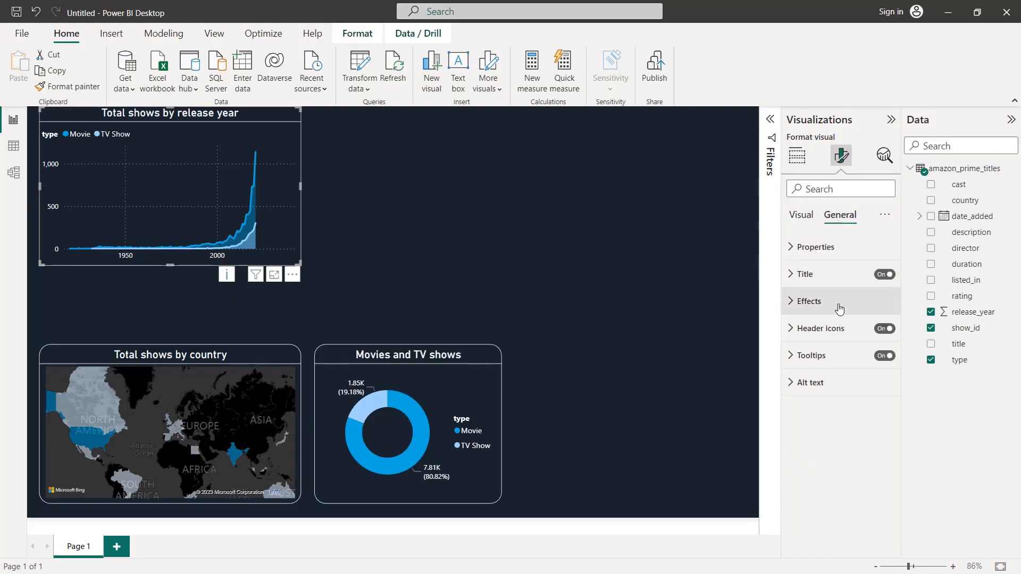
click(838, 301)
click(880, 400)
scroll(832, 402, down, 2)
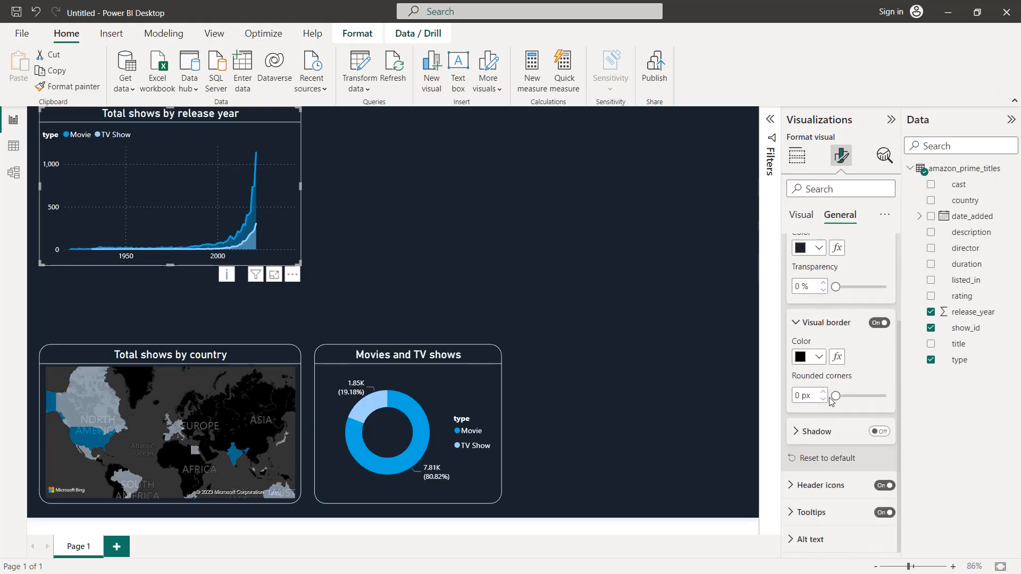
click(819, 362)
click(872, 299)
text(20)
Step: Move the area chart to the right half of the canvas above the donut, and slightly widen the country map
drag(177, 187, 604, 293)
click(270, 382)
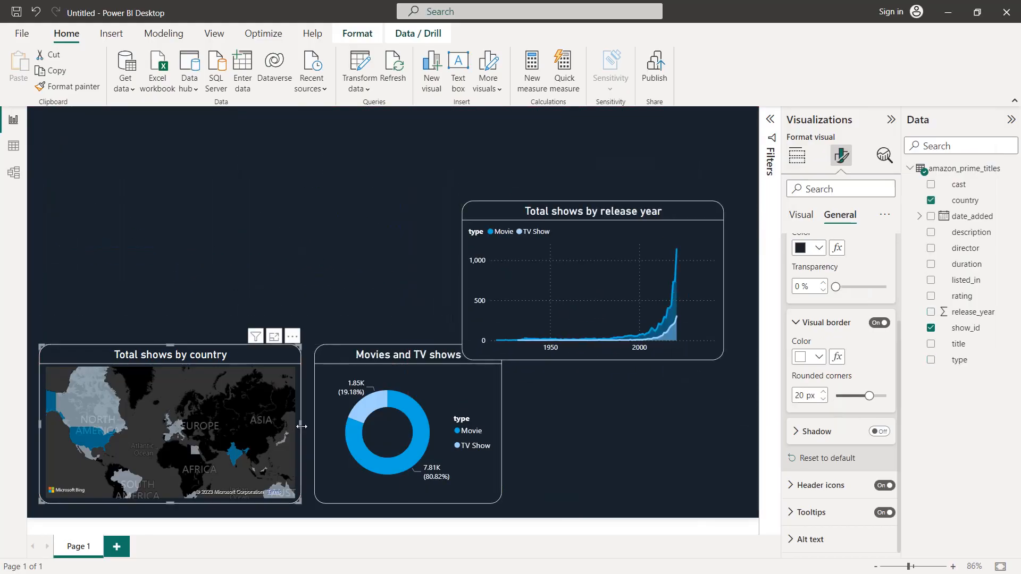
mouse_move(301, 424)
mouse_down()
mouse_move(285, 432)
mouse_move(301, 427)
mouse_up()
Step: Nudge the Movies and TV shows donut slightly left to narrow its gap to the map
click(356, 367)
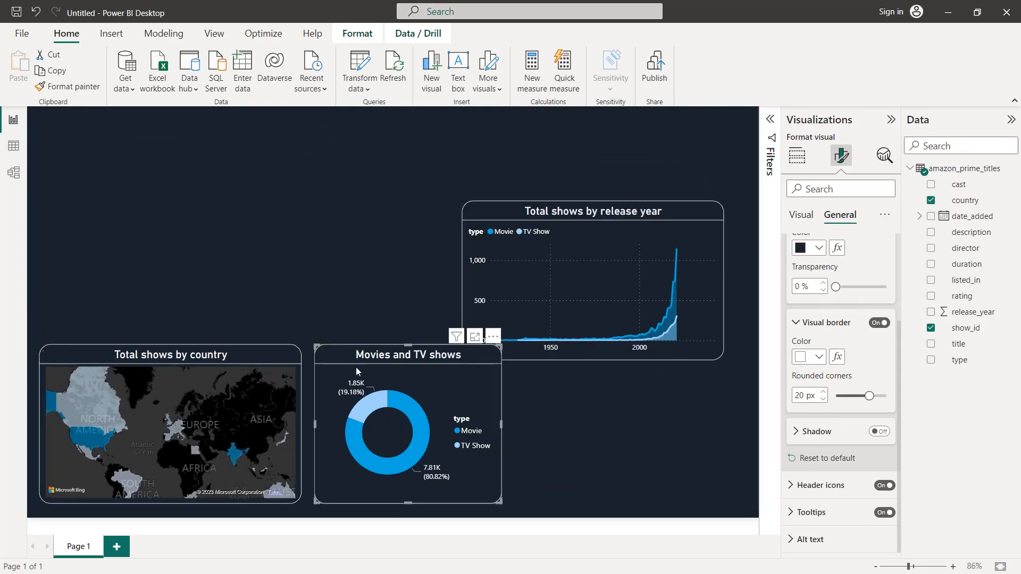
key(Left)
key(Left)
key(Left)
key(Left)
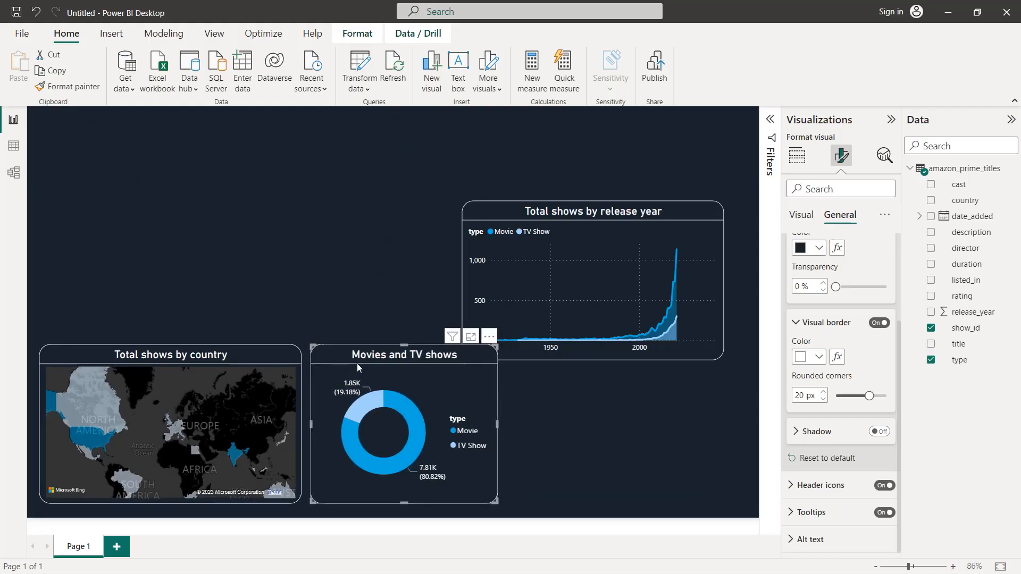
Step: Narrow the area chart to fit the space right of the donut, and align it in the same row as the donut and map
click(502, 285)
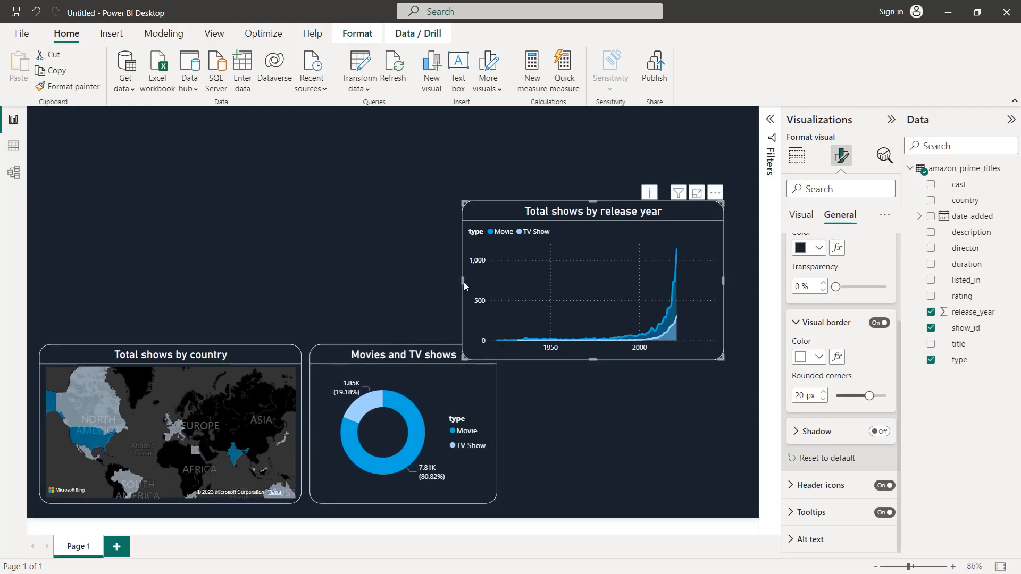
drag(470, 286, 486, 286)
drag(500, 282, 501, 283)
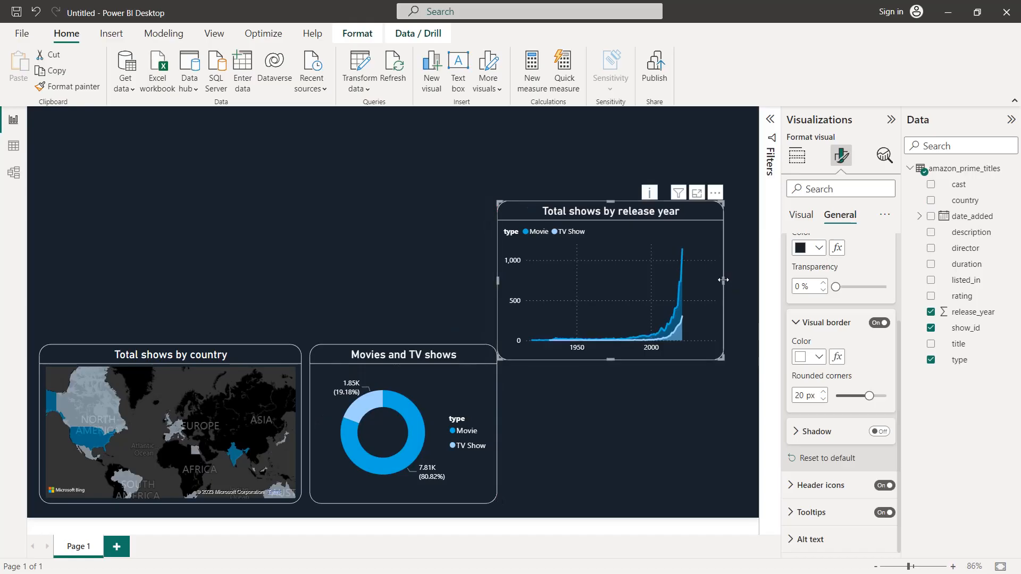
mouse_move(730, 284)
mouse_down()
mouse_move(752, 281)
mouse_move(738, 281)
mouse_up()
drag(633, 215, 643, 357)
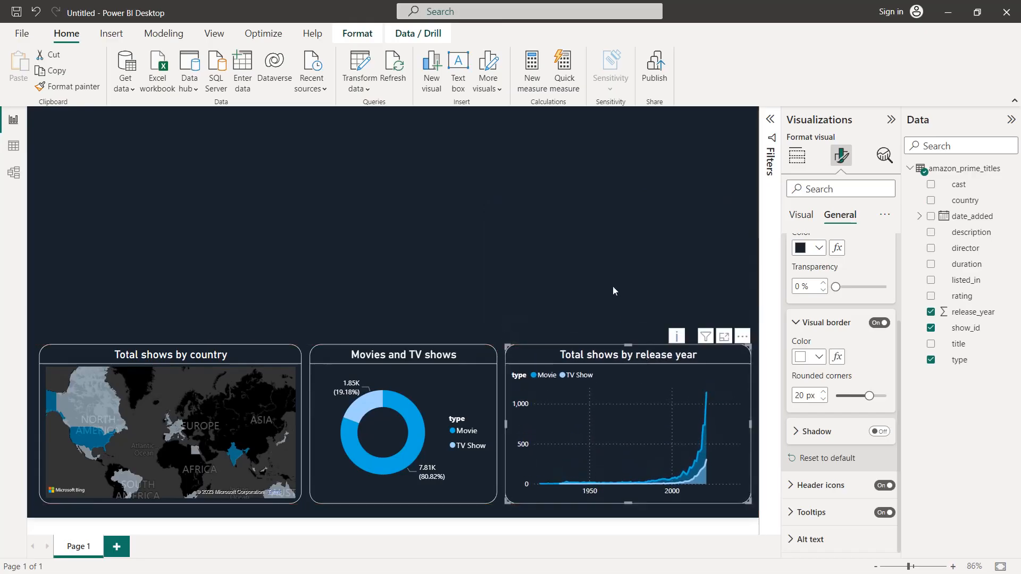
click(601, 257)
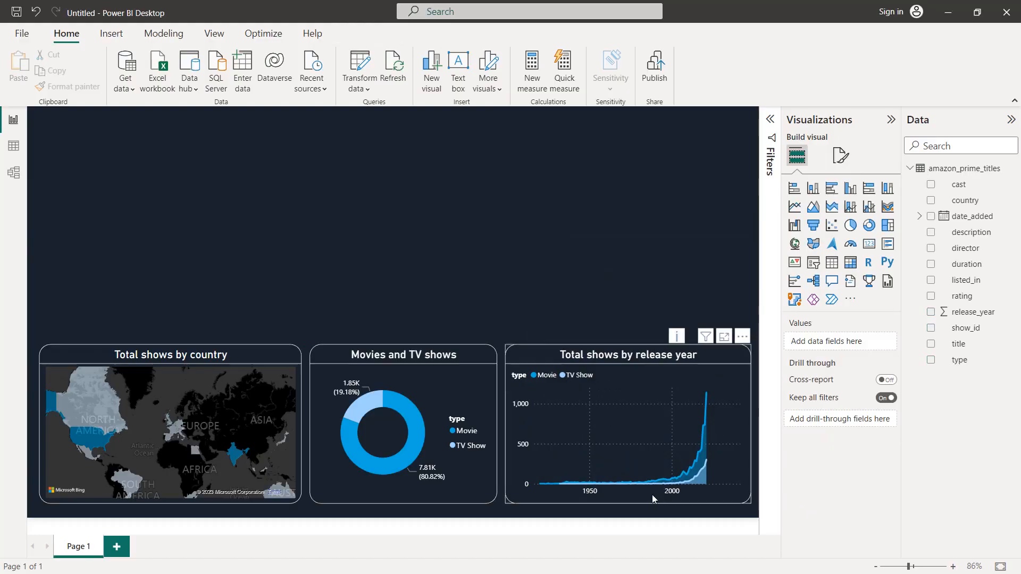
Step: Set the maximum of the X-axis range to 2021 on the release-year area chart
click(628, 404)
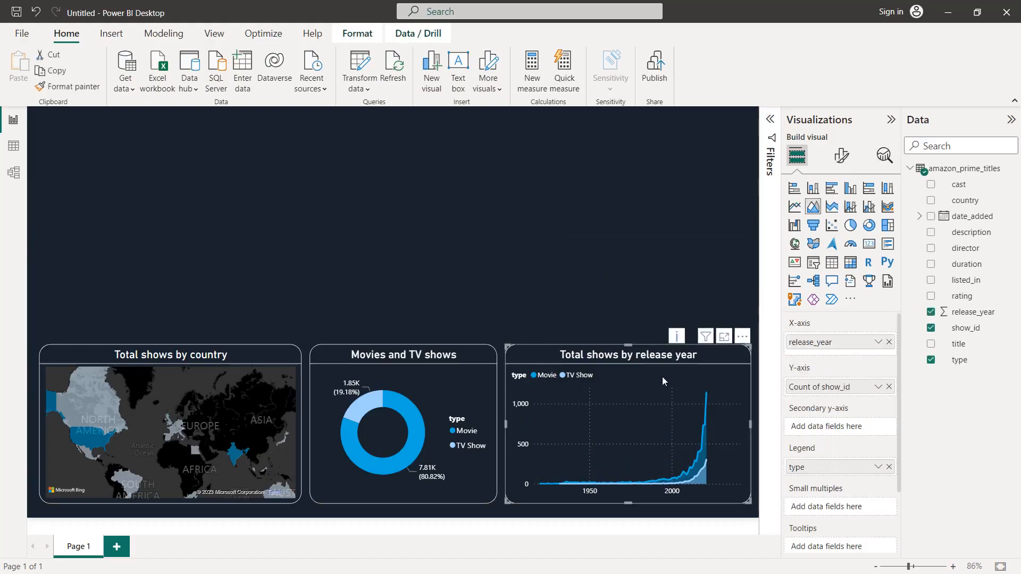
click(841, 157)
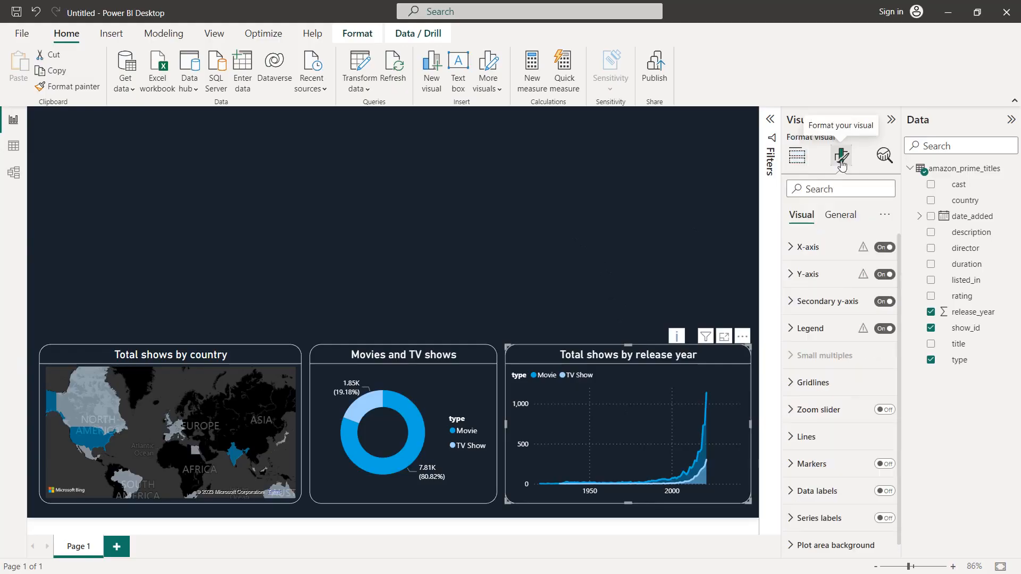
click(844, 247)
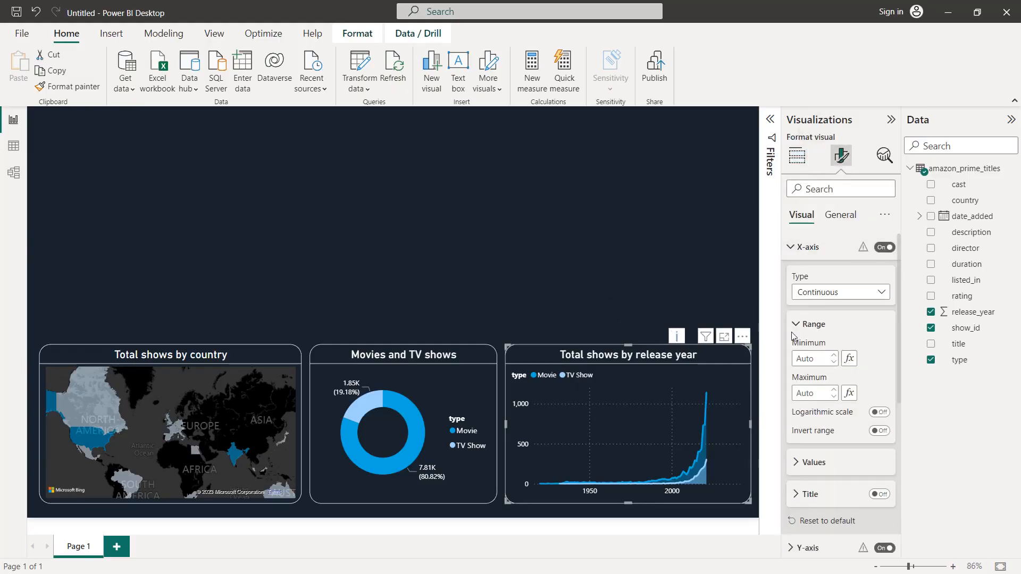
click(805, 393)
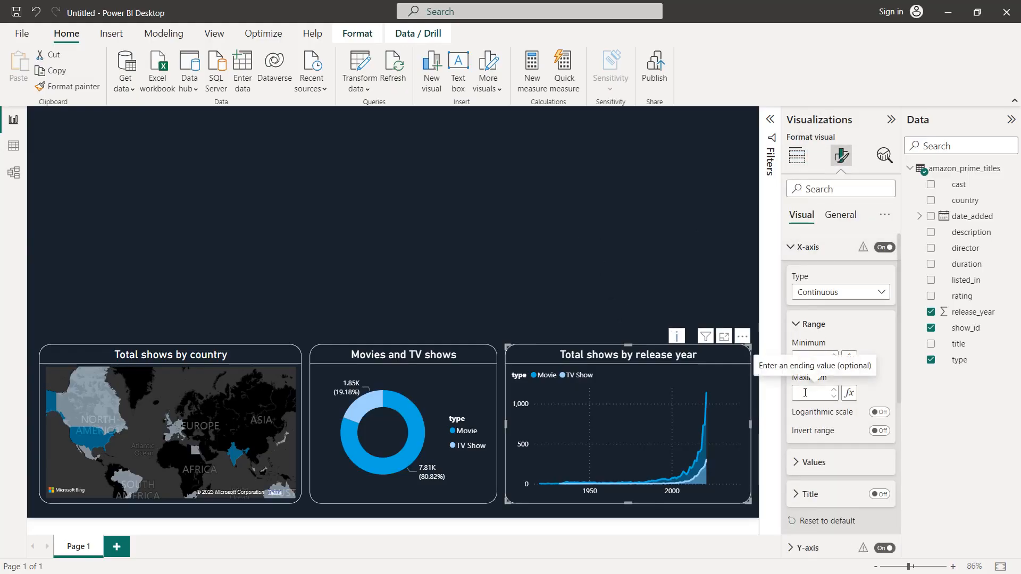
text(2021)
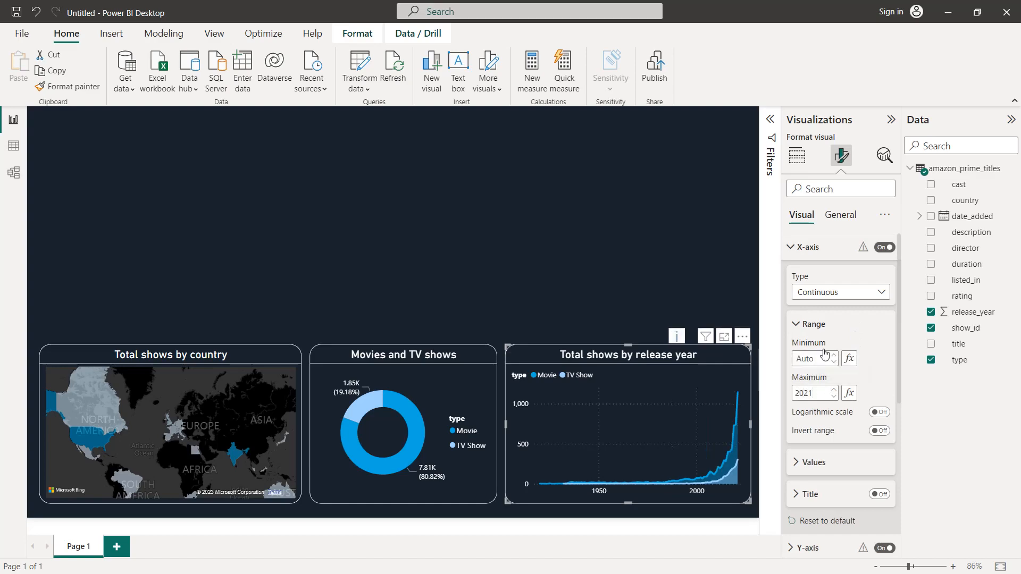
click(794, 326)
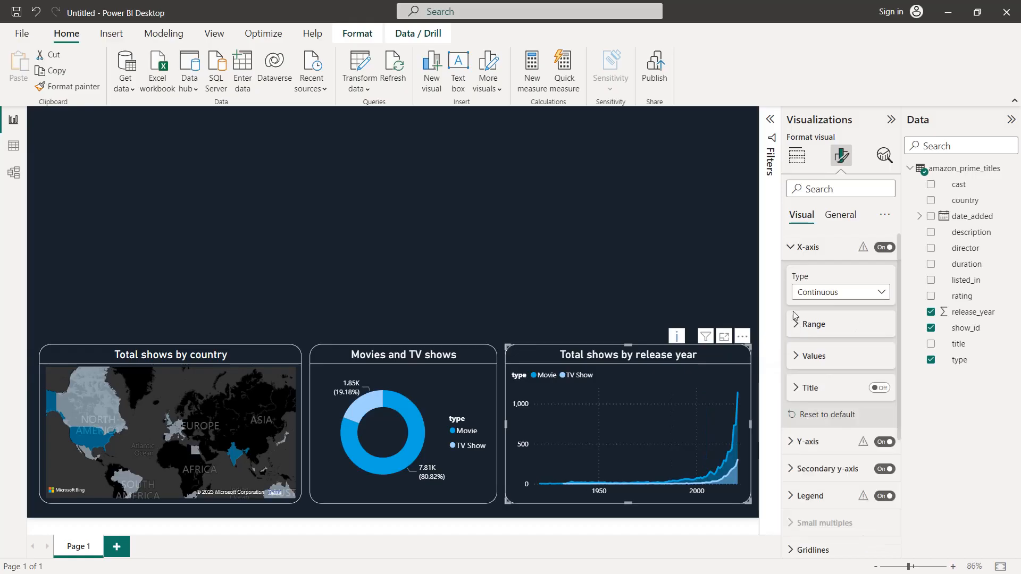
click(790, 246)
click(630, 221)
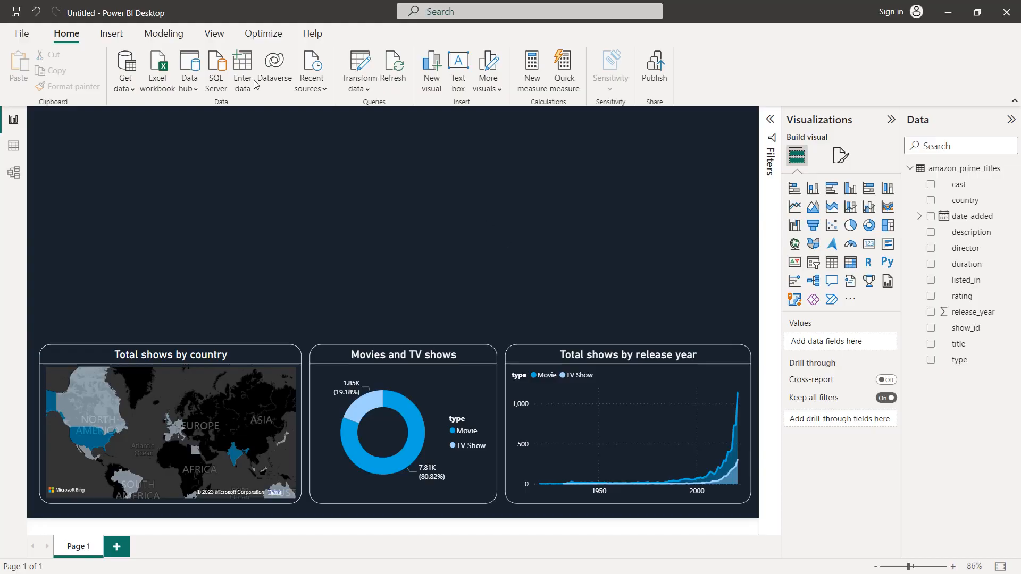
Step: Insert the Prime Video logo image and place it in the upper middle of the canvas above the donut
click(111, 34)
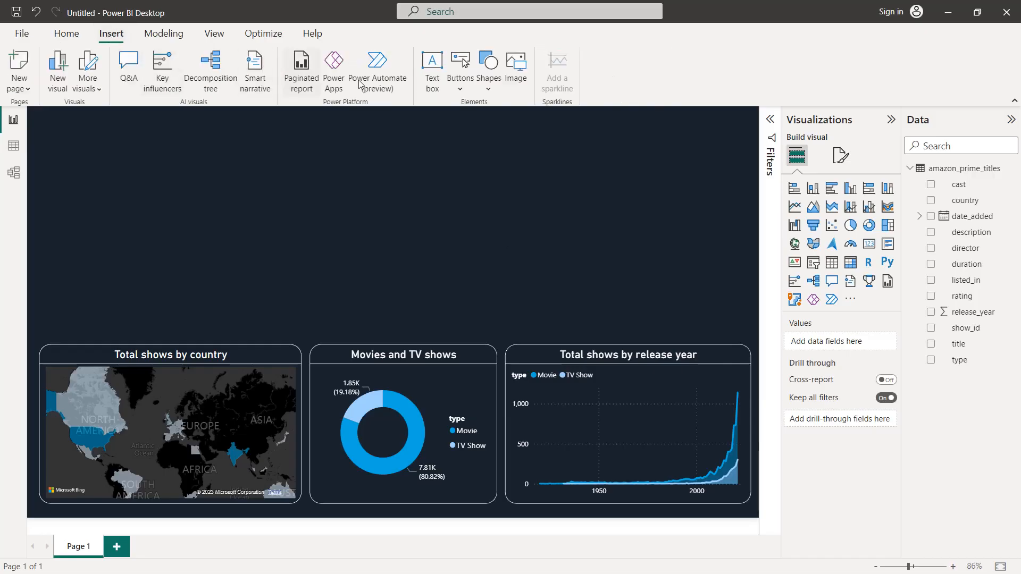
click(515, 67)
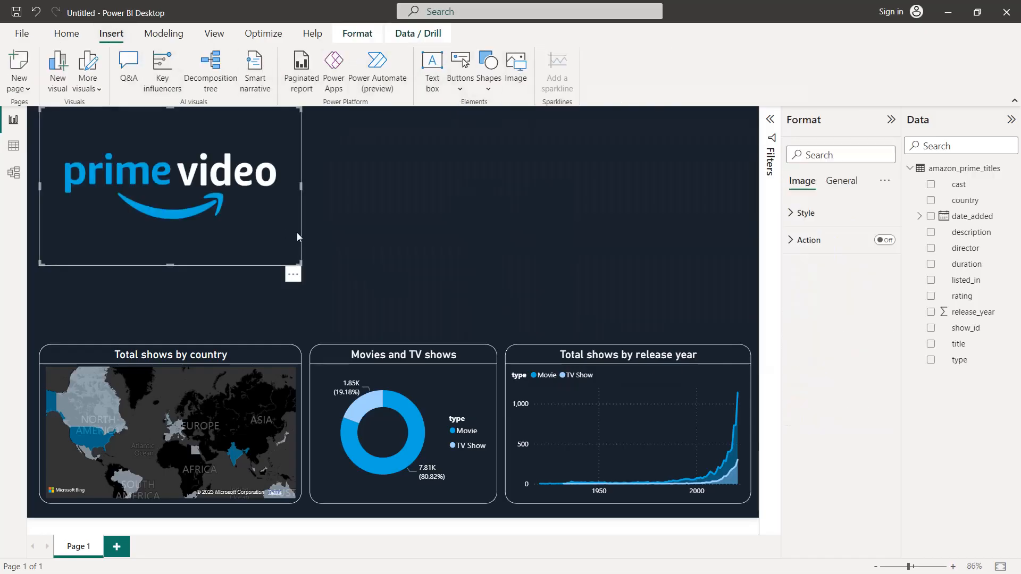
drag(217, 181, 469, 226)
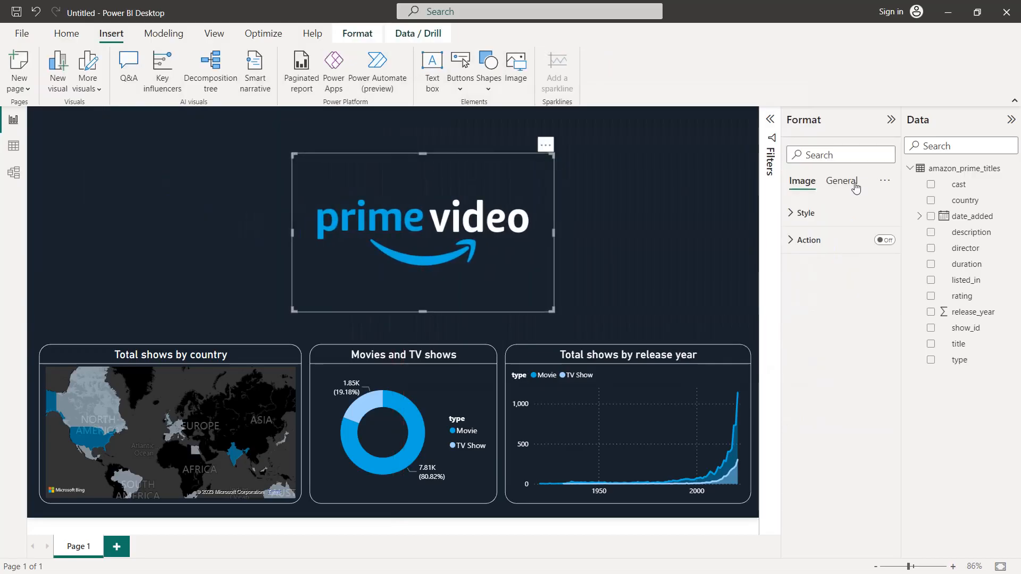
Step: Turn on the logo image's visual border, color it white and round its corners
click(841, 182)
click(834, 266)
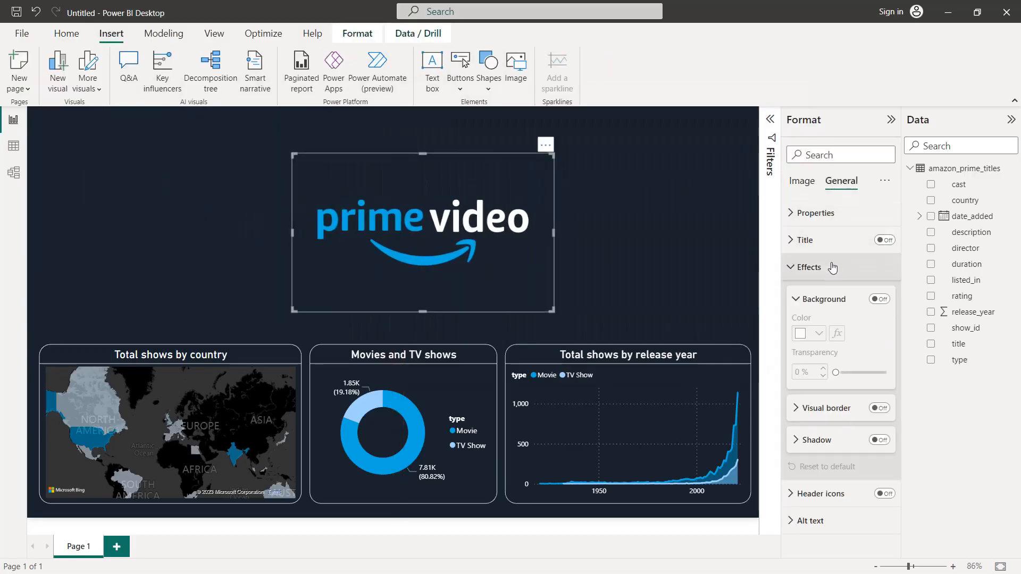
click(879, 408)
click(844, 408)
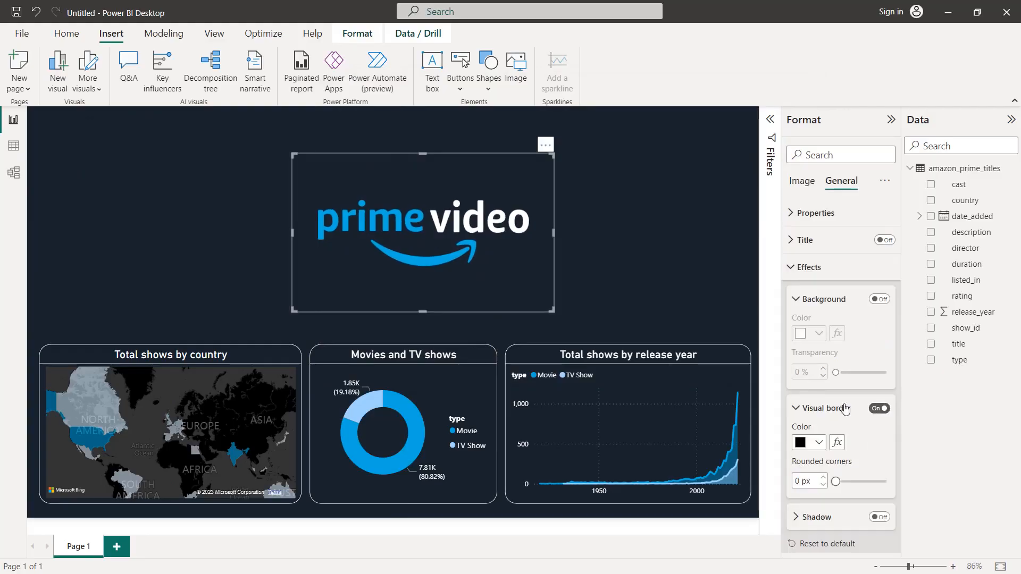
scroll(837, 393, down, 2)
click(817, 385)
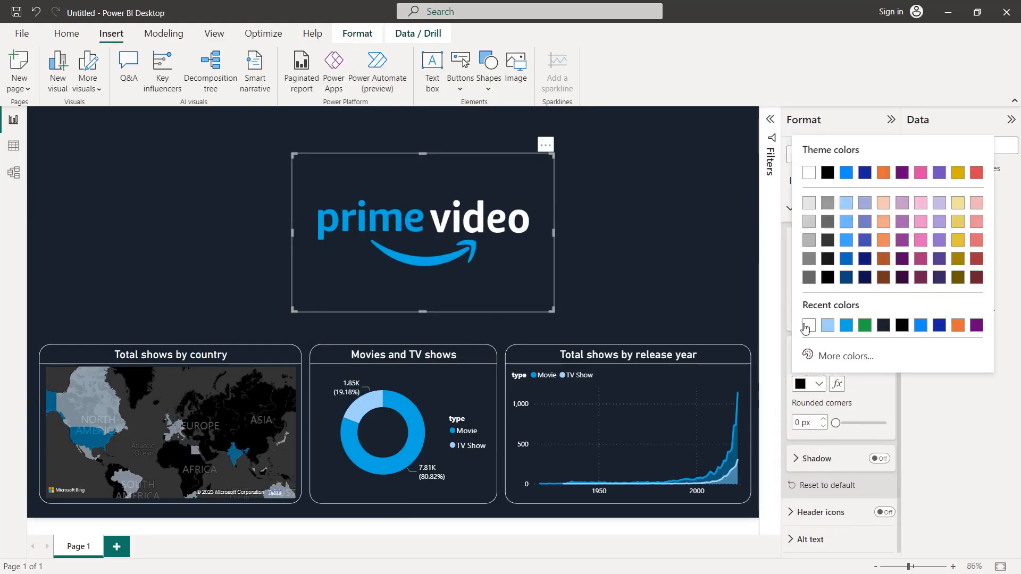
click(804, 328)
text(10)
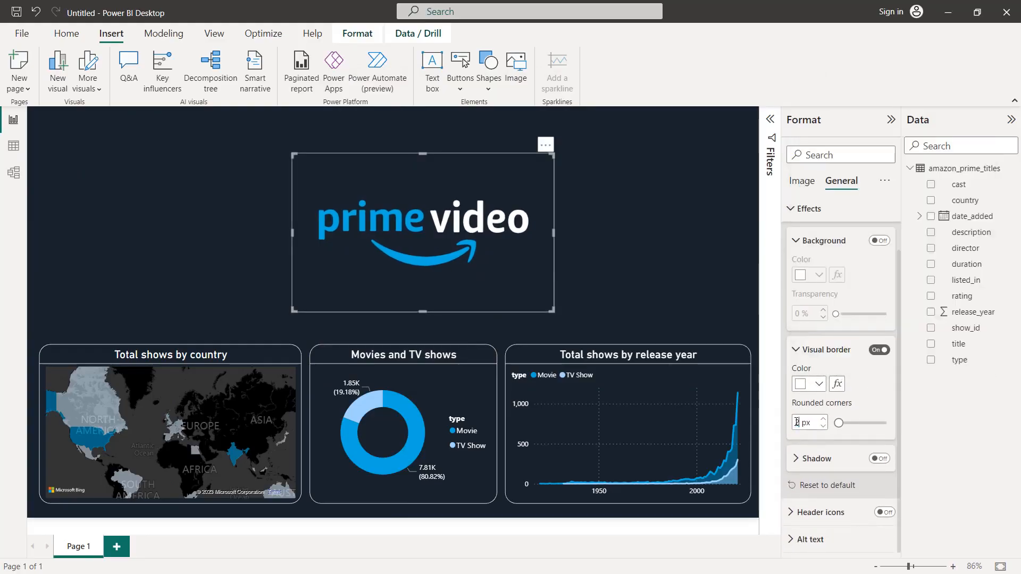
click(721, 270)
Step: Resize the logo image to the donut's width and align it directly above the donut with a small gap
click(547, 286)
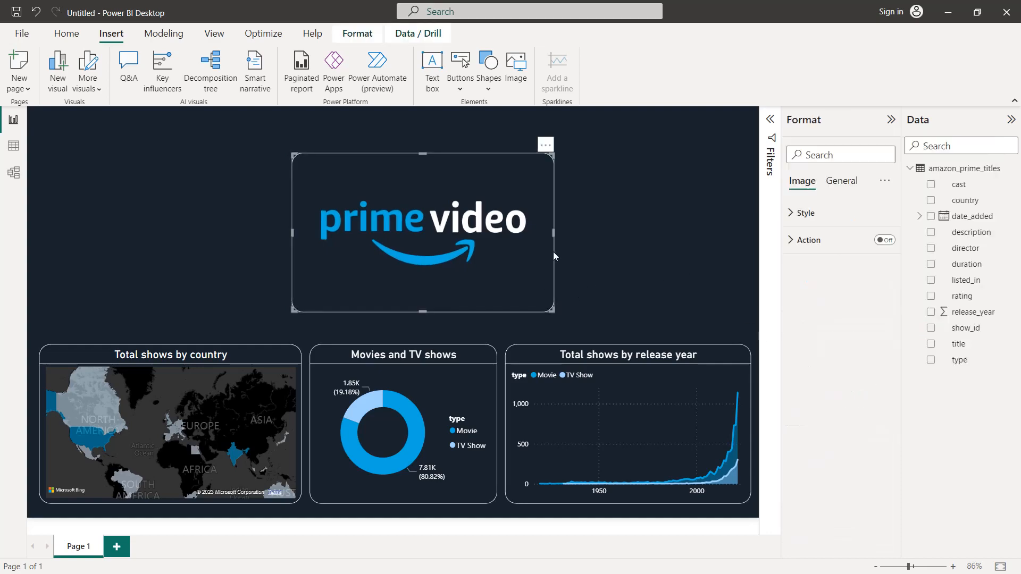
drag(553, 237, 497, 243)
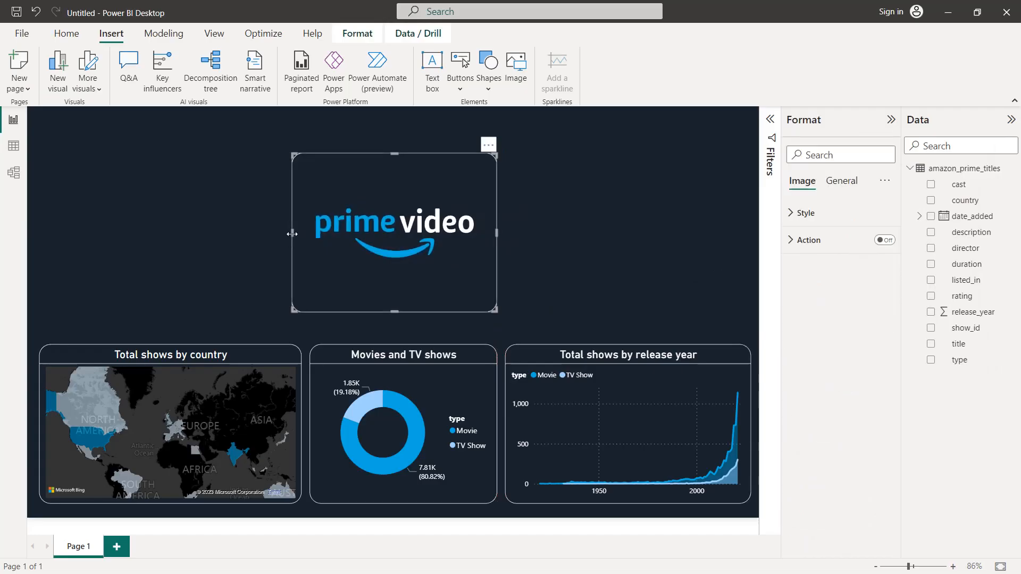
drag(293, 237, 309, 233)
mouse_move(403, 163)
mouse_down()
mouse_move(402, 208)
mouse_move(402, 172)
mouse_up()
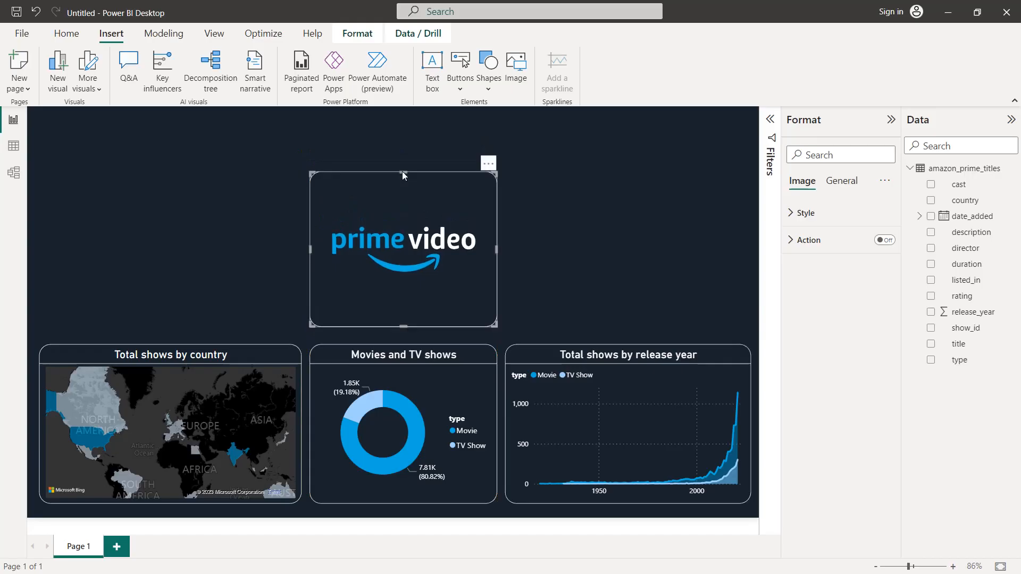
click(593, 184)
click(467, 204)
drag(406, 334, 405, 332)
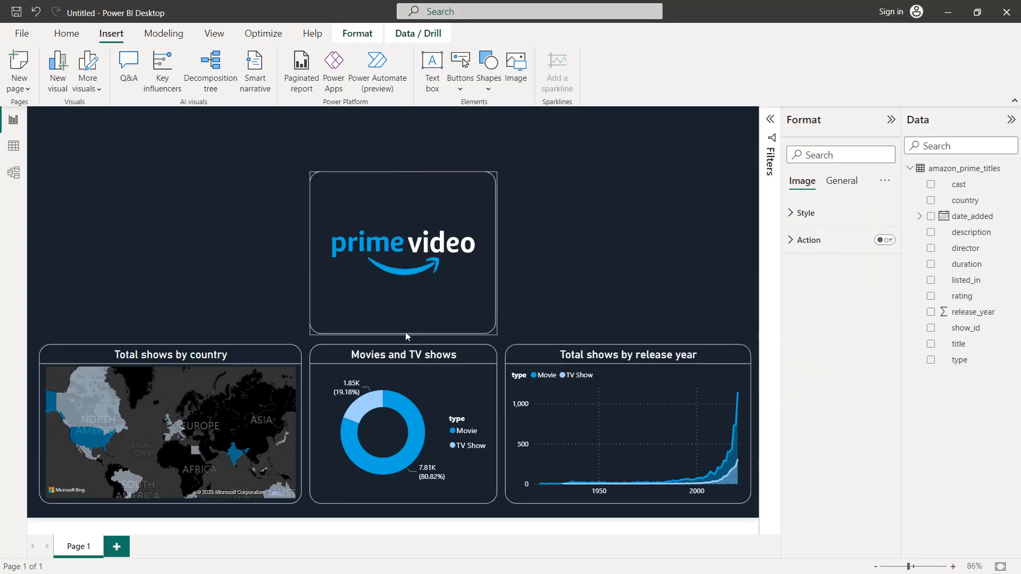
click(608, 239)
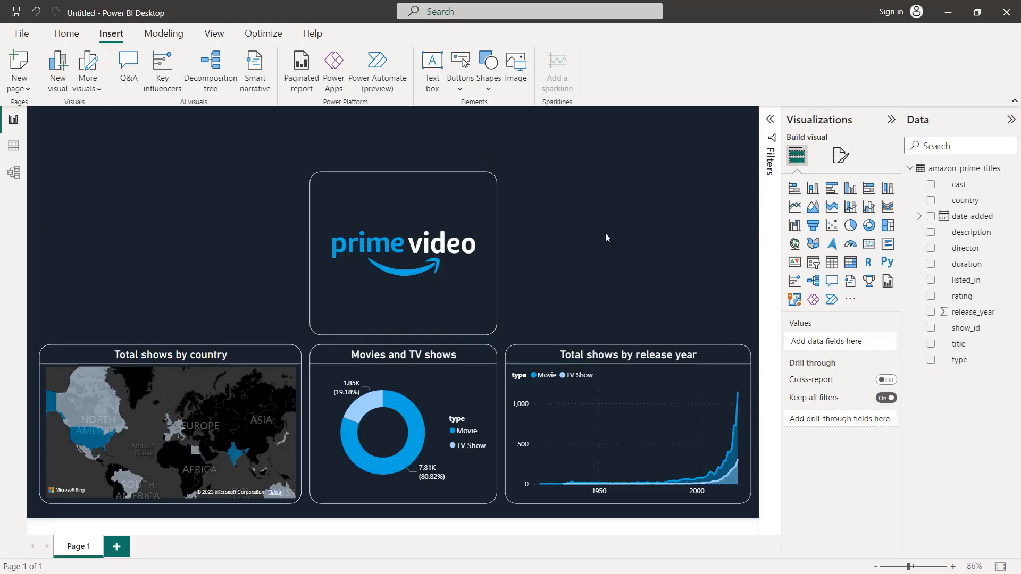
Step: Add a stacked bar chart left of the logo with rating on the Y-axis and the distinct count of show_id on the X-axis
click(796, 190)
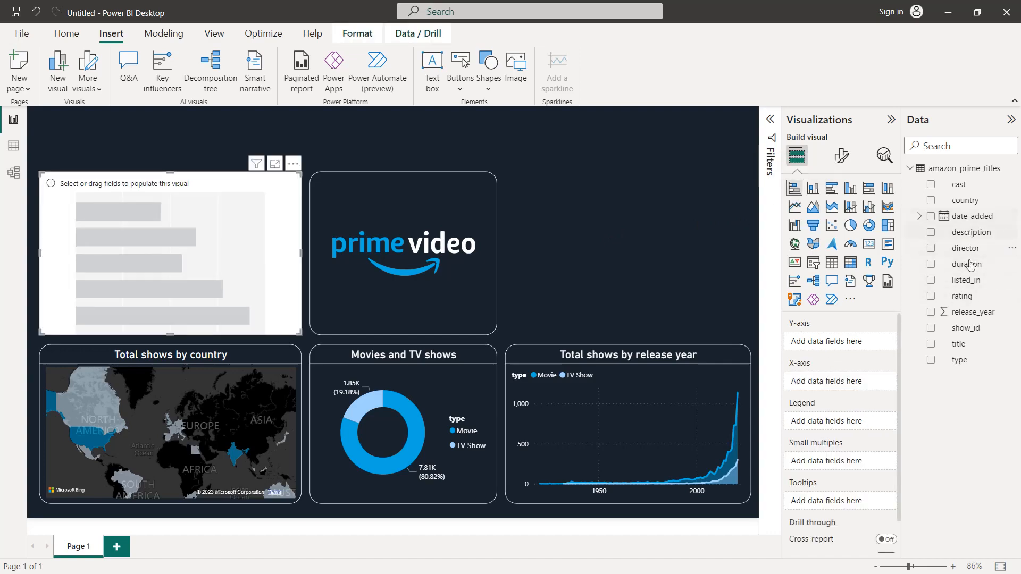
drag(972, 296, 876, 342)
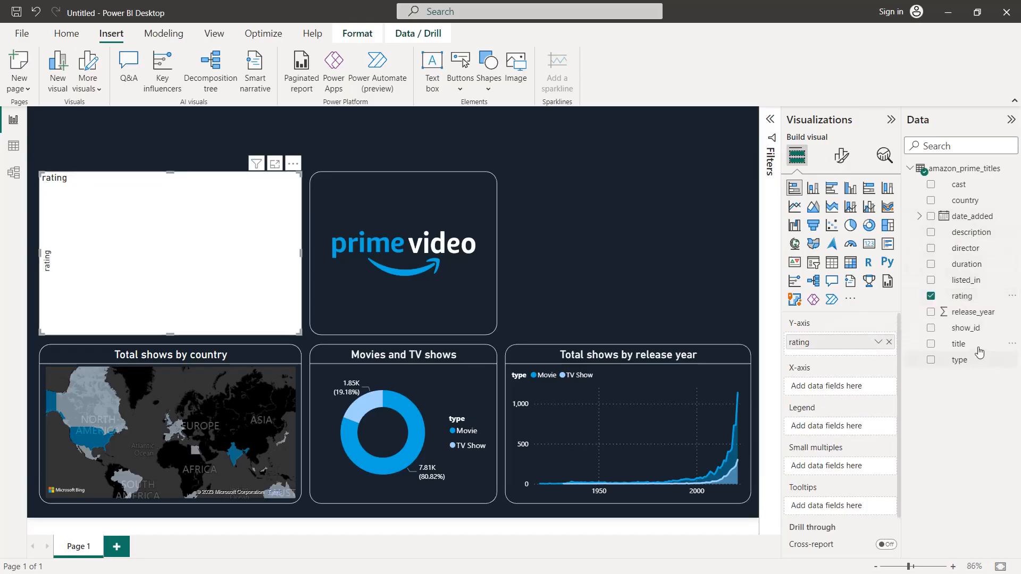
drag(974, 328, 877, 391)
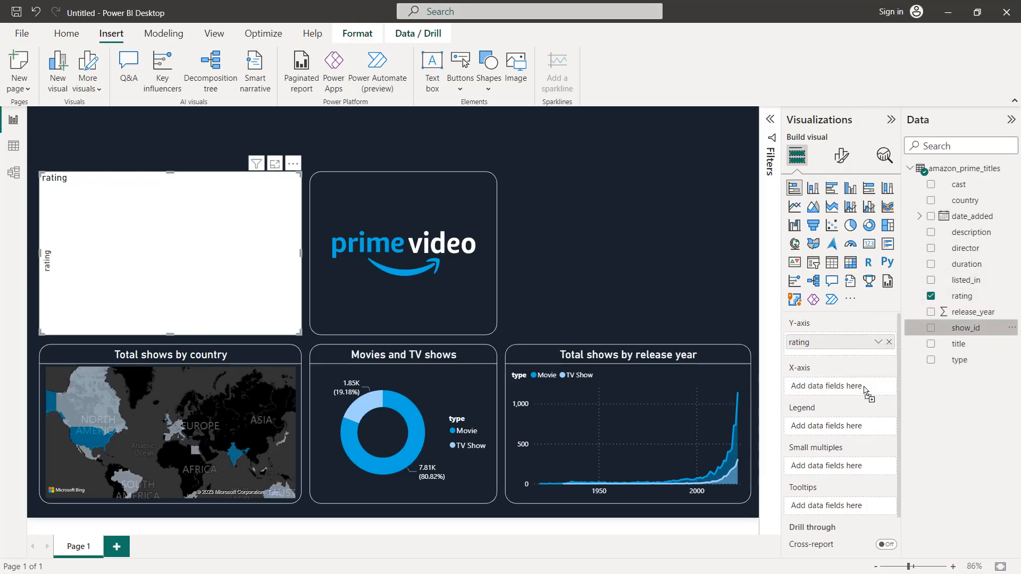
click(878, 388)
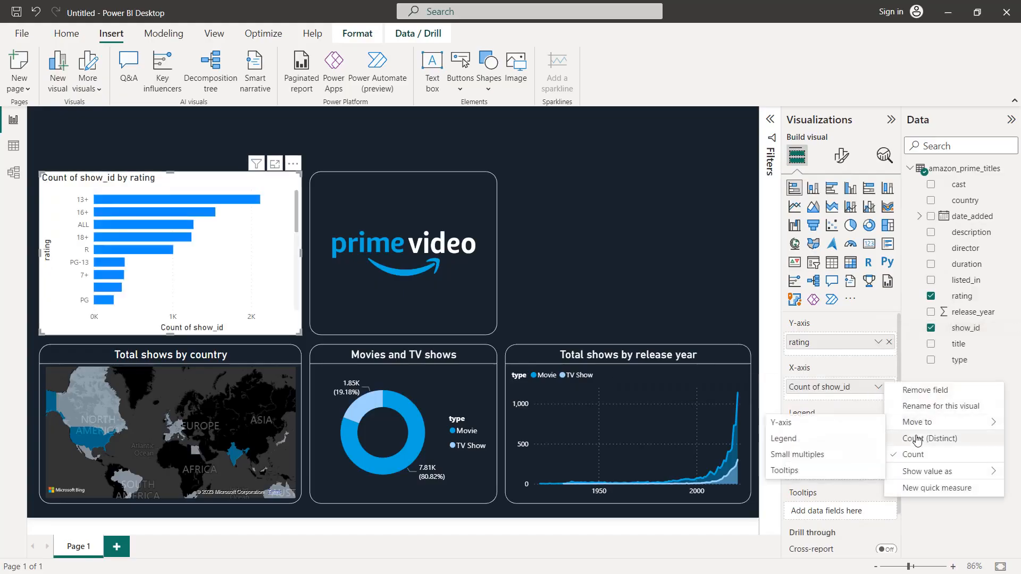
click(916, 439)
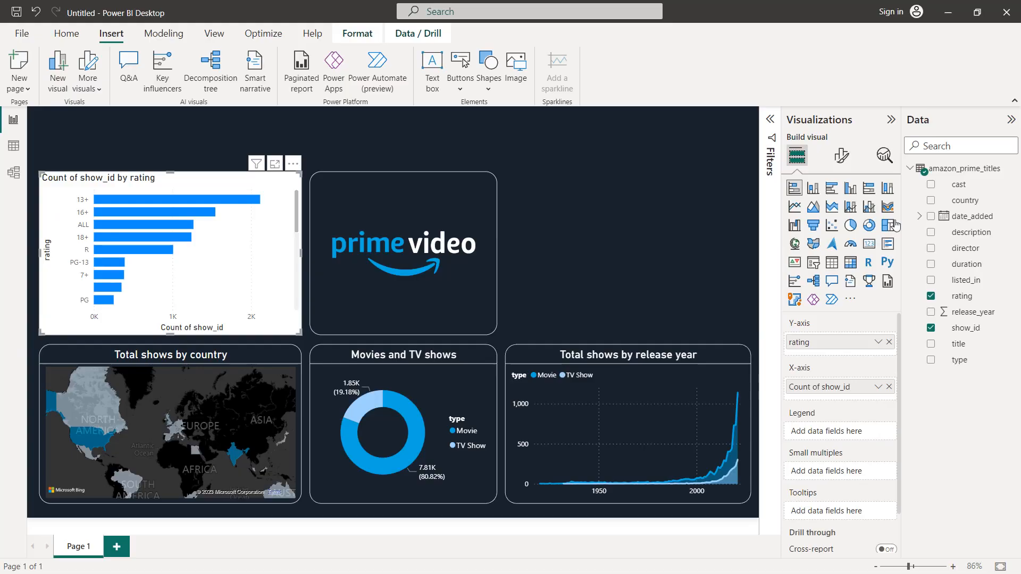
Step: Set the bar chart's background to the recently used dark navy color that matches the canvas
click(842, 157)
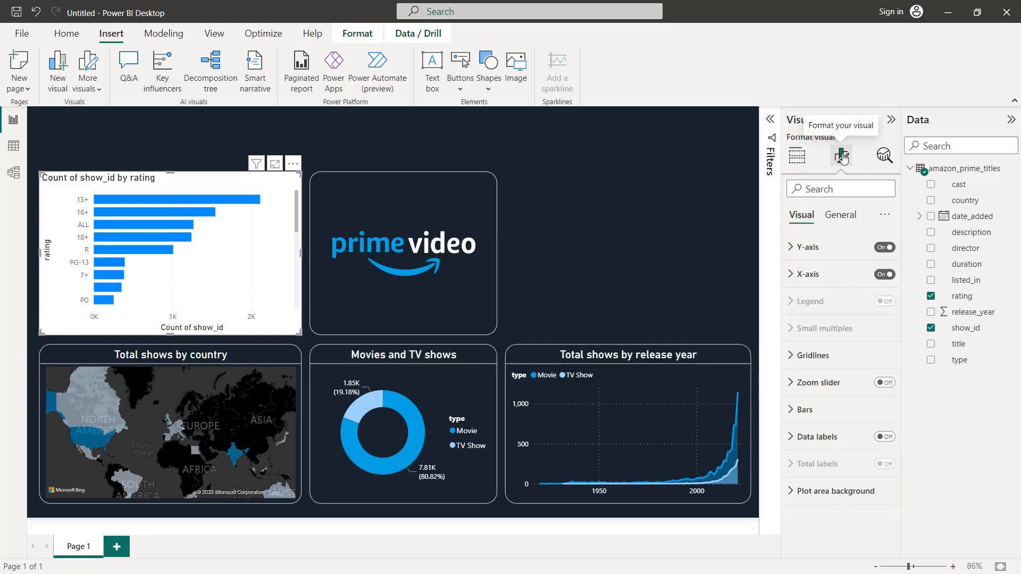
click(841, 216)
click(832, 303)
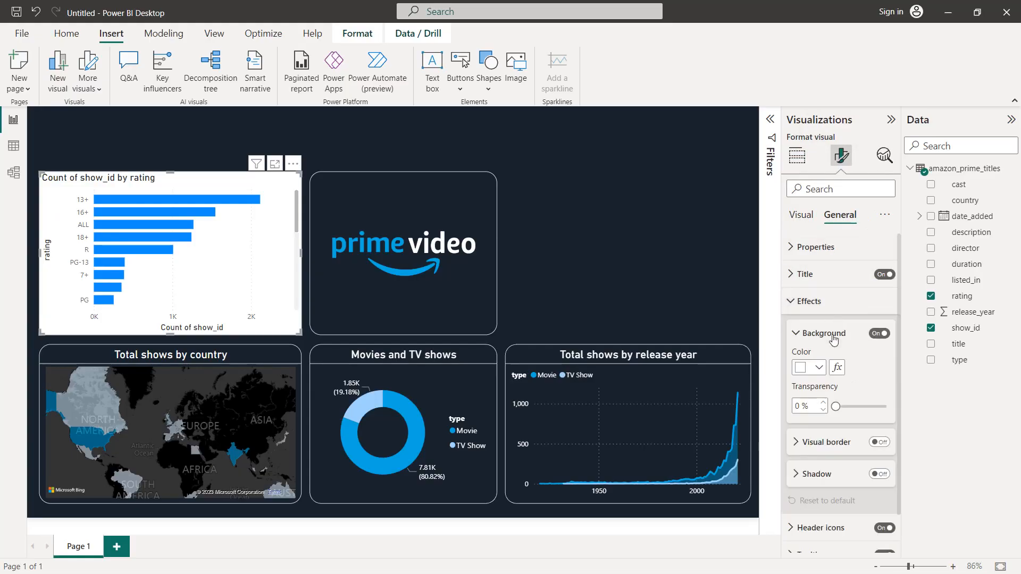
click(819, 368)
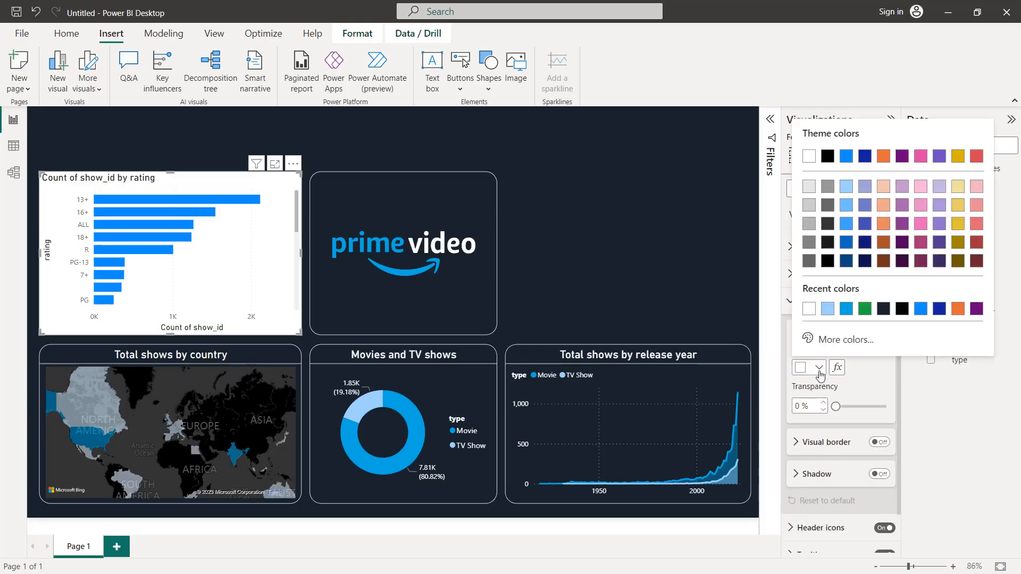
click(883, 309)
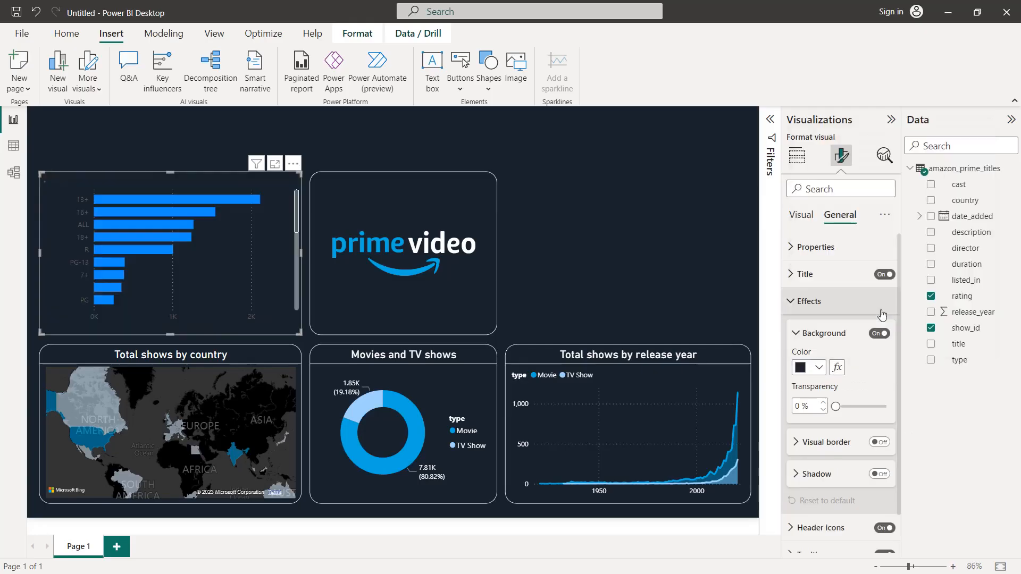
Step: Turn on the bar chart's visual border, color it white and round its corners to 20 px
click(846, 444)
scroll(846, 446, down, 3)
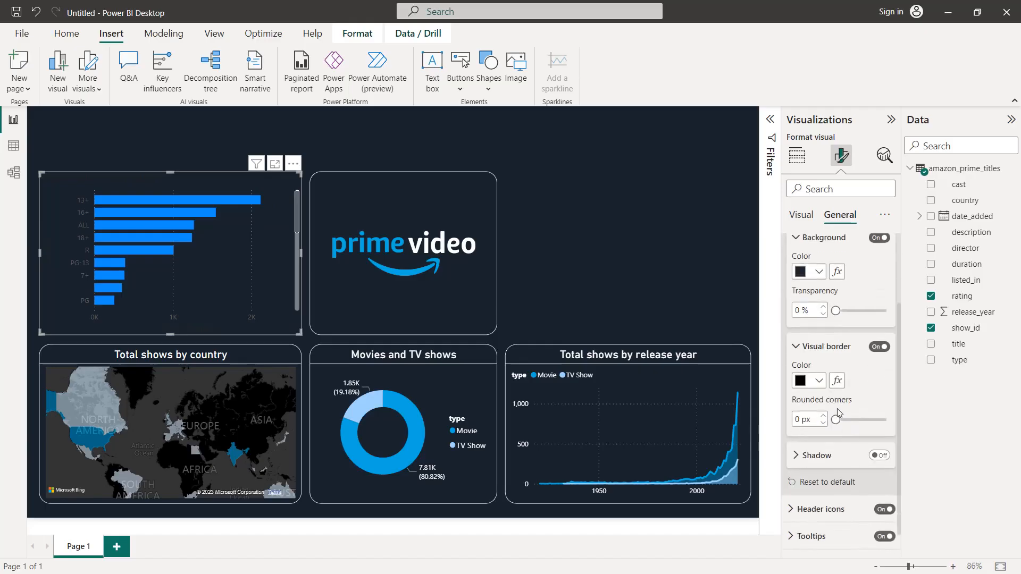
click(819, 381)
click(828, 323)
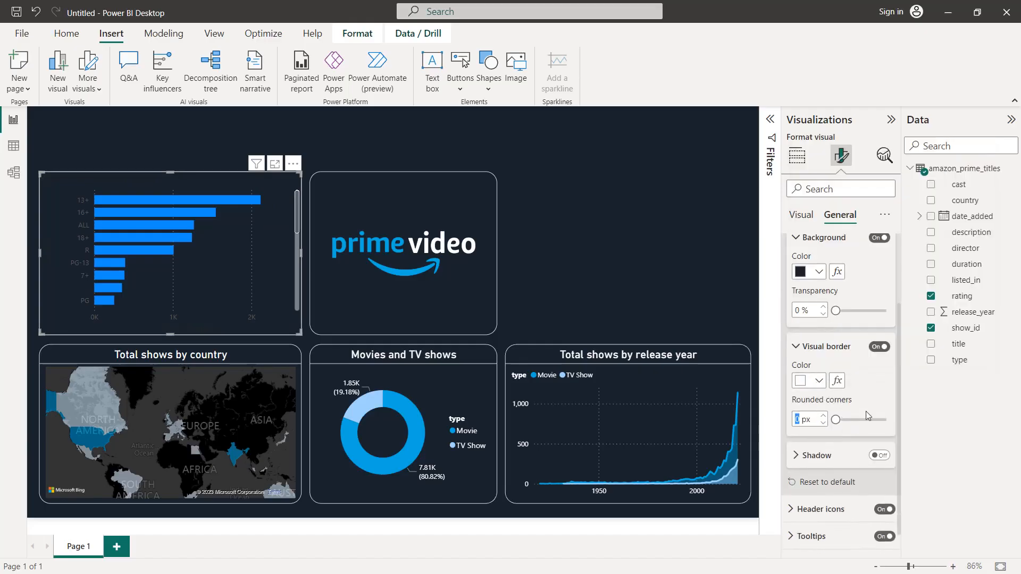
text(20)
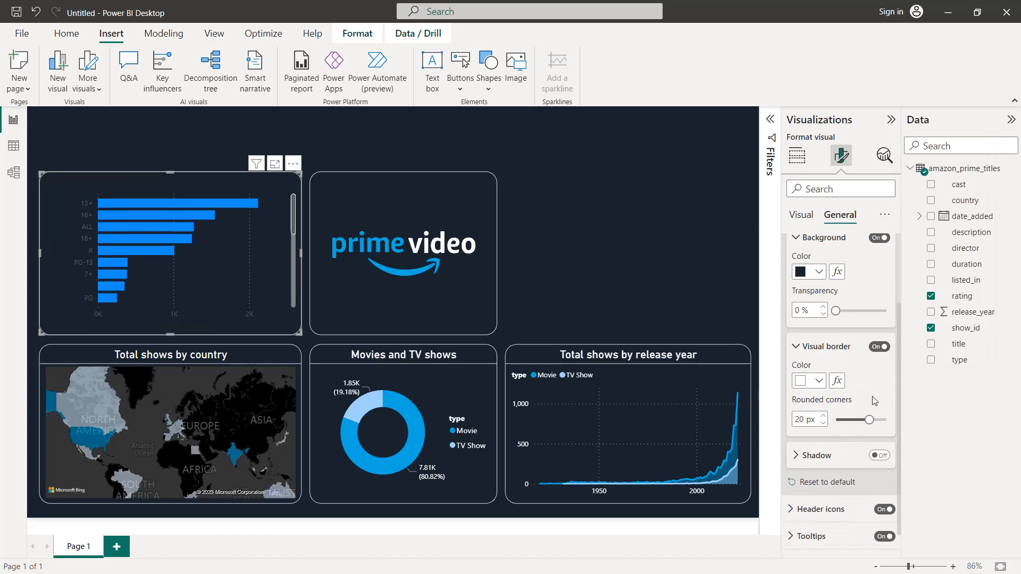
Step: Change the bar chart's title text to "Ratings by total shows"
scroll(832, 305, up, 3)
click(833, 273)
click(826, 342)
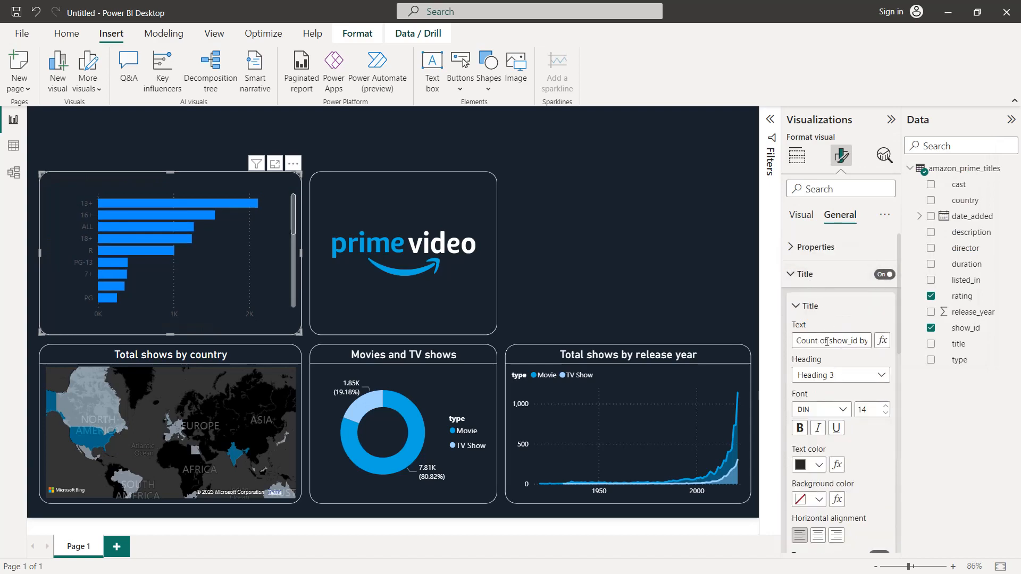
triple_click(827, 342)
text(Ratings by total shows)
Step: Format the bar chart's title in white, centered, at font size 16
click(818, 465)
click(809, 407)
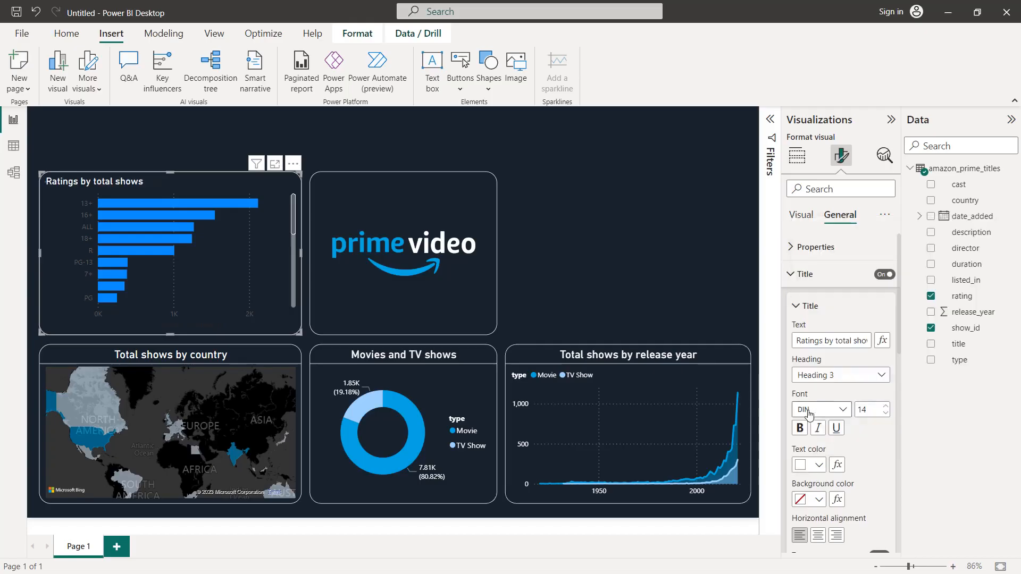
click(818, 535)
click(885, 406)
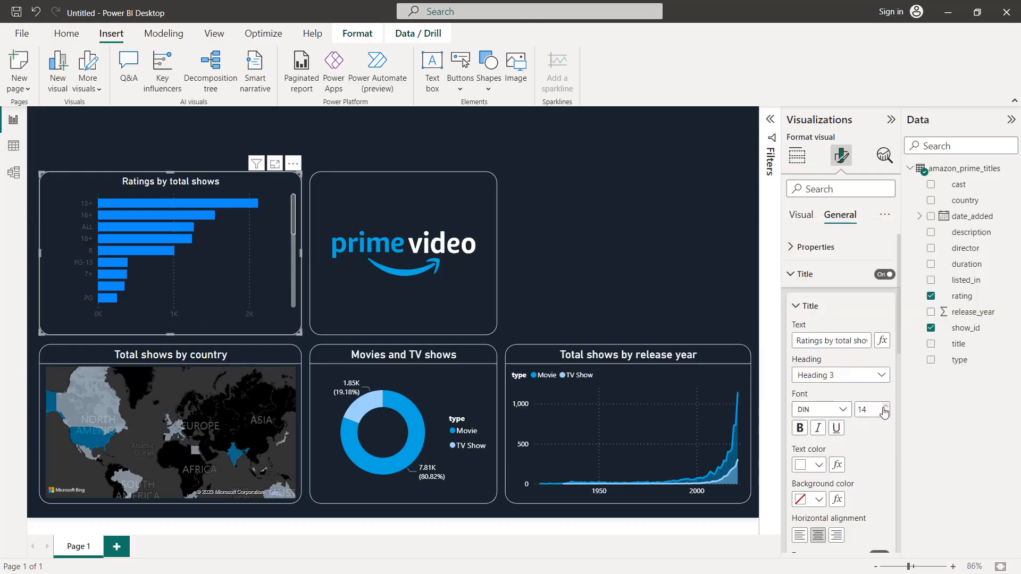
click(885, 406)
Step: Turn on the divider under the ratings bar chart's title and color it white
scroll(875, 436, down, 3)
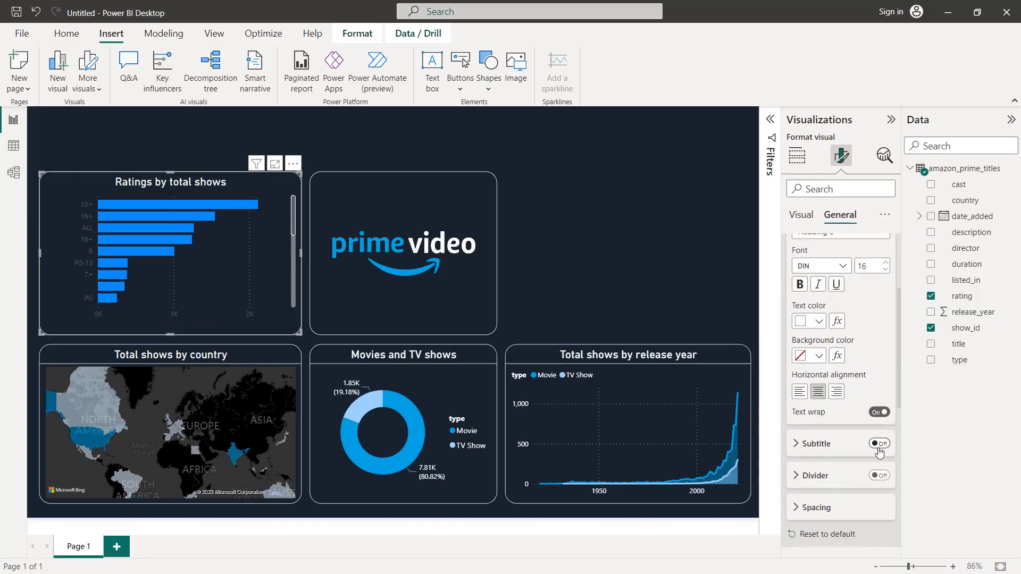
click(883, 473)
click(846, 475)
scroll(837, 462, down, 2)
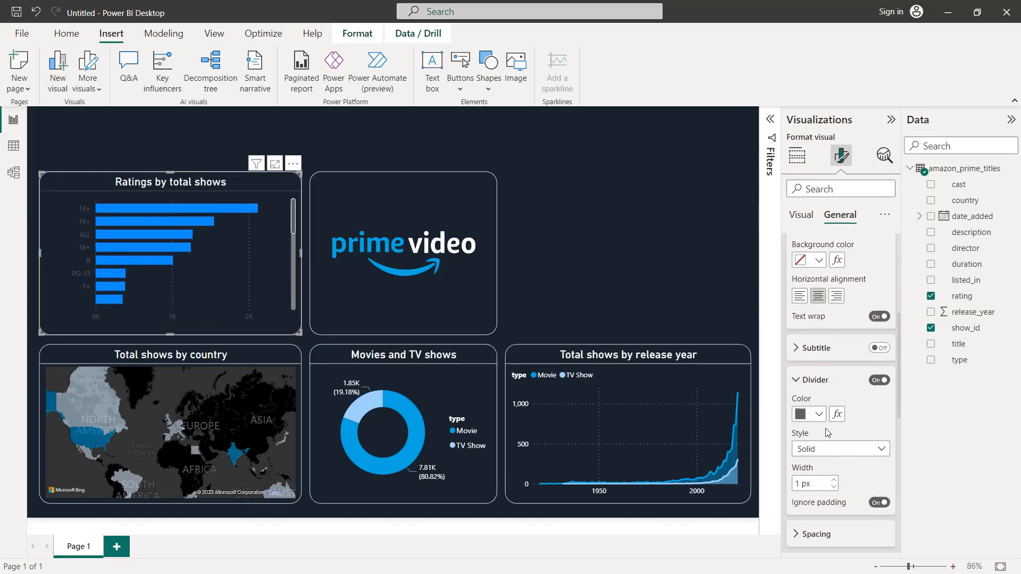
click(822, 415)
click(811, 356)
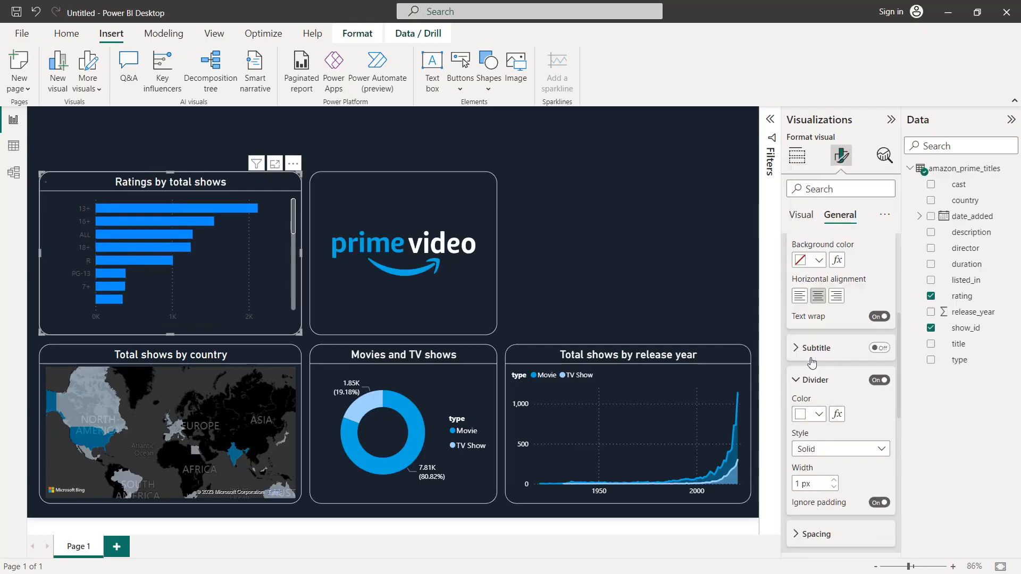
Step: Color the Y-axis values of the ratings bar chart white (#FFFFFF)
scroll(816, 326, up, 5)
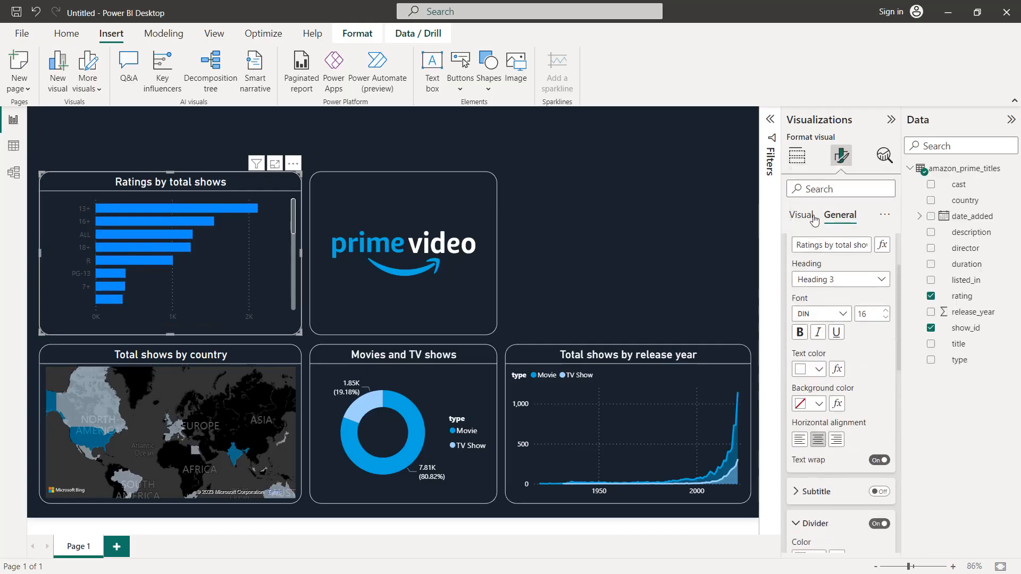
click(813, 218)
click(814, 249)
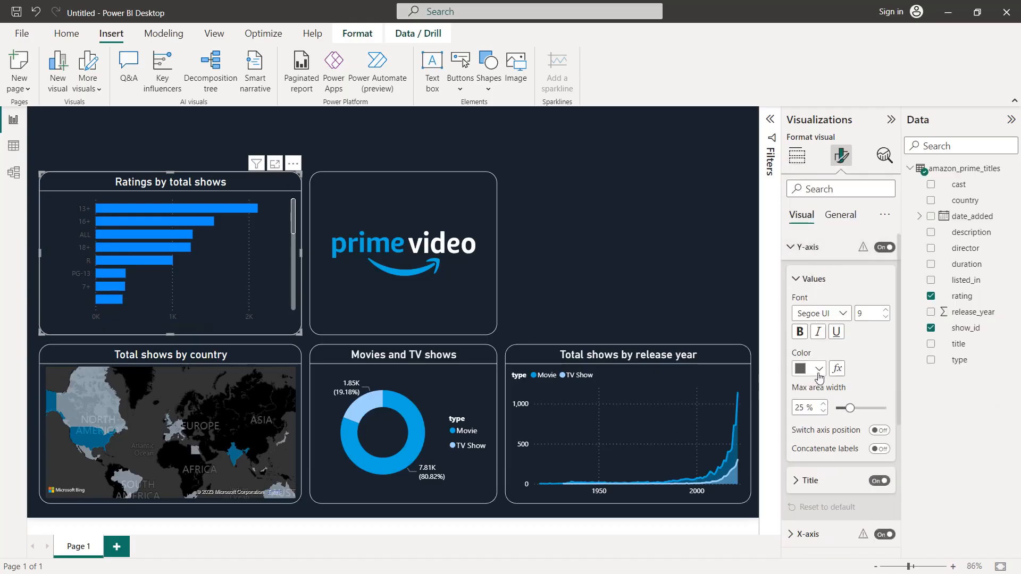
click(818, 372)
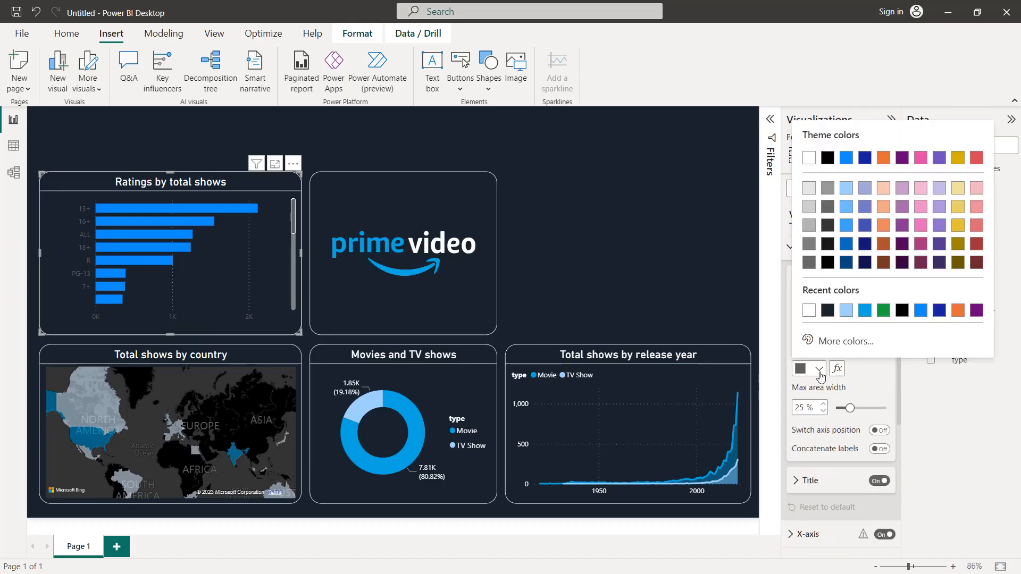
click(810, 317)
Step: Color the X-axis values of the ratings bar chart white
scroll(813, 325, down, 4)
click(808, 322)
scroll(814, 325, down, 3)
click(811, 397)
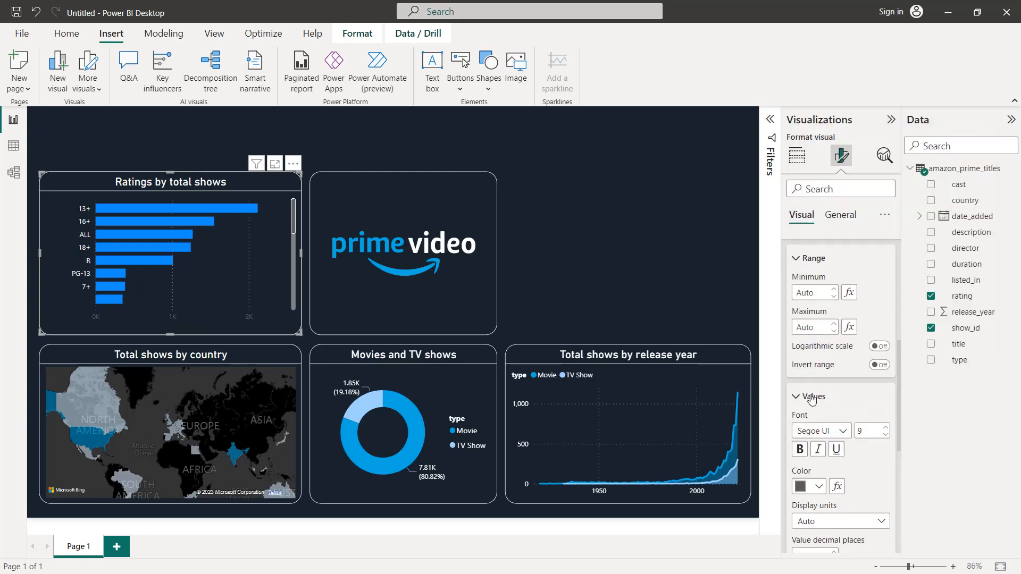
scroll(816, 372, down, 2)
click(819, 342)
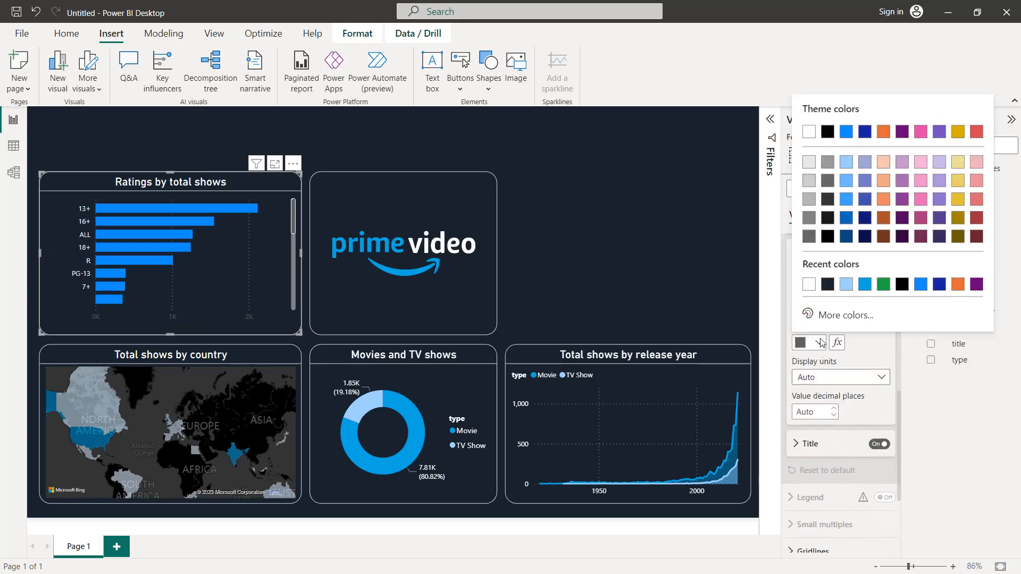
click(810, 285)
Step: Turn on data labels for the ratings bar chart and color their values white
scroll(812, 292, down, 5)
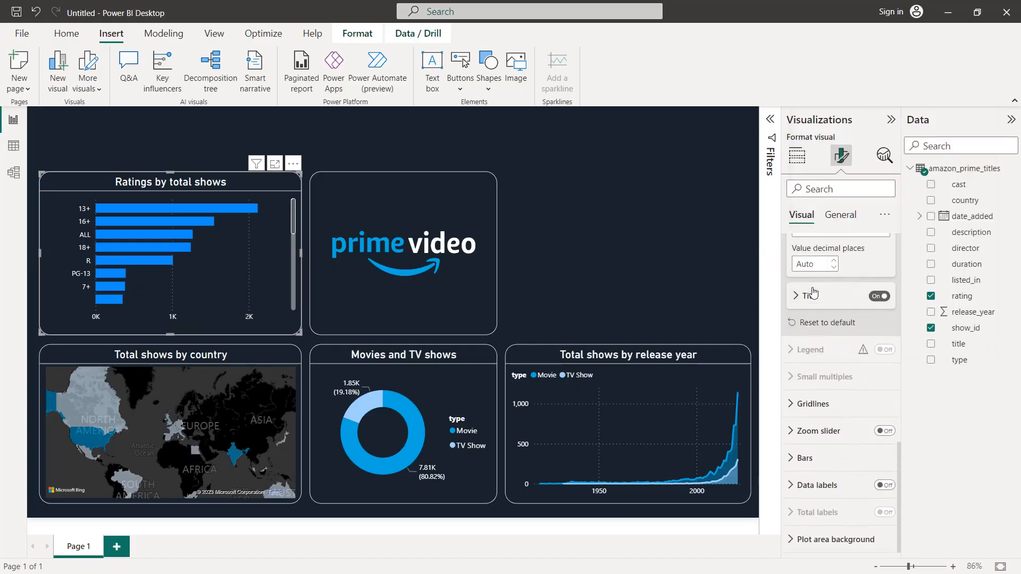
click(884, 485)
click(830, 486)
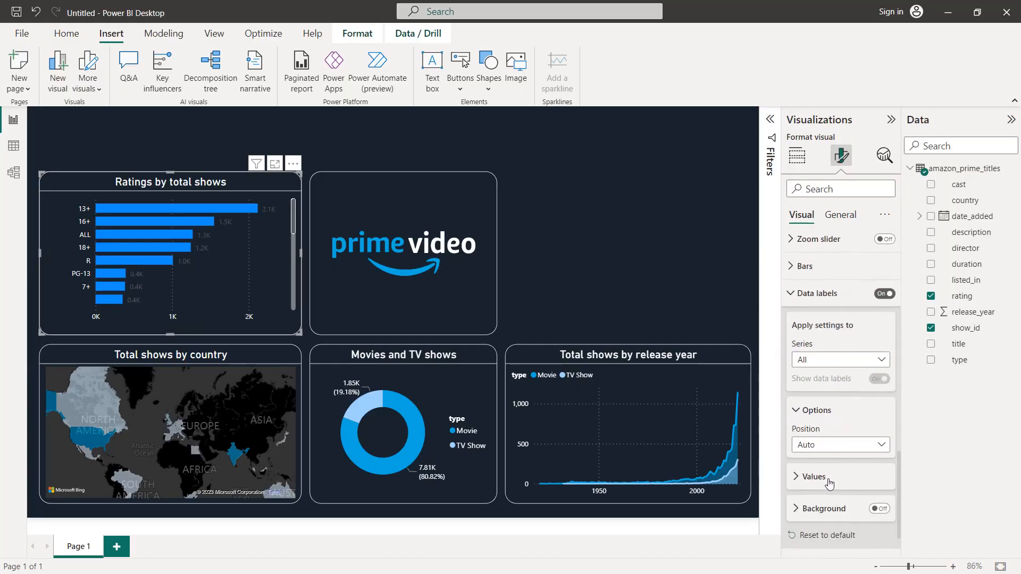
click(829, 479)
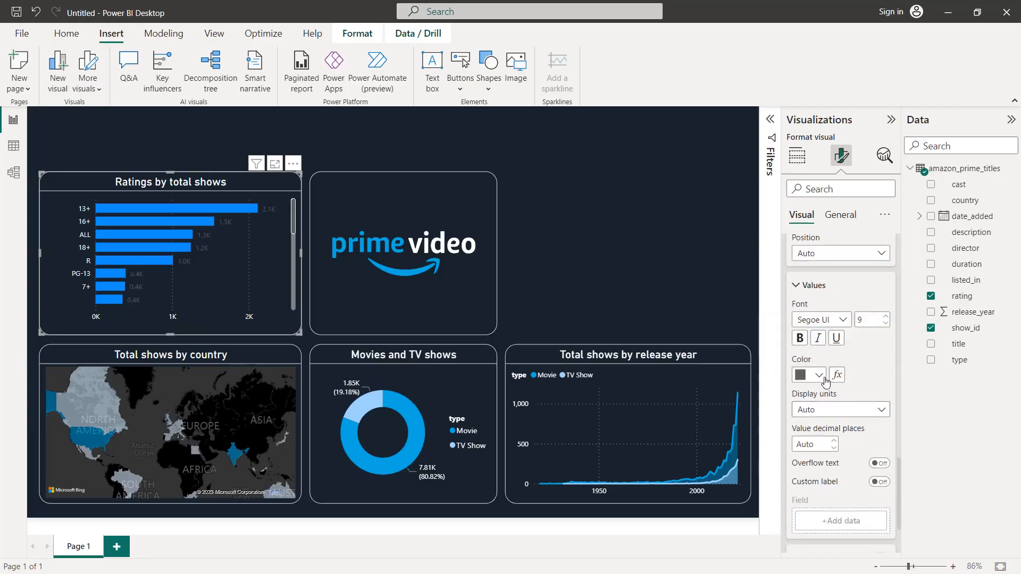
click(819, 376)
click(807, 317)
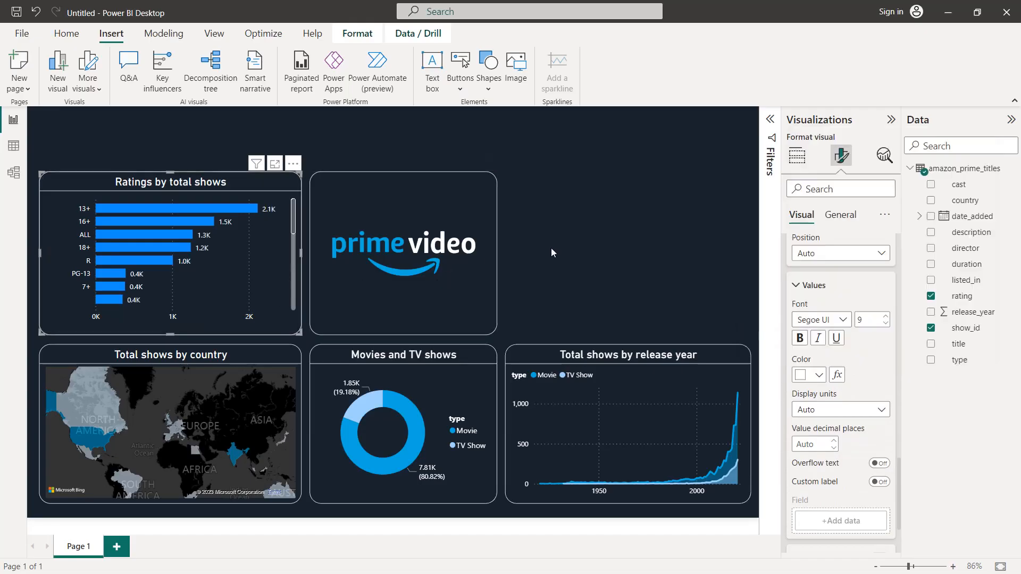
click(593, 237)
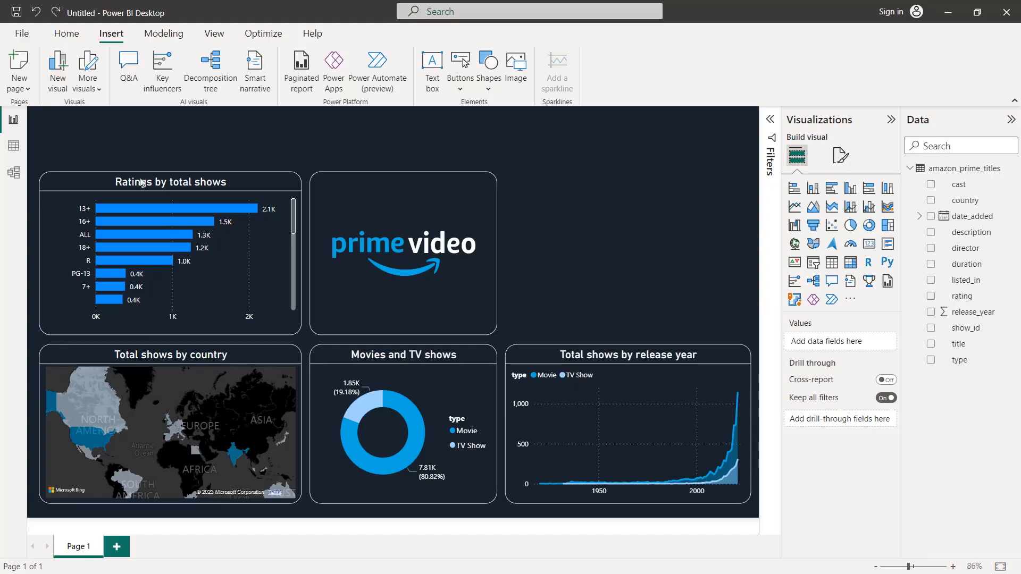
Step: Duplicate the ratings bar chart and fit the copy beside the logo, aligned with the width of the release-year chart below
click(190, 182)
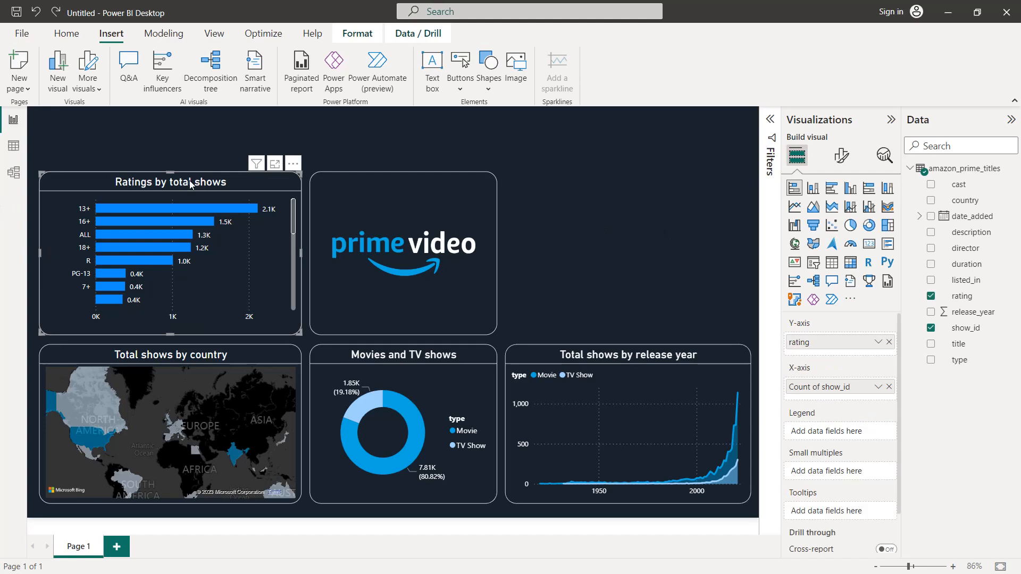
drag(190, 183, 596, 182)
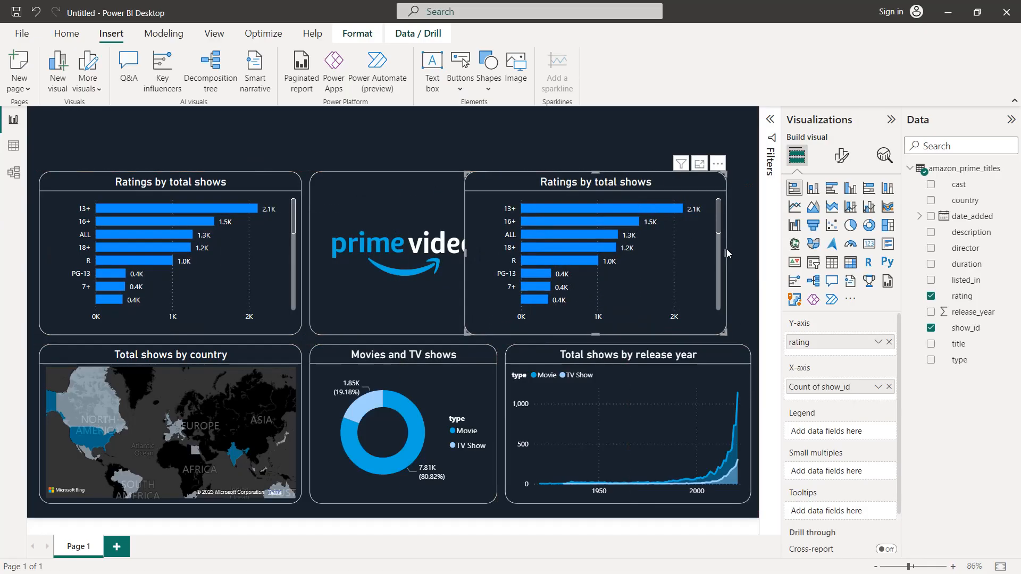
drag(725, 253, 717, 255)
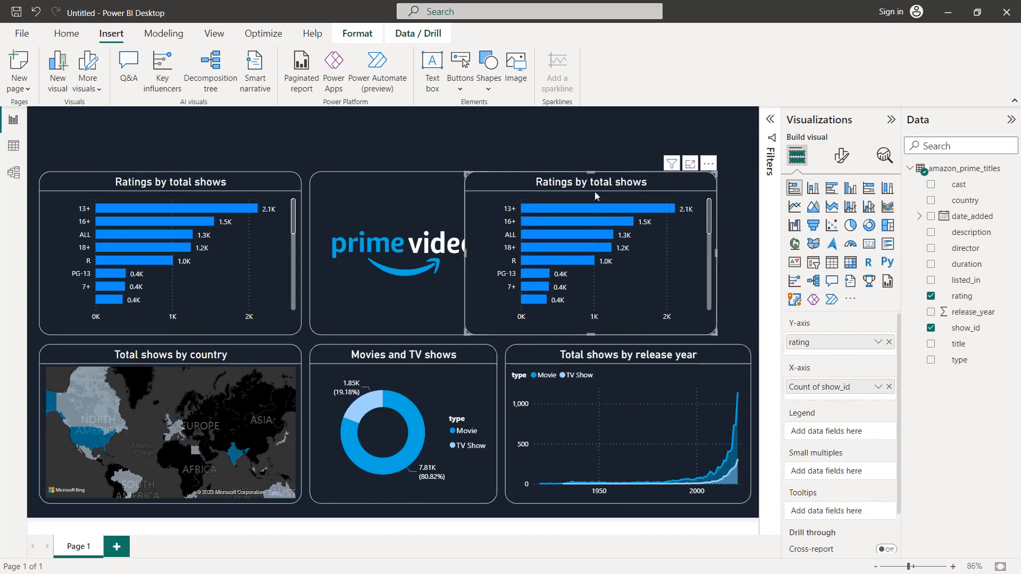
mouse_move(607, 187)
mouse_down()
mouse_move(632, 187)
mouse_move(620, 190)
mouse_up()
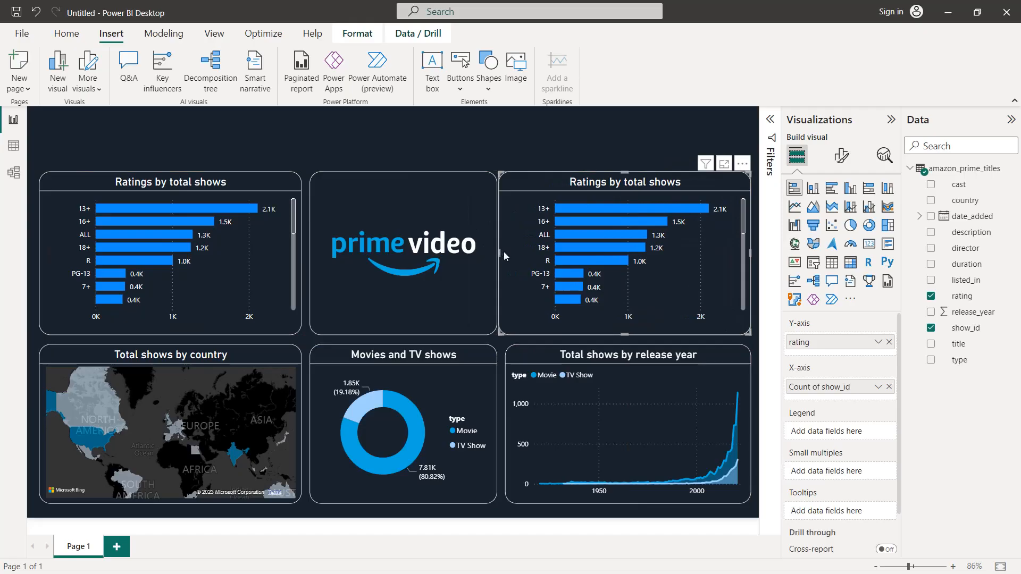
drag(503, 253, 506, 254)
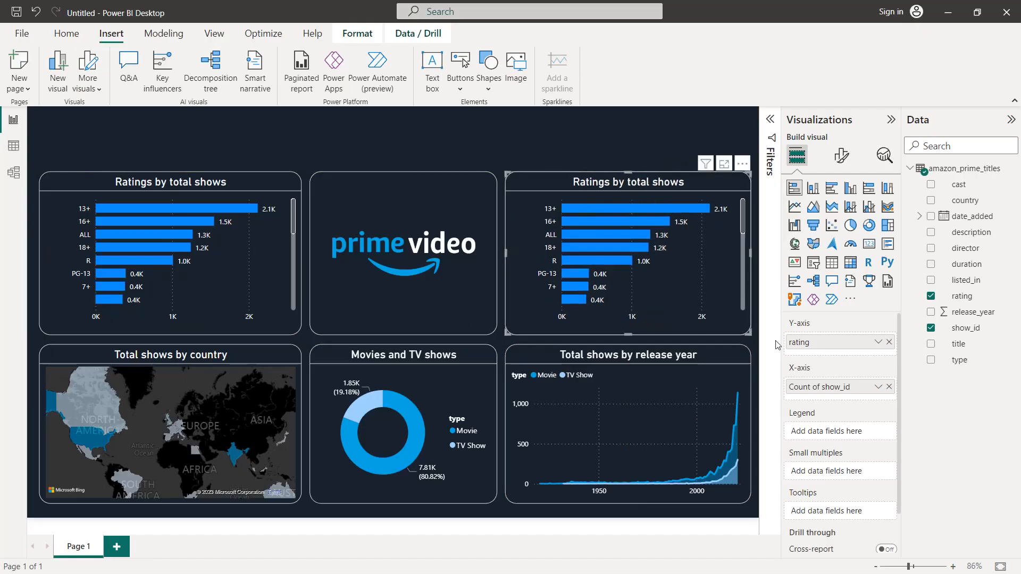
Step: Replace rating with listed_in on the copied chart's Y-axis and filter out blank listed_in values
click(887, 342)
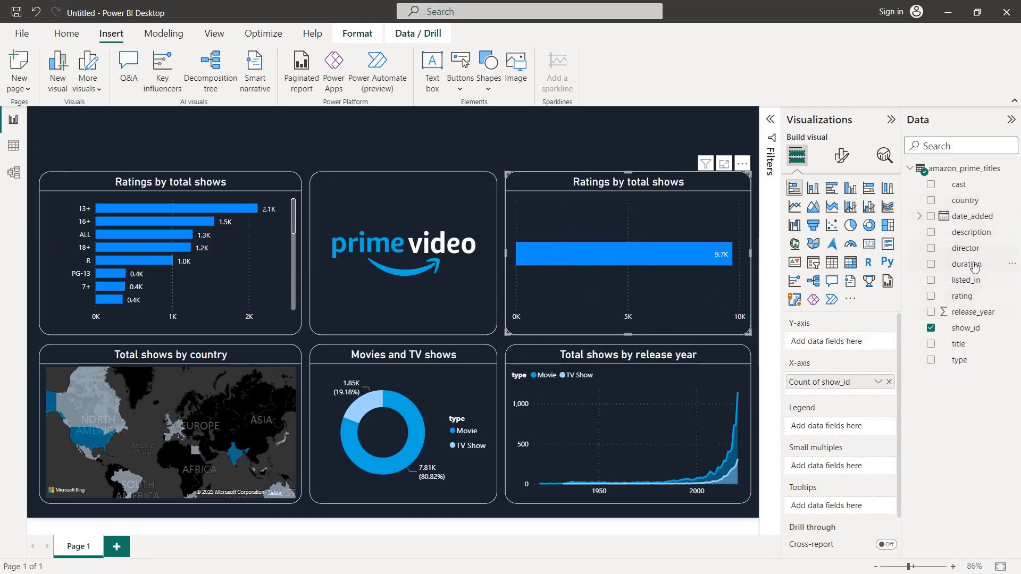
drag(967, 281, 861, 341)
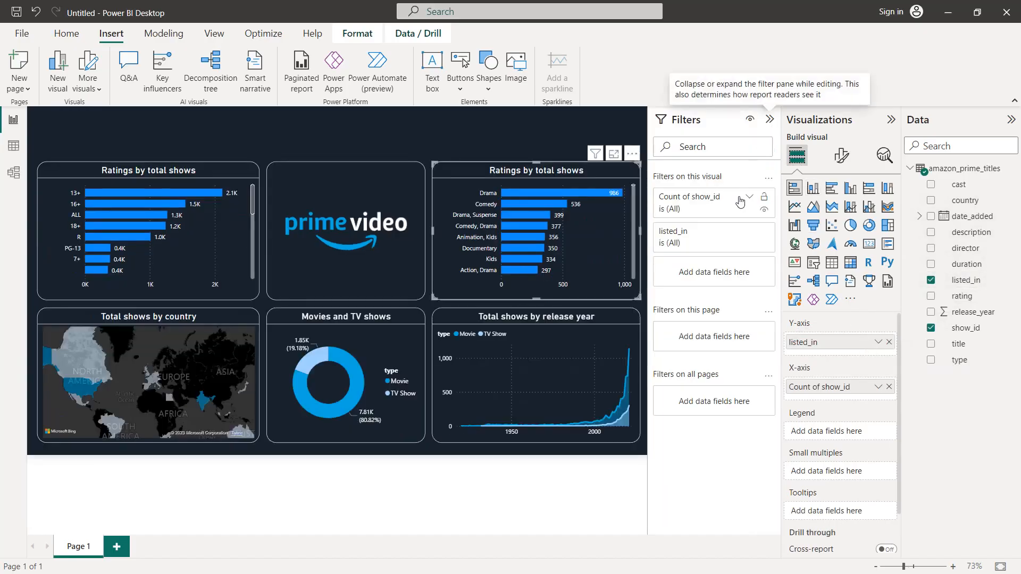
click(750, 234)
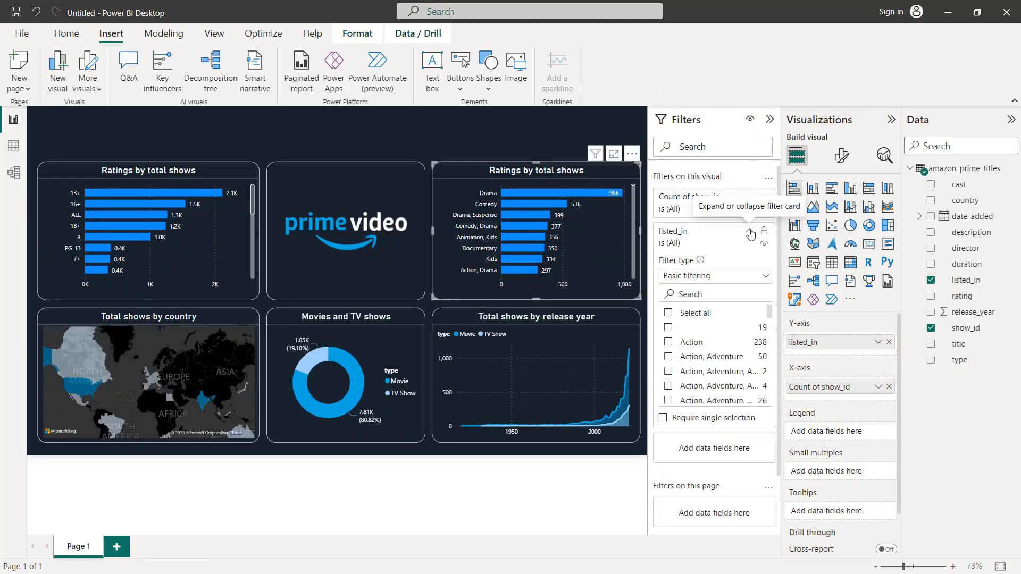
click(668, 328)
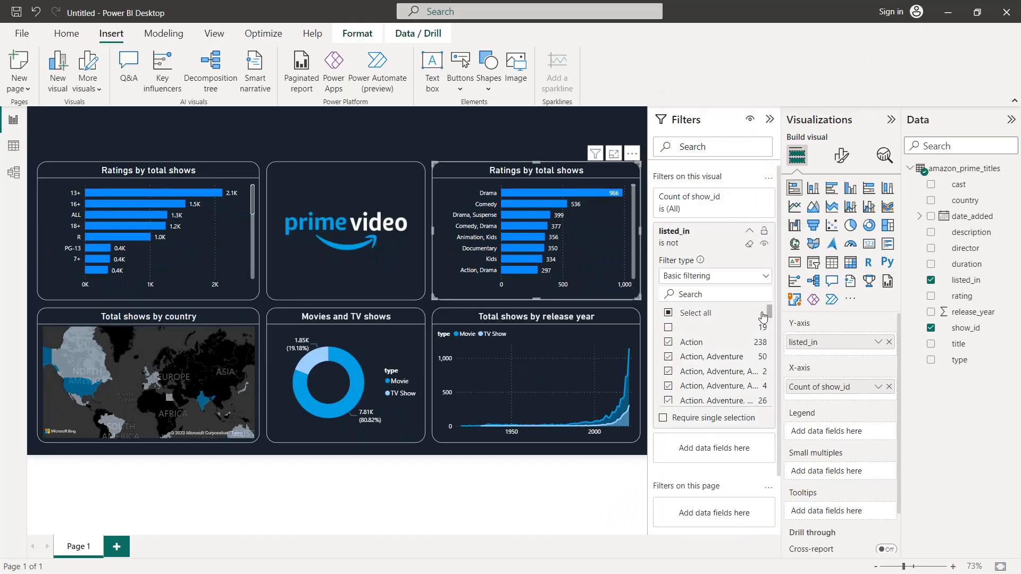
click(752, 236)
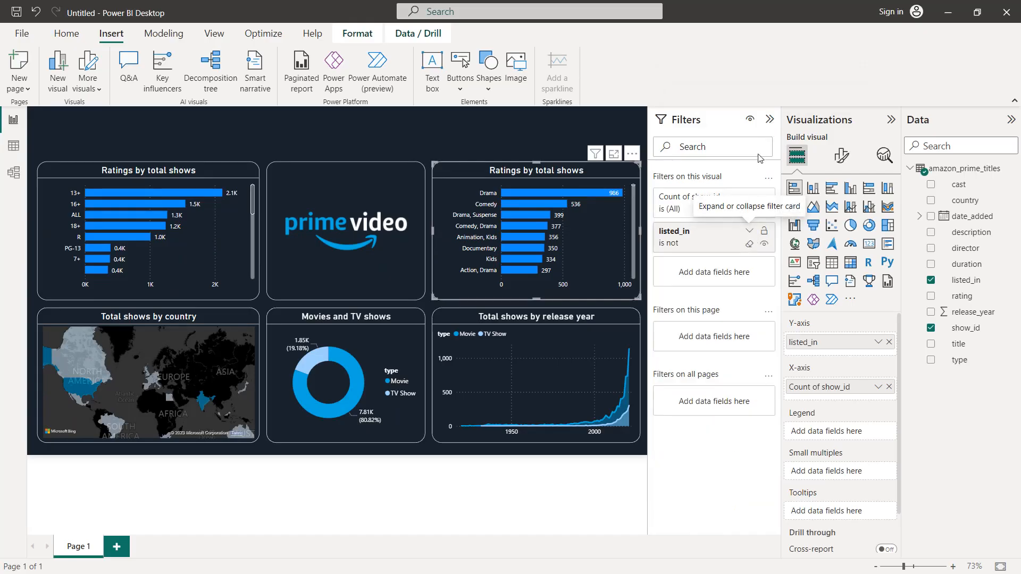
click(769, 122)
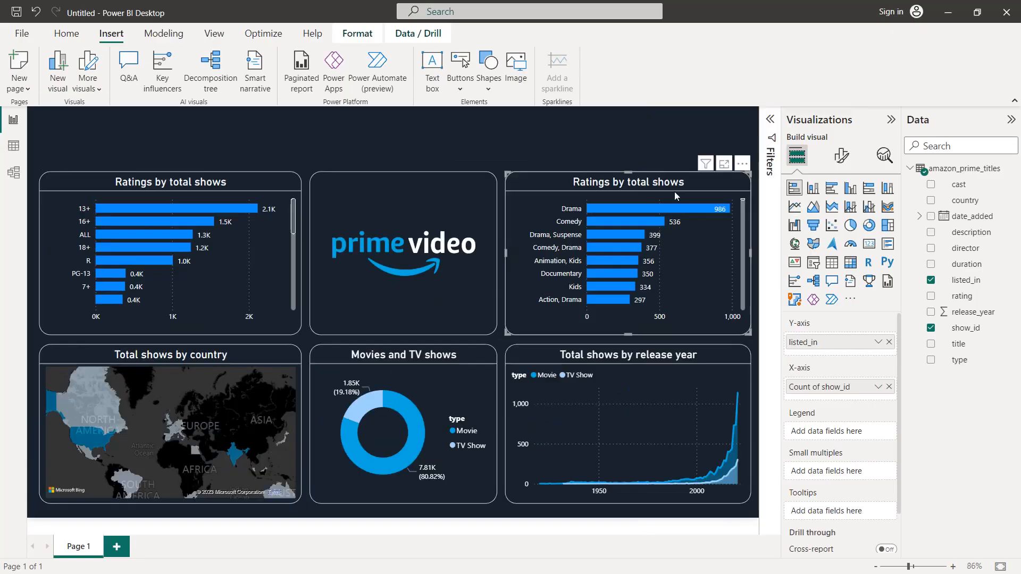
Step: Change the copied bar chart's title text to "Genres by total shows"
click(849, 158)
click(840, 215)
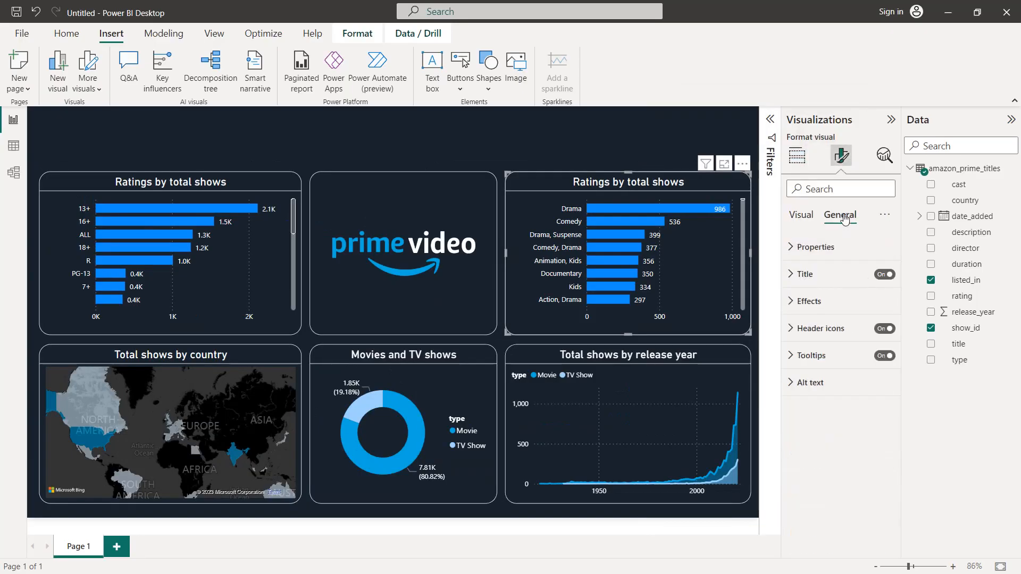
click(836, 277)
double_click(811, 341)
text(Genres by total shows)
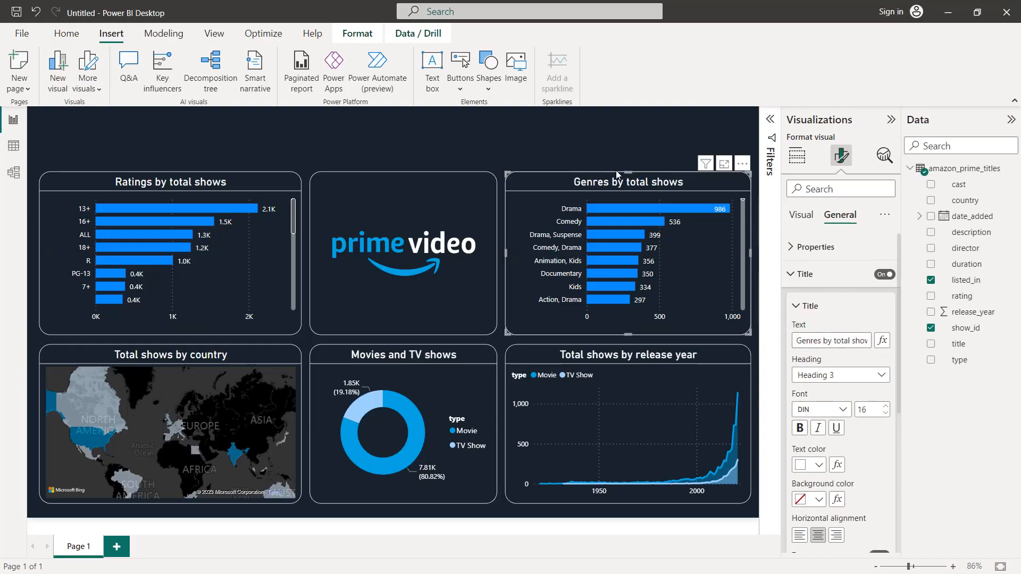
click(575, 150)
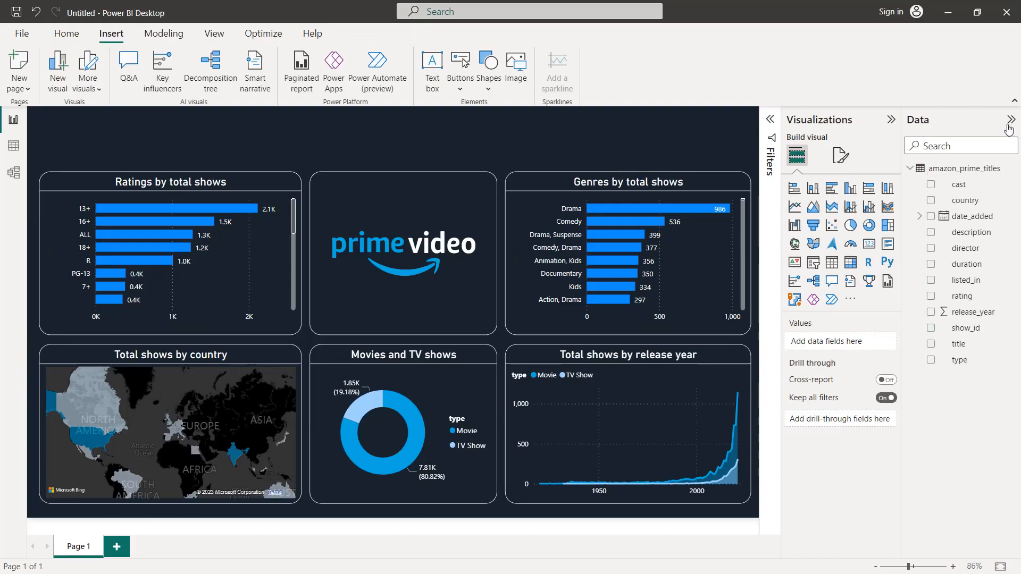
click(890, 122)
click(1011, 119)
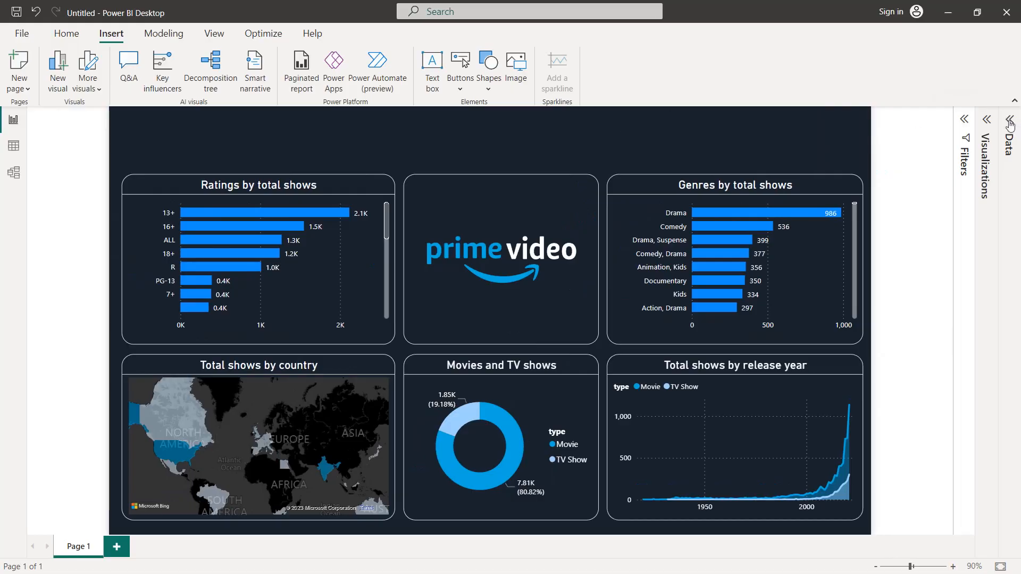
Step: Add a card visual for the title field, summarized as Count (Distinct)
click(989, 120)
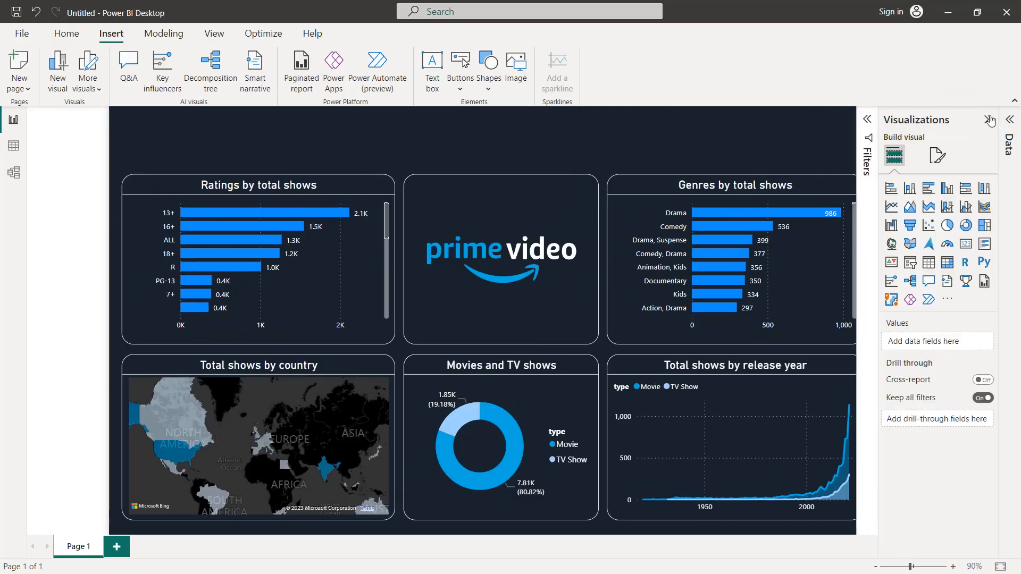
click(964, 243)
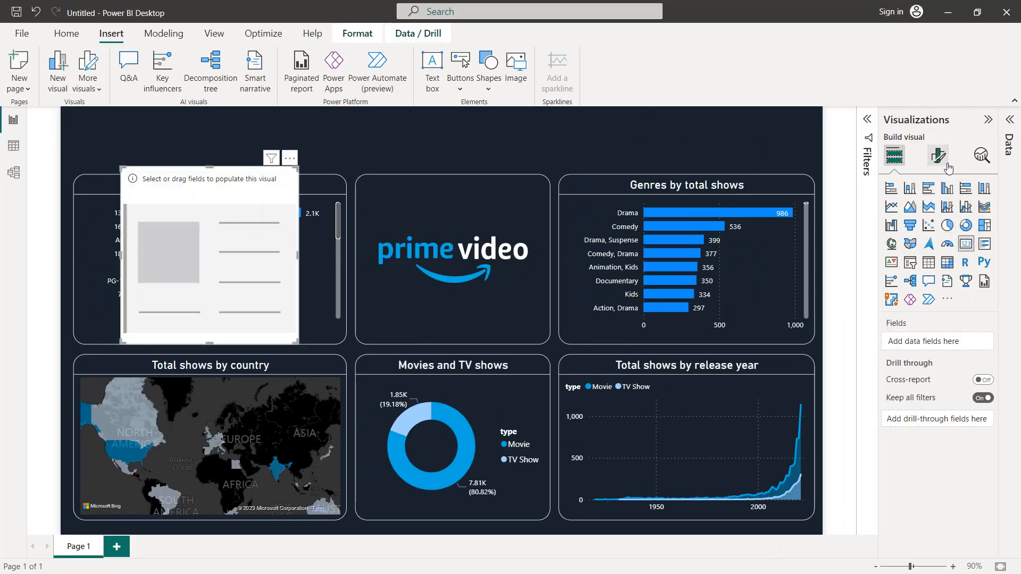
click(1008, 121)
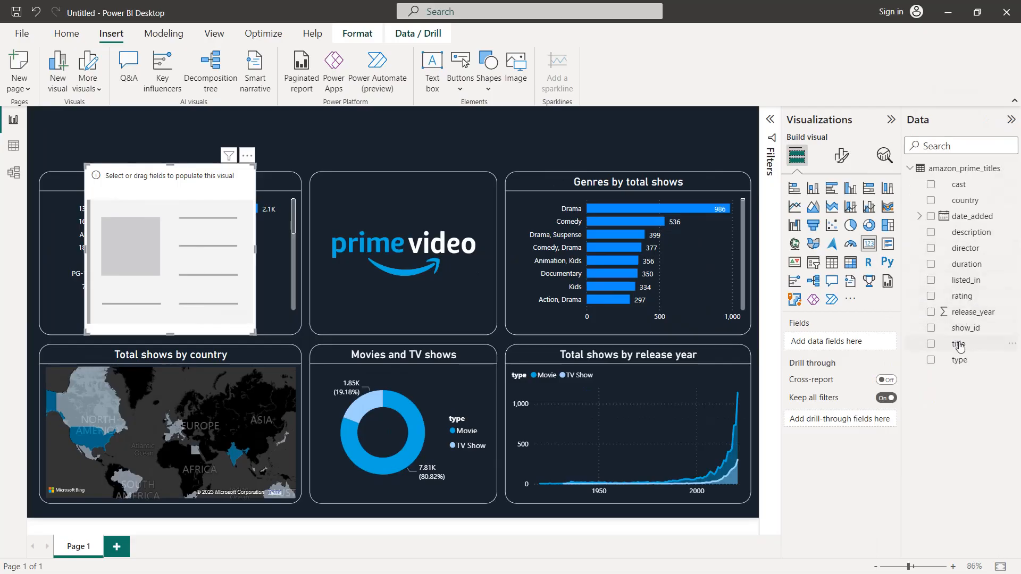
drag(958, 346, 845, 343)
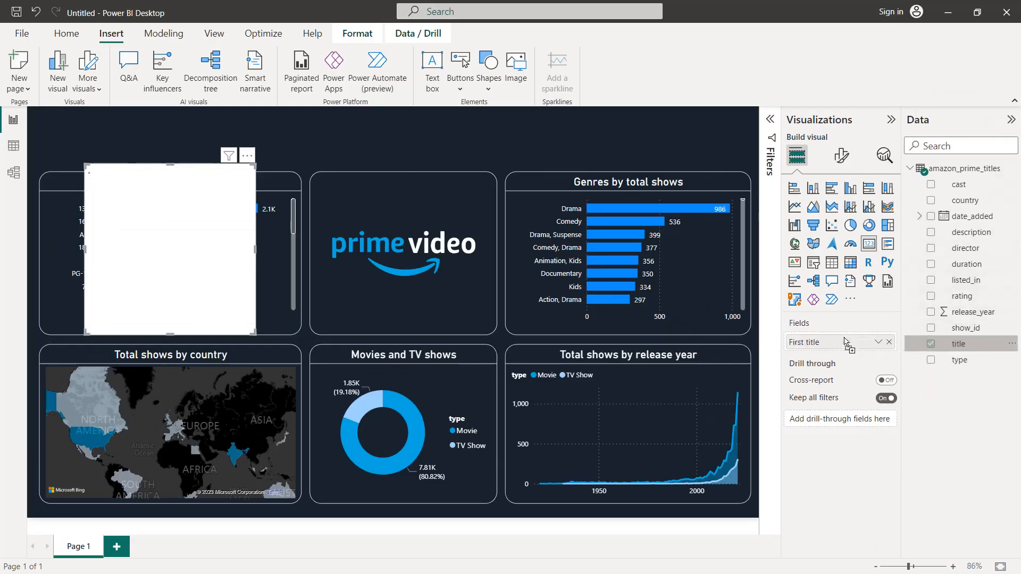
click(877, 342)
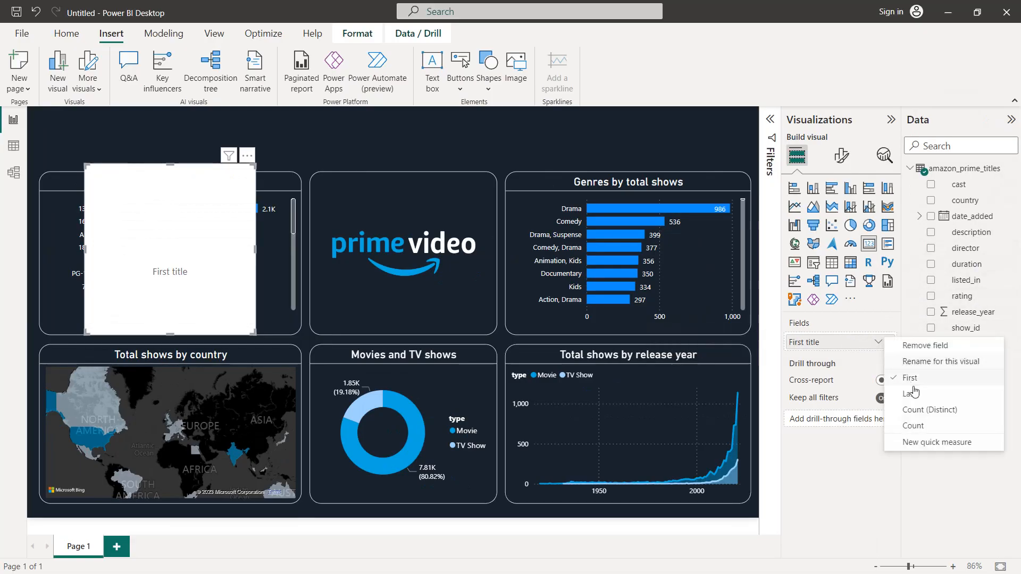
click(923, 409)
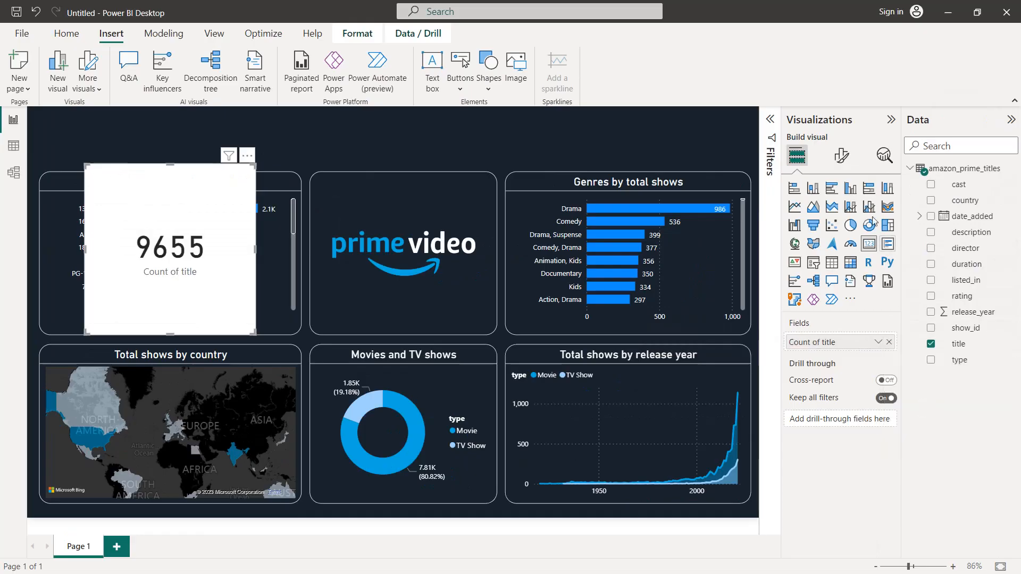
Step: Turn off the new title card's category label and set its background colour to #19222D
click(841, 157)
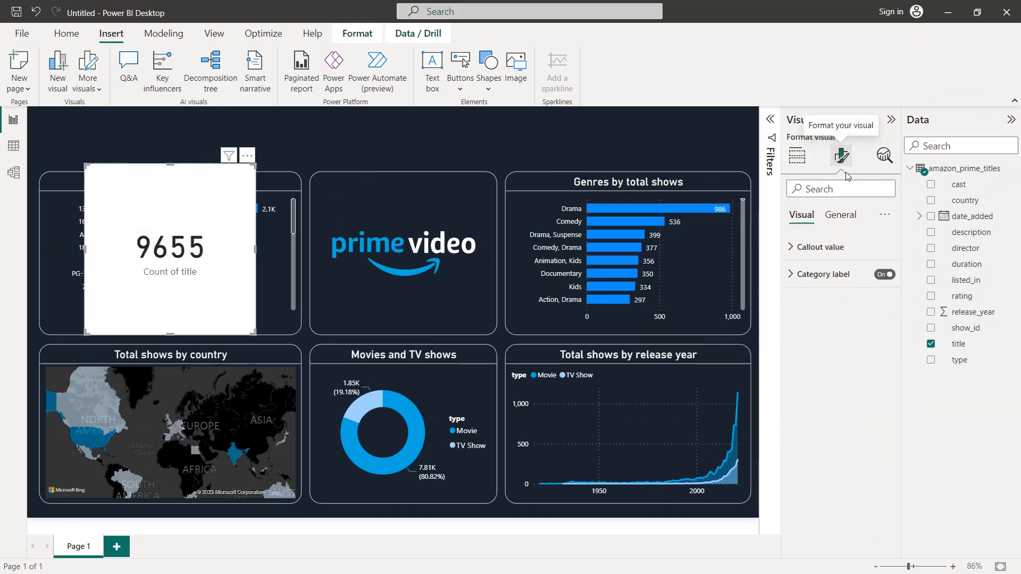
click(885, 275)
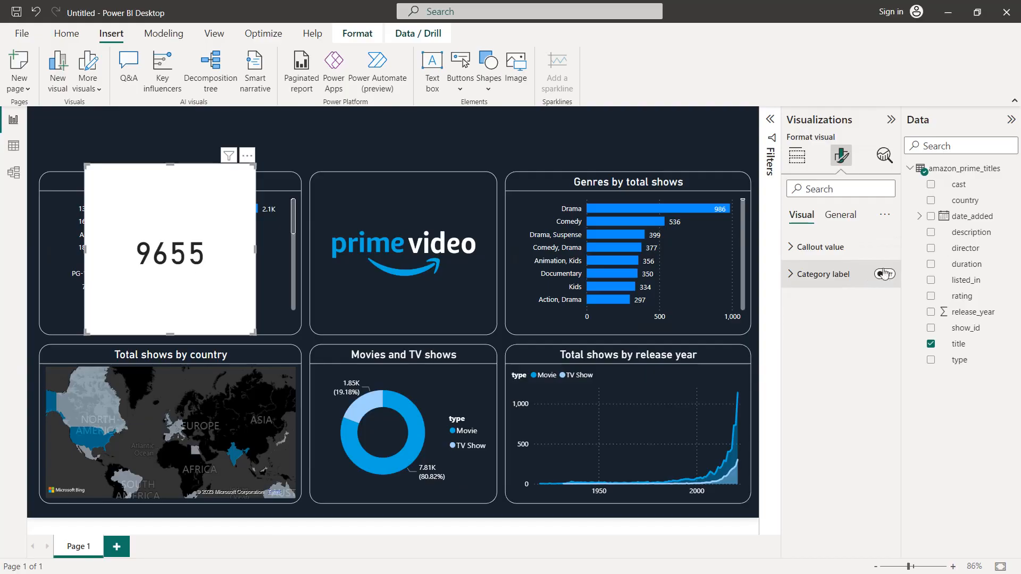
click(845, 215)
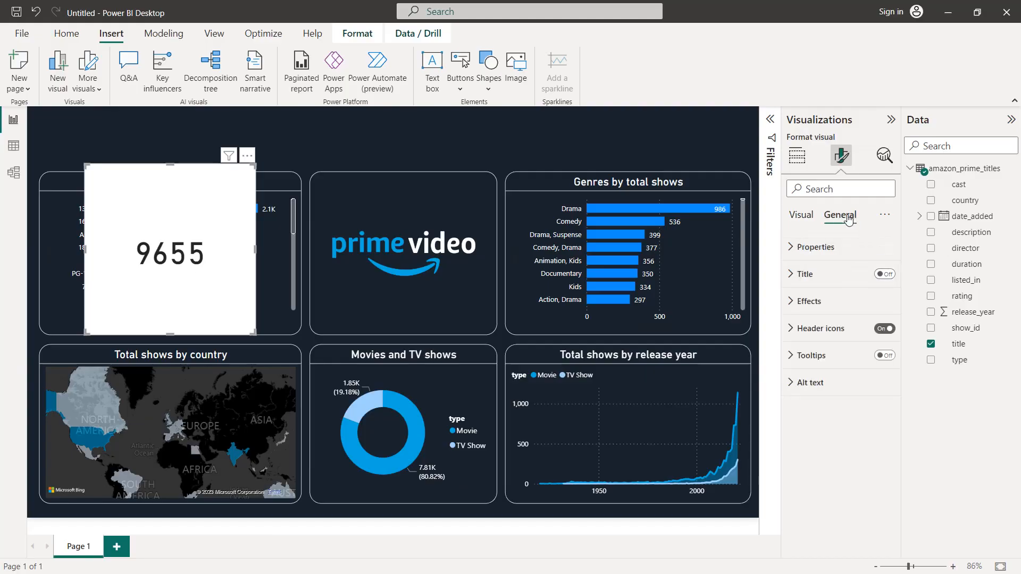
click(835, 303)
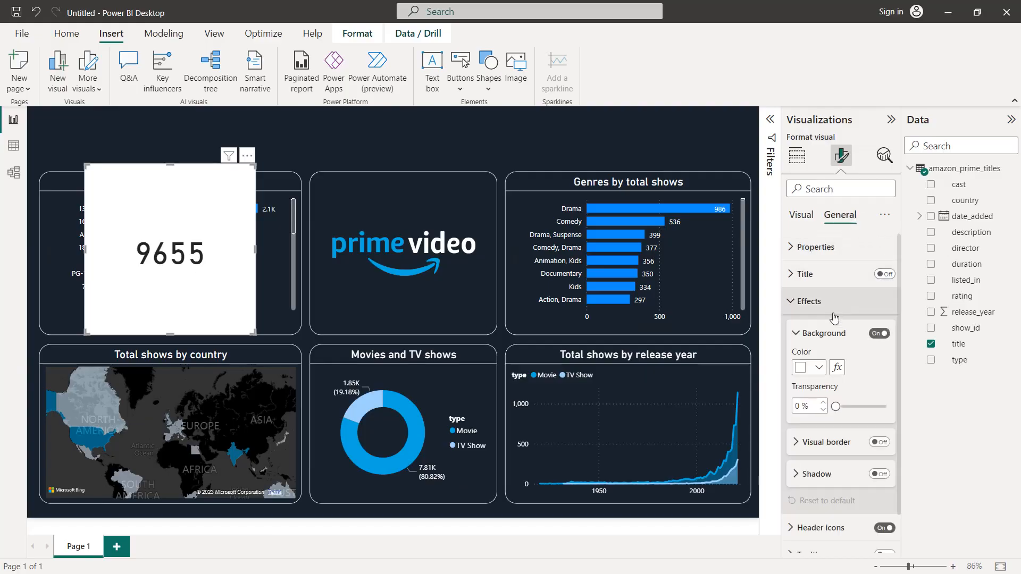
click(813, 367)
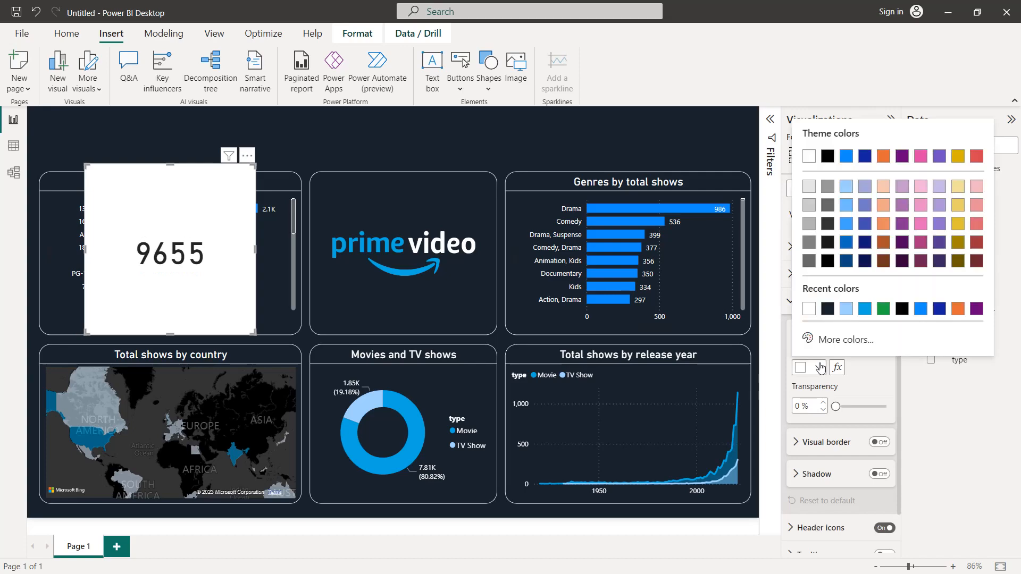
click(827, 309)
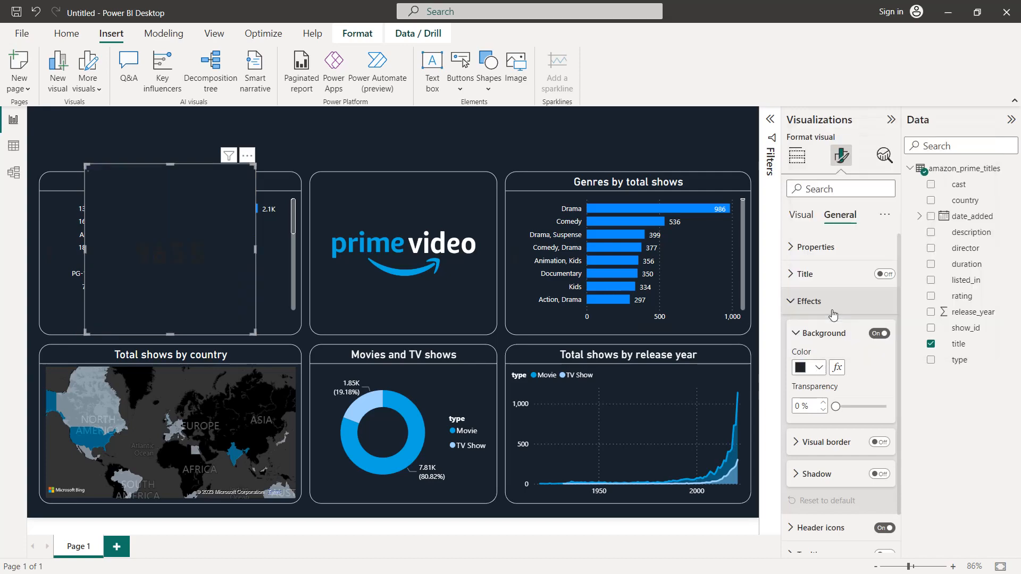
Step: Give the title card a white visual border with 20 px rounded corners
click(877, 443)
scroll(818, 391, down, 3)
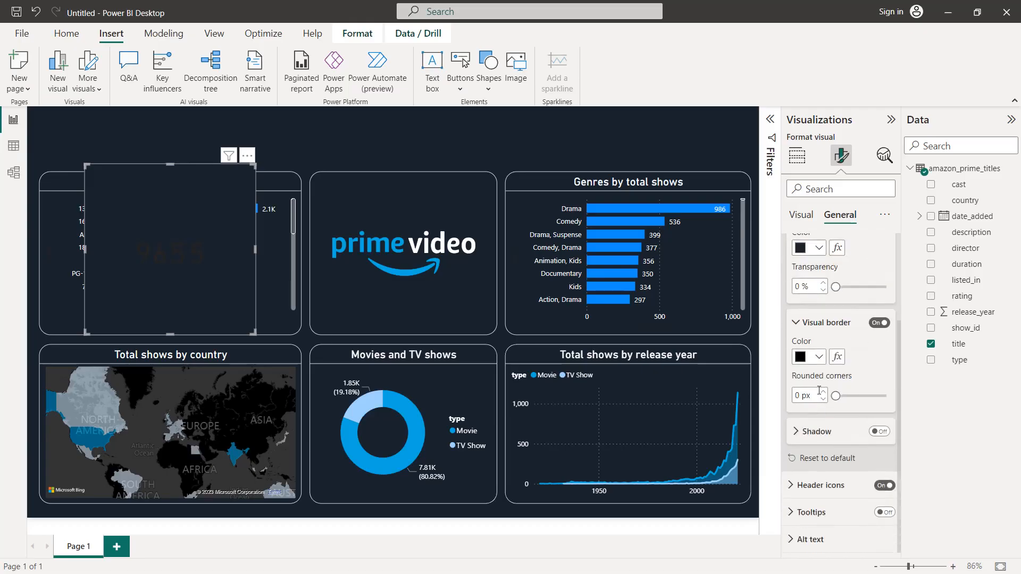
click(819, 356)
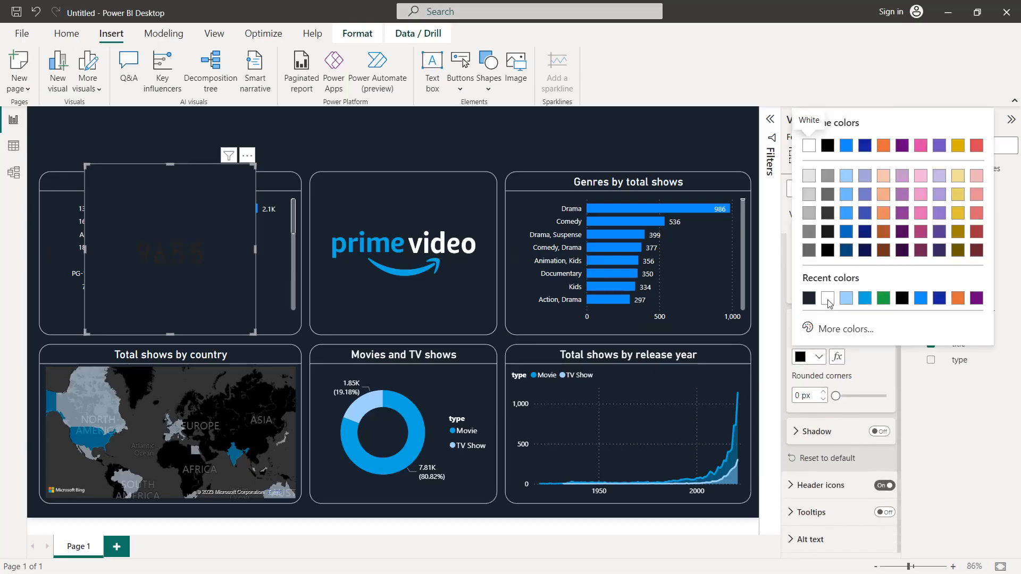
click(827, 299)
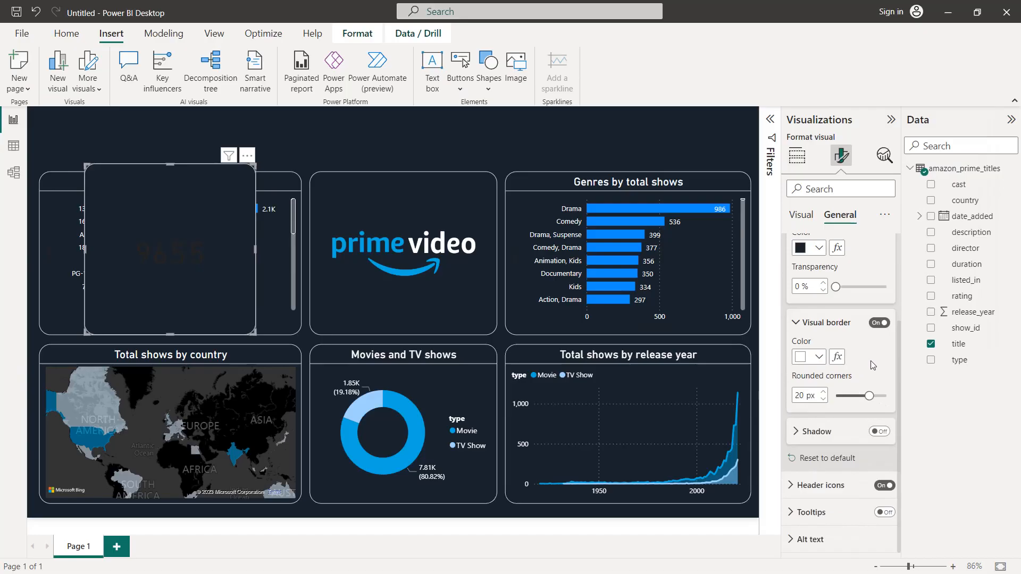
scroll(872, 365, up, 5)
click(807, 301)
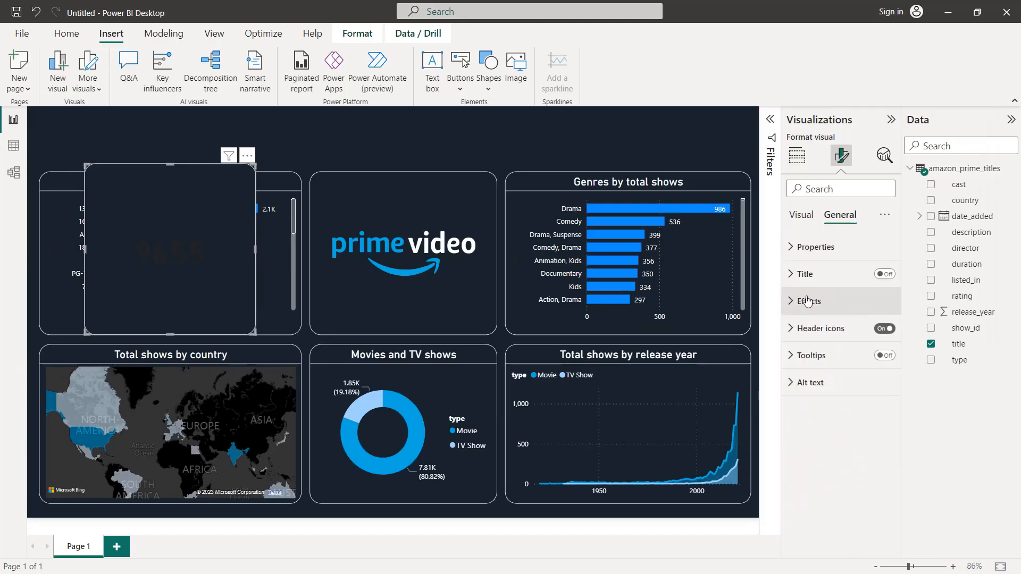
Step: Format the card's callout value in white with a font size of 30
click(806, 215)
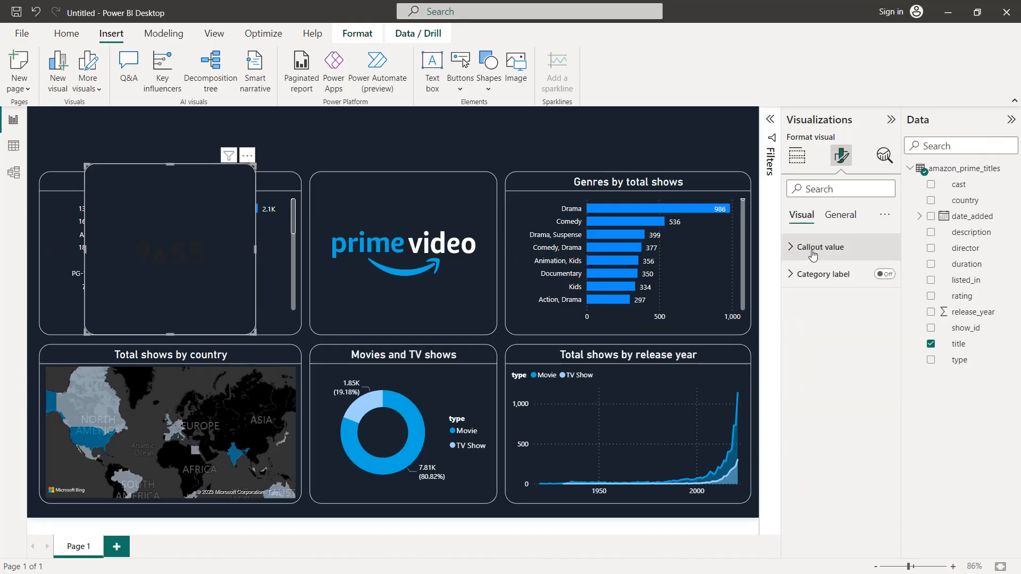
click(812, 255)
click(820, 348)
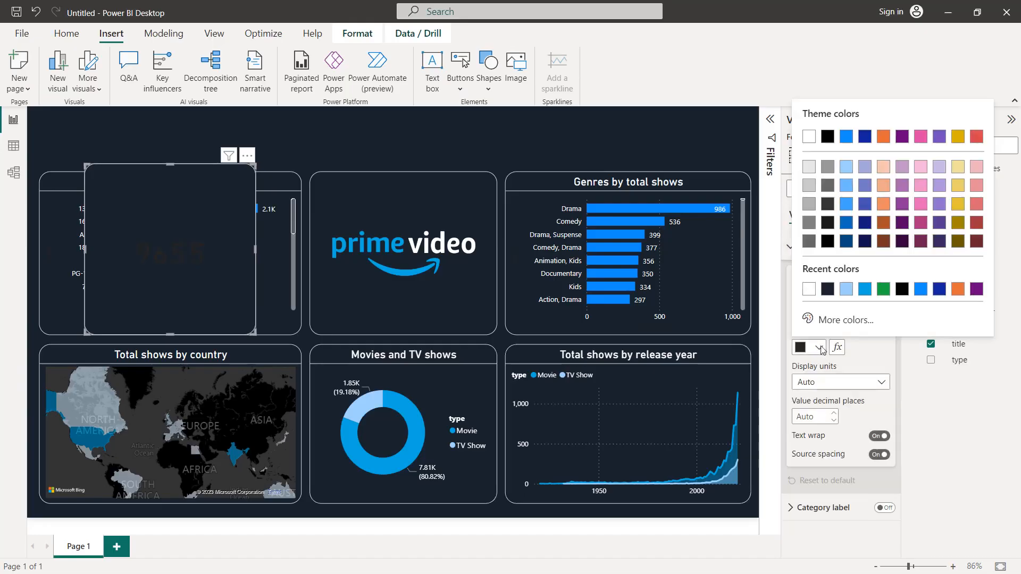
click(809, 289)
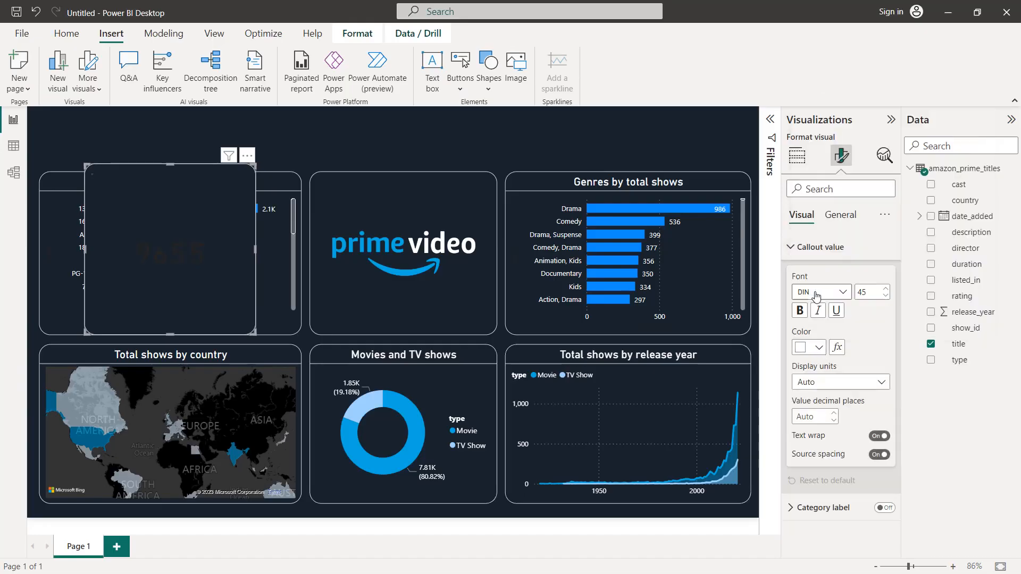
click(885, 296)
click(886, 296)
click(885, 295)
click(886, 295)
click(886, 296)
click(885, 296)
click(885, 296)
click(886, 295)
click(886, 295)
click(886, 296)
click(885, 296)
click(886, 295)
click(886, 296)
click(886, 296)
click(885, 295)
click(886, 295)
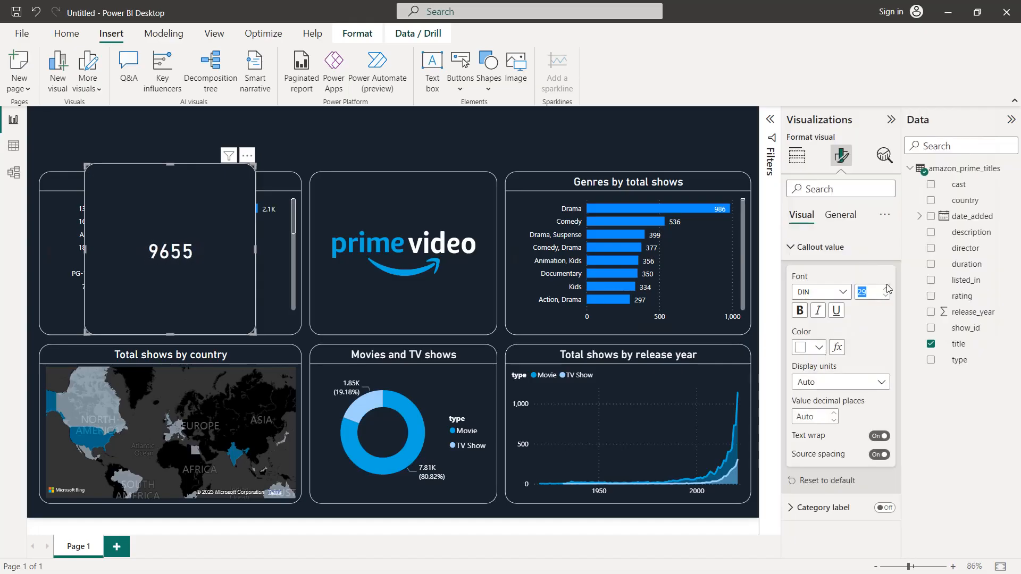
click(886, 288)
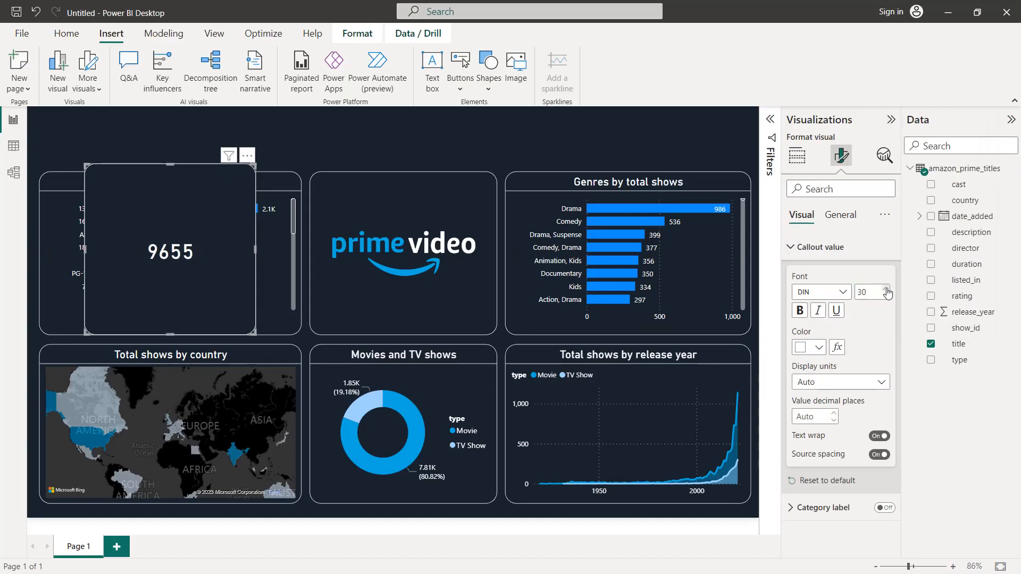
Step: Turn on the card's title with the text "Total titles" and colour it #00A8E1
click(840, 214)
click(826, 270)
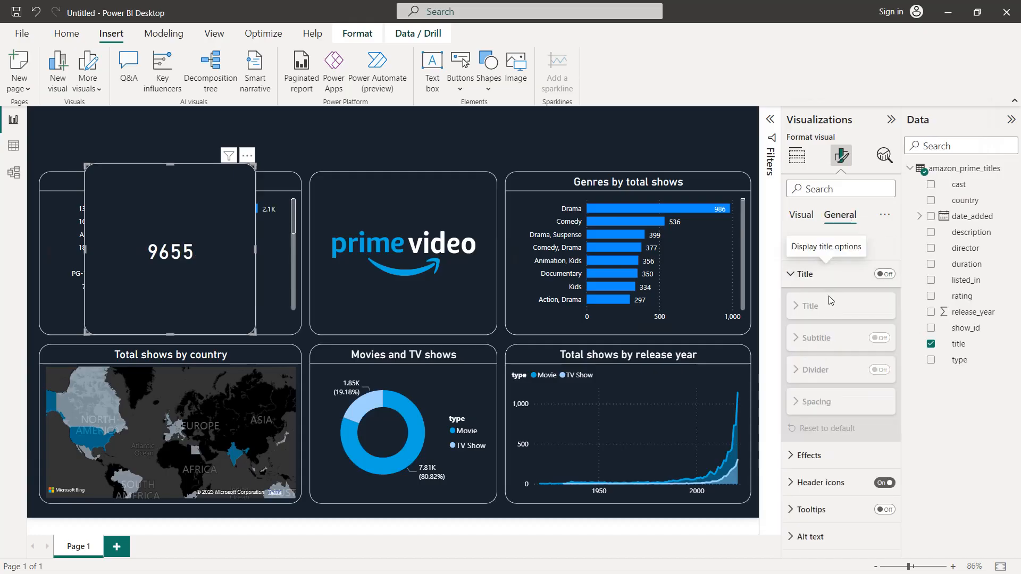
click(884, 274)
click(841, 340)
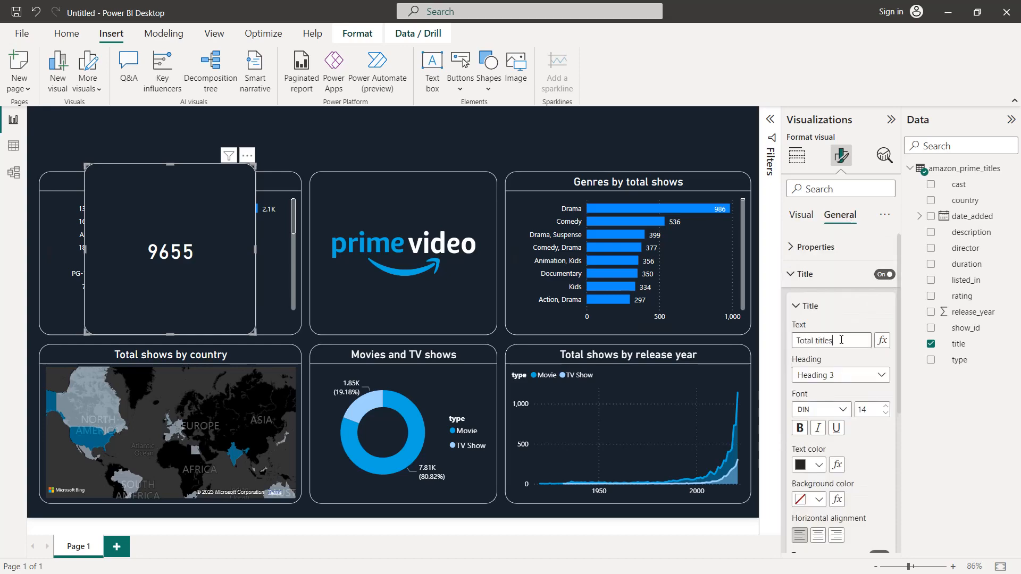
scroll(828, 353, down, 3)
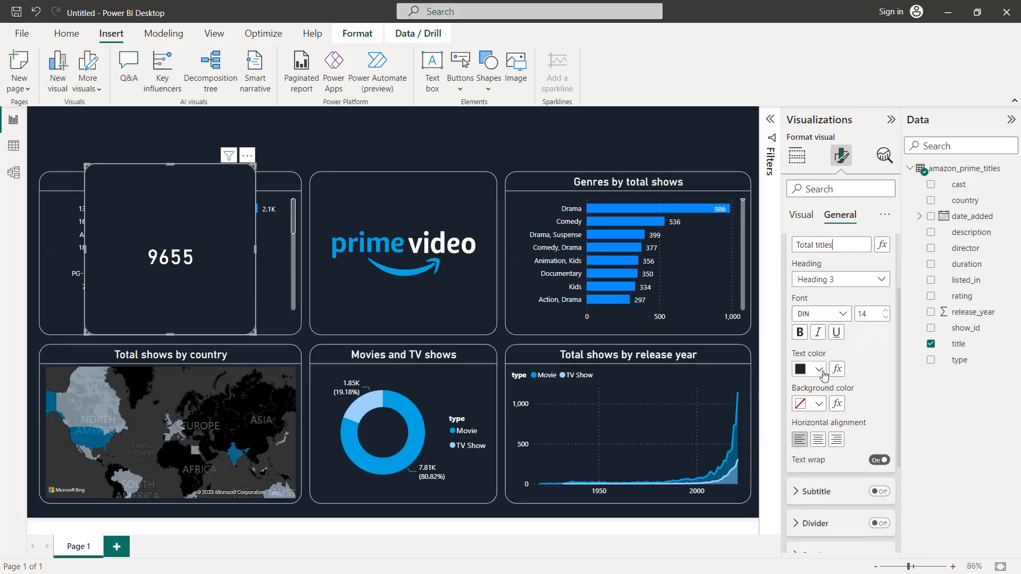
click(817, 369)
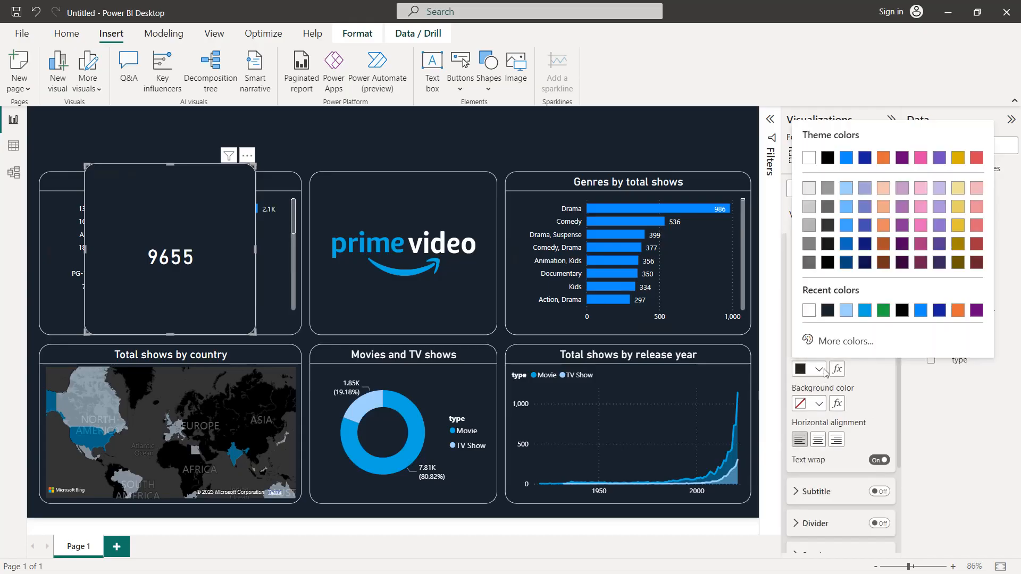
click(864, 311)
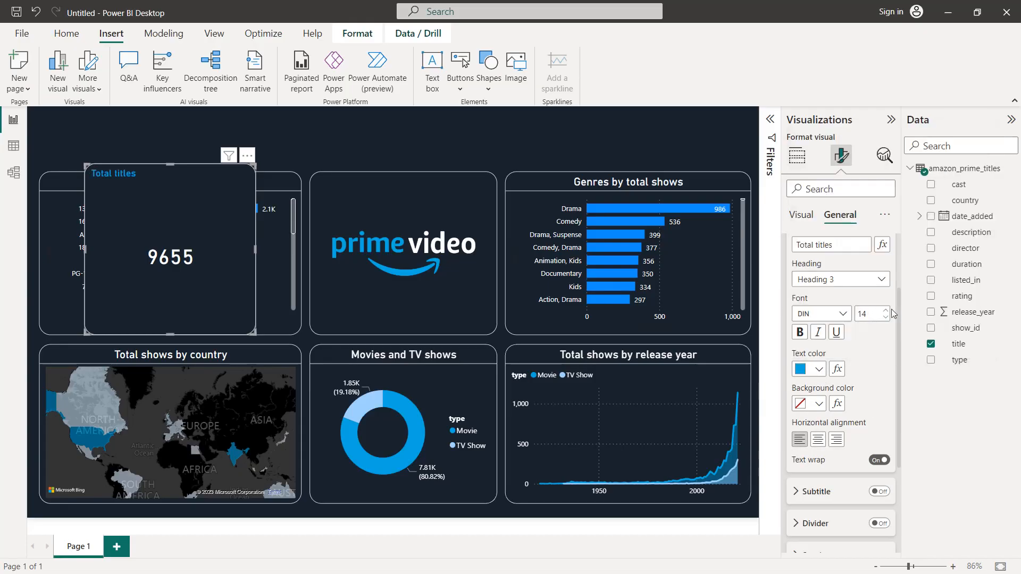
Step: Set the card title's font size to 20 and center it horizontally
click(887, 310)
click(888, 310)
click(888, 310)
click(888, 310)
click(887, 310)
click(888, 310)
click(818, 439)
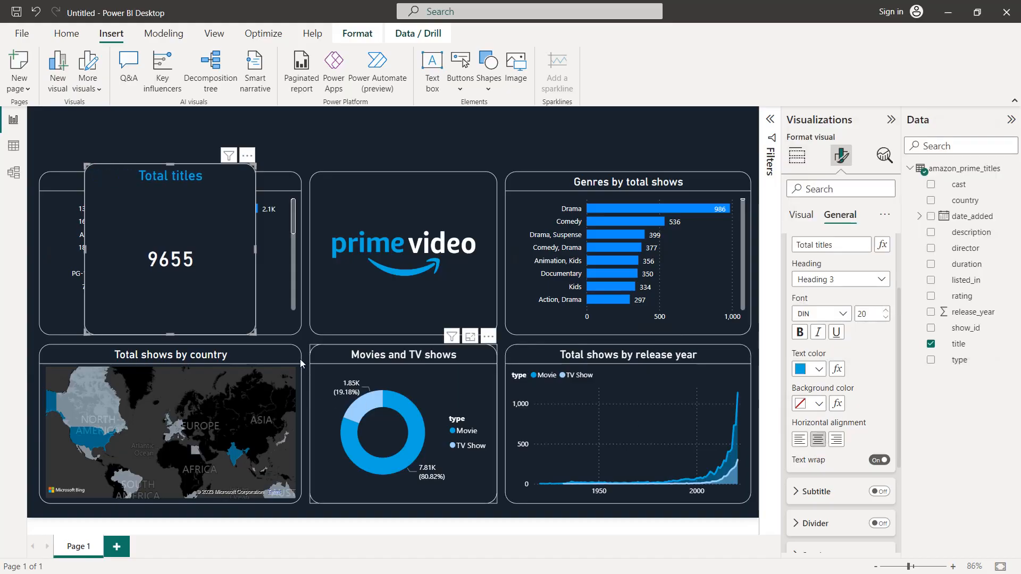
Step: Shrink the Total titles card and fit it above the ratings chart, aligned with that chart's left edge
drag(253, 333, 222, 216)
drag(177, 187, 136, 136)
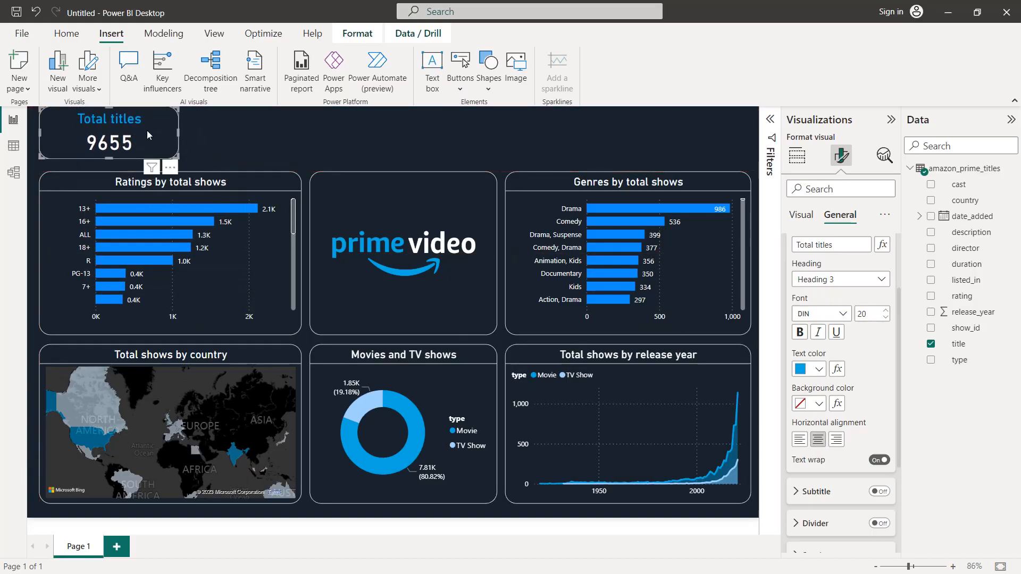
drag(108, 108, 107, 116)
drag(109, 157, 111, 161)
drag(177, 139, 154, 143)
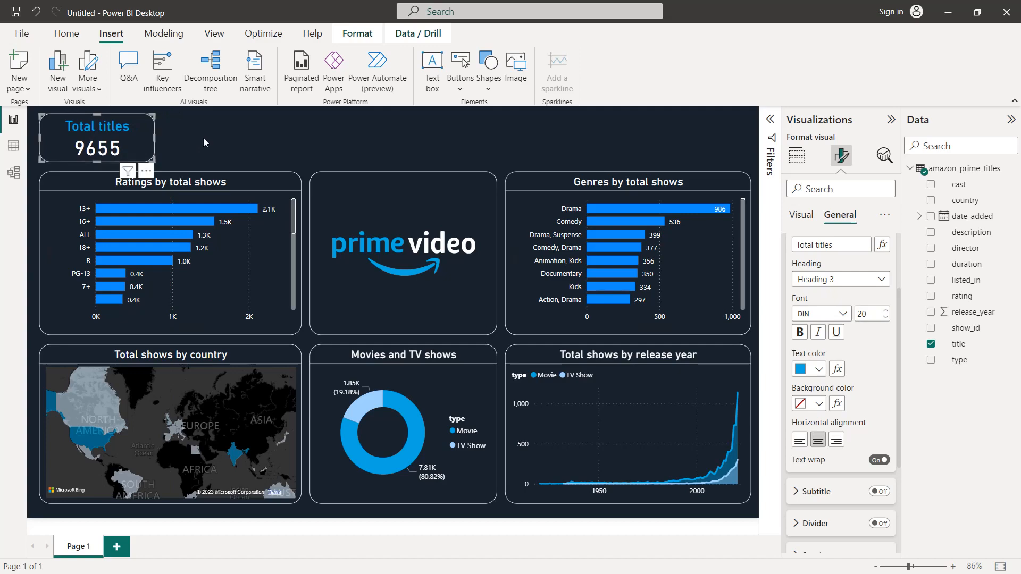
Step: Paste five copies of the Total titles card onto the page
key(ctrl+v)
key(ctrl+v)
key(ctrl+v)
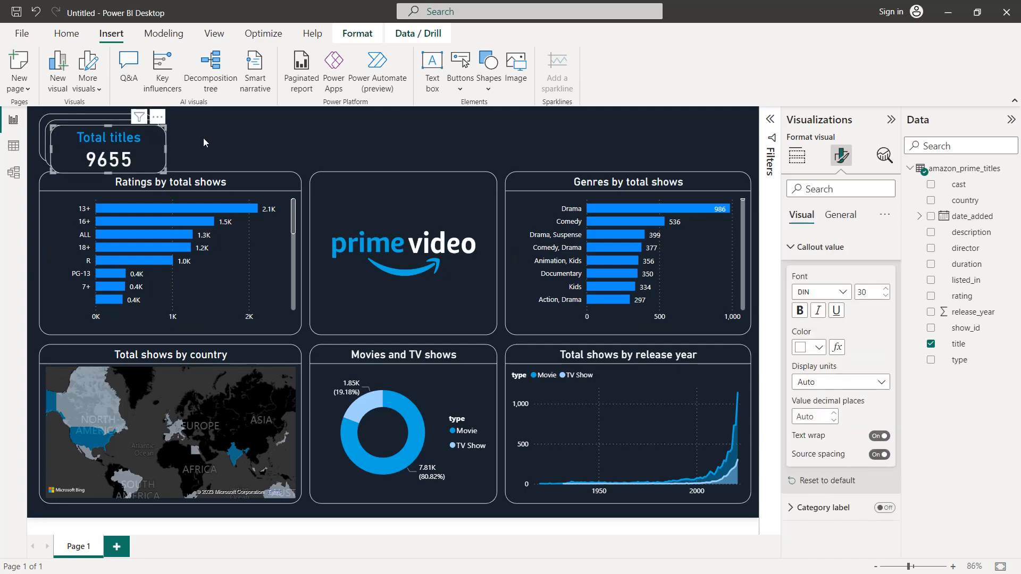
key(ctrl+v)
key(ctrl+v)
Step: Spread the five card copies in a row above the charts, from beside the original to the genres chart's right edge
drag(145, 154, 703, 126)
drag(152, 148, 591, 127)
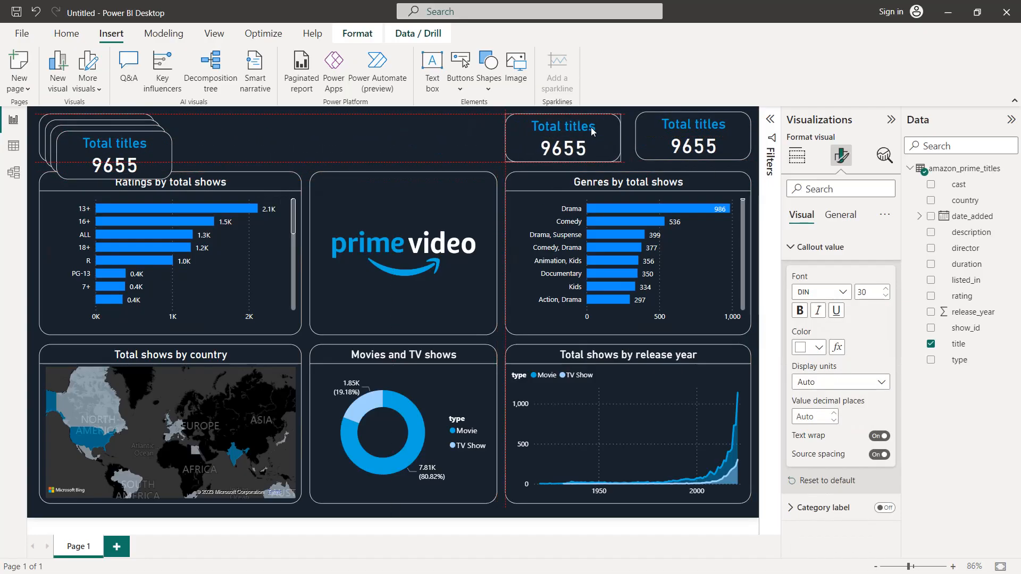
drag(127, 161, 441, 139)
drag(111, 149, 305, 147)
drag(120, 148, 171, 142)
Step: Narrow the two cards above the genres chart by moving their left edges inward
click(678, 132)
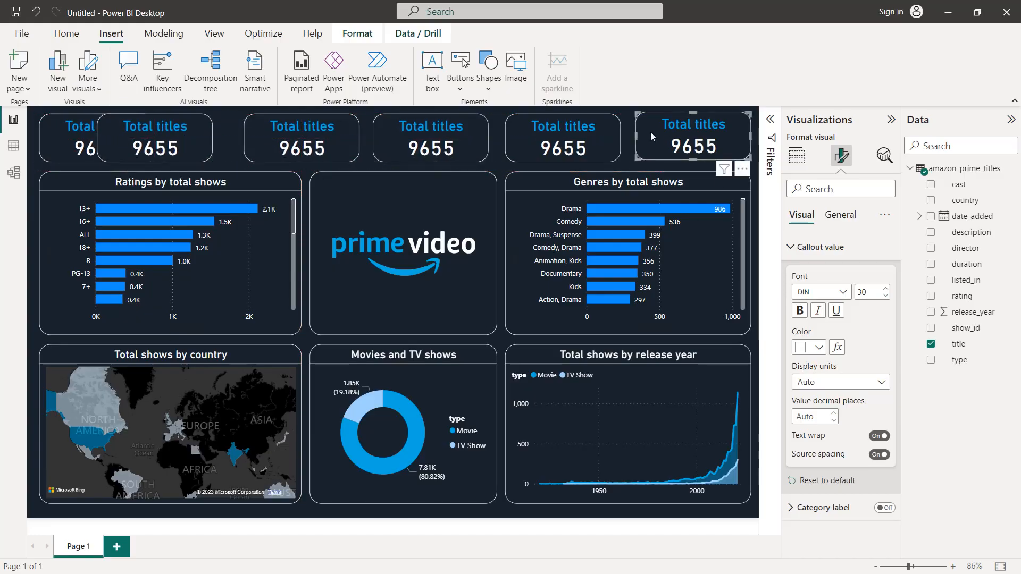
click(634, 138)
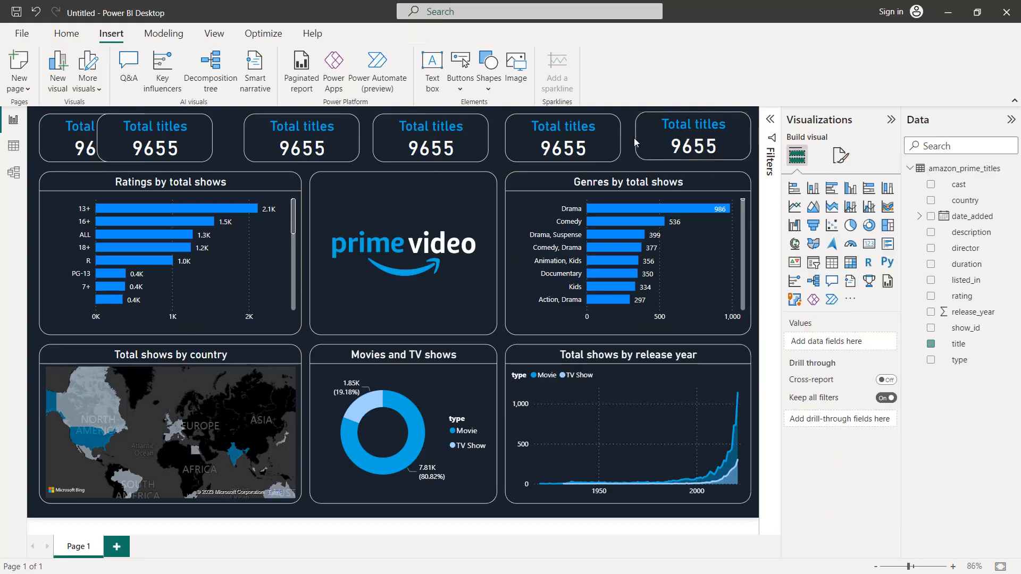
click(640, 133)
drag(636, 136, 652, 136)
click(507, 136)
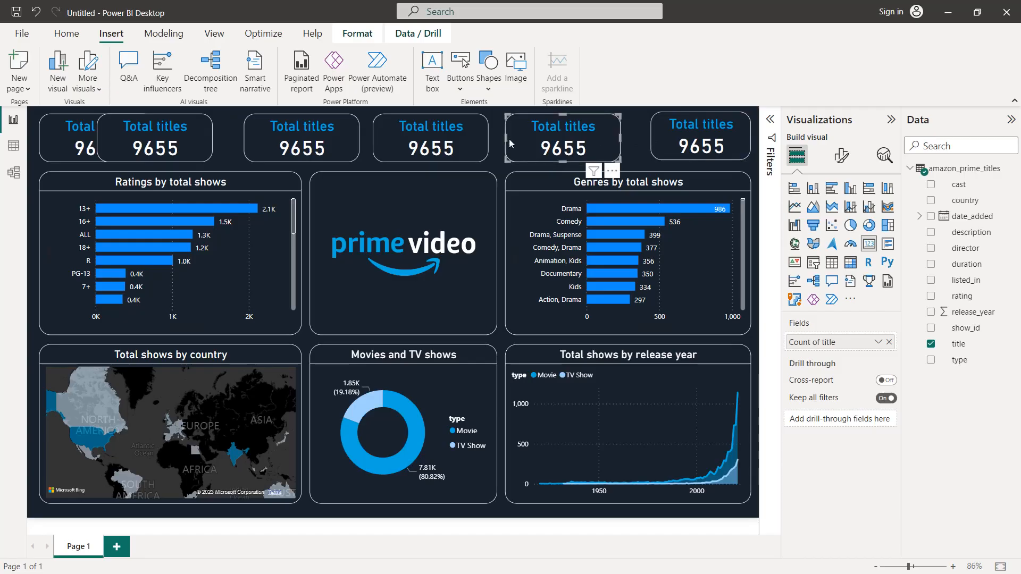
drag(509, 139, 520, 139)
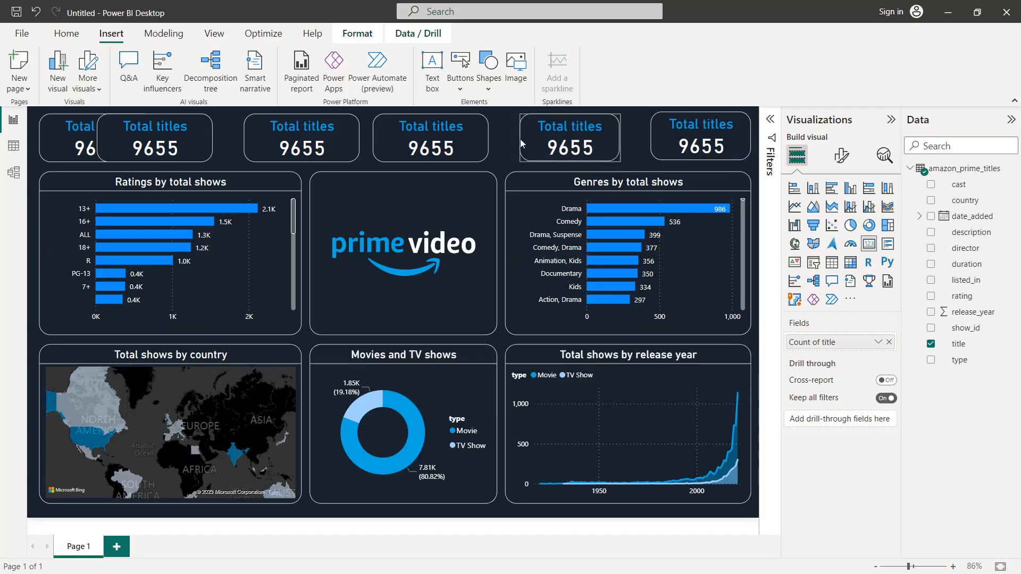
Step: Narrow the fourth, third and first cards of the row by moving their left edges inward
click(465, 136)
drag(378, 136, 393, 136)
click(306, 138)
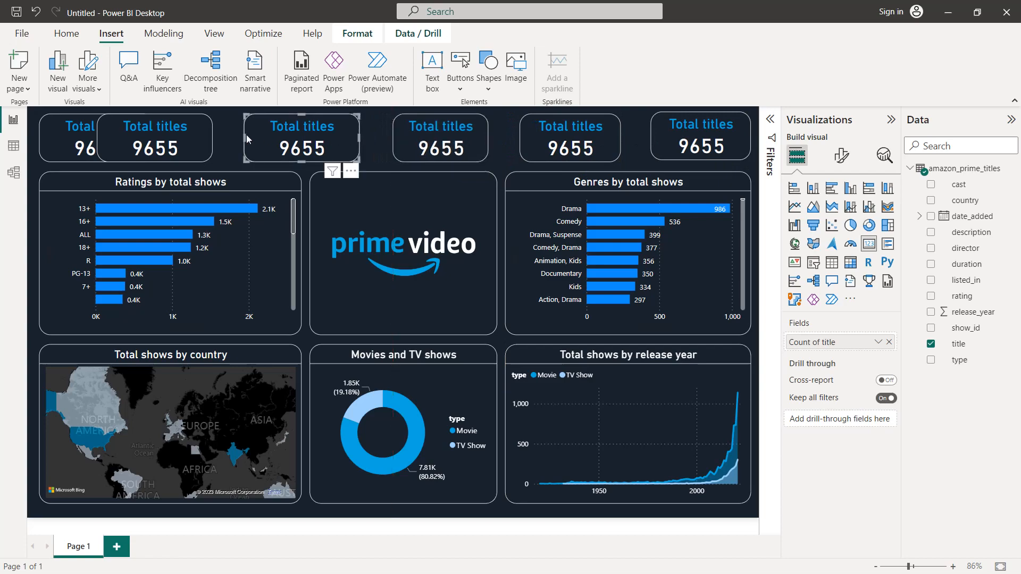
drag(245, 136, 267, 136)
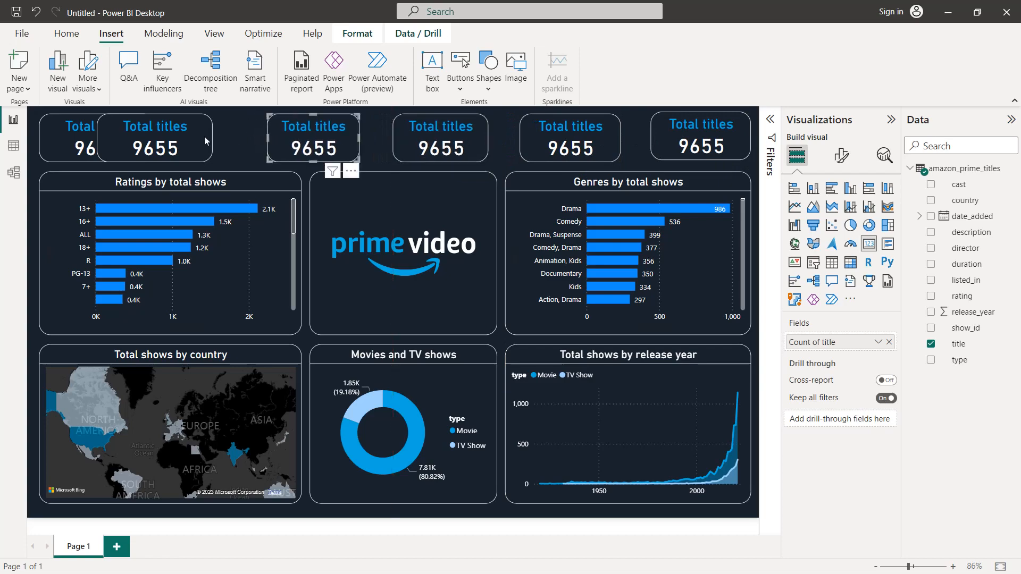
click(176, 138)
drag(94, 143, 111, 145)
Step: Nudge the fifth card of the row to the right, closer to the last card
click(553, 145)
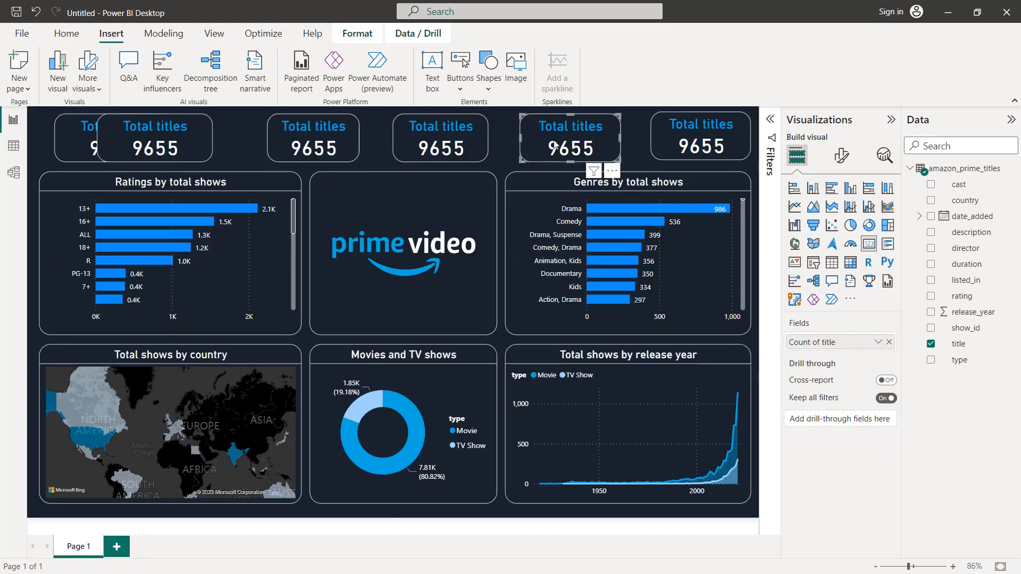
key(Right)
key(Right)
key(Right)
key(Right)
key(Right)
key(Right)
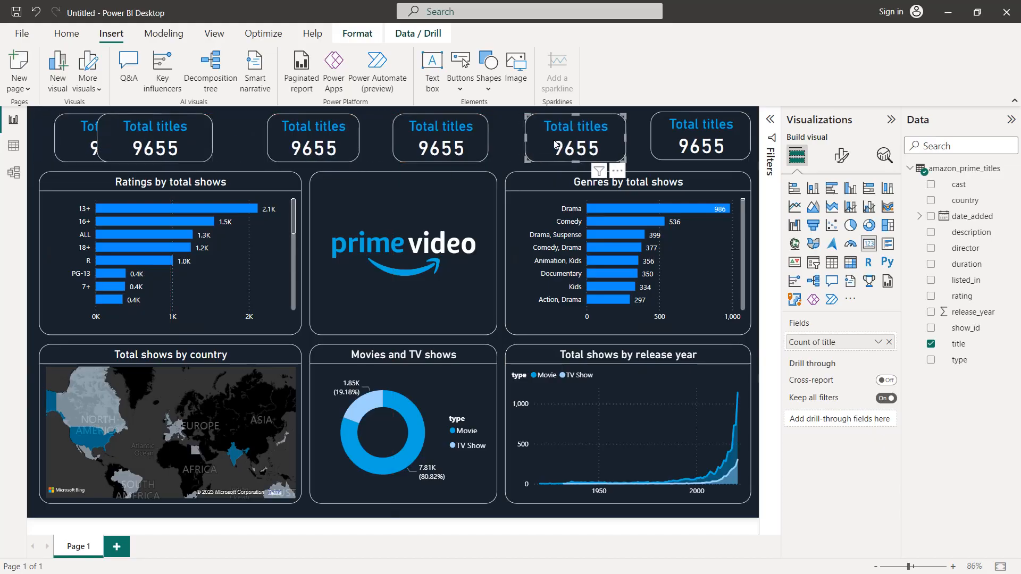
key(Right)
key(Right)
key(Right)
Step: Move the fourth card of the row to the right, closer to the fifth card
click(455, 141)
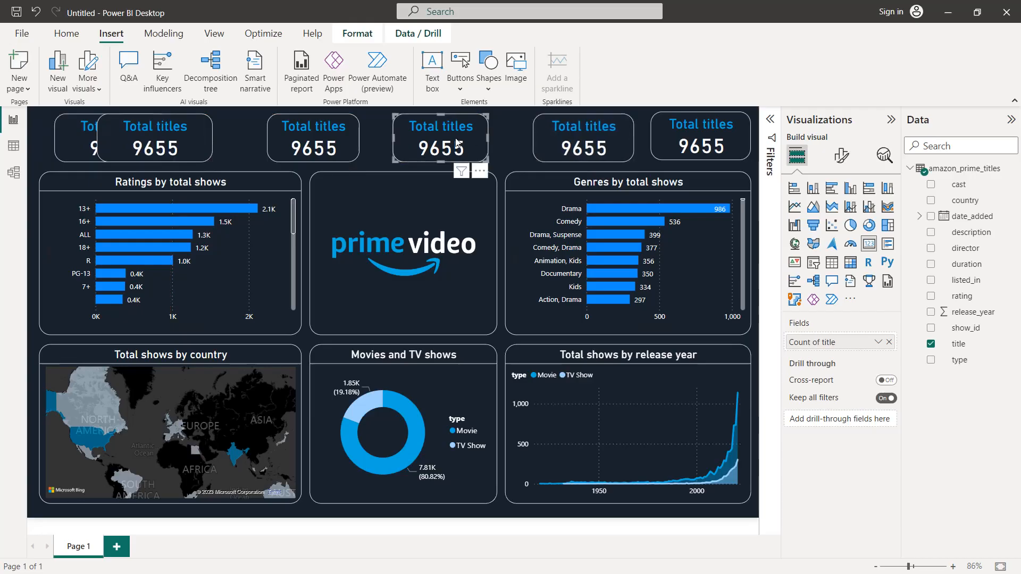
key(Right)
key(Right)
key(Right)
key(Right)
key(Right)
key(Right)
key(Right)
key(Right)
key(Right)
key(Right)
key(Right)
key(Right)
key(Right)
key(Right)
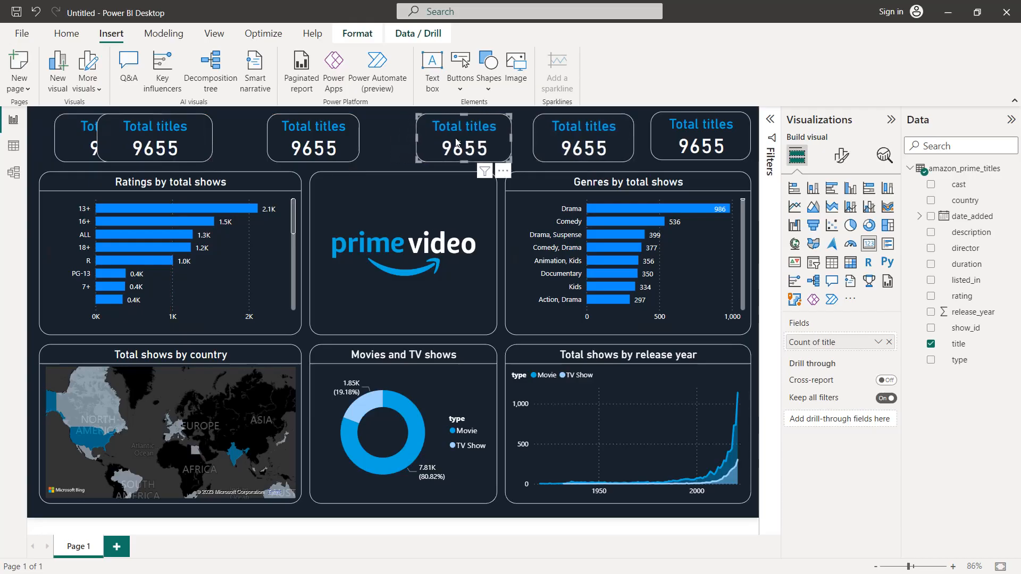
key(Right)
key(Right)
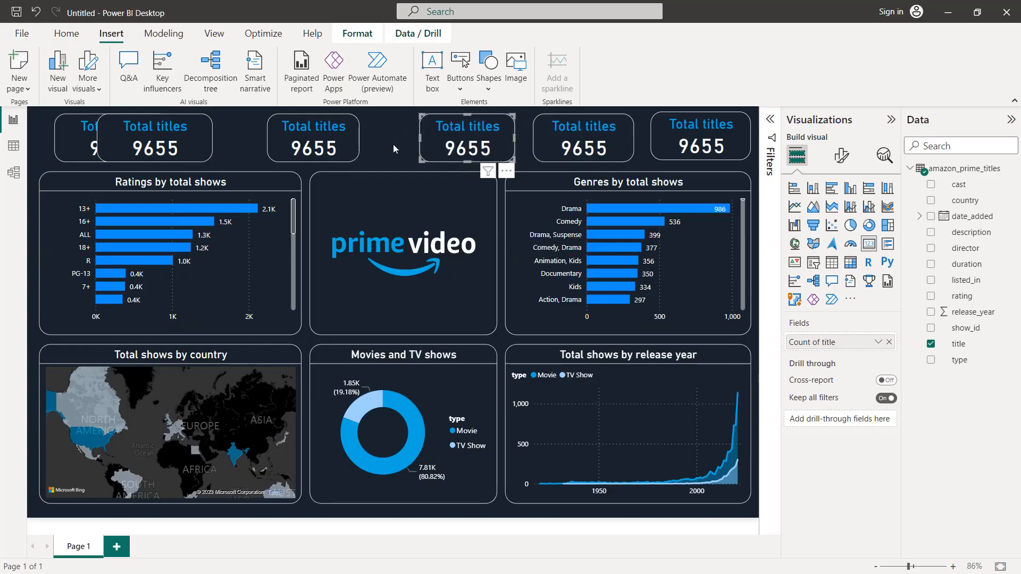
Step: Move the third card of the row to the right, closer to the fourth card
click(394, 145)
click(323, 143)
key(Right)
key(Right)
key(Right)
key(Right)
key(Right)
key(Right)
key(Right)
key(Right)
Step: Move the second card to the right until it clears the first card and sits just beside it
key(Right)
key(Right)
key(Right)
key(Right)
key(Right)
key(Right)
key(Right)
key(Right)
key(Right)
key(Right)
key(Right)
key(Right)
key(Right)
key(Right)
click(281, 143)
click(183, 140)
key(Right)
key(Right)
key(Right)
key(Right)
key(Right)
key(Right)
key(Right)
key(Right)
key(Right)
key(Right)
key(Right)
key(Right)
key(Right)
key(Right)
key(Right)
key(Right)
key(Right)
key(Right)
key(Right)
key(Right)
key(Right)
key(Right)
key(Right)
key(Right)
key(Right)
key(Right)
key(Right)
key(Right)
key(Right)
key(Right)
key(Right)
key(Right)
key(Right)
key(Right)
key(Right)
key(Right)
key(Right)
key(Right)
key(Right)
key(Right)
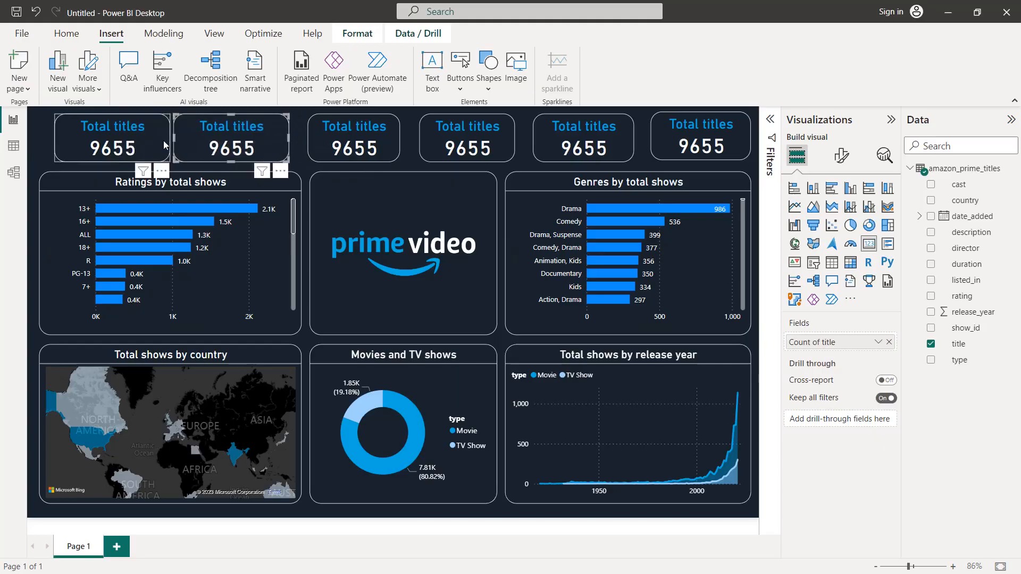
Step: Move the first card to the left, near the left edge of the ratings chart
click(141, 141)
key(Left)
key(Left)
key(Left)
key(Left)
key(Left)
key(Left)
key(Left)
key(Left)
Step: Narrow the second and first cards of the row by moving their right edges inward
click(279, 142)
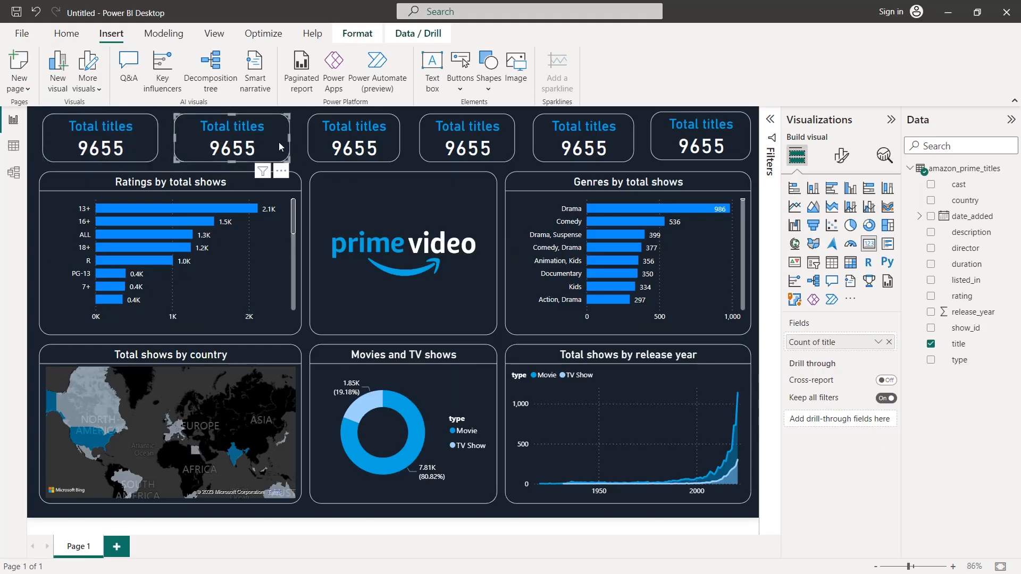
drag(286, 139, 271, 145)
click(138, 141)
drag(156, 139, 147, 141)
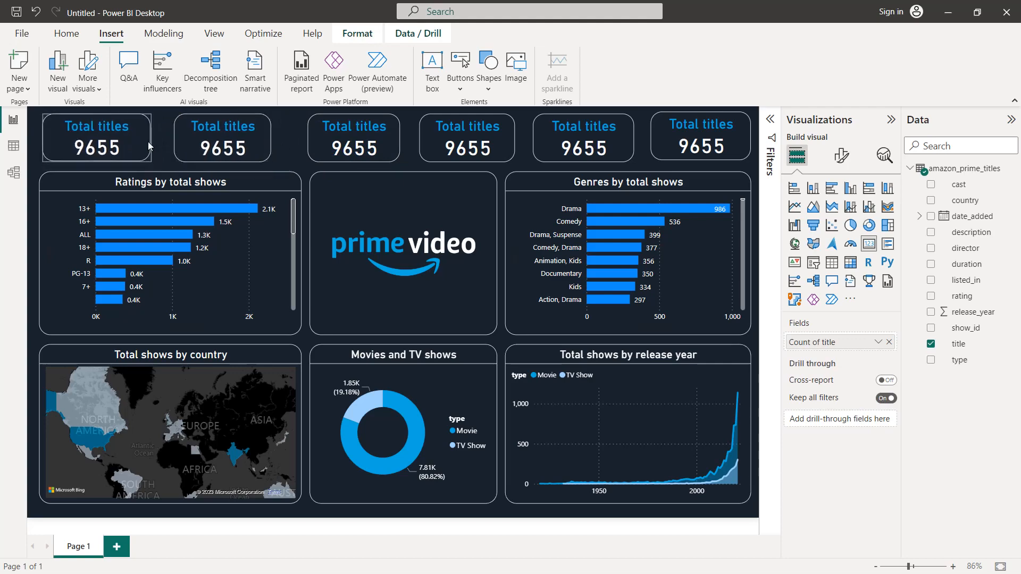
Step: Shift the second through fifth cards slightly to the left to even out the gaps in the row
click(180, 141)
key(Left)
key(Left)
drag(321, 138, 307, 135)
drag(429, 138, 428, 139)
drag(582, 139, 577, 139)
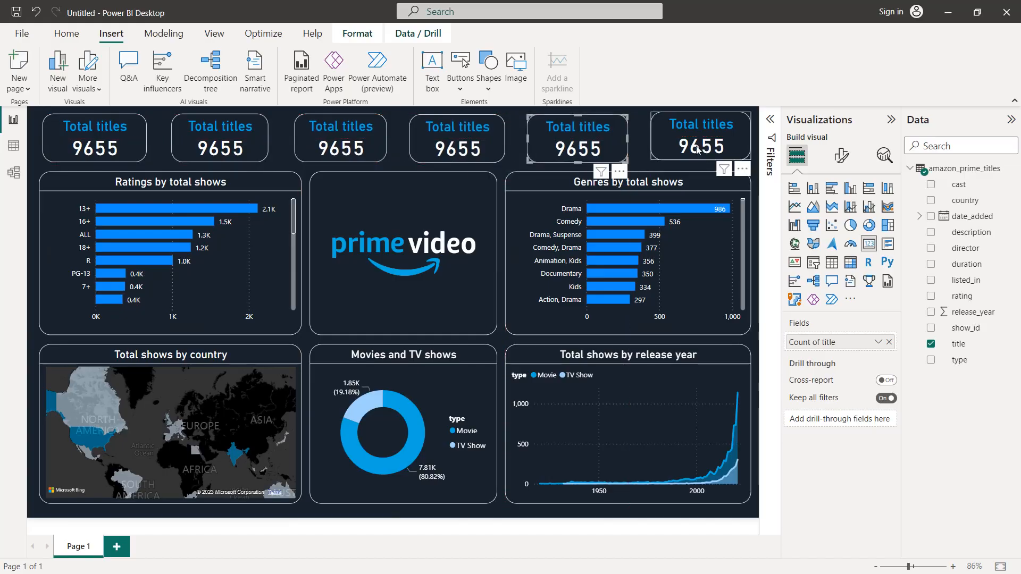
Step: Lower the last card of the row slightly to align it with the other cards
click(684, 146)
drag(683, 150, 682, 150)
click(397, 194)
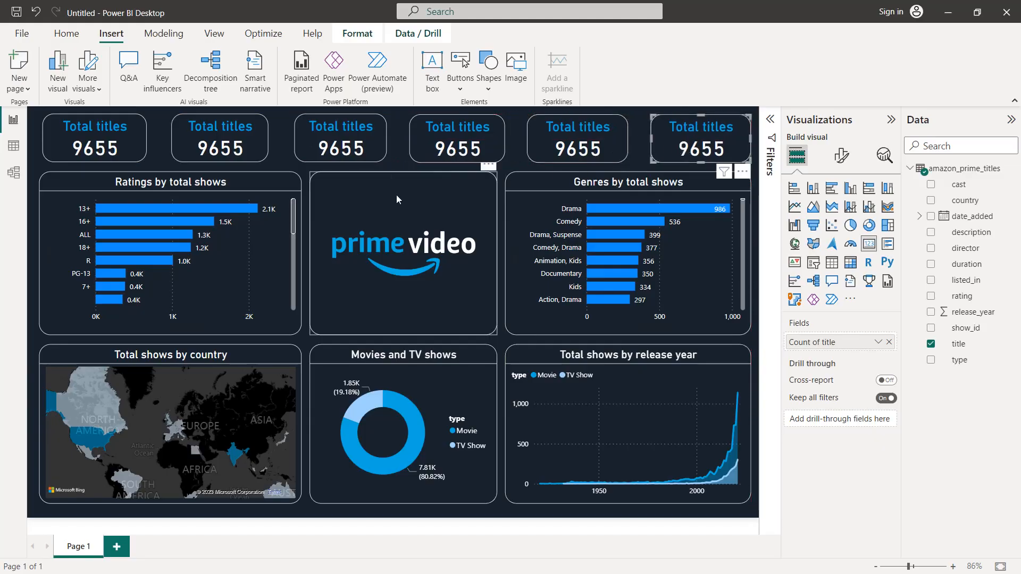
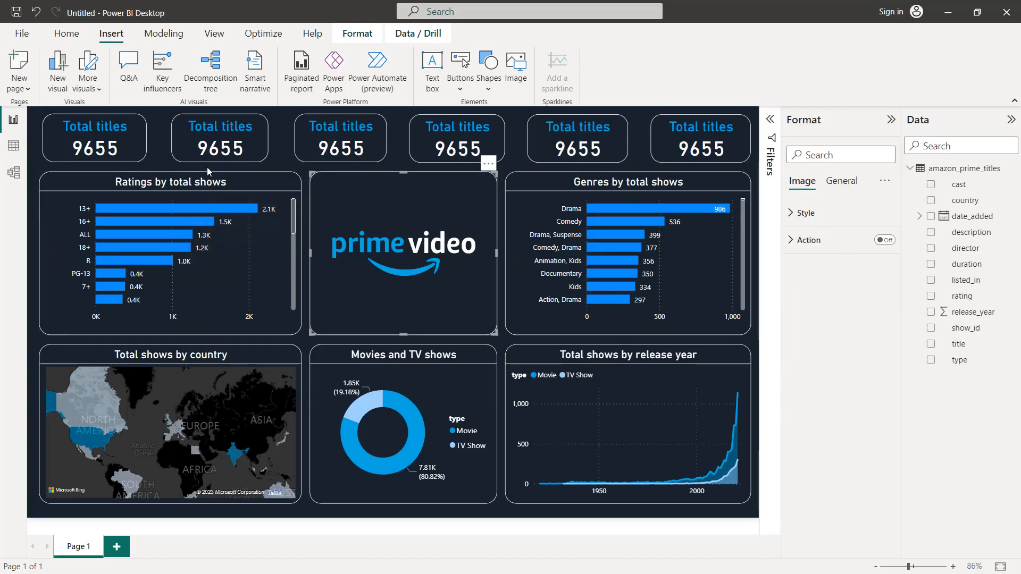
Step: Set the bar color of the Ratings by total shows chart to the recent color #00A8E1
click(232, 258)
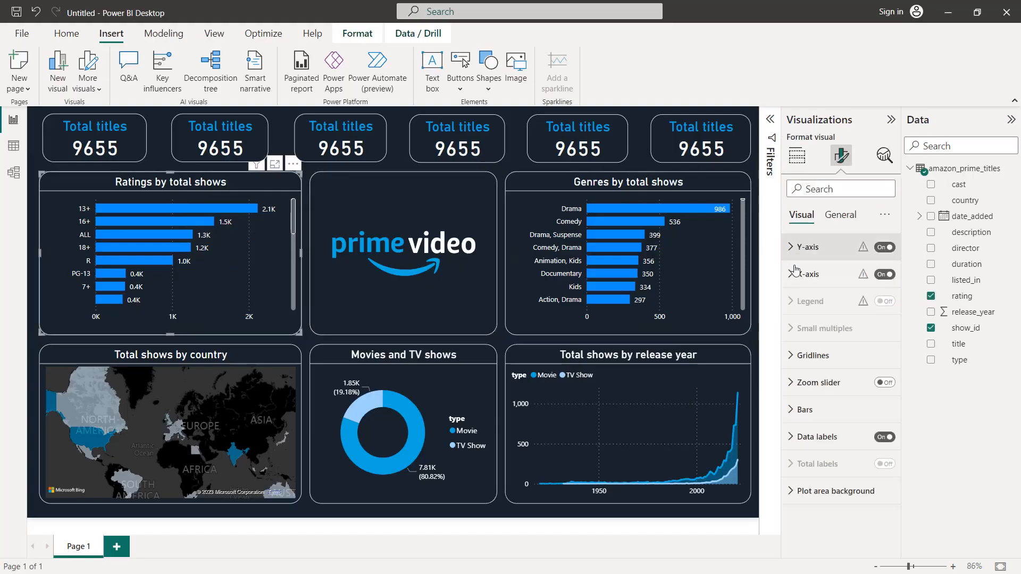
click(827, 413)
scroll(826, 414, down, 1)
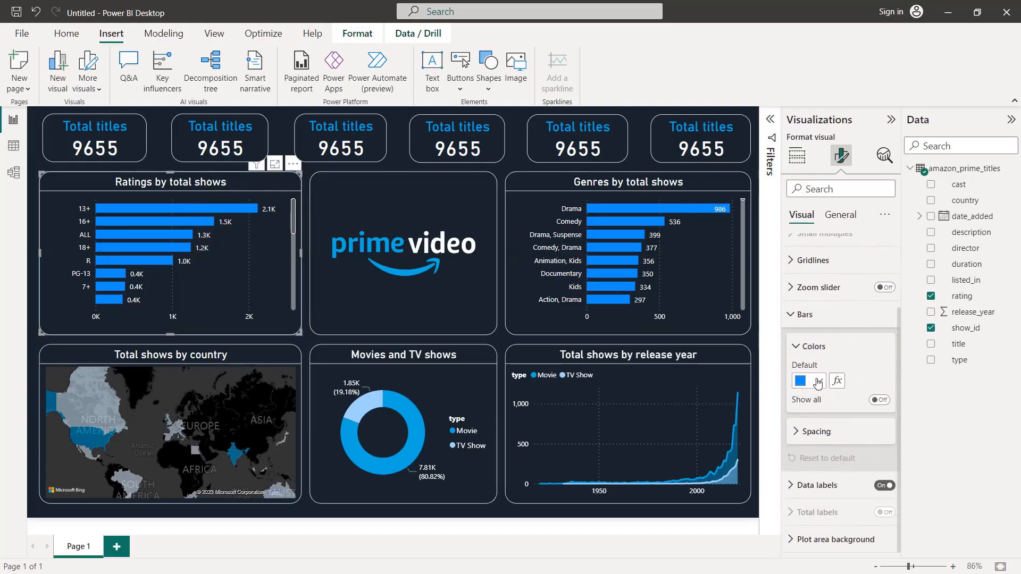
click(818, 379)
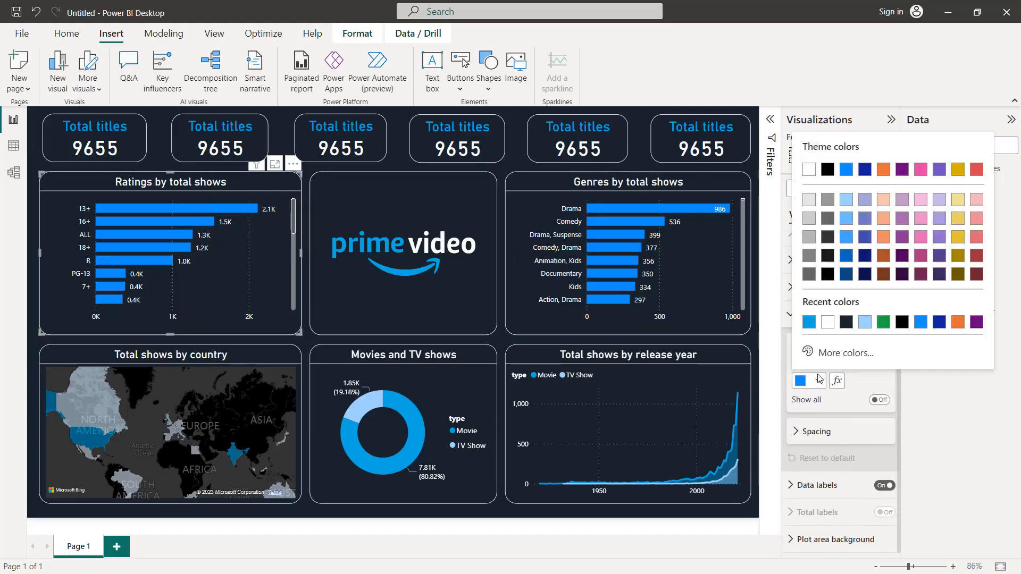
click(809, 321)
Step: Apply the recent color #00A8E1 to the bars of the Genres by total shows chart
click(691, 293)
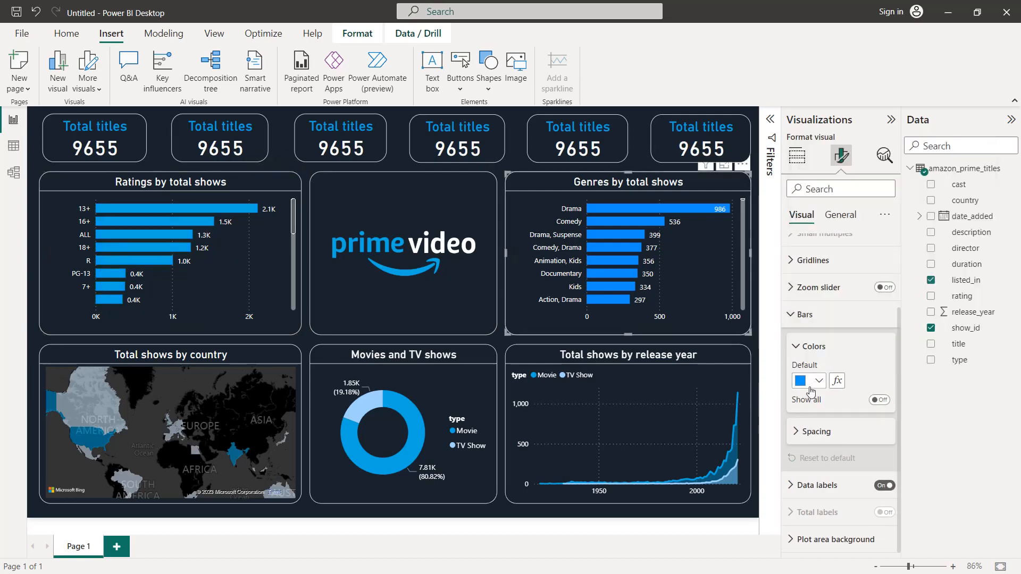
click(808, 388)
click(808, 322)
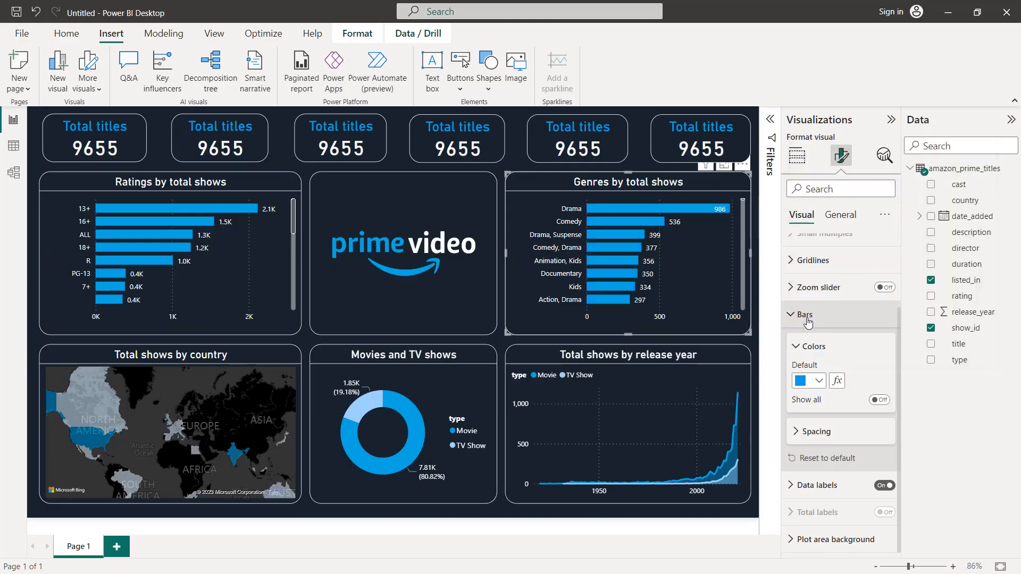
Step: Change the title of the second card in the row to "Total ratings"
click(262, 137)
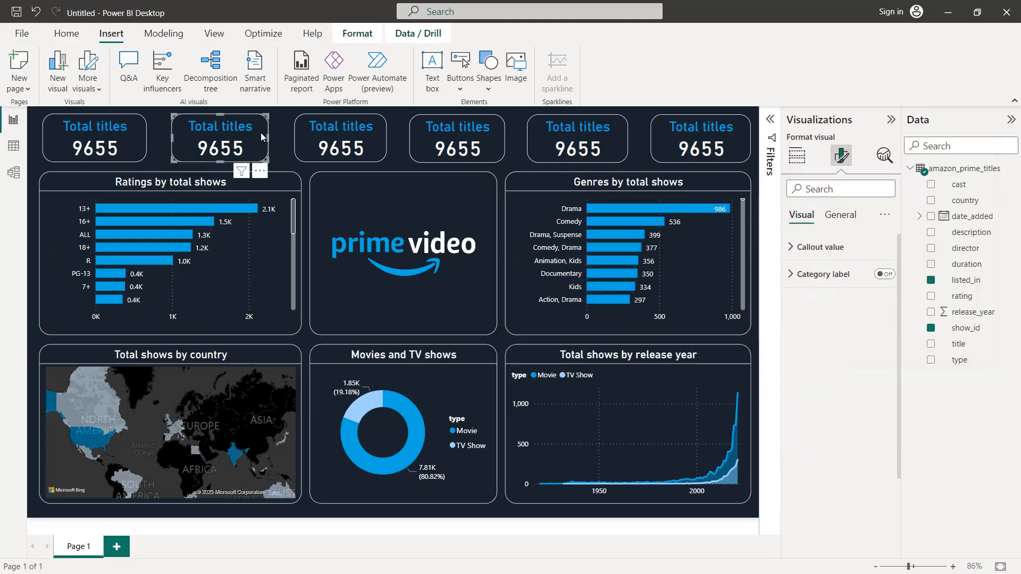
click(844, 215)
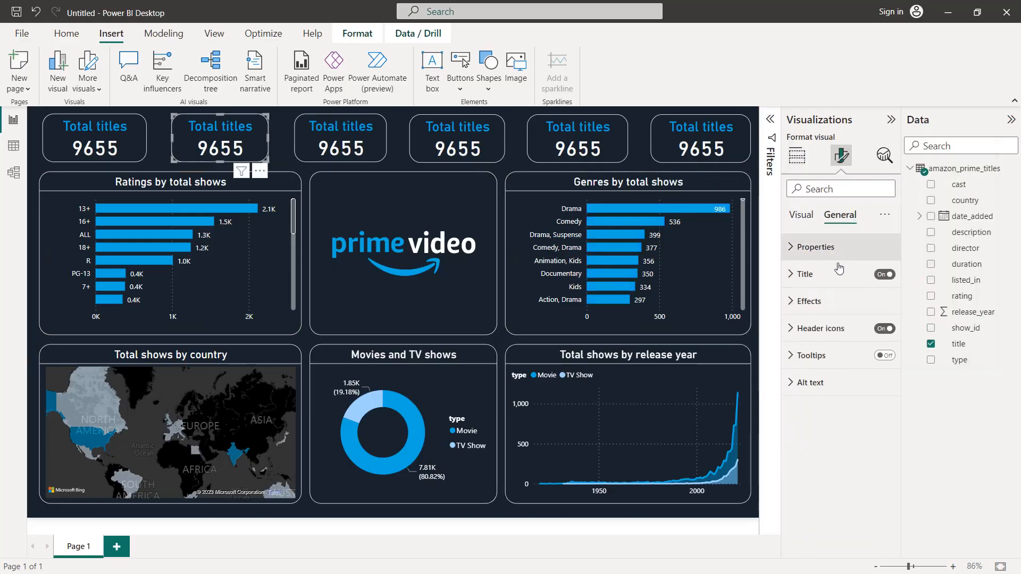
click(838, 272)
double_click(830, 340)
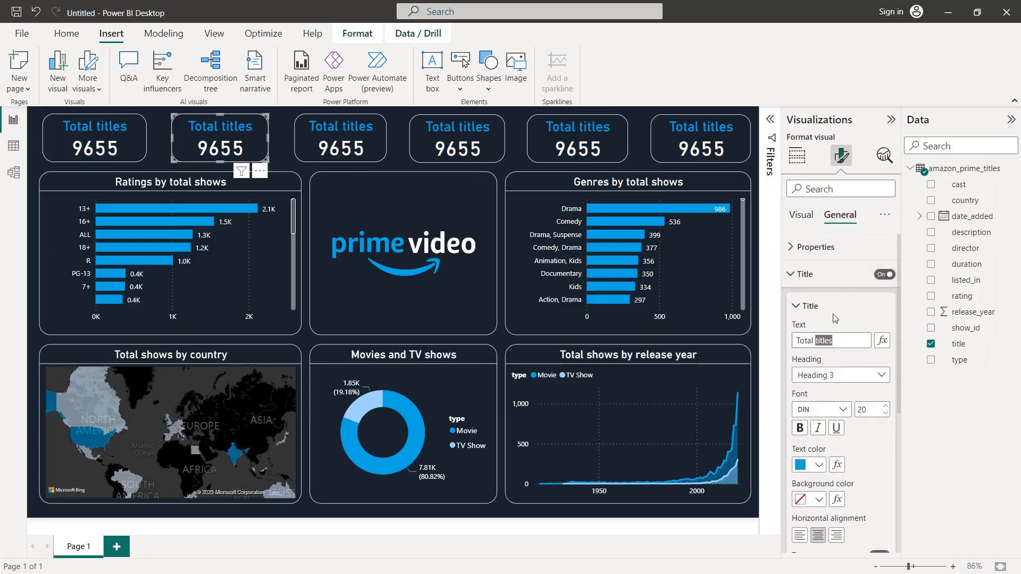
text(ratings)
Step: Replace the title field in the Total ratings card with the rating field, summarized as Count (Distinct)
click(802, 214)
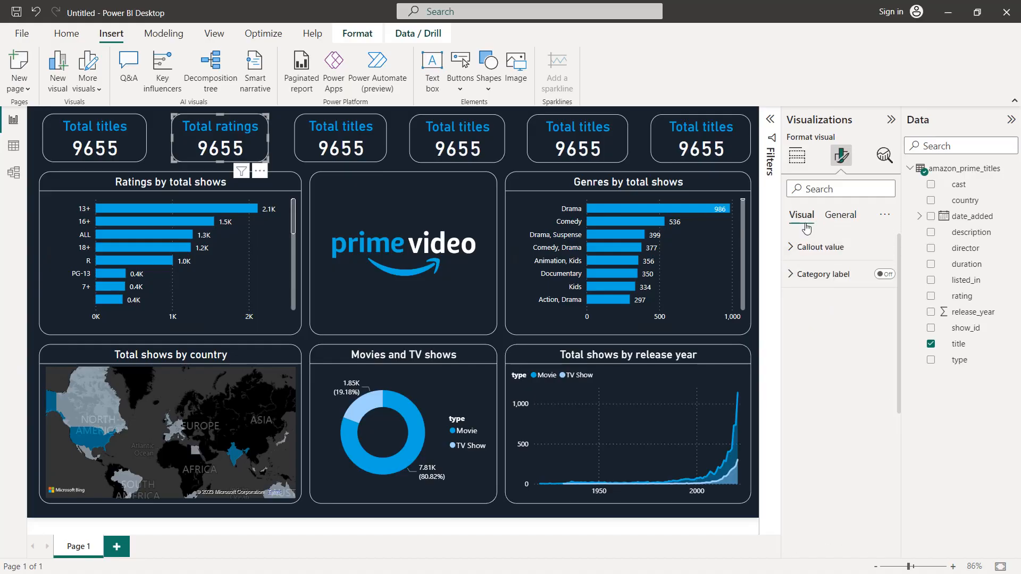
click(796, 155)
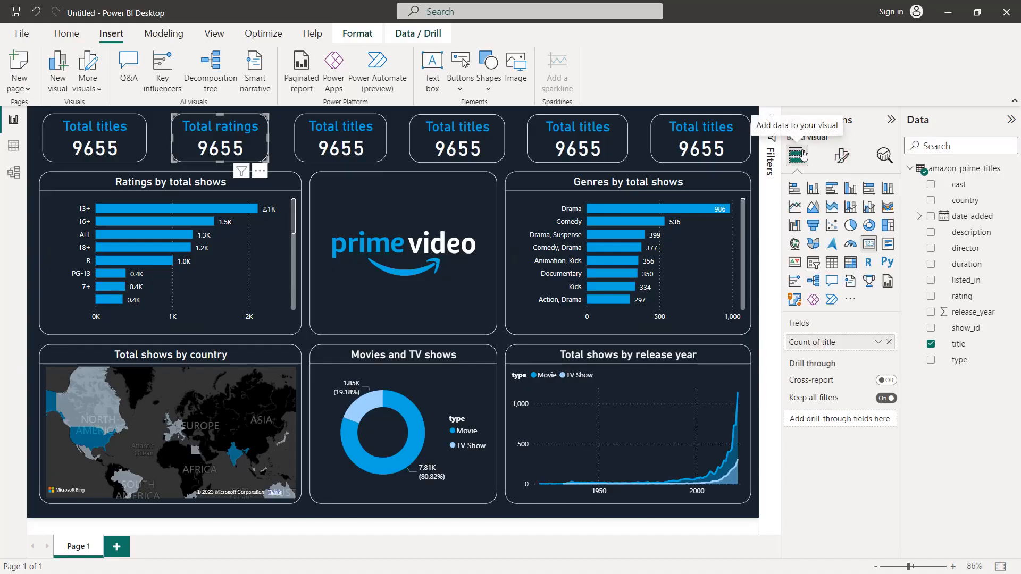
click(890, 343)
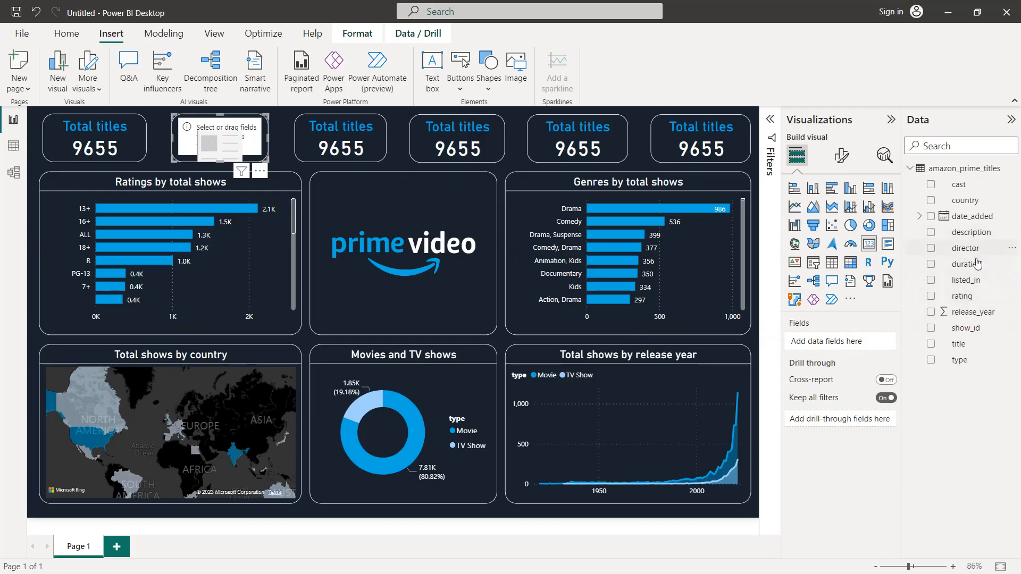
drag(968, 297, 864, 346)
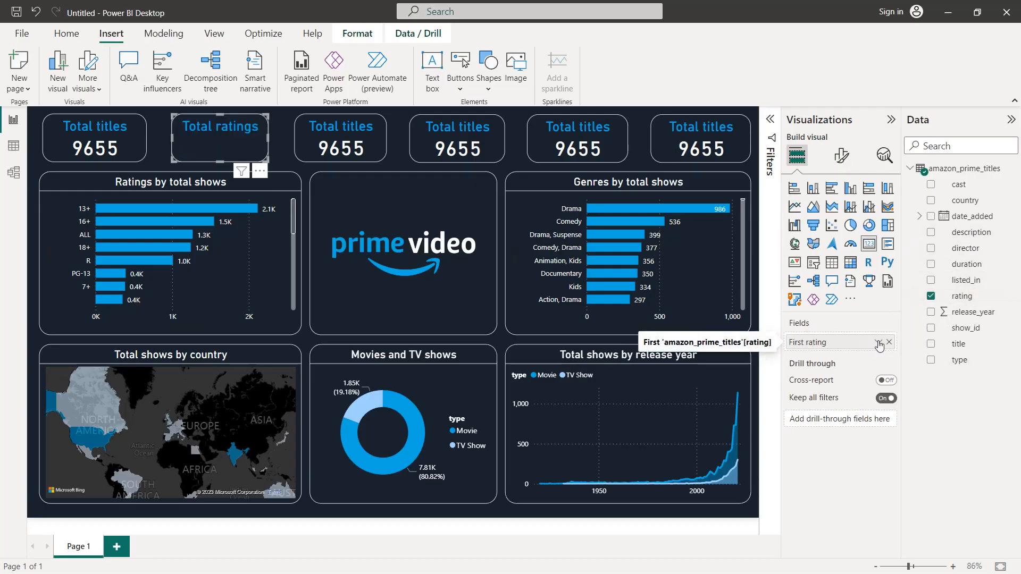
click(878, 341)
click(906, 418)
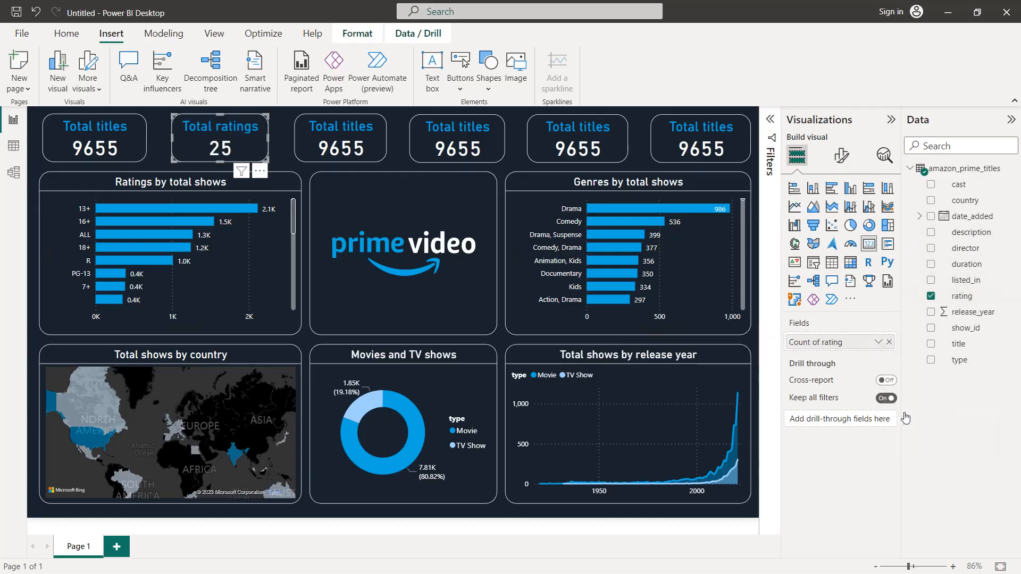
Step: Replace the third card's title field with listed_in, summarized as Count (Distinct)
click(376, 132)
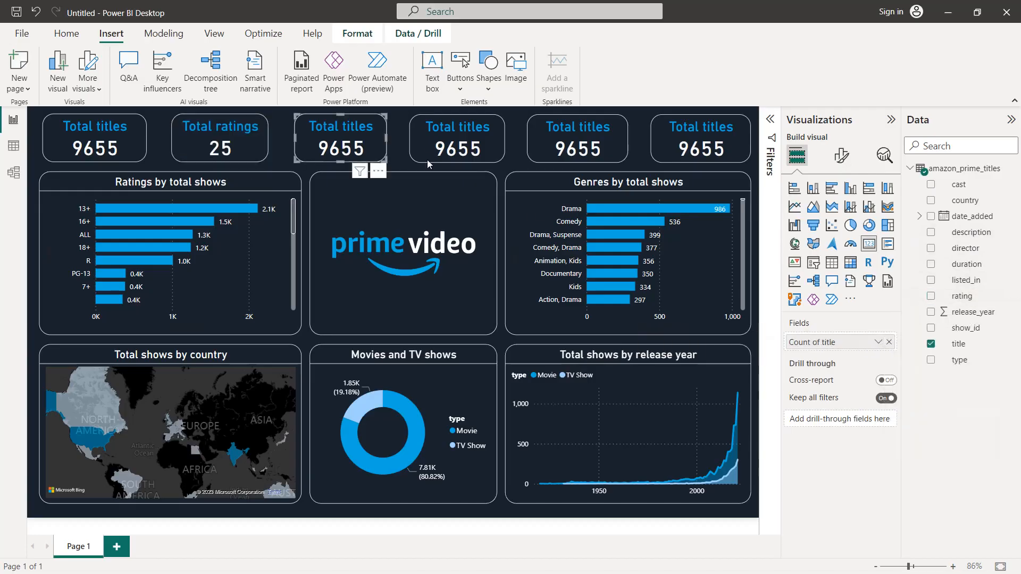
click(889, 342)
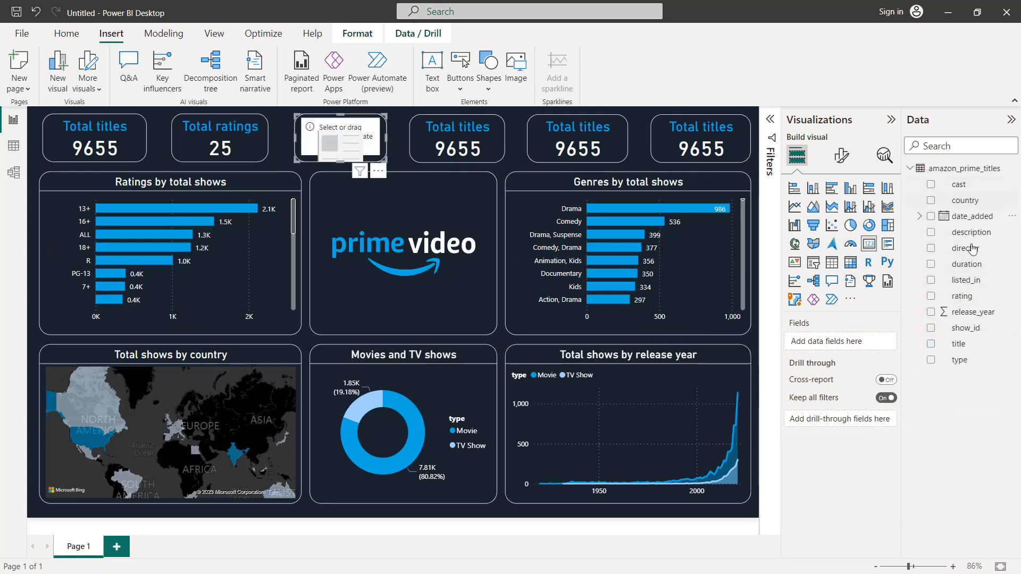
drag(965, 281, 843, 344)
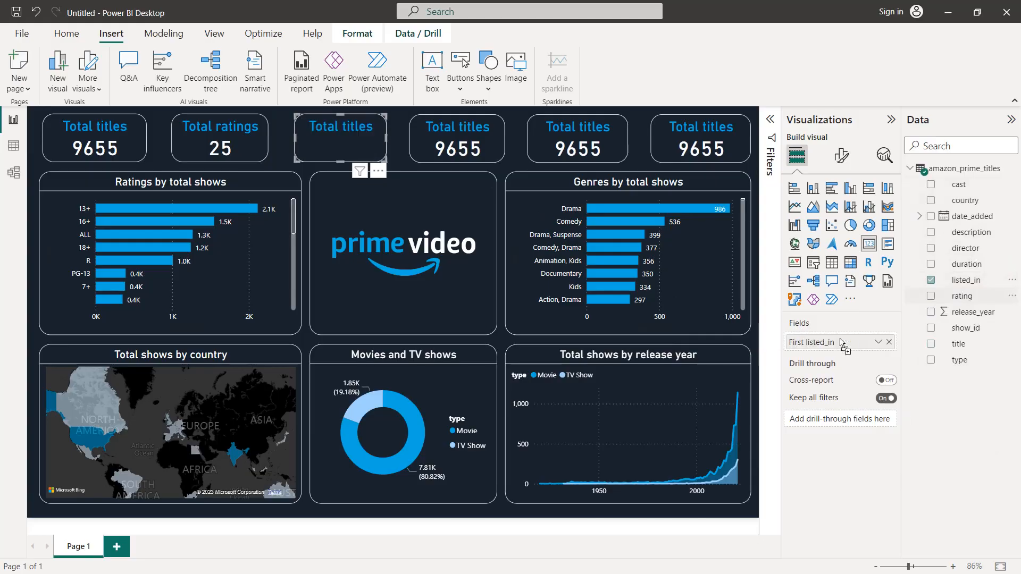
click(878, 342)
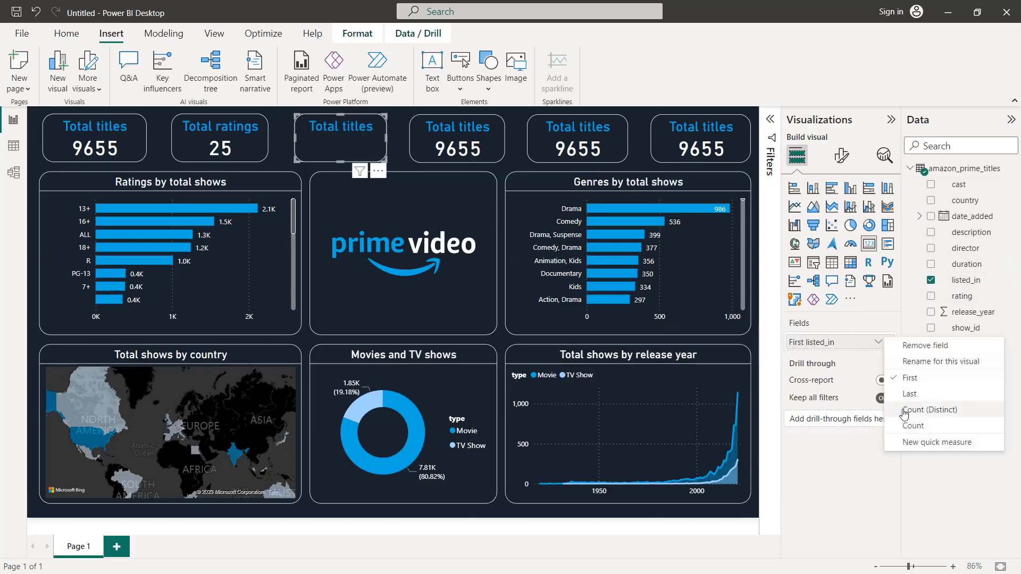
click(913, 425)
Step: Change the third card's title text to "Total genres"
click(841, 156)
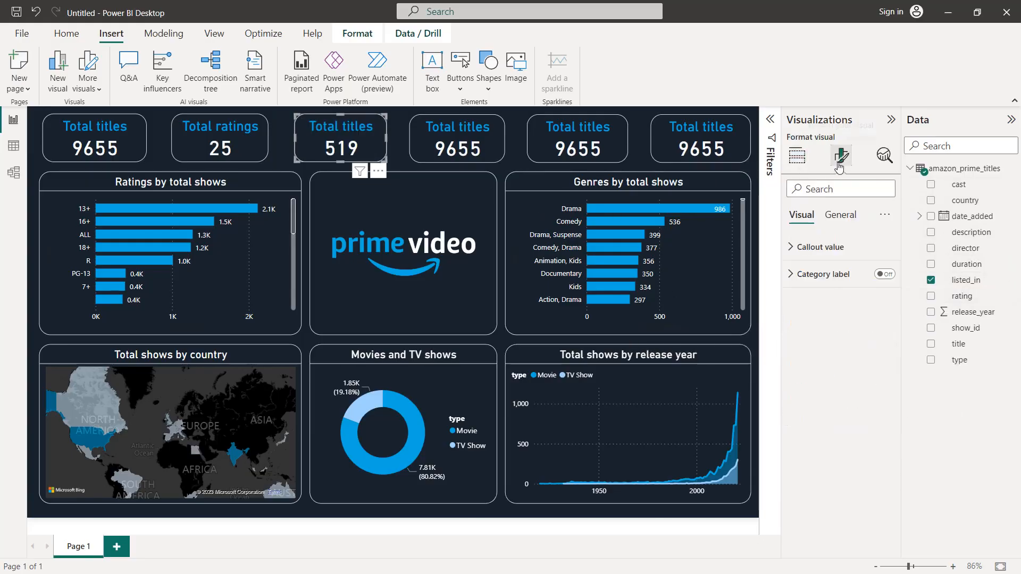
click(840, 215)
click(837, 273)
double_click(838, 339)
text(genres)
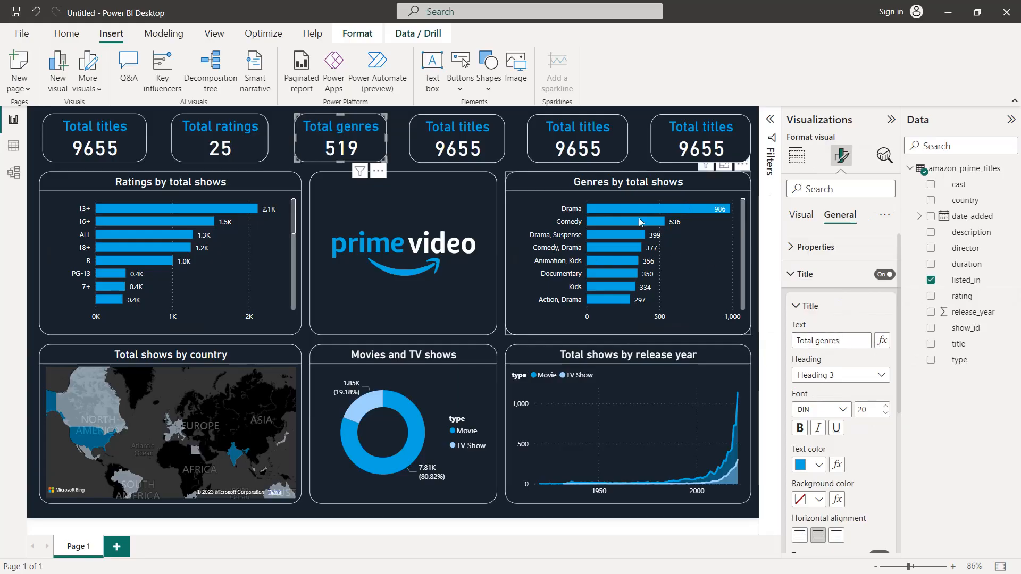
Step: Change the fourth card's title text to "Total directors"
click(437, 130)
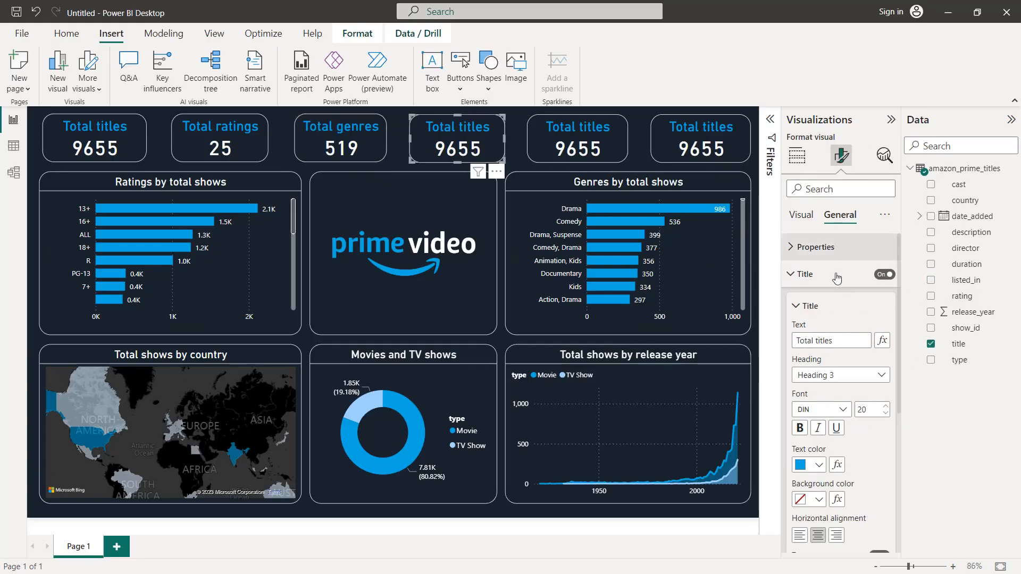
double_click(845, 339)
text(director)
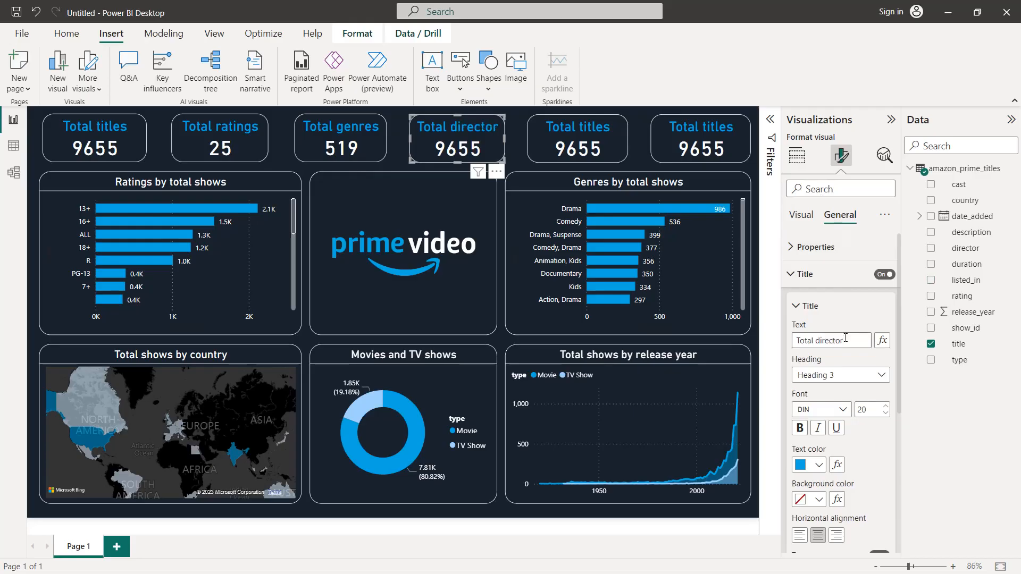
Step: Replace the title field in the Total directors card with the director field, summarized as Count (Distinct)
click(803, 169)
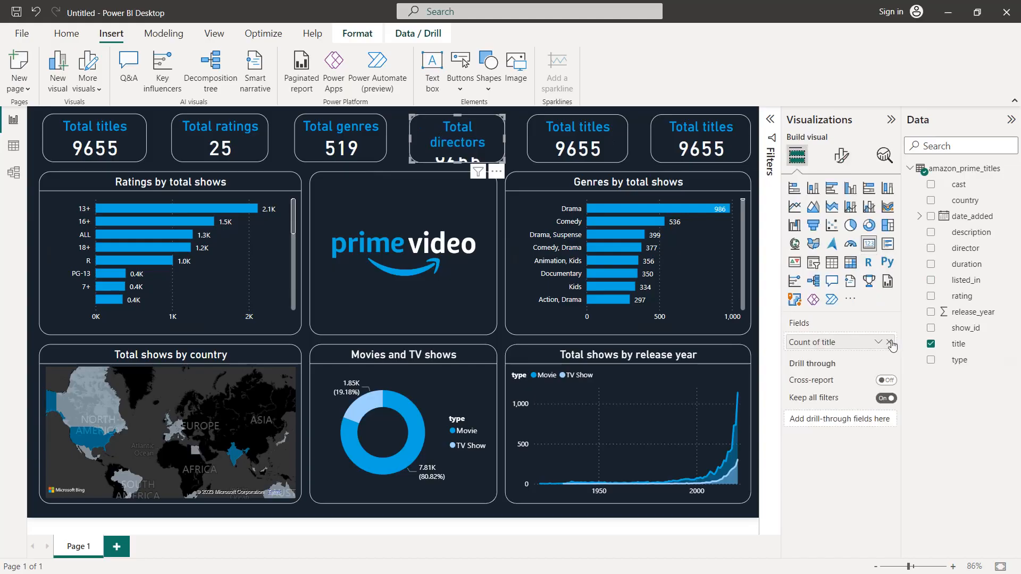
click(897, 344)
drag(965, 248, 867, 348)
click(878, 342)
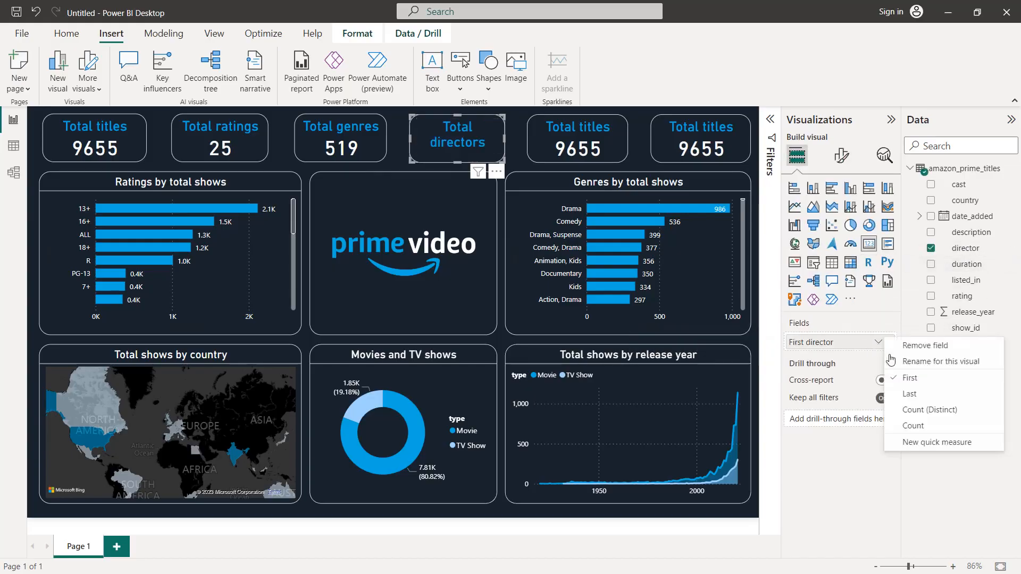
click(918, 414)
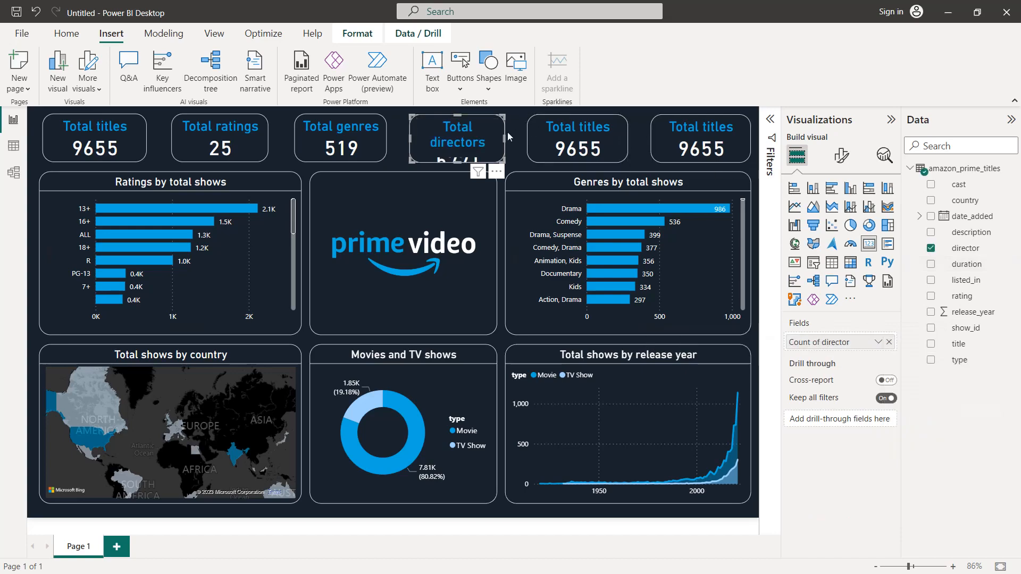
Step: Widen the Total directors card so its title fits one line, shift it slightly left, and extend the Total genres card's left edge slightly outward
drag(509, 142, 513, 141)
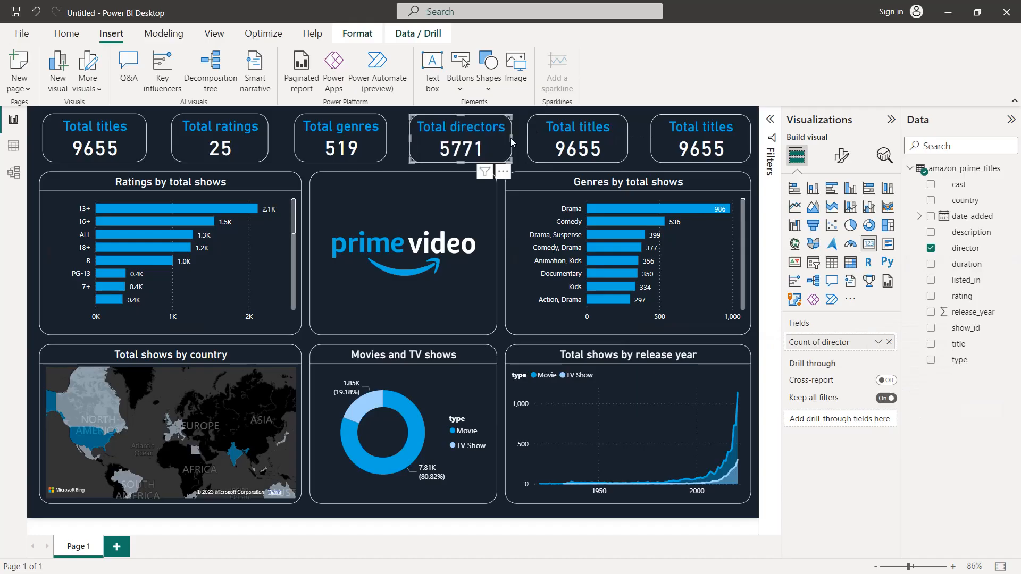
drag(471, 126, 470, 130)
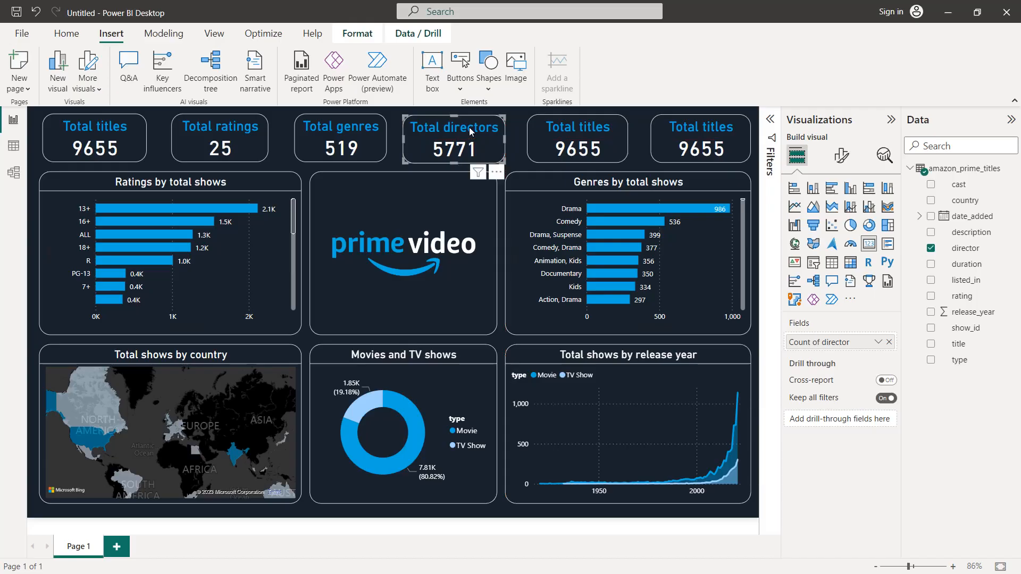
click(380, 136)
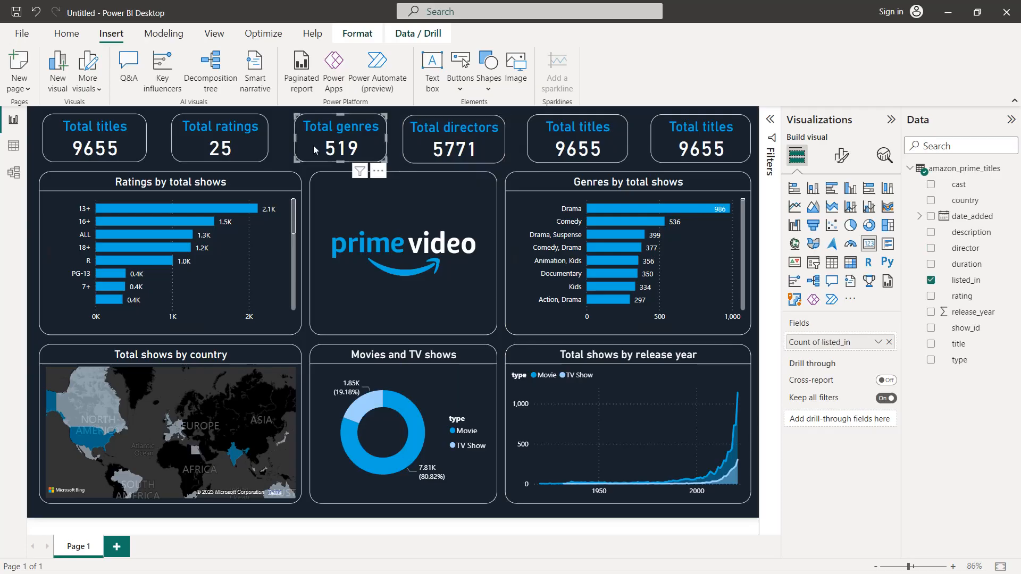
drag(294, 145, 290, 144)
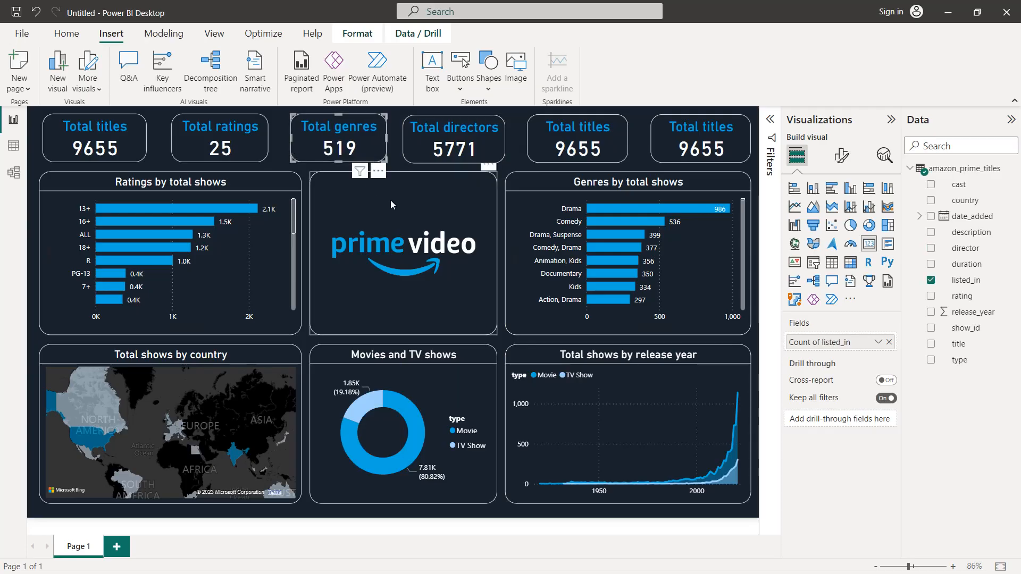
Step: Replace the fifth card's title field with release_year, summarized as Minimum
click(551, 143)
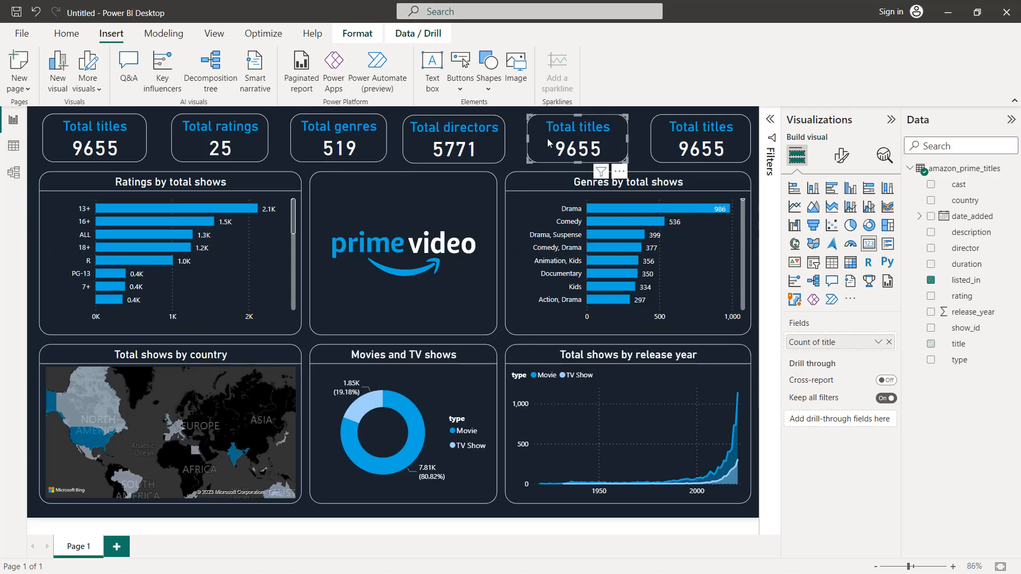
click(886, 343)
drag(957, 312, 838, 341)
click(878, 342)
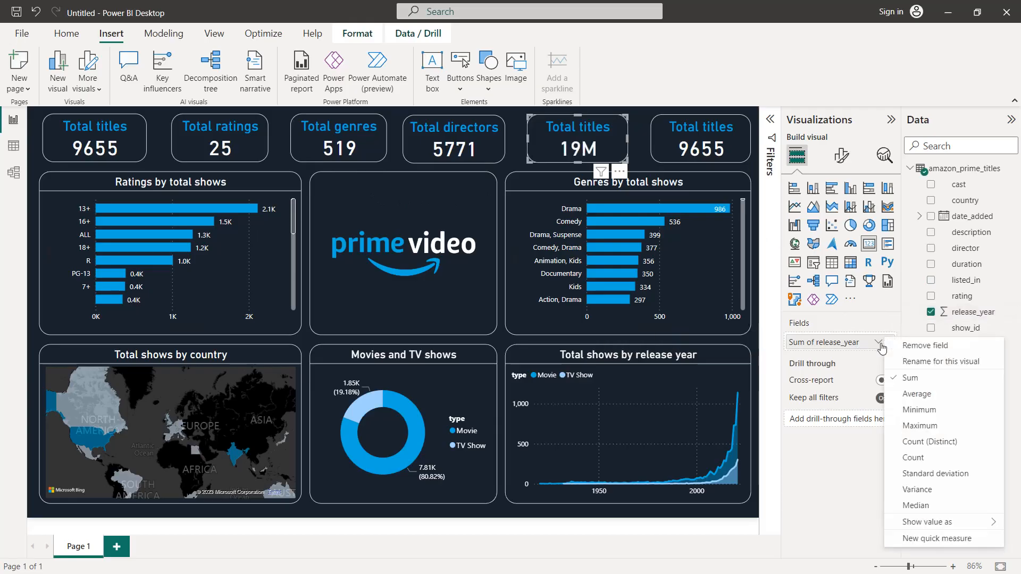
click(915, 409)
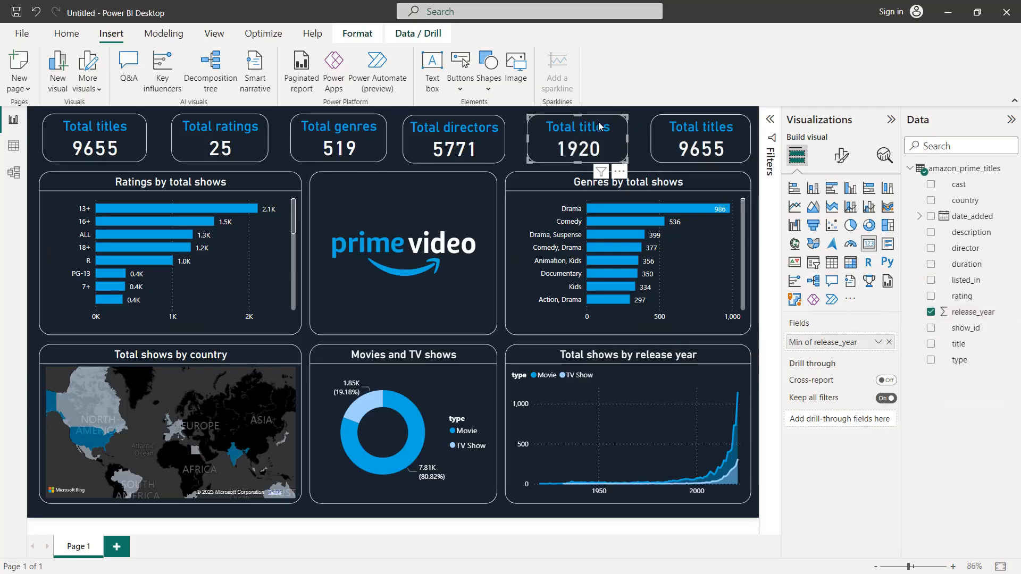
Step: Change the fifth card's title text to "Start date"
click(833, 161)
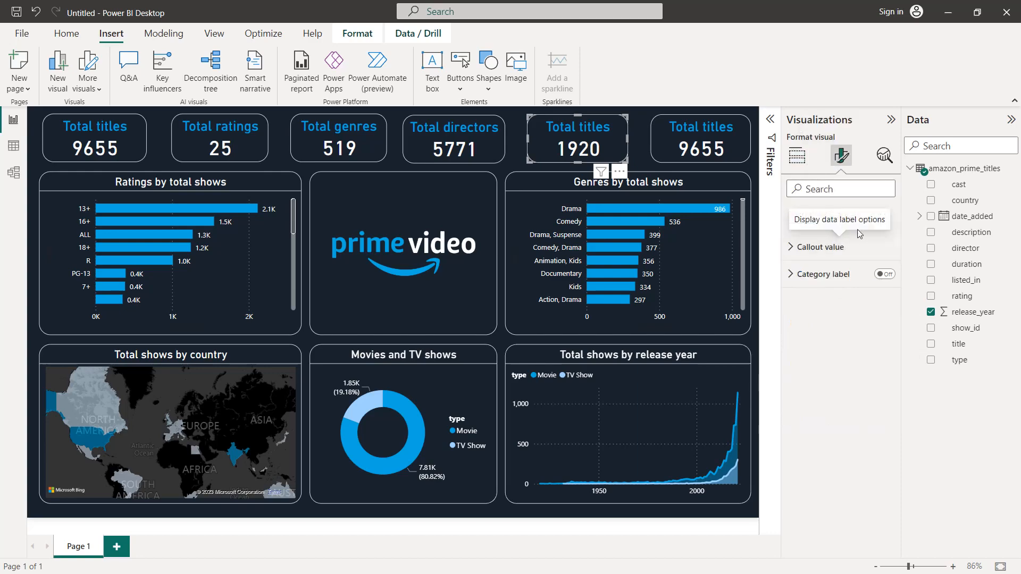
click(840, 216)
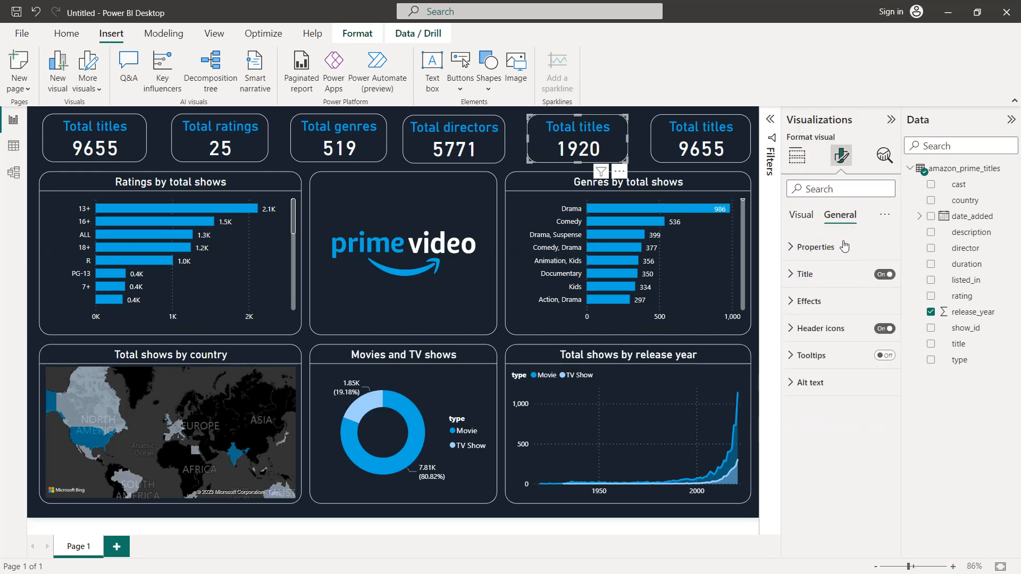
click(835, 282)
triple_click(828, 340)
text(Start da)
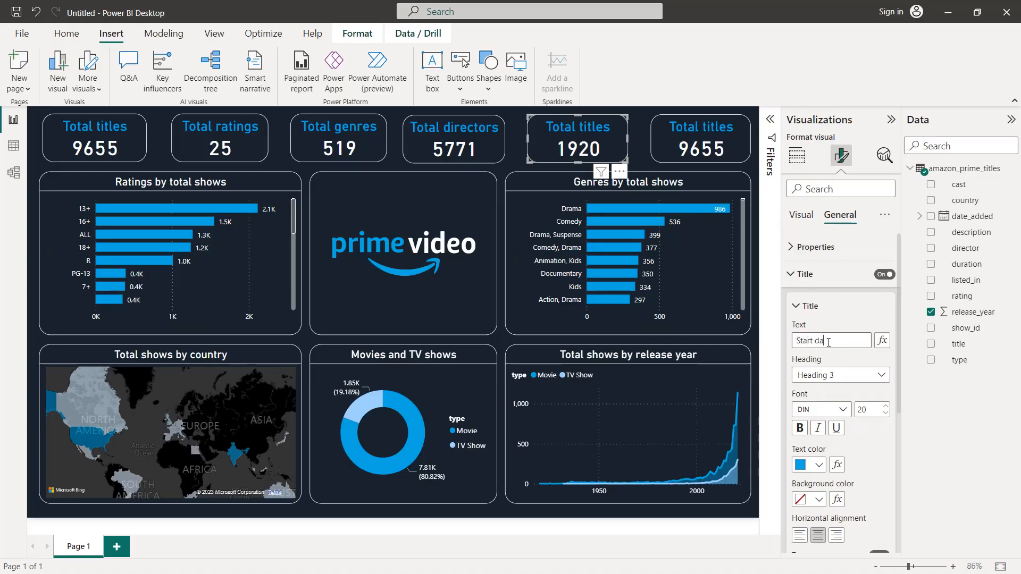
text(te)
Step: Change the sixth card's title text to "End date"
click(736, 150)
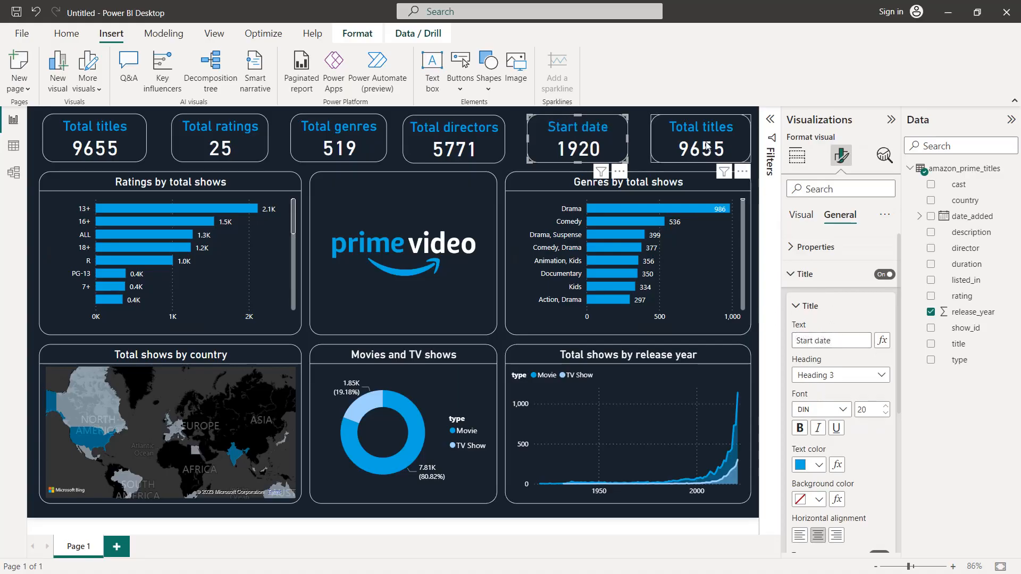
triple_click(839, 337)
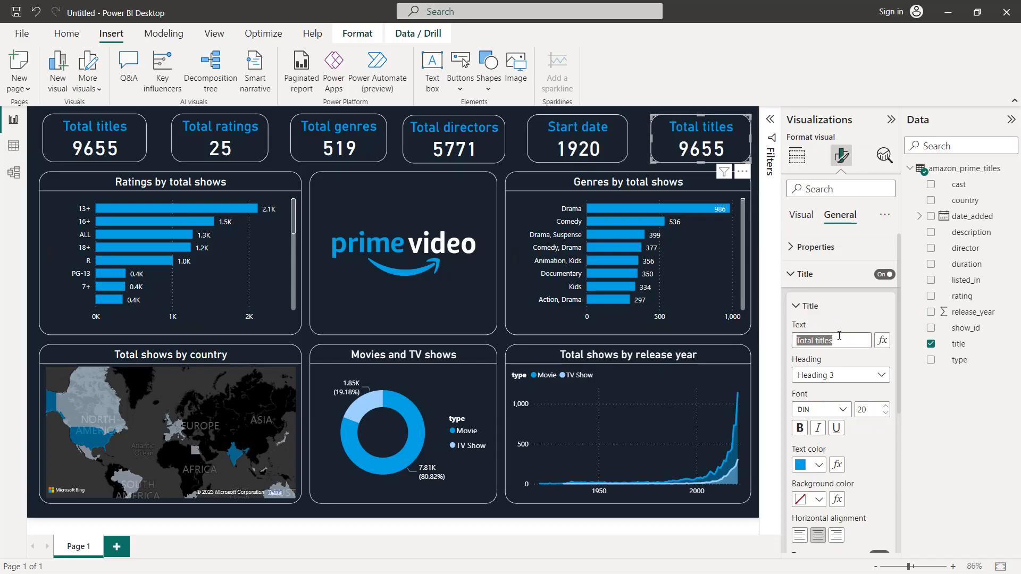
text(End dat)
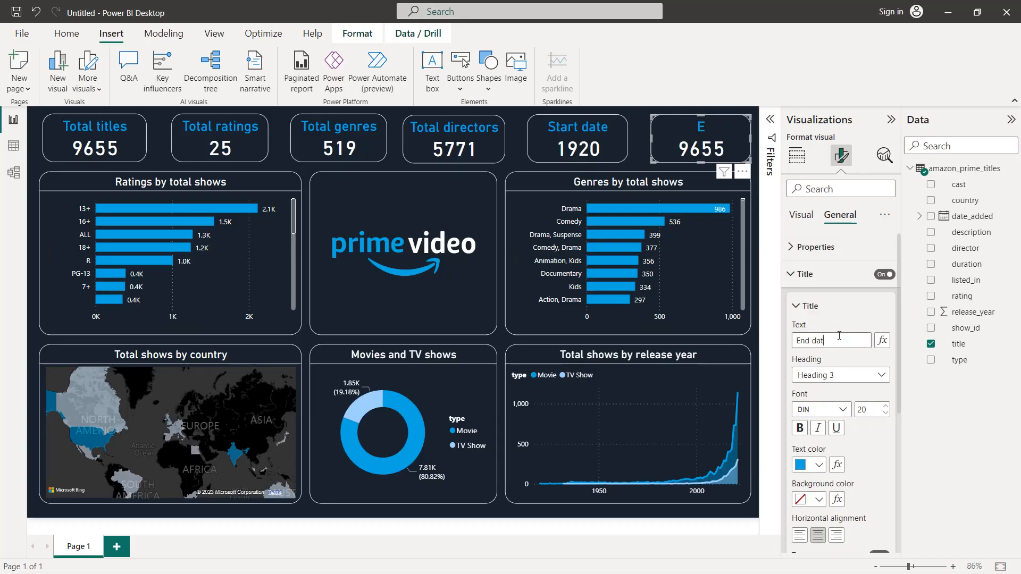
text(e)
Step: Replace the title field in the End date card with release_year, summarized as Maximum
click(809, 214)
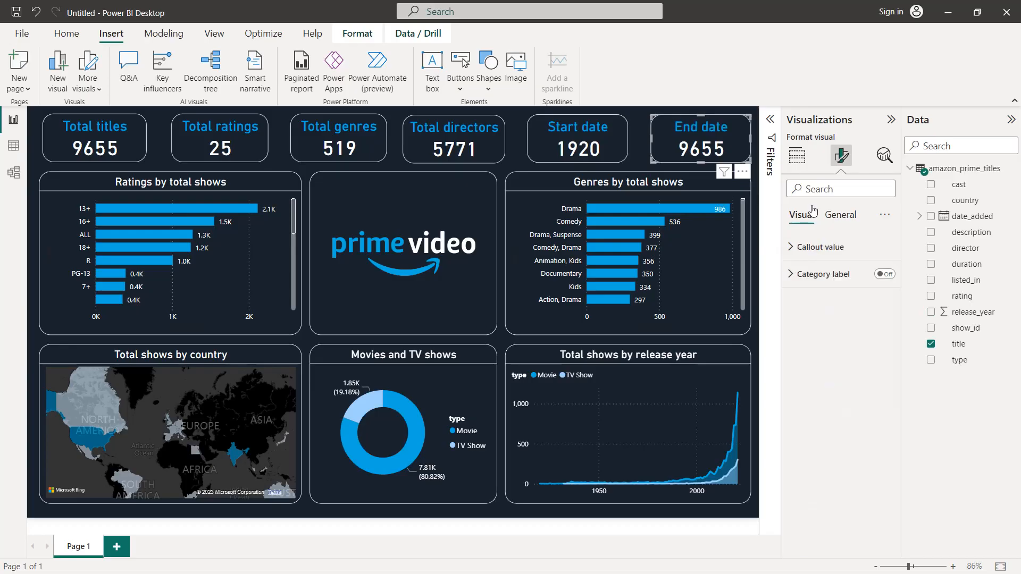
click(797, 156)
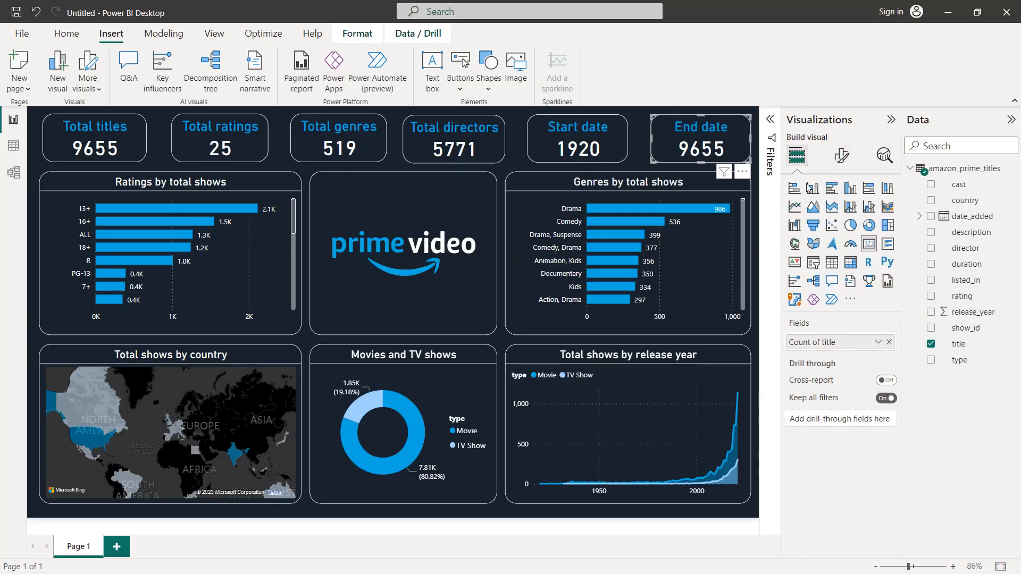
click(891, 351)
drag(949, 312, 872, 342)
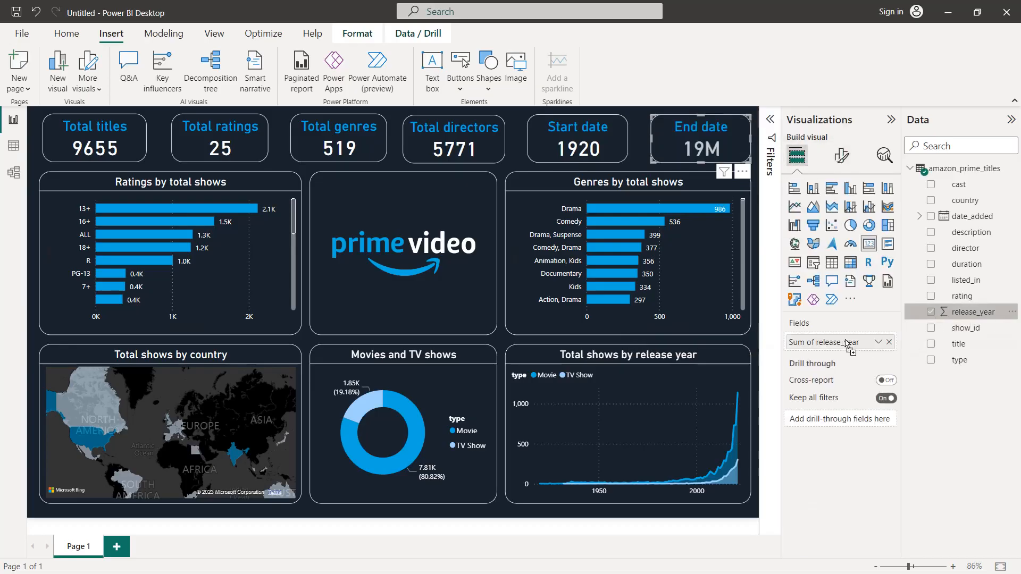
click(878, 342)
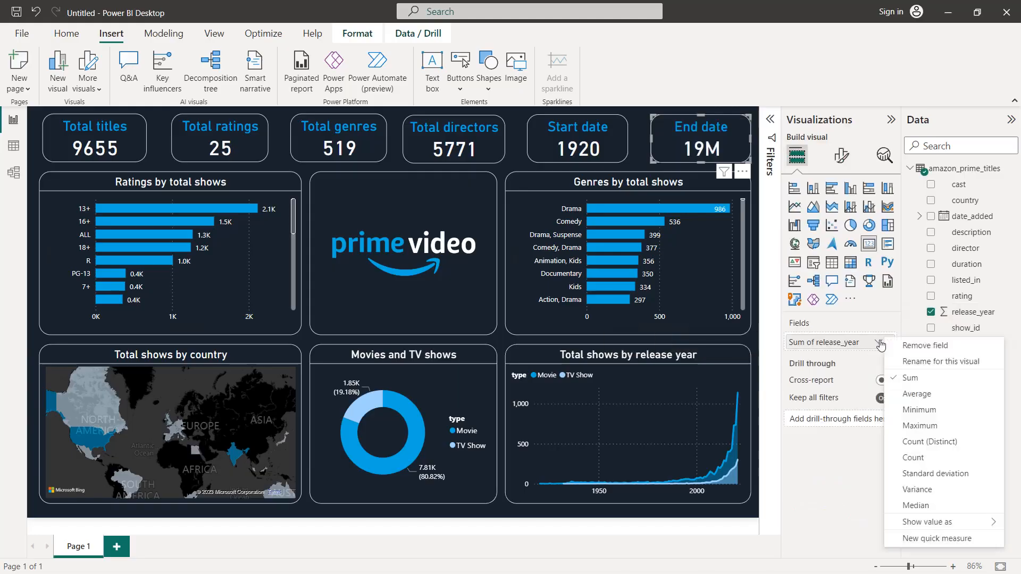
click(921, 426)
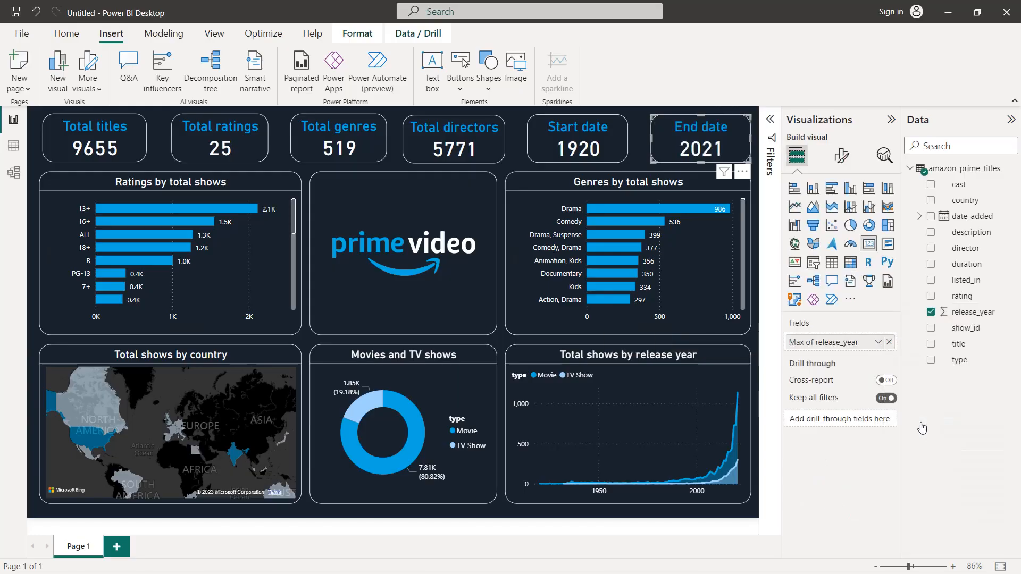
Step: Collapse the Visualizations and Data panes and clear the card selection to view the whole dashboard
click(889, 119)
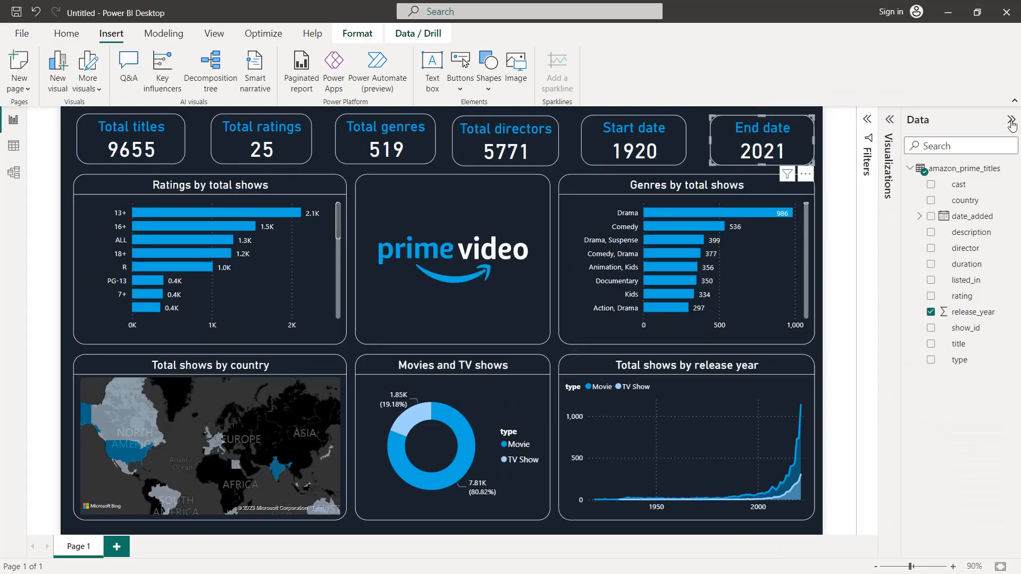
click(1011, 120)
click(936, 171)
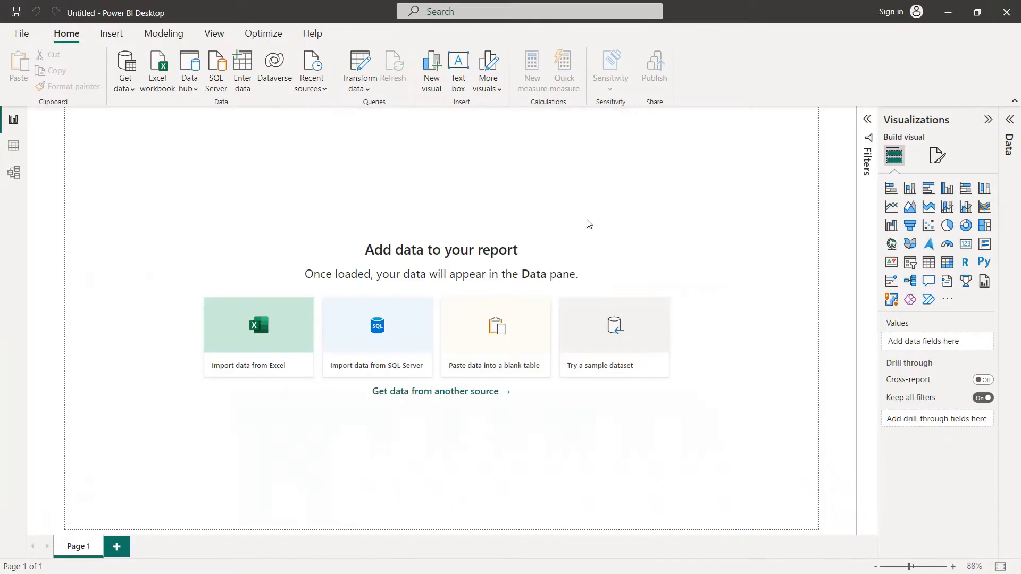
Step: Import netflix_titles.csv as a Text/CSV source into the blank report, reviewing all its columns in the preview before loading
click(133, 96)
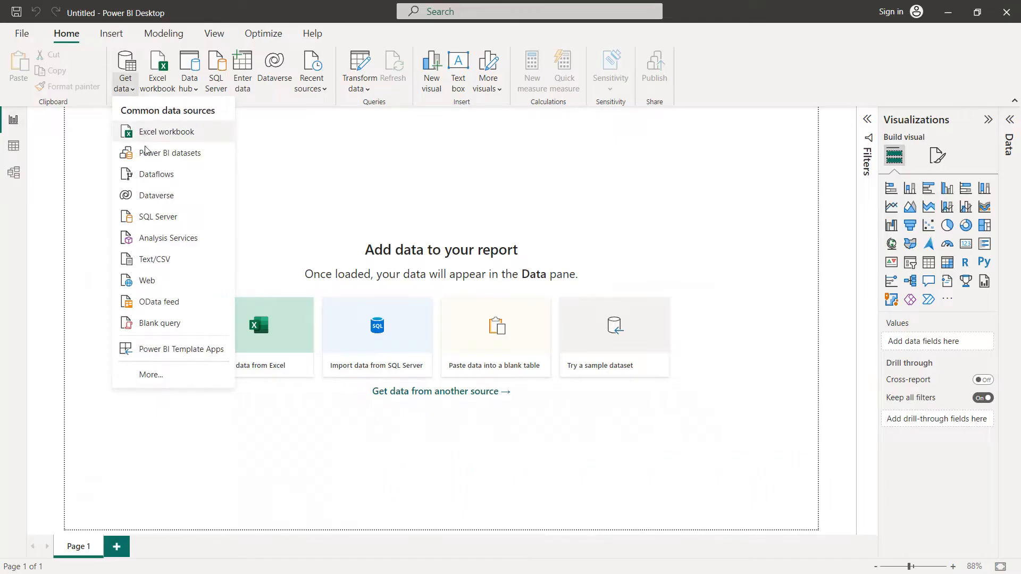
click(153, 261)
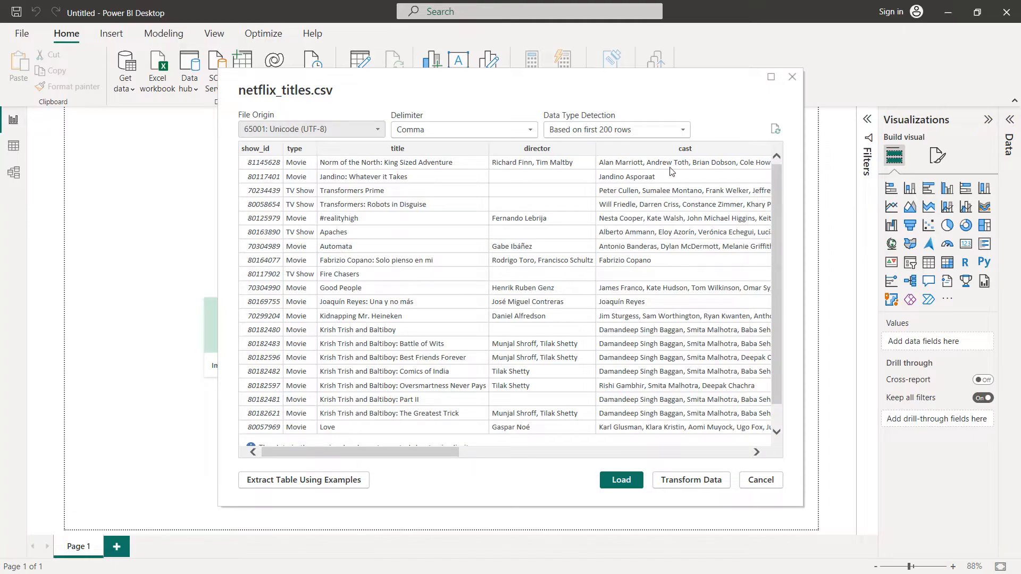
drag(439, 456, 552, 453)
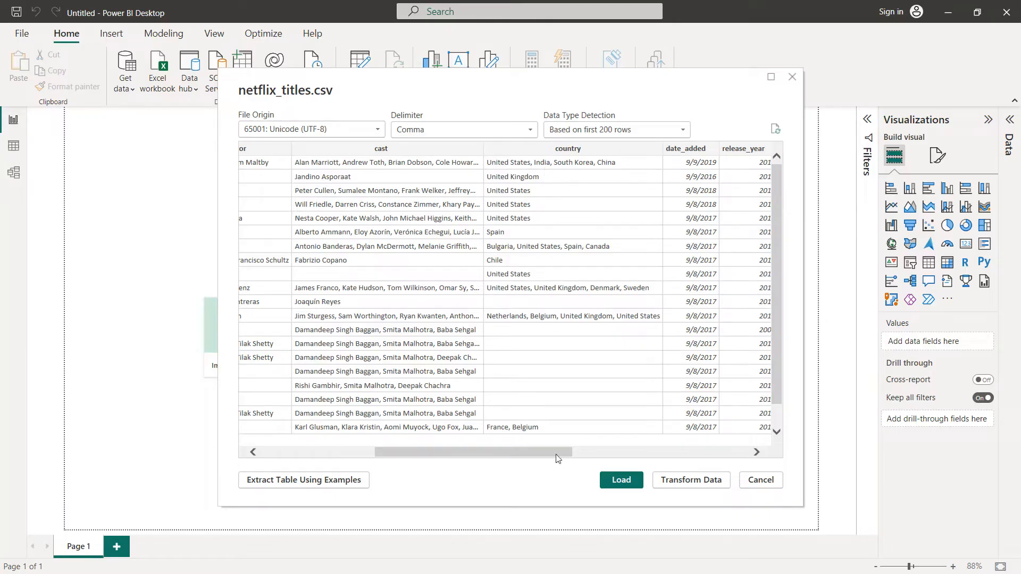
drag(557, 458, 684, 446)
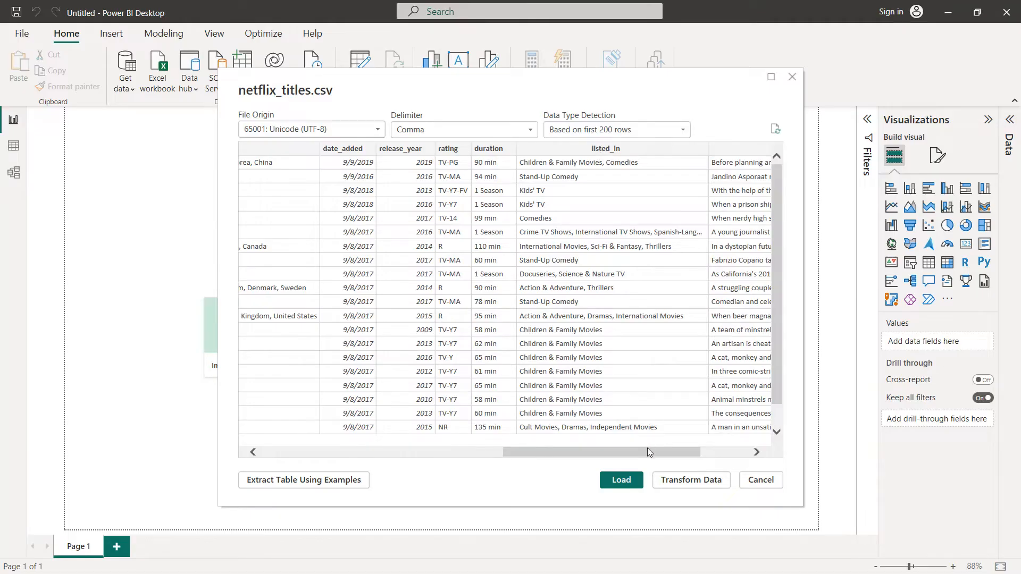
drag(646, 449, 726, 452)
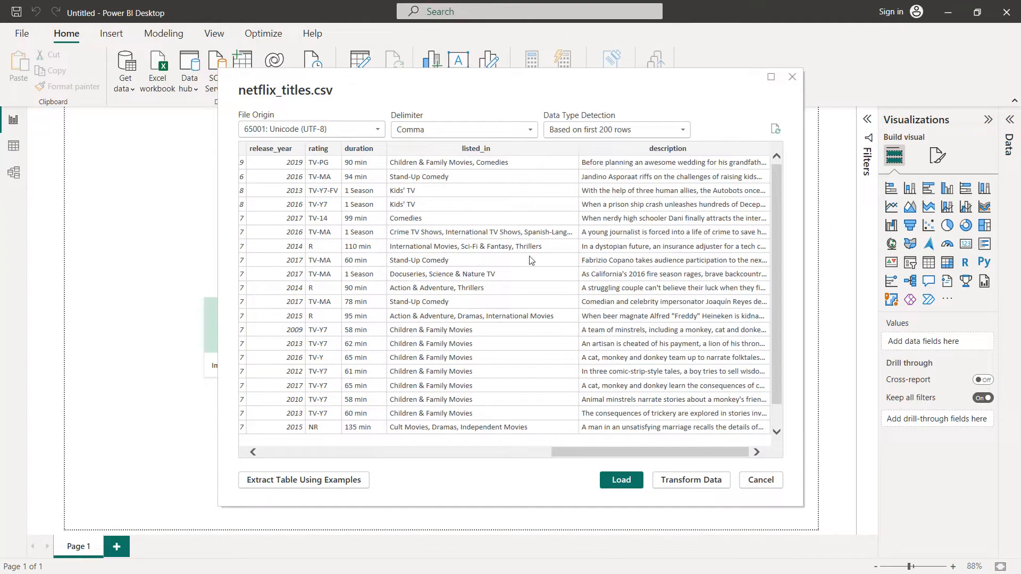
click(608, 479)
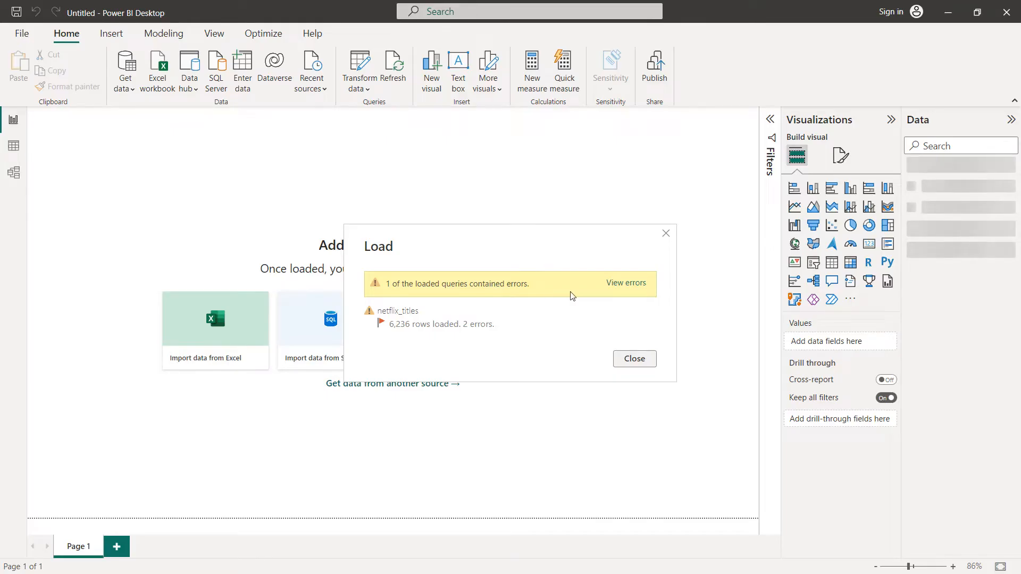
Step: View the load errors for netflix_titles, remove the rows with errors from the errors query, and apply the query changes
click(625, 283)
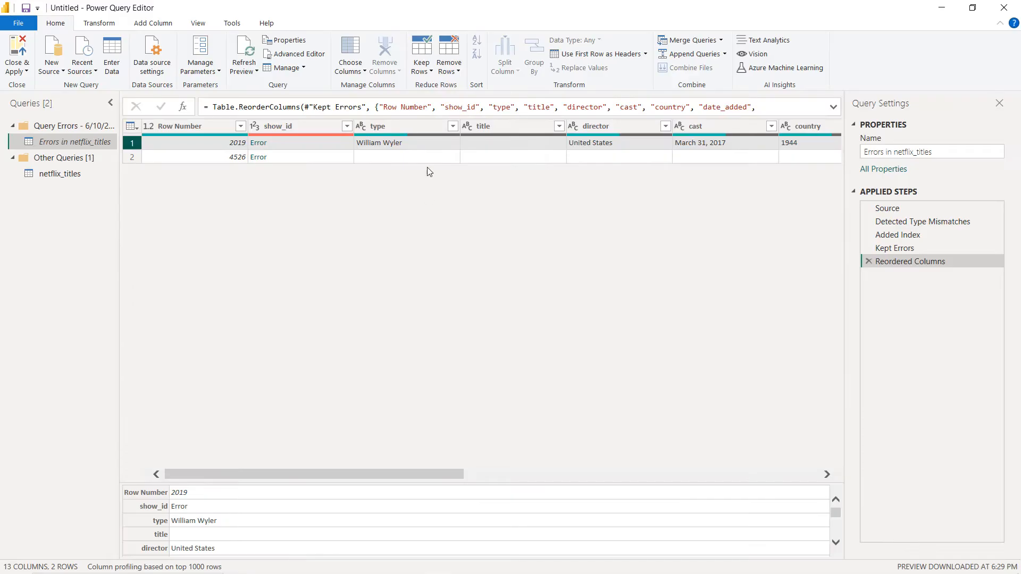
click(449, 68)
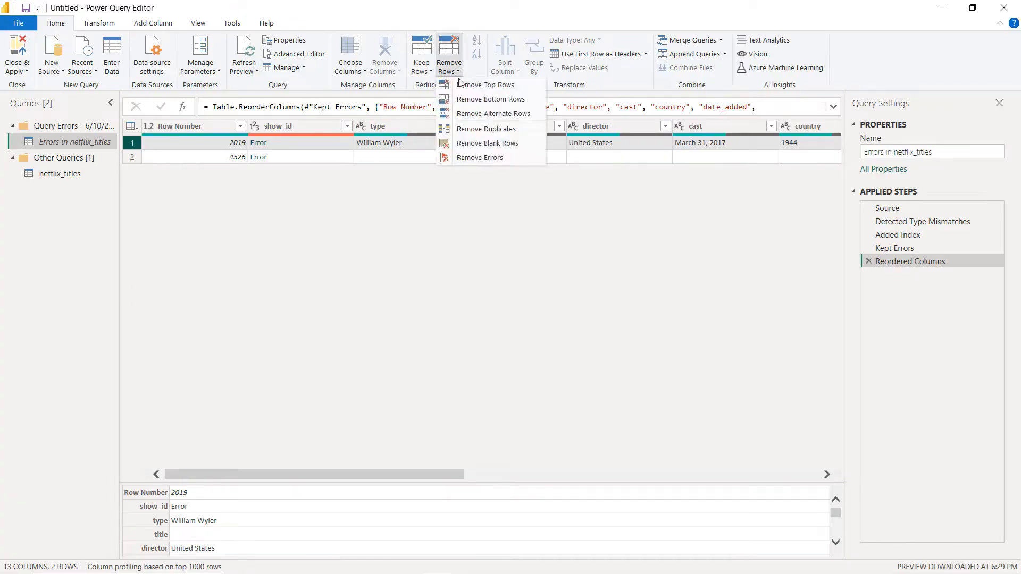
click(481, 158)
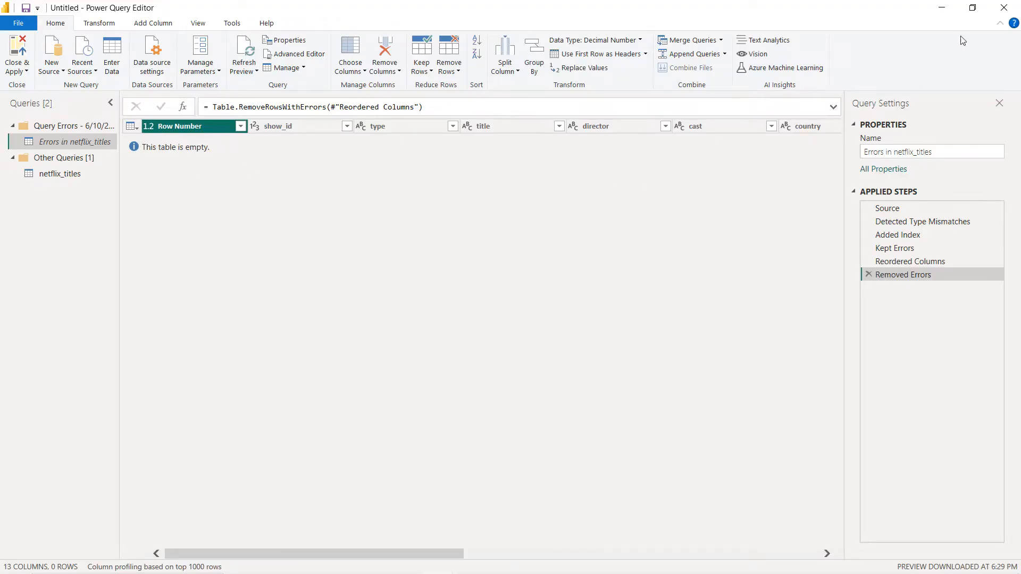
click(1002, 9)
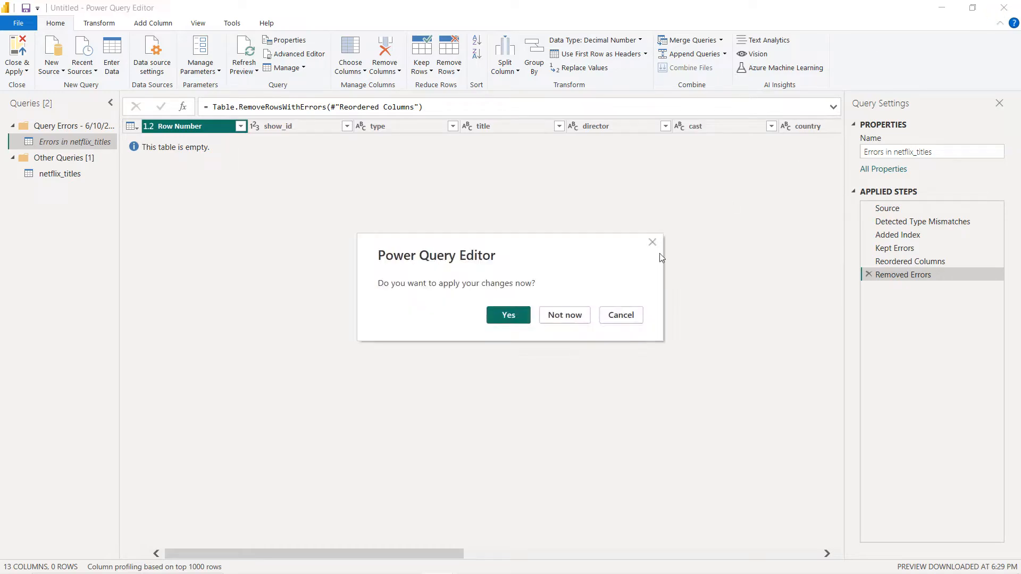
click(509, 318)
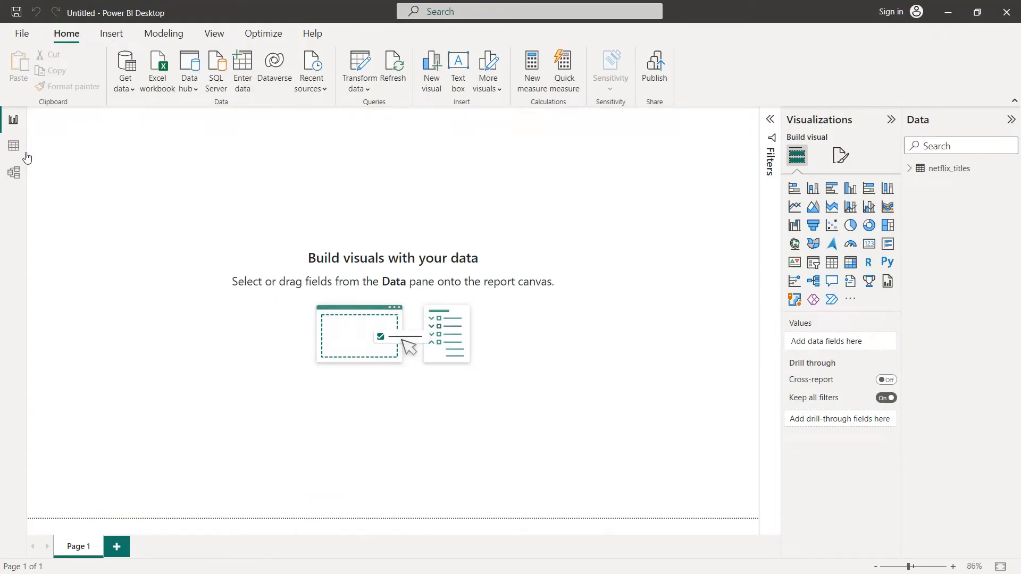
Step: Examine the loaded netflix_titles rows in the data view, and return to the report canvas
click(14, 147)
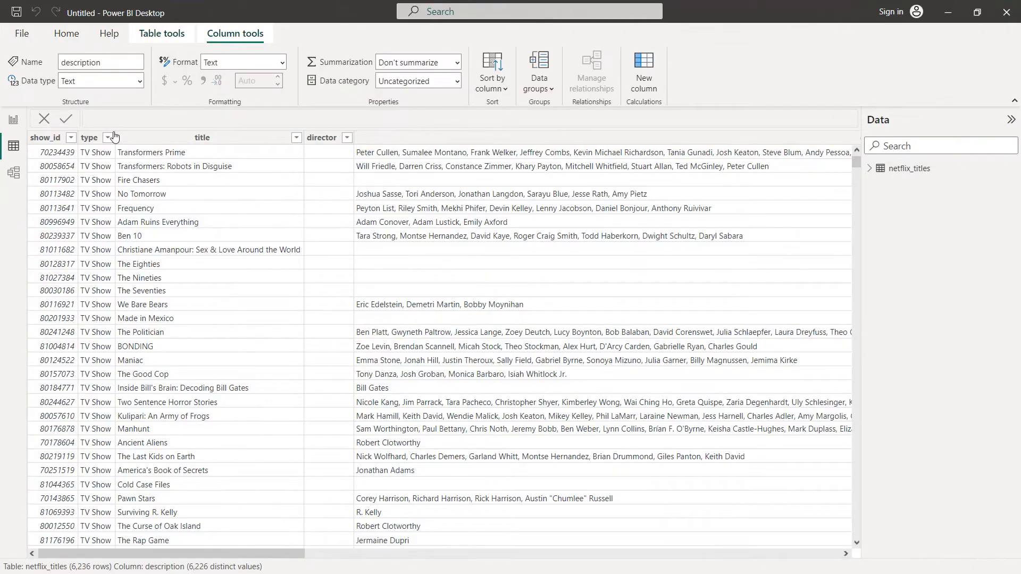
click(16, 122)
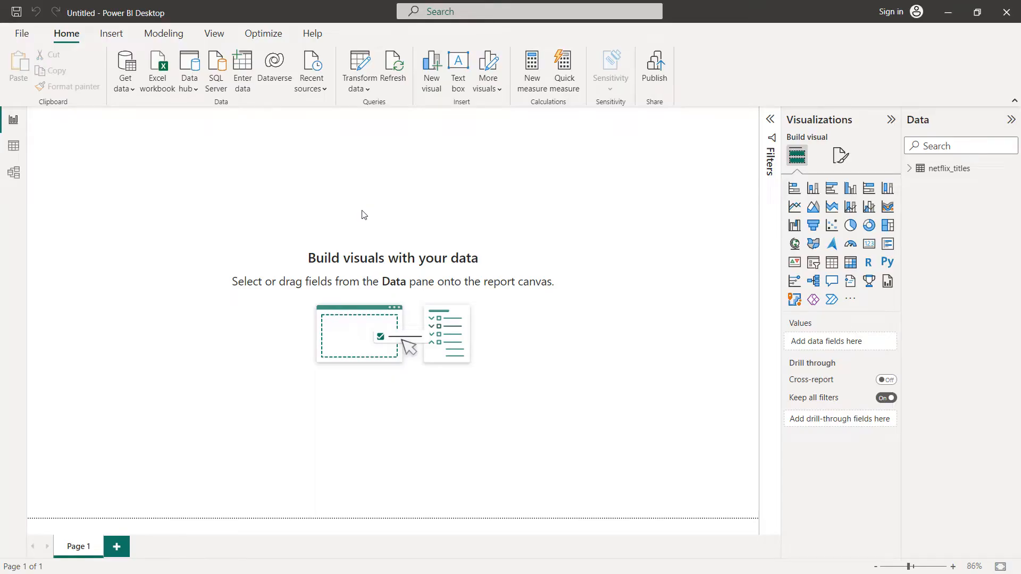
Step: Set the report page's canvas background color to black and make it fully opaque
click(846, 160)
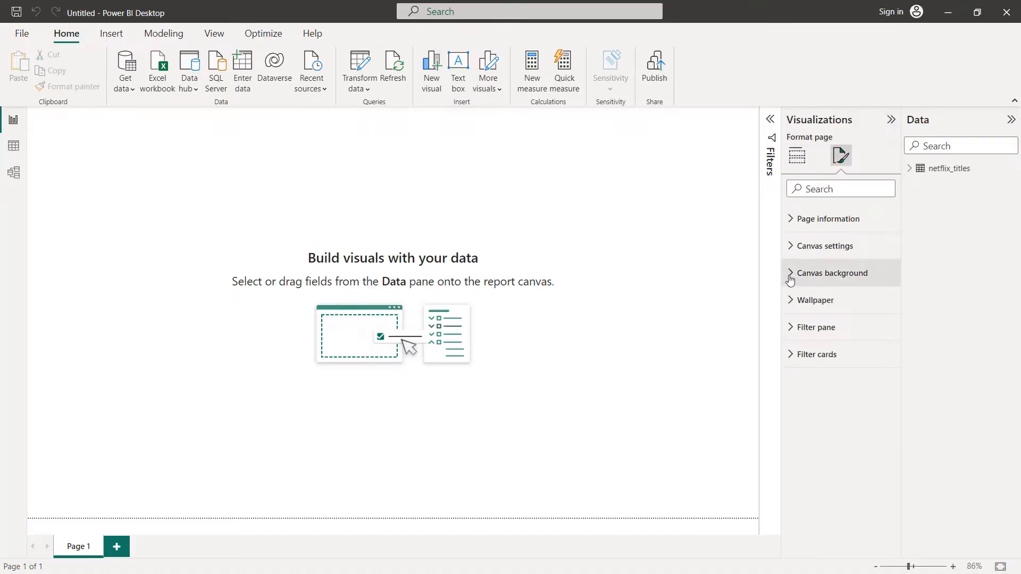
click(790, 277)
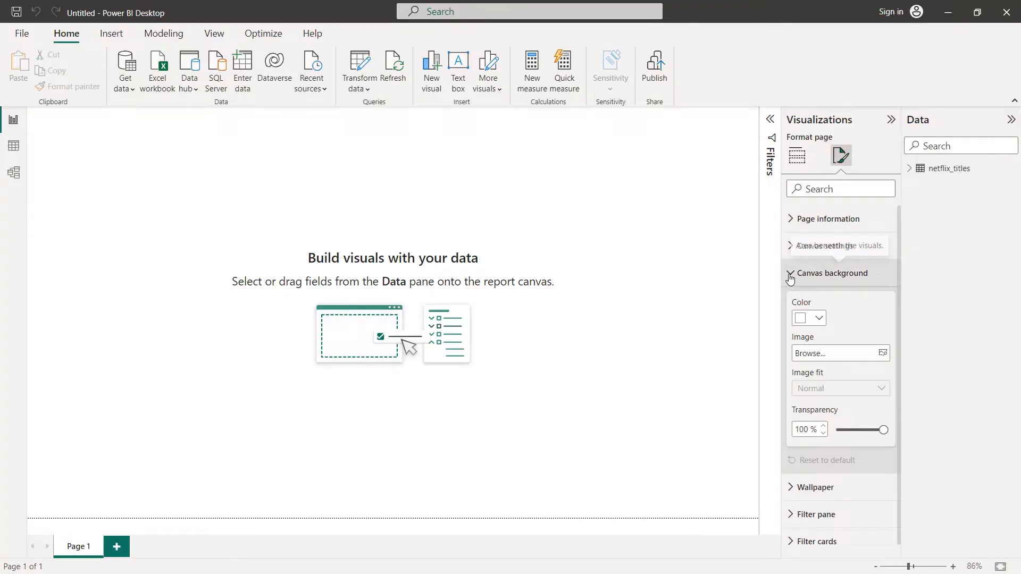
click(823, 319)
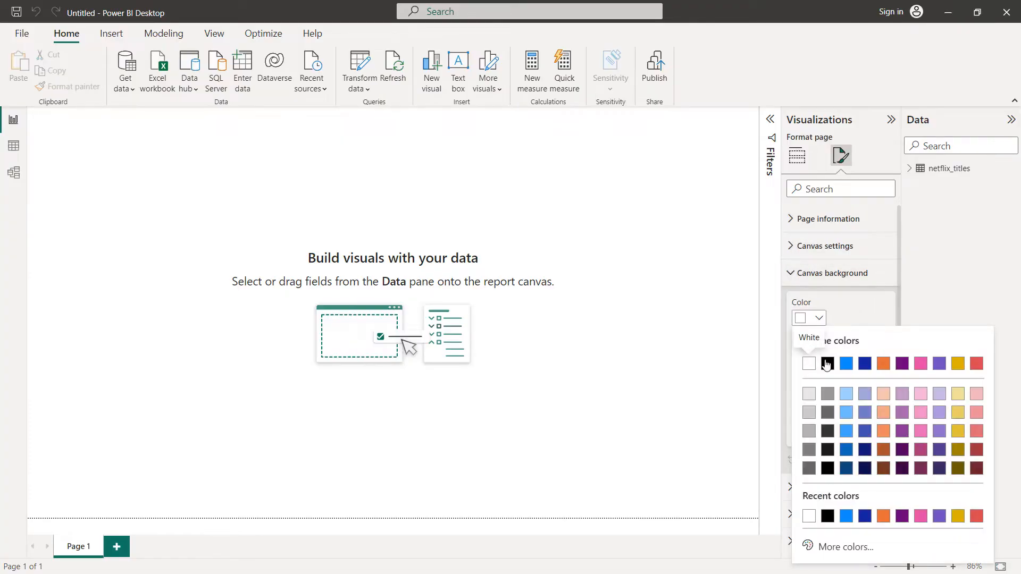
click(825, 361)
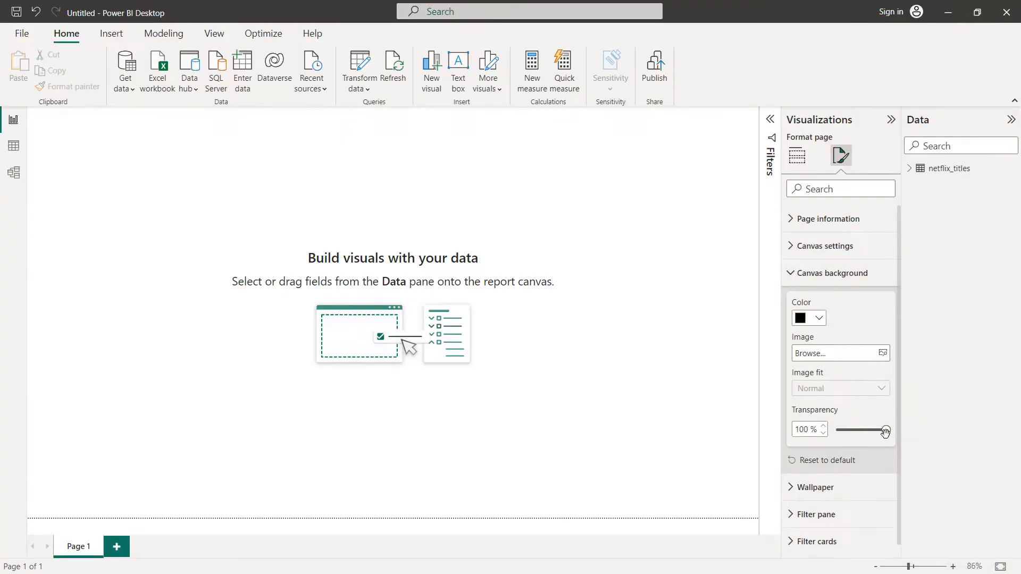
drag(885, 432, 831, 438)
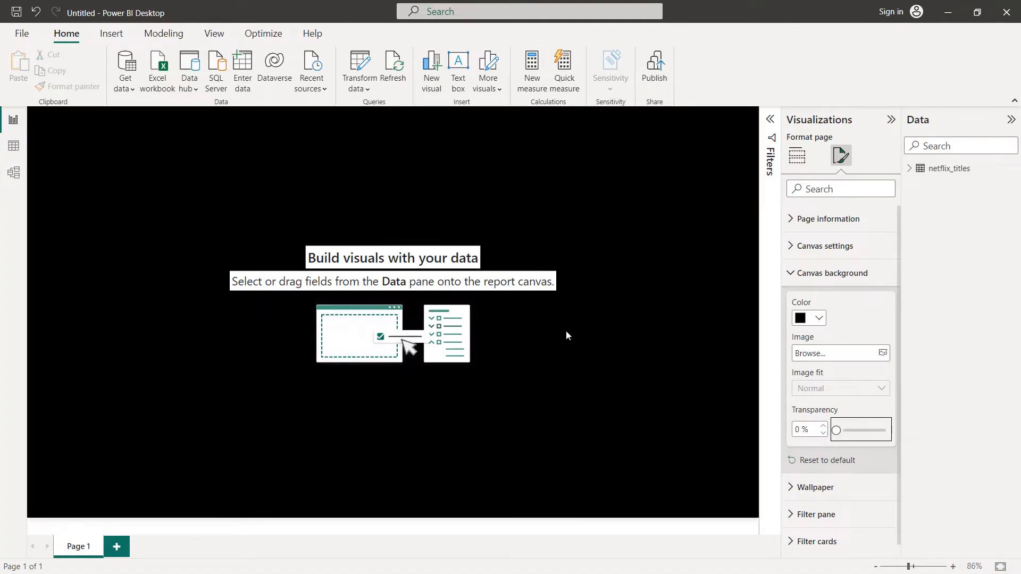
click(566, 331)
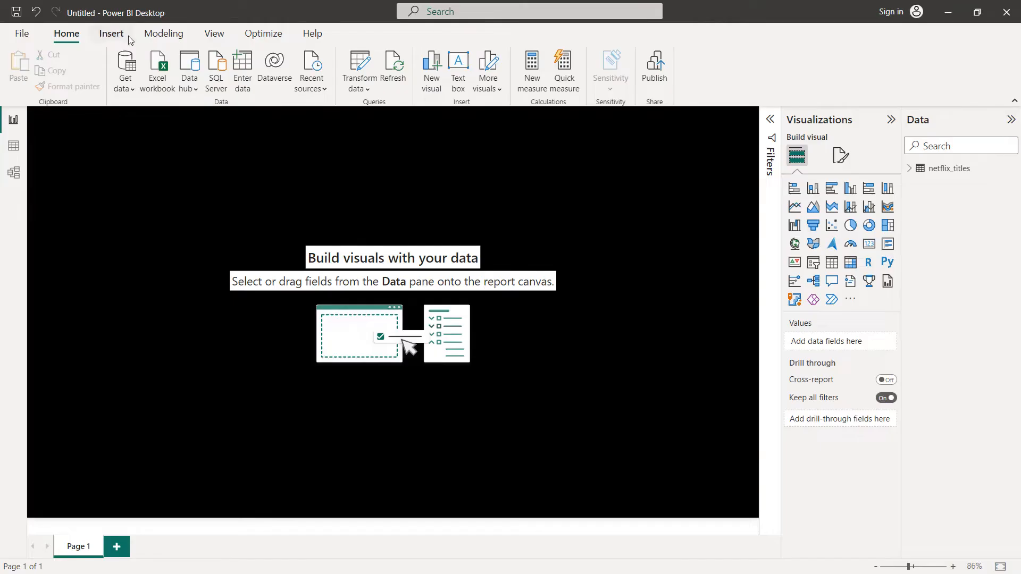
Step: Set the page view to Fit to page and expand the Filters pane
click(213, 32)
click(357, 85)
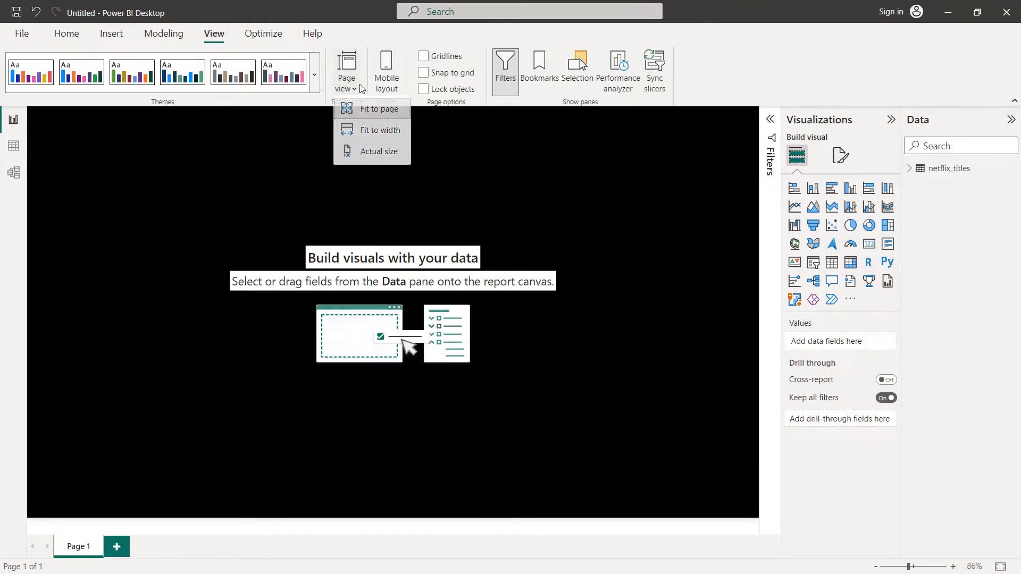
click(377, 112)
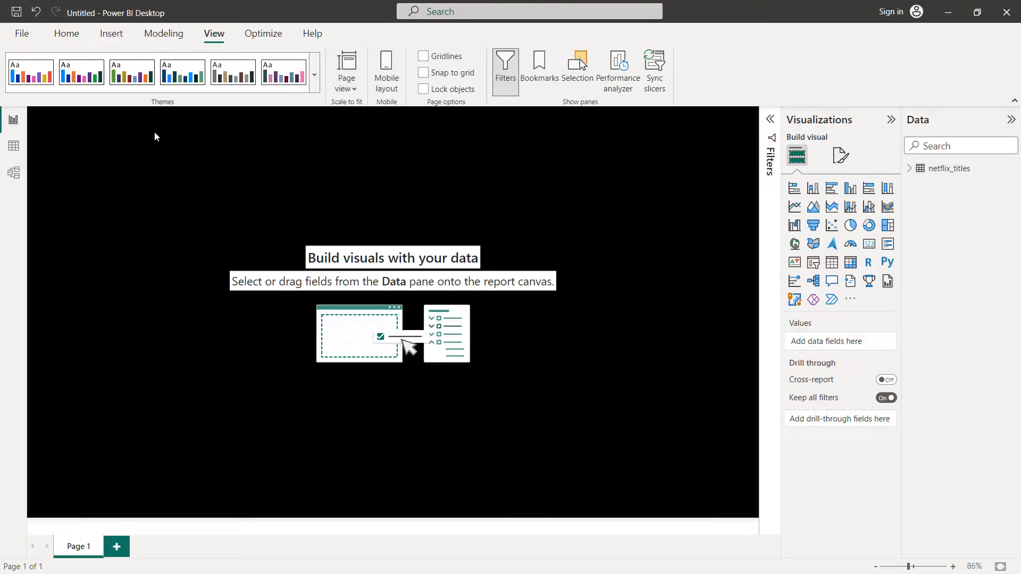
click(74, 38)
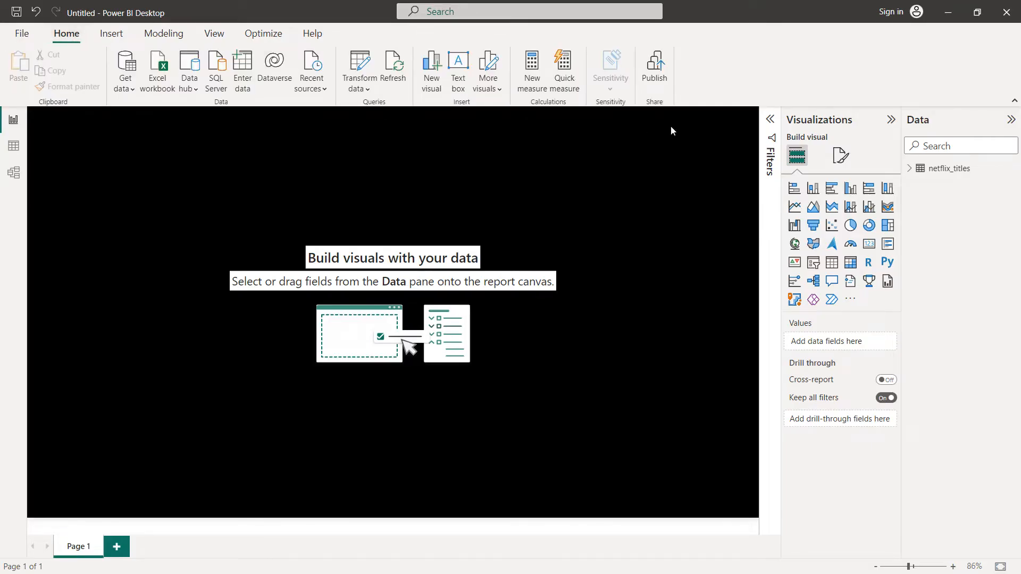
click(769, 123)
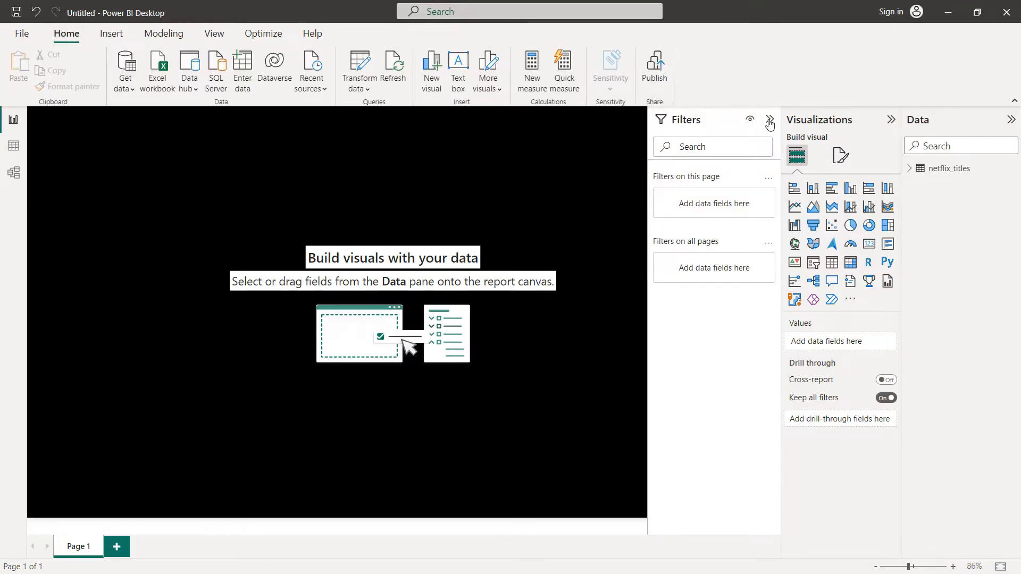
Step: Filter all report pages by the netflix_titles type field, keeping only Movie and TV Show, and collapse the Filters pane
click(914, 171)
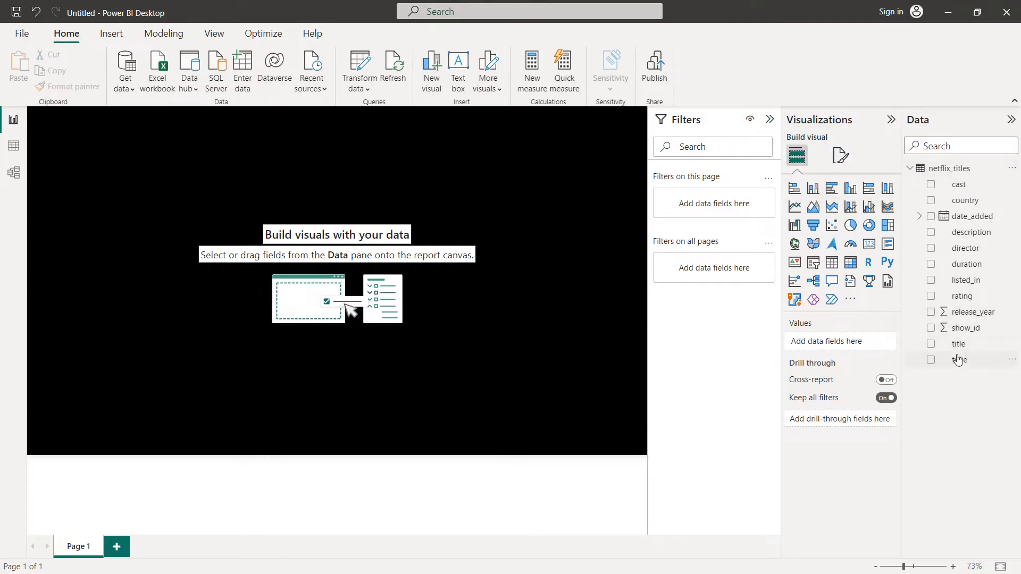
drag(958, 362, 708, 270)
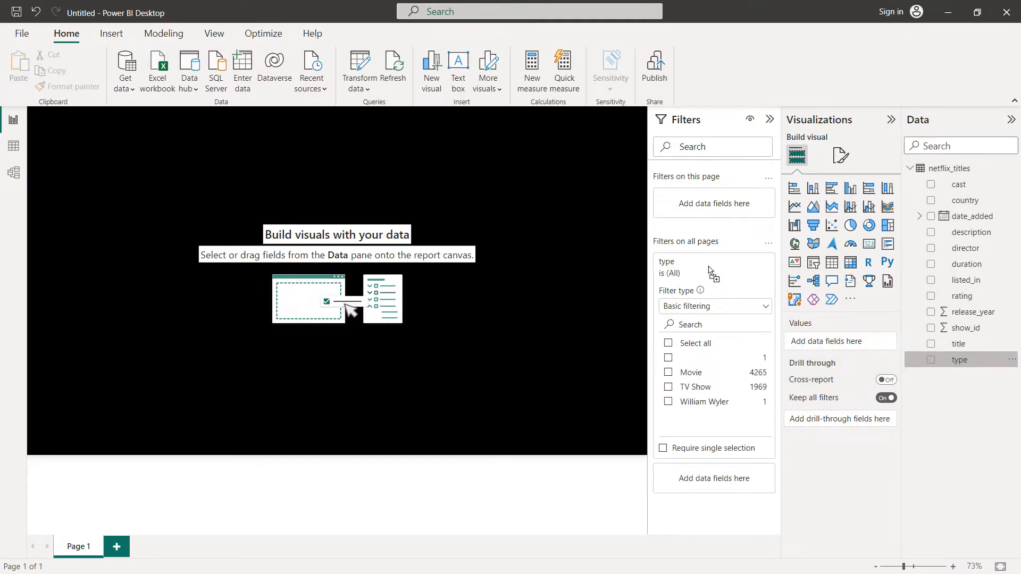
click(668, 388)
click(668, 373)
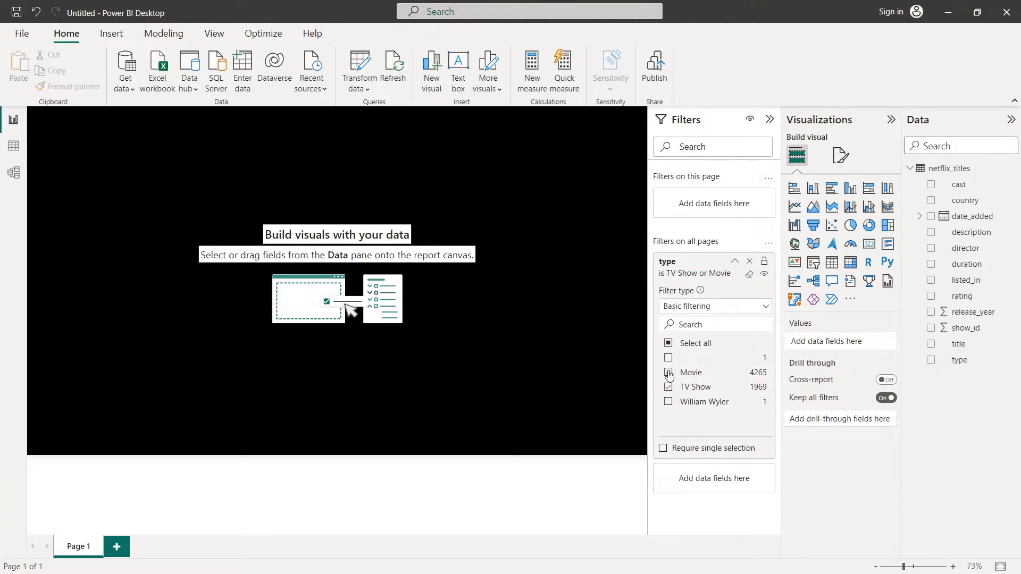
click(735, 262)
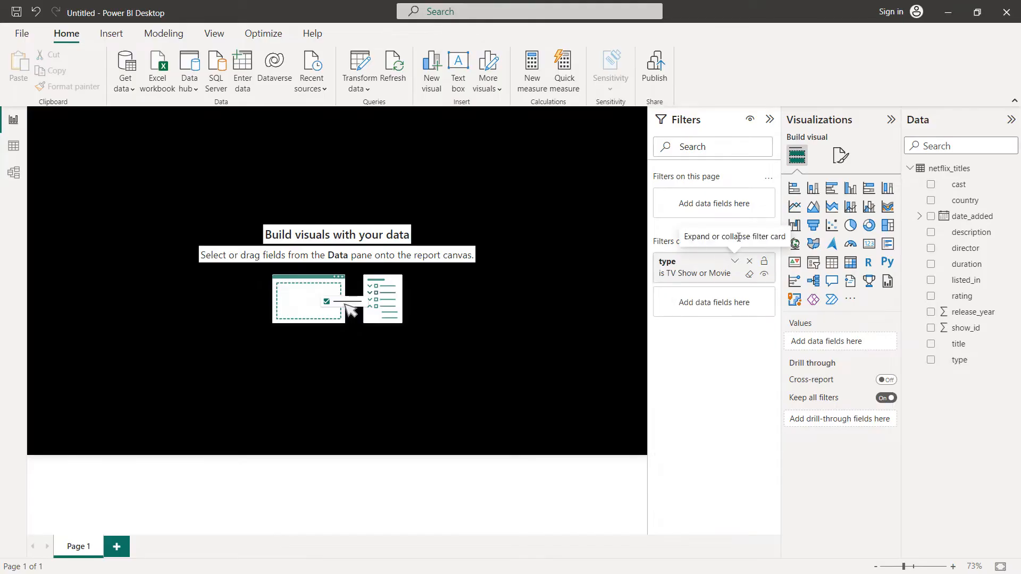
click(769, 120)
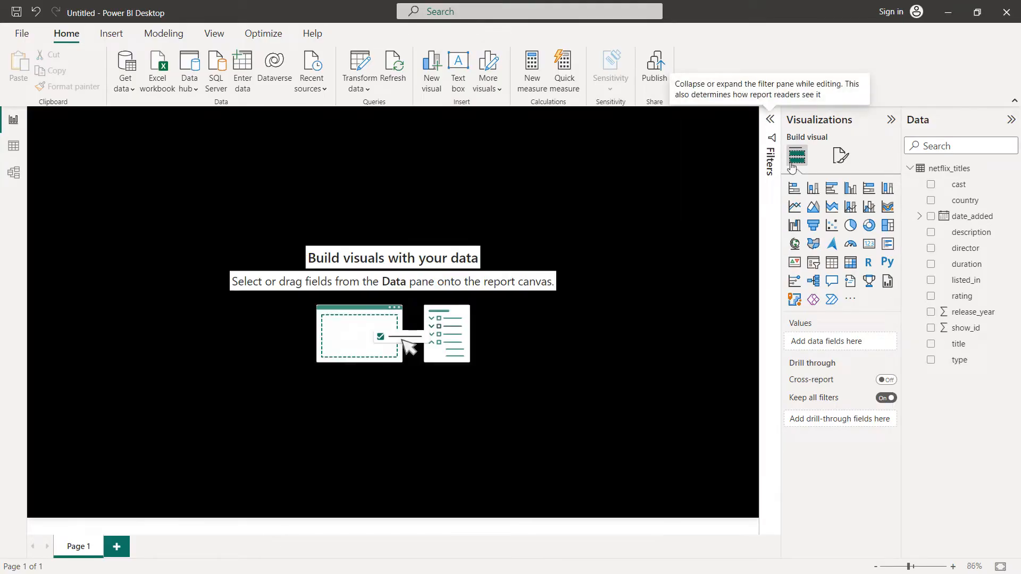
Step: Add a donut chart showing the count of show_id, with type as its legend
click(869, 226)
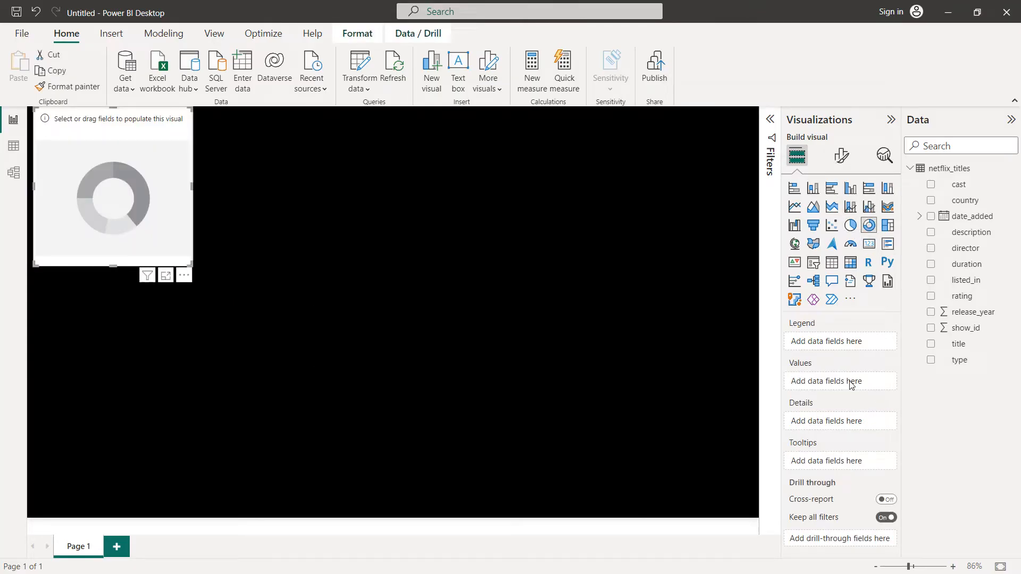
drag(965, 332, 847, 382)
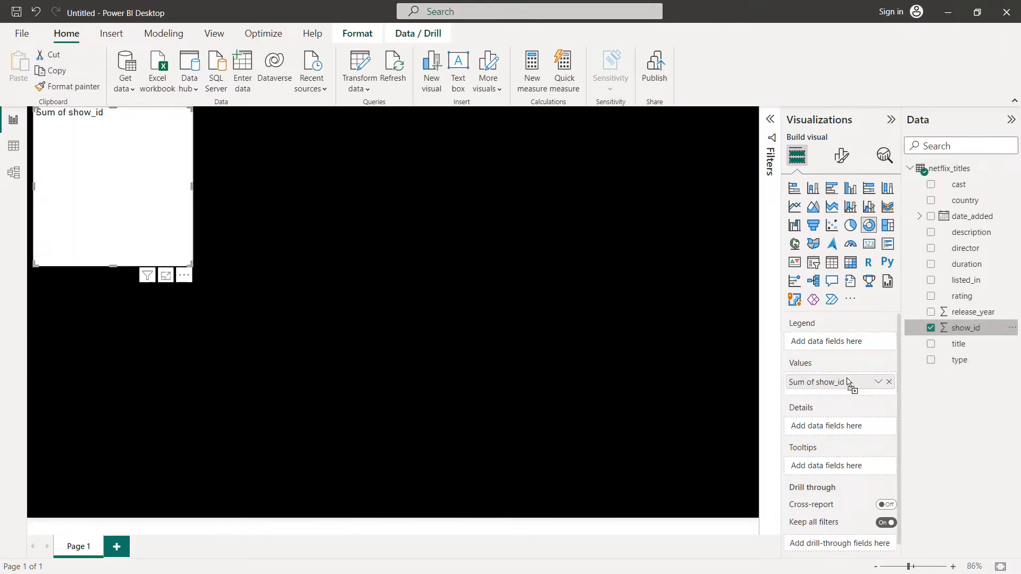
click(876, 383)
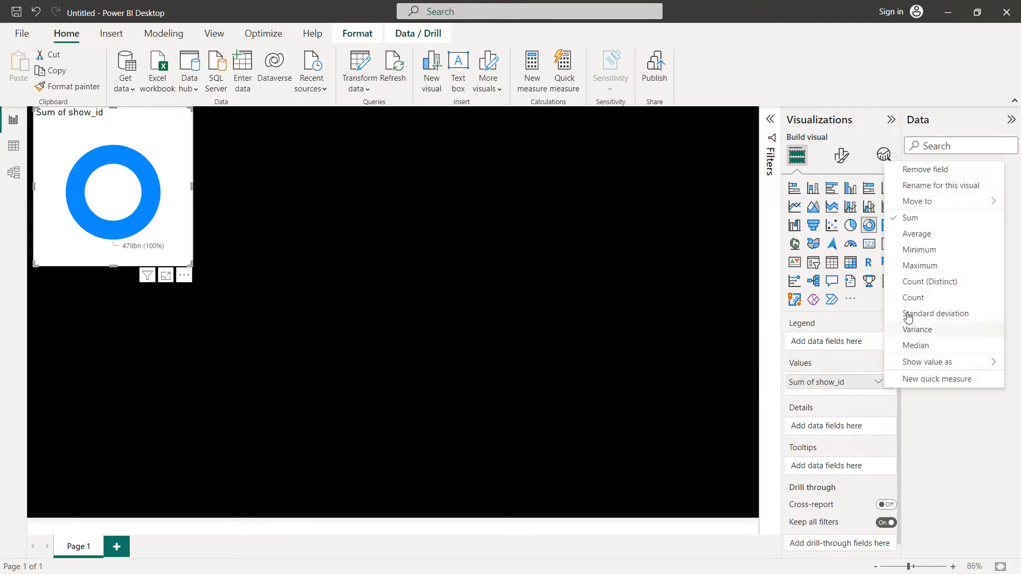
click(914, 289)
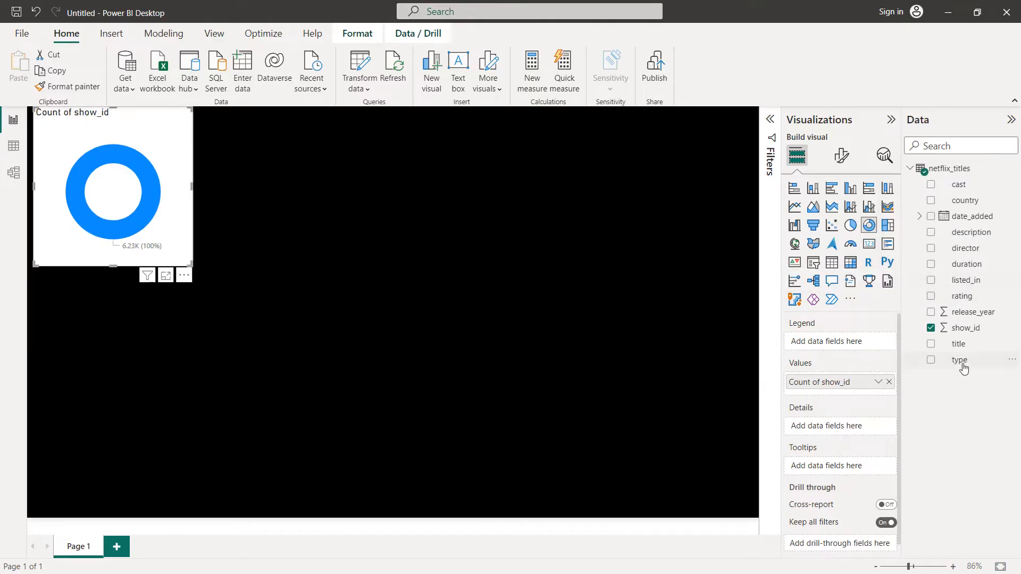
drag(964, 366, 847, 347)
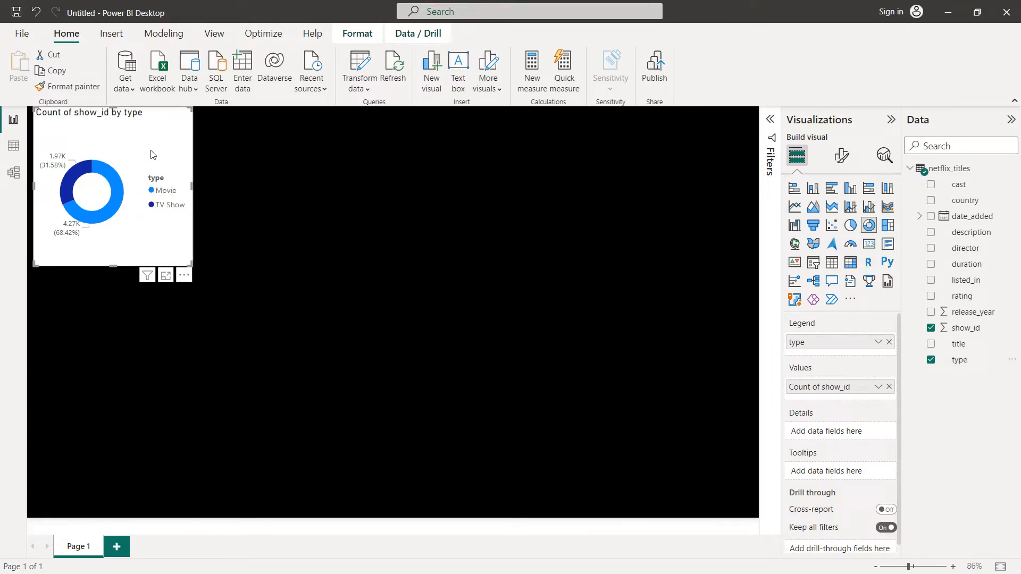
Step: Set the donut chart's background color to black
click(849, 160)
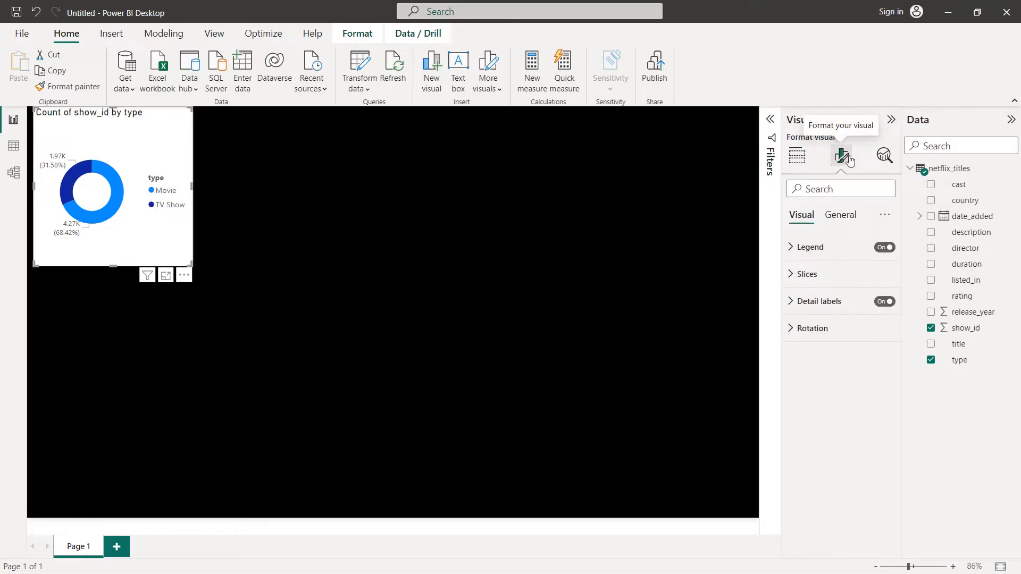
click(850, 221)
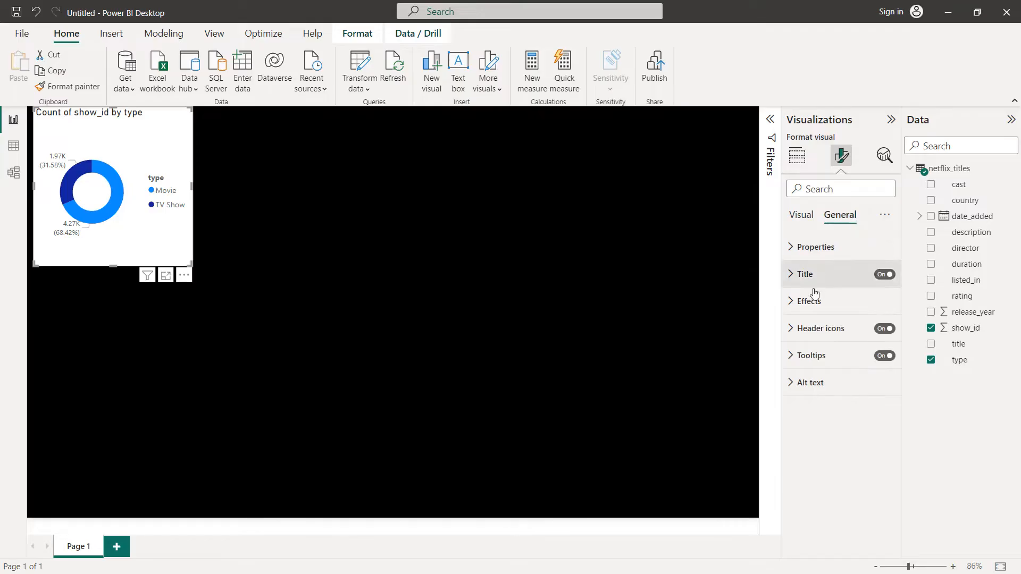
click(800, 300)
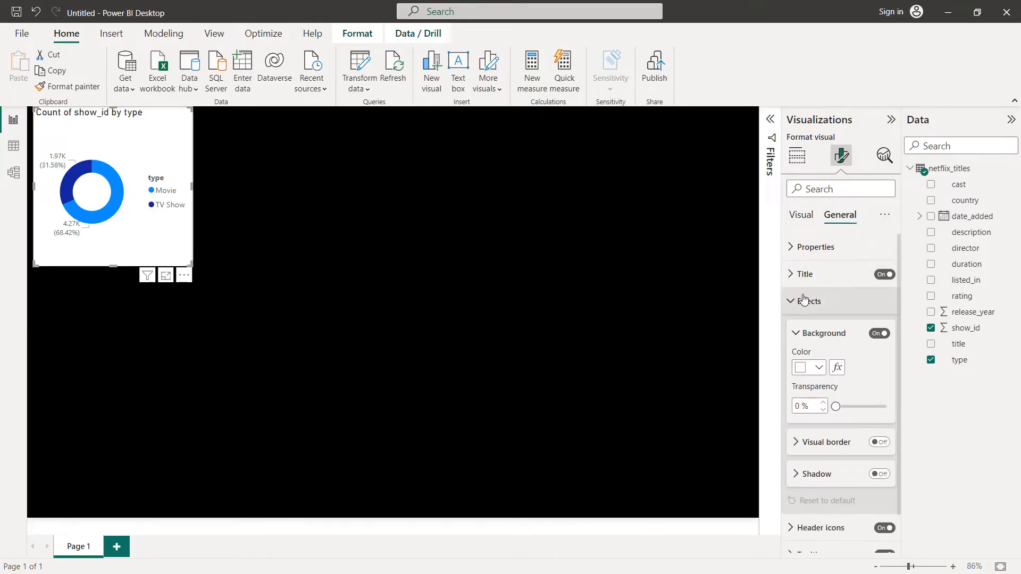
click(819, 368)
click(807, 305)
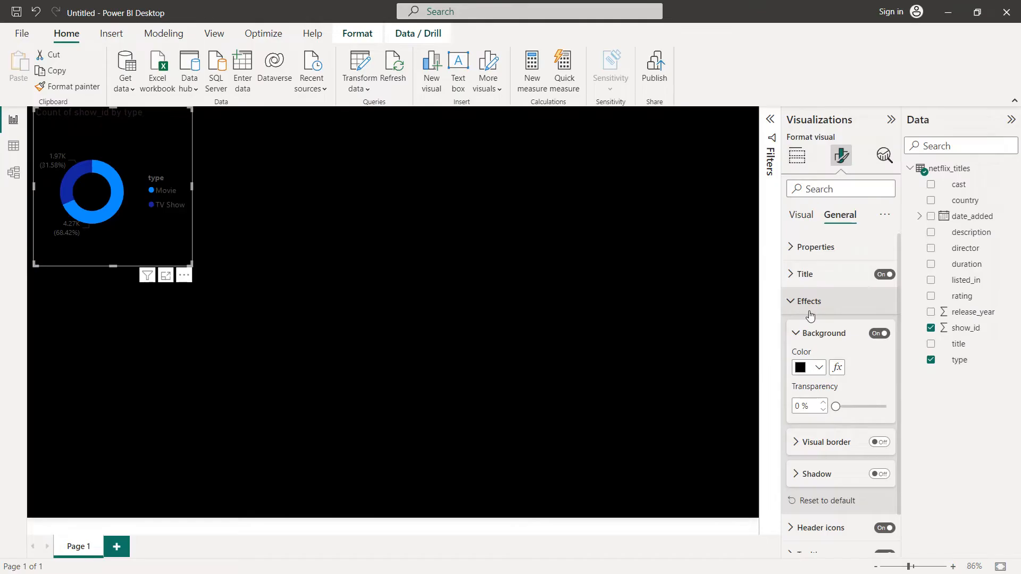
Step: Turn on the donut chart's visual border in white with 20 px rounded corners
click(878, 442)
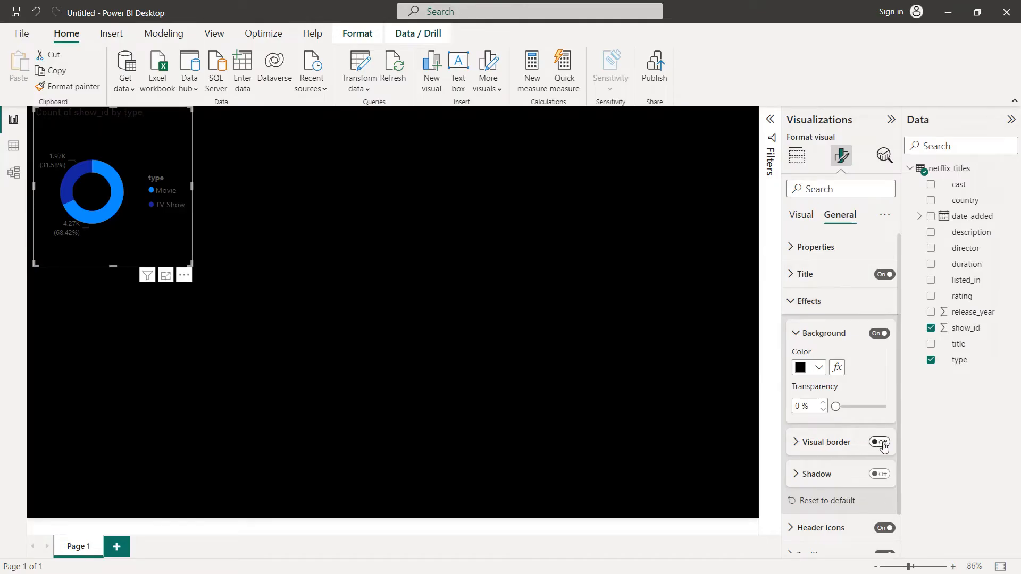
click(794, 443)
scroll(822, 423, down, 2)
click(819, 380)
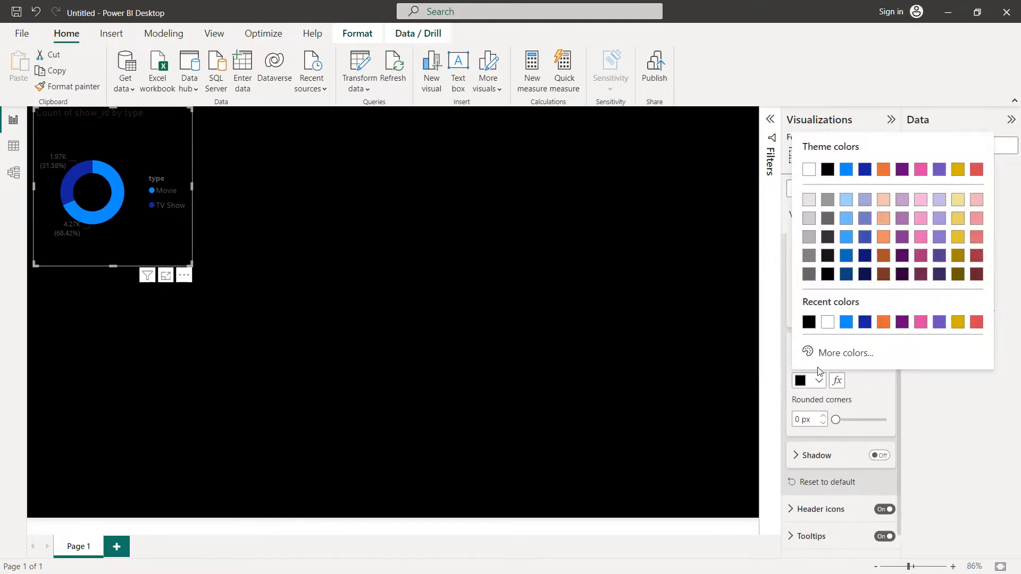
click(827, 322)
click(801, 419)
text(20)
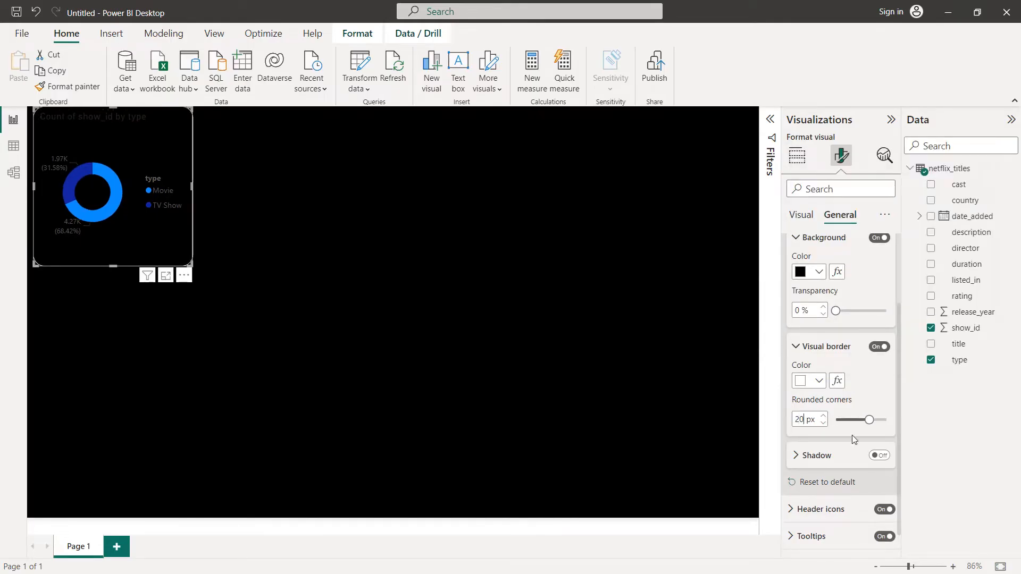
scroll(853, 432, up, 3)
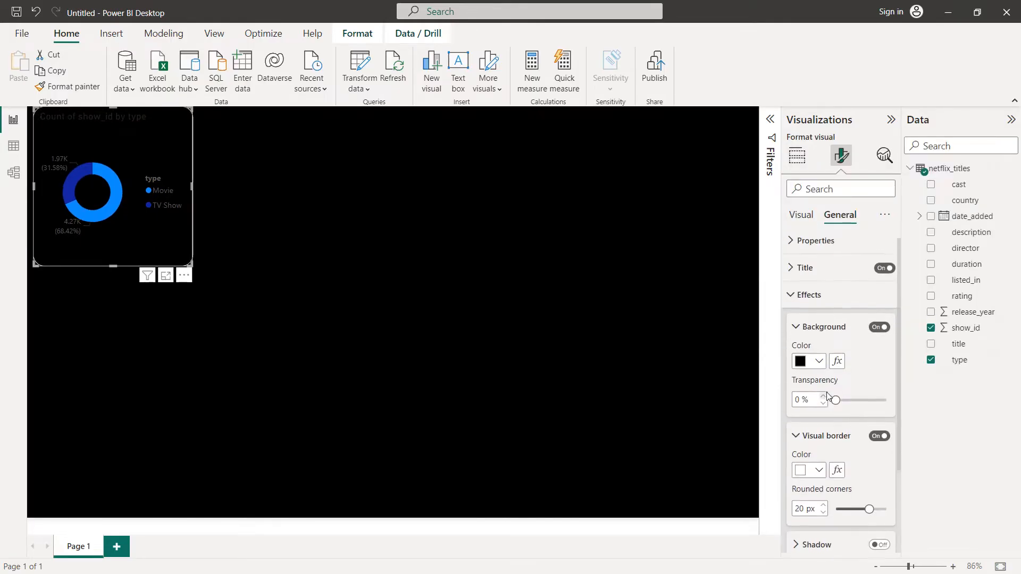
Step: Set the donut chart title's text color to the custom red #FB0000
click(801, 274)
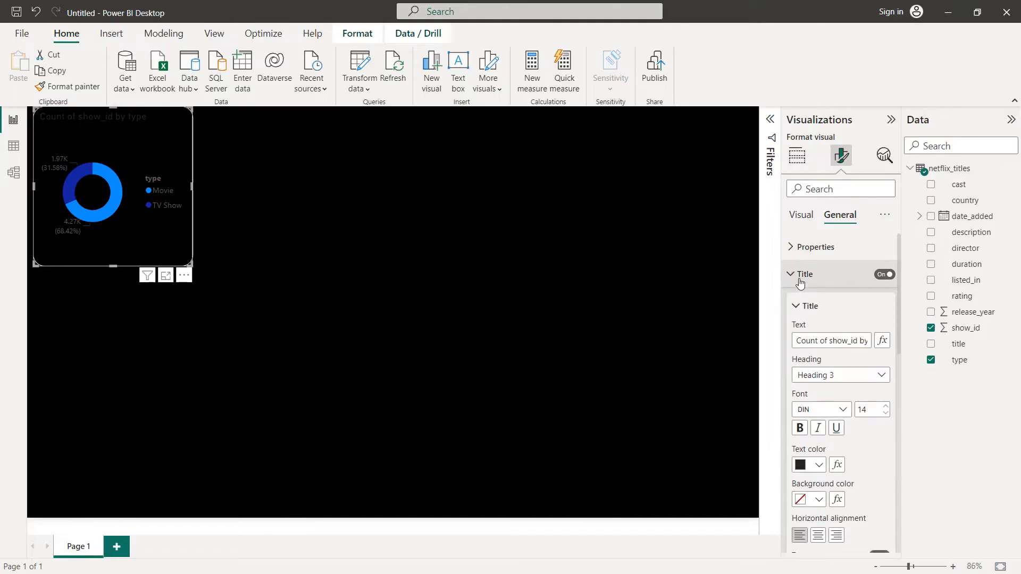
click(820, 465)
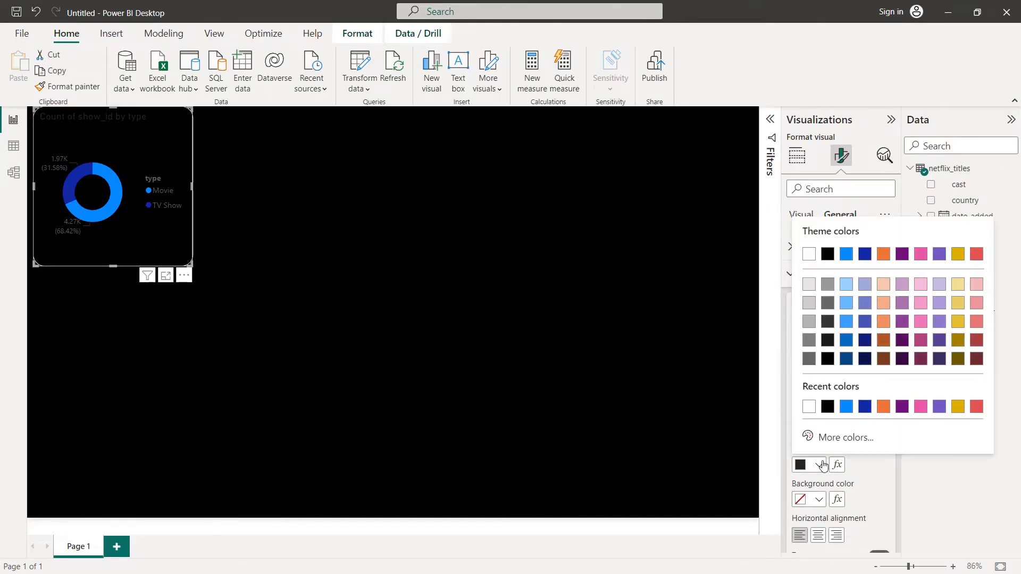
click(838, 437)
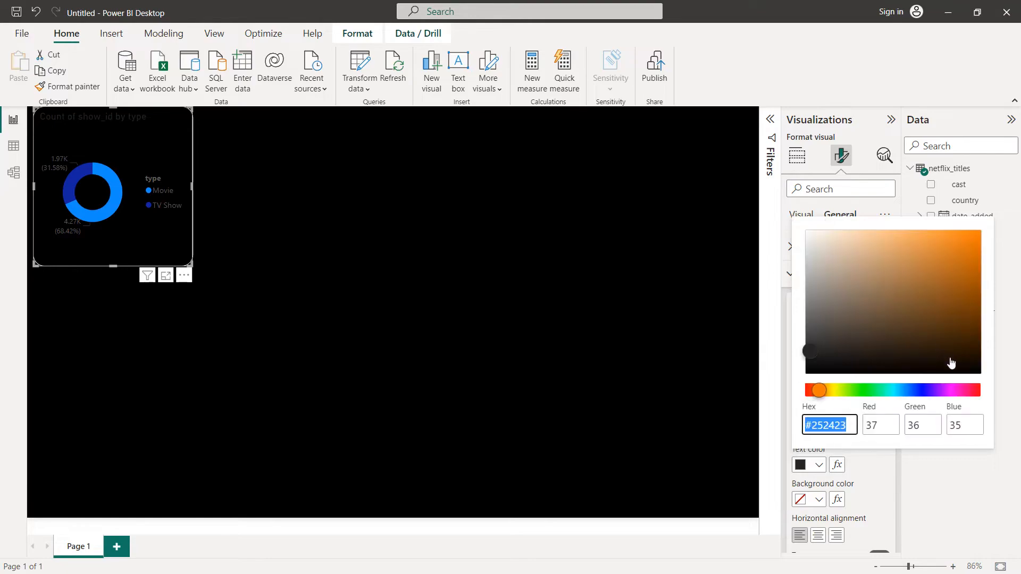
drag(973, 390, 976, 392)
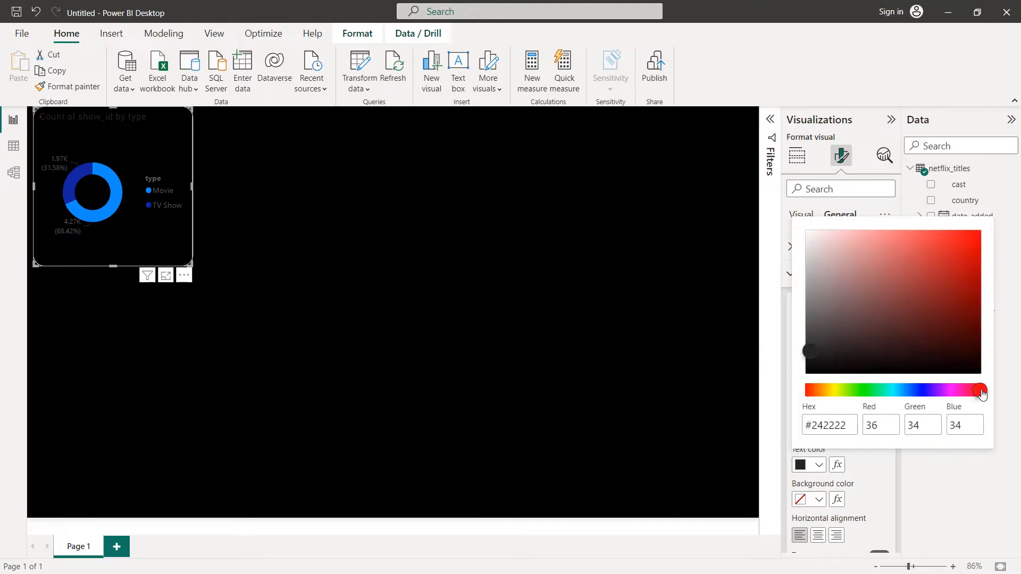
click(976, 233)
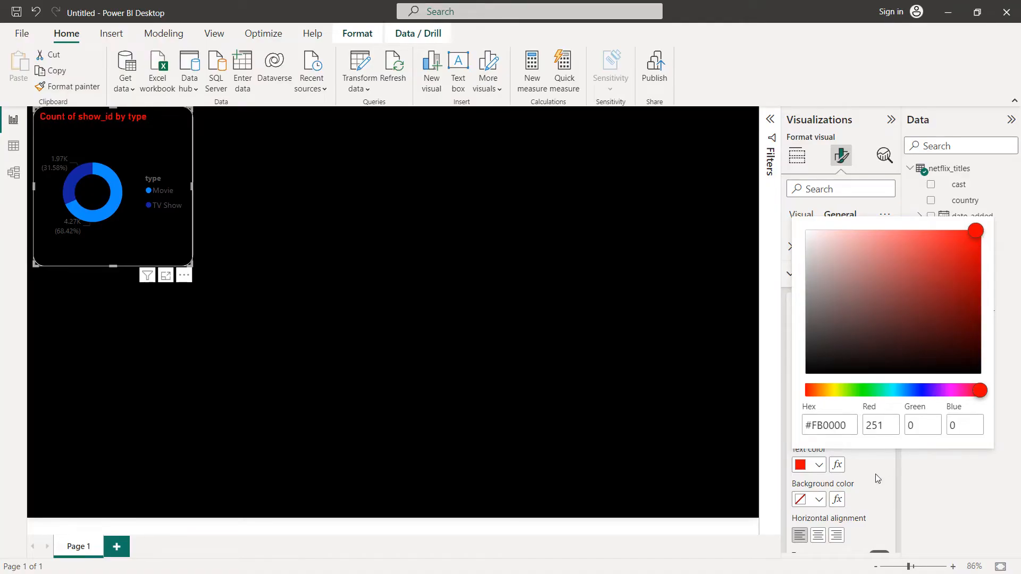
Step: Center the donut chart's title horizontally and set its font size to 16
click(818, 534)
click(817, 535)
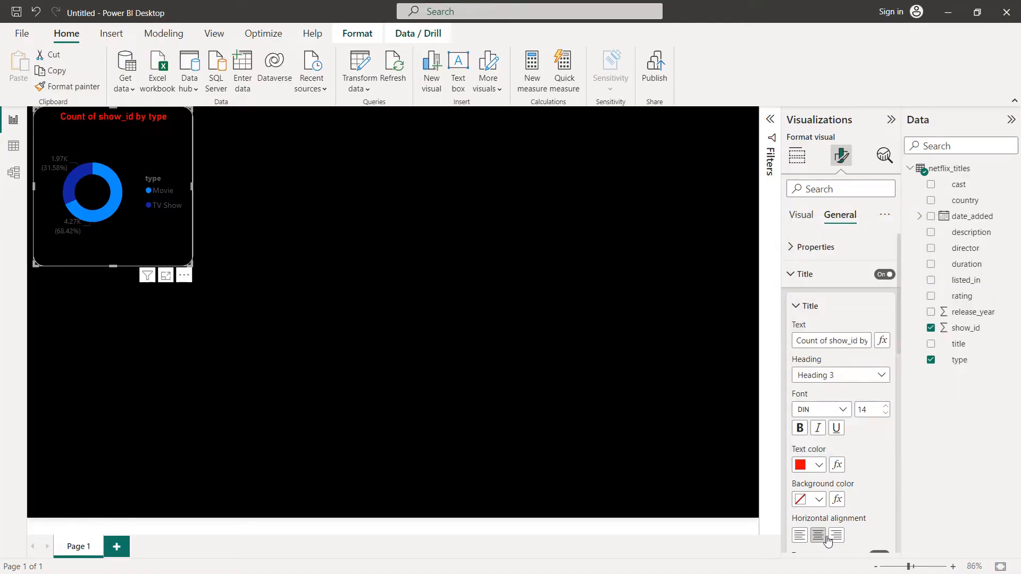
click(884, 406)
click(885, 406)
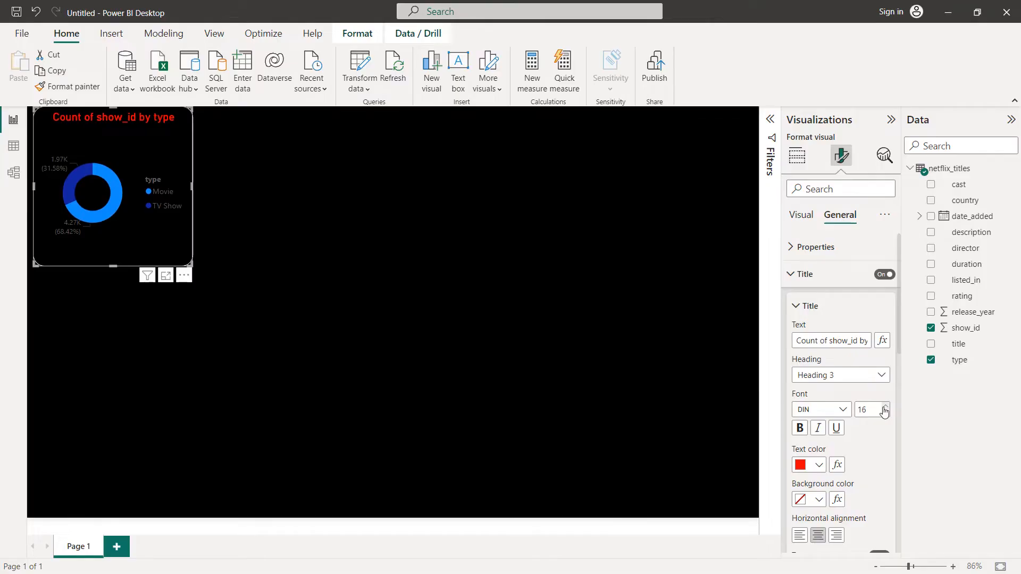
Step: Change the donut chart's title text to "TV shows and movies"
triple_click(824, 340)
text(TV)
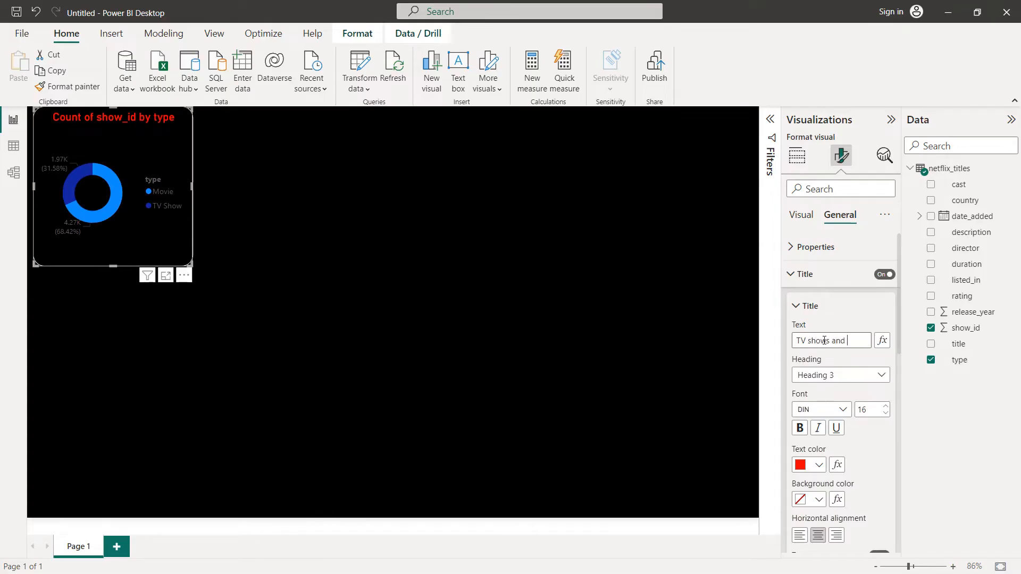
text( shows and movies)
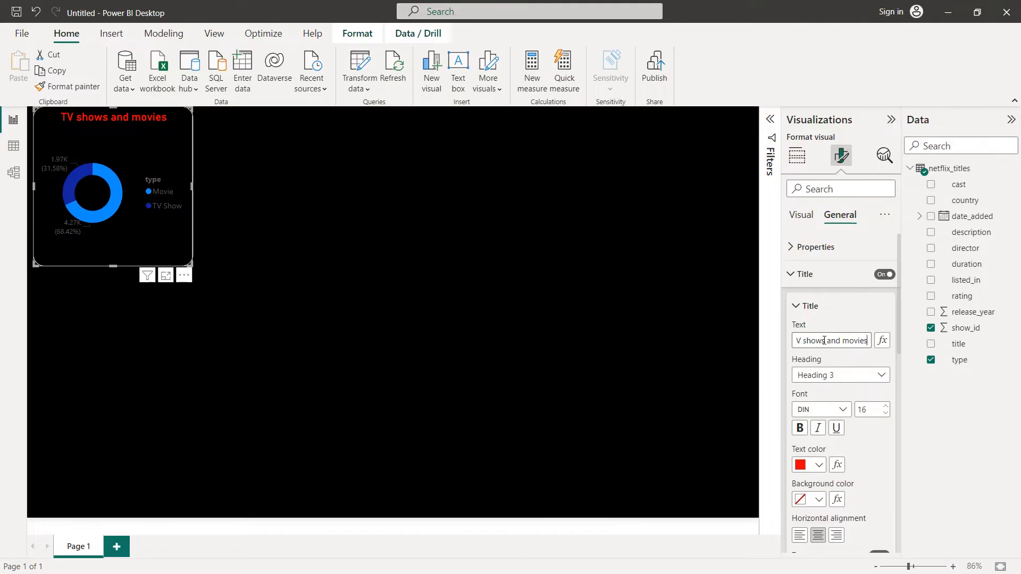
Step: Turn on the divider below the donut chart's title and color it white
scroll(833, 328, down, 5)
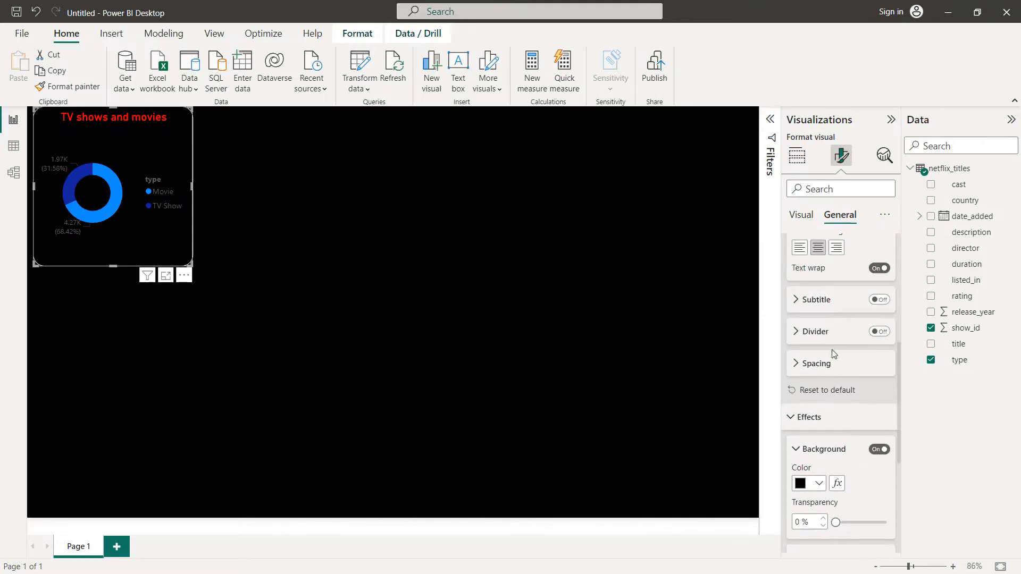
click(880, 333)
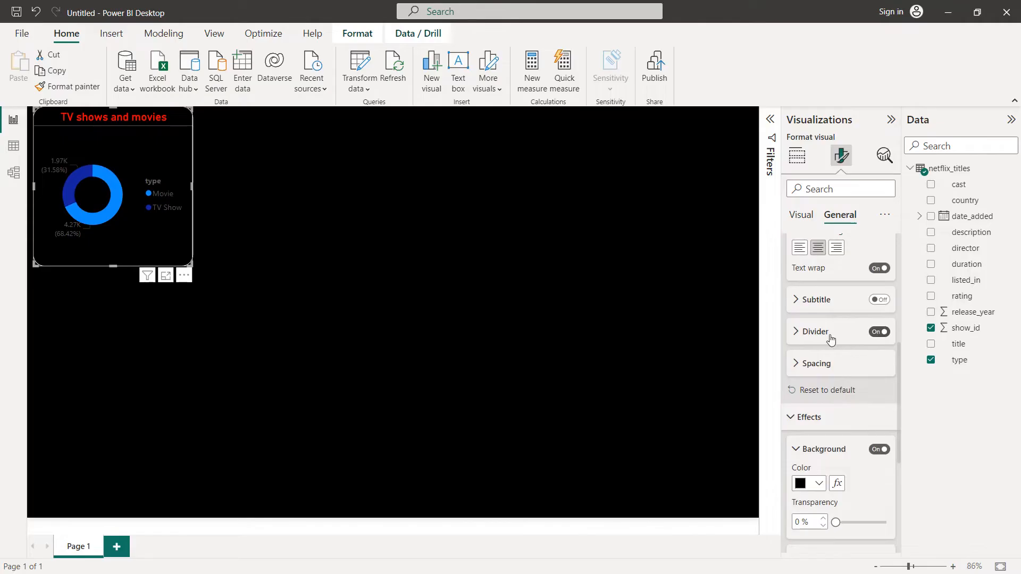
click(804, 337)
click(822, 368)
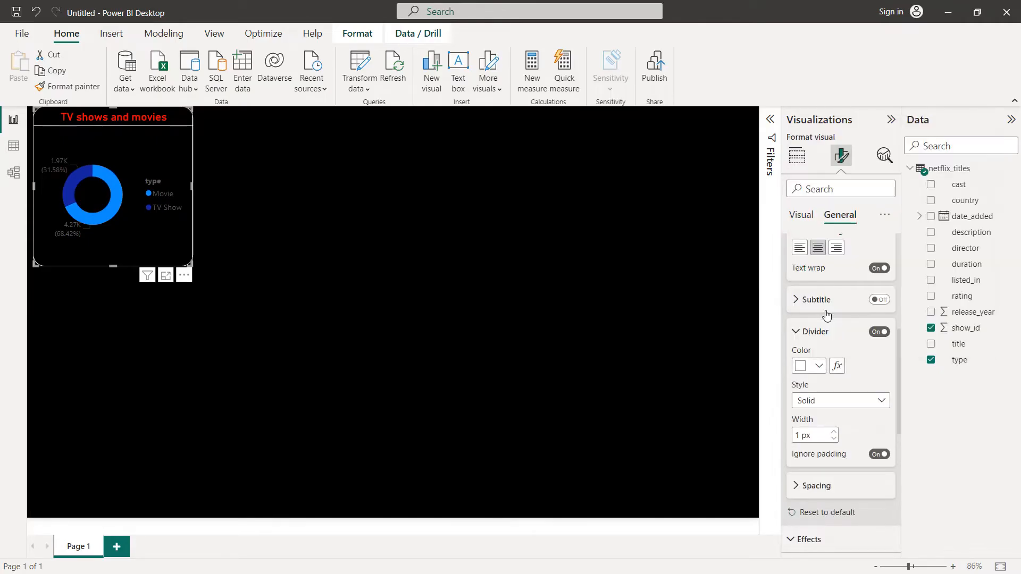
Step: Set the donut chart's legend text color to white
scroll(850, 436, up, 5)
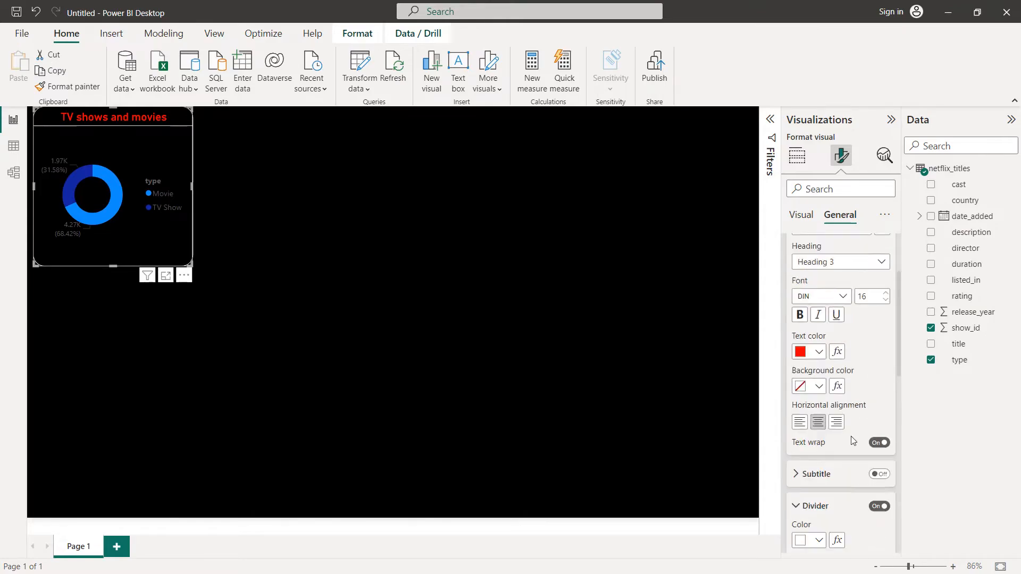
click(803, 216)
click(809, 247)
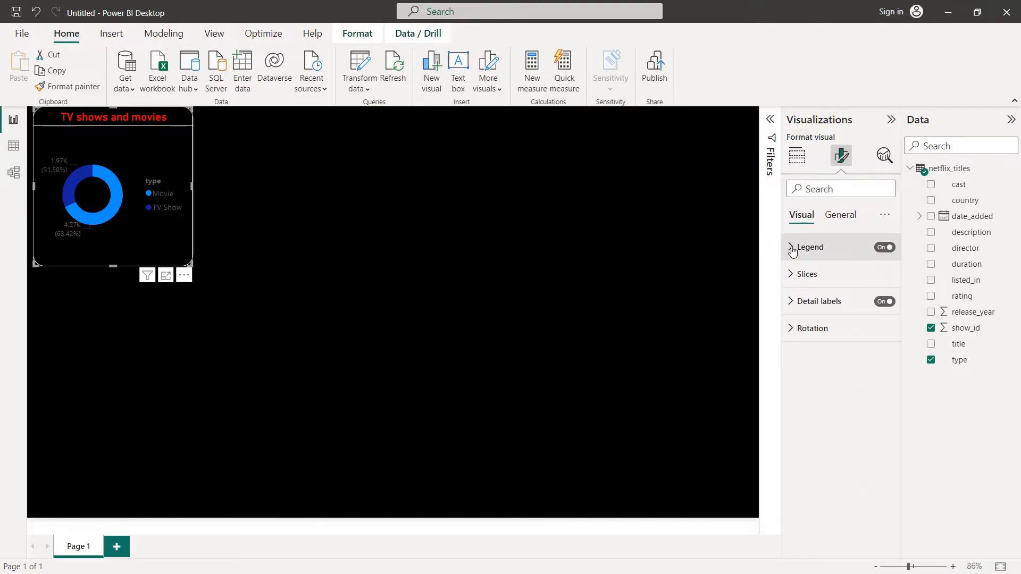
click(807, 347)
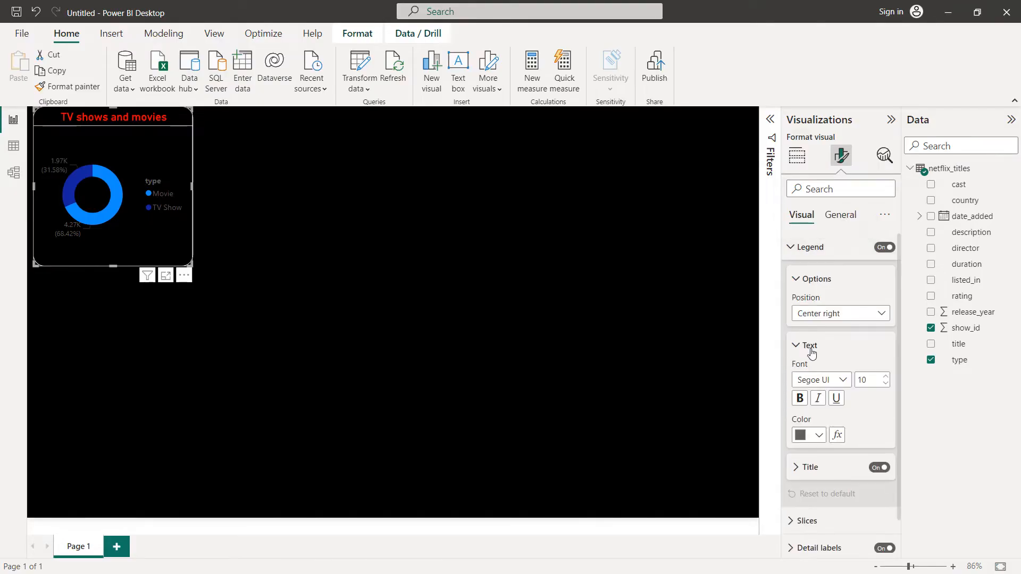
click(818, 400)
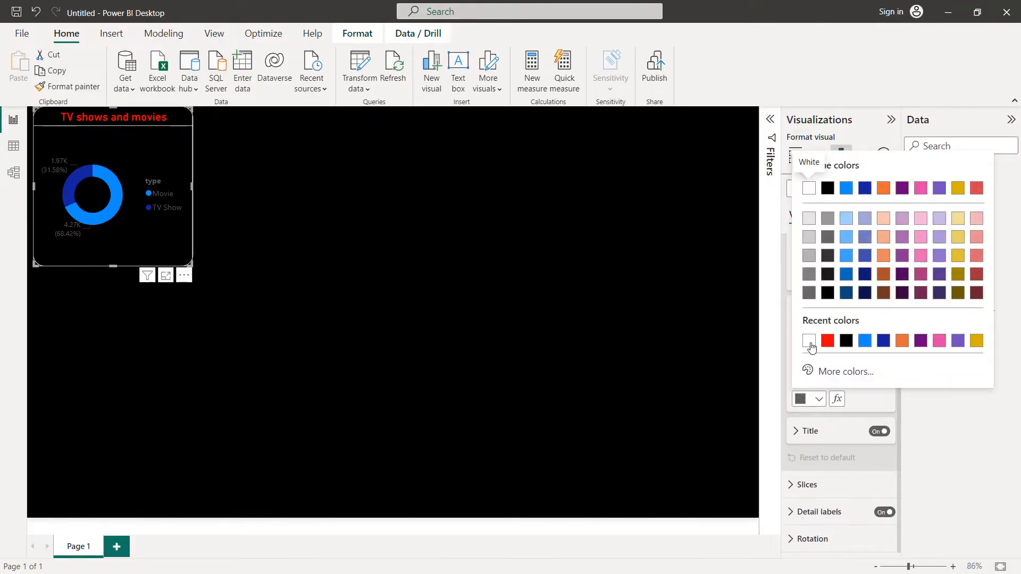
click(809, 340)
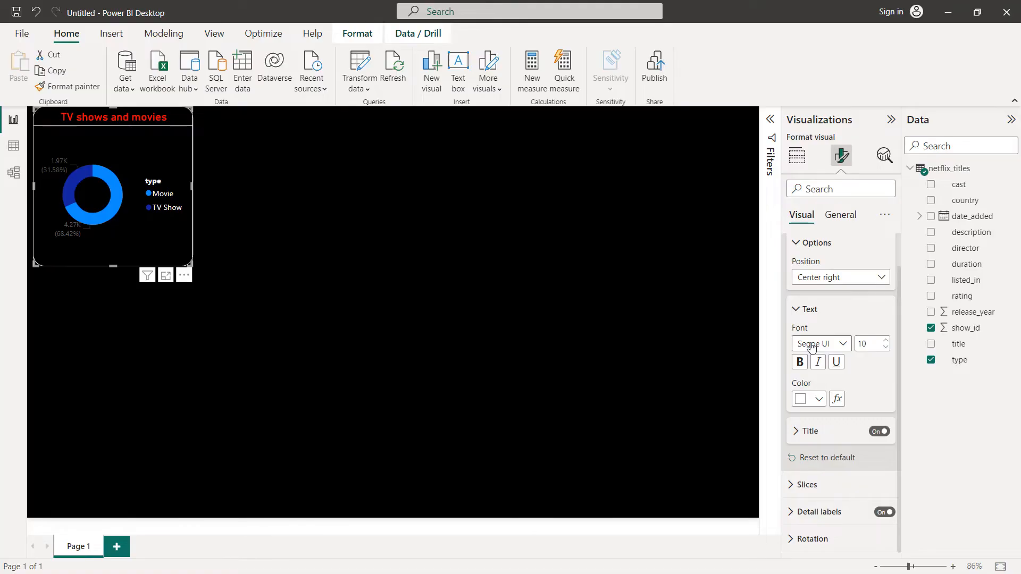
Step: Set the color of the donut chart's detail label values to white
click(798, 513)
scroll(822, 464, down, 5)
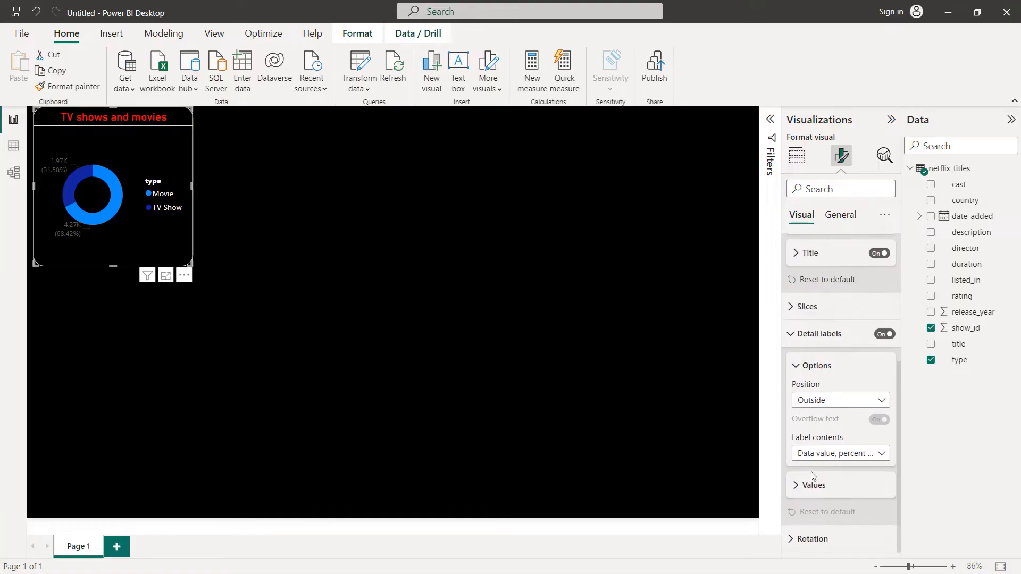
click(805, 497)
scroll(808, 467, down, 5)
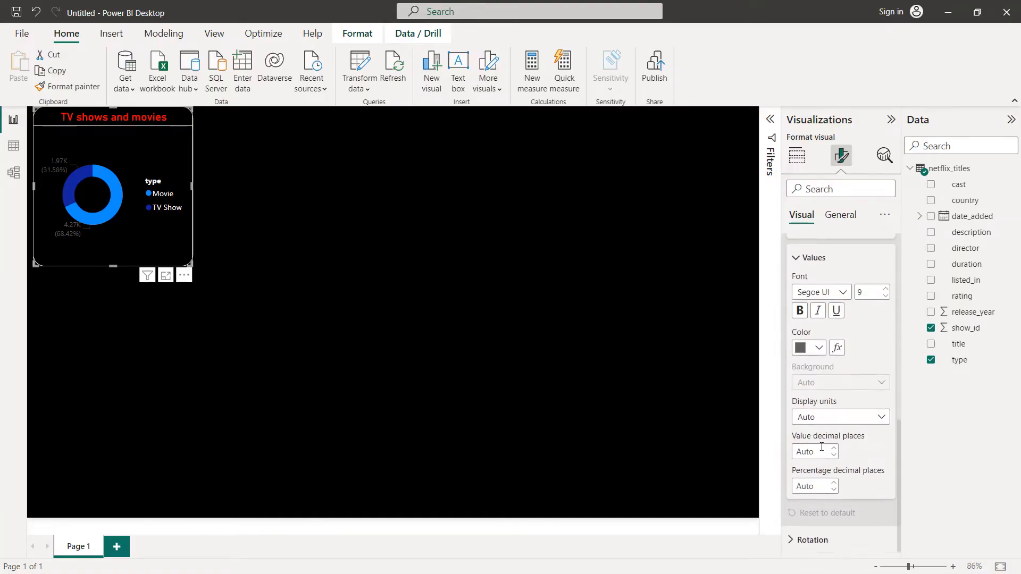
click(816, 351)
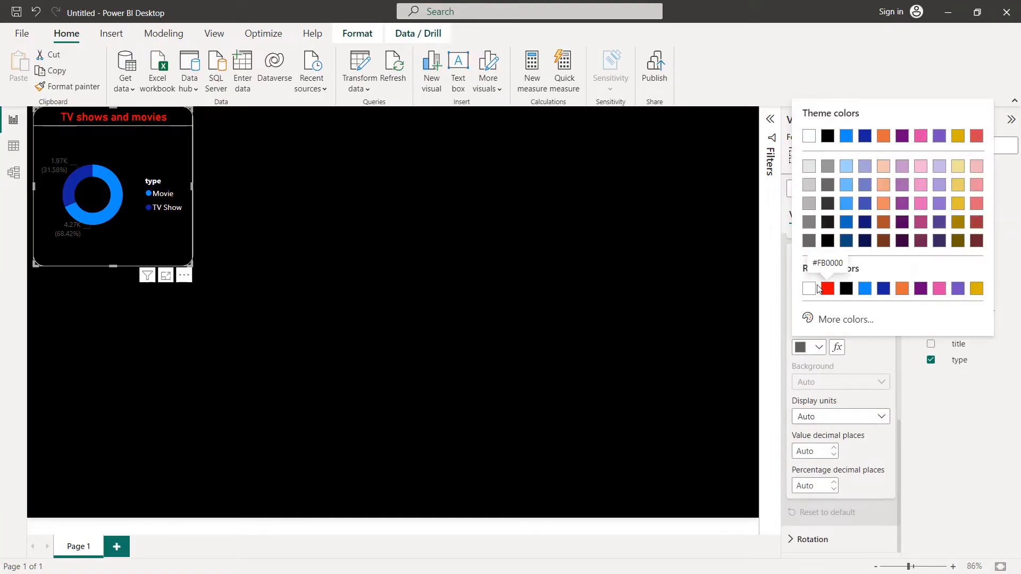
click(813, 289)
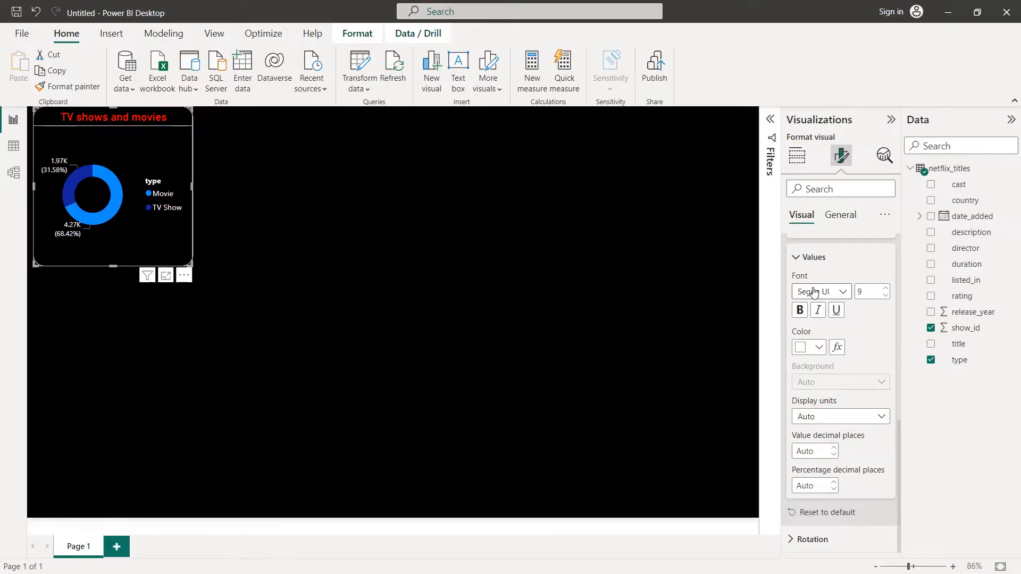
scroll(825, 323, up, 3)
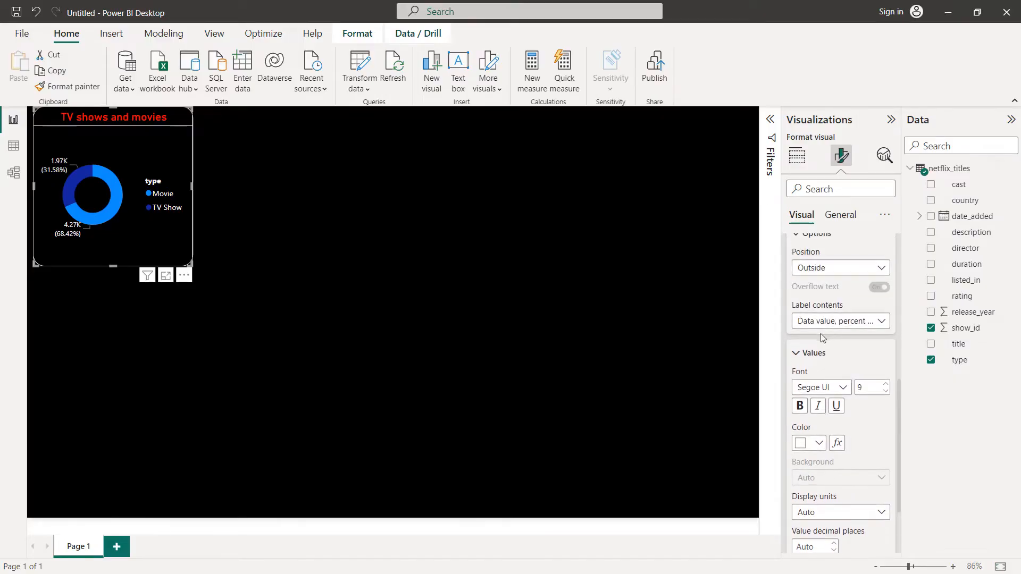
click(806, 358)
scroll(806, 361, up, 5)
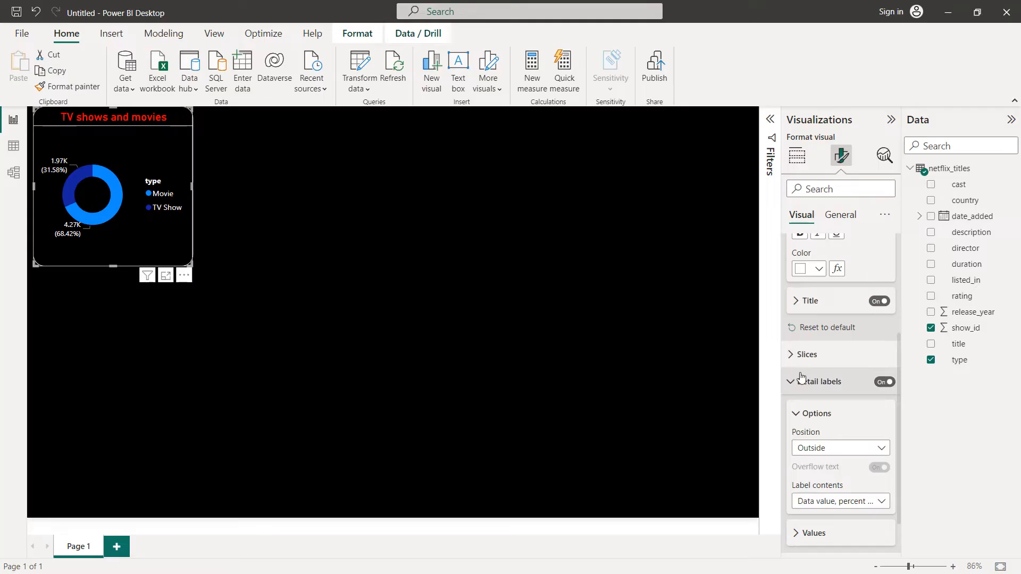
Step: Make the donut chart's legend text bold
click(800, 364)
scroll(802, 377, up, 1)
scroll(803, 425, down, 1)
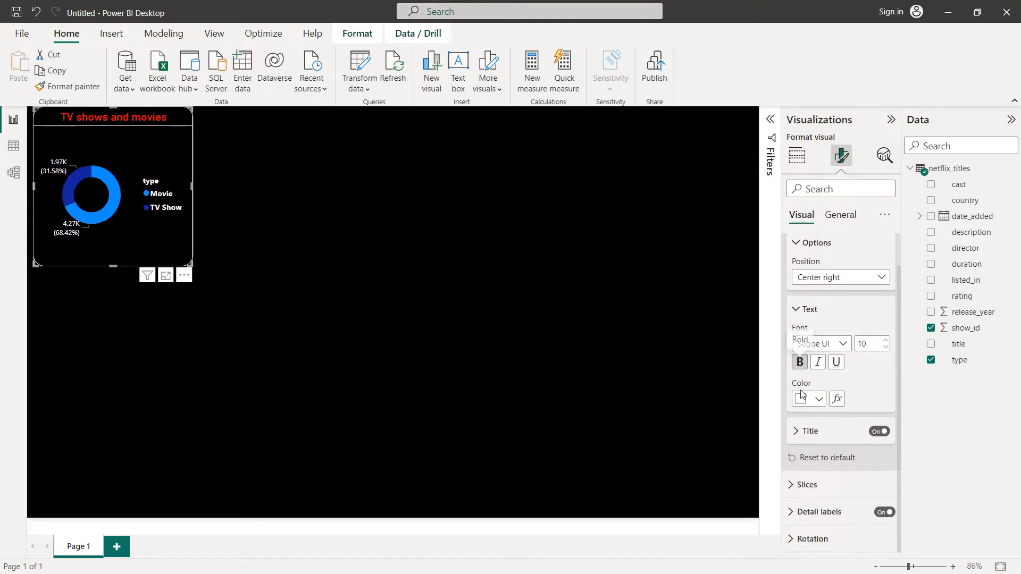
Step: Color the donut chart's Movie slice red (#FB0000) and its TV Show slice light red
click(804, 484)
scroll(804, 482, down, 4)
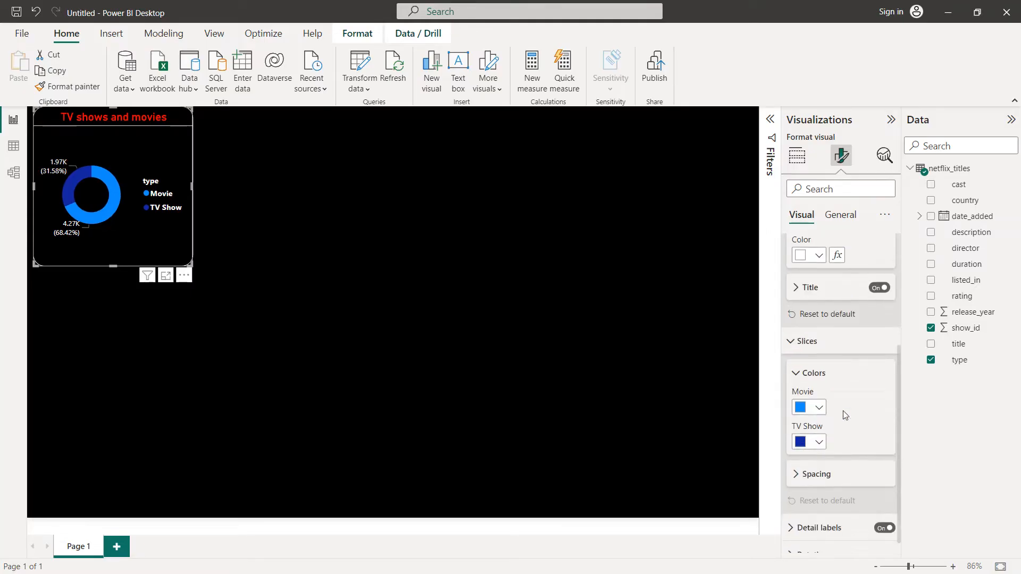
click(819, 408)
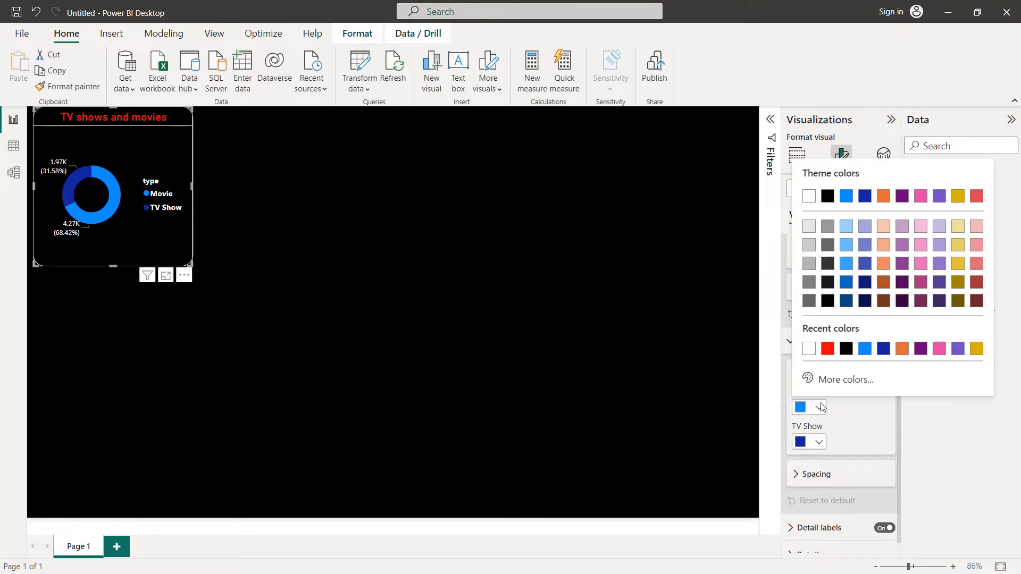
click(828, 348)
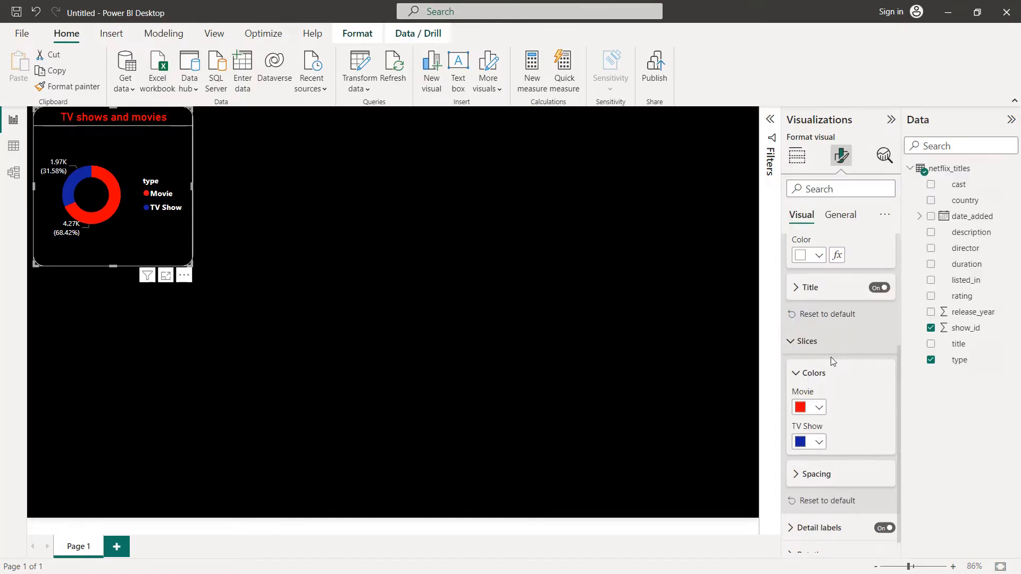
click(819, 443)
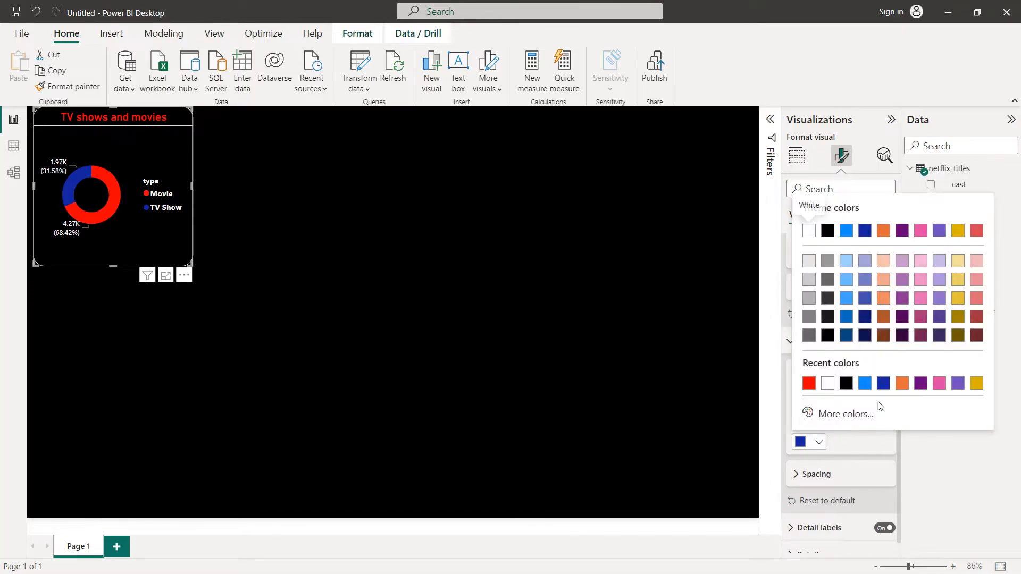
click(977, 280)
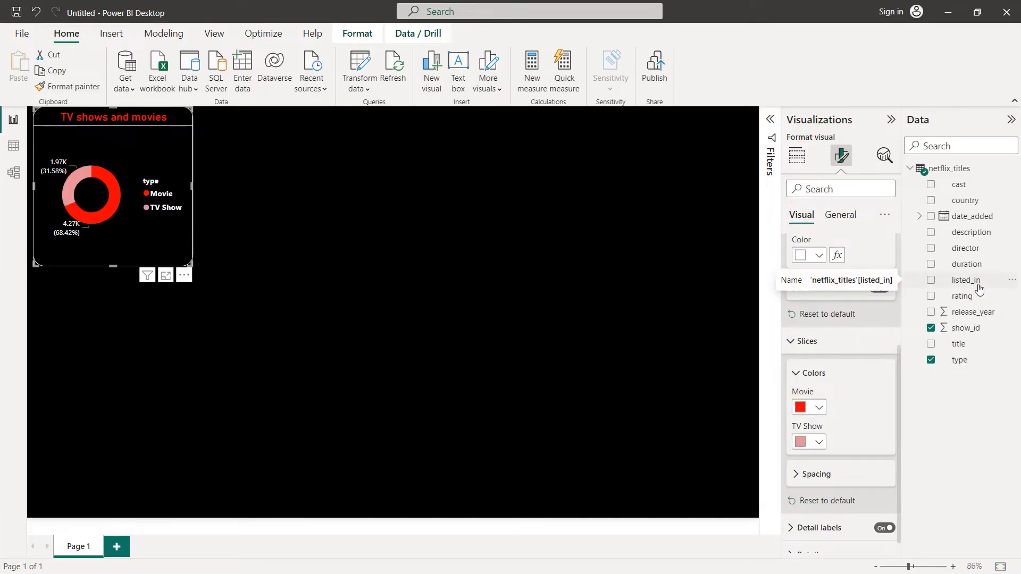
Step: Move the donut chart to the upper middle of the page and widen it into a landscape rectangle
drag(180, 237, 443, 359)
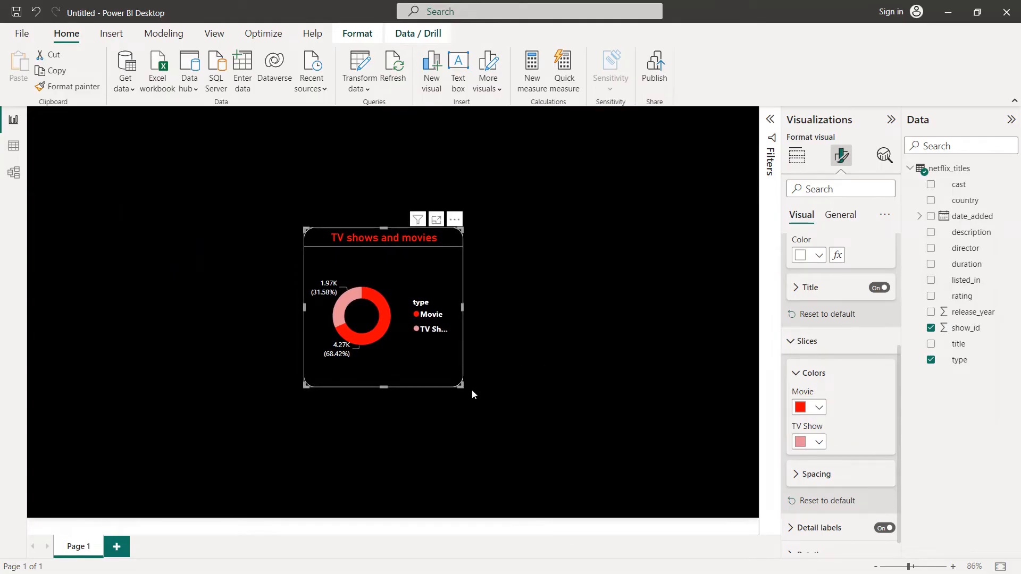
drag(464, 392, 512, 383)
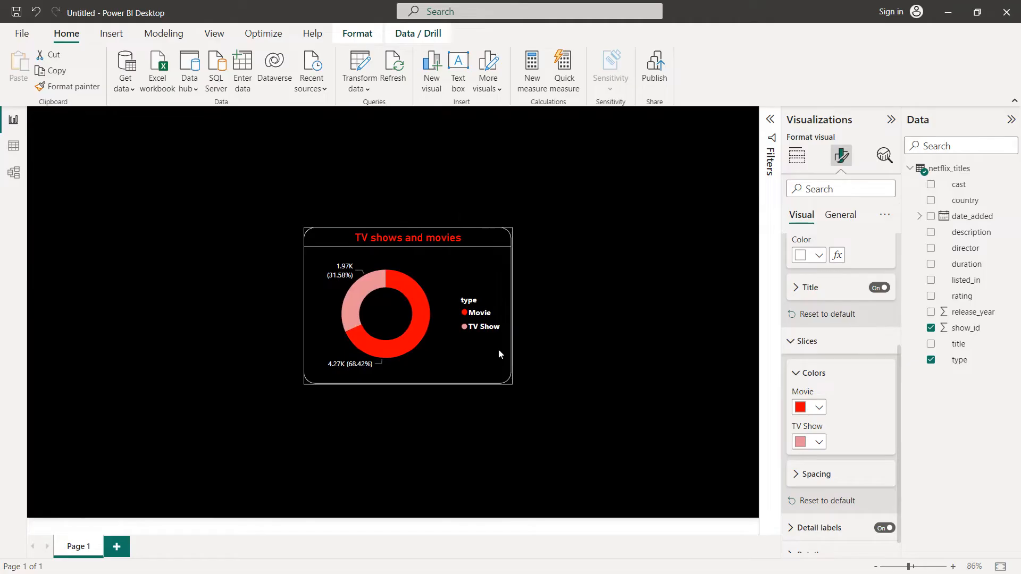
drag(403, 240, 396, 209)
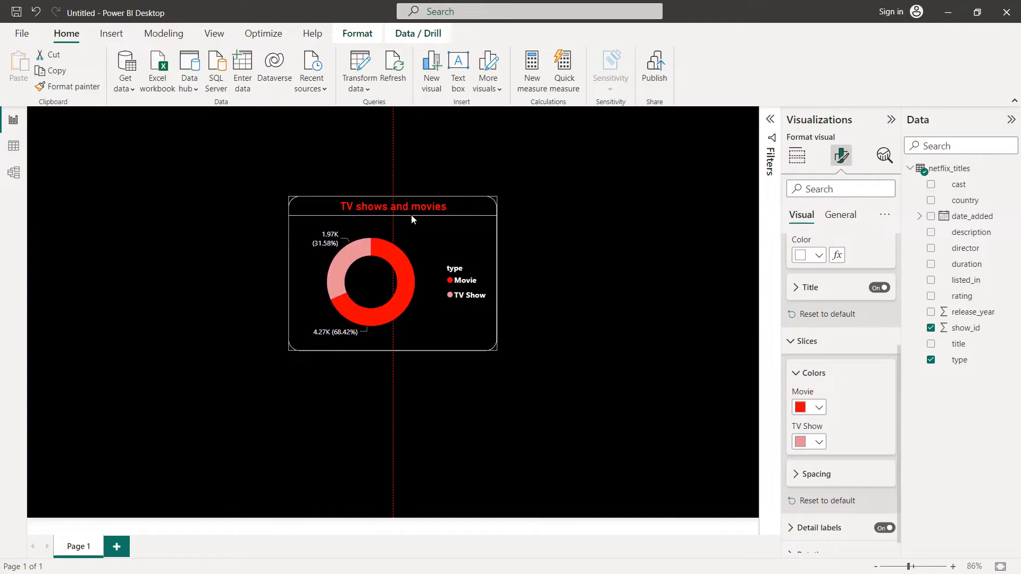
Step: Add a stacked bar chart with rating on the Y-axis and the count of show_id on the X-axis
click(549, 235)
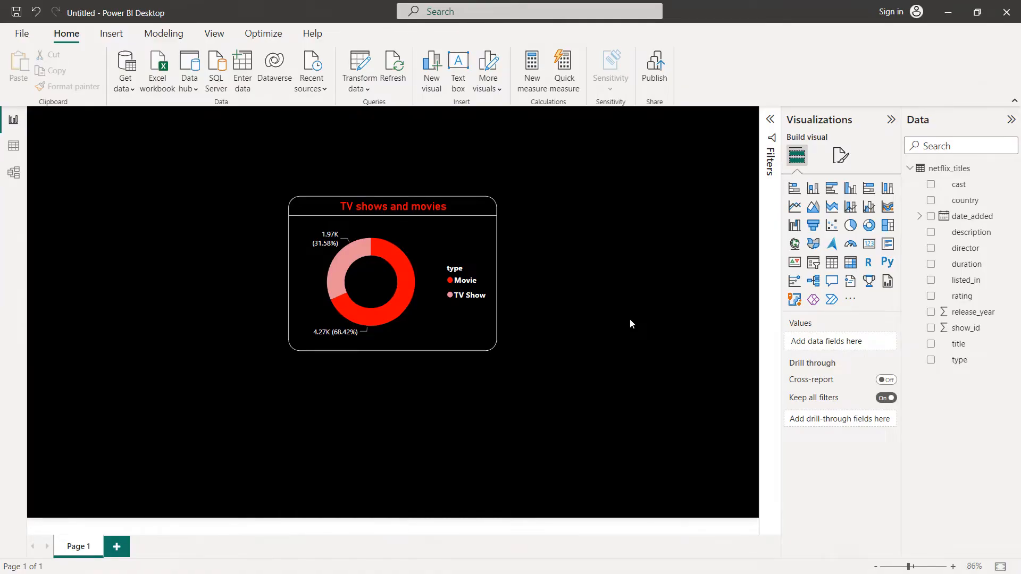
click(794, 188)
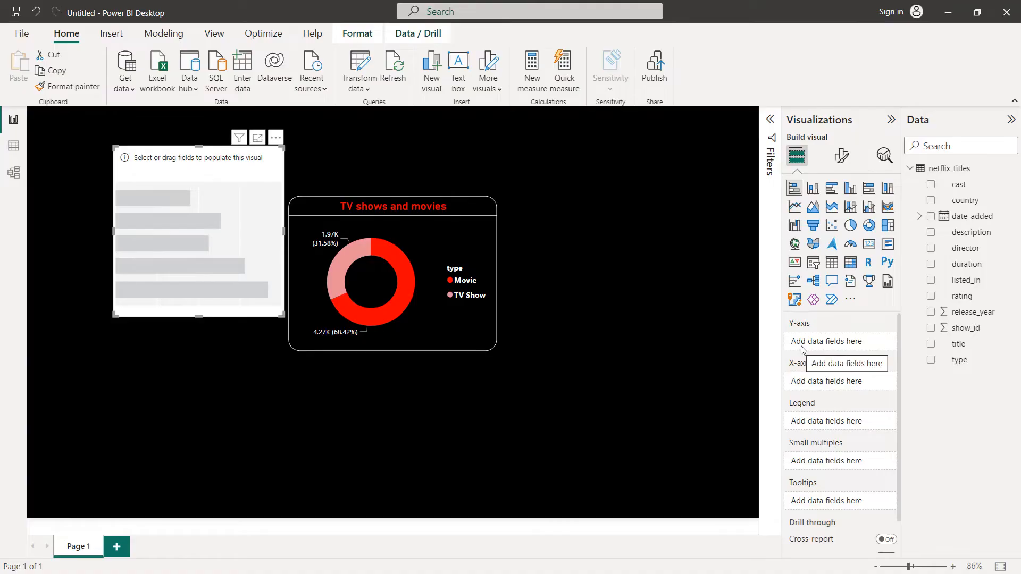
drag(962, 298, 846, 342)
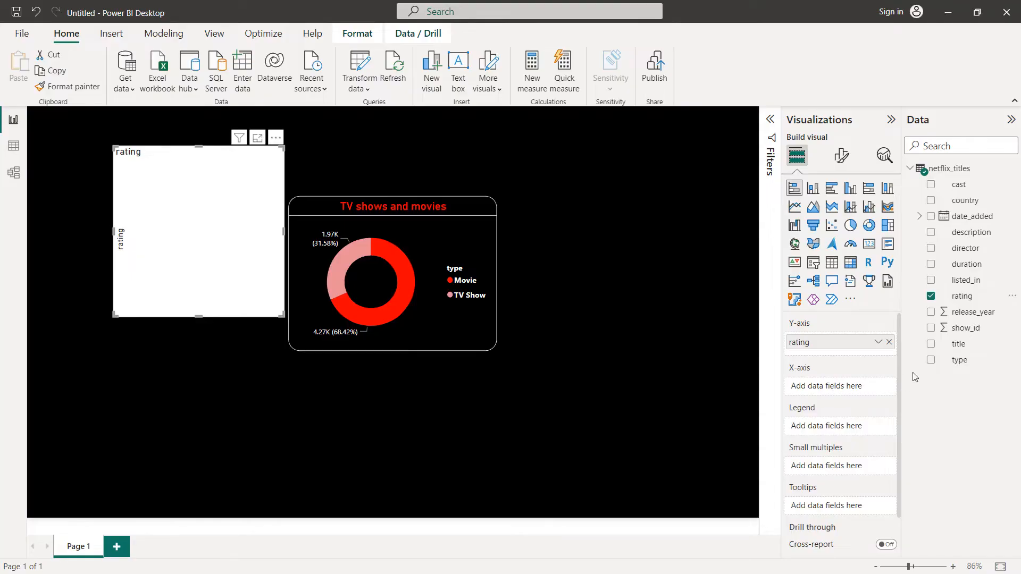
drag(957, 328, 847, 389)
click(877, 392)
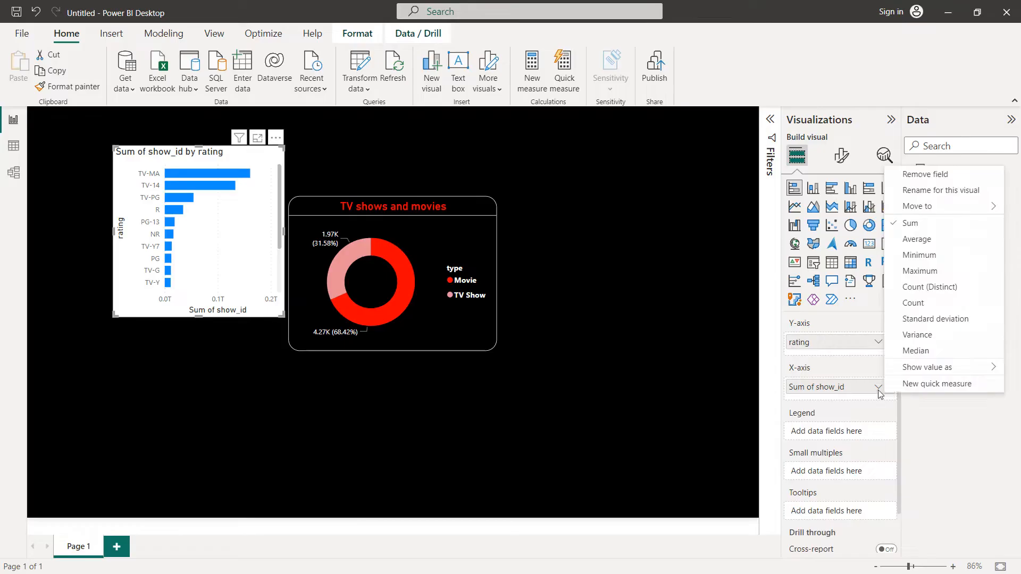
click(924, 300)
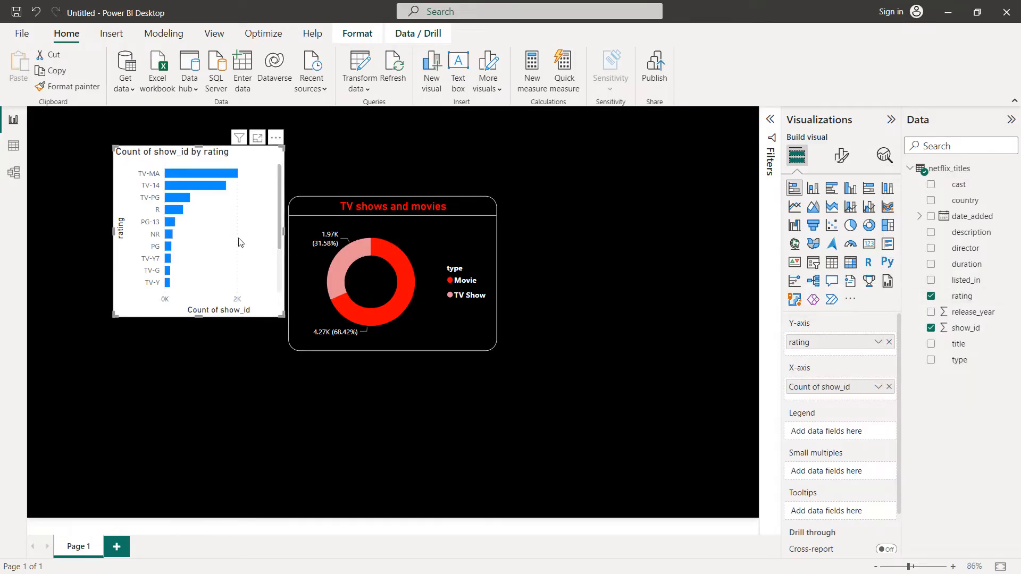
Step: Turn off the bar chart's Y-axis title and set the Y-axis values color to white
click(842, 156)
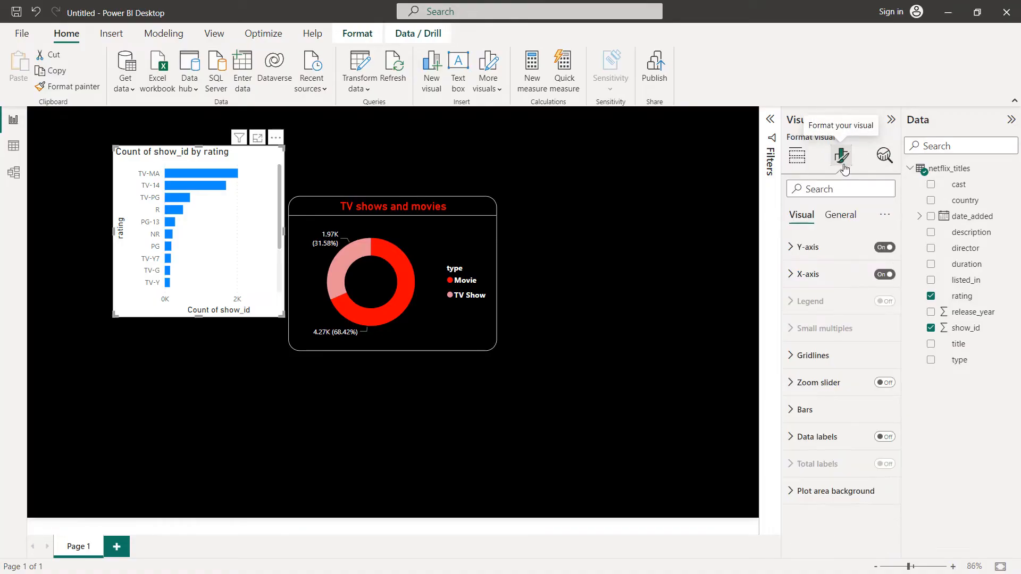
click(809, 247)
click(875, 482)
click(877, 481)
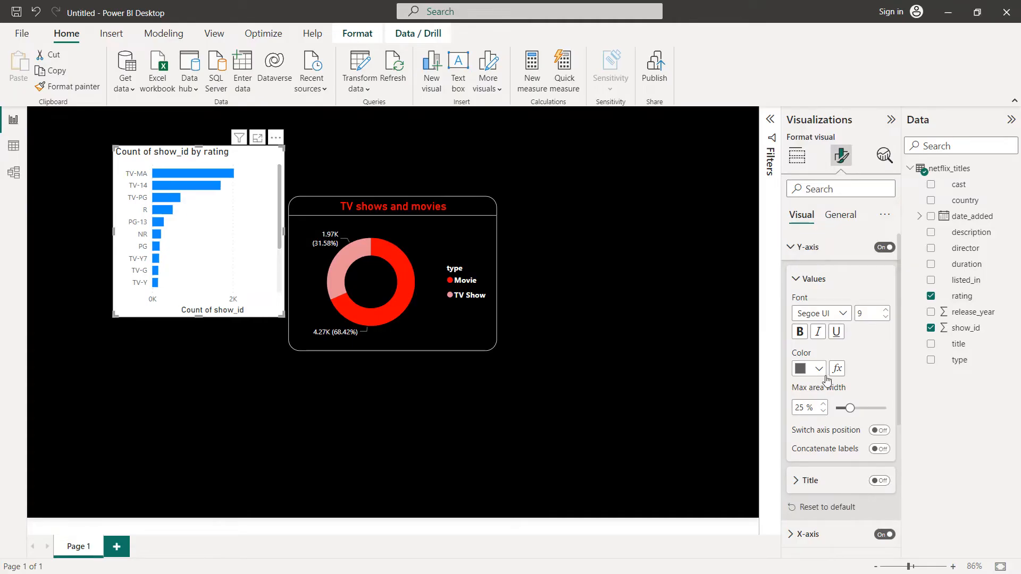
click(819, 369)
click(844, 312)
Step: Turn off the bar chart's X-axis title and set the X-axis values color to white
scroll(843, 319, down, 5)
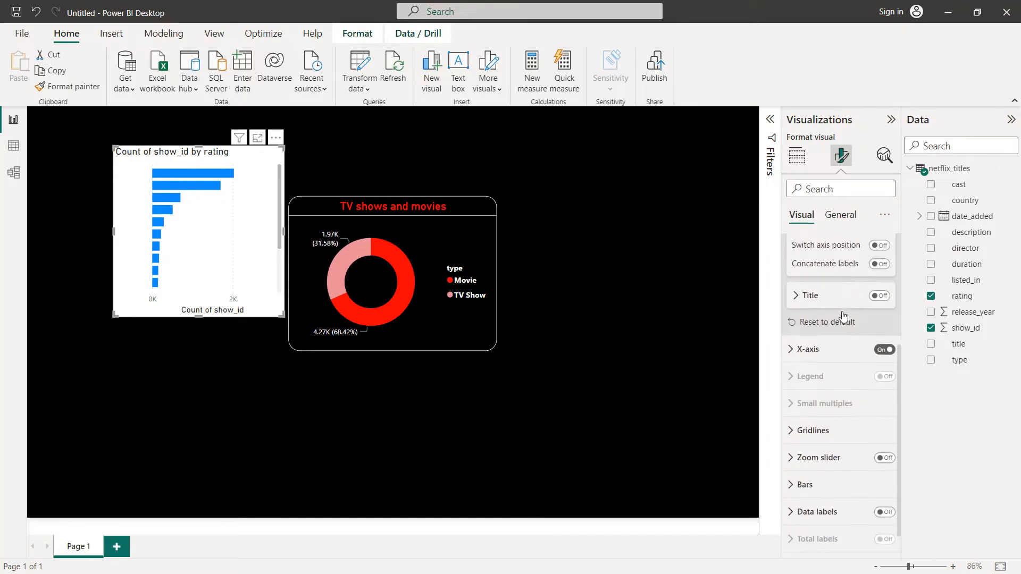
click(803, 343)
scroll(829, 404, down, 1)
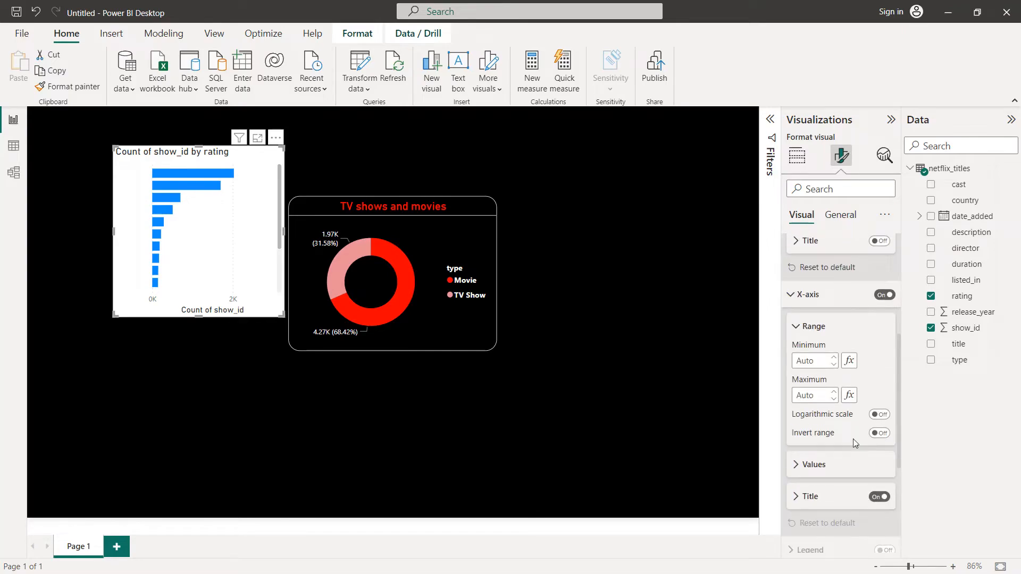
click(879, 497)
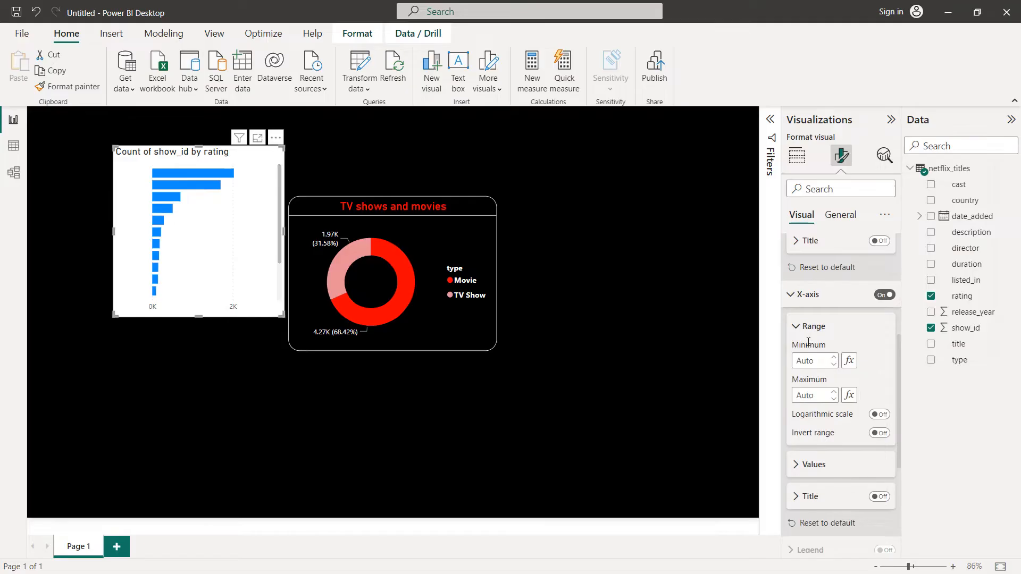
click(813, 464)
scroll(812, 465, down, 3)
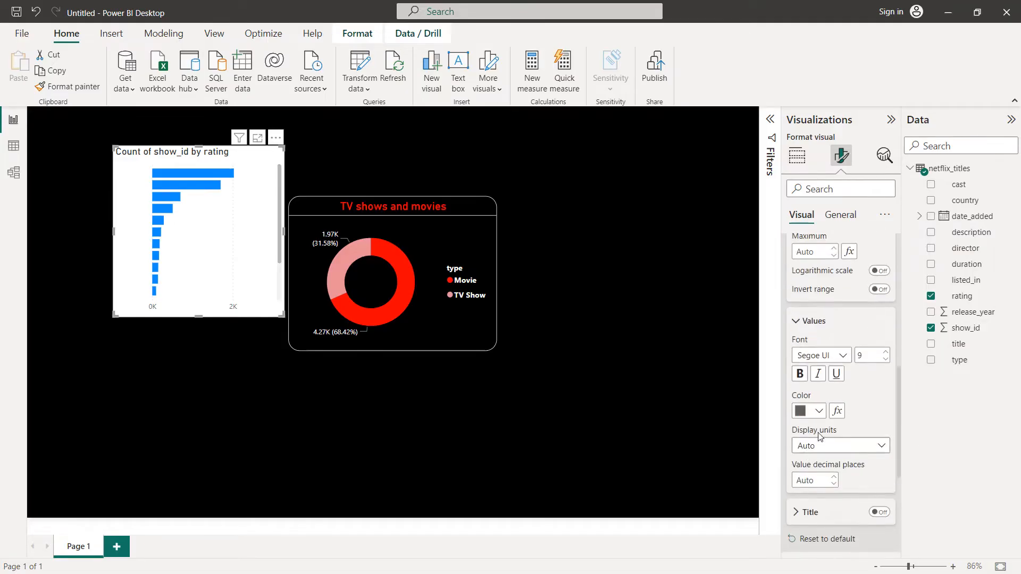
click(821, 412)
click(810, 351)
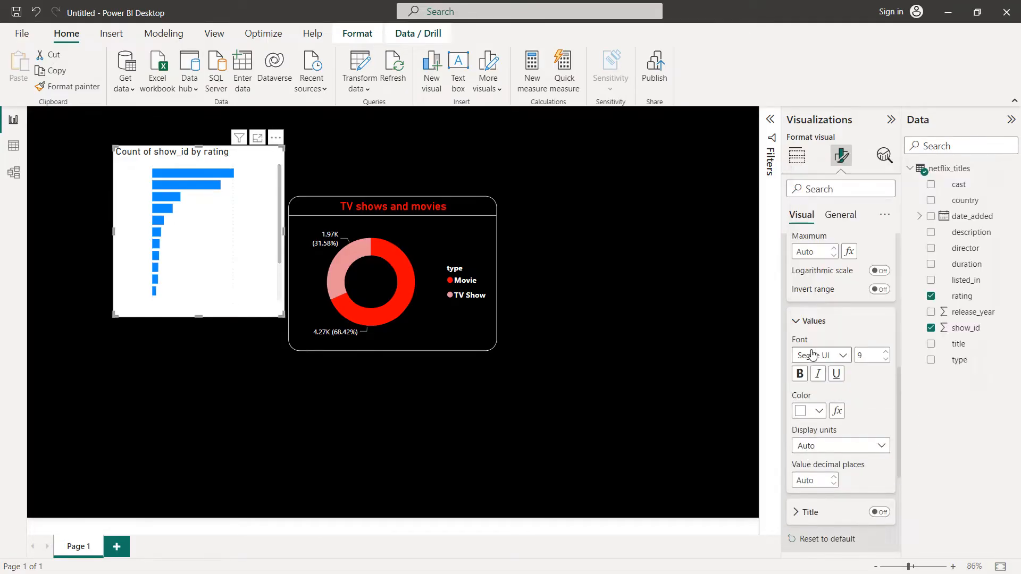
scroll(814, 359, down, 2)
scroll(814, 360, up, 5)
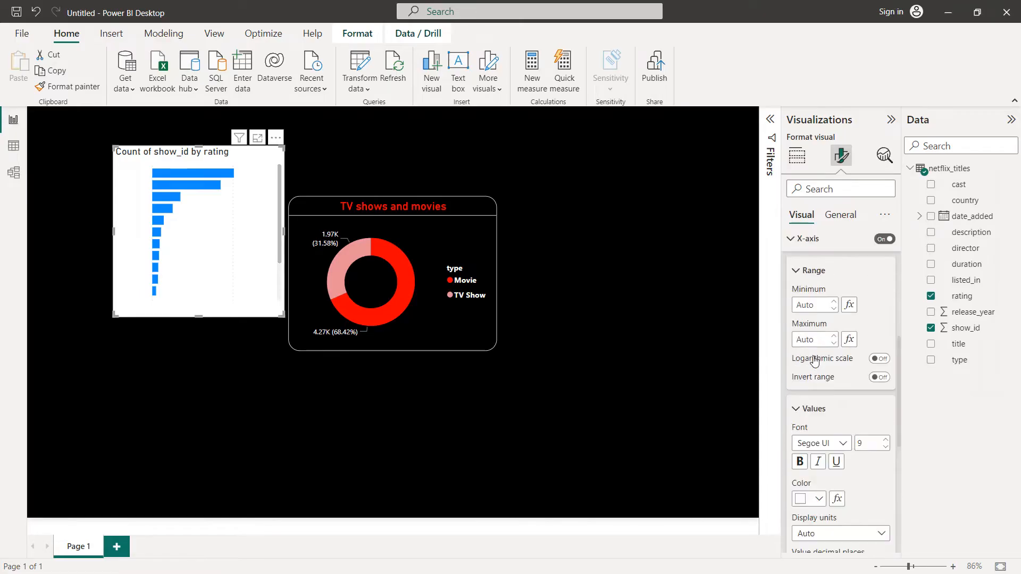
Step: Set the bar chart's background color to black
click(837, 215)
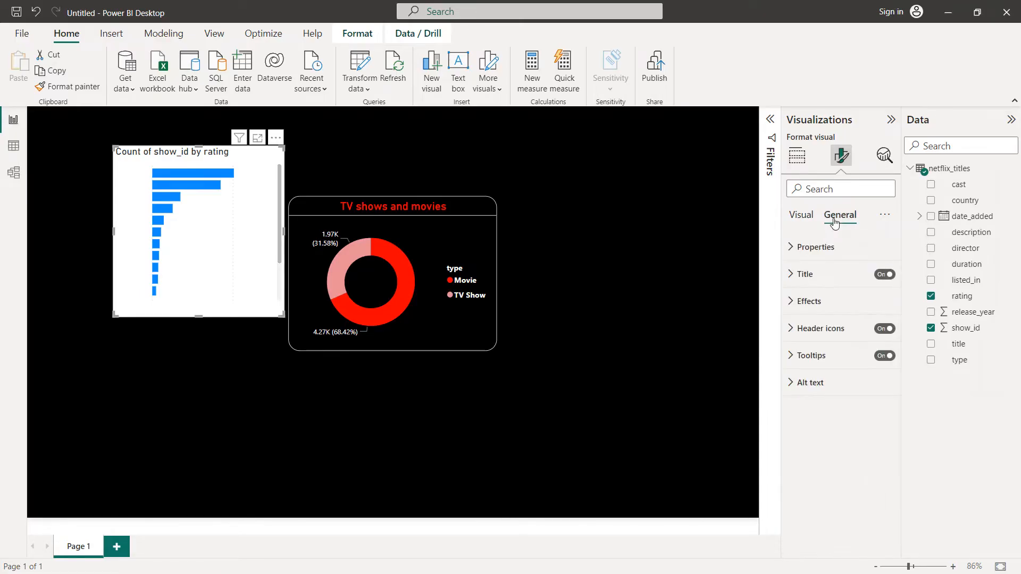
click(808, 302)
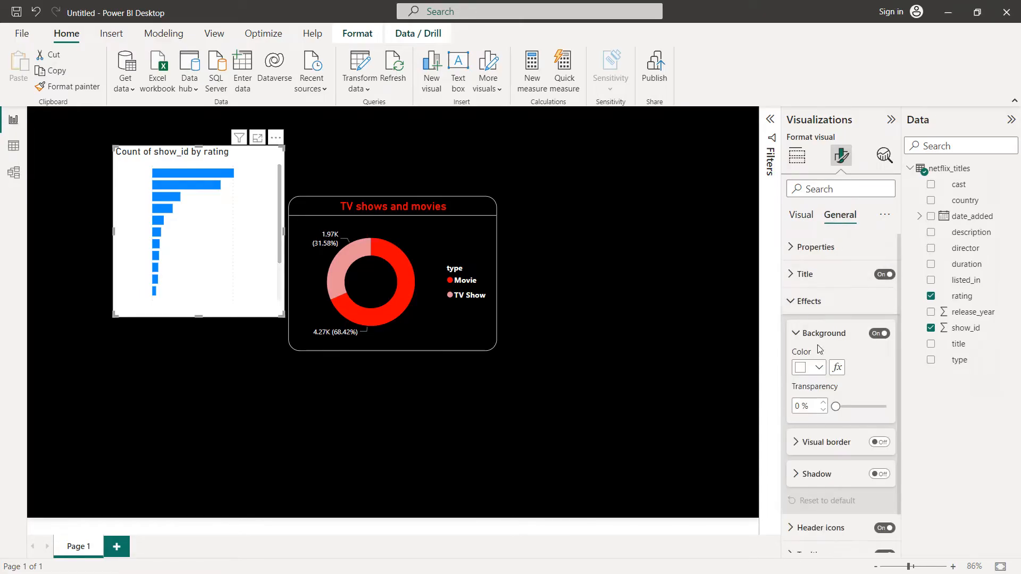
click(818, 375)
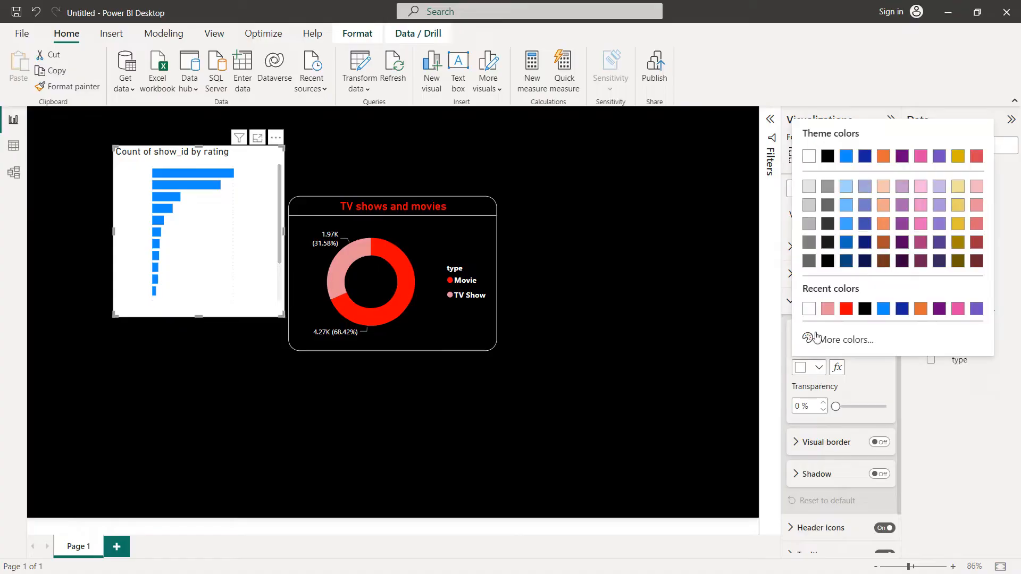
click(865, 309)
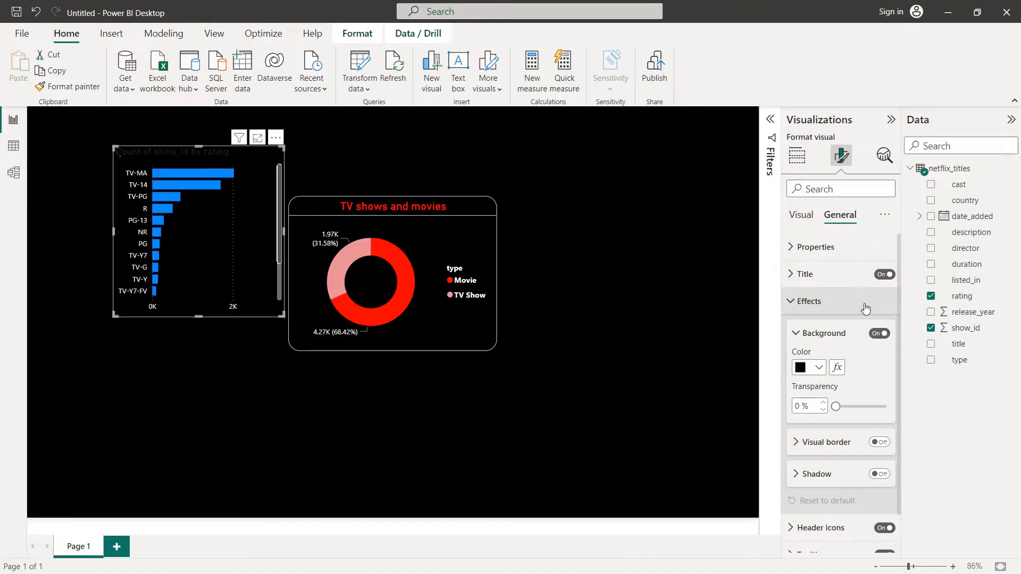
Step: Turn on the bar chart's visual border, color it white and set its rounded corners to 20 px
click(879, 442)
scroll(821, 404, down, 3)
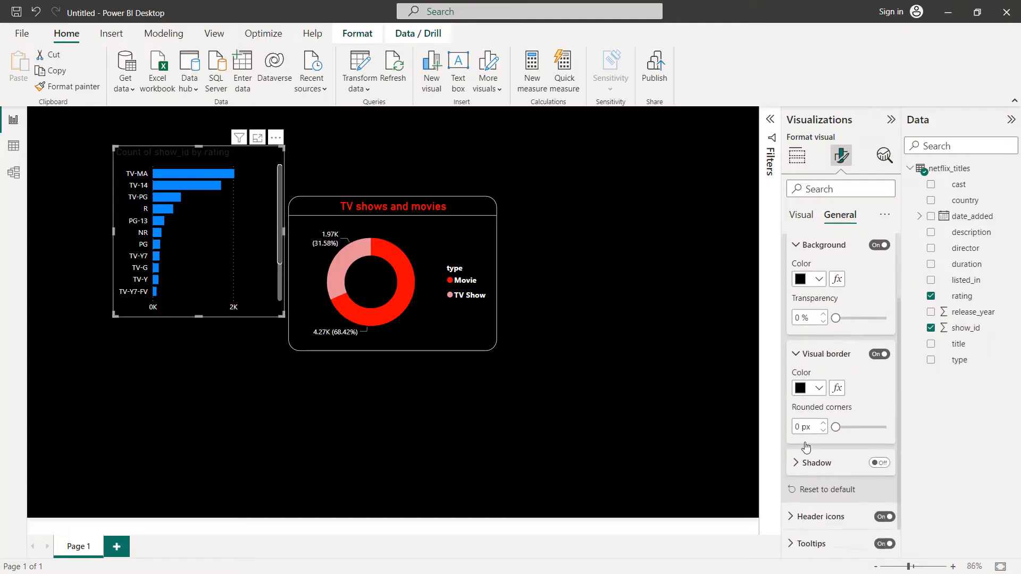
click(820, 389)
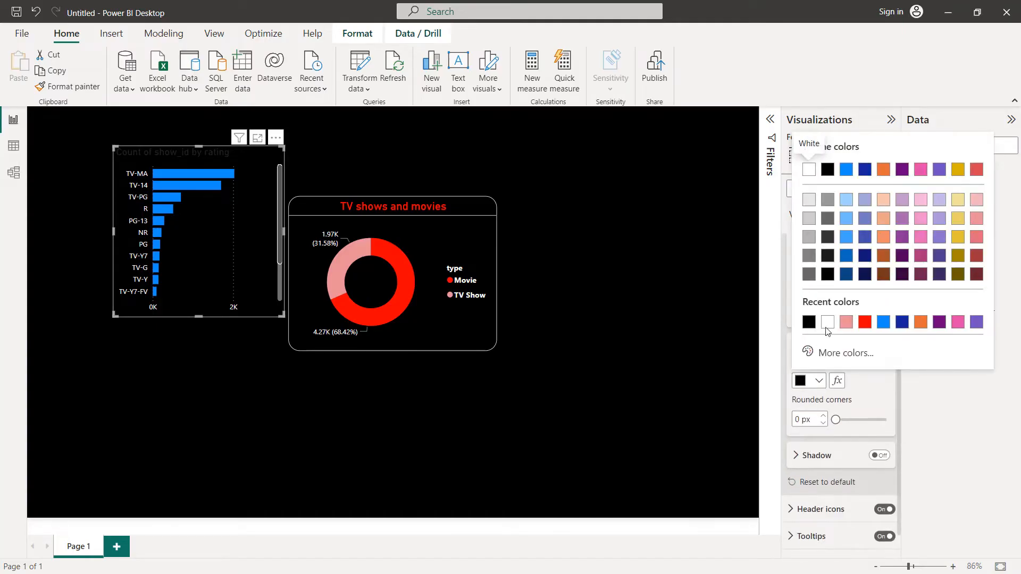
click(825, 324)
click(802, 419)
text(20)
scroll(838, 438, up, 3)
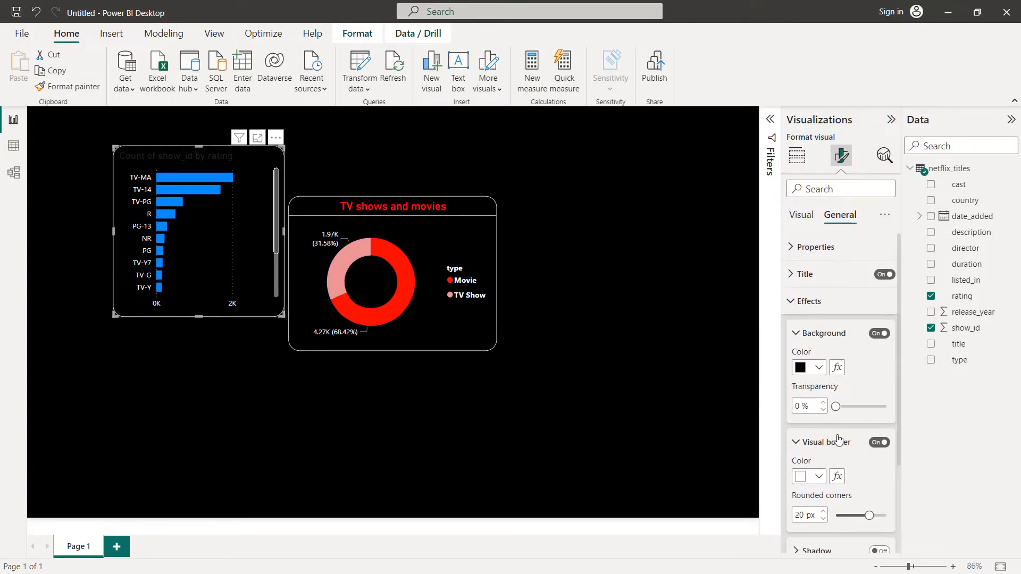
Step: Change the ratings bar chart's title text to "Ratings by total titles"
click(808, 282)
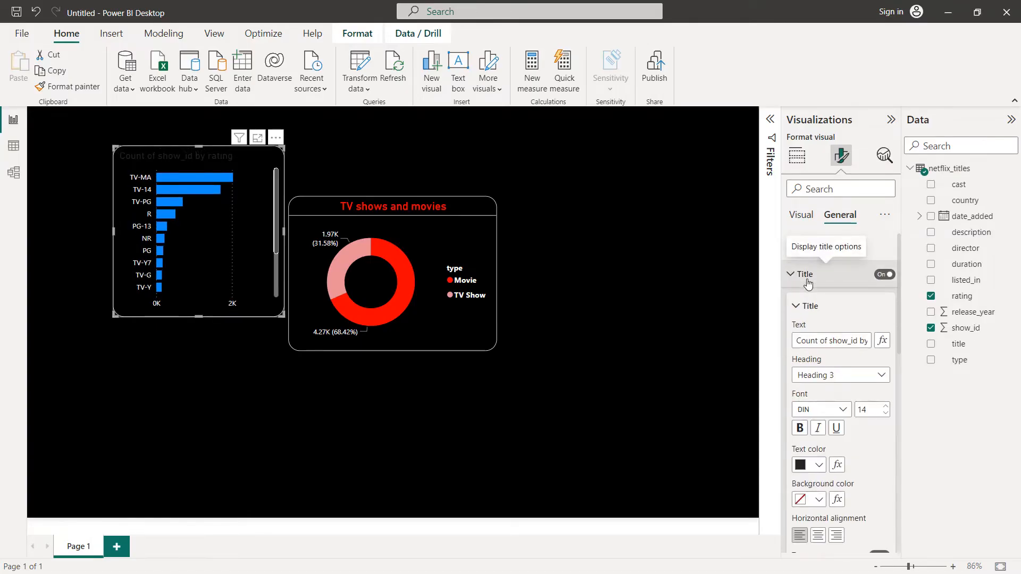
click(829, 340)
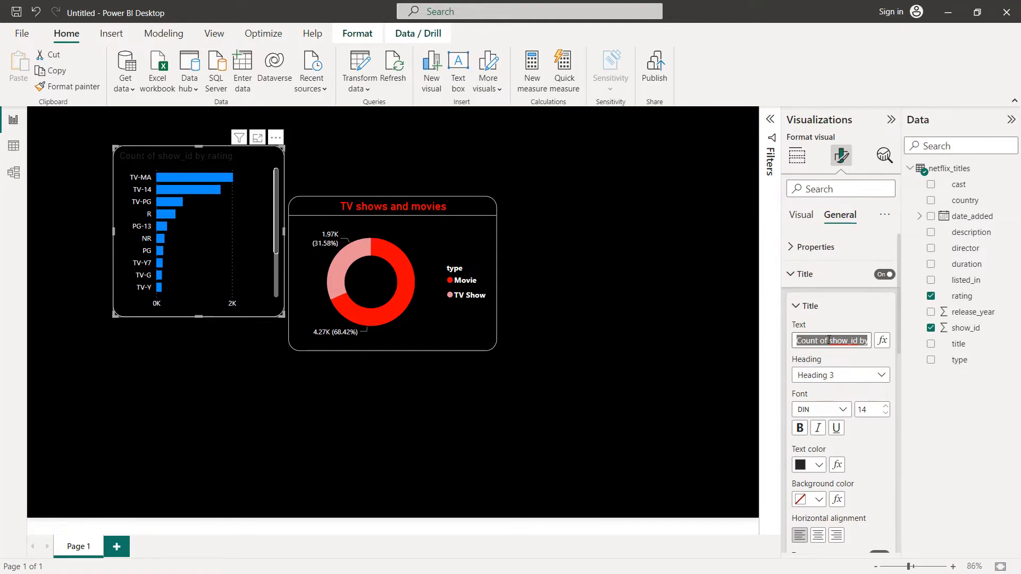
text(Ratings by tota)
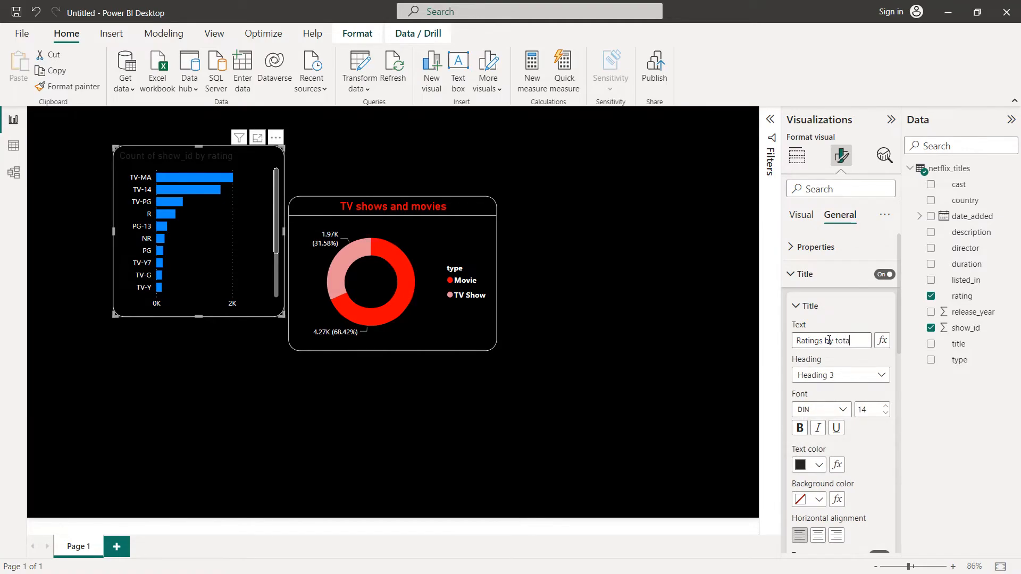
text(l titles)
Step: Color the ratings chart's title red, set its font size to 16 and center it horizontally
click(819, 465)
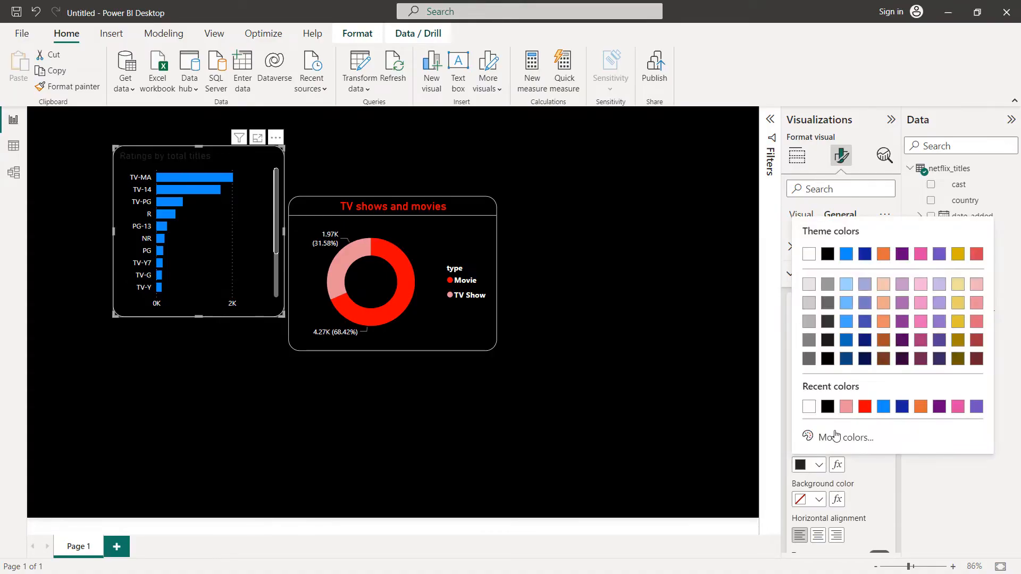
click(864, 407)
click(885, 406)
click(885, 406)
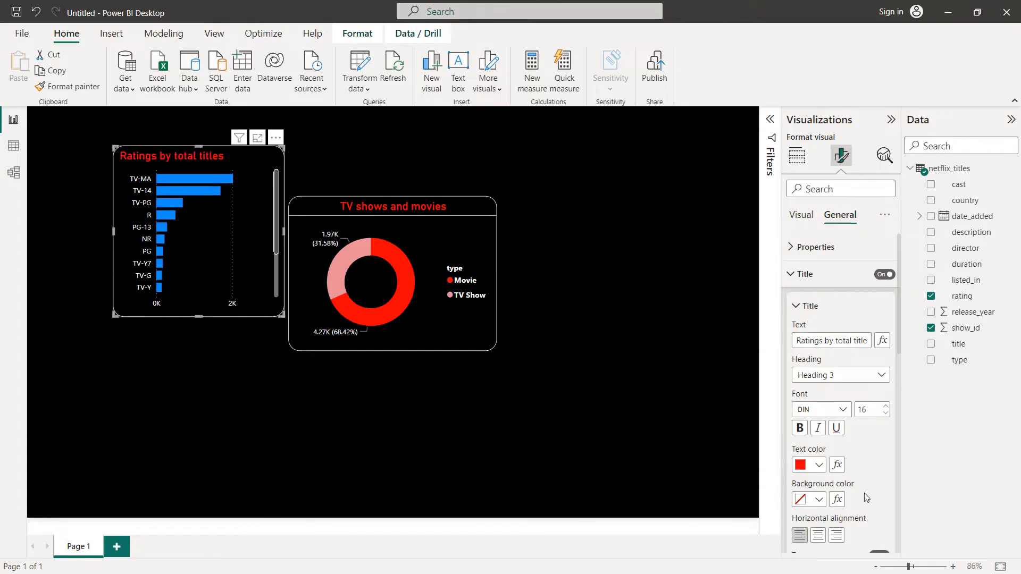
click(818, 536)
Step: Turn on the divider below the ratings chart's title and color it white
scroll(873, 476, down, 2)
scroll(873, 477, down, 2)
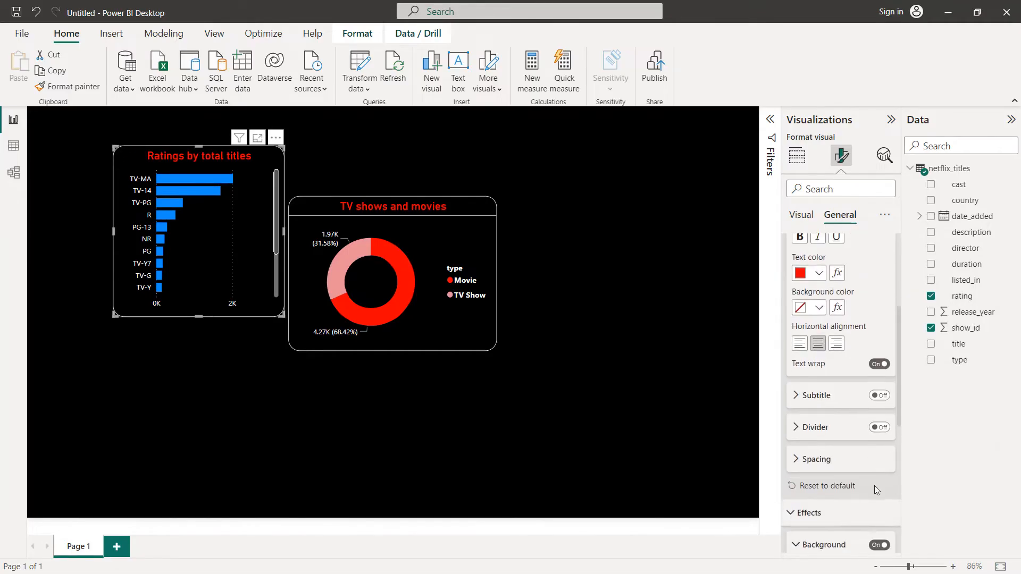
click(879, 427)
click(818, 429)
click(813, 413)
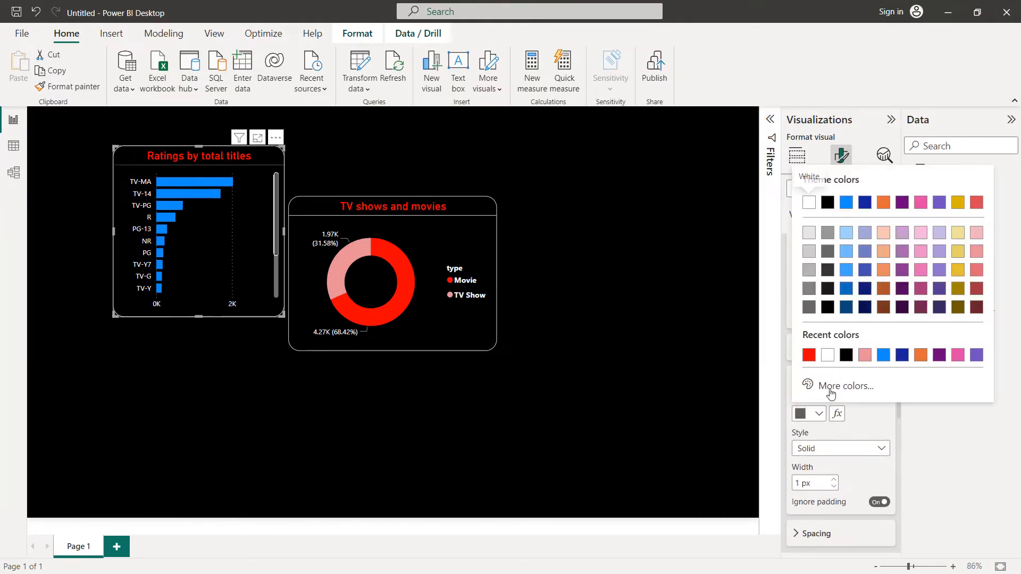
click(827, 355)
scroll(847, 398, down, 3)
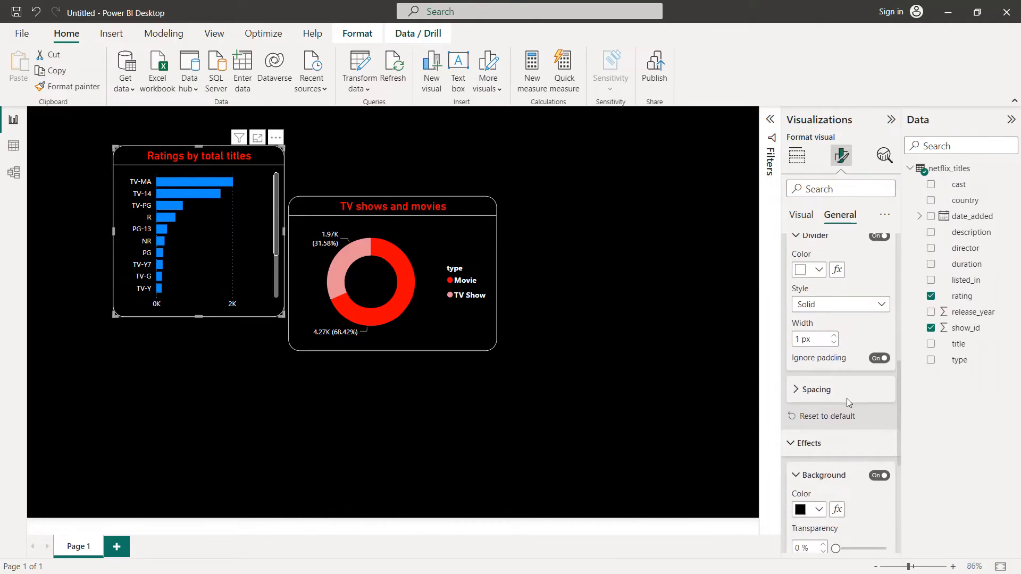
Step: Set the default bar color of the ratings chart to red #FB0000
scroll(846, 398, up, 5)
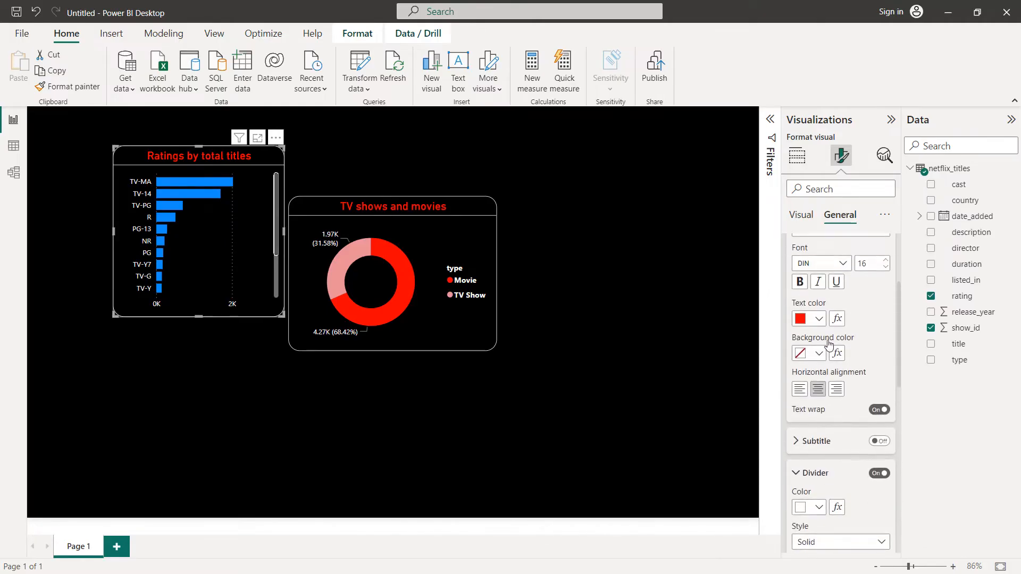
click(795, 225)
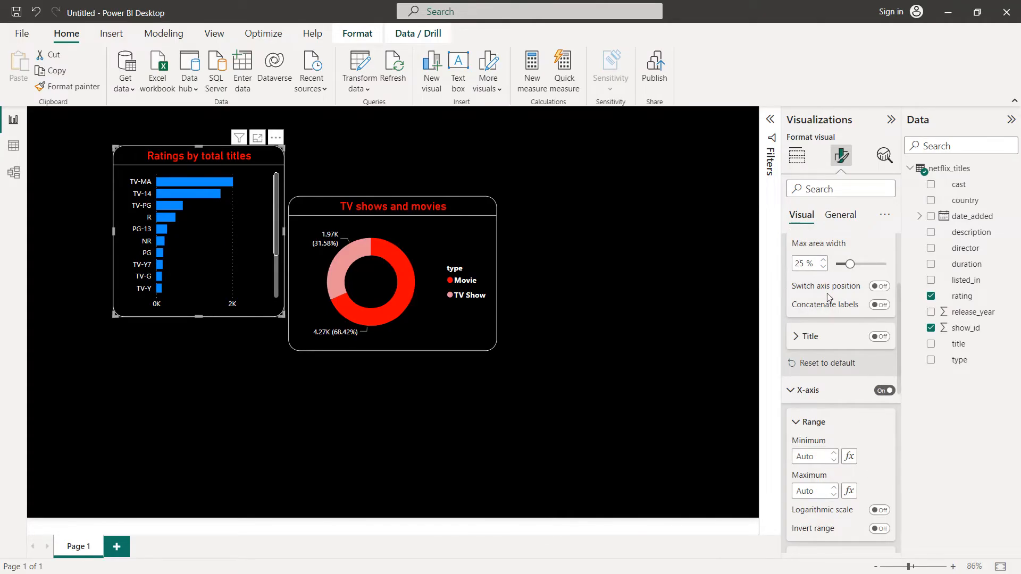
scroll(827, 297, down, 8)
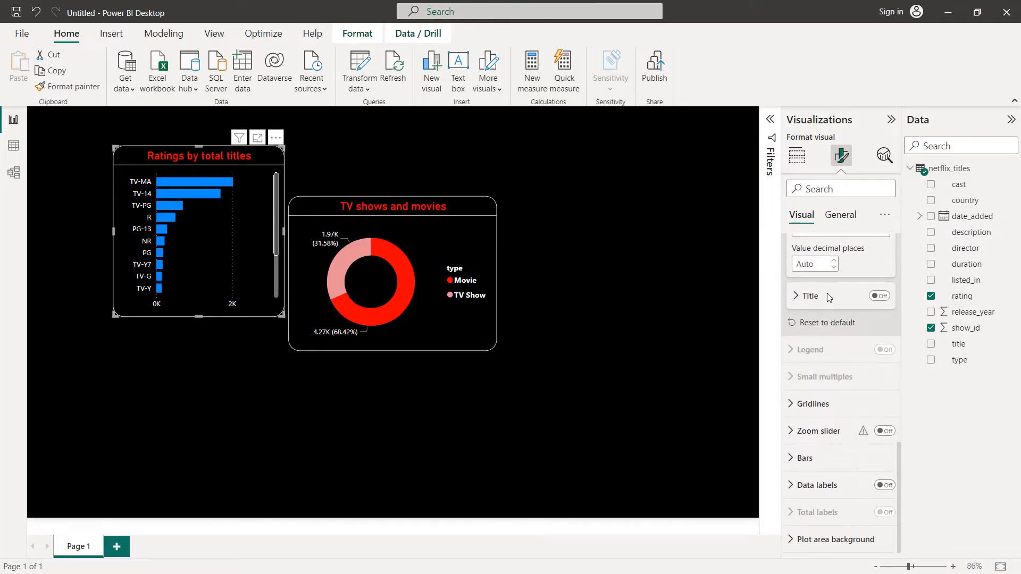
click(804, 458)
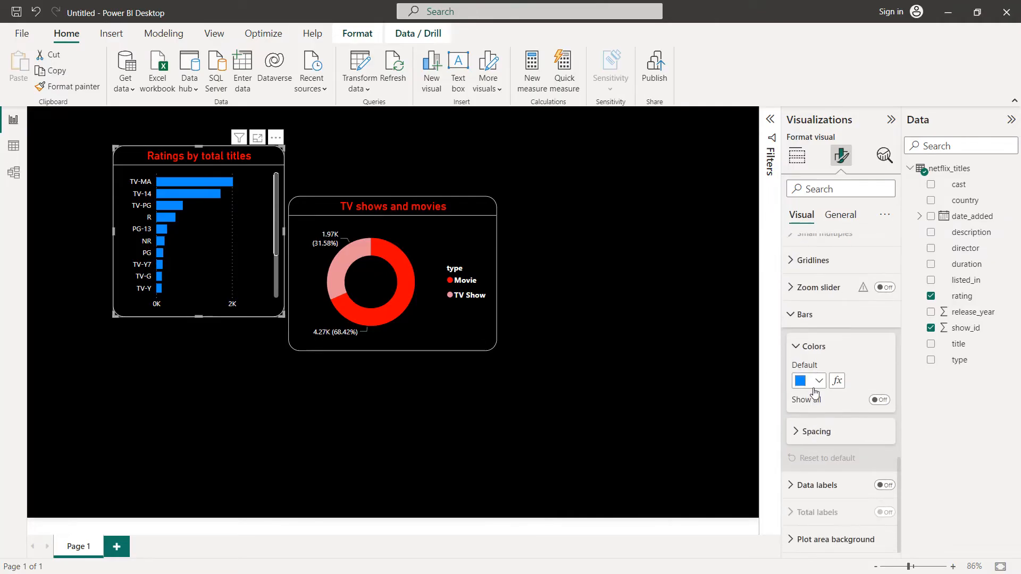
click(816, 382)
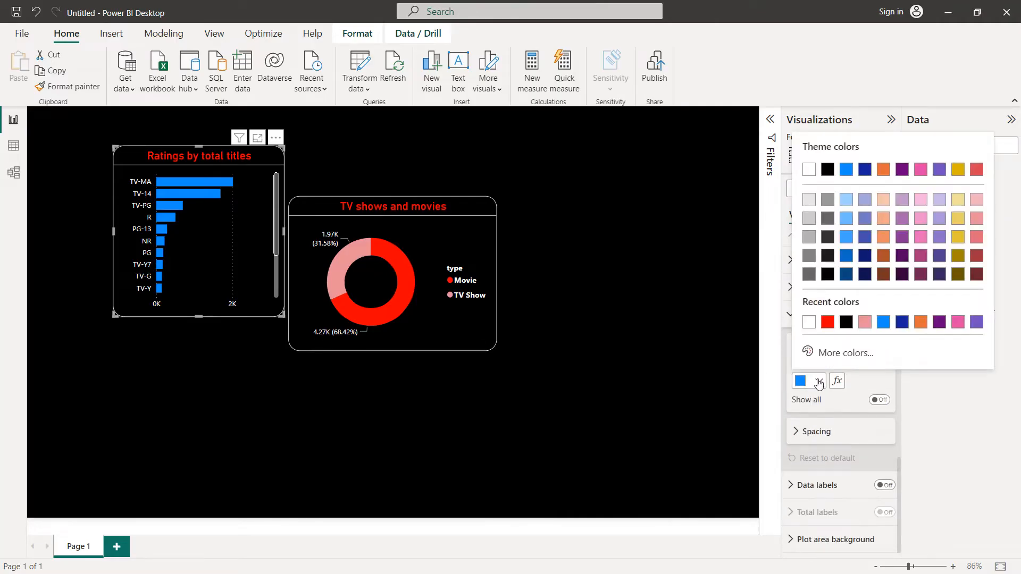
click(828, 324)
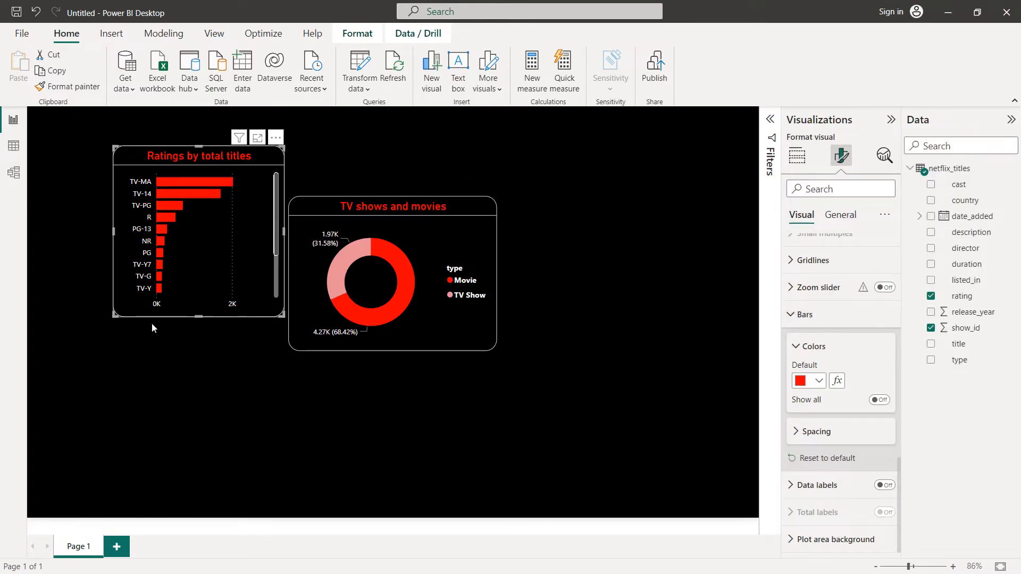
Step: Resize the ratings bar chart to match the donut chart's height and place it directly to the right of the donut chart
drag(114, 316, 67, 351)
drag(174, 145, 166, 204)
drag(65, 274, 39, 274)
drag(140, 214, 613, 209)
click(597, 396)
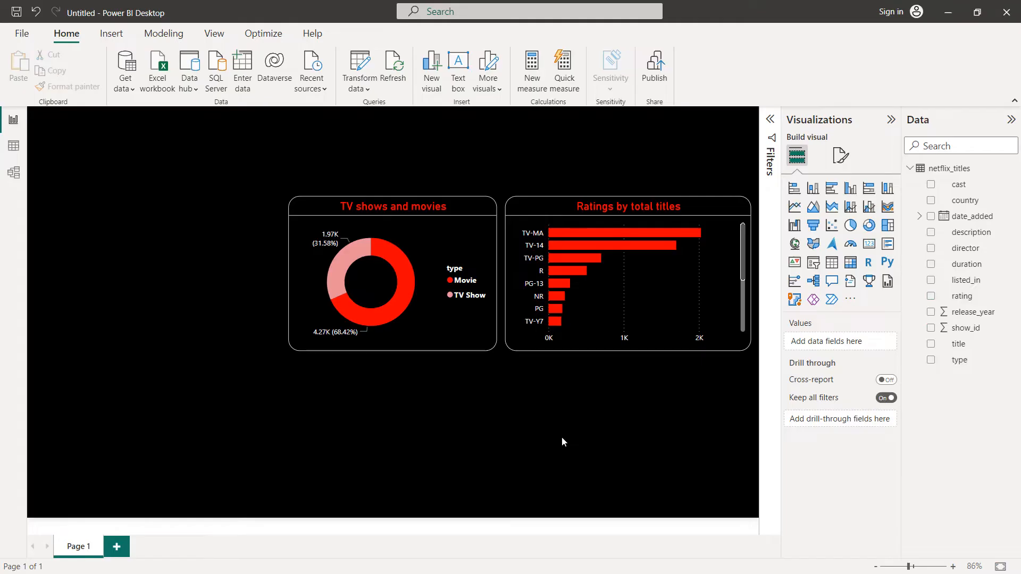
Step: Turn on the ratings bar chart's data labels and set their values color to white
click(654, 298)
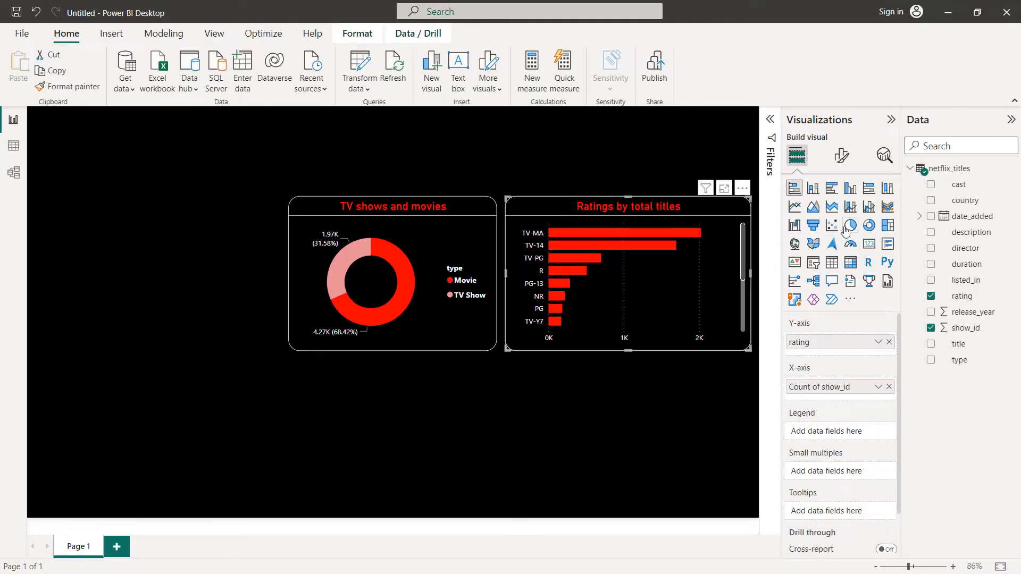
click(841, 158)
click(884, 436)
click(804, 442)
scroll(806, 440, down, 3)
click(806, 427)
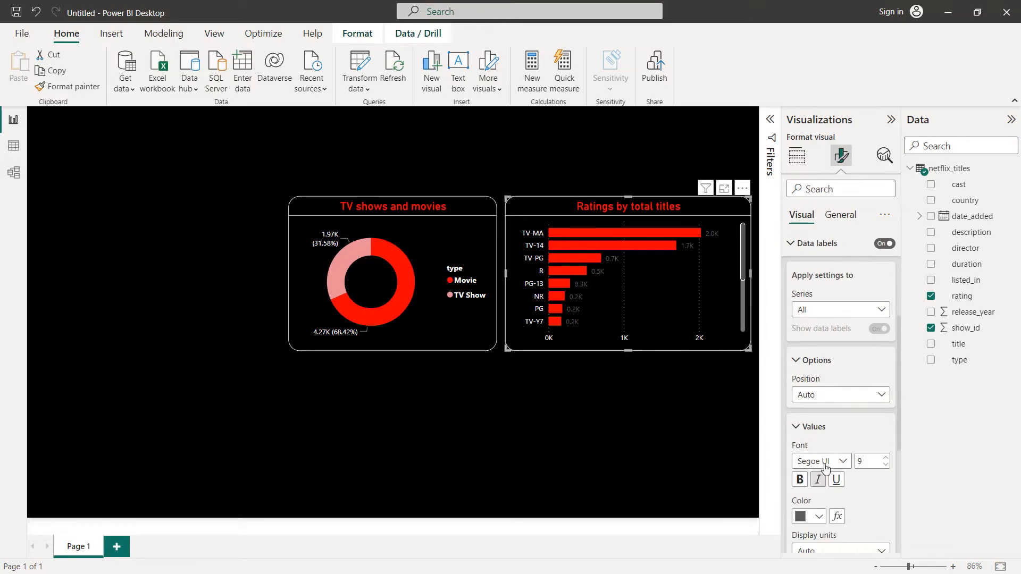
scroll(808, 439, down, 3)
click(818, 374)
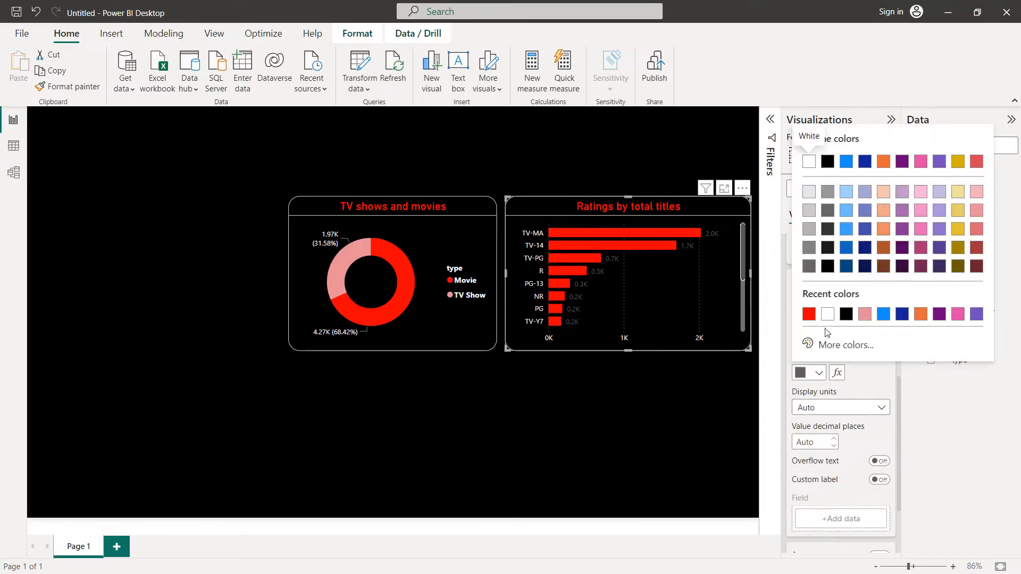
click(824, 314)
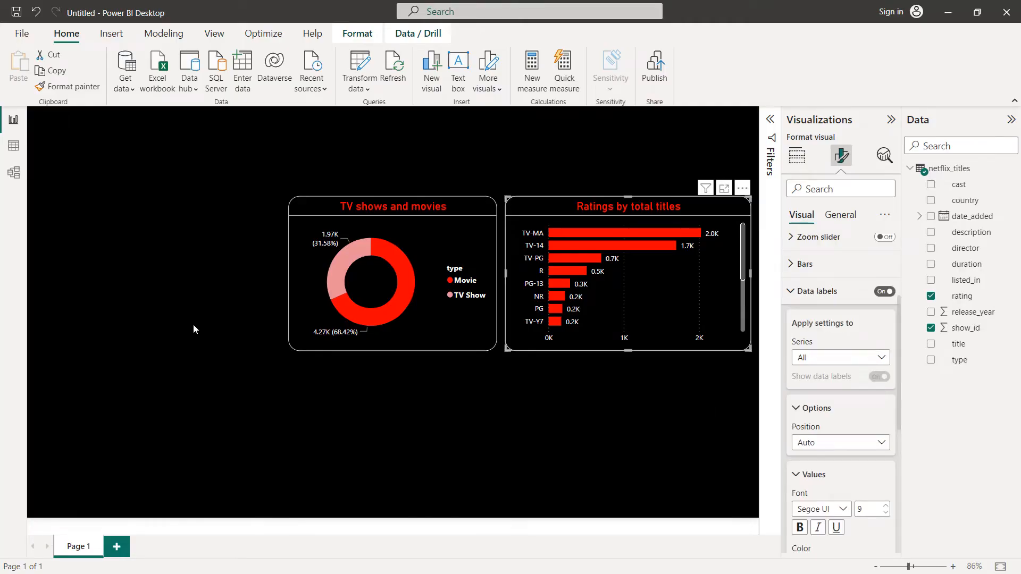
Step: Add a stacked bar chart with listed_in on the Y-axis and show_id on the X-axis, aggregated as Count (Distinct)
click(553, 176)
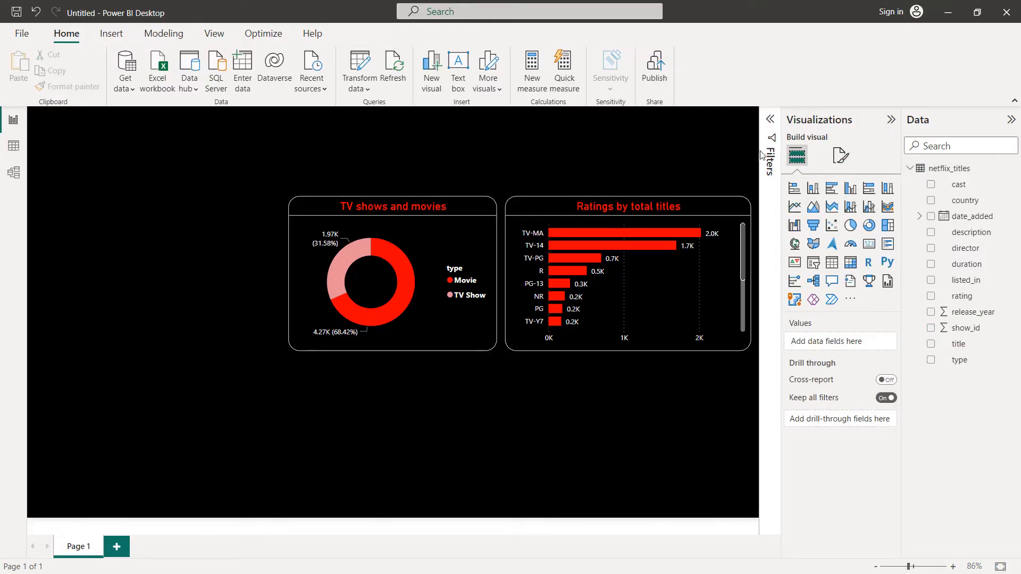
click(794, 190)
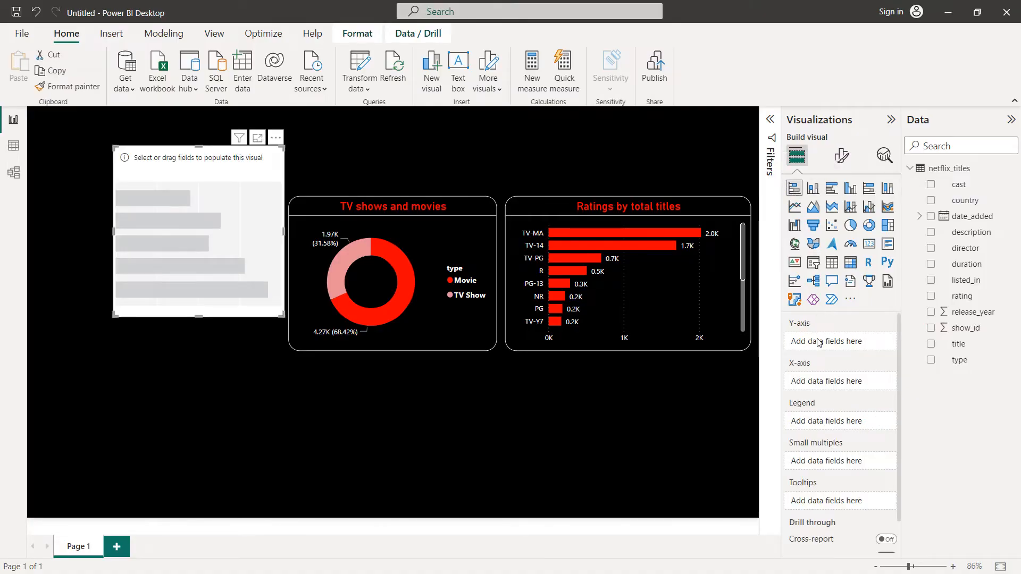
drag(962, 280, 846, 347)
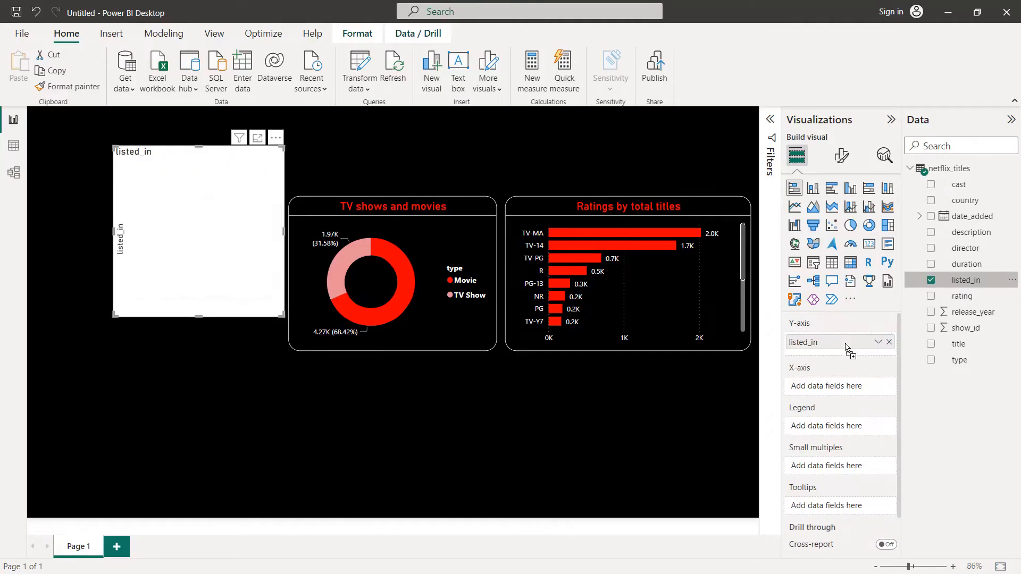
drag(964, 328, 878, 390)
click(878, 388)
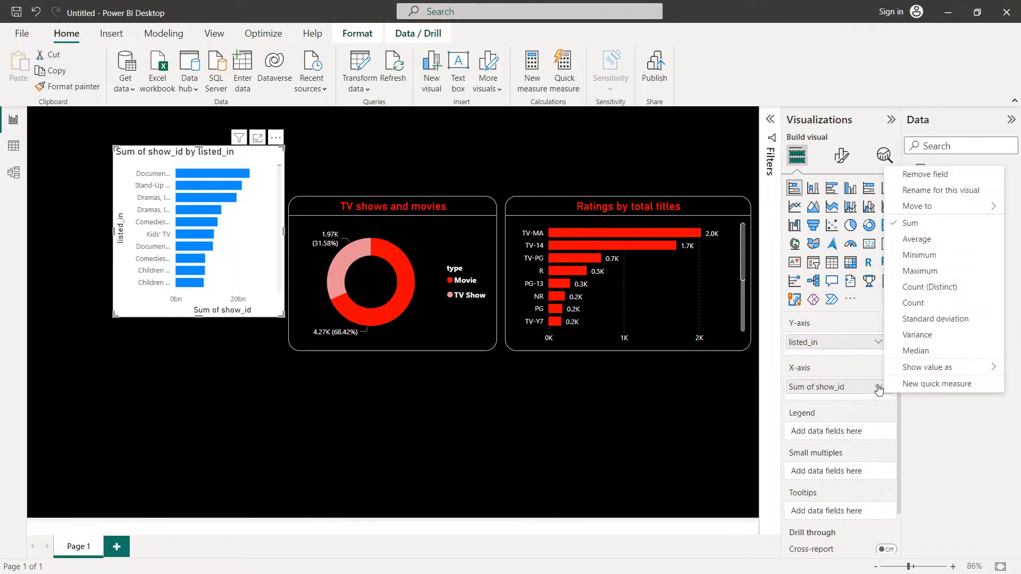
click(932, 293)
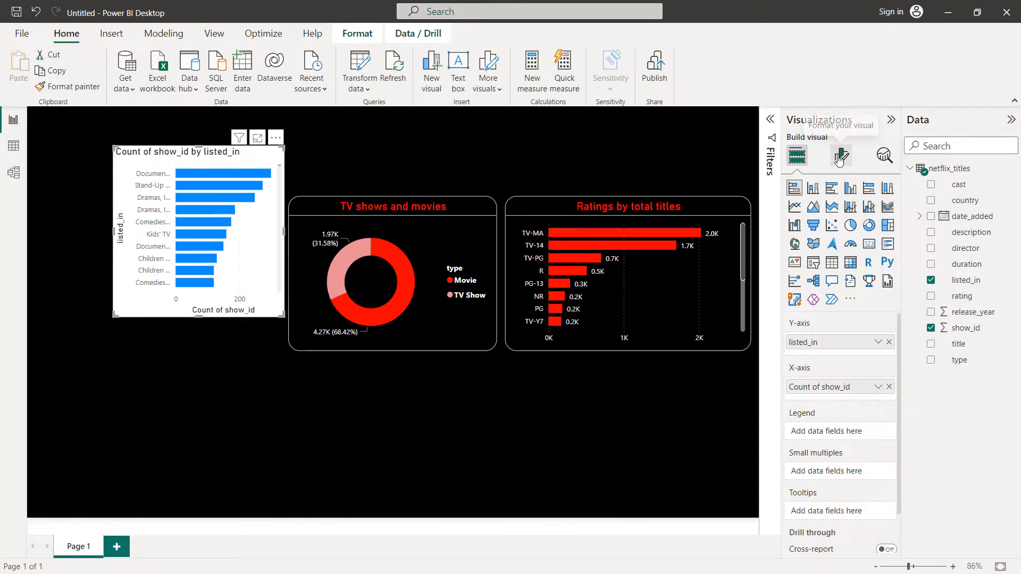
Step: Turn off the listed_in bar chart's Y-axis title and set its Y-axis values color to white
click(840, 157)
click(835, 246)
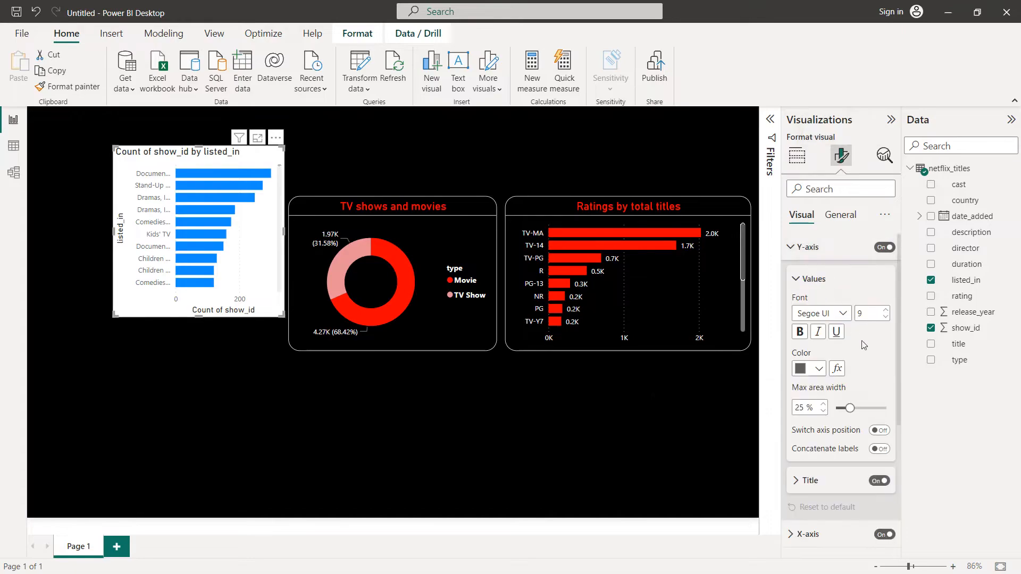
click(880, 481)
click(818, 369)
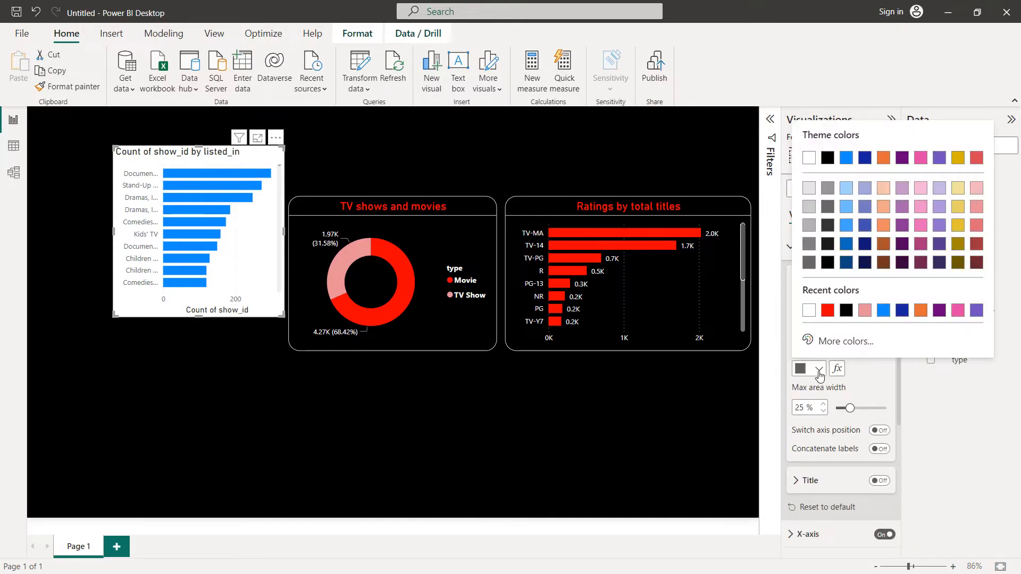
click(809, 311)
Step: Turn off the listed_in bar chart's X-axis title and set its X-axis values color to white
scroll(830, 372, down, 4)
click(814, 329)
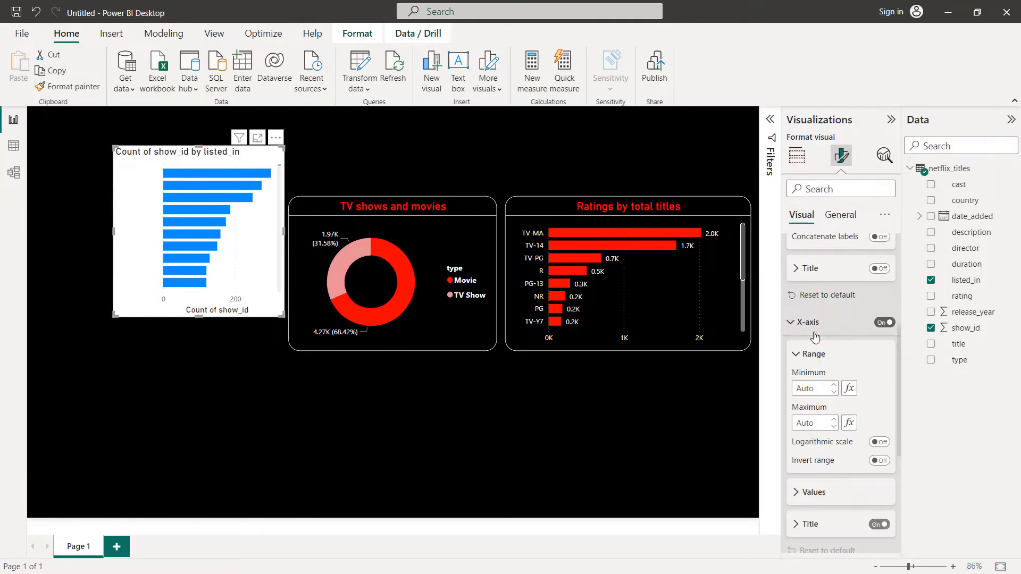
scroll(815, 337, down, 3)
click(879, 428)
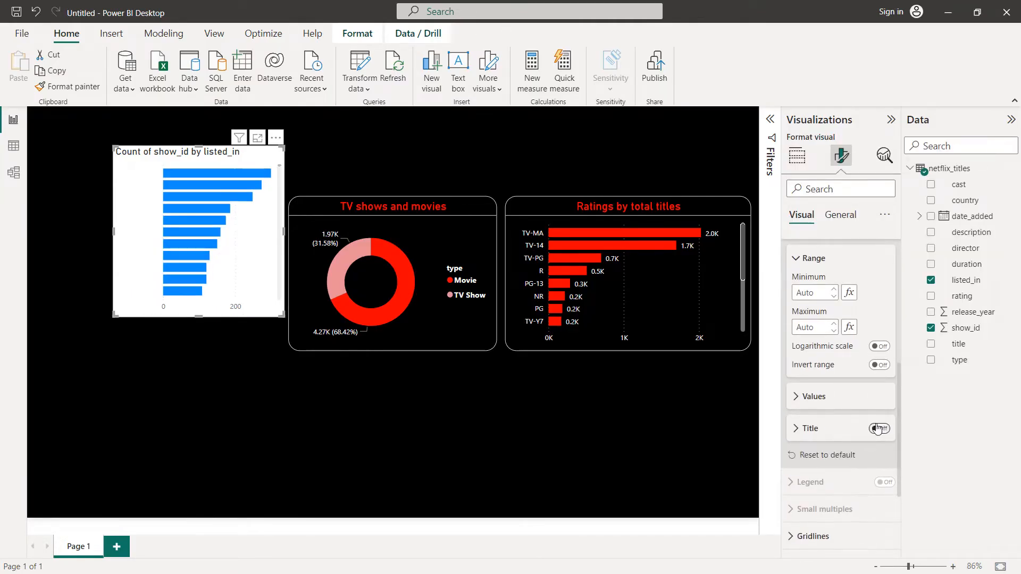
click(830, 396)
click(817, 486)
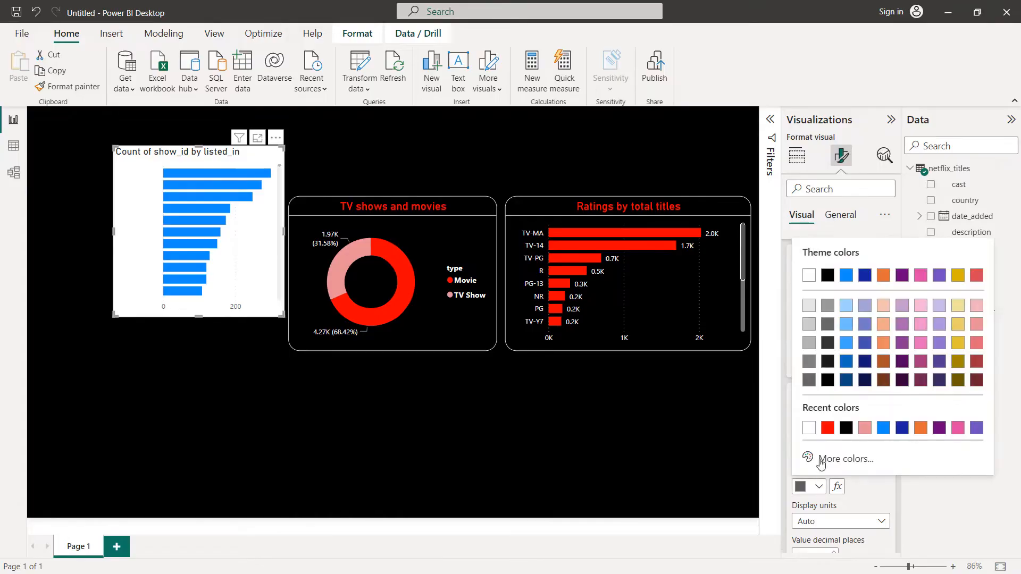
click(812, 429)
Step: Set the listed_in bar chart's background color to black
scroll(829, 346, up, 5)
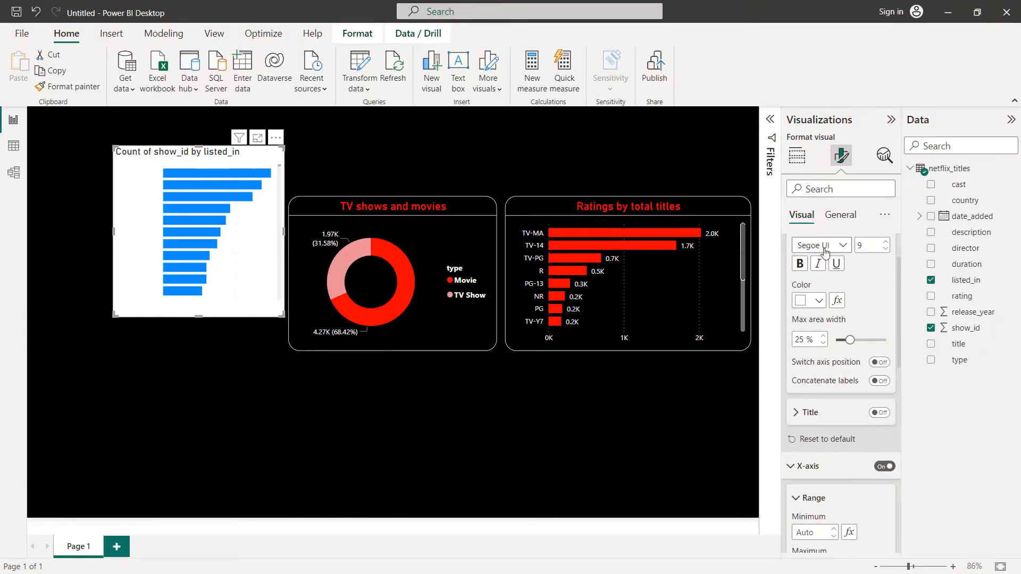
click(827, 220)
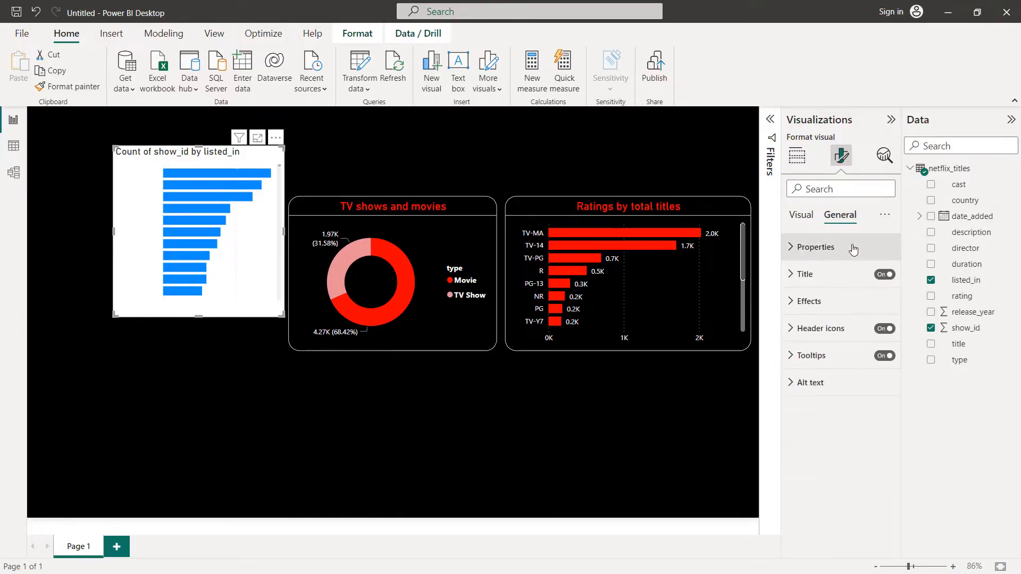
click(819, 302)
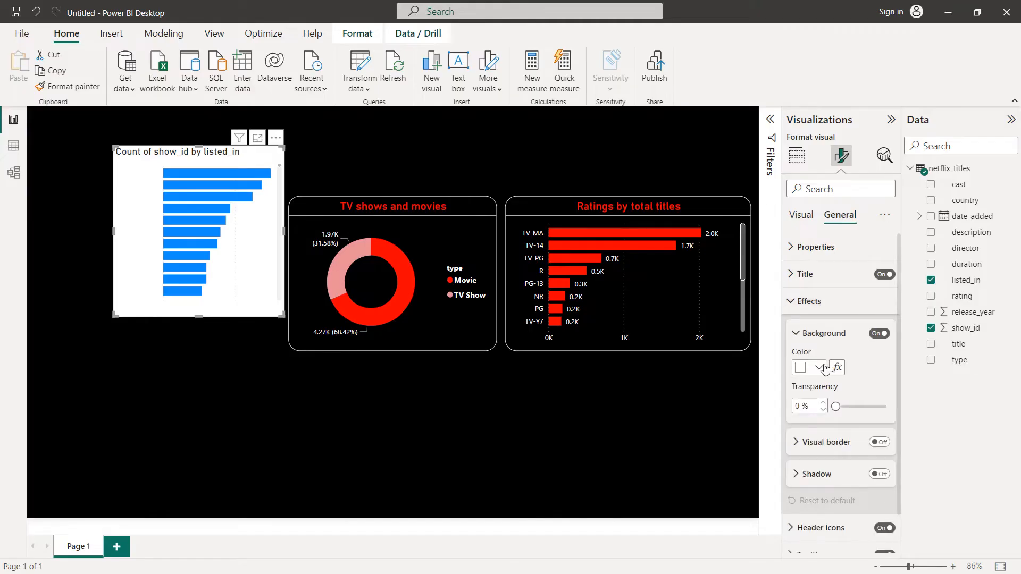
click(818, 367)
click(837, 313)
Step: Turn on the listed_in bar chart's visual border in white with 20 px rounded corners
scroll(850, 352, down, 1)
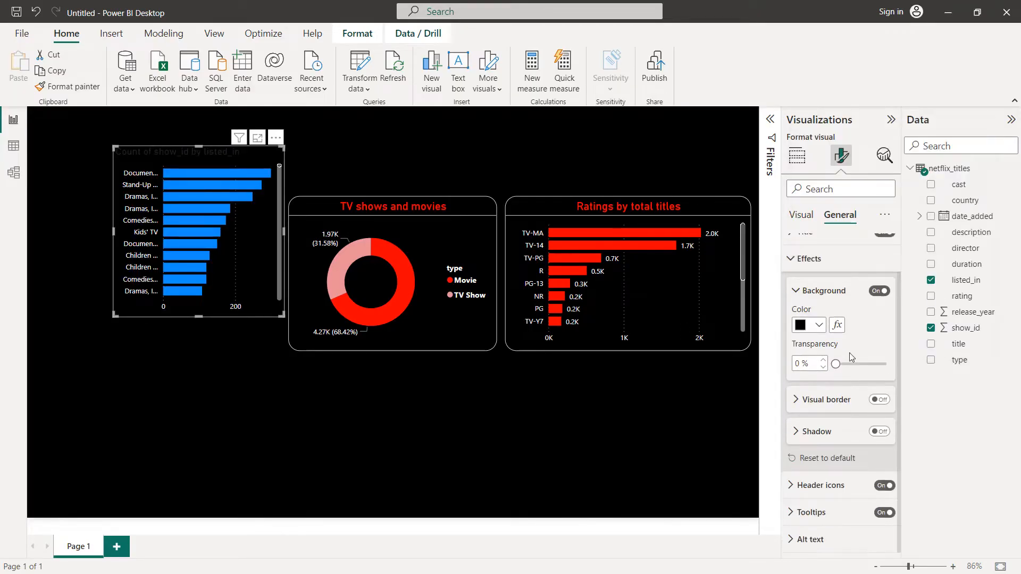
click(880, 400)
scroll(821, 372, down, 2)
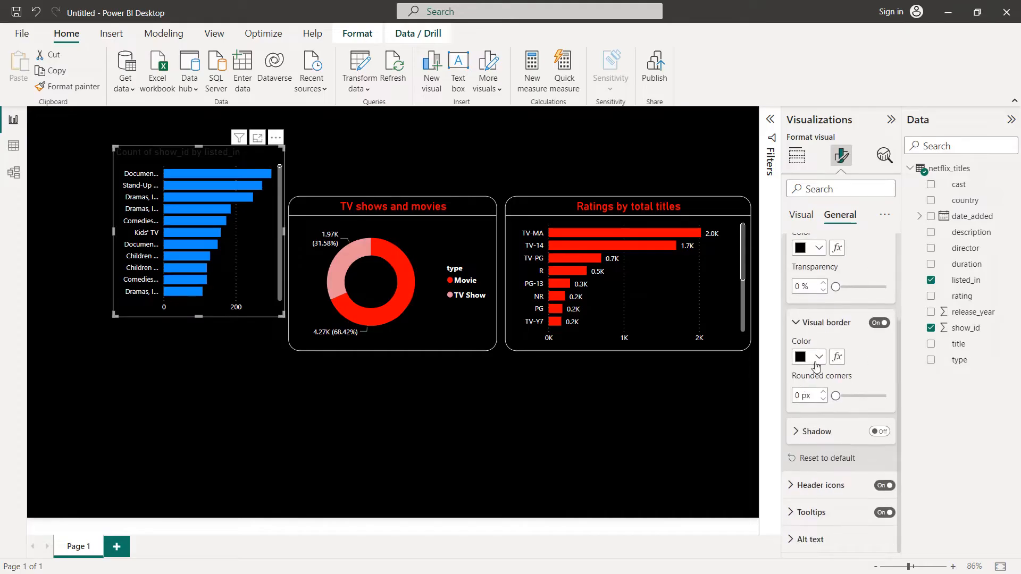
click(819, 357)
click(827, 297)
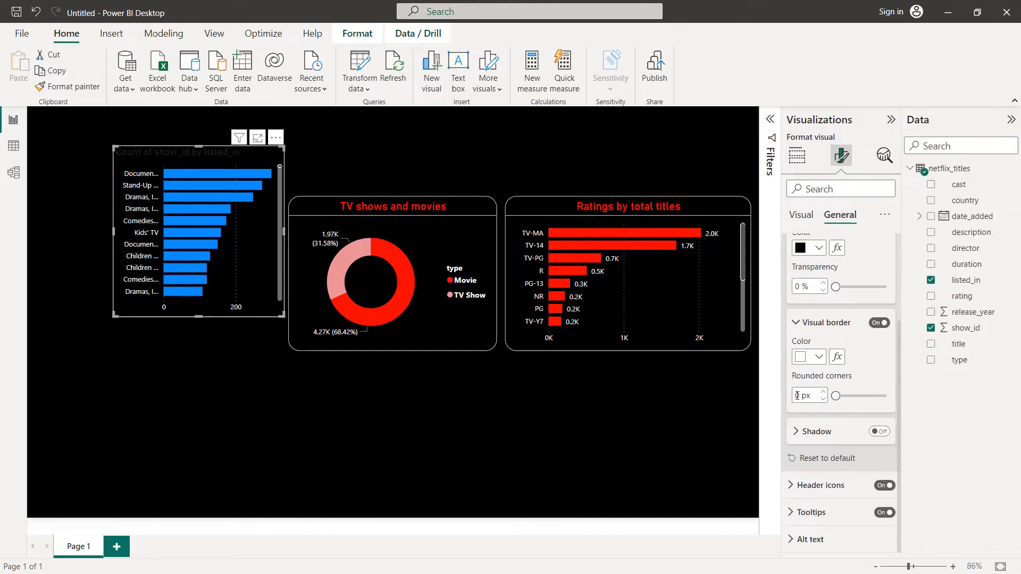
text(20)
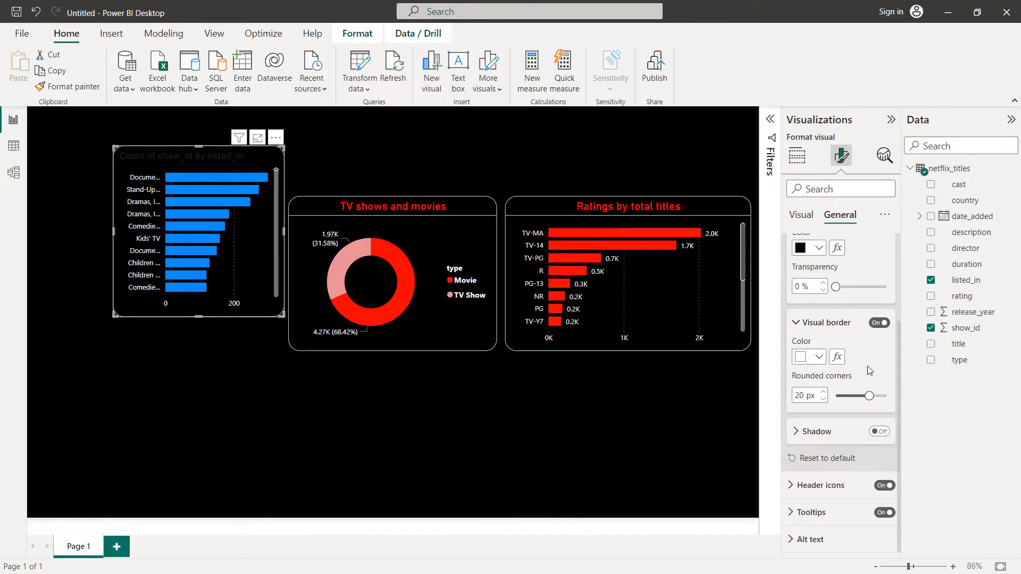
Step: Replace the listed_in bar chart's title text with "Gneres by total titles"
scroll(866, 366, up, 3)
click(826, 273)
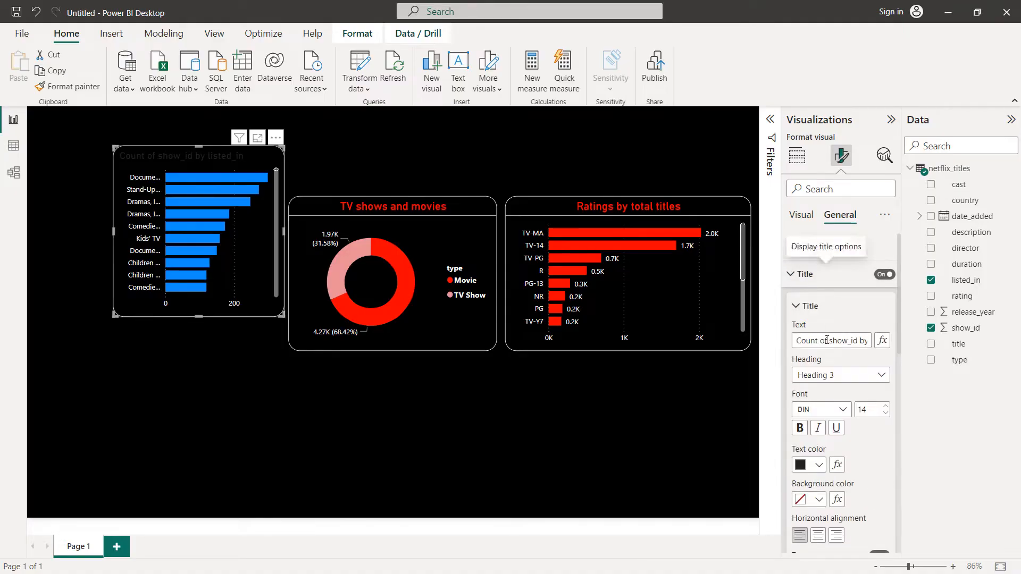
triple_click(827, 340)
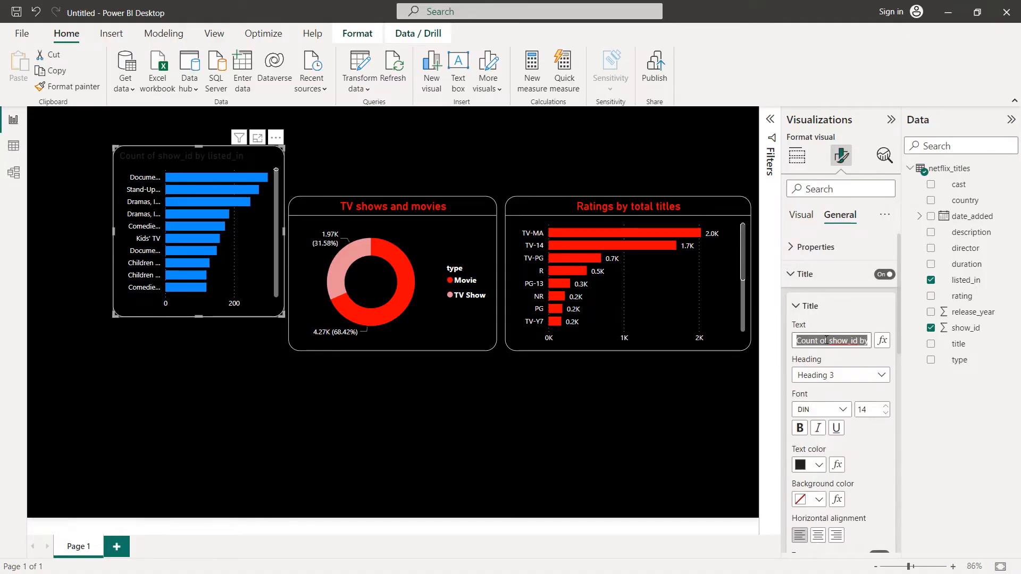
text(Gneres by total)
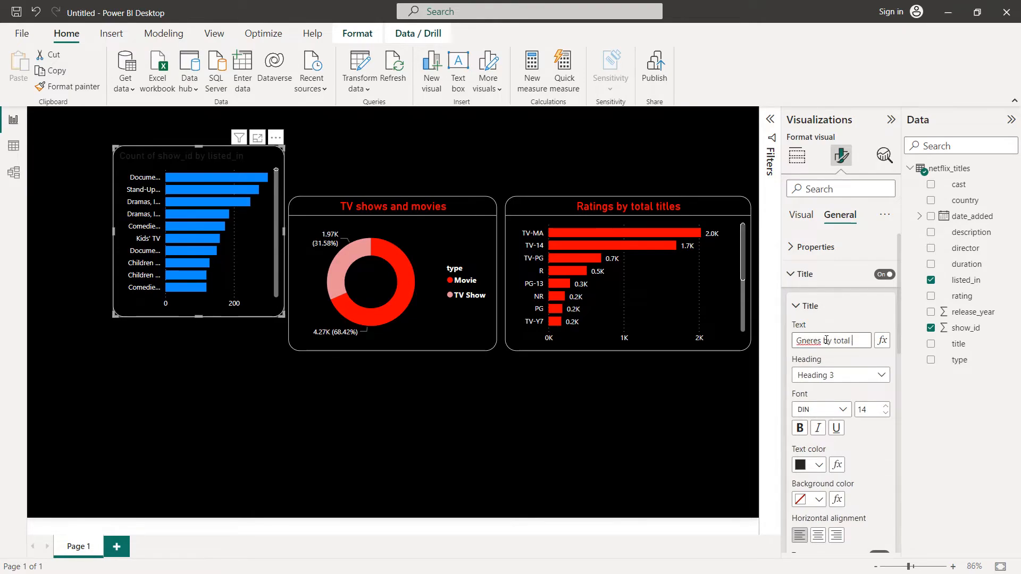
text( titles)
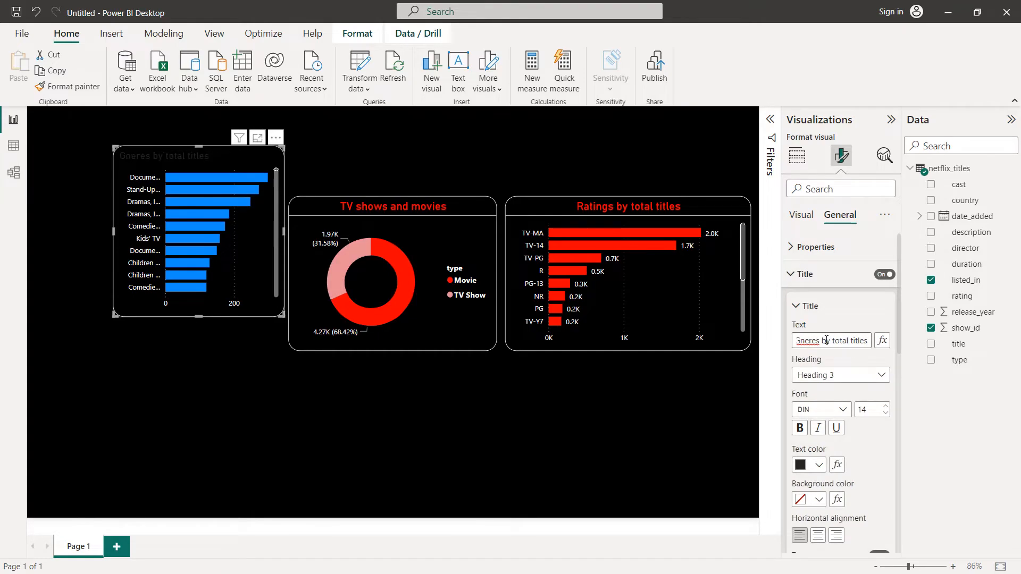
Step: Set the listed_in bar chart's title to font size 16, red text color and centered alignment
click(886, 406)
click(885, 407)
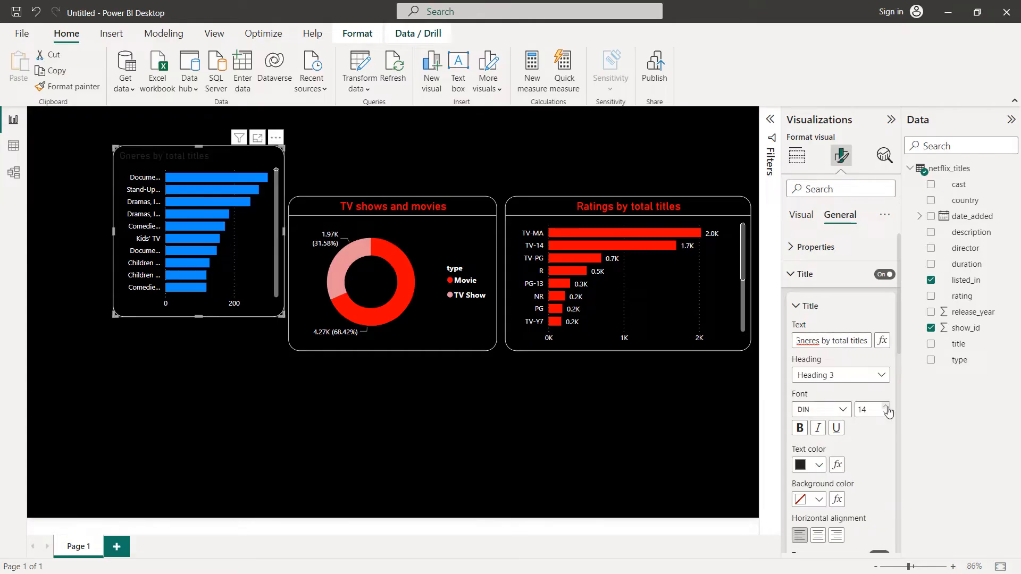
click(819, 465)
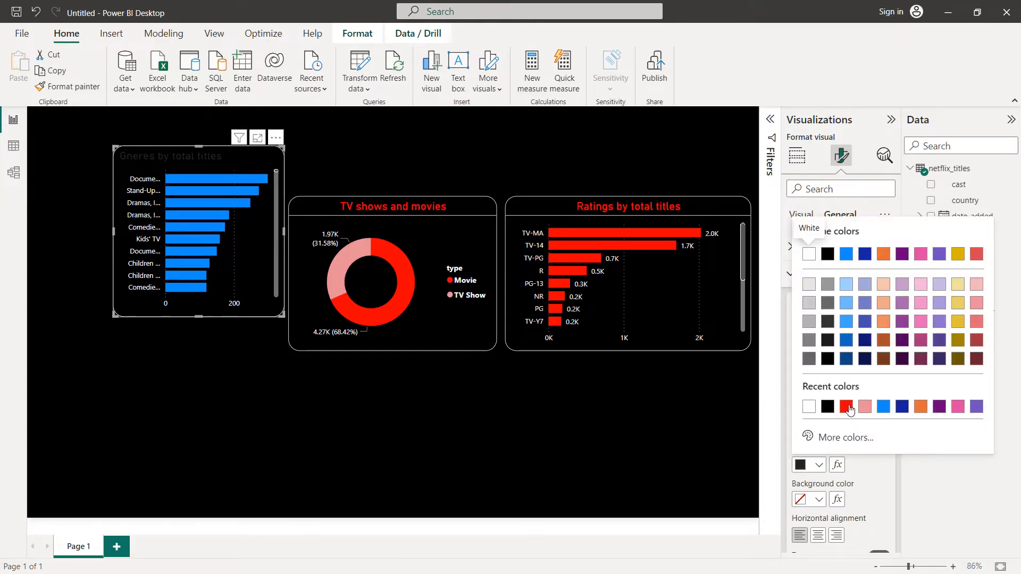
click(846, 406)
scroll(870, 478, down, 1)
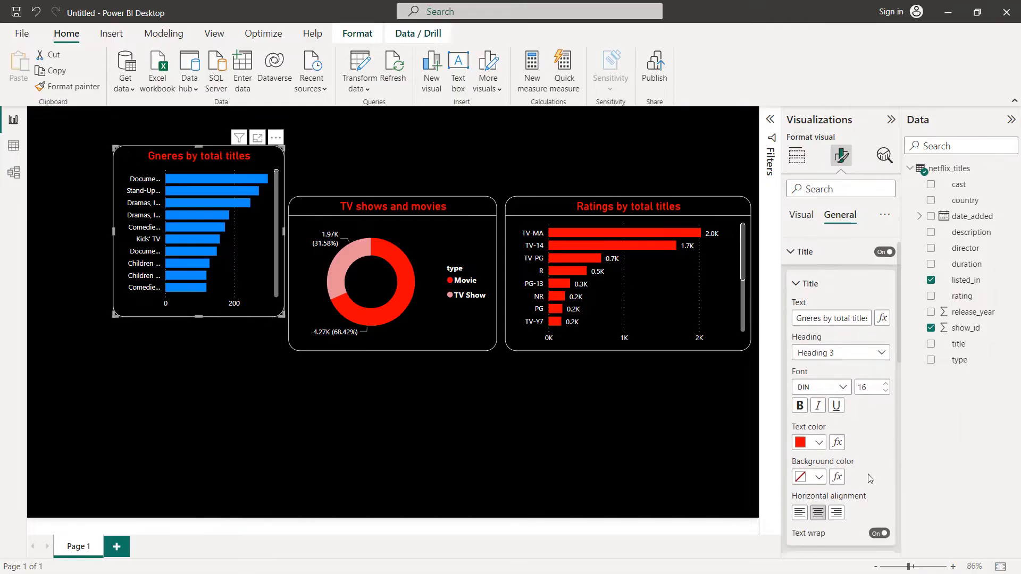
Step: Turn on the divider below the listed_in bar chart's title and color it white
scroll(869, 478, down, 5)
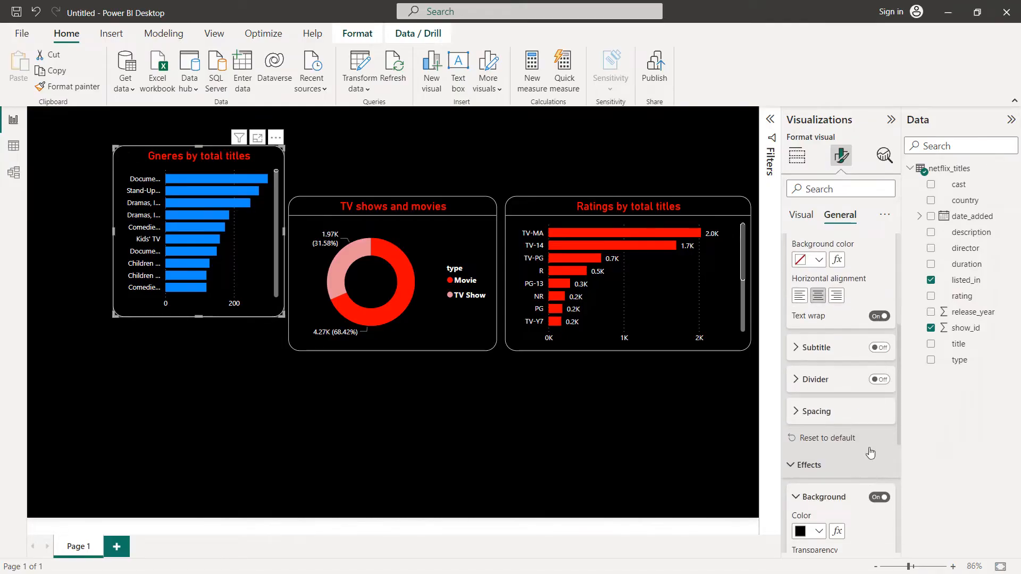
click(840, 383)
click(819, 414)
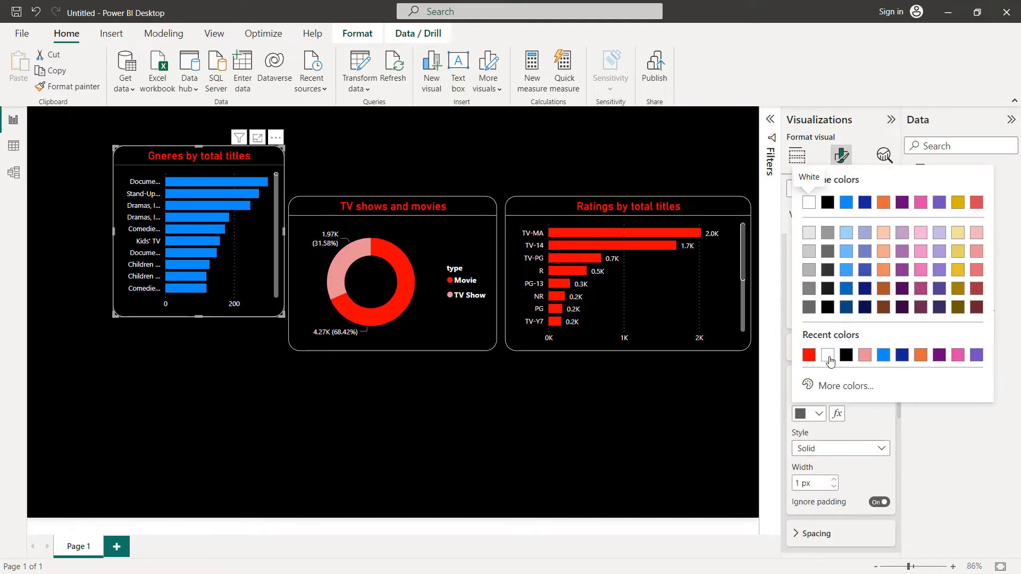
click(827, 356)
scroll(829, 357, down, 3)
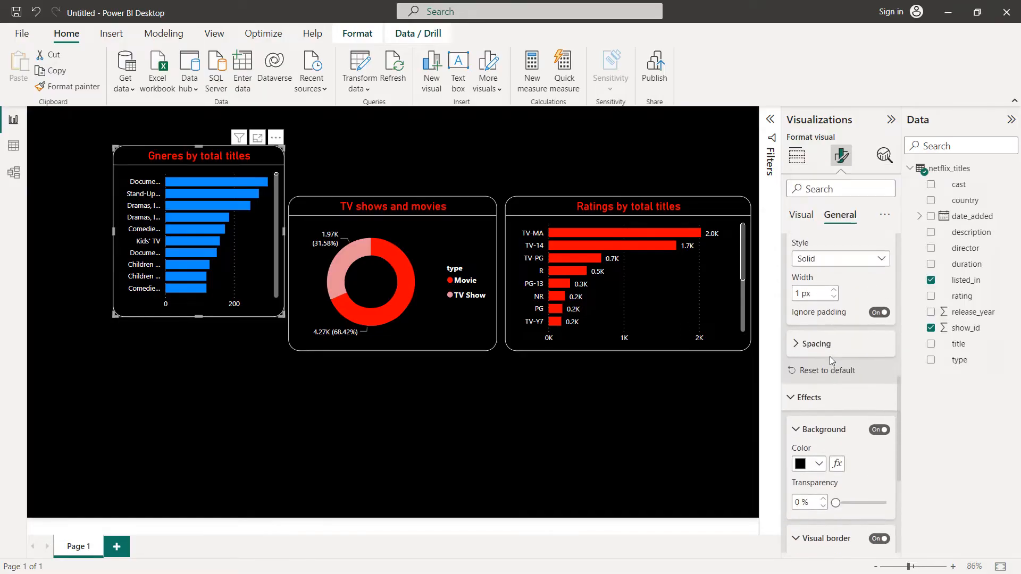
scroll(832, 380, down, 4)
scroll(832, 378, up, 3)
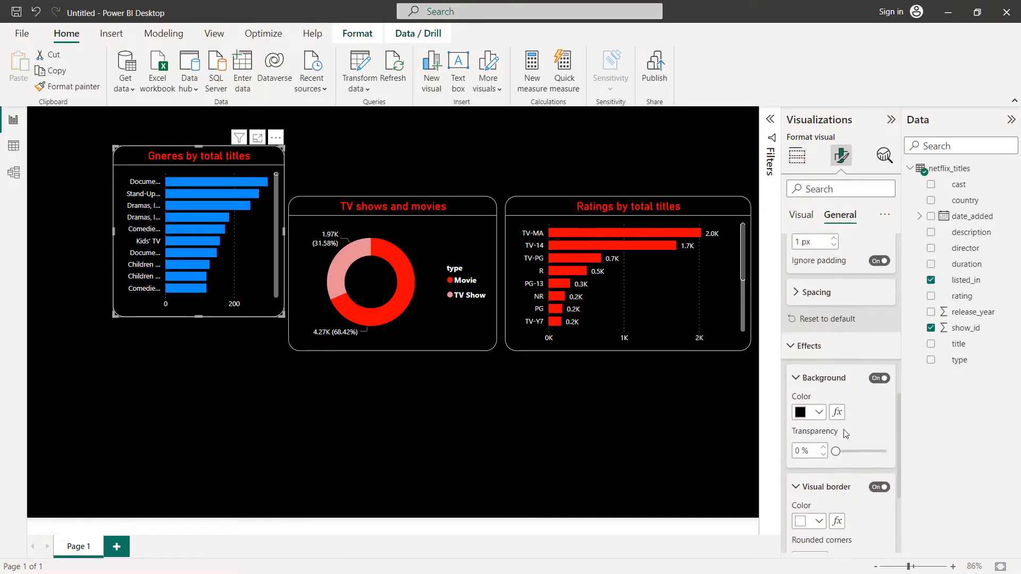
Step: Change the default bar color of the listed_in bar chart to red
click(799, 218)
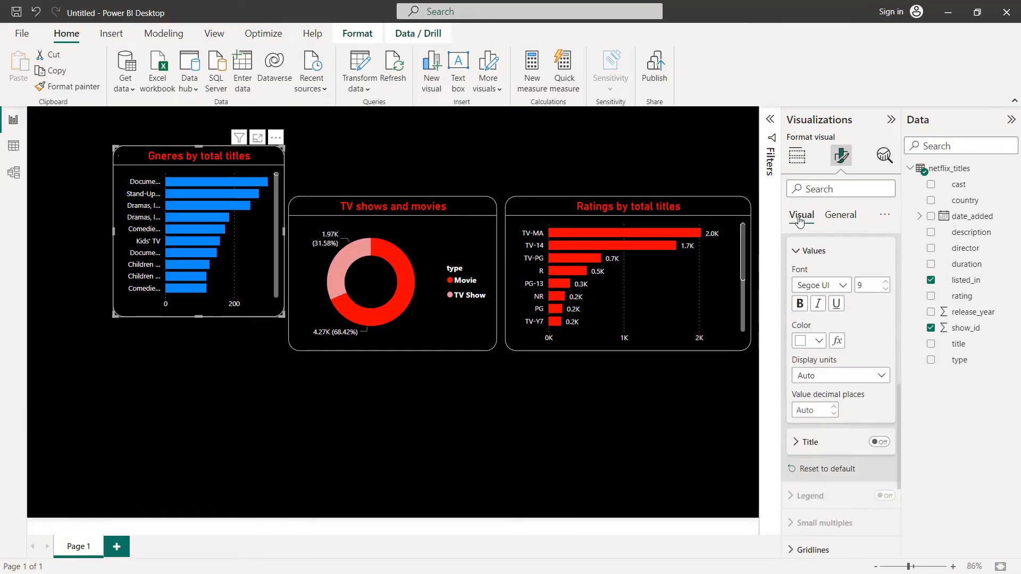
scroll(832, 372, down, 3)
click(824, 459)
scroll(824, 462, down, 3)
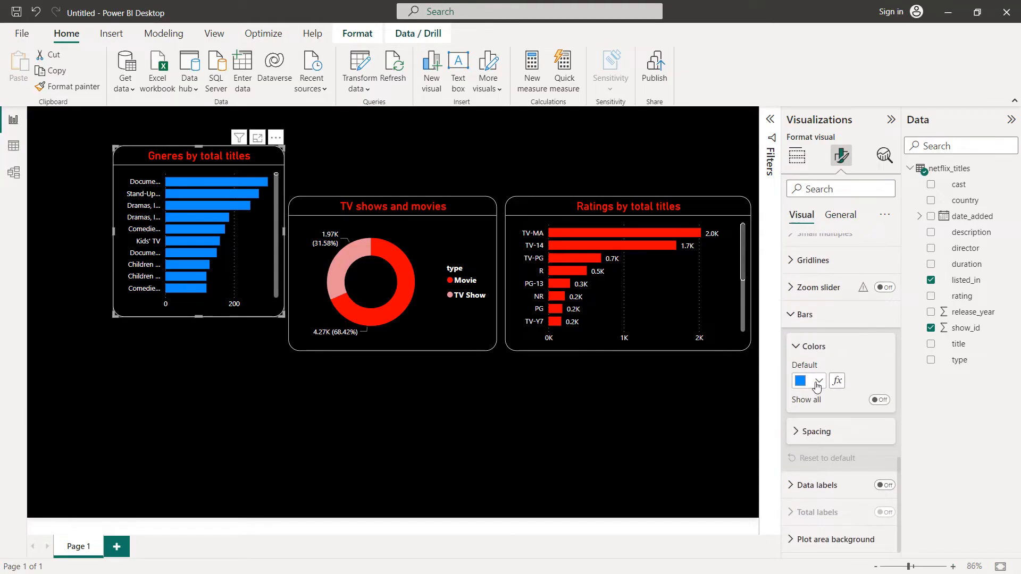
click(817, 381)
click(827, 323)
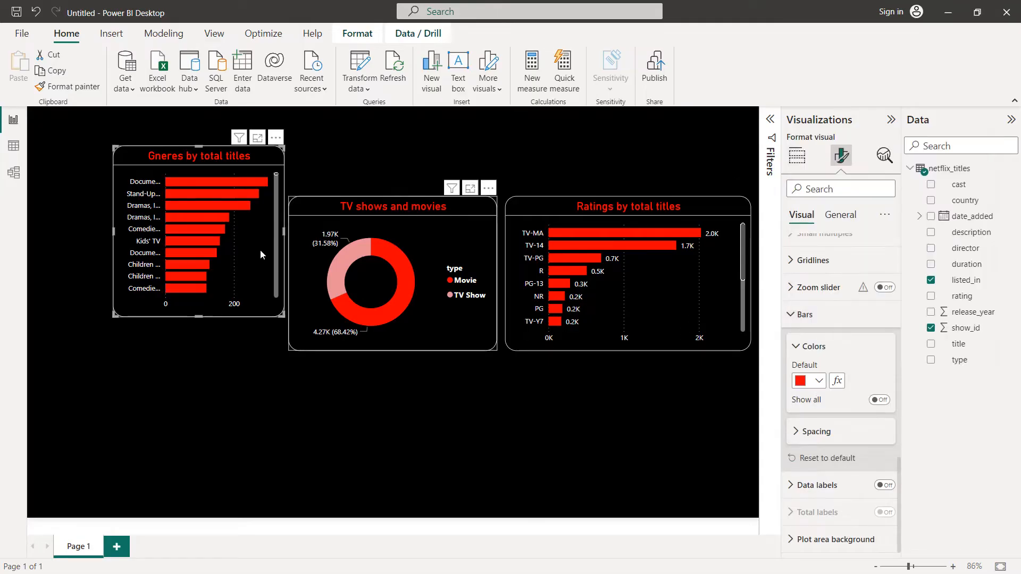
Step: Widen the listed_in bar chart to the page's left edge, then align it with the donut chart and match its height
drag(117, 232, 33, 250)
drag(177, 157, 177, 204)
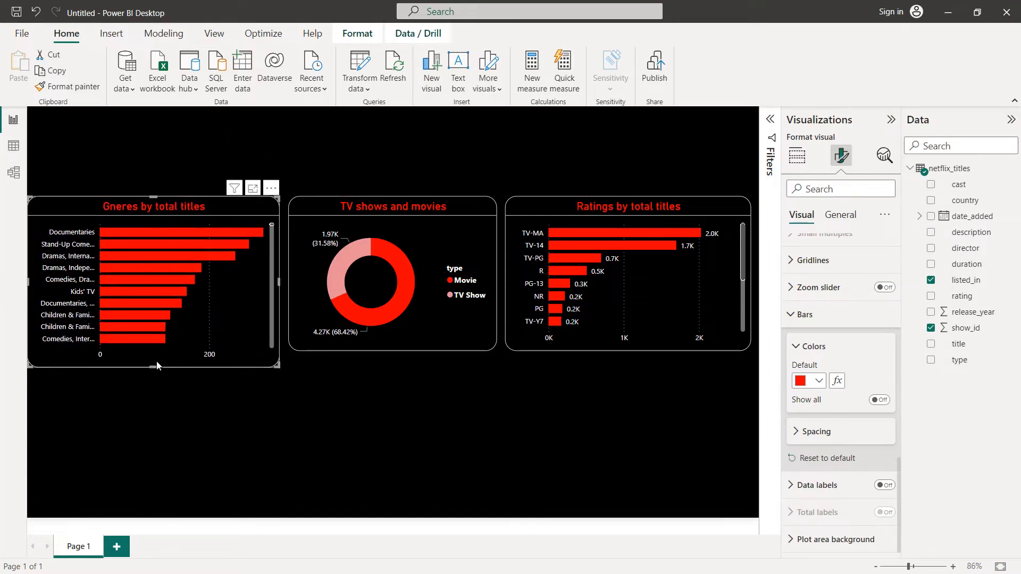
drag(157, 365, 155, 353)
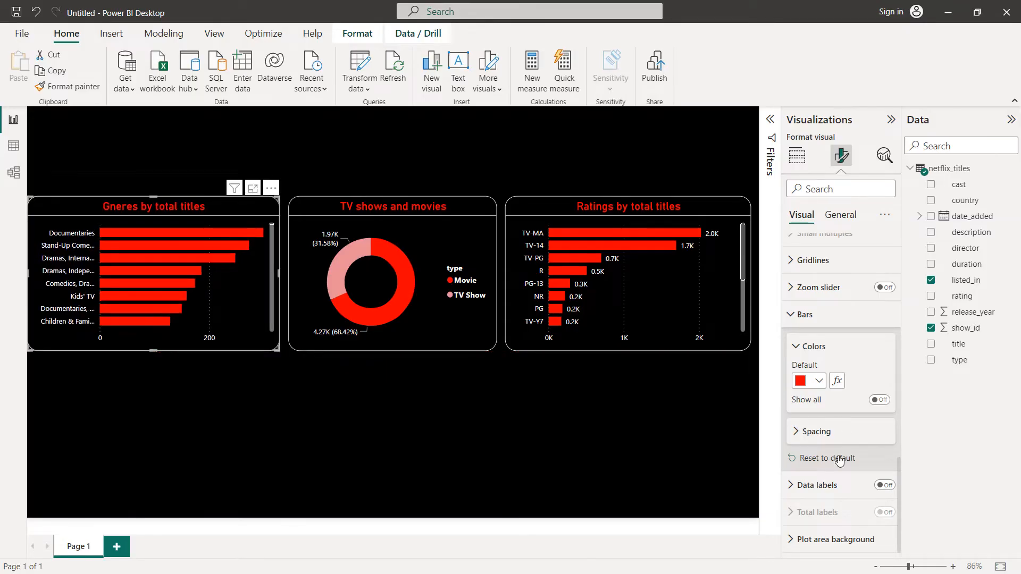
Step: Turn on data labels for the listed_in bar chart and set their values color to white
click(884, 486)
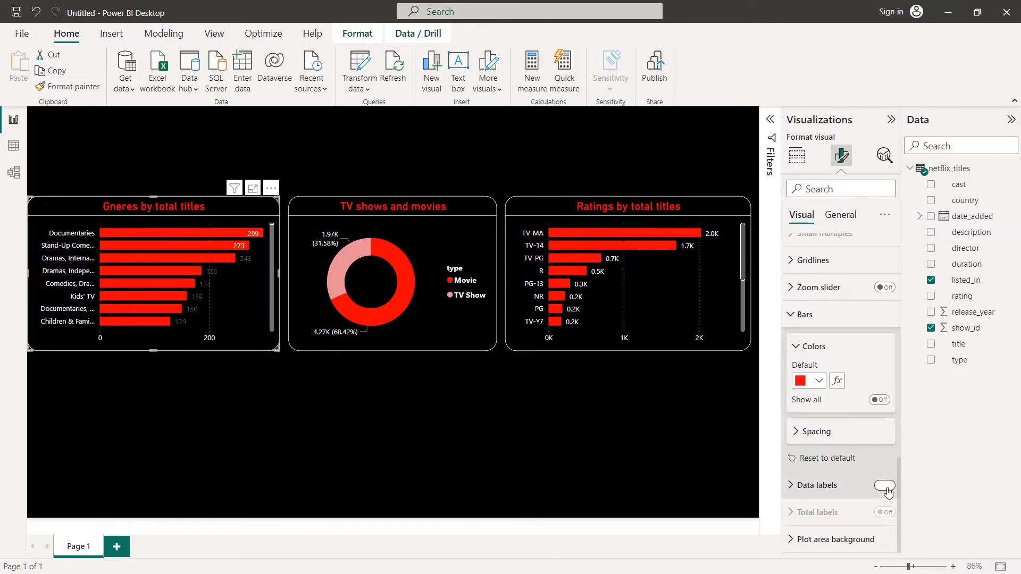
scroll(833, 492, down, 1)
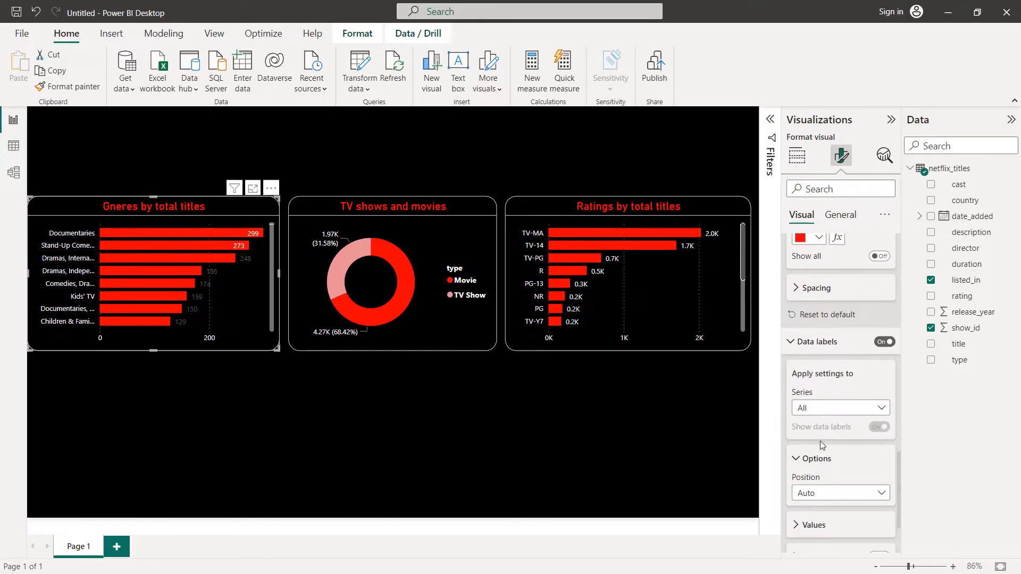
scroll(823, 446, down, 3)
click(820, 428)
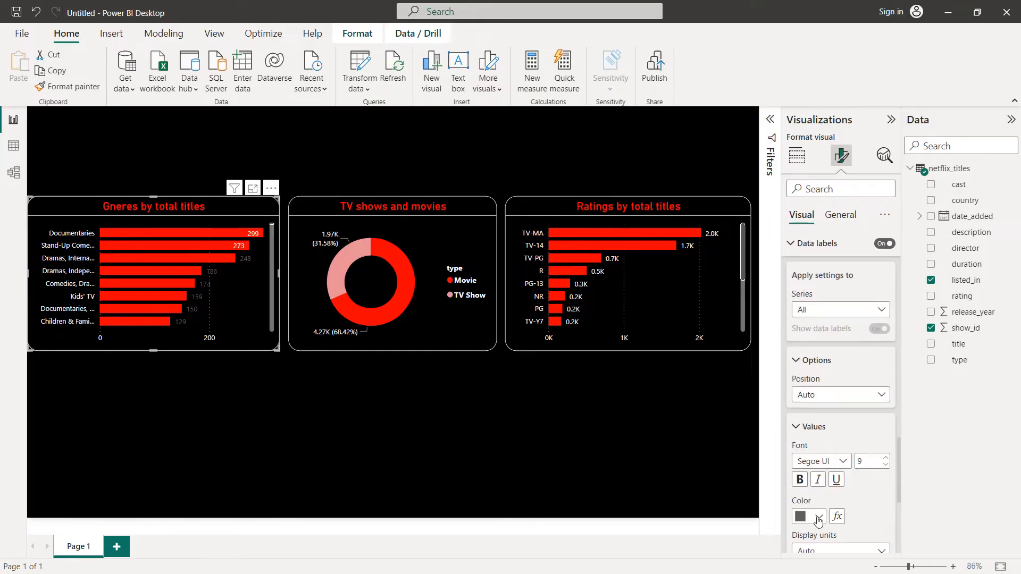
click(819, 518)
click(830, 461)
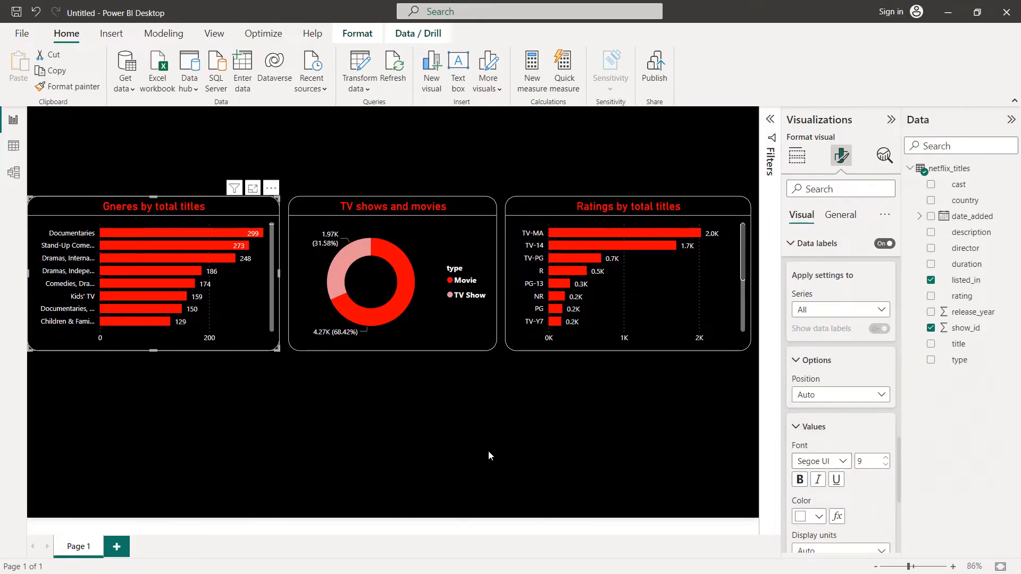
Step: Add an area chart with release_year on the X-axis, show_id as Count (Distinct) on the Y-axis and type as legend
click(458, 432)
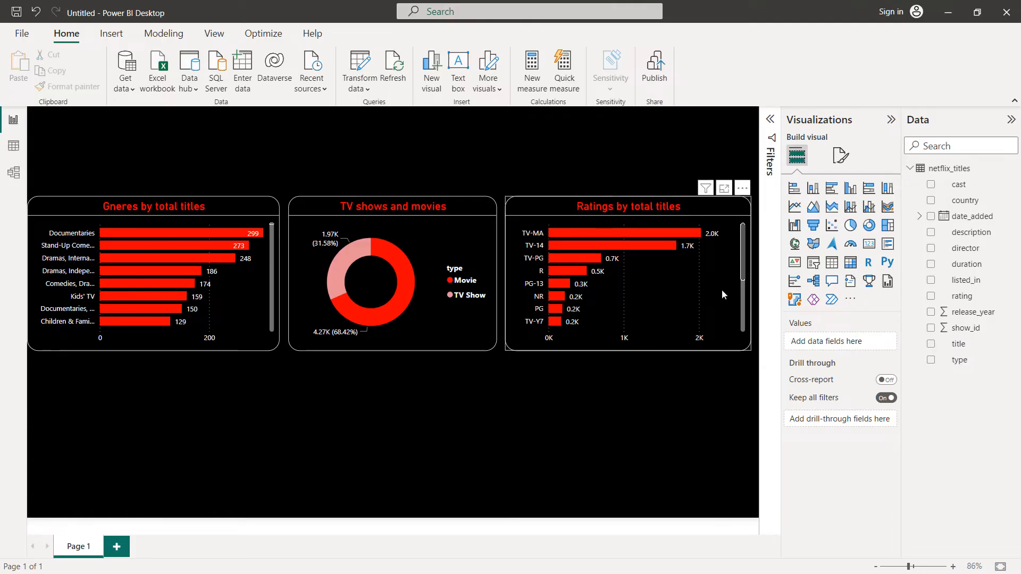
click(813, 206)
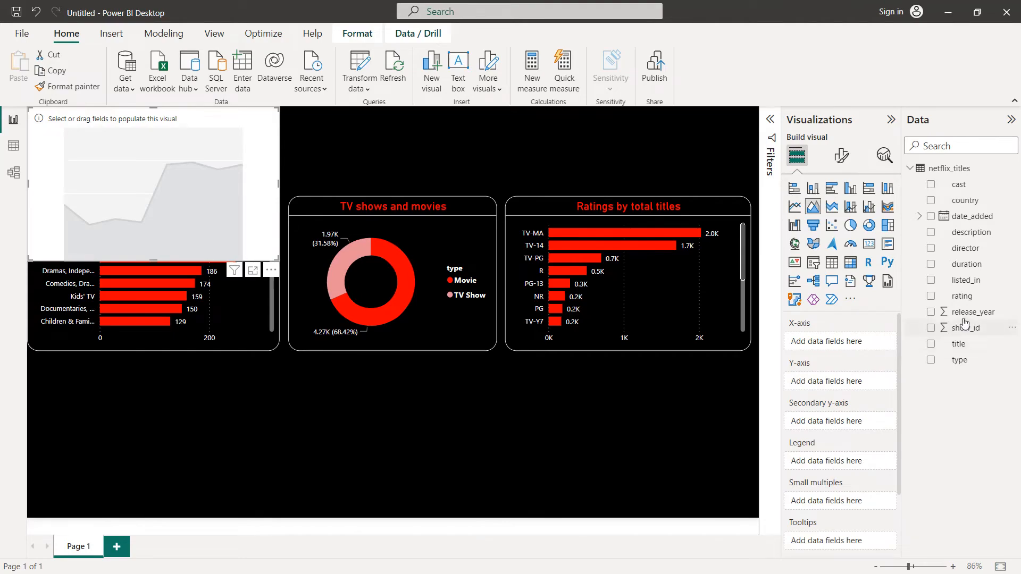
drag(972, 314, 848, 341)
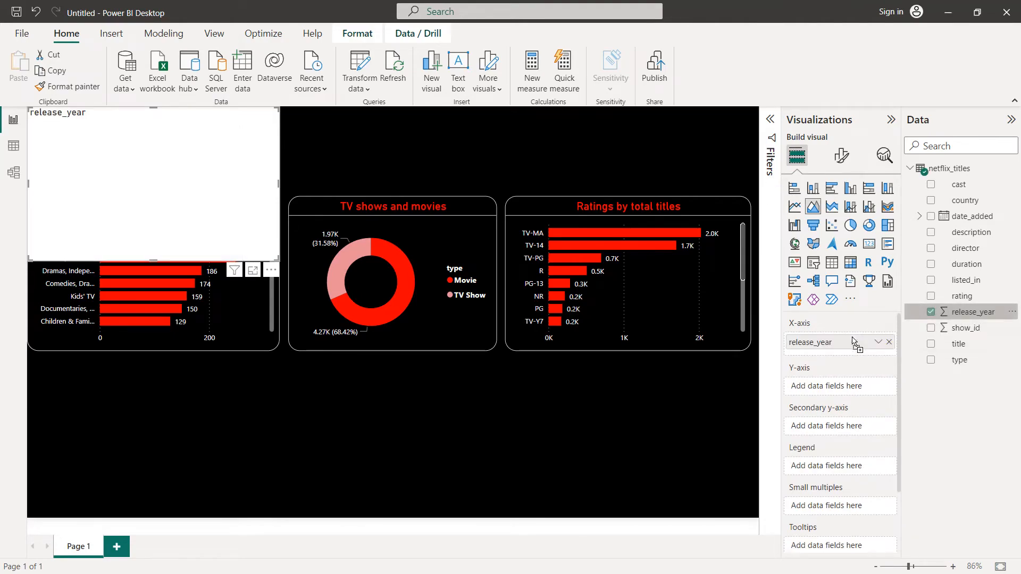
drag(965, 335, 878, 391)
click(878, 387)
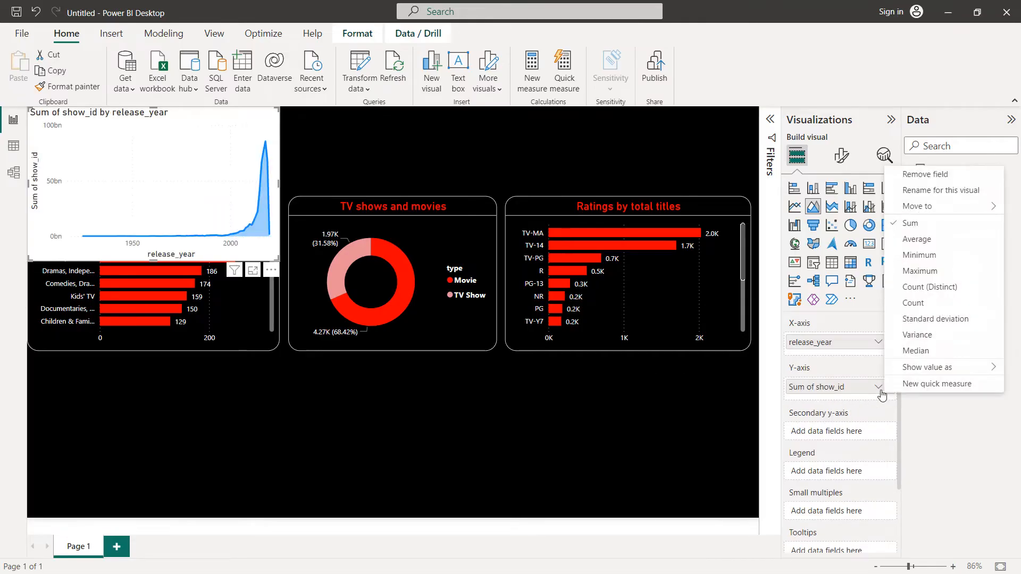
click(923, 289)
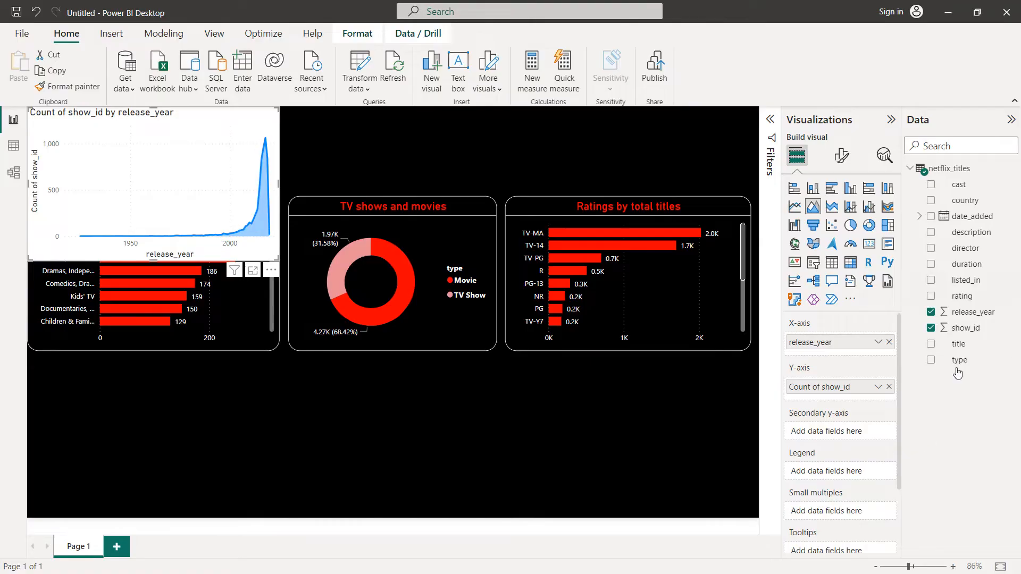
drag(959, 364, 842, 477)
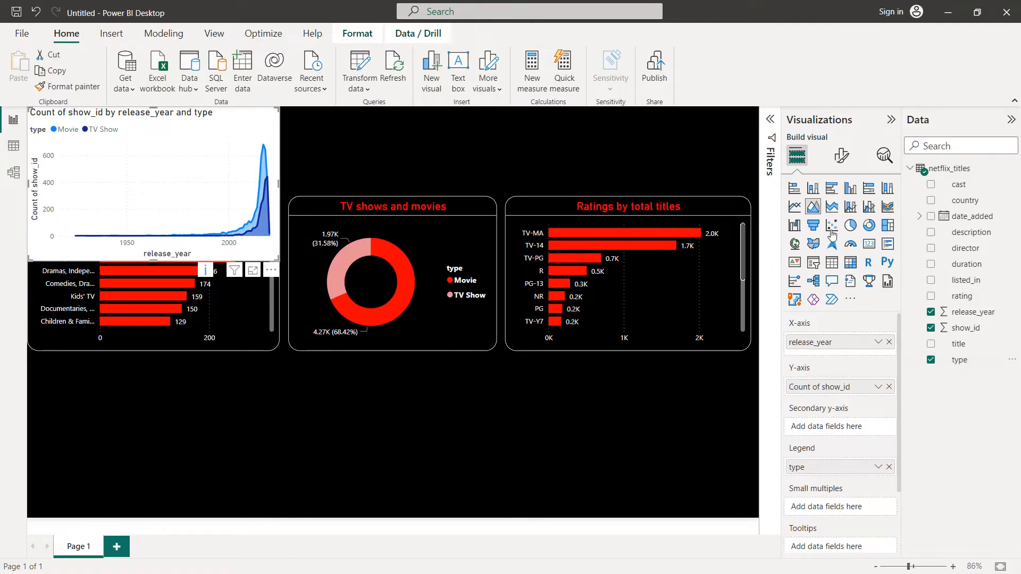
Step: Turn off the area chart's X-axis title and set the X-axis values color to white
click(844, 166)
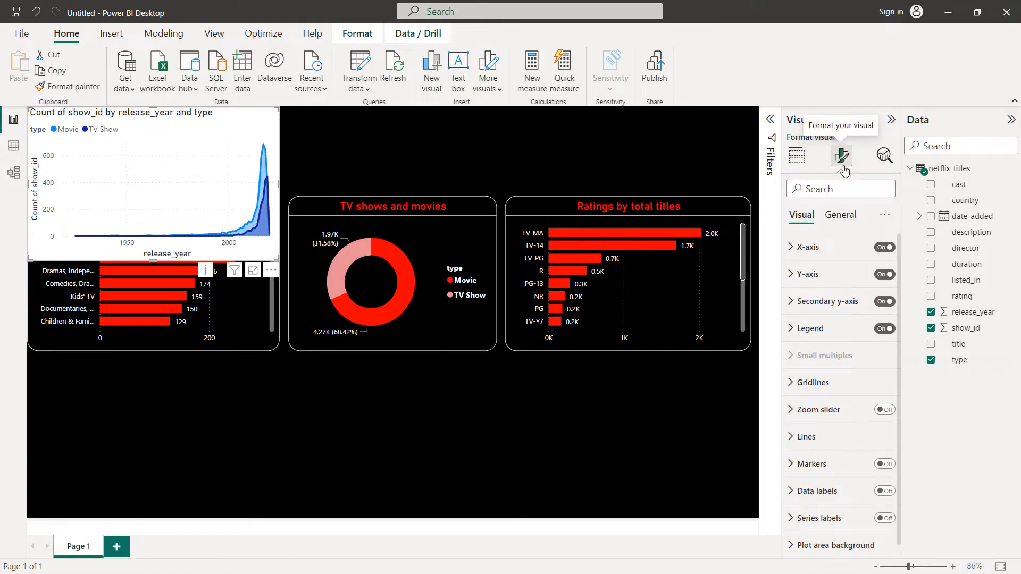
click(799, 258)
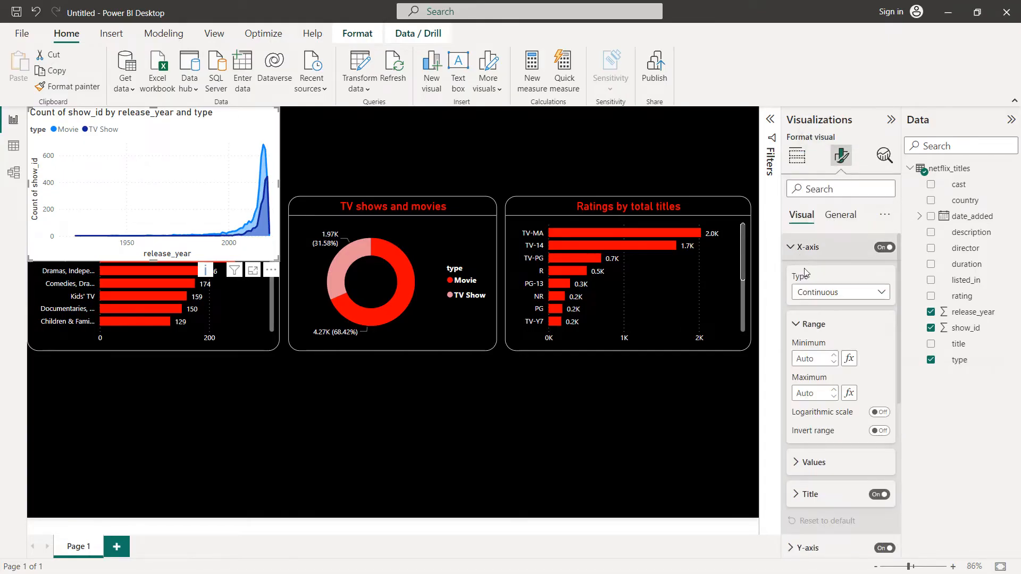
scroll(864, 452, down, 1)
scroll(864, 452, down, 1)
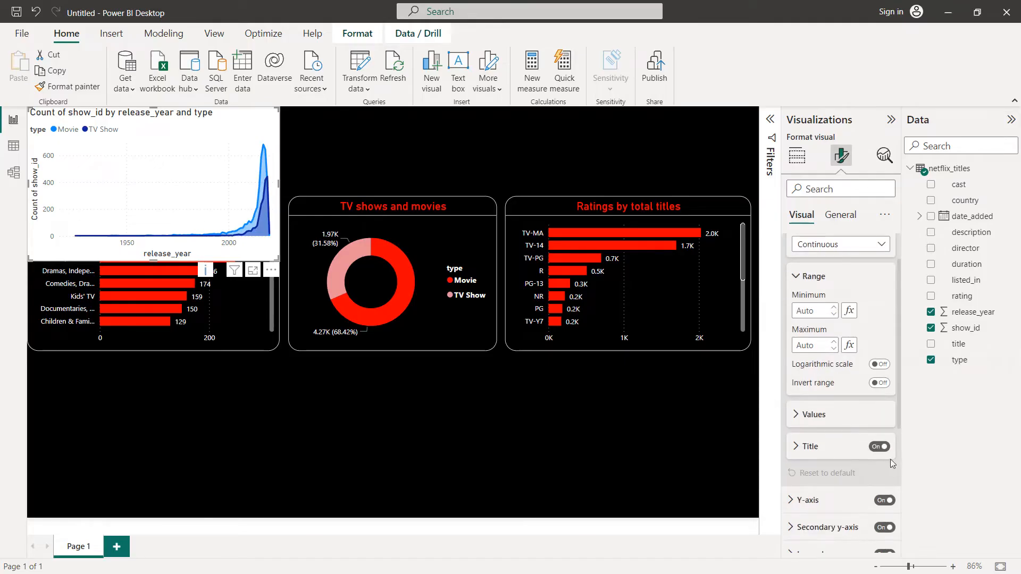
click(867, 446)
click(811, 414)
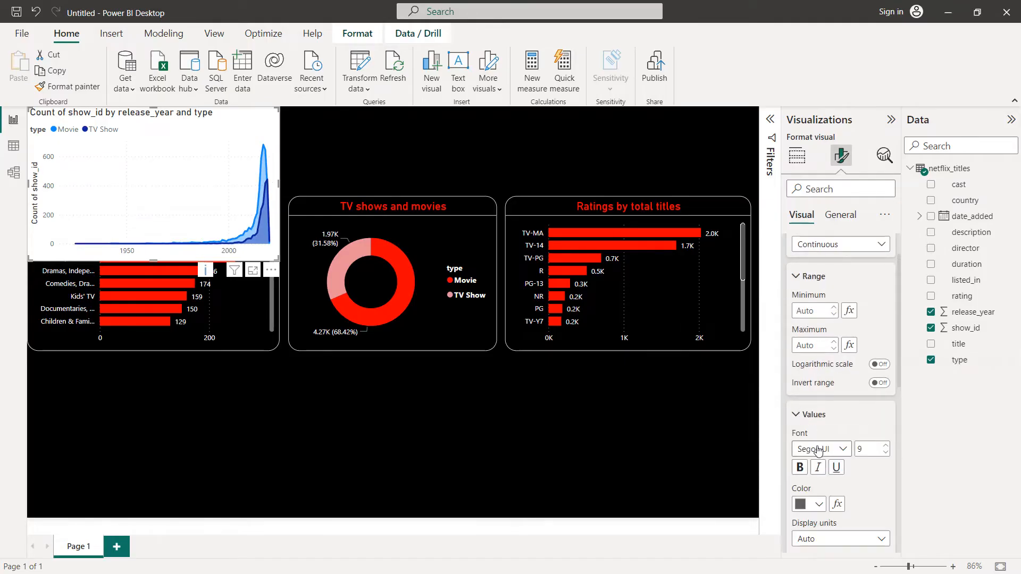
click(819, 504)
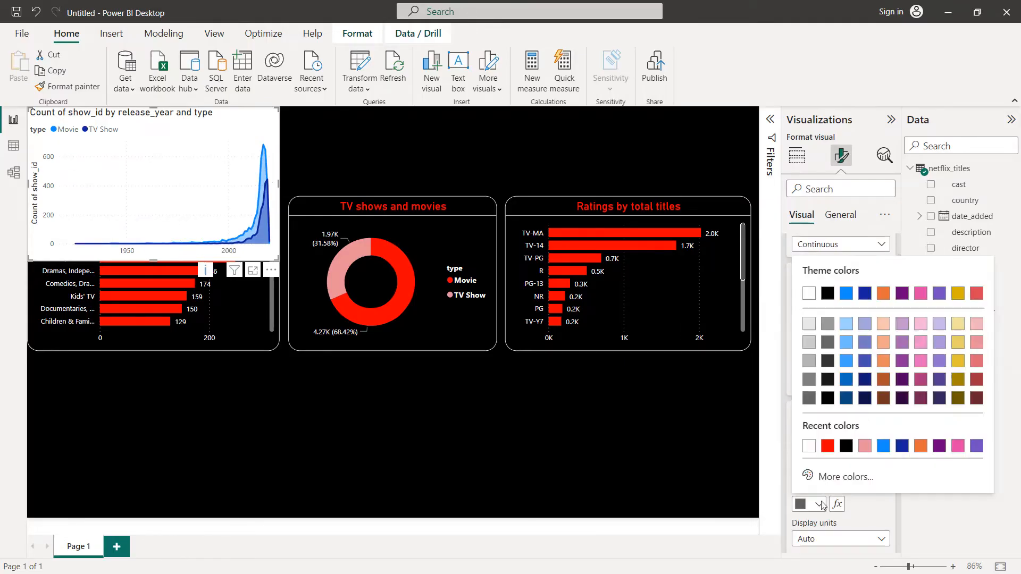
click(812, 449)
Step: Turn off the area chart's Y-axis title and set the Y-axis values color to white
scroll(819, 425, down, 10)
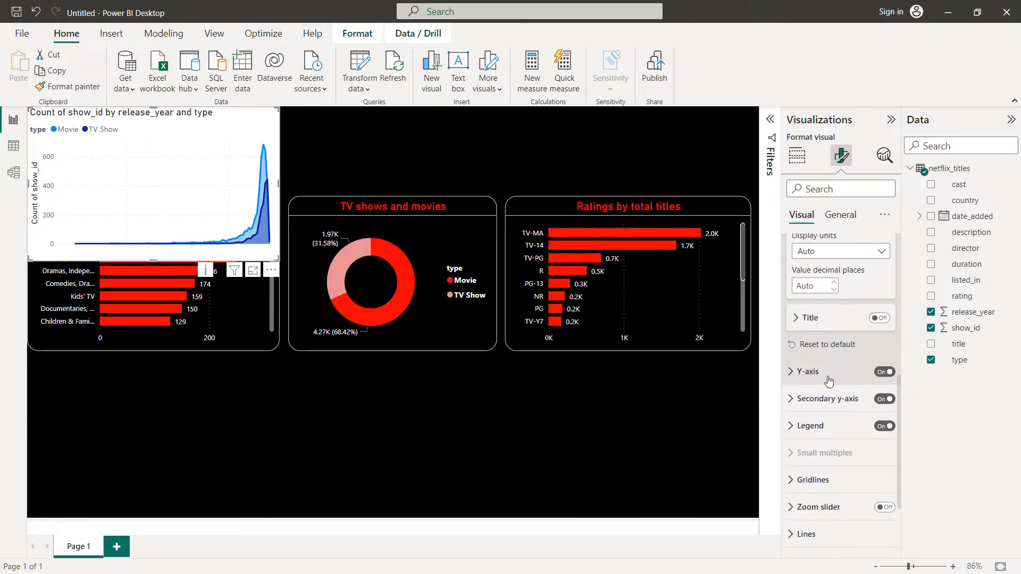
click(827, 372)
scroll(840, 404, down, 2)
click(879, 430)
click(805, 403)
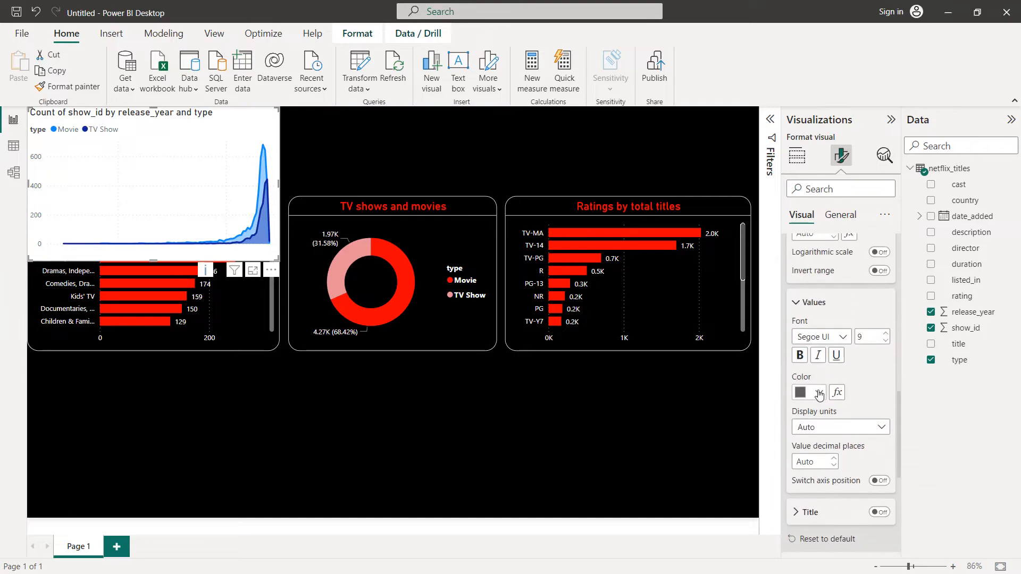
click(818, 393)
click(810, 337)
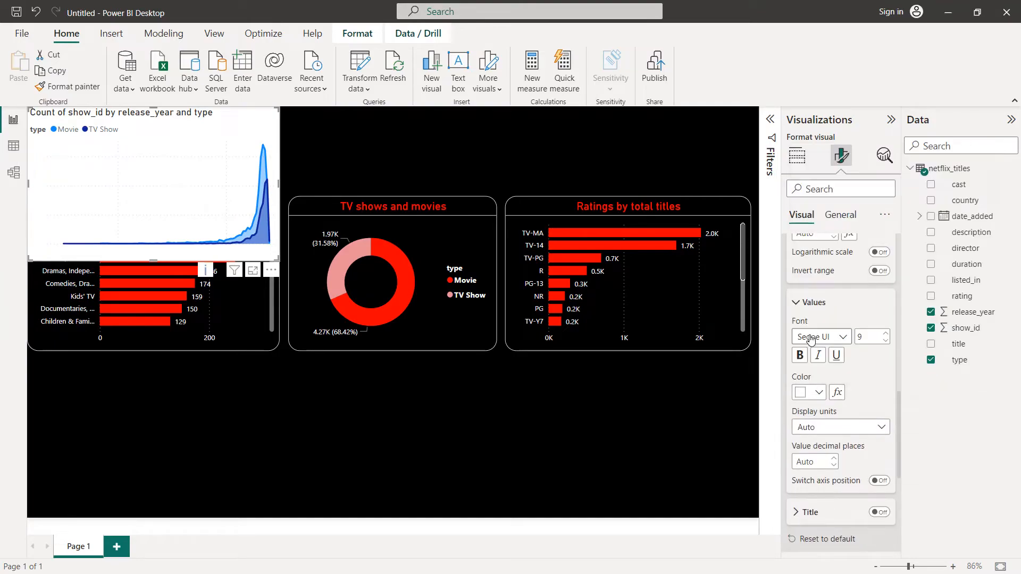
Step: Set the area chart's Movie line color to red #FB0000 and its TV Show line color to light red
scroll(827, 425, down, 5)
click(825, 428)
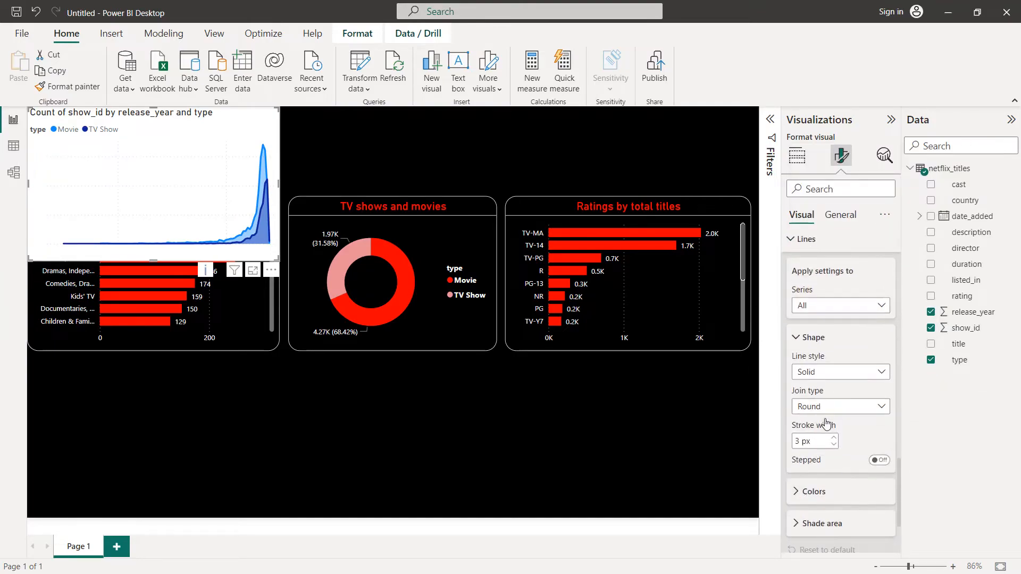
click(814, 491)
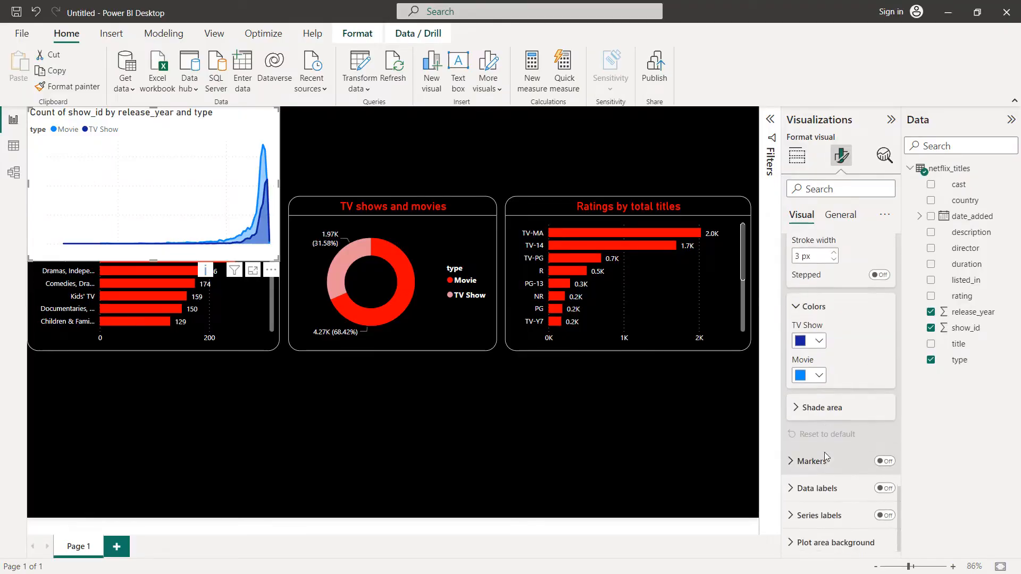
click(813, 372)
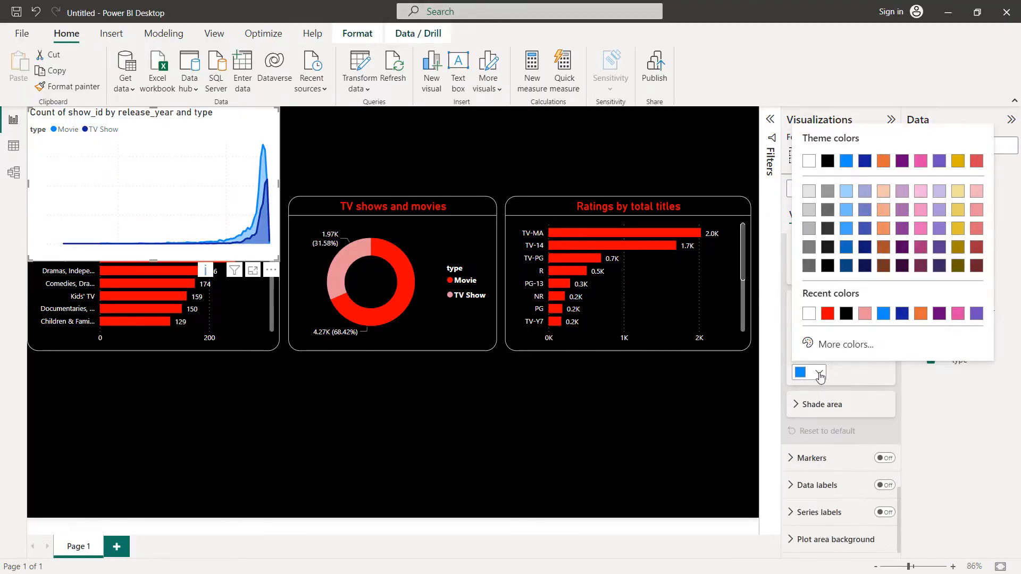
click(827, 314)
click(818, 337)
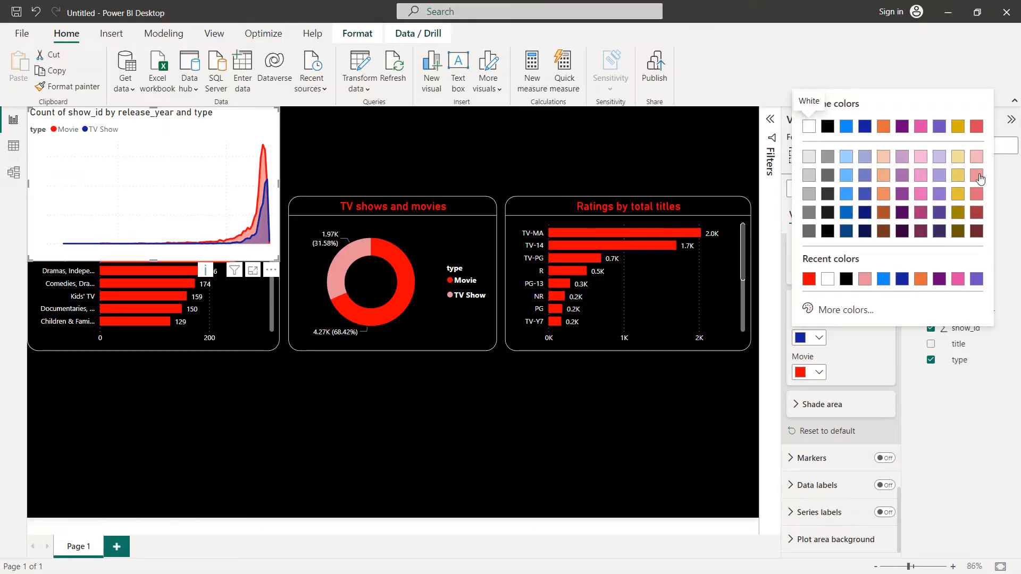
click(980, 177)
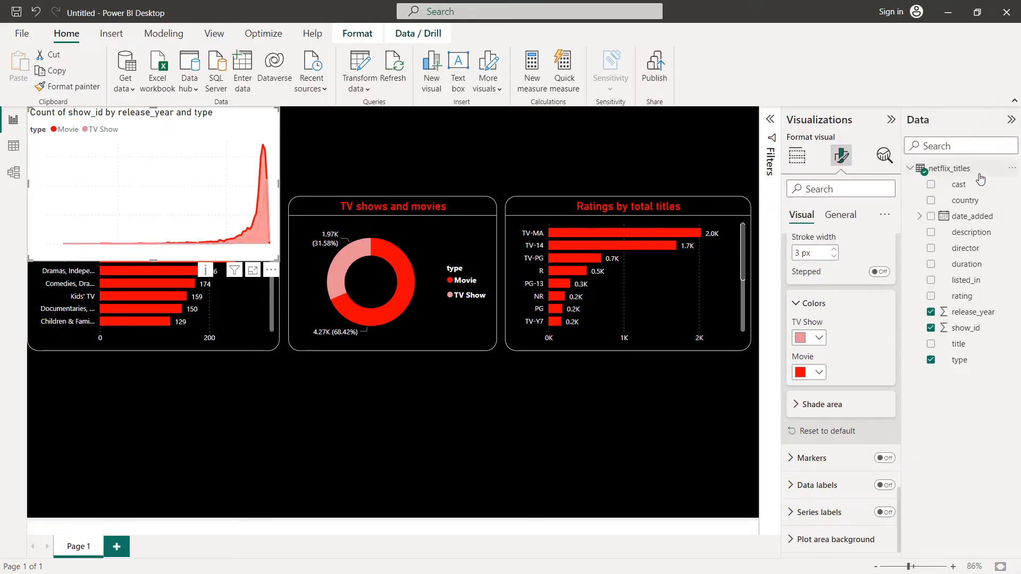
Step: Set the area chart's background color to black
scroll(850, 221, up, 10)
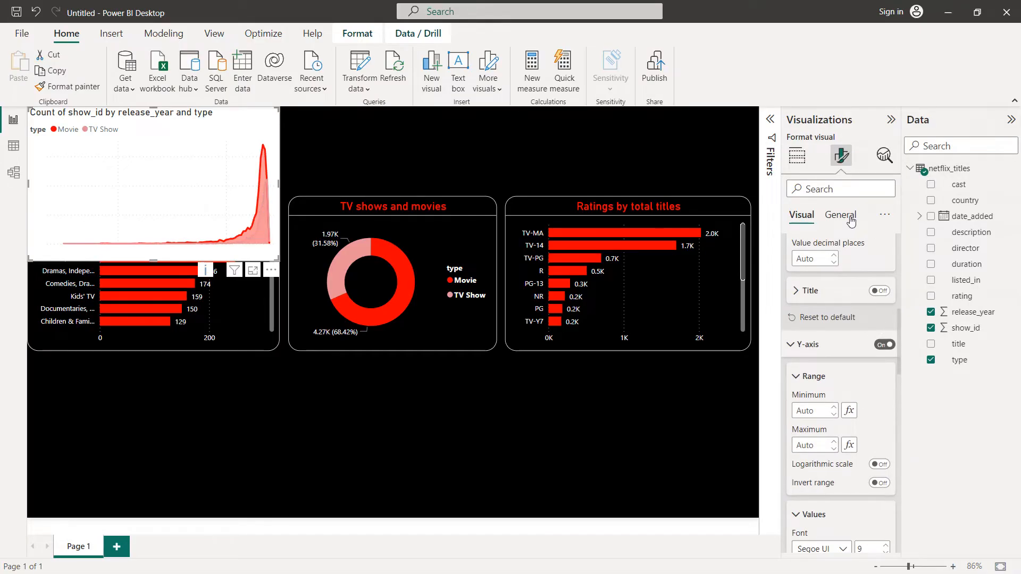
click(841, 215)
click(813, 301)
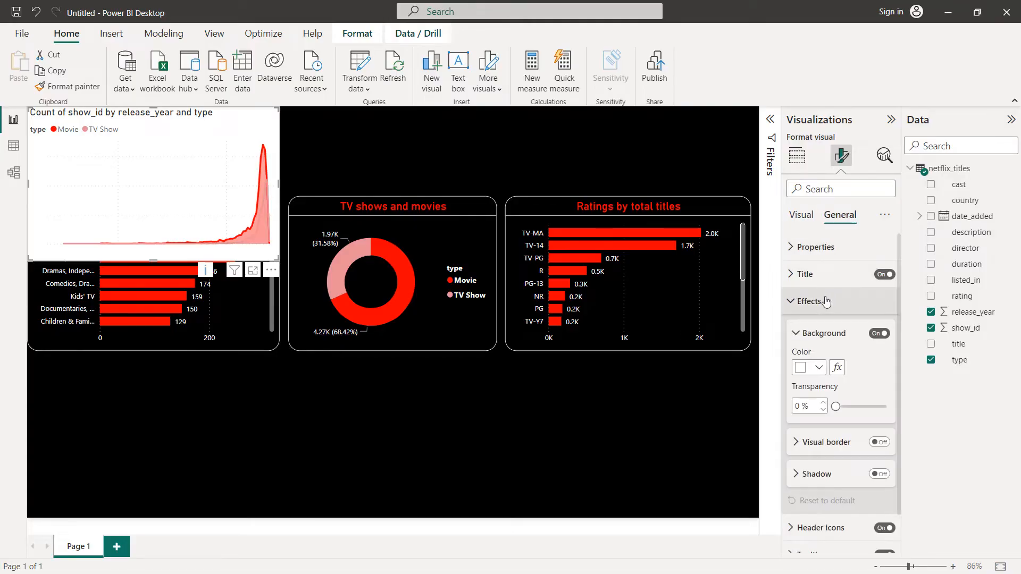
click(819, 367)
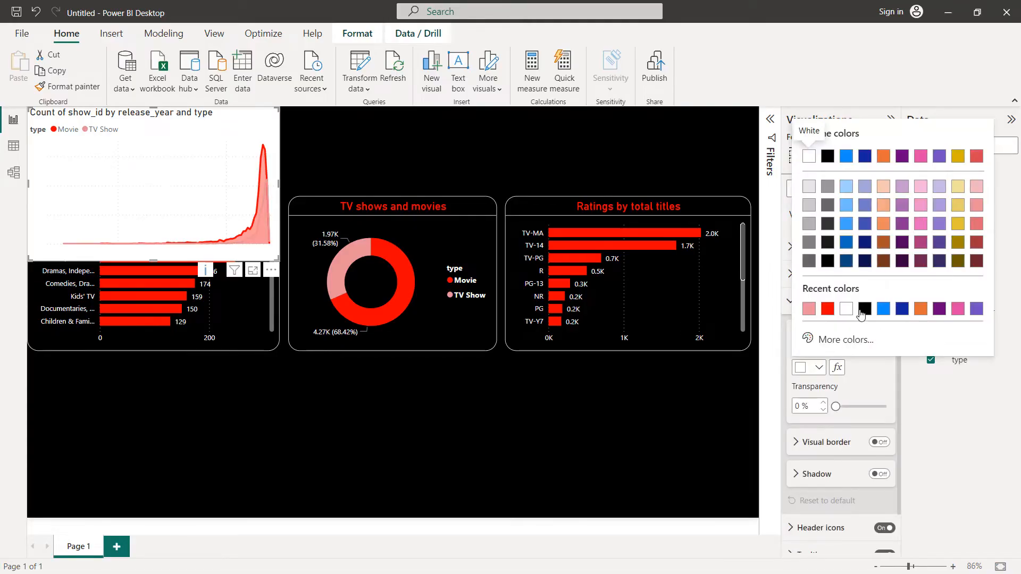
click(864, 311)
Step: Turn on a white visual border for the area chart with 20 px rounded corners
click(887, 443)
scroll(838, 376, down, 3)
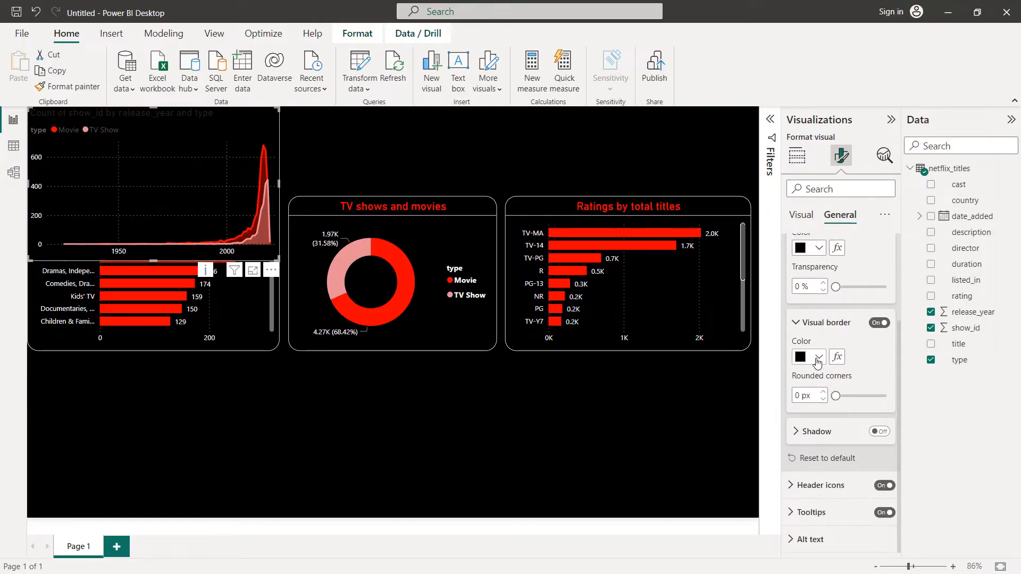
click(818, 361)
click(868, 298)
click(804, 394)
text(20)
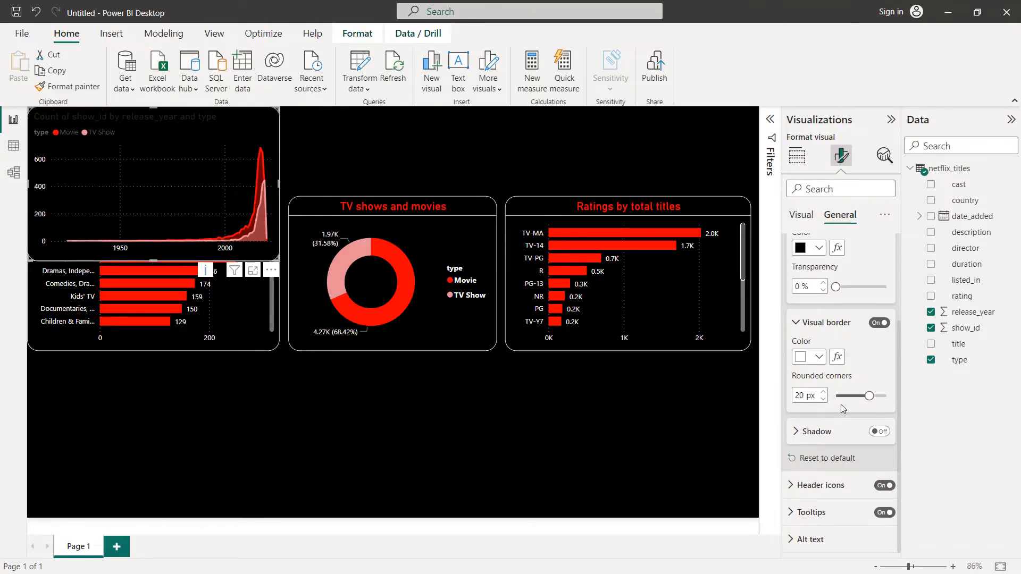
scroll(842, 408, up, 5)
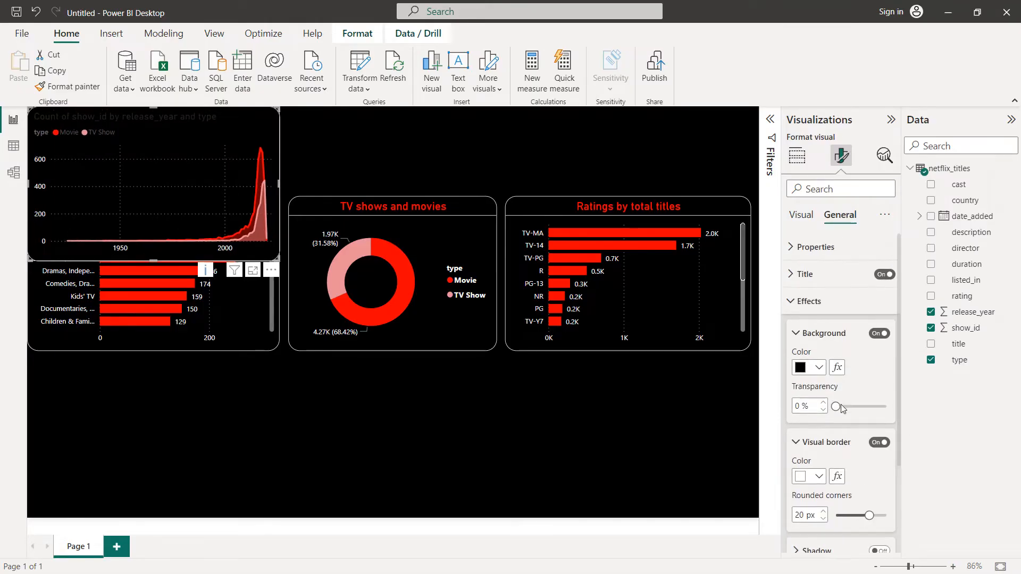
click(797, 300)
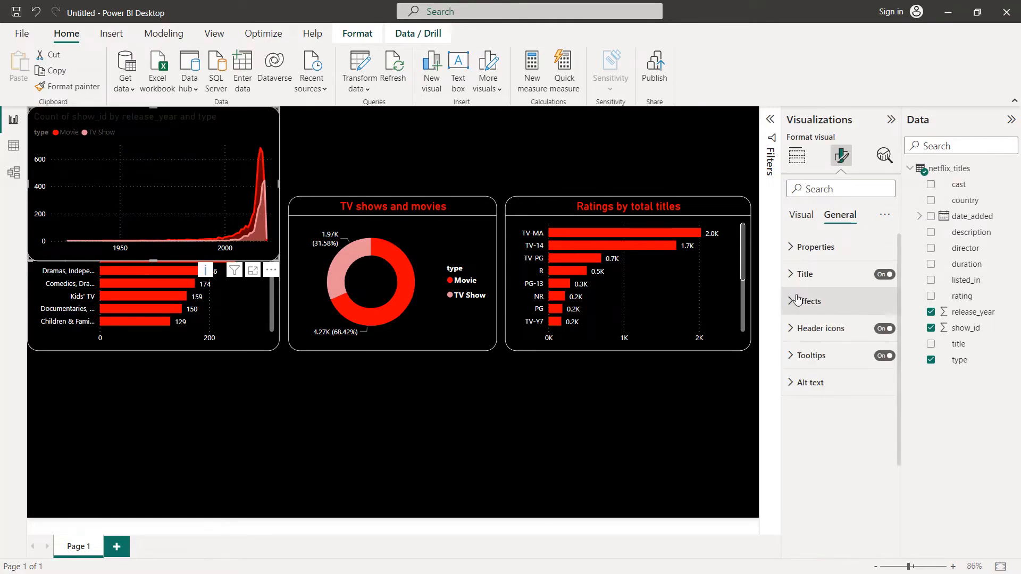
Step: Set the area chart's legend text color to white
click(801, 215)
click(797, 248)
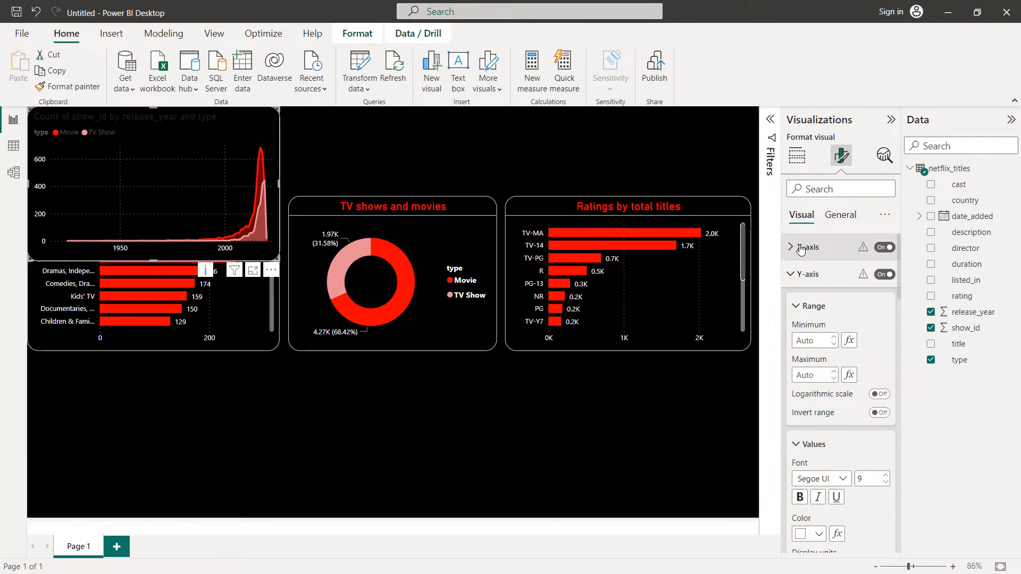
click(796, 274)
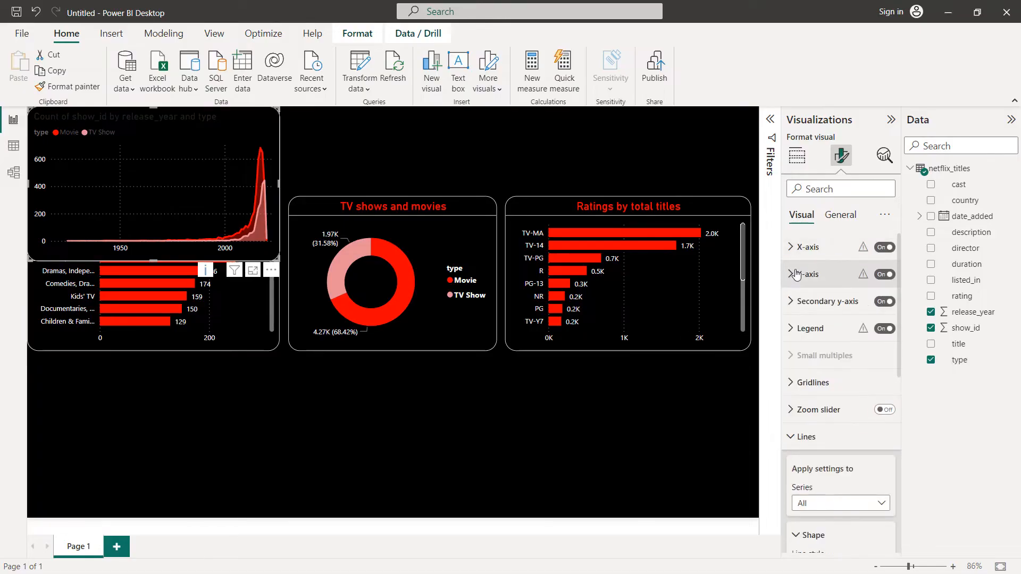
click(808, 329)
scroll(814, 340, down, 3)
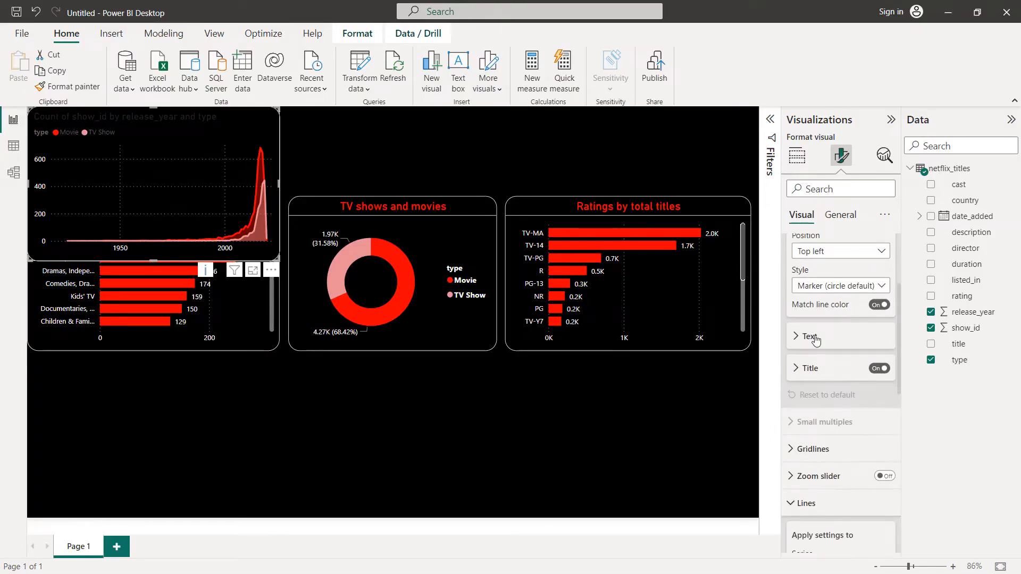
click(815, 341)
scroll(816, 343, down, 1)
click(817, 379)
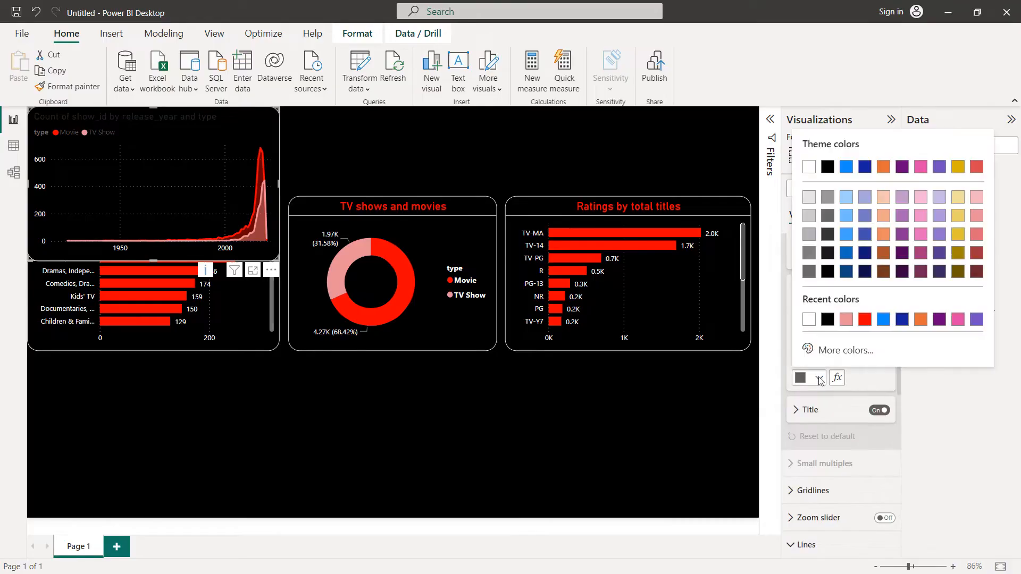
click(808, 319)
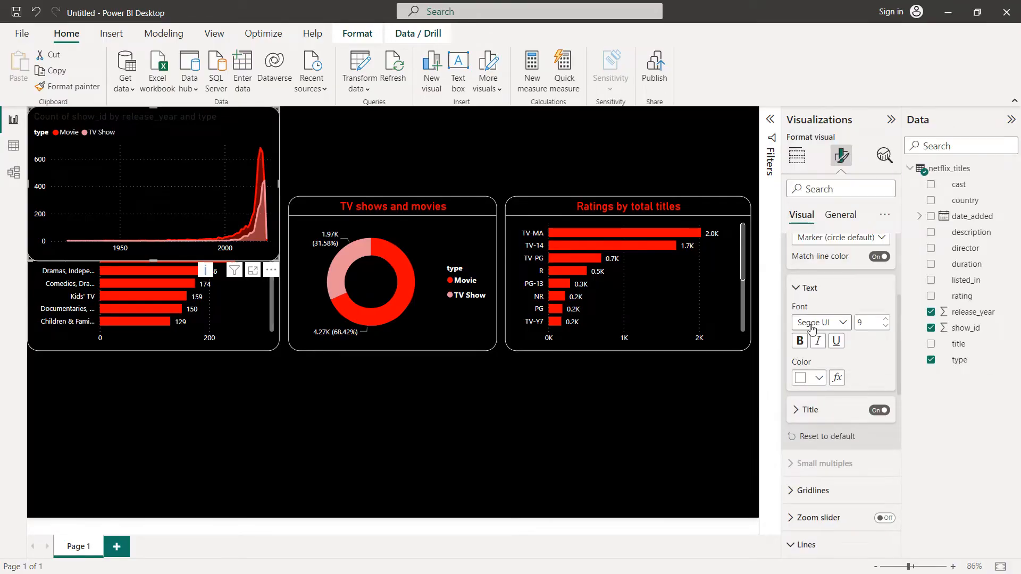
Step: Set the area chart's title font size to 16 and its text to "Total movies and TV shows by release year"
scroll(818, 330, up, 4)
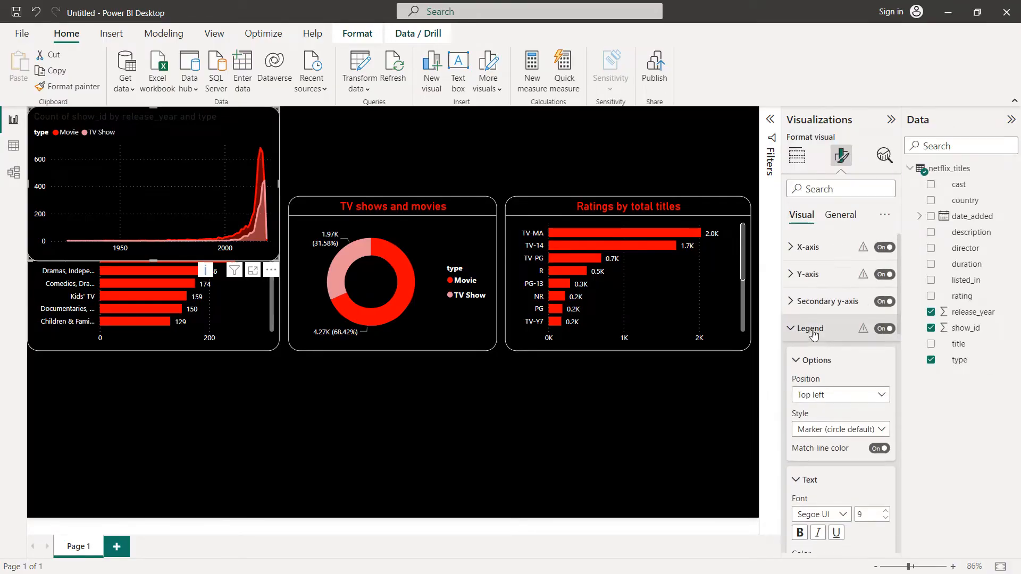
click(841, 217)
click(813, 274)
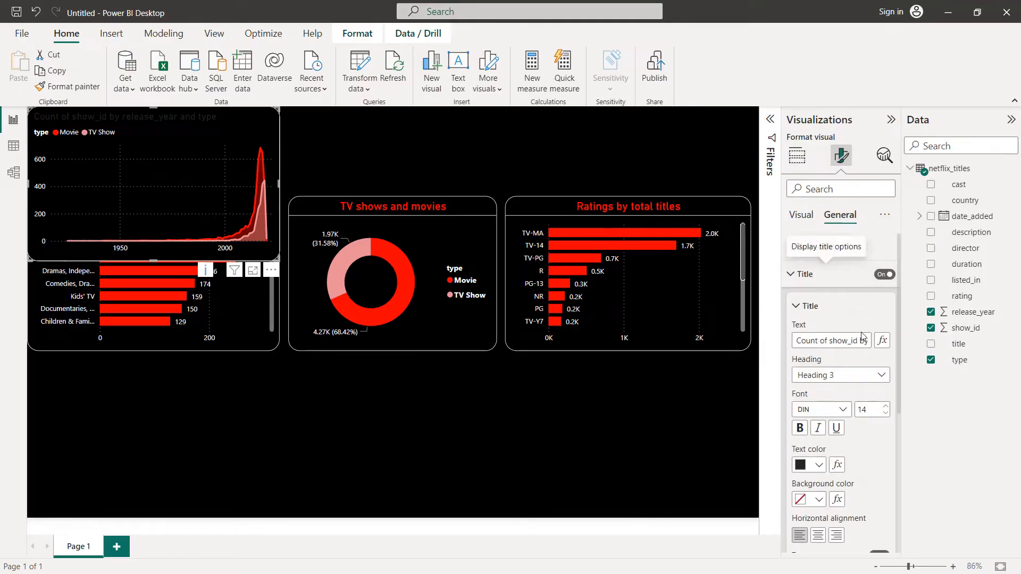
click(886, 406)
click(885, 406)
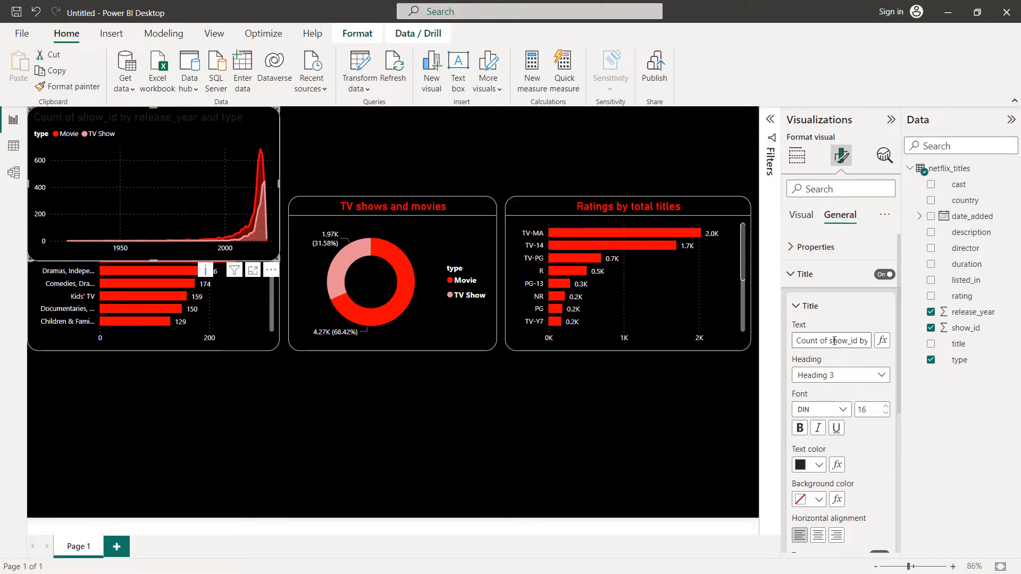
triple_click(834, 341)
text(Total movies and TV)
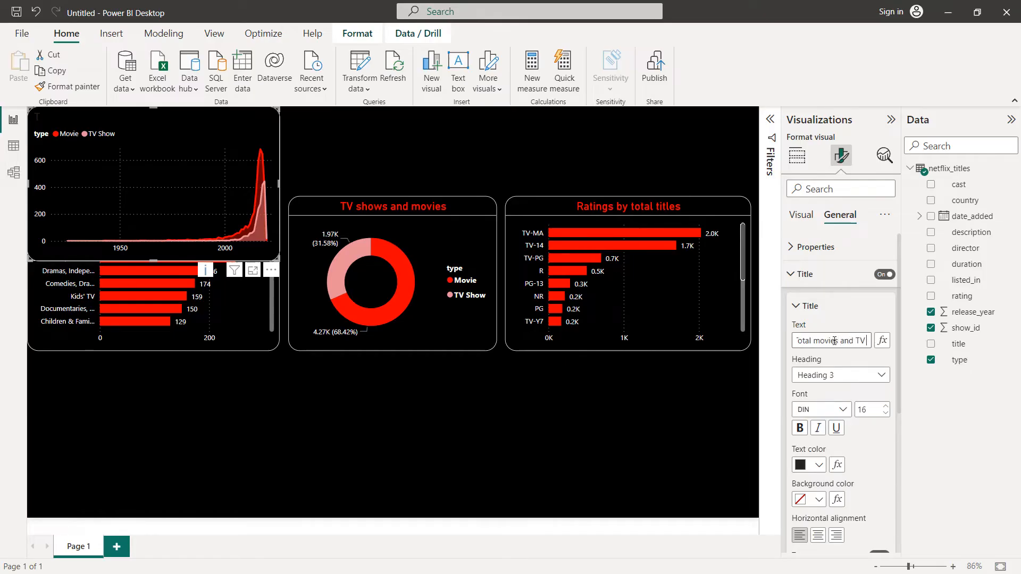
text( shows by)
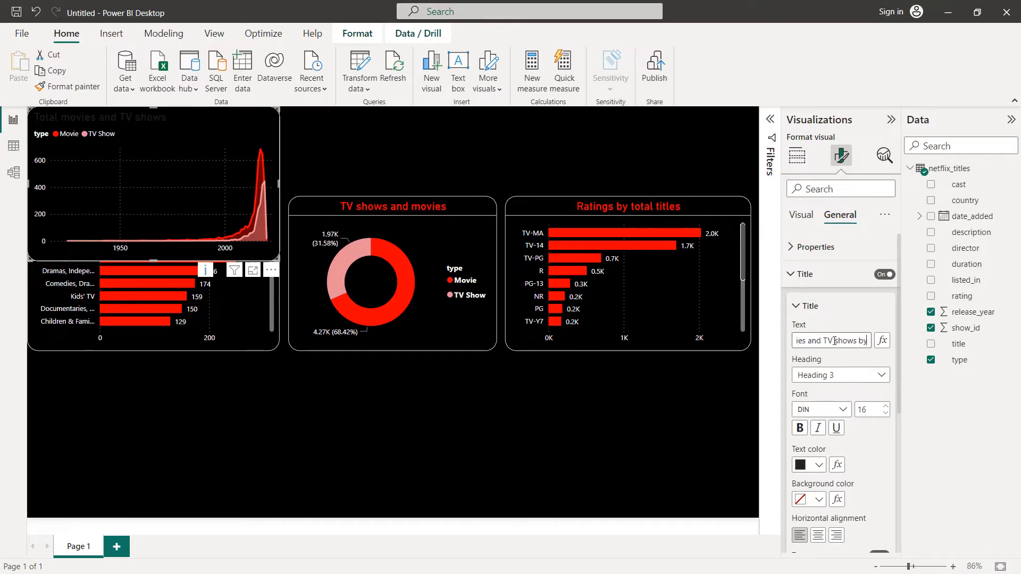
text( release year)
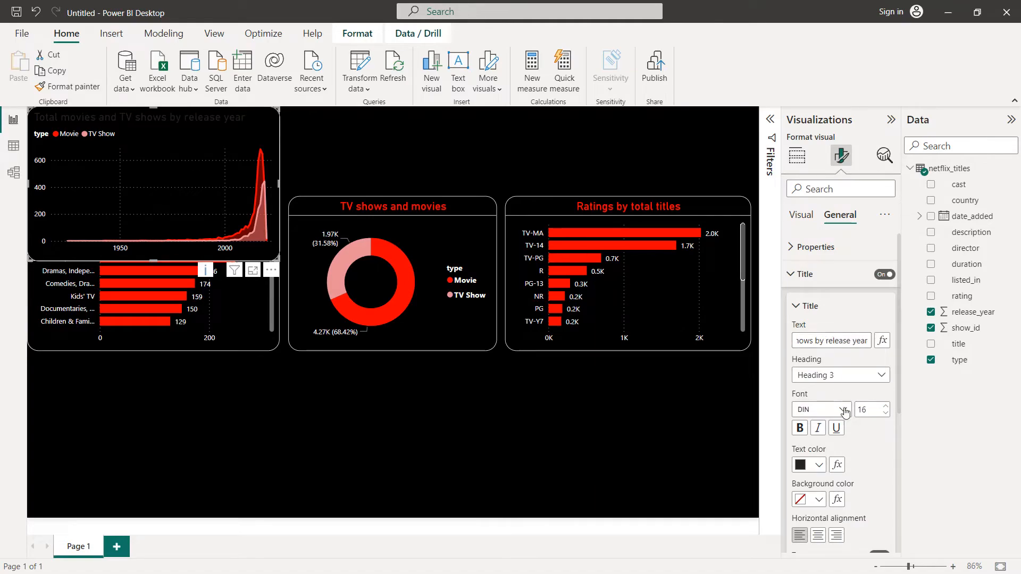
Step: Color the area chart's title red and center it horizontally
click(820, 470)
click(808, 259)
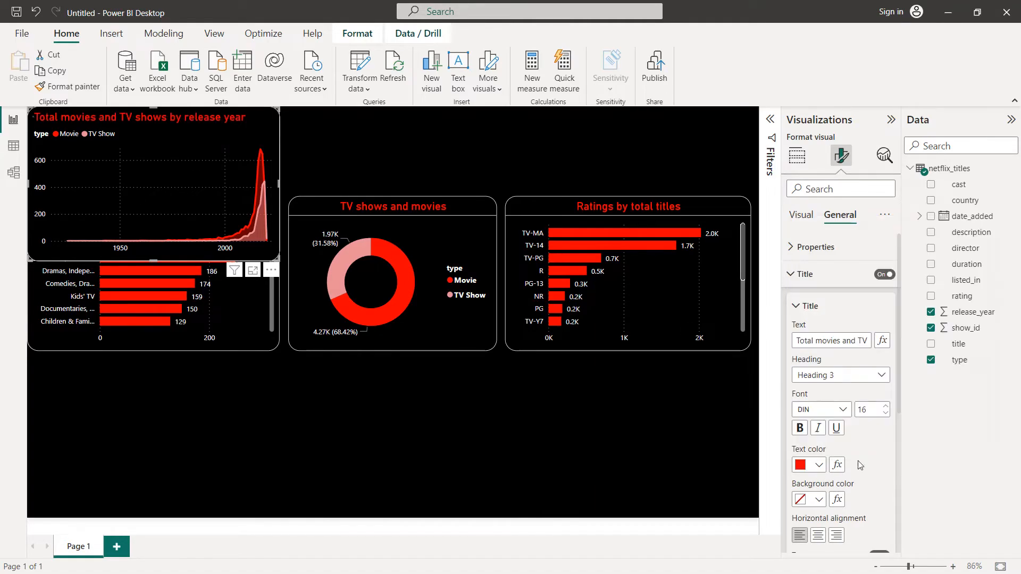
click(827, 537)
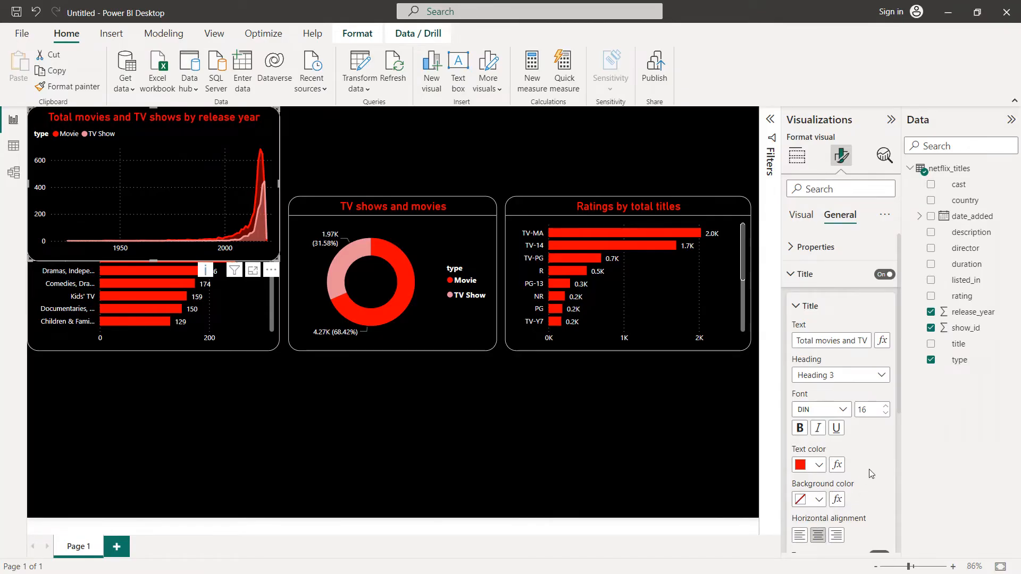
Step: Turn on the divider below the area chart's title and set its color to white
scroll(874, 467, down, 3)
scroll(850, 425, down, 2)
click(879, 379)
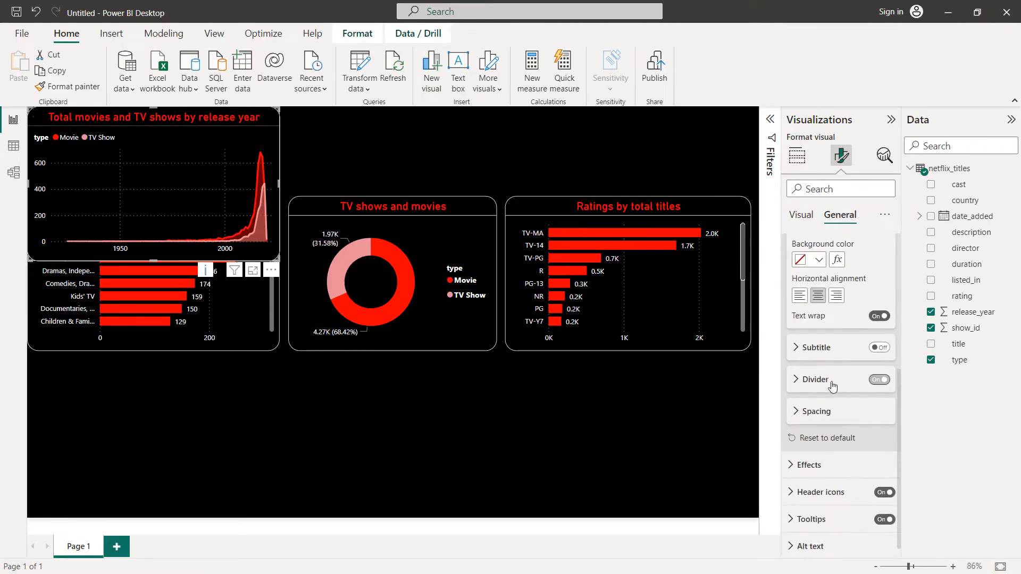
click(828, 381)
click(818, 414)
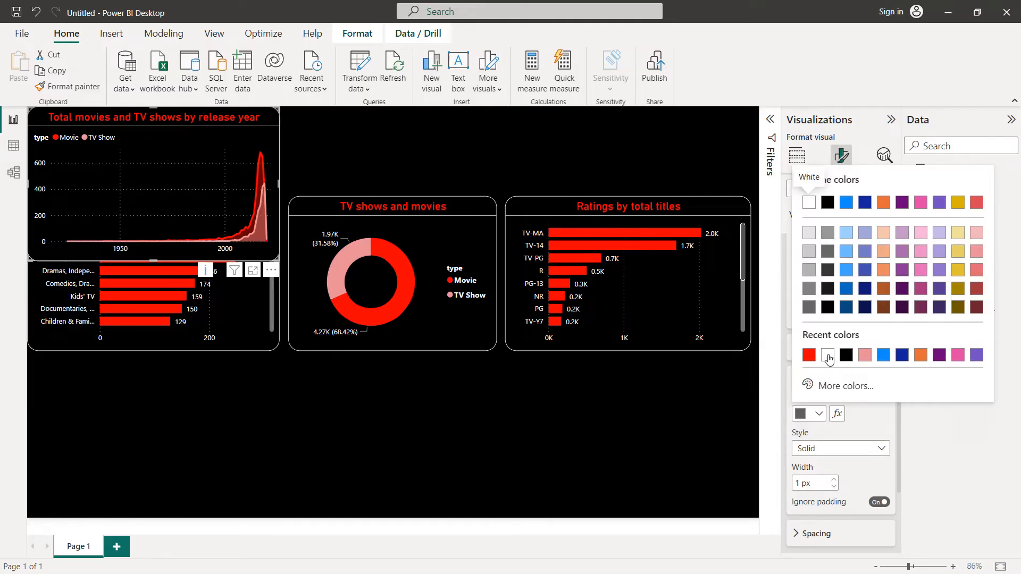
click(809, 202)
Step: Move the area chart below the ratings chart, aligned with its right edge, and widen it leftward to the middle of the donut chart
drag(203, 149, 671, 395)
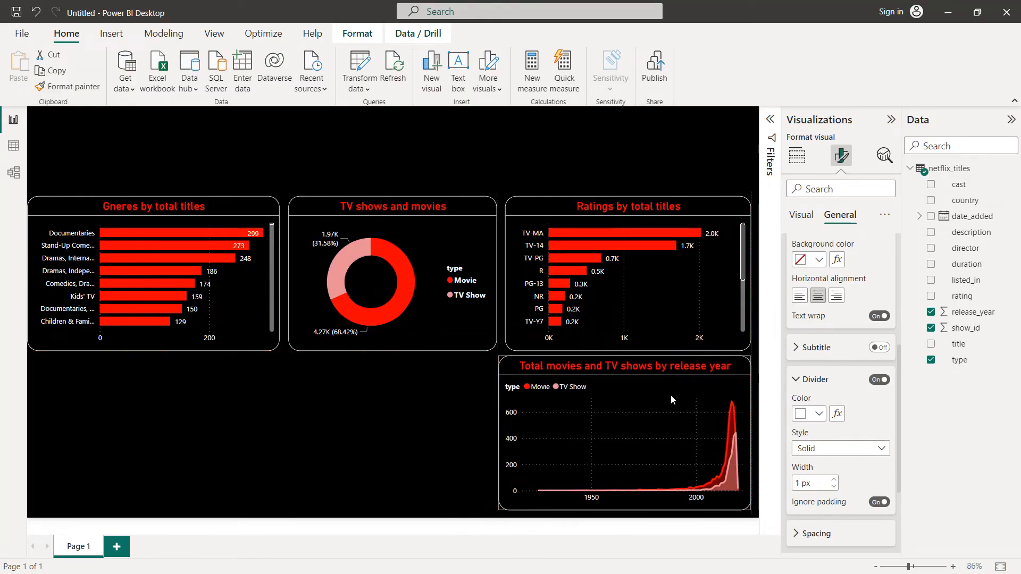
drag(505, 435, 395, 435)
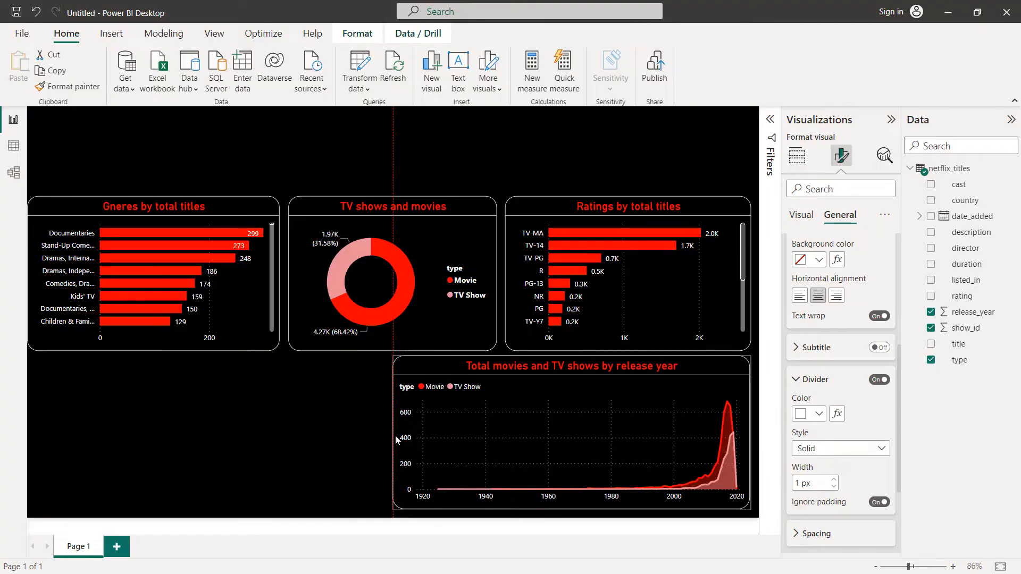
click(289, 434)
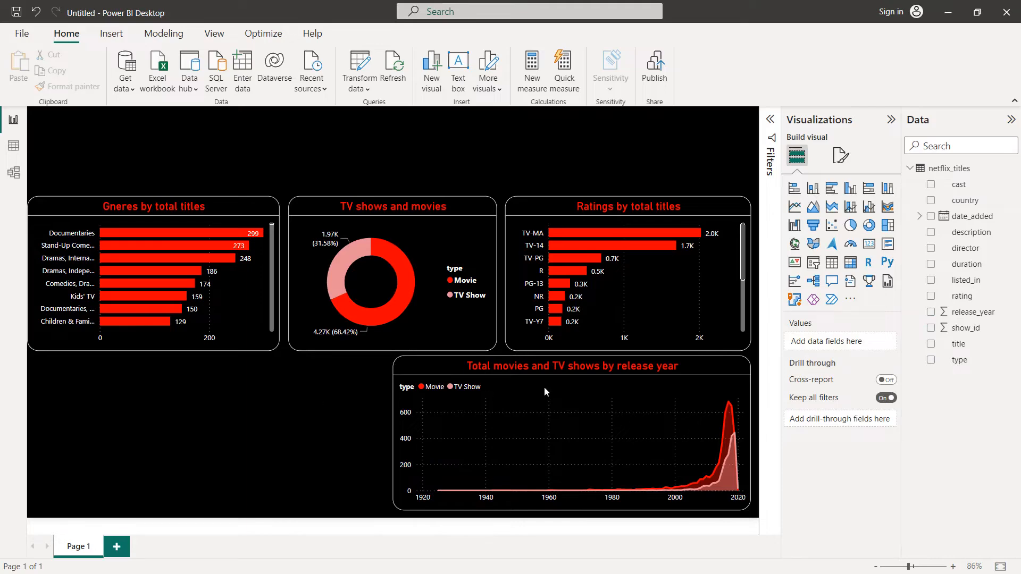
Step: Add a treemap with country as the category and the count of show_id as its values
click(887, 226)
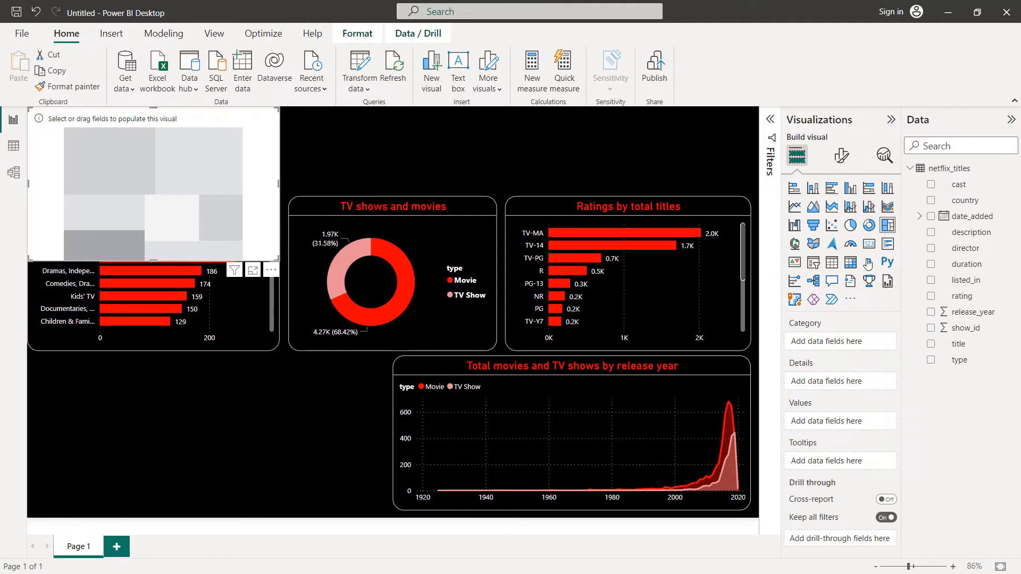
drag(971, 202, 852, 340)
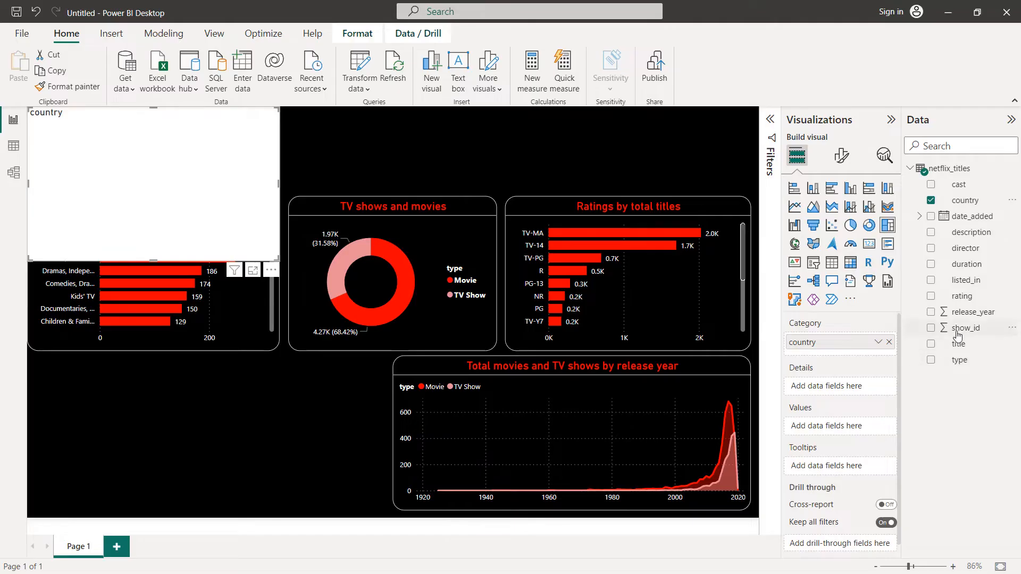
drag(954, 332, 876, 425)
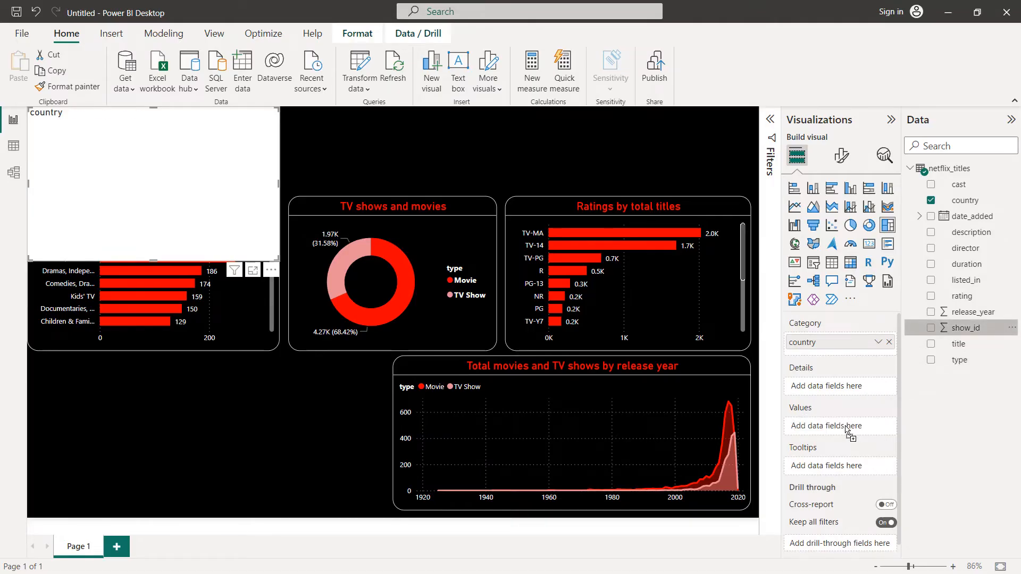
click(878, 427)
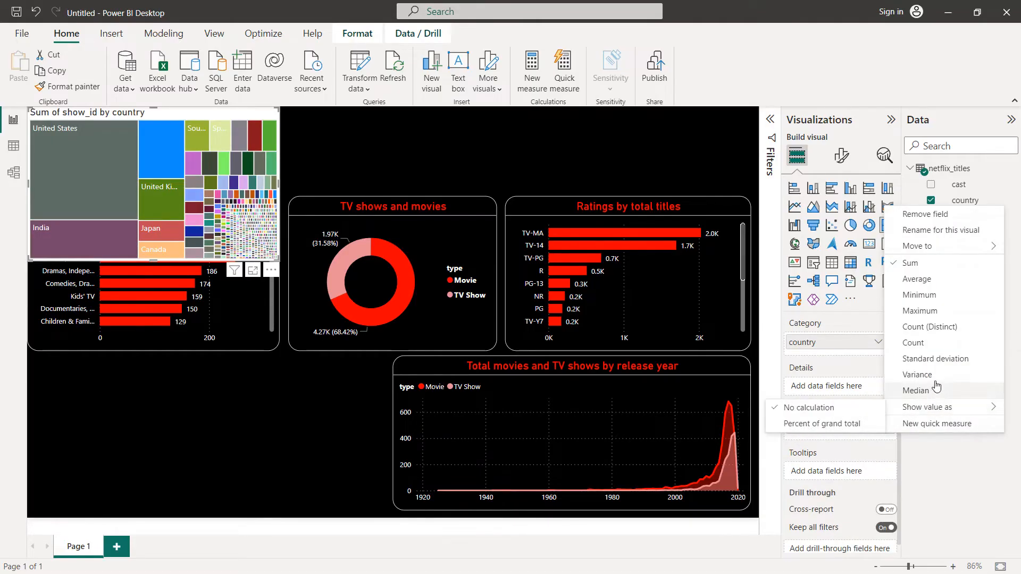
click(937, 341)
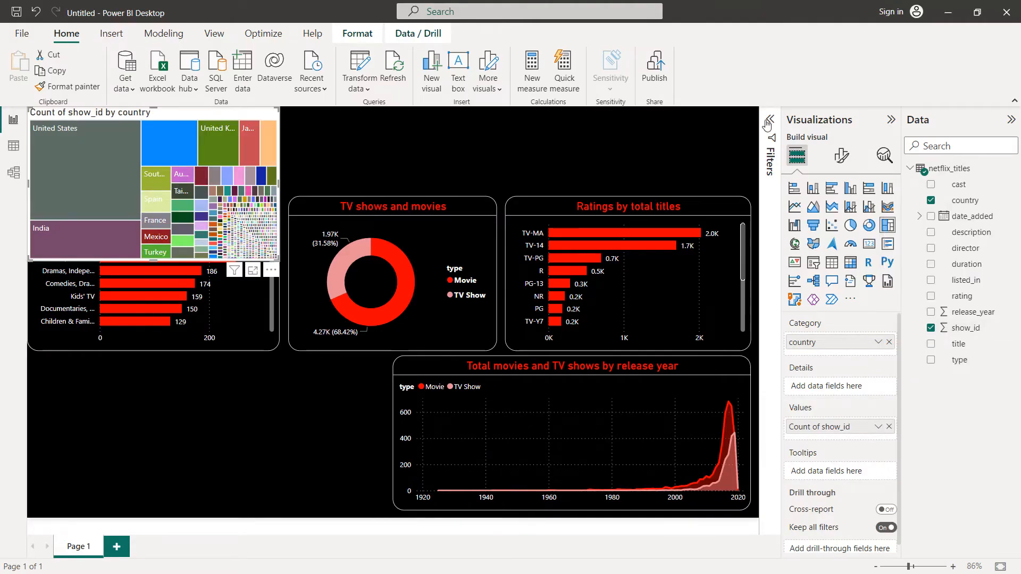
Step: Filter the treemap's country field to the top 10 by count of show_id
click(769, 121)
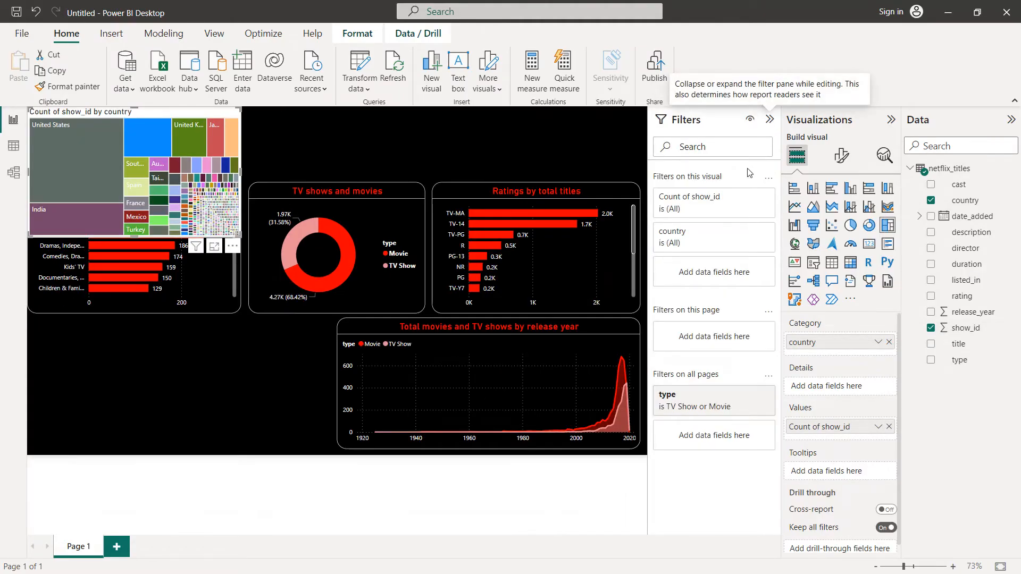
click(750, 233)
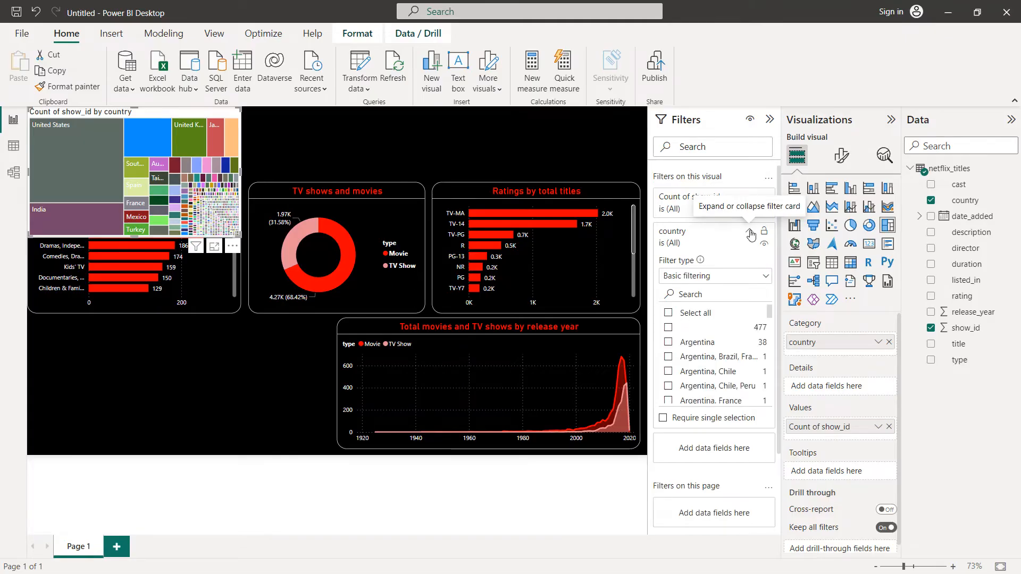
click(730, 276)
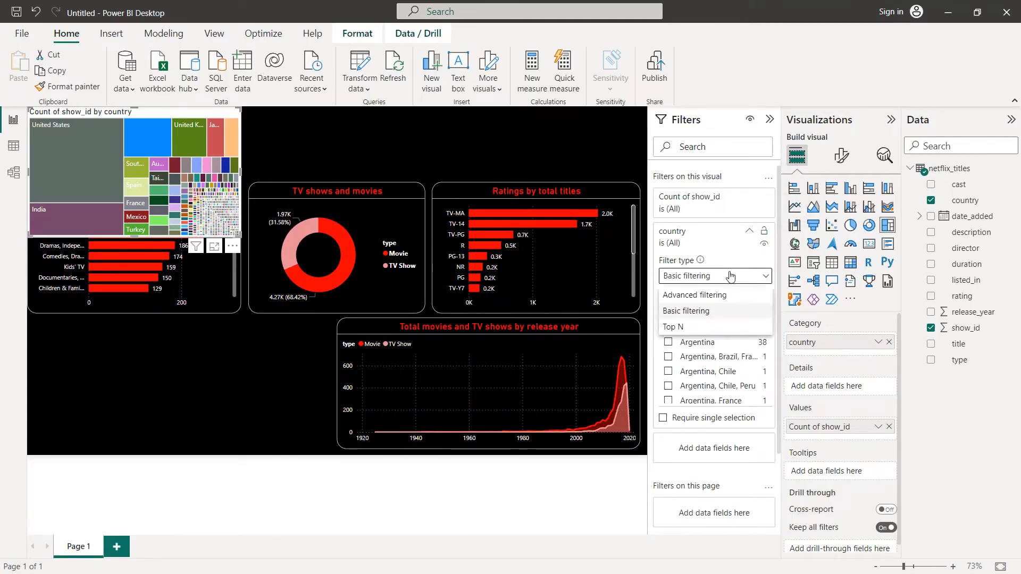
click(707, 326)
click(728, 312)
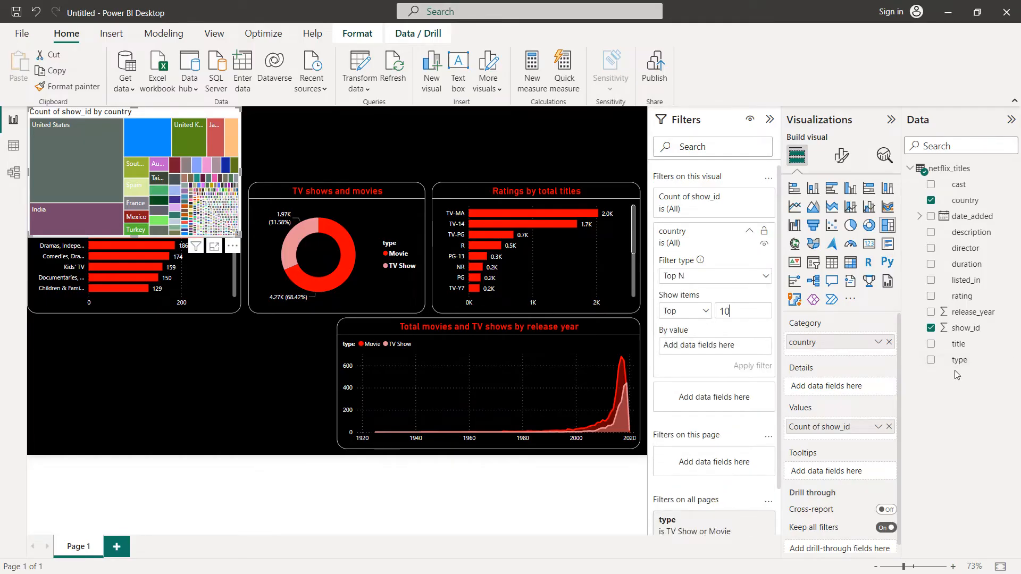
drag(965, 328, 724, 349)
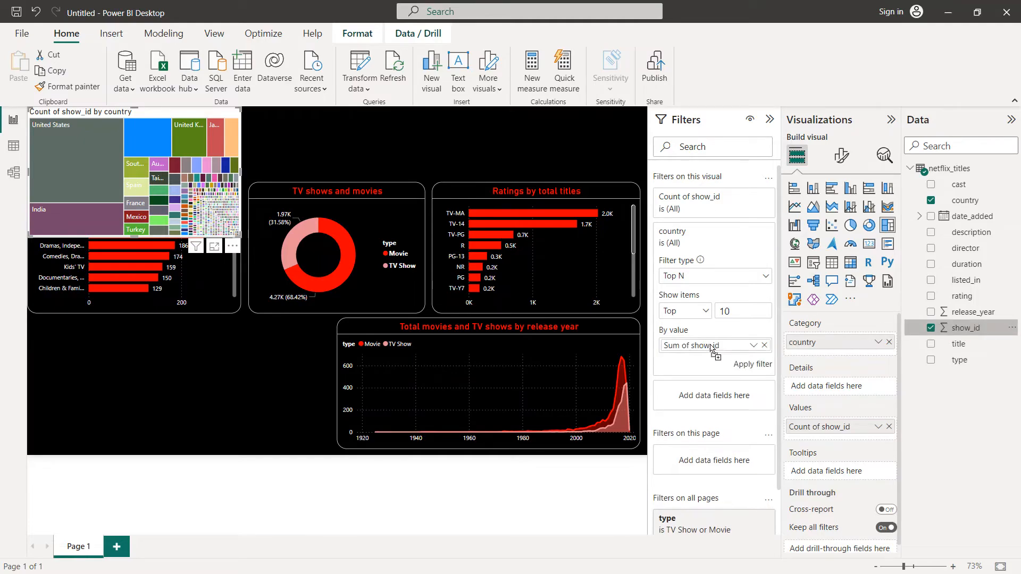
click(754, 347)
click(792, 448)
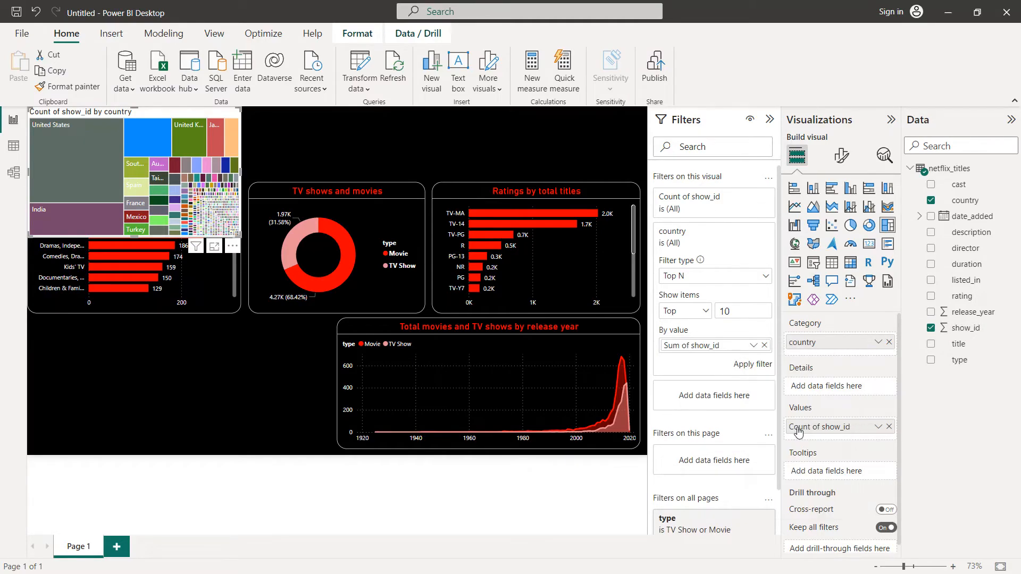
click(757, 367)
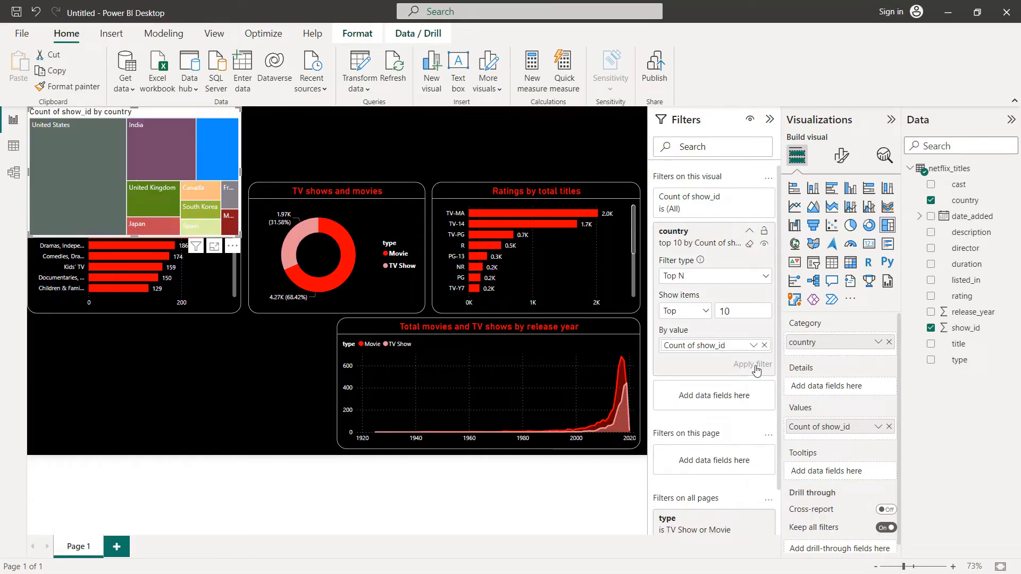
click(769, 120)
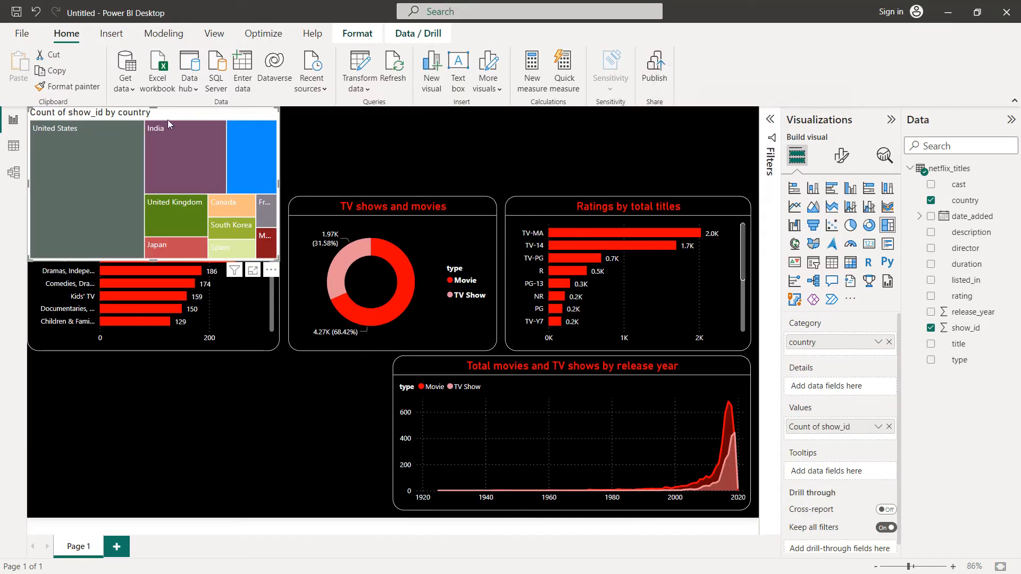
Step: Move the treemap into the empty space below the genre chart, beside the area chart
drag(168, 120, 208, 421)
click(65, 432)
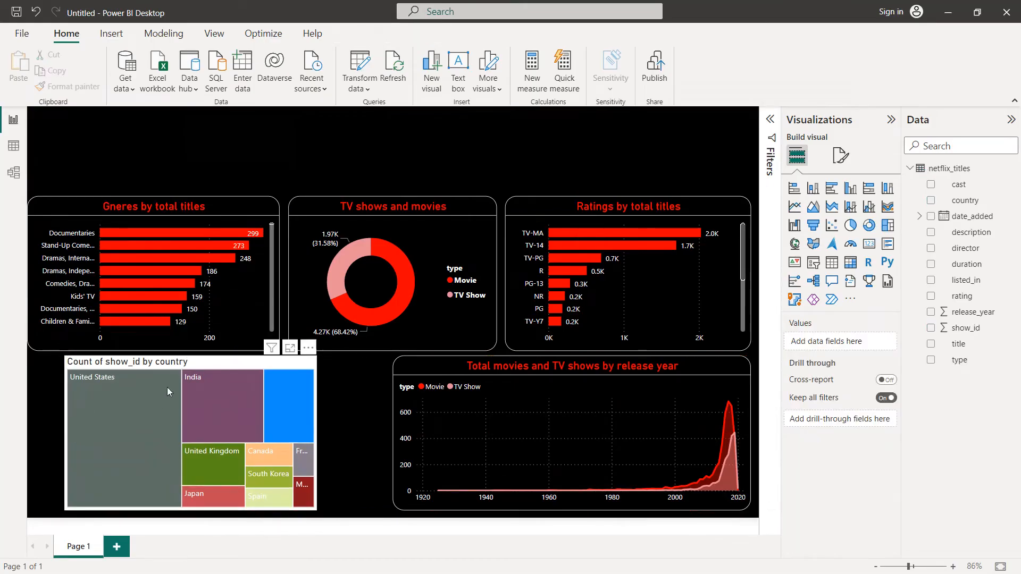
Step: Set the treemap's background color to black
click(191, 366)
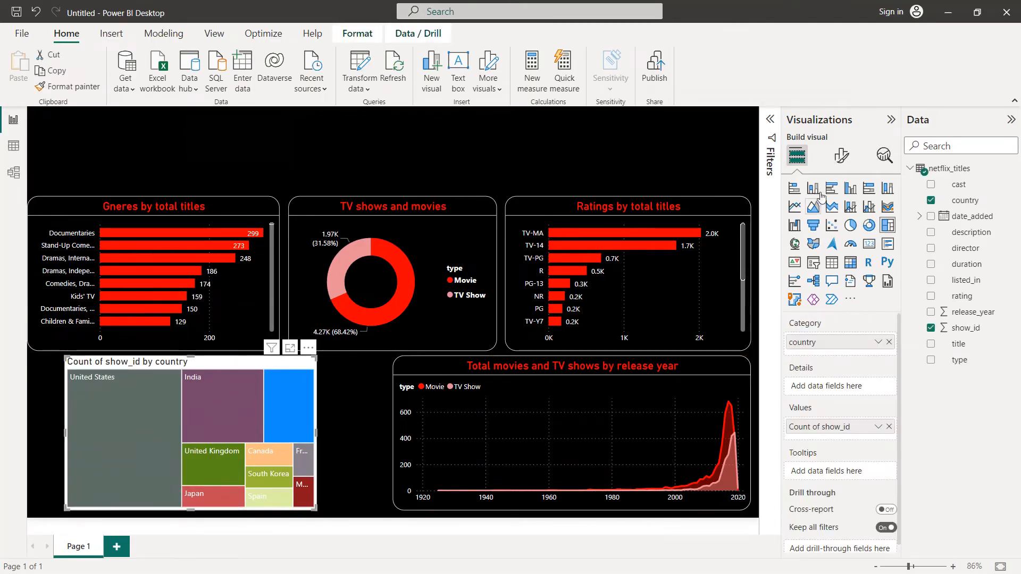
click(850, 165)
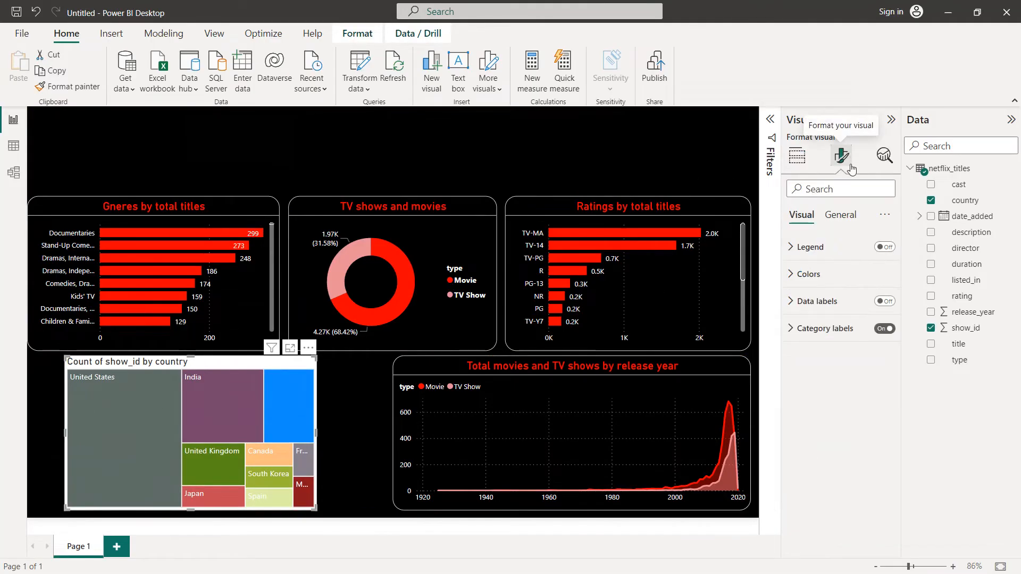
click(842, 214)
click(811, 302)
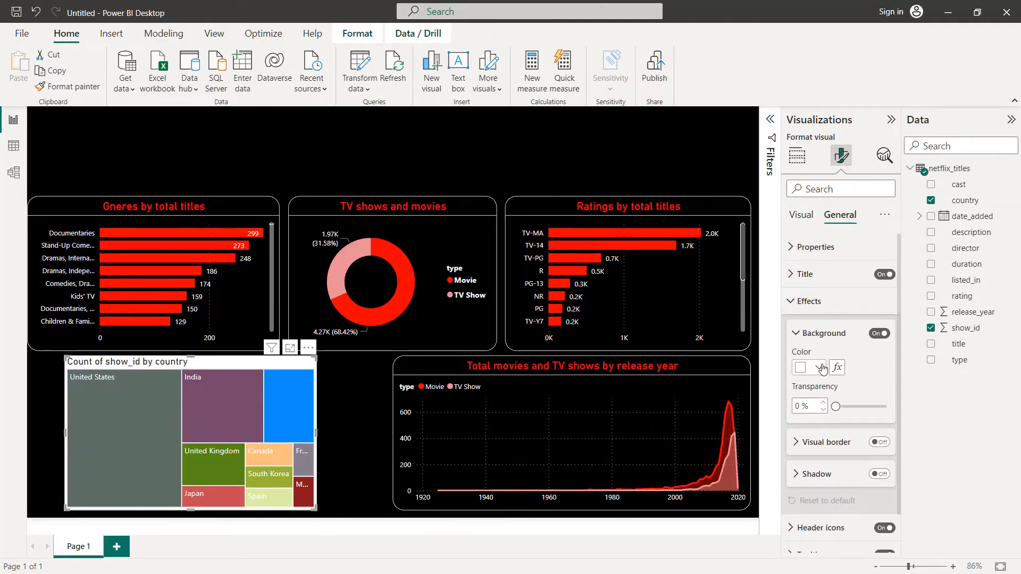
click(818, 367)
click(845, 309)
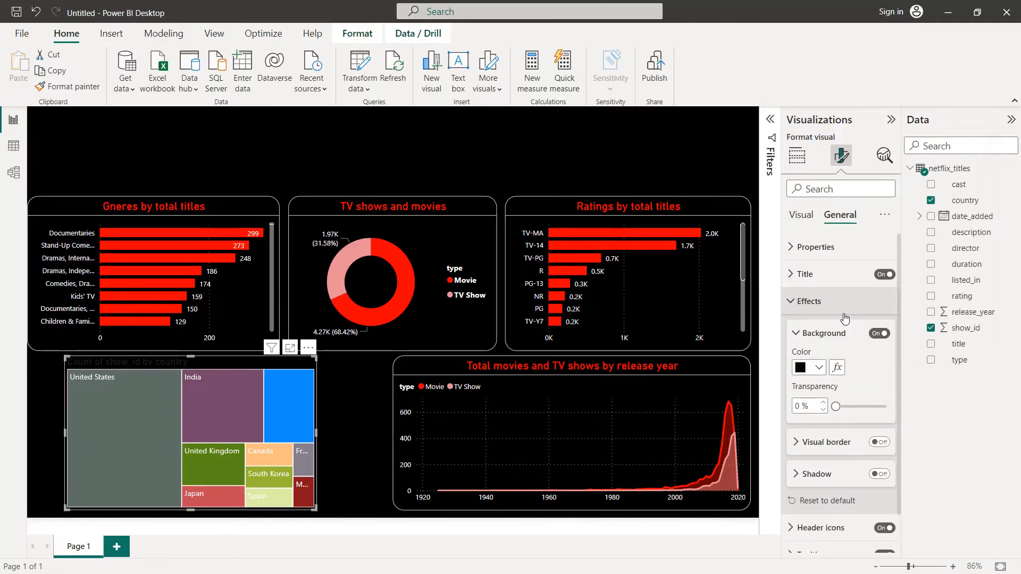
Step: Turn on the treemap's visual border in white with 20 px rounded corners
scroll(856, 383, down, 1)
click(878, 399)
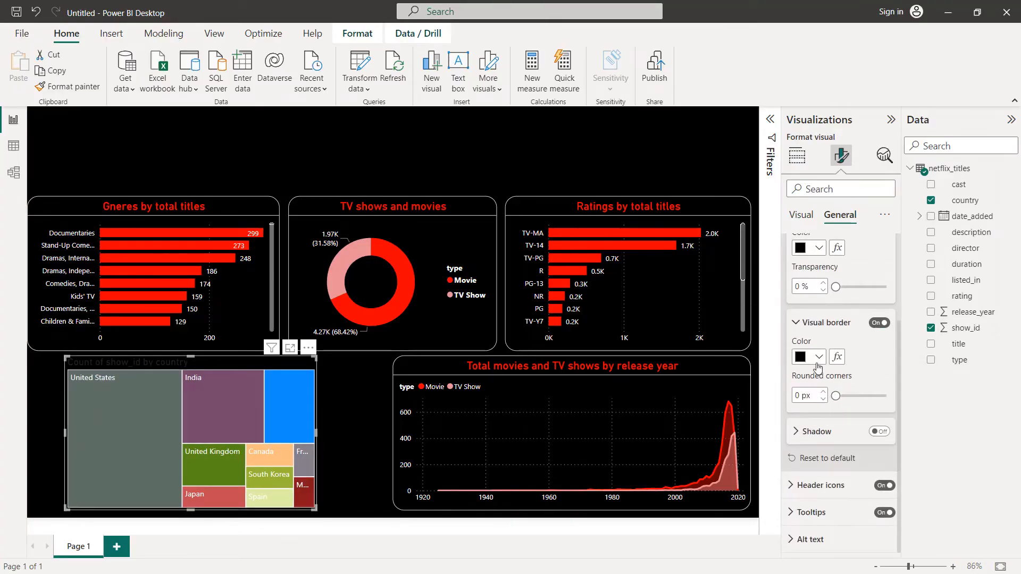
click(818, 357)
click(813, 140)
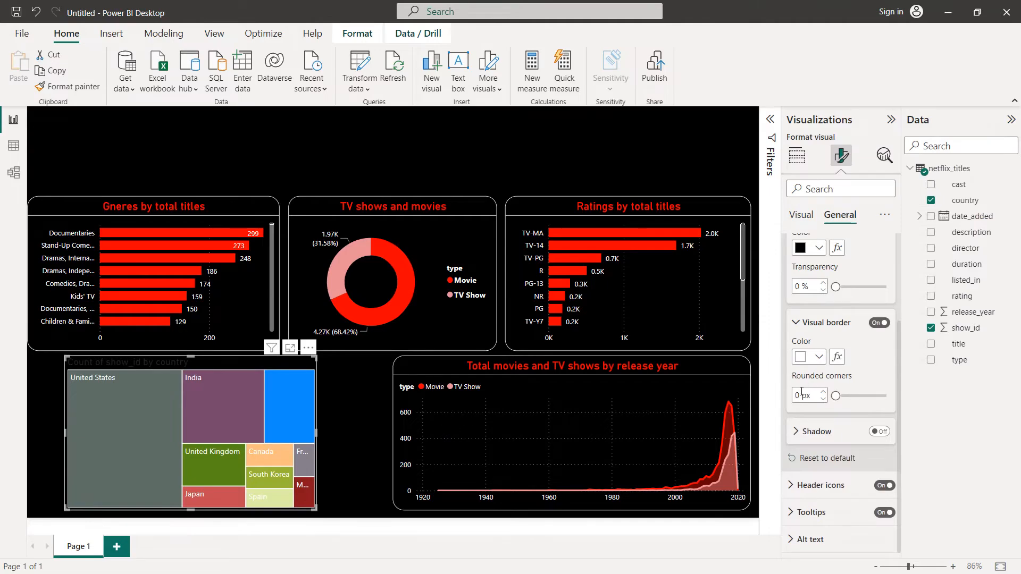
text(20)
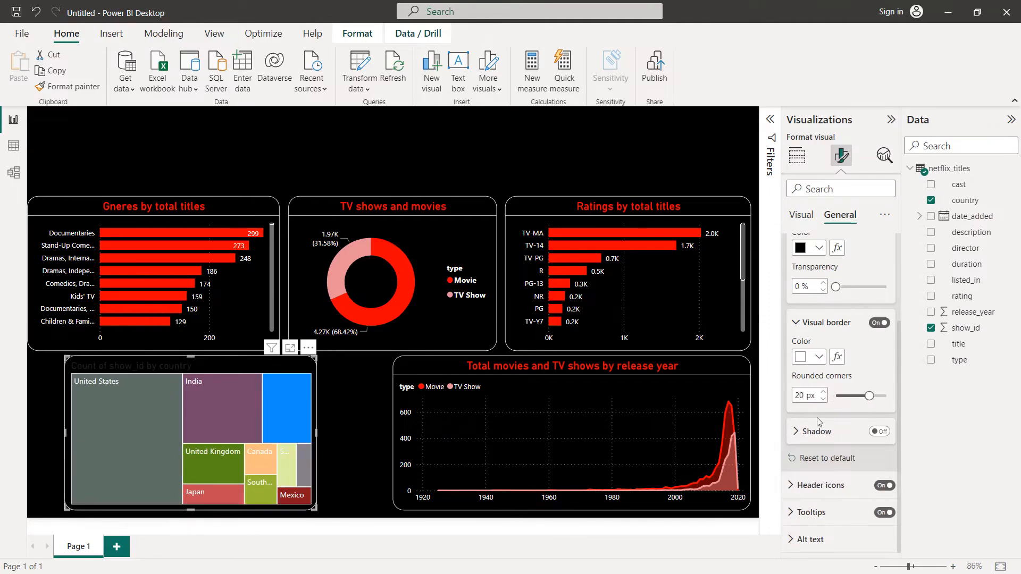
Step: Center the treemap's title horizontally, color it red and set its font size to 16
scroll(847, 299, up, 2)
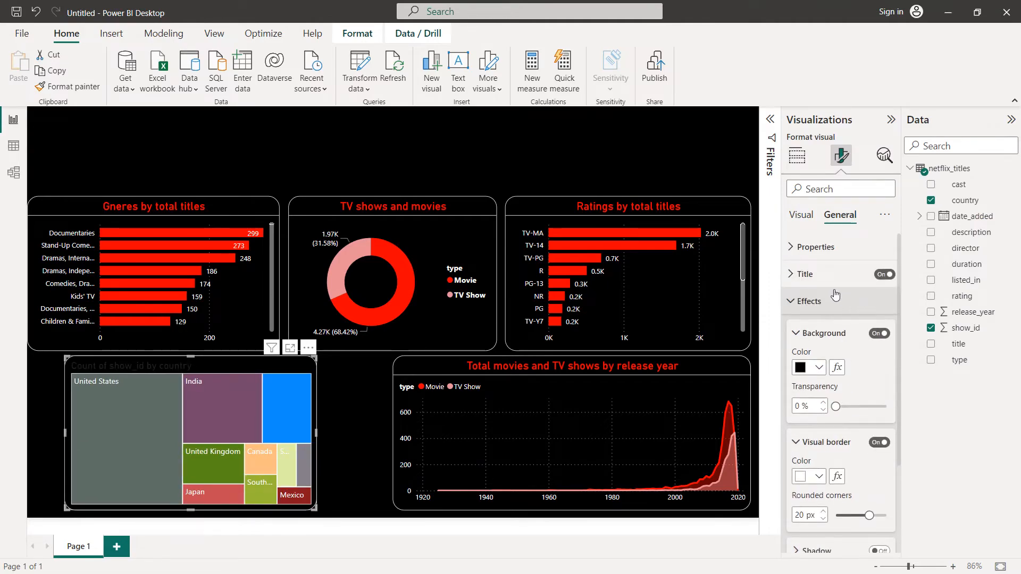
click(843, 275)
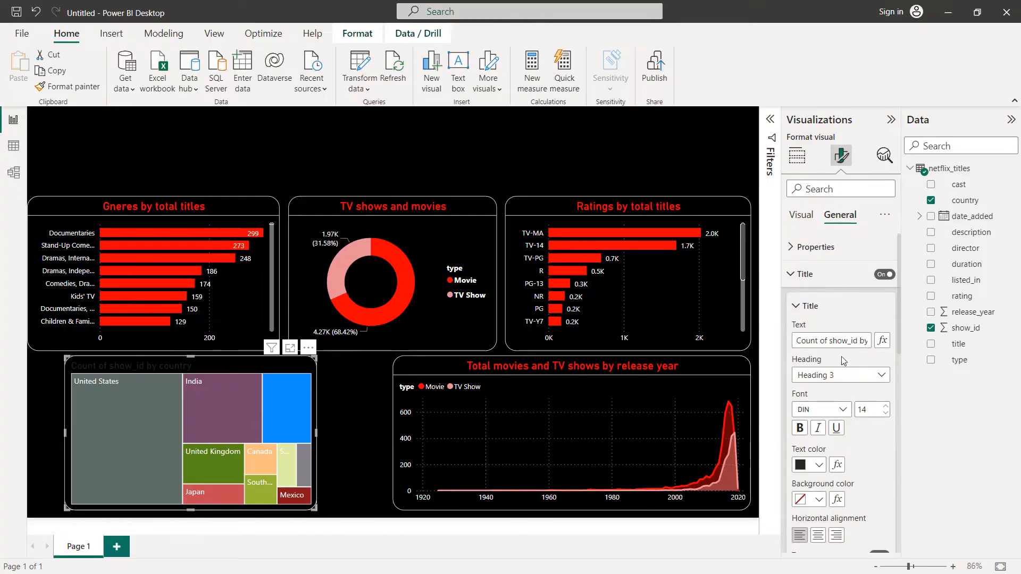
click(817, 535)
click(818, 464)
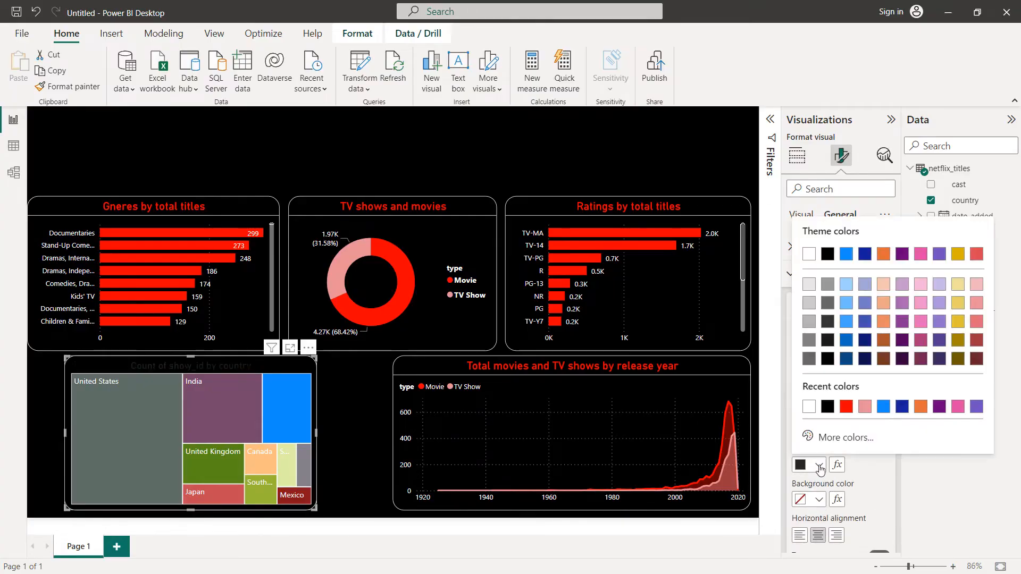
click(844, 408)
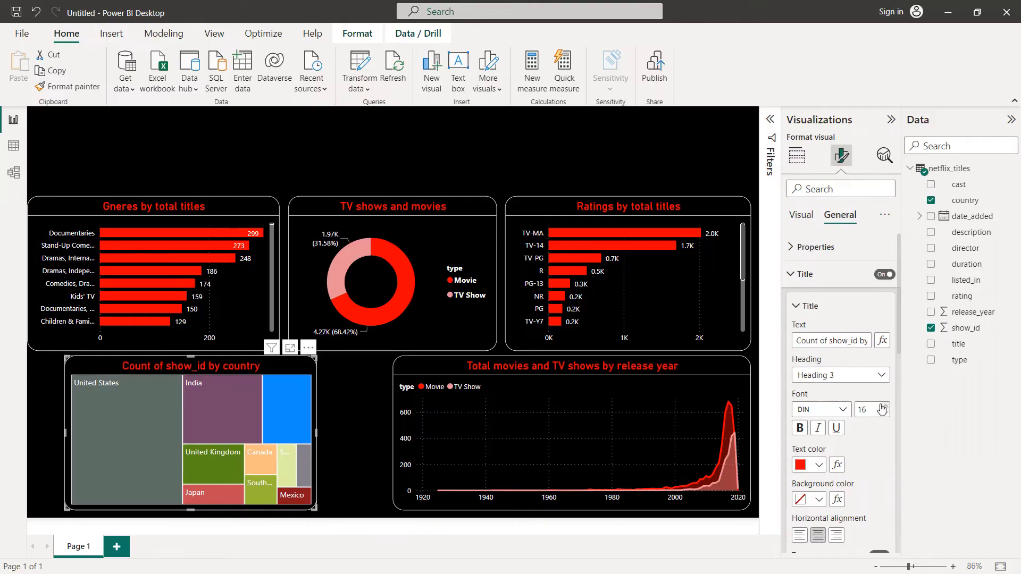
Step: Change the treemap's title text to "Top 10 countries by movies and TV shows"
triple_click(842, 345)
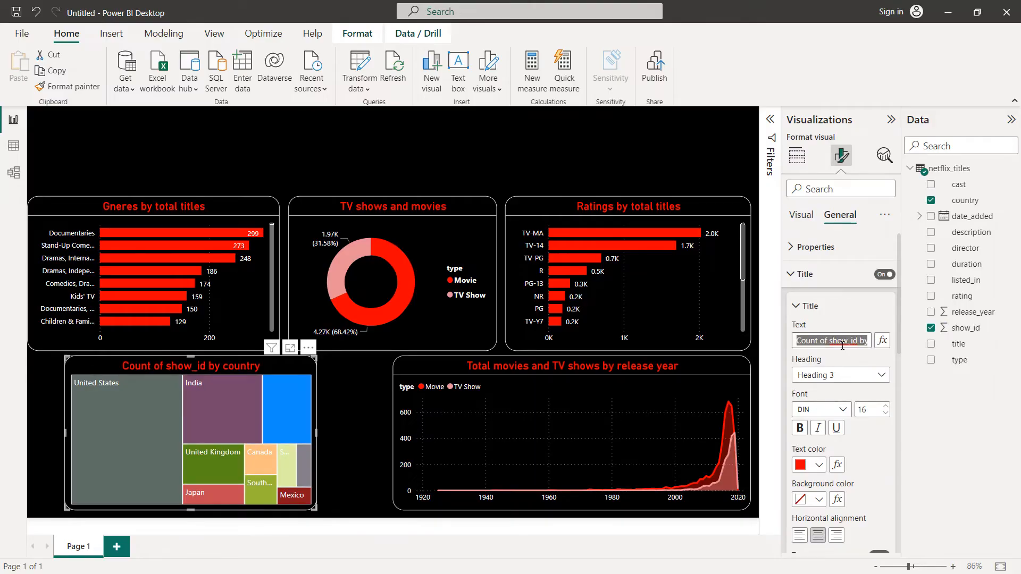
text(Top 10 countries by movies and TV shows)
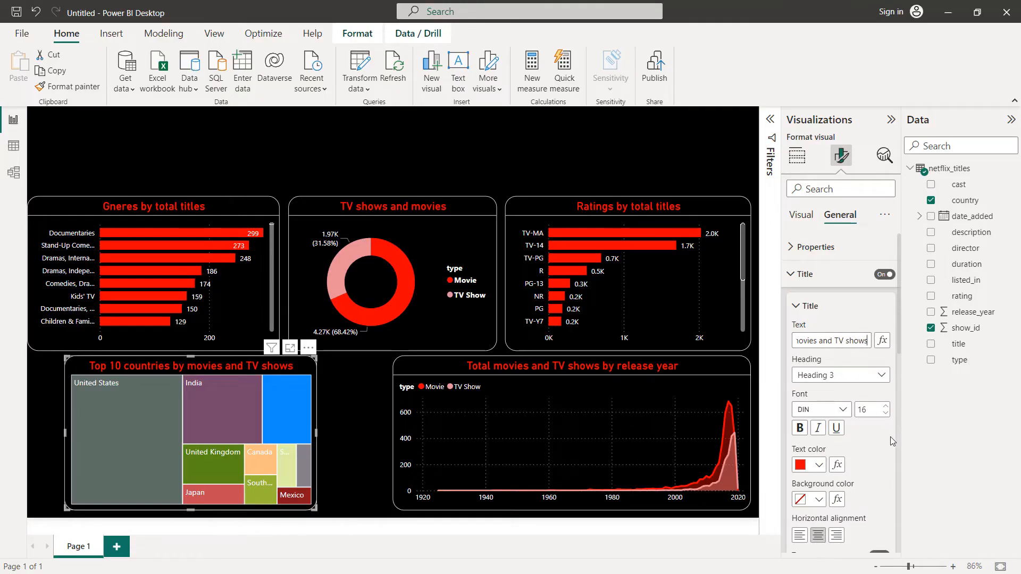
Step: Turn on data labels for the treemap
click(791, 274)
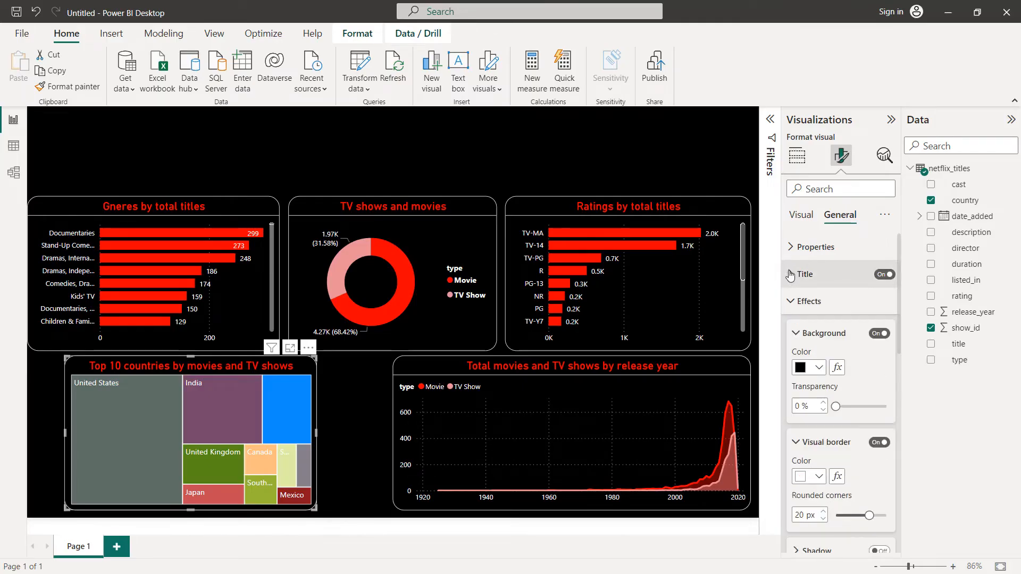
click(794, 302)
click(803, 215)
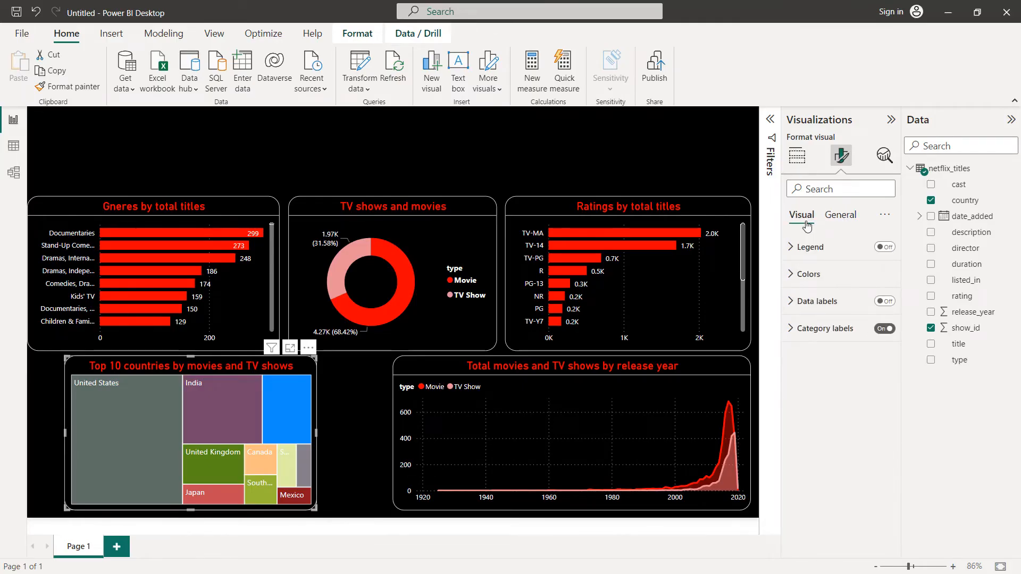
click(886, 301)
click(816, 301)
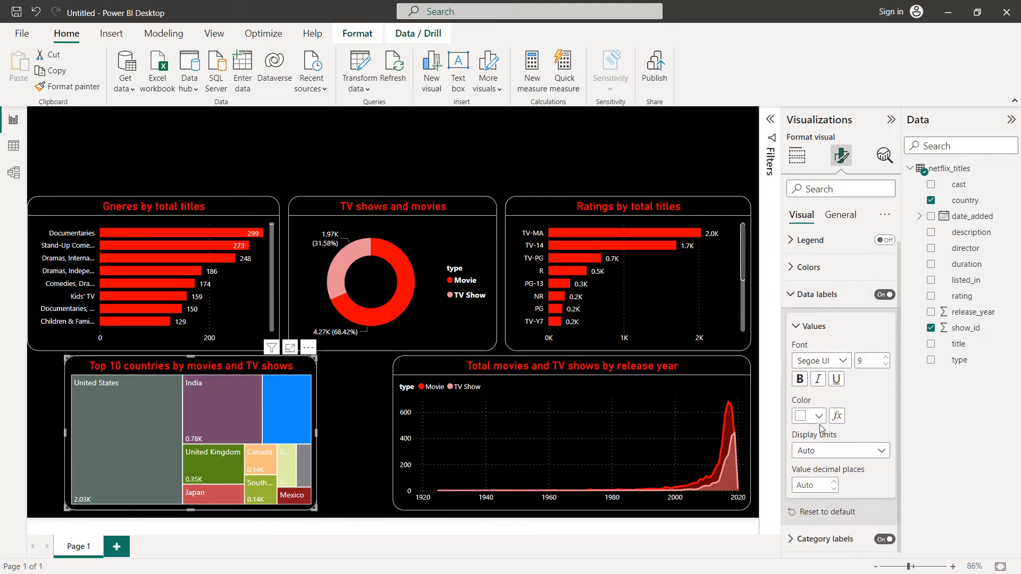
click(798, 295)
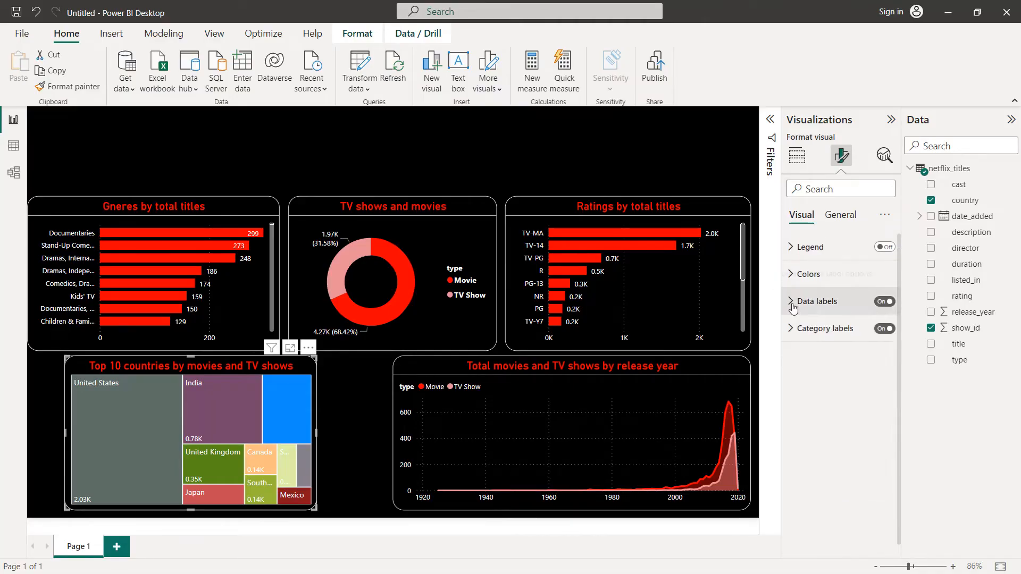
Step: Color the treemap's United States tile bright red and its India tile dark red
click(812, 274)
scroll(812, 280, down, 1)
click(816, 307)
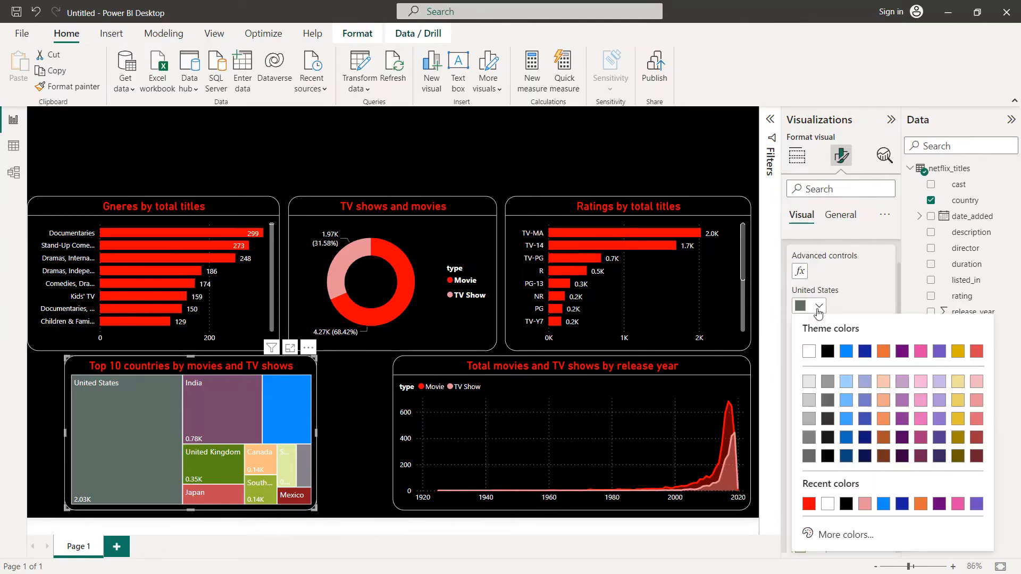
click(809, 506)
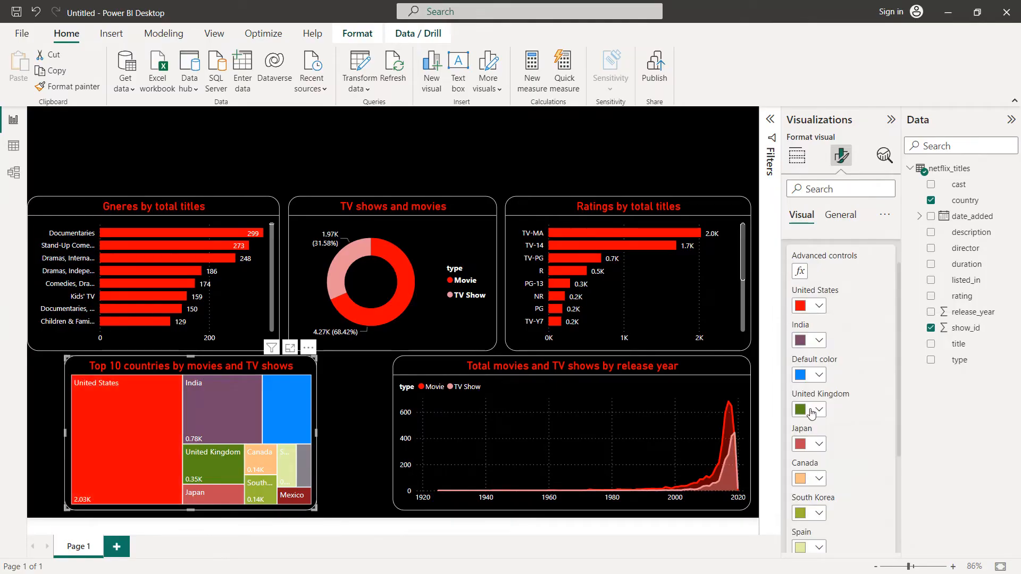
click(823, 342)
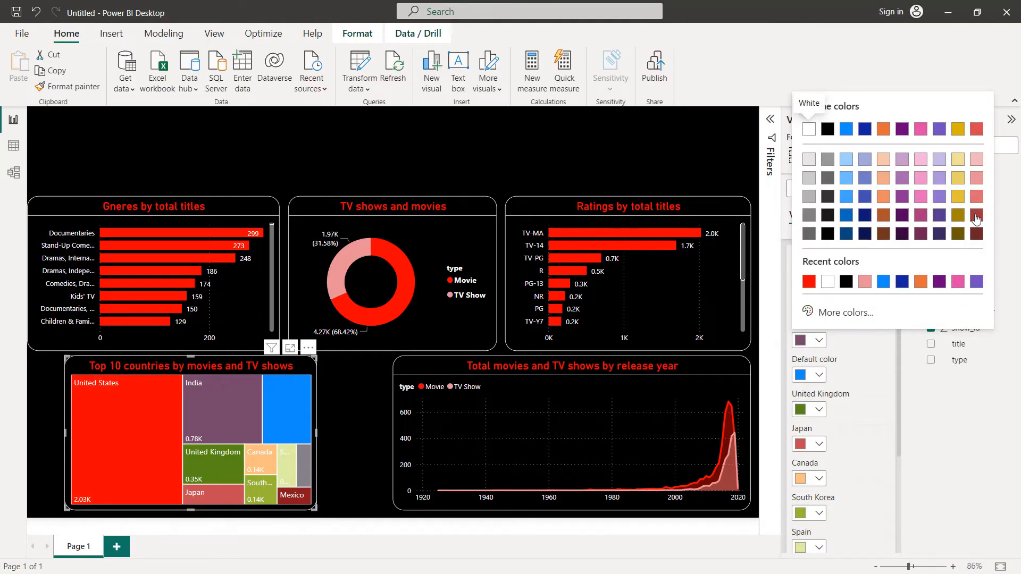
click(976, 217)
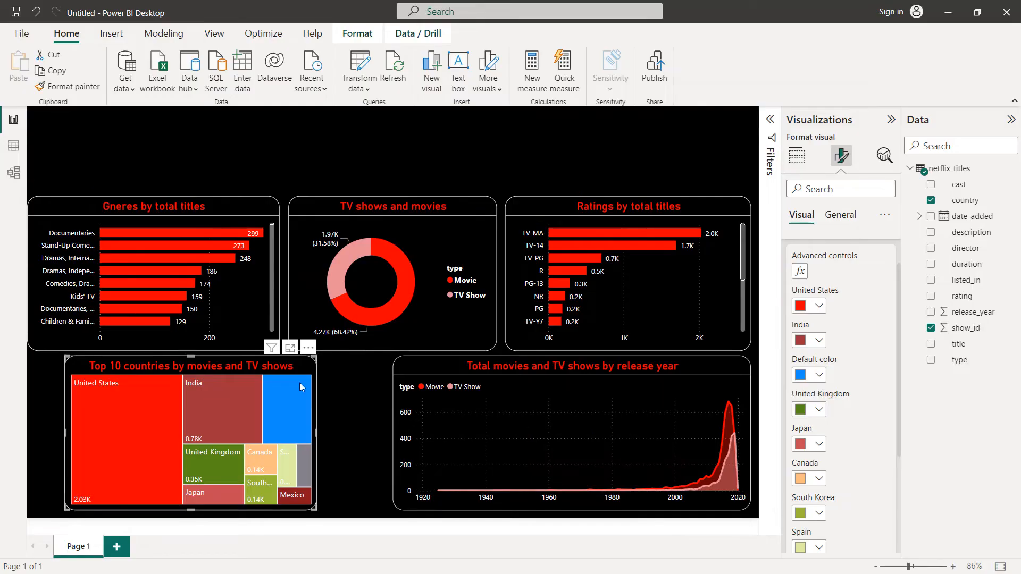
Step: Exclude the unnamed blue tile from the treemap and color the United Kingdom, Japan and Canada tiles medium-light red
right_click(290, 405)
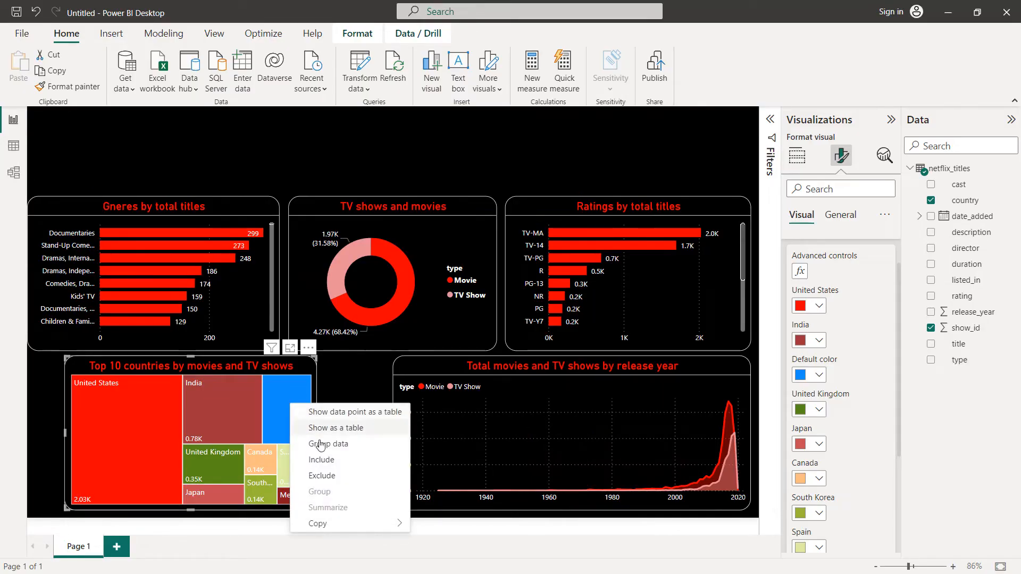
click(326, 478)
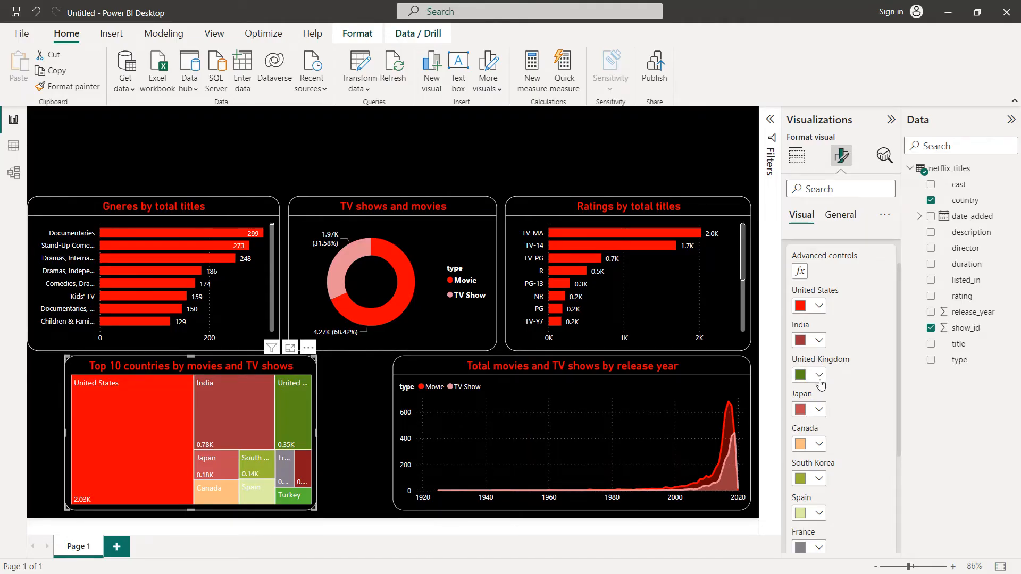
click(819, 378)
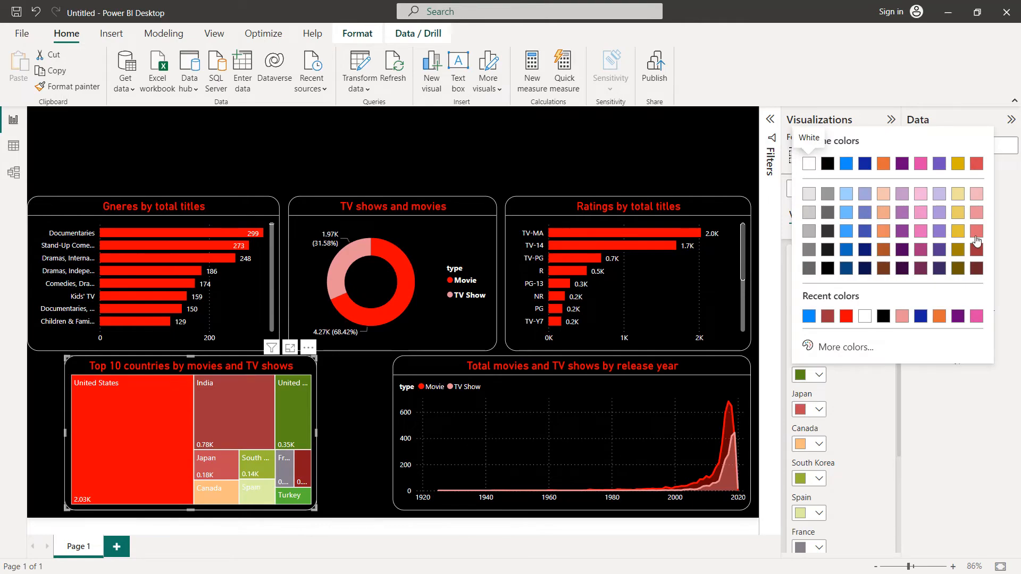
click(976, 234)
click(818, 411)
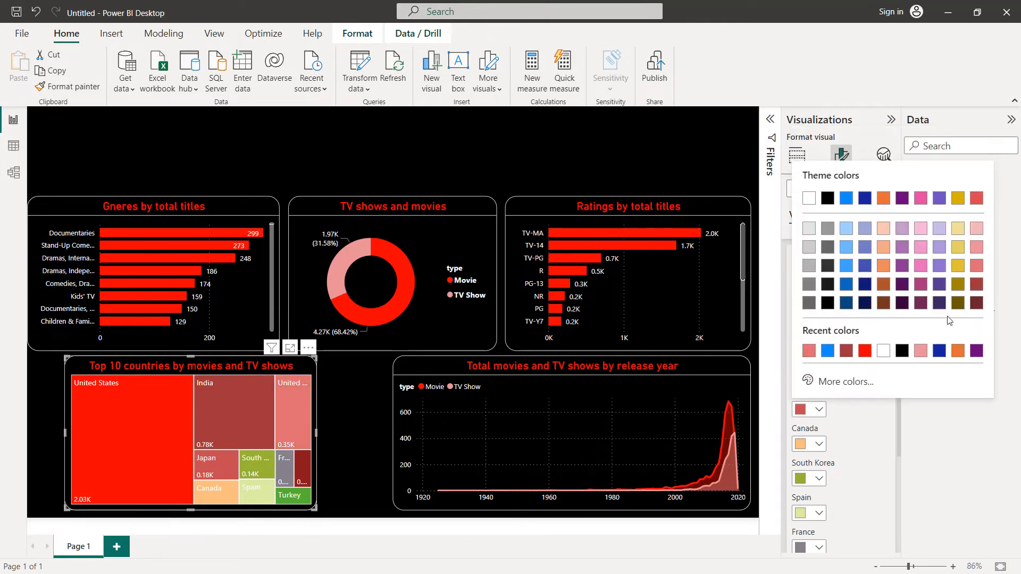
click(976, 266)
click(819, 444)
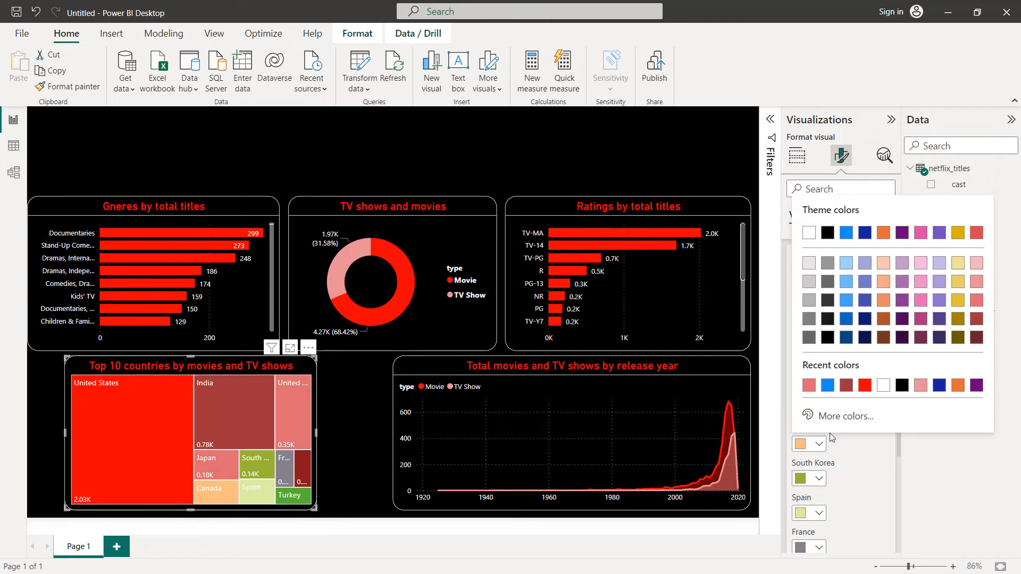
click(977, 301)
Step: Color the treemap's South Korea, Spain and France tiles a lighter red than the Canada tile
scroll(857, 411, down, 2)
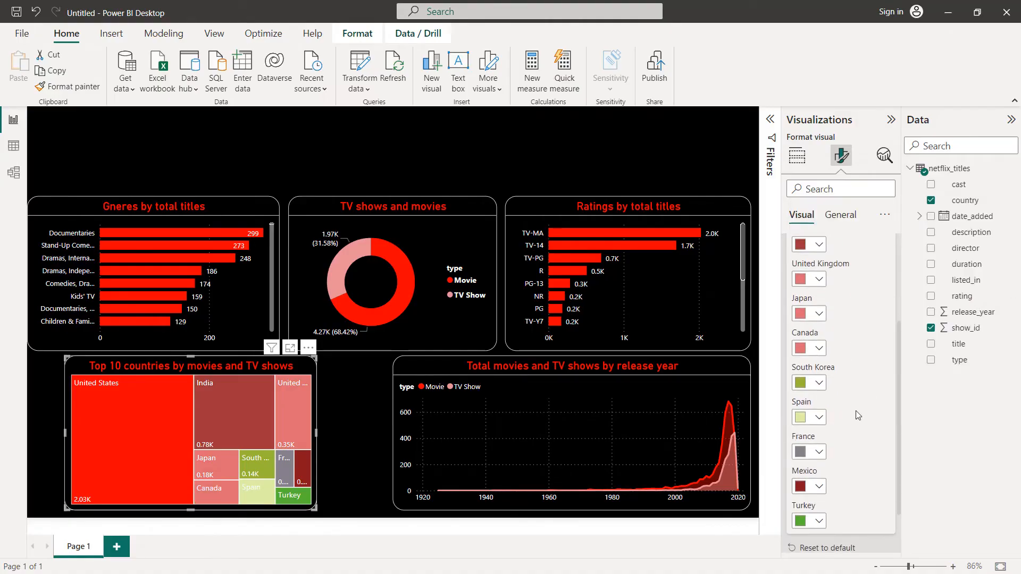
click(818, 382)
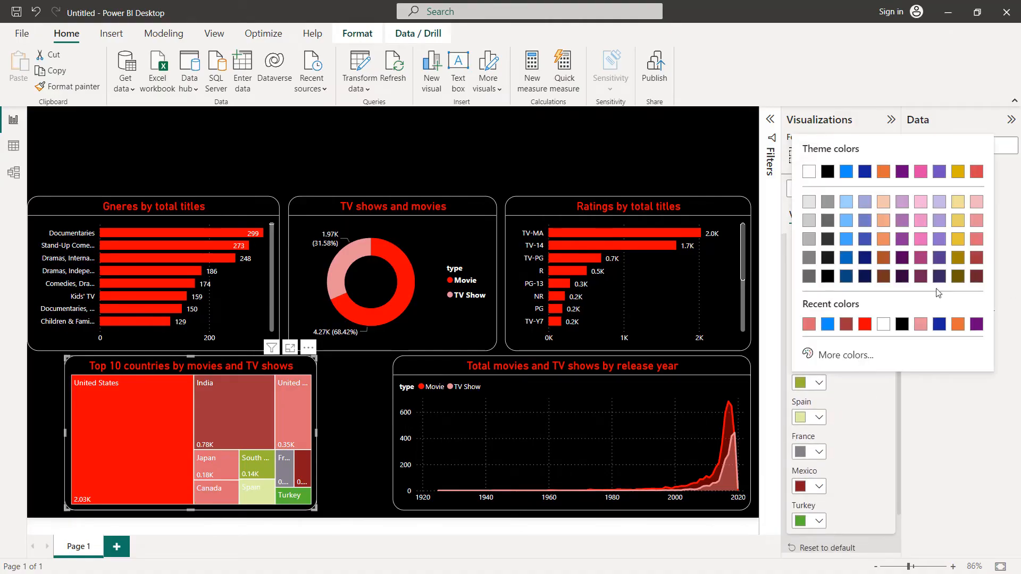
click(980, 220)
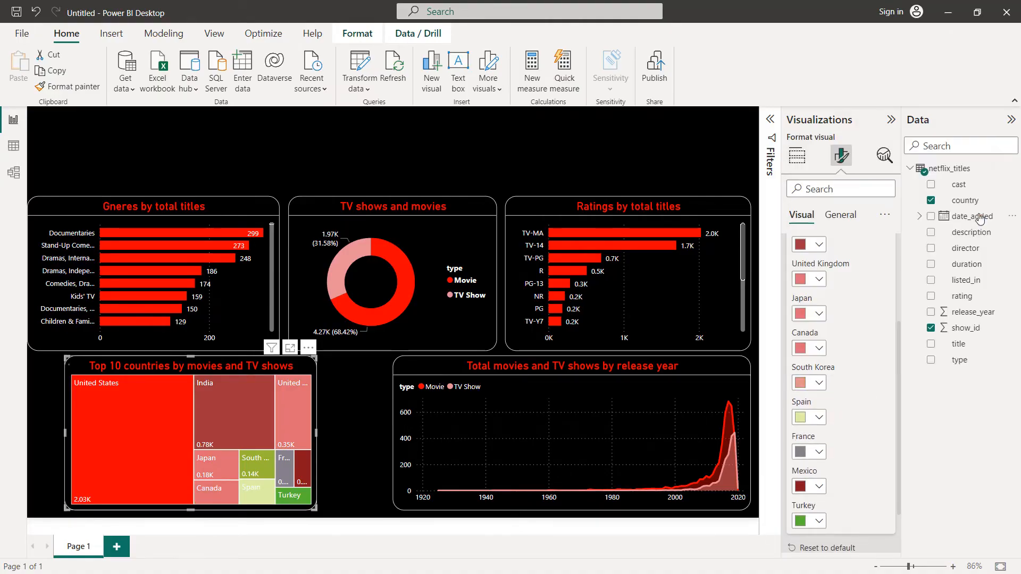
click(819, 417)
click(978, 264)
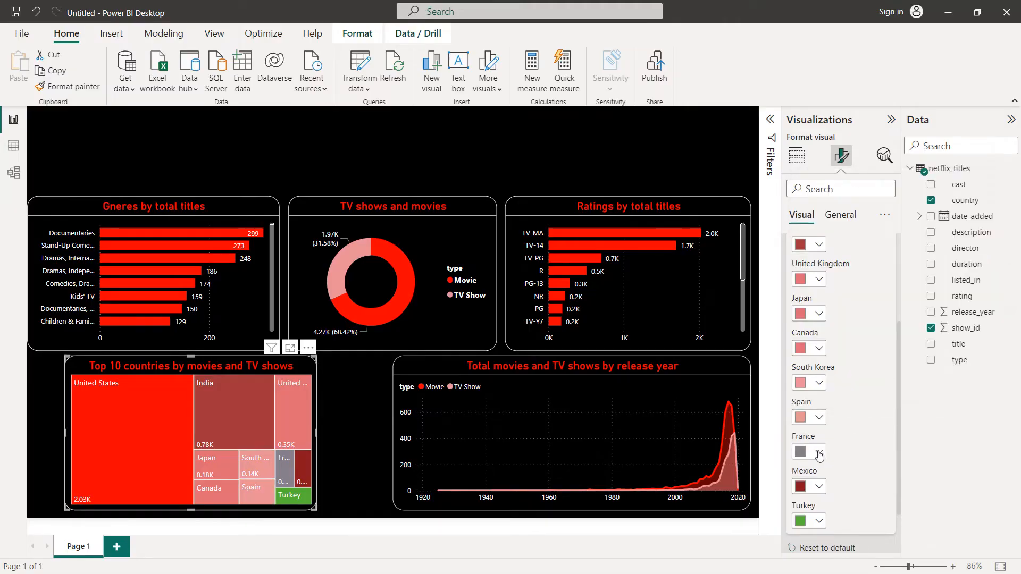
click(819, 453)
click(978, 295)
Step: Color the treemap's Mexico and Turkey tiles the palest red tint of the theme colors
scroll(854, 374, down, 1)
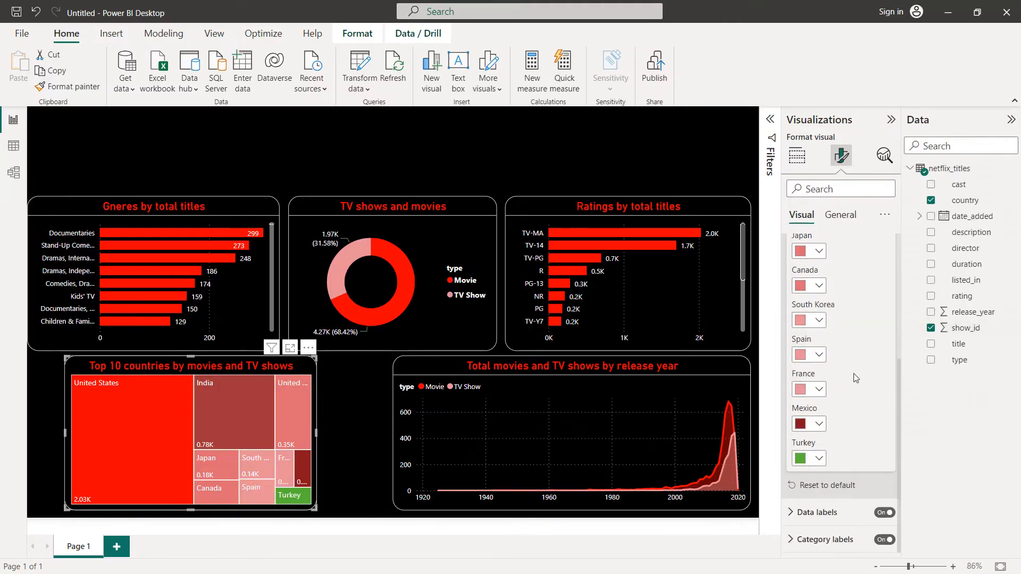
click(819, 424)
click(977, 265)
click(822, 458)
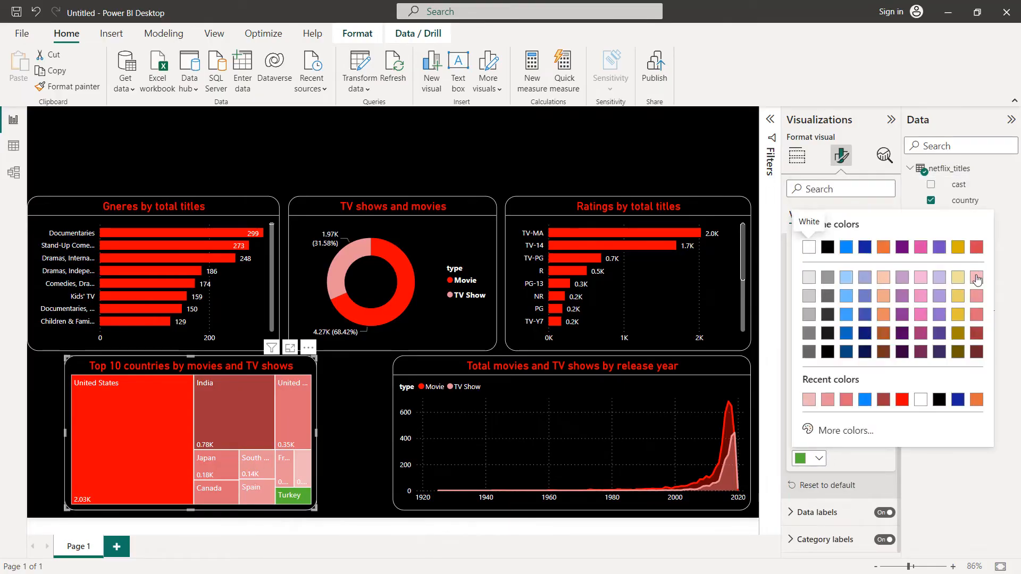
click(975, 280)
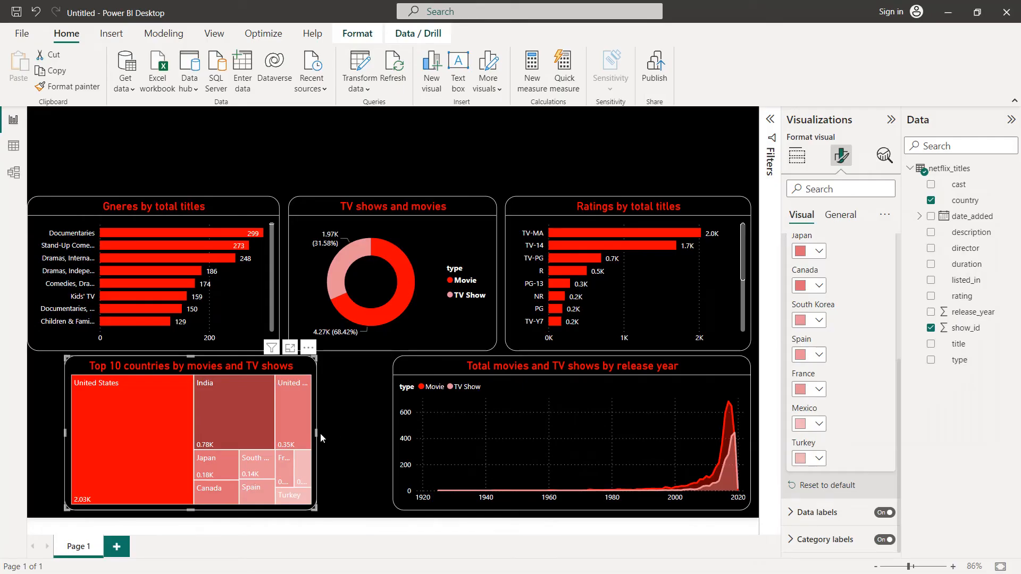
Step: Widen the treemap on both sides up to the area chart and align the genres bar chart's left edge with it
drag(317, 436, 385, 434)
drag(65, 436, 34, 431)
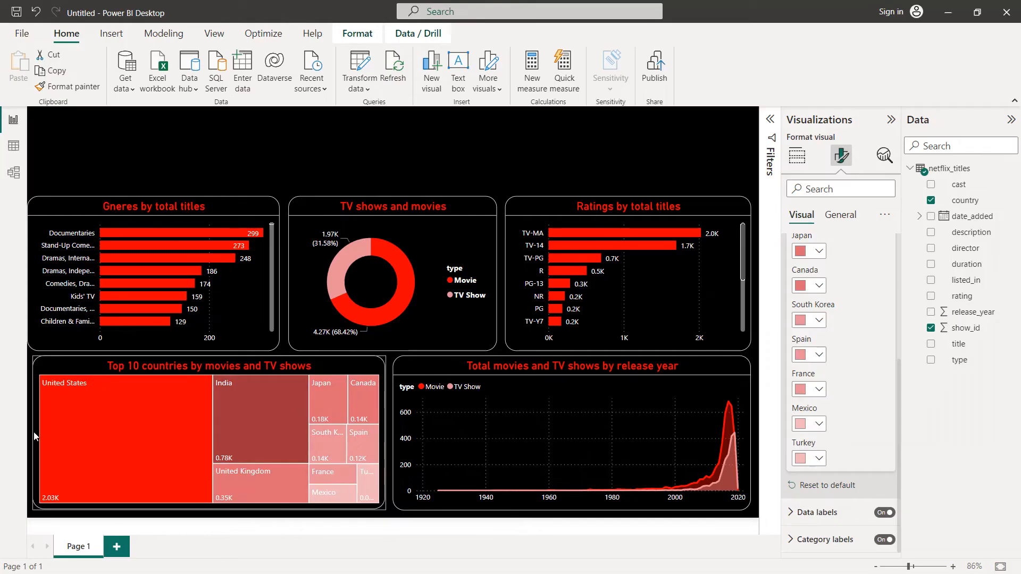
click(39, 277)
drag(33, 272, 36, 272)
click(121, 179)
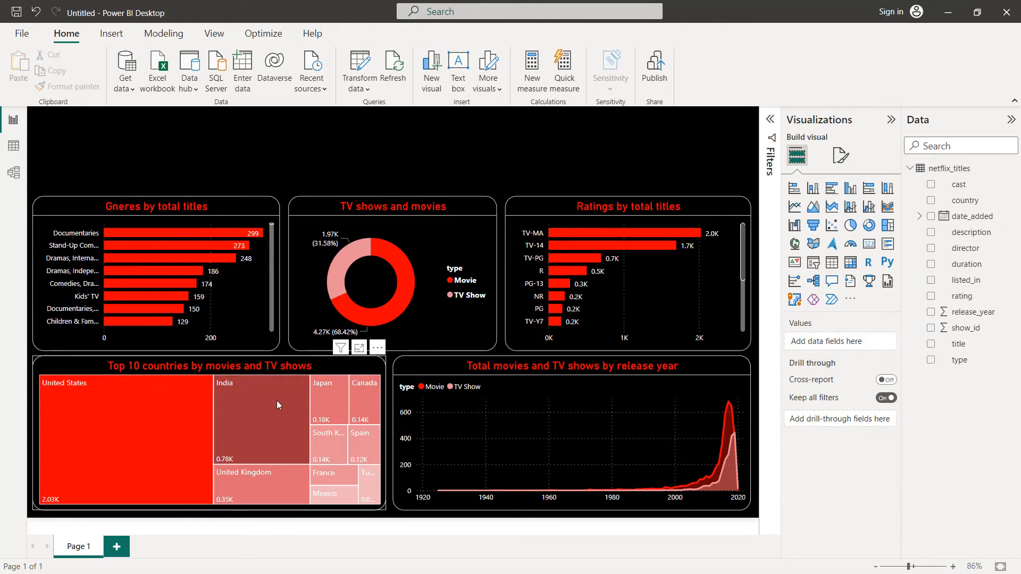
Step: Turn on the divider below the treemap's title and color it white
click(307, 371)
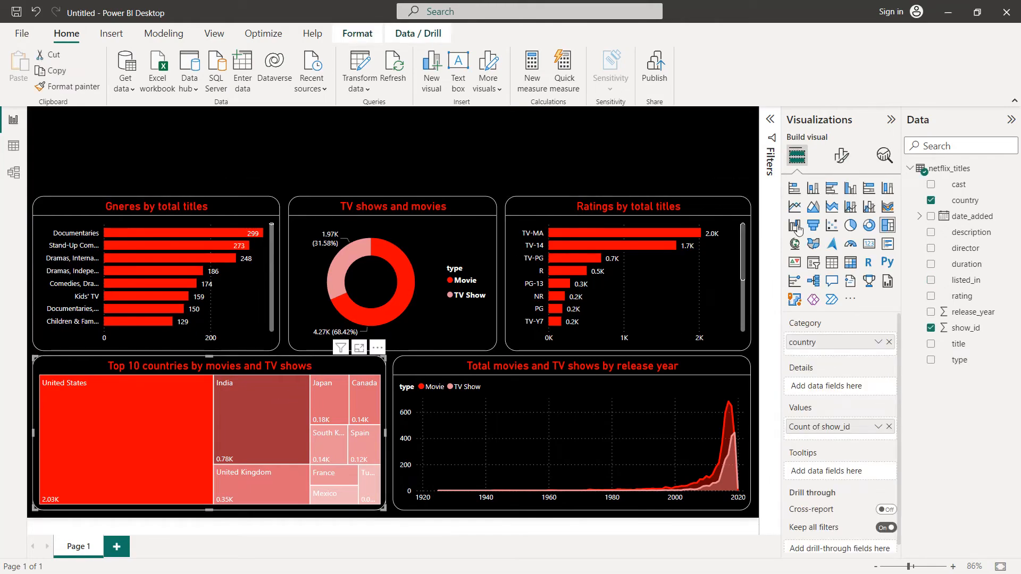
click(842, 157)
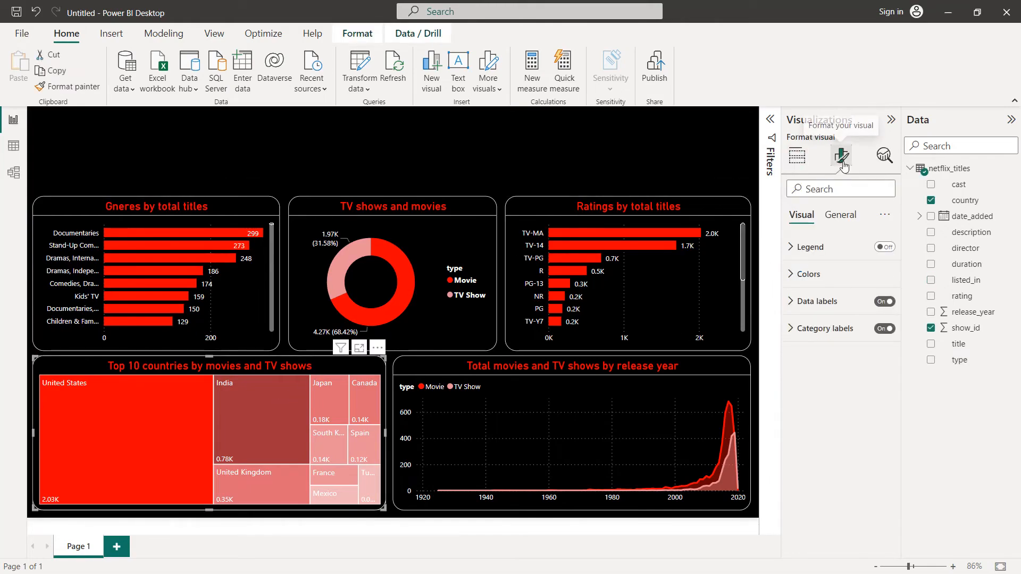
click(840, 215)
click(809, 279)
scroll(883, 373, down, 5)
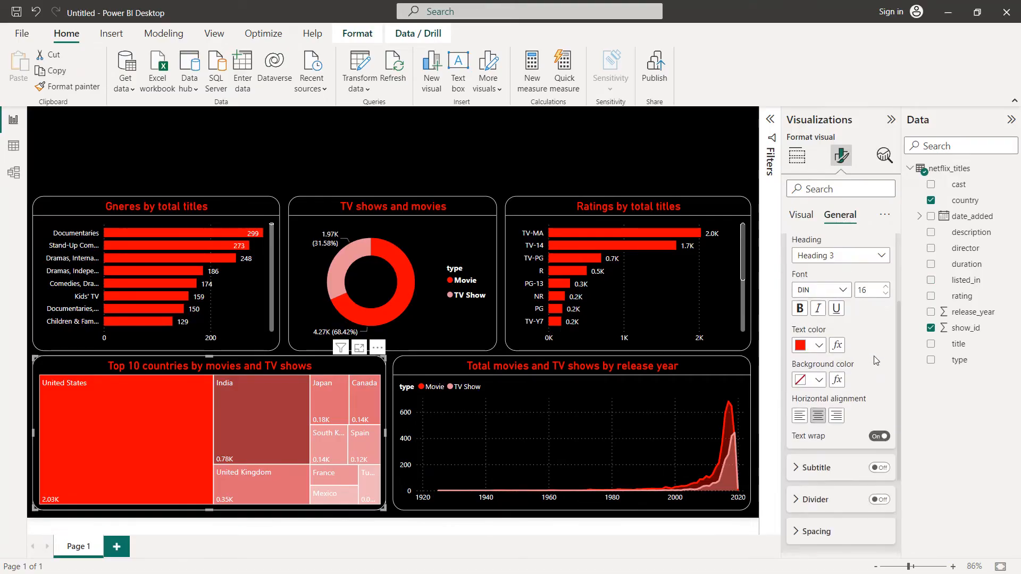
click(881, 372)
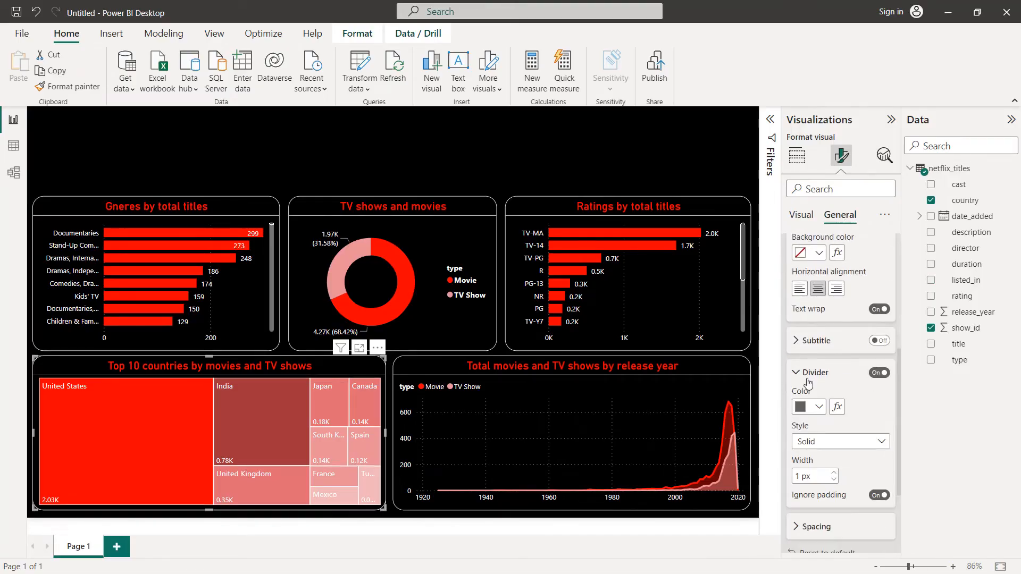
click(819, 408)
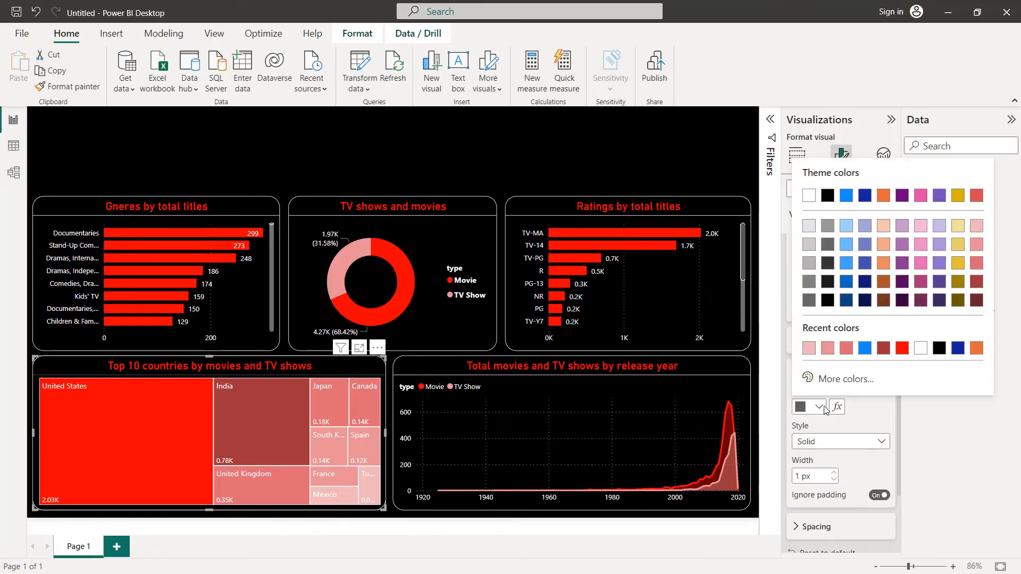
click(921, 349)
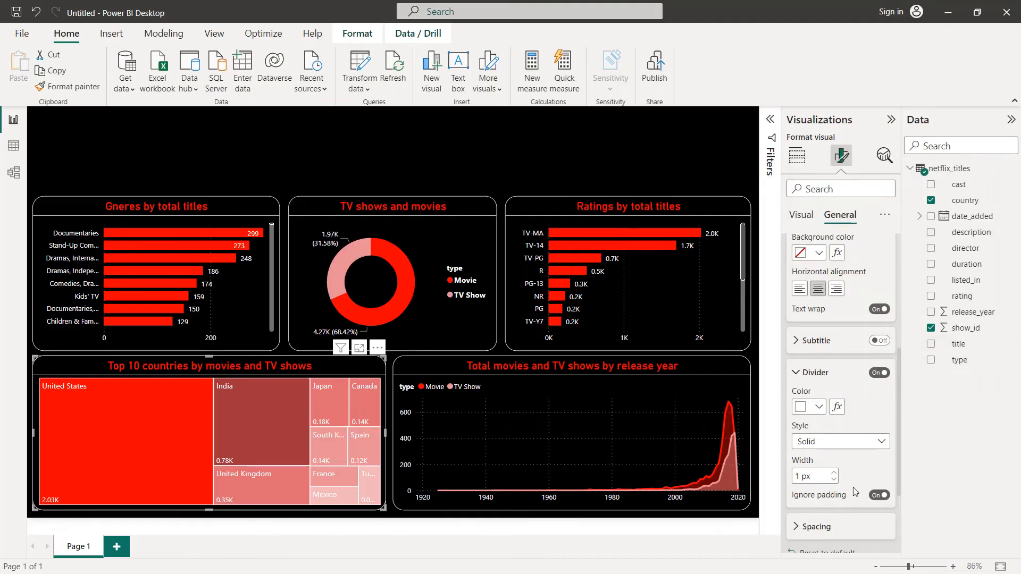
click(457, 155)
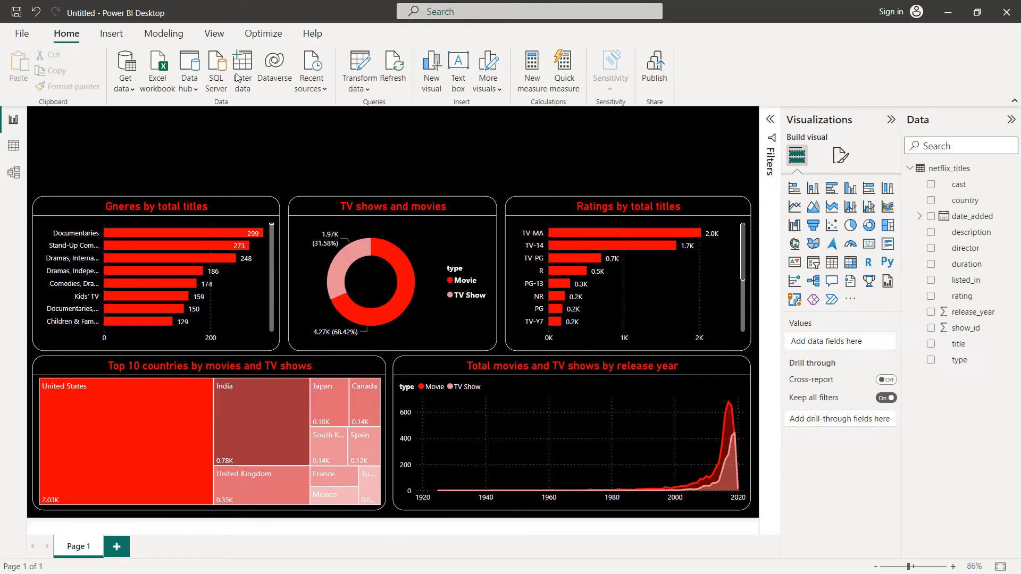
Step: Insert the Netflix logo image and place it at the upper center of the report page
click(111, 34)
click(514, 68)
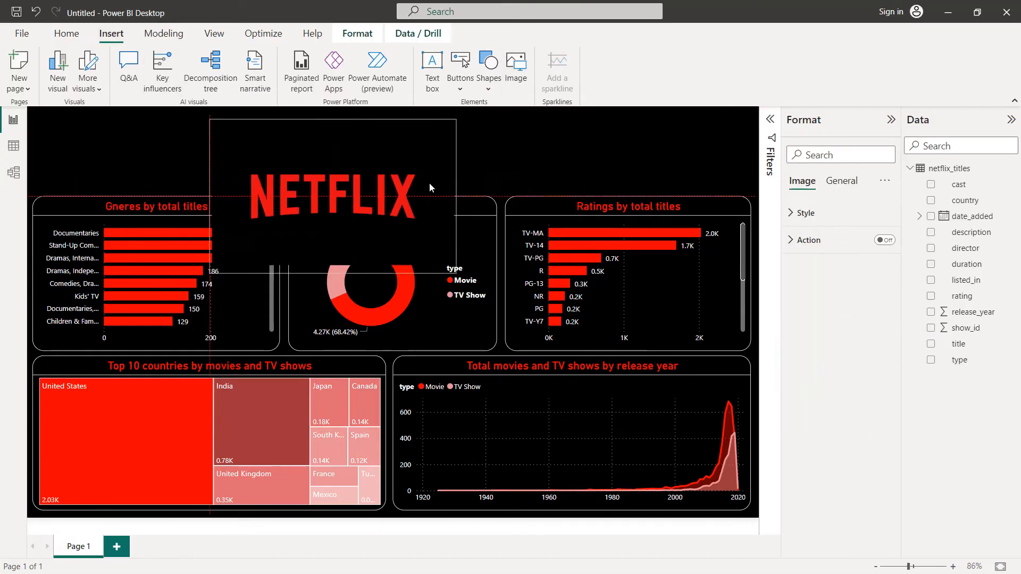
drag(429, 187, 489, 194)
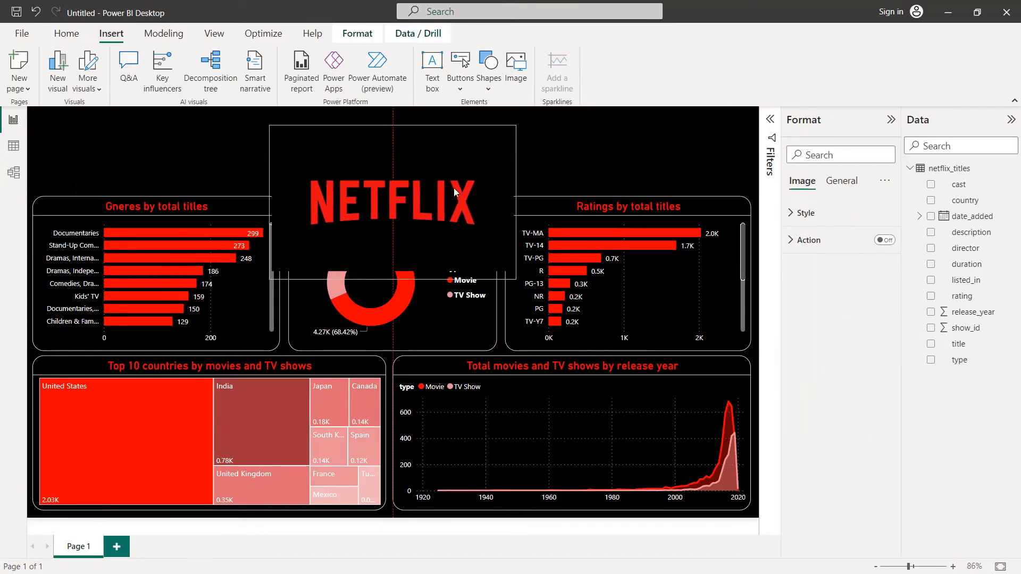
Step: Give the Netflix logo image a white visual border with 20 px rounded corners
click(842, 182)
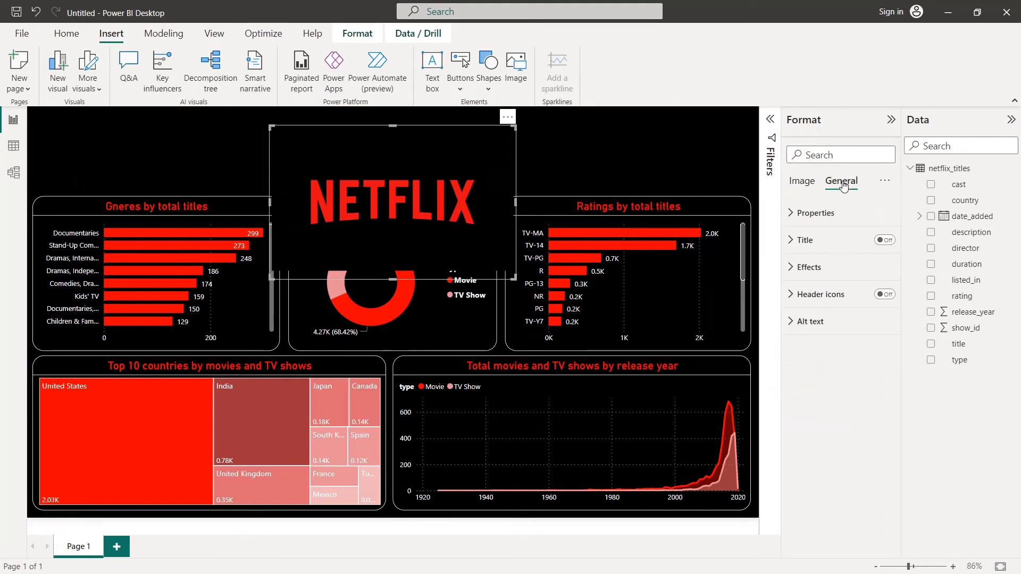
click(816, 278)
click(878, 409)
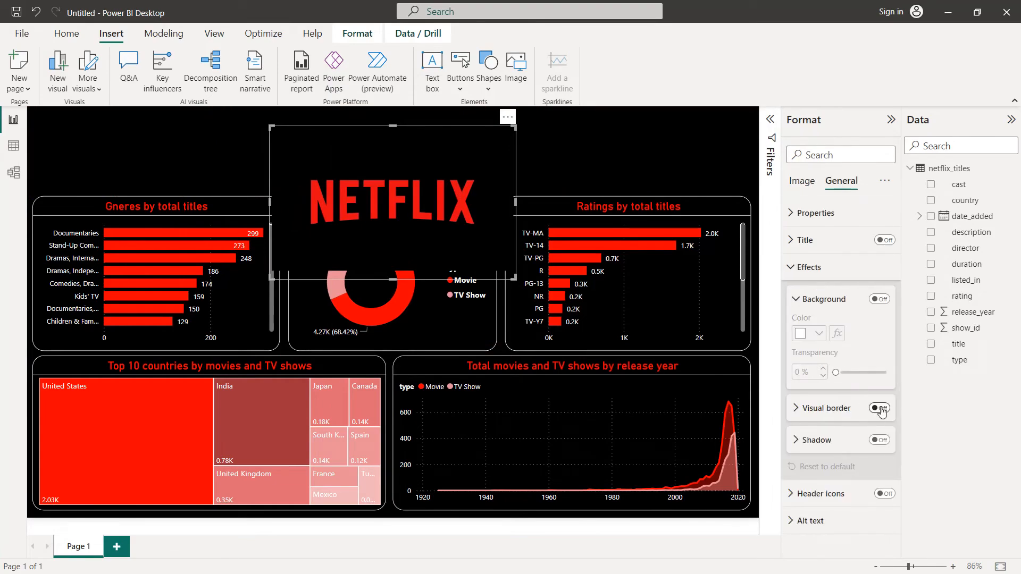
click(856, 408)
scroll(856, 409, down, 1)
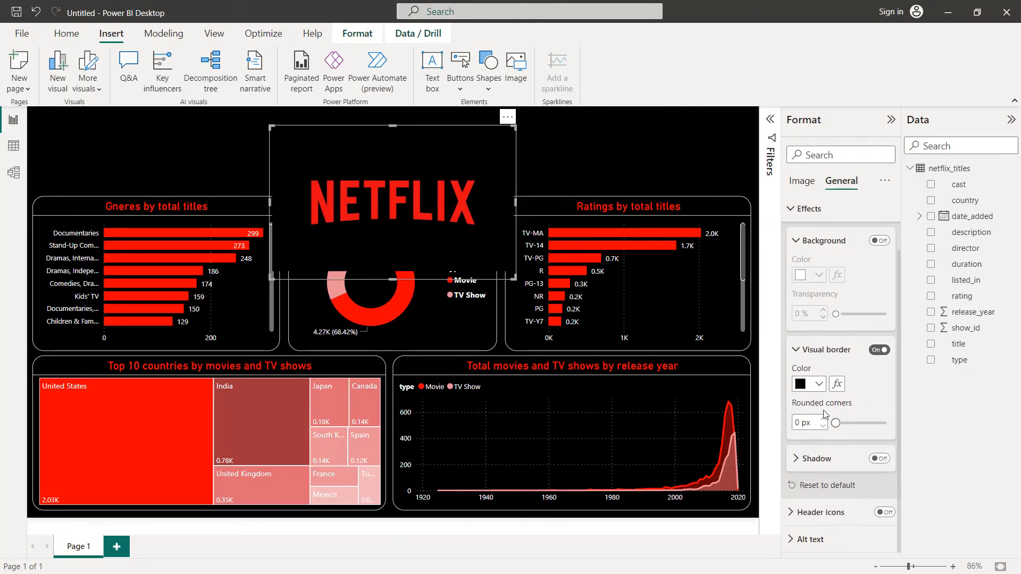
click(818, 383)
click(809, 325)
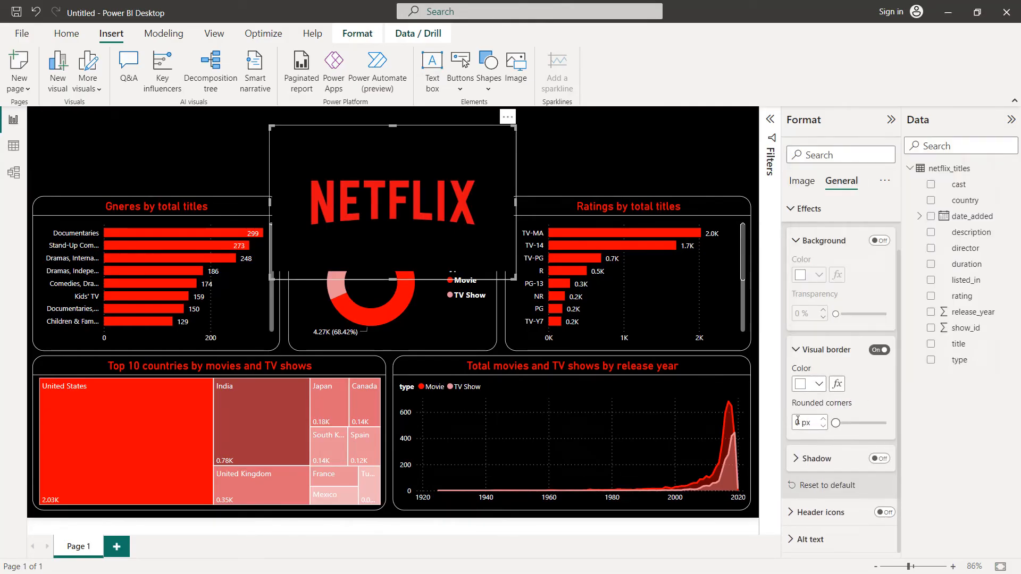
text(20)
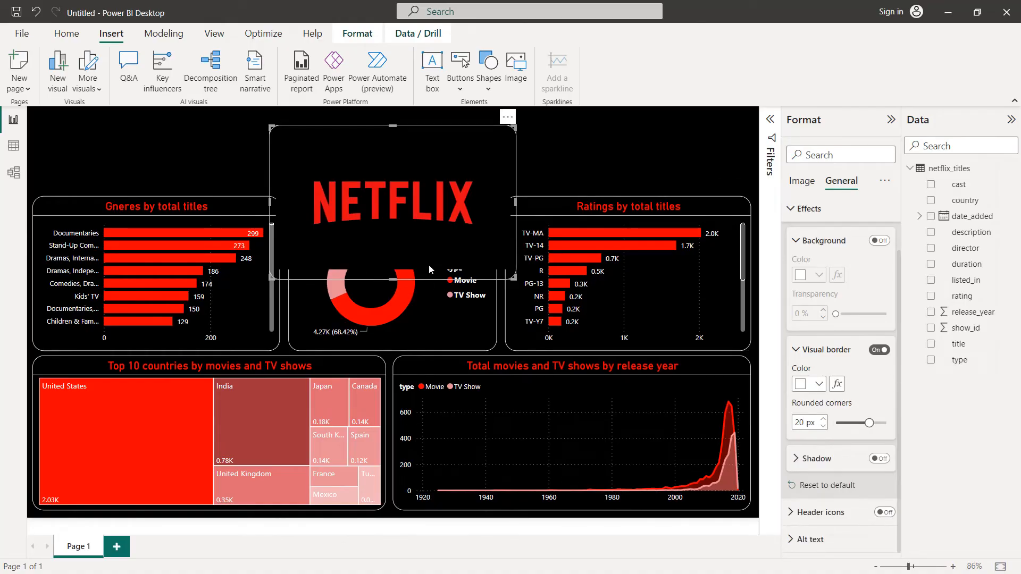
Step: Shrink the Netflix logo image to fit the empty band above the donut chart
drag(399, 281, 402, 196)
drag(514, 159, 389, 149)
click(509, 147)
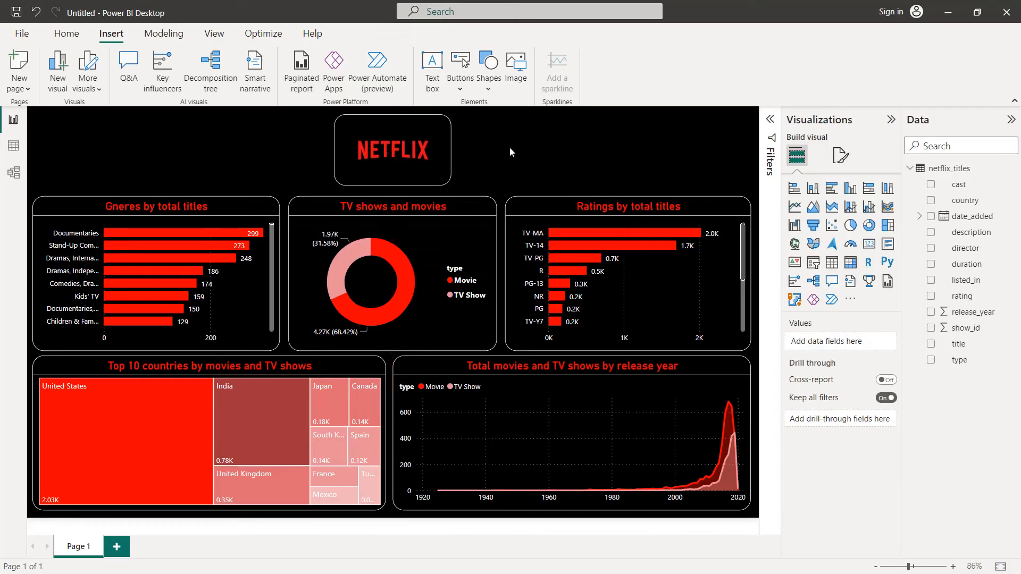
Step: Make the Netflix logo box slightly taller at its lower edge and narrower at its left edge
click(383, 151)
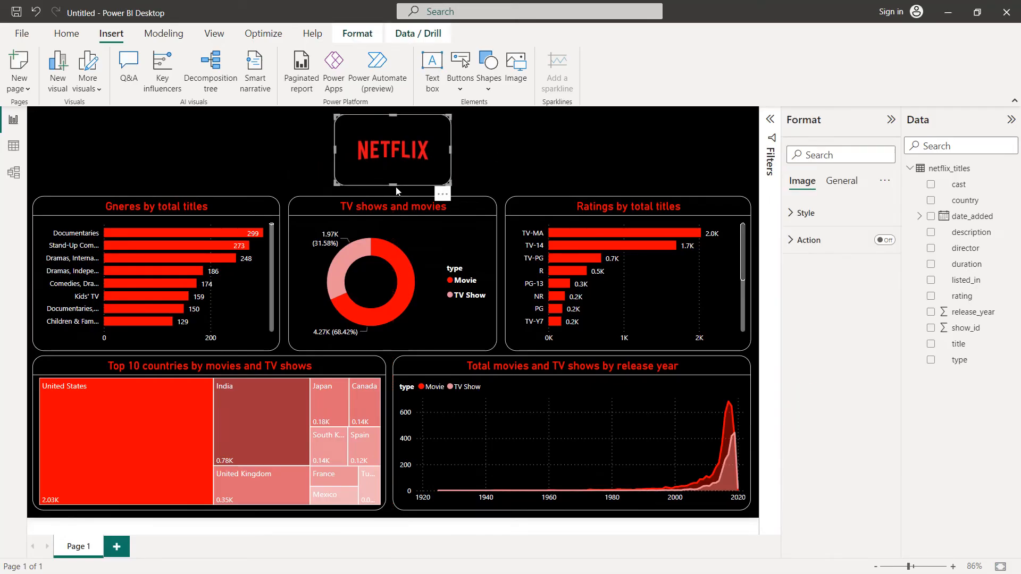
drag(396, 190, 397, 192)
click(517, 145)
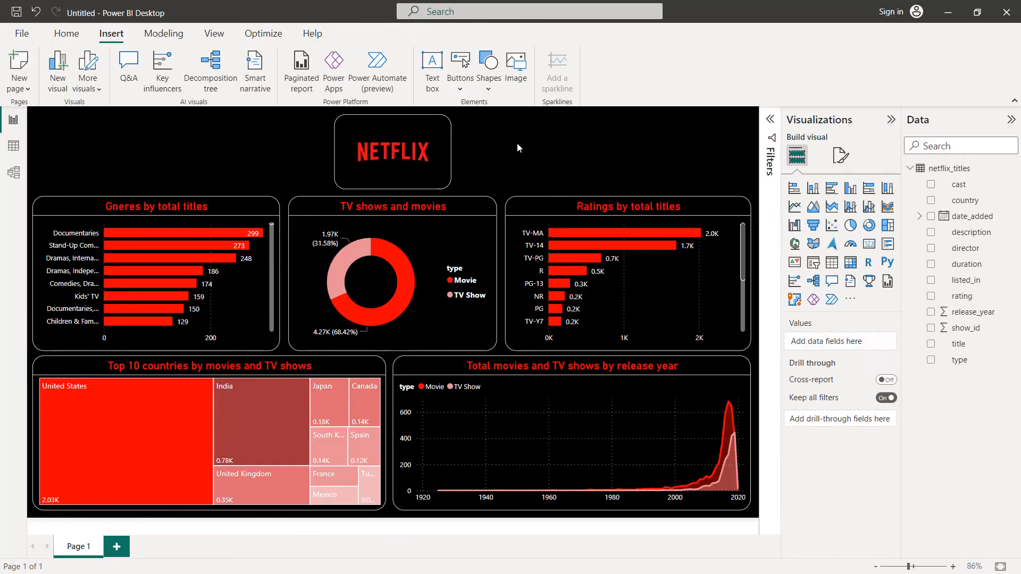
click(349, 148)
drag(335, 152, 348, 155)
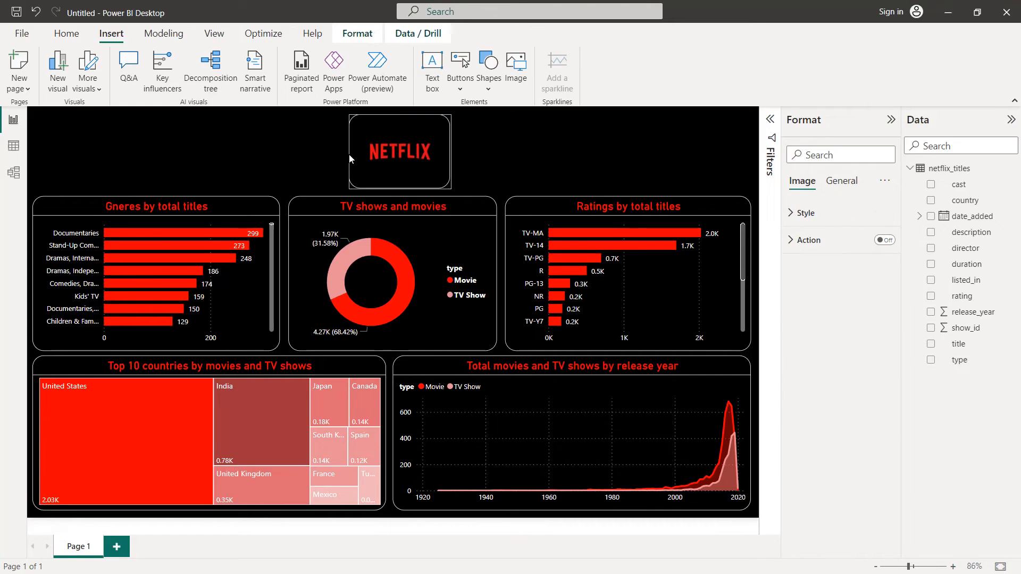
click(558, 154)
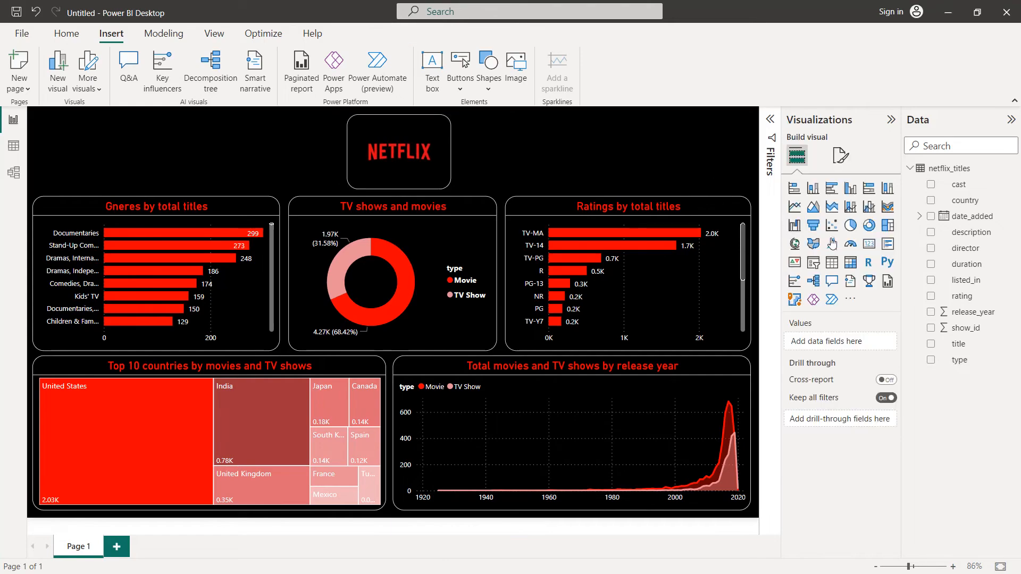
Step: Add a card visual to the report page showing the count of the title field
click(869, 245)
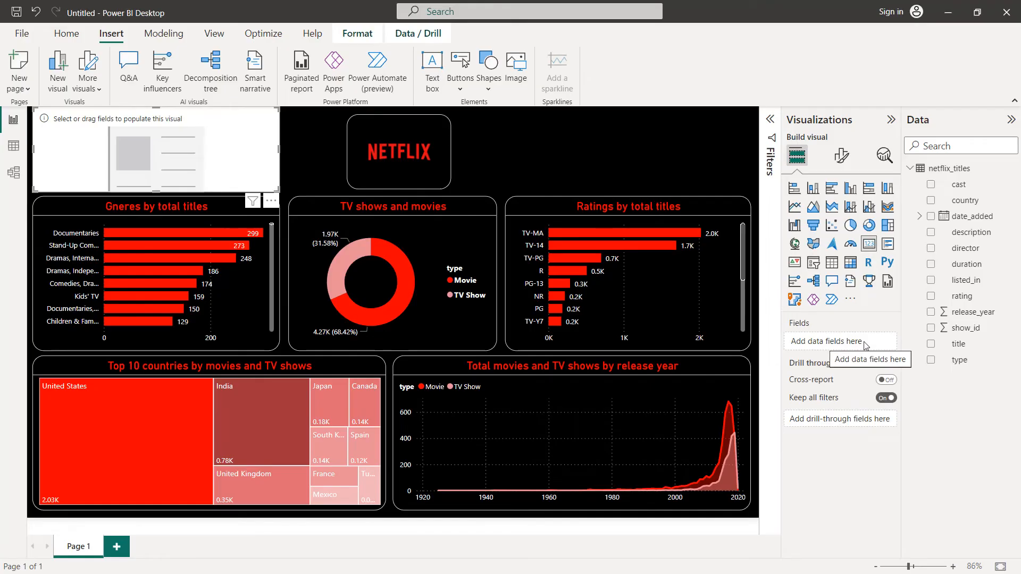
drag(959, 352, 848, 346)
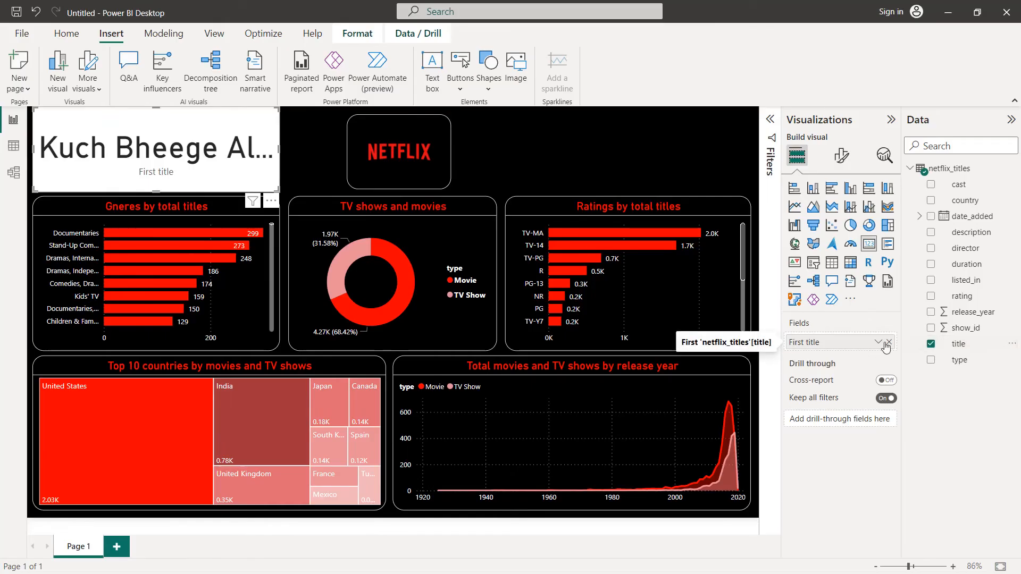
click(878, 343)
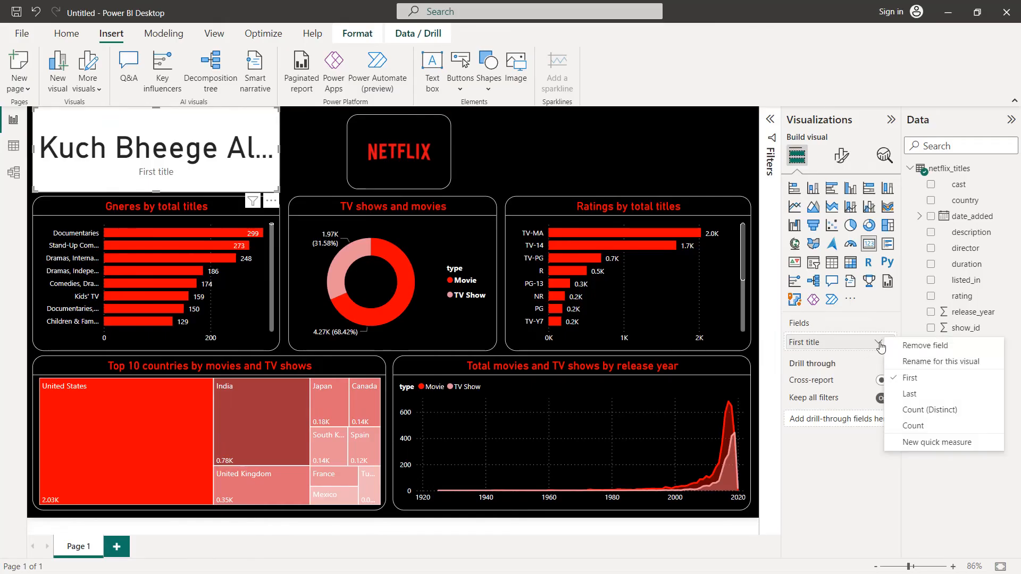
click(912, 423)
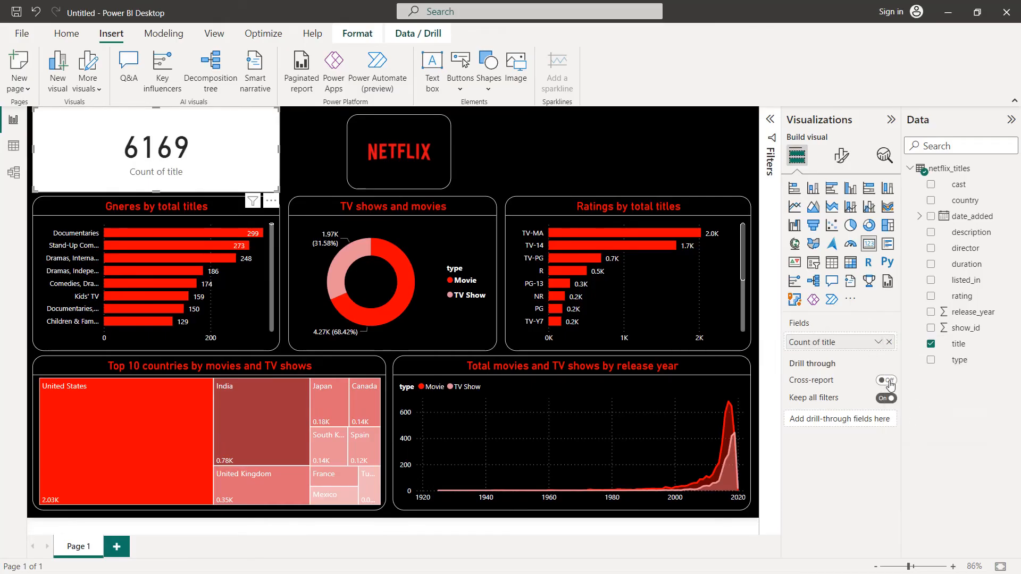
Step: Turn off the card's category label and give the card the title "Total titles"
click(838, 157)
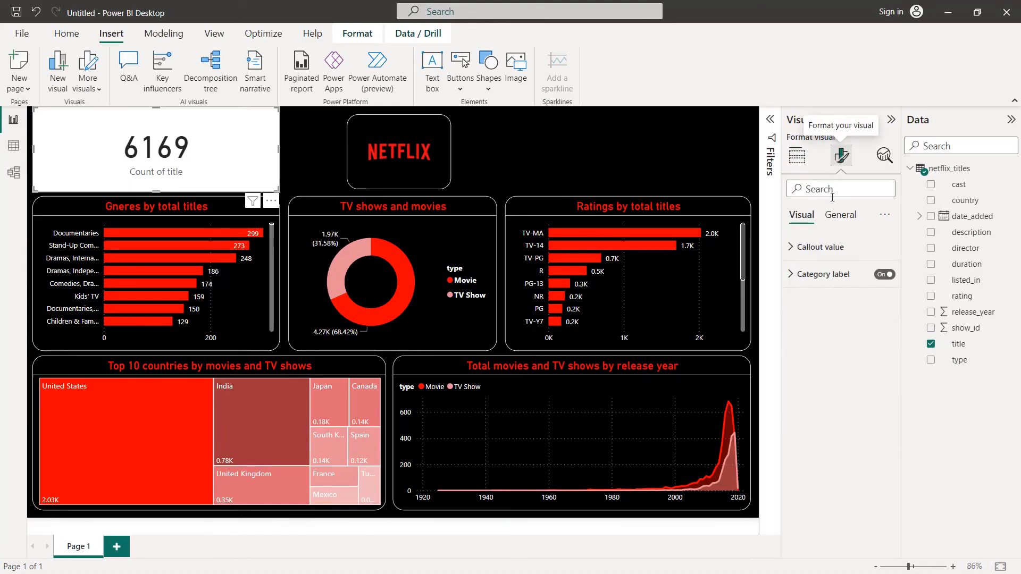
click(884, 275)
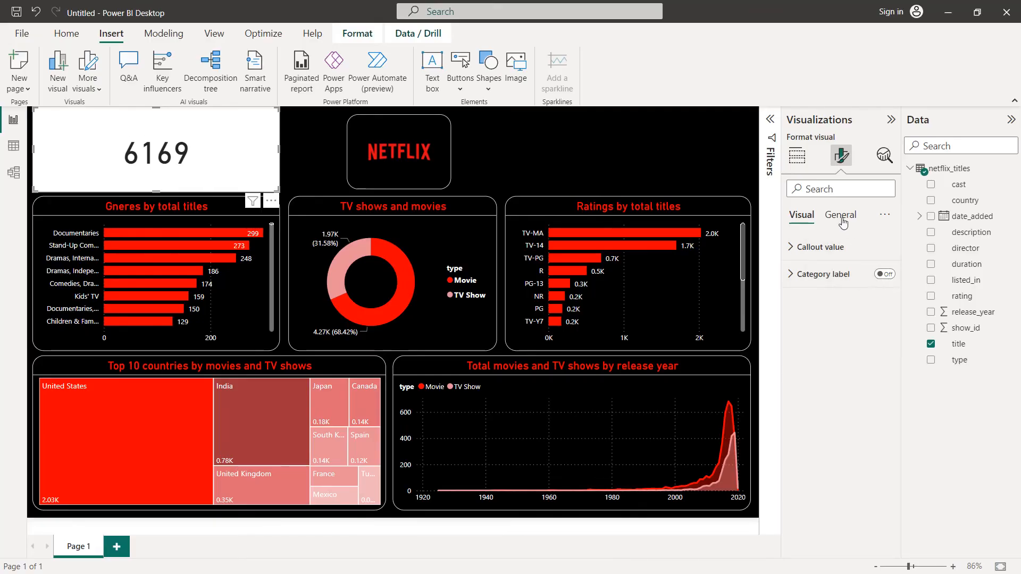
click(841, 216)
click(884, 274)
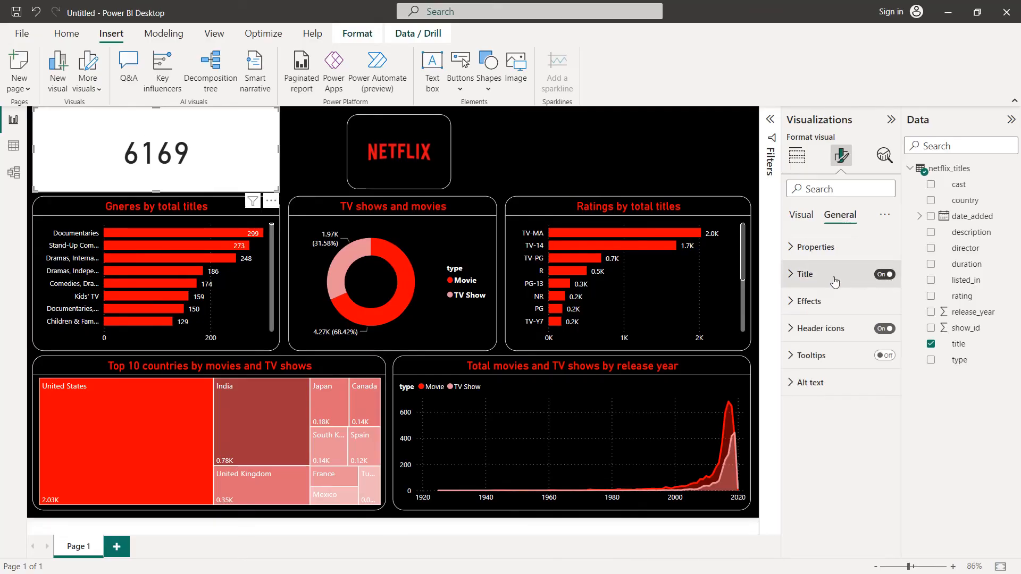
click(806, 275)
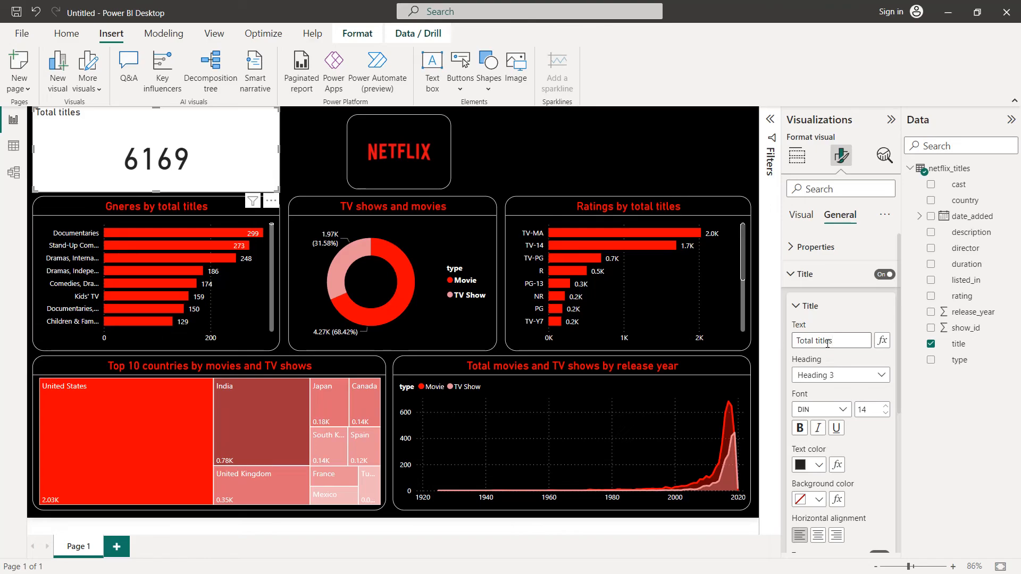
Step: Format the card's title with font size 20, red text and centered alignment
click(885, 407)
click(886, 406)
click(885, 406)
click(885, 406)
click(885, 406)
click(885, 406)
click(818, 466)
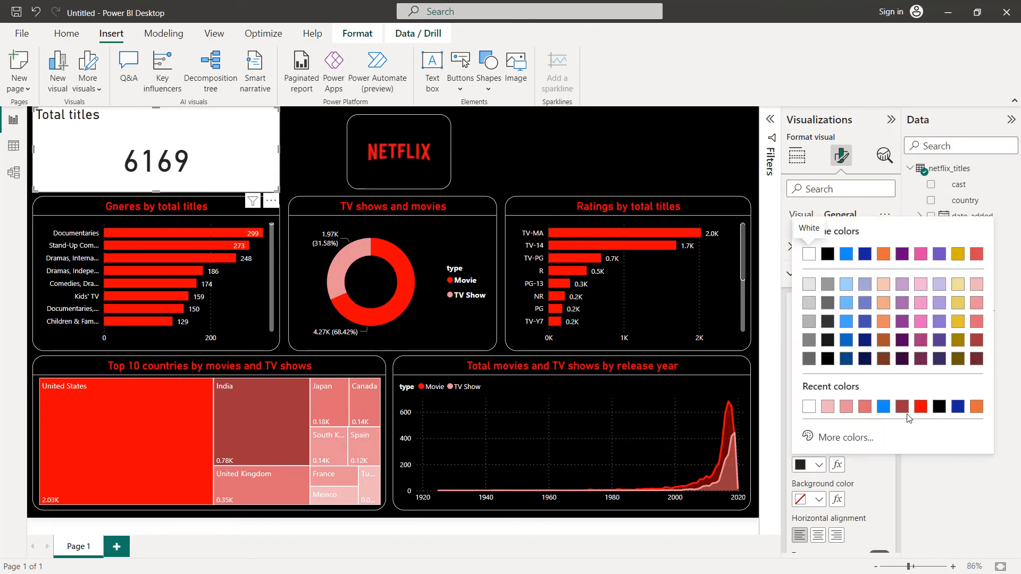
click(921, 407)
scroll(829, 436, down, 3)
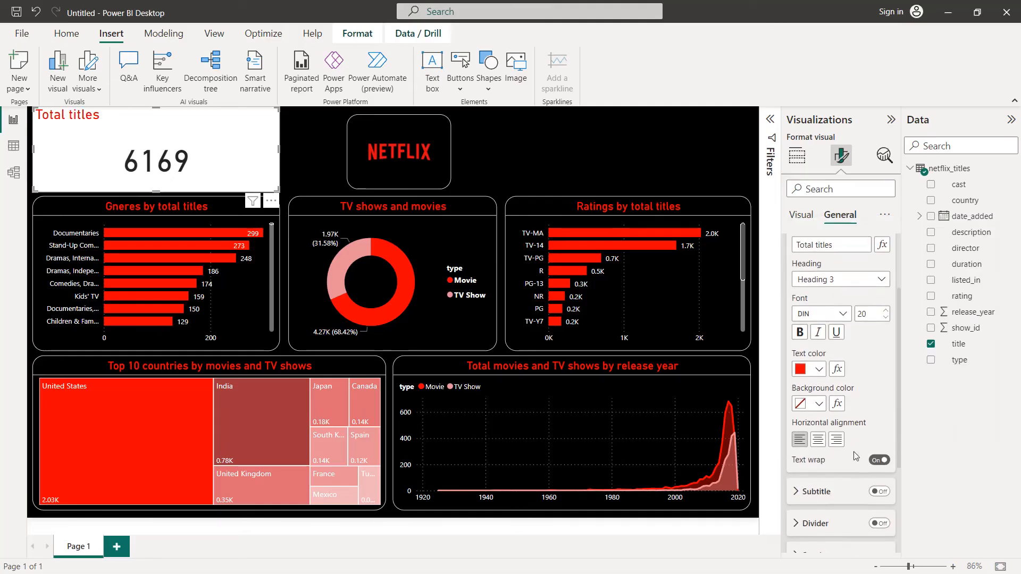
click(818, 440)
scroll(851, 438, down, 3)
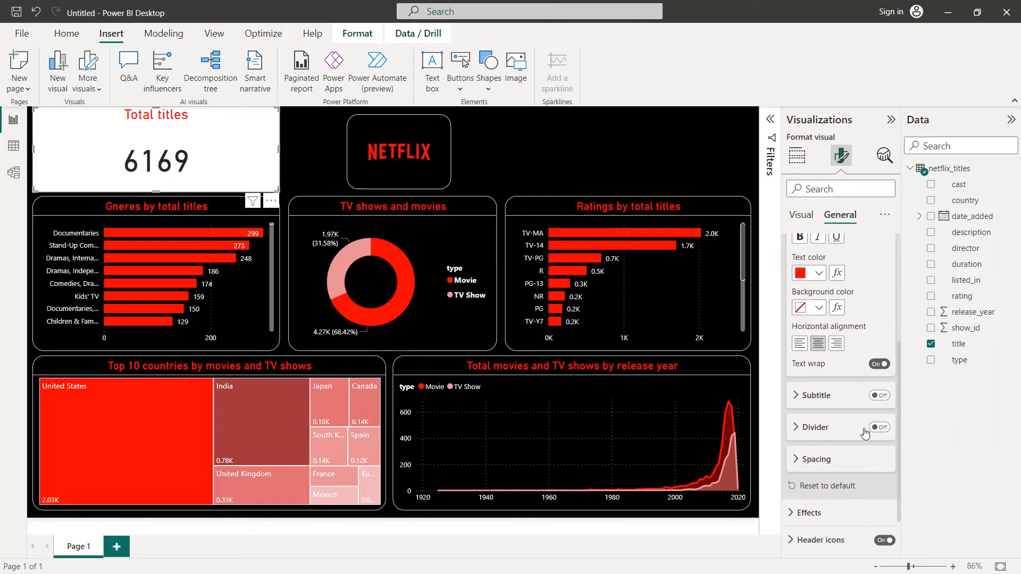
scroll(868, 433, up, 6)
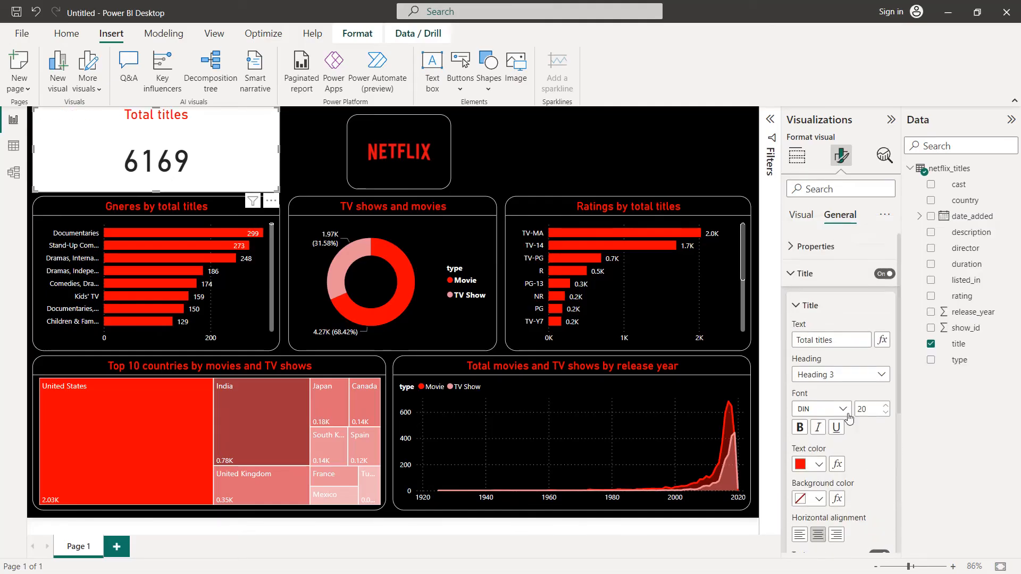
click(805, 279)
Step: Set the Total titles card's background color to black
click(809, 301)
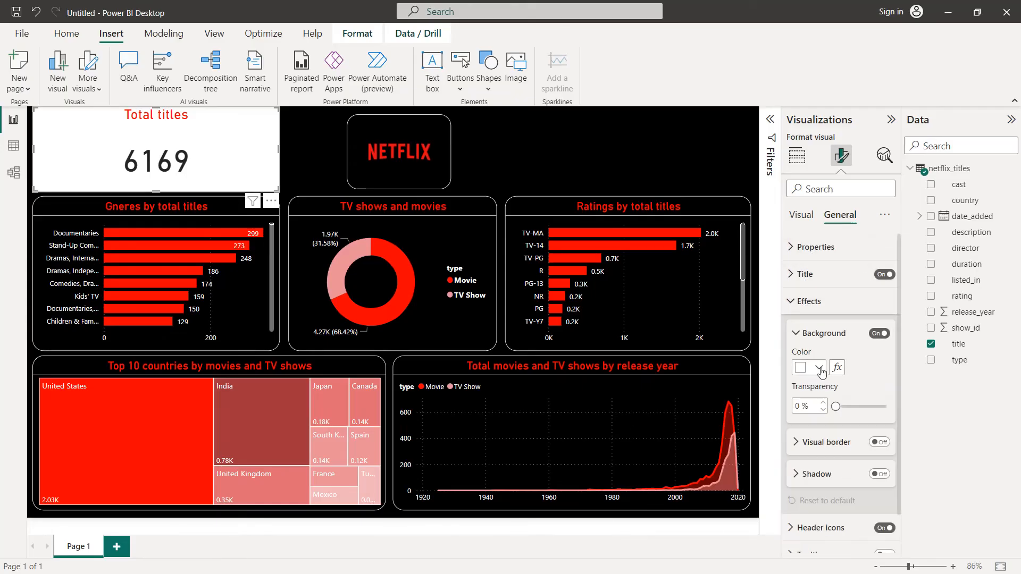
click(819, 368)
click(940, 313)
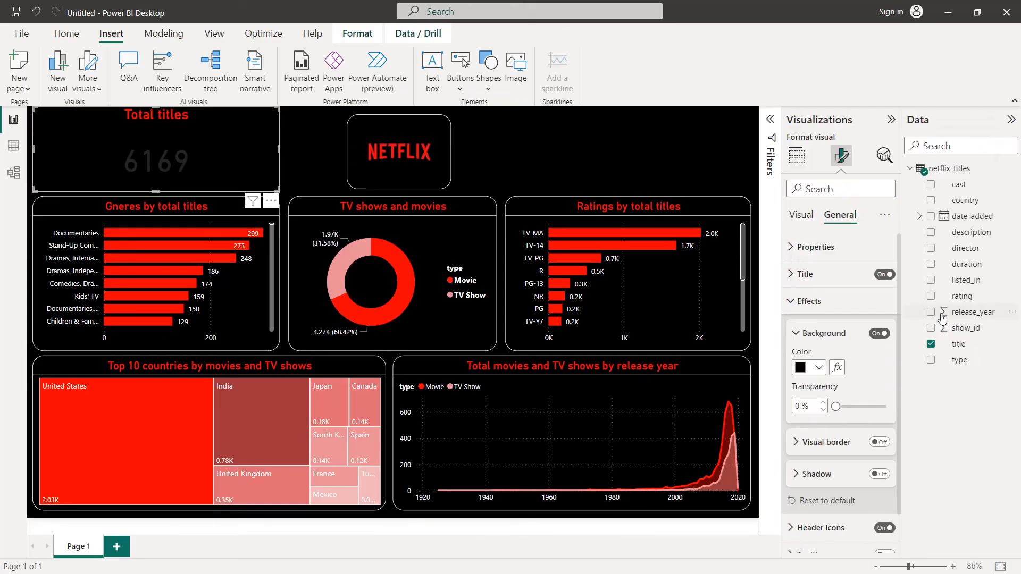
click(803, 301)
Step: Format the card's callout value in white with font size 30
click(800, 215)
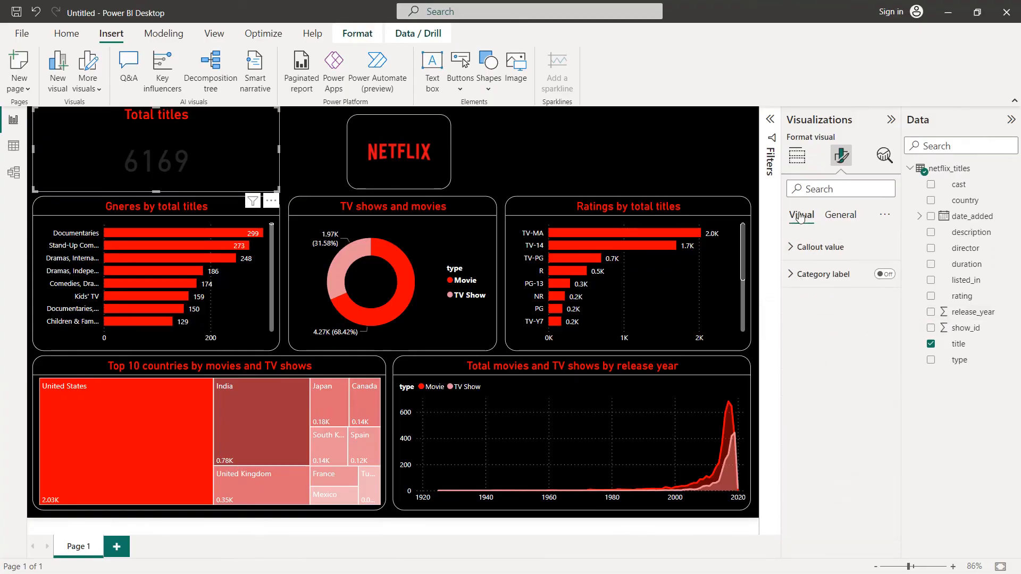
click(803, 248)
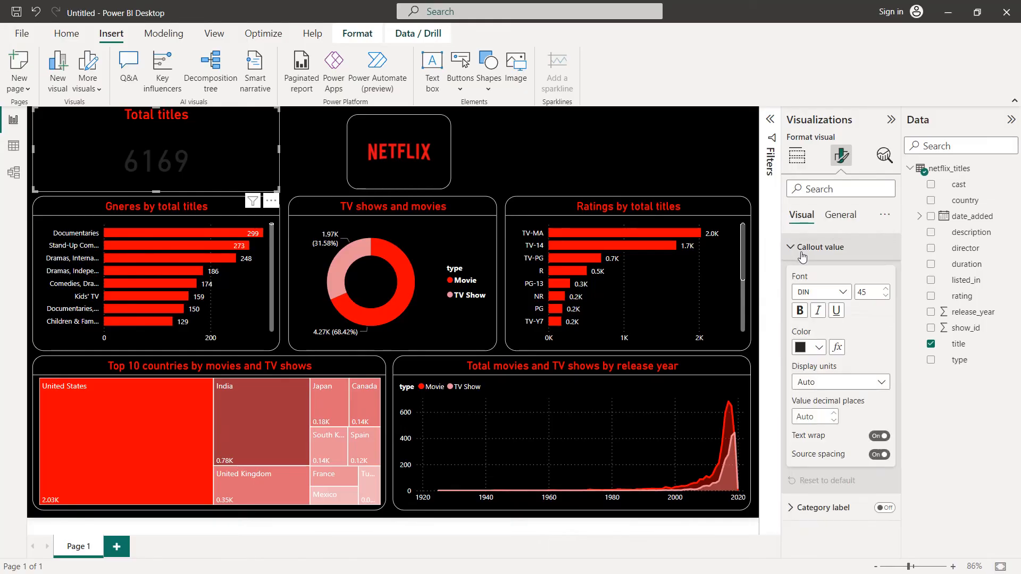
click(808, 347)
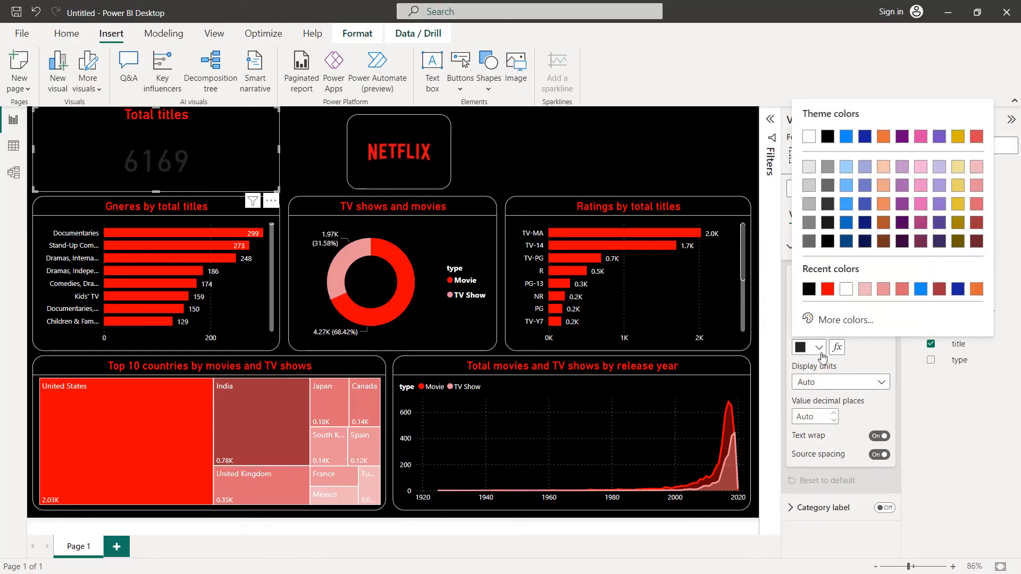
click(846, 290)
click(885, 295)
click(885, 295)
click(885, 295)
click(885, 295)
click(885, 296)
click(886, 296)
click(885, 295)
click(885, 295)
click(885, 296)
click(885, 295)
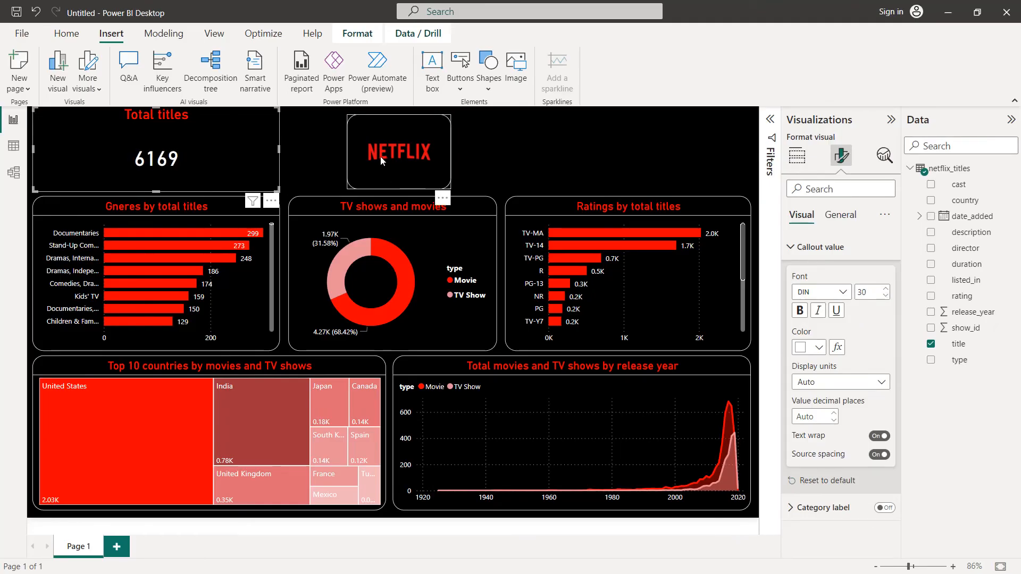
Step: Give the Total titles card a white visual border with 20 px rounded corners
click(836, 219)
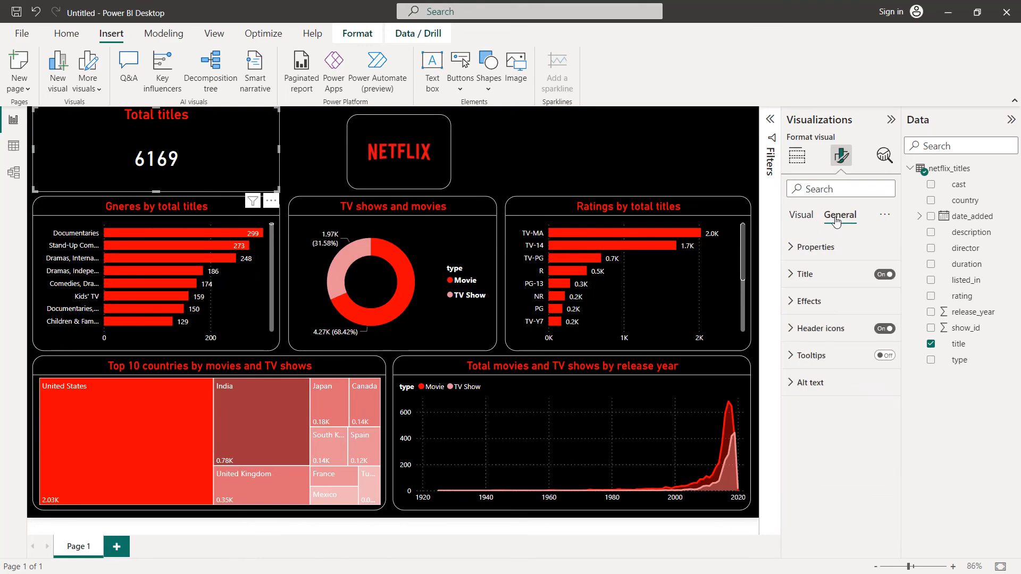
click(809, 300)
scroll(853, 338, down, 1)
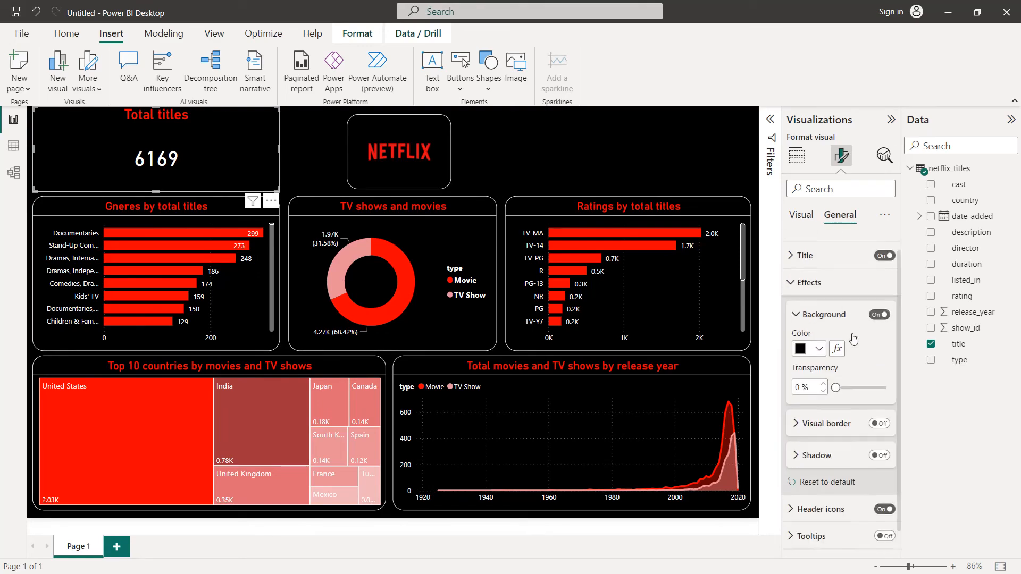
scroll(852, 338, down, 1)
click(880, 400)
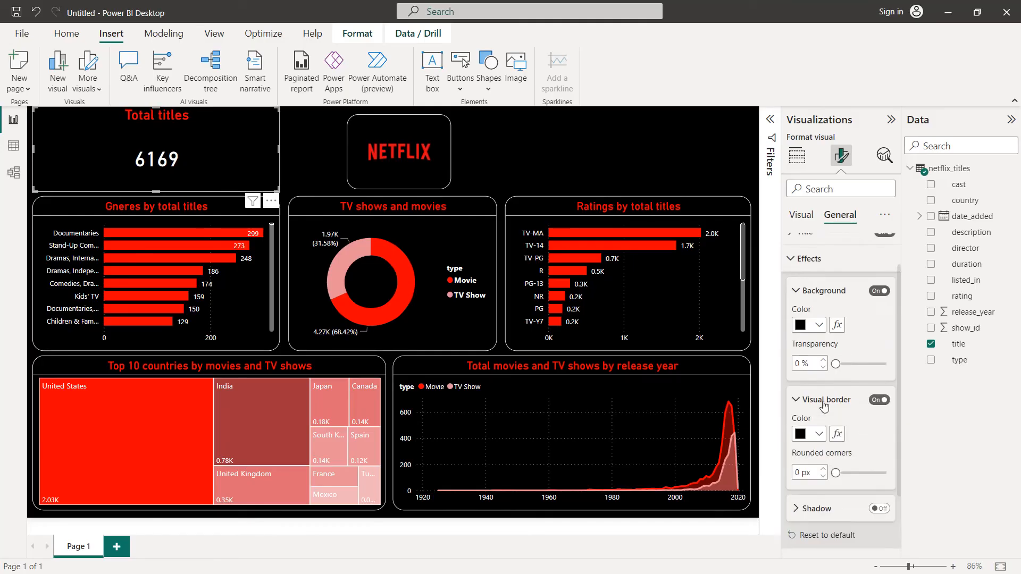
click(819, 386)
click(808, 329)
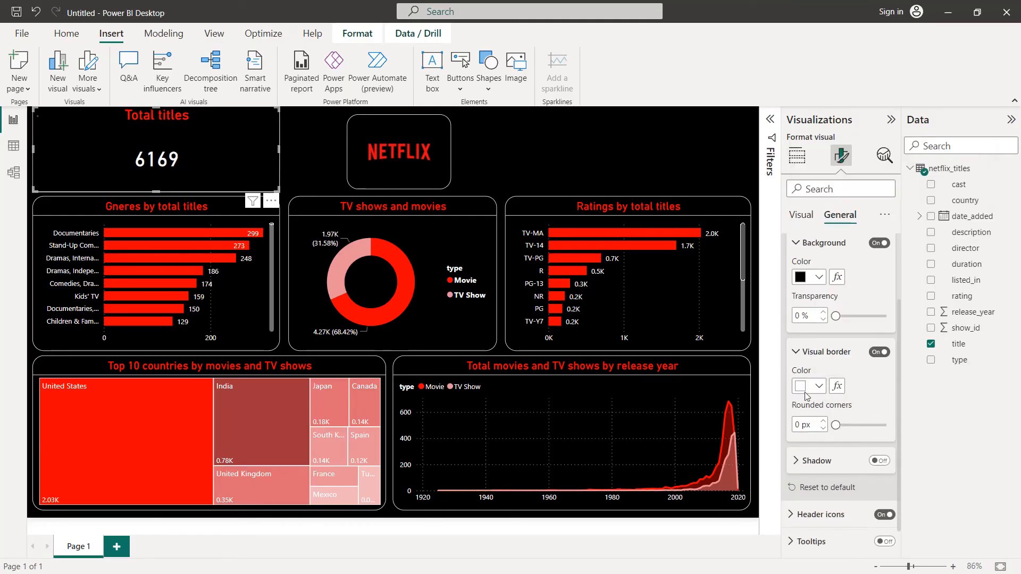
text(20)
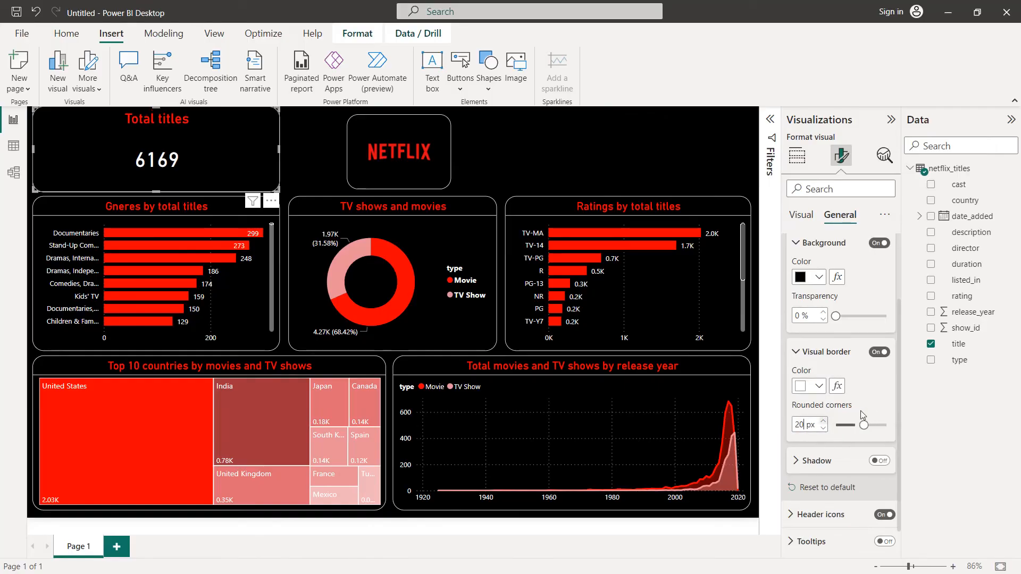
Step: Shrink the Total titles card above the genres chart and line up its upper and lower edges with the Netflix logo box
drag(245, 126, 254, 139)
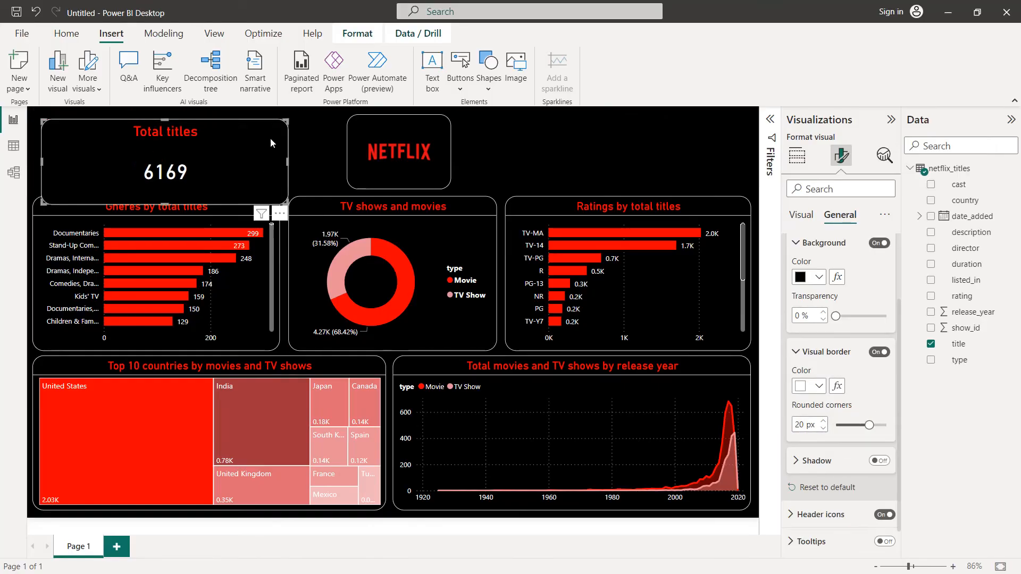
drag(282, 200, 154, 190)
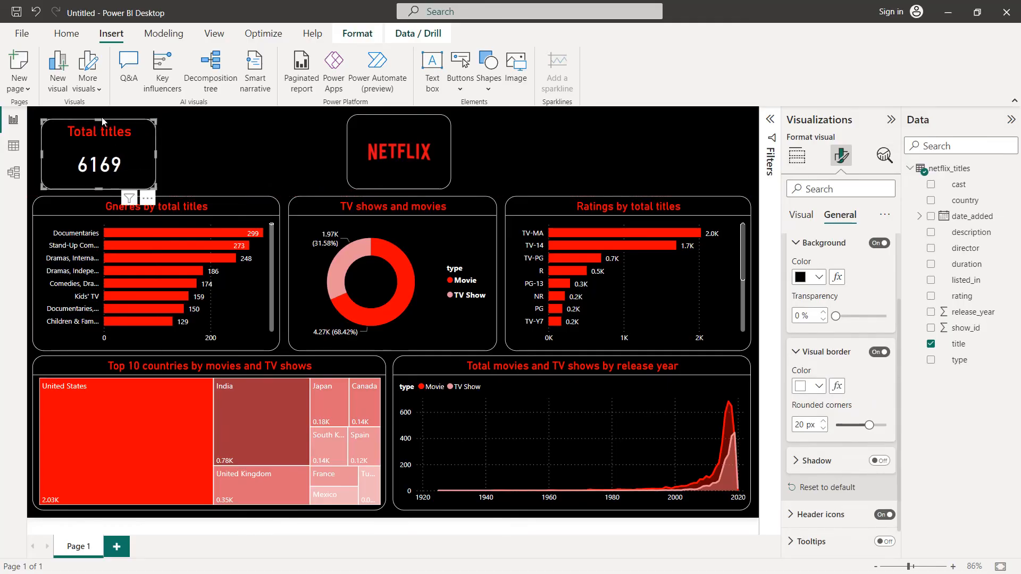
click(101, 117)
click(100, 123)
drag(99, 118, 99, 114)
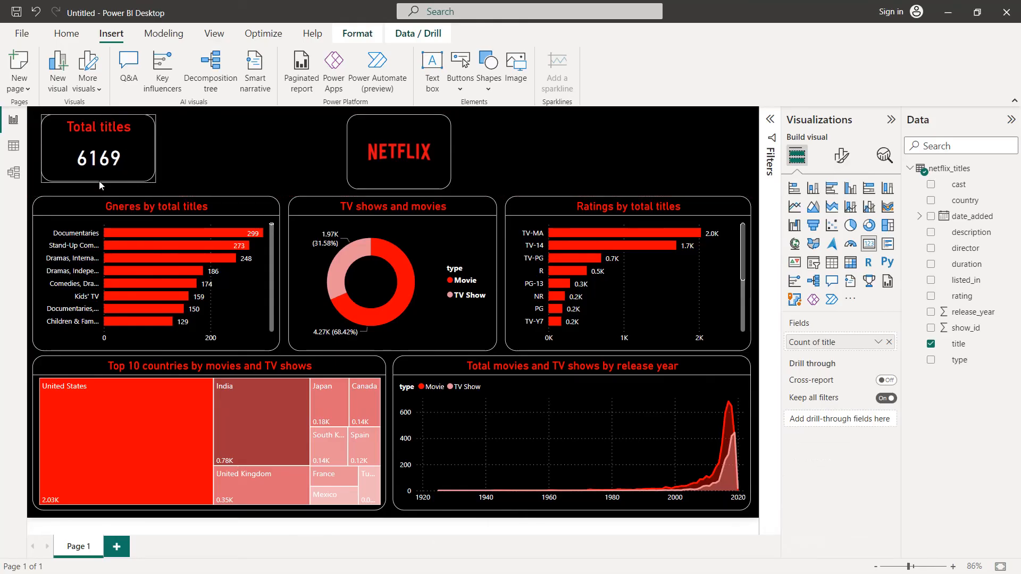
drag(98, 123, 105, 118)
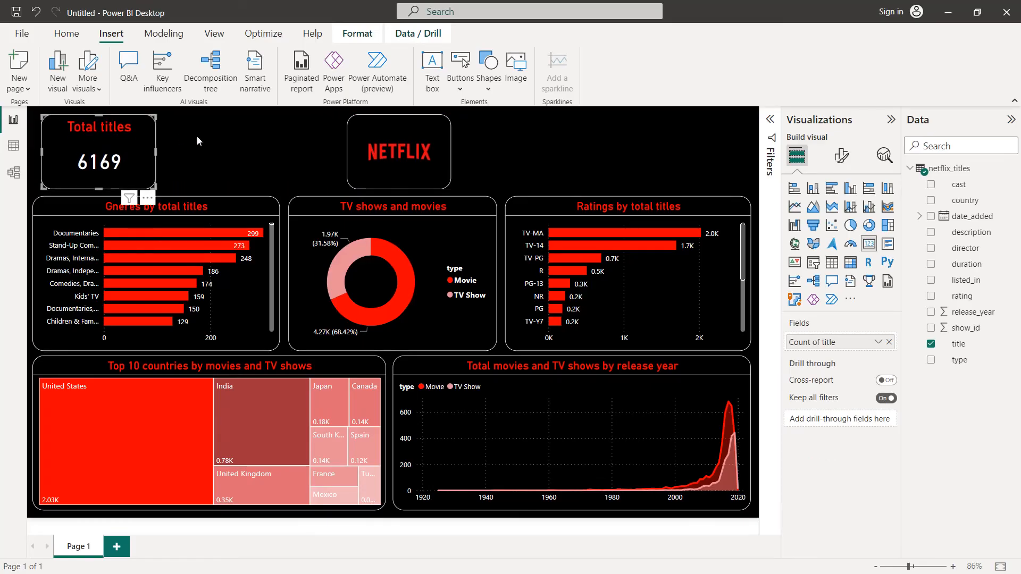
Step: Narrow the Total titles card from its right edge to about the width of the Netflix logo box
click(211, 138)
click(145, 143)
drag(151, 155, 145, 154)
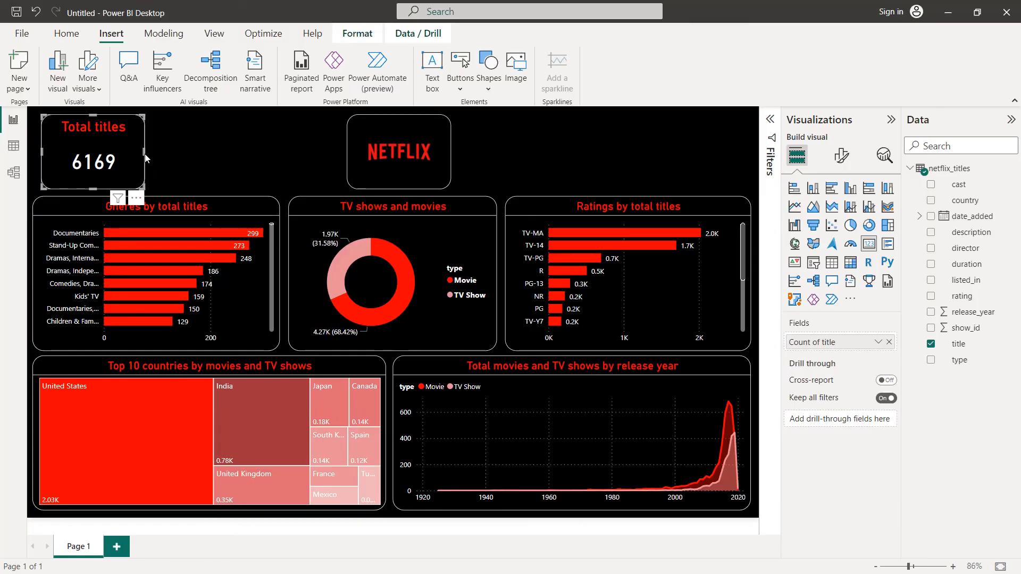
Step: Paste five copies of the Total titles card onto the page
key(ctrl+v)
key(ctrl+v)
key(ctrl+v)
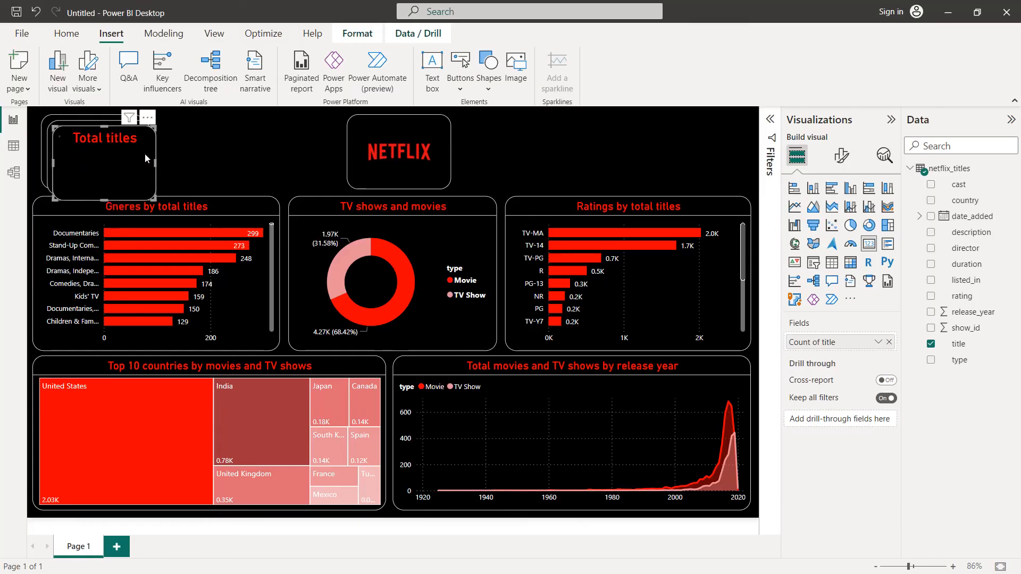
key(ctrl+v)
key(ctrl+v)
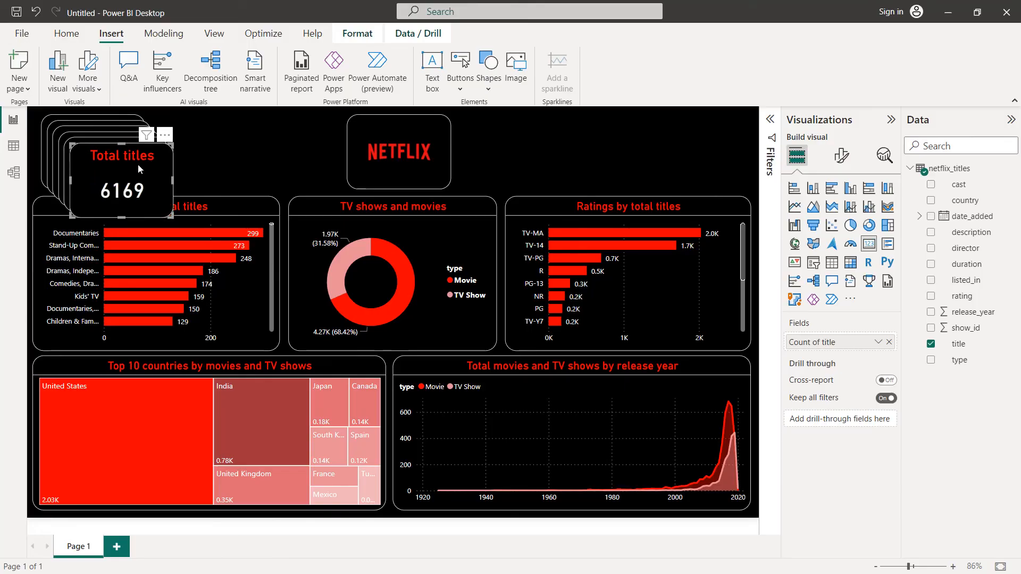
Step: Place two card copies side by side above the ratings chart, level with the logo, and narrow both from their left edges
drag(135, 165, 709, 141)
drag(132, 172, 595, 150)
click(662, 150)
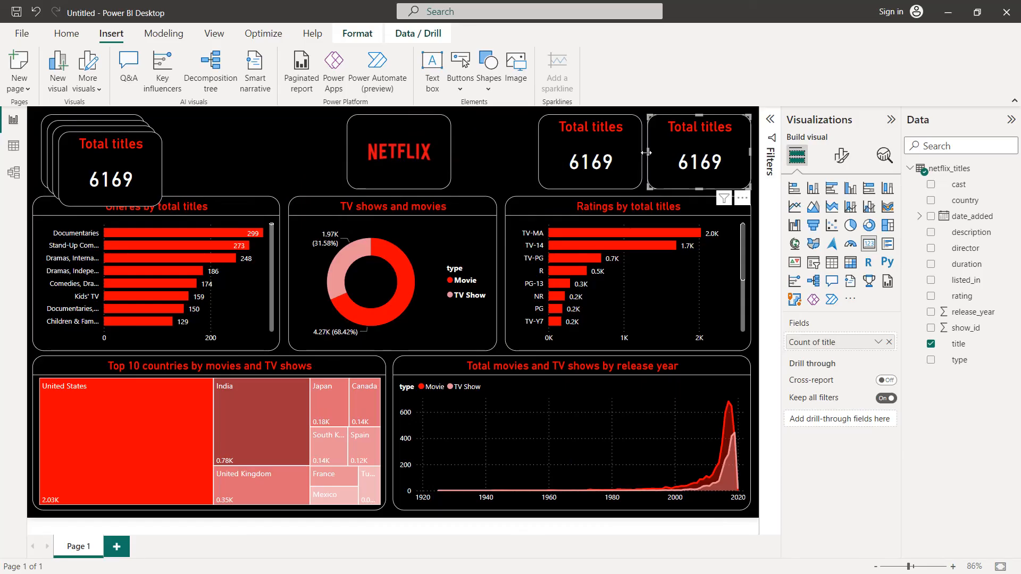
mouse_move(648, 152)
mouse_down()
mouse_move(657, 157)
mouse_move(629, 147)
mouse_up()
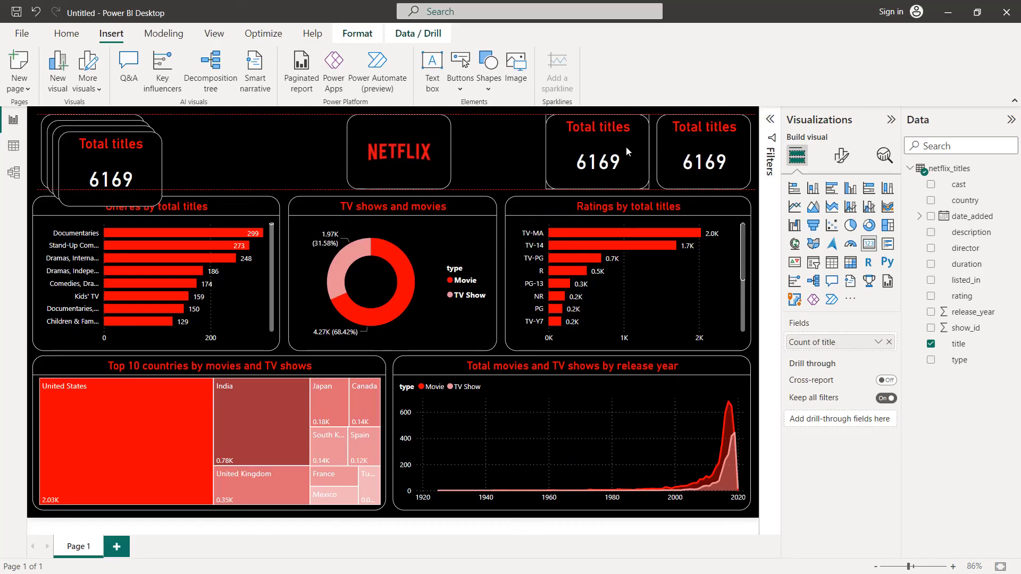
drag(545, 153, 557, 154)
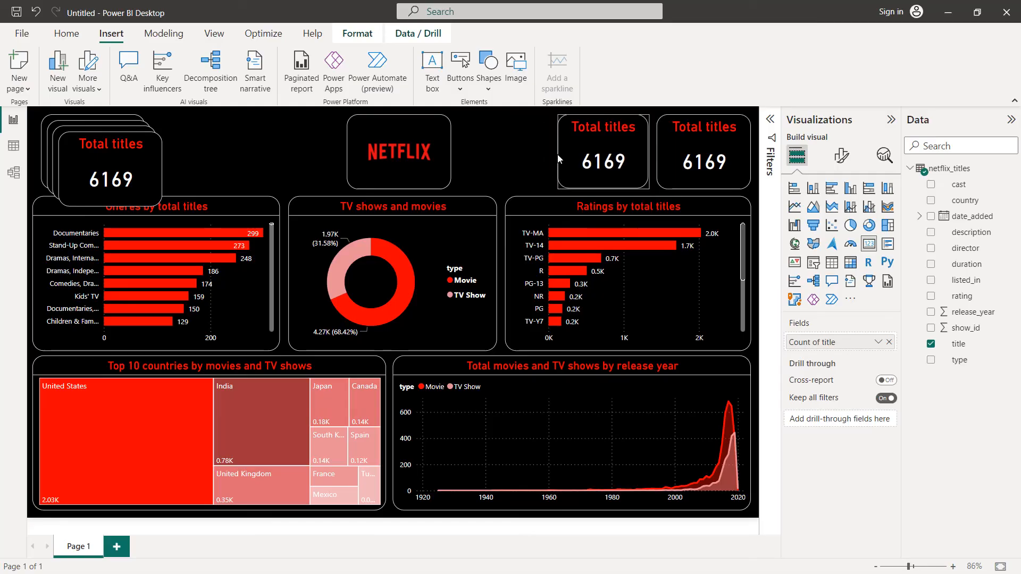
Step: Place a card copy between the Netflix logo and the two cards above the ratings chart, narrowing it and its neighbour slightly
drag(130, 169, 517, 152)
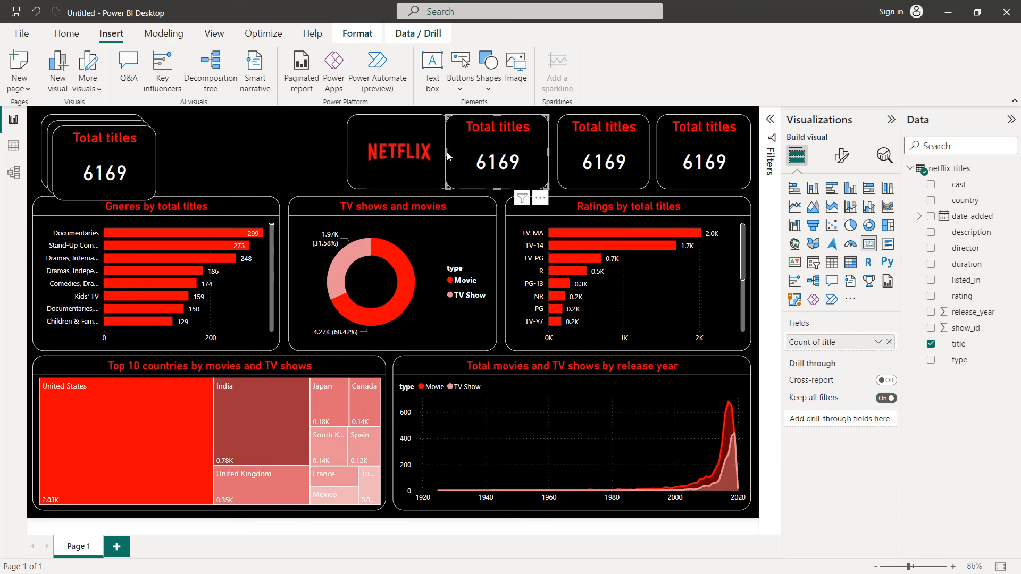
mouse_move(447, 154)
mouse_down()
mouse_move(465, 152)
mouse_move(451, 154)
mouse_up()
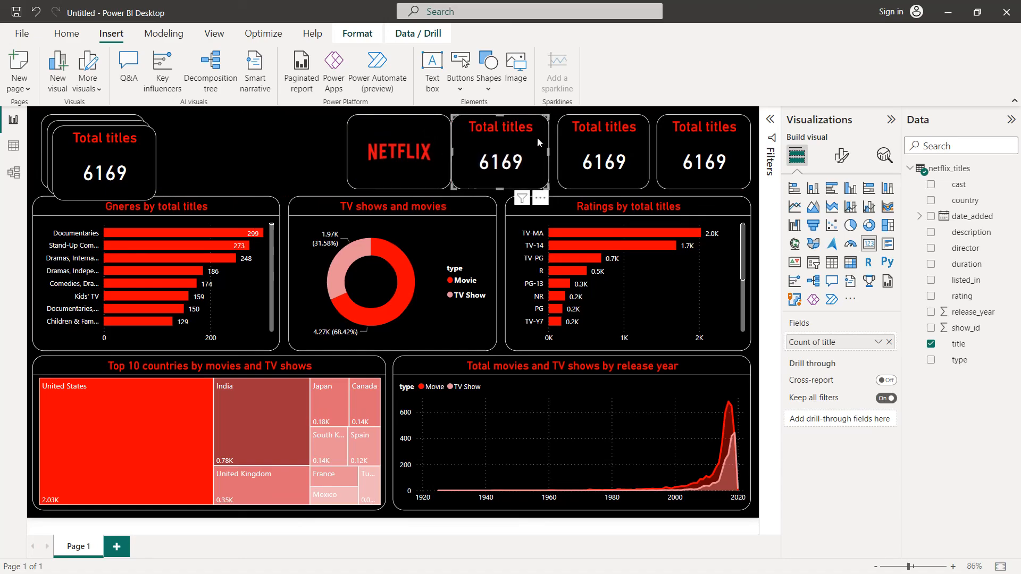
click(563, 141)
drag(559, 154, 538, 149)
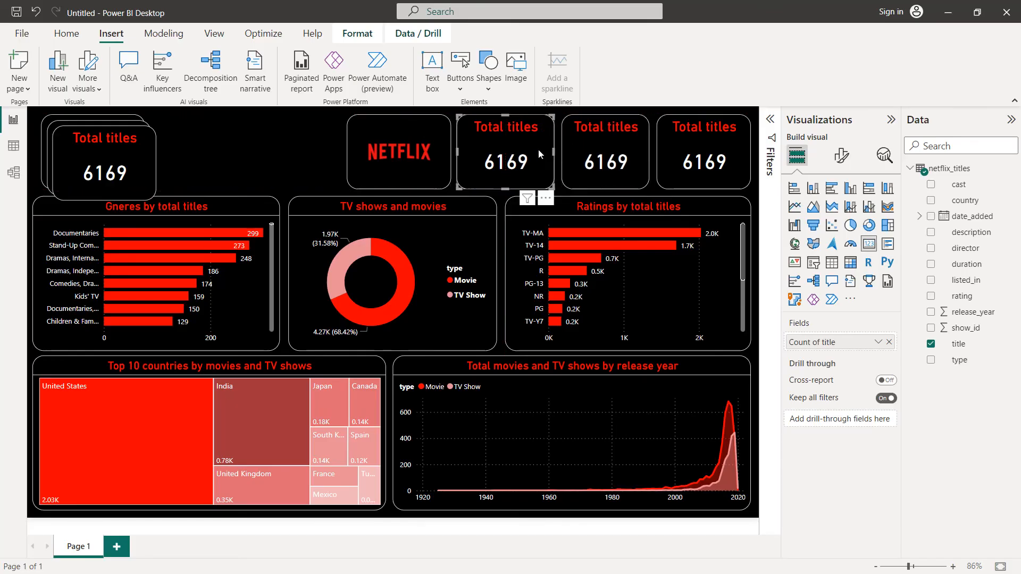
Step: Narrow the outermost card above the ratings chart and shift the other two cards toward it to even out the gaps
click(445, 155)
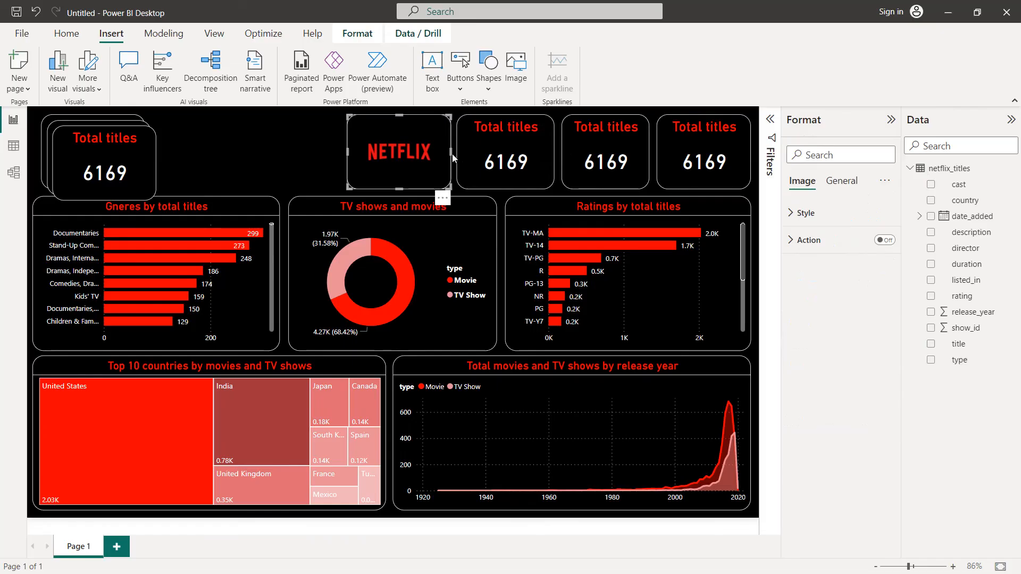
click(673, 150)
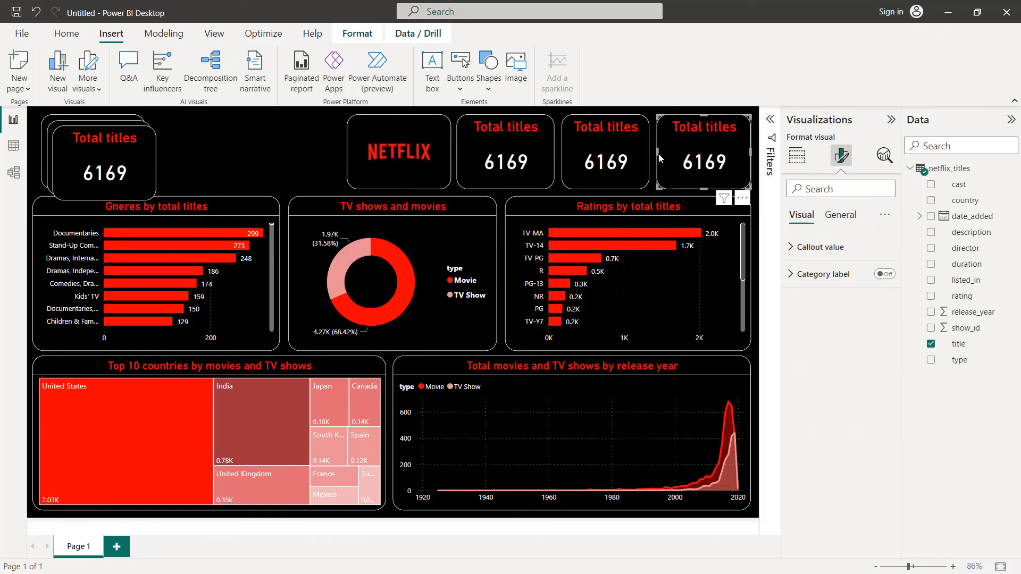
drag(660, 158, 627, 153)
click(625, 153)
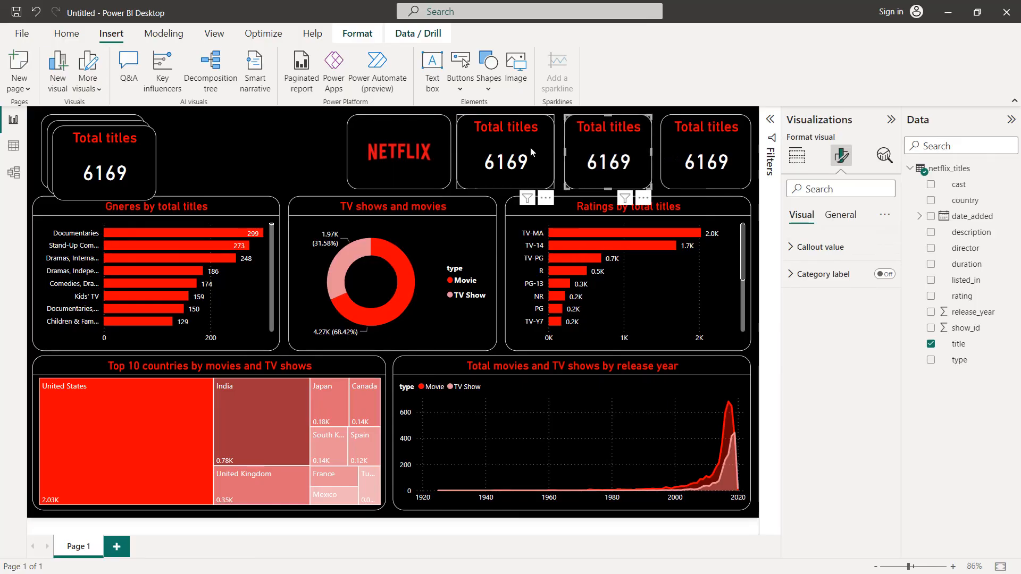
drag(521, 152, 523, 152)
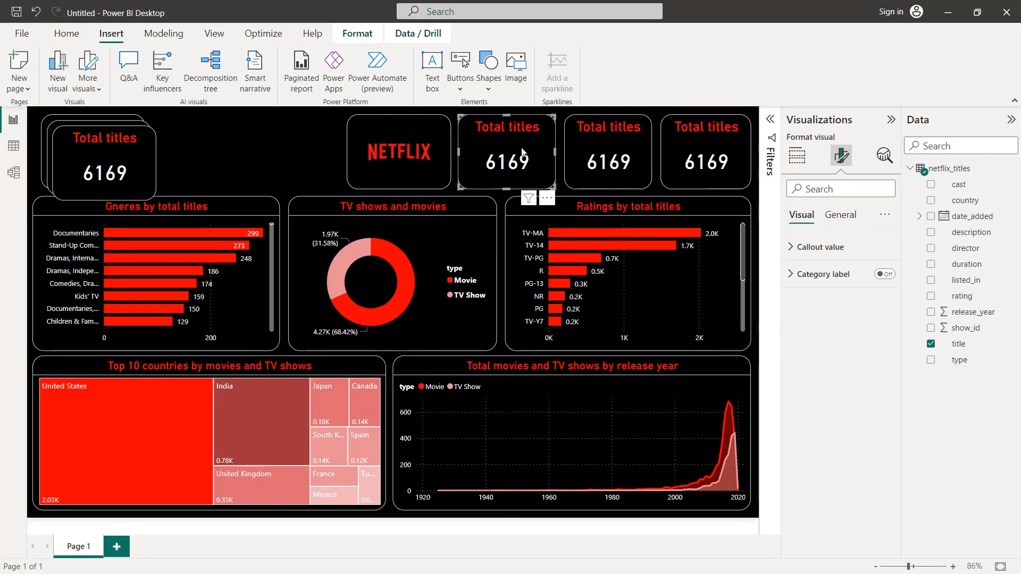
Step: Spread the remaining card copies between the first Total titles card and the Netflix logo, narrowing the cards to leave even gaps
click(314, 144)
drag(133, 149, 304, 139)
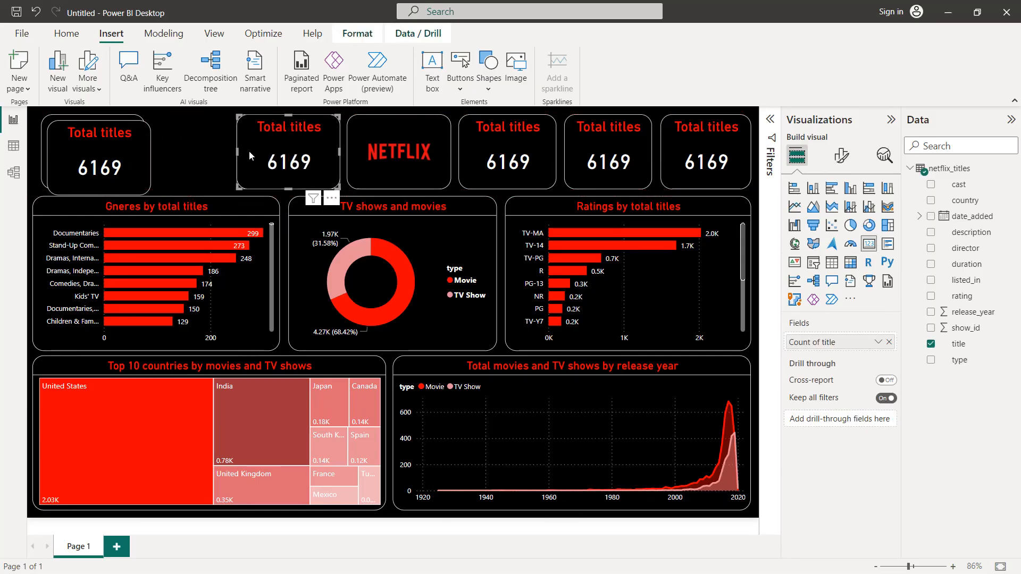
drag(83, 156, 153, 151)
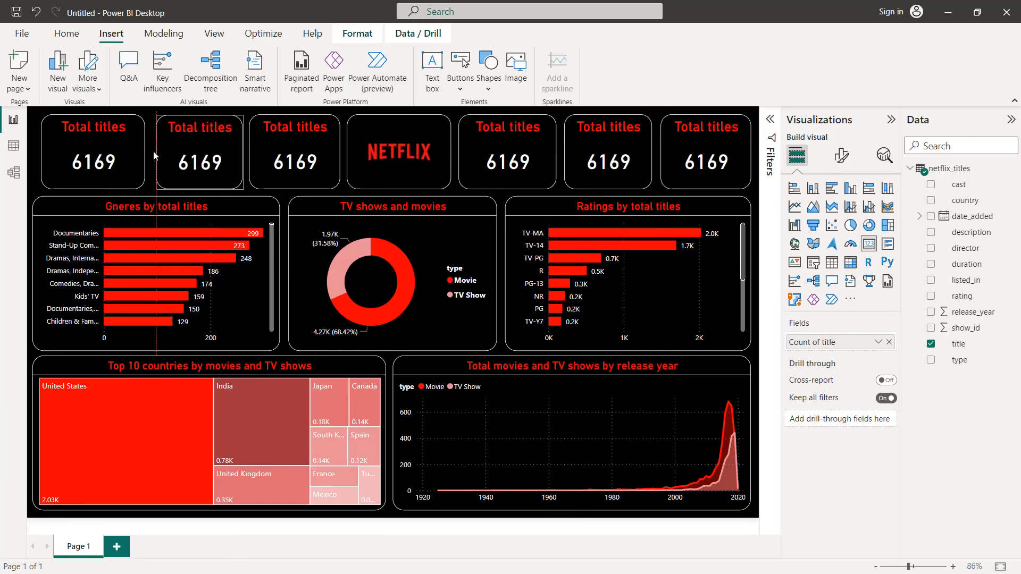
click(111, 157)
drag(143, 152, 167, 153)
click(170, 153)
click(115, 159)
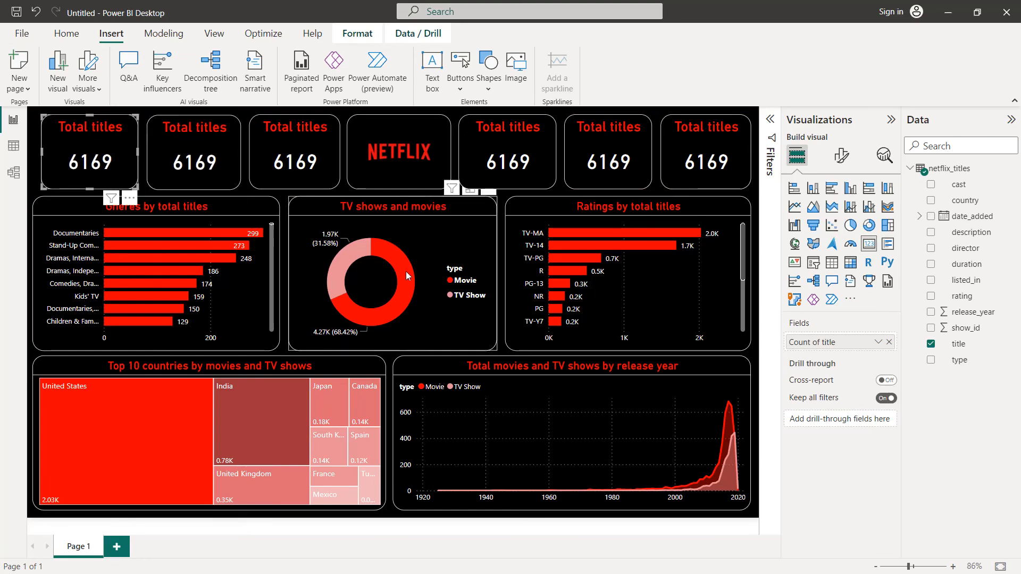
click(530, 388)
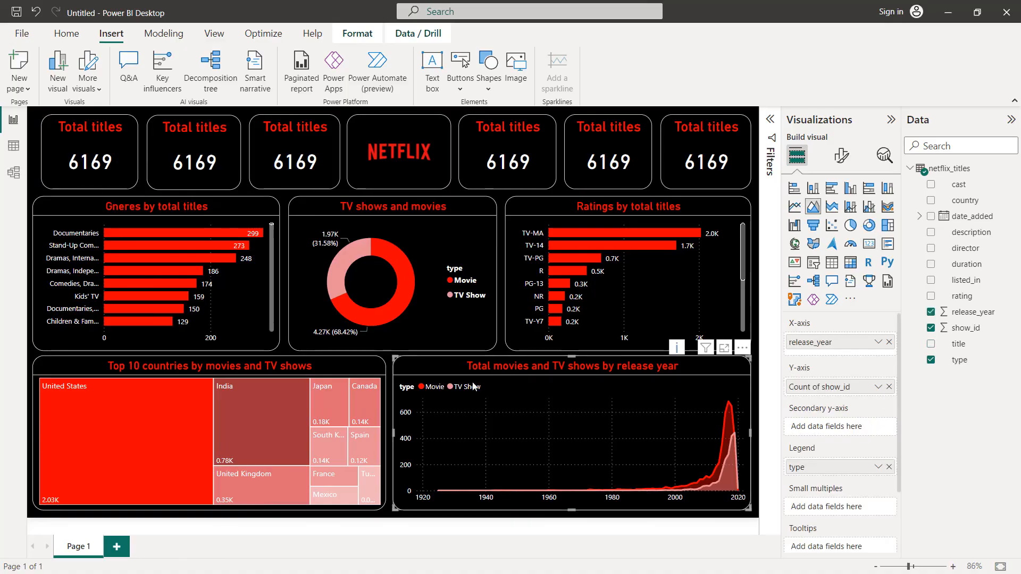
Step: Replace the title field in the second card with rating, summarised as Count (Distinct)
click(212, 132)
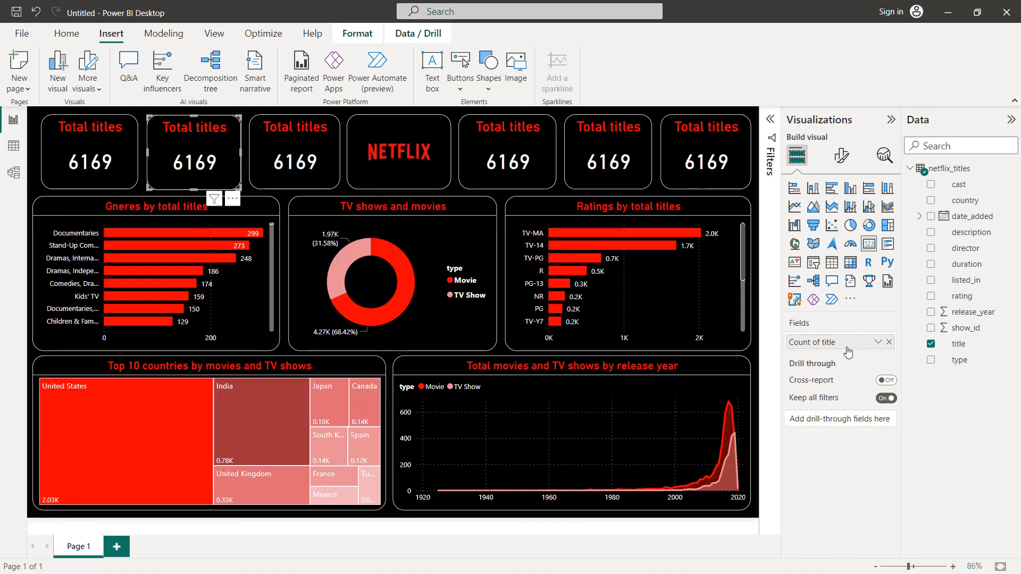
click(889, 343)
drag(963, 296, 854, 344)
click(878, 342)
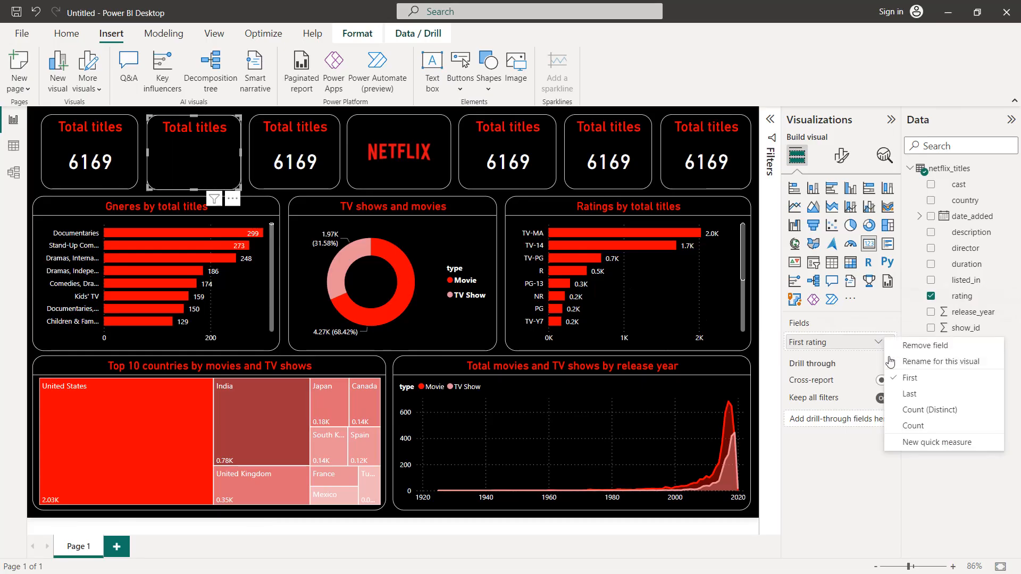
click(909, 419)
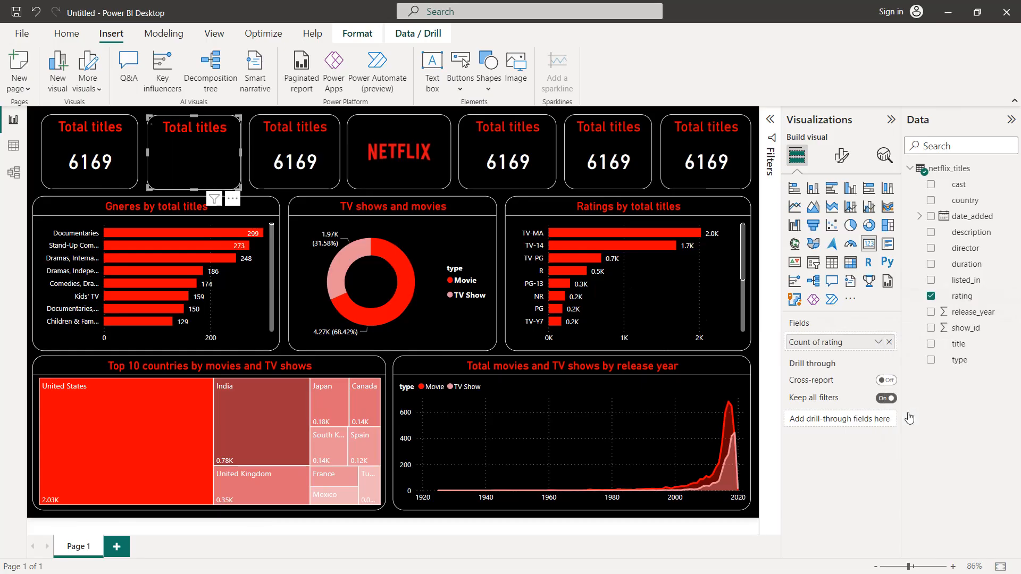
Step: Change the title text of the distinct rating count card to "Total ratings"
click(841, 155)
click(845, 216)
click(845, 273)
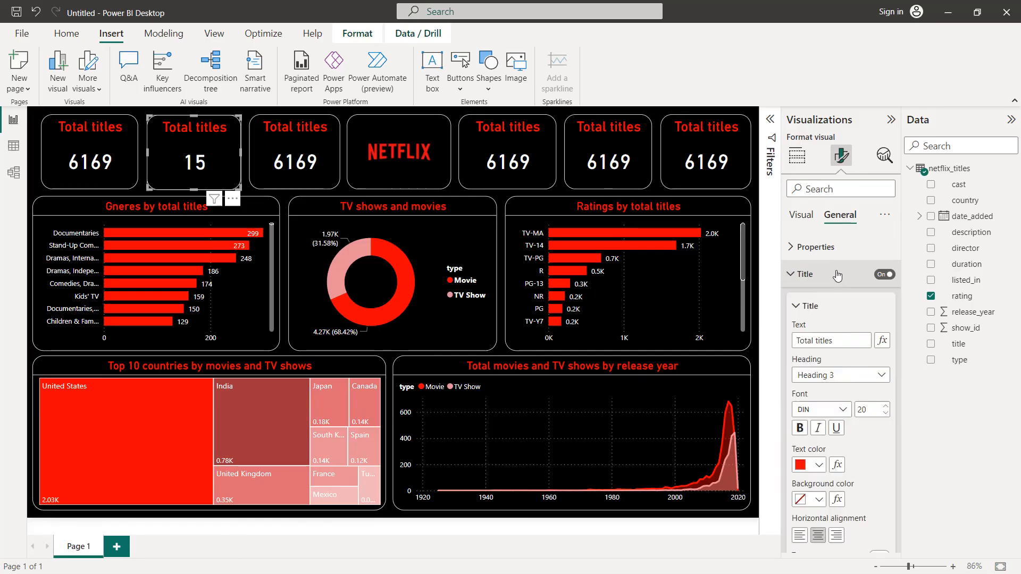
double_click(838, 341)
text(ratings)
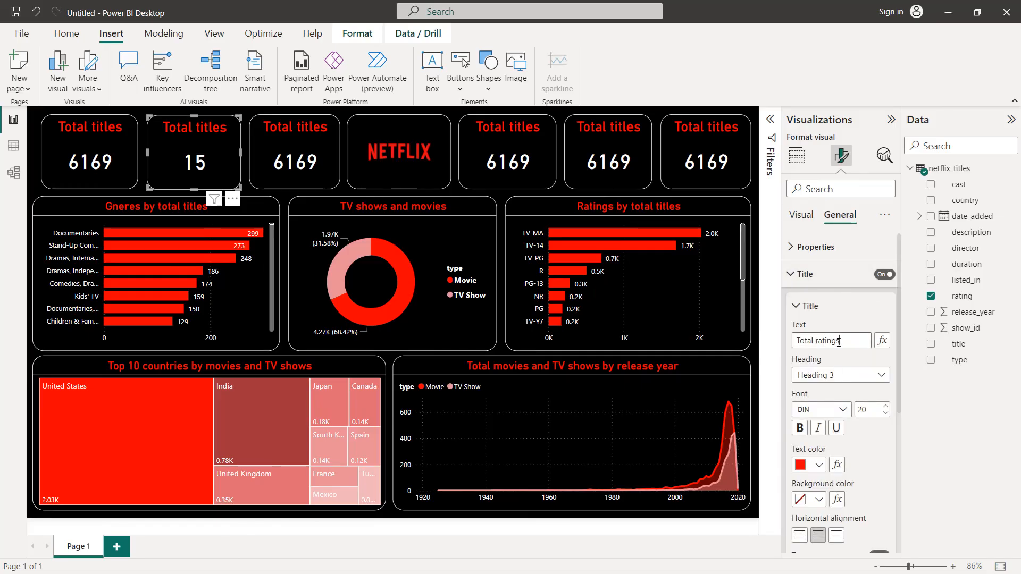
Step: Change the title text of the card between Total ratings and the Netflix logo to "Total genres"
click(317, 138)
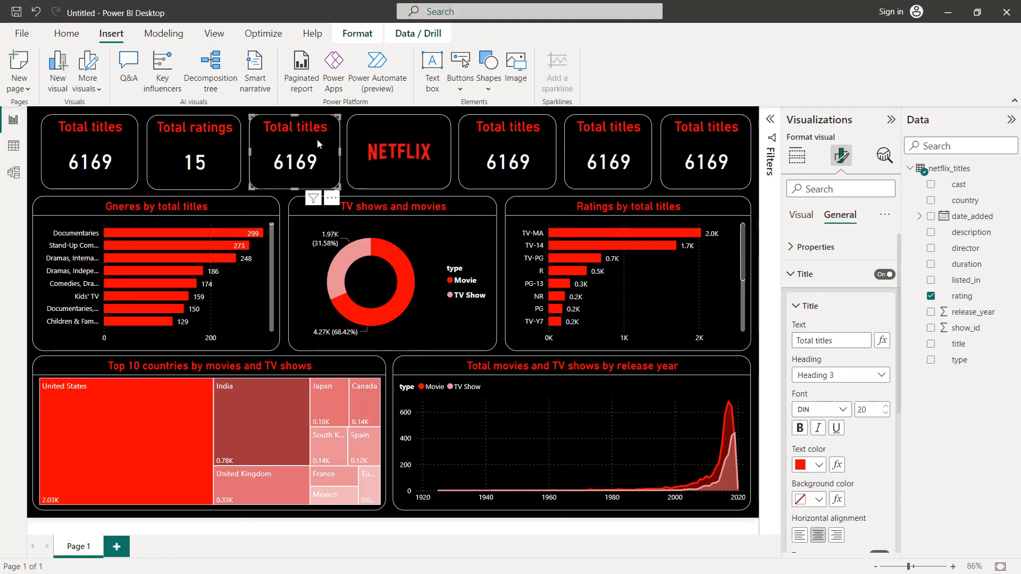
click(815, 284)
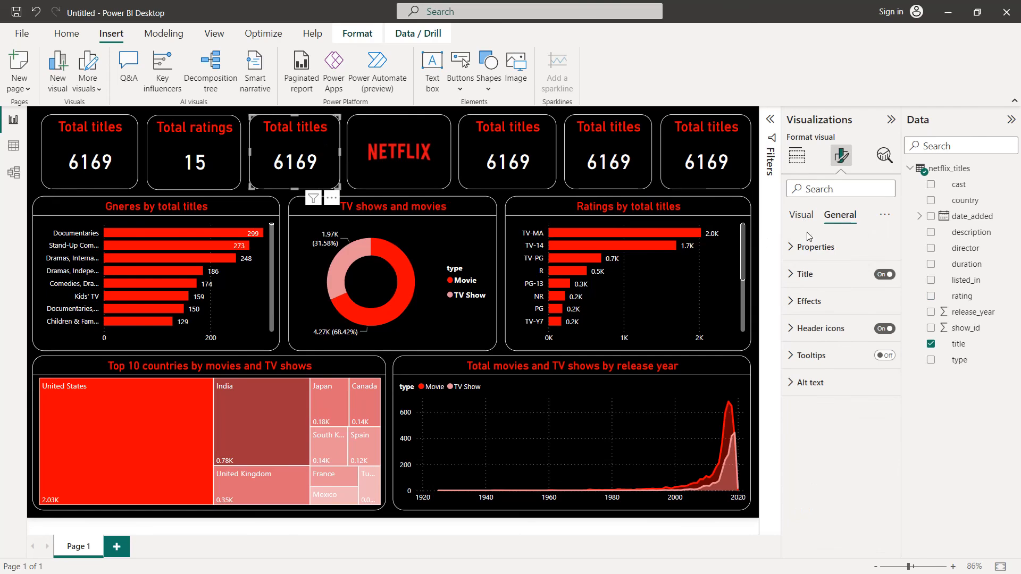
click(804, 274)
double_click(825, 341)
text(genres)
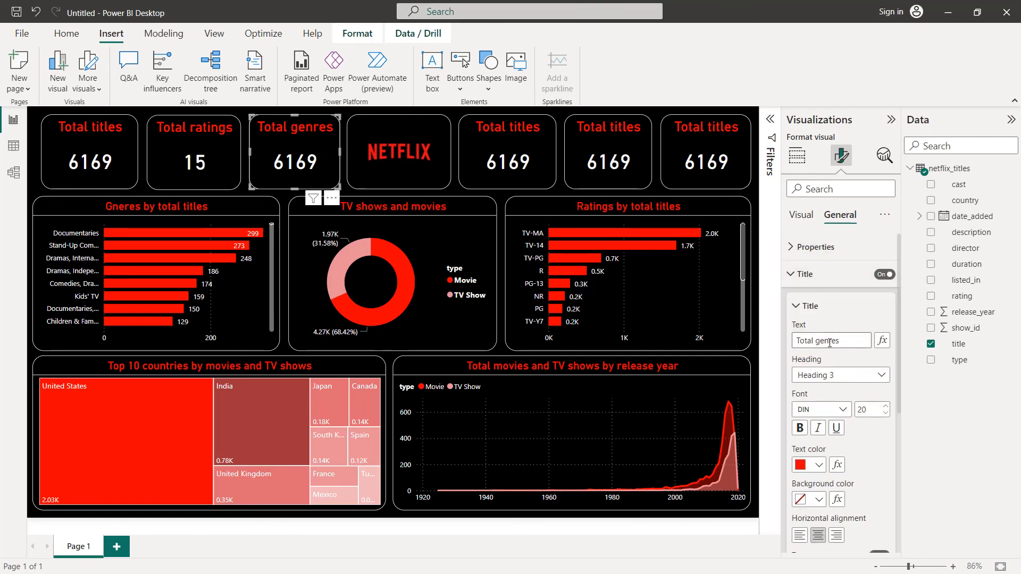
Step: Replace the title field in the Total genres card with listed_in, summarised as Count (Distinct)
click(796, 155)
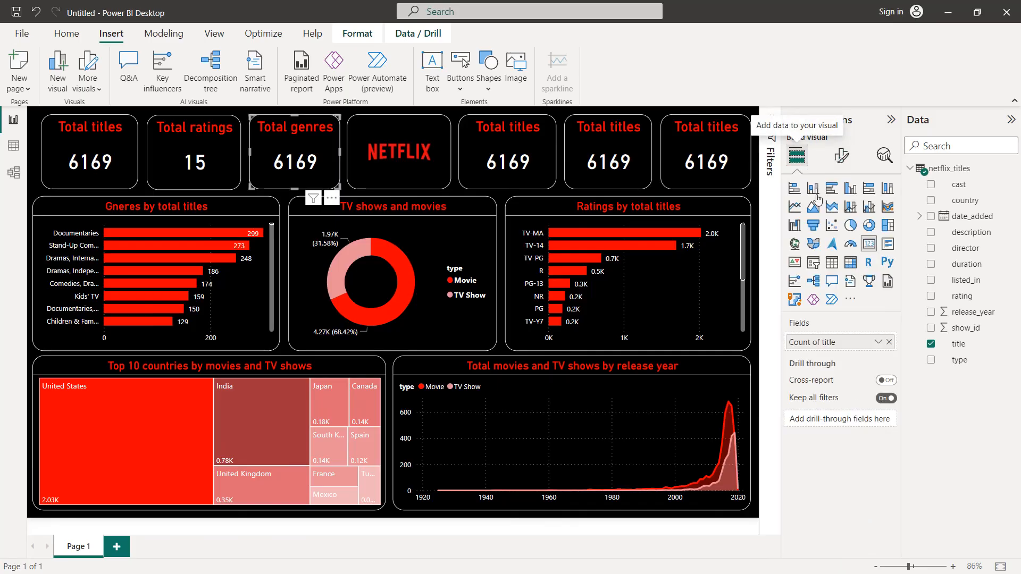
click(889, 342)
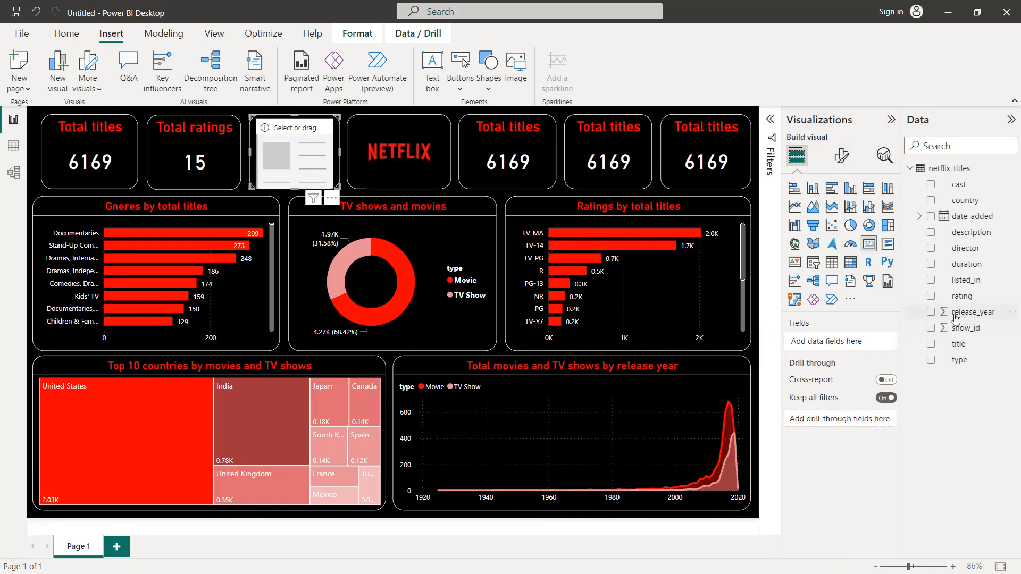
drag(964, 282, 862, 345)
click(877, 342)
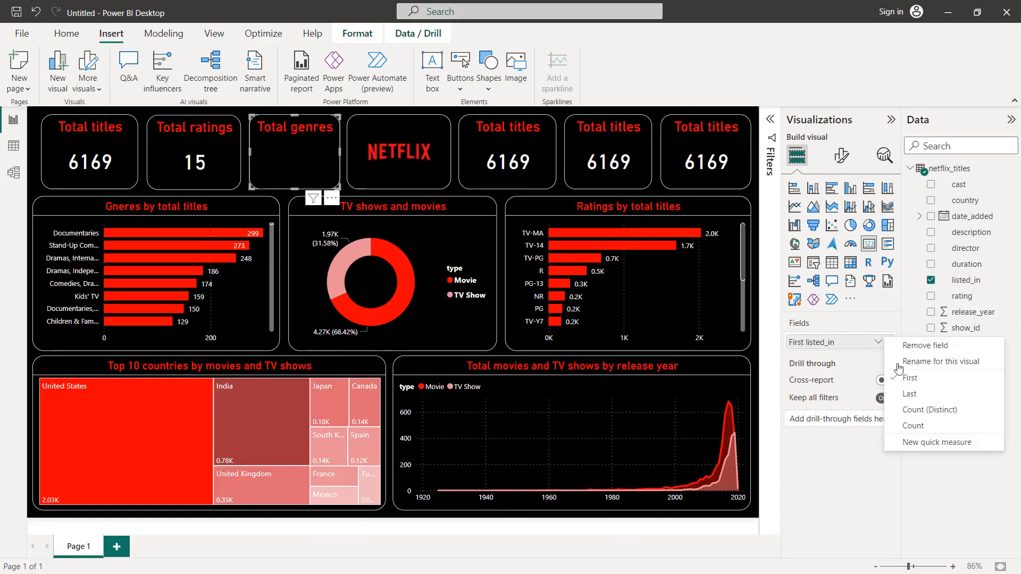
click(919, 409)
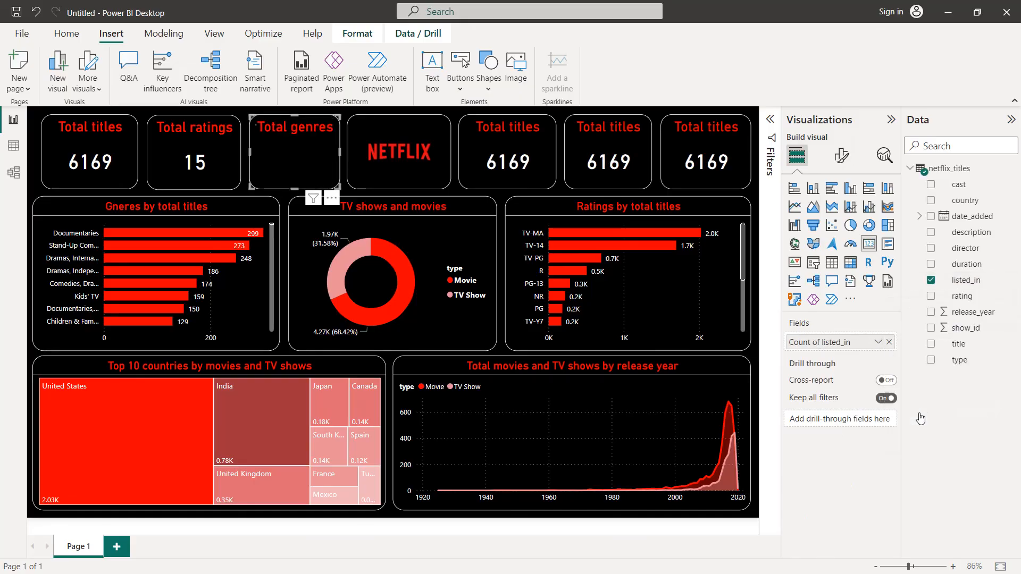
Step: Replace the title field in the first card after the Netflix logo with release_year, summarised as Minimum
click(528, 134)
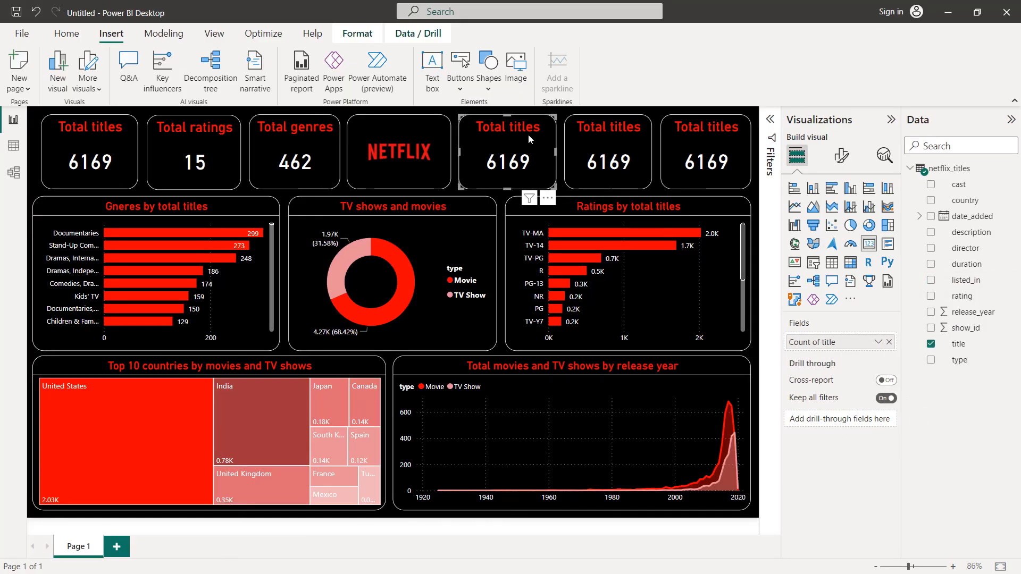
click(889, 342)
drag(967, 316, 845, 343)
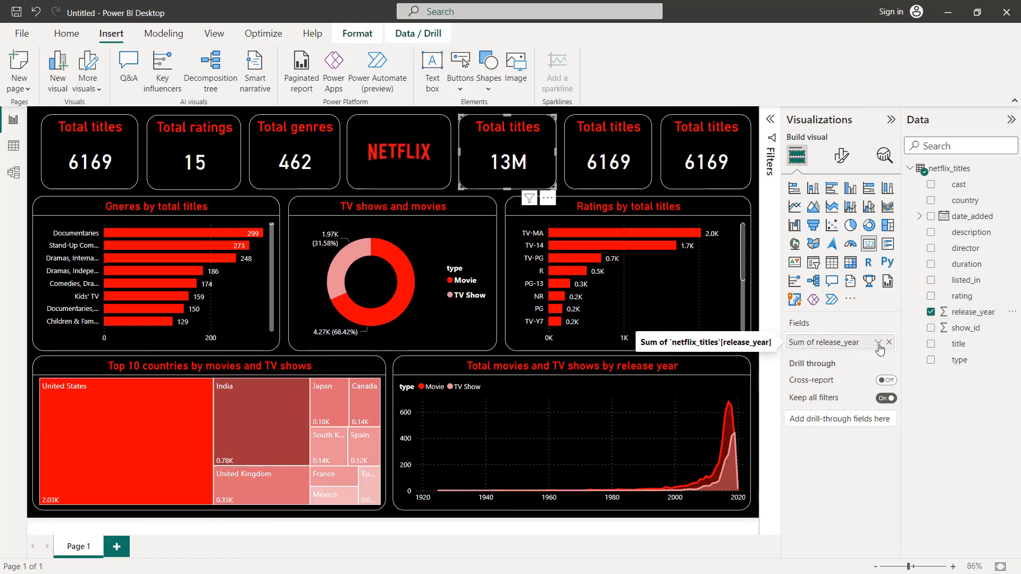
click(877, 343)
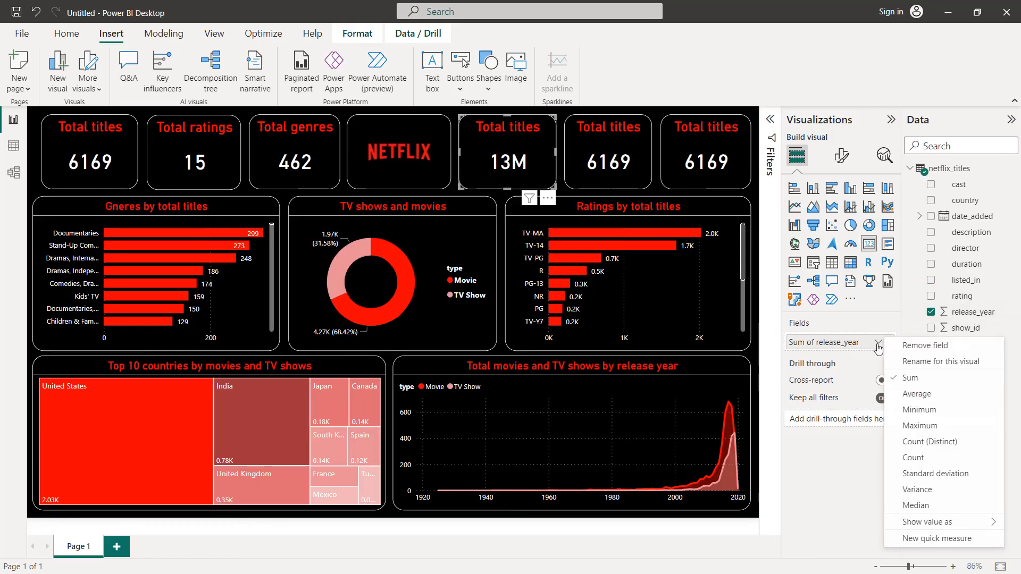
click(917, 426)
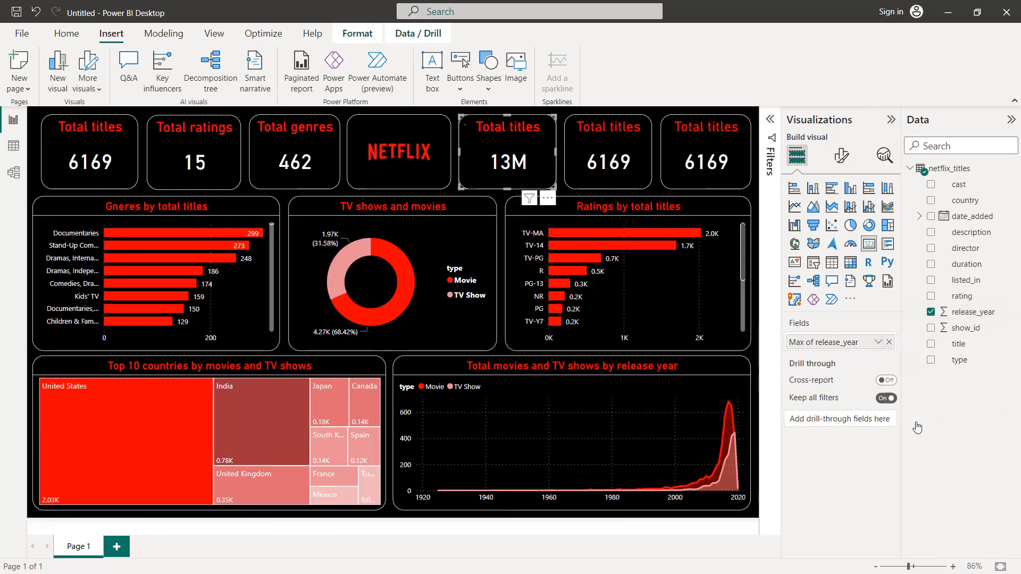
click(878, 343)
click(914, 412)
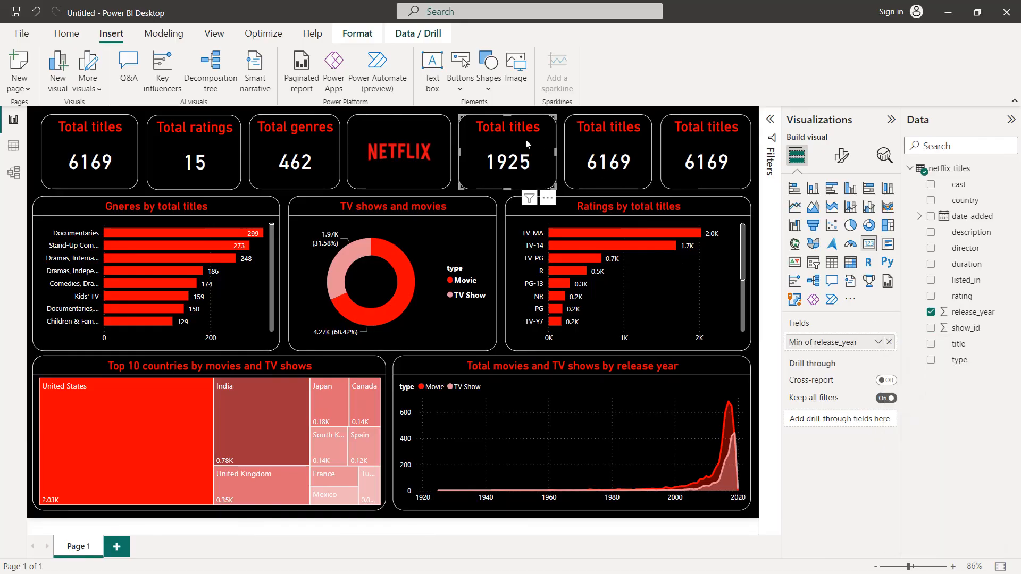
Step: Change the title text of the minimum release year card to "Start date"
click(841, 156)
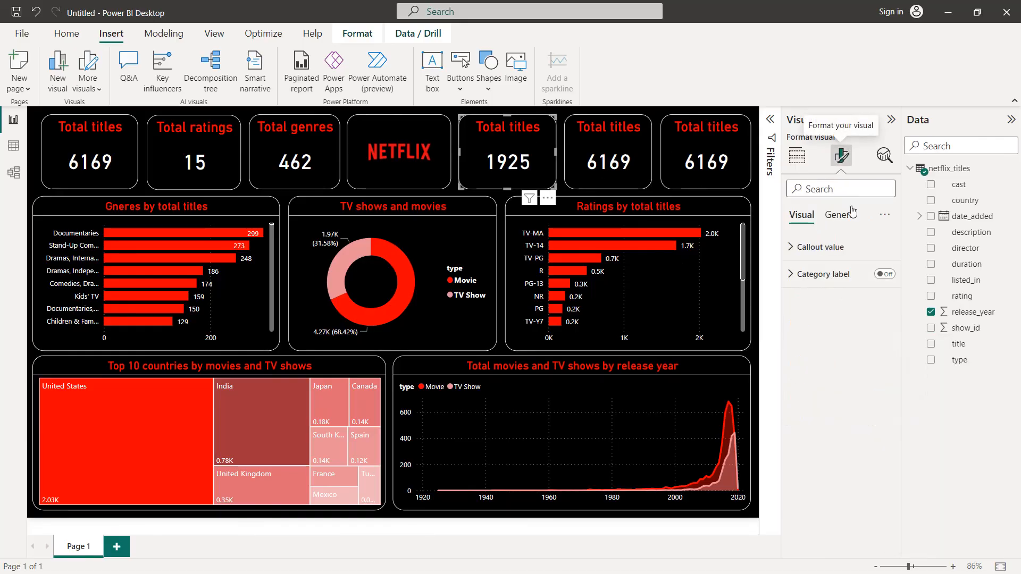
click(841, 217)
click(829, 274)
triple_click(816, 340)
text(Start date)
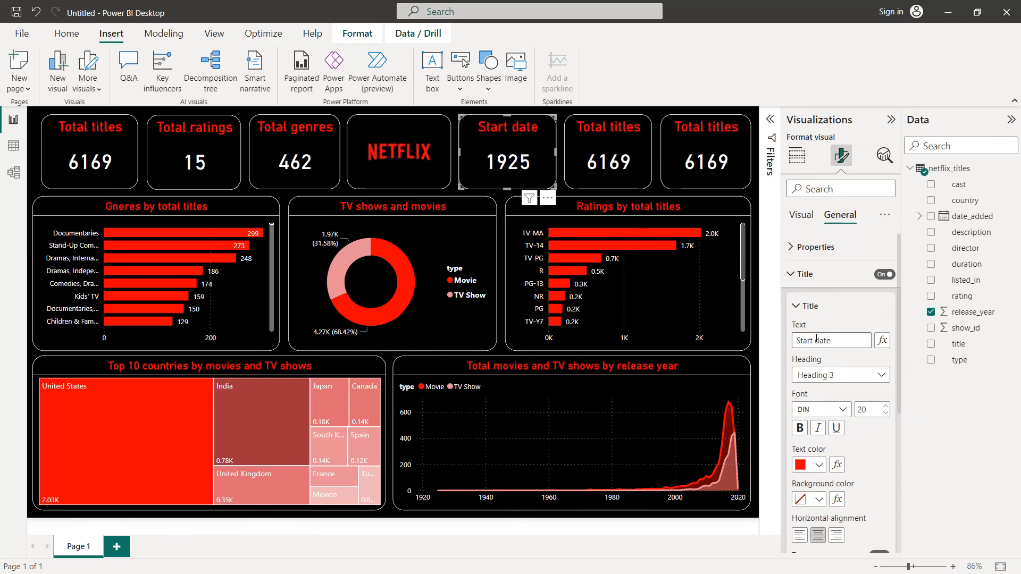
Step: Change the title text of the card next to Start date to "End date"
click(582, 140)
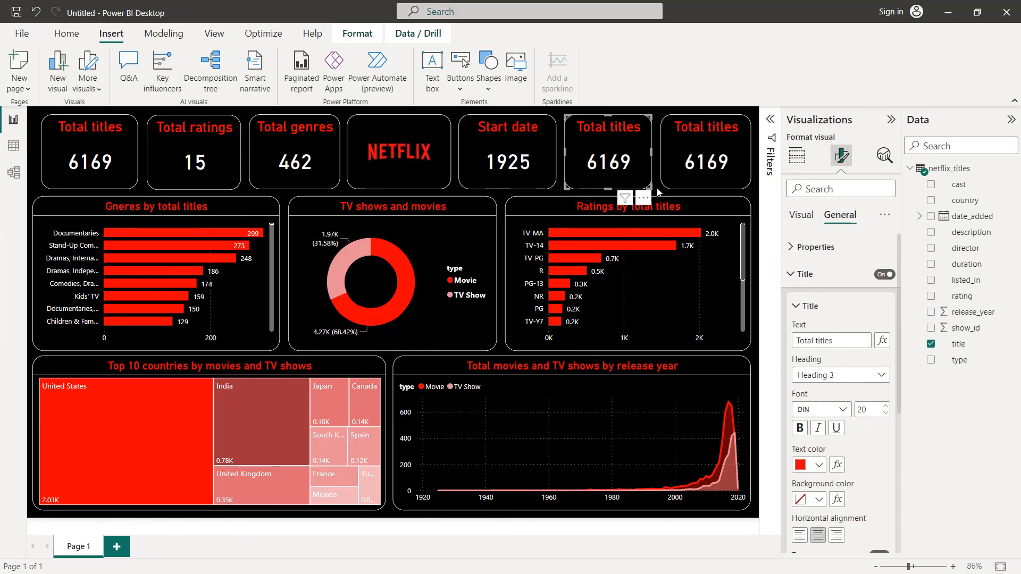
triple_click(831, 345)
text(End date)
key(Return)
Step: Replace the title field in the End date card with release_year, summarised as Maximum
click(801, 216)
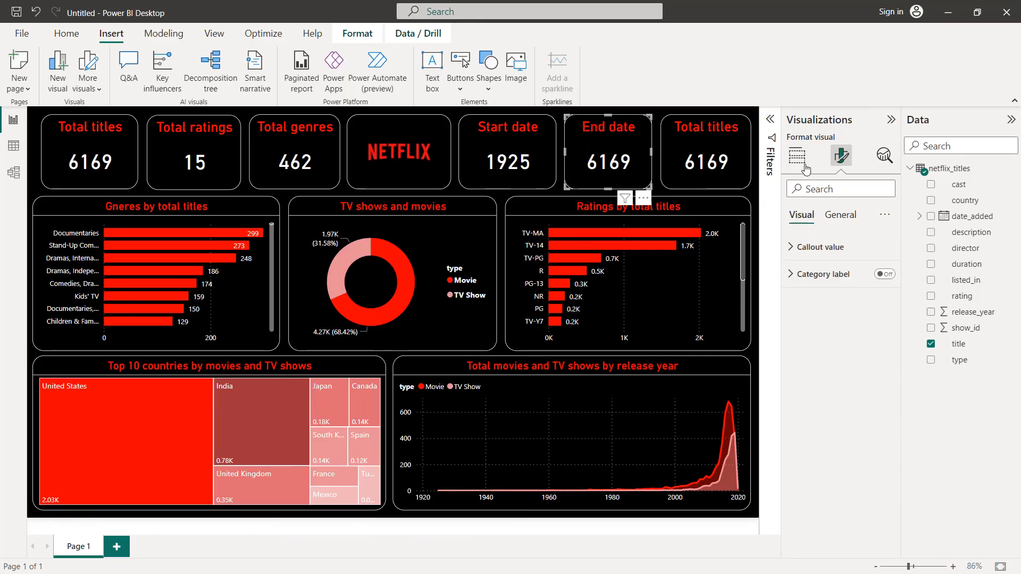
click(805, 168)
click(892, 344)
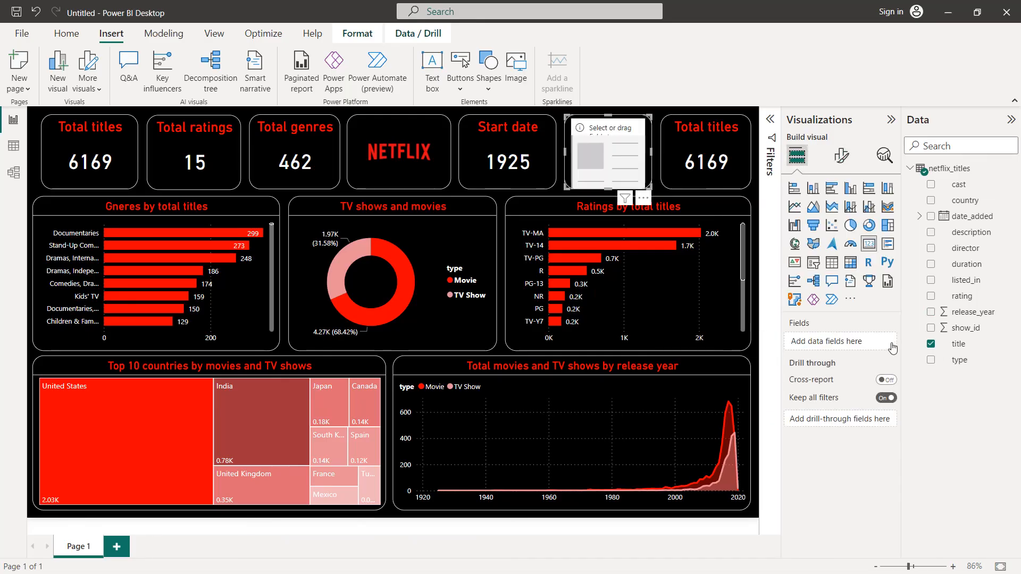
drag(972, 313, 849, 343)
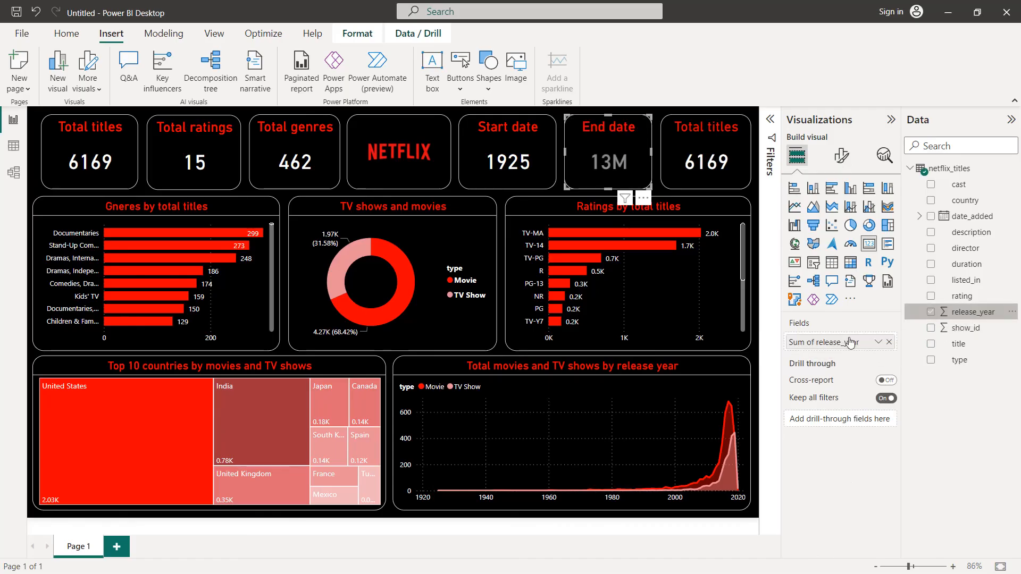
click(877, 342)
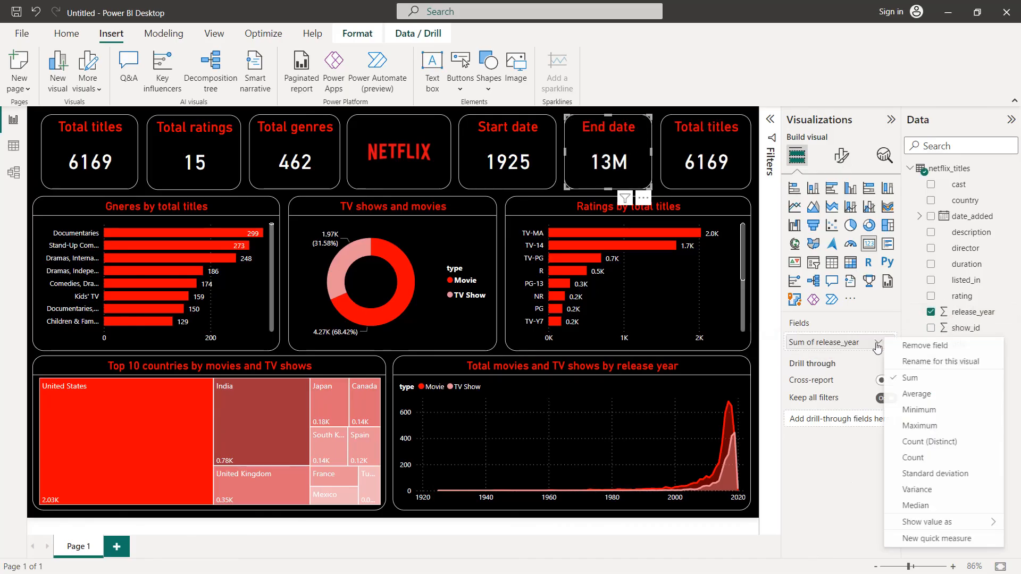
click(928, 425)
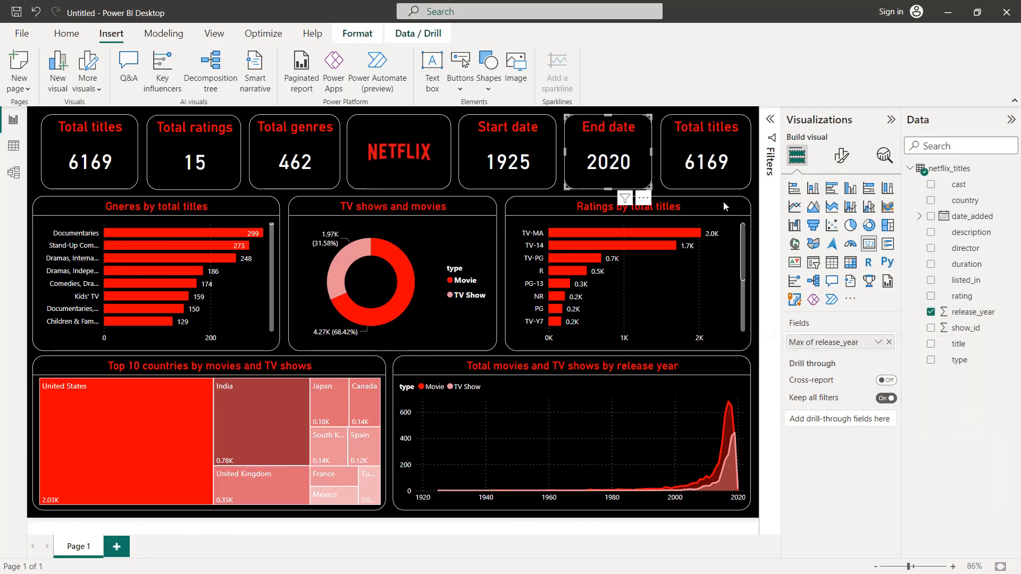
Step: Replace the title field in the last summary card with country, summarised as Count (Distinct)
click(708, 148)
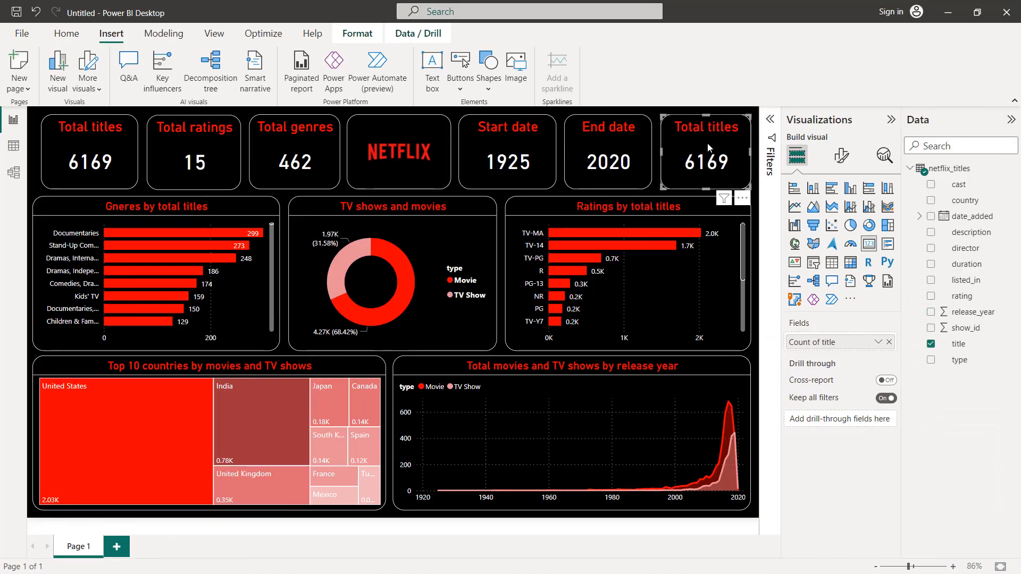
click(889, 342)
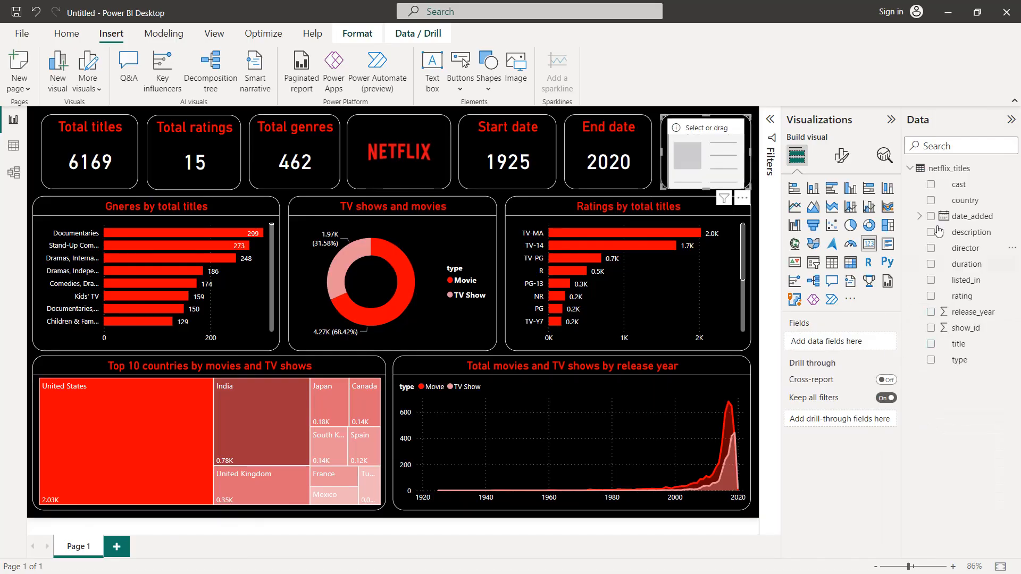
drag(965, 201, 857, 346)
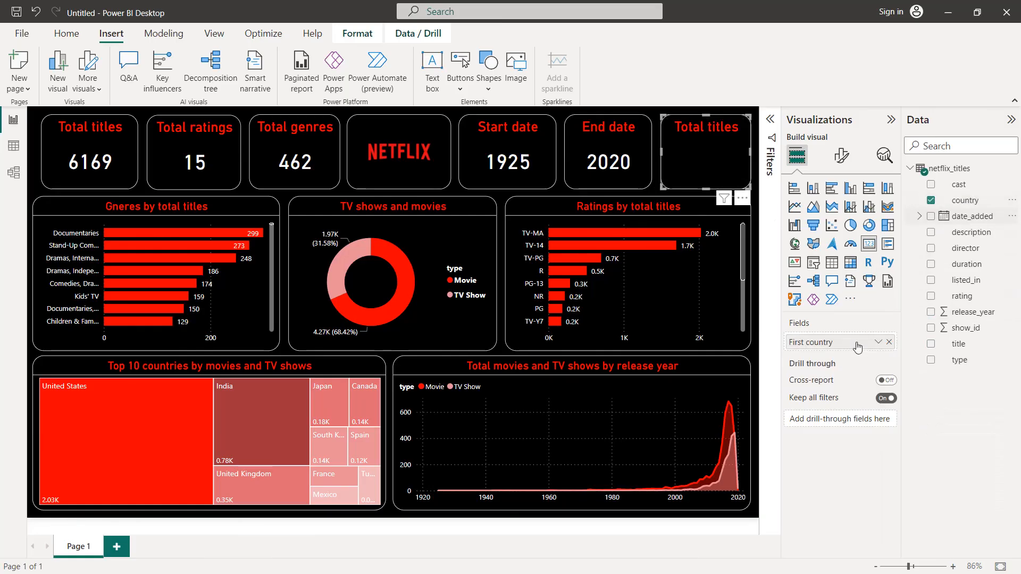
click(878, 343)
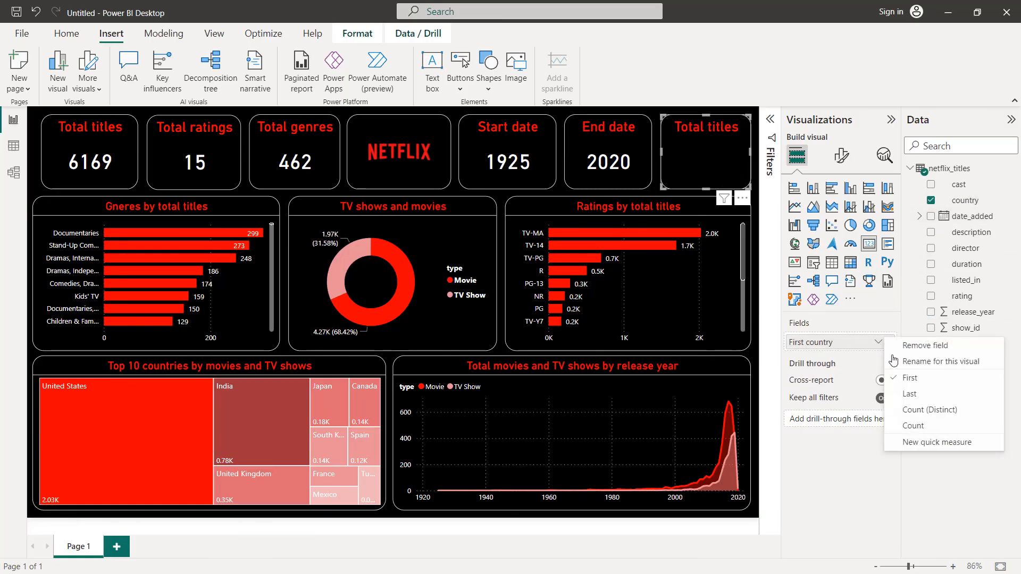
click(912, 425)
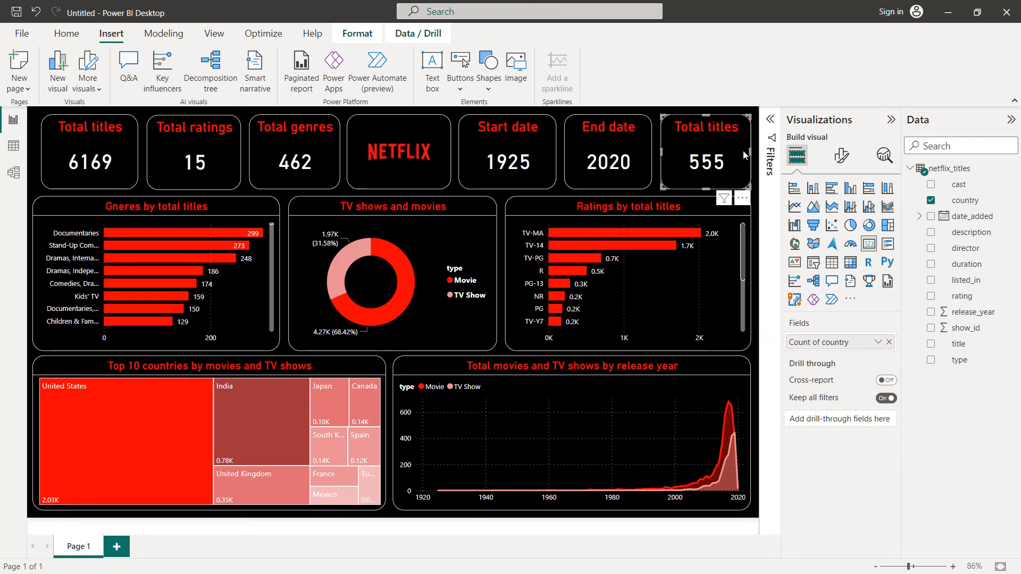
Step: Change the title text of the country count card to "Locations" and collapse the Visualizations and Data panes
click(841, 155)
click(849, 258)
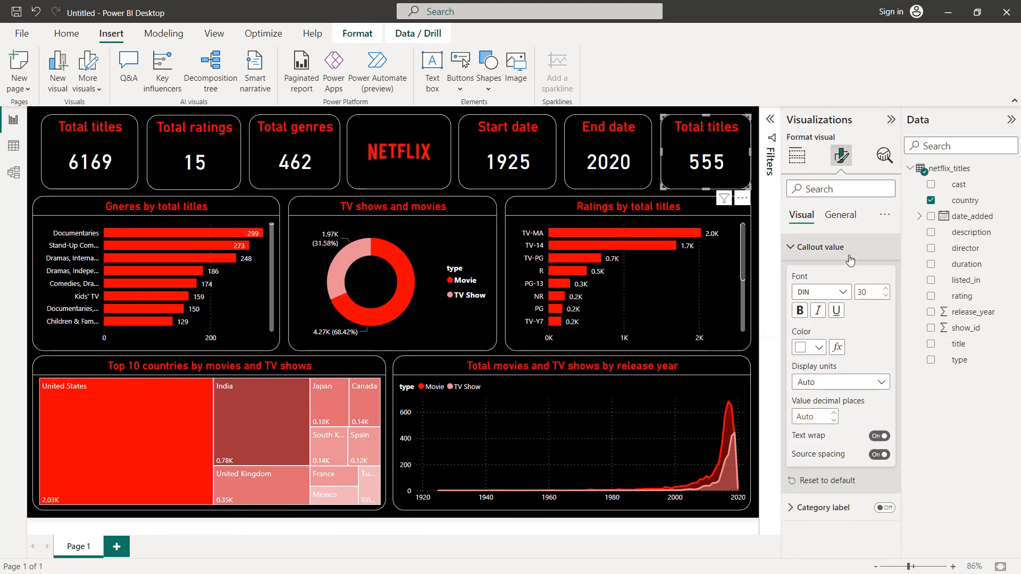
click(839, 217)
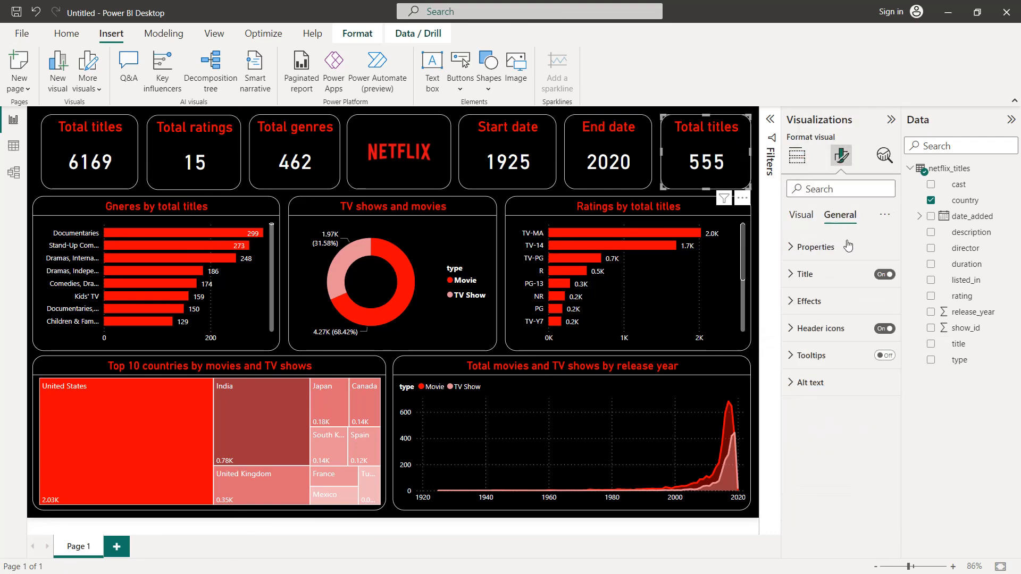
click(842, 273)
click(819, 338)
text(LOcations)
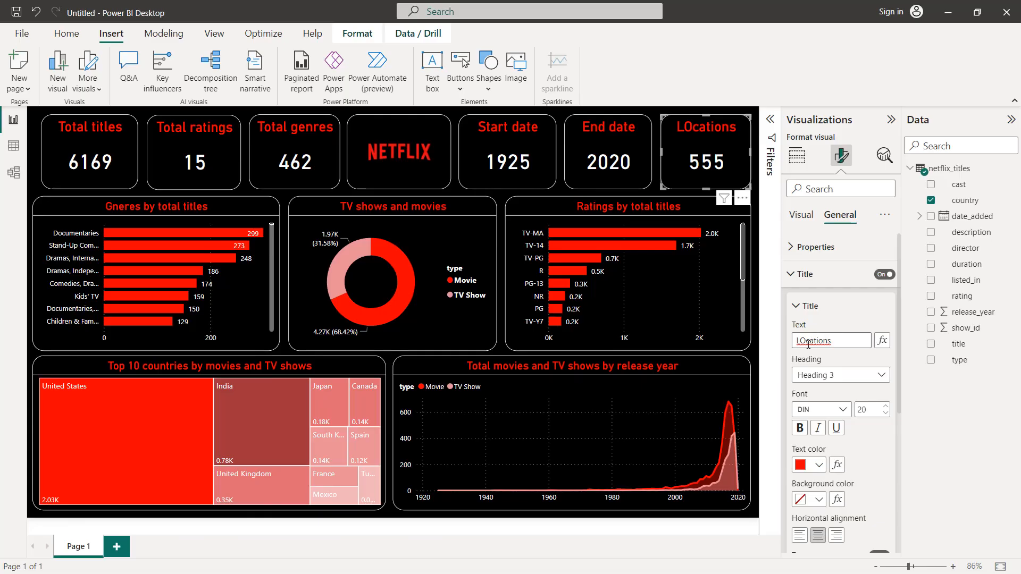
key(BackSpace)
text(o)
click(890, 125)
click(1010, 120)
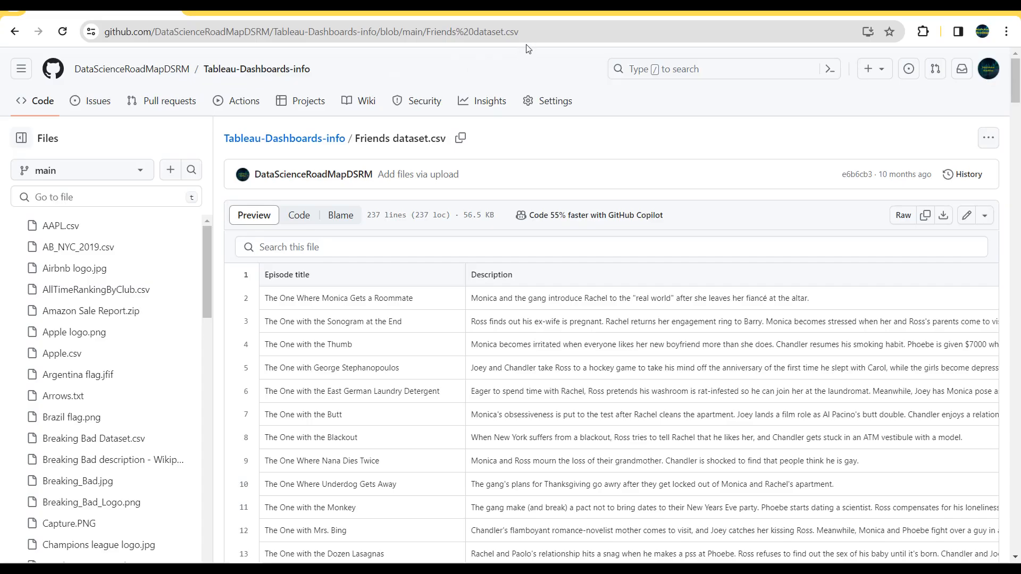
Step: Switch to the Tableau-Dashboards-info repository on GitHub and download Friends dataset.csv
click(535, 31)
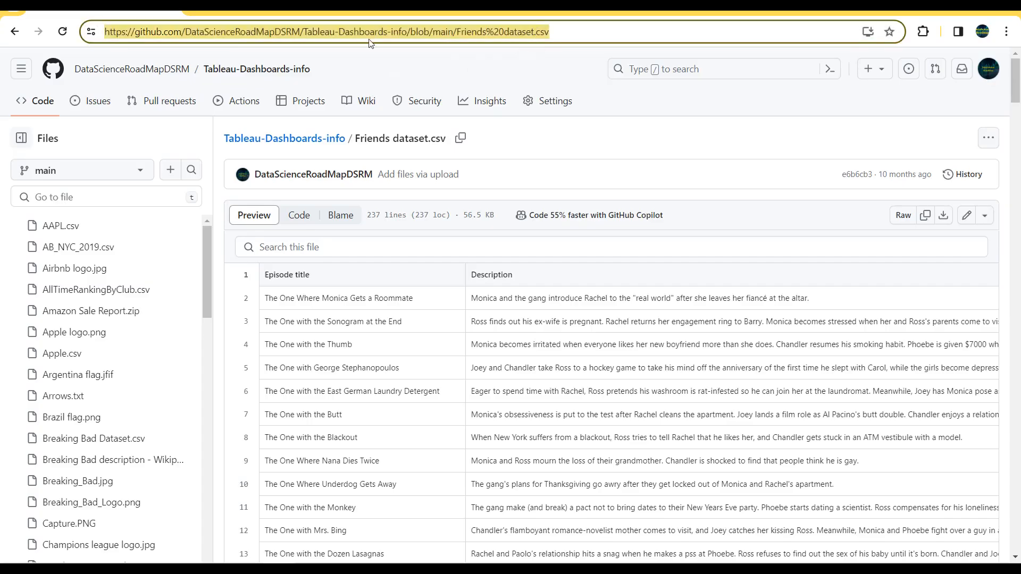
click(944, 216)
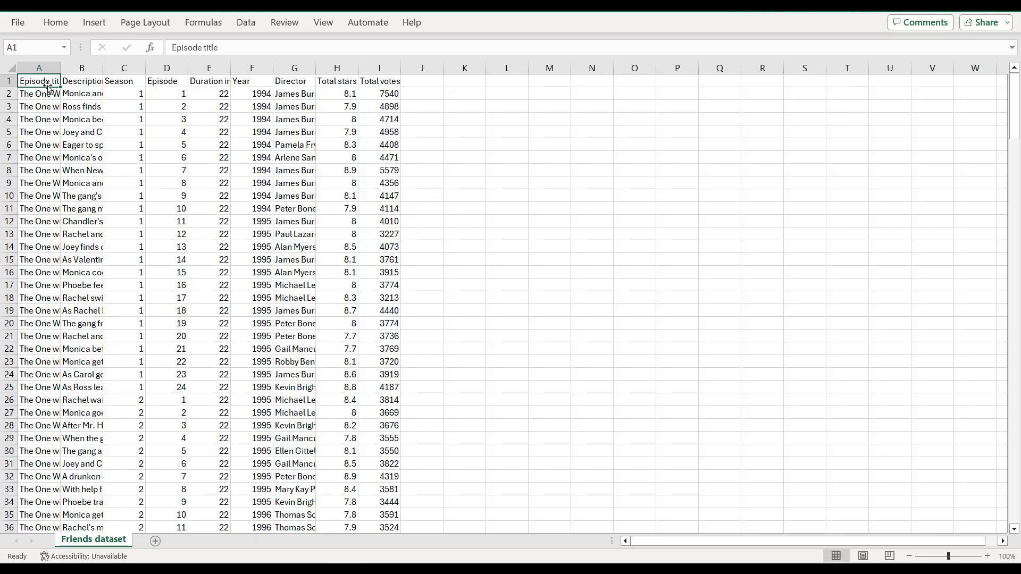
Step: Copy the entire Friends dataset from Excel and paste it at cell A1 of the blank Google Sheets spreadsheet
key(ctrl+shift+End)
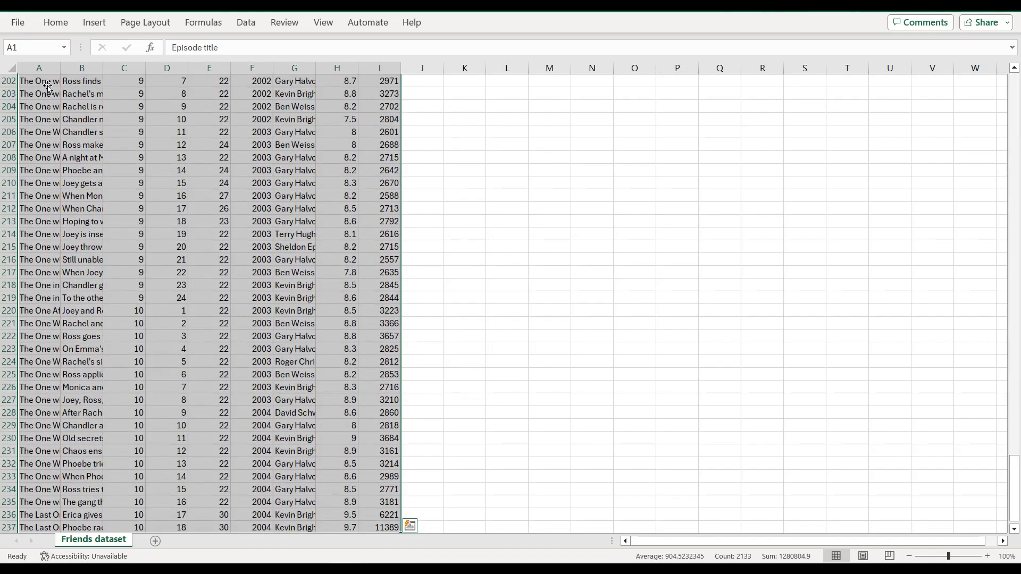
key(ctrl+c)
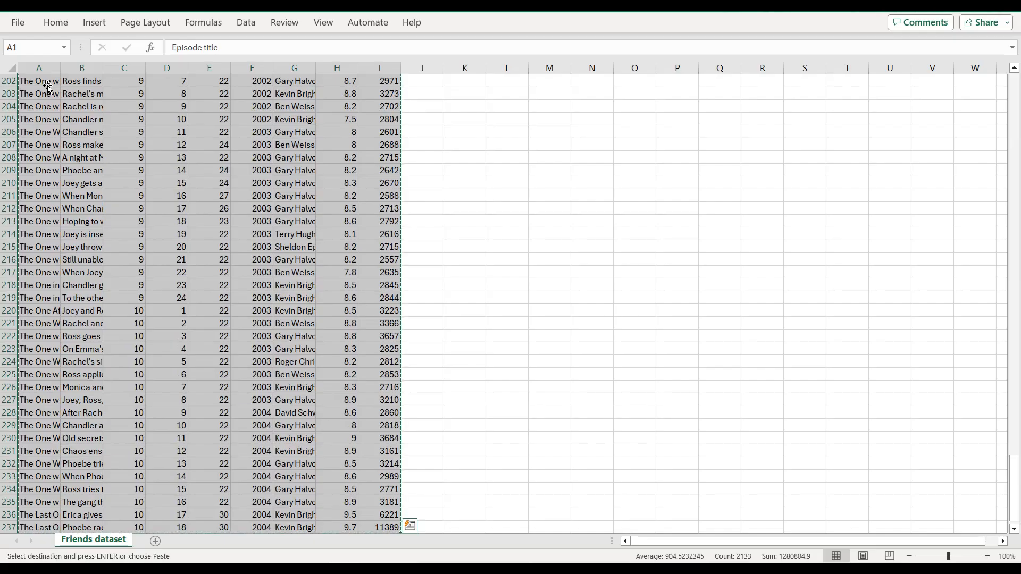
key(alt+Tab)
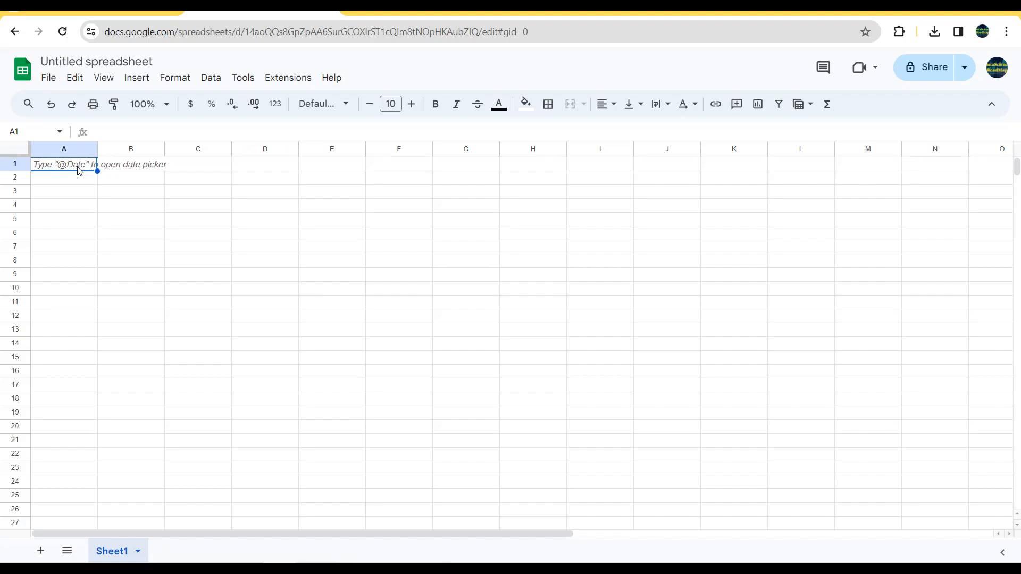
key(ctrl+v)
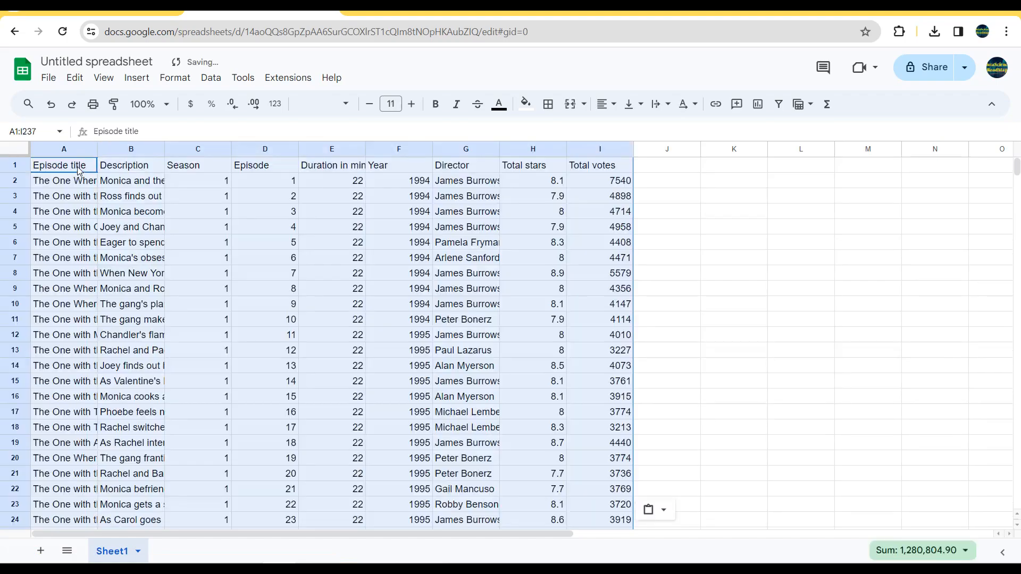
Step: Rename the untitled spreadsheet as "Friends"
click(111, 62)
text(Freind)
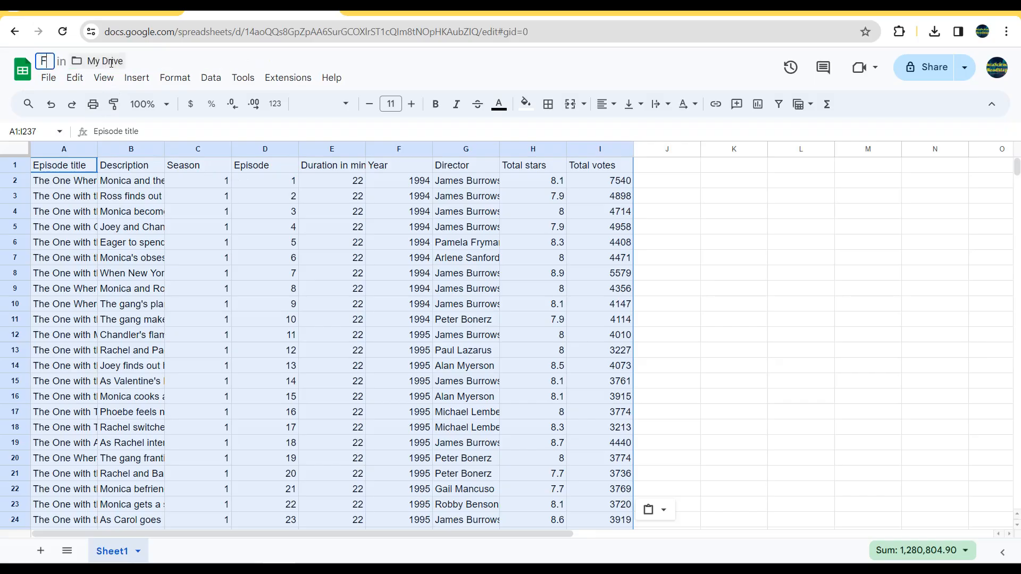
key(BackSpace)
key(BackSpace)
key(BackSpace)
key(BackSpace)
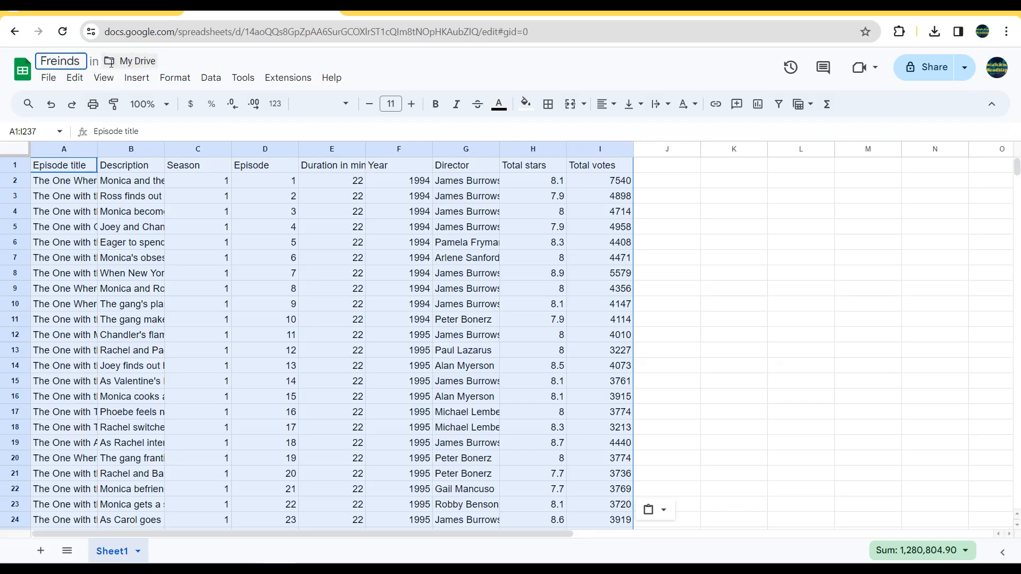
text(iends)
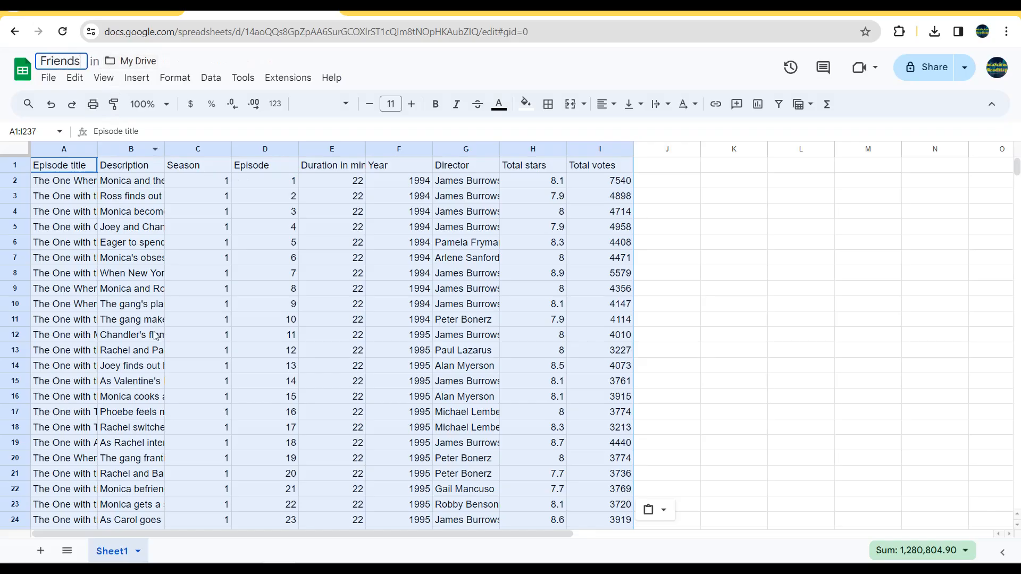
Step: Rename Sheet1 as "Friends"
double_click(115, 551)
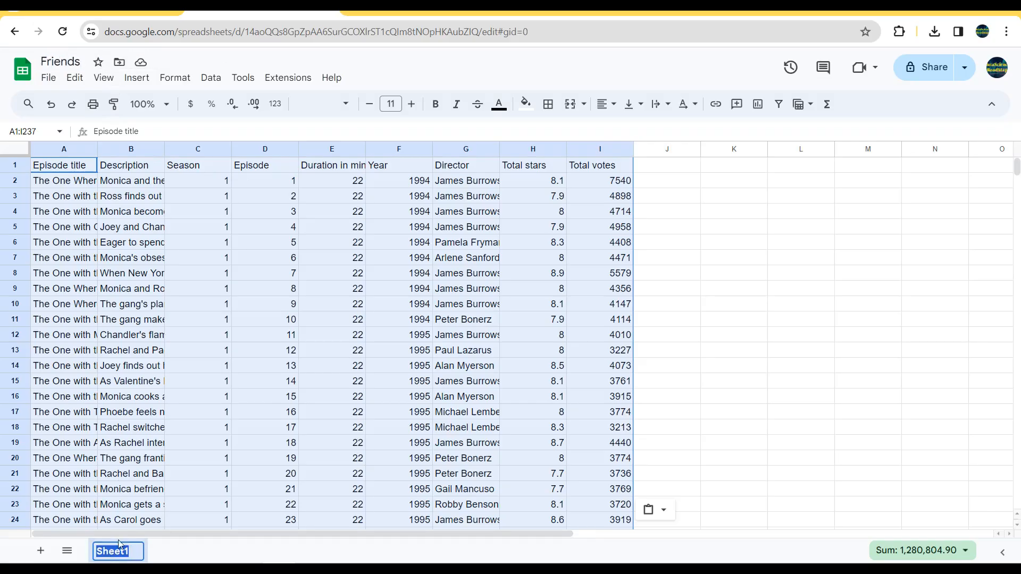
text(Friends)
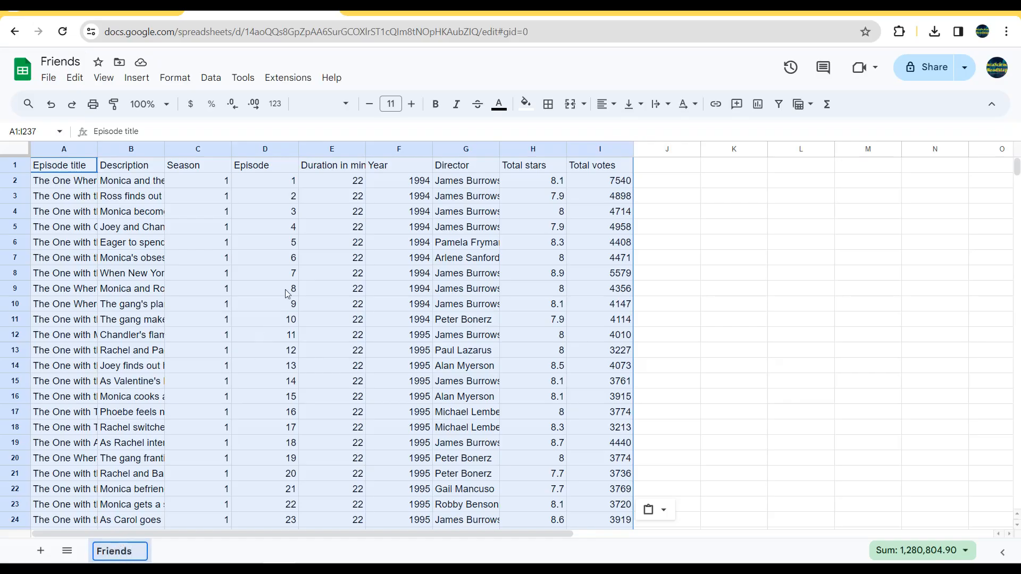
click(265, 196)
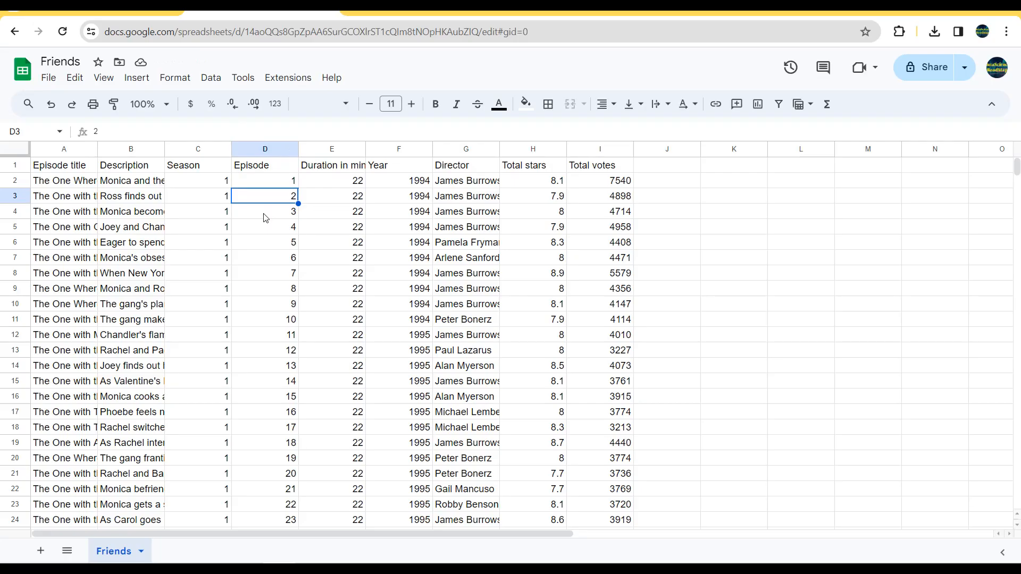
Step: Open an Apps Script project for the spreadsheet and rename the project as "Friends"
click(290, 81)
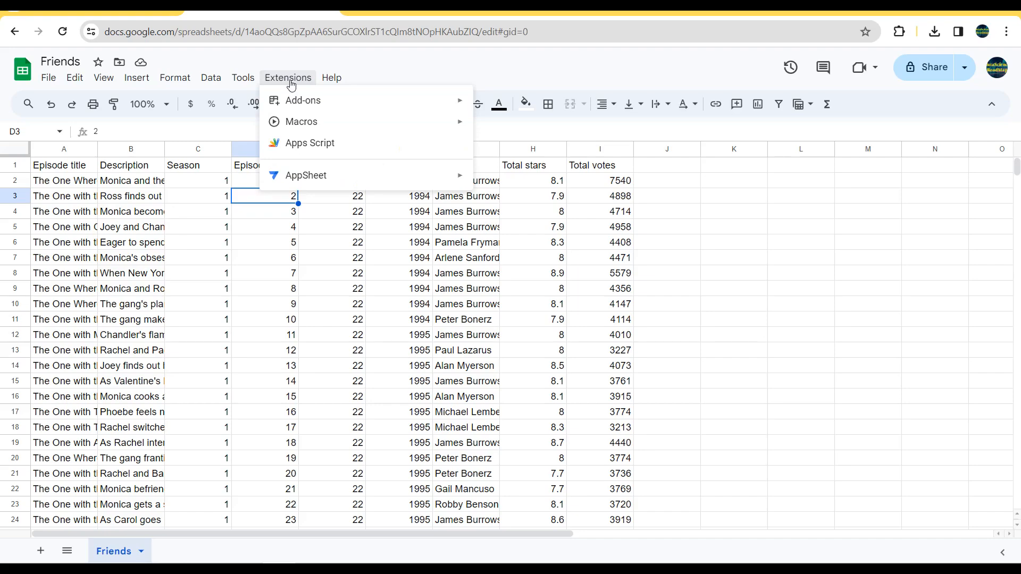
click(299, 148)
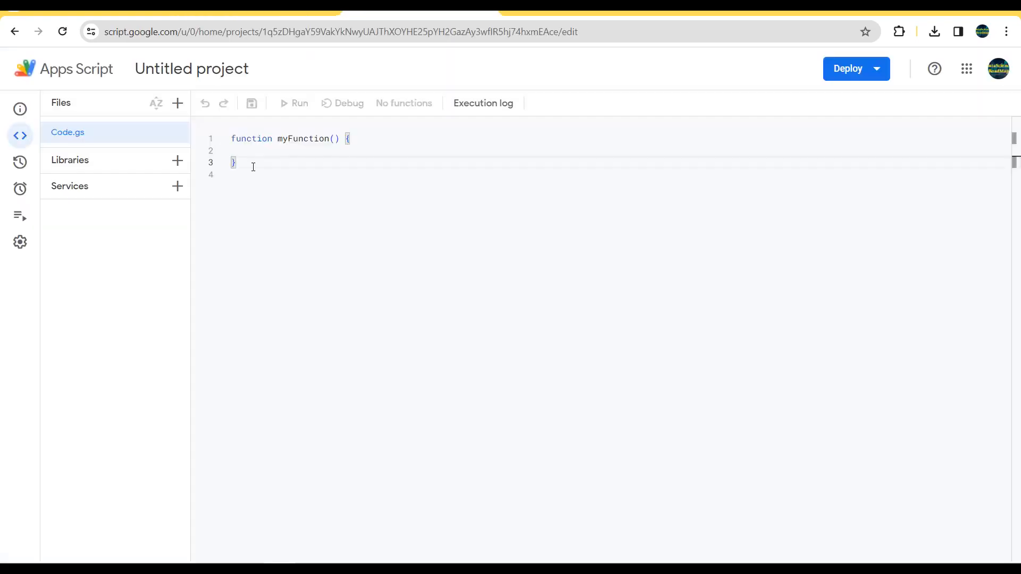
click(229, 72)
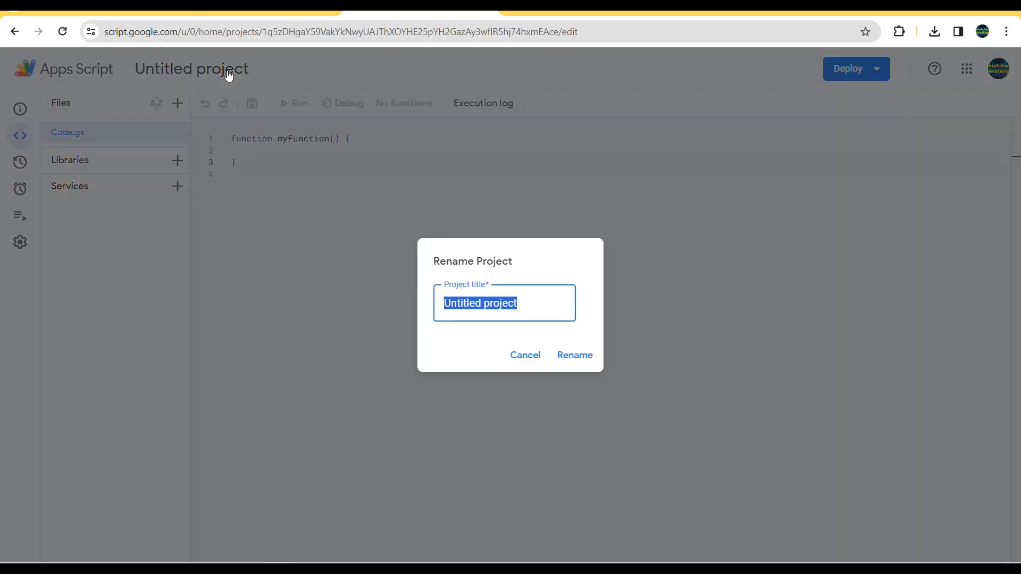
text(Friend)
text(s)
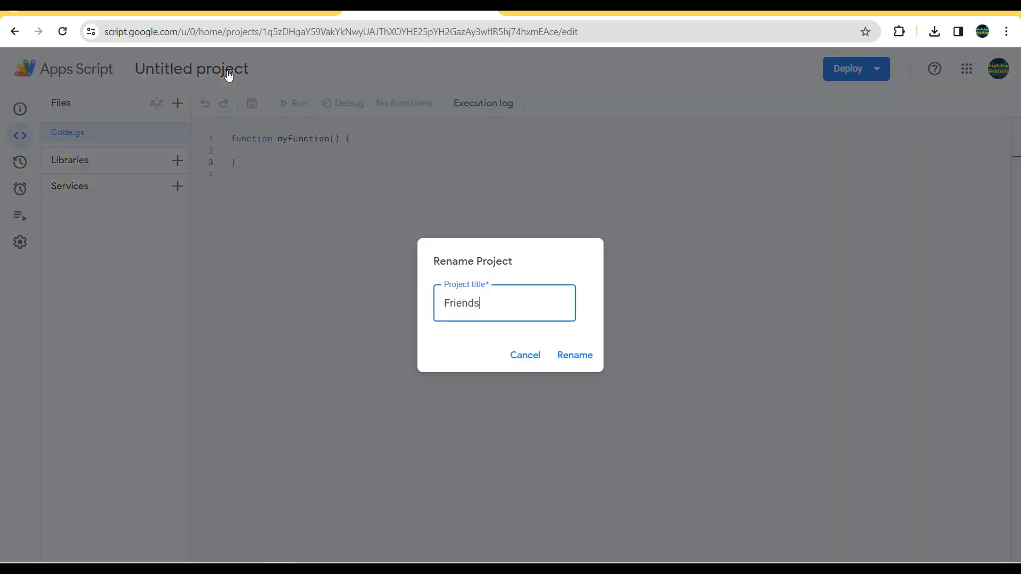
click(575, 356)
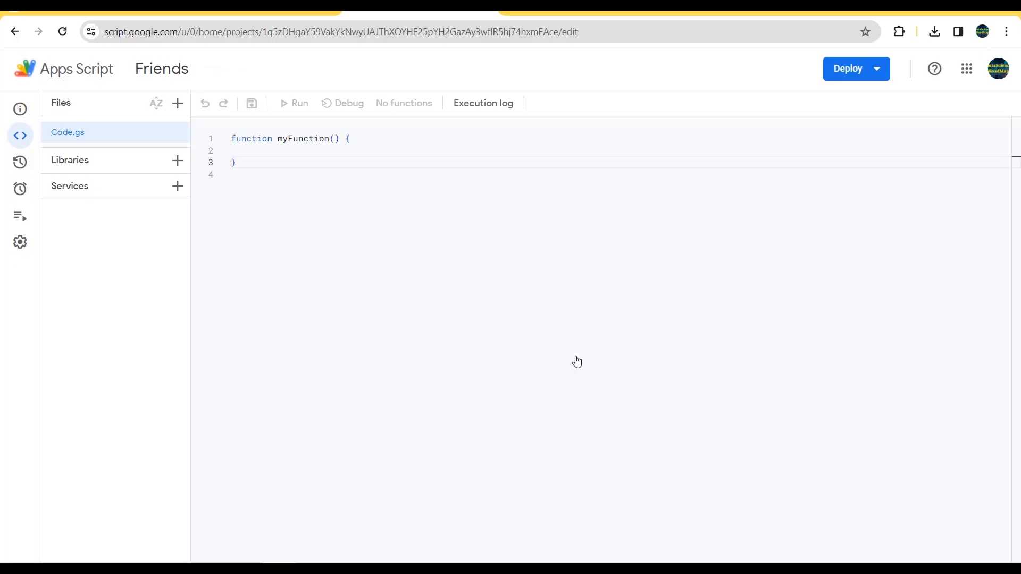
Step: Run a doGet(req) script that reads the 'Friends' sheet in place of the default function, and check the sheet name in the spreadsheet
click(260, 160)
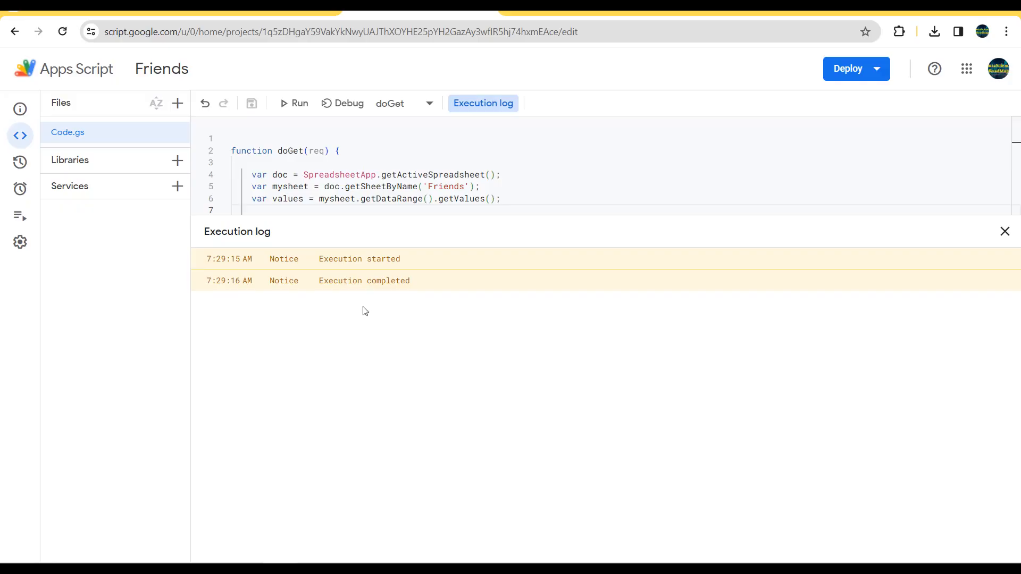
double_click(434, 187)
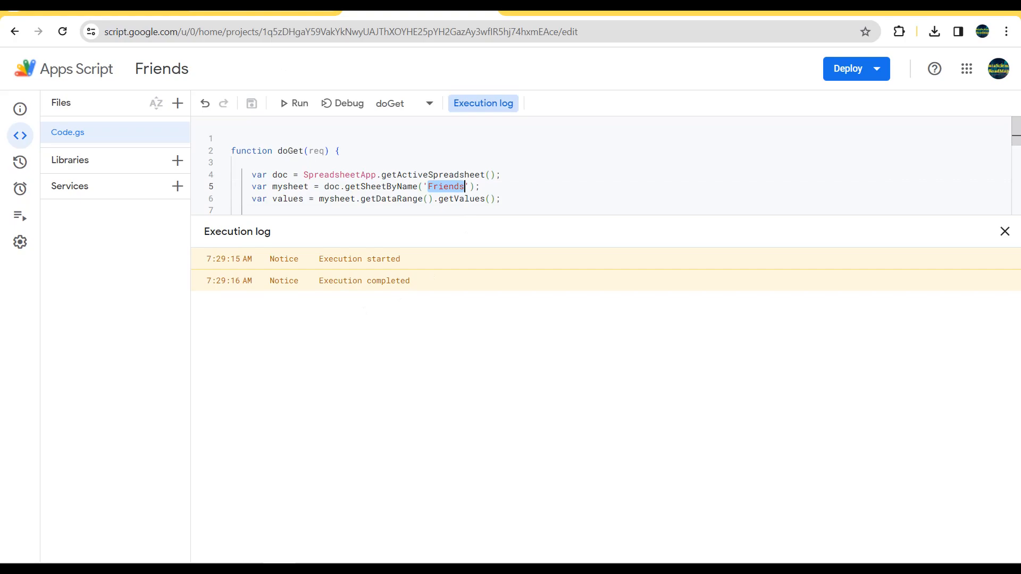
click(240, 15)
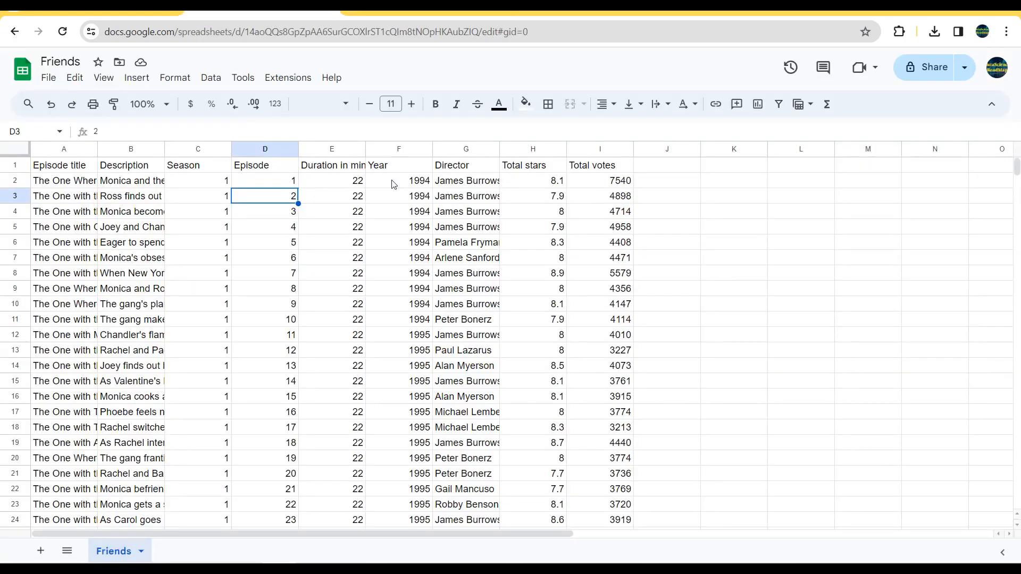
Step: Deploy the Friends Apps Script project as a new web app deployment and copy the web app URL
key(ctrl+Tab)
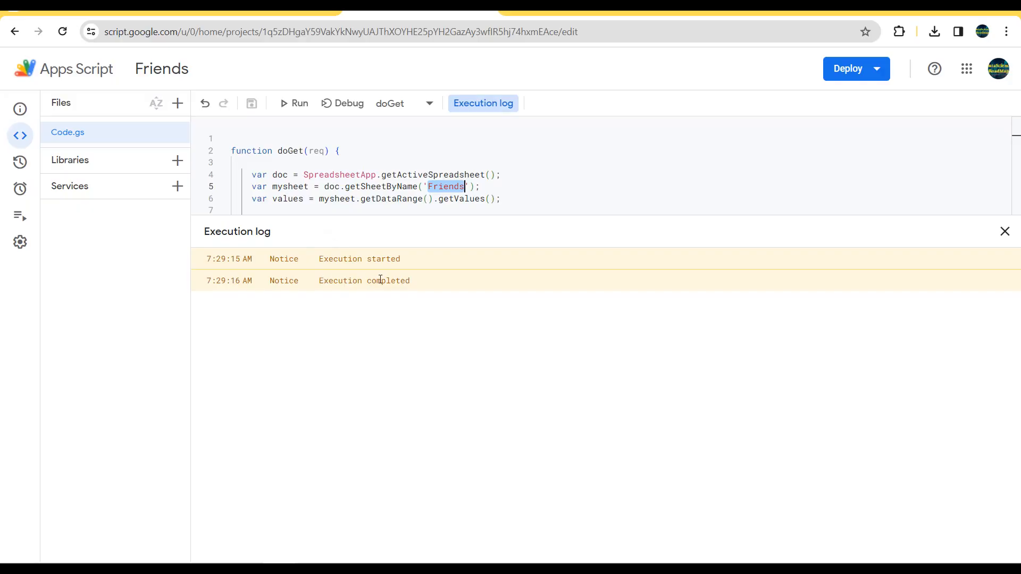
click(874, 70)
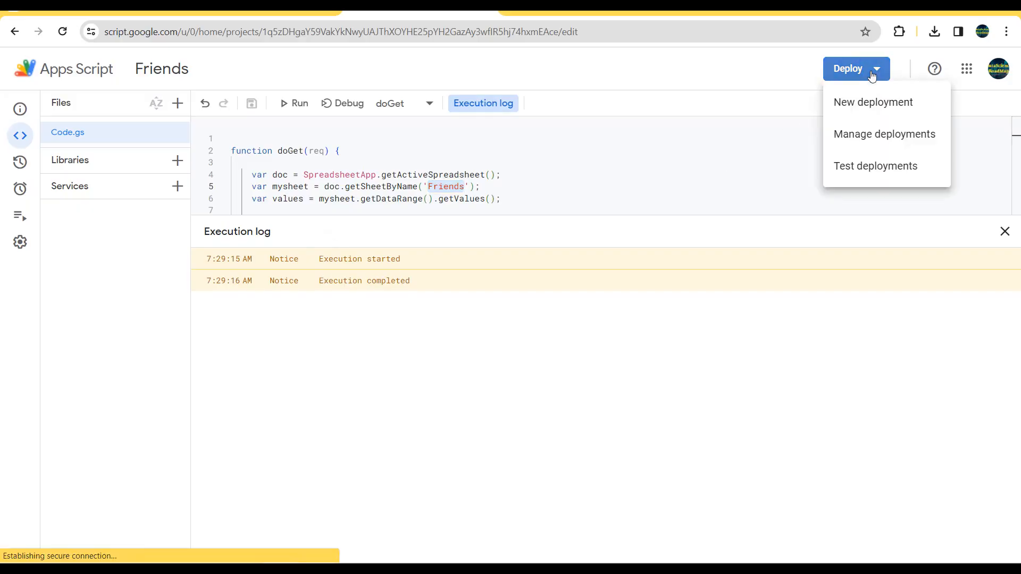
click(868, 103)
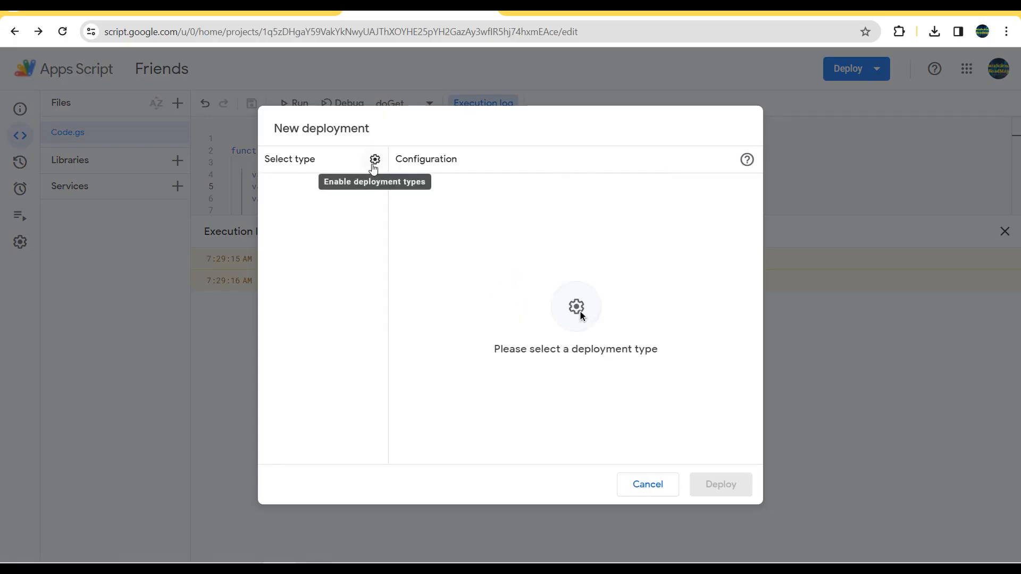
click(374, 160)
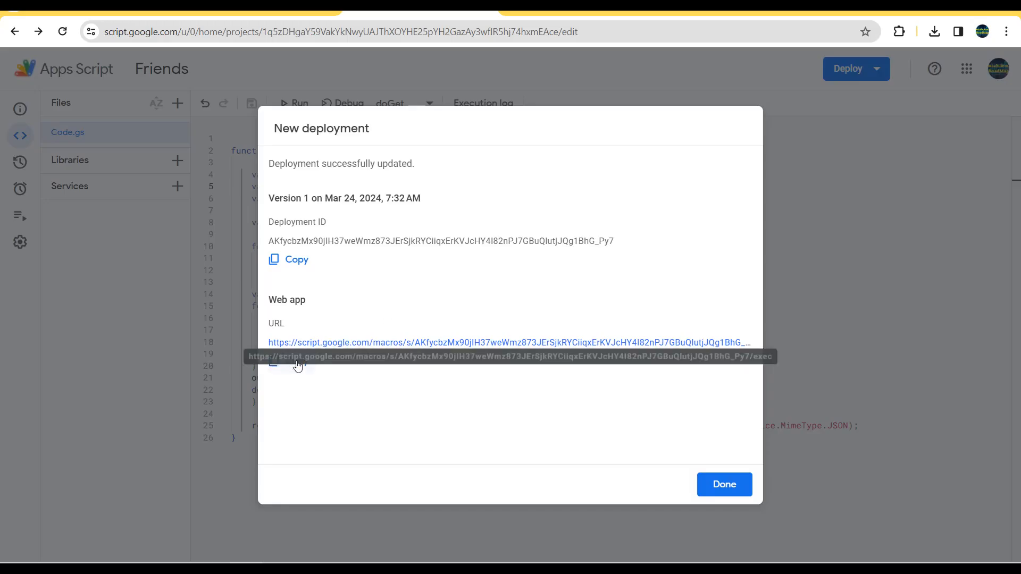
click(293, 362)
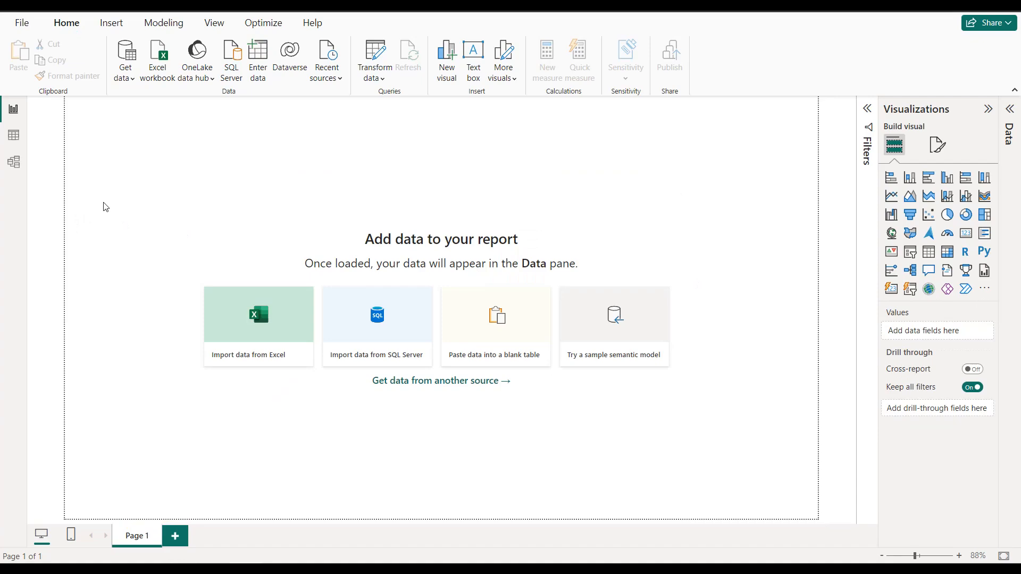
Step: In Power BI Desktop, import web data from the copied web app URL using anonymous access
click(133, 79)
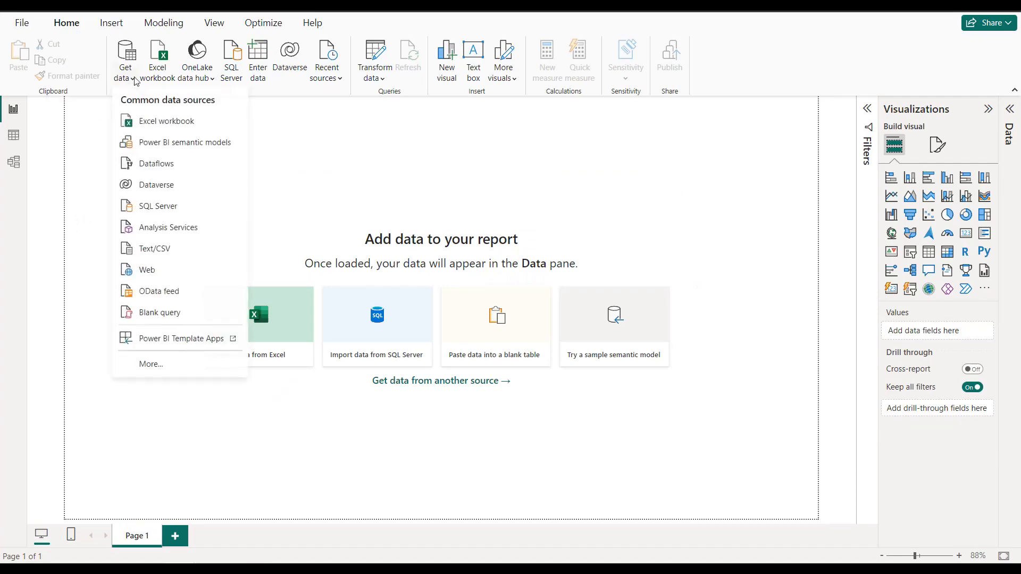
click(148, 270)
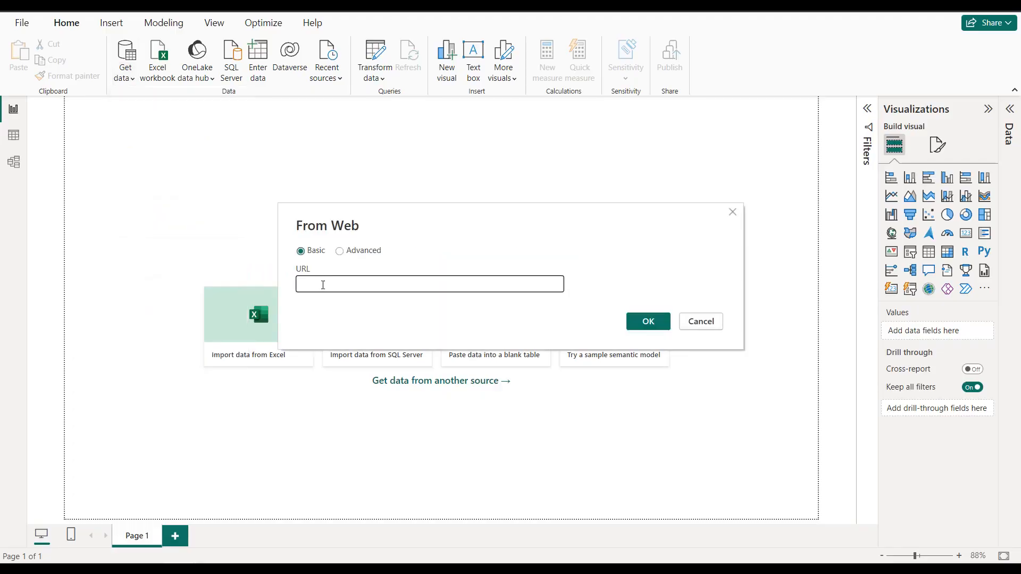
key(ctrl+v)
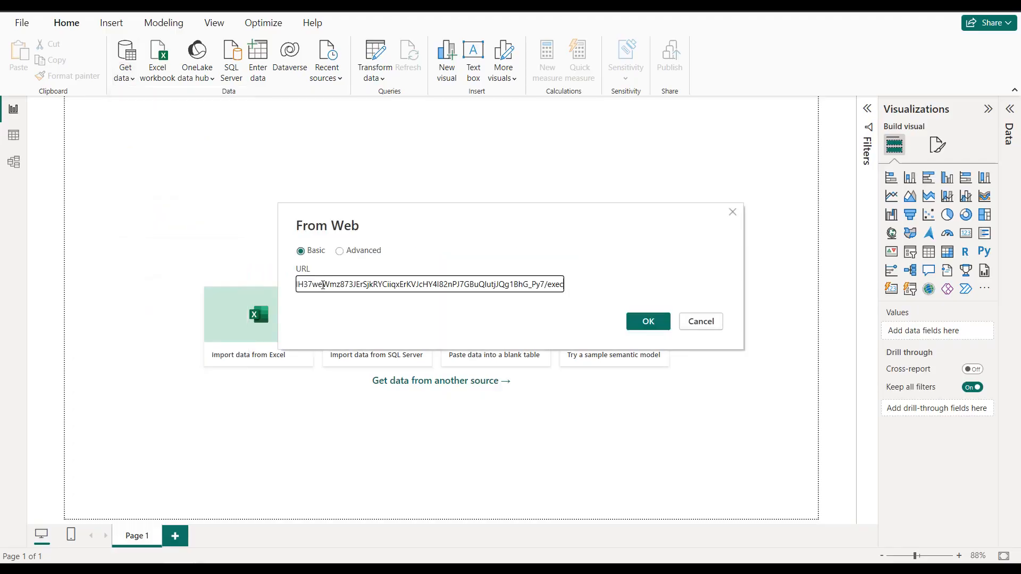
click(634, 323)
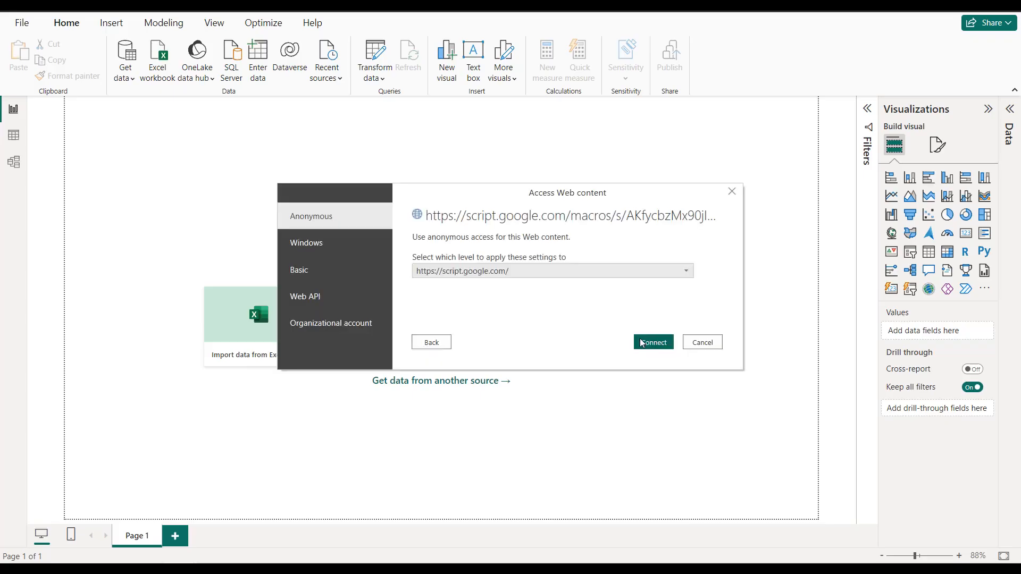
click(646, 344)
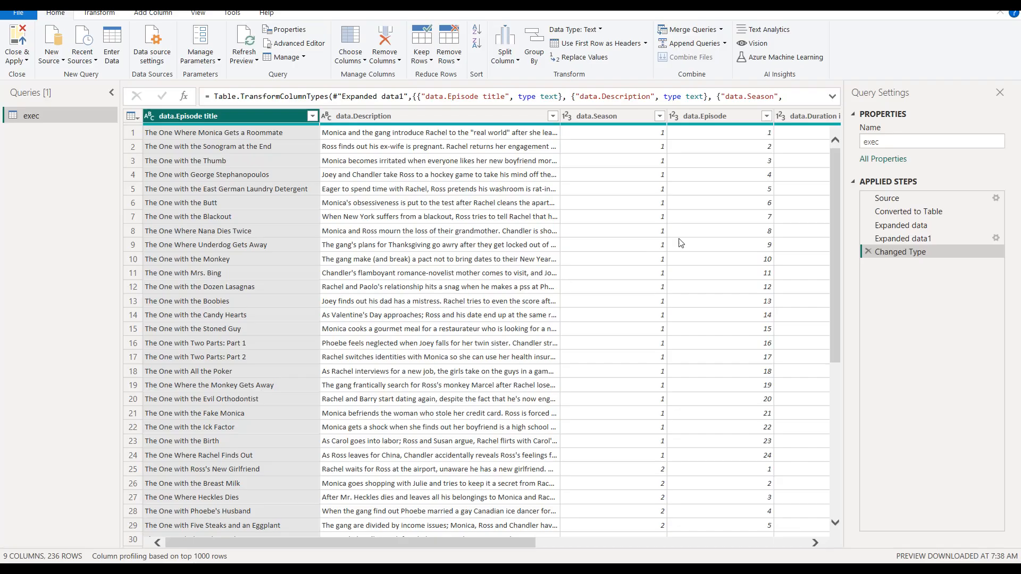
Step: Review the imported exec query in Power Query down to its last rows
drag(836, 180, 833, 303)
click(823, 425)
scroll(164, 416, down, 2)
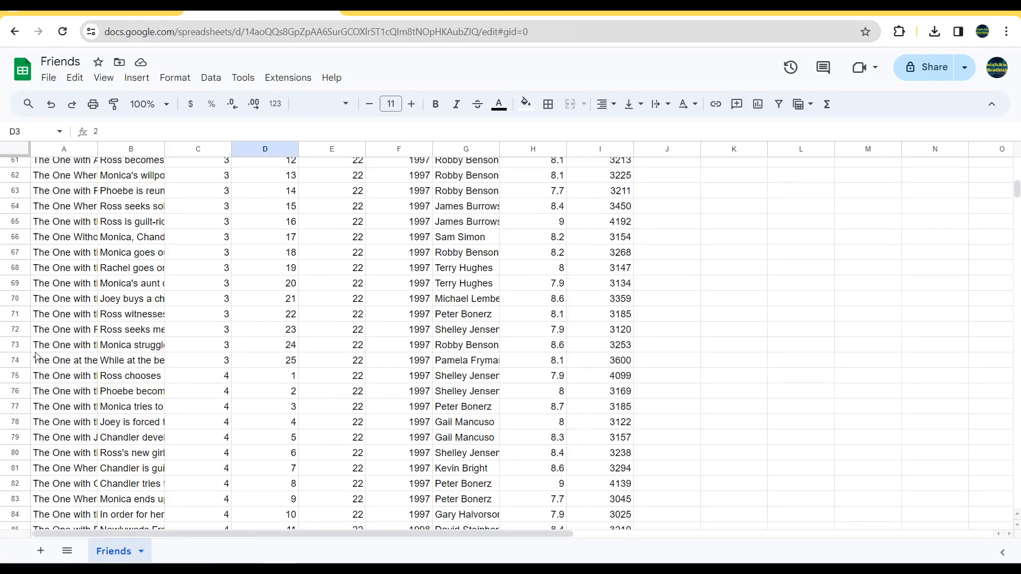
Step: In the Friends Google Sheet, fill row 238 below the data with test values 1 to 9 in columns A to I
scroll(127, 317, down, 15)
scroll(128, 318, down, 10)
scroll(127, 316, up, 5)
click(82, 234)
text(1)
key(Tab)
text(2)
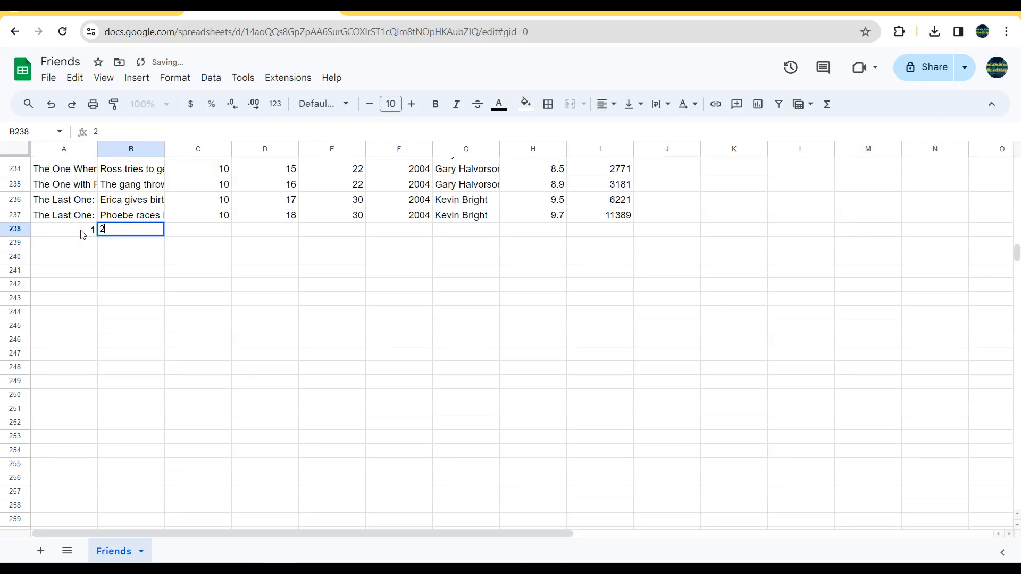
key(Tab)
text(3)
key(Tab)
text(4)
key(Tab)
text(5)
key(Tab)
text(6)
key(Tab)
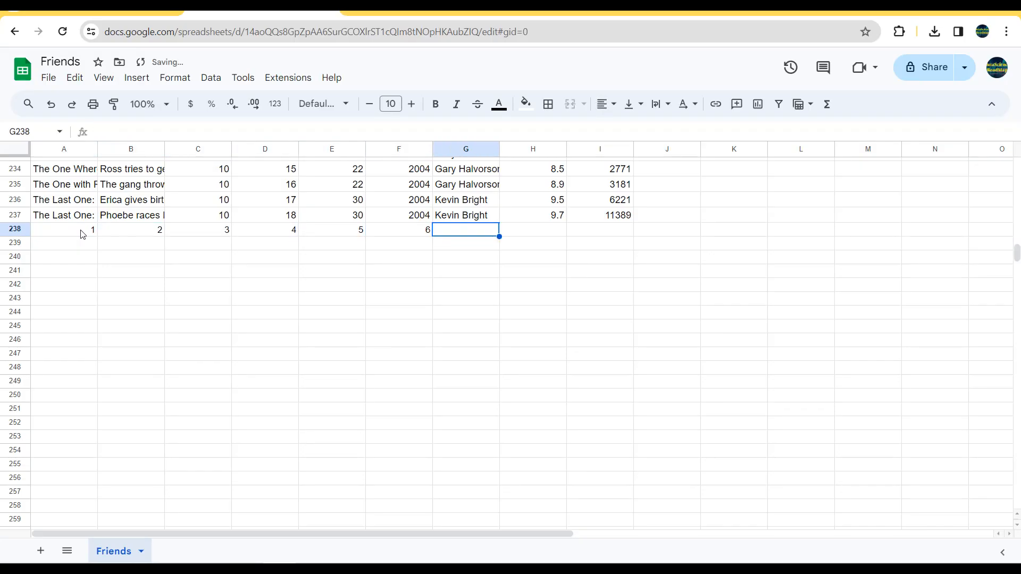
text(7)
key(Tab)
text(8)
key(Tab)
text(9)
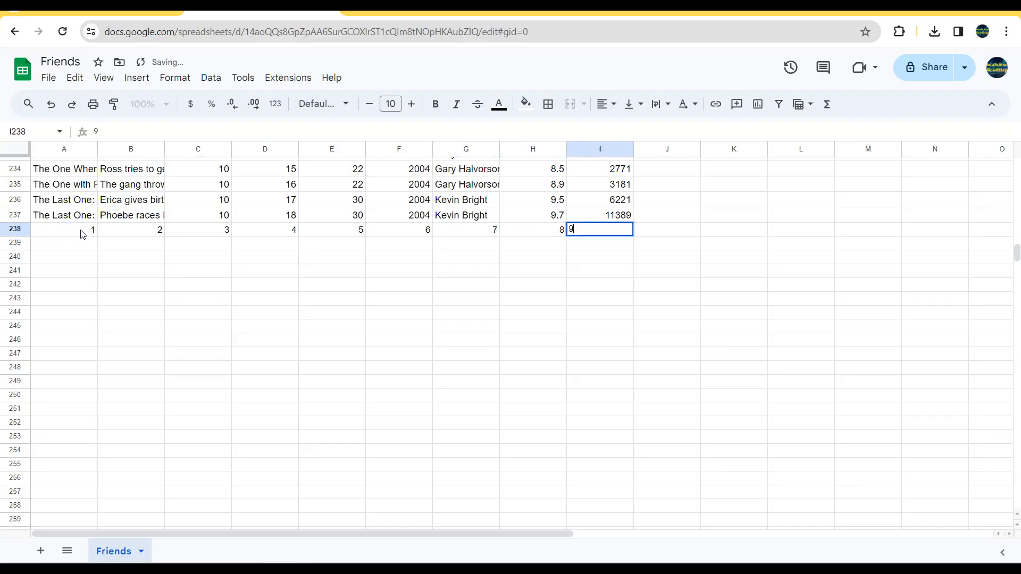
key(Tab)
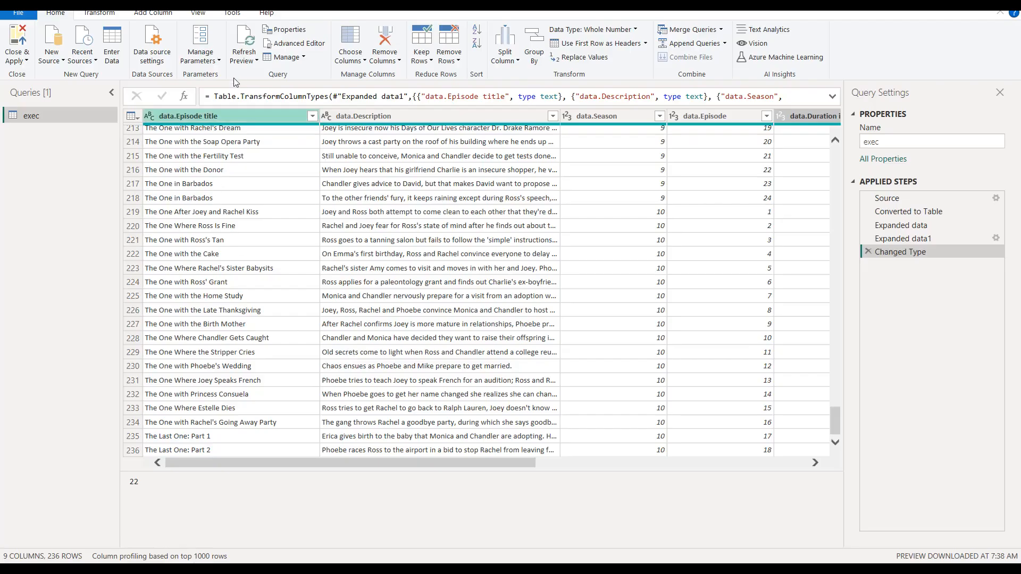
Step: Back in Power Query, refresh the exec query preview and check its last row for the test values
click(244, 37)
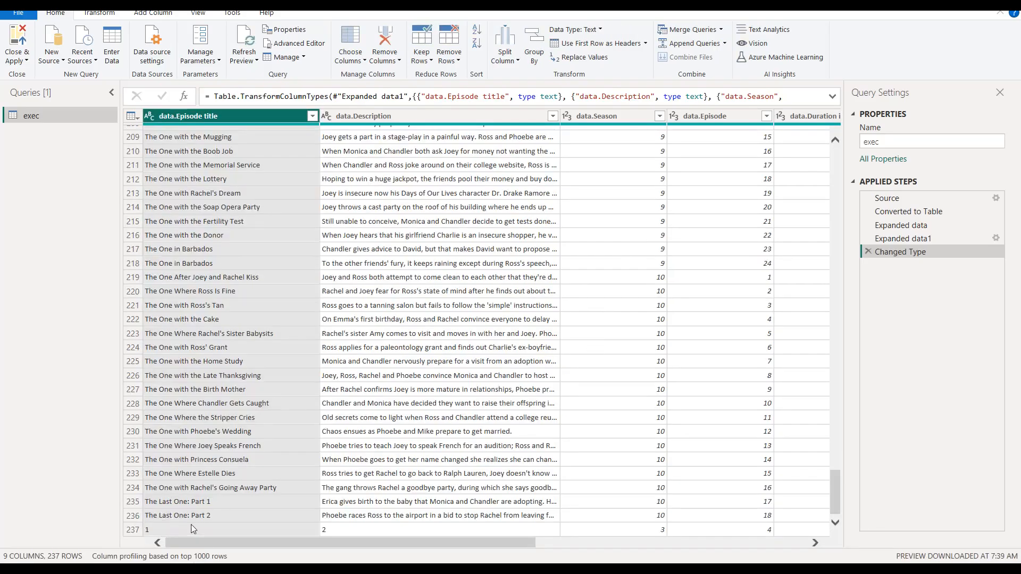
drag(254, 543, 215, 539)
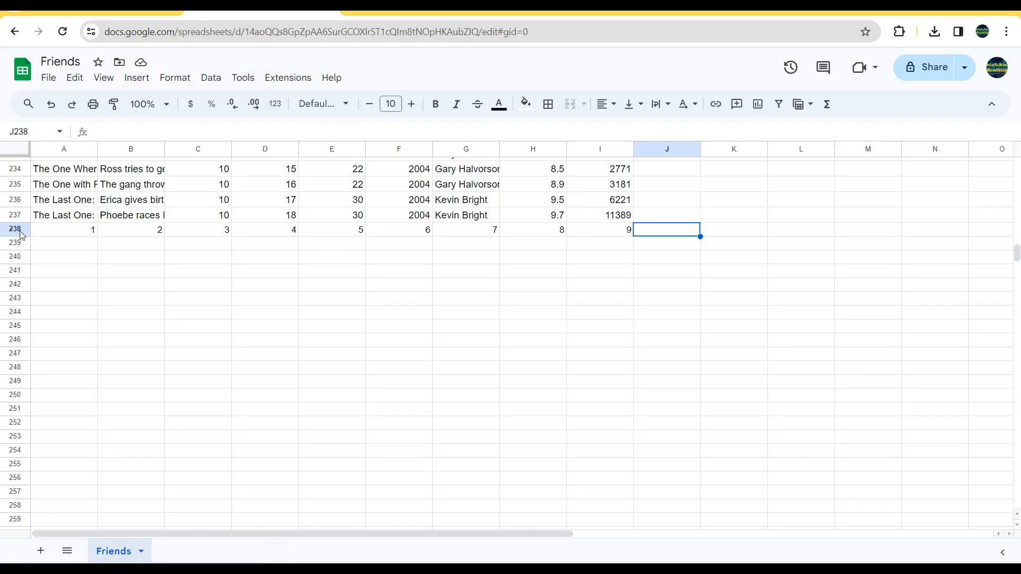
Step: Delete test row 238 from the Friends Google Sheet and refresh the exec query preview in Power Query
click(22, 235)
right_click(21, 234)
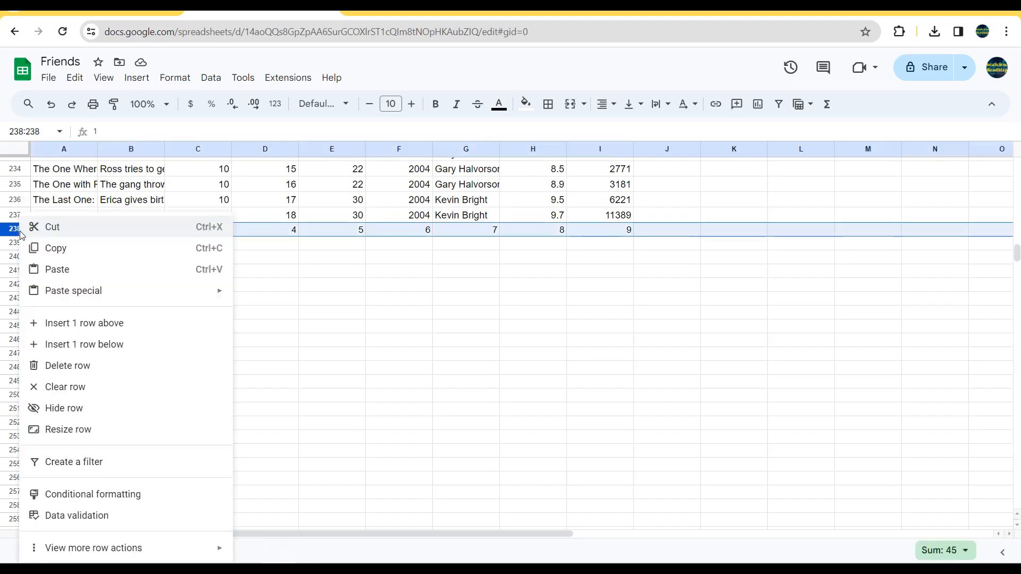
click(74, 367)
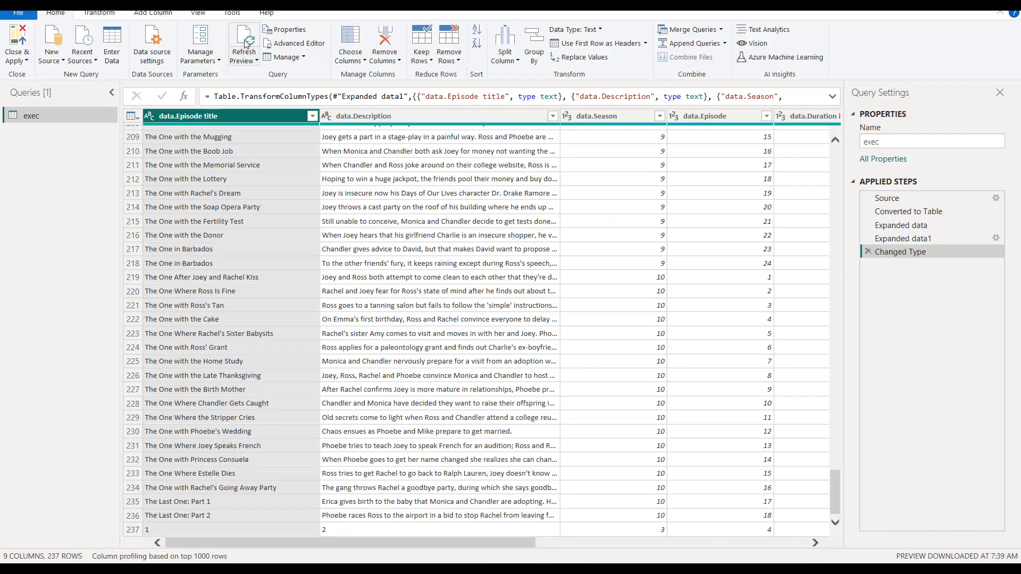
click(246, 43)
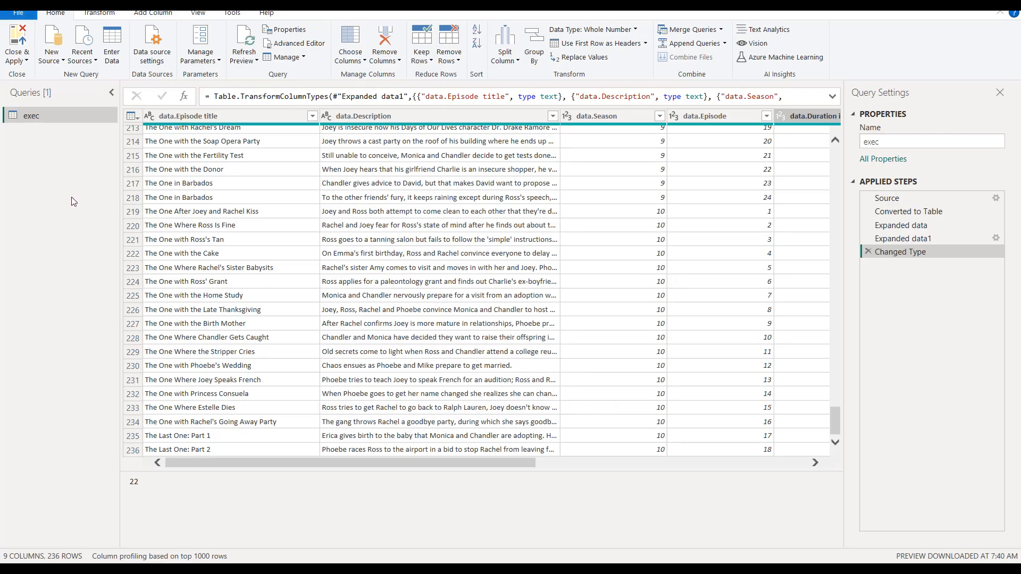
Step: Save the report, apply the pending query changes and close the Power Query Editor
click(25, 4)
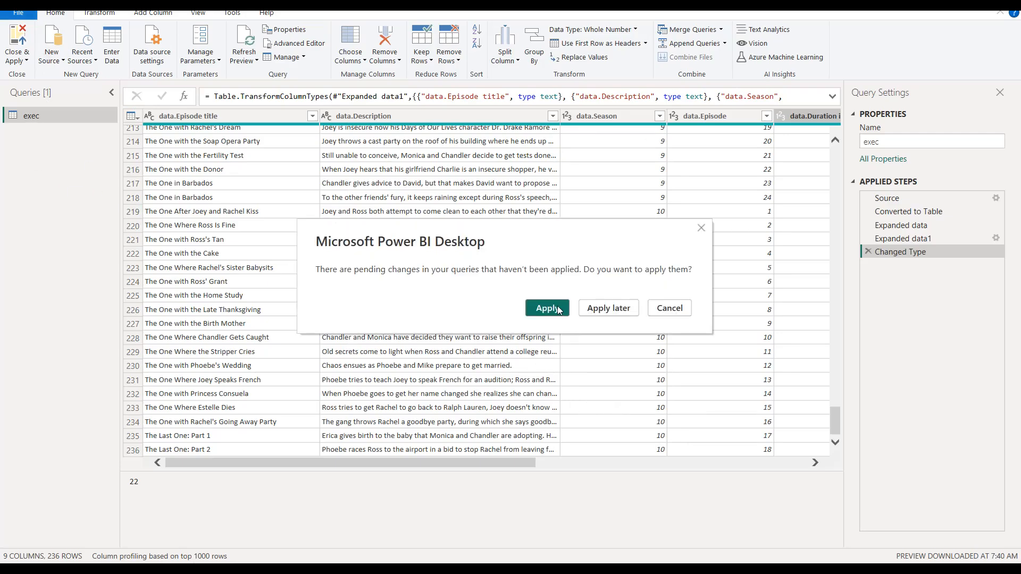
click(557, 308)
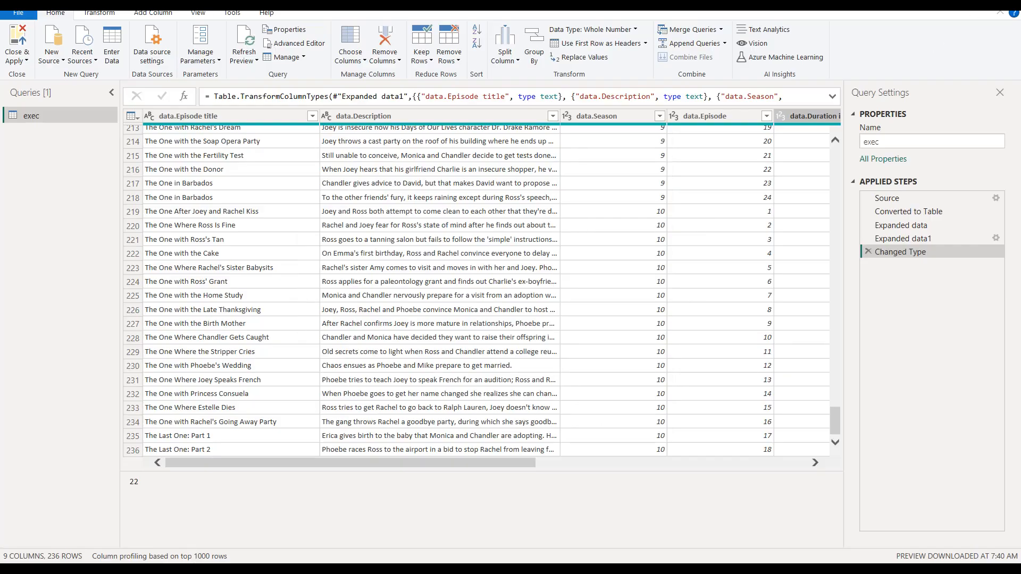
click(1007, 5)
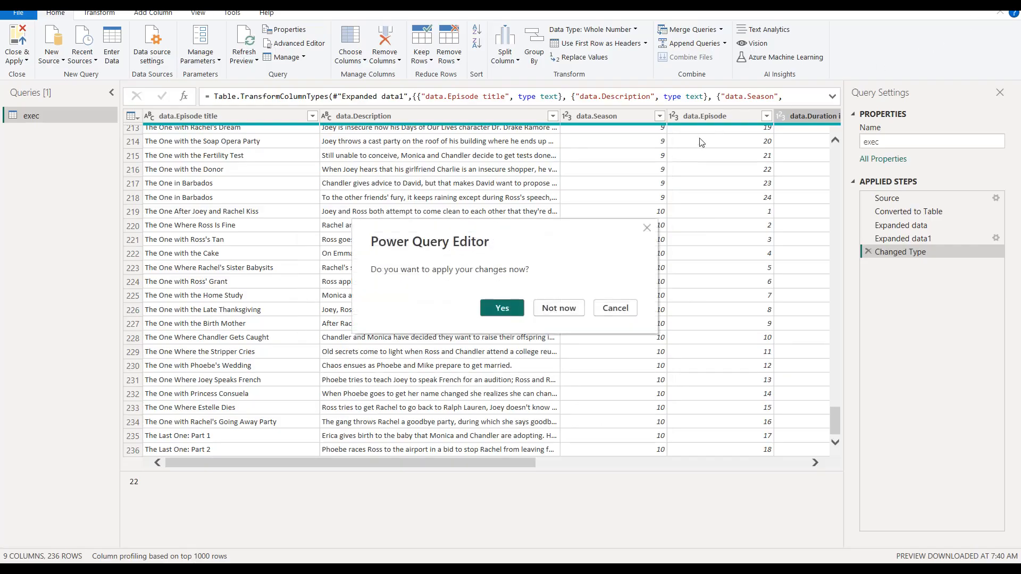
click(500, 308)
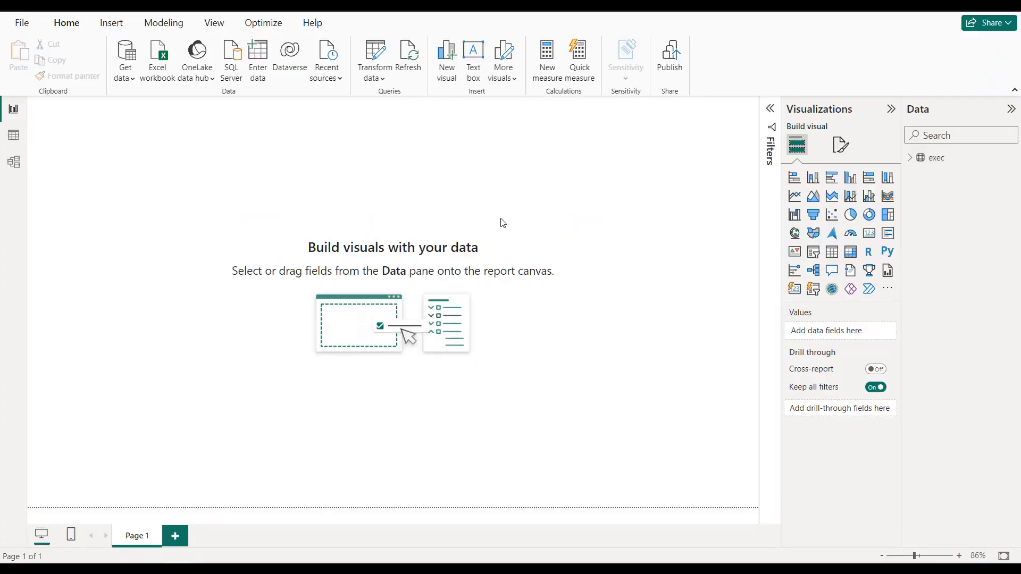
Step: Set the report page's canvas background to color #743A37 with 0% transparency
click(839, 149)
click(832, 264)
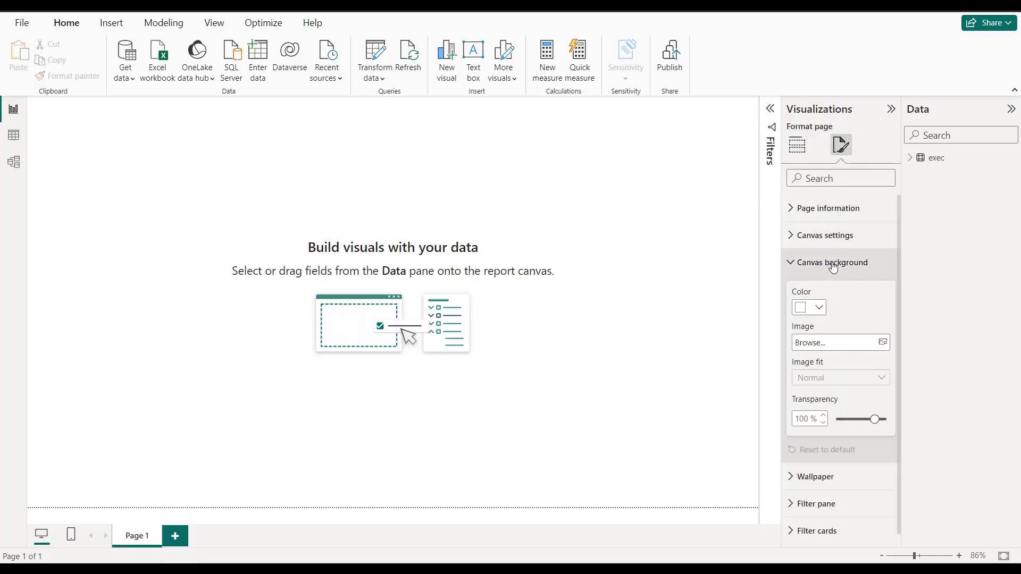
click(825, 309)
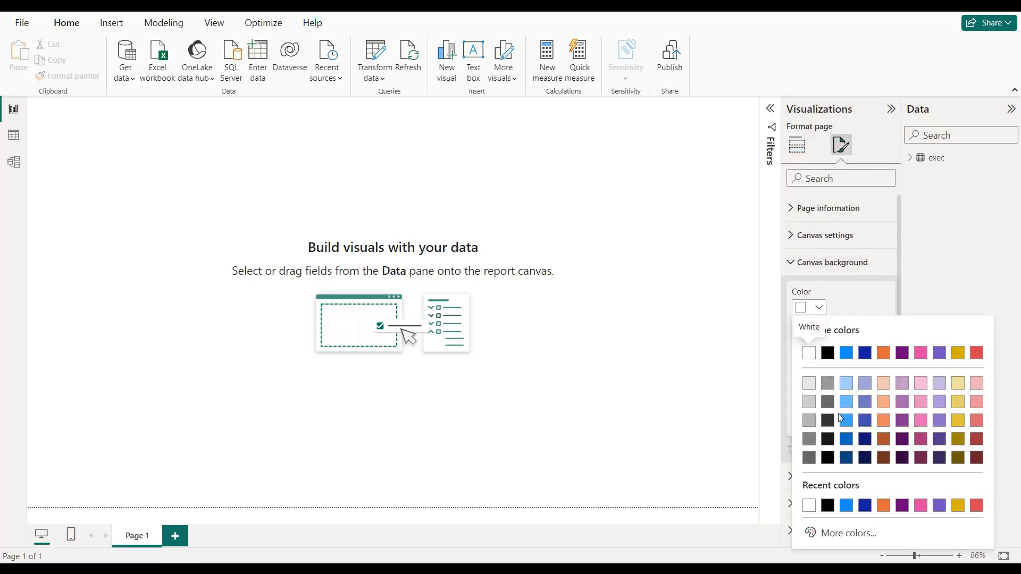
click(822, 531)
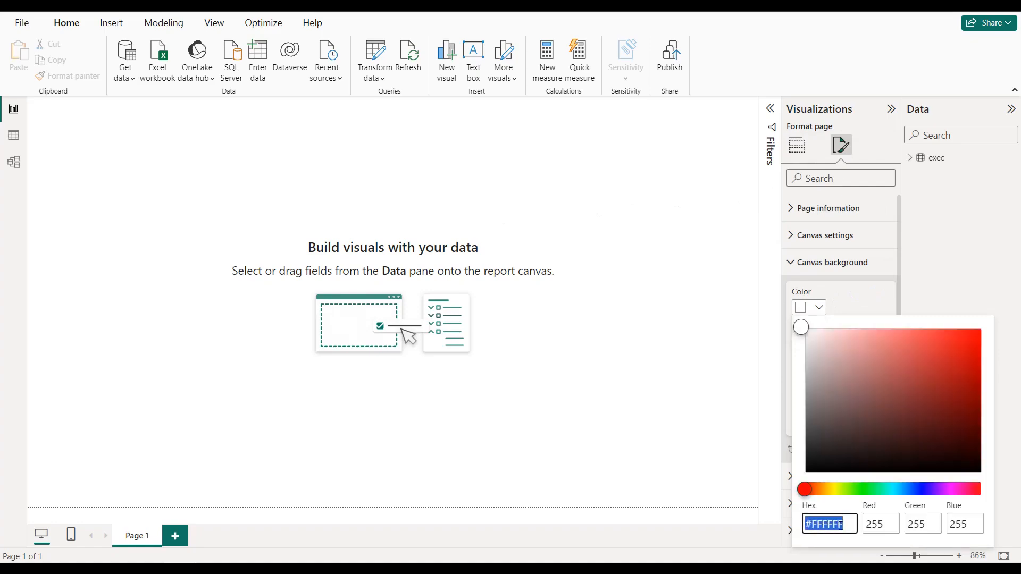
text(743A37)
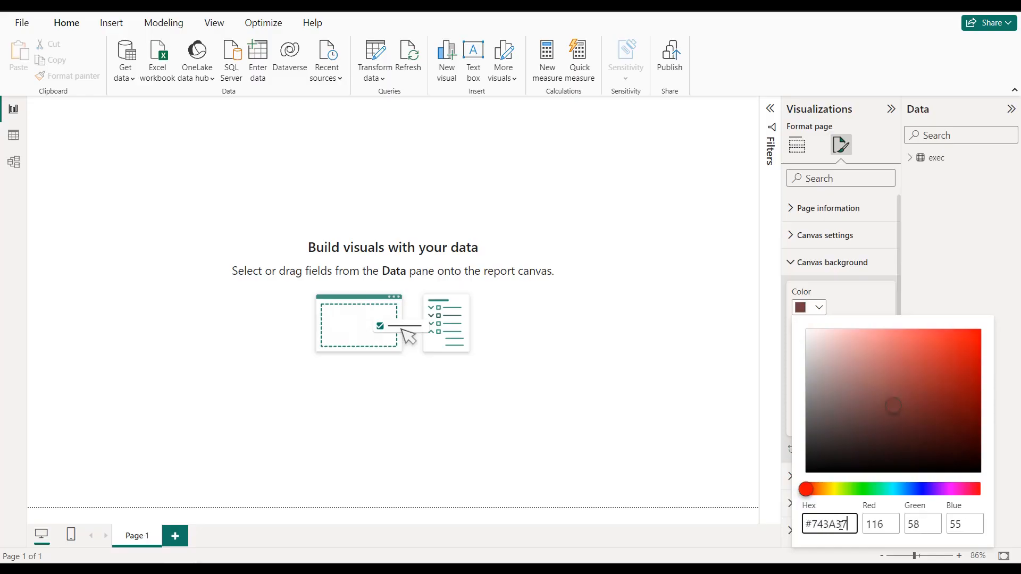
click(707, 345)
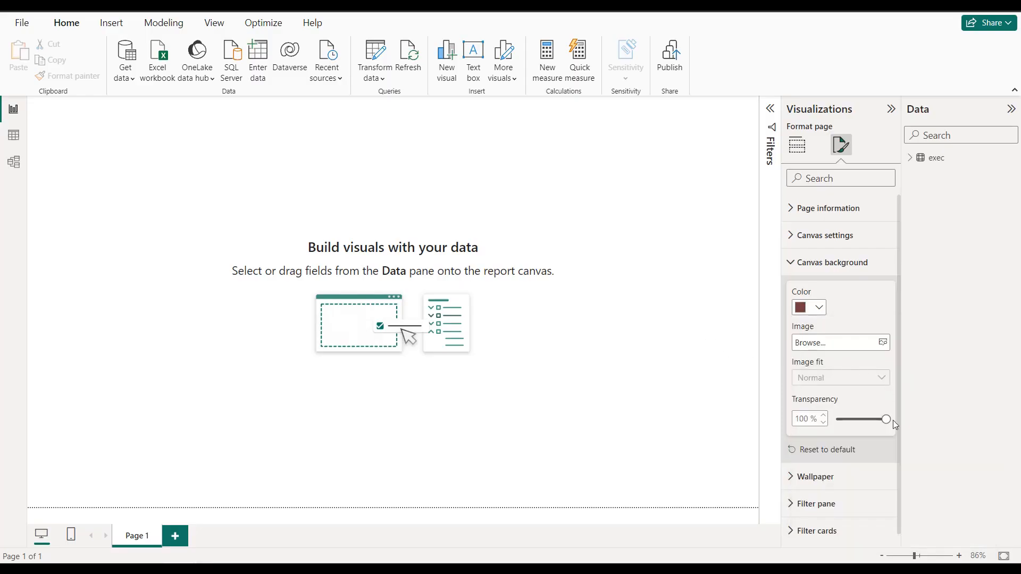
drag(885, 419, 830, 427)
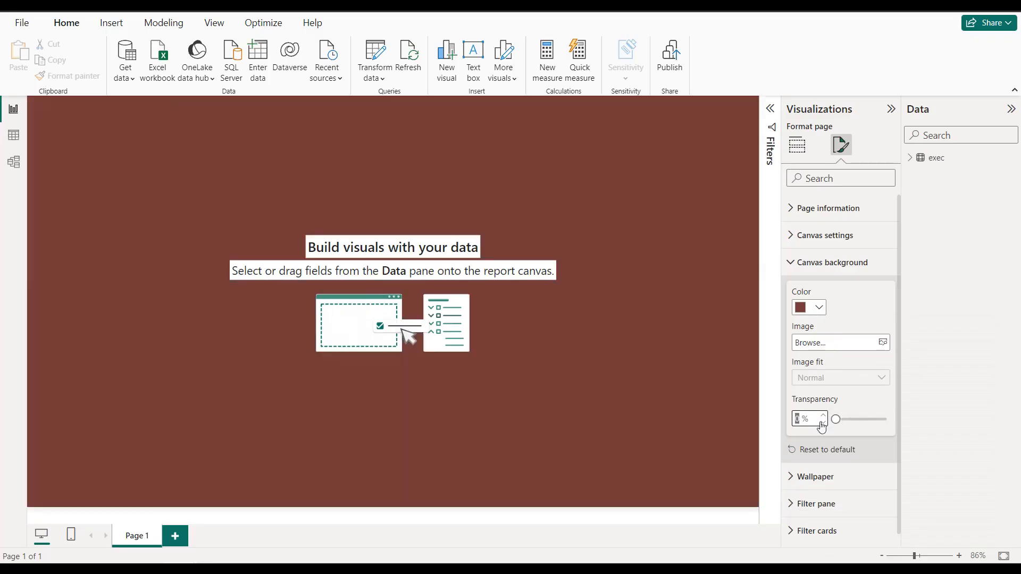
Step: Add a card visual to the page showing the distinct count of data.Season
click(797, 145)
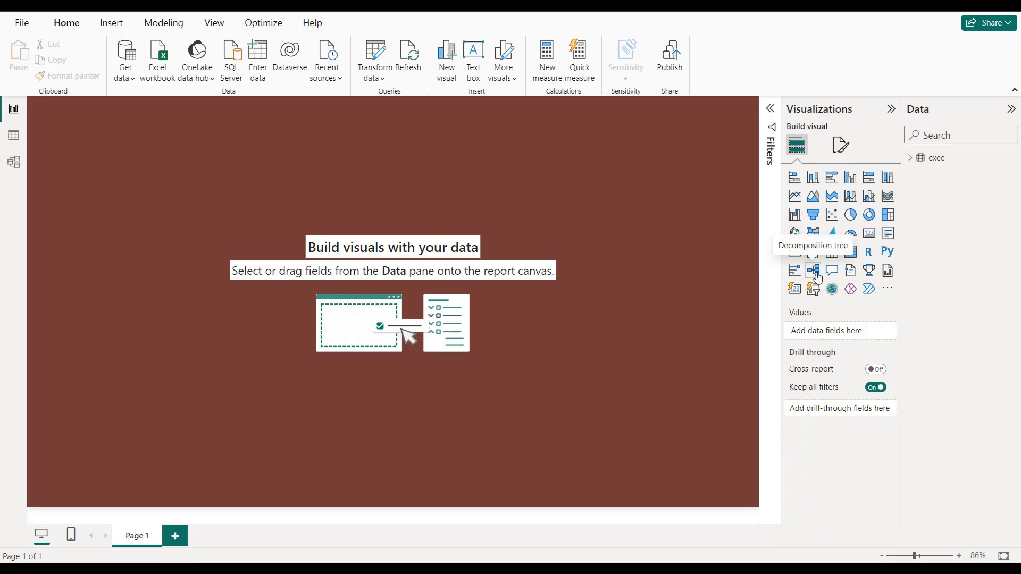
click(874, 236)
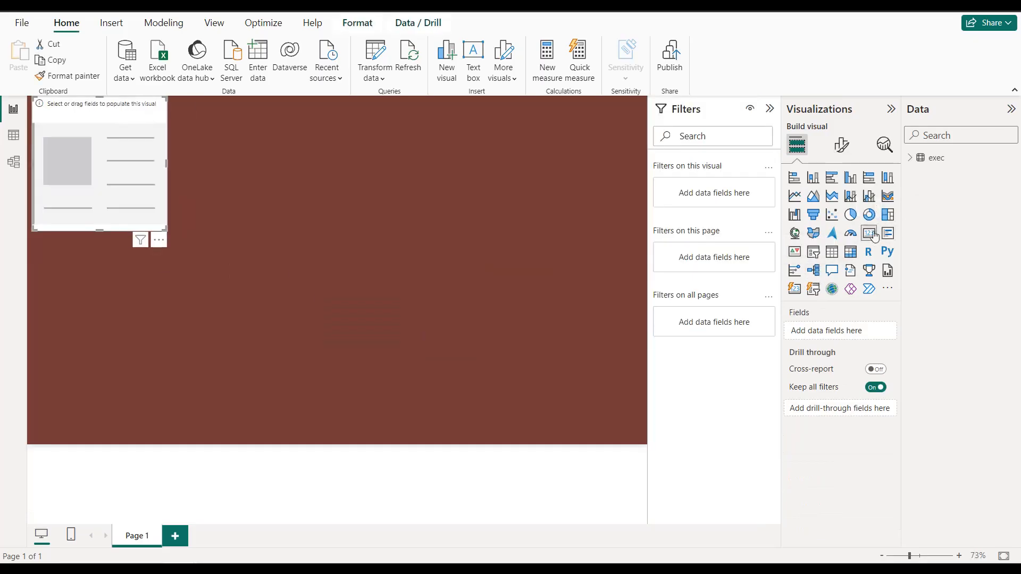
click(910, 159)
click(929, 255)
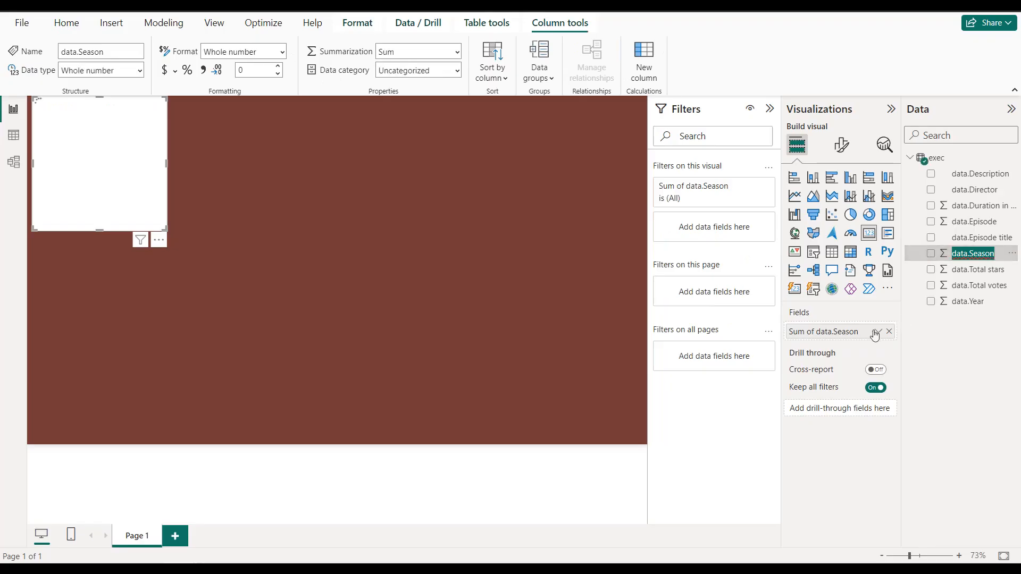
click(877, 331)
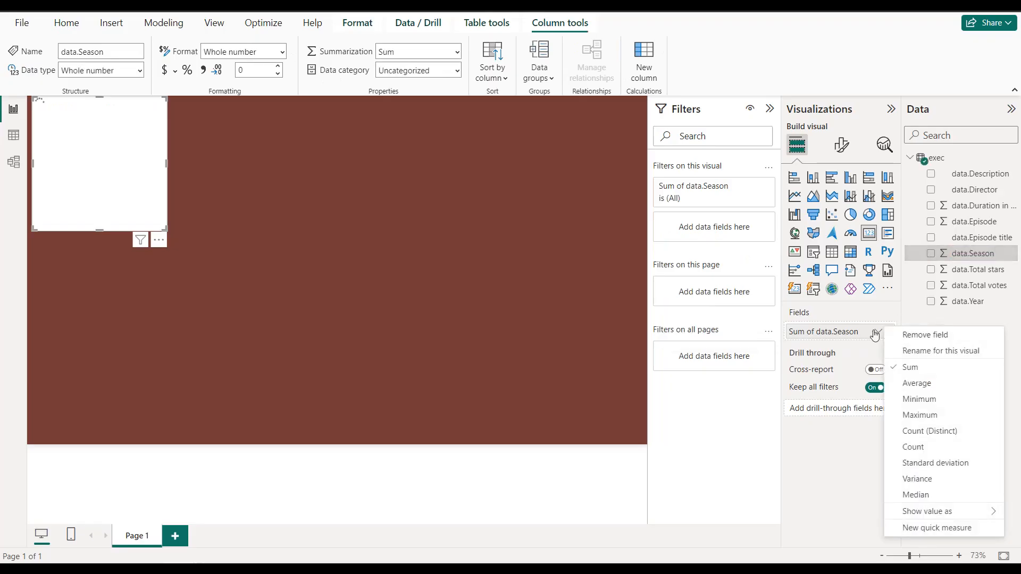
click(907, 430)
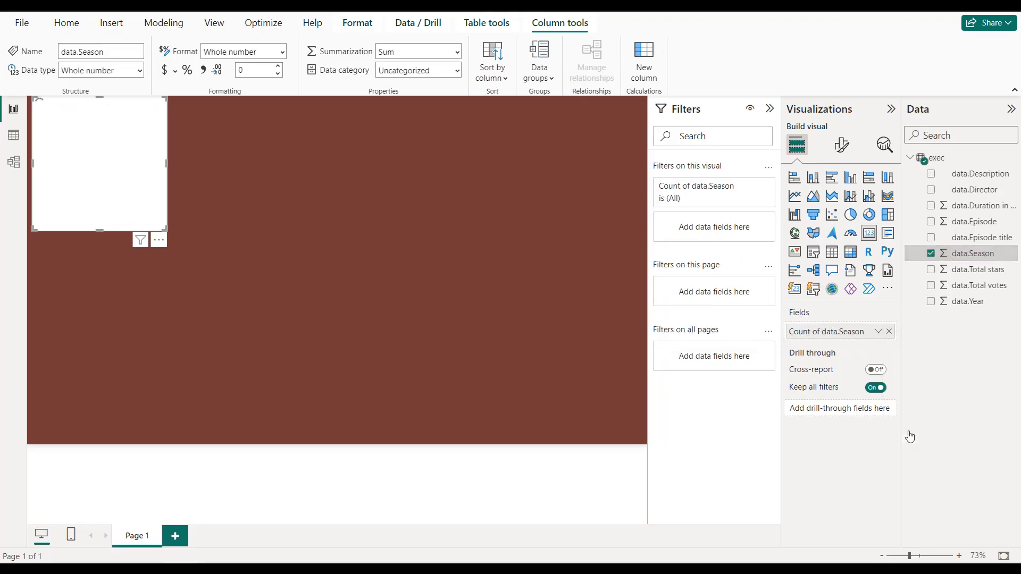
Step: Rename the card's season count field as "Total seasons" for this visual
click(878, 331)
click(904, 355)
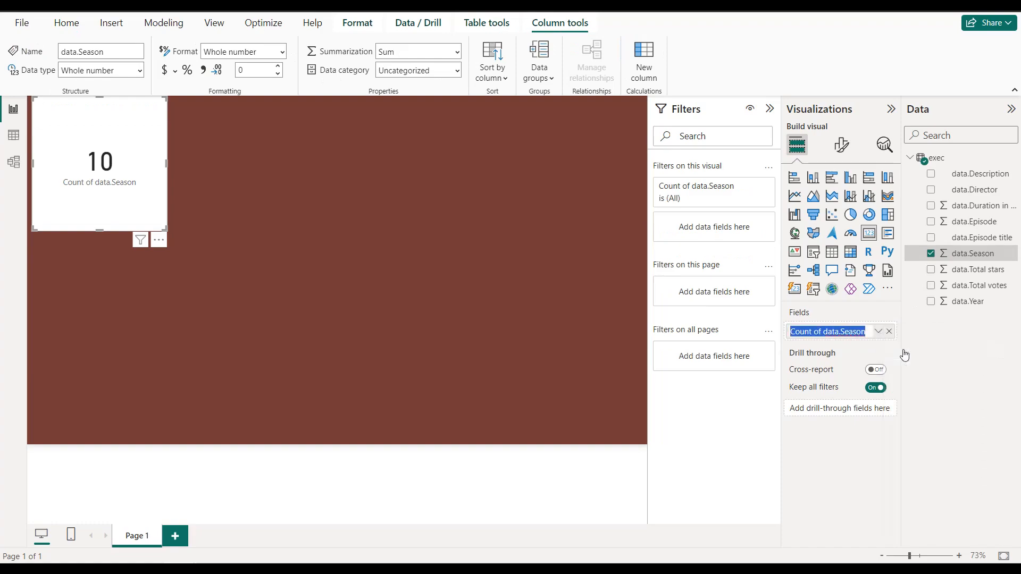
text(Tota)
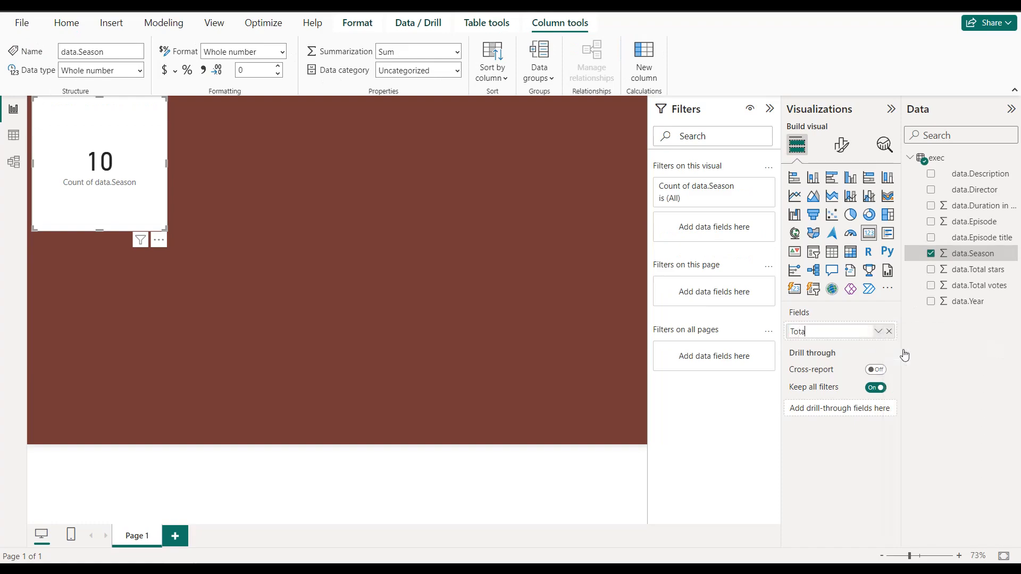
text(l seasons)
key(Return)
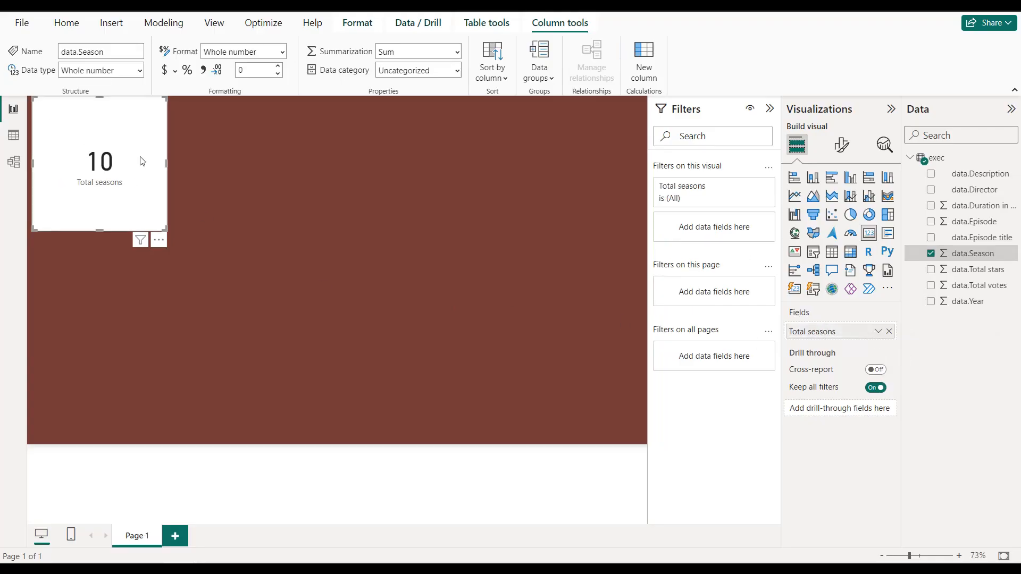
Step: Turn off the background of the Total seasons card
click(834, 155)
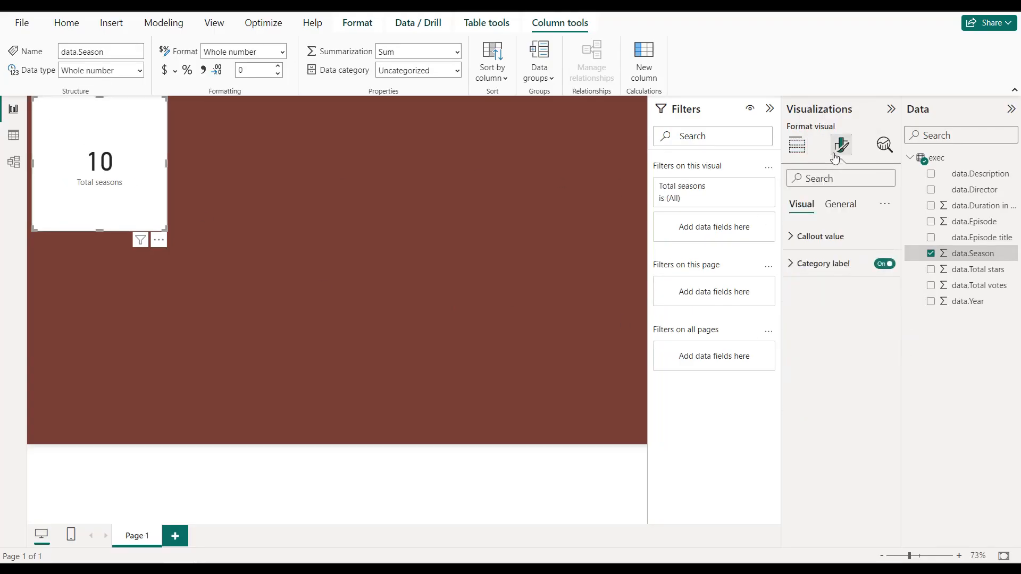
click(838, 208)
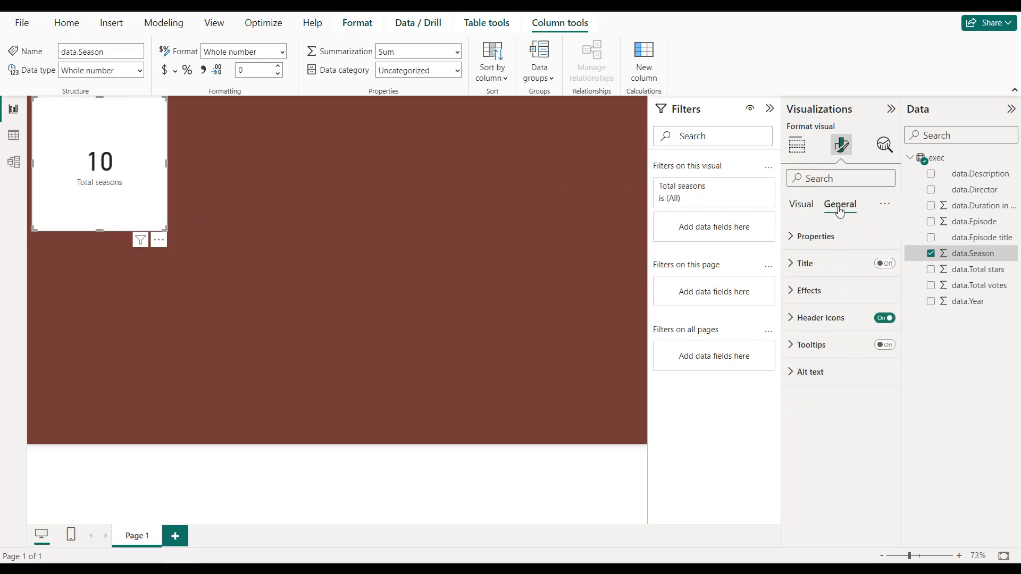
click(847, 296)
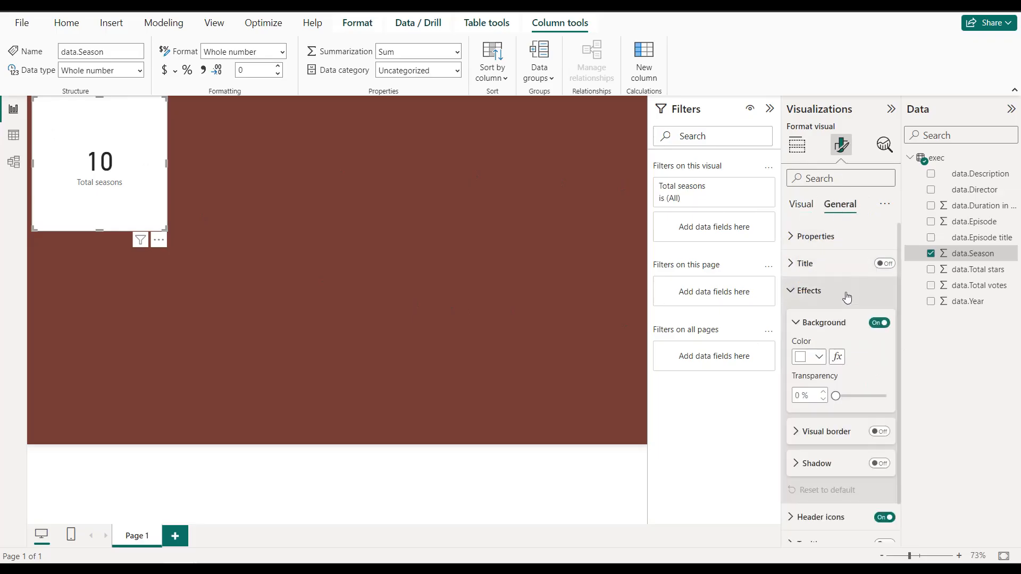
click(879, 324)
Step: Enable the card's visual border with color #F8E7D8 and 20 px rounded corners
scroll(819, 346, down, 2)
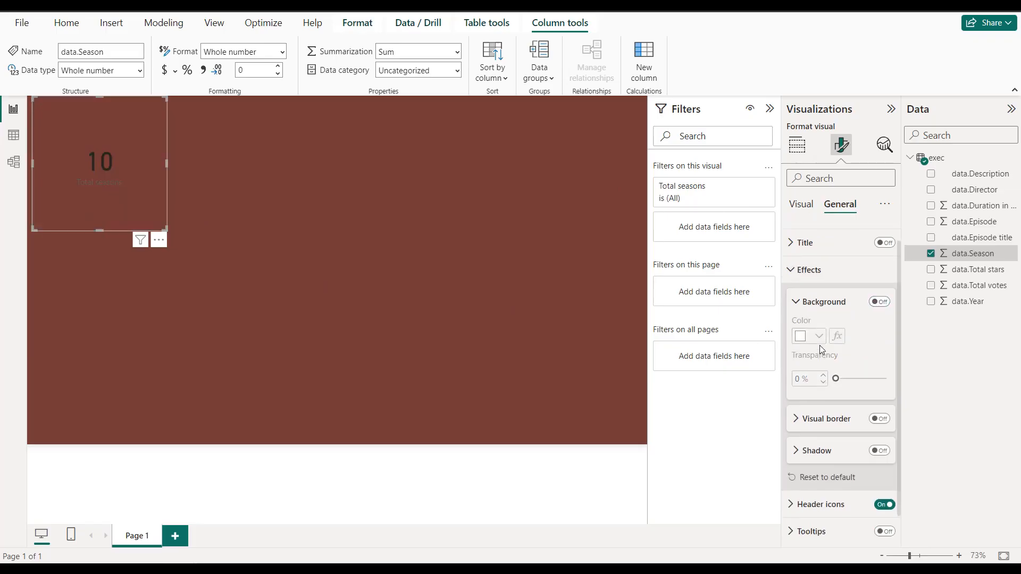
click(879, 389)
click(812, 390)
scroll(811, 389, down, 3)
click(809, 346)
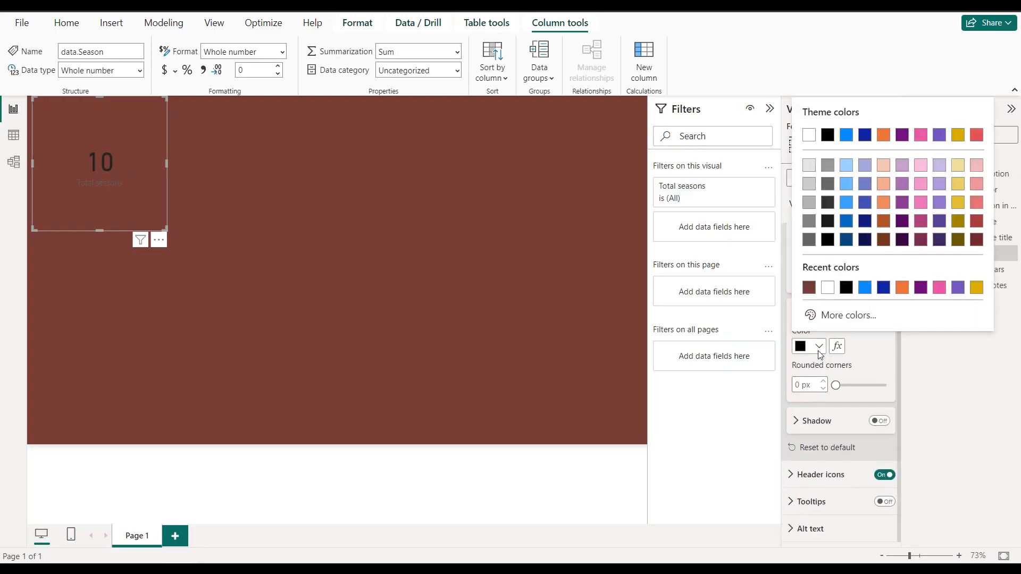
click(817, 315)
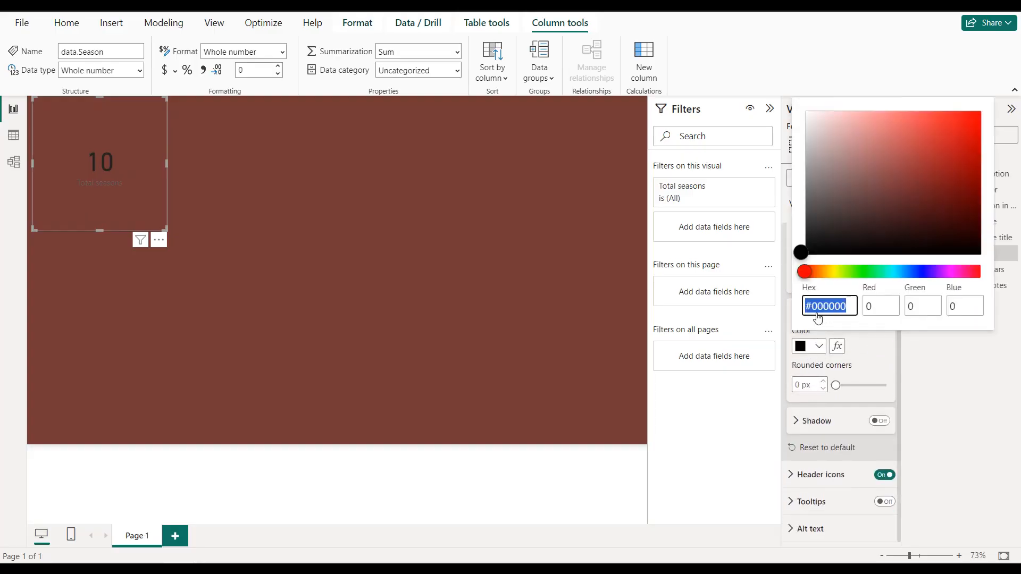
text(f8)
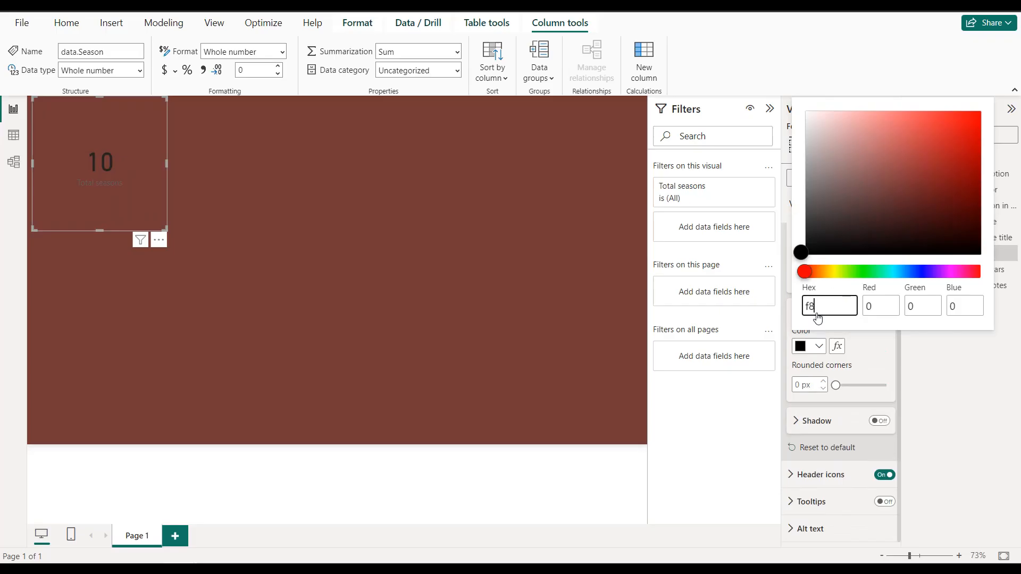
text(e7d8)
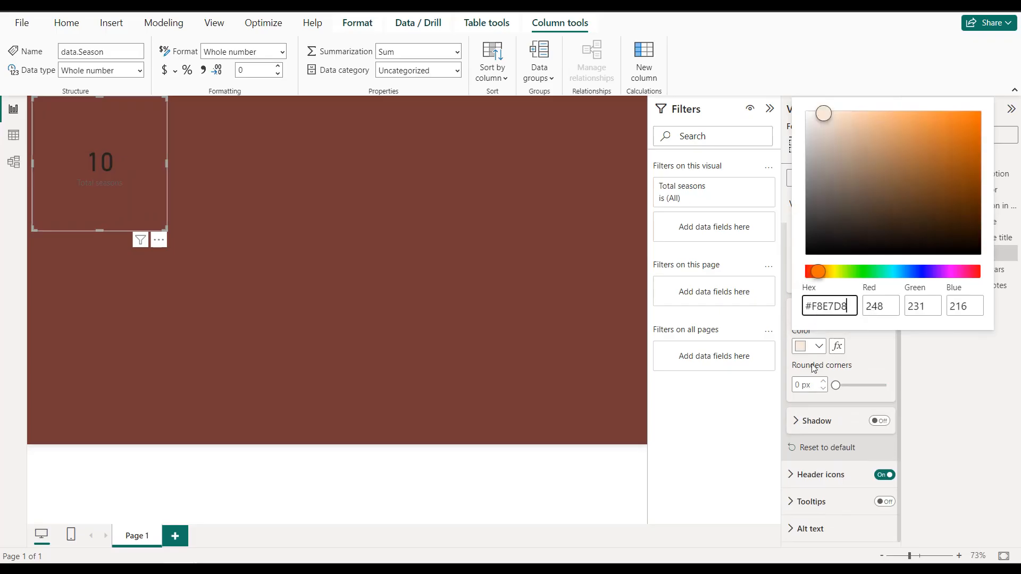
click(800, 387)
text(20)
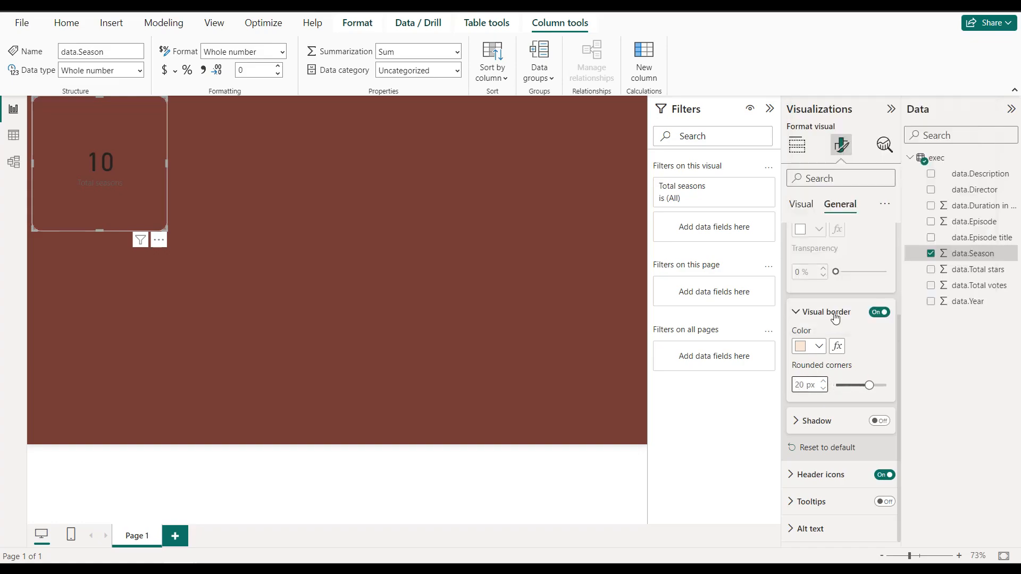
Step: Set the card's callout value to the recent cream color #F8E7D8 with font size 25
click(802, 206)
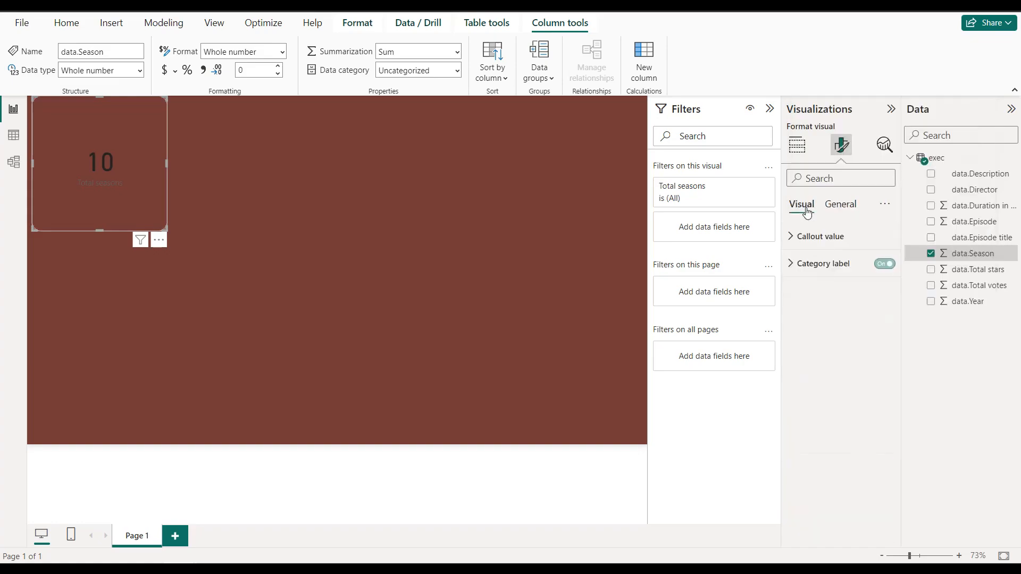
click(819, 236)
click(819, 338)
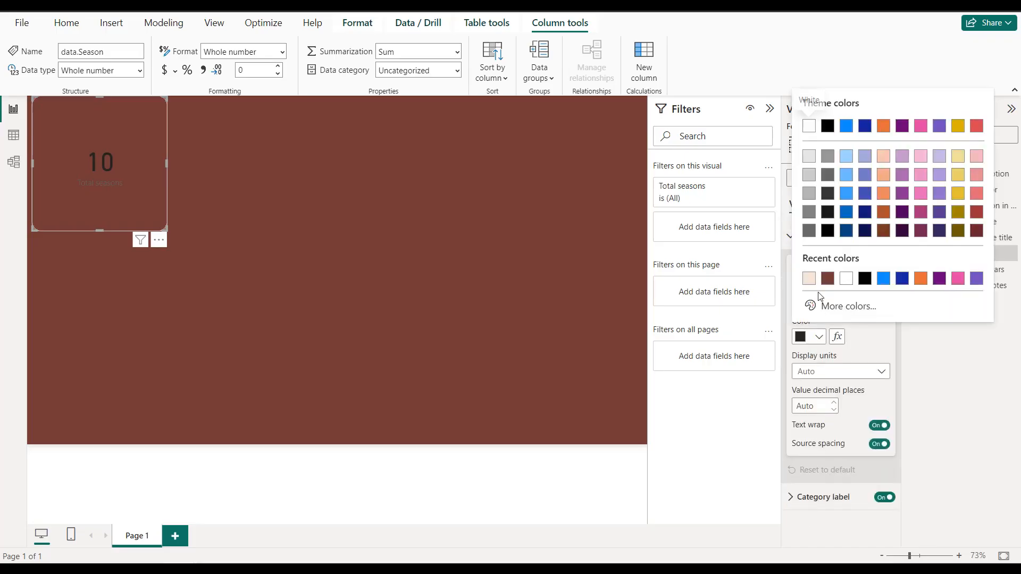
click(811, 280)
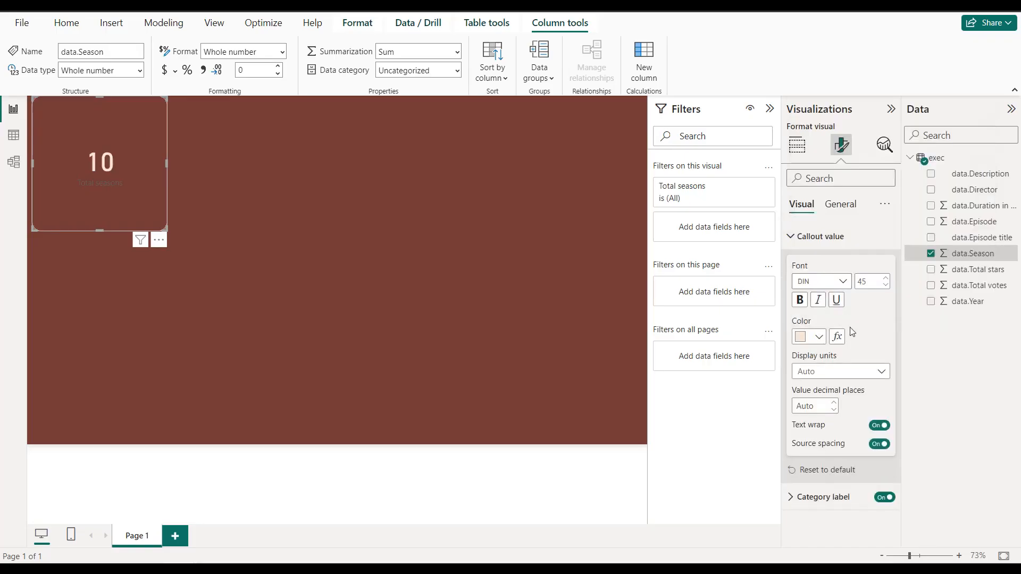
double_click(866, 280)
text(25)
Step: Set the card's category label to the same cream color #F8E7D8
click(819, 240)
click(818, 264)
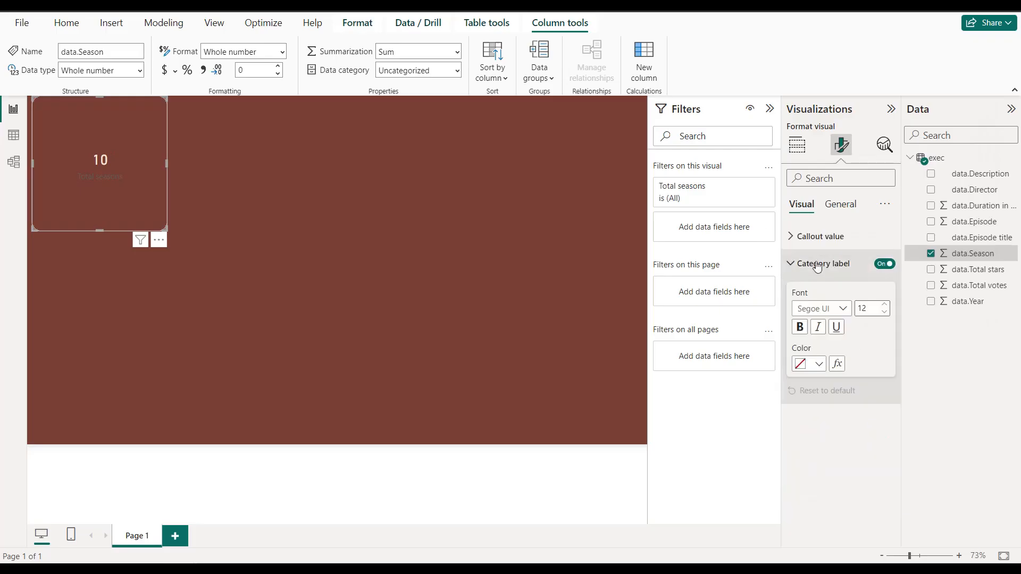
click(814, 364)
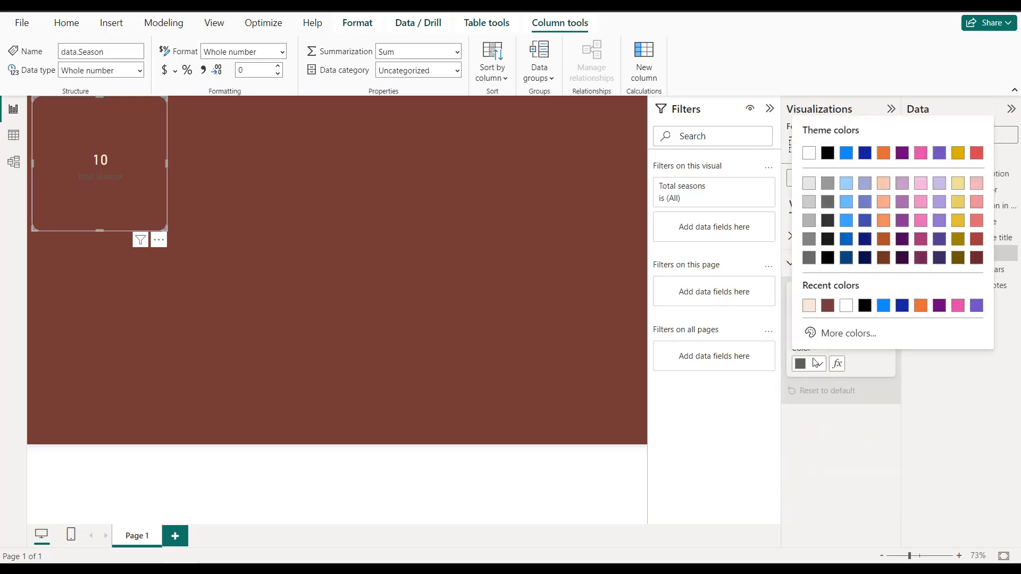
click(809, 305)
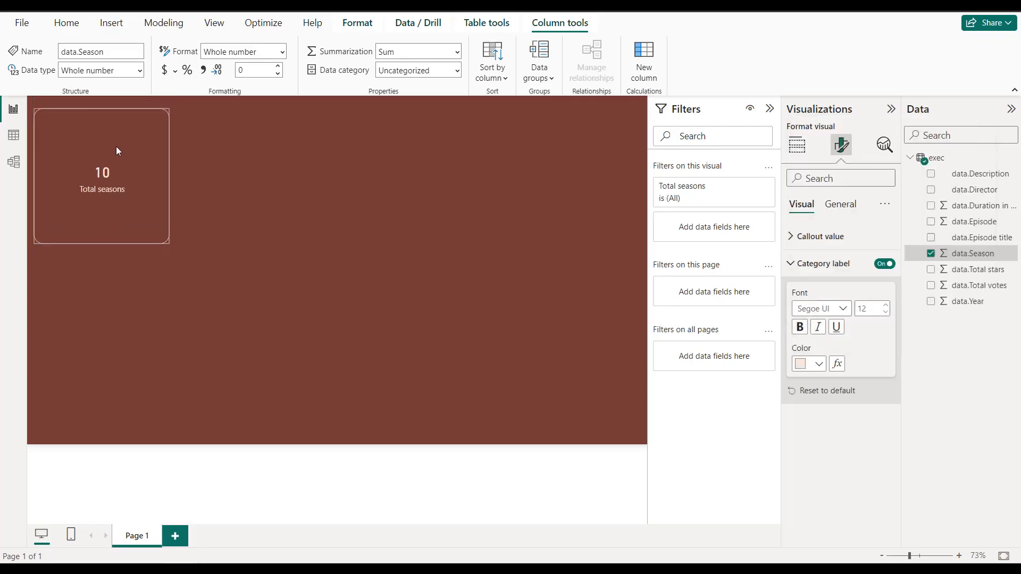
Step: Shrink the Total seasons card into a small tile at the page's upper-left corner and paste five copies of it
drag(166, 230, 128, 149)
drag(114, 114, 115, 108)
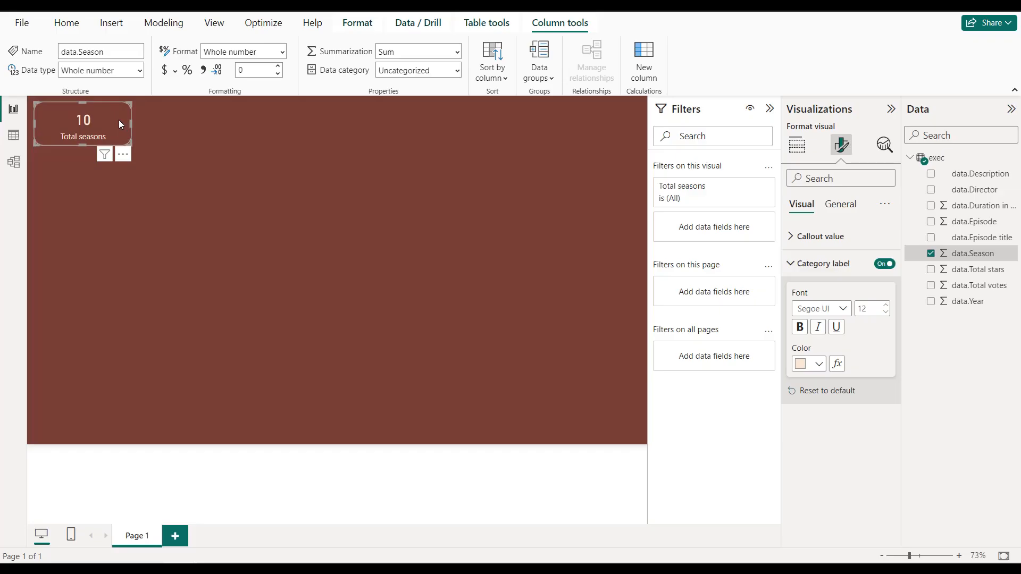
key(ctrl+v)
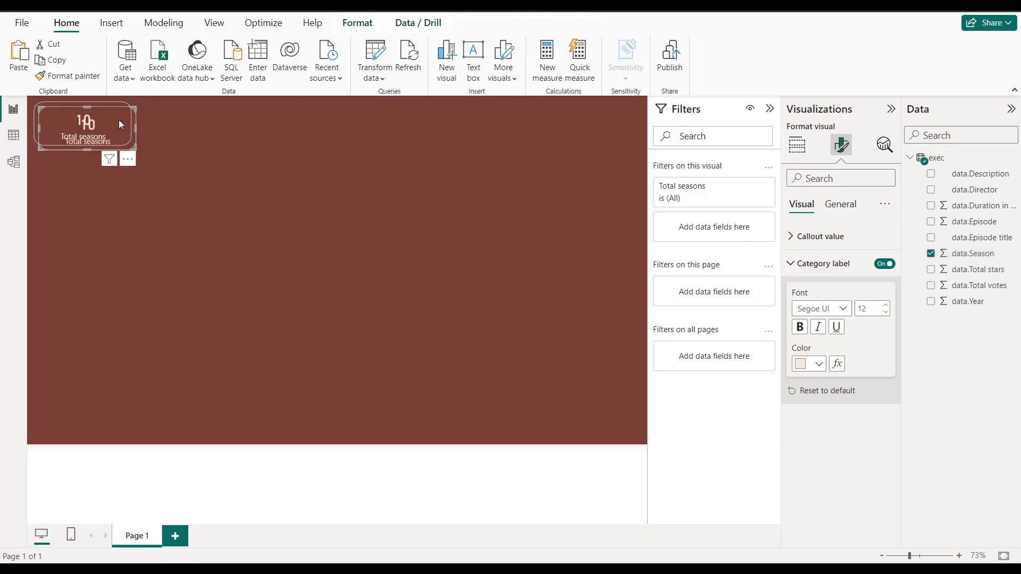
key(ctrl+v)
key(ctrl+v)
key(ctrl+v)
key(ctrl+v)
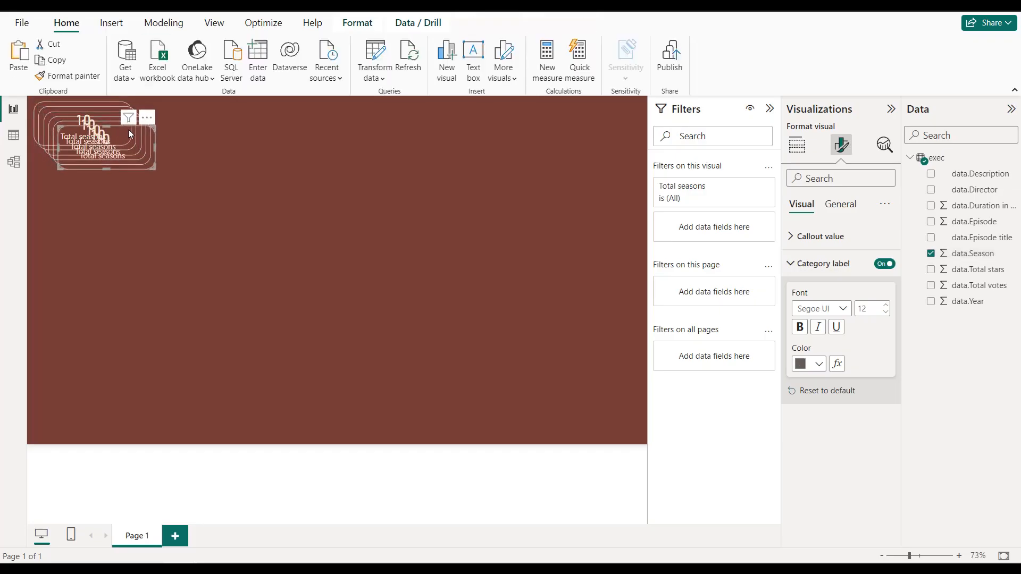
Step: Move the topmost card copy to the page's upper-right corner, level with the original, undoing any accidental change to the visual
drag(130, 134, 634, 101)
double_click(634, 100)
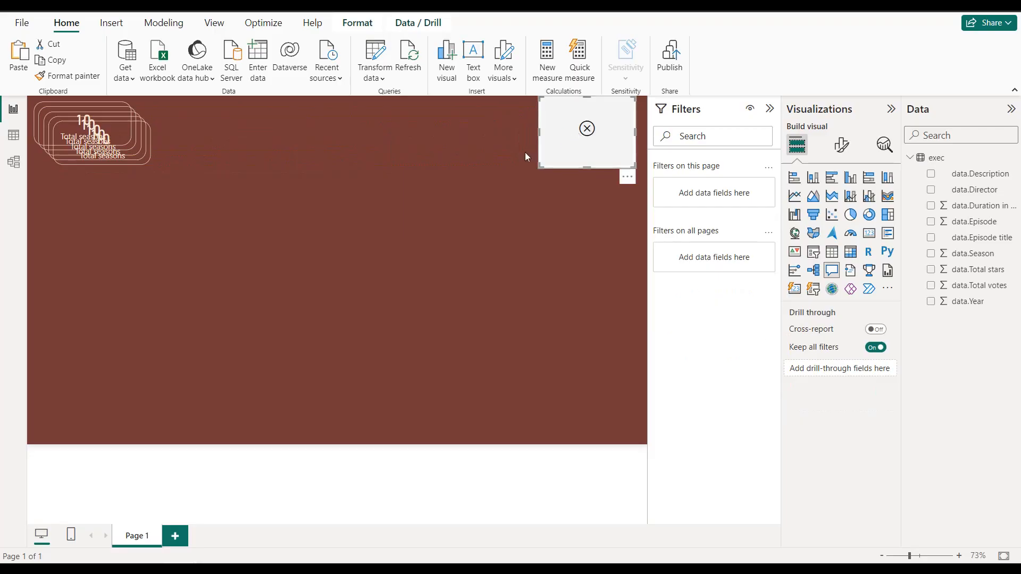
key(ctrl+z)
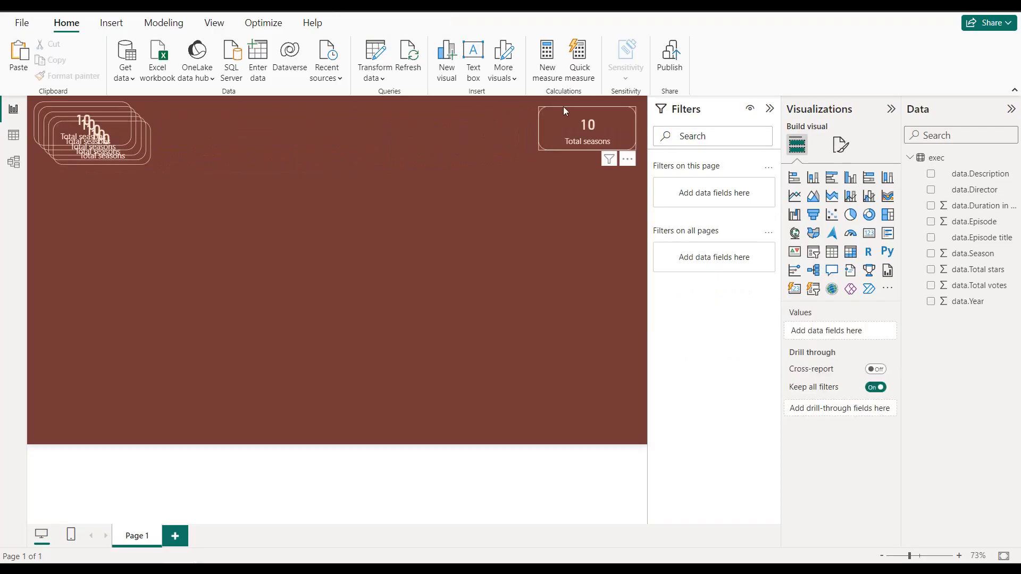
mouse_move(573, 104)
mouse_down()
mouse_move(572, 96)
mouse_move(565, 105)
mouse_up()
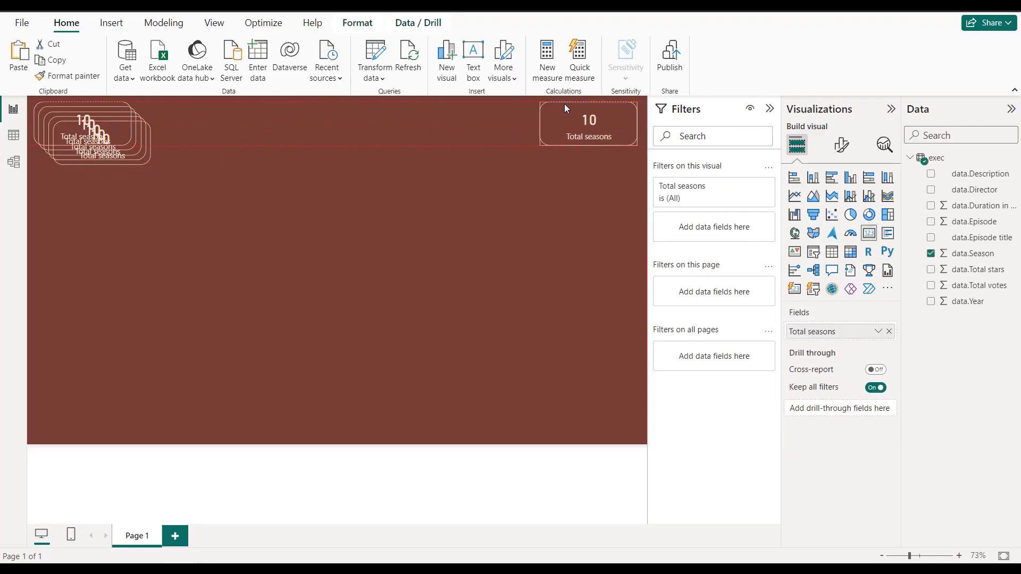
drag(564, 104, 565, 104)
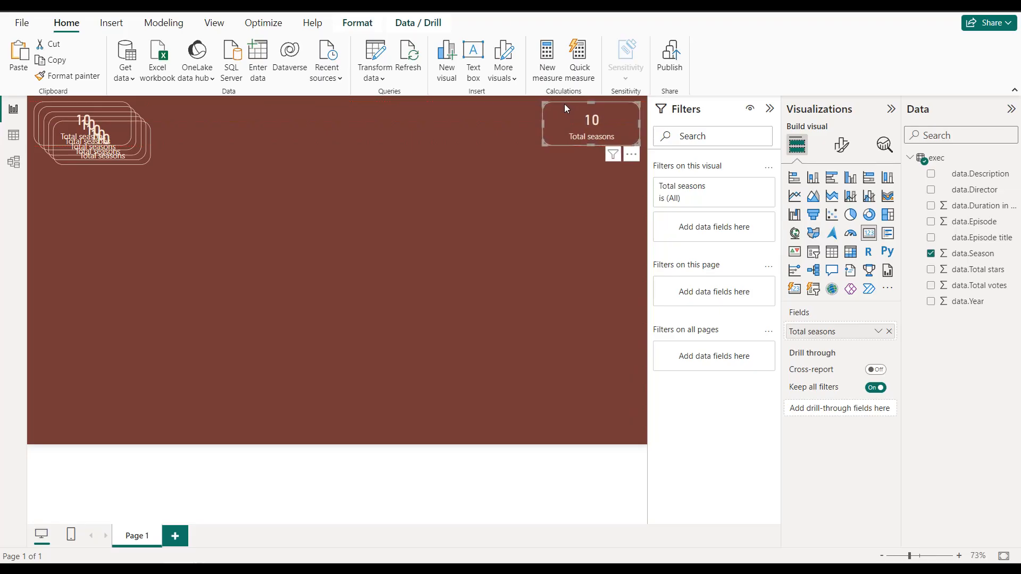
Step: Spread the remaining card copies along the top edge of the page to form a single row of six cards
click(181, 116)
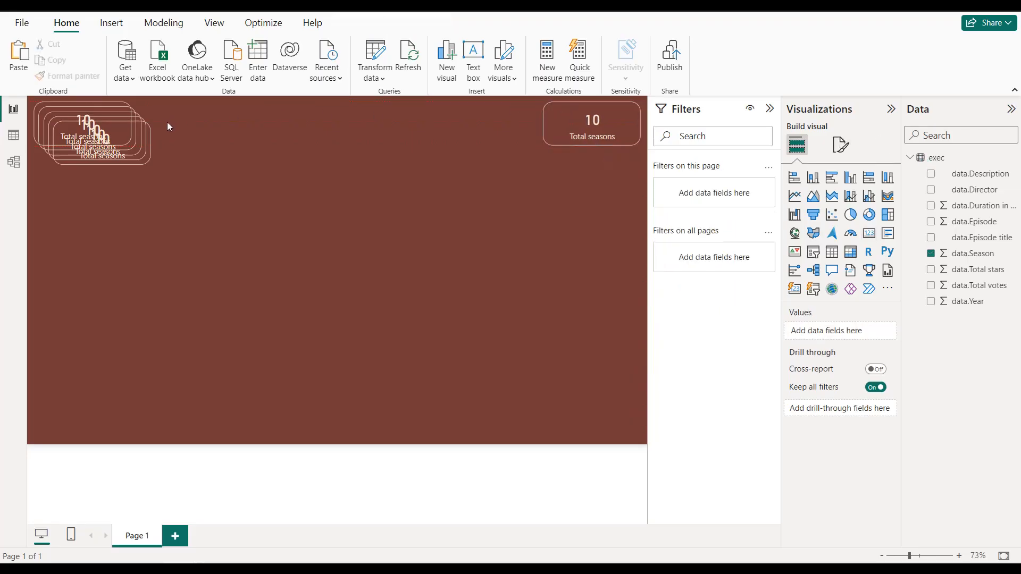
click(127, 126)
drag(112, 120, 497, 104)
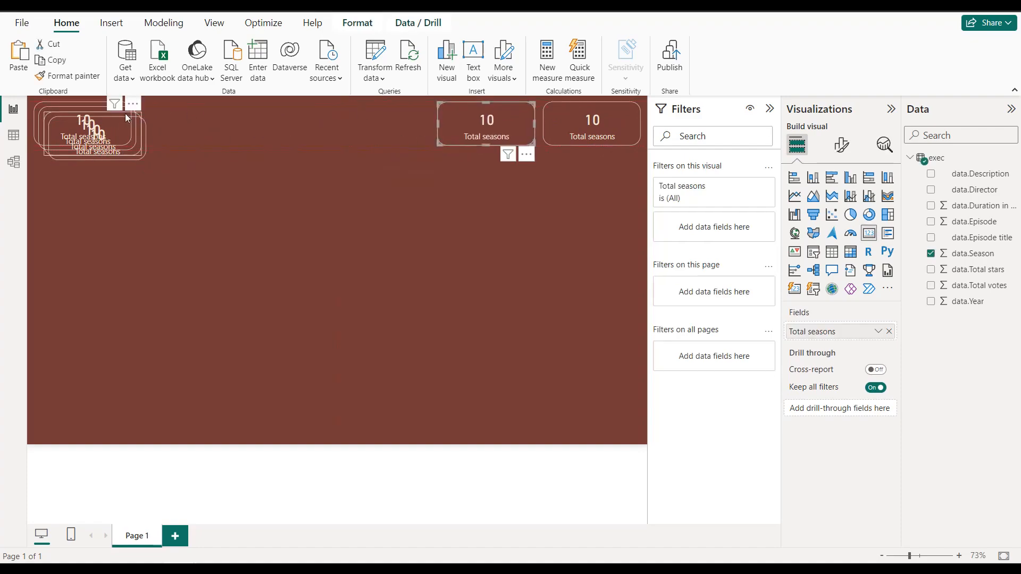
drag(122, 119, 403, 103)
drag(128, 116, 311, 106)
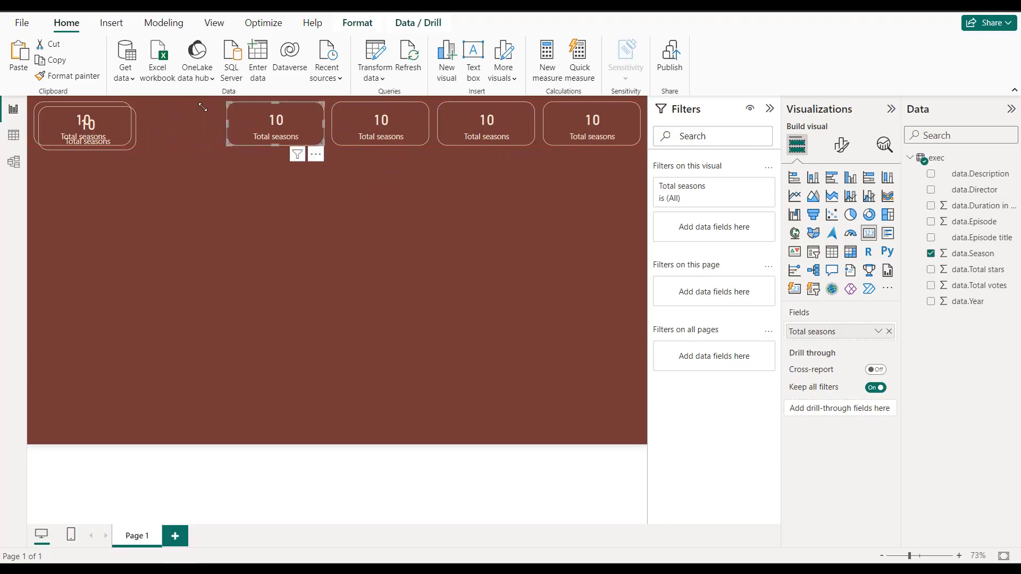
drag(106, 106, 178, 104)
click(95, 106)
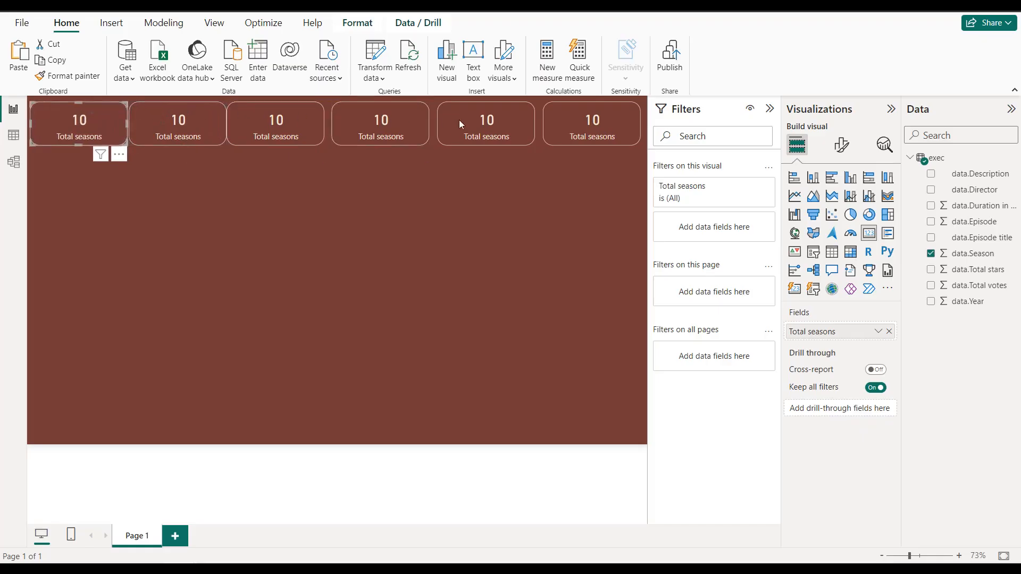
Step: Nudge the sixth, fifth and fourth cards slightly to the right to even out the gaps between them
click(556, 122)
drag(557, 122, 559, 122)
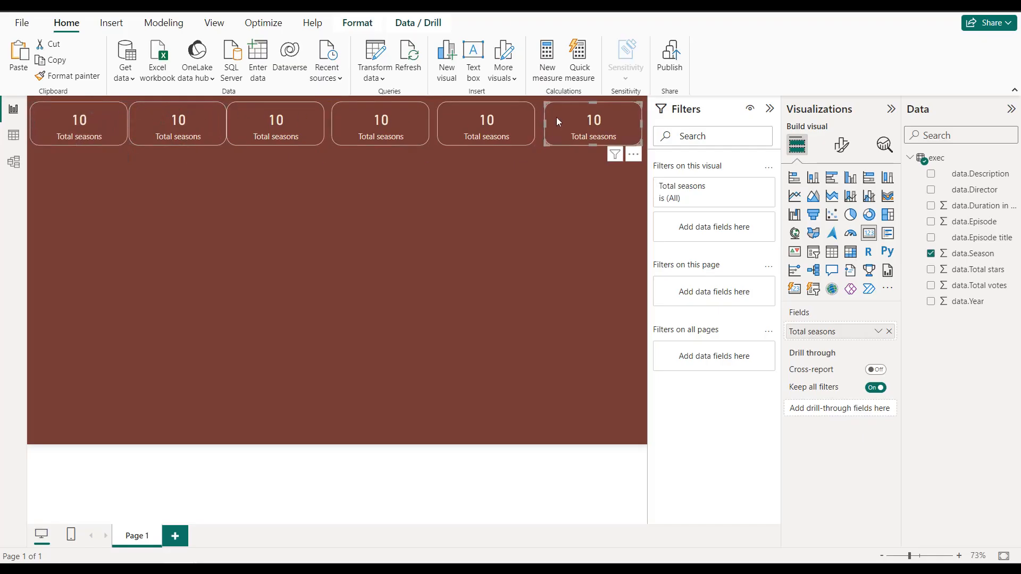
click(498, 108)
key(Right)
key(Right)
key(Right)
key(Right)
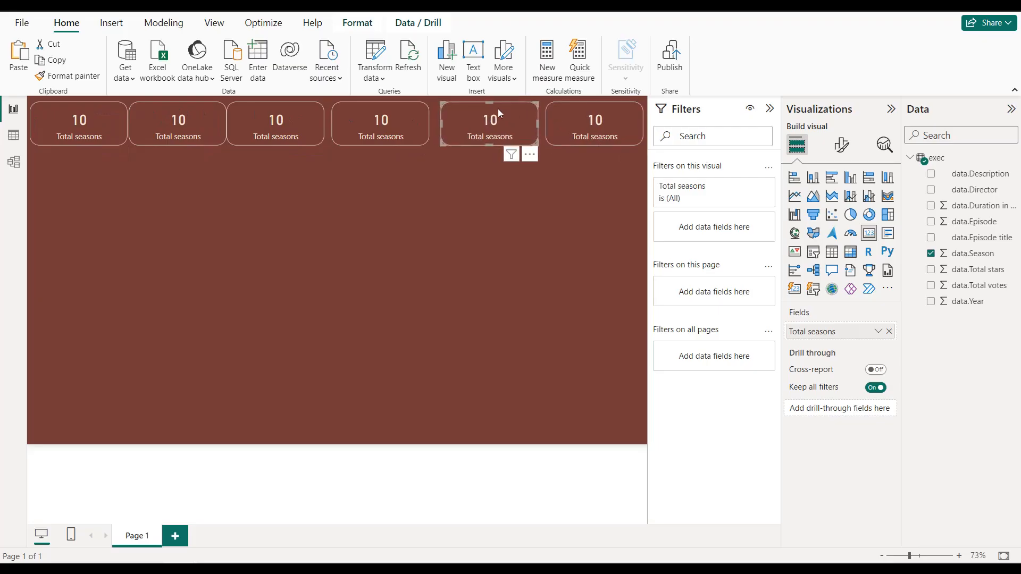
click(396, 109)
key(Right)
key(Right)
key(Right)
key(Right)
key(Right)
key(Right)
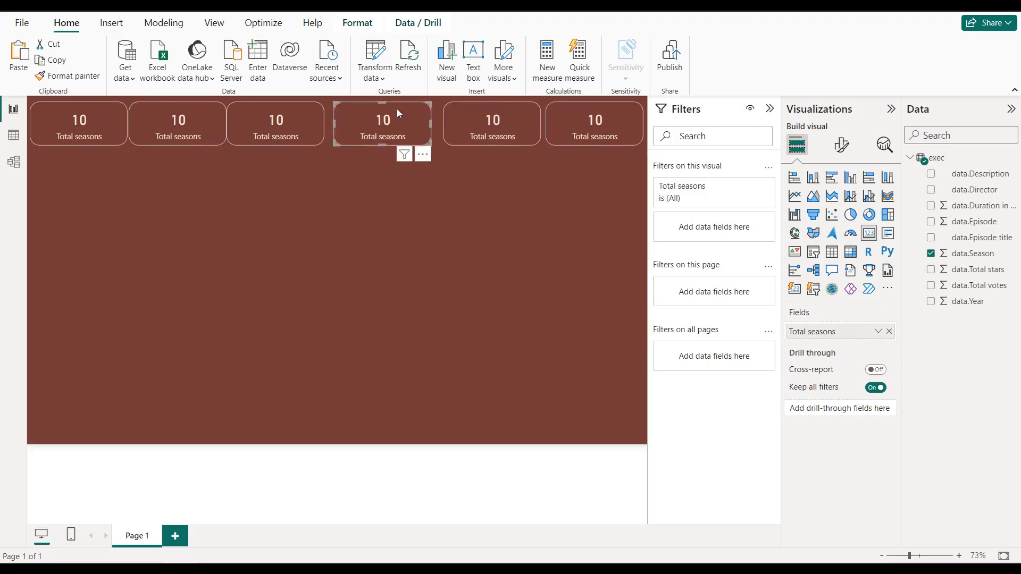
Step: Nudge the third and second cards to the right so all six cards in the row are evenly spaced
click(306, 108)
key(Right)
key(Right)
key(Right)
key(Right)
key(Right)
key(Right)
key(Right)
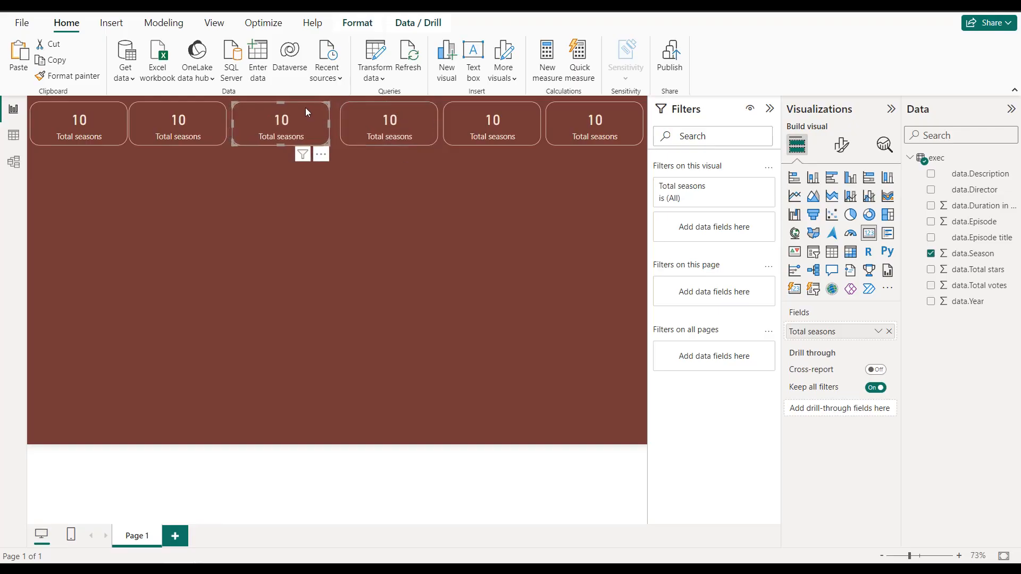
click(195, 107)
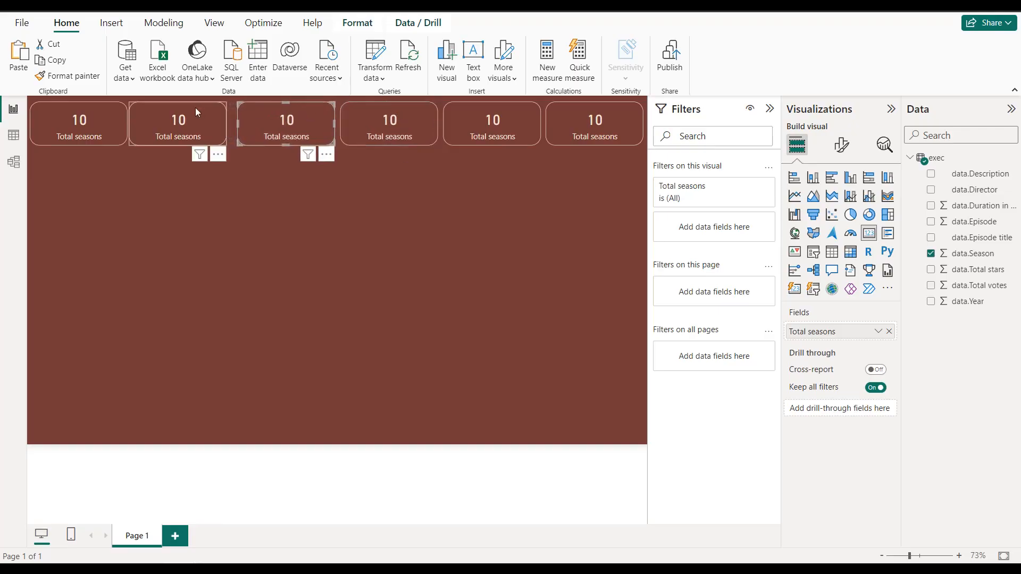
key(Right)
key(Right)
key(Right)
key(Right)
key(Right)
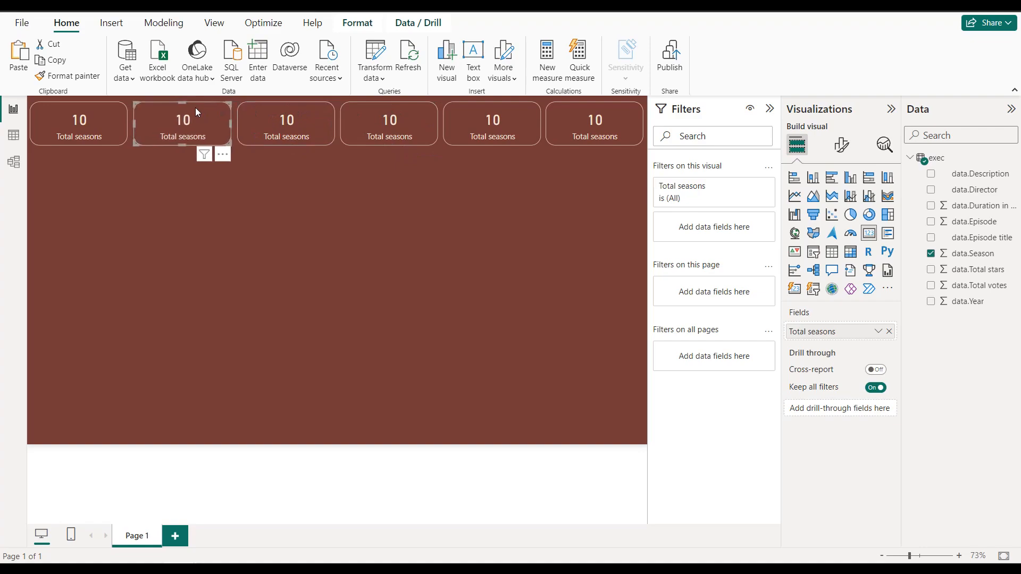
Step: Replace the second card's field with data.Episode and summarize it by Count
click(330, 193)
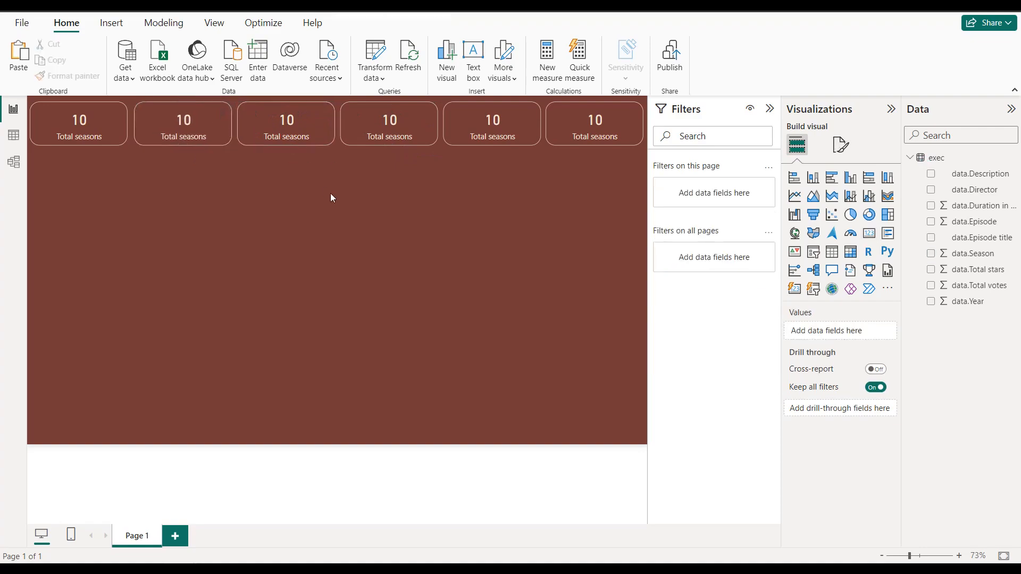
click(180, 124)
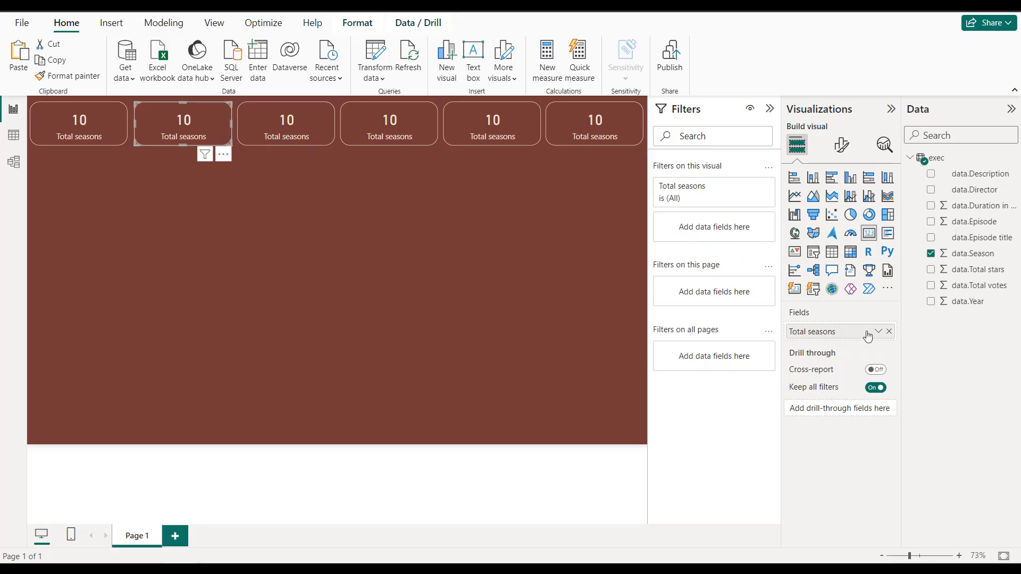
click(888, 331)
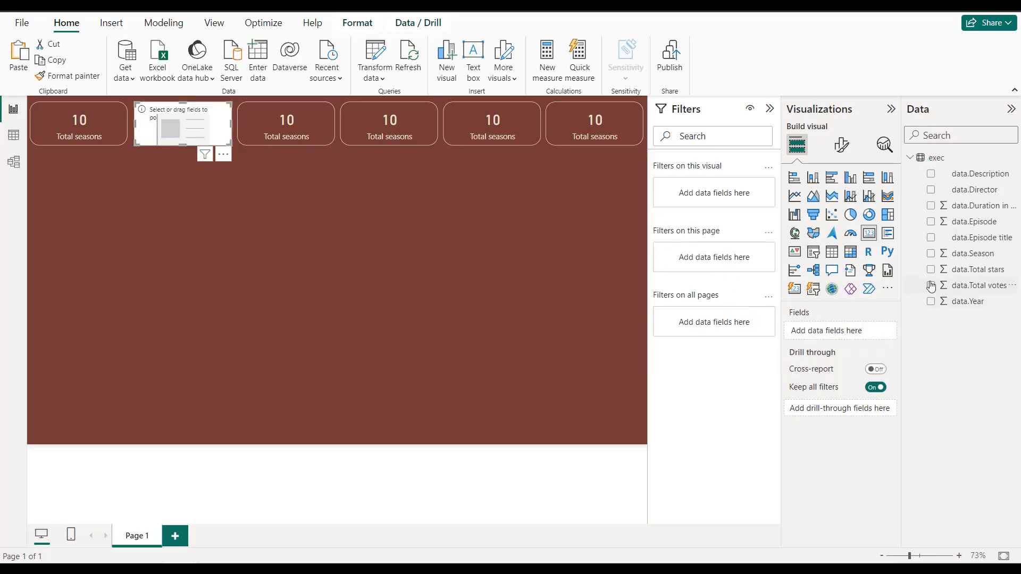
click(931, 221)
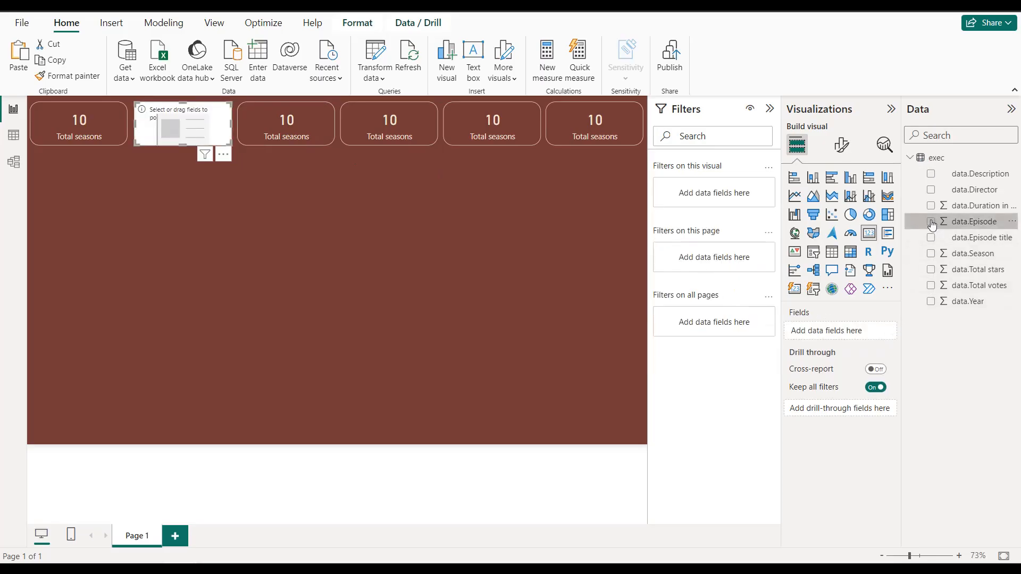
click(876, 334)
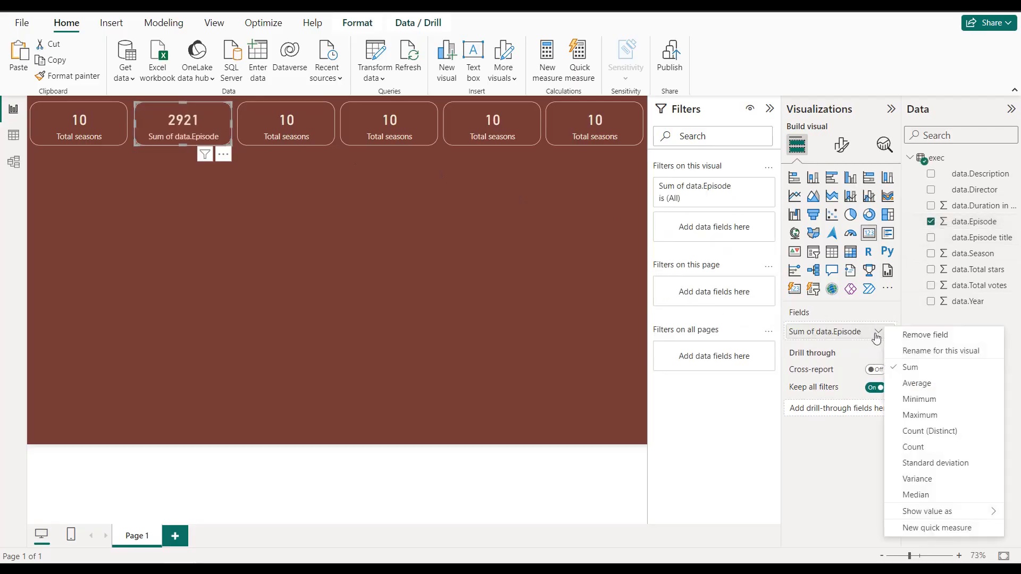
click(911, 449)
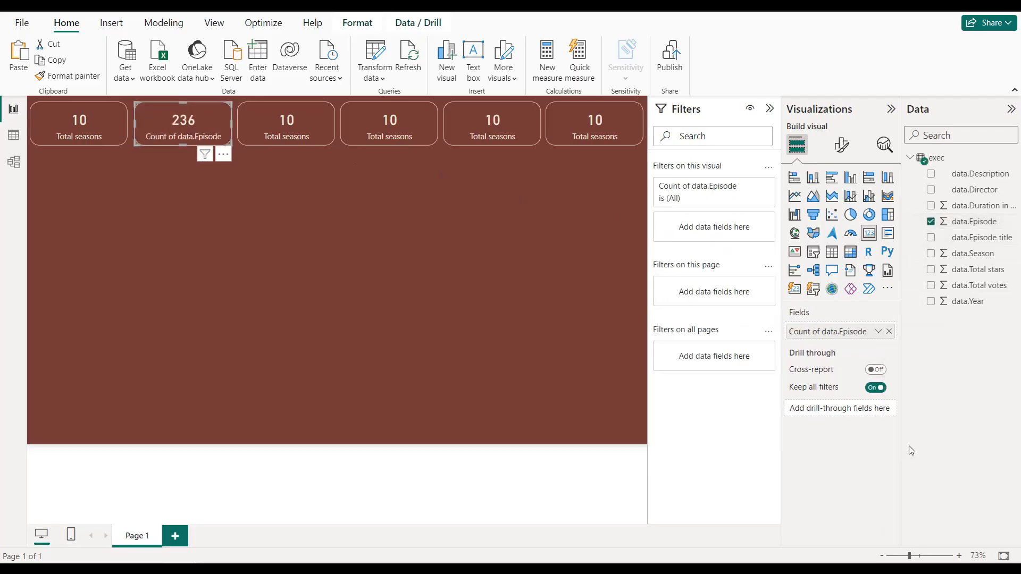
Step: Rename the second card's episode count field to "Total episodes" for this visual
click(876, 335)
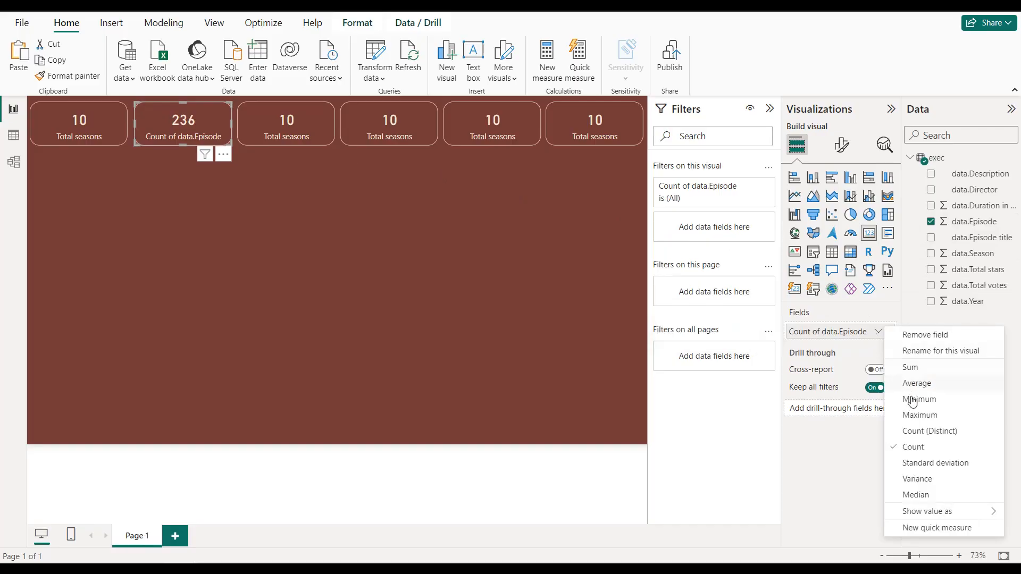
click(929, 352)
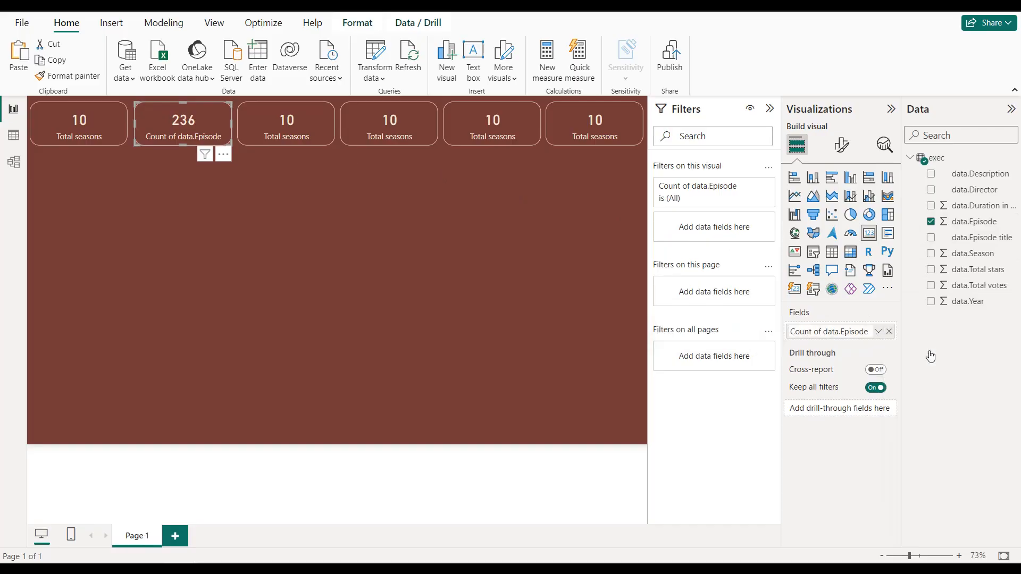
text(Total episodes)
key(Return)
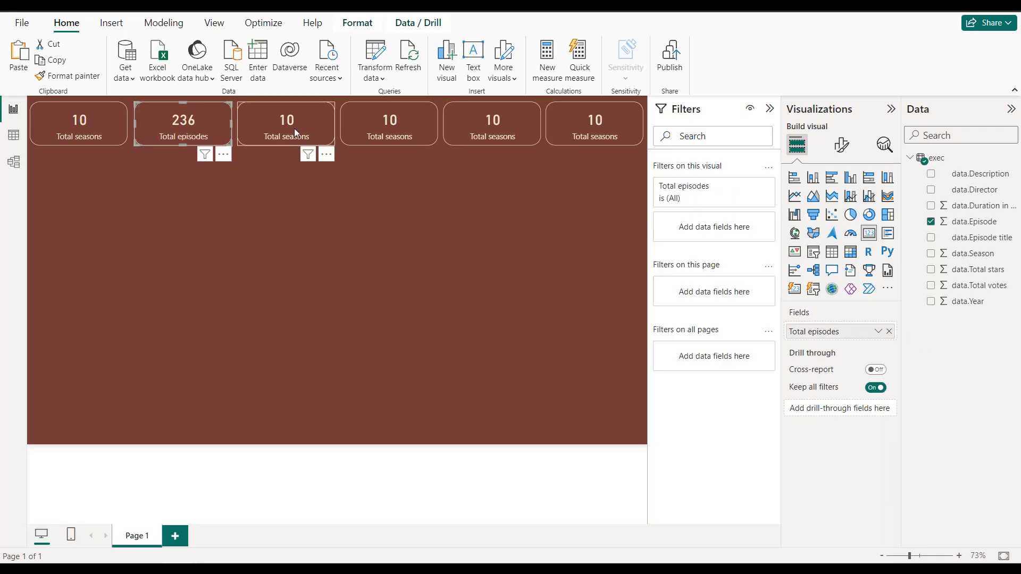
Step: Replace the third card's field with data.Total stars and summarize it by Average
click(294, 130)
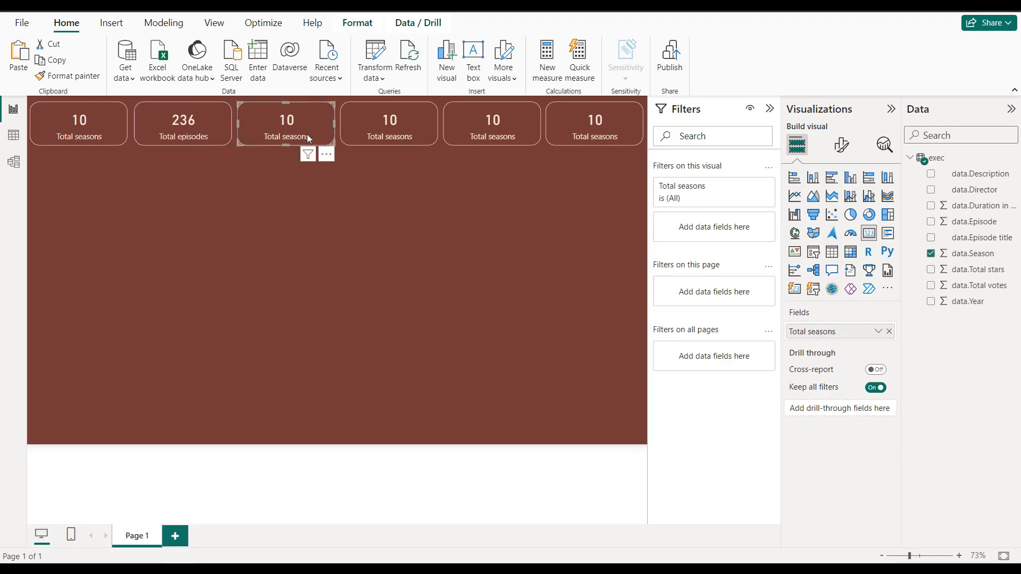
click(889, 332)
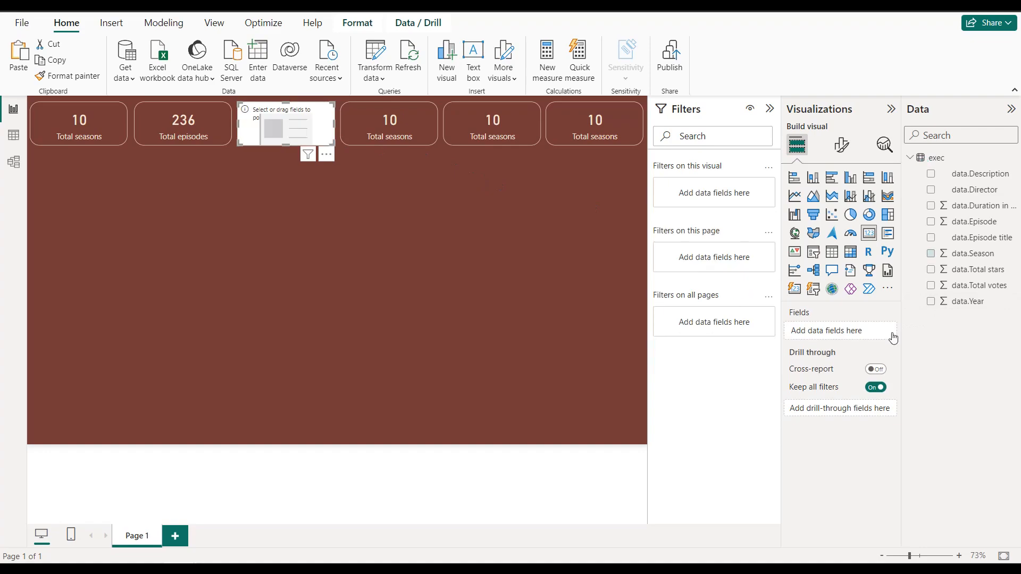
click(930, 269)
click(880, 332)
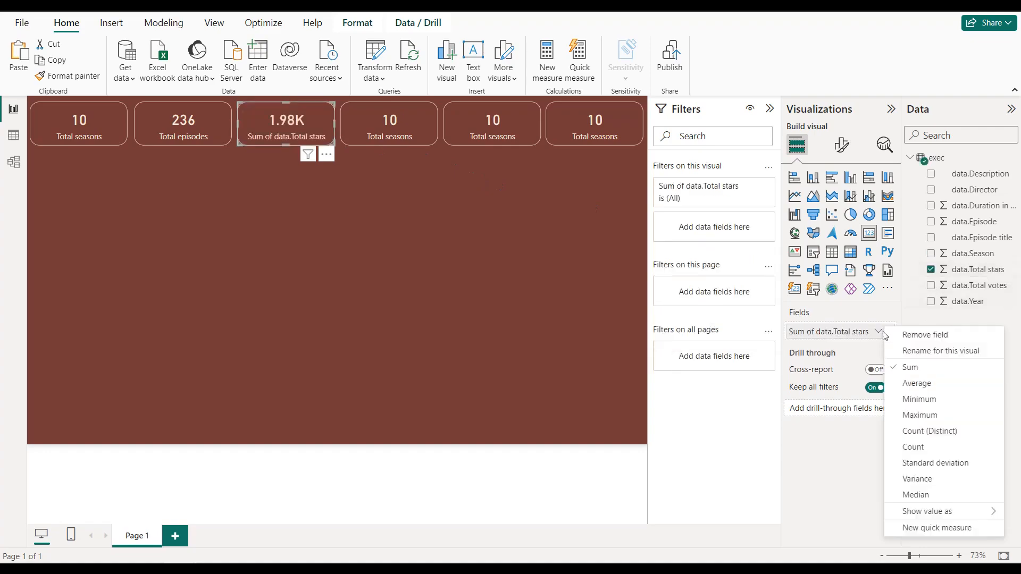
click(916, 384)
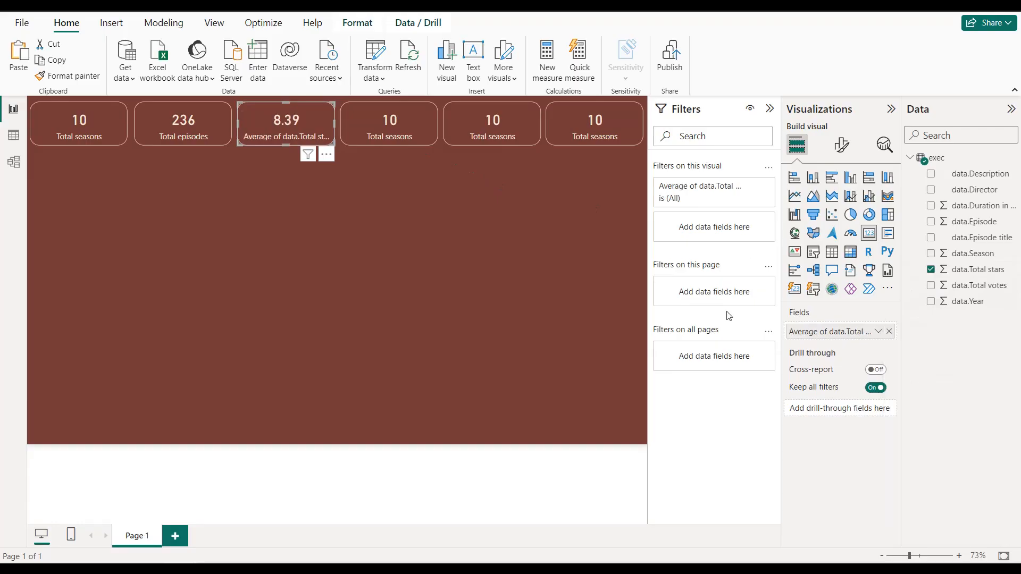
Step: Rename the third card's average field to "Avg. stars rating" for this visual
click(878, 332)
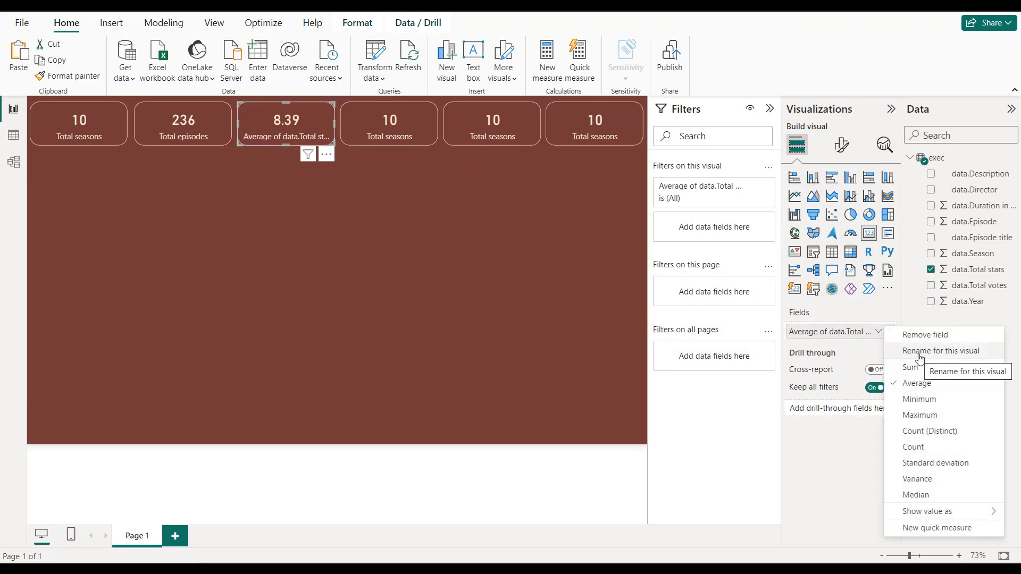
click(919, 352)
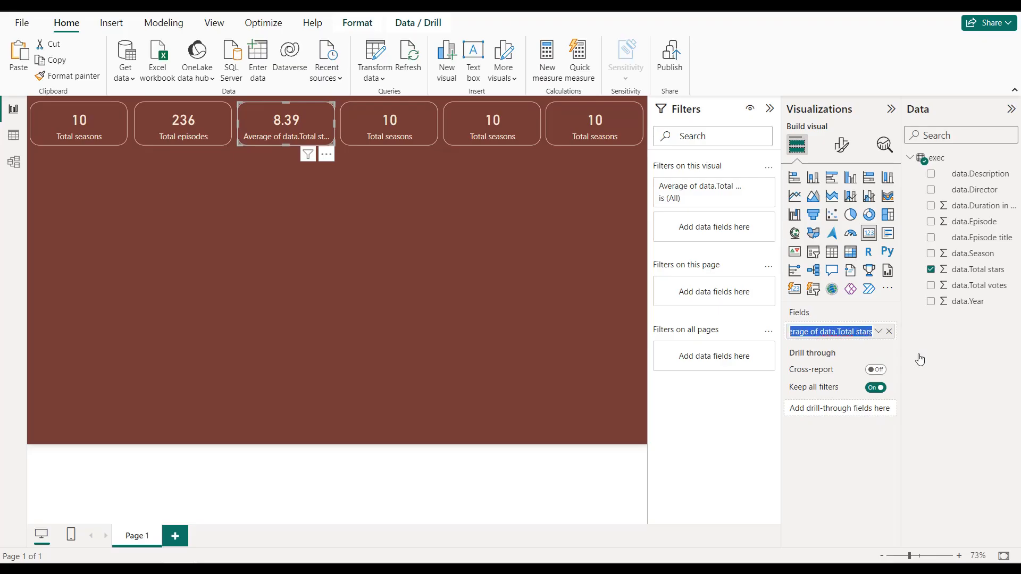
text(Avg. st)
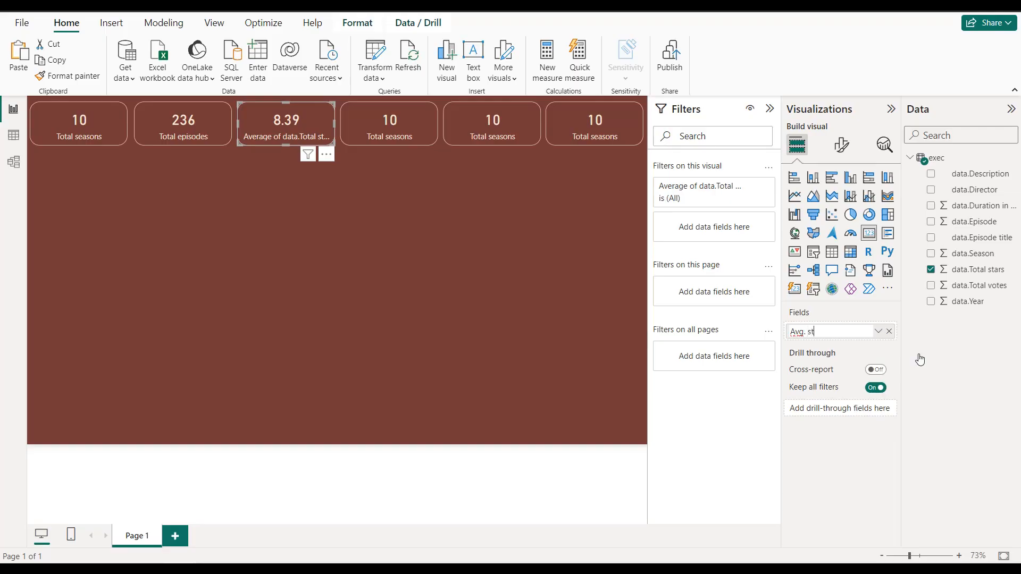
text(ars rating)
click(393, 123)
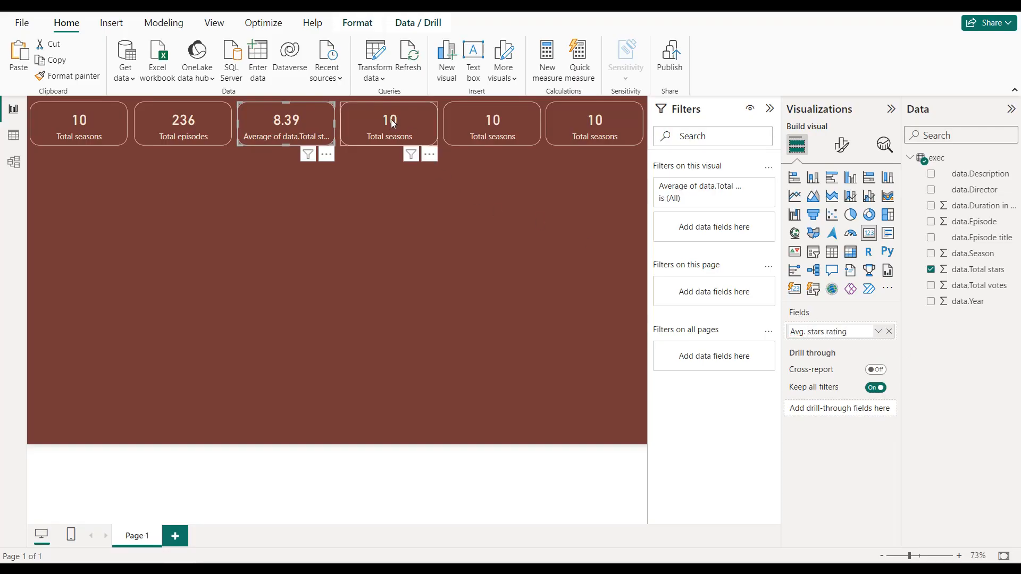
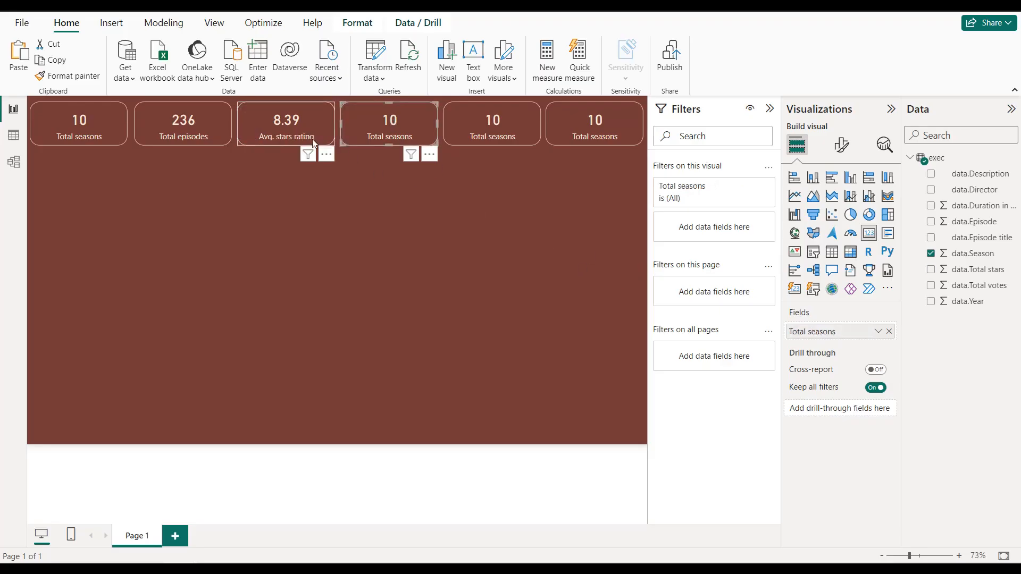
Step: Make the fourth card show the Average of the data.Duration field, renamed "Avg. duration (min)" for this visual
click(889, 332)
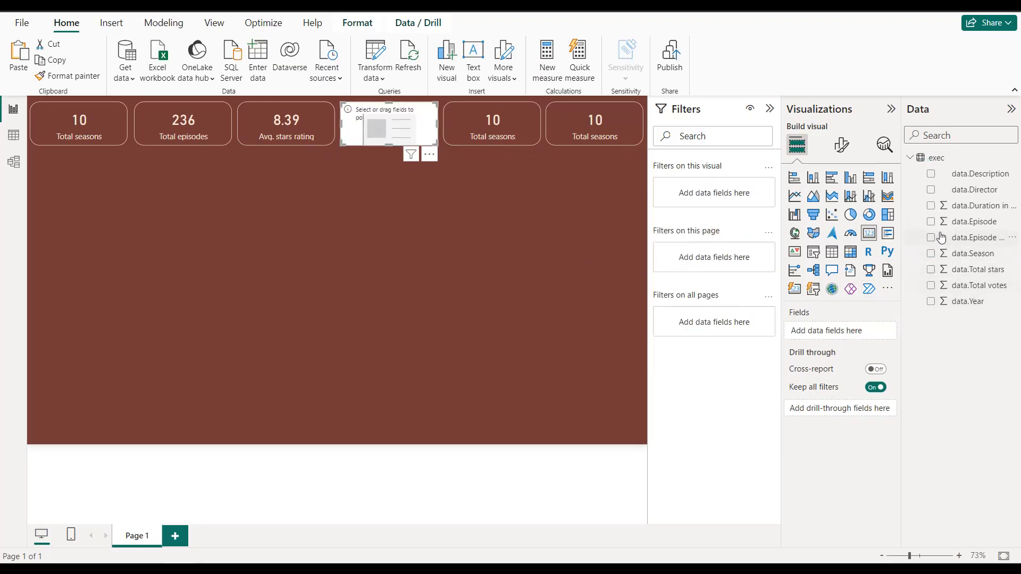
click(930, 205)
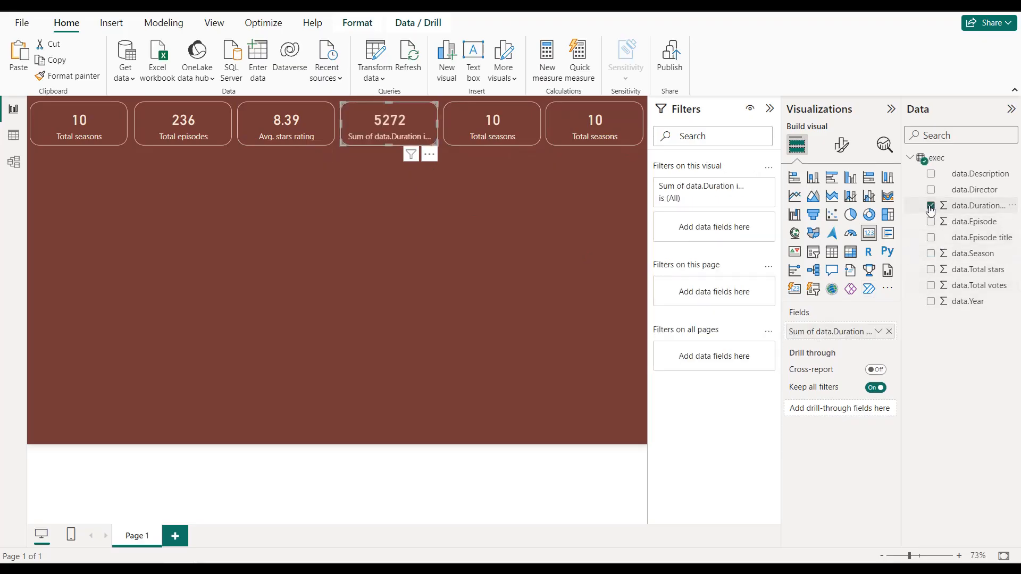
click(878, 332)
click(912, 348)
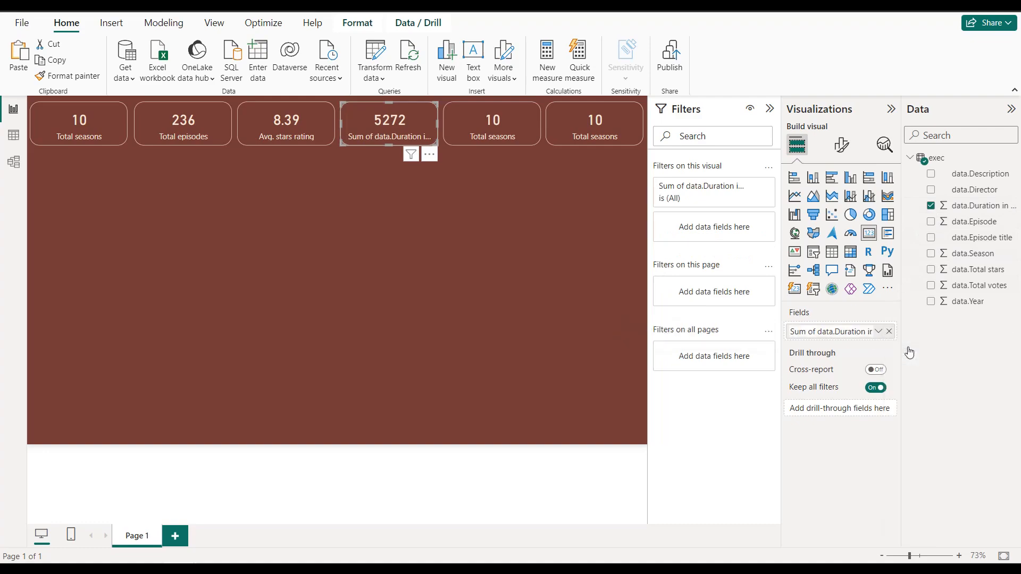
text(Avg. duration (min)
key(Return)
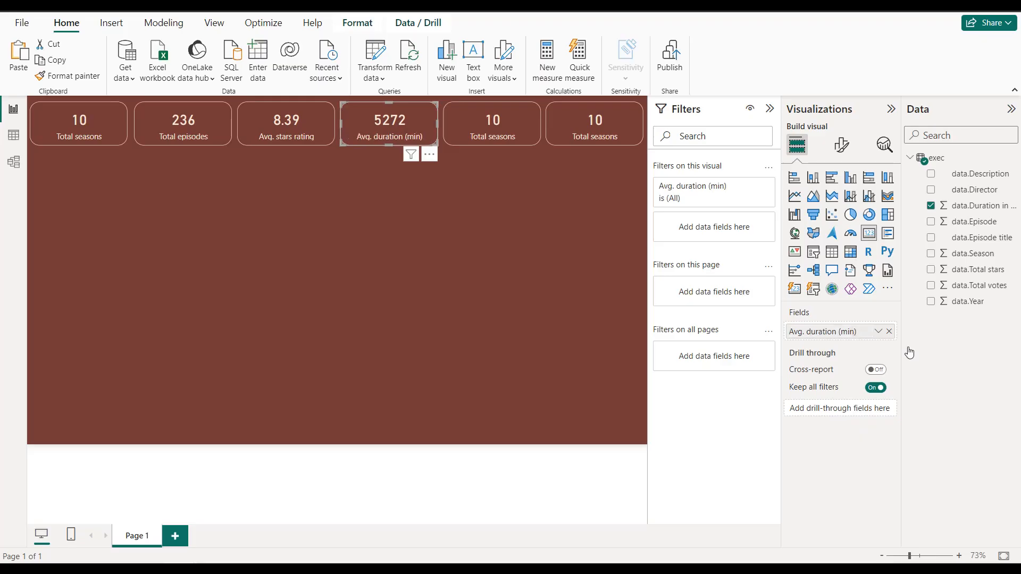
click(878, 332)
click(910, 384)
click(475, 124)
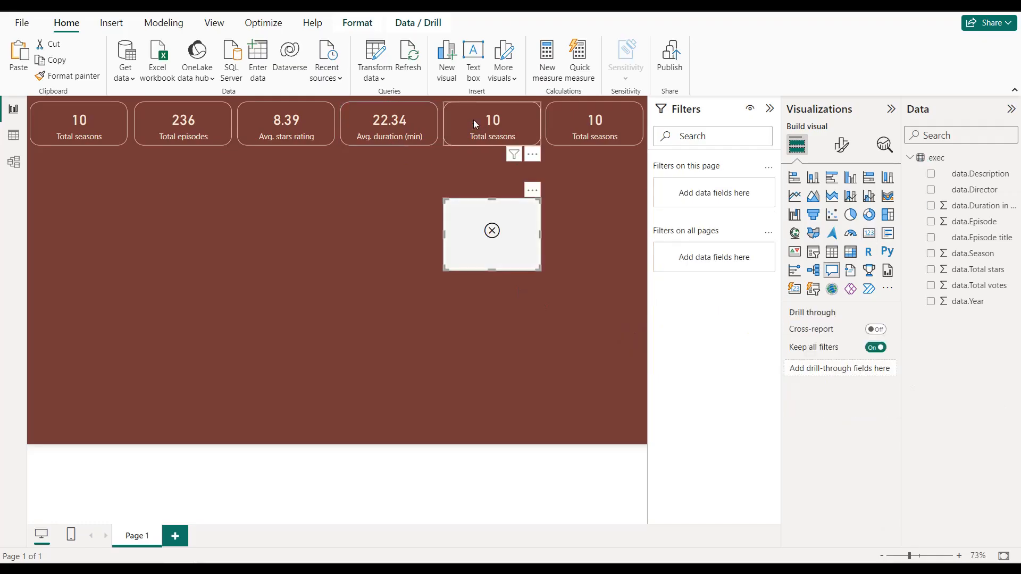
click(532, 196)
click(556, 206)
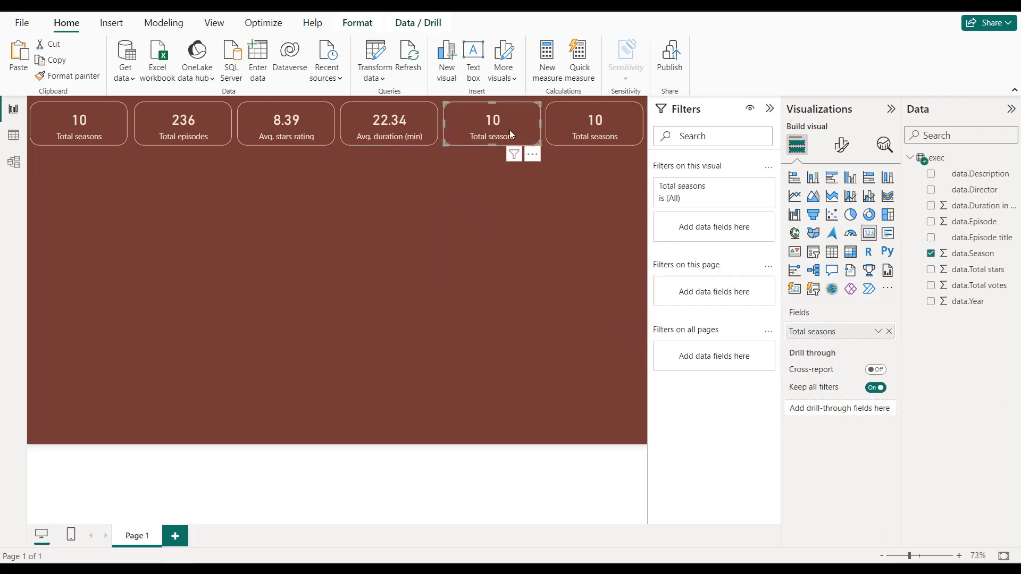
Step: Replace the fifth card's field with data.Total votes and rename it "Total votes" for this visual
click(888, 332)
double_click(930, 286)
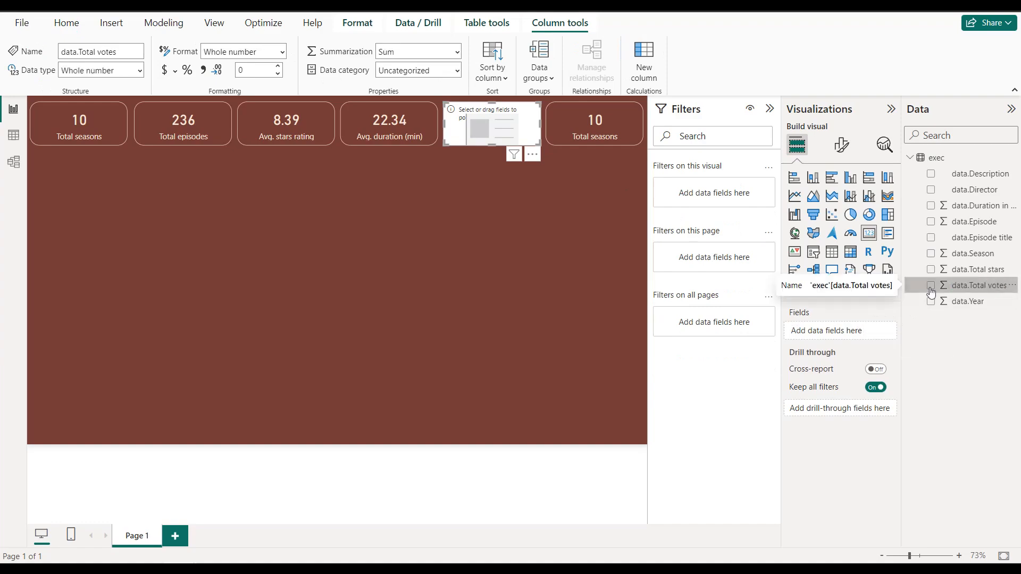
click(930, 286)
click(878, 331)
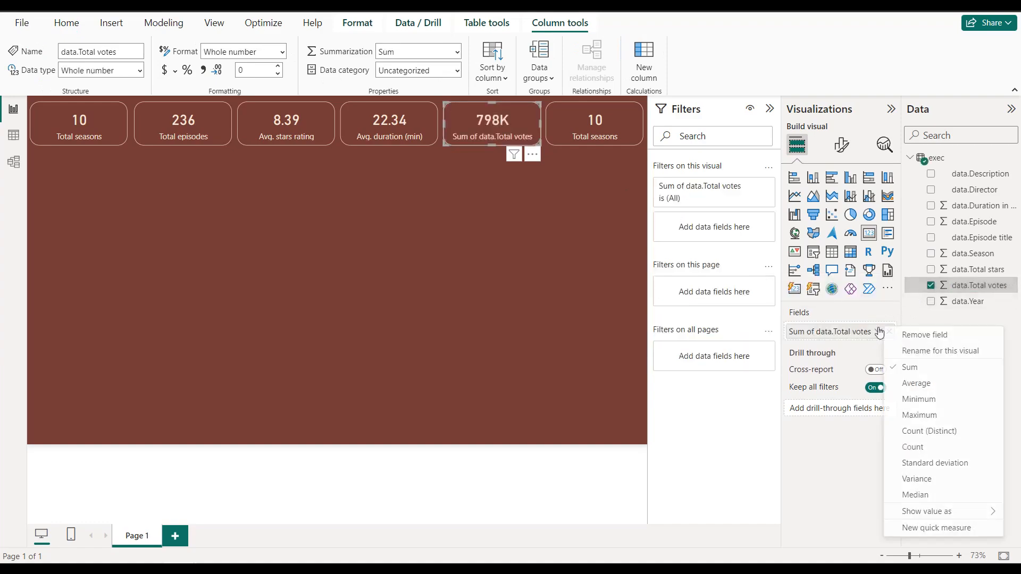
click(903, 349)
text(T)
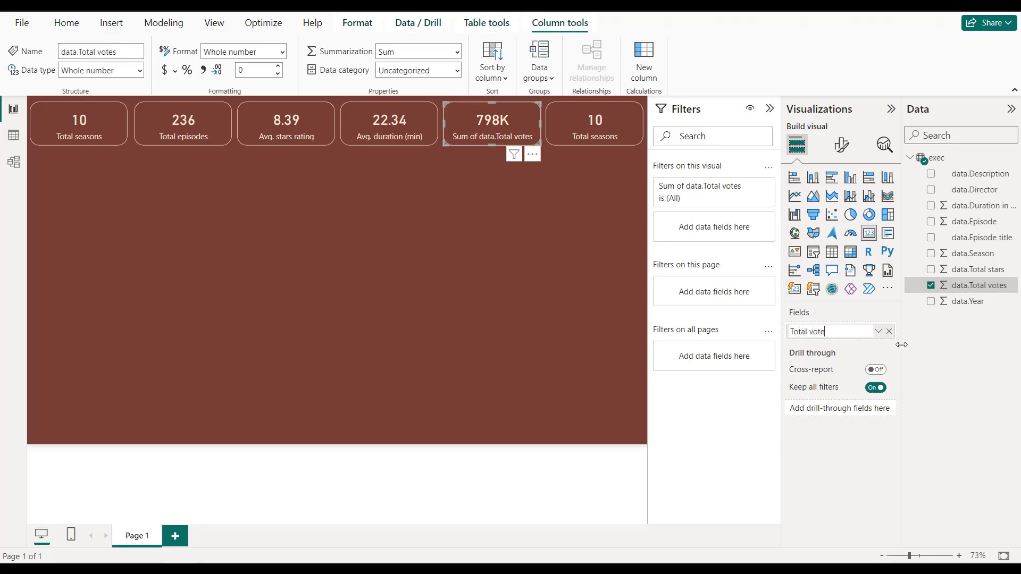
key(Return)
Step: Replace the sixth card's Total seasons field with data.Year
click(577, 126)
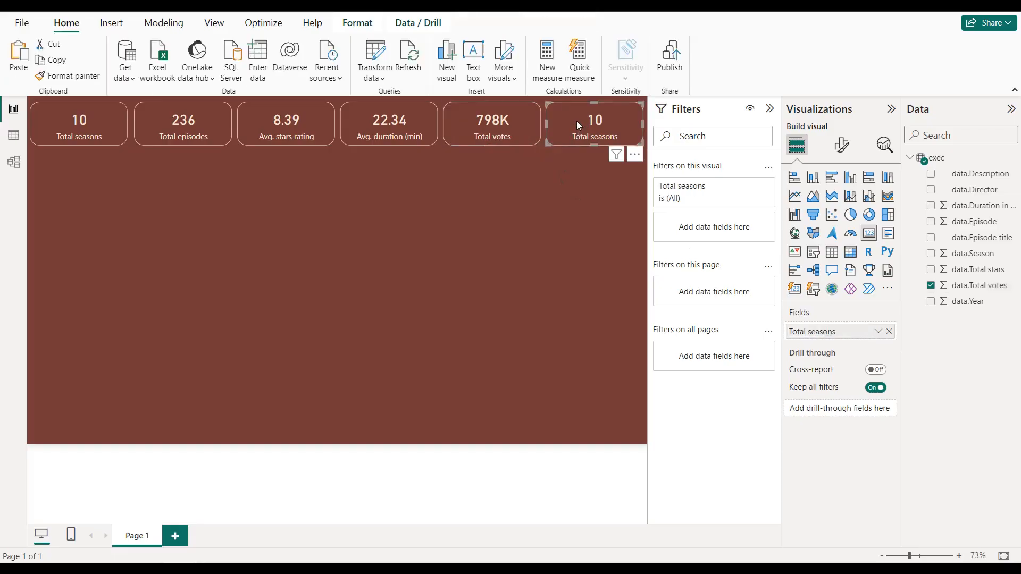
click(889, 331)
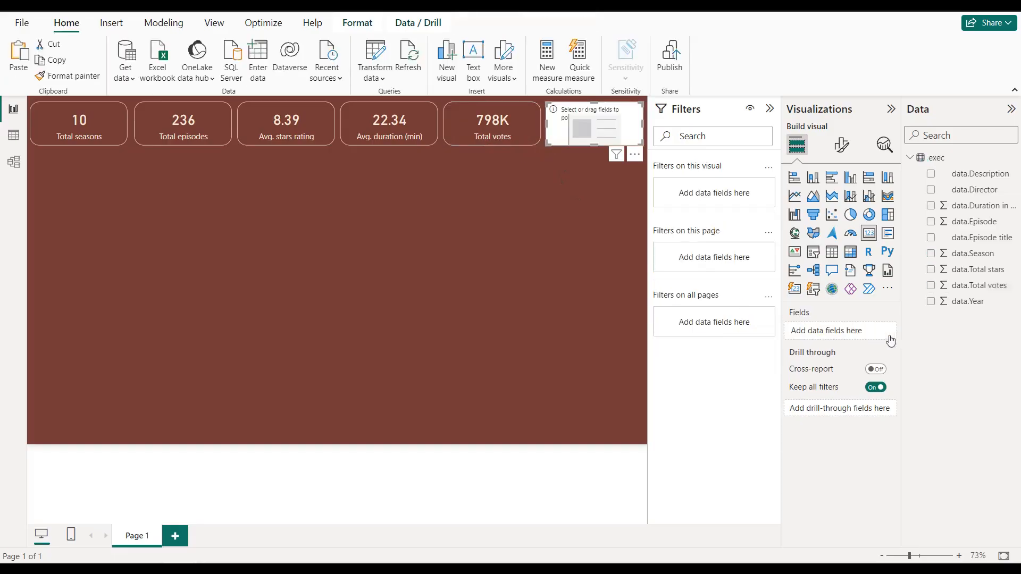
drag(951, 308, 840, 330)
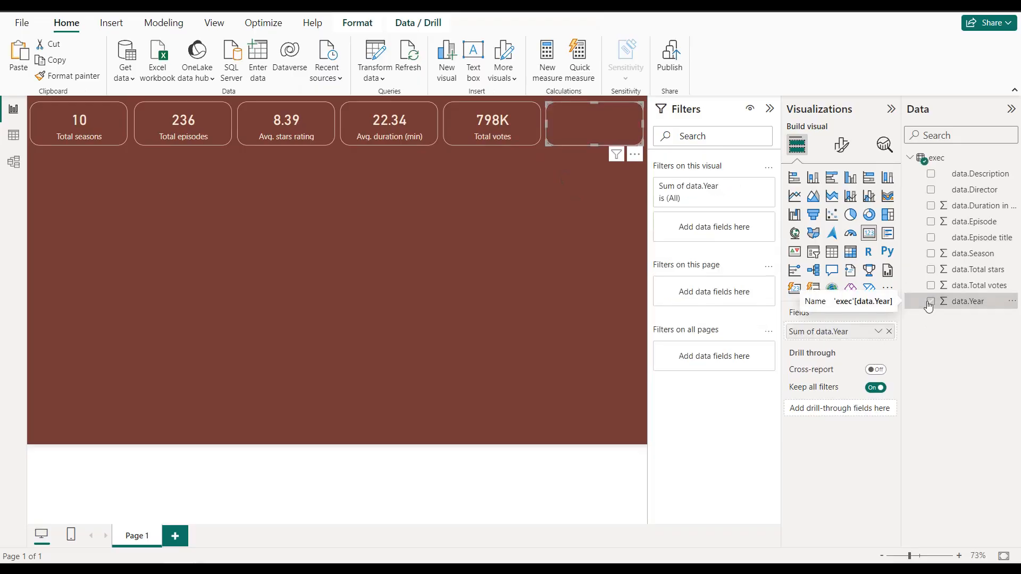
Step: Rename the sixth card's year field to "Last season year" for this visual and summarize it by Maximum
click(878, 331)
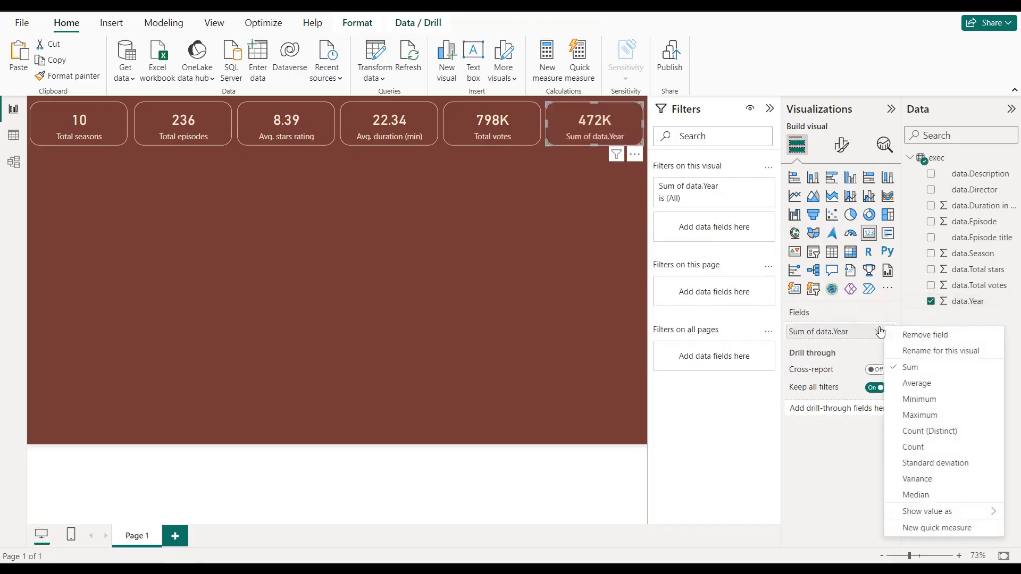
click(903, 352)
text(Last season year)
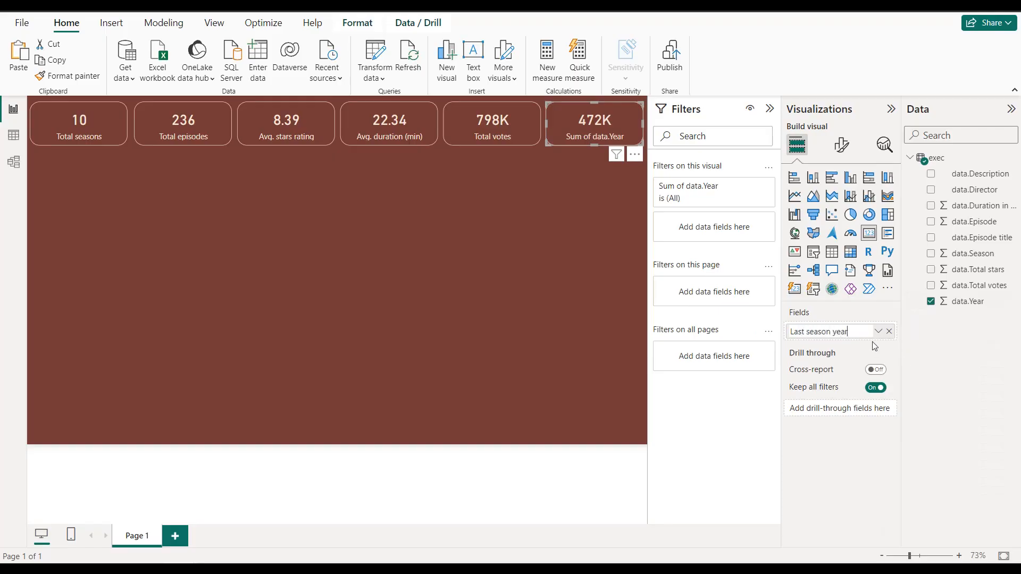
key(Return)
click(877, 332)
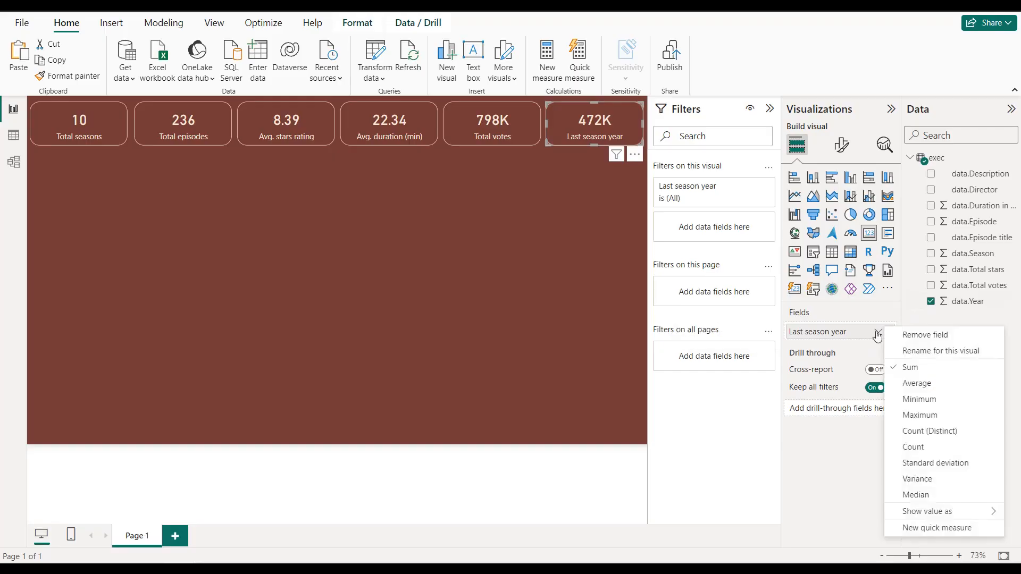
click(907, 416)
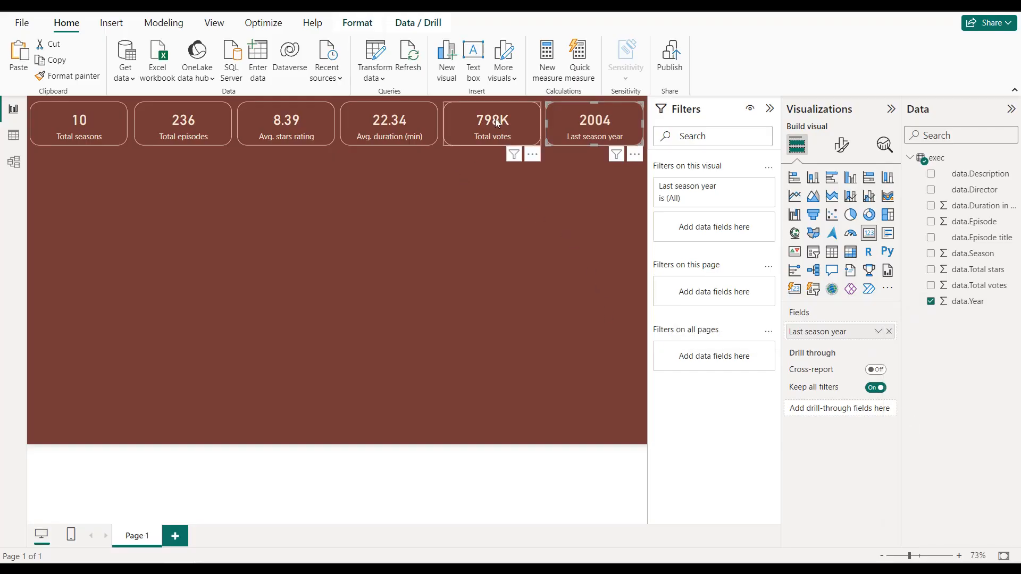
Step: Set the category label font size to 10 on all six summary cards together
ctrl+click(453, 111)
ctrl+click(406, 111)
ctrl+click(298, 112)
ctrl+click(171, 110)
ctrl+click(115, 110)
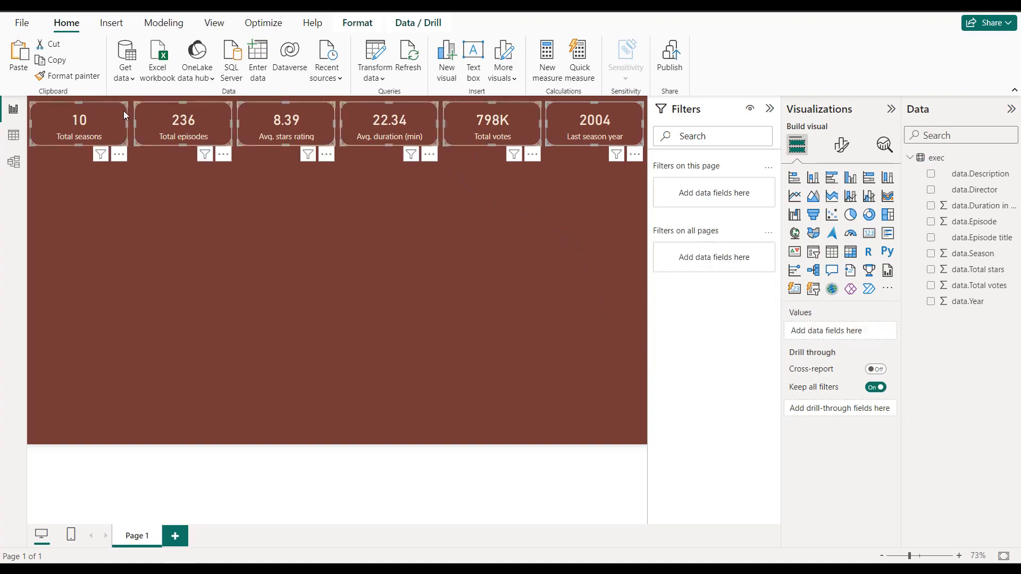
click(841, 146)
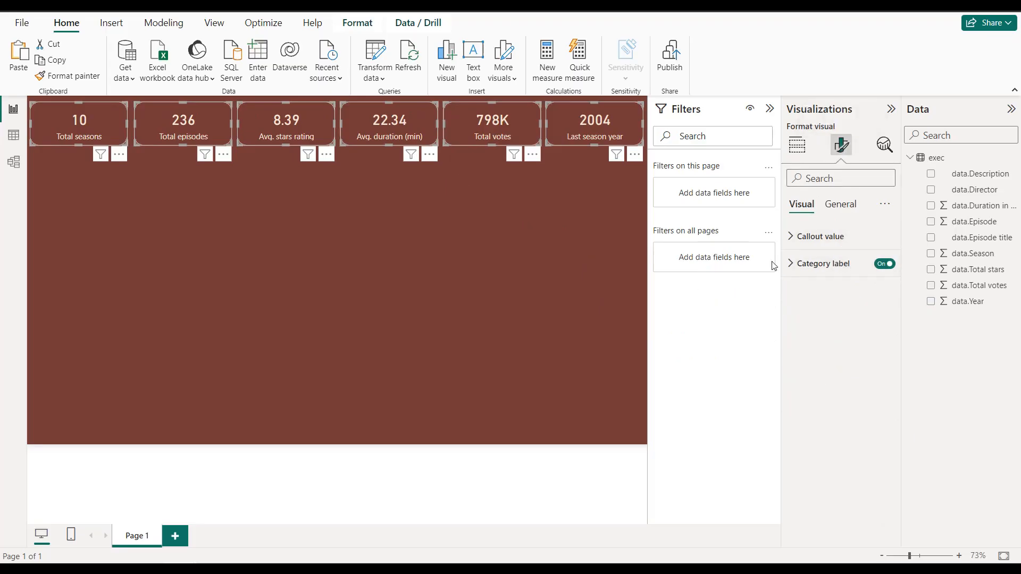
click(789, 267)
click(884, 313)
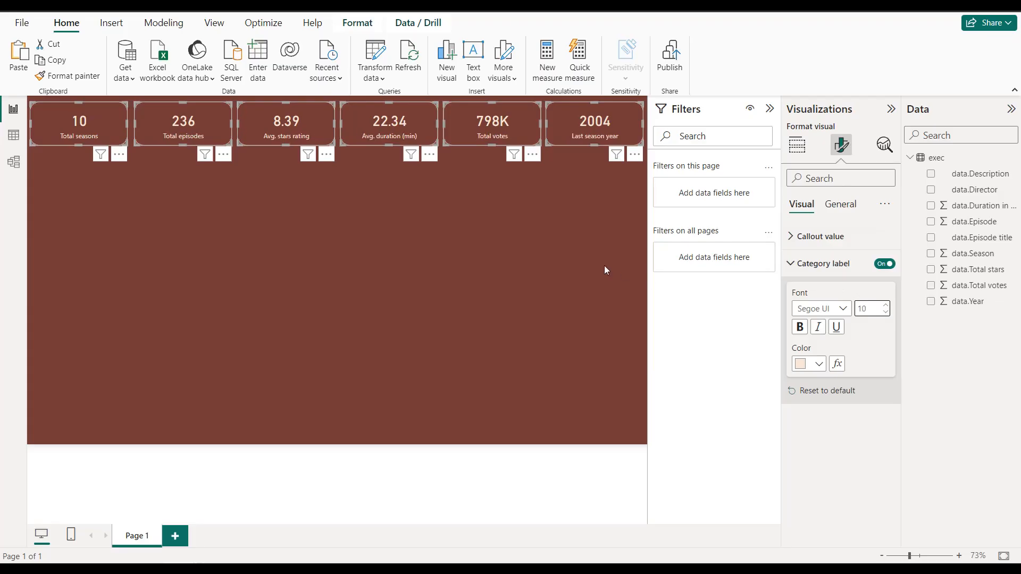
click(494, 223)
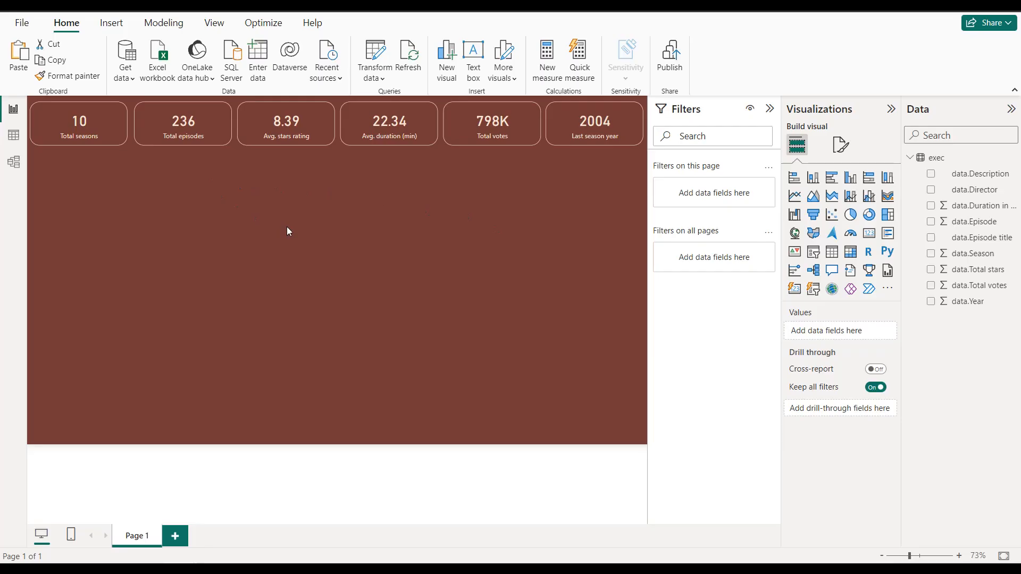
Step: Duplicate the Total seasons card, place the copy just below the original and enlarge it to span the width of the first two cards
click(110, 114)
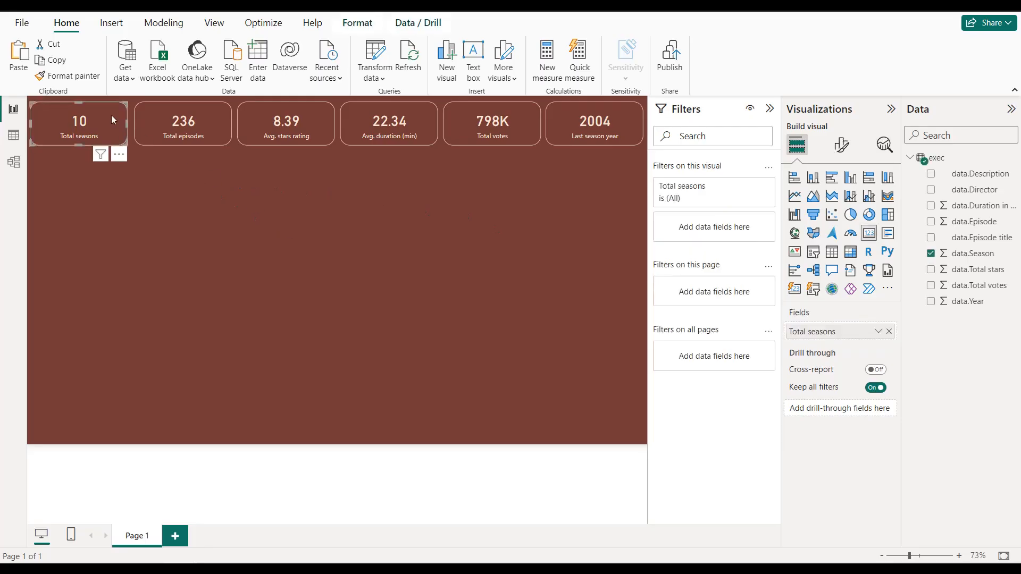
key(ctrl+c)
key(ctrl+v)
drag(108, 117, 106, 181)
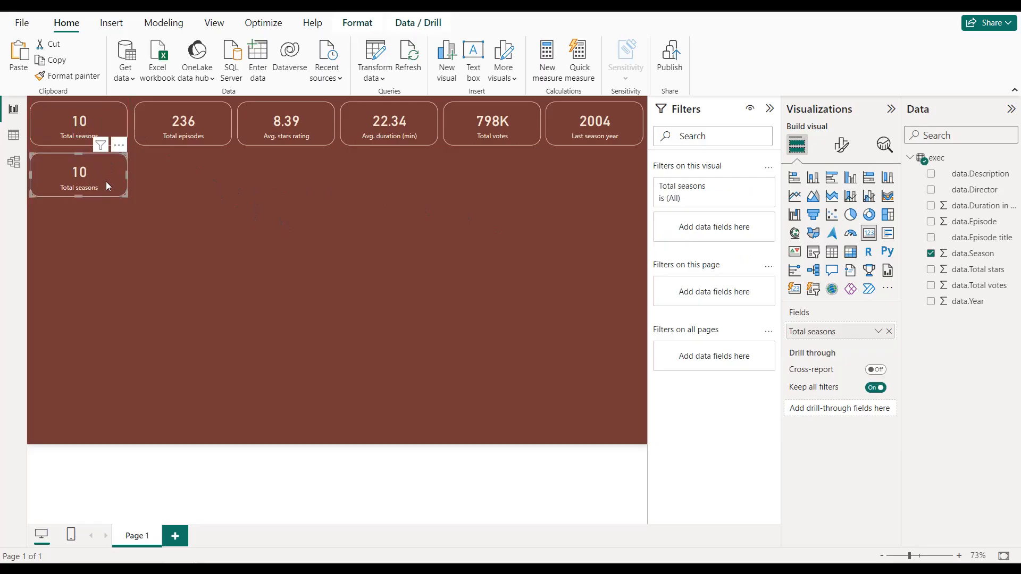
key(Up)
key(Up)
key(Up)
key(Up)
drag(78, 195, 231, 276)
double_click(229, 287)
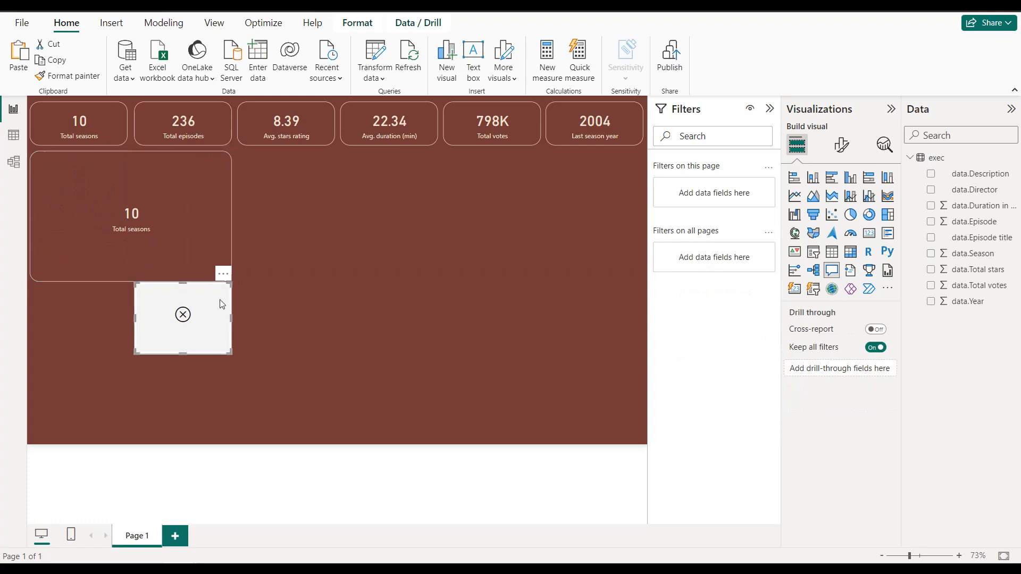
click(223, 274)
click(238, 288)
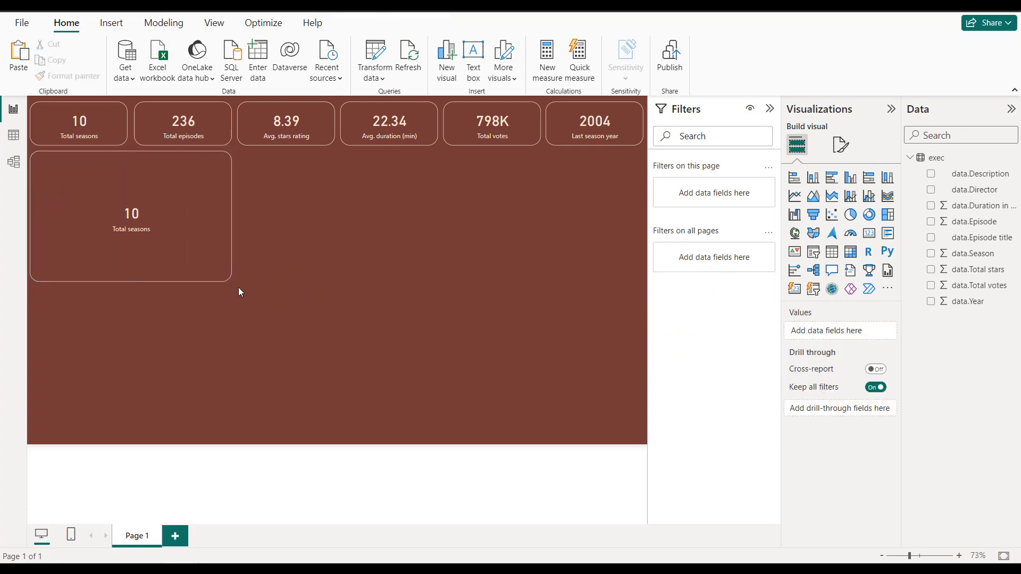
Step: Convert the enlarged Total seasons card into a clustered column chart and remove the season count from its Y-axis
click(203, 184)
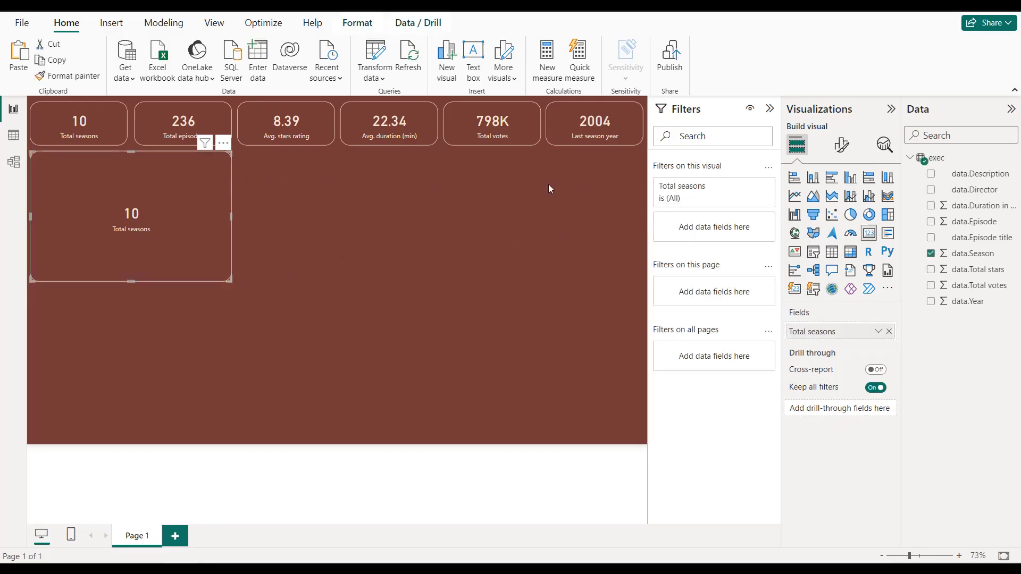
click(849, 178)
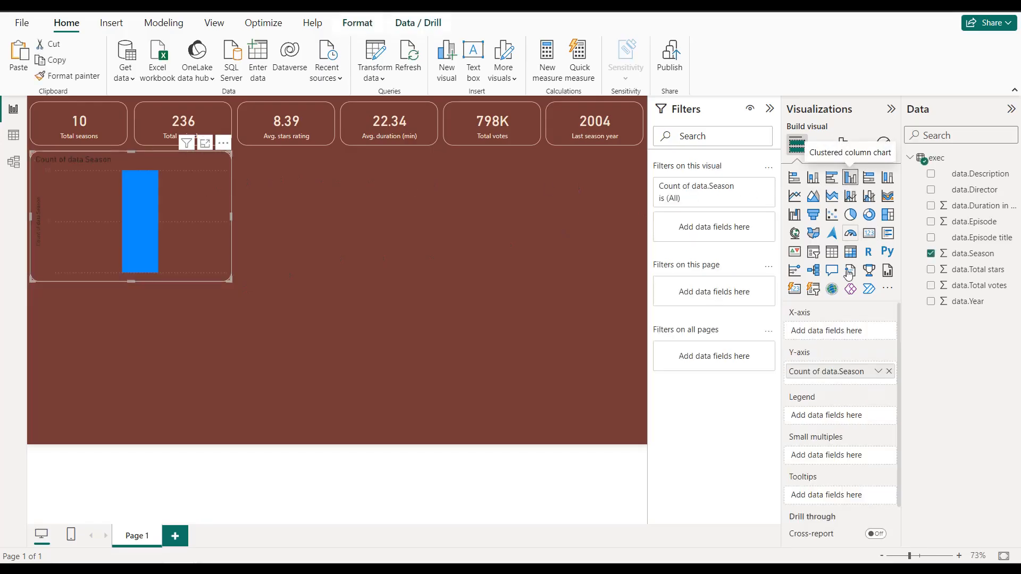
click(890, 371)
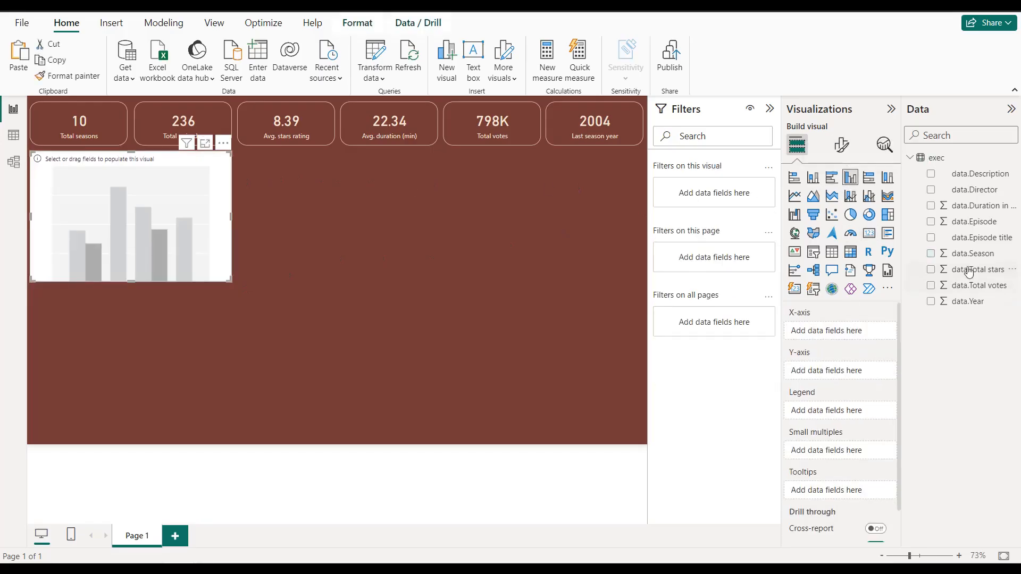
Step: Put data.Season on the column chart's X-axis and data.Episode on its Y-axis, summarized by Count
drag(954, 270, 800, 334)
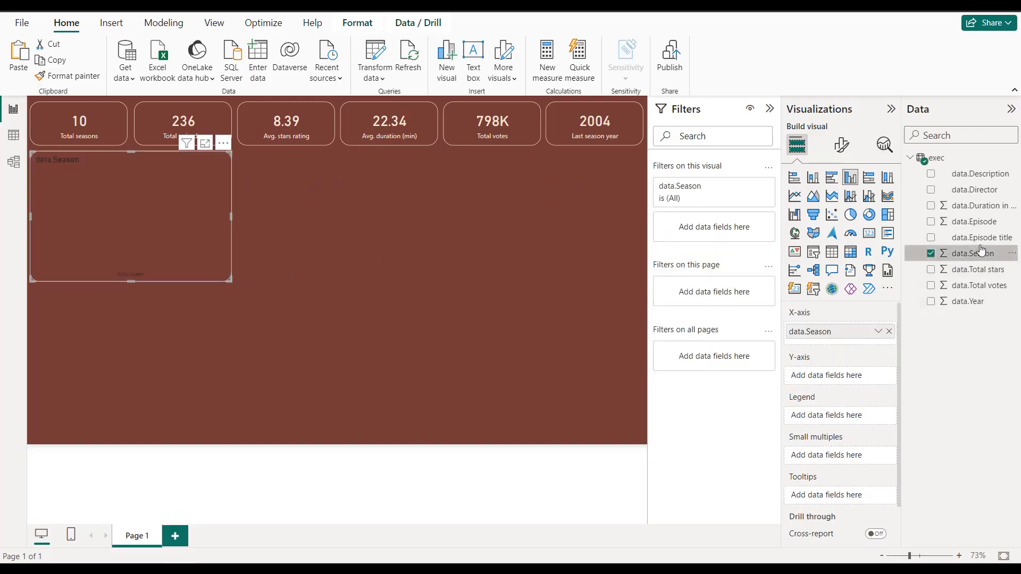
drag(981, 229, 829, 375)
click(877, 376)
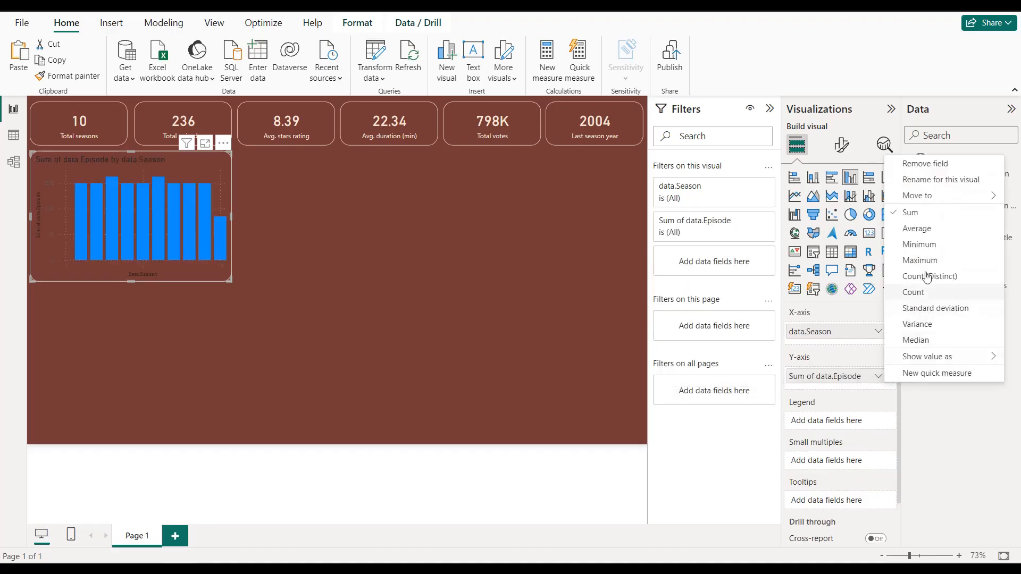
click(920, 294)
double_click(979, 285)
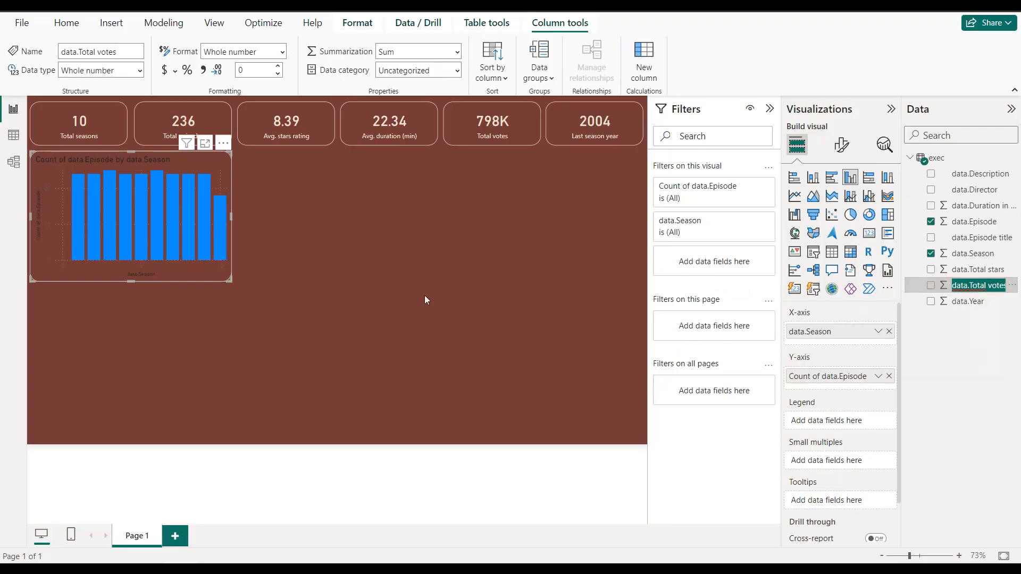
Step: Change the chart's column color to the light cream shade from the recent colors
click(841, 145)
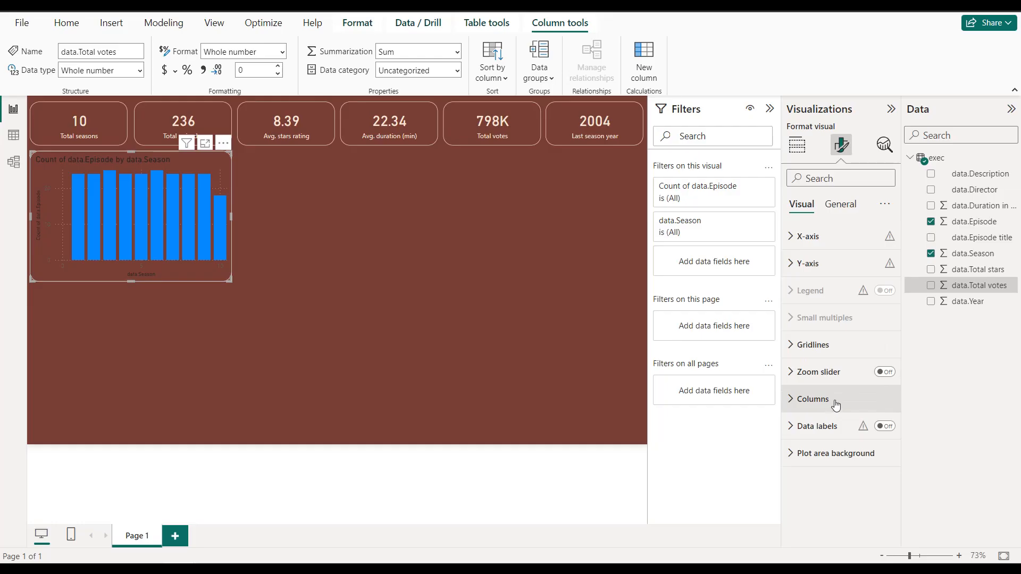
click(832, 409)
click(816, 388)
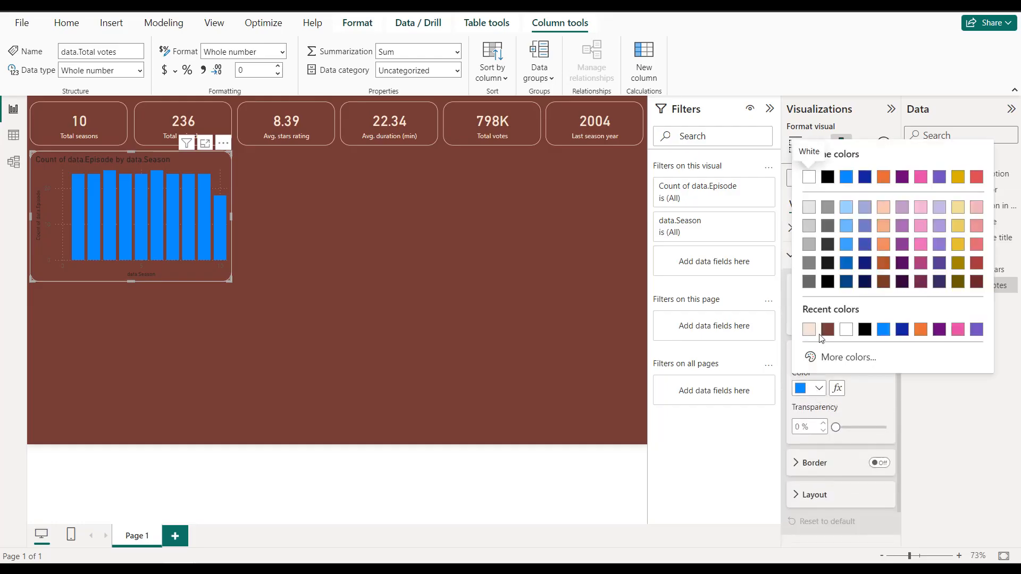
click(808, 330)
Step: Turn off the column chart's horizontal and vertical gridlines
scroll(856, 345, up, 3)
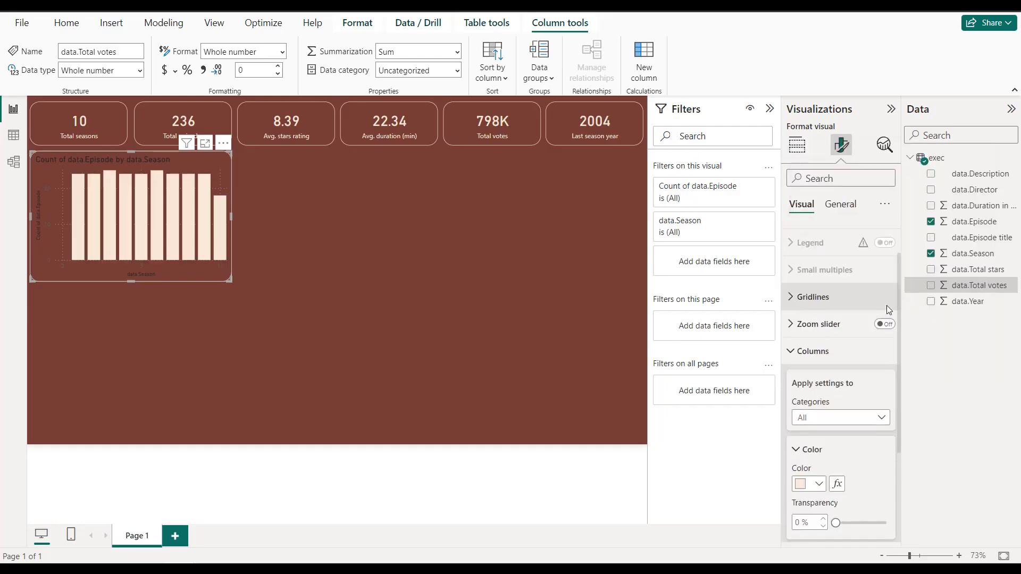
click(856, 346)
scroll(861, 348, down, 1)
click(878, 329)
click(879, 464)
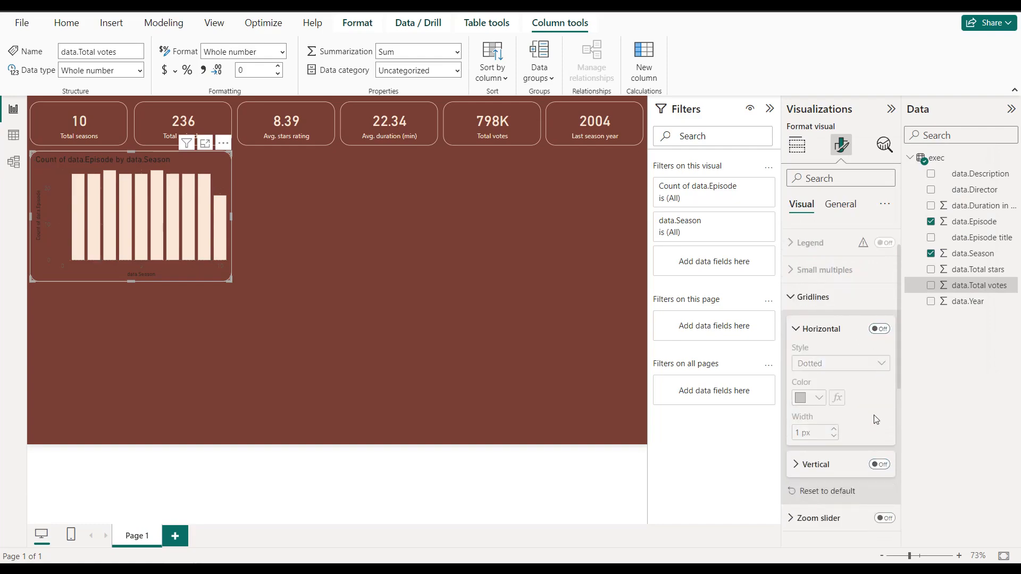
scroll(877, 413, up, 1)
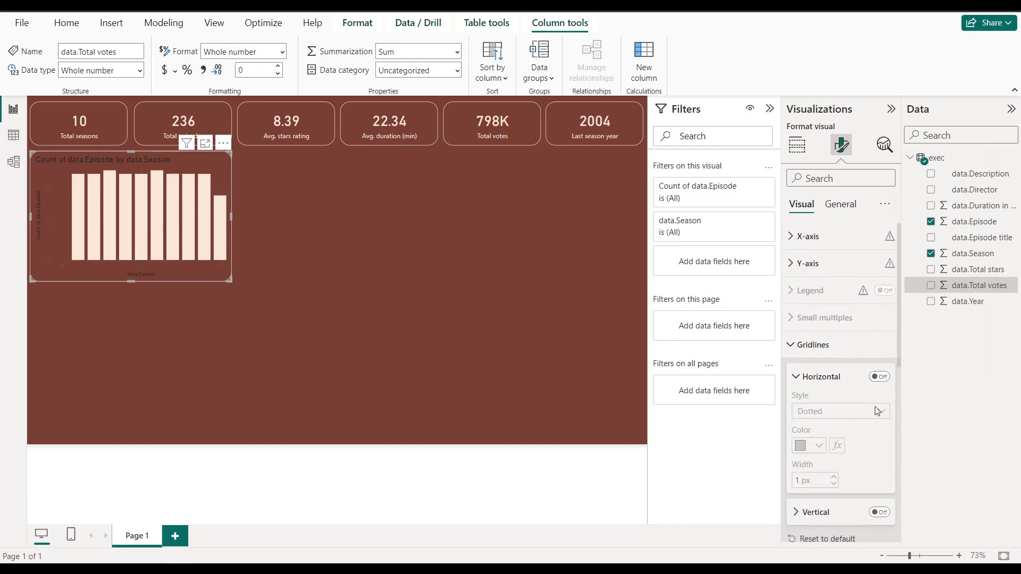
Step: Turn off the column chart's Y-axis title
click(832, 266)
click(832, 267)
click(836, 269)
click(879, 465)
scroll(835, 437, down, 1)
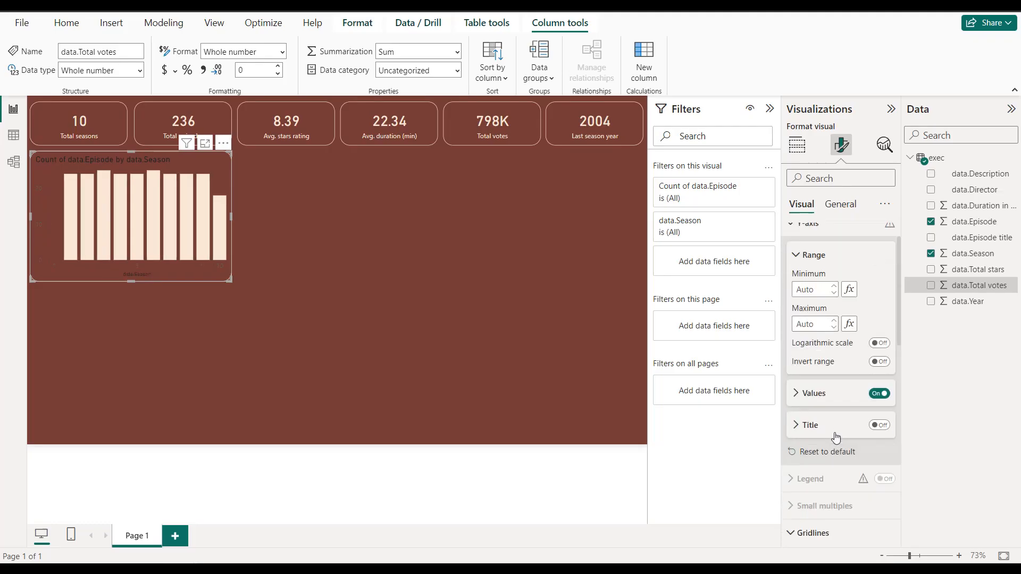
Step: Make the column chart's Y-axis values bold and color them light cream from the recent colors
click(812, 387)
scroll(819, 390, down, 2)
click(819, 380)
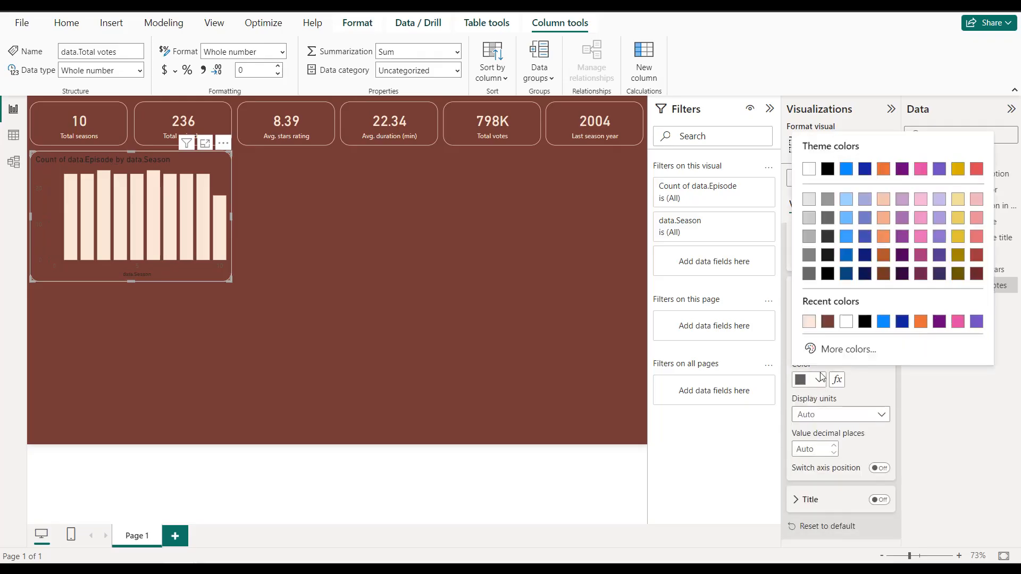
click(809, 322)
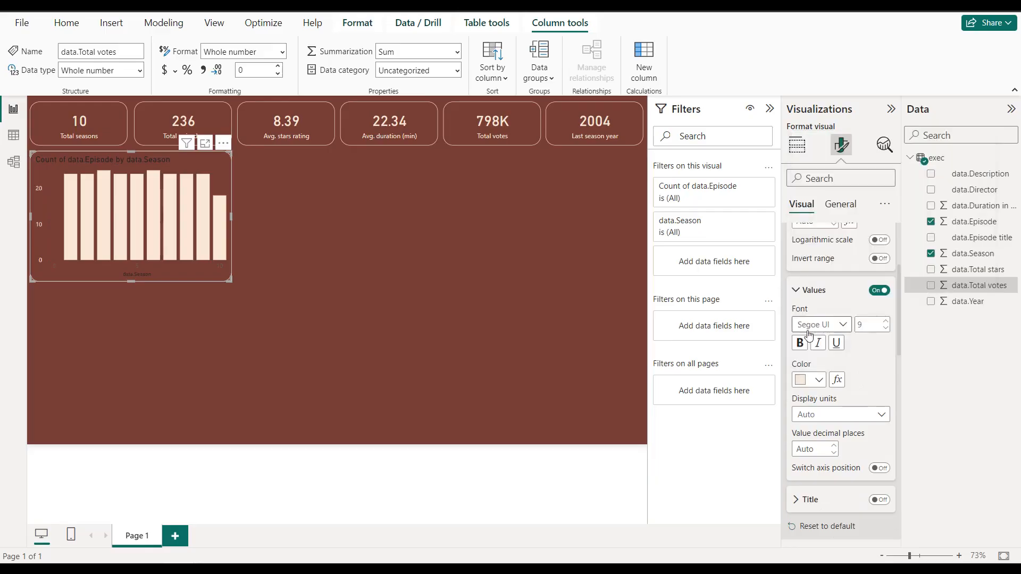
click(799, 343)
scroll(821, 319, up, 3)
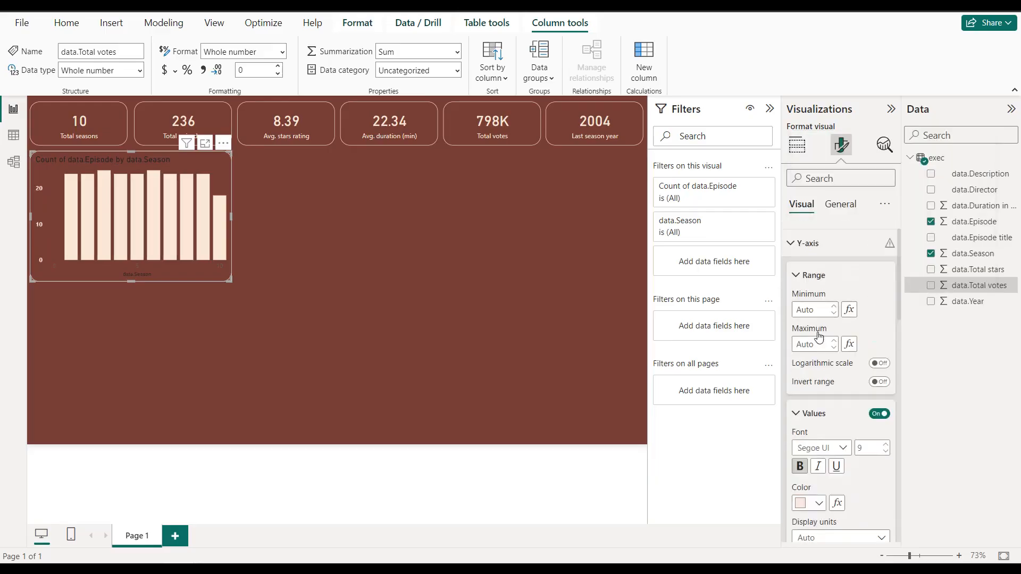
Step: Make the column chart's X-axis values bold and color them light cream from the recent colors
click(821, 244)
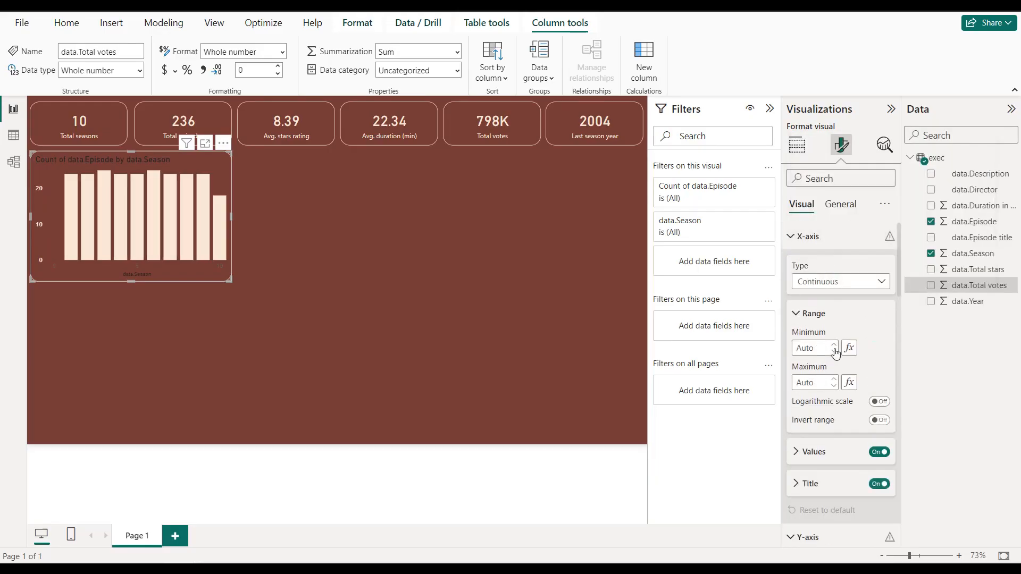
click(815, 452)
scroll(815, 453, down, 3)
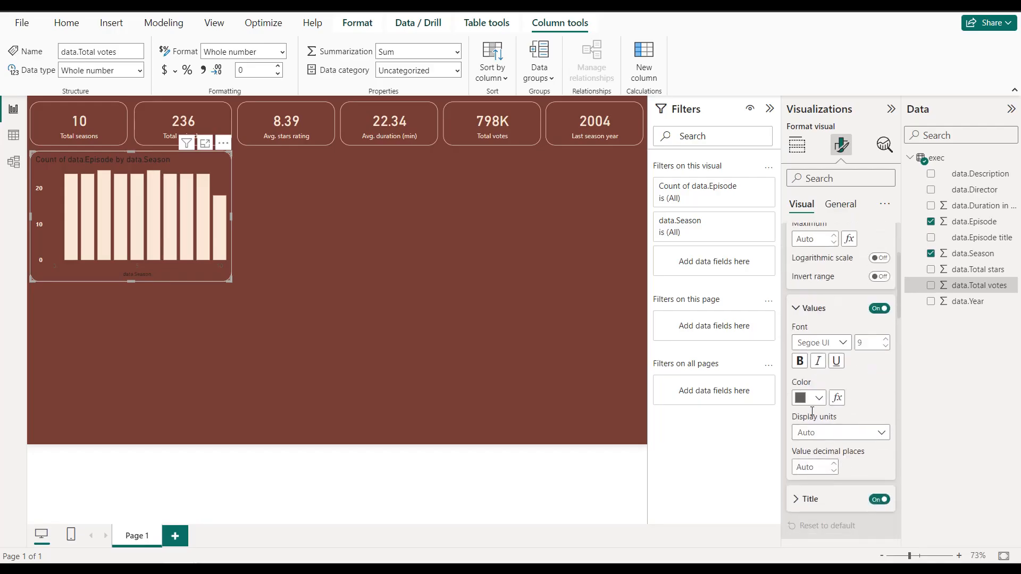
click(818, 397)
click(808, 339)
Step: Set the column chart's X-axis title to "Season" in bold light cream text
scroll(827, 409, down, 3)
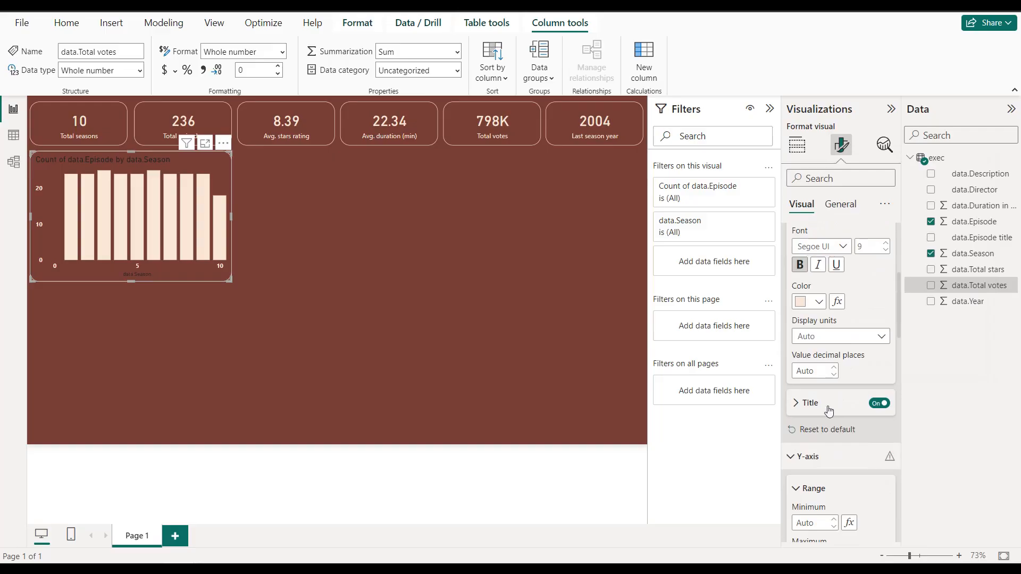
click(814, 408)
click(813, 437)
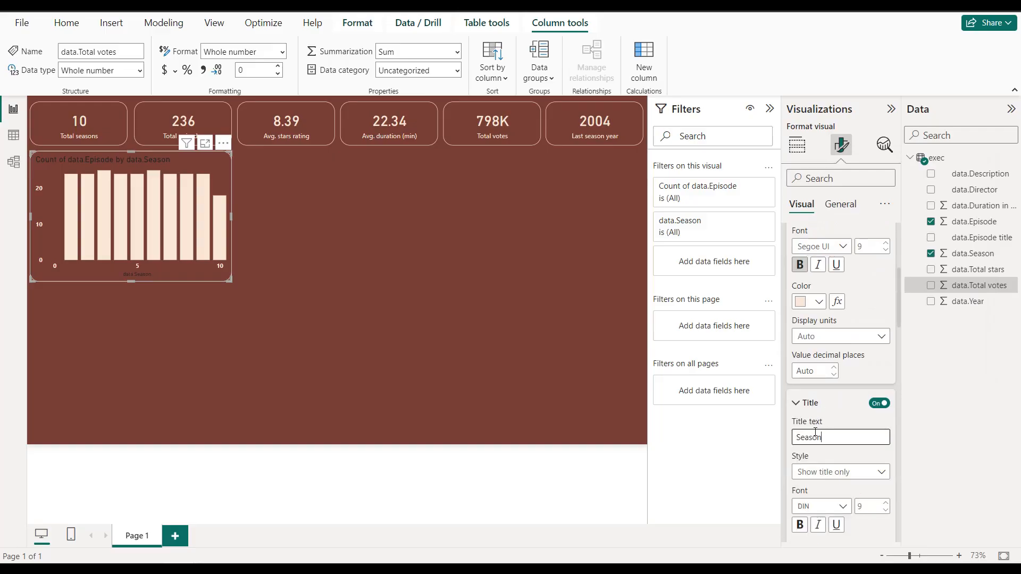
scroll(815, 436, down, 3)
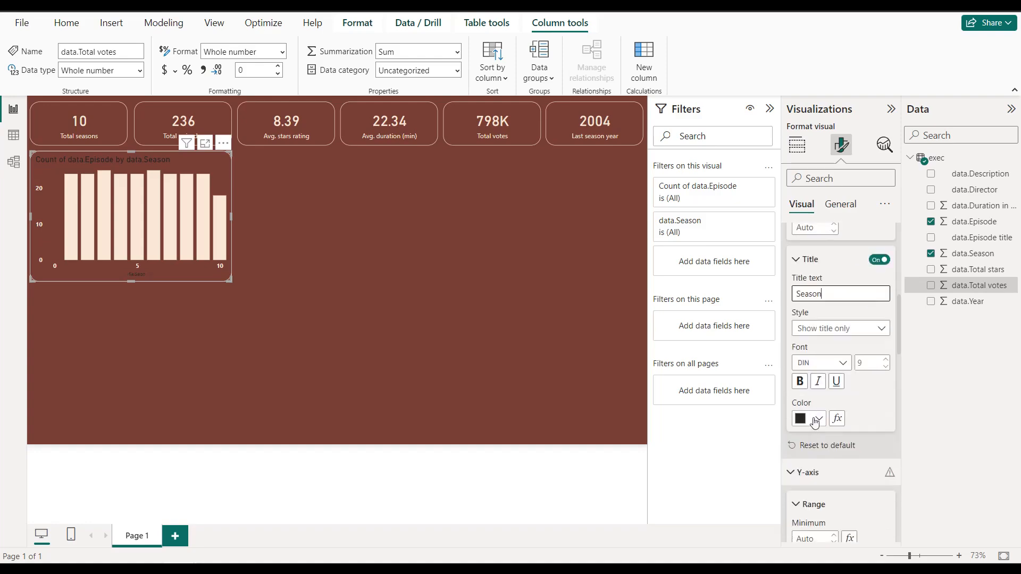
click(799, 382)
click(817, 425)
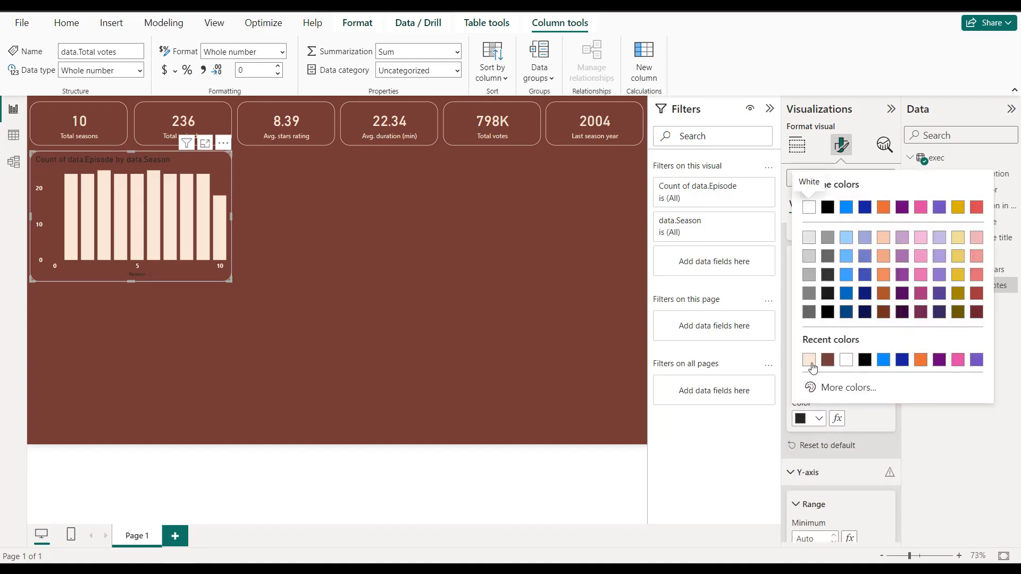
click(810, 362)
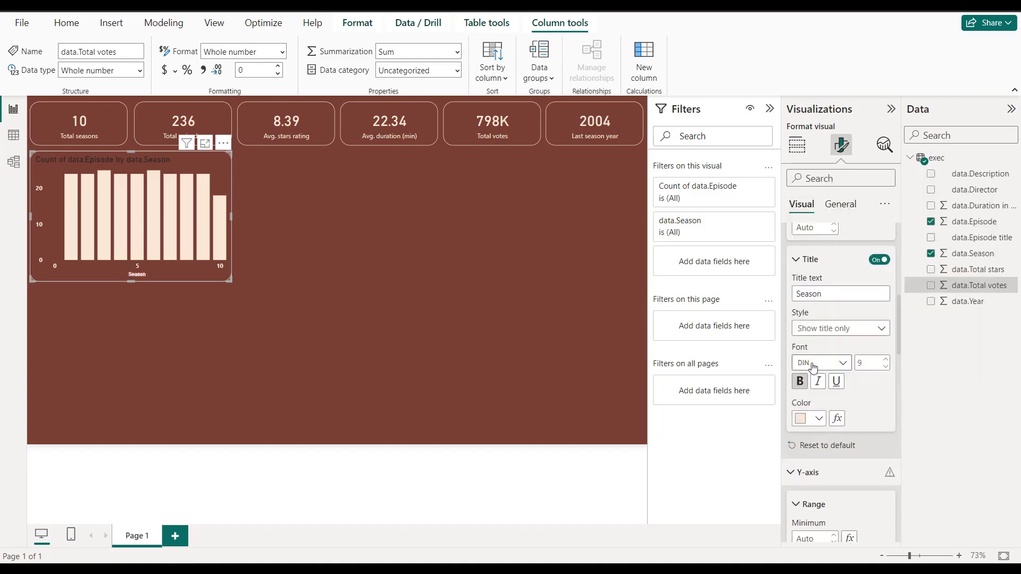
Step: Change the column chart's title text to "Total episodes by season"
click(840, 205)
click(834, 264)
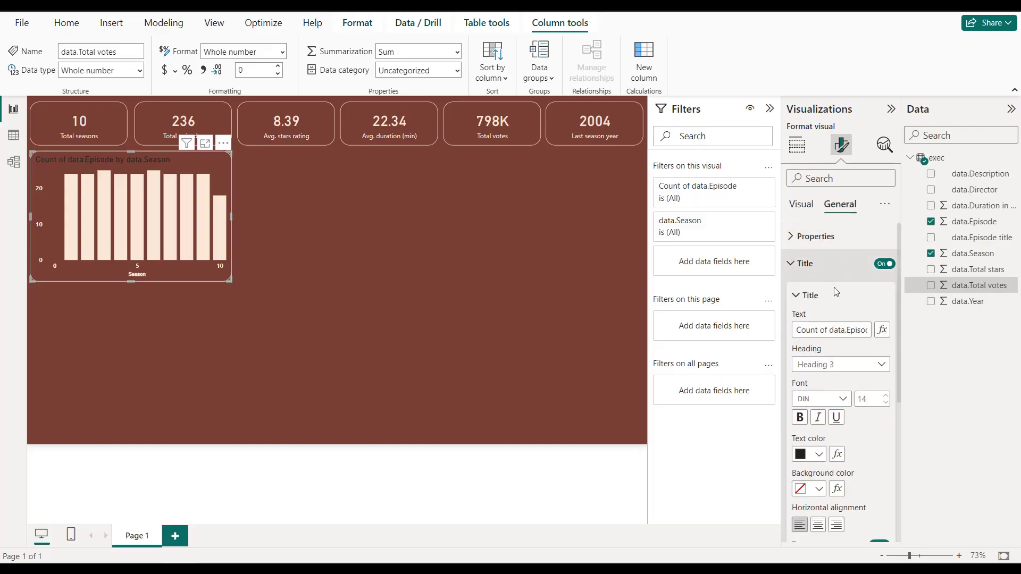
click(836, 329)
key(ctrl+a)
text(T)
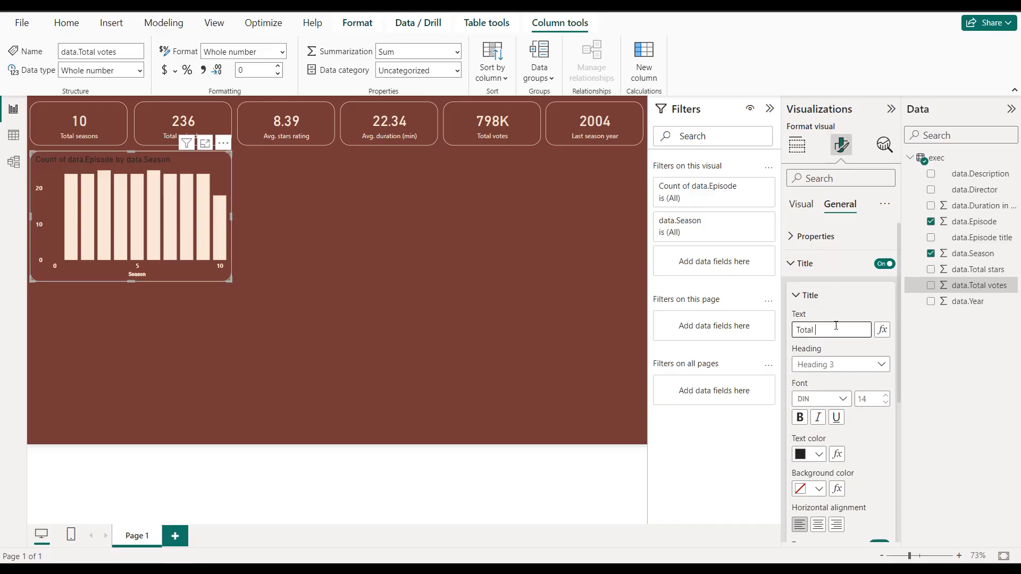
text(otal epis)
text(odes by season)
Step: Center the column chart's title and format it in bold light cream text
click(818, 524)
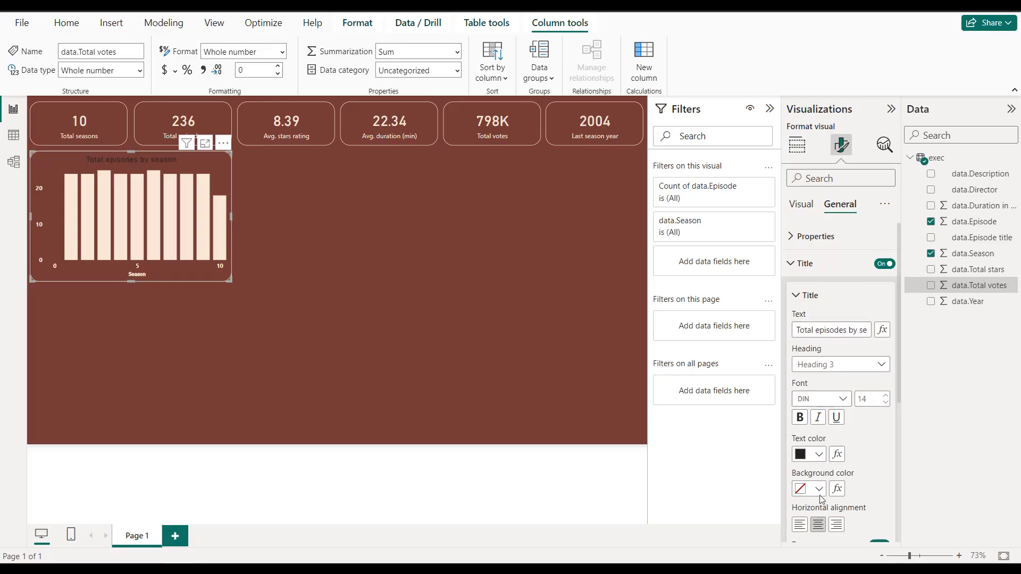
click(819, 454)
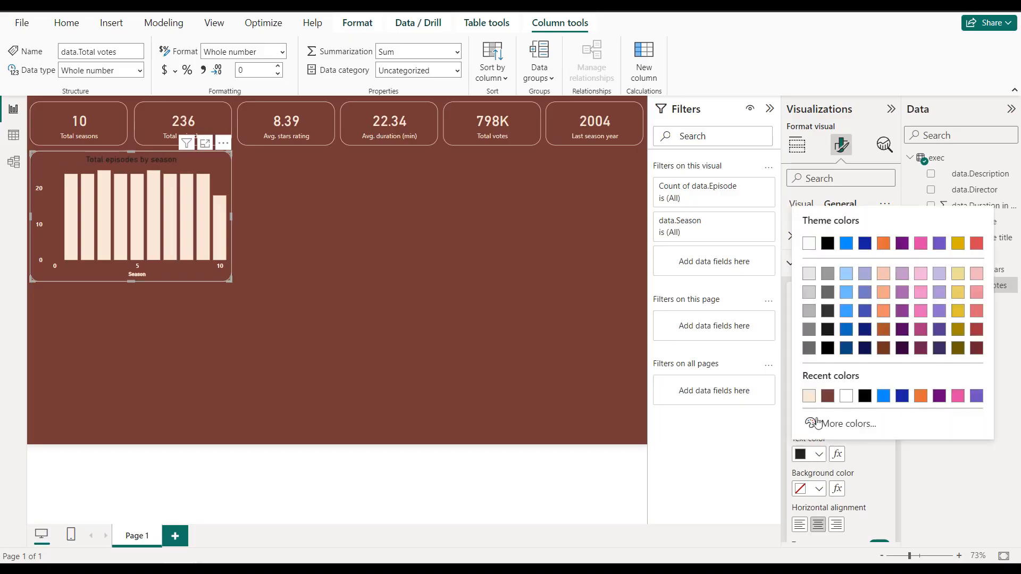
click(816, 404)
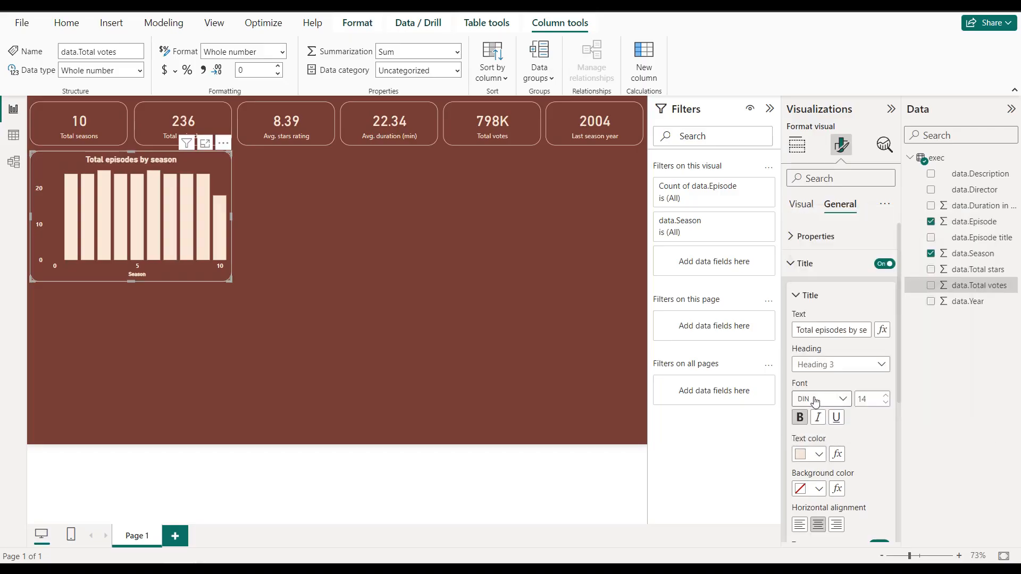
click(463, 287)
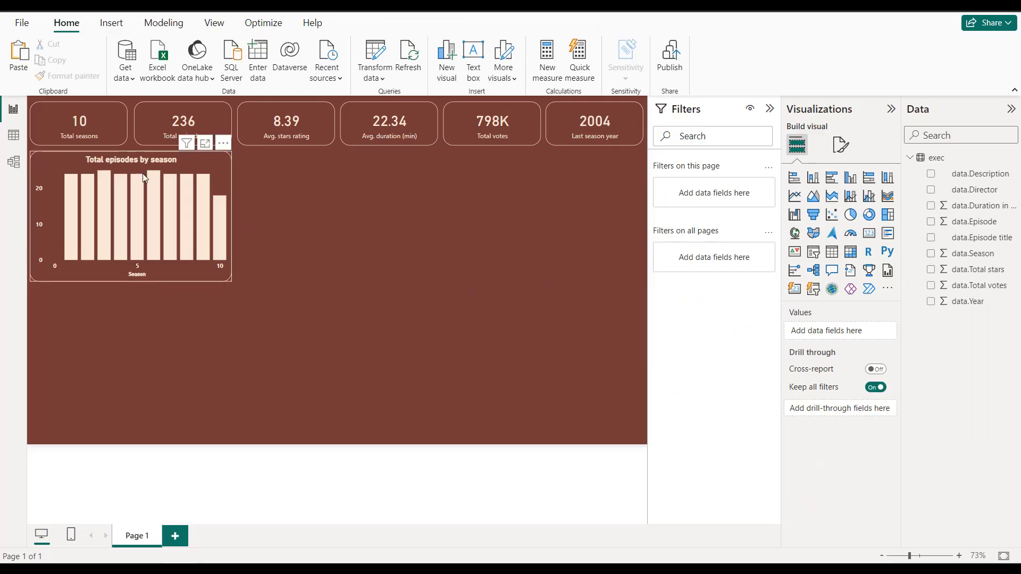
Step: Turn on data labels for the Total episodes by season chart
click(193, 165)
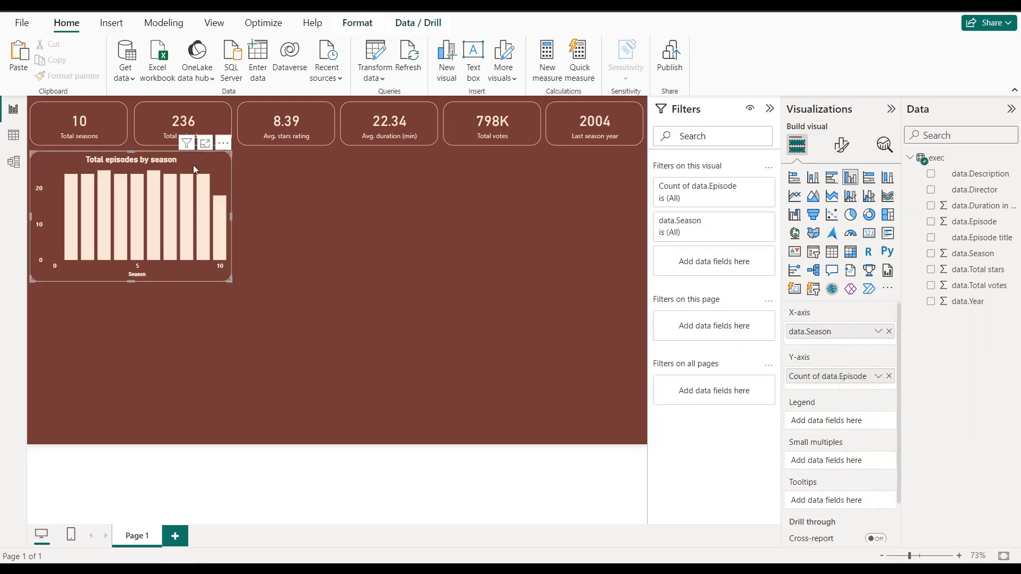
click(832, 153)
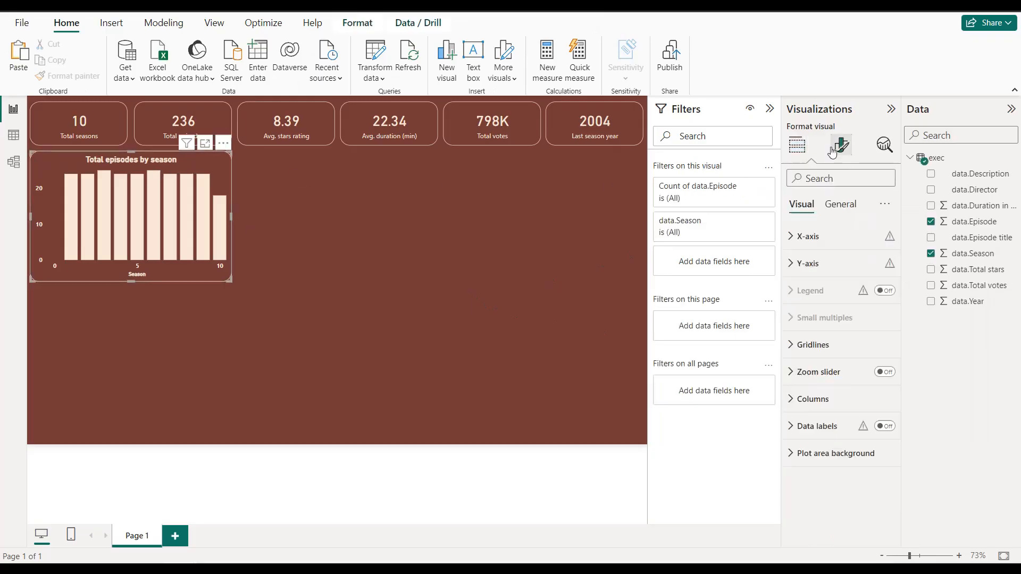
click(883, 426)
click(814, 426)
scroll(830, 404, down, 4)
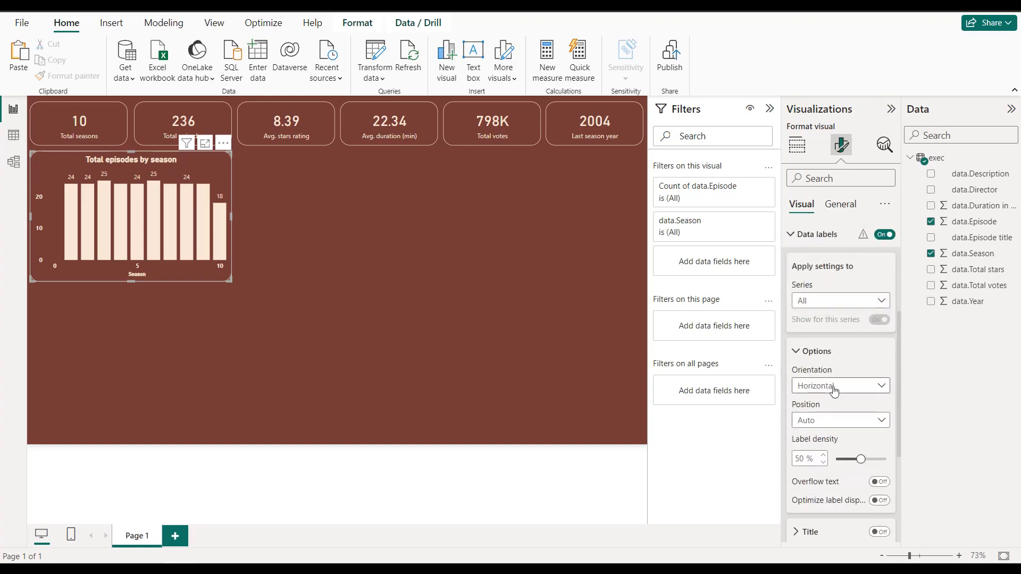
Step: Set the column chart's data label values to the light cream recent color
scroll(836, 390, down, 1)
click(829, 420)
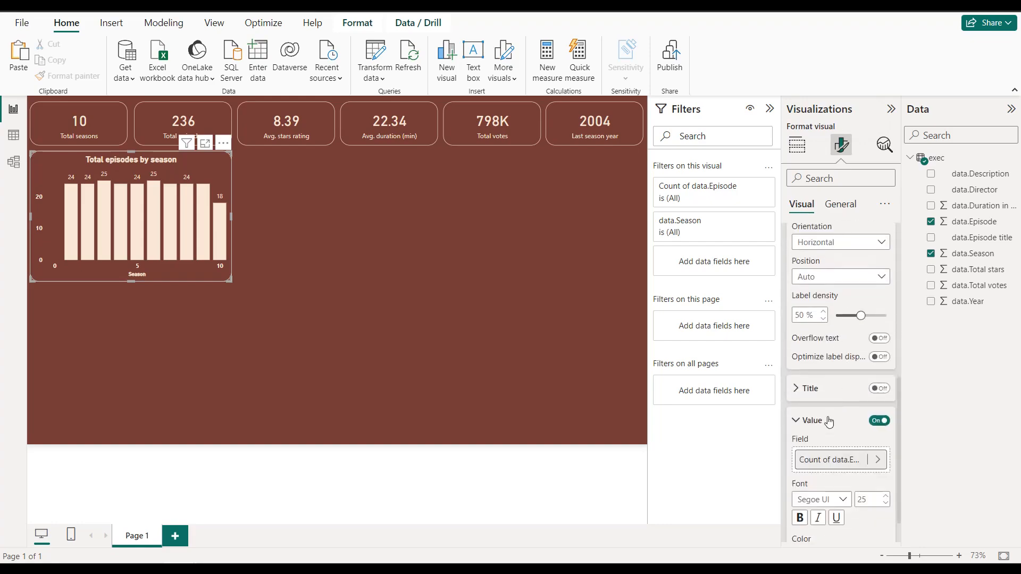
scroll(822, 418, down, 2)
click(814, 459)
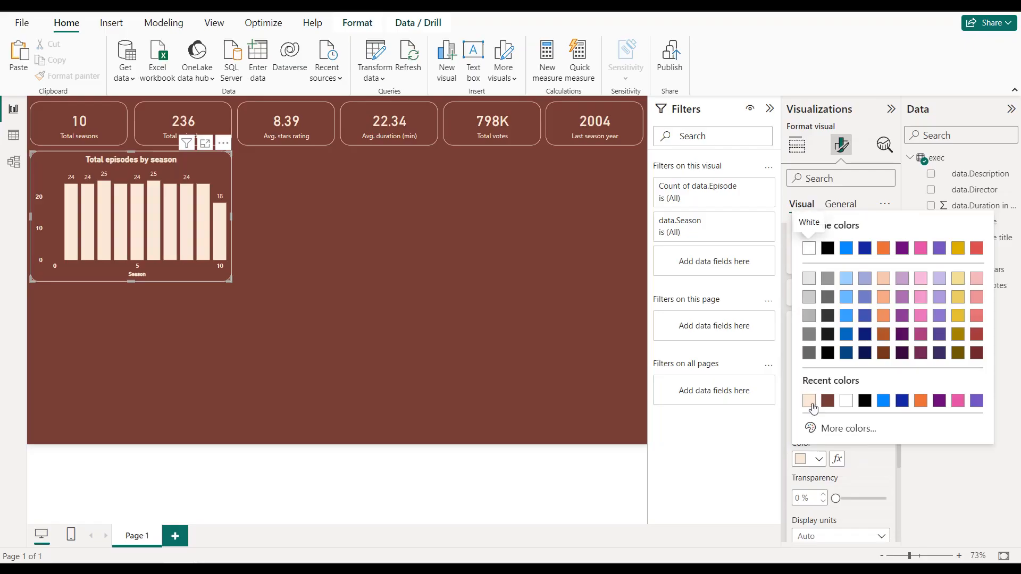
click(811, 400)
click(424, 274)
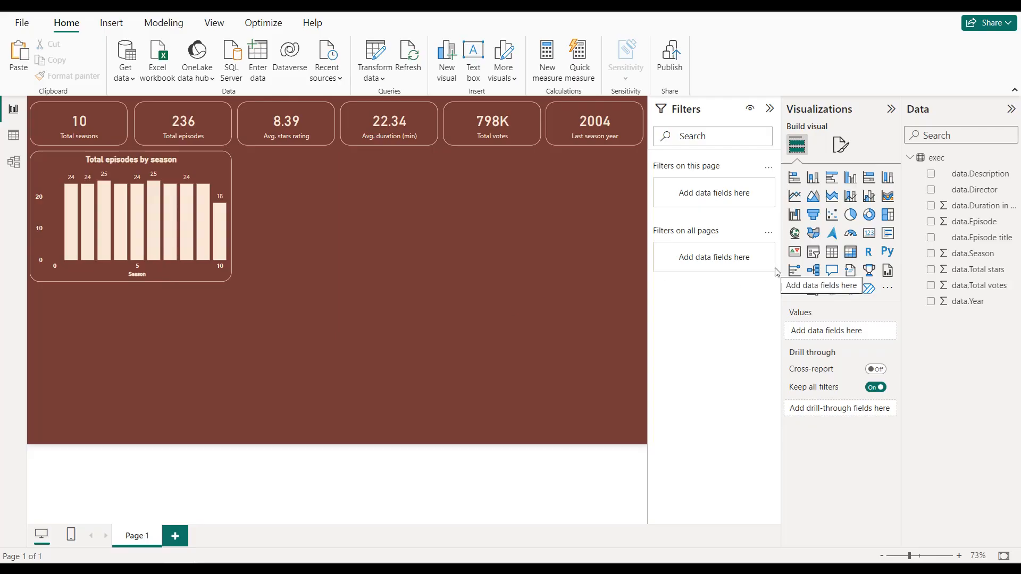
Step: Add a ribbon chart with data.Season on X, data.Total votes on Y and data.Episode as legend, and widen it across the page
click(886, 197)
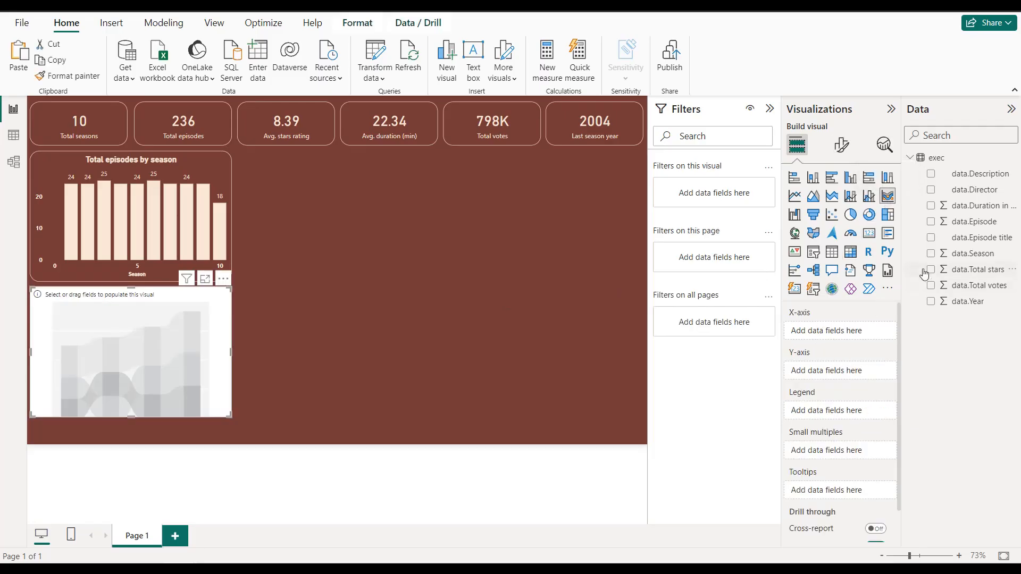
drag(952, 257, 839, 334)
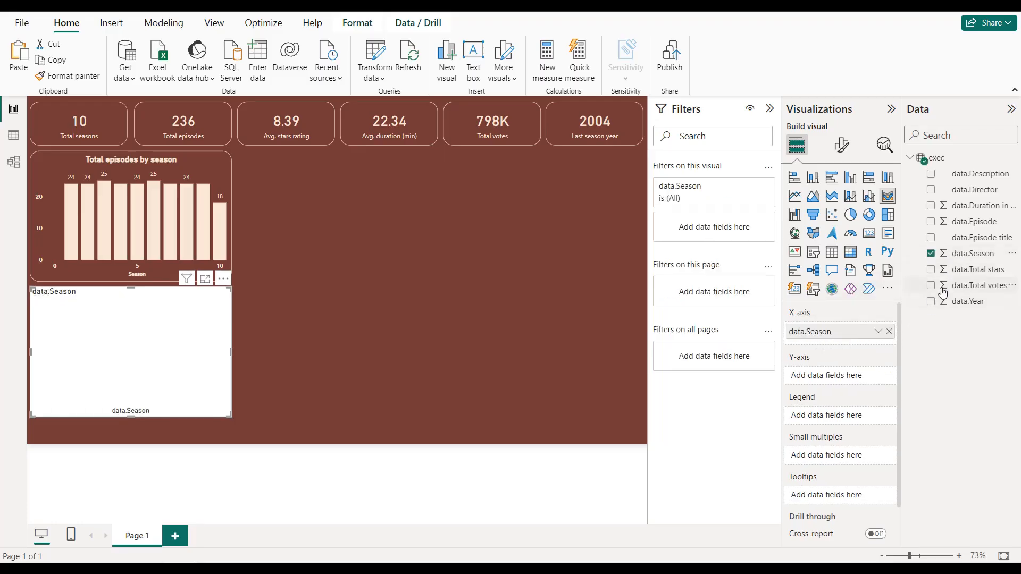
drag(973, 291, 851, 379)
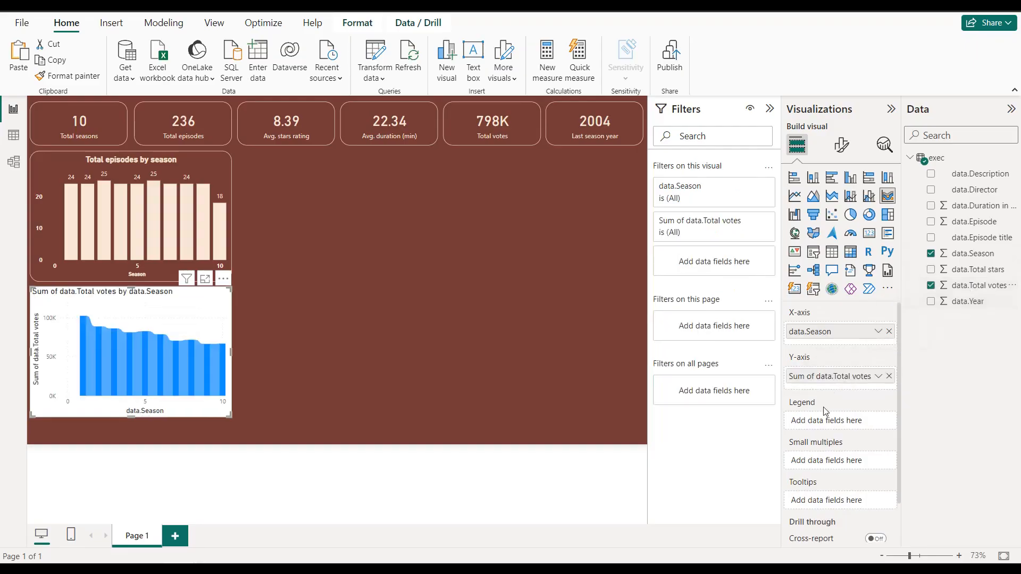
drag(970, 222, 851, 421)
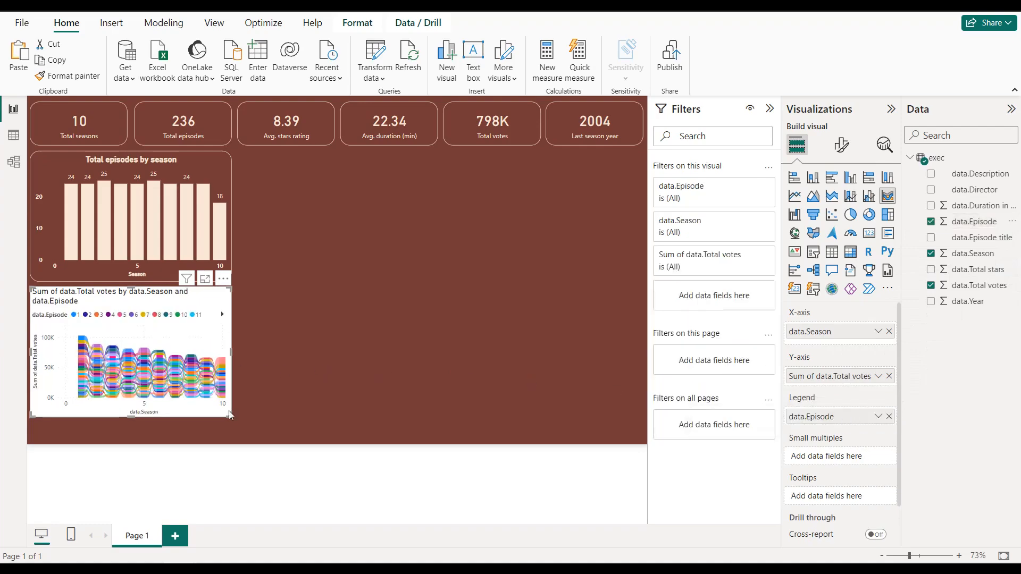
drag(229, 414, 633, 429)
drag(637, 428, 638, 426)
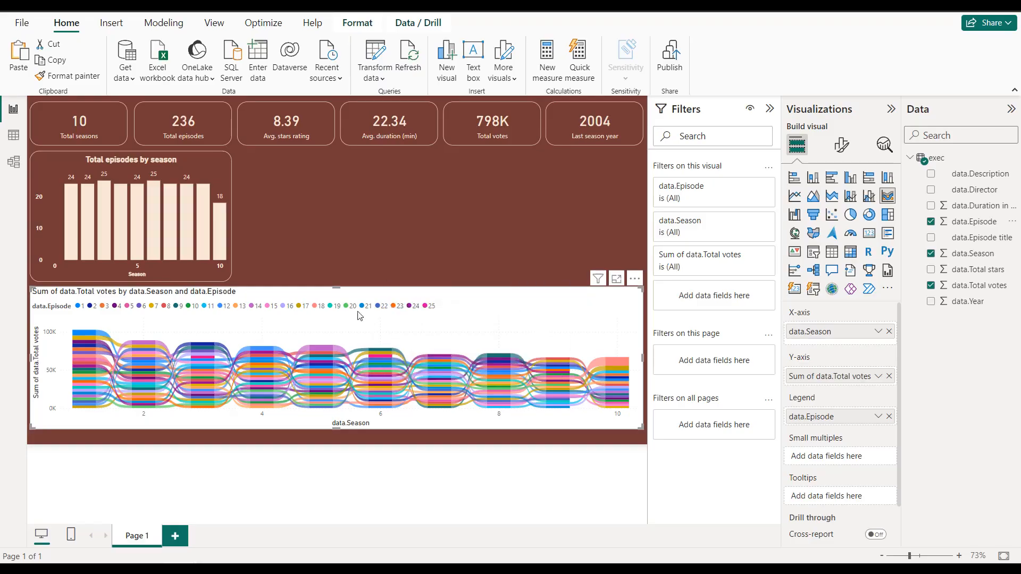
Step: Turn off the ribbon chart's background
click(841, 146)
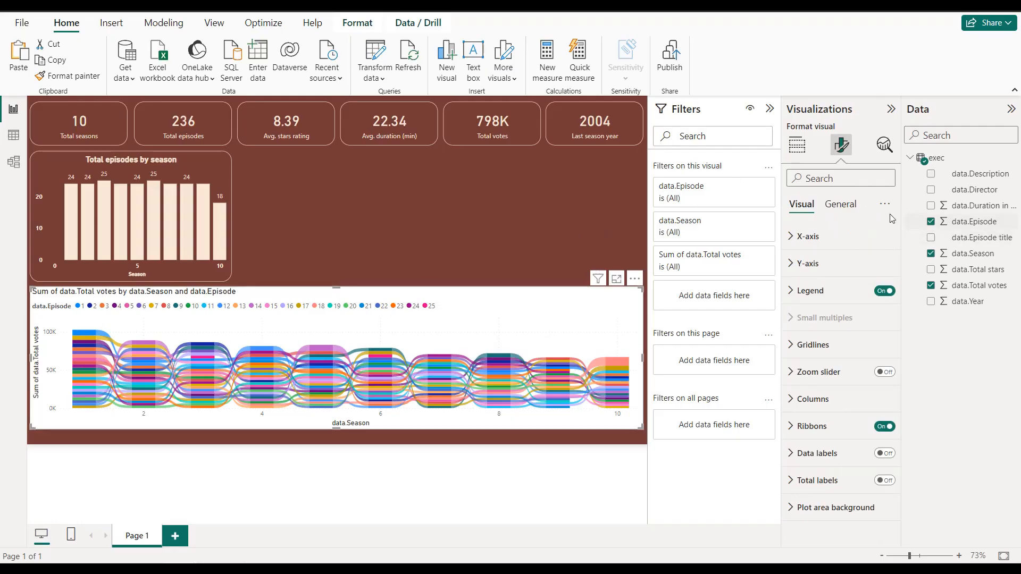
click(841, 205)
click(837, 292)
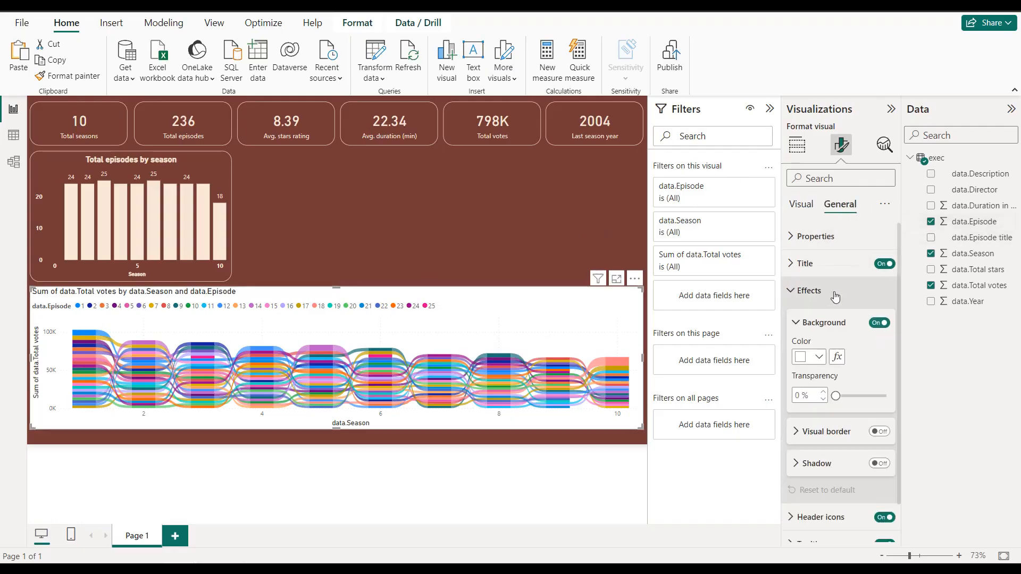
click(879, 323)
Step: Give the ribbon chart a light cream visual border with 20 px rounded corners
click(878, 439)
click(812, 443)
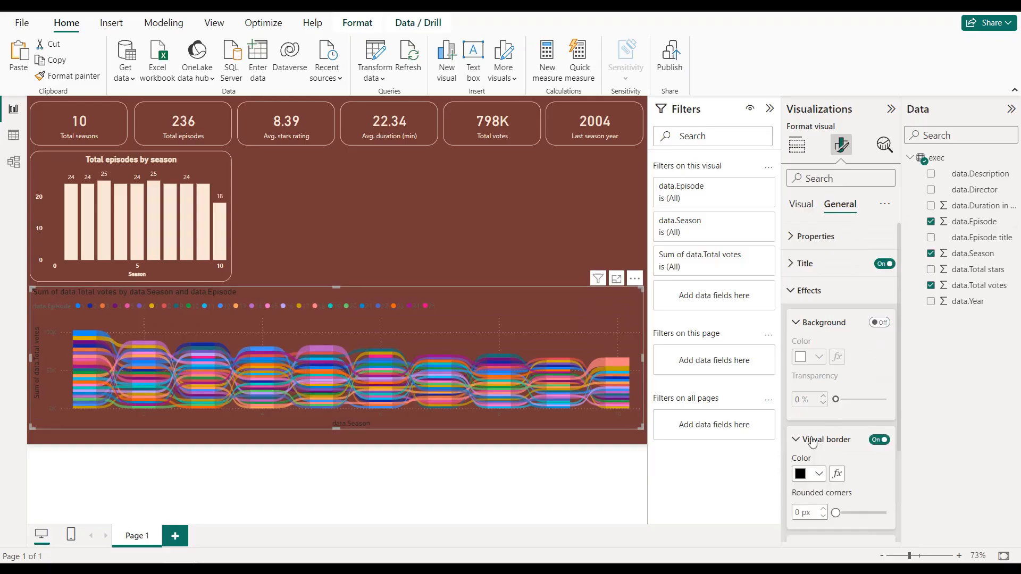
scroll(812, 442, down, 2)
click(818, 346)
click(809, 295)
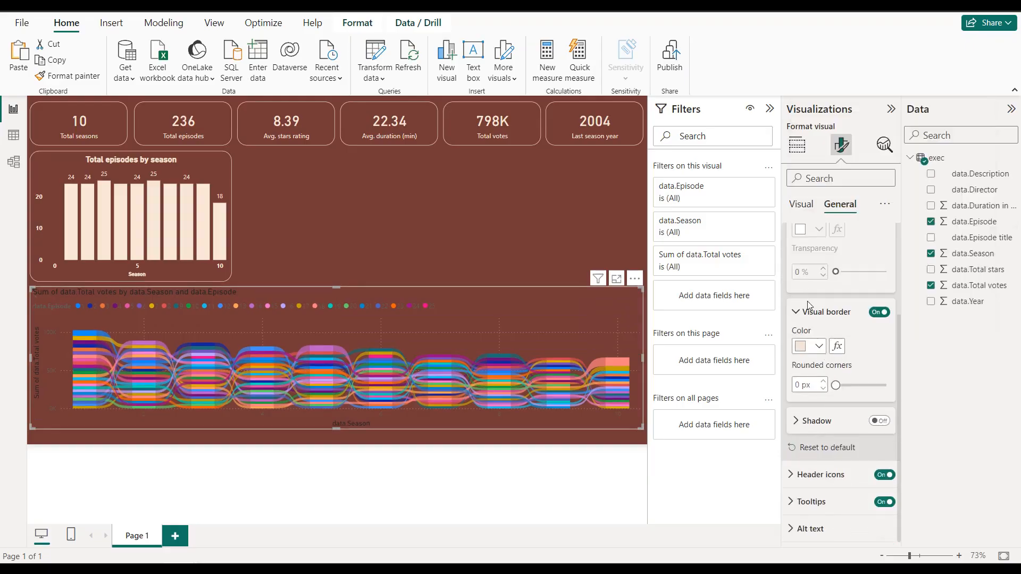
click(796, 385)
text(20)
key(Return)
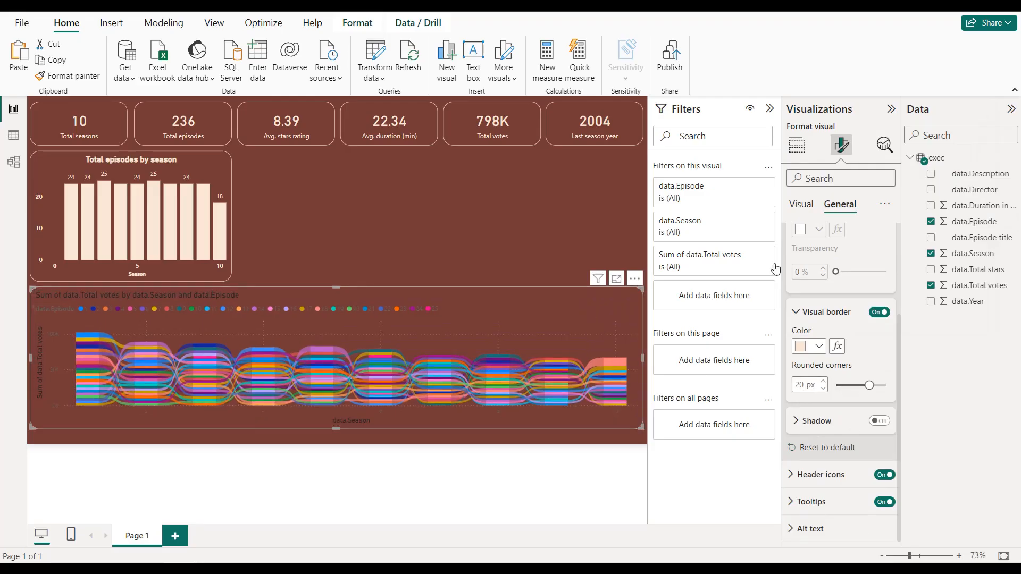
Step: Turn off the ribbon chart's horizontal gridlines
click(801, 204)
click(823, 345)
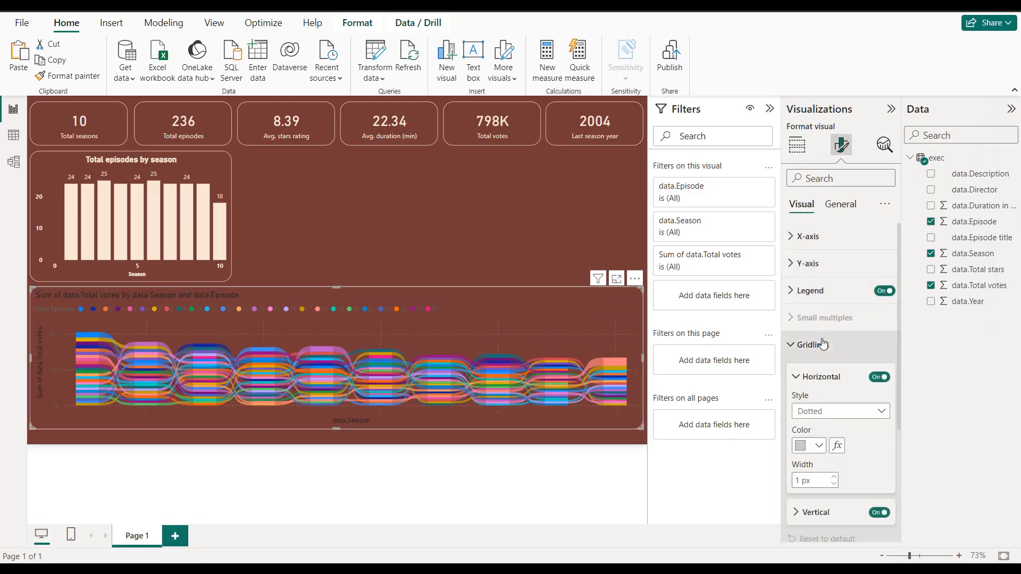
scroll(850, 319, down, 2)
click(879, 282)
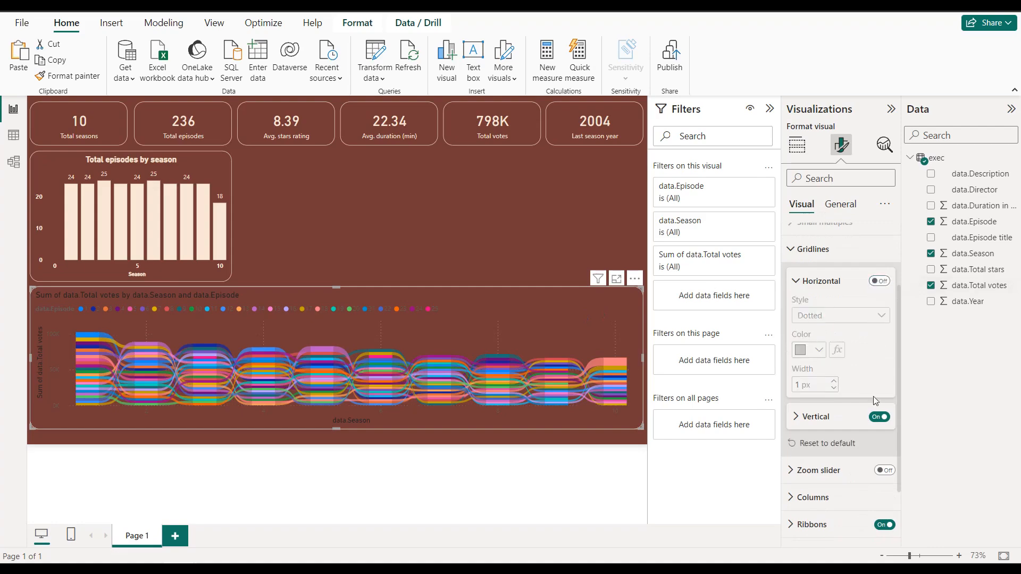
Step: Turn off the ribbon chart's vertical gridlines and make its legend text bold and light cream
click(880, 417)
click(812, 249)
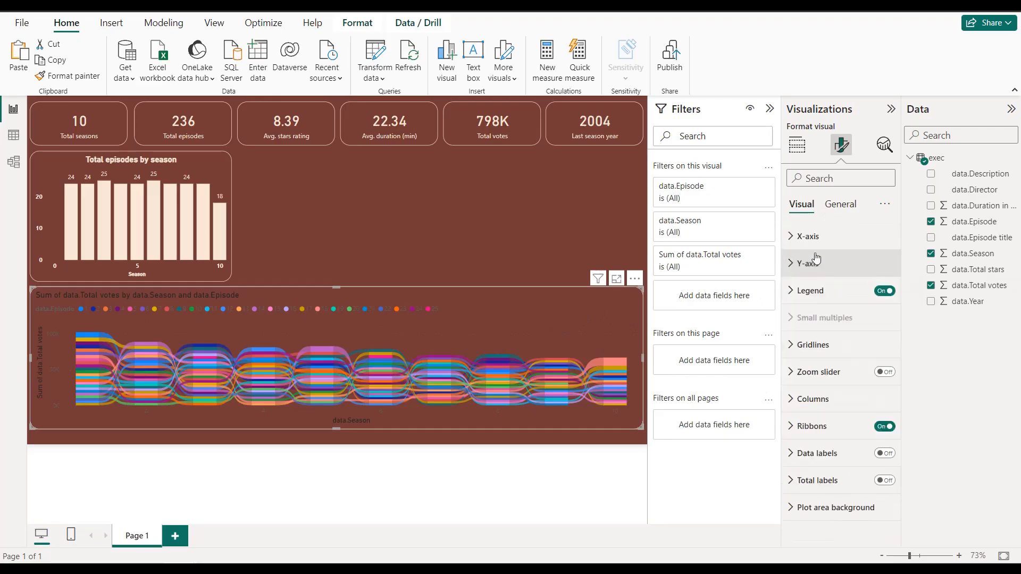
click(832, 291)
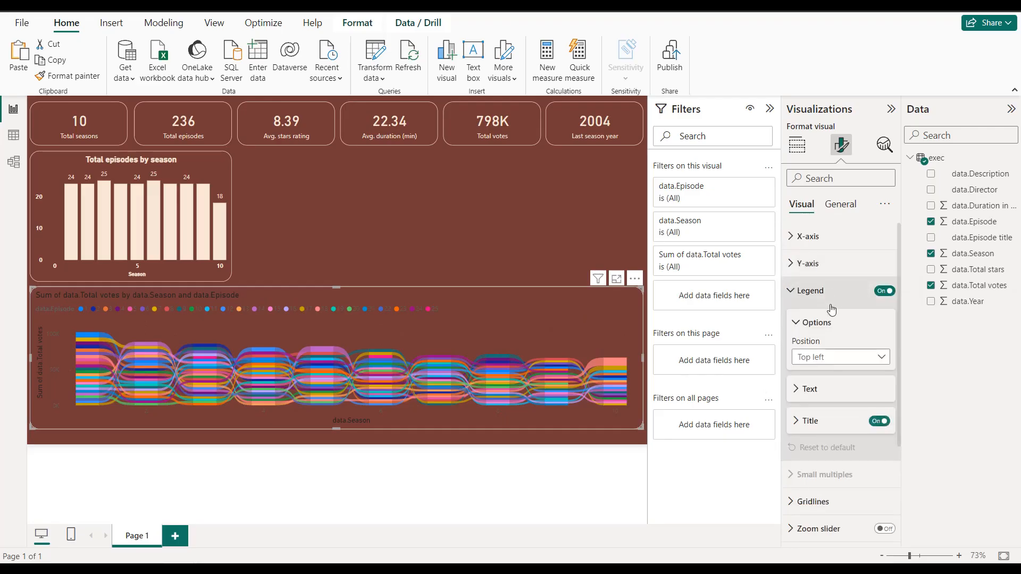
click(825, 347)
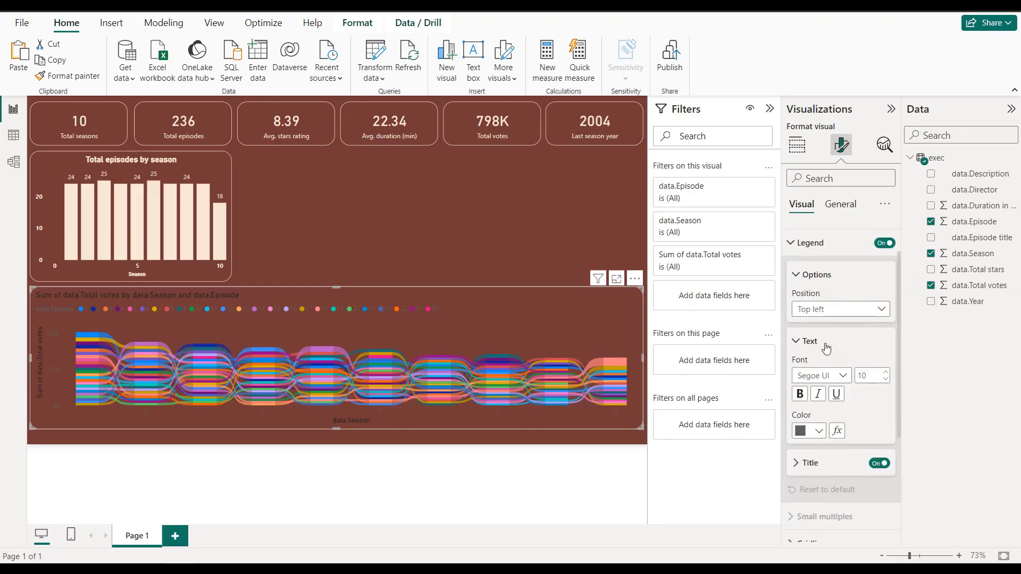
click(817, 431)
double_click(812, 374)
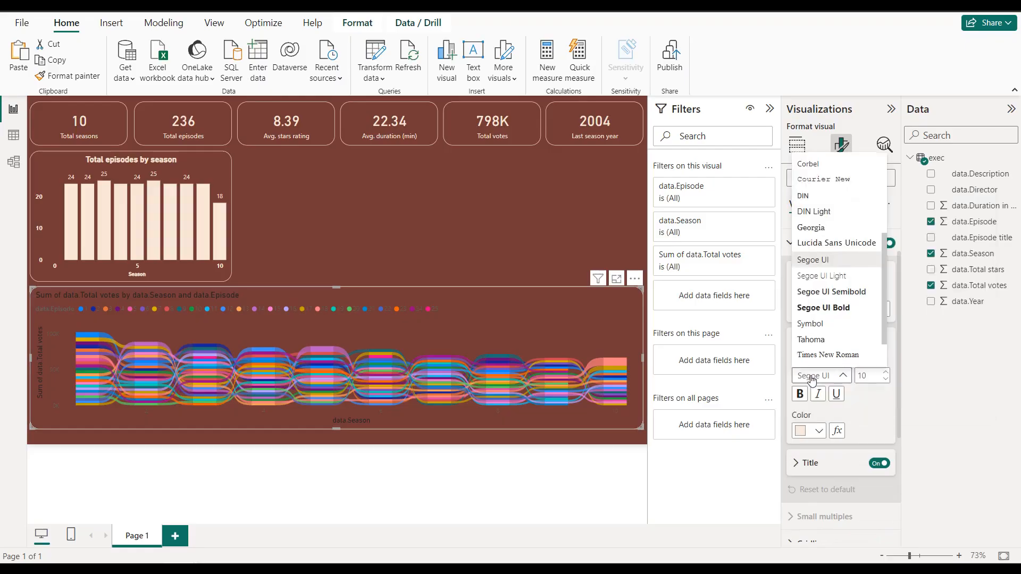
click(801, 394)
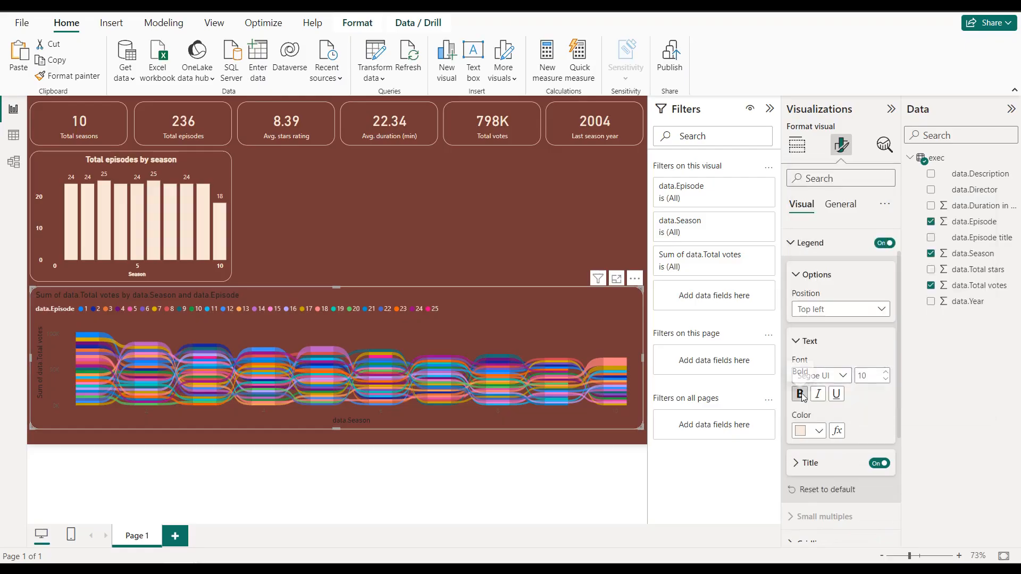
Step: Position the ribbon chart's legend at Top center and turn off the legend title
click(842, 316)
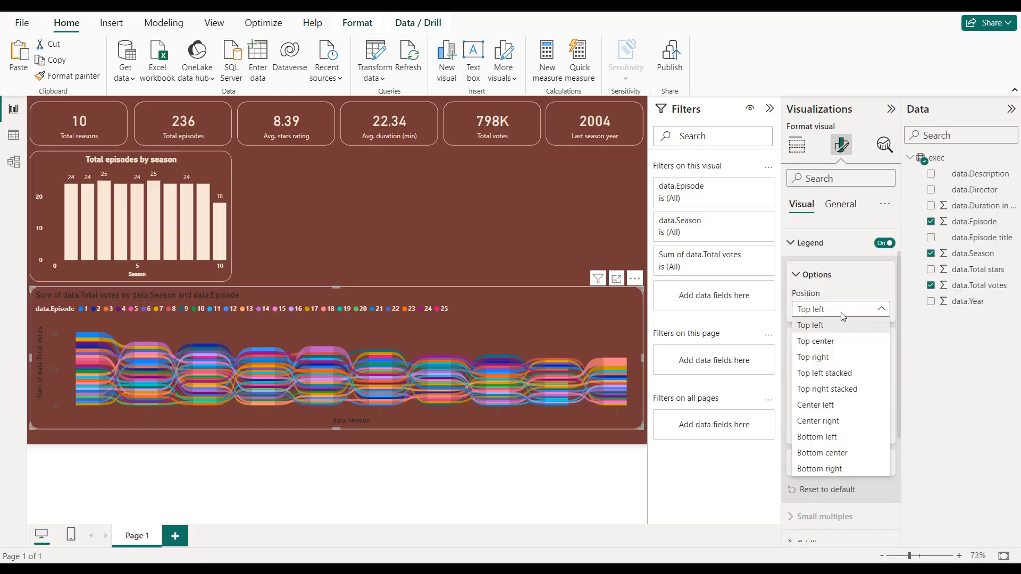
click(840, 346)
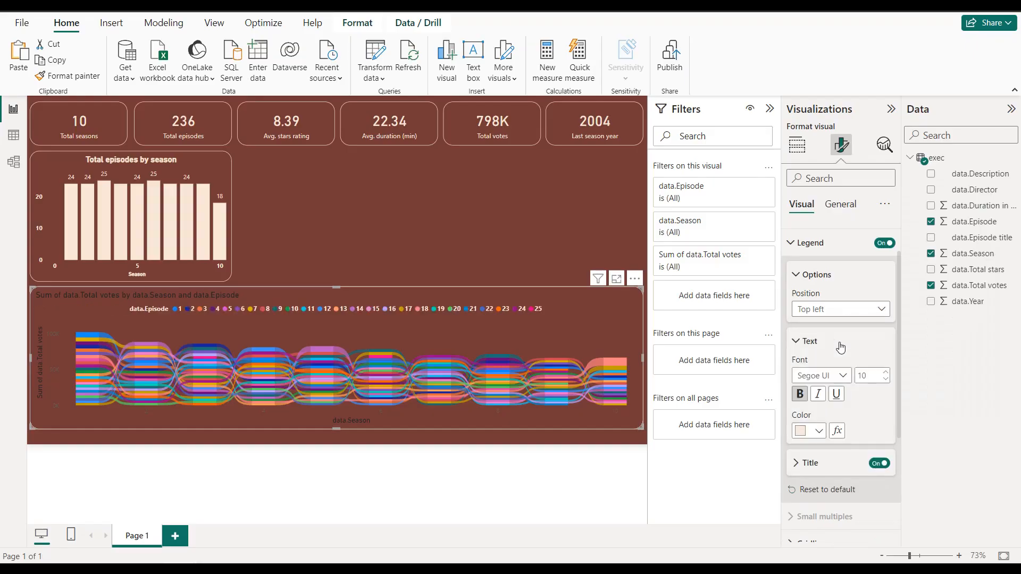
click(877, 463)
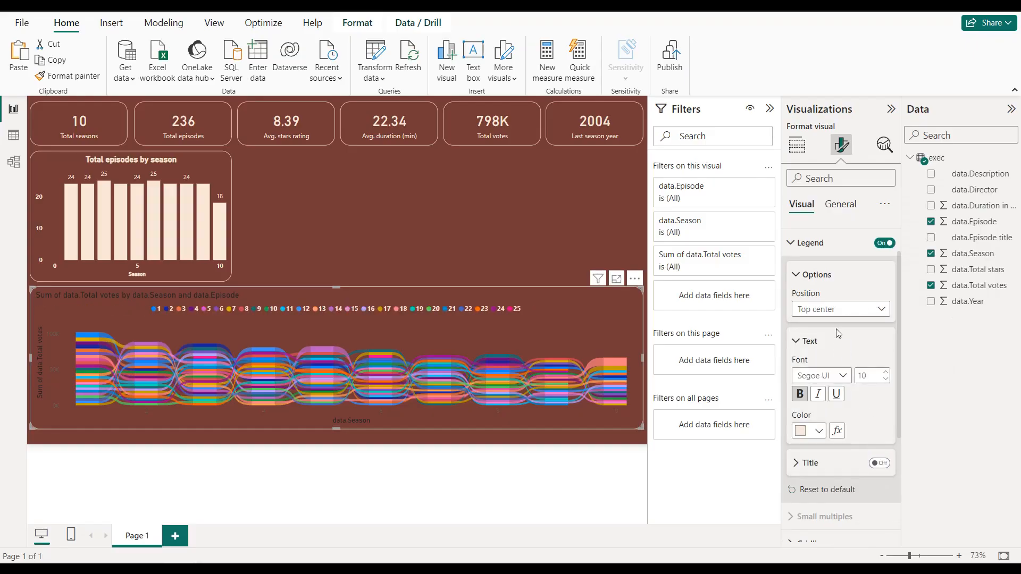
Step: Make the ribbon chart's X-axis values bold and light cream
scroll(837, 335, up, 2)
click(831, 247)
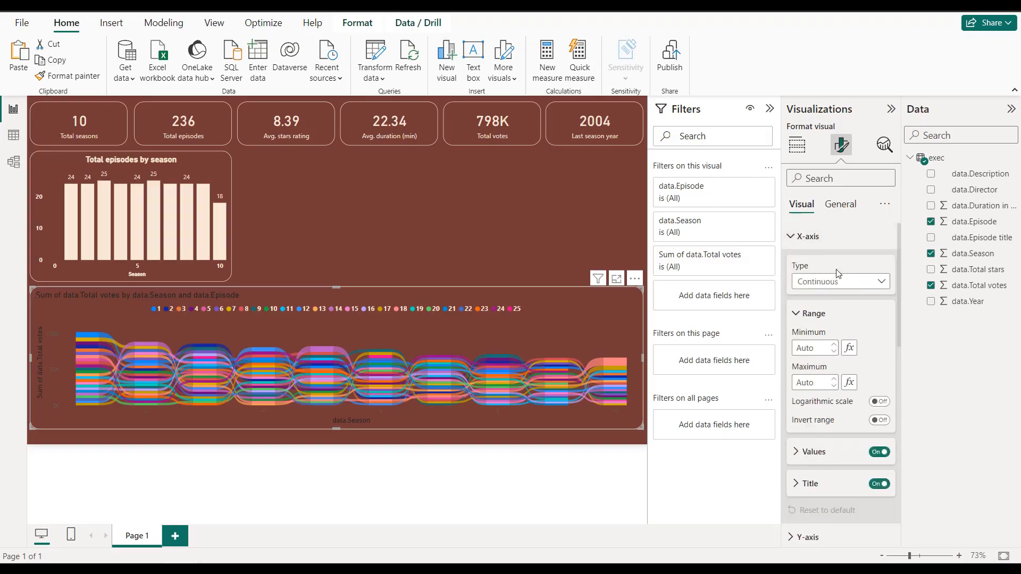
click(825, 462)
scroll(824, 457, down, 3)
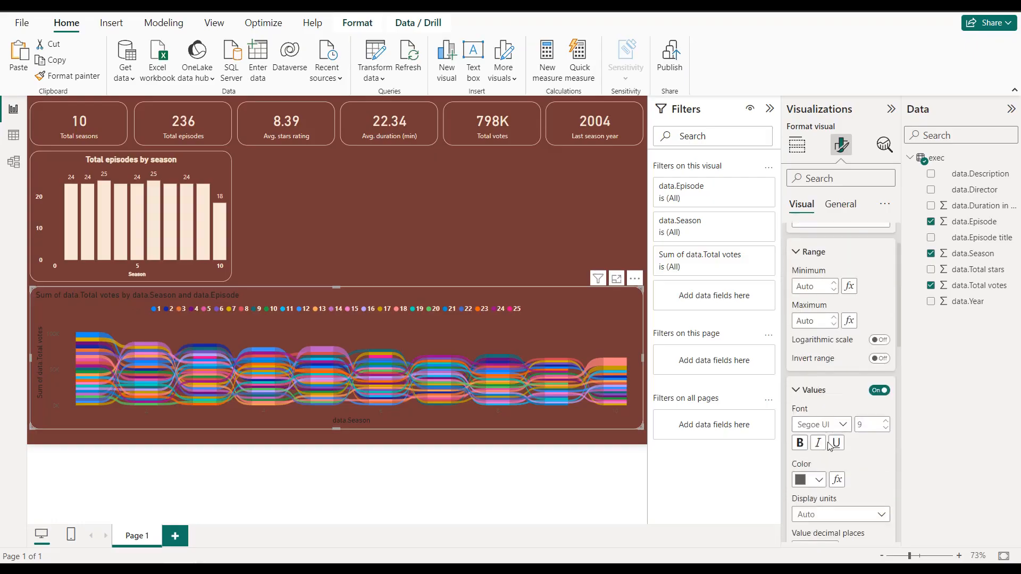
click(810, 399)
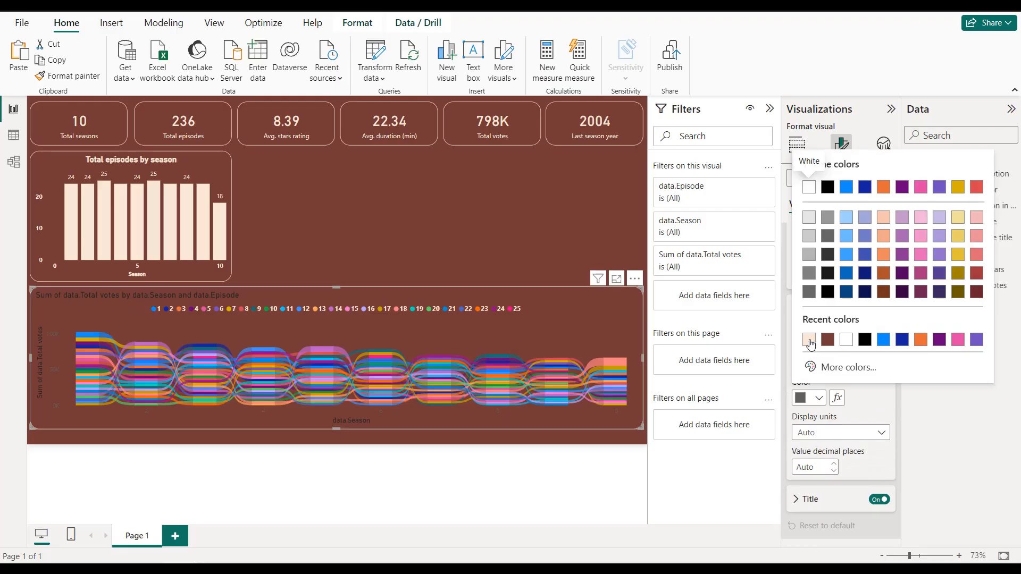
click(808, 339)
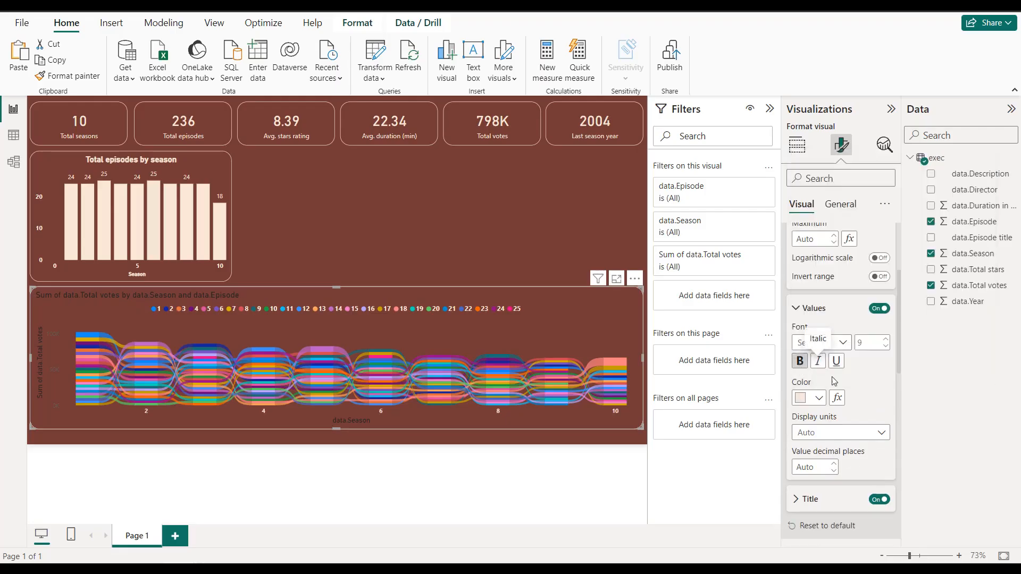
Step: Set the ribbon chart's X-axis title text to "Season"
scroll(829, 404, down, 1)
click(828, 450)
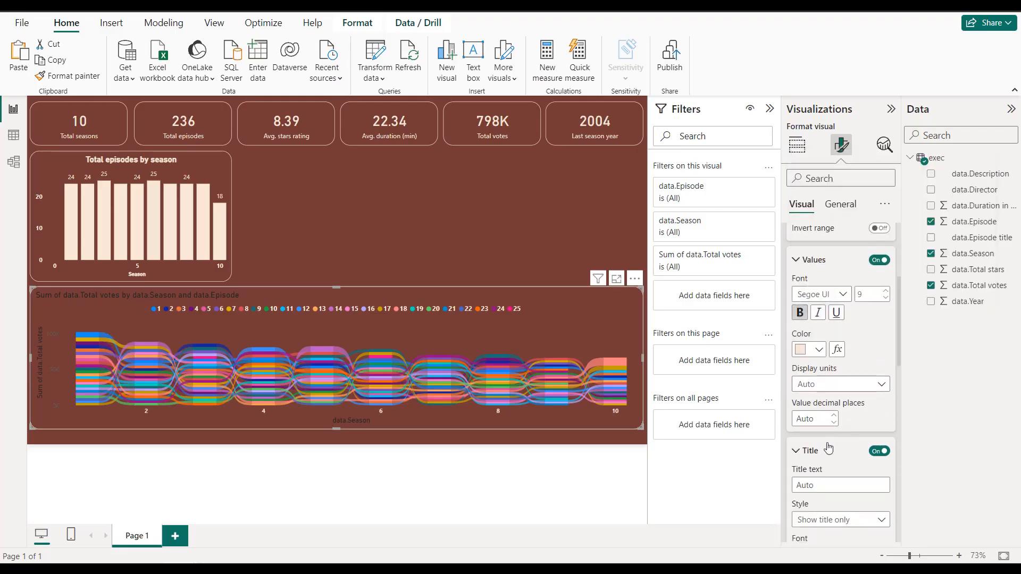
scroll(824, 420, down, 2)
click(815, 389)
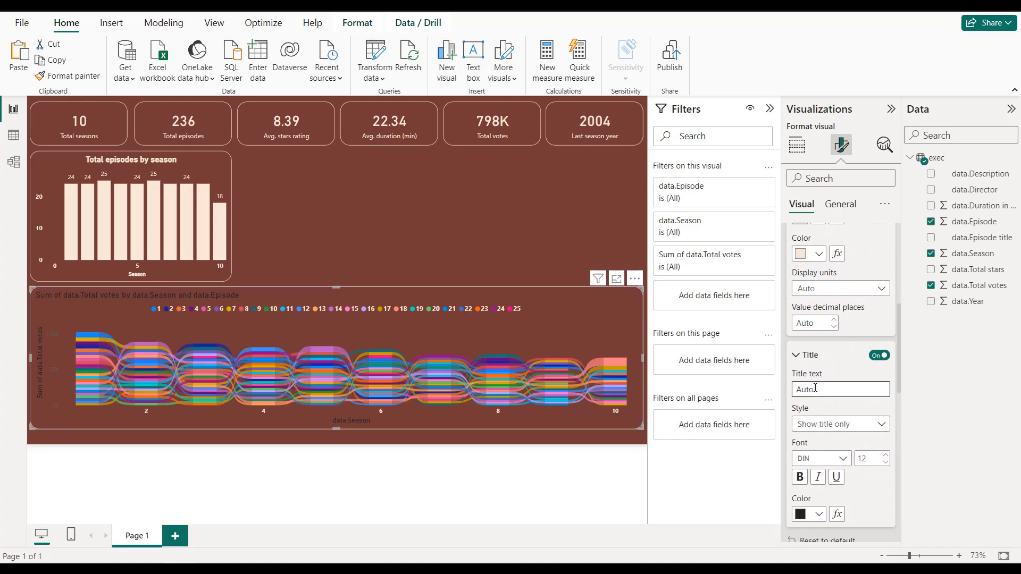
text(Season)
scroll(816, 381, down, 4)
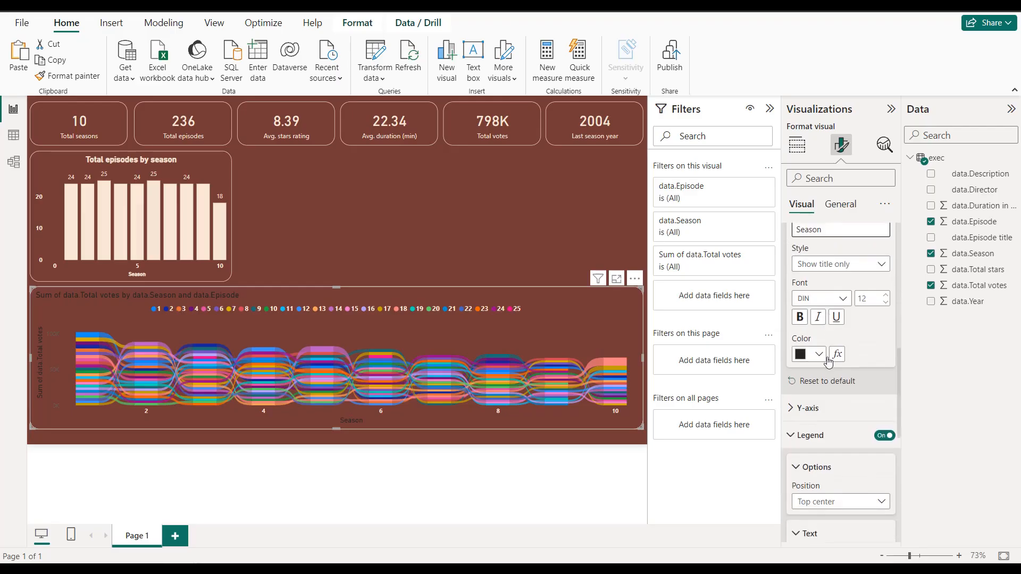
Step: Make the ribbon chart's Y-axis values bold and light cream
scroll(819, 389, down, 1)
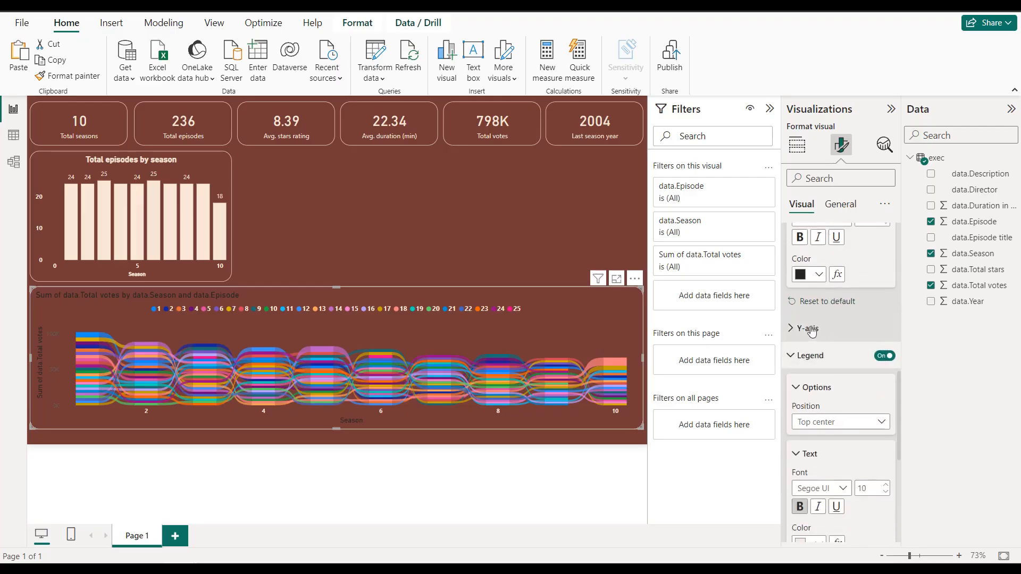
click(822, 338)
scroll(823, 367, down, 3)
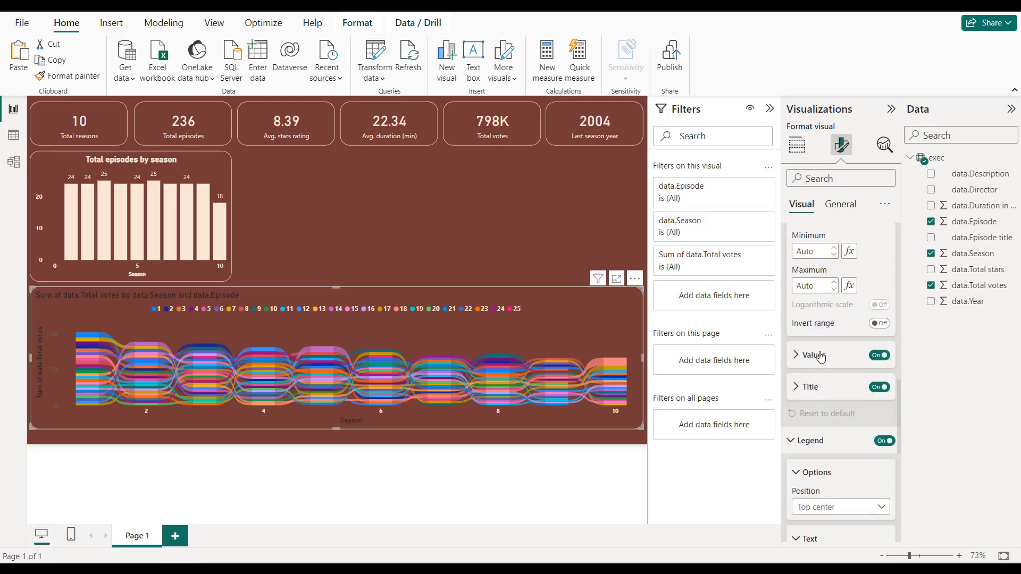
click(814, 355)
scroll(819, 357, down, 2)
click(818, 348)
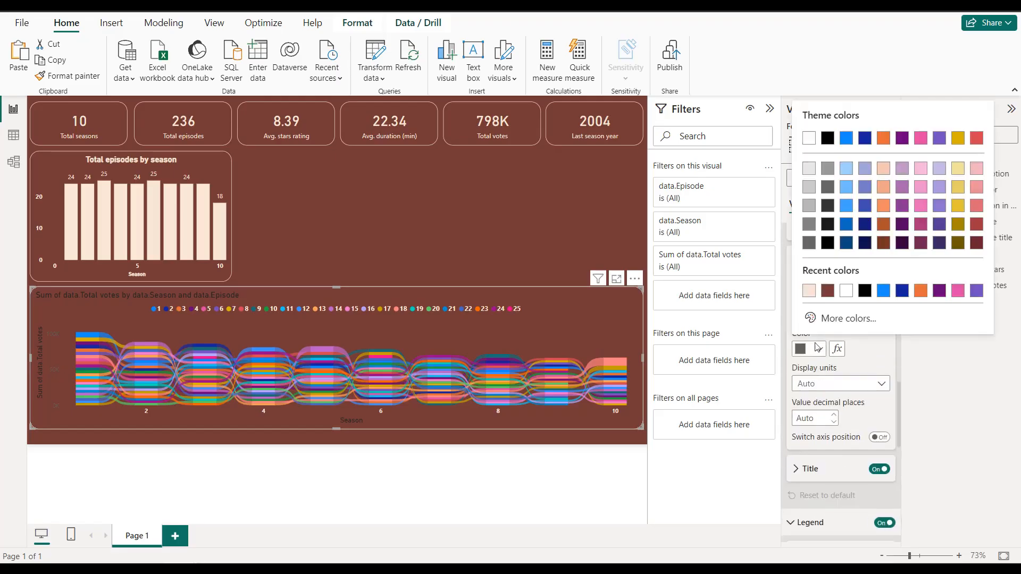
click(809, 292)
click(800, 312)
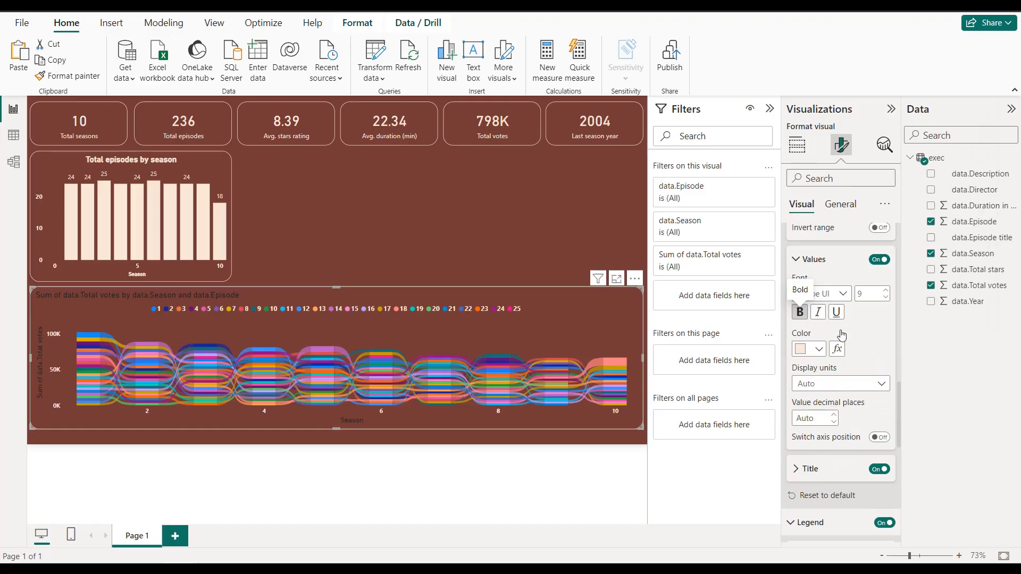
Step: Set the ribbon chart's Y-axis title to "Total votes" in bold light cream
scroll(833, 379, down, 2)
click(833, 375)
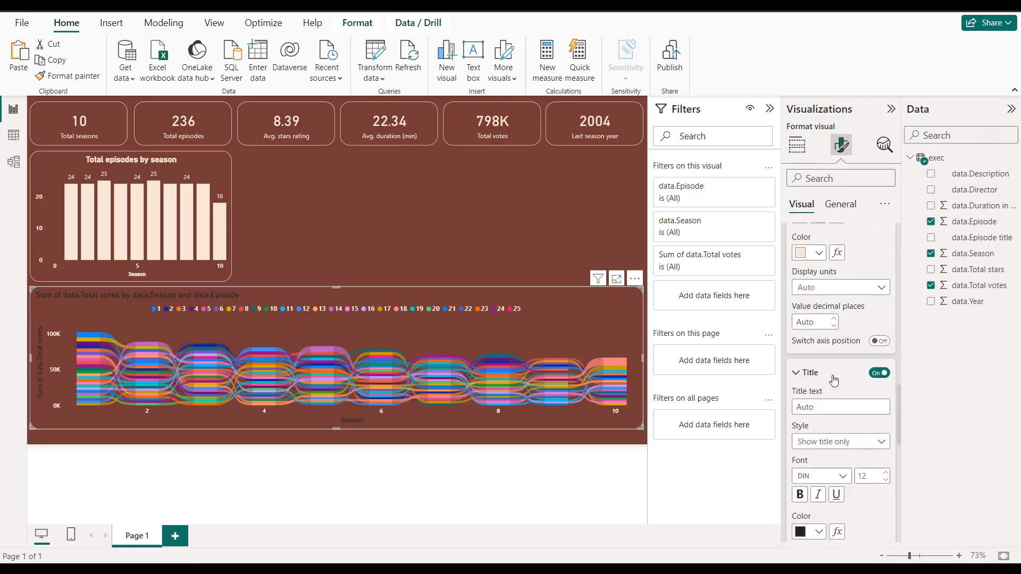
scroll(834, 379, down, 1)
click(826, 359)
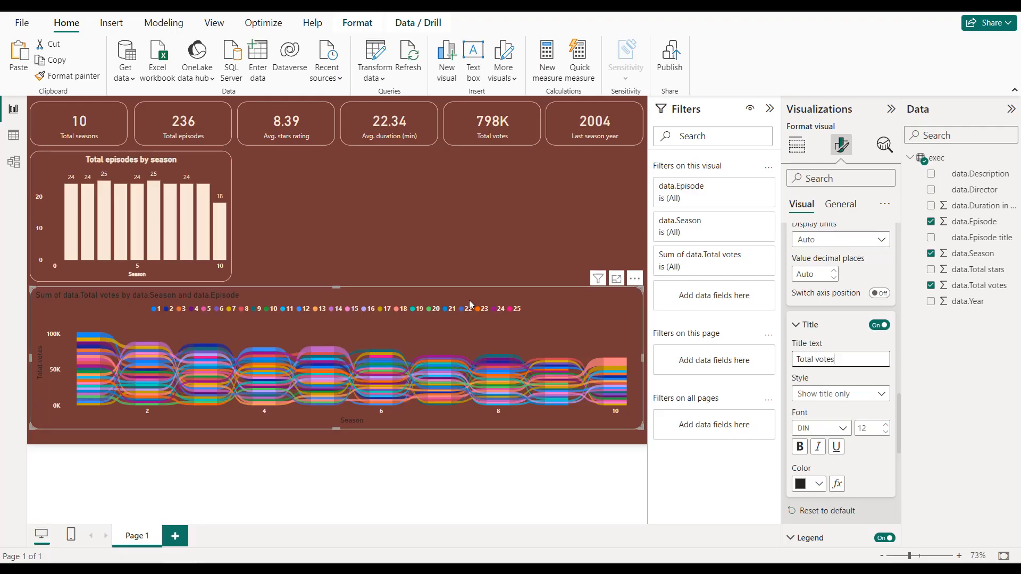
click(819, 484)
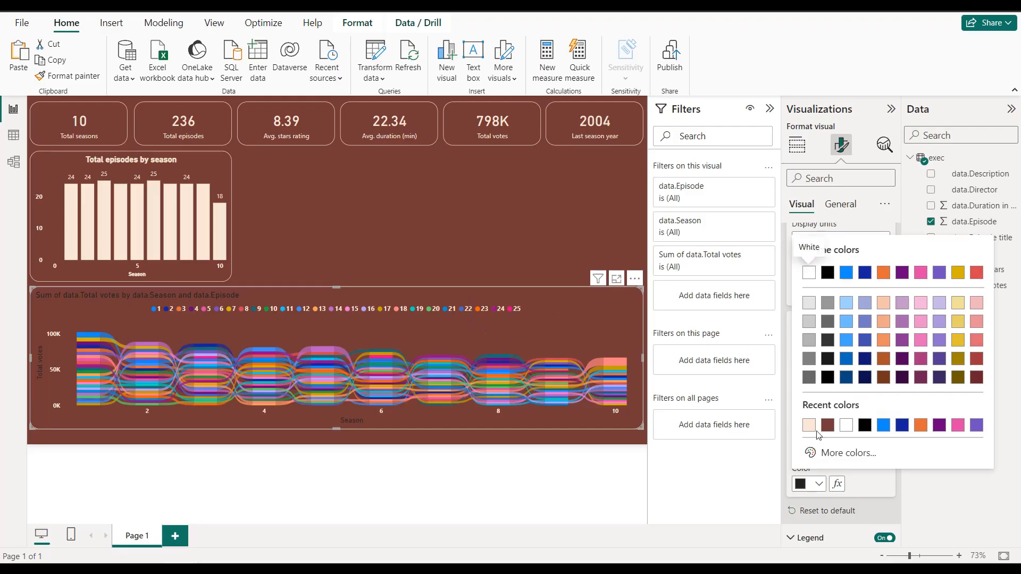
click(815, 430)
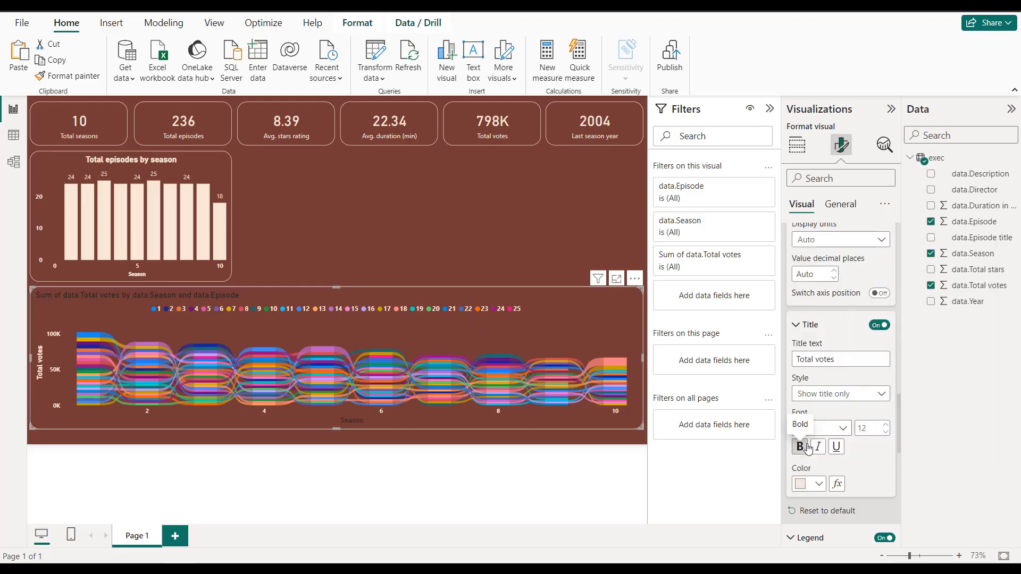
Step: Color the ribbon chart's X-axis title light cream (#F8E7D8)
scroll(818, 420, down, 1)
scroll(817, 403, up, 10)
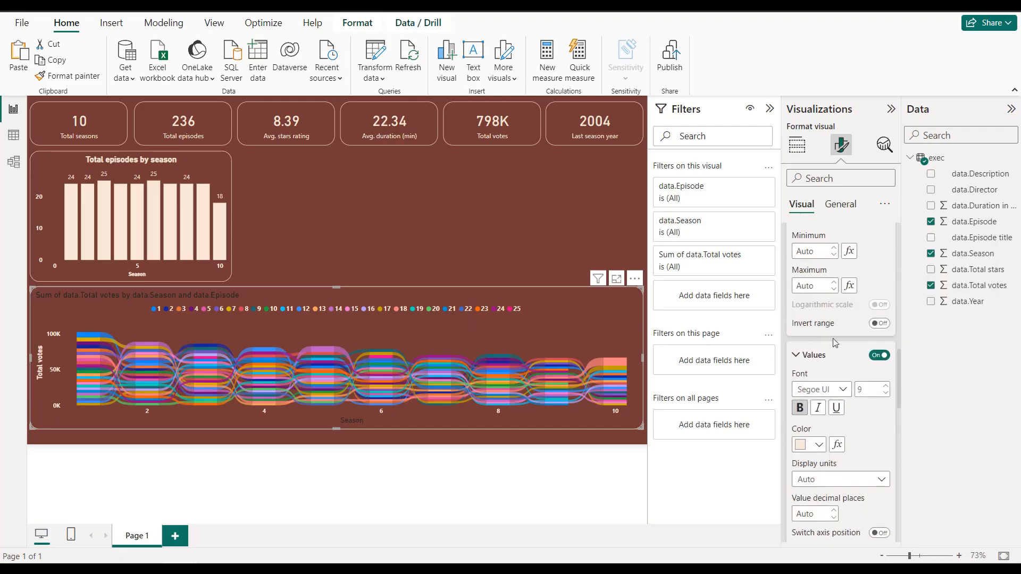
scroll(839, 364, down, 2)
scroll(837, 364, up, 4)
scroll(838, 366, down, 1)
scroll(839, 367, down, 10)
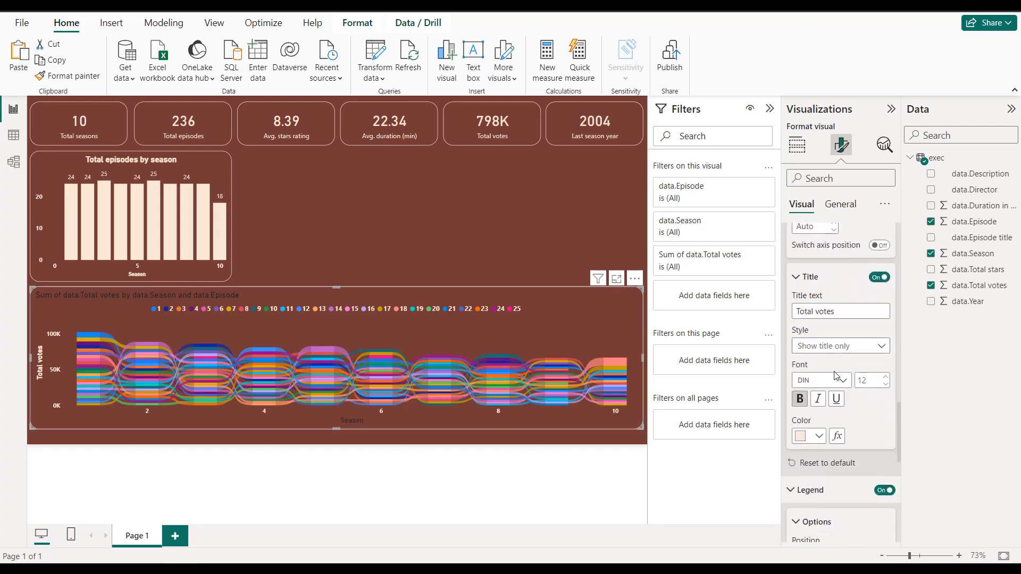
scroll(833, 389, up, 10)
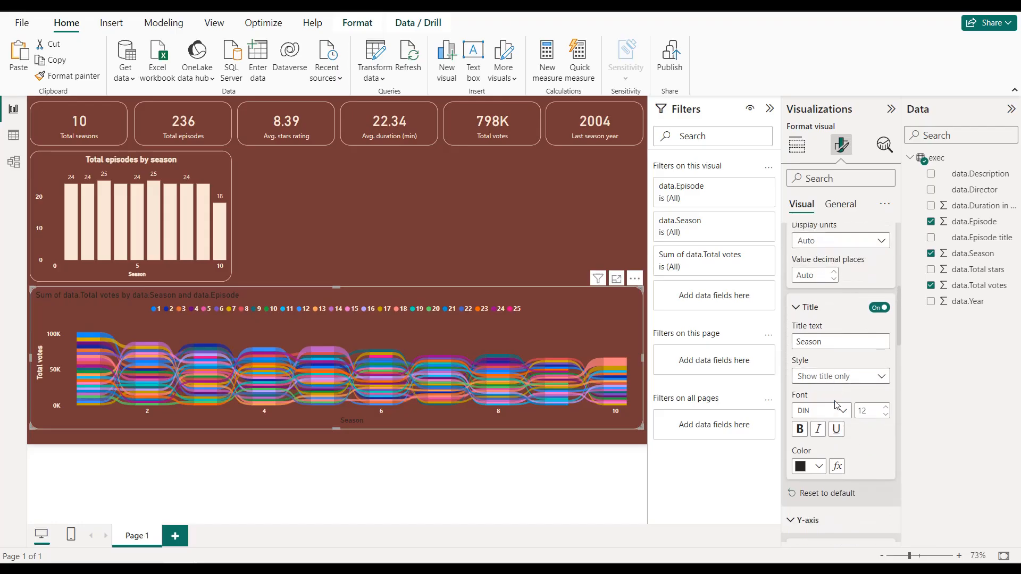
click(820, 466)
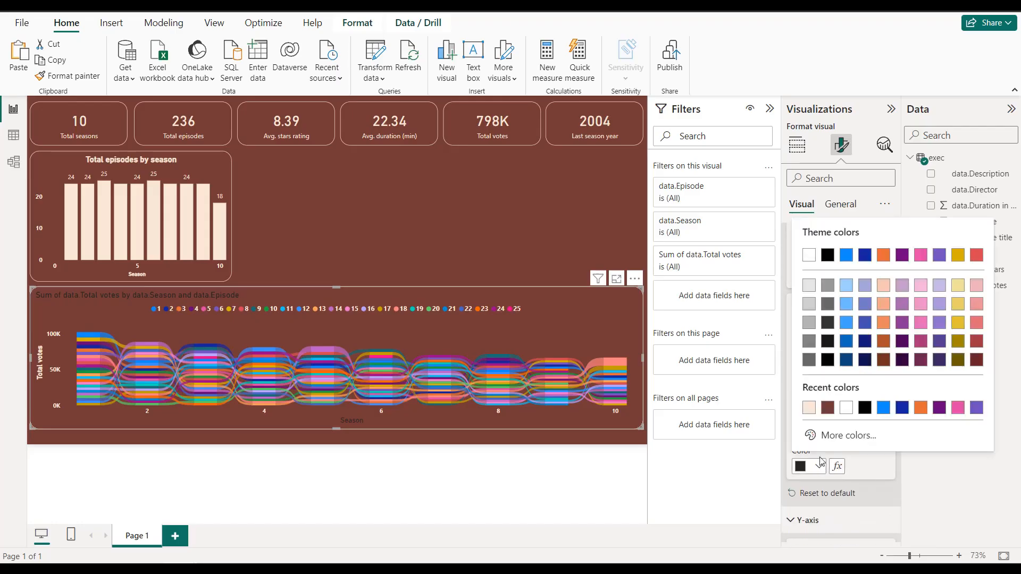
click(808, 410)
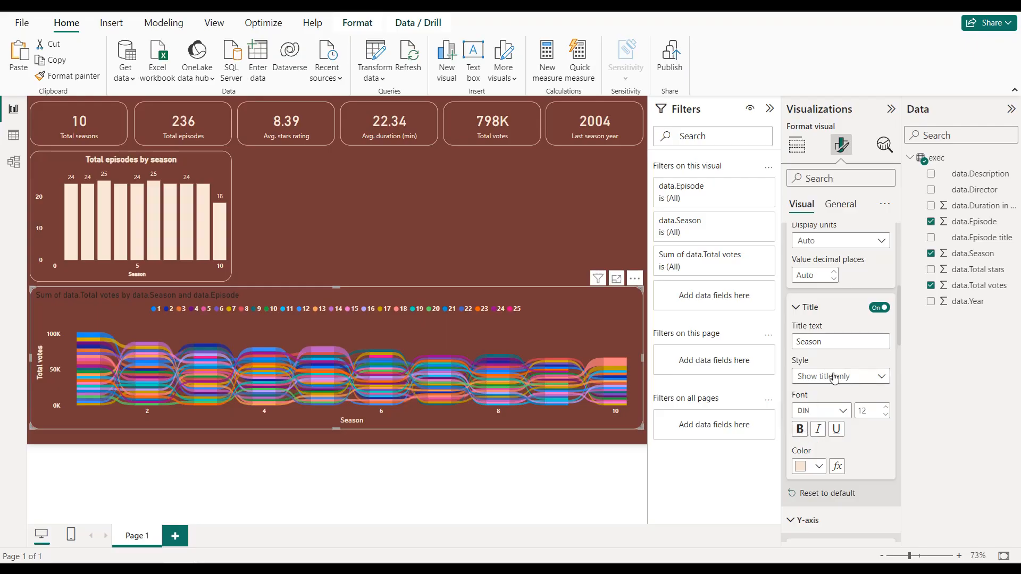
Step: Set the ribbon chart's title text to "Total votes by episode and season"
click(839, 209)
click(805, 262)
click(827, 331)
key(ctrl+a)
text(T)
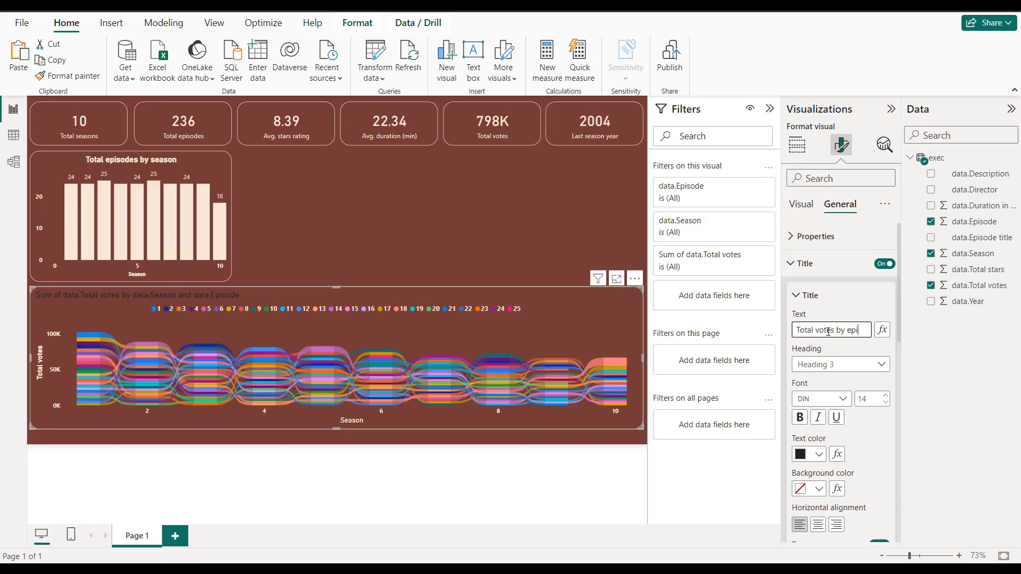
text(otal votes by episode and season)
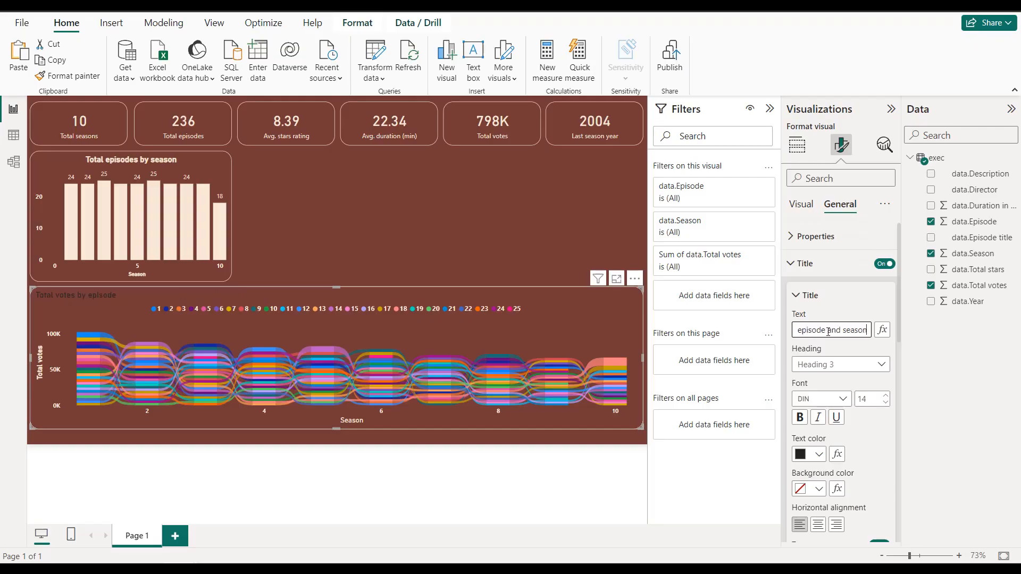
Step: Center the ribbon chart's title and make it bold and light cream
click(817, 525)
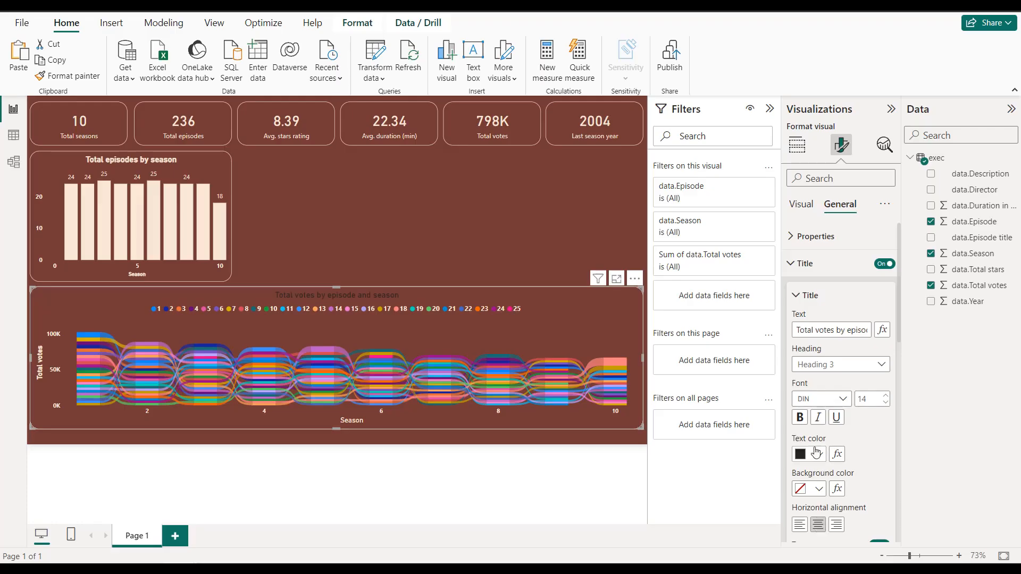
click(818, 455)
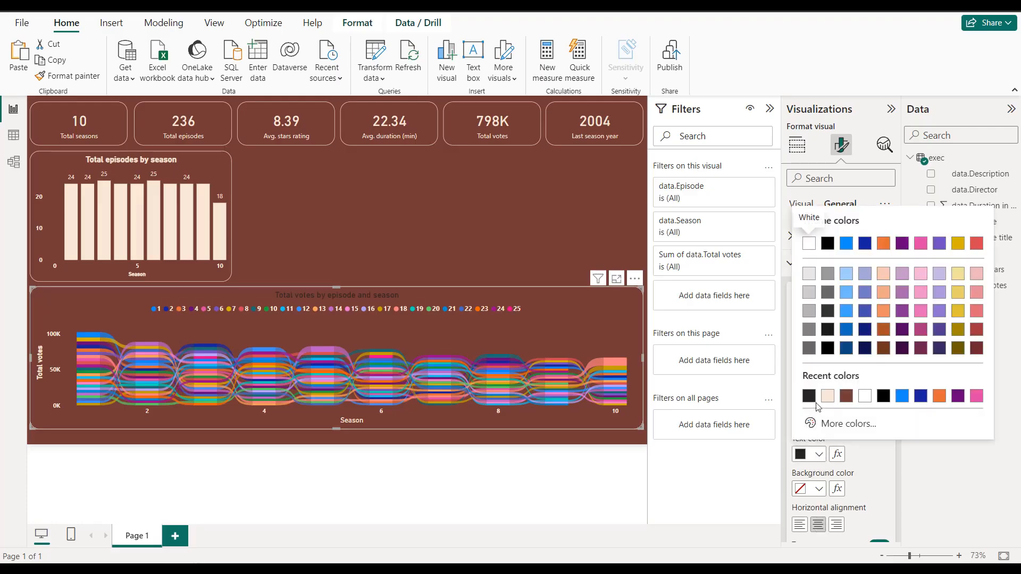
click(827, 399)
click(804, 420)
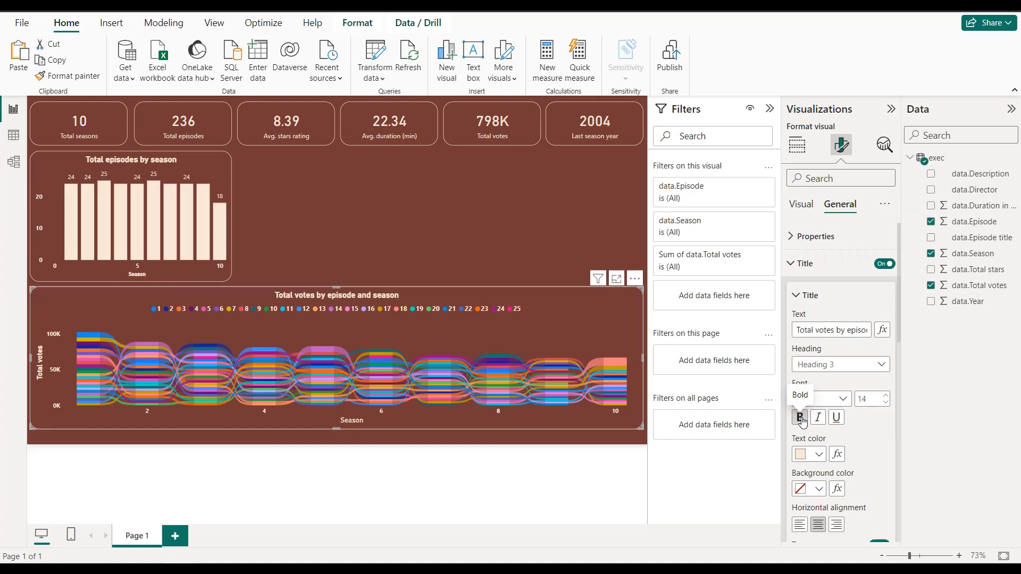
click(467, 257)
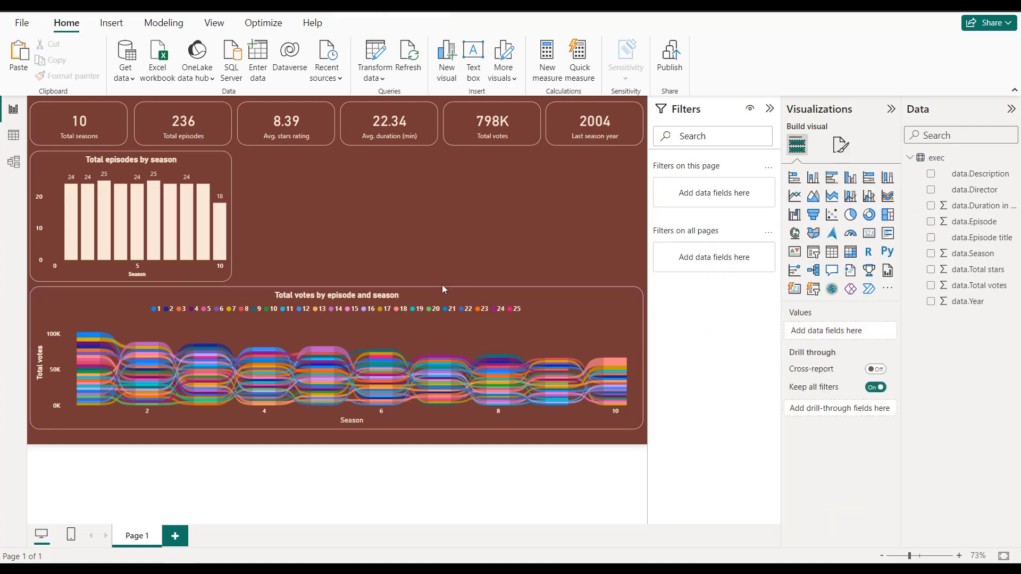
Step: Stretch the ribbon chart downward so it nearly reaches the report page's lower edge
click(333, 419)
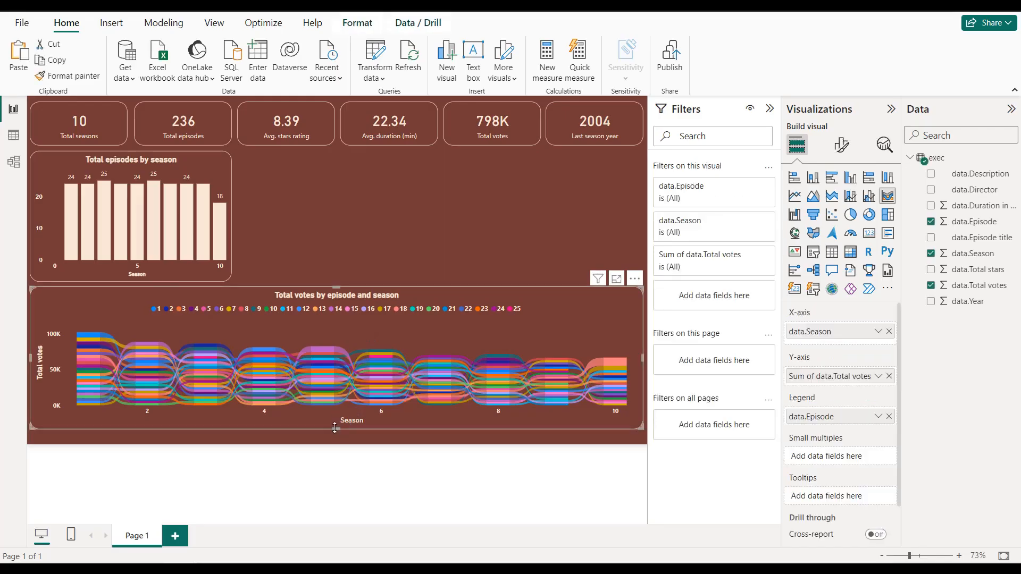
drag(336, 435, 336, 436)
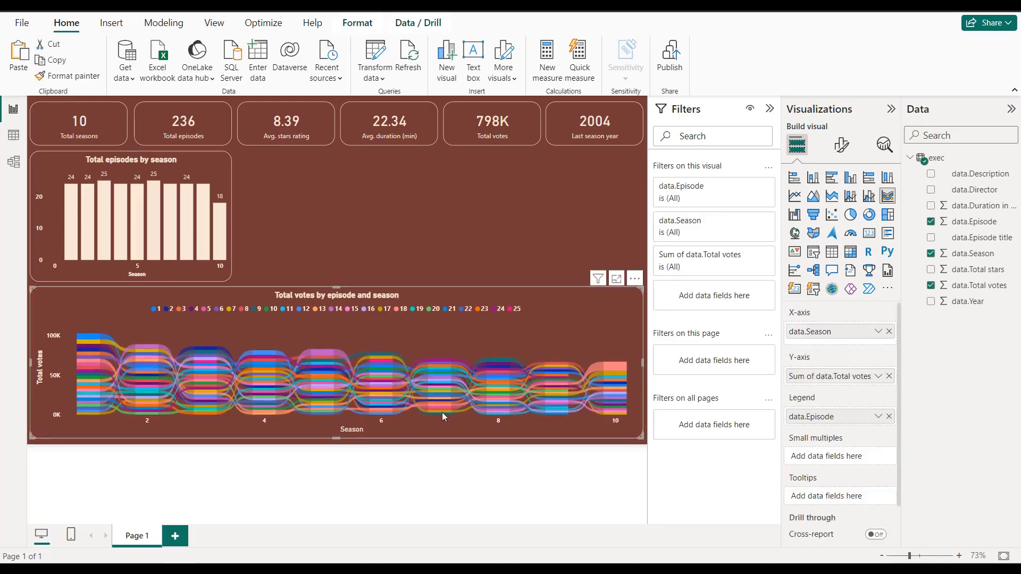
click(493, 237)
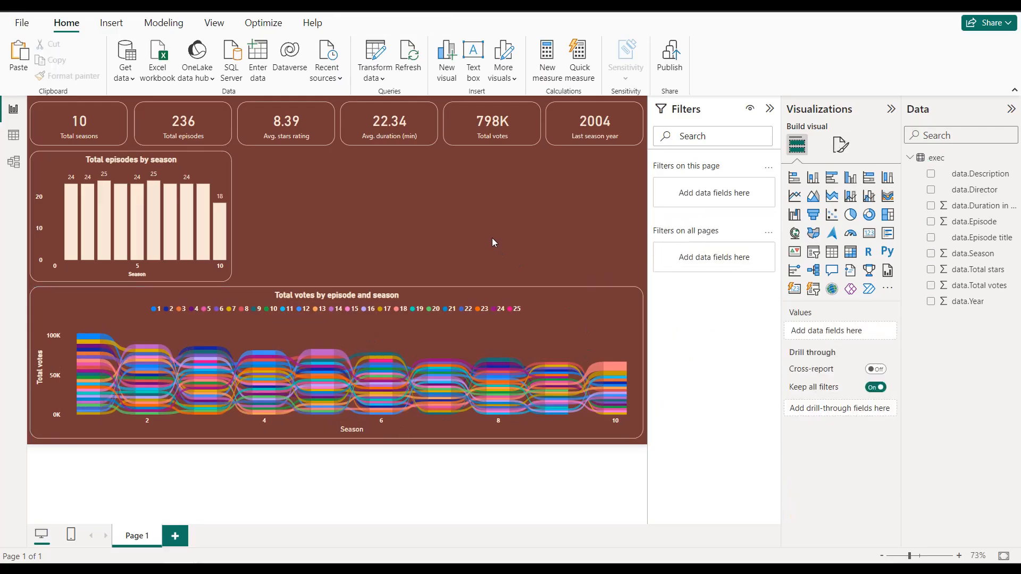
Step: Open the ribbon formatting settings of the total votes ribbon chart
click(476, 326)
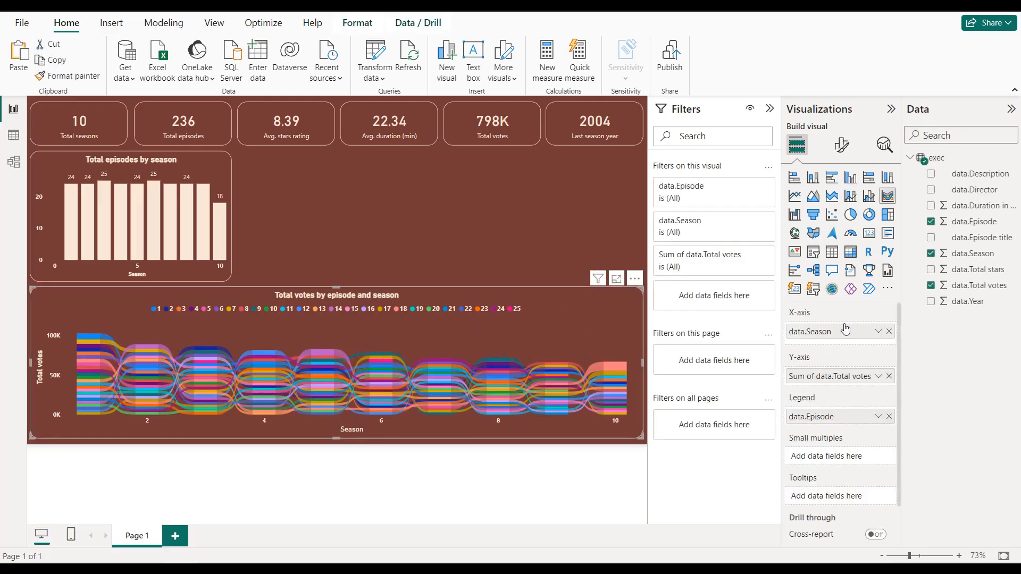
click(841, 145)
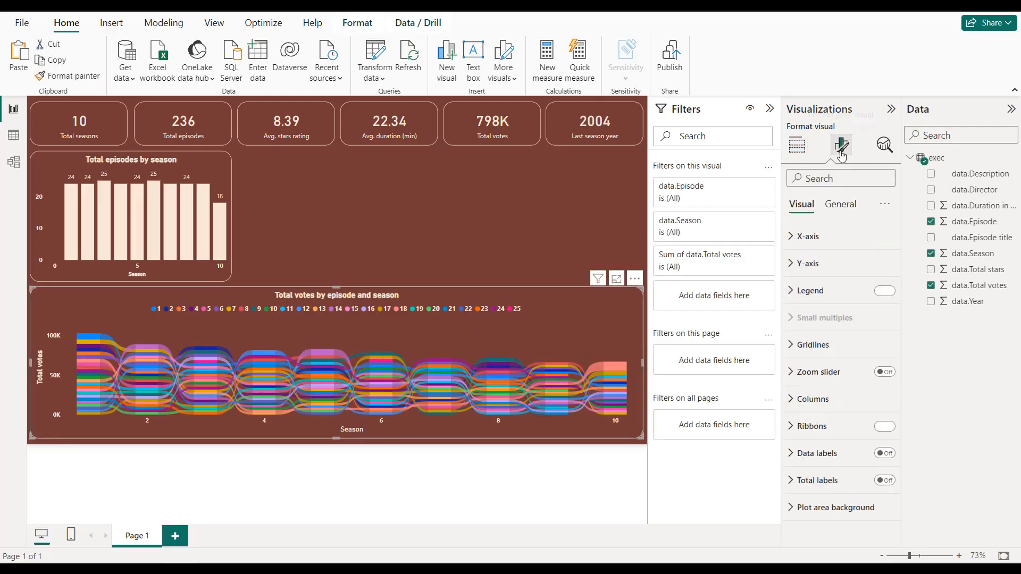
click(838, 425)
scroll(839, 412, down, 5)
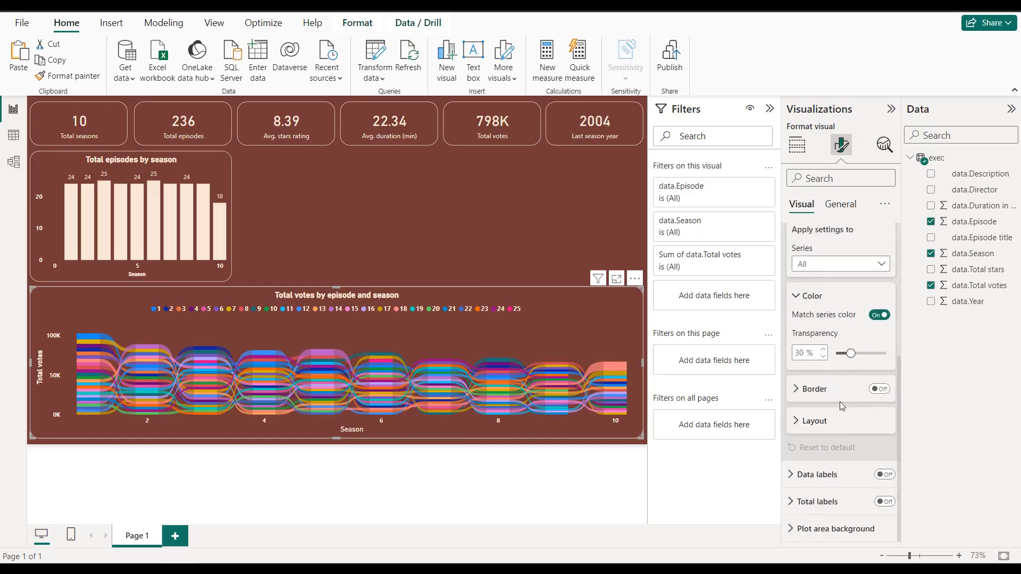
Step: Try adding space between the ribbons and columns in the ribbon chart's layout settings
click(835, 422)
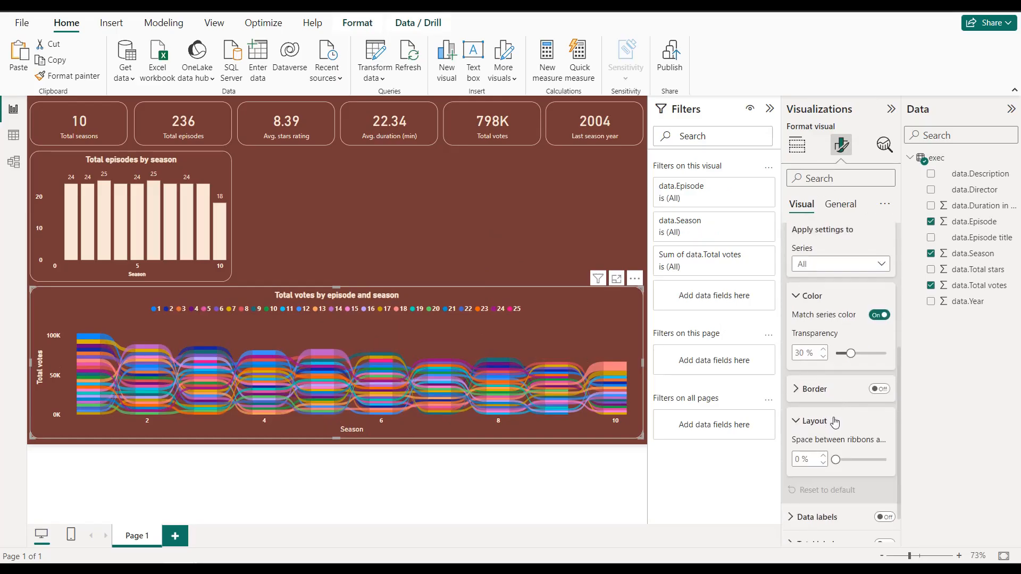
click(835, 422)
click(834, 422)
mouse_move(837, 459)
mouse_down()
mouse_move(859, 459)
mouse_move(835, 460)
mouse_up()
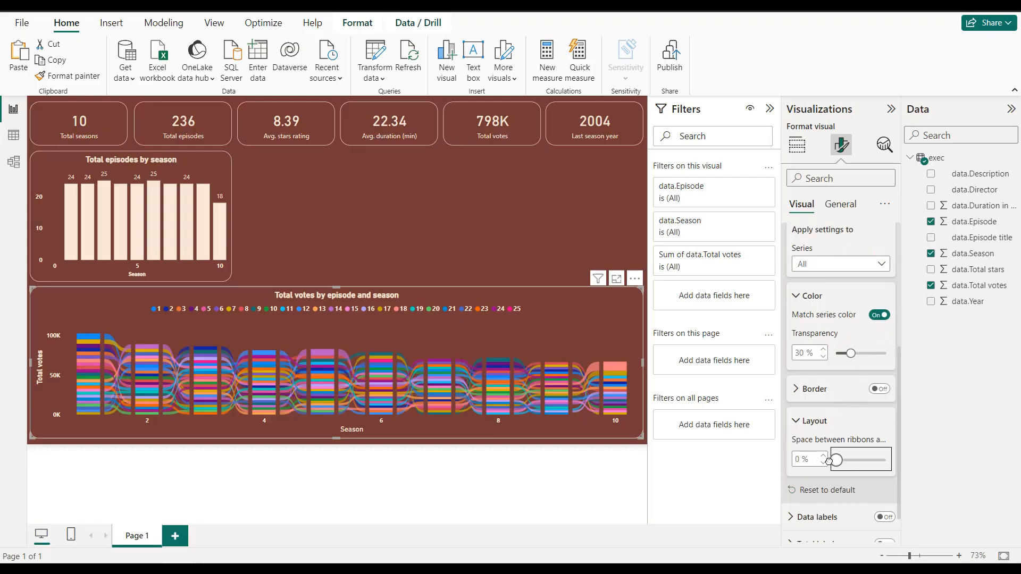
Step: Set the ribbon color transparency of the ribbon chart to 40%
mouse_move(850, 352)
mouse_down()
mouse_move(872, 353)
mouse_move(848, 356)
mouse_move(858, 353)
mouse_up()
double_click(803, 353)
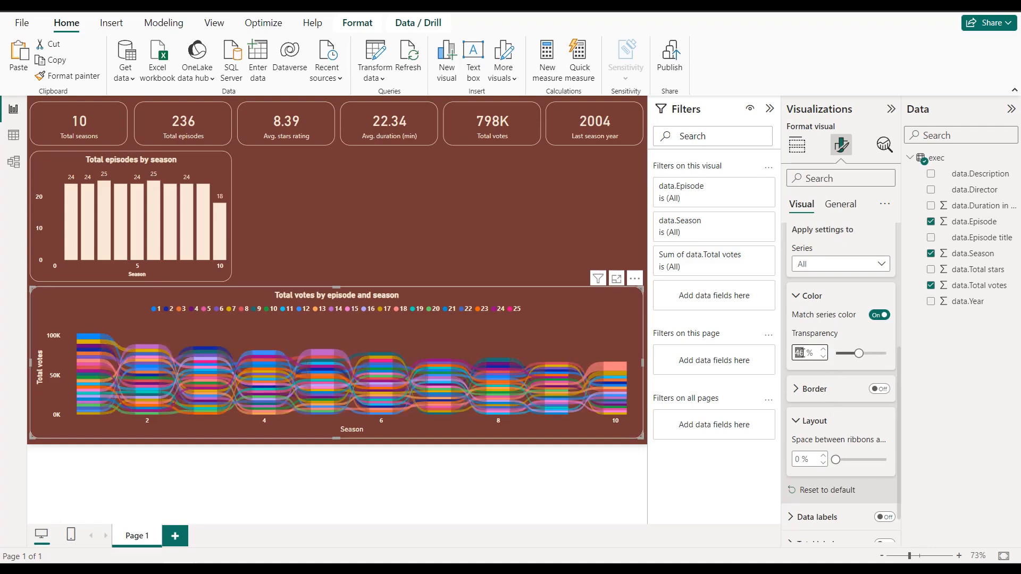
text(40)
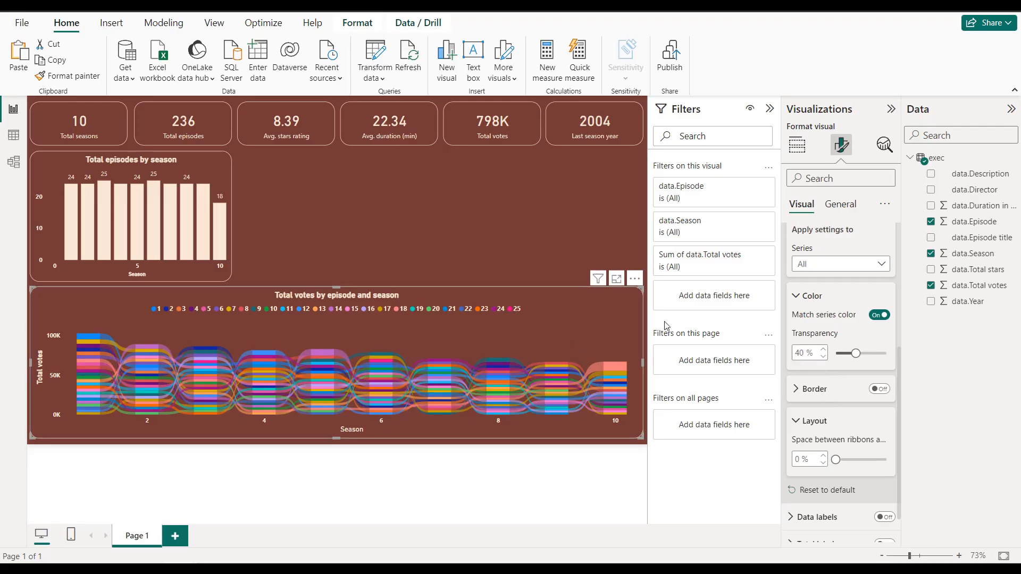
click(453, 205)
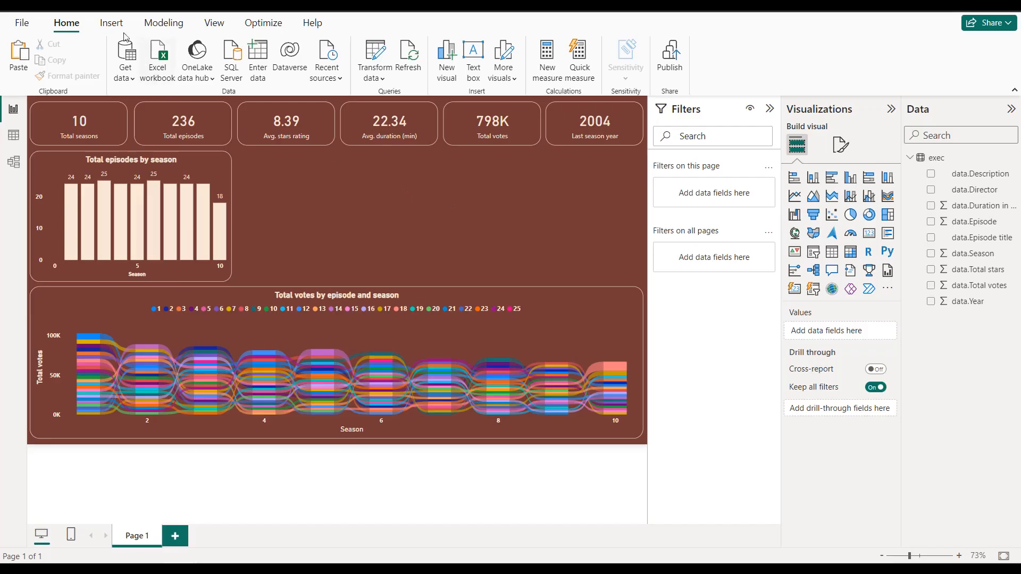
Step: Insert the Friends cast picture beside the episodes column chart and widen its frame to fill about half the remaining space
click(111, 22)
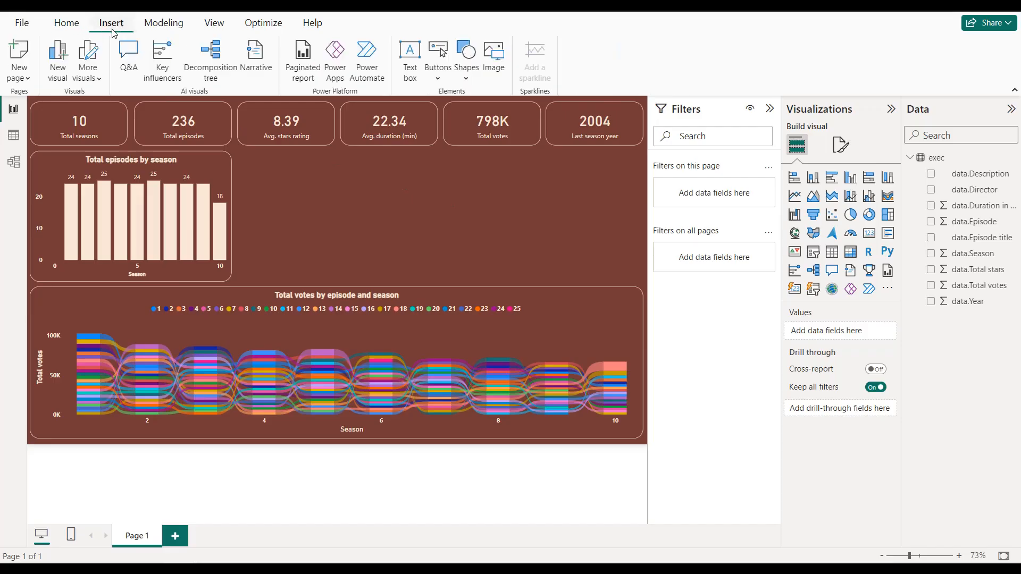
click(496, 64)
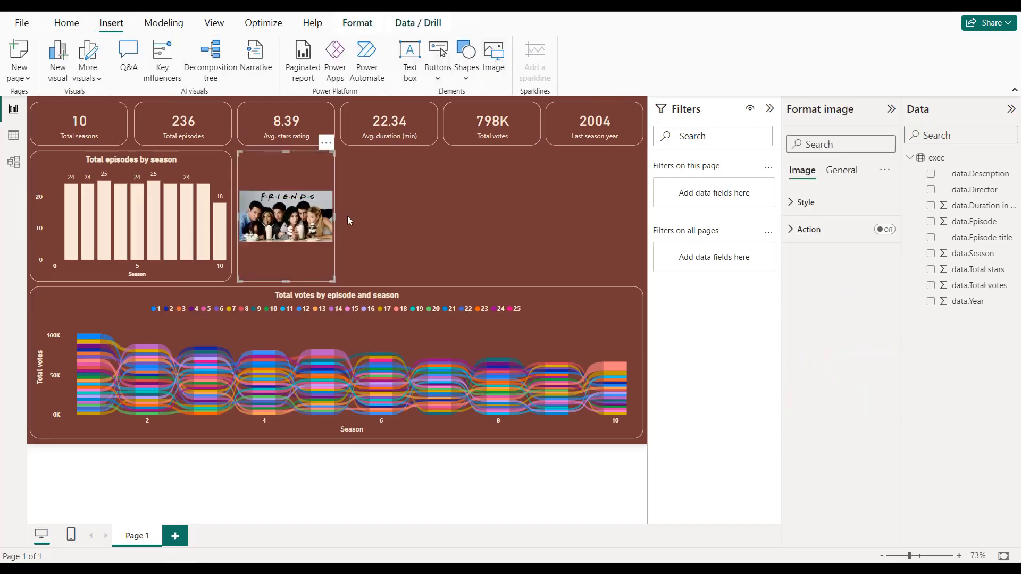
drag(334, 216, 393, 216)
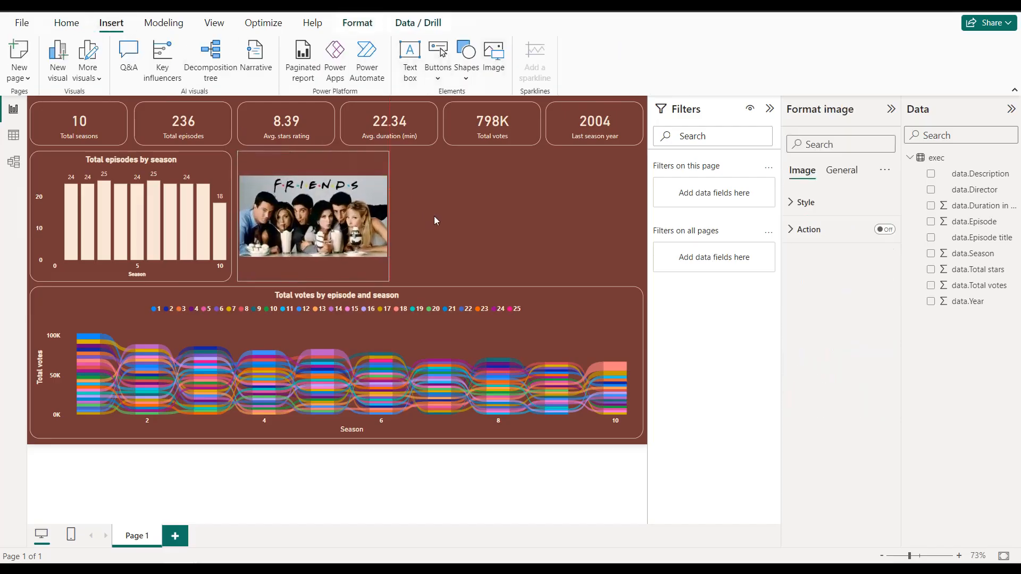
click(434, 216)
click(387, 216)
drag(389, 217, 435, 213)
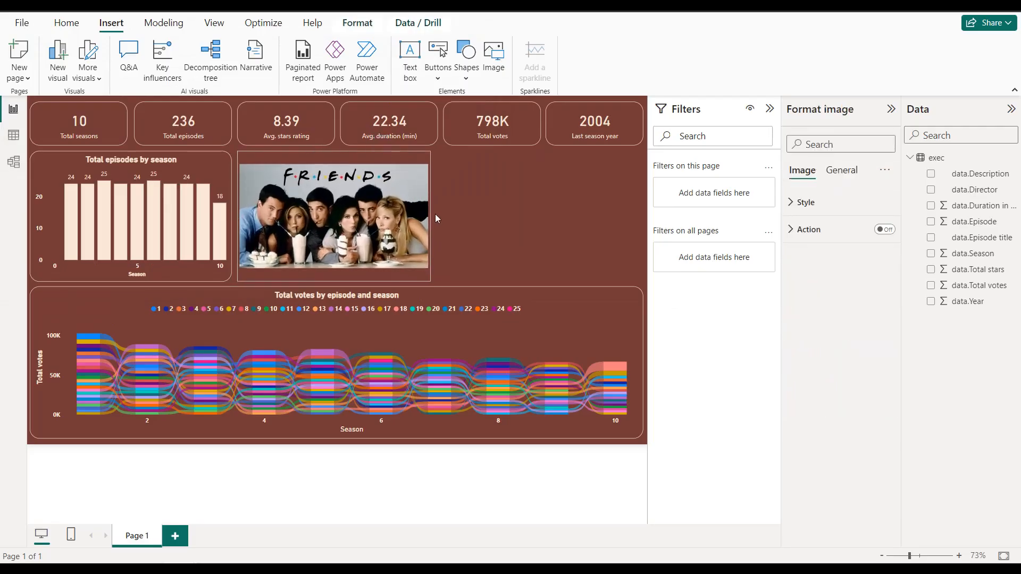
click(486, 212)
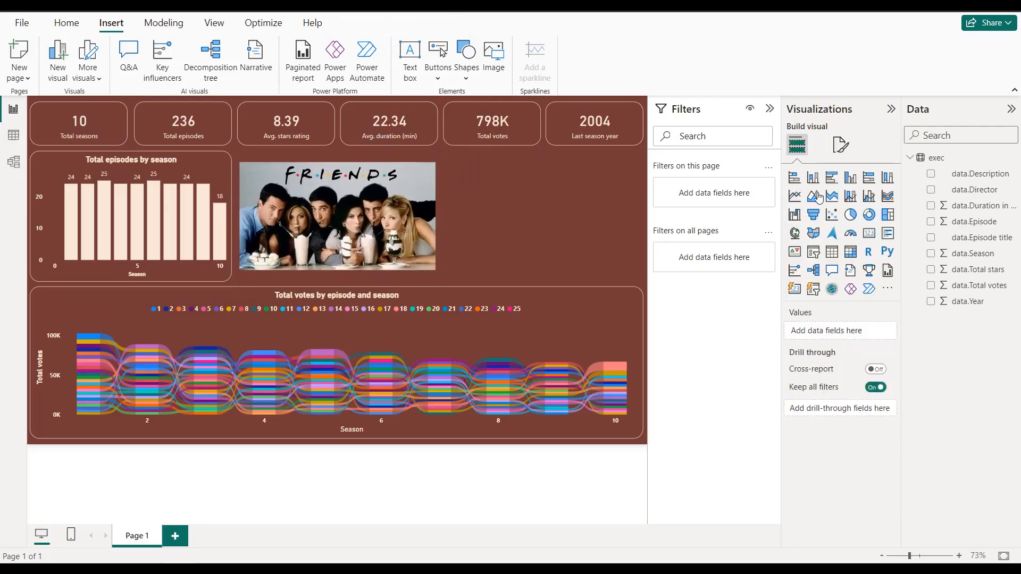
Step: Set the Friends picture's scaling to Fit so it fills its frame
click(414, 162)
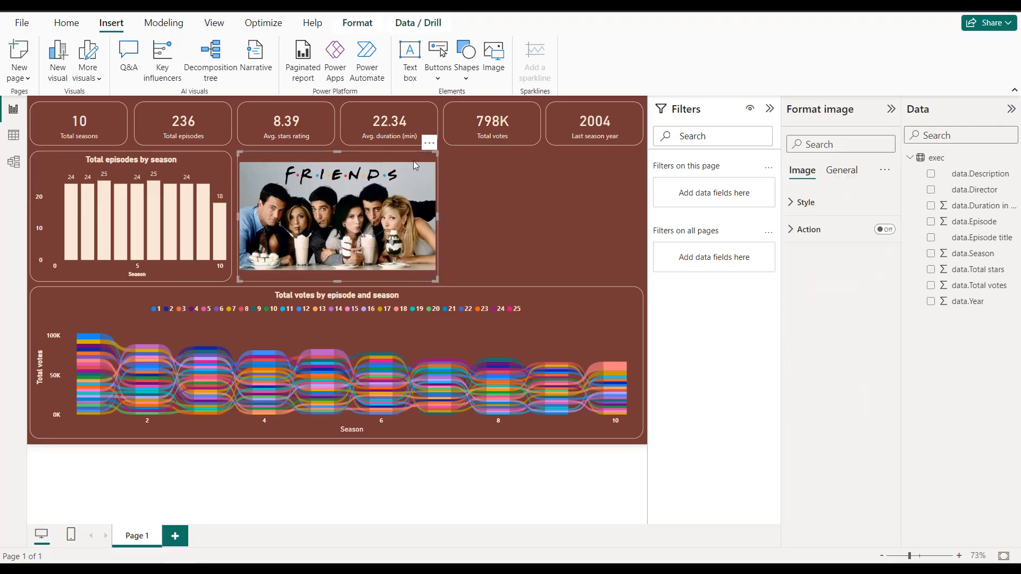
click(813, 205)
click(816, 248)
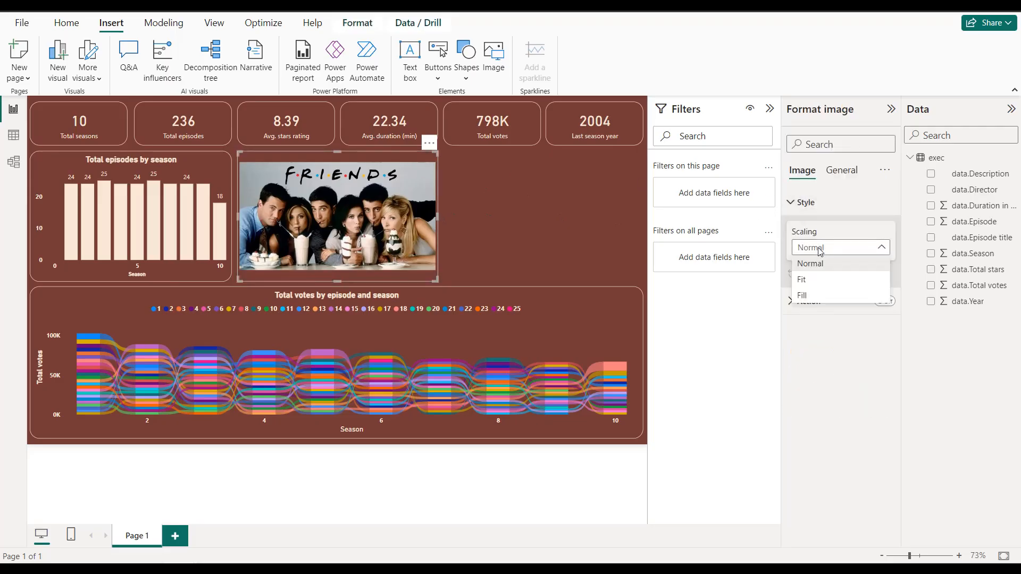
click(816, 283)
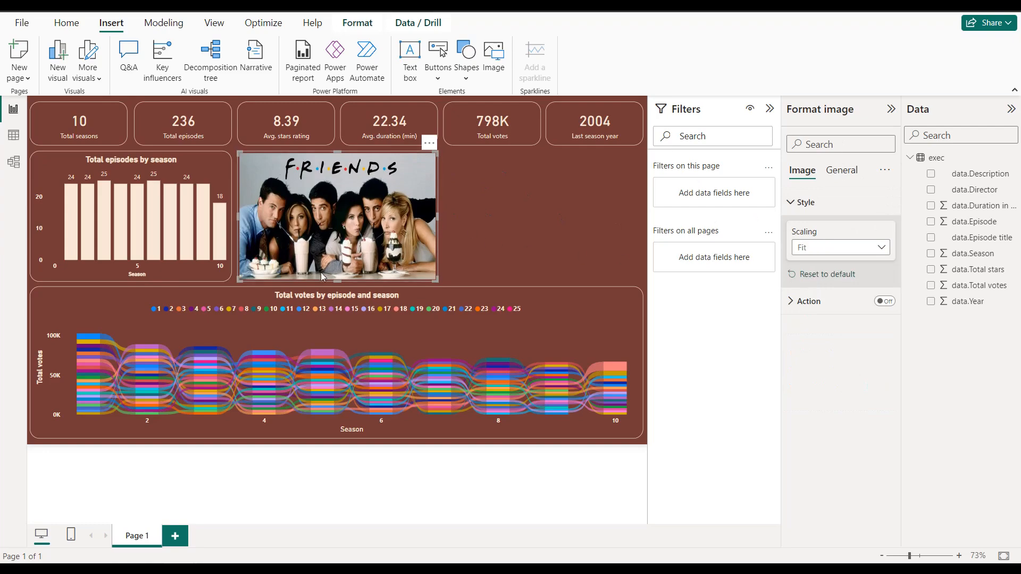
click(479, 231)
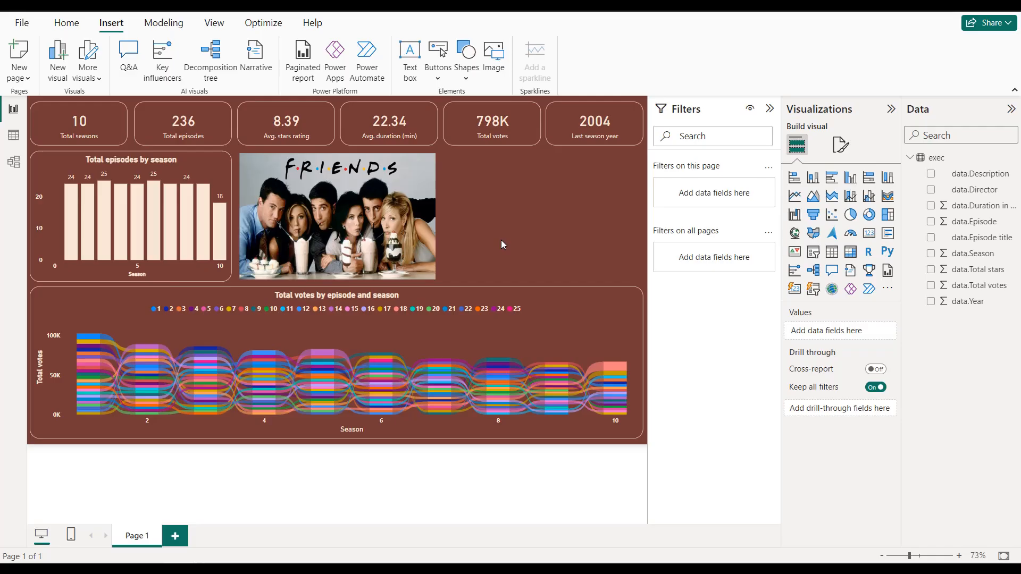
Step: Search the visuals store for "box" and import the Box and Whisker chart by MAQ Software
click(888, 290)
click(900, 294)
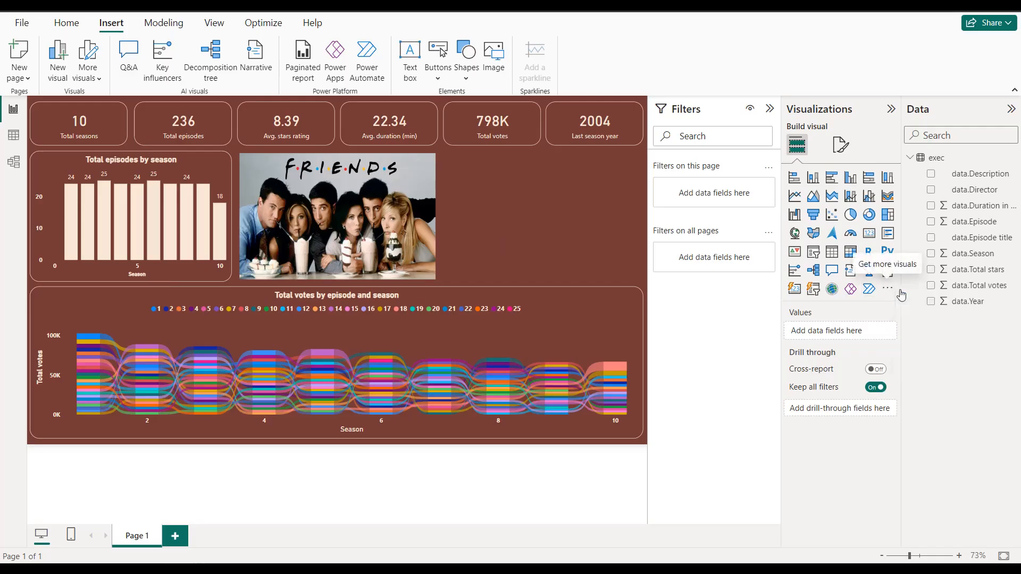
text(box)
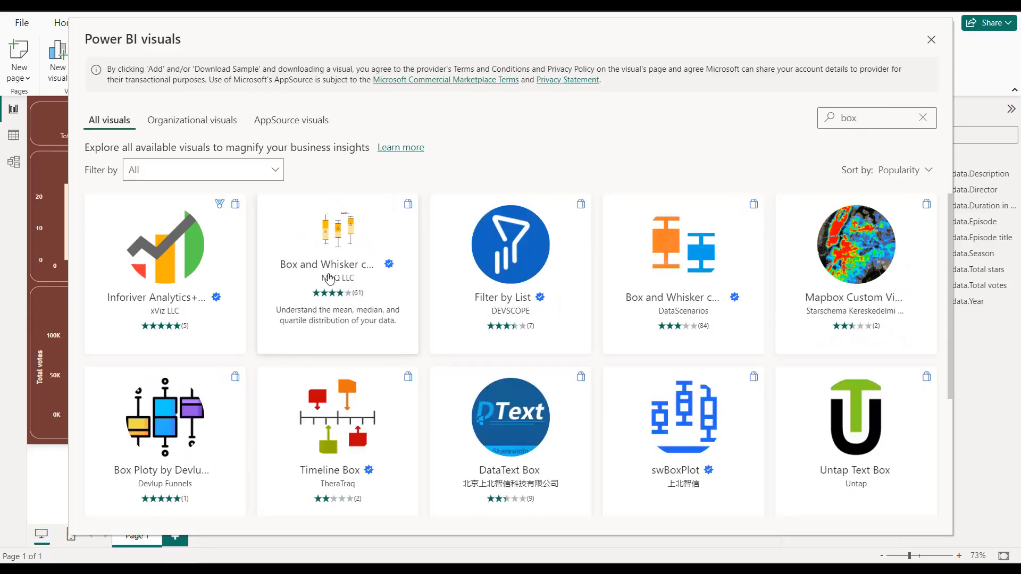
click(330, 279)
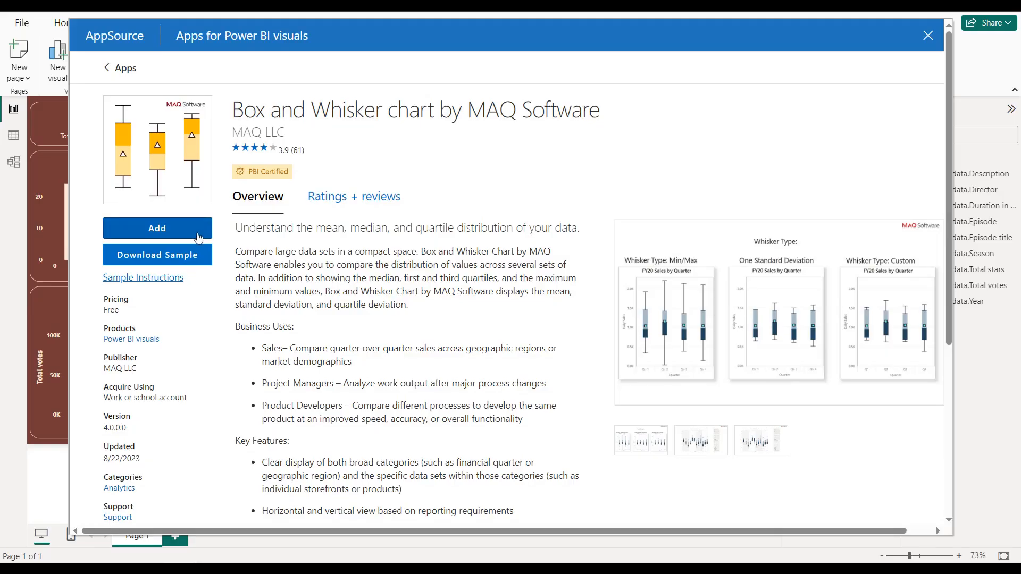
click(197, 237)
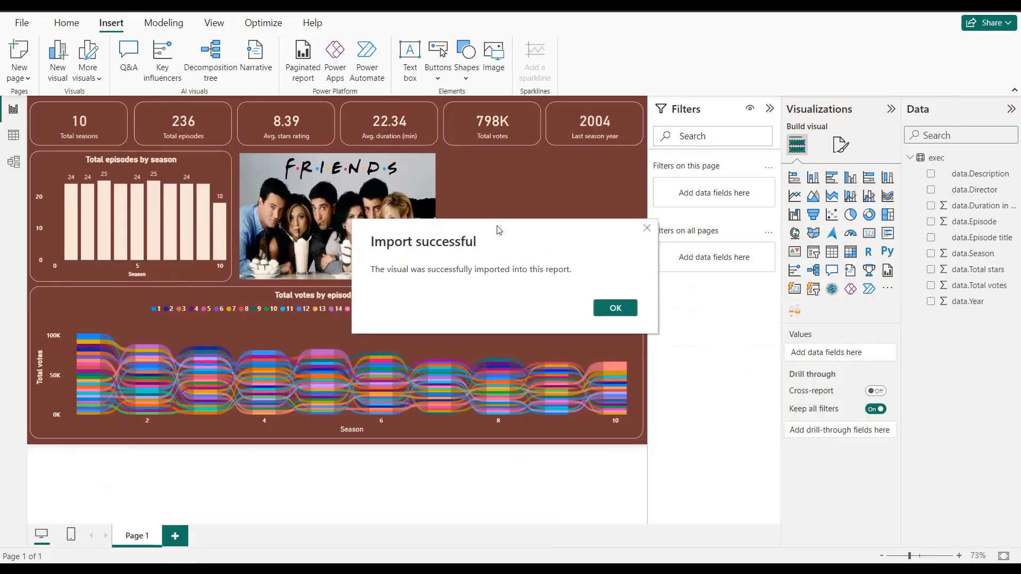
click(617, 309)
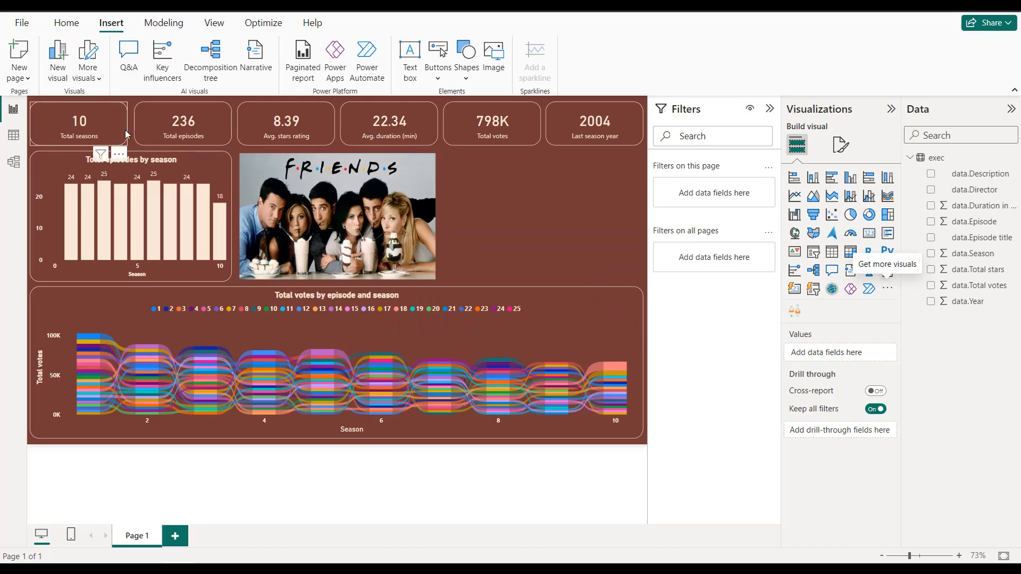
Step: Place an enlarged copy of the Total seasons card in the empty area beside the picture and convert it to a Box and Whisker chart
drag(127, 134, 529, 174)
drag(542, 194, 641, 284)
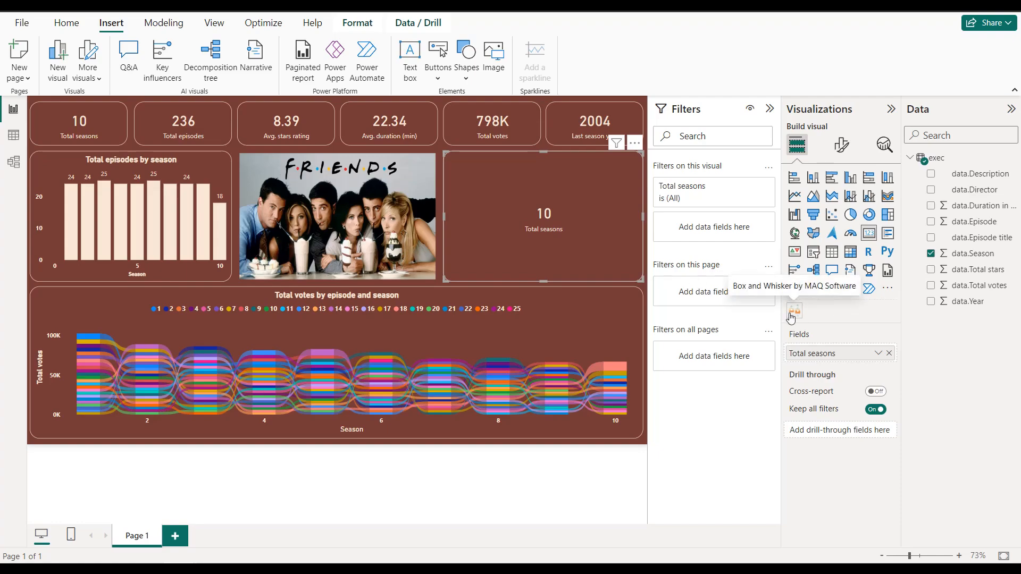
click(791, 315)
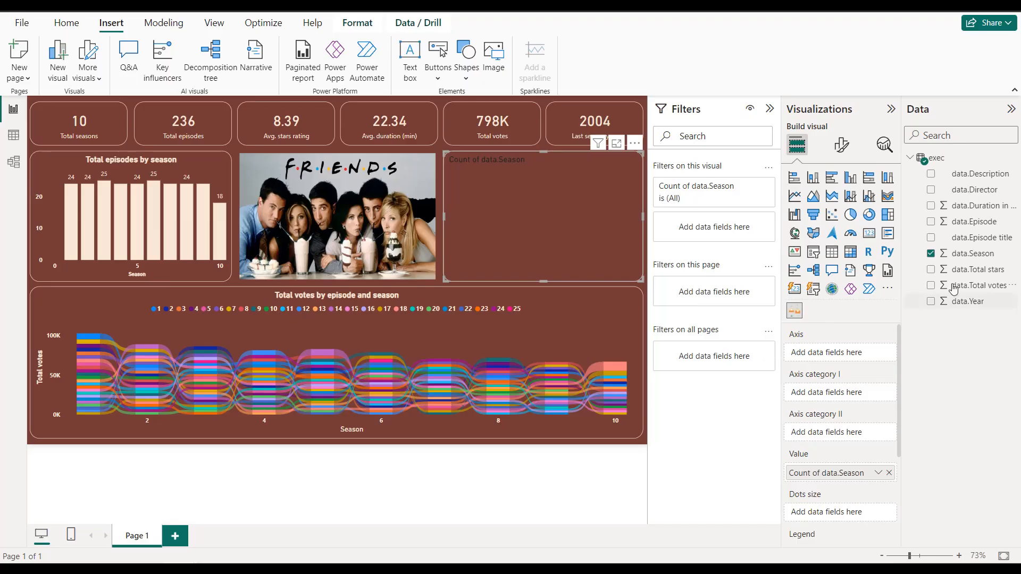
Step: Assign data.Total stars to the Box and Whisker chart's axis and as its only value, with data.Season as axis category I
drag(972, 273, 844, 360)
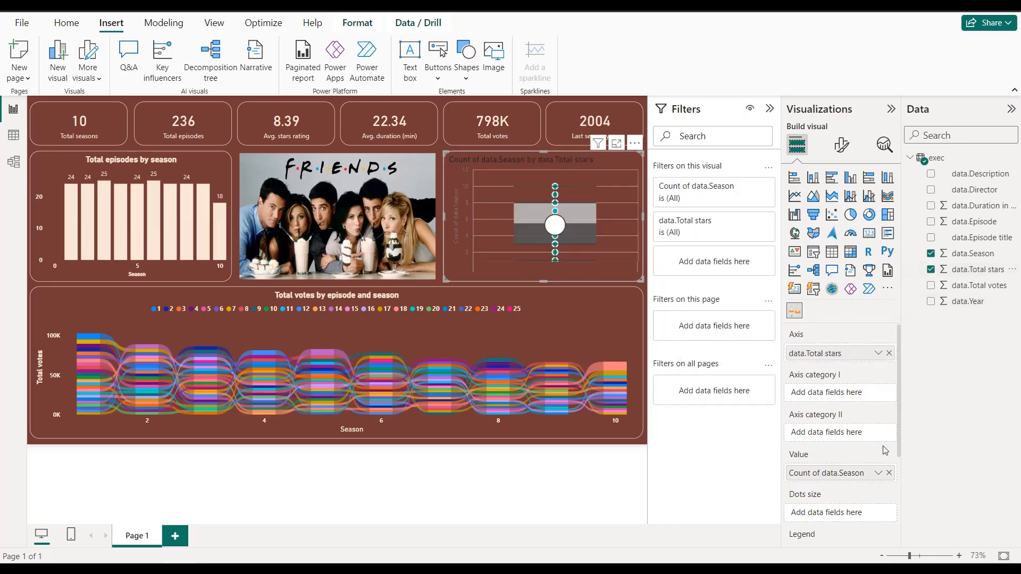
click(889, 473)
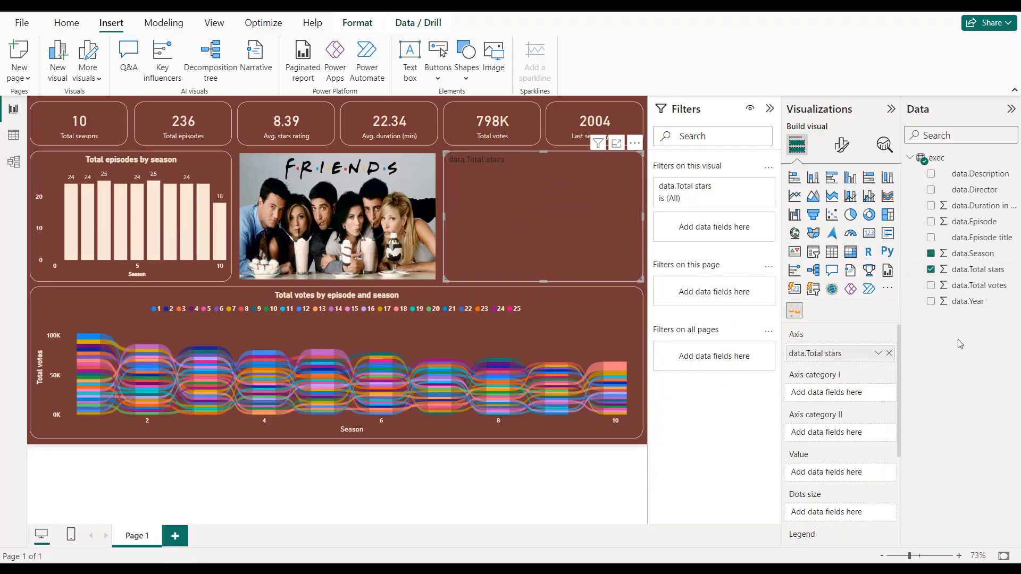
drag(971, 279, 840, 473)
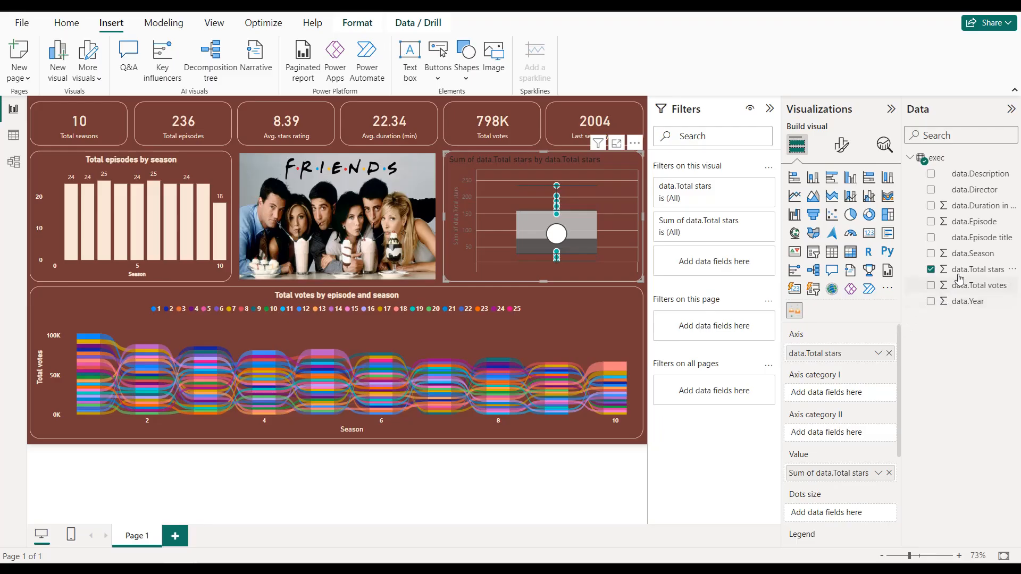
drag(962, 255, 853, 394)
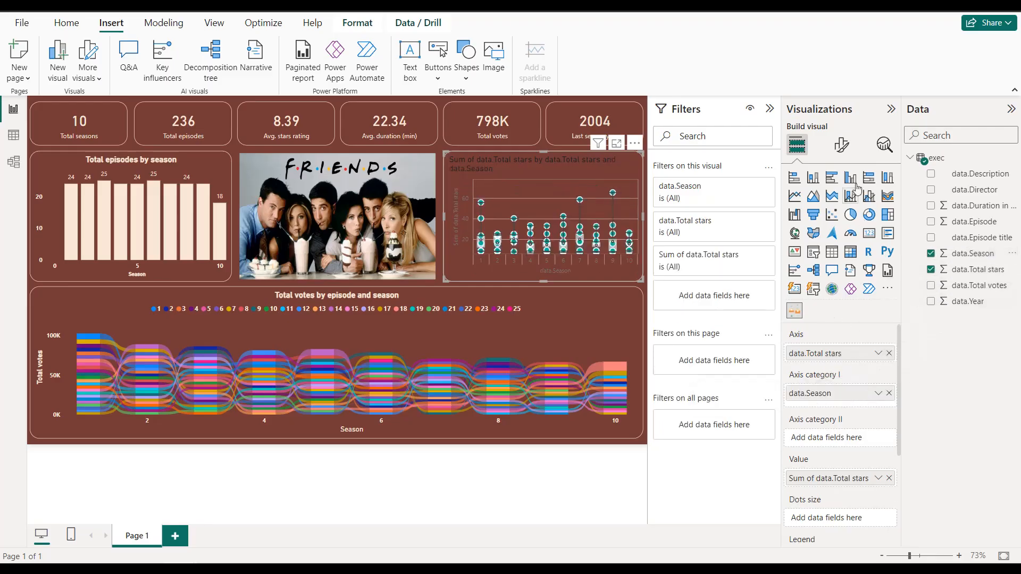
Step: Turn off the axis grid lines and axis ticks of the Box and Whisker chart
click(838, 148)
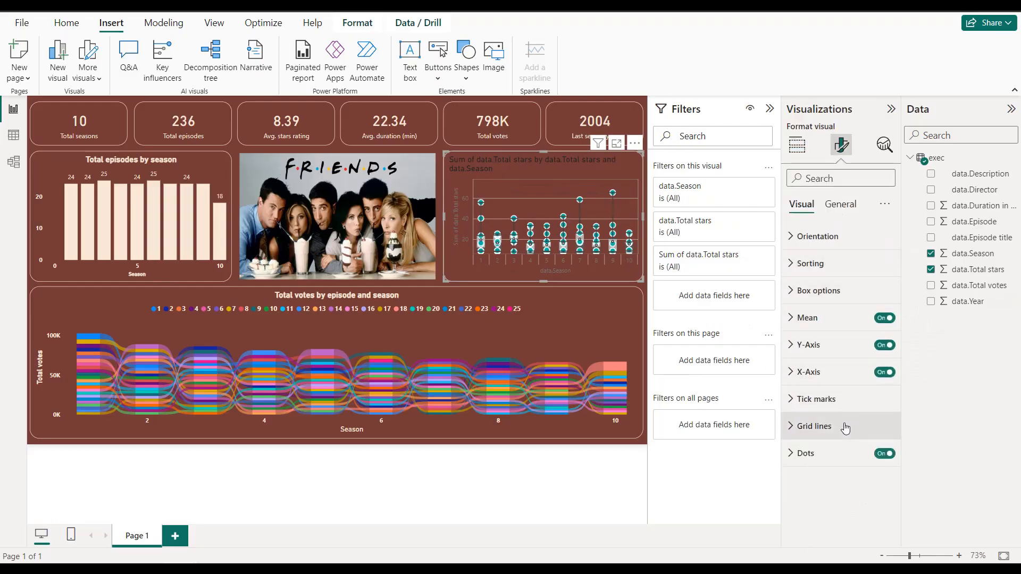
click(845, 429)
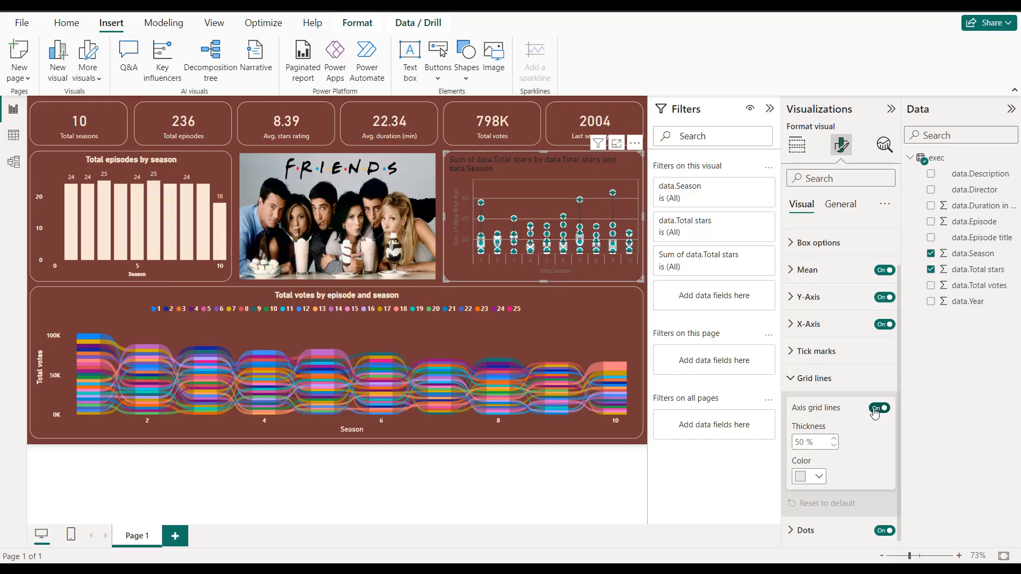
click(878, 409)
click(840, 401)
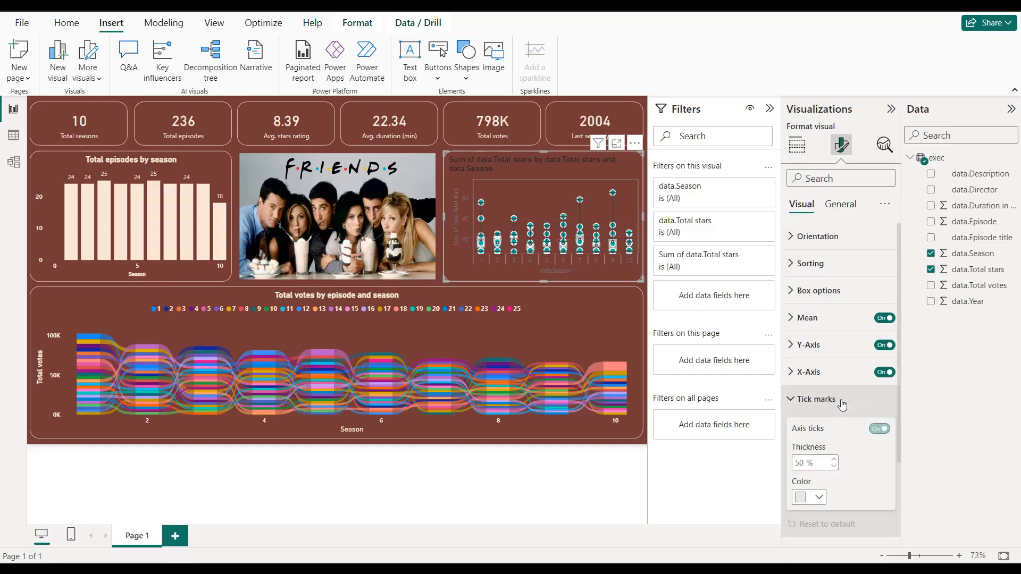
click(878, 428)
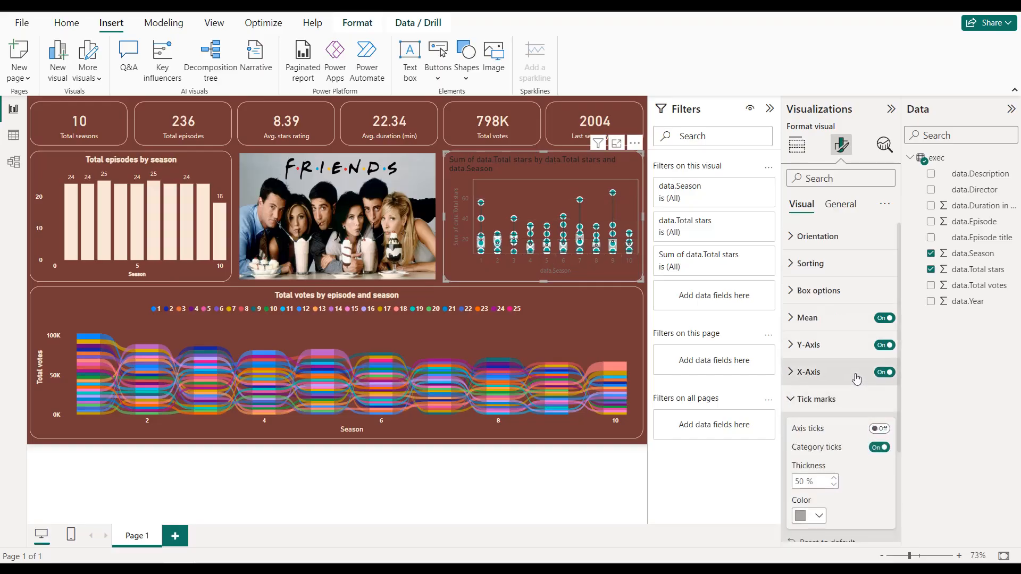
Step: Set the transparency of the Box and Whisker chart's dots to 100%
scroll(854, 376, down, 3)
click(827, 529)
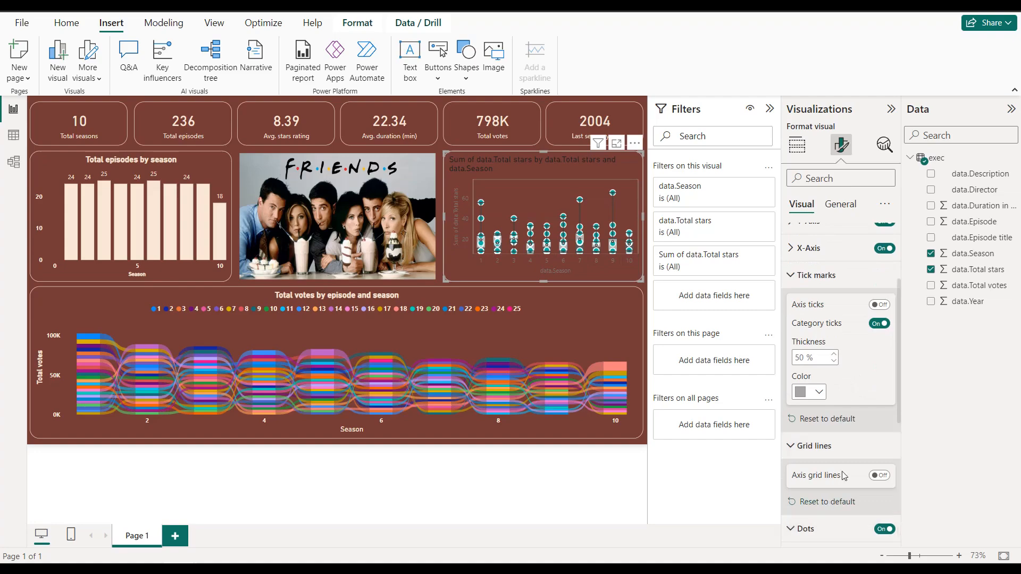
scroll(847, 452, down, 3)
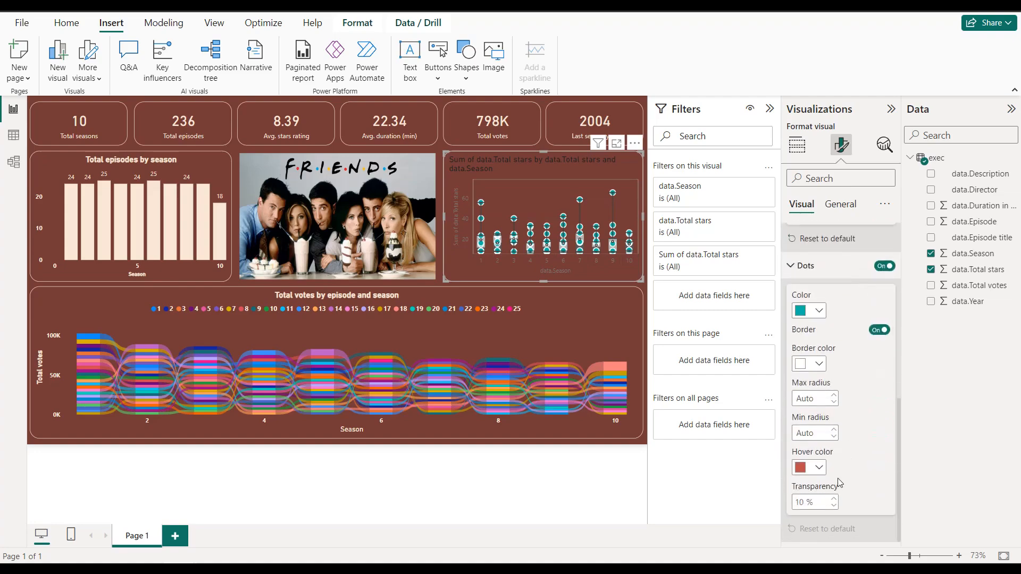
double_click(797, 502)
text(100)
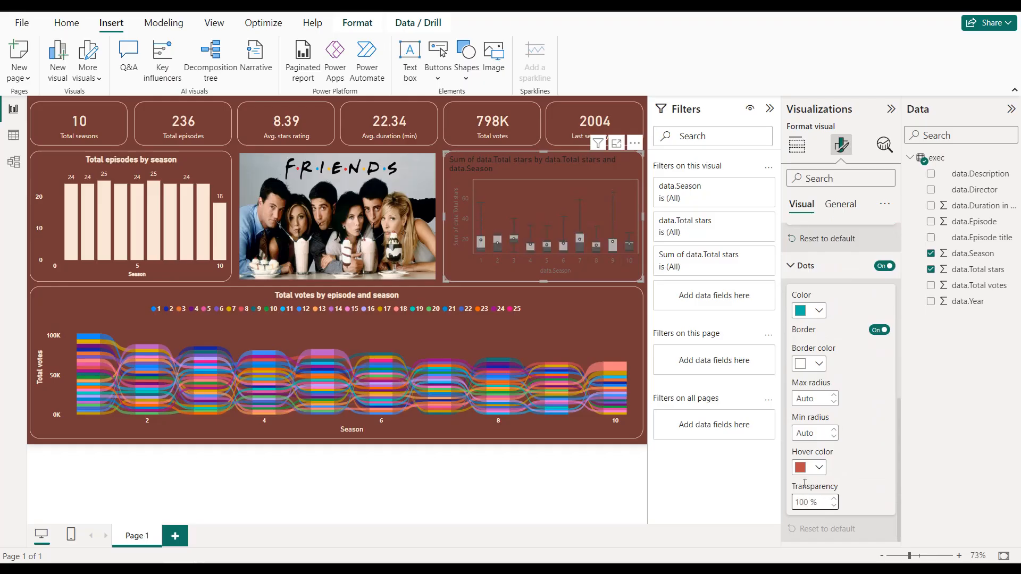
click(868, 432)
scroll(863, 411, up, 10)
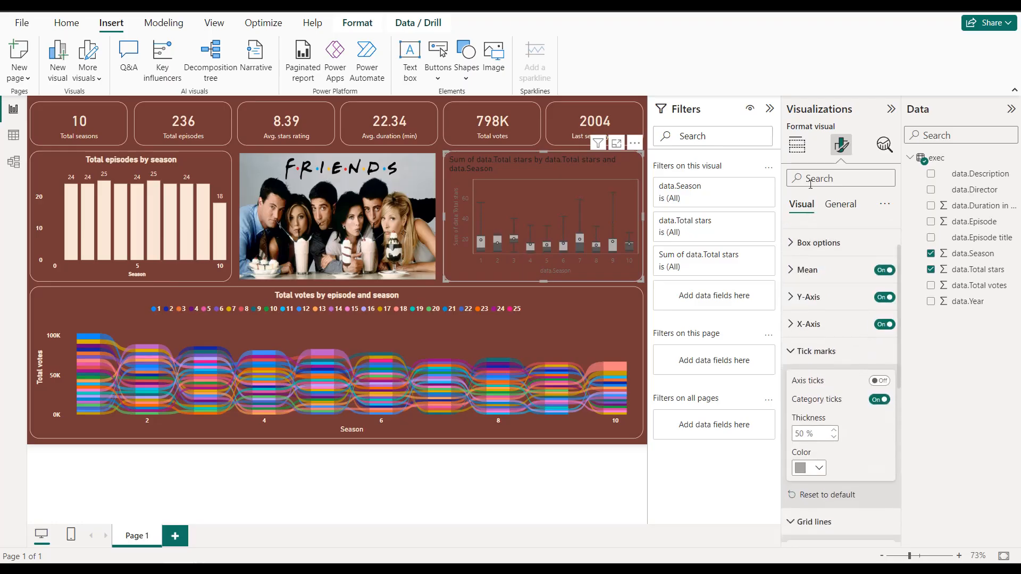
Step: Change the aggregation of the Box and Whisker chart's data.Total stars value to Average
click(808, 149)
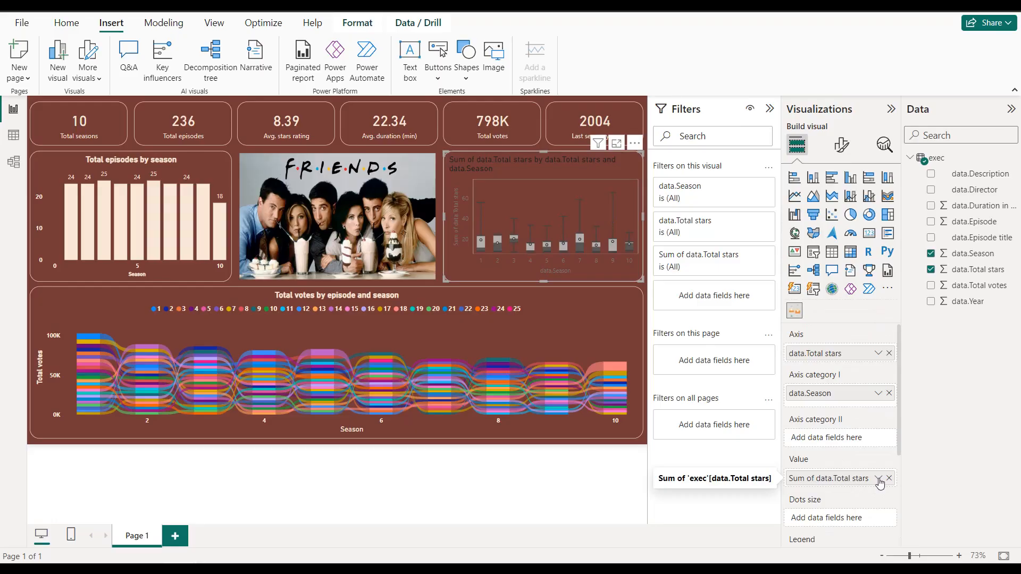
click(878, 479)
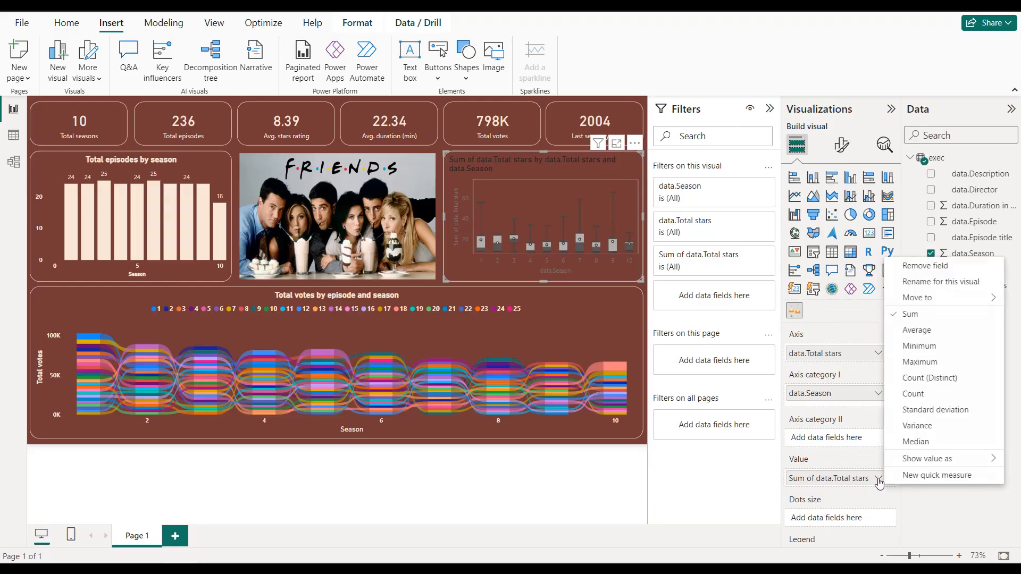
click(903, 332)
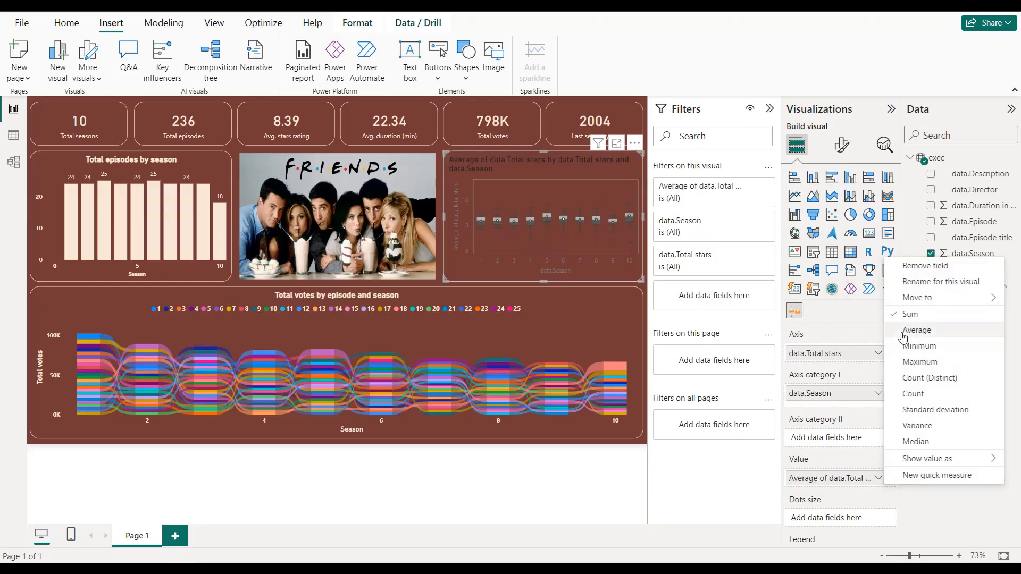
Step: Change the Box and Whisker chart's title text to "Stars rating by season"
click(843, 148)
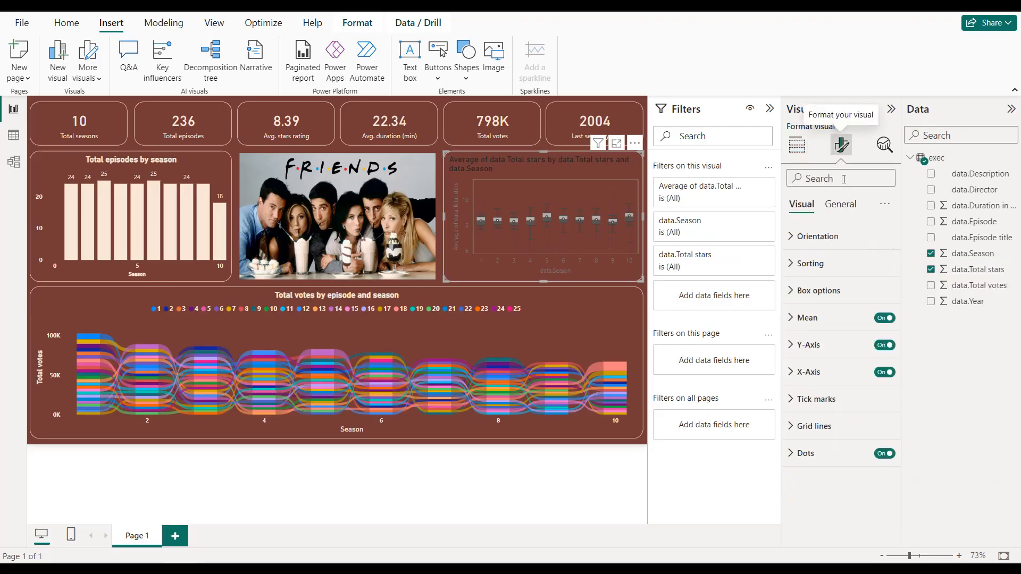
click(841, 213)
click(885, 264)
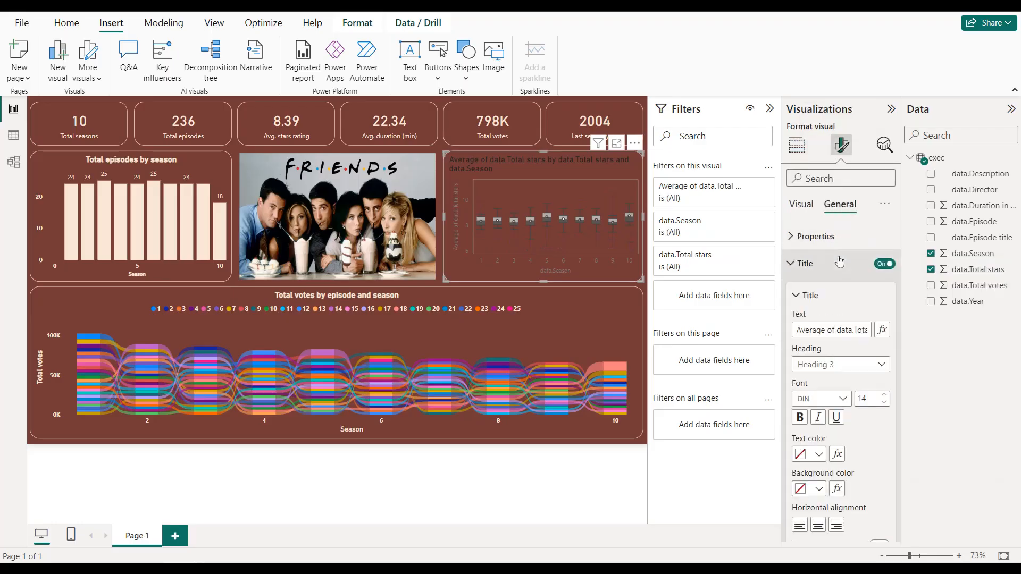
double_click(837, 328)
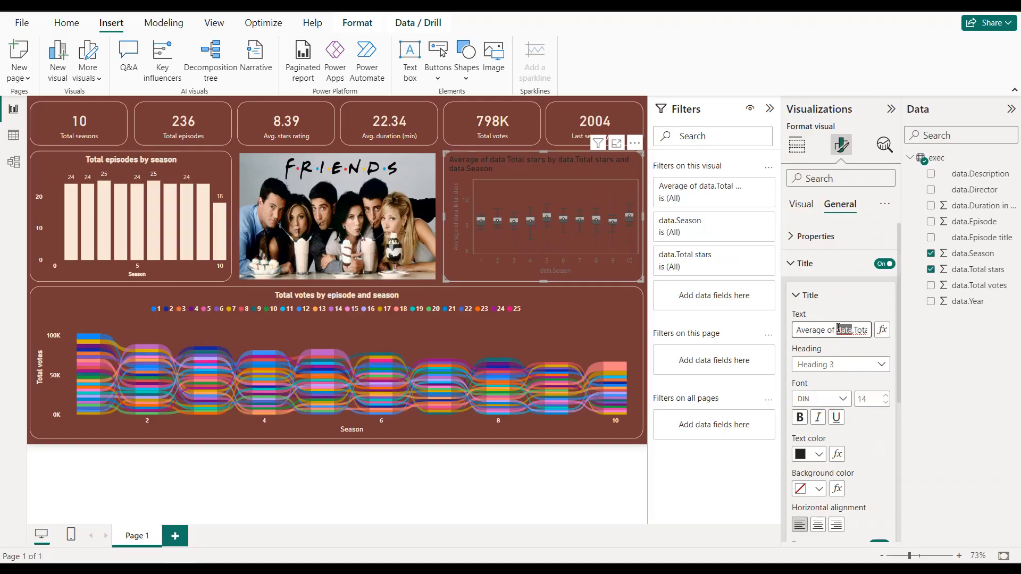
key(ctrl+a)
text(Stars rain)
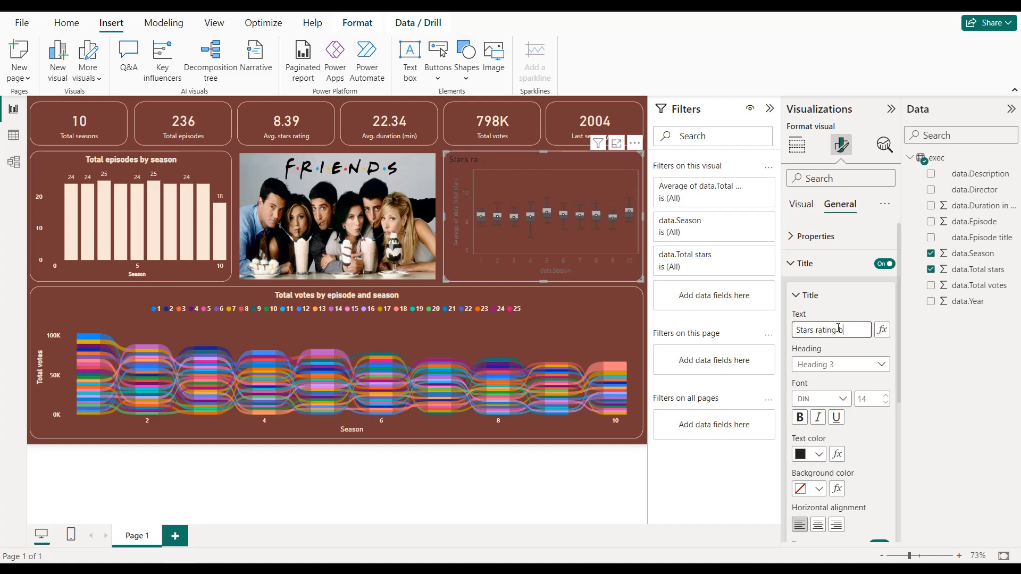
text(ng by season)
Step: Center the Box and Whisker chart's title and set its text color to the light cream used on the other visuals
click(818, 524)
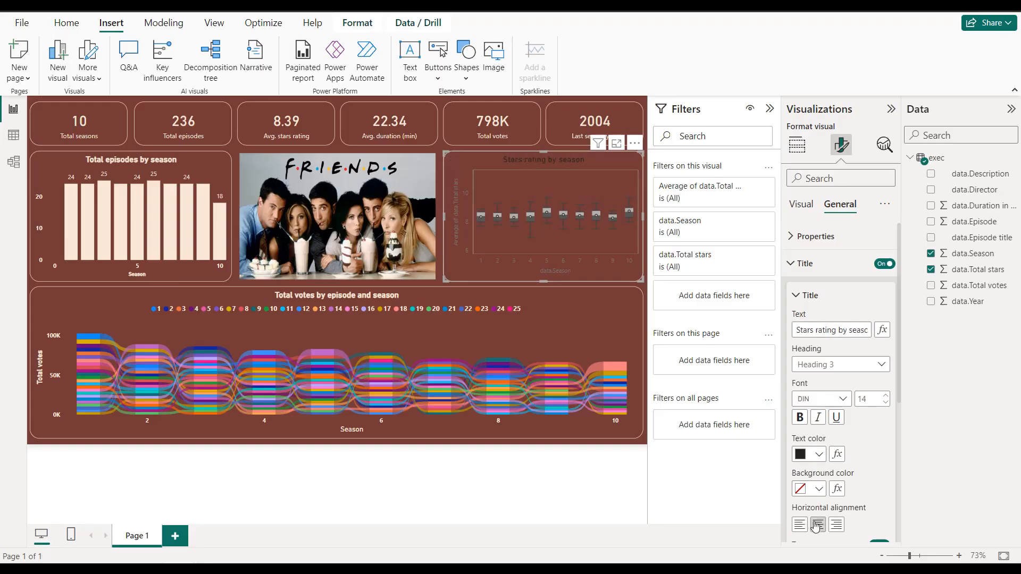
click(818, 455)
click(809, 396)
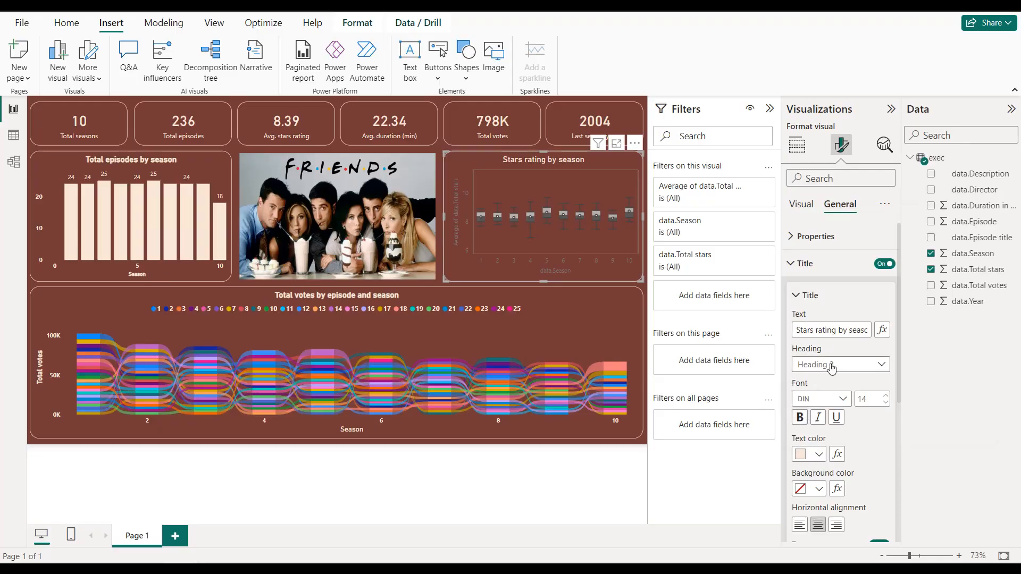
click(825, 264)
Step: Hide the Y-axis title of the Box and Whisker chart and set the Y-axis label color to #F8E7D8
click(808, 209)
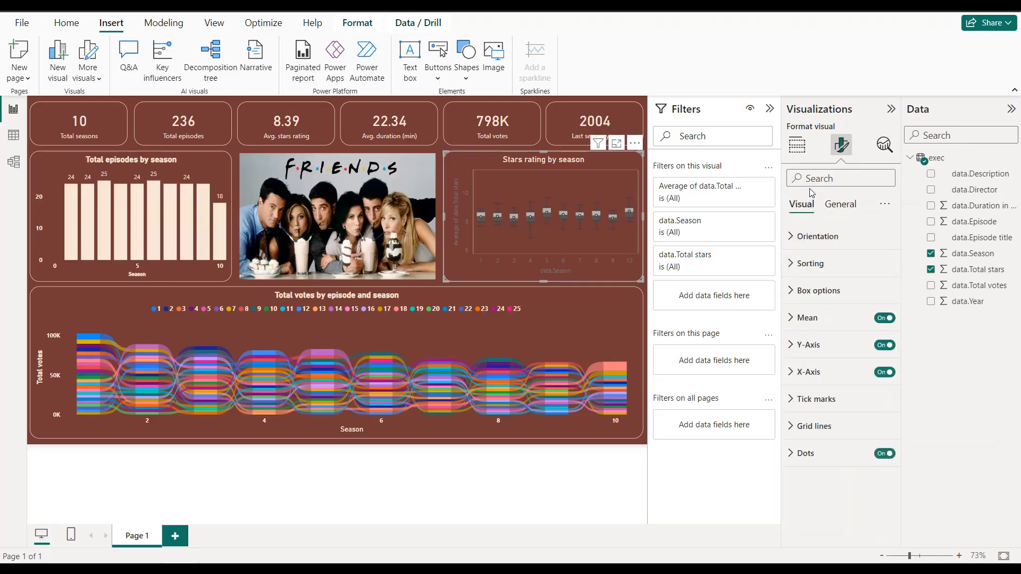
click(840, 349)
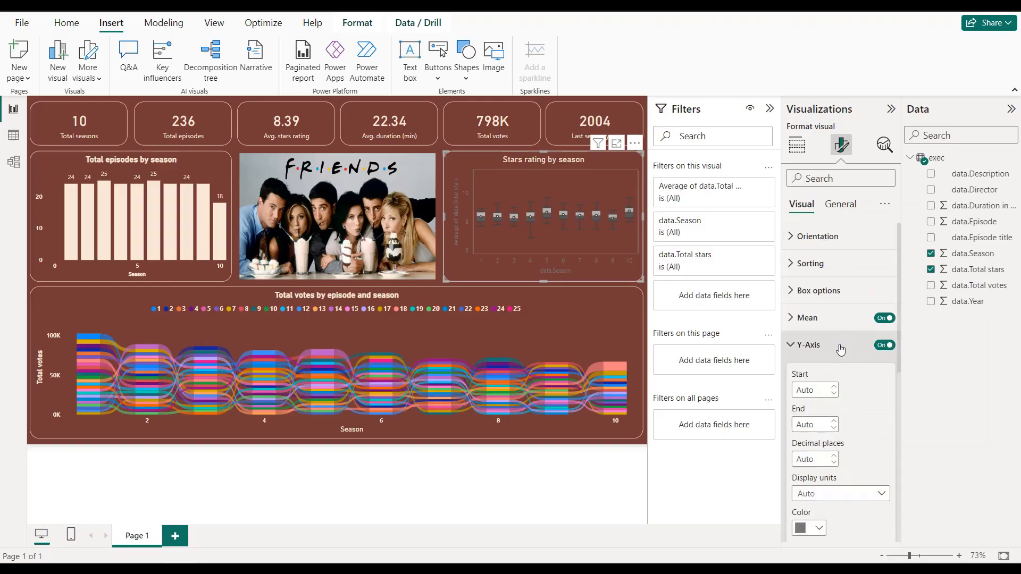
scroll(841, 347, down, 5)
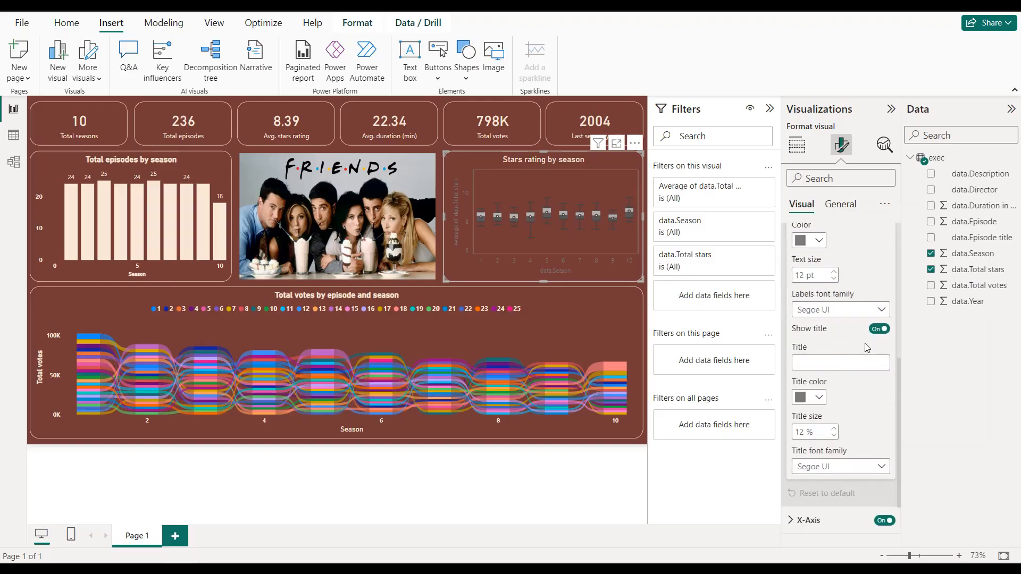
click(878, 329)
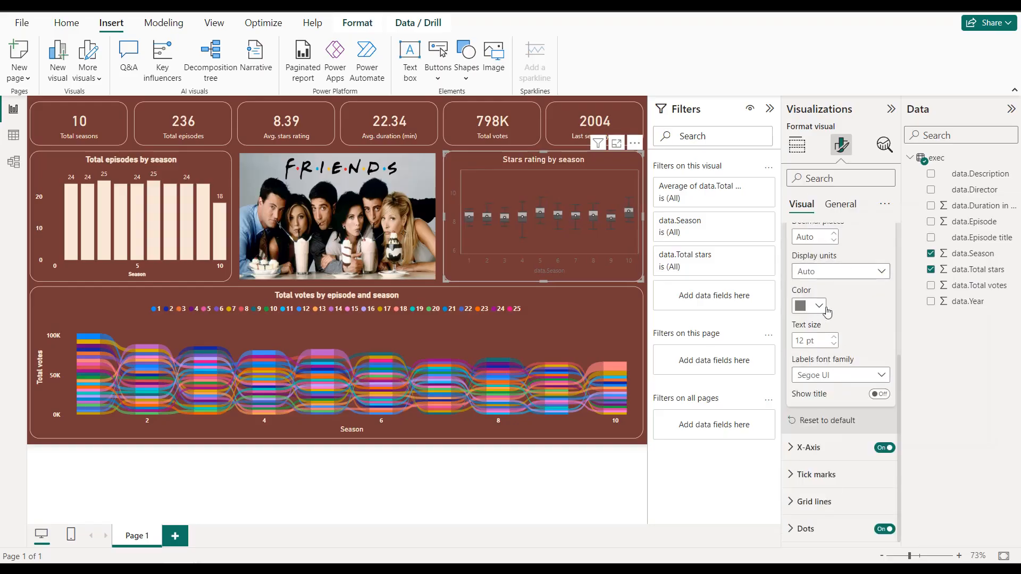
click(817, 306)
click(847, 301)
scroll(847, 301, up, 5)
scroll(847, 300, down, 3)
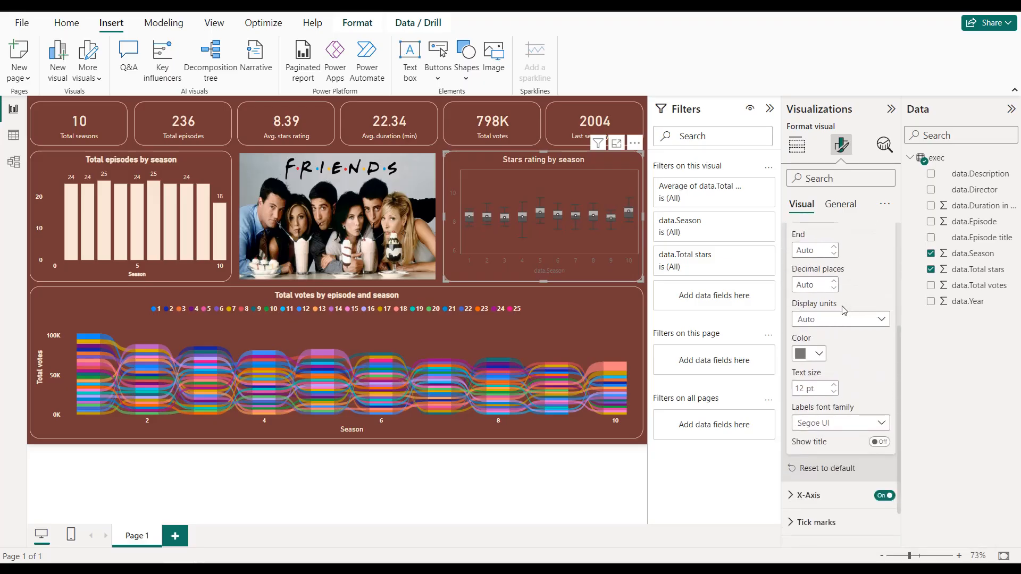
click(813, 354)
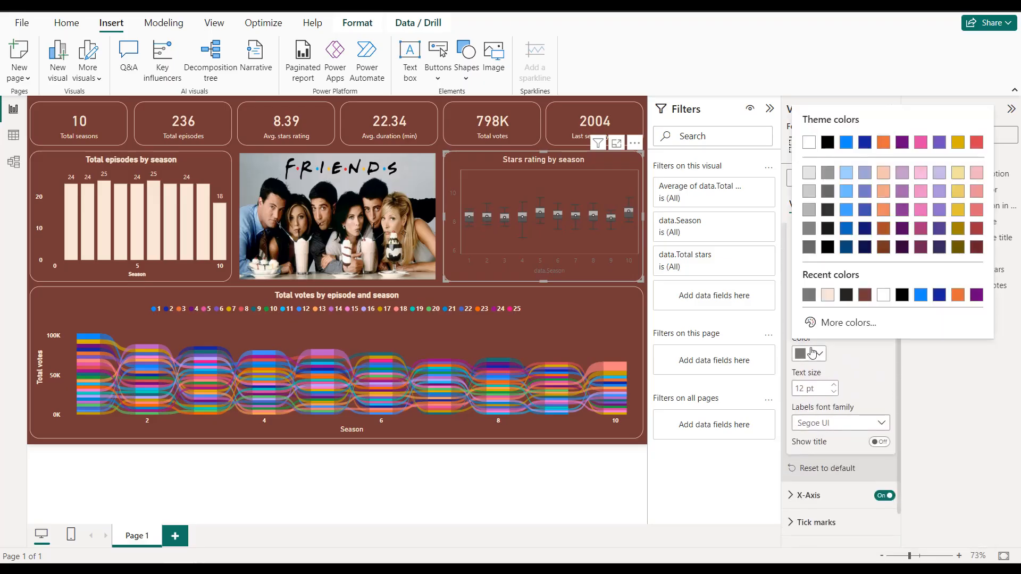
click(828, 296)
scroll(845, 345, down, 2)
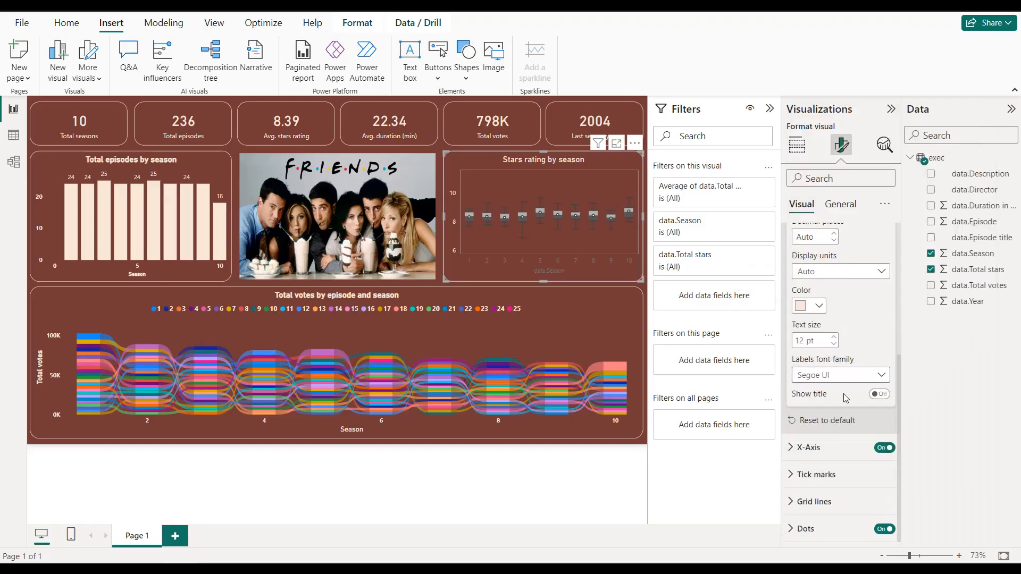
Step: Set the Box and Whisker chart's X-axis label color to the same light cream as the Y-axis labels
click(838, 447)
scroll(829, 372, down, 5)
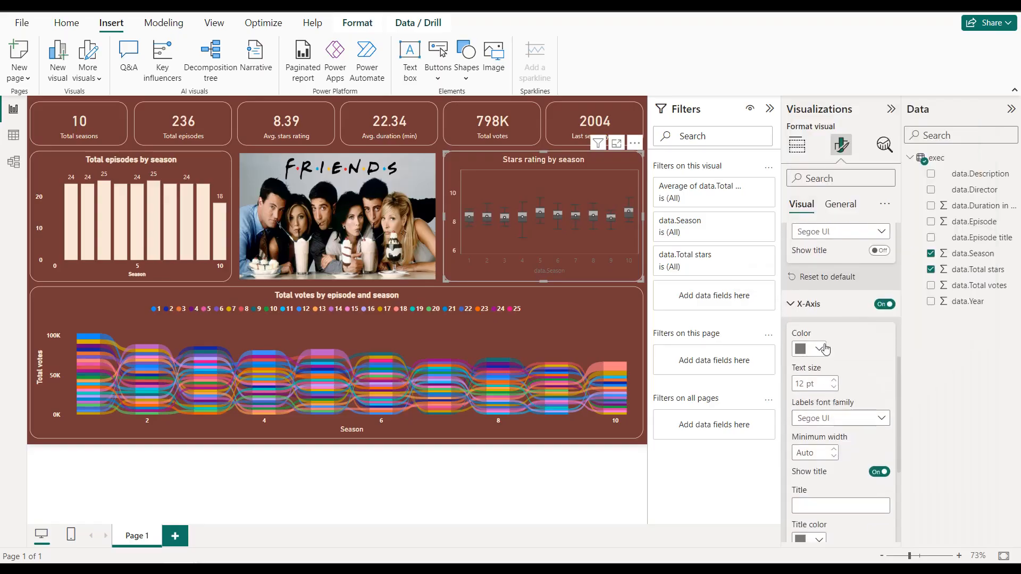
click(818, 349)
click(809, 290)
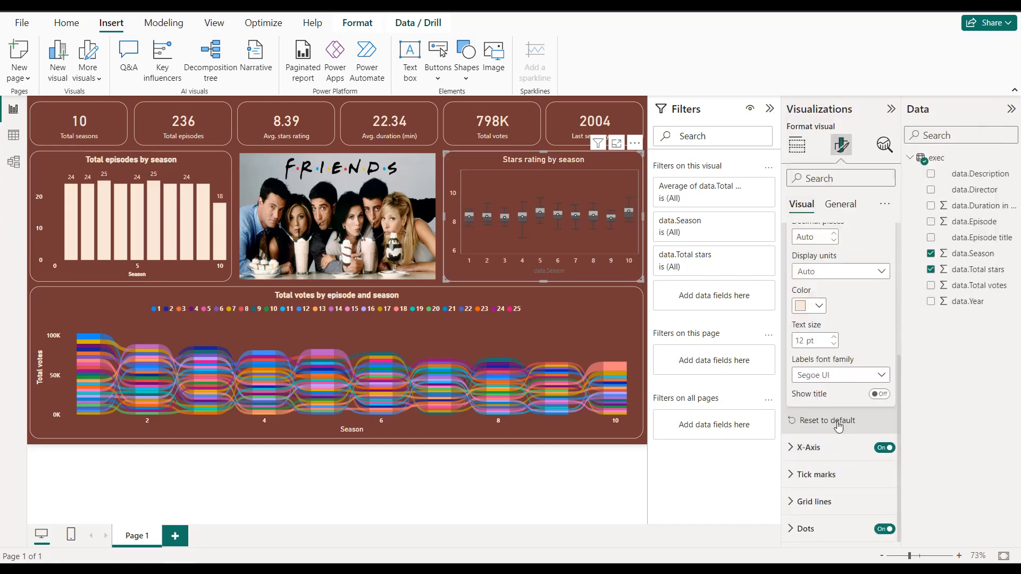
Step: Title the Box and Whisker chart's X-axis "Season" and set the axis title color to light cream
click(835, 448)
scroll(836, 433, down, 5)
scroll(836, 433, down, 2)
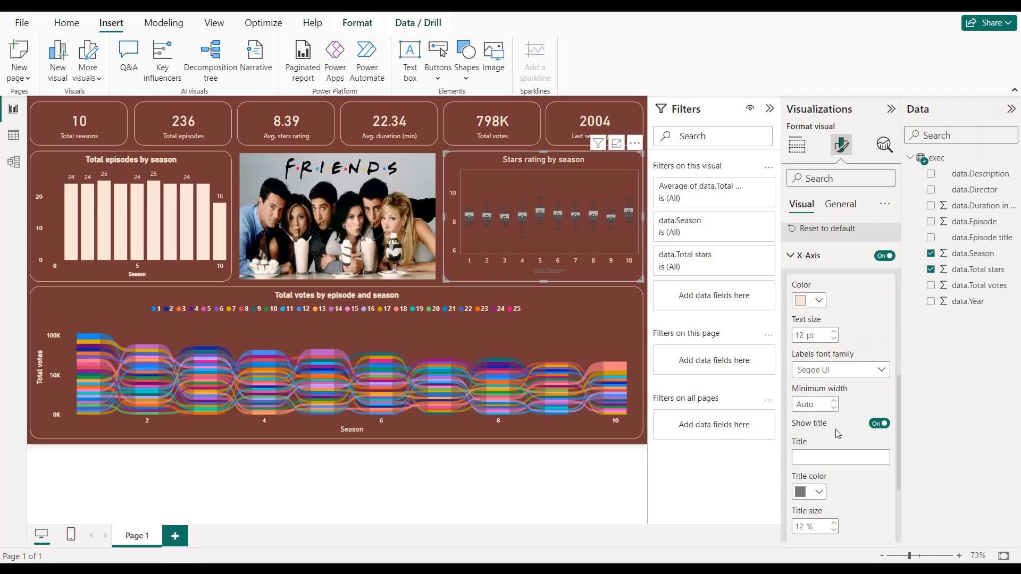
click(824, 455)
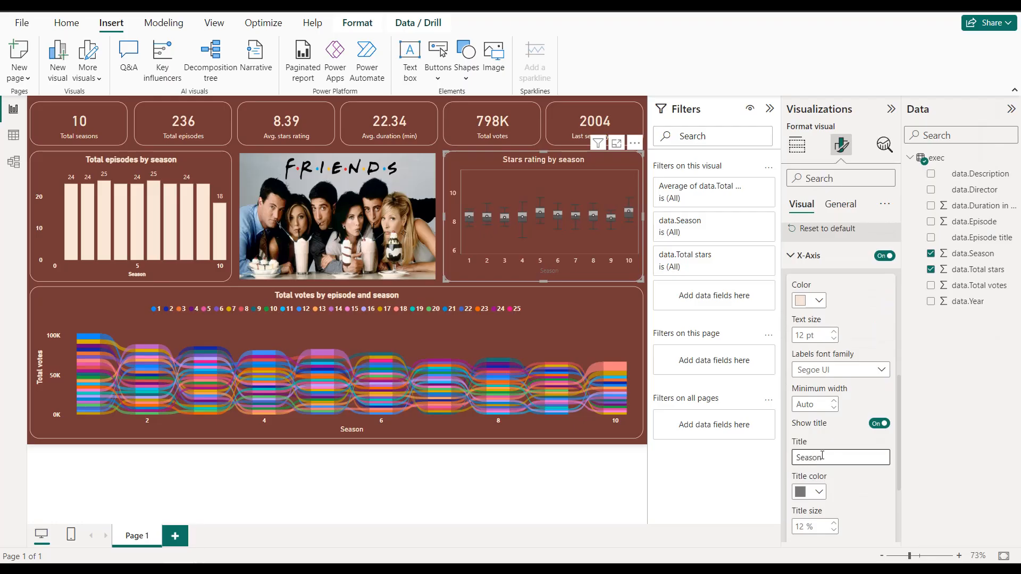
click(818, 502)
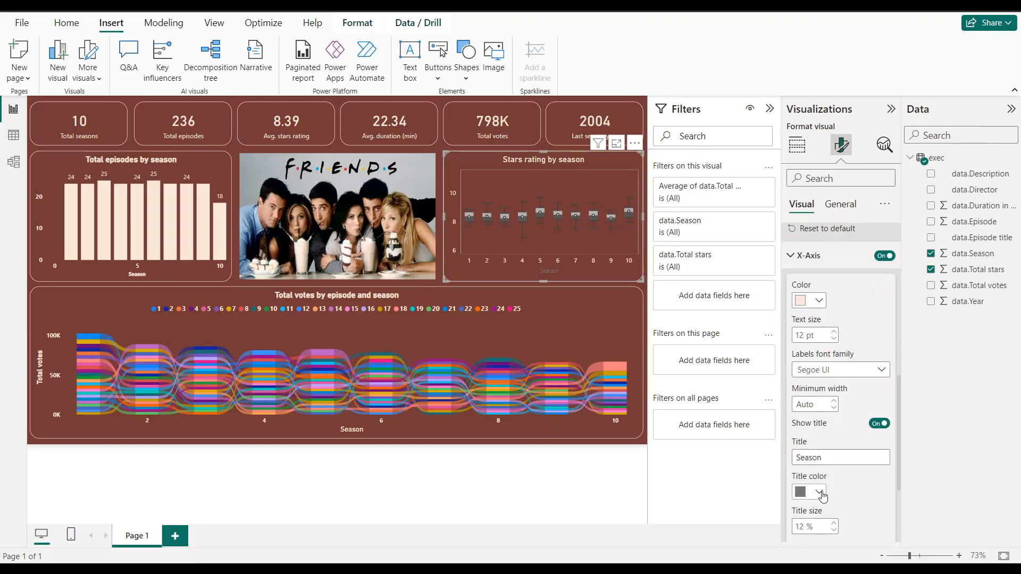
click(822, 496)
click(830, 434)
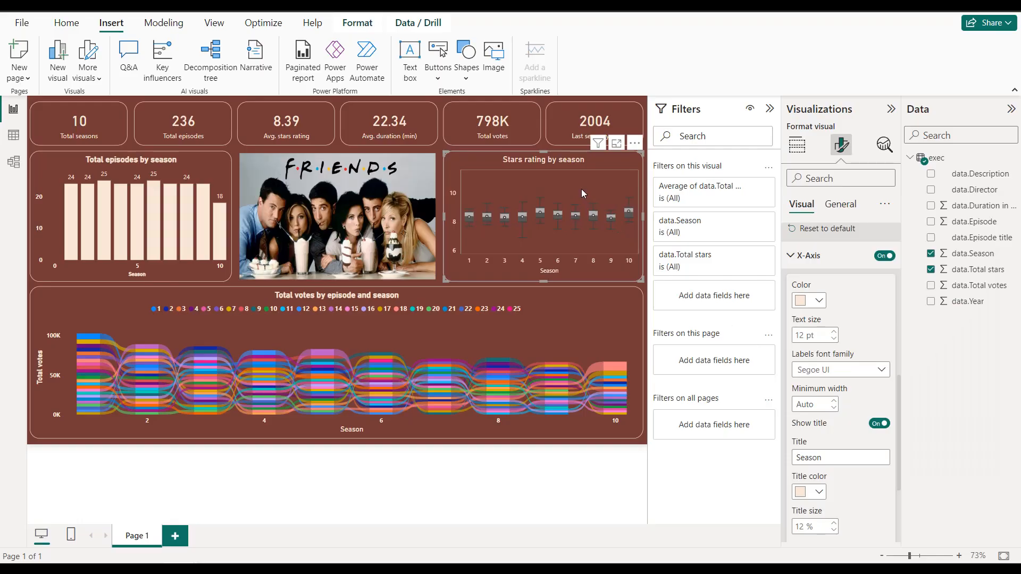
Step: Set the Box and Whisker chart's lower box color to black and its outlines and whiskers color to light blue
click(849, 258)
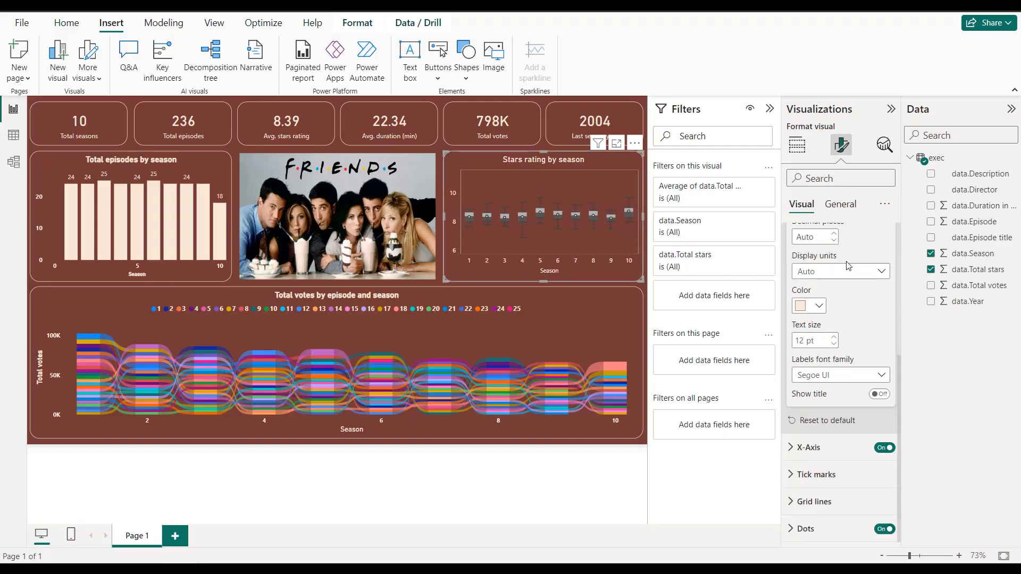
scroll(844, 292, up, 5)
click(836, 346)
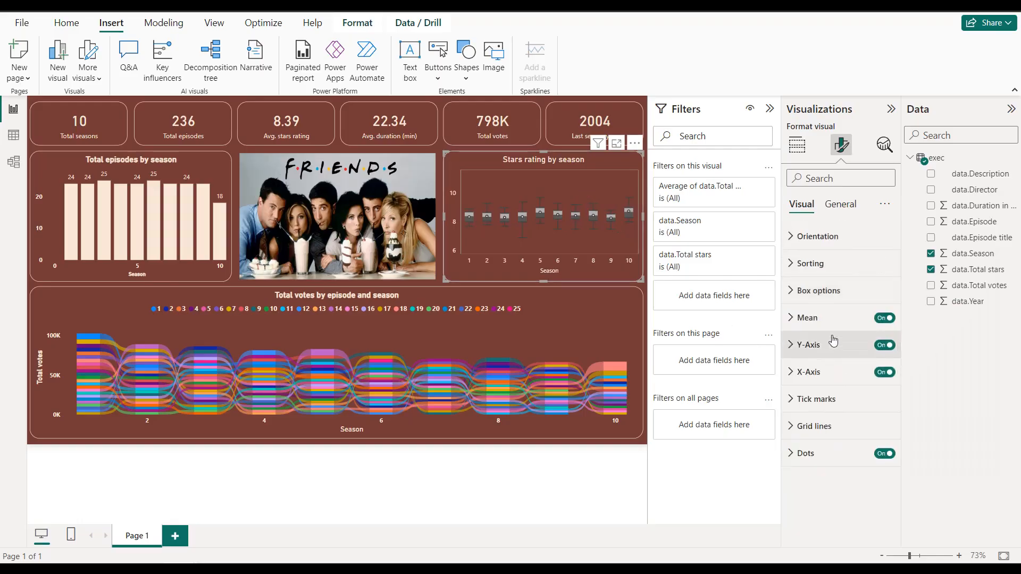
click(830, 300)
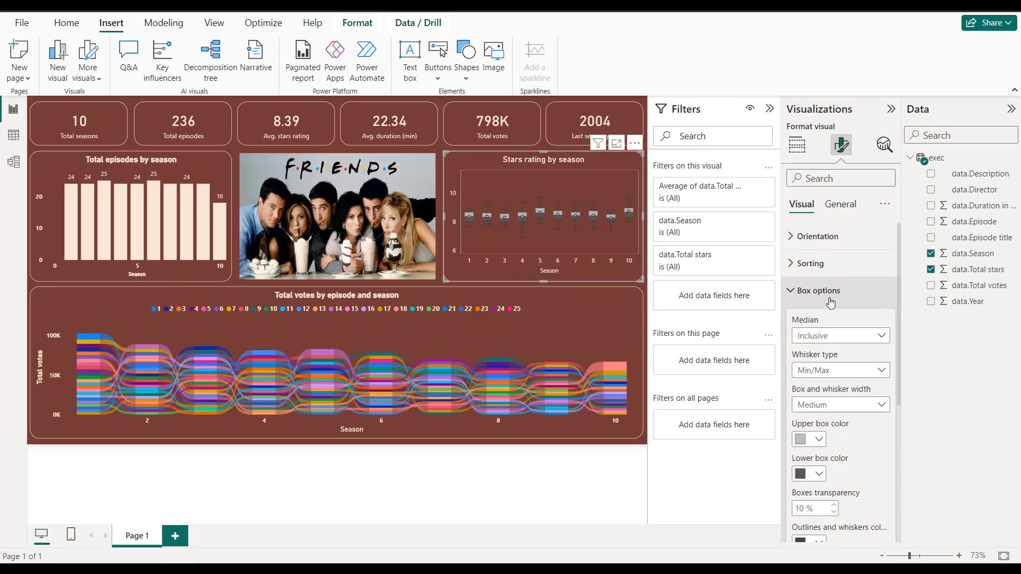
scroll(823, 345, down, 3)
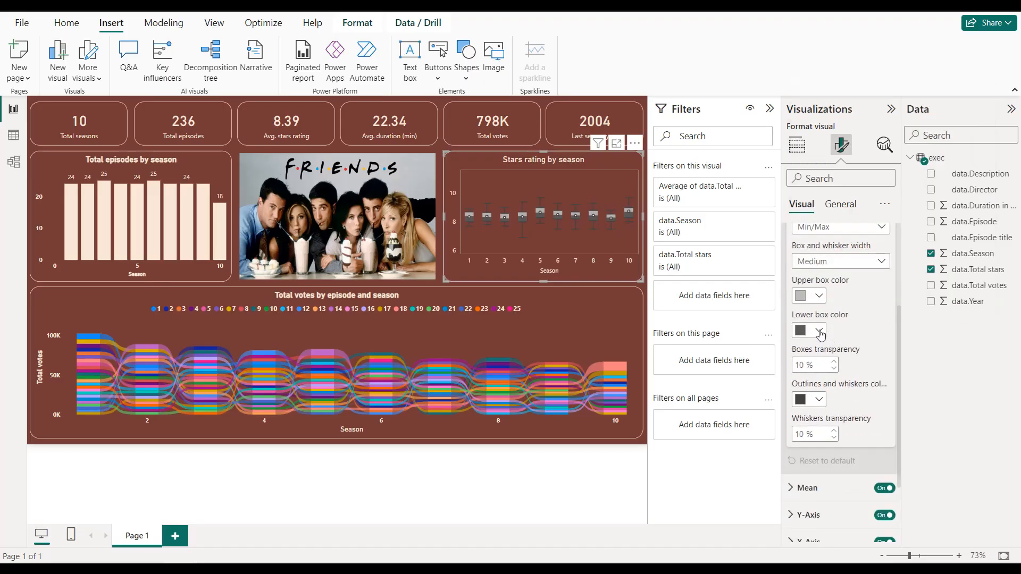
click(811, 334)
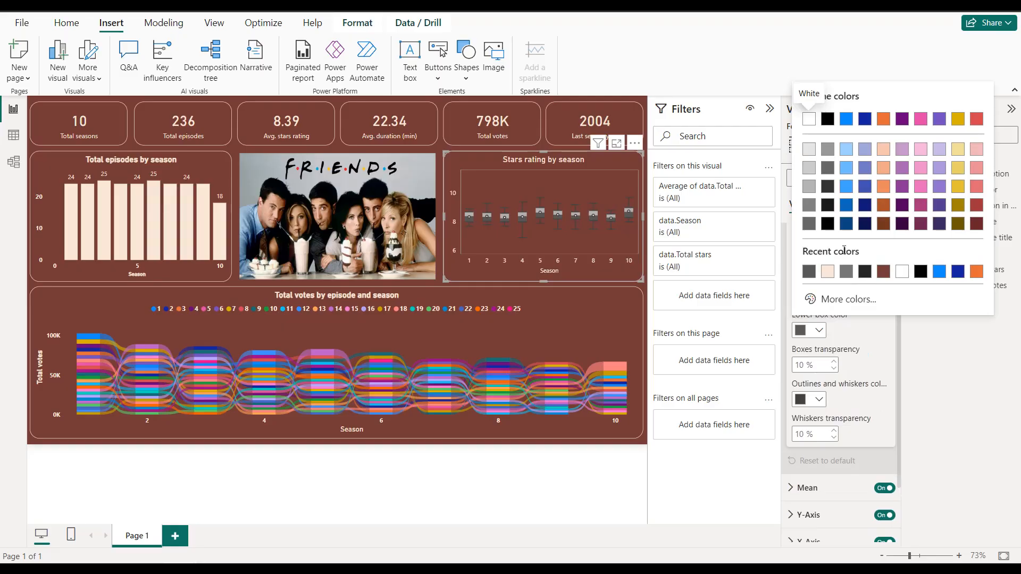
click(828, 224)
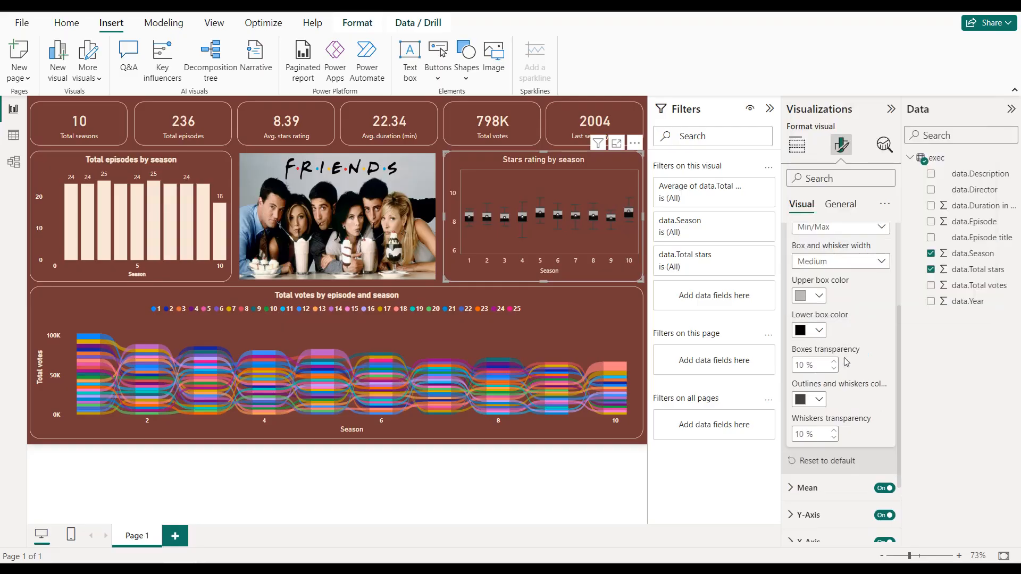
click(819, 399)
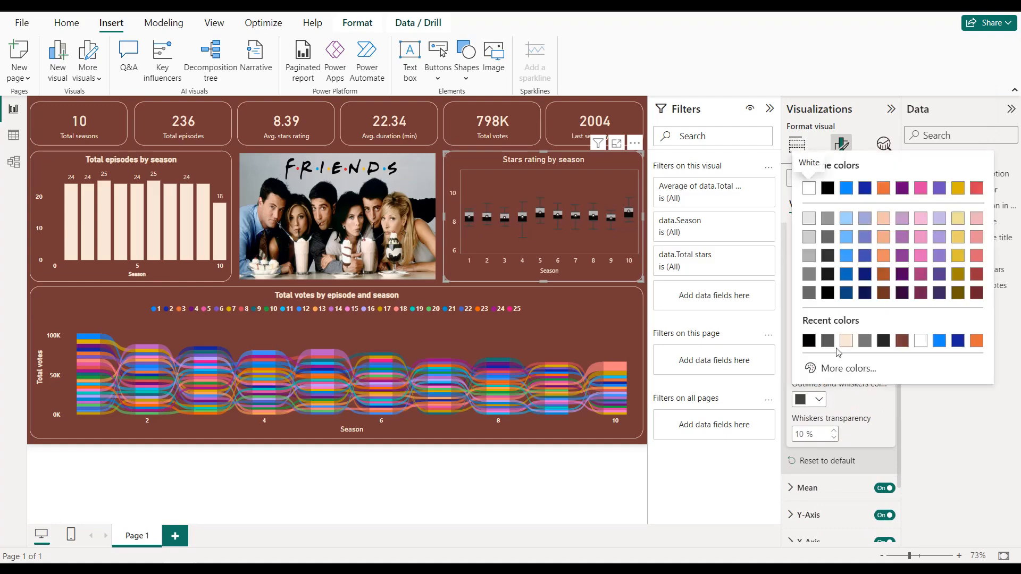
click(851, 260)
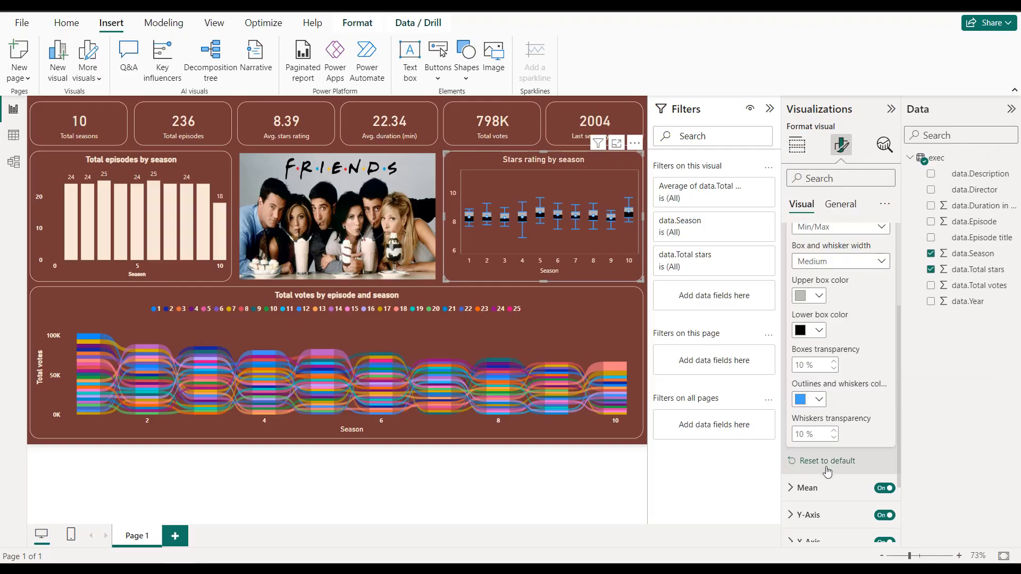
Step: Set the Box and Whisker chart's mean color to black
click(807, 488)
scroll(824, 452, down, 3)
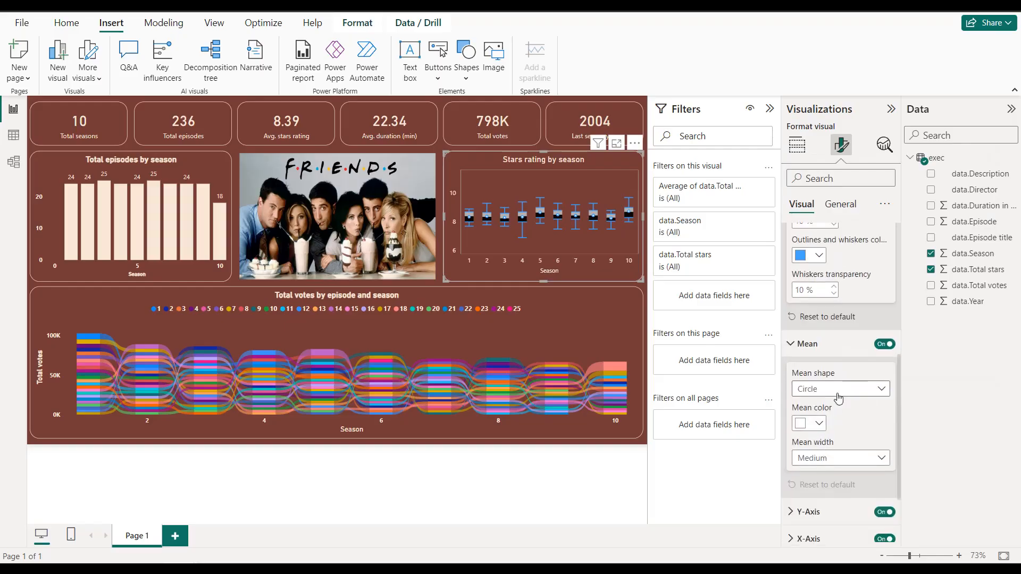
click(819, 424)
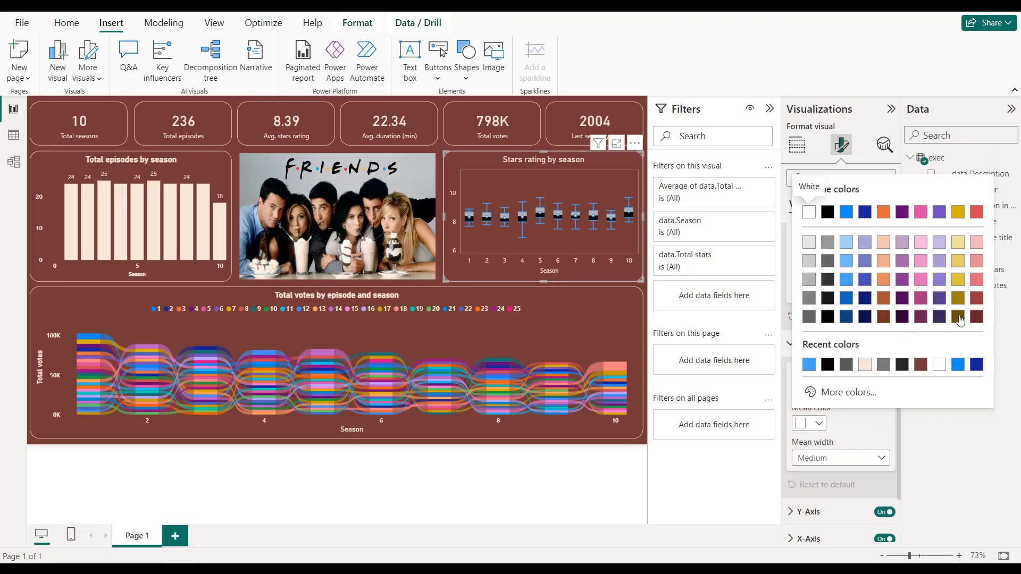
click(883, 212)
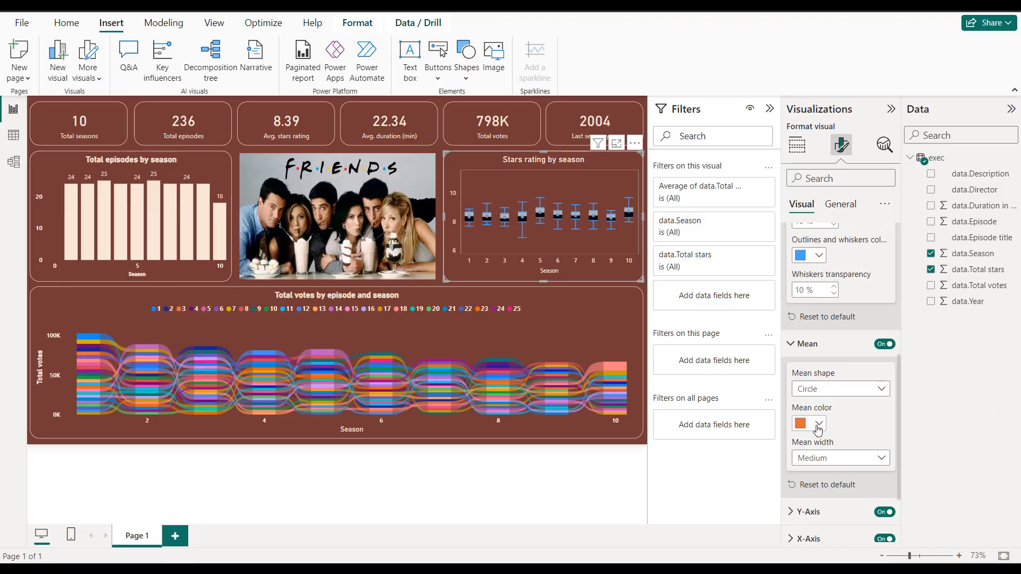
click(817, 424)
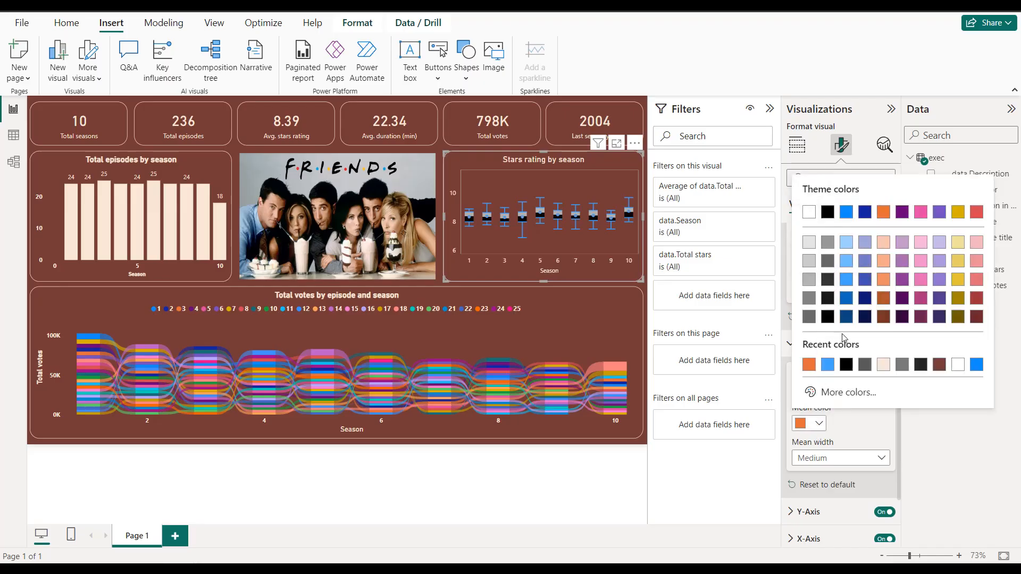
click(846, 365)
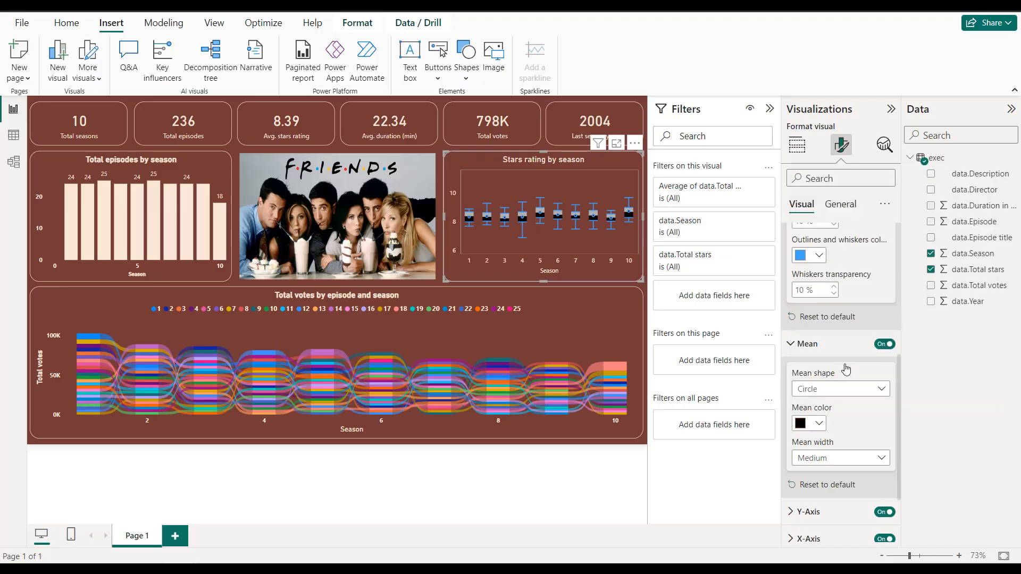
click(832, 344)
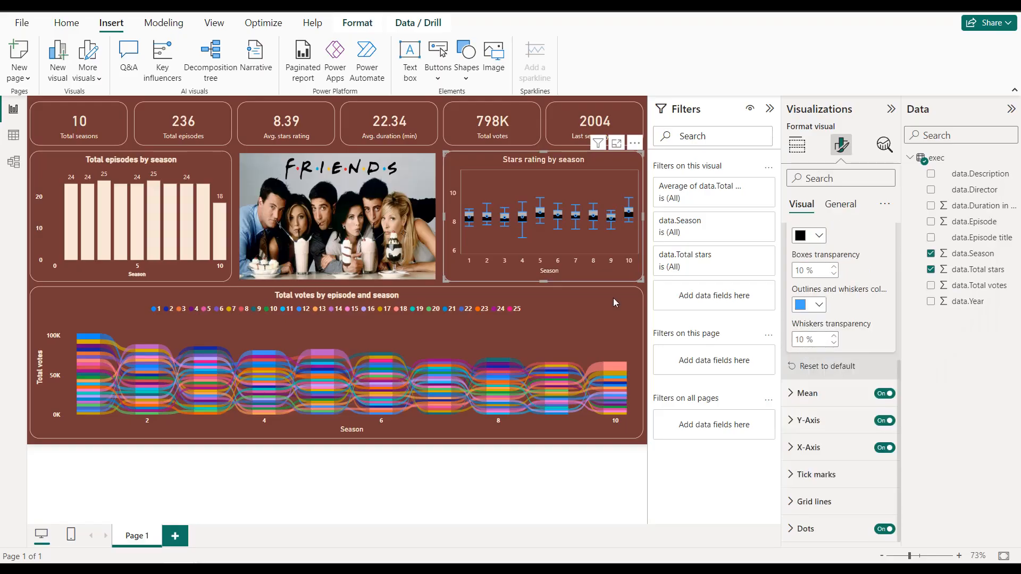
Step: Inspect the season 4 box statistics, deselect the chart, and collapse the Filters, Visualizations and Data panes
mouse_move(525, 219)
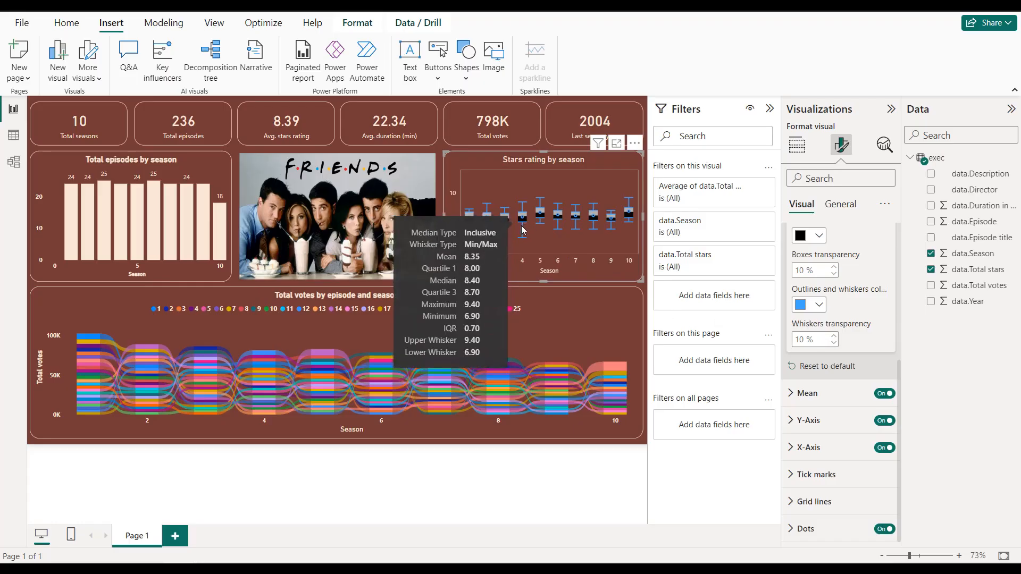
click(562, 148)
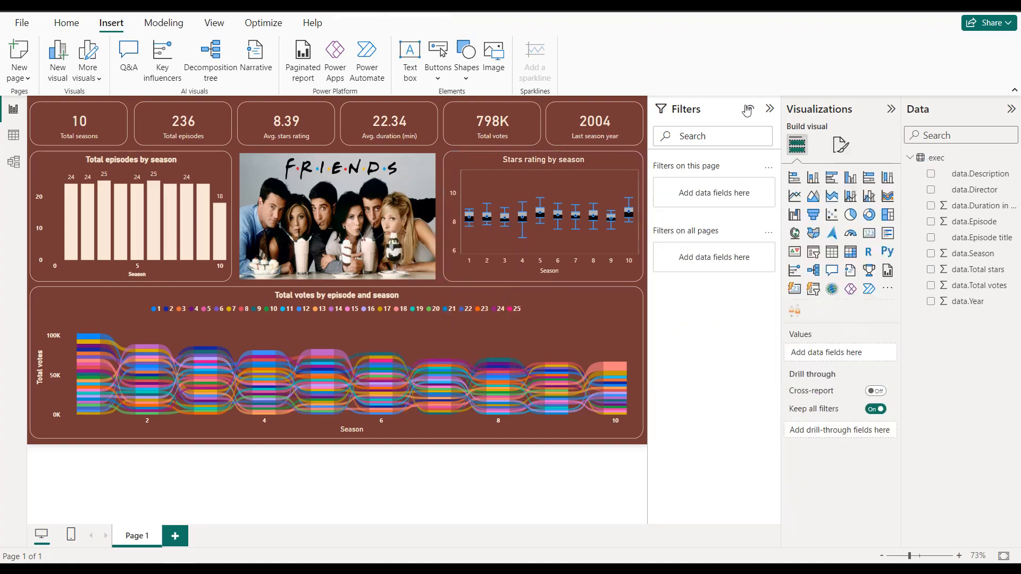
click(769, 108)
click(891, 108)
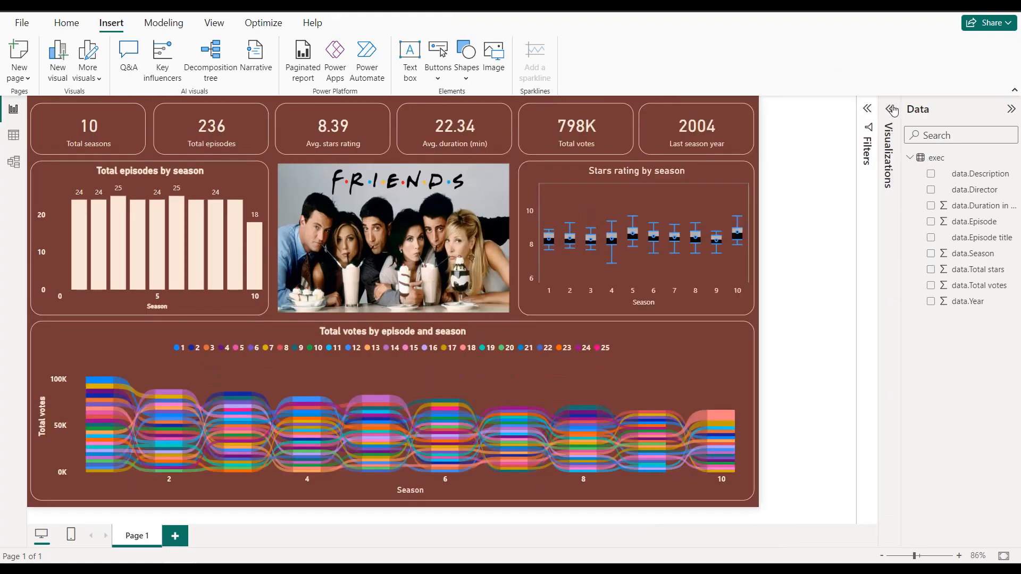
click(1010, 109)
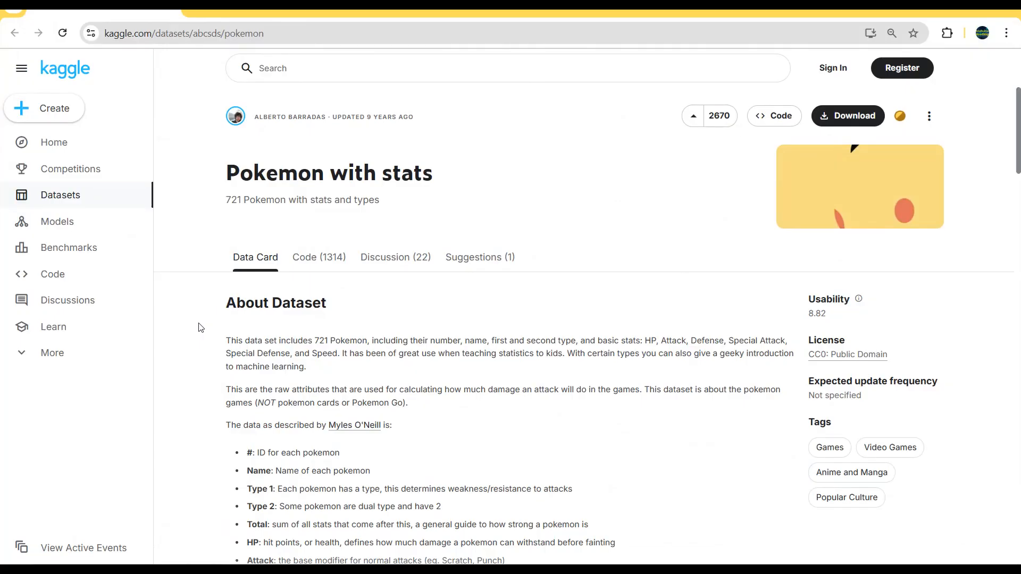
Step: Switch to the browser and examine the full address of Kaggle's Pokemon with stats dataset page
click(370, 39)
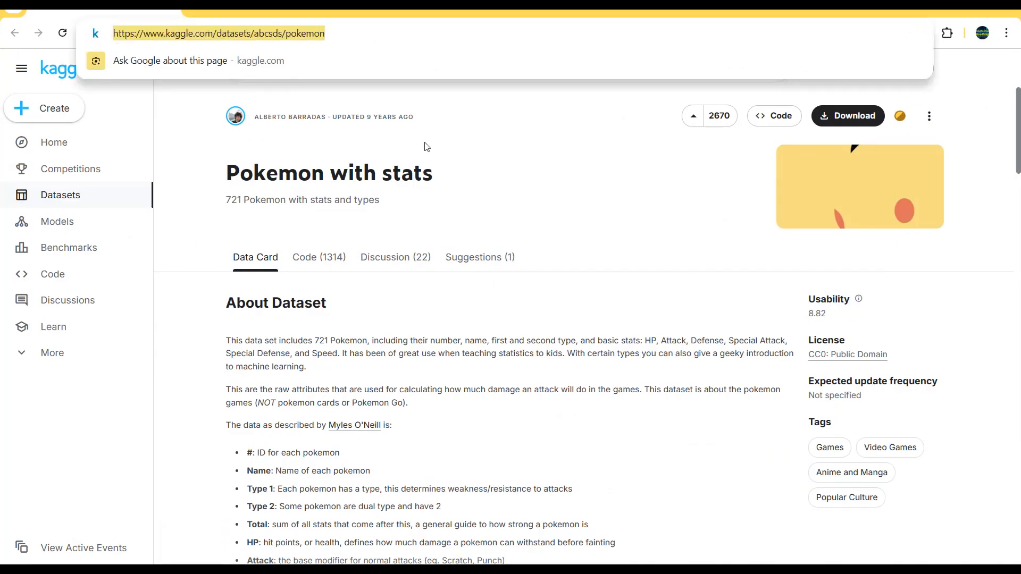
click(484, 155)
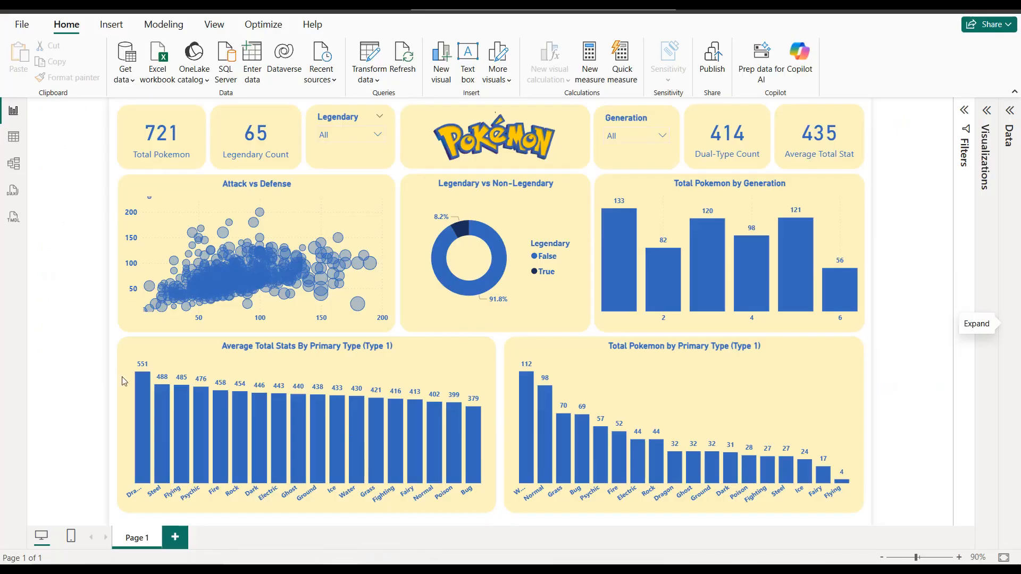
Step: Switch to the Pokemon report in Power BI, add a blank page, and expand the Data and Visualizations panes
click(175, 537)
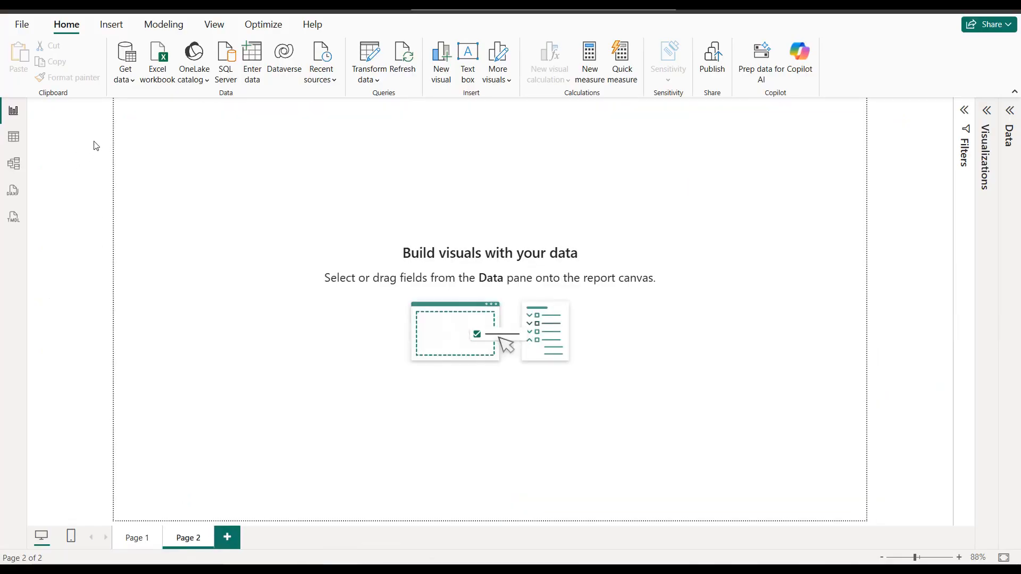
click(132, 81)
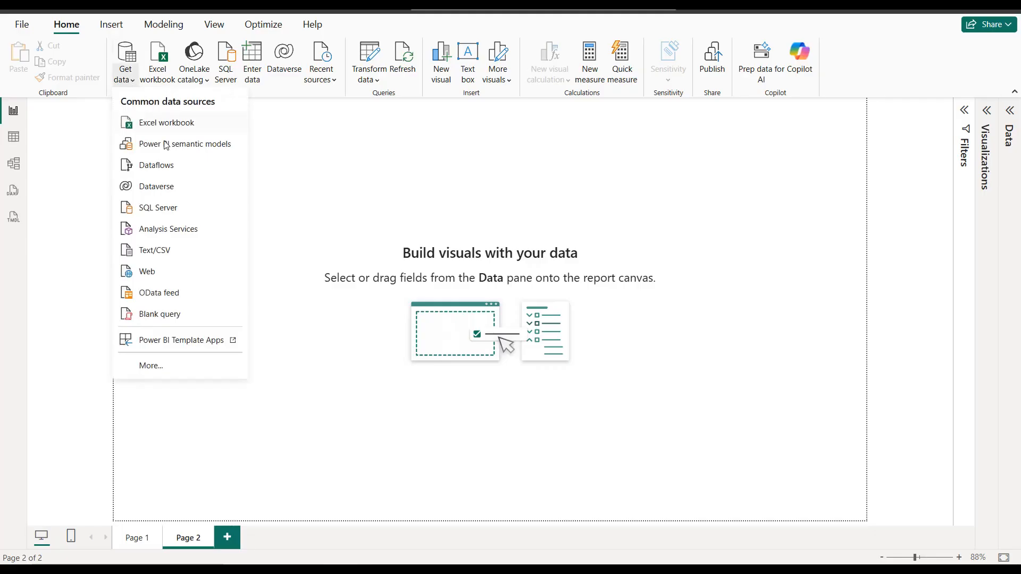
click(378, 172)
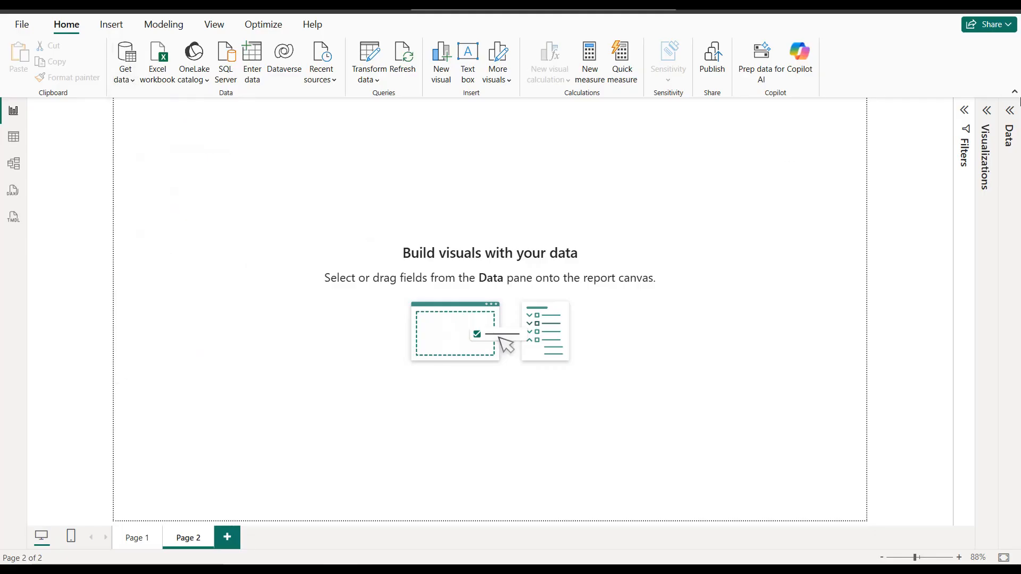
click(1011, 113)
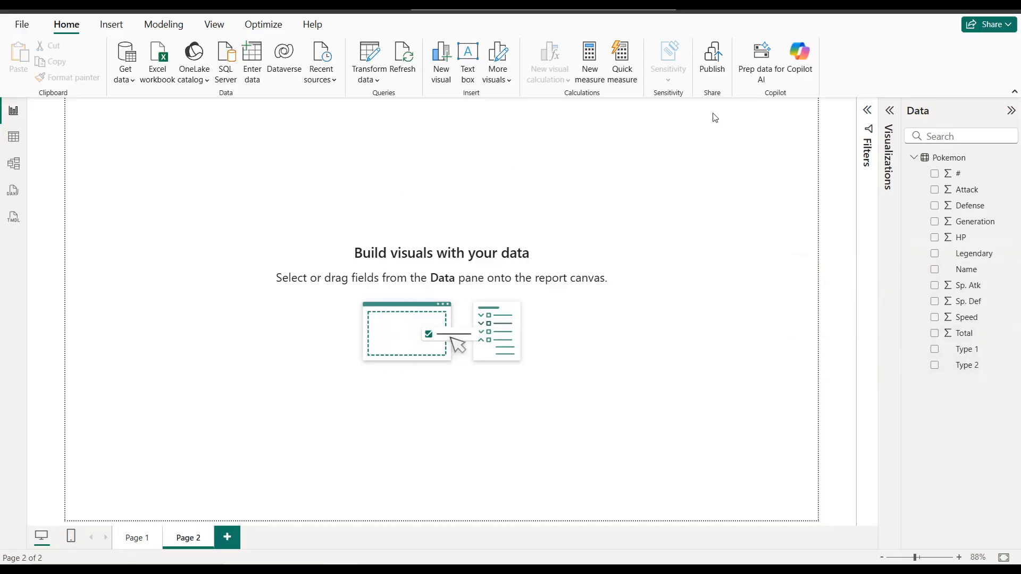
click(888, 113)
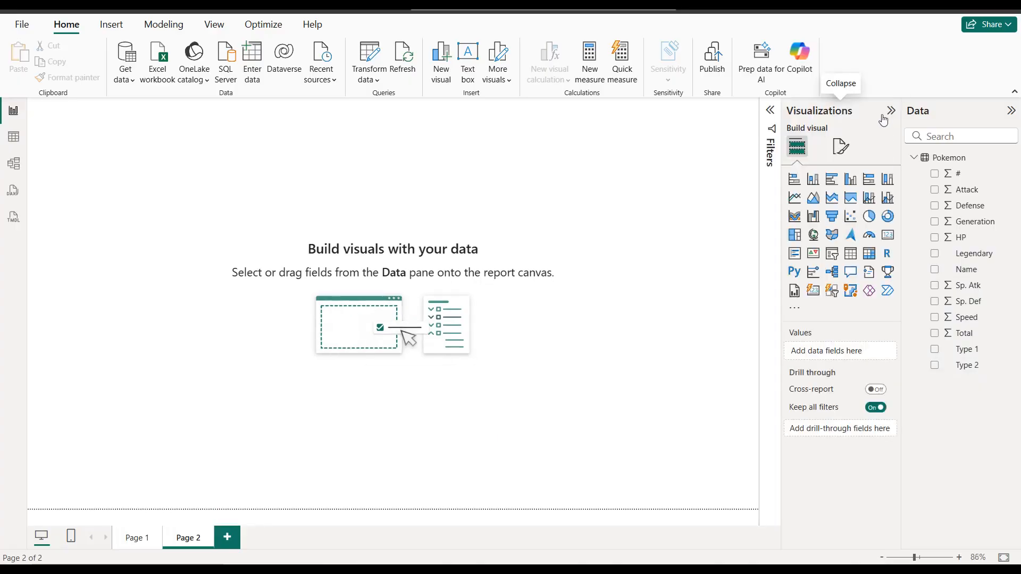
Step: Add a card showing the distinct count of # and shrink it in the page's upper-left corner
click(887, 238)
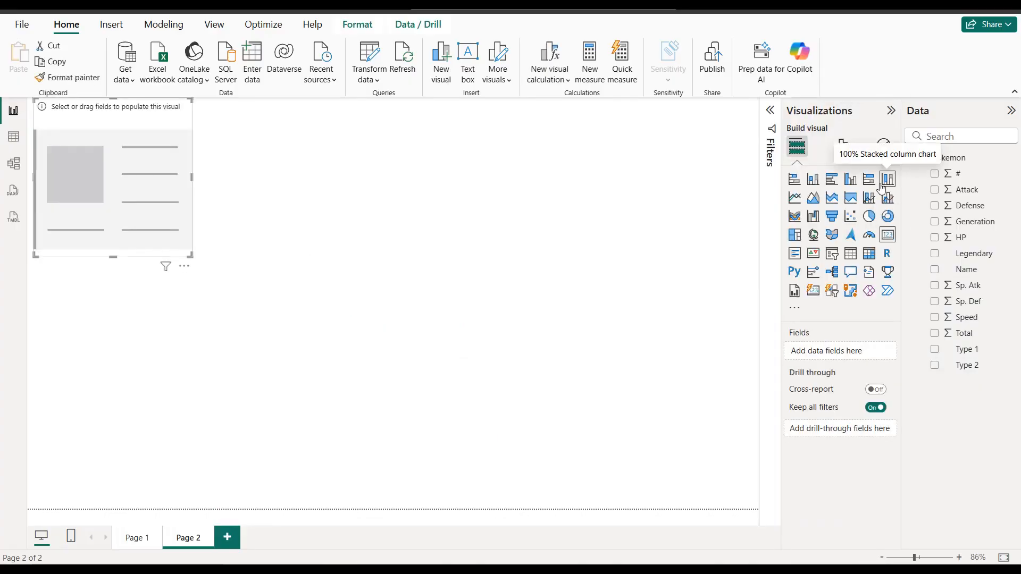
click(936, 176)
click(878, 351)
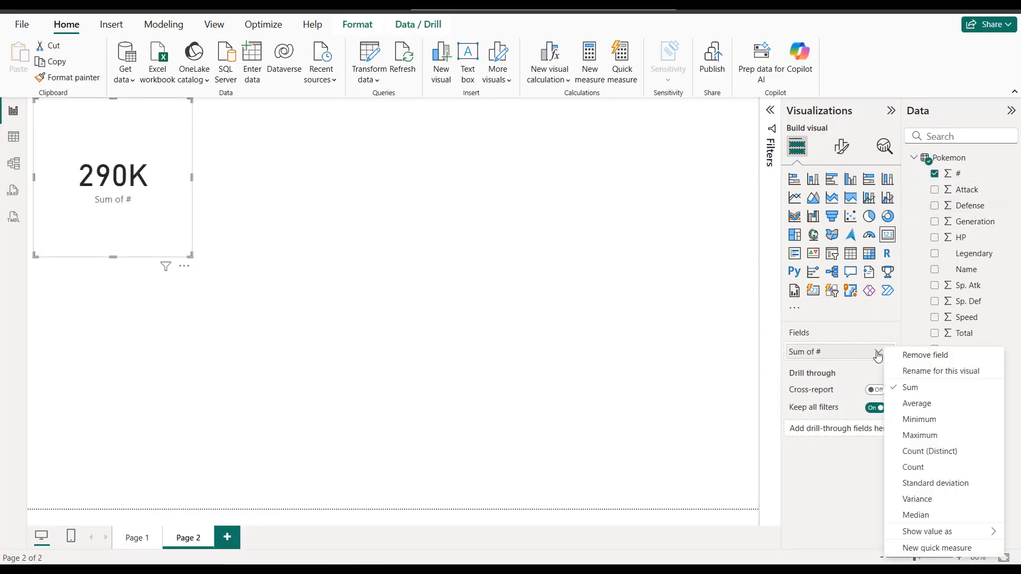
click(917, 453)
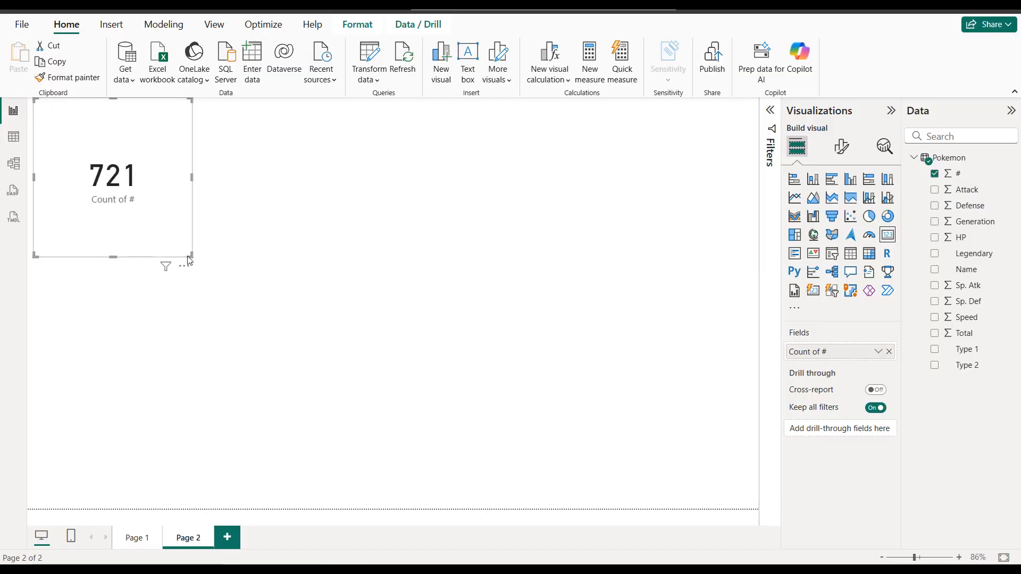
drag(192, 258, 120, 175)
Step: Set the card's background color to #FFF4C2
click(843, 147)
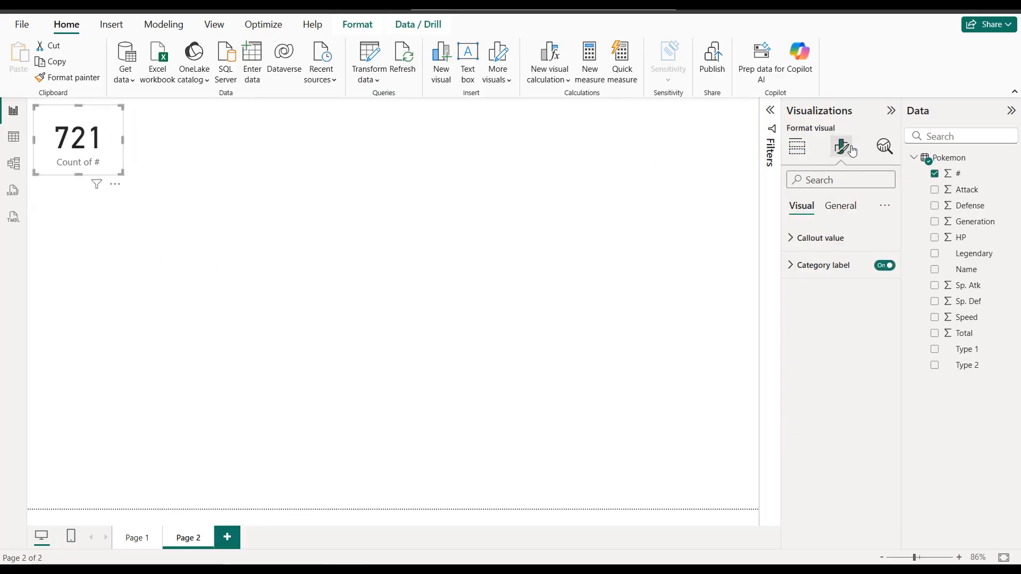
click(841, 208)
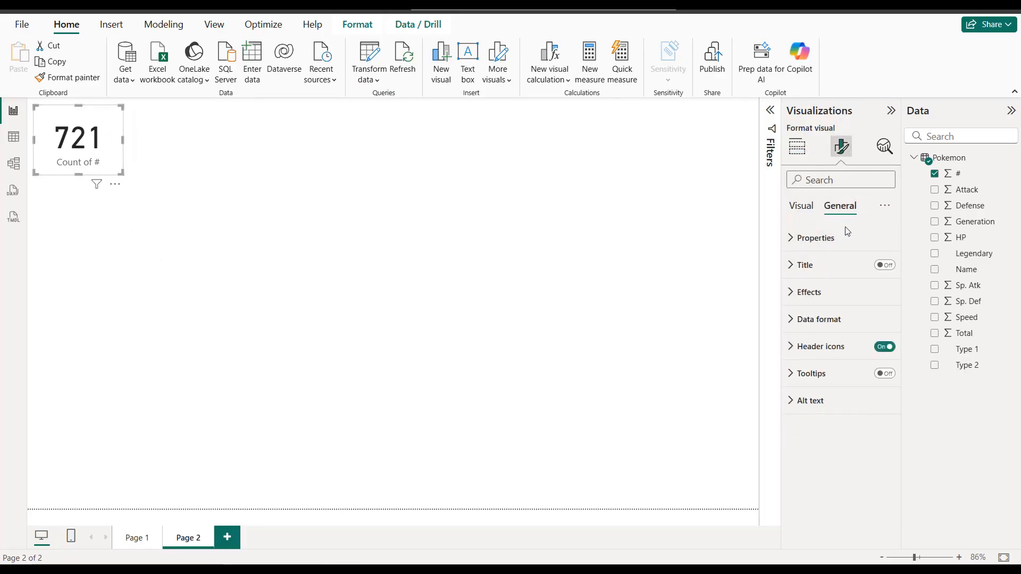
click(836, 300)
click(822, 360)
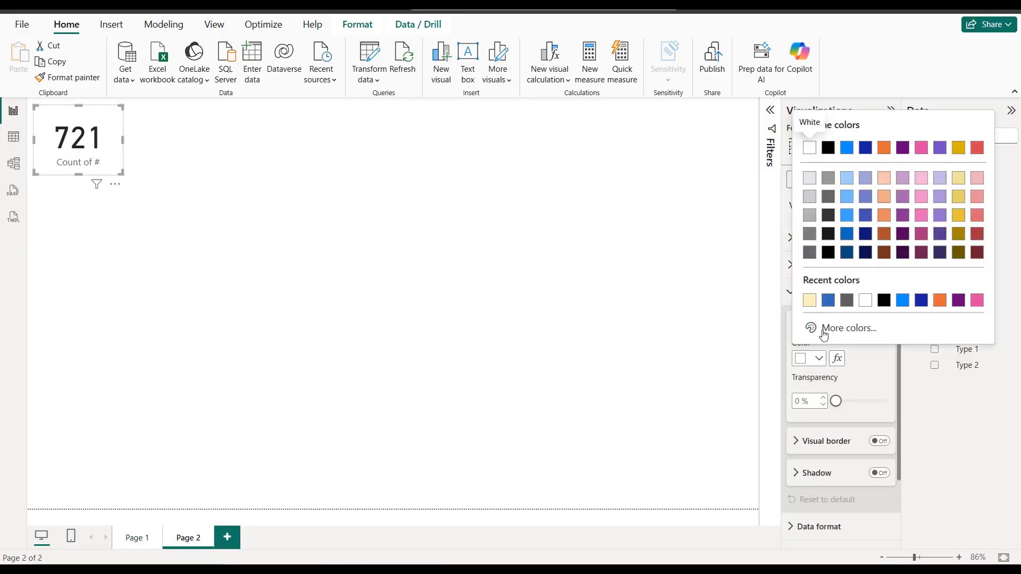
click(825, 327)
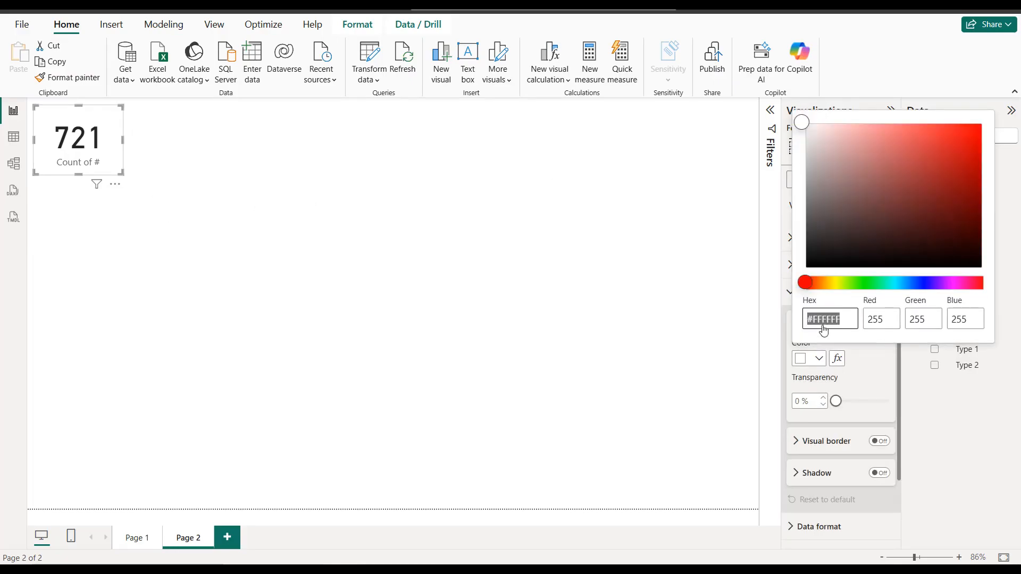
text(FFF4C2)
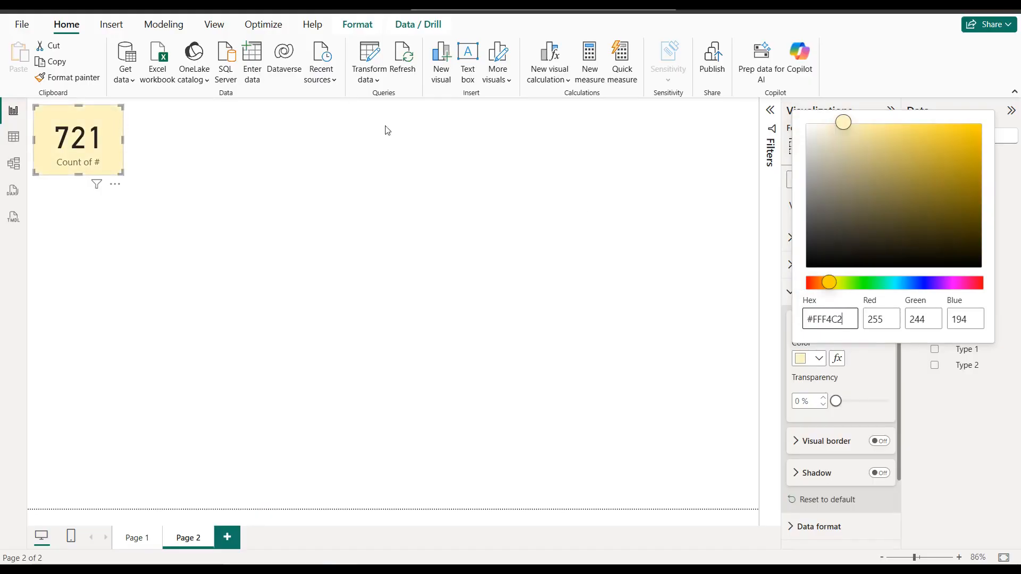
click(679, 173)
click(797, 147)
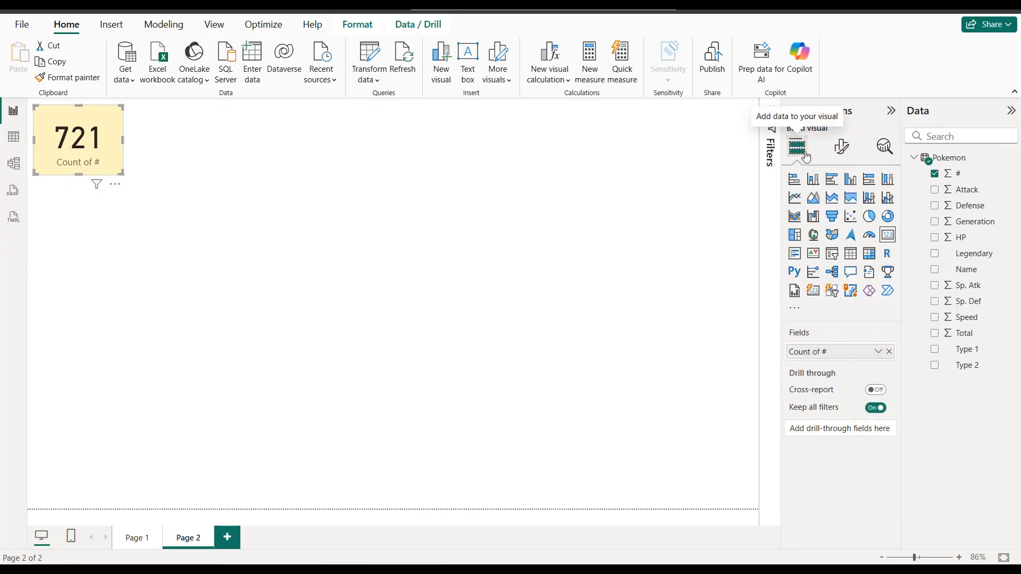
Step: Set the card's callout value color to #356ABC
click(841, 147)
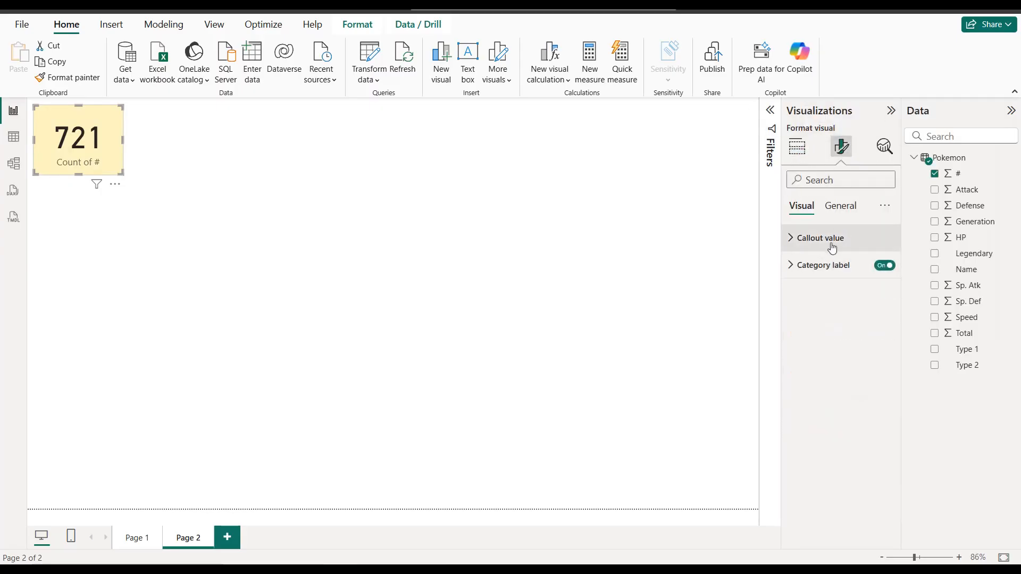
click(829, 239)
click(819, 339)
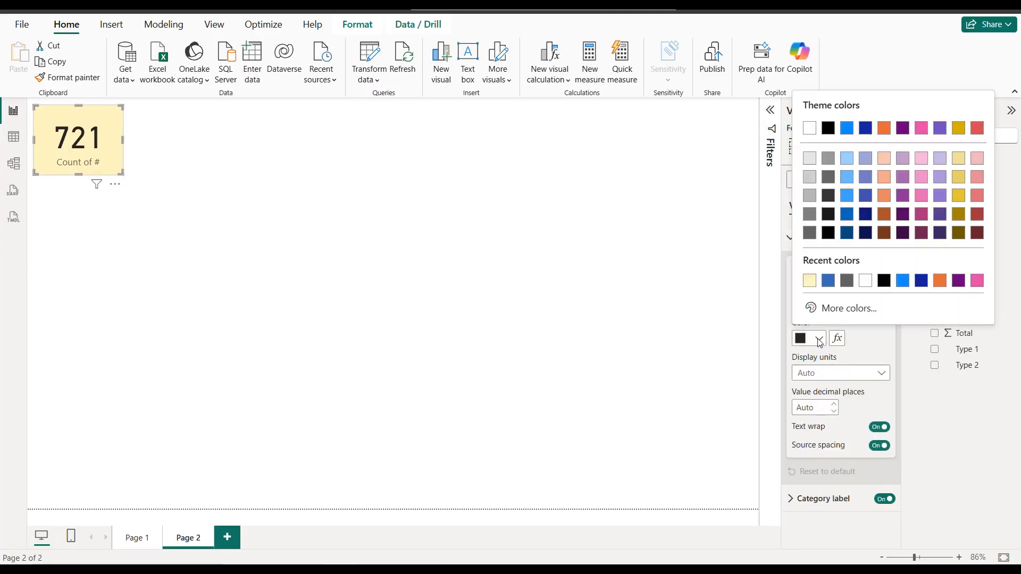
click(827, 307)
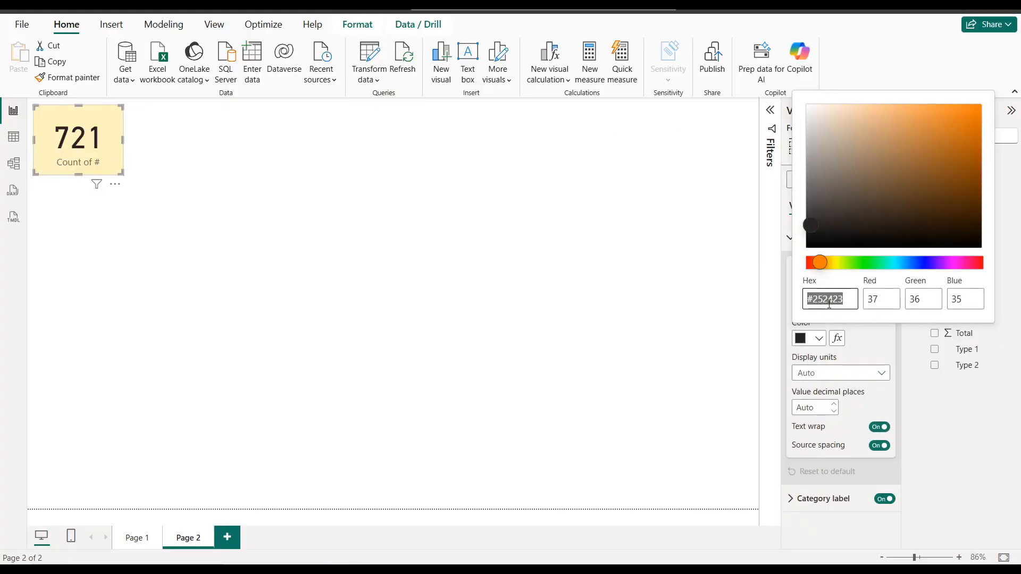
text(356ABC)
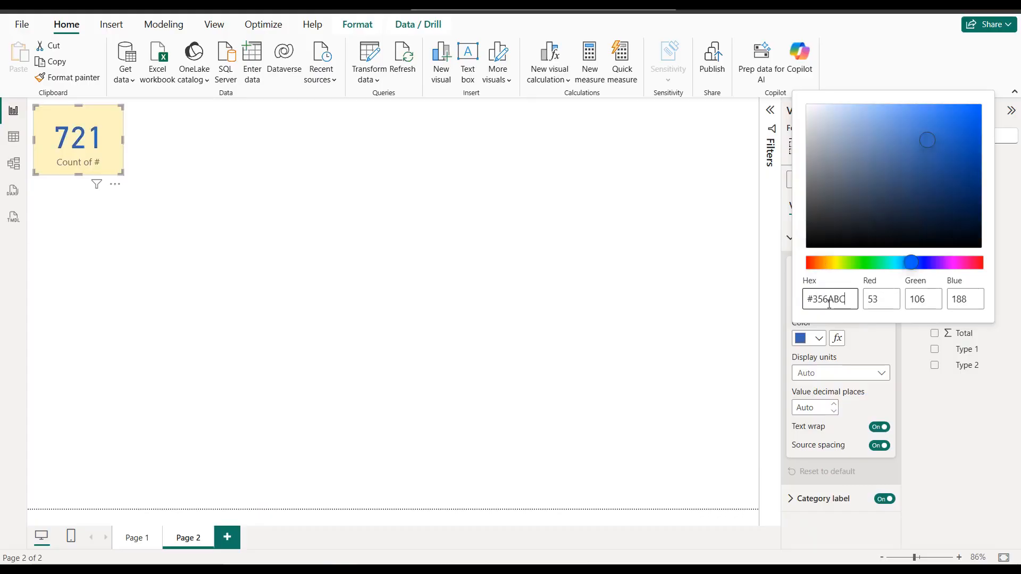
click(671, 250)
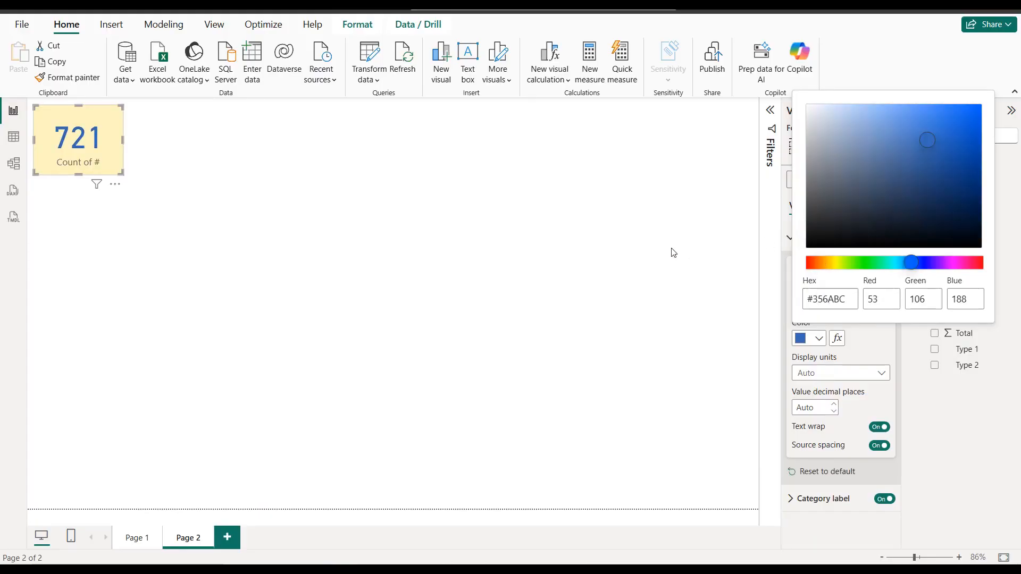
click(801, 155)
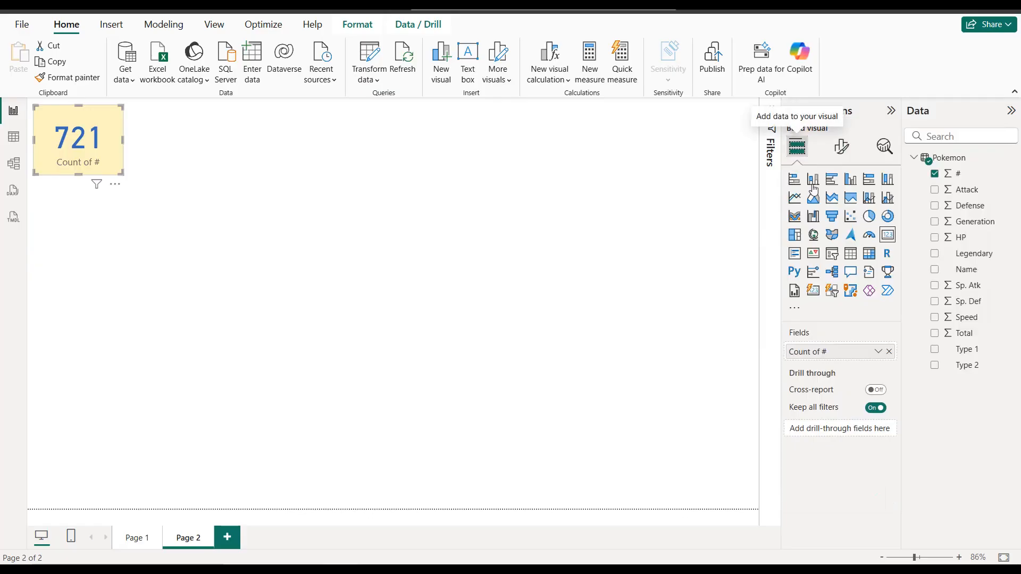
Step: Make the card's category label bold, 10 pt, in the same blue as the callout value
click(840, 146)
click(841, 275)
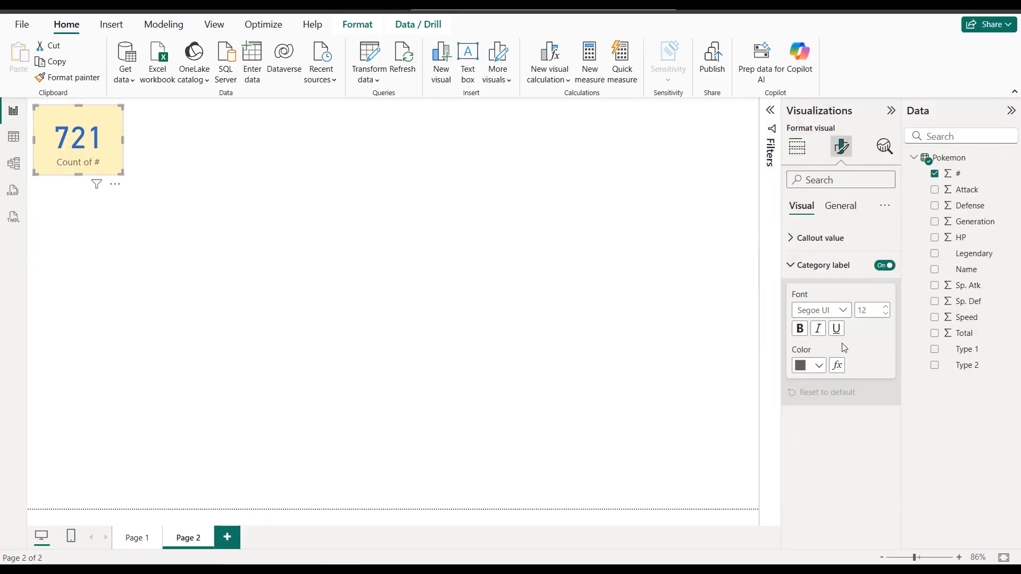
click(819, 365)
click(810, 311)
click(804, 331)
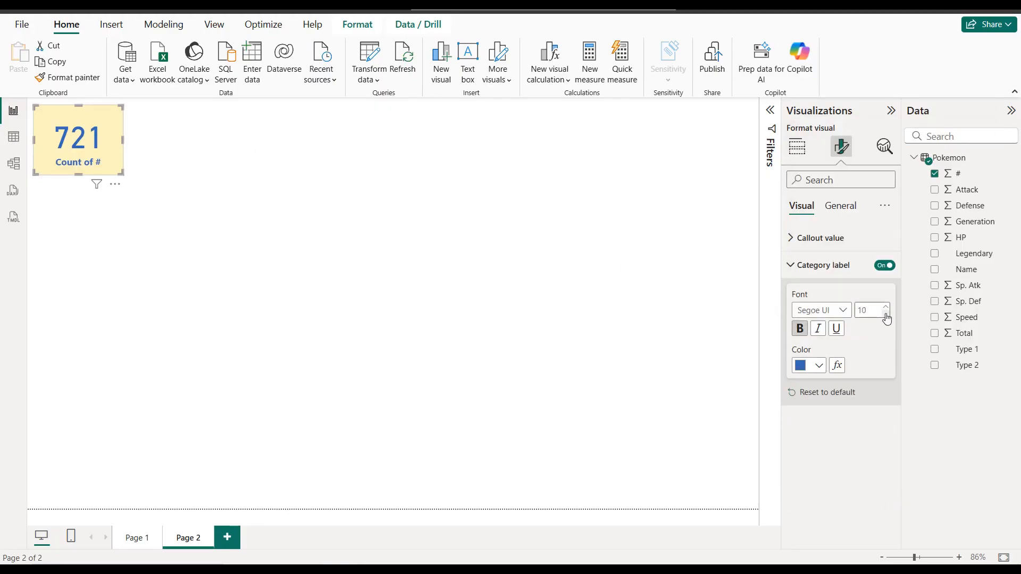
Step: Set the font size of the card's callout value to 30
click(824, 238)
double_click(865, 283)
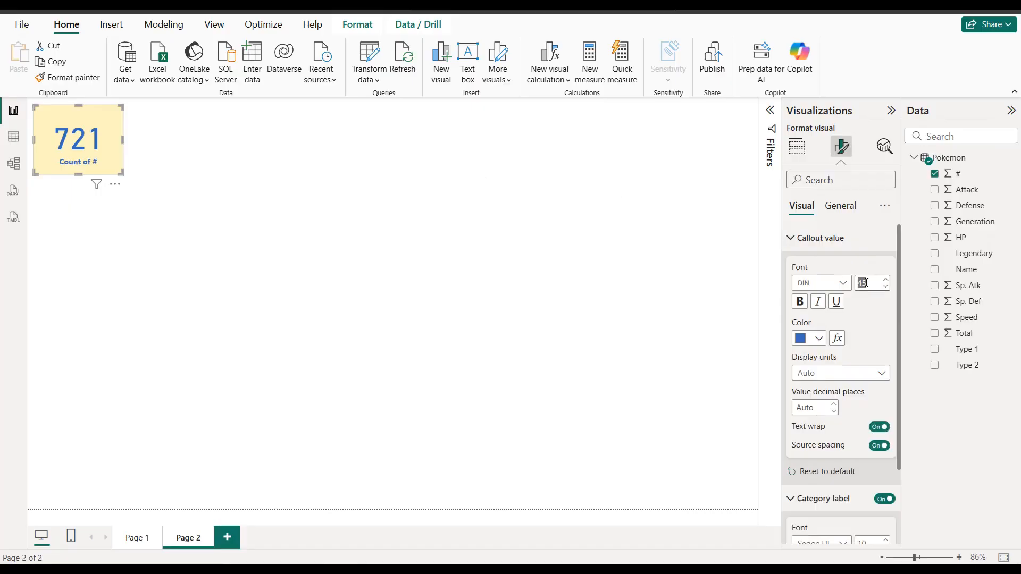
text(30)
key(Return)
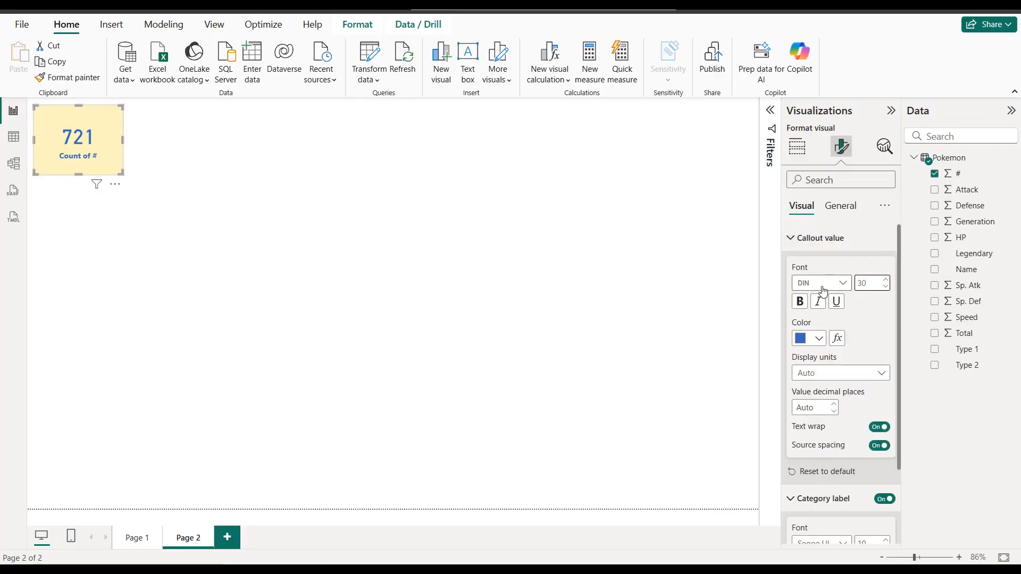
Step: Shift the card slightly away from the page's edge and shrink it in width and height to fit its text more tightly
click(147, 189)
click(118, 167)
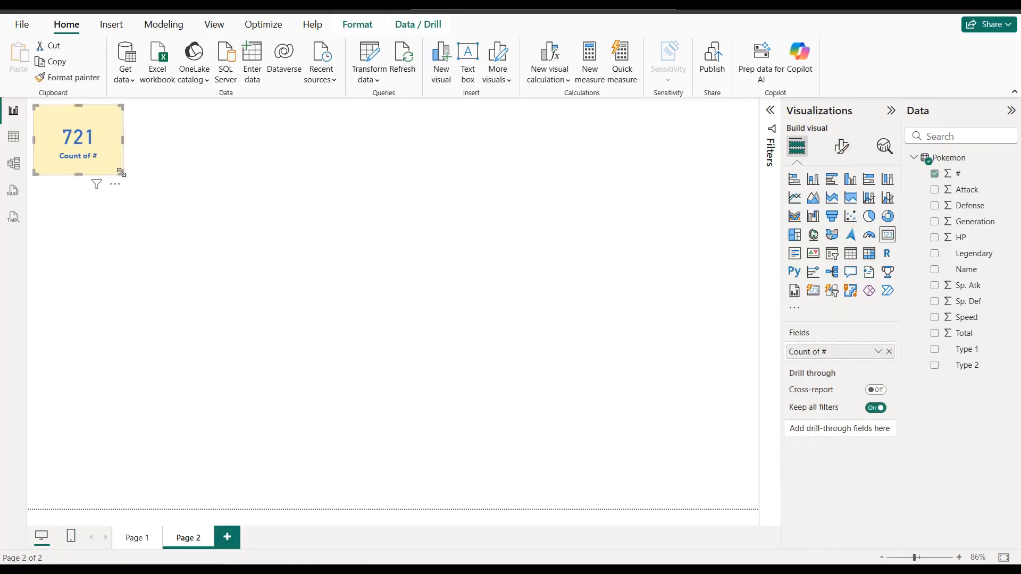
drag(118, 171, 114, 155)
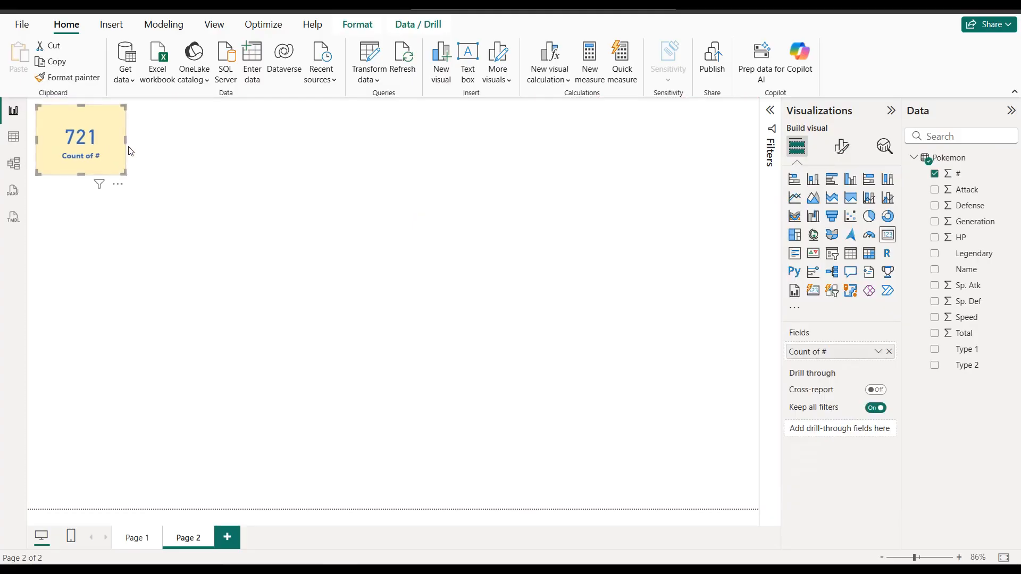
drag(87, 174, 118, 139)
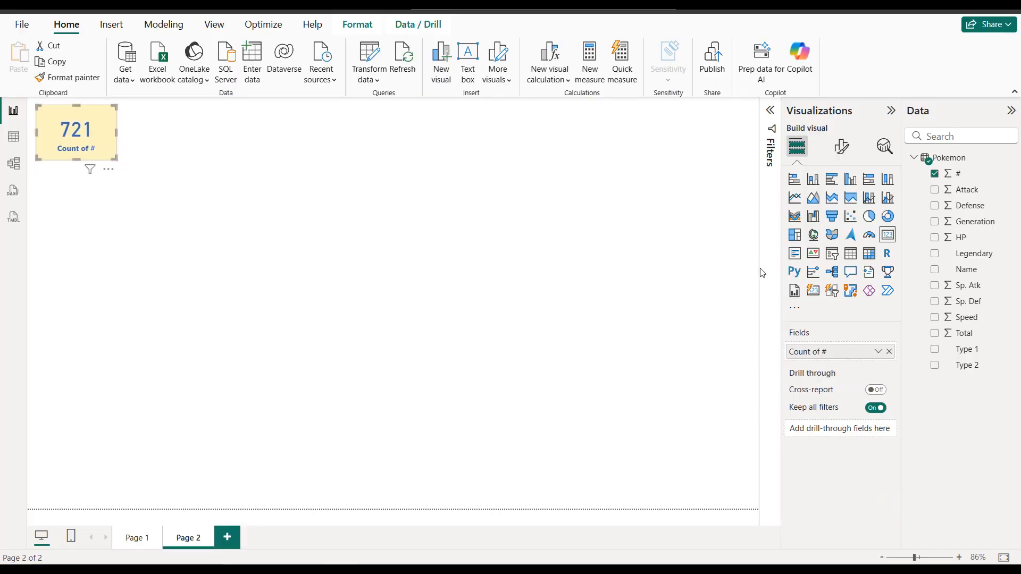
Step: Start renaming the card's Count of # field for this visual only, replacing the existing name
click(877, 351)
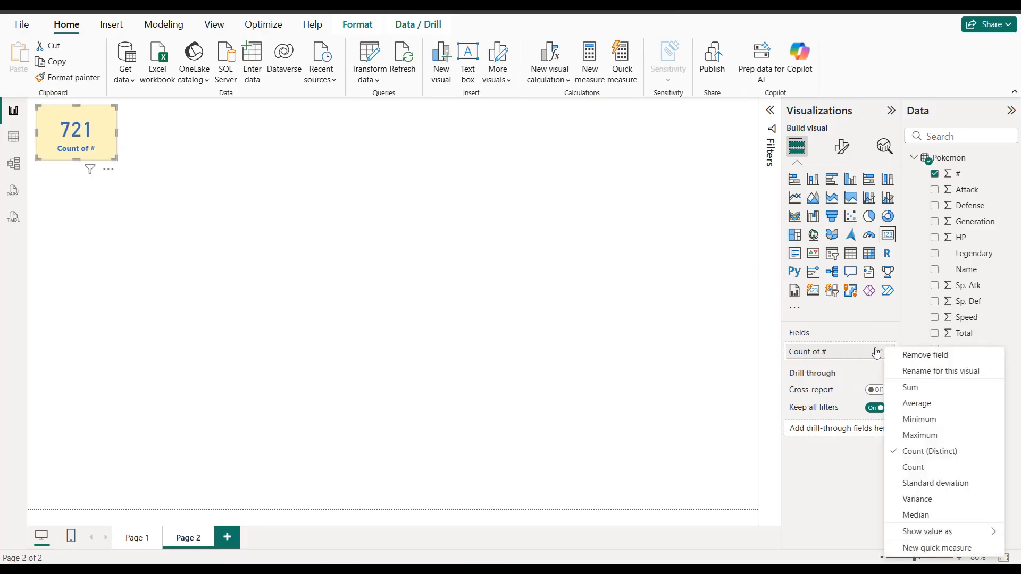
click(909, 372)
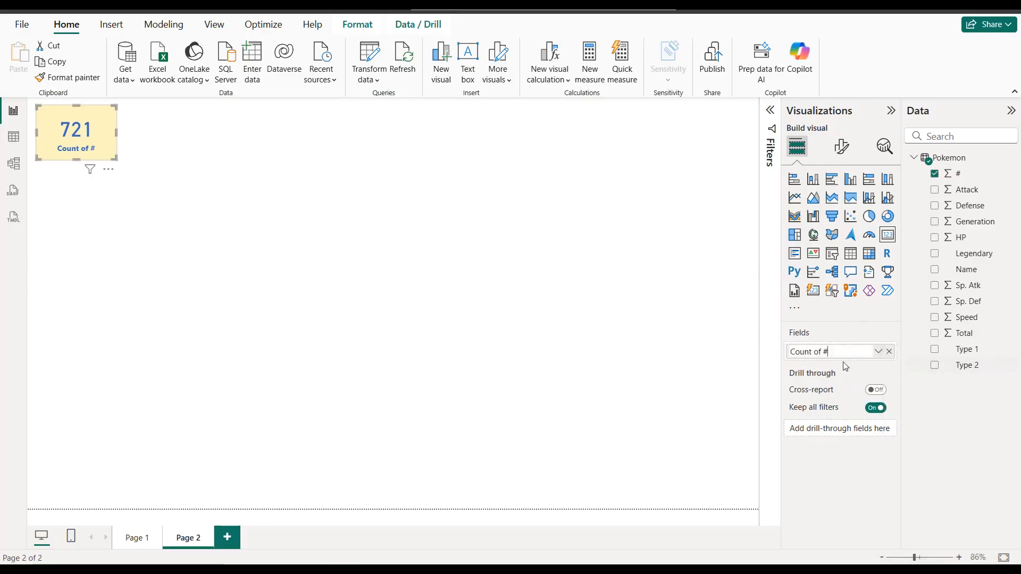
text(tal Pokemon)
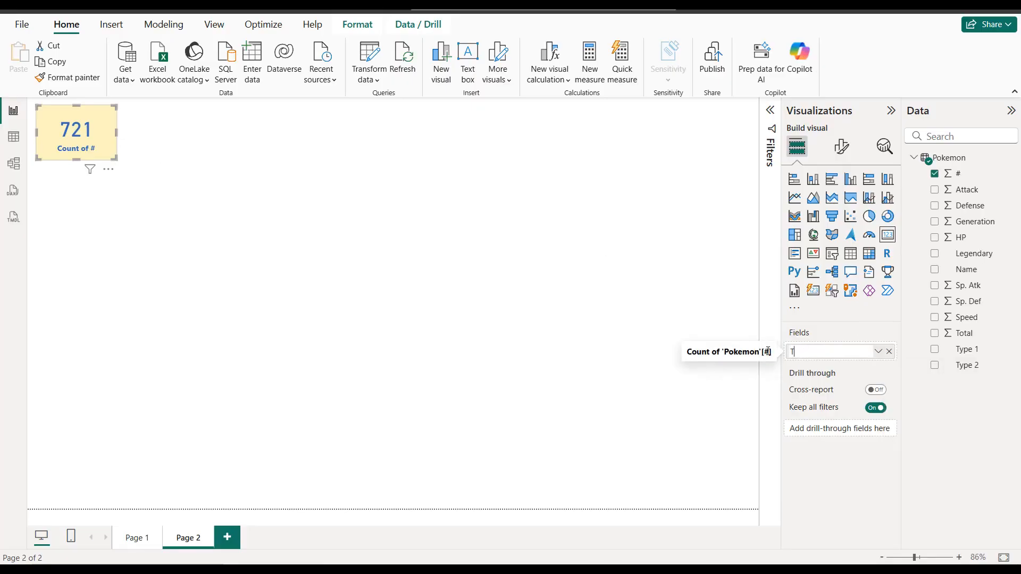
Step: Rename the card's field for this visual to "Total Pokemon"
text(otal Pokemon)
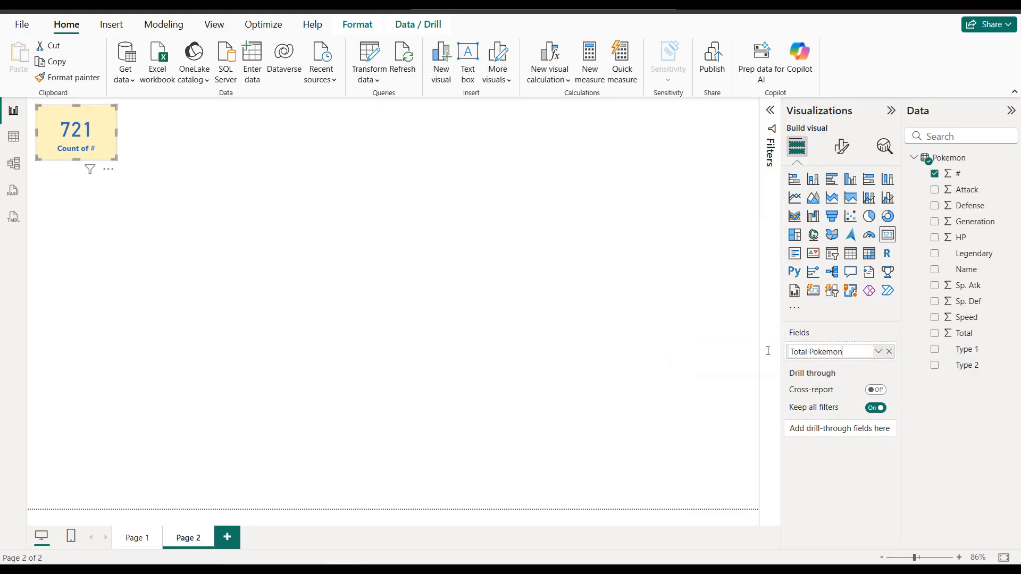
key(Return)
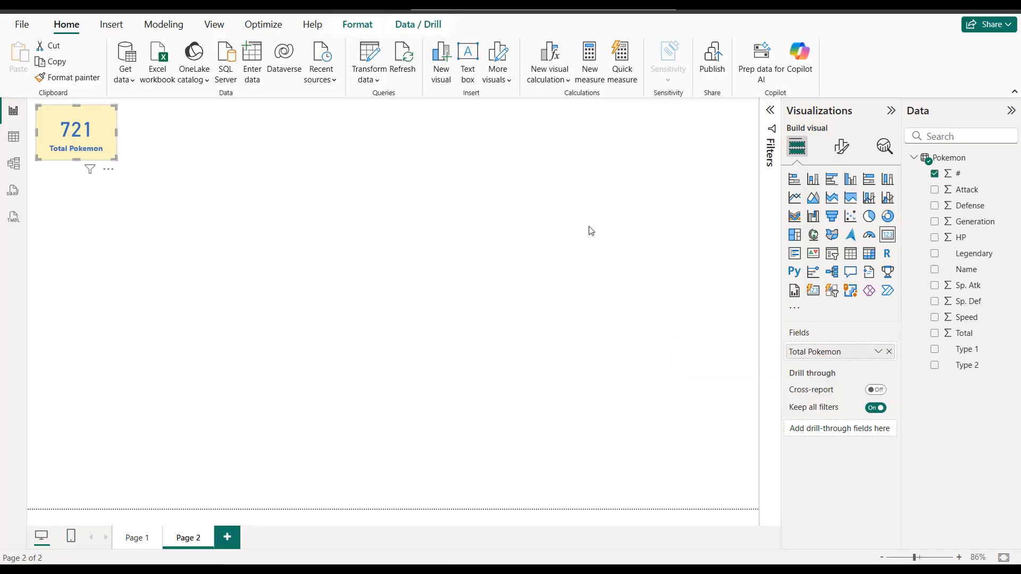
Step: Give the Total Pokemon card a visual border in the pale yellow of its background, with 20 px rounded corners
click(841, 148)
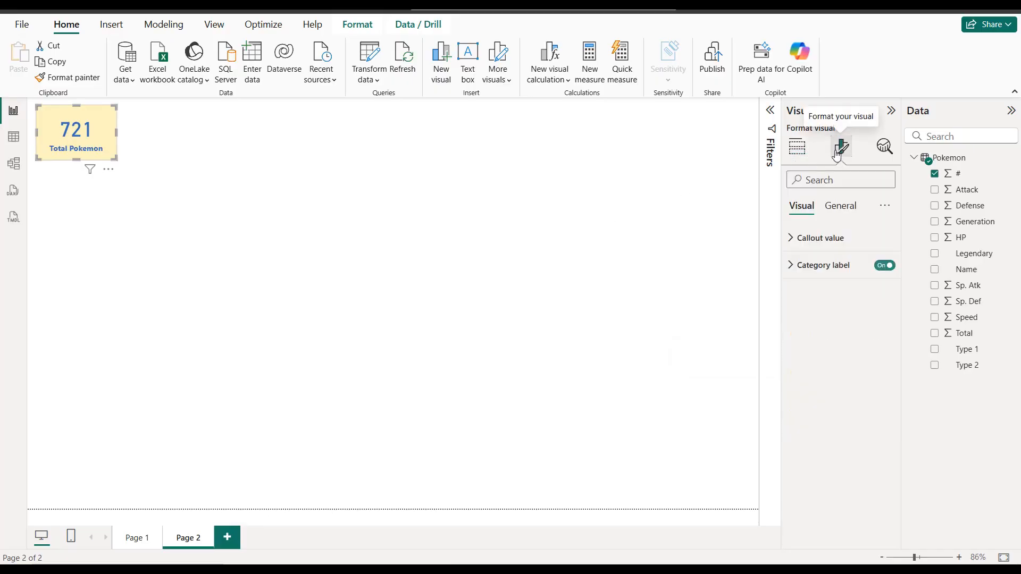
click(852, 210)
click(850, 290)
click(874, 444)
click(828, 440)
scroll(830, 429, down, 3)
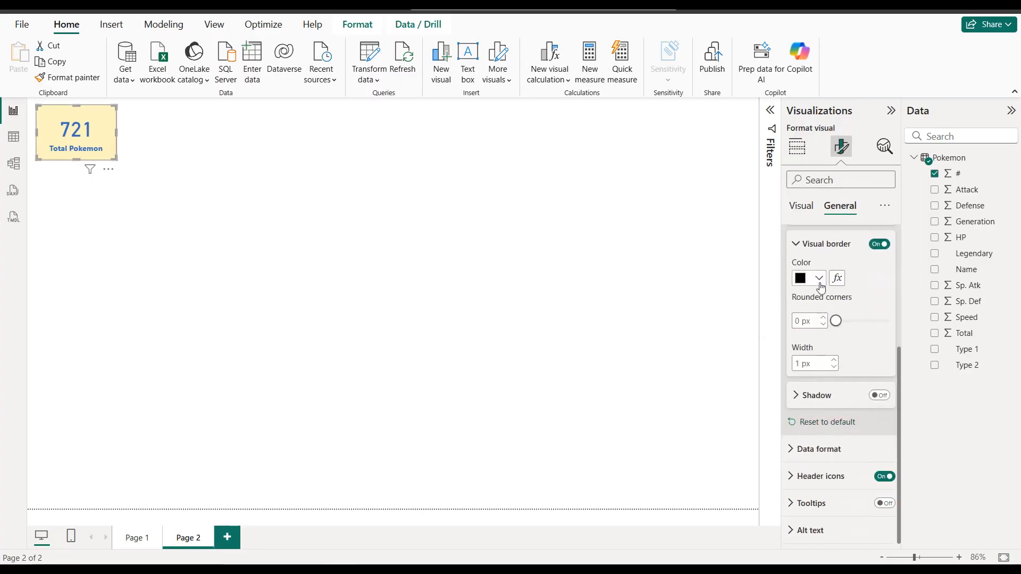
click(819, 280)
click(827, 477)
text(20)
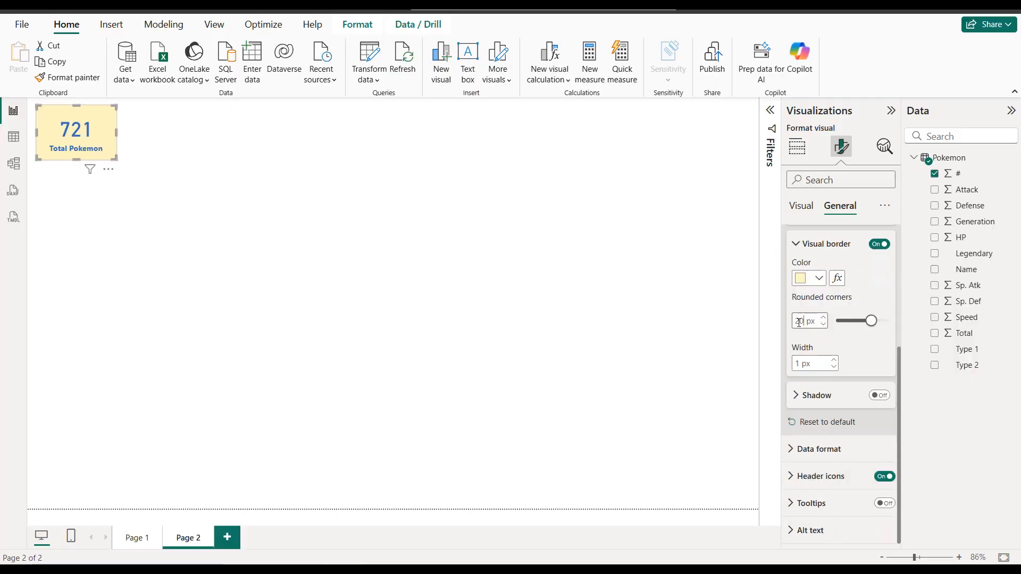
click(258, 184)
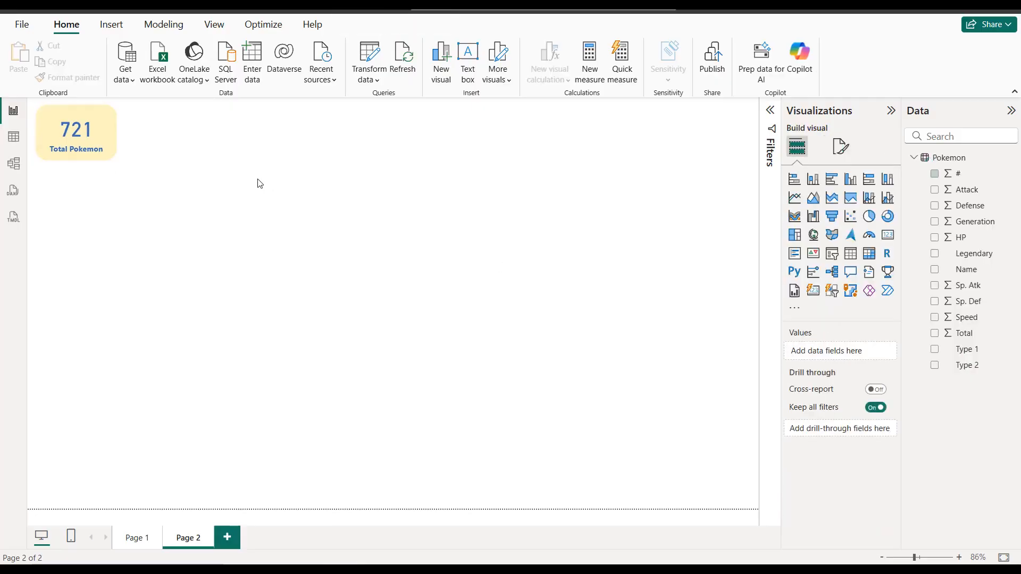
Step: Duplicate the Total Pokemon card and place the copy directly beside the original
click(108, 130)
key(ctrl+c)
key(ctrl+v)
drag(109, 131, 190, 125)
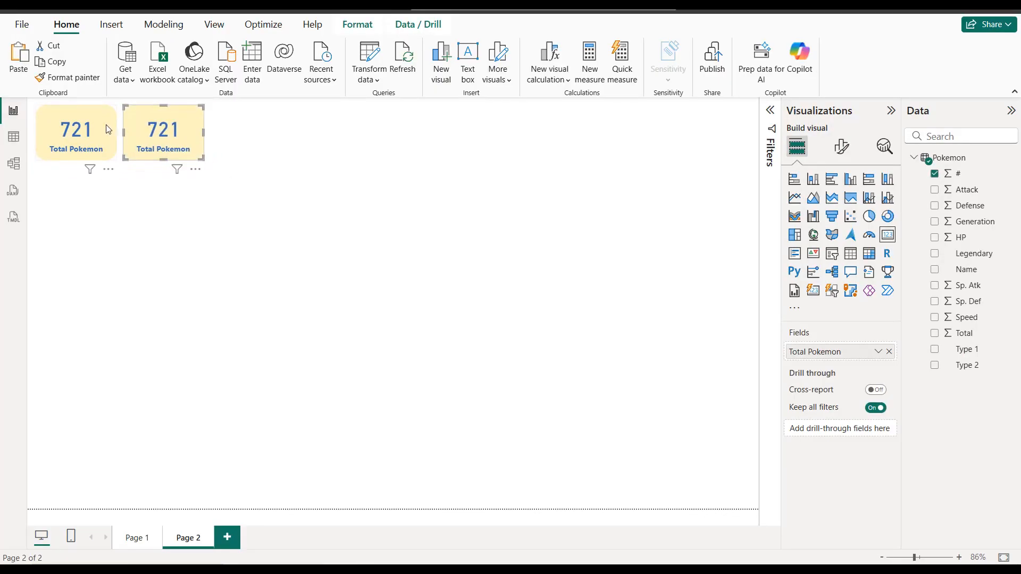
Step: Add two more copies of the Total Pokemon card side by side at the right end of the page's top row
ctrl+click(106, 124)
key(ctrl+c)
key(ctrl+v)
drag(107, 126, 650, 123)
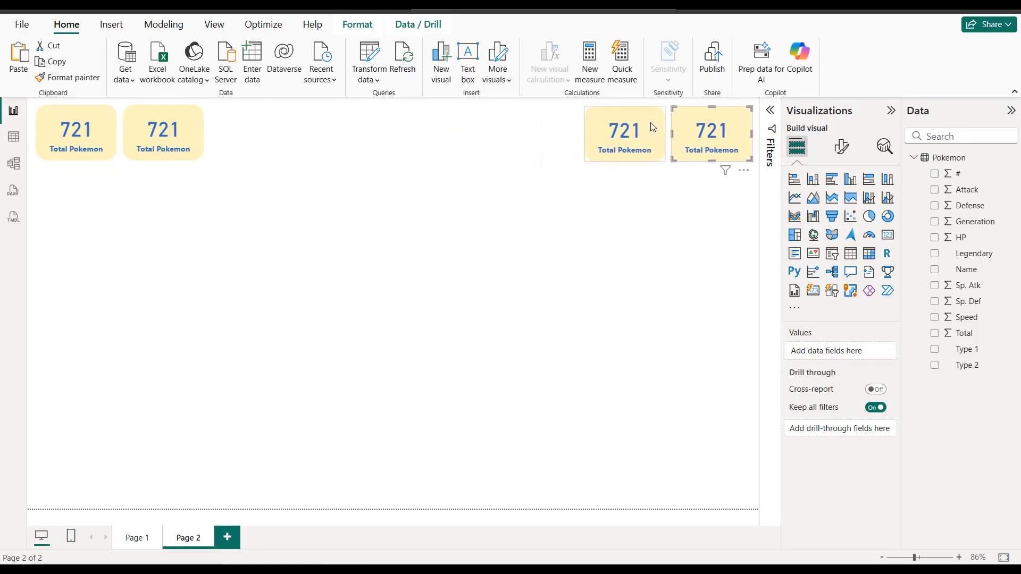
Step: Align the top edges of all four cards
click(653, 128)
ctrl+click(197, 125)
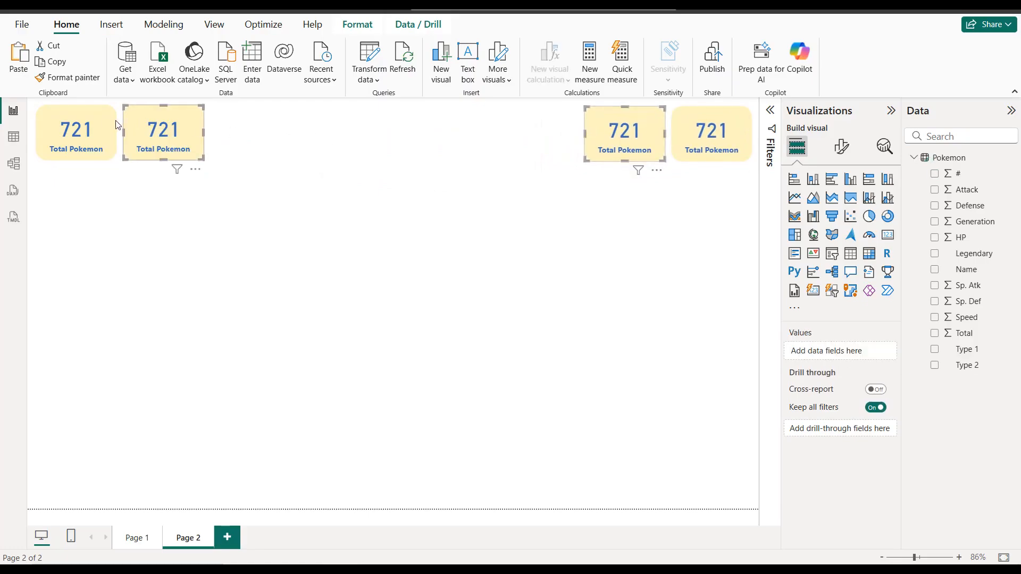
ctrl+click(108, 124)
ctrl+click(686, 118)
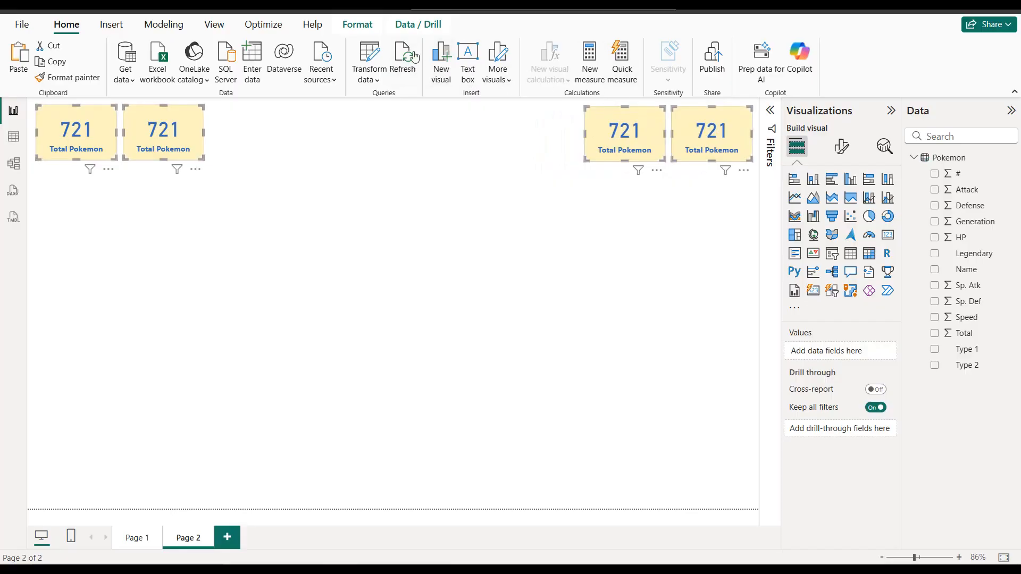
click(356, 25)
click(287, 69)
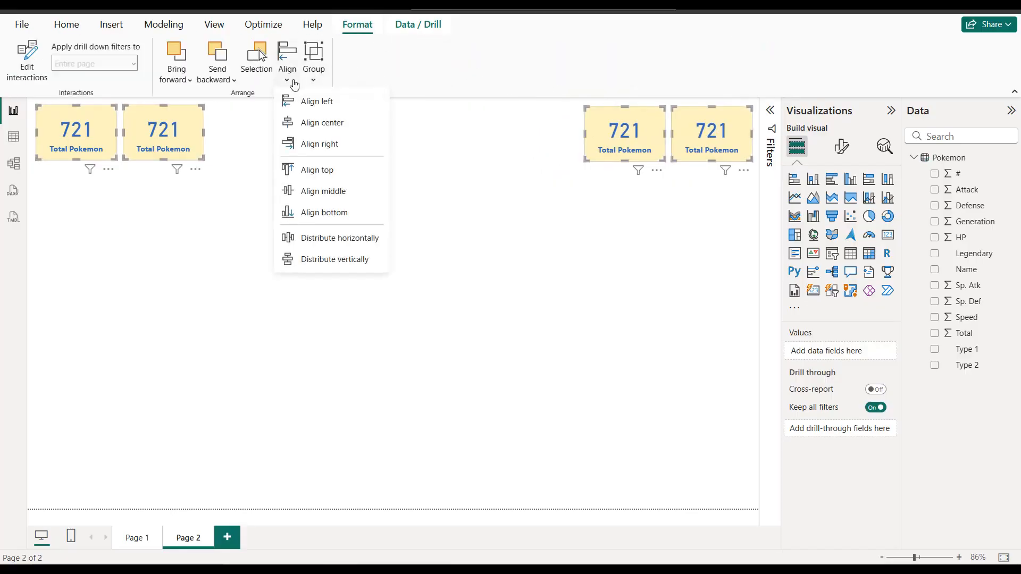
click(324, 170)
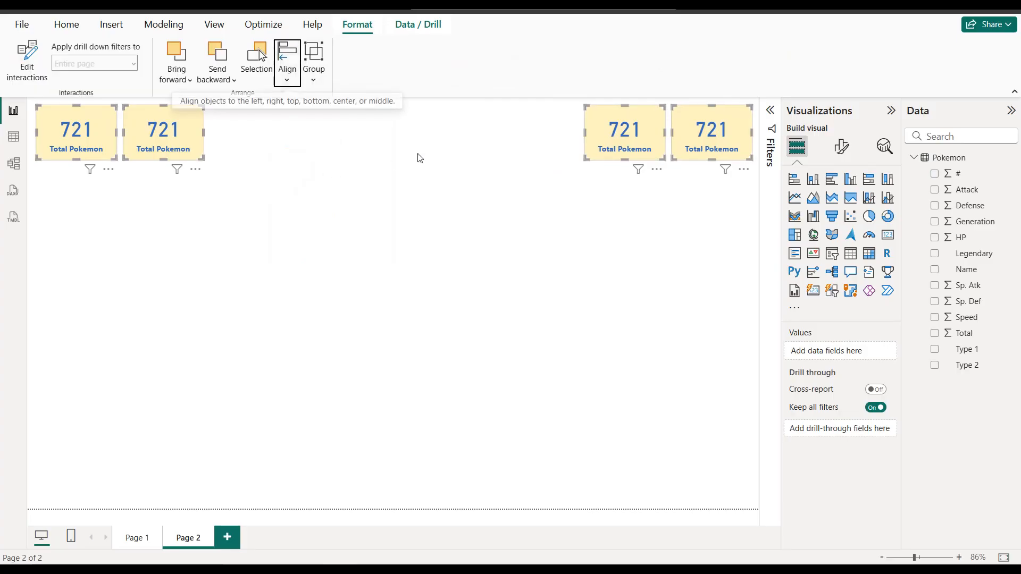
click(224, 127)
Step: Replace the second card's field with the count of Legendary and filter that visual to Legendary is True
click(199, 127)
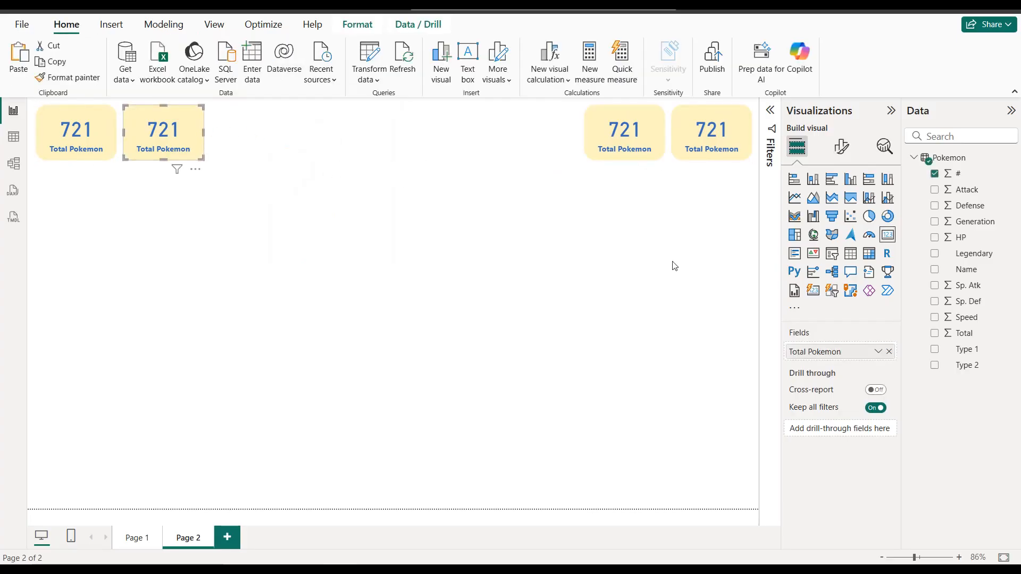
click(889, 351)
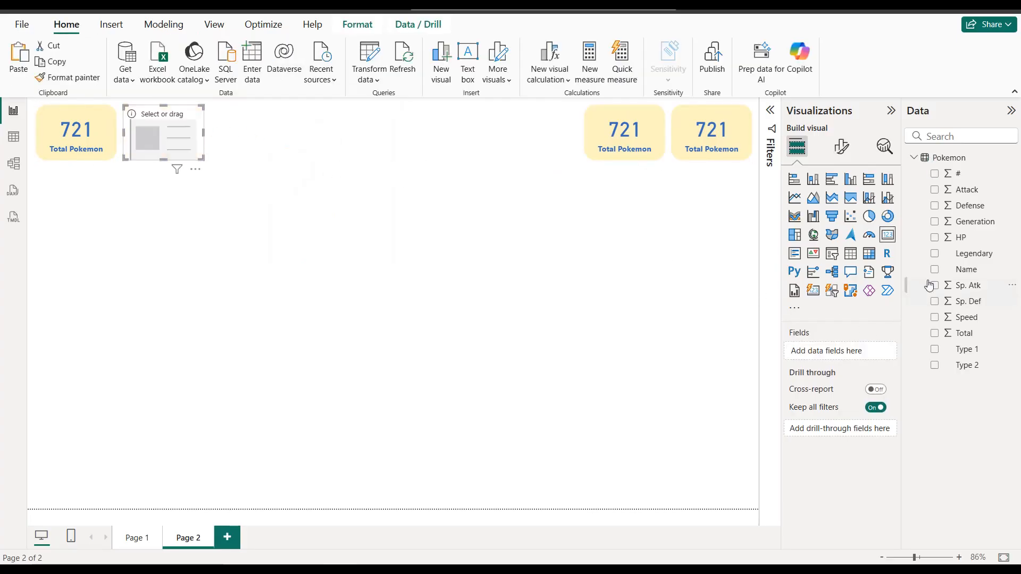
click(934, 253)
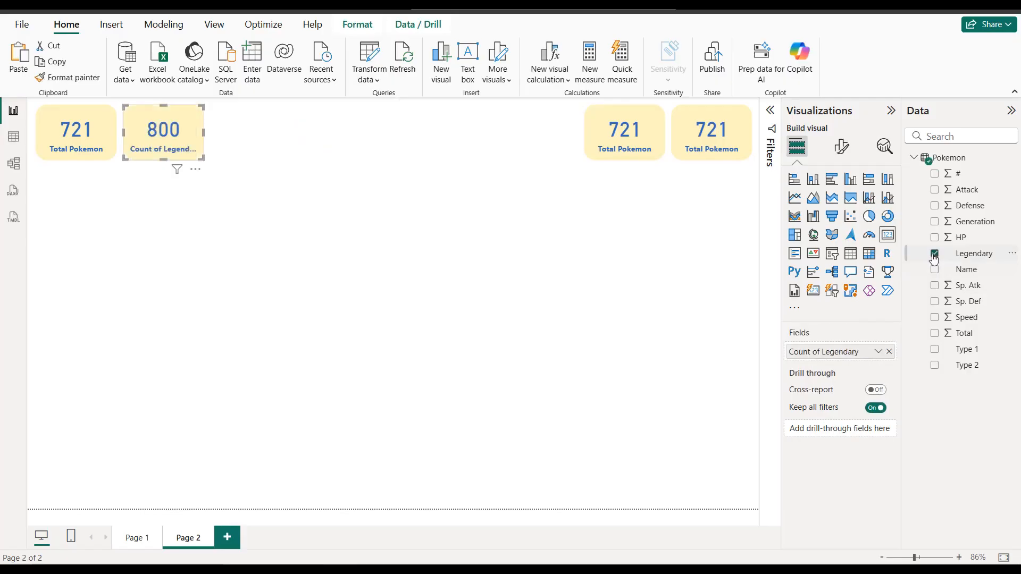
click(770, 110)
drag(968, 259, 723, 264)
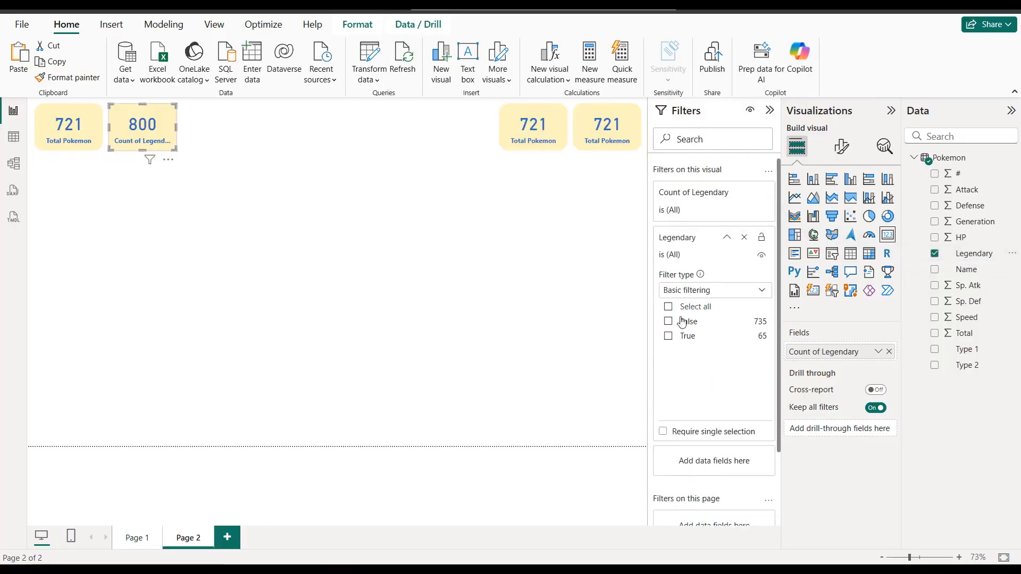
click(667, 335)
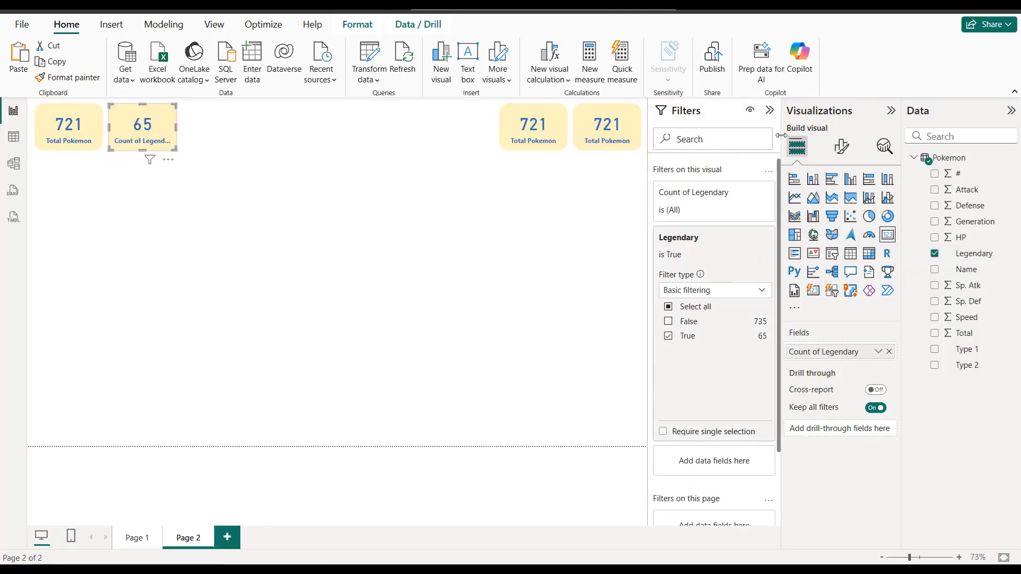
Step: Rename the second card's field for this visual to "Total Legendary"
click(878, 352)
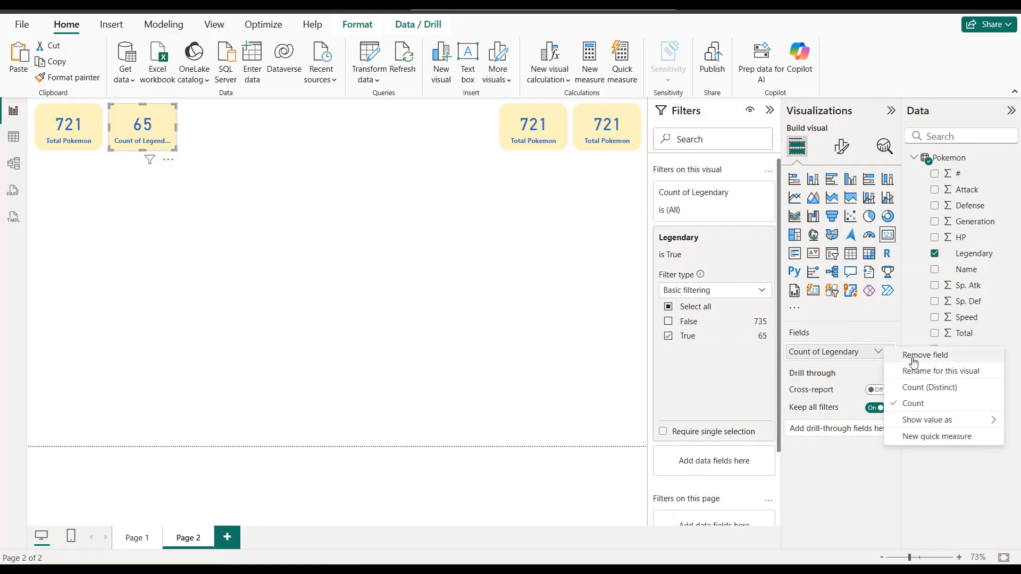
click(925, 371)
drag(824, 352, 765, 352)
text(Total)
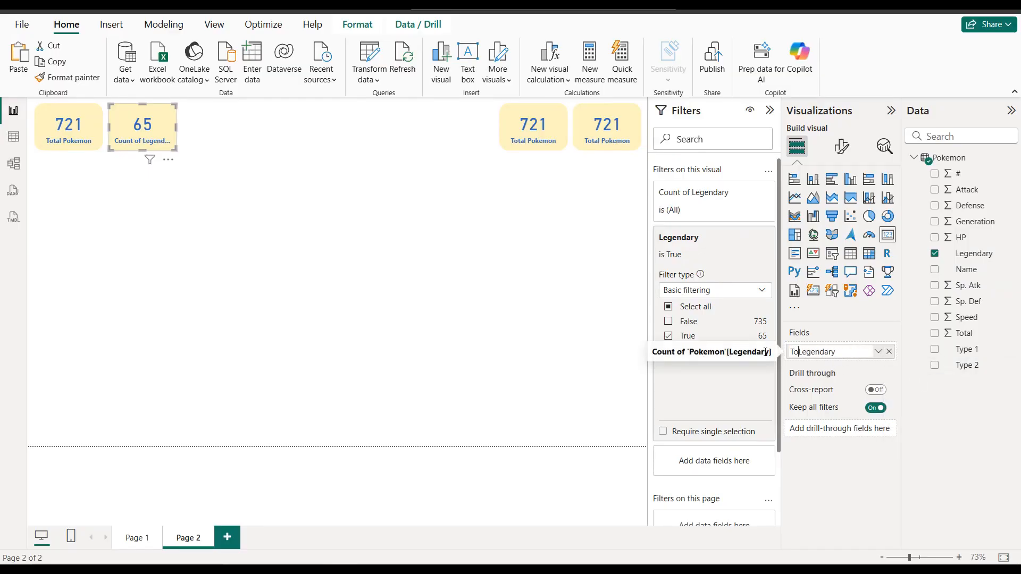
key(Return)
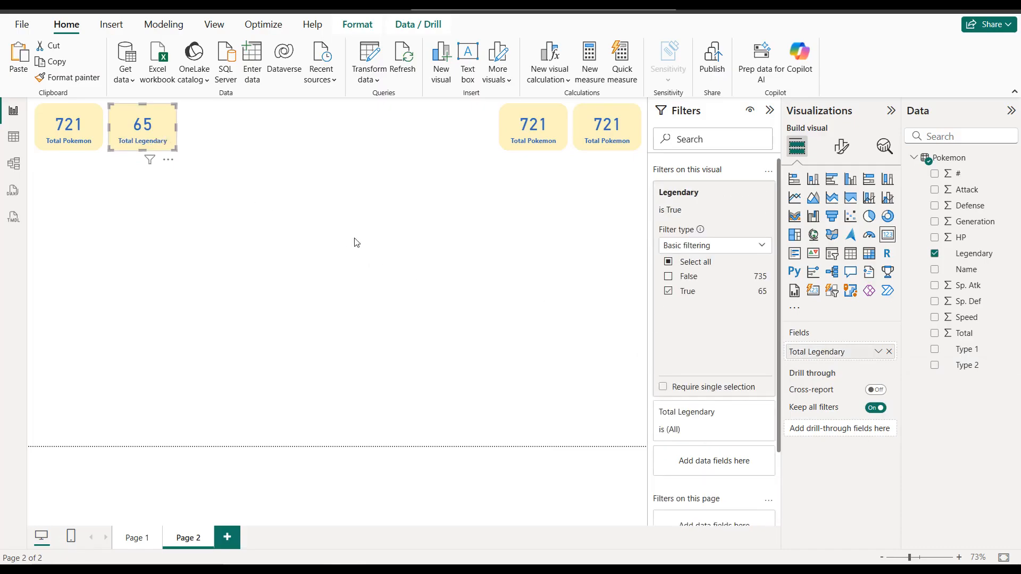
Step: Replace the third card's field with the count of Type 2 and filter that visual to exclude blank Type 2 values
click(559, 124)
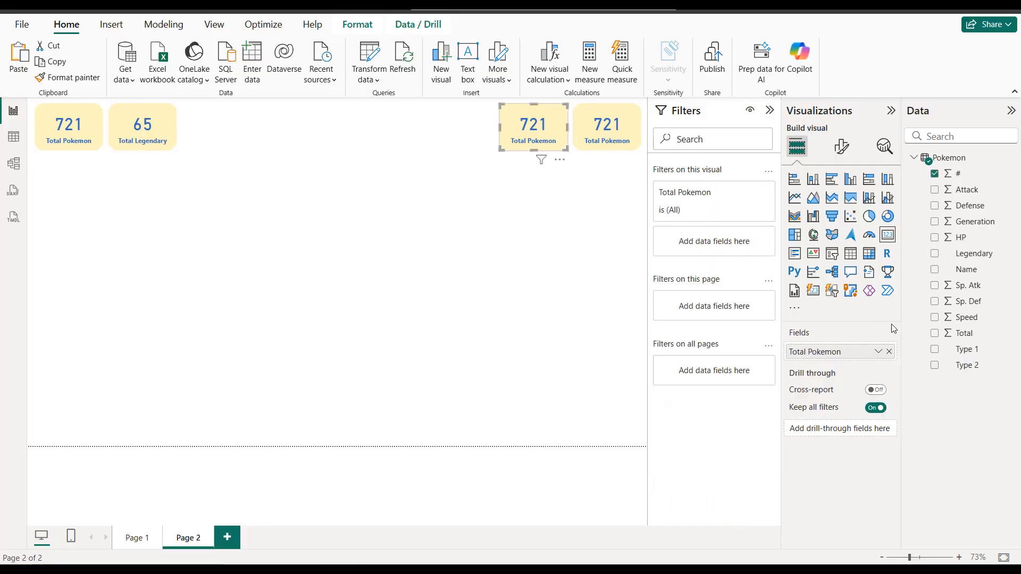
click(888, 352)
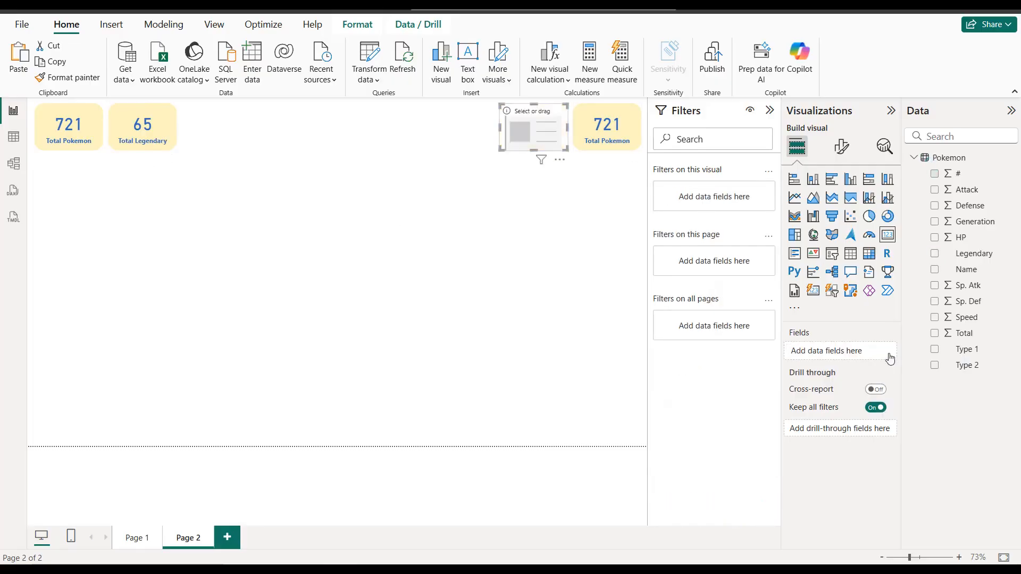
click(935, 371)
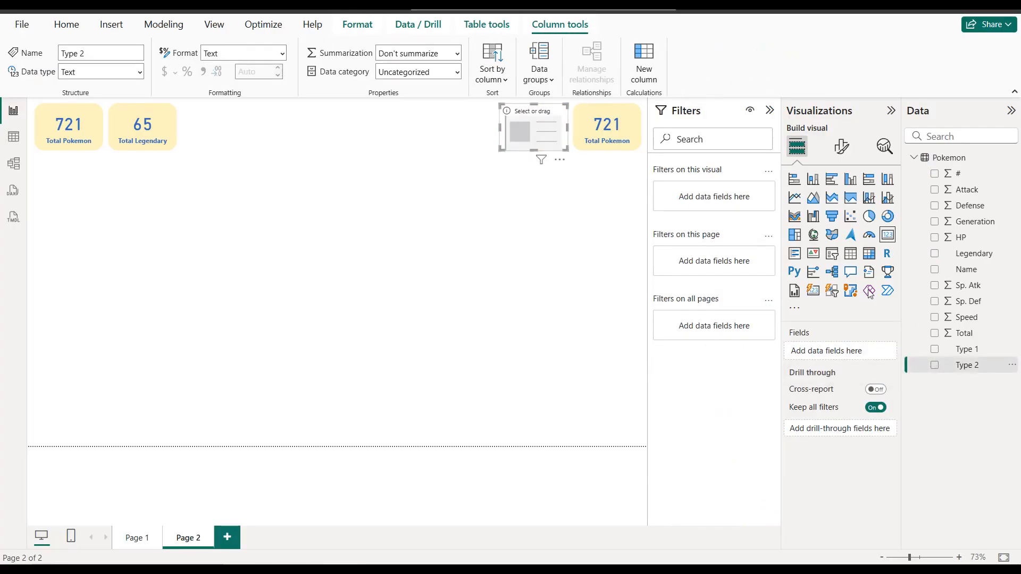
drag(962, 370, 849, 354)
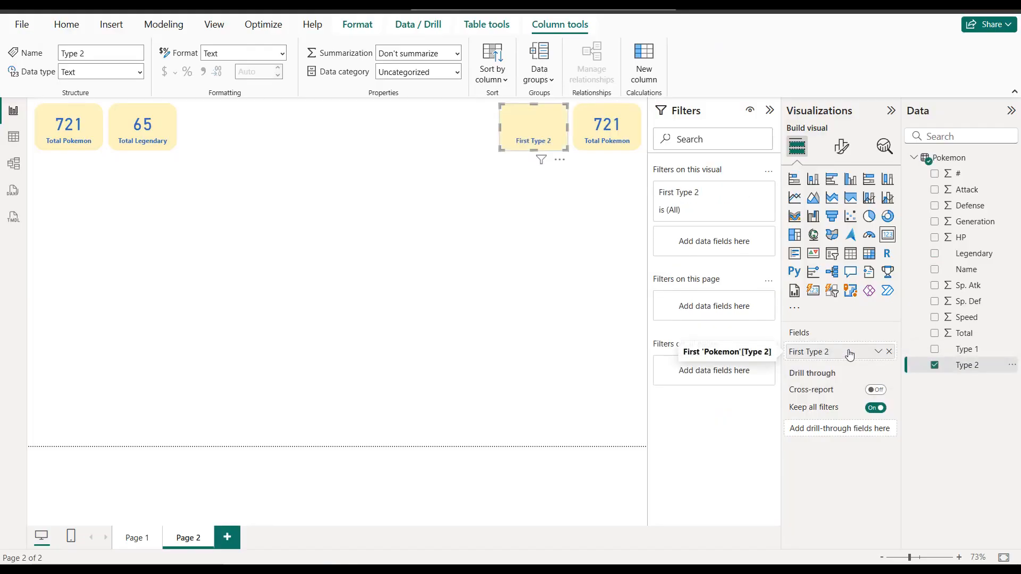
click(879, 351)
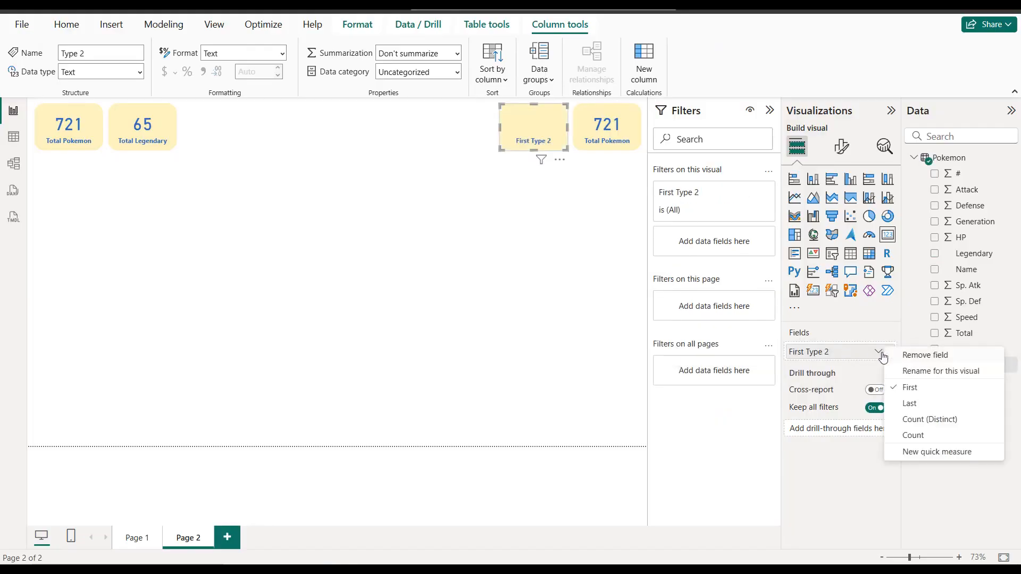
click(920, 435)
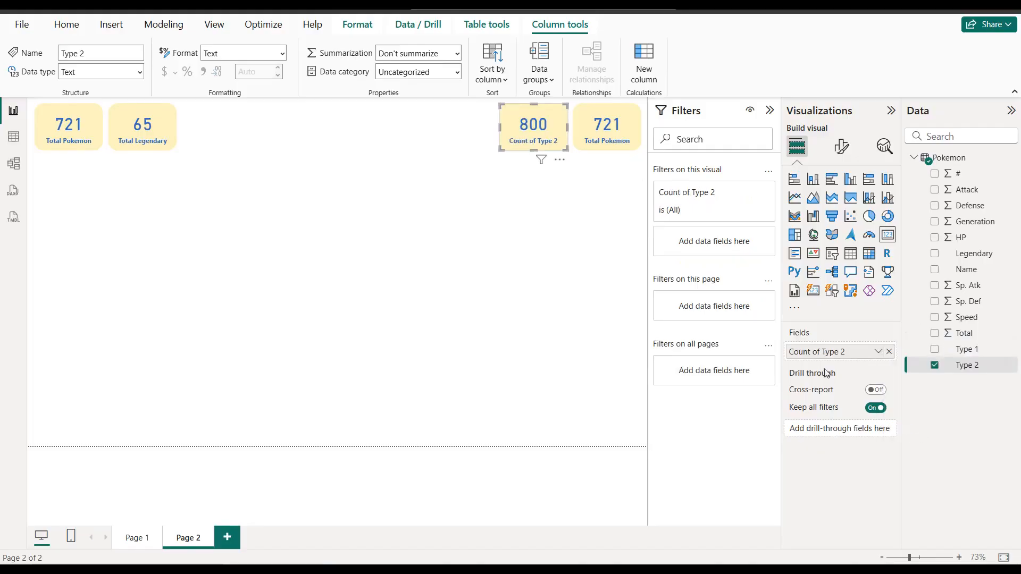
drag(957, 367, 719, 256)
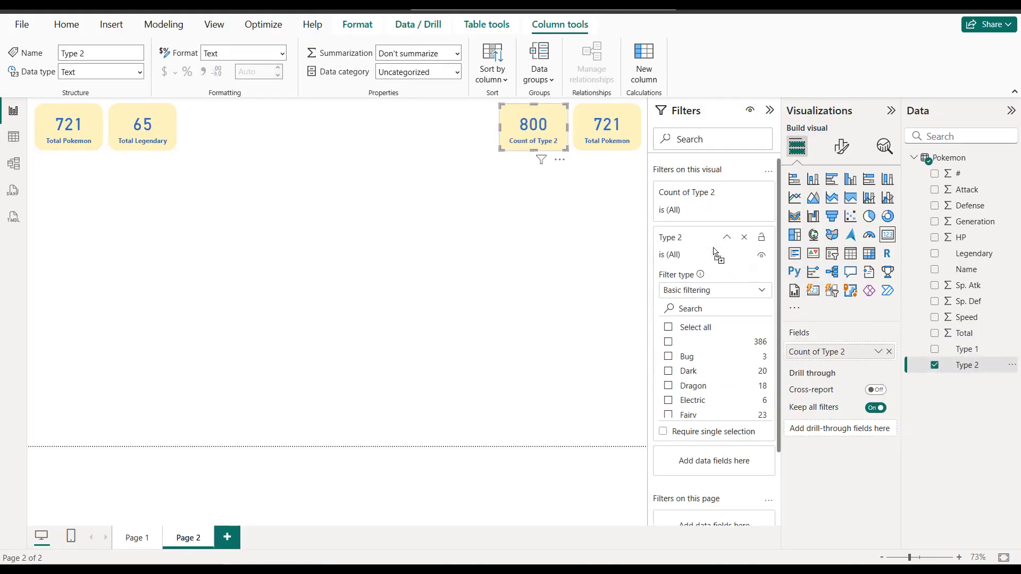
click(669, 342)
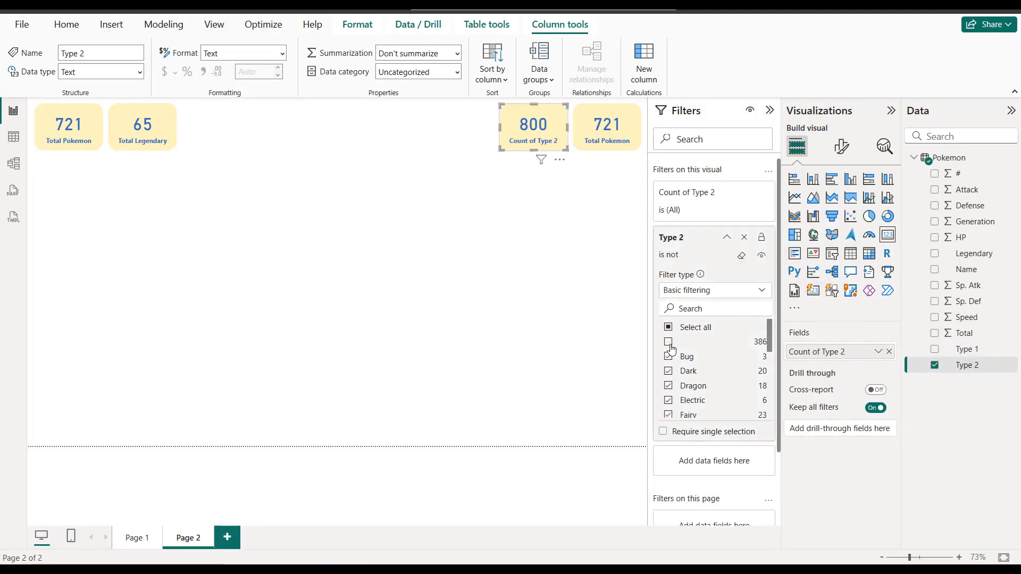
Step: Rename the third card's field for this visual to "Dual Type"
click(878, 351)
click(905, 371)
drag(849, 351, 772, 352)
text(Dual Type)
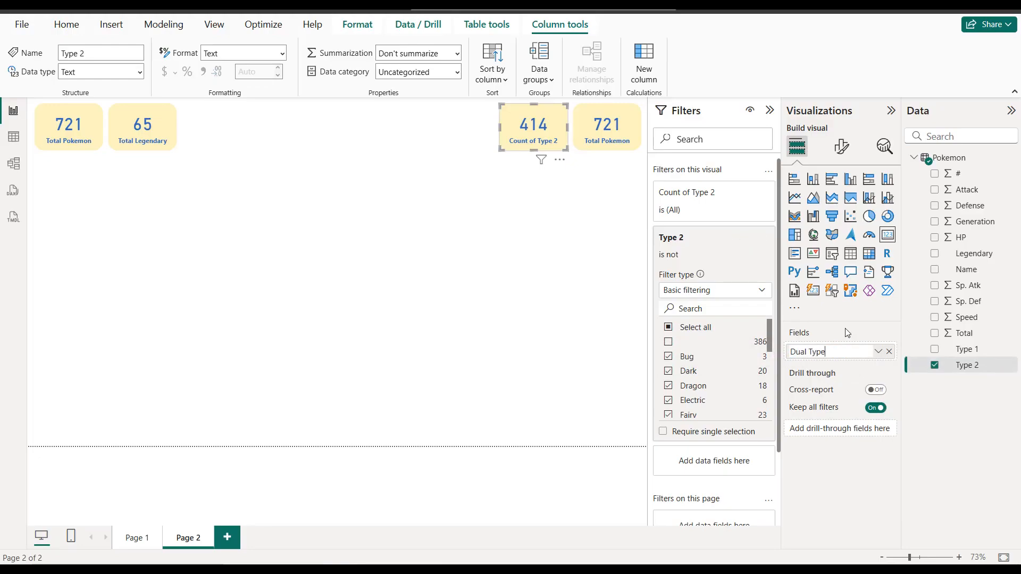
key(Return)
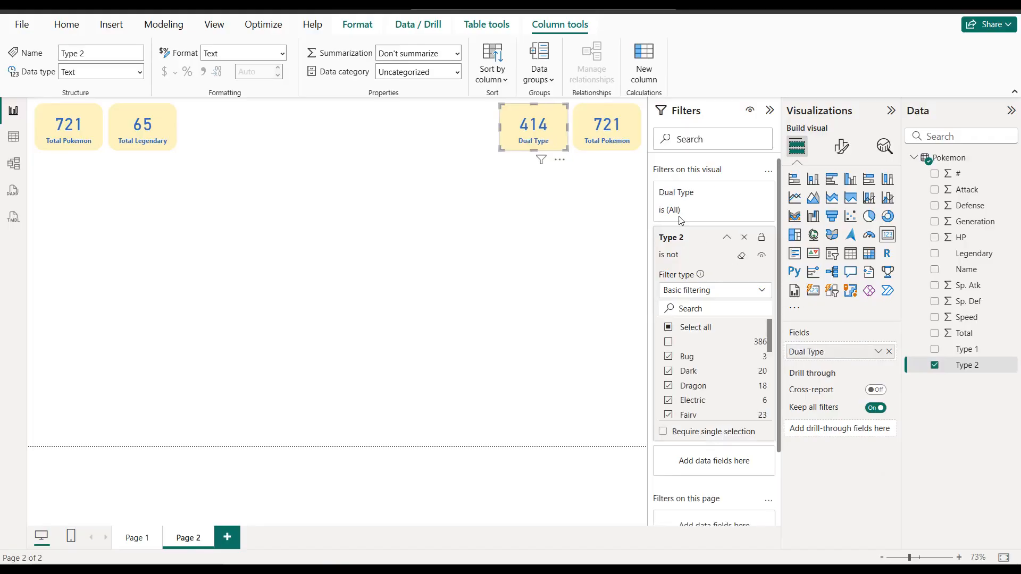
Step: Replace the fourth card's field with Total, summarized as Average
click(613, 115)
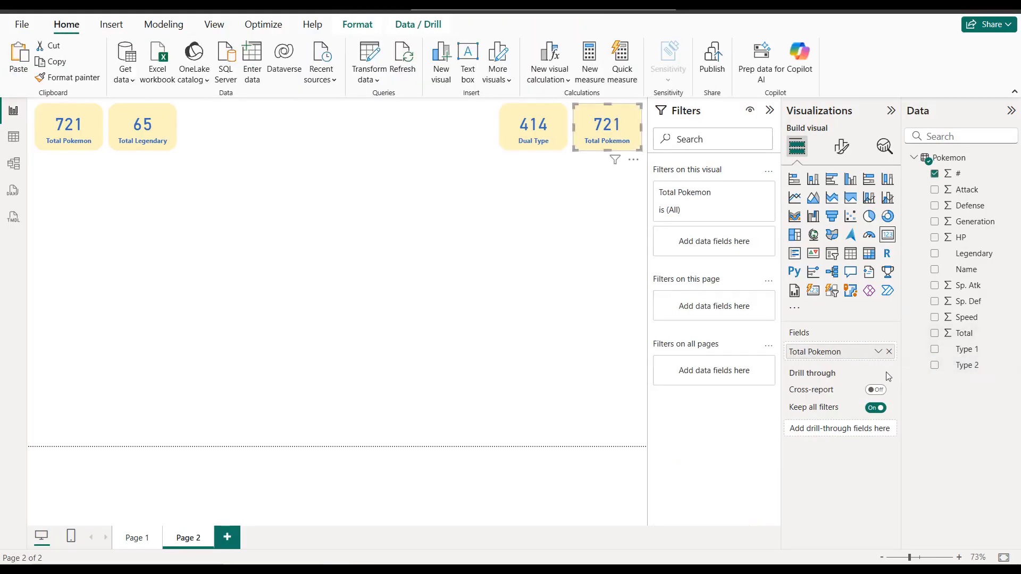
click(889, 353)
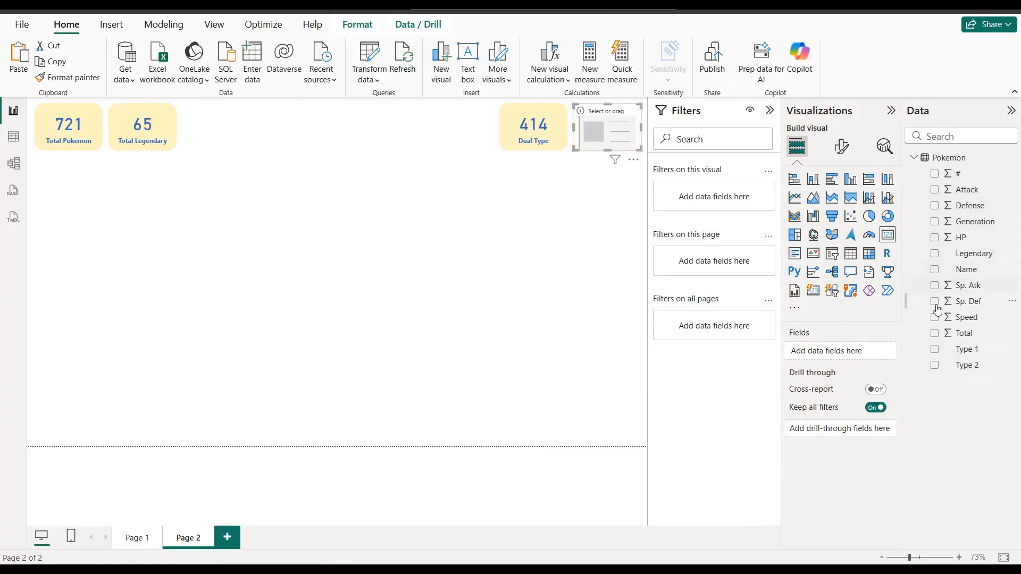
click(935, 334)
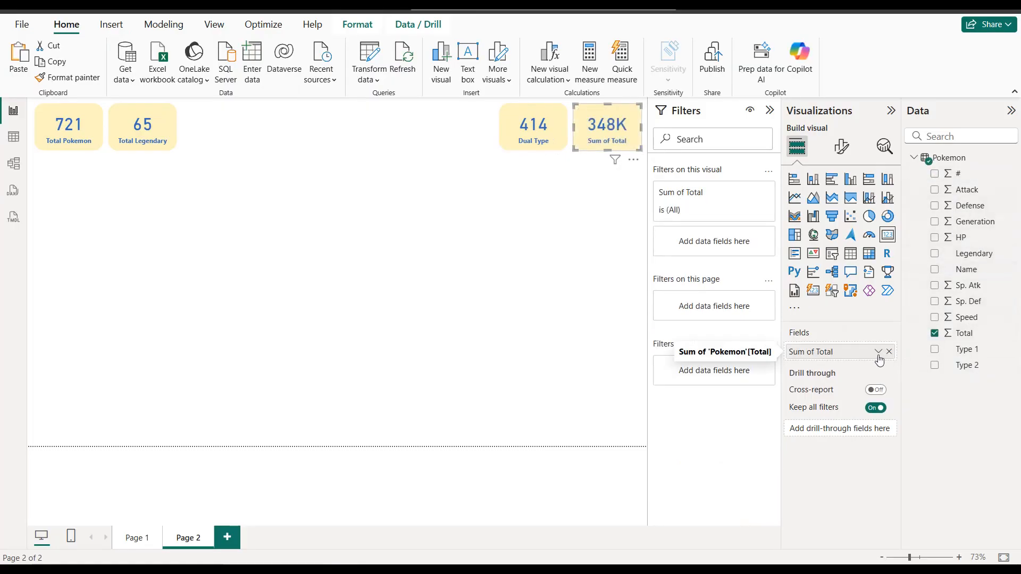
click(877, 352)
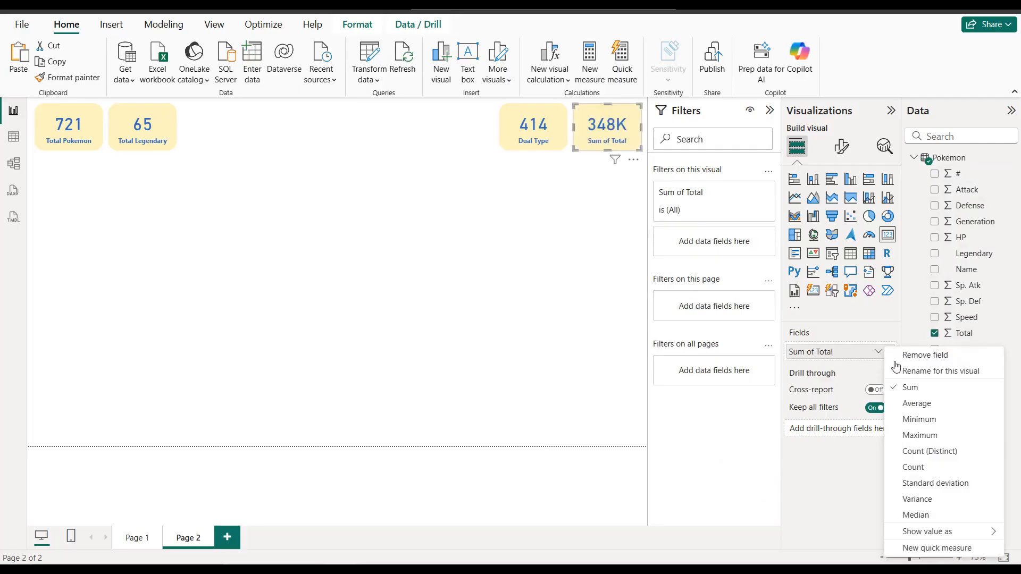
click(917, 404)
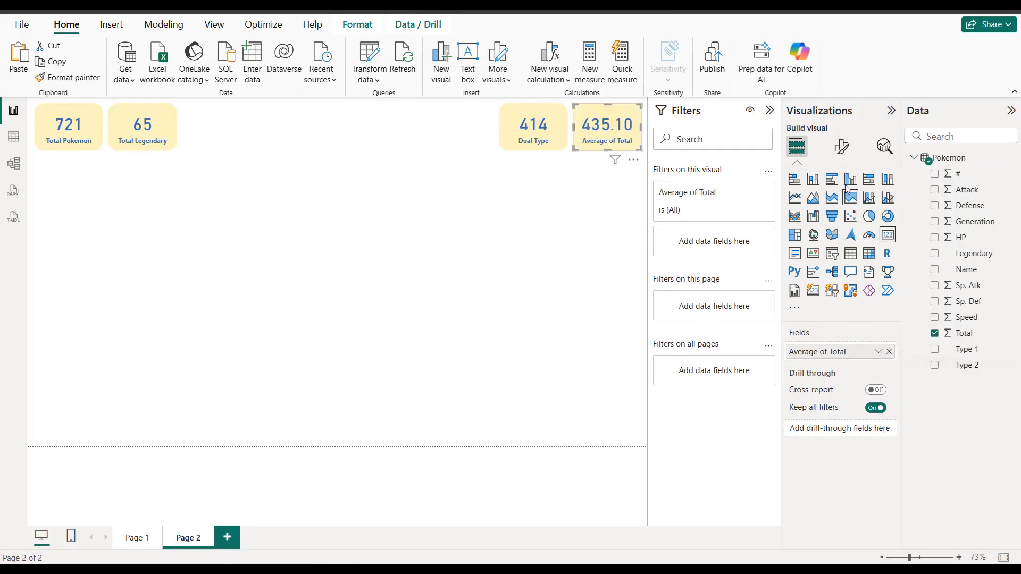
Step: Set the Average of Total card's callout value to 0 decimal places
click(841, 146)
click(840, 248)
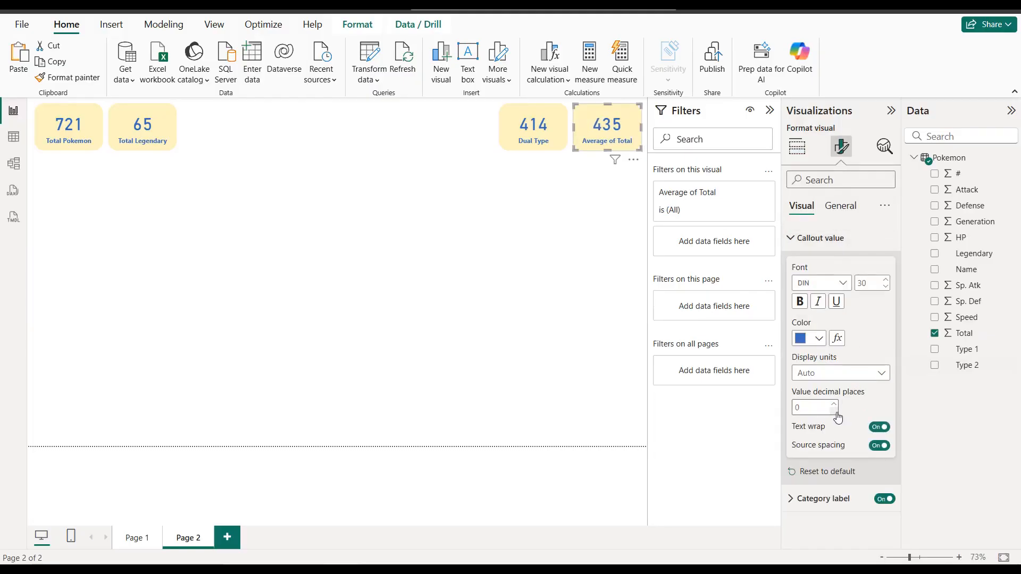
click(477, 209)
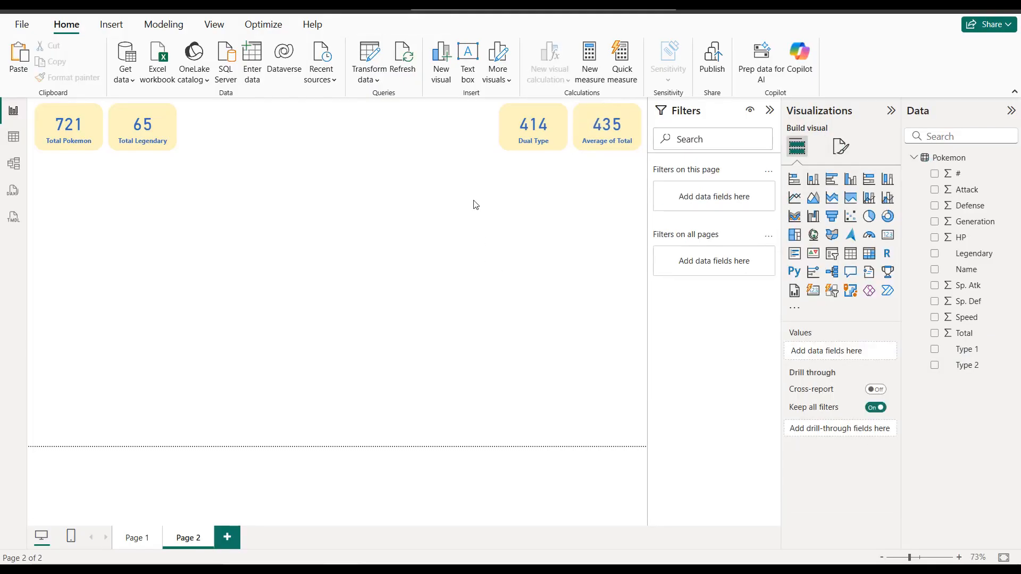
Step: Duplicate the Total Legendary card beside the original, convert the copy to a slicer on Legendary, and clear its True filter
click(171, 131)
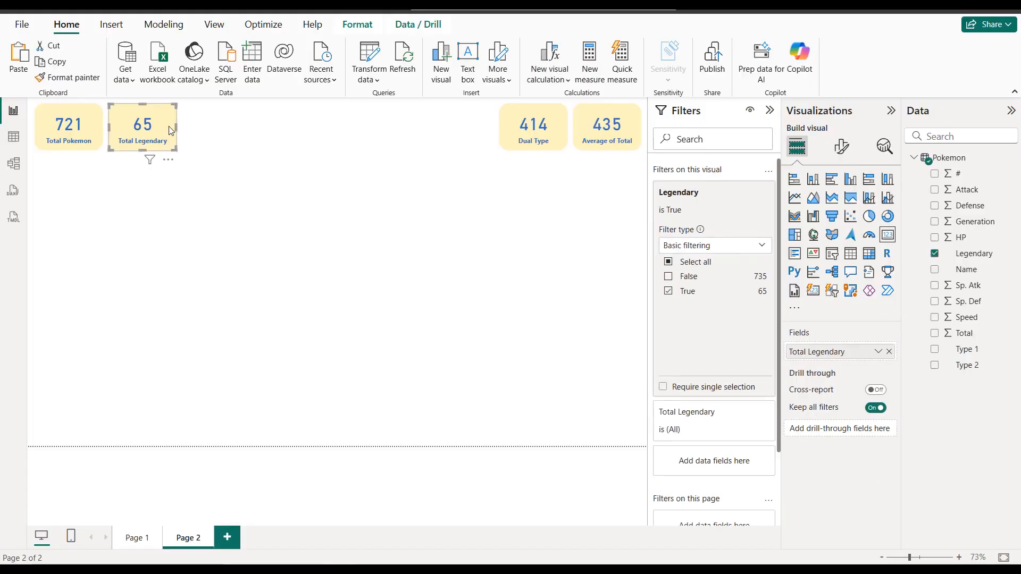
key(ctrl+v)
drag(171, 130, 239, 121)
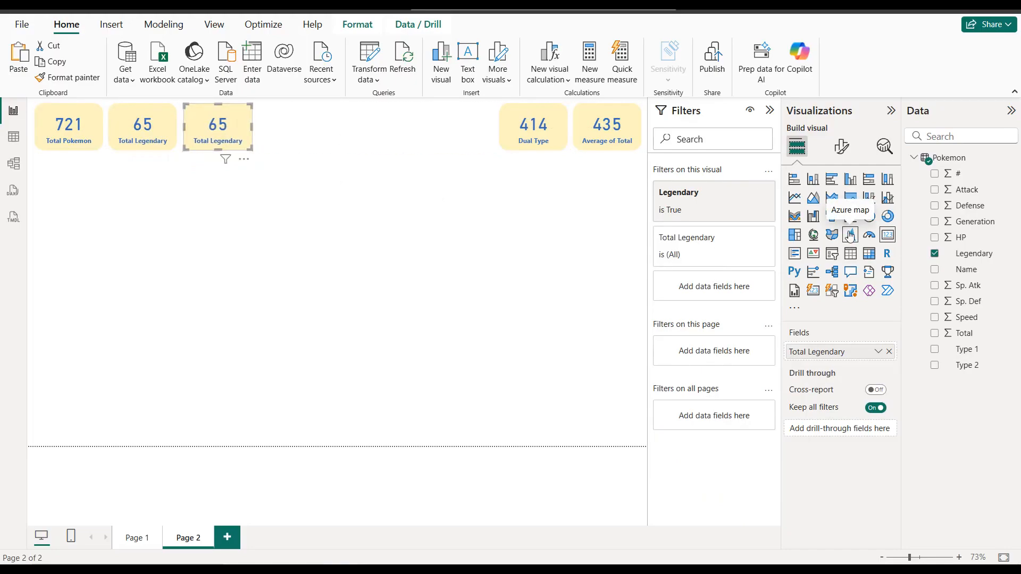
click(836, 257)
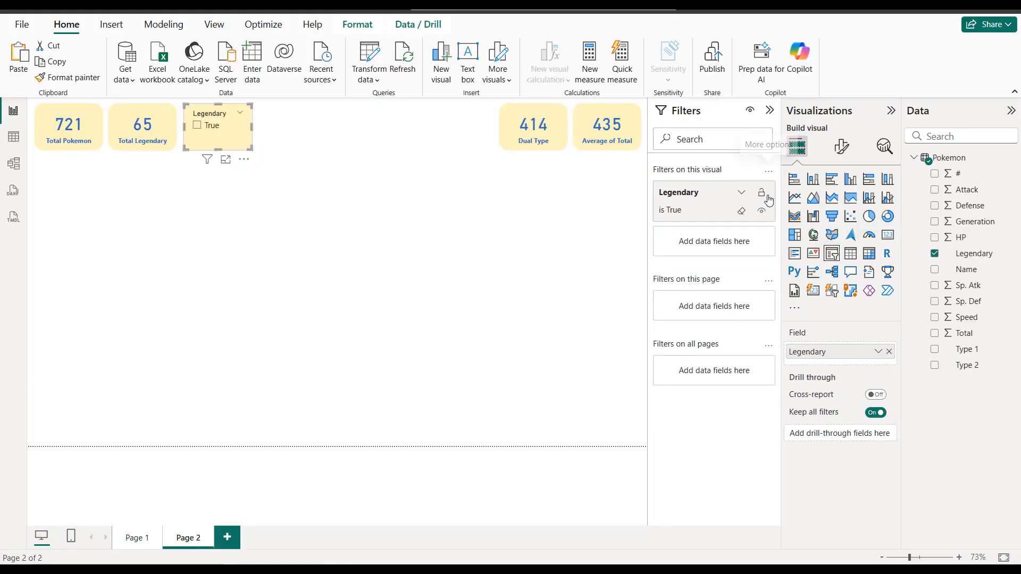
click(741, 212)
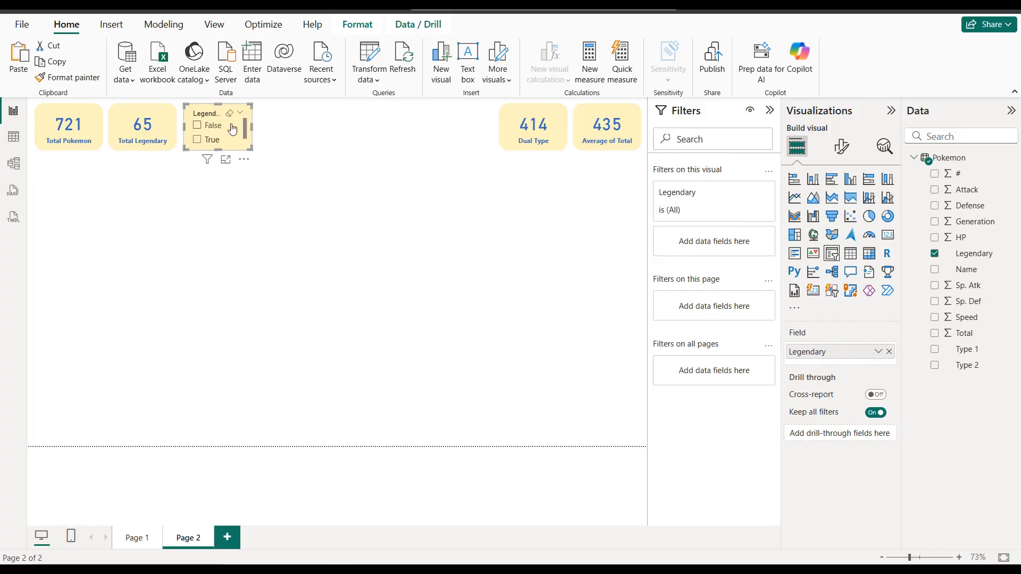
Step: Set the Legendary slicer's style to Dropdown
click(833, 158)
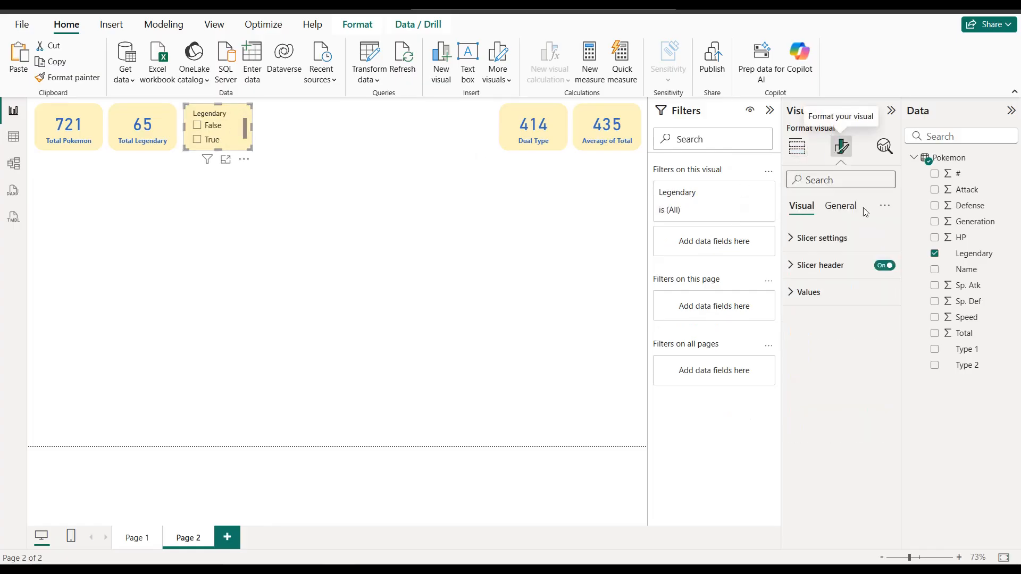
click(856, 238)
click(864, 313)
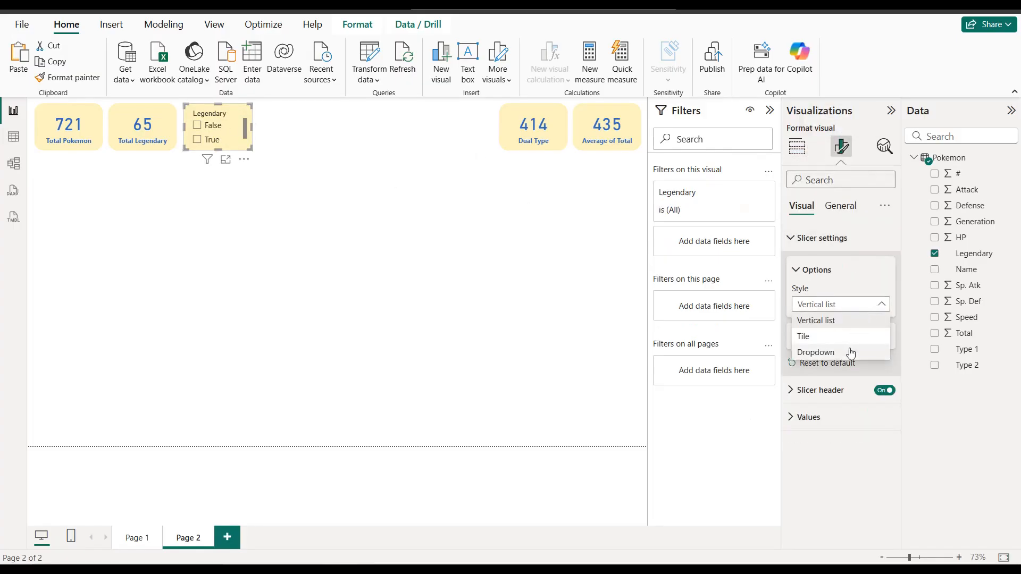
click(830, 352)
click(818, 244)
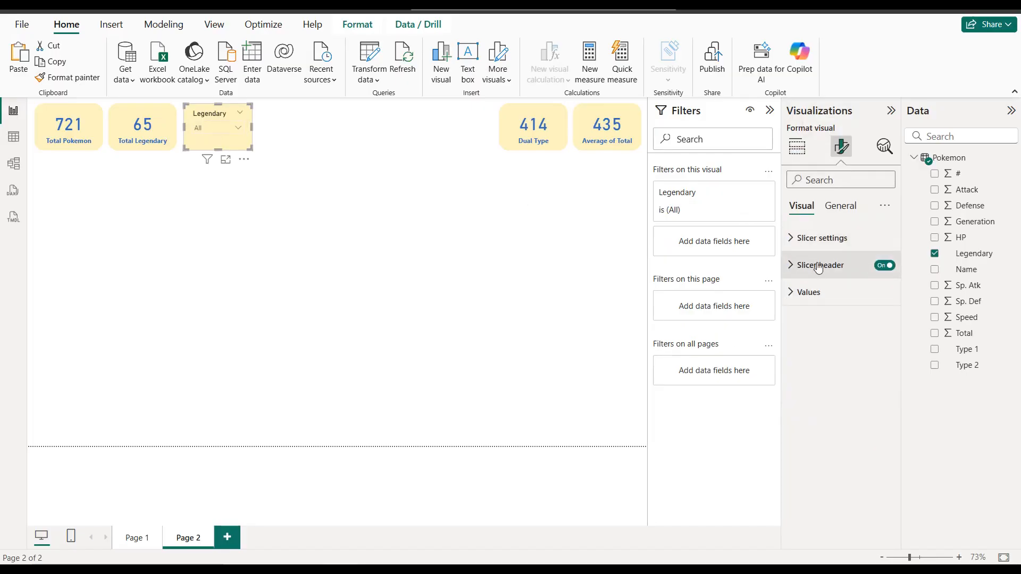
Step: Format the Legendary slicer's header text as bold in the same blue as the card values
click(819, 265)
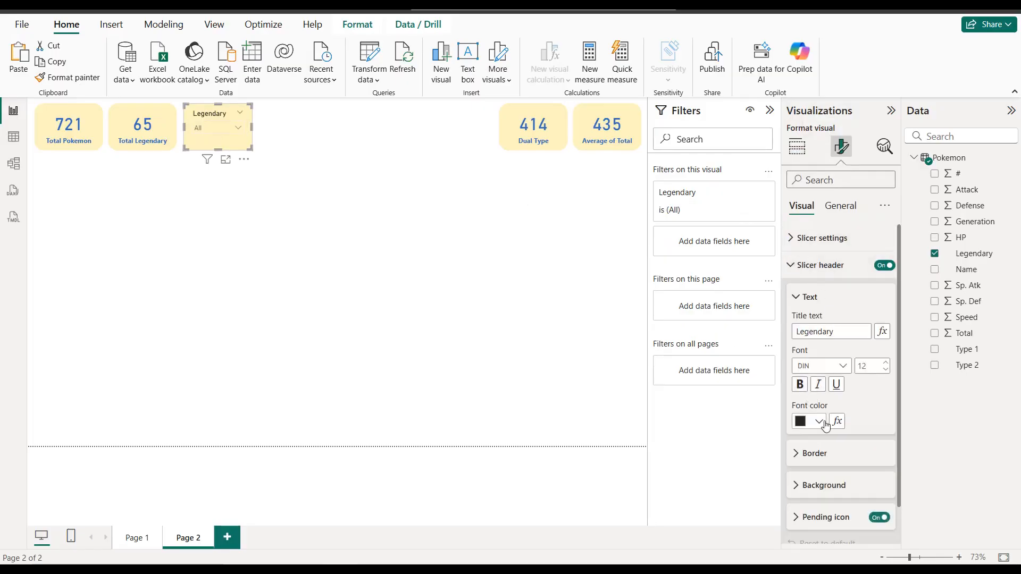
click(819, 422)
click(831, 361)
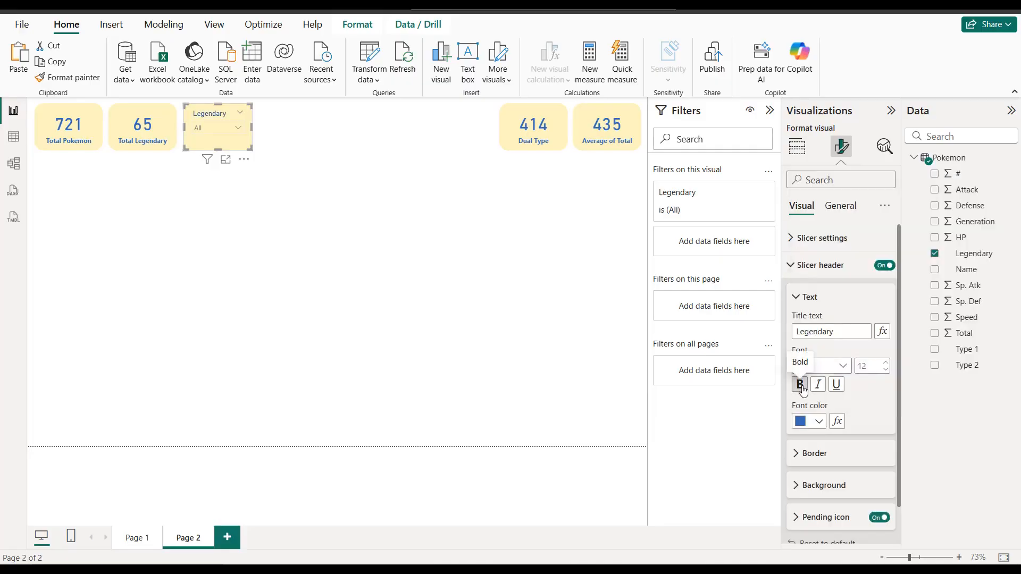
click(800, 385)
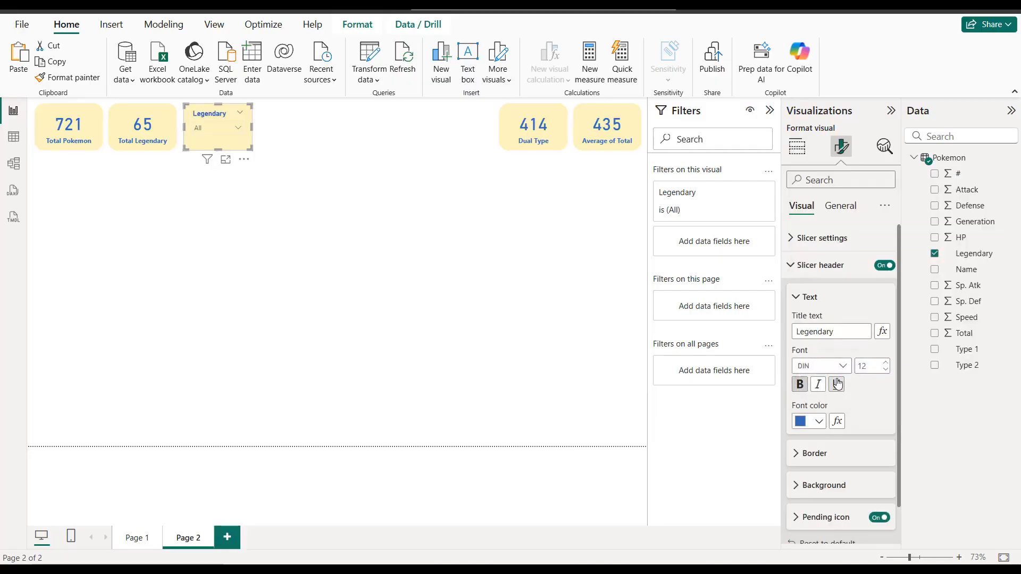
scroll(837, 319, down, 1)
click(838, 237)
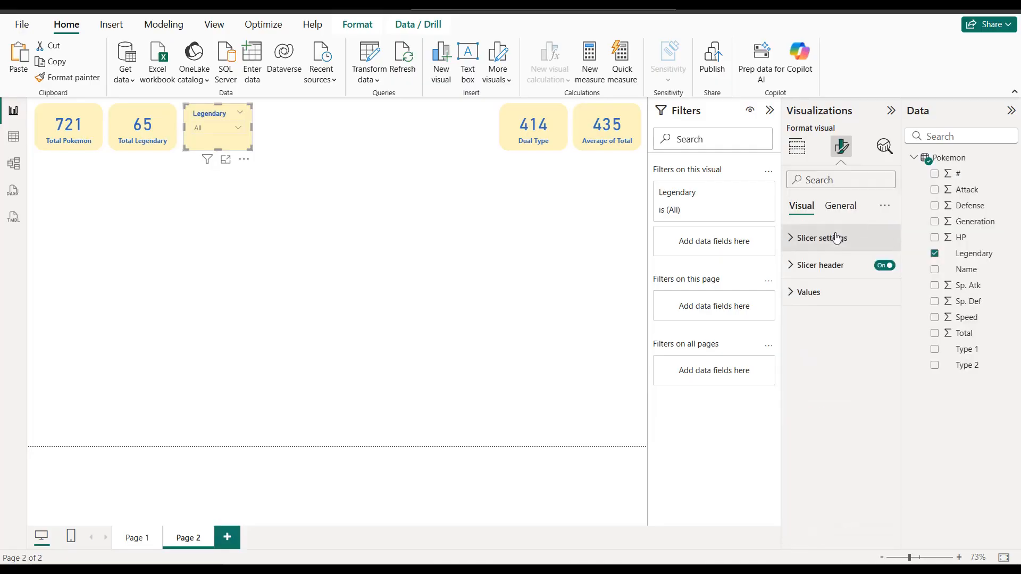
Step: Format the Legendary slicer's values as bold in the same blue as its header
click(838, 304)
click(812, 415)
click(809, 367)
click(806, 379)
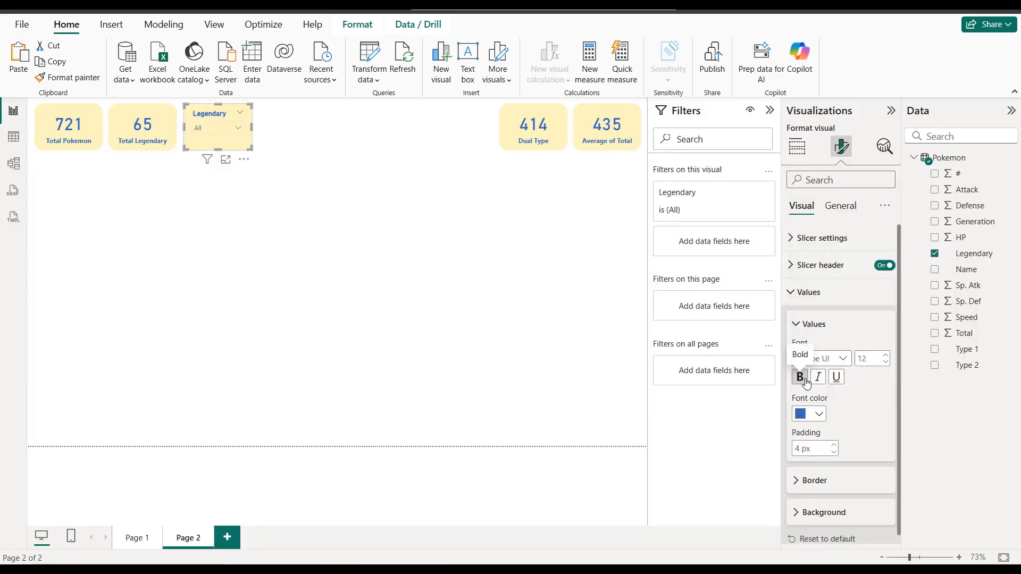
click(301, 134)
Step: Place a copy of the Legendary slicer just before the Dual Type card and replace its field with Generation
click(214, 114)
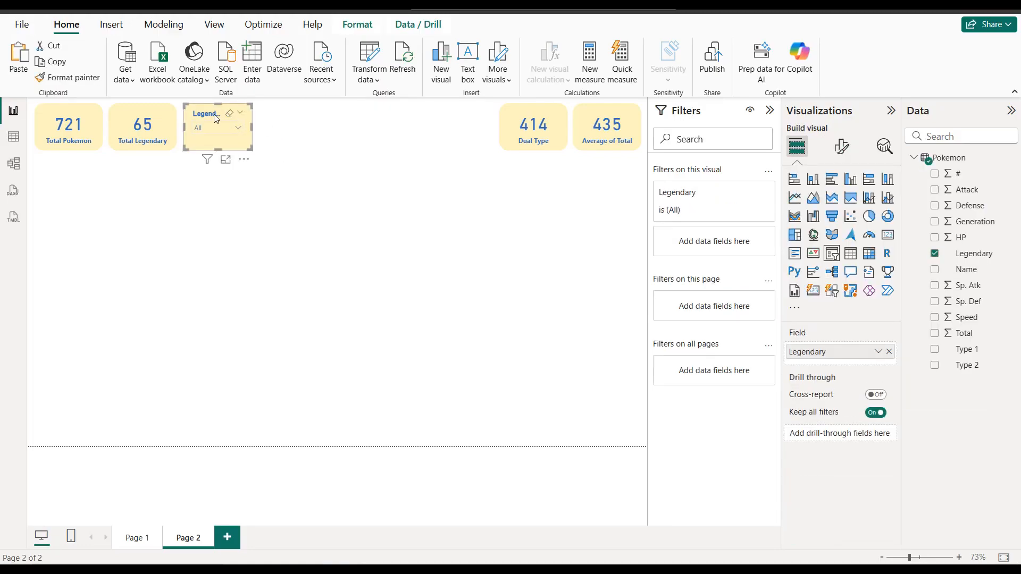
drag(214, 114, 448, 115)
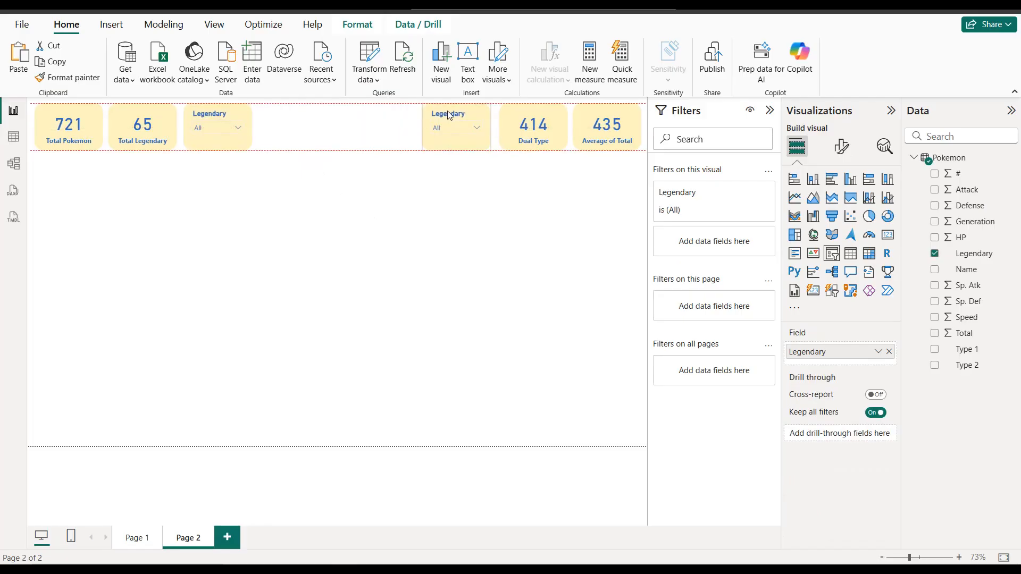
drag(449, 115, 449, 115)
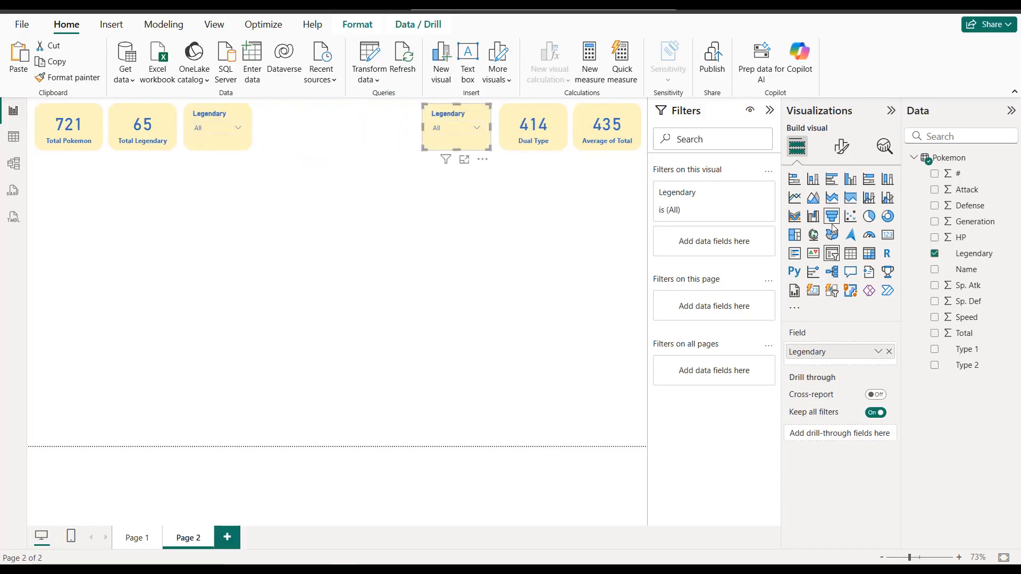
click(888, 351)
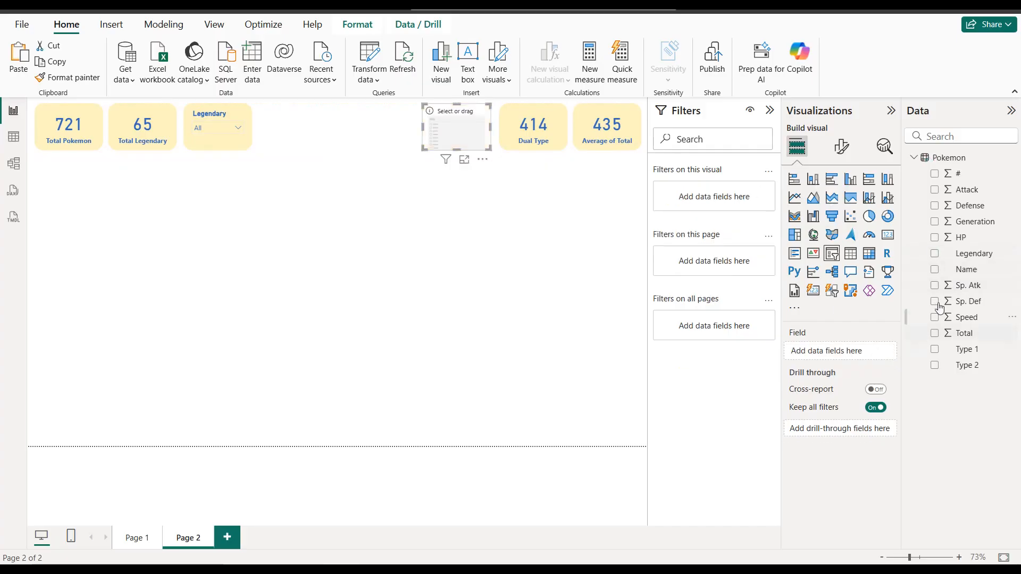
click(934, 222)
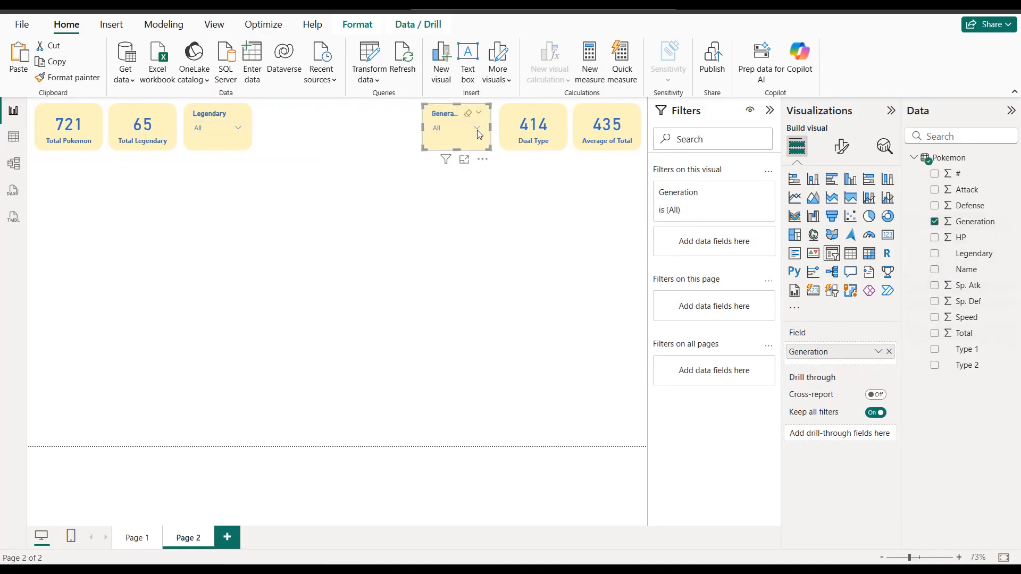
click(476, 129)
click(354, 164)
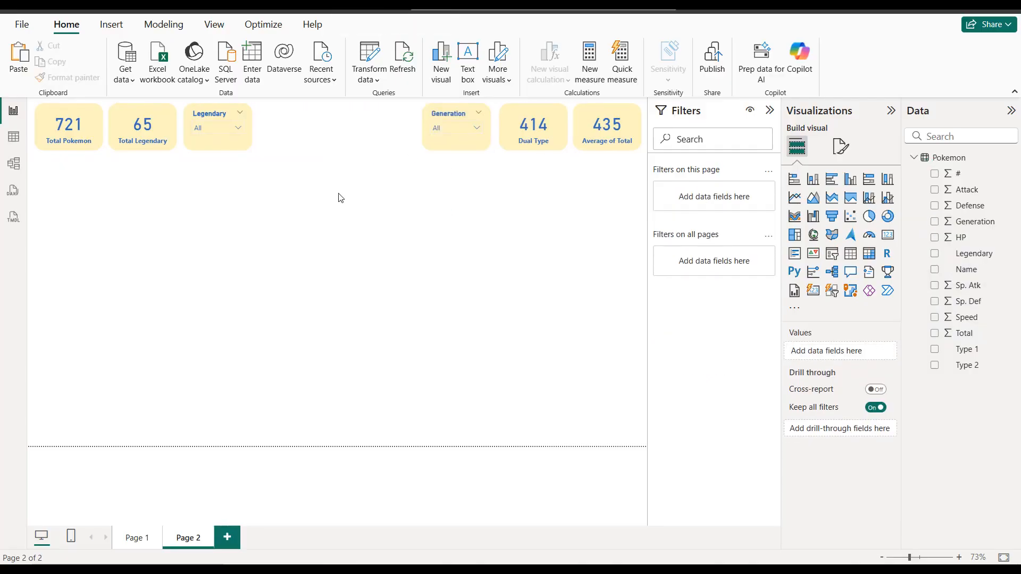
Step: Insert a donut chart below the cards with Legendary as the legend and the Count of # as its values
click(887, 217)
click(844, 152)
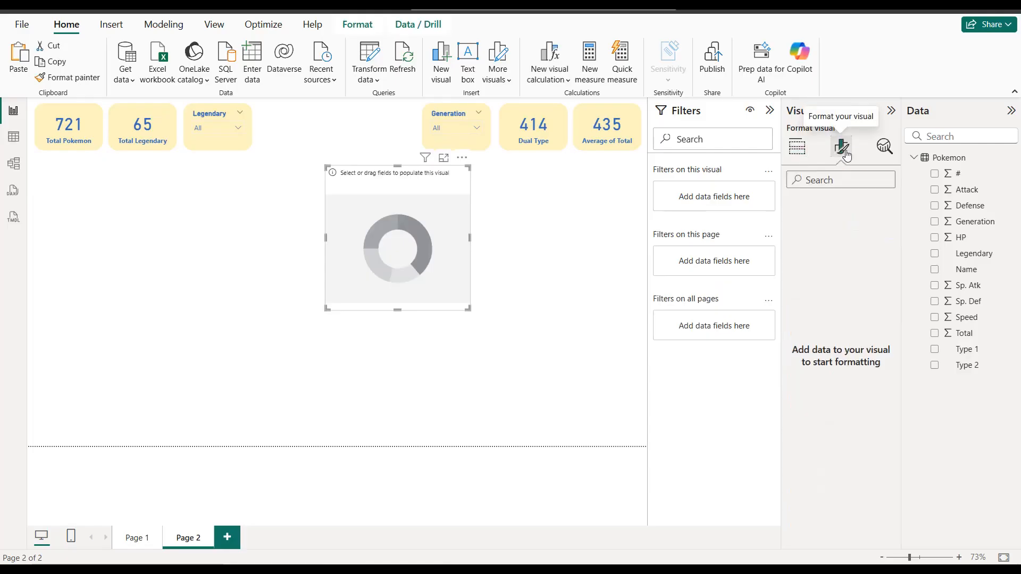
click(797, 147)
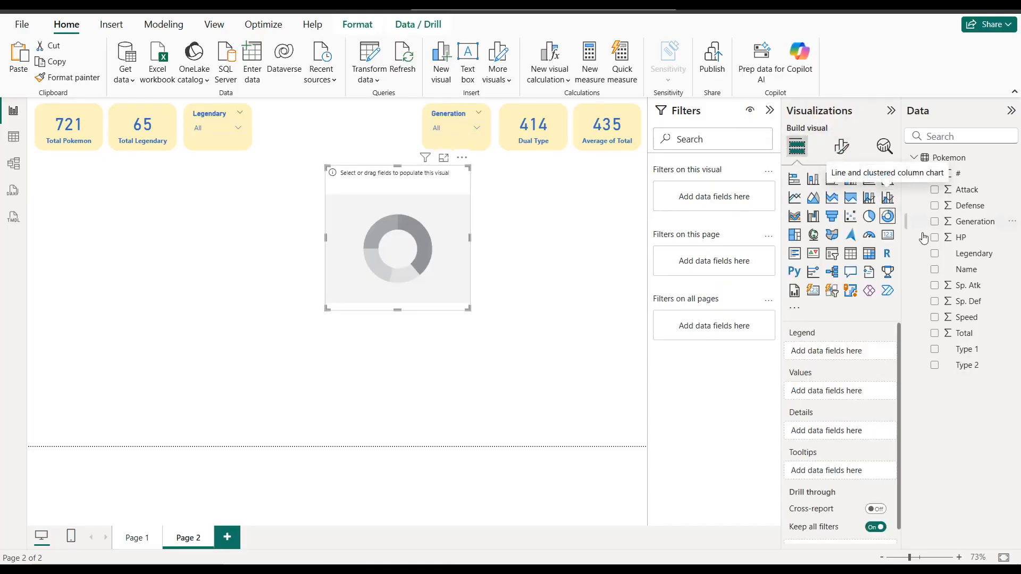
click(935, 254)
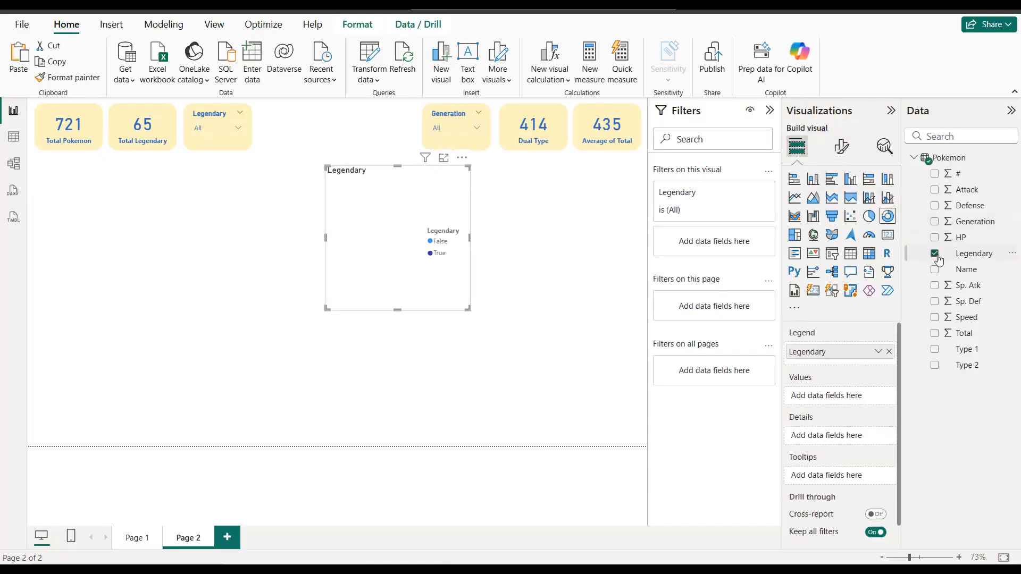
click(937, 177)
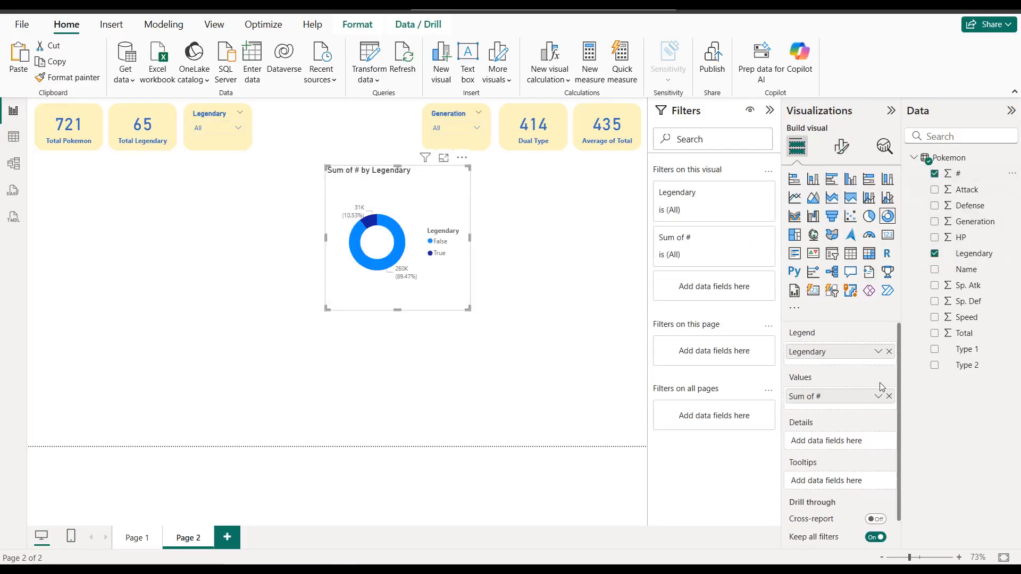
click(880, 401)
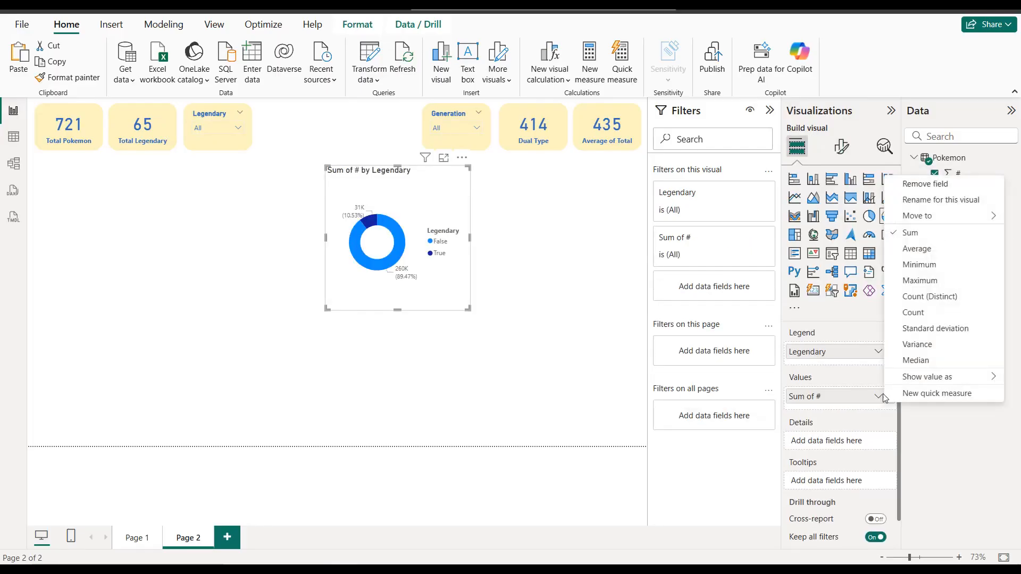
click(911, 315)
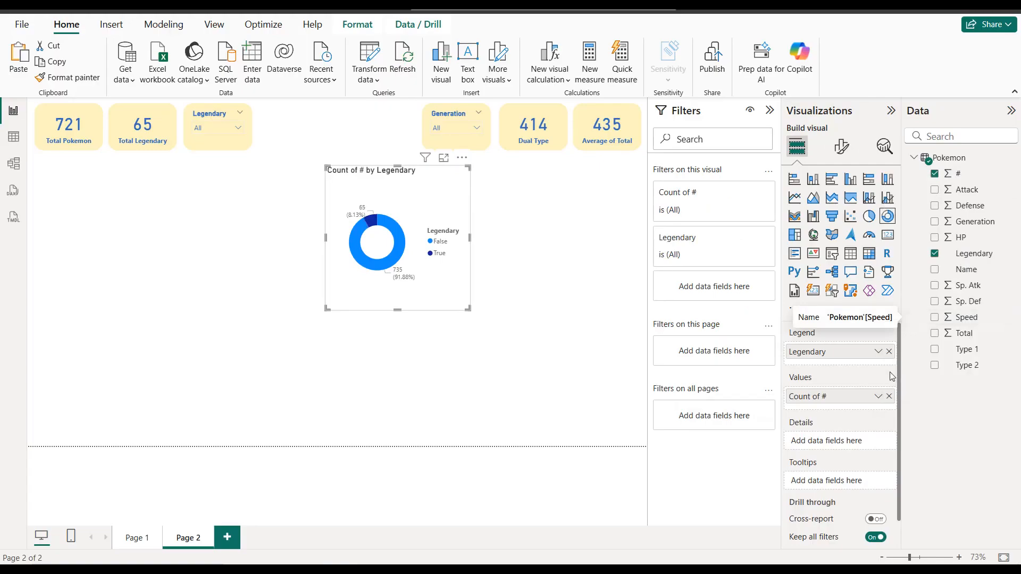
Step: Color the donut chart's False slice in the same blue as the card values
click(849, 152)
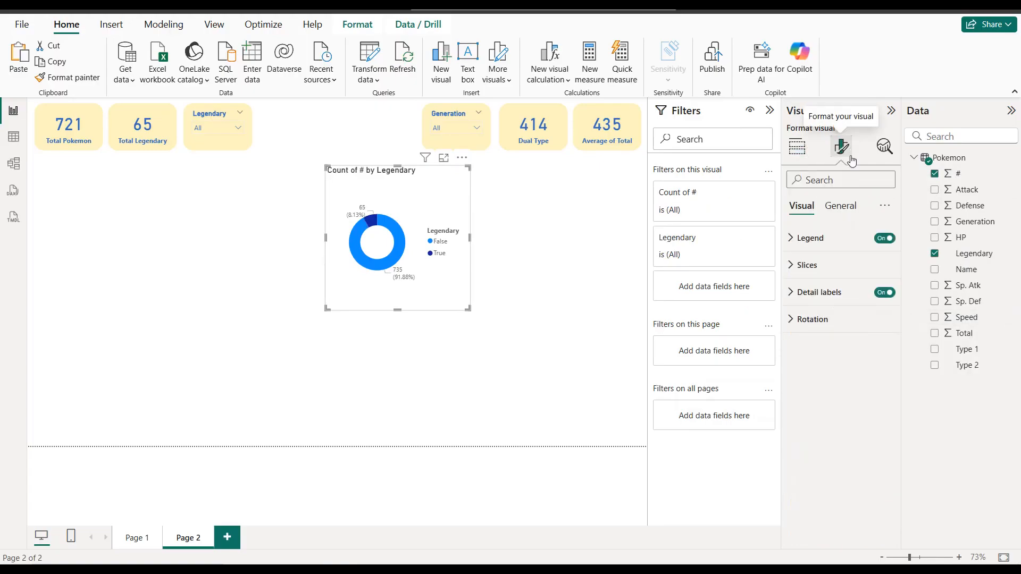
click(842, 264)
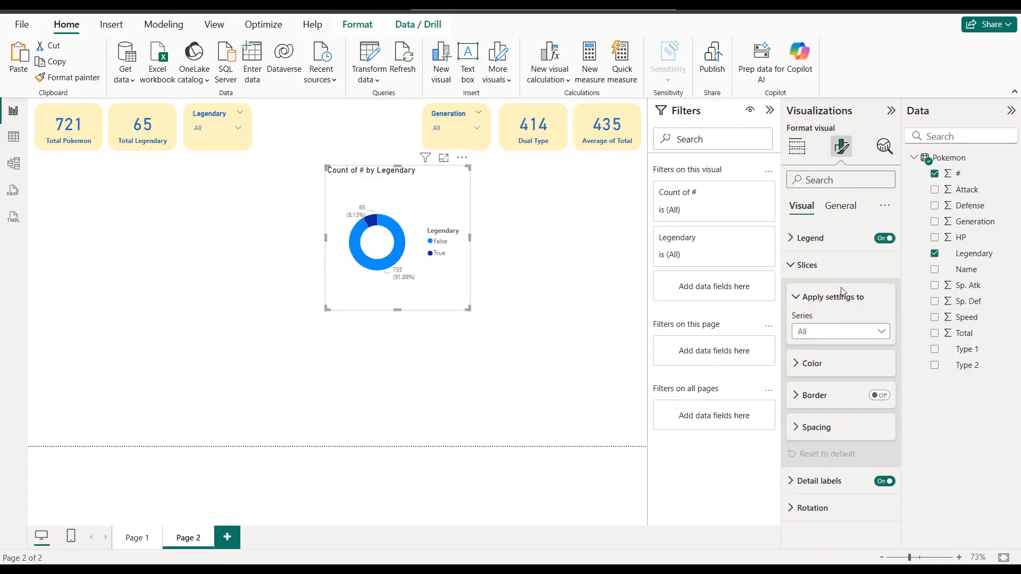
click(839, 332)
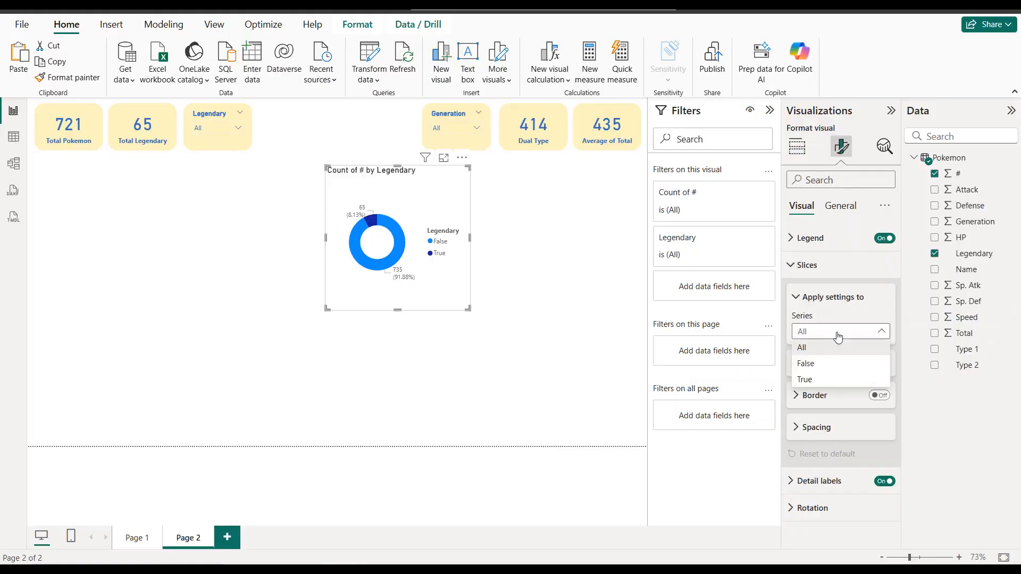
click(819, 367)
click(819, 372)
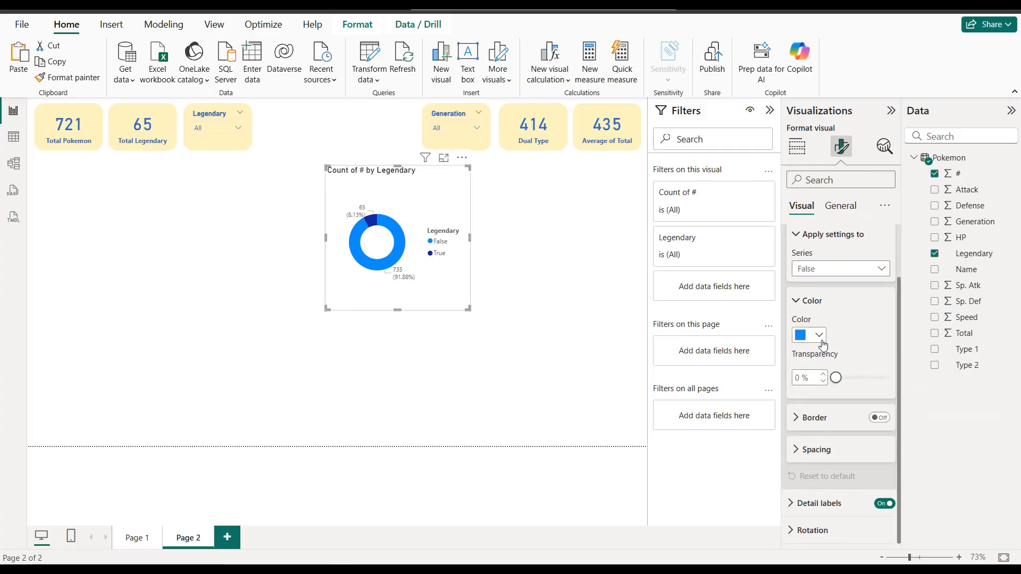
click(817, 336)
click(815, 276)
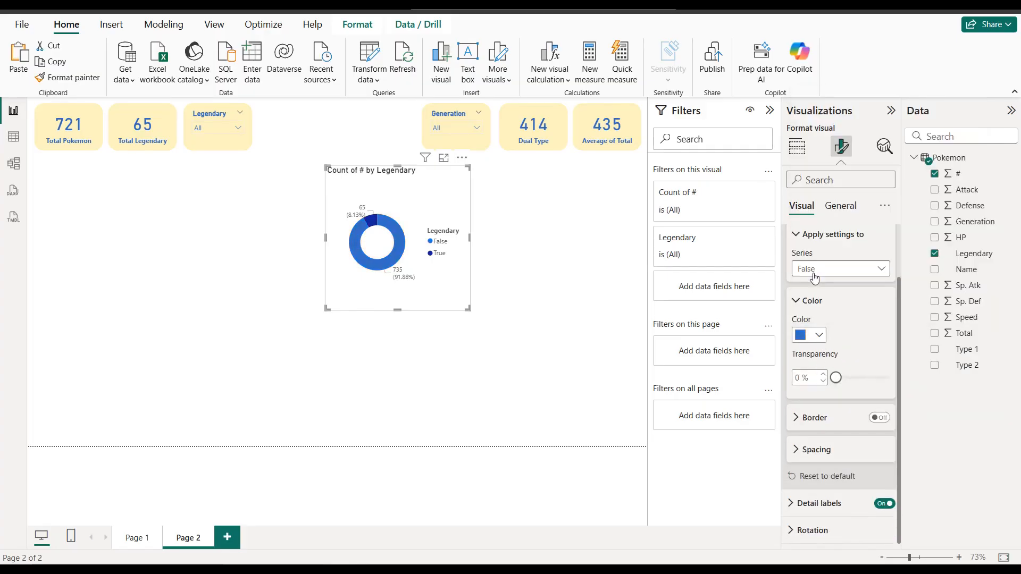
Step: Set the donut chart's True slice to the custom color #1A2E5A
click(832, 268)
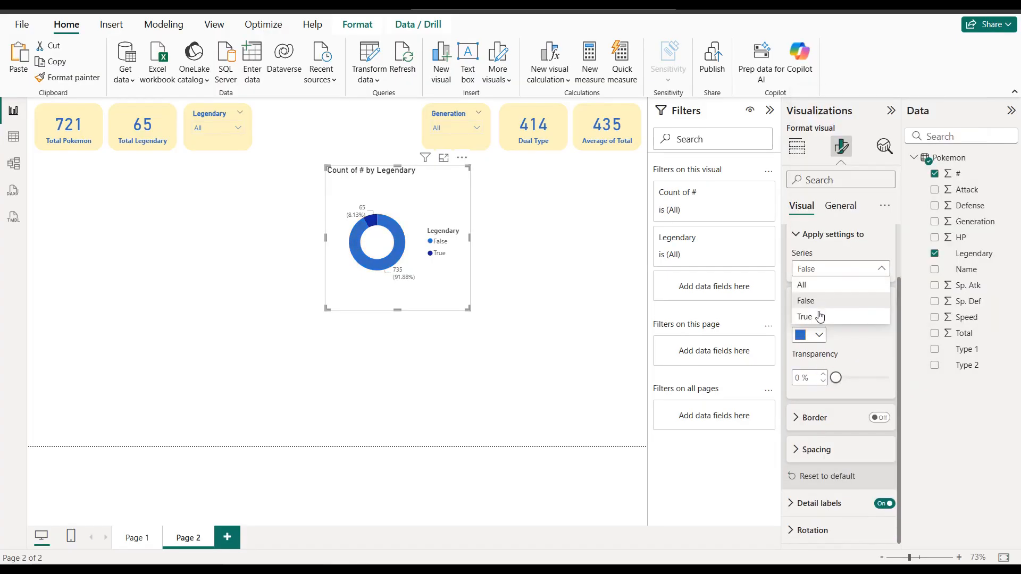
click(804, 317)
click(819, 340)
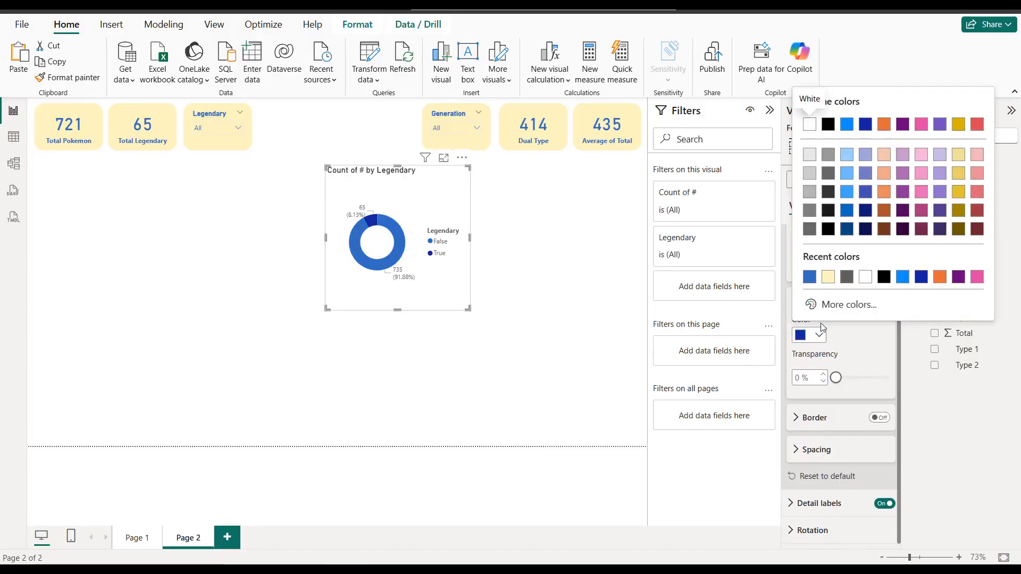
click(829, 304)
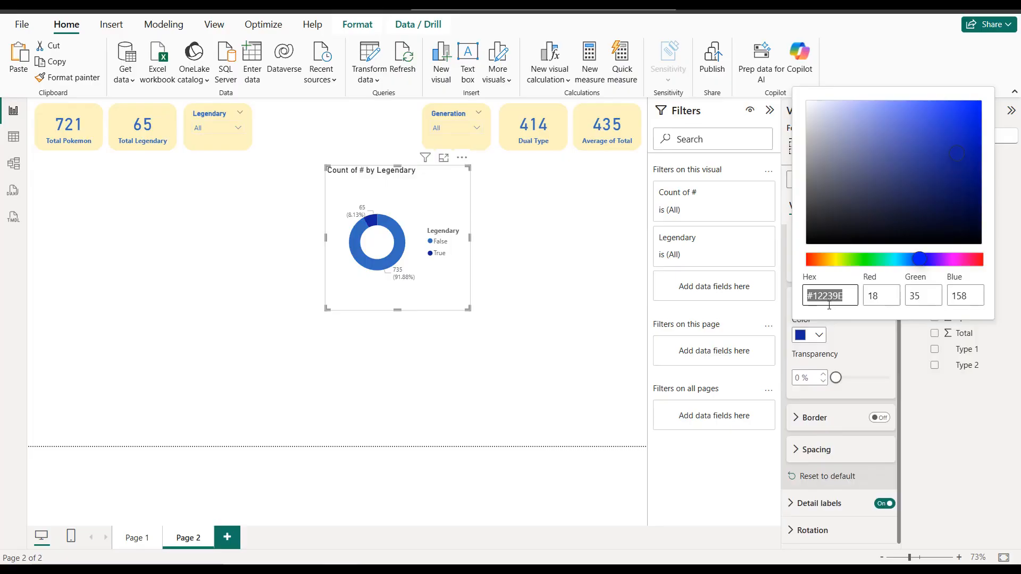
text(1A2E5A)
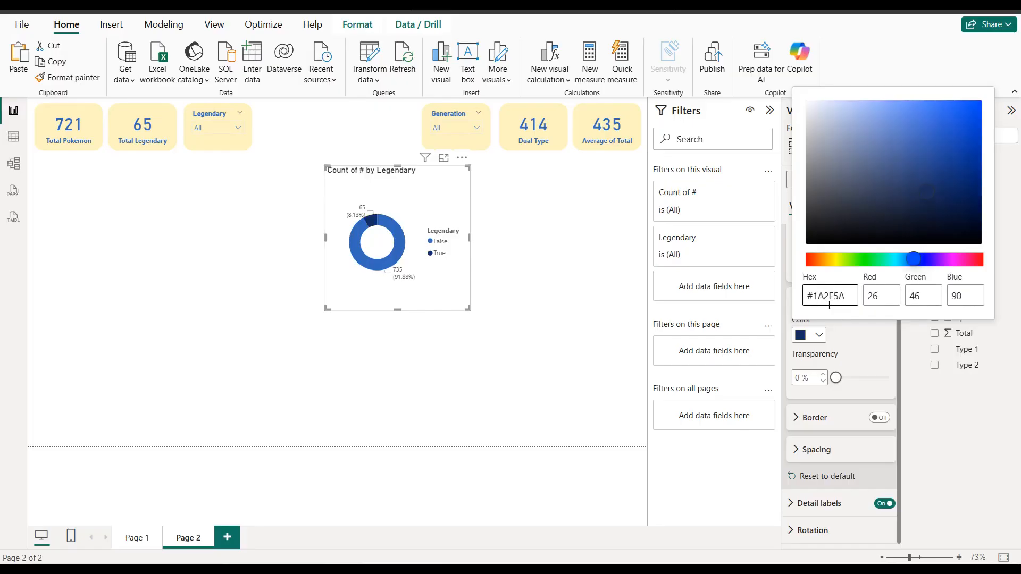
Step: Give the donut chart the same pale yellow background as the cards
click(859, 340)
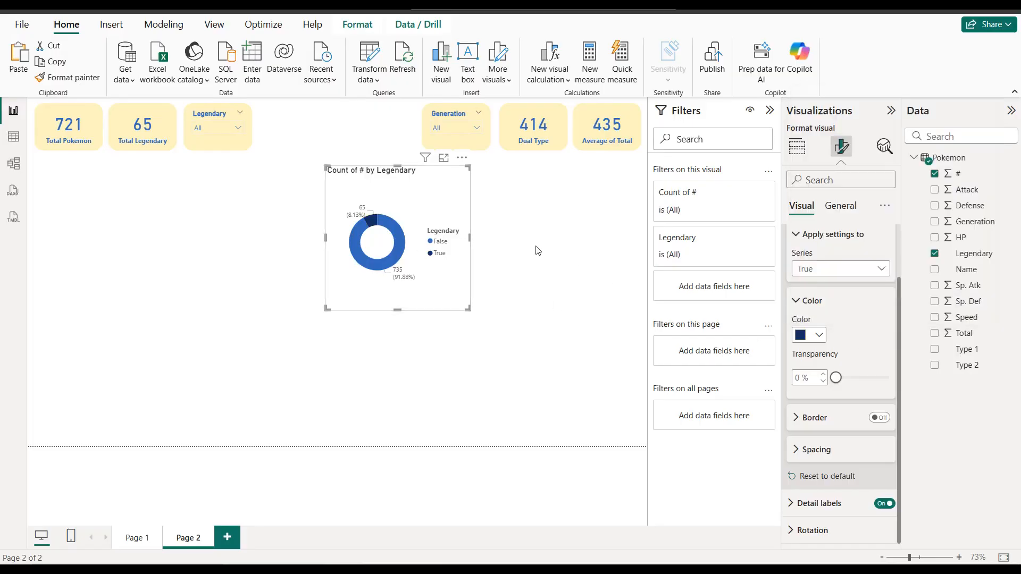
click(846, 207)
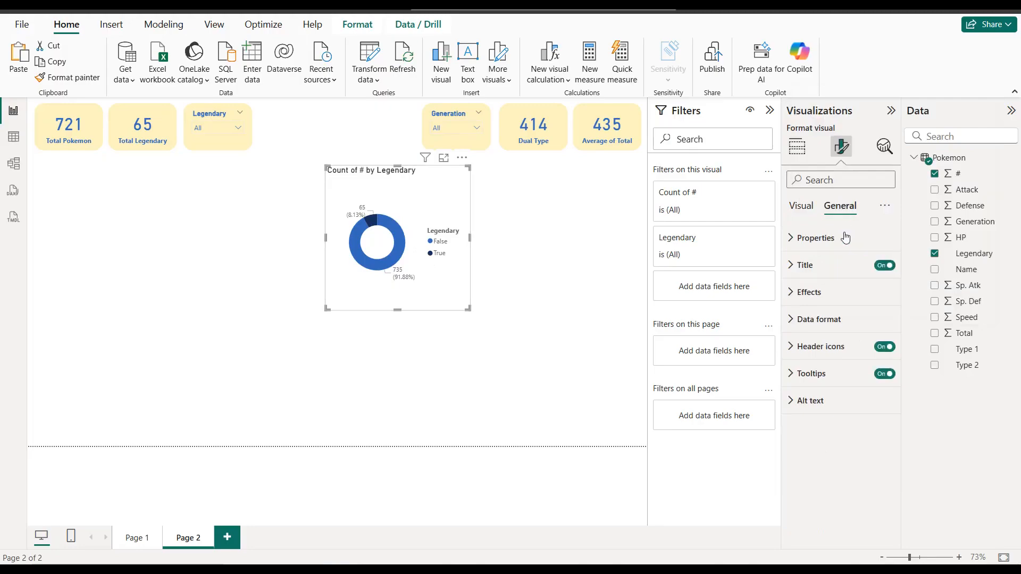
click(835, 292)
click(822, 358)
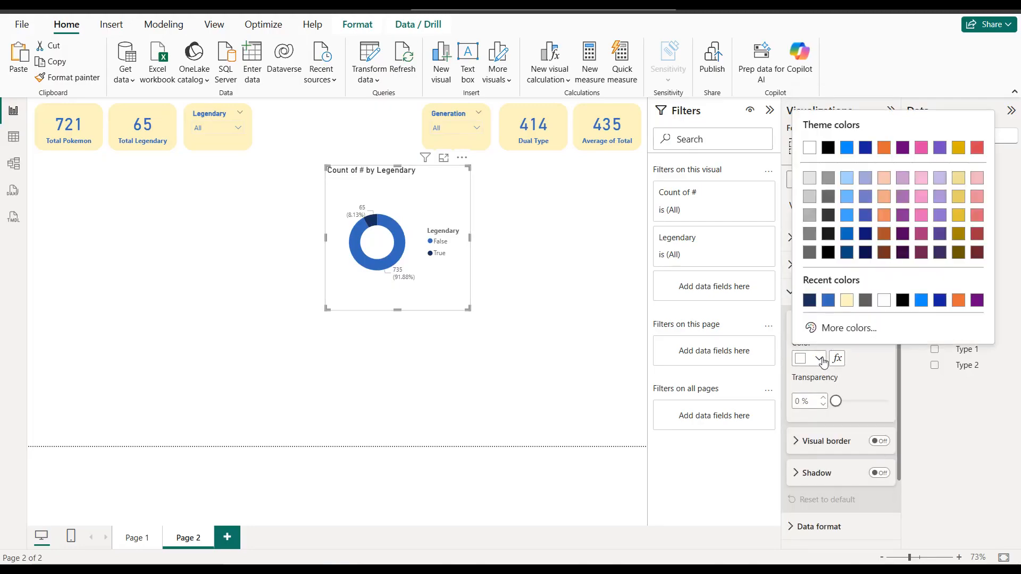
click(849, 301)
Step: Add a pale yellow visual border with 20 px rounded corners to the donut chart and move the chart below the Legendary slicer's edge
scroll(853, 307, down, 3)
click(880, 365)
click(822, 373)
scroll(824, 377, down, 2)
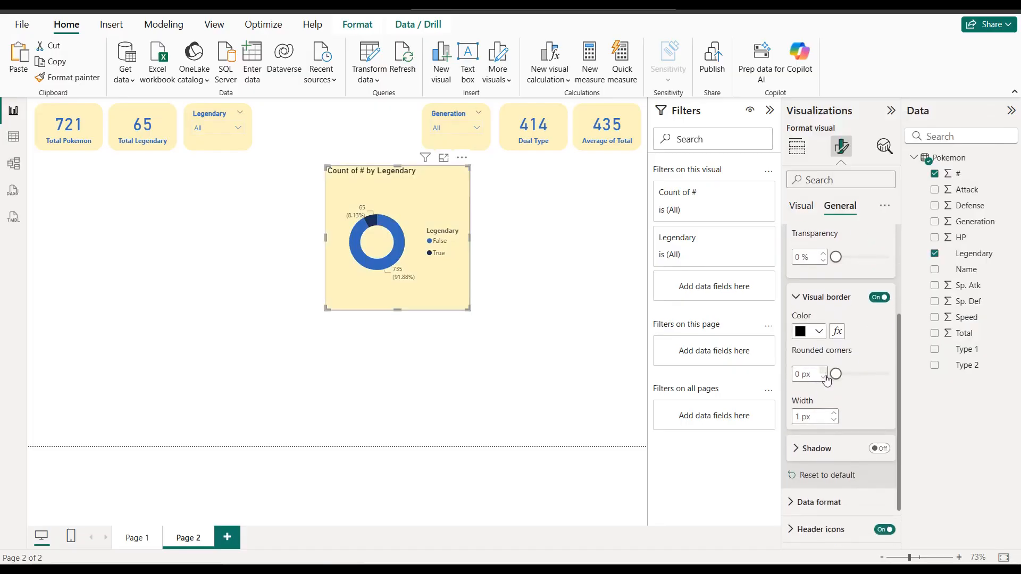
click(817, 332)
click(807, 273)
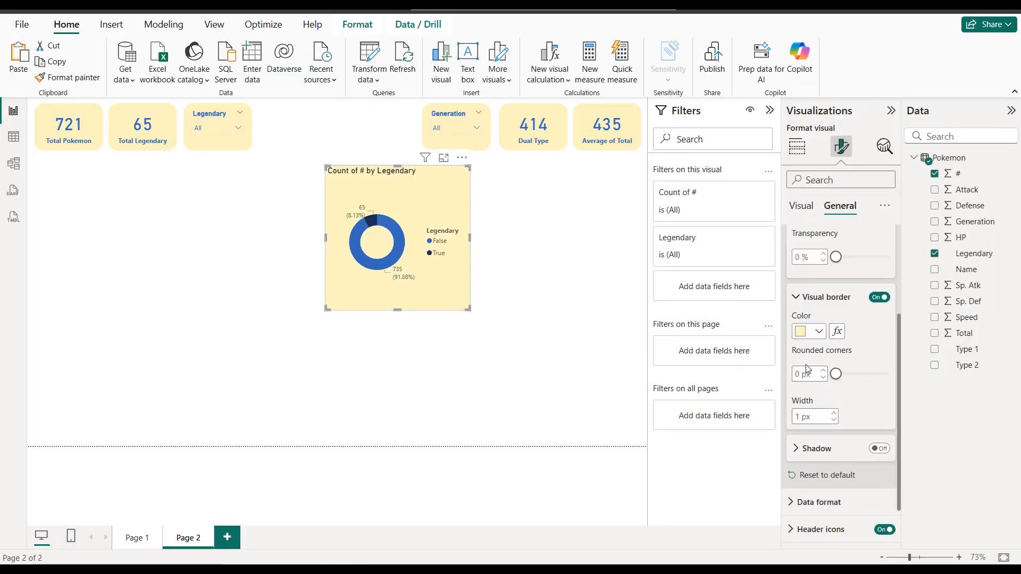
text(20)
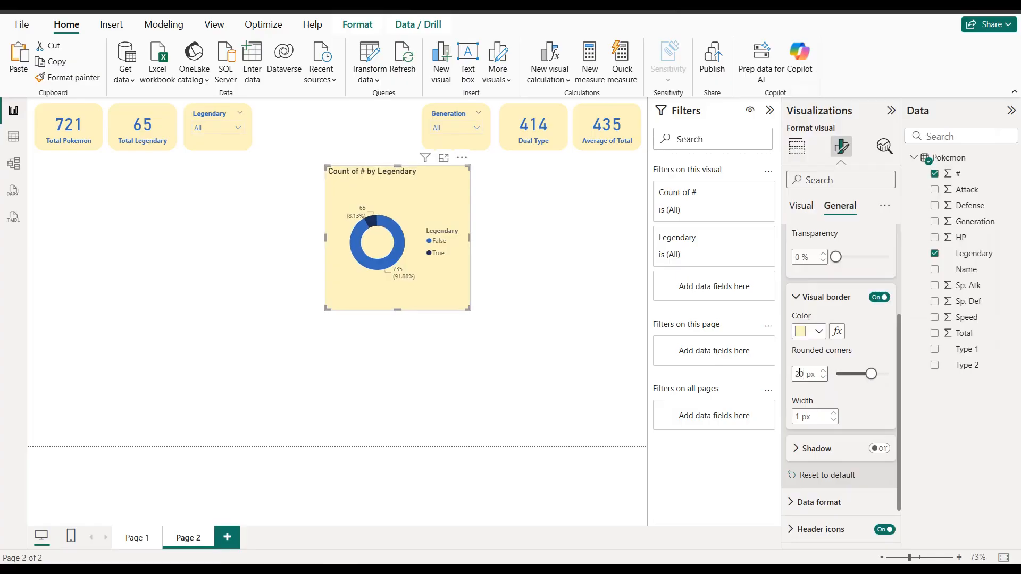
drag(392, 197, 326, 190)
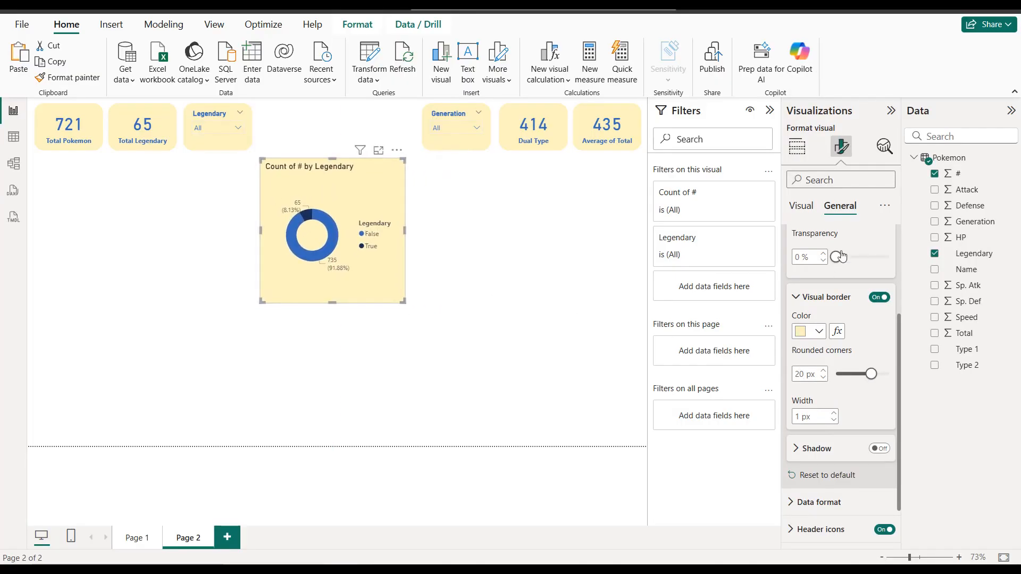
Step: Color the donut chart's legend text in the same blue as the card values and make it bold
click(801, 206)
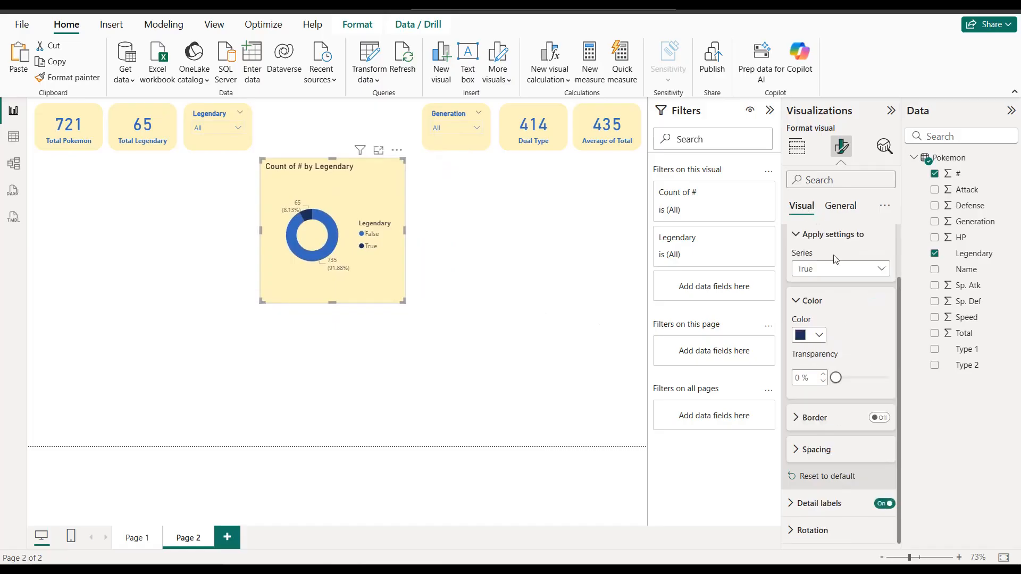
scroll(836, 240, up, 3)
click(824, 266)
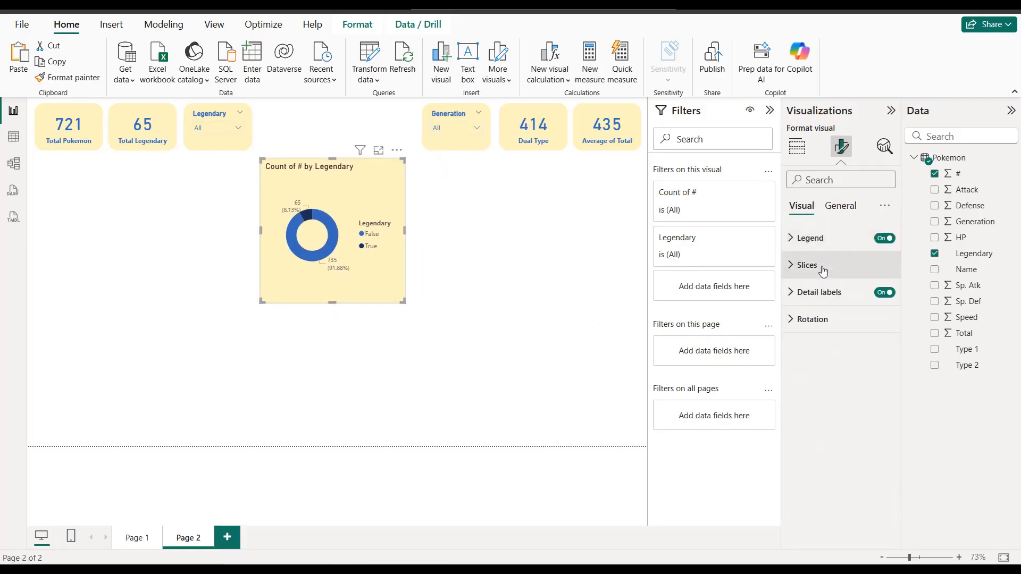
click(829, 247)
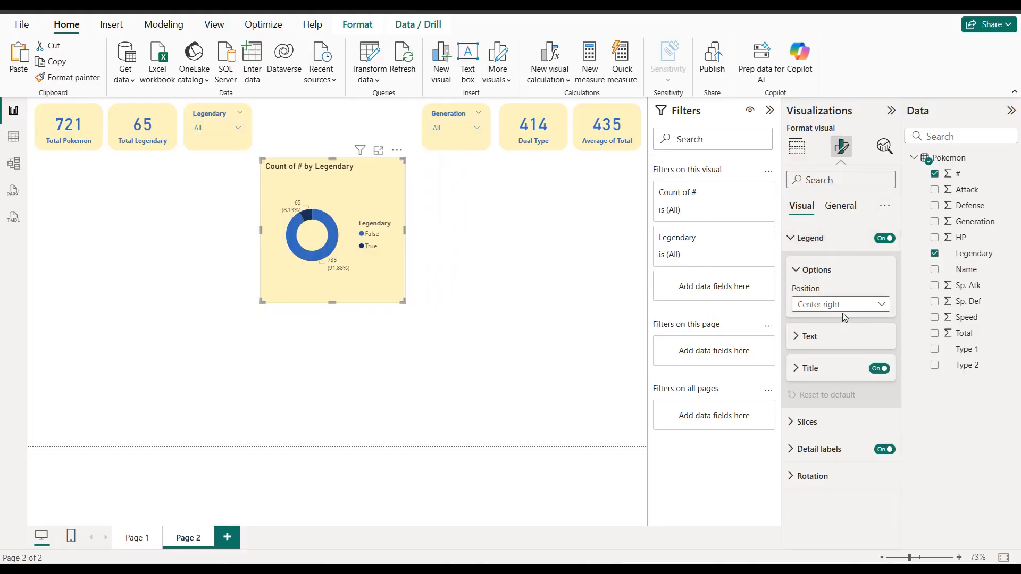
click(825, 337)
click(818, 426)
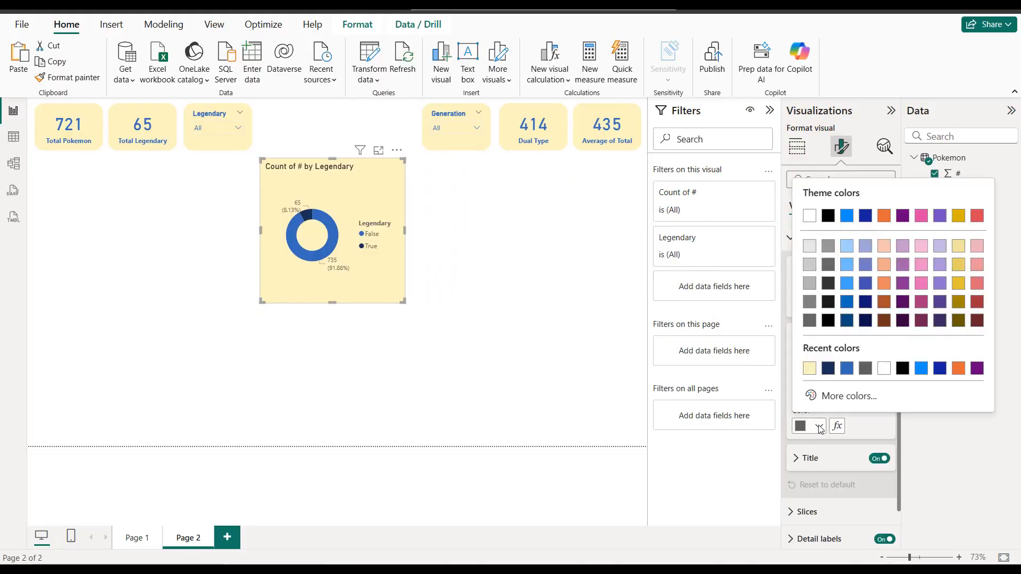
click(848, 372)
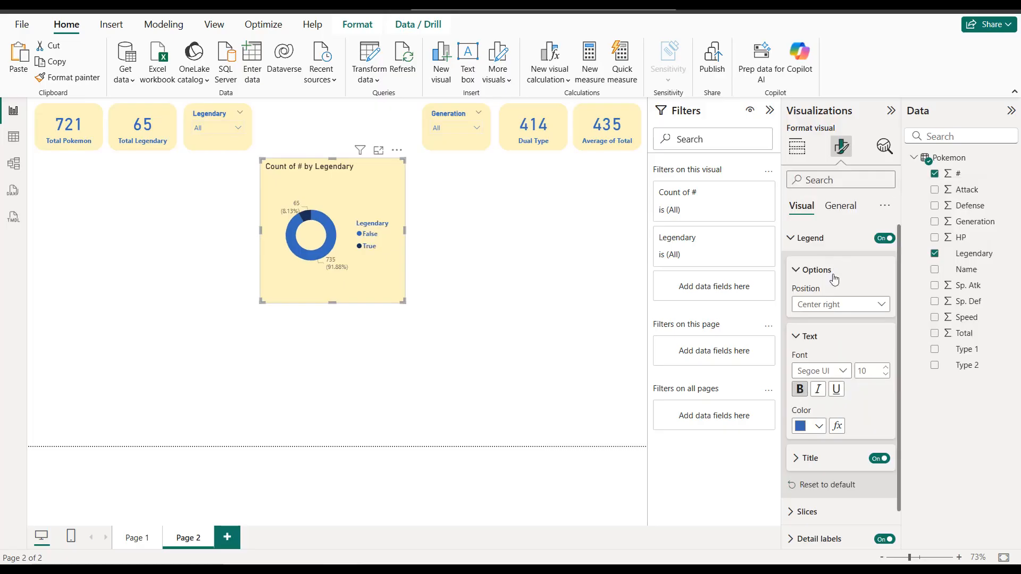
Step: Set the donut chart's detail labels to show only Percent of total
click(803, 238)
click(838, 295)
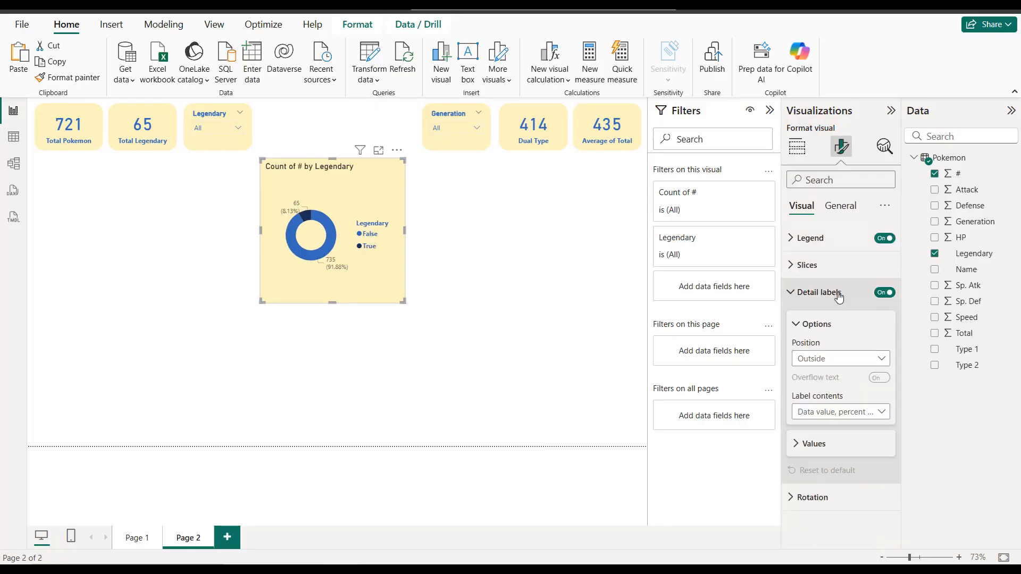
click(857, 410)
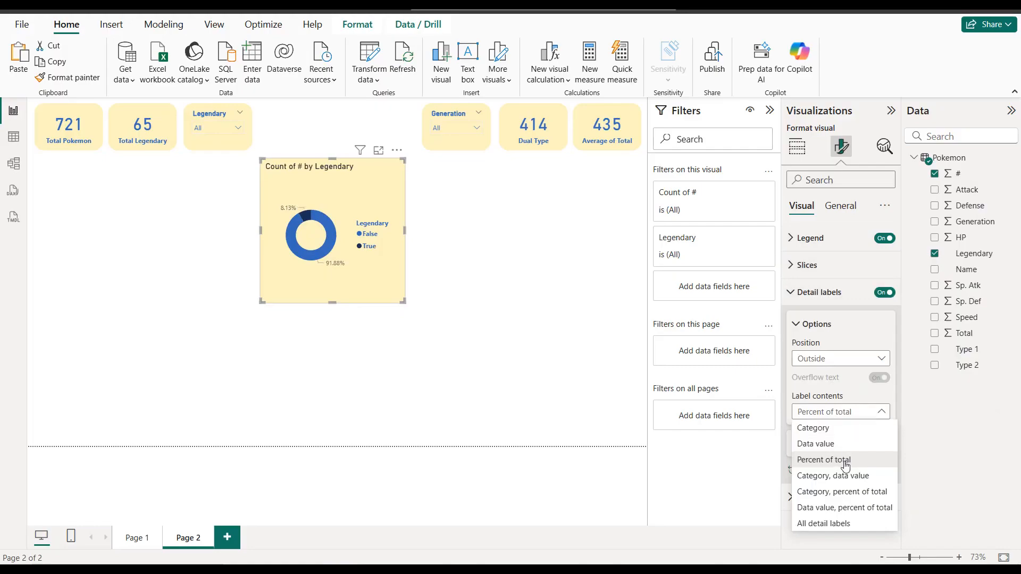
click(846, 463)
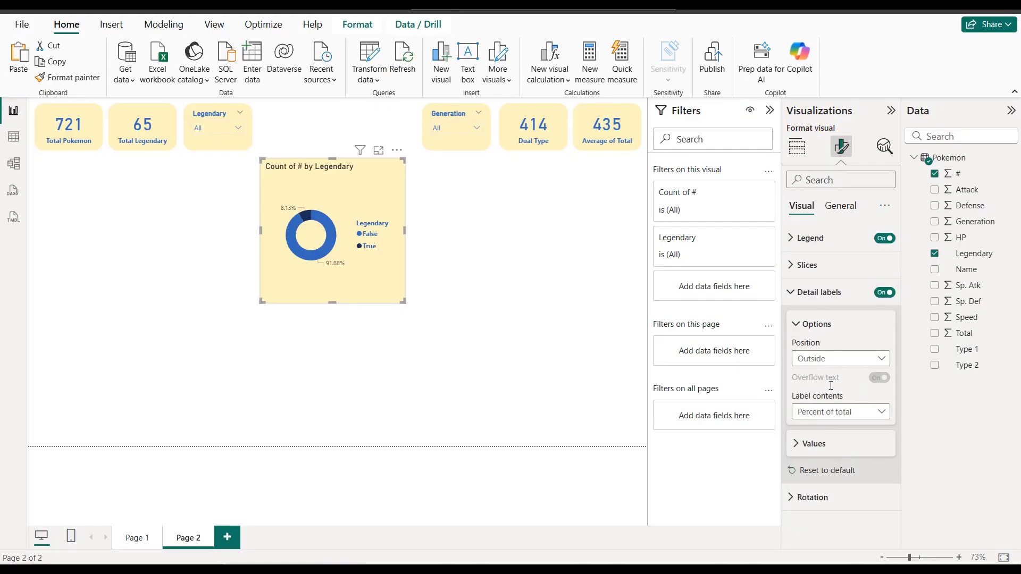
Step: Color the donut chart's detail label values in the same blue as the legend text
click(828, 444)
click(812, 401)
click(813, 343)
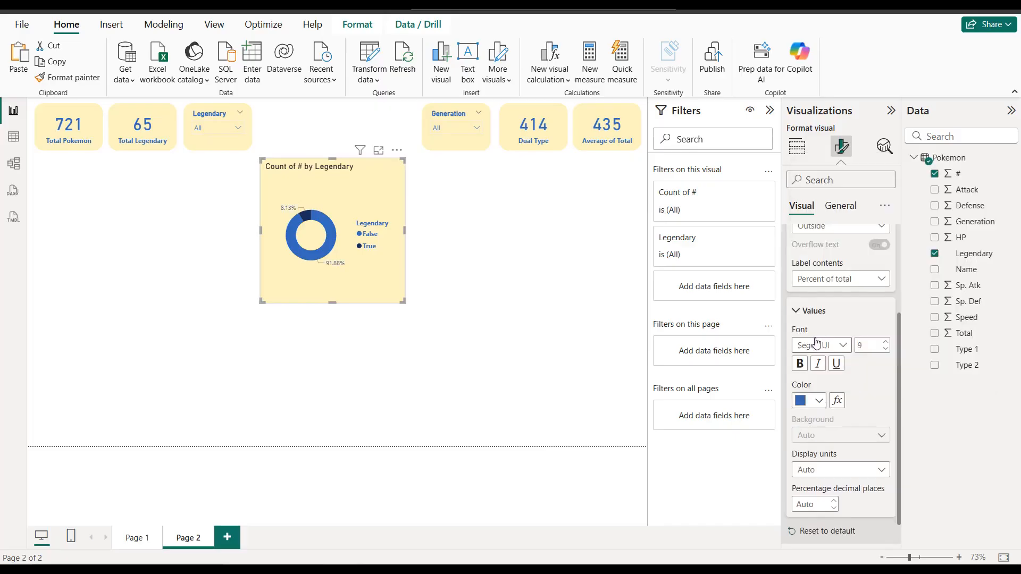
Step: Change the donut chart's title text to "Total Legendary"
scroll(844, 218, up, 3)
click(843, 208)
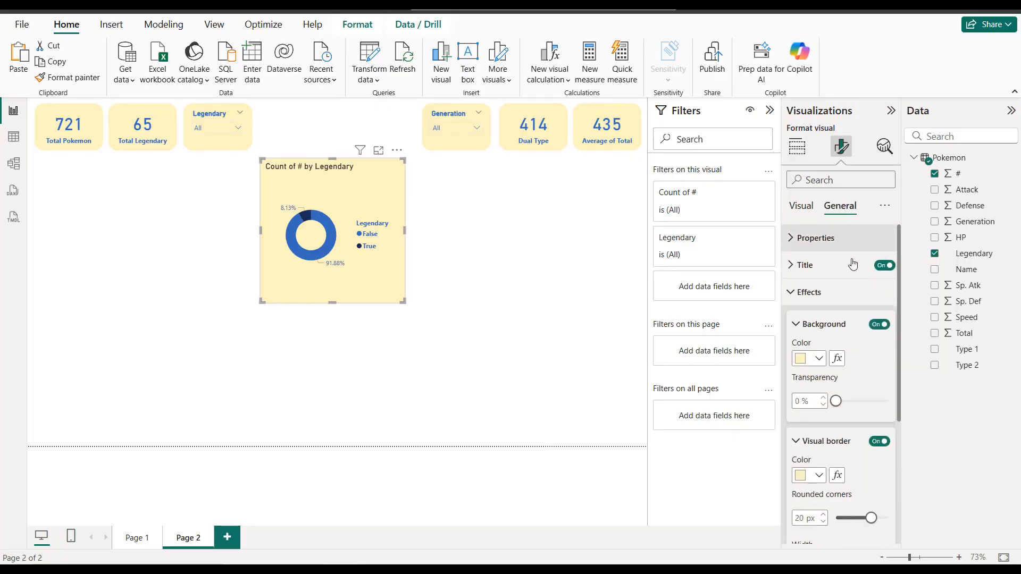
click(827, 271)
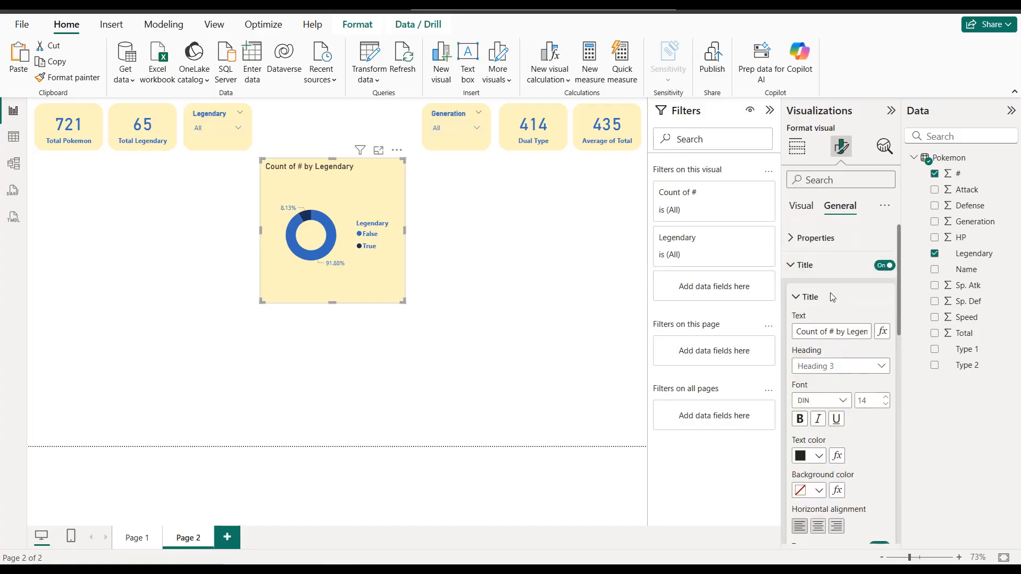
drag(845, 331, 789, 336)
key(BackSpace)
text(Total Legendary)
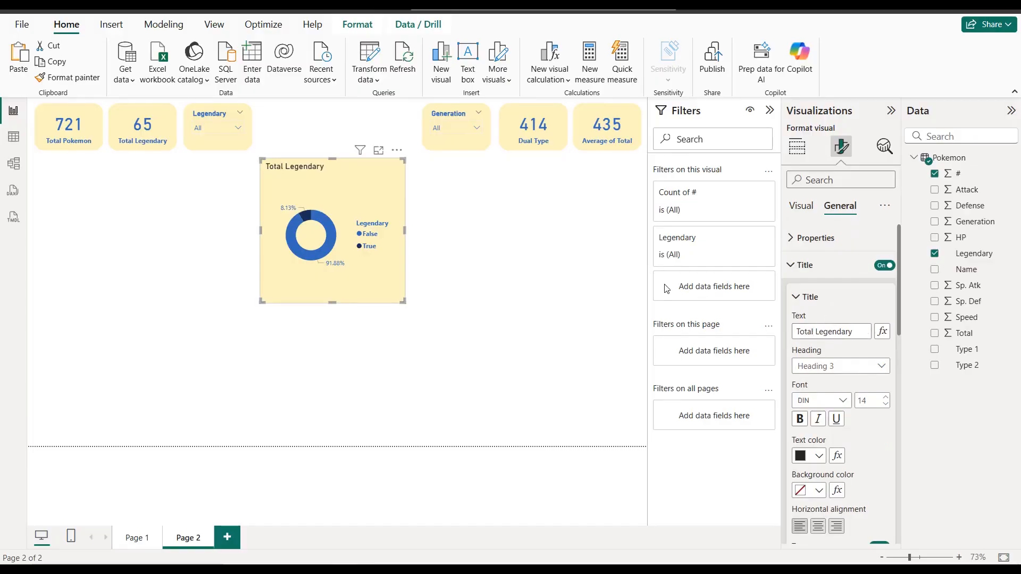
Step: Format the donut chart's title as bold, centered text in the same blue as the card values
click(813, 457)
click(808, 400)
click(799, 419)
scroll(814, 442, down, 1)
click(818, 461)
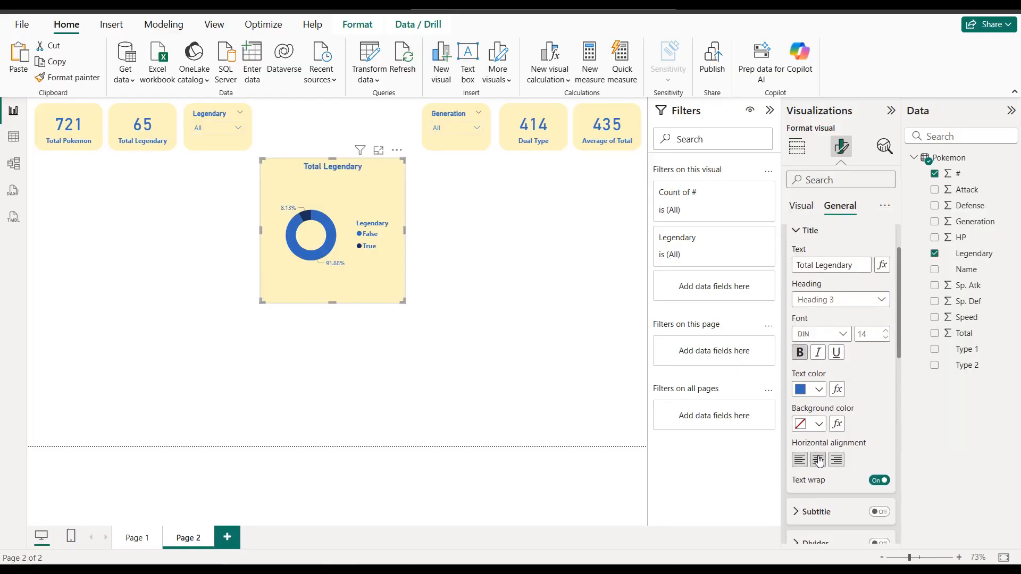
click(544, 325)
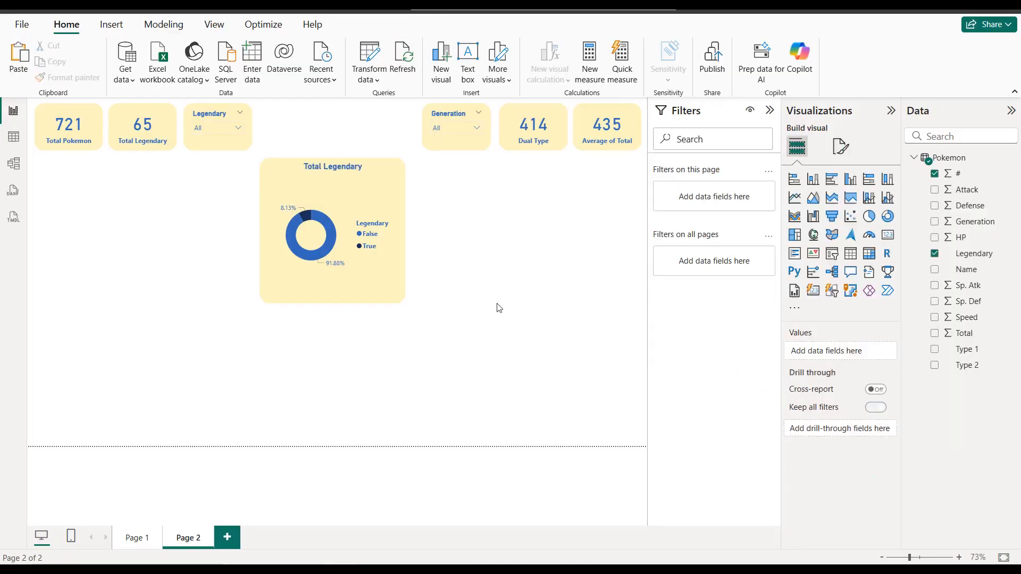
Step: Widen the donut chart slightly on both sides and reduce its height from the lower edge
click(405, 229)
drag(405, 231, 417, 231)
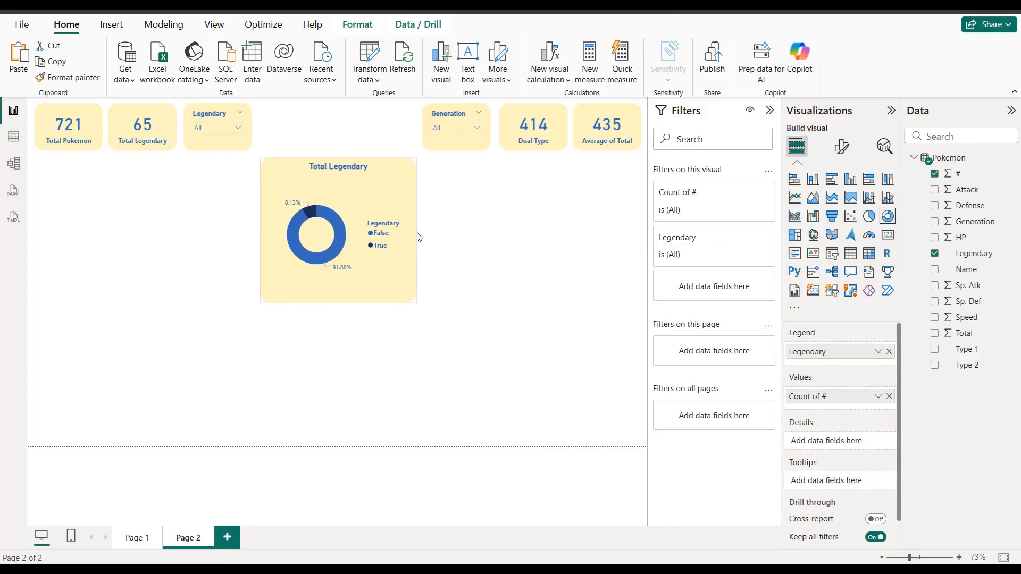
drag(261, 231, 253, 231)
drag(335, 303, 335, 288)
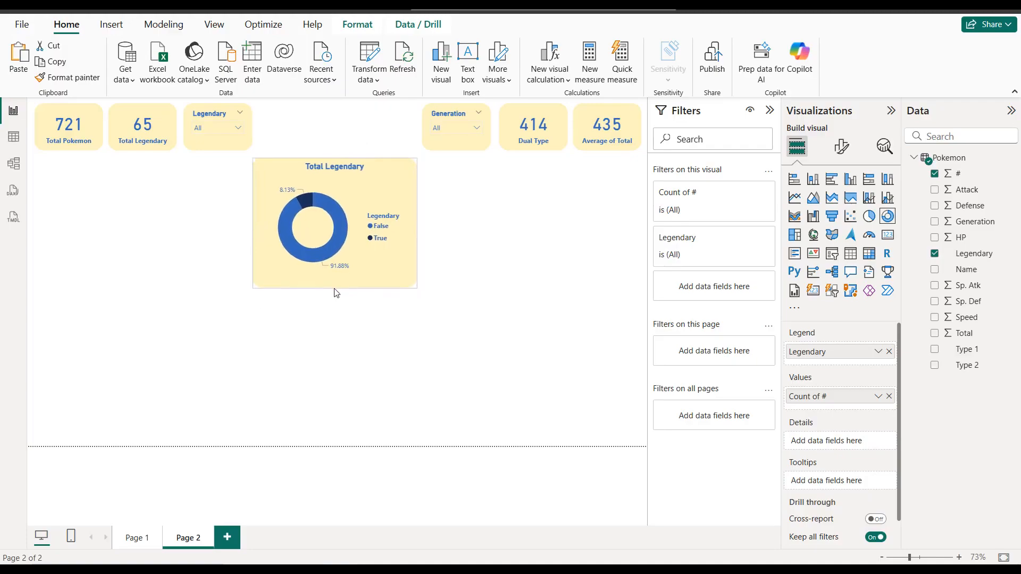
click(449, 219)
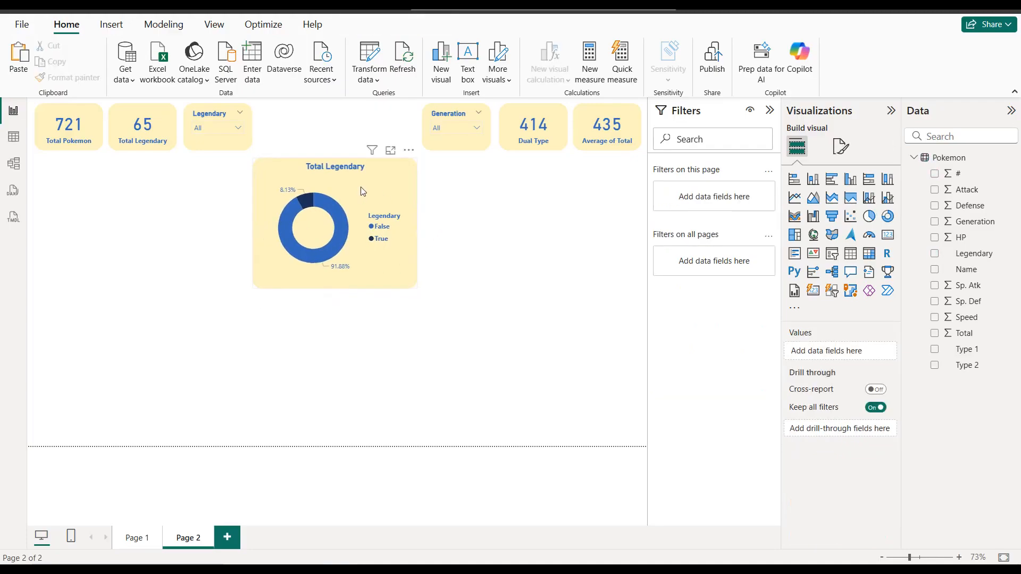
Step: Place a copy of the donut chart beside the original, starting under the Generation slicer, and widen it to the page's edge
click(410, 197)
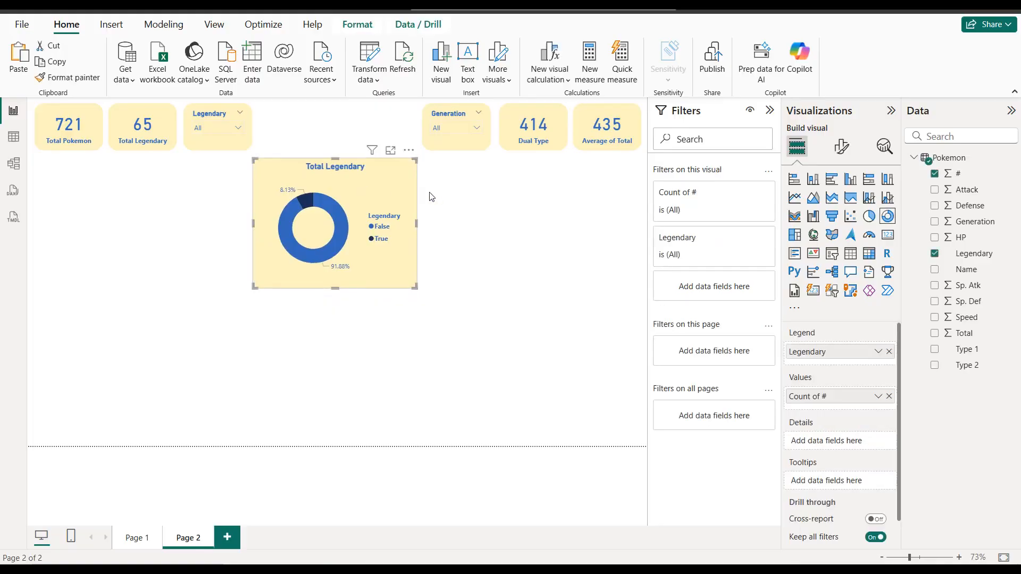
key(ctrl+c)
key(ctrl+v)
drag(406, 196, 557, 193)
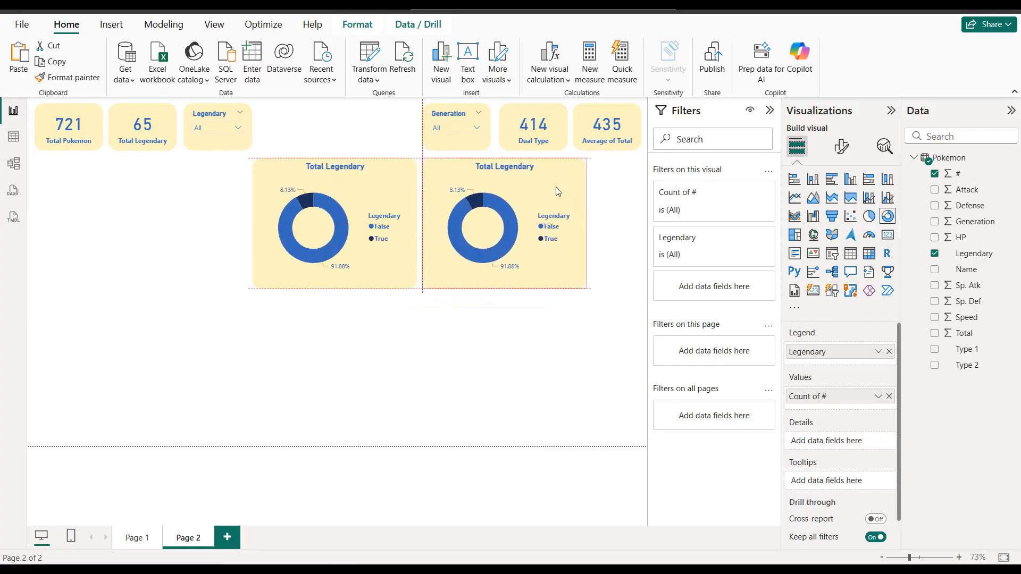
click(588, 229)
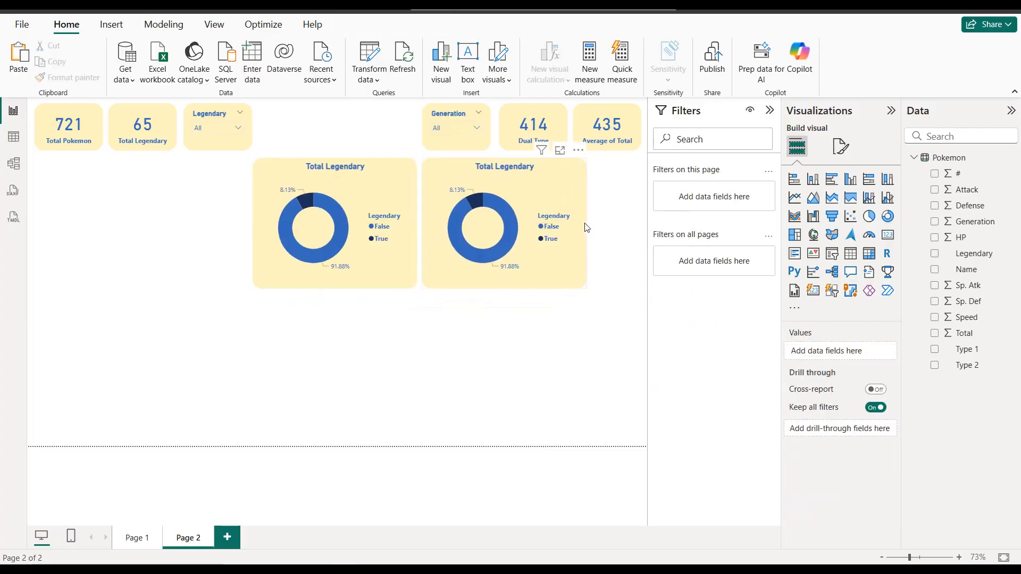
click(585, 228)
drag(586, 226, 639, 225)
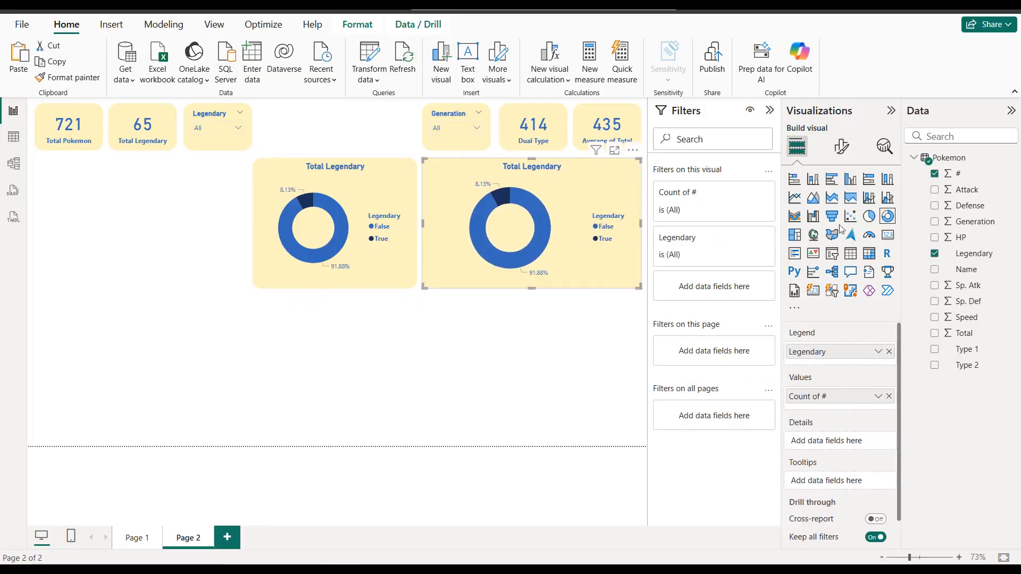
Step: Convert the copied chart to a clustered column chart with Generation on the X-axis and the Count of # on the Y-axis
click(849, 180)
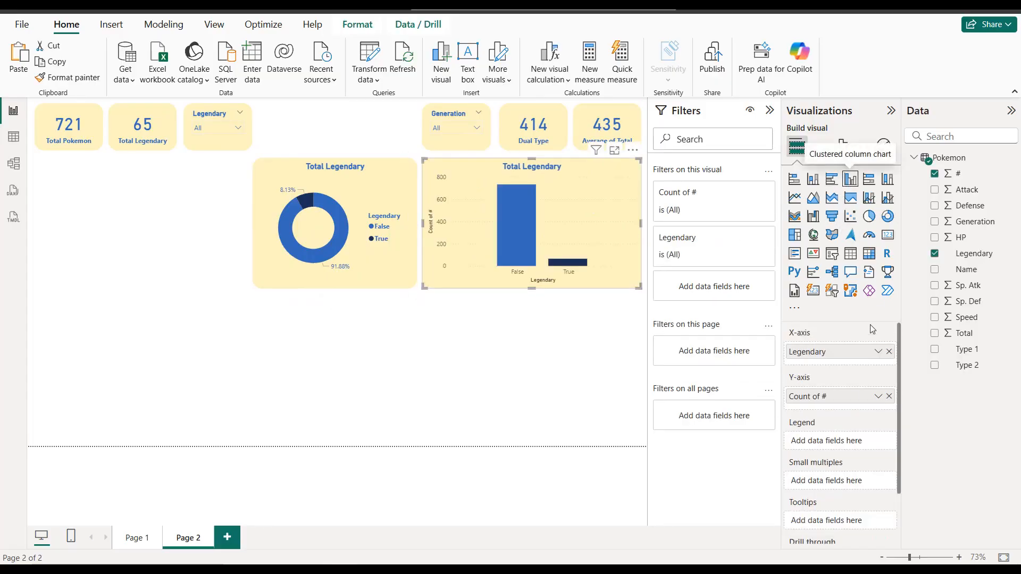
click(888, 352)
click(889, 391)
drag(974, 221, 862, 353)
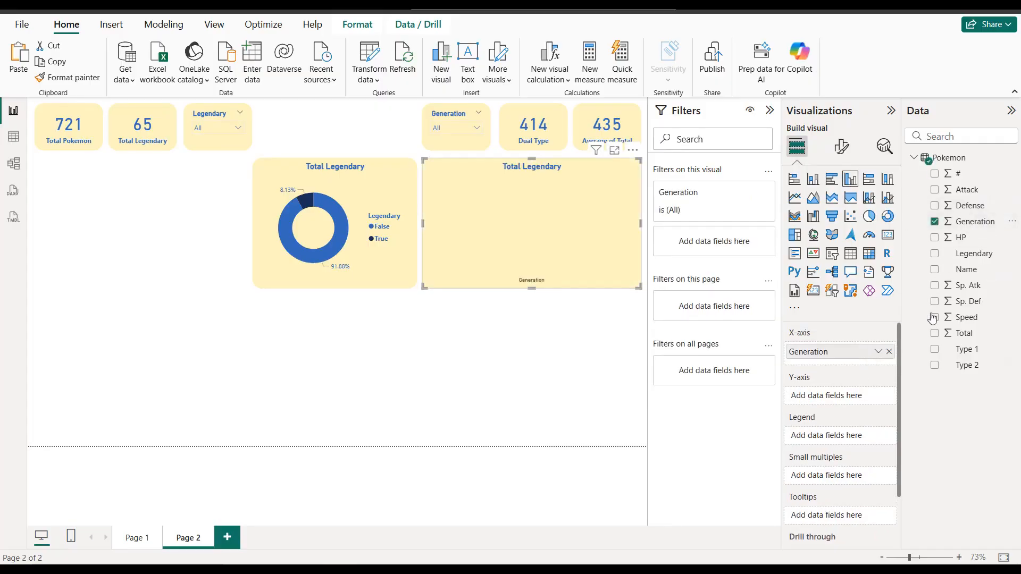
drag(960, 173, 859, 402)
click(878, 399)
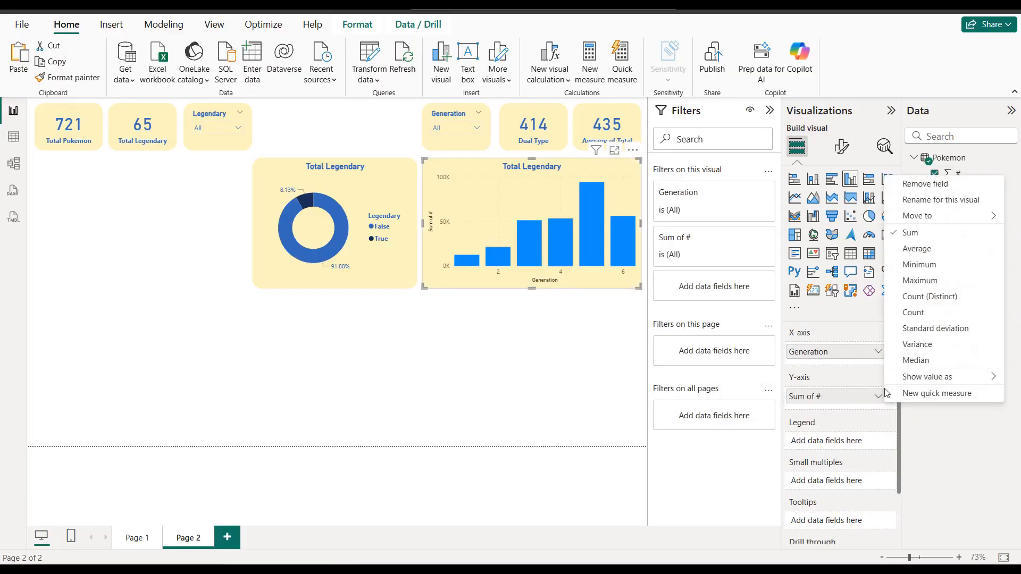
click(904, 312)
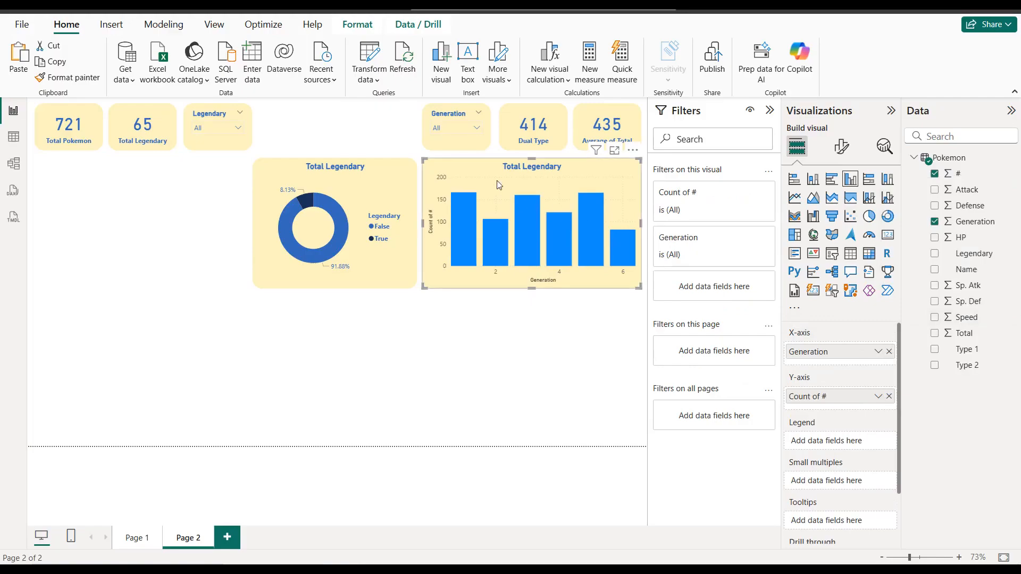
Step: Color the Generation column chart's X-axis values in the same blue as the card values and turn off the X-axis title
click(841, 146)
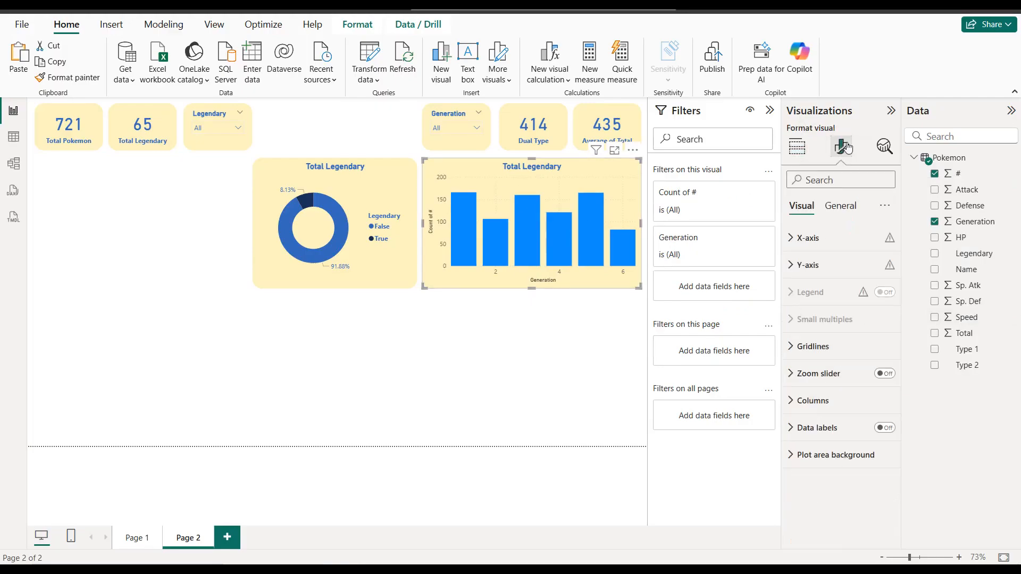
click(842, 243)
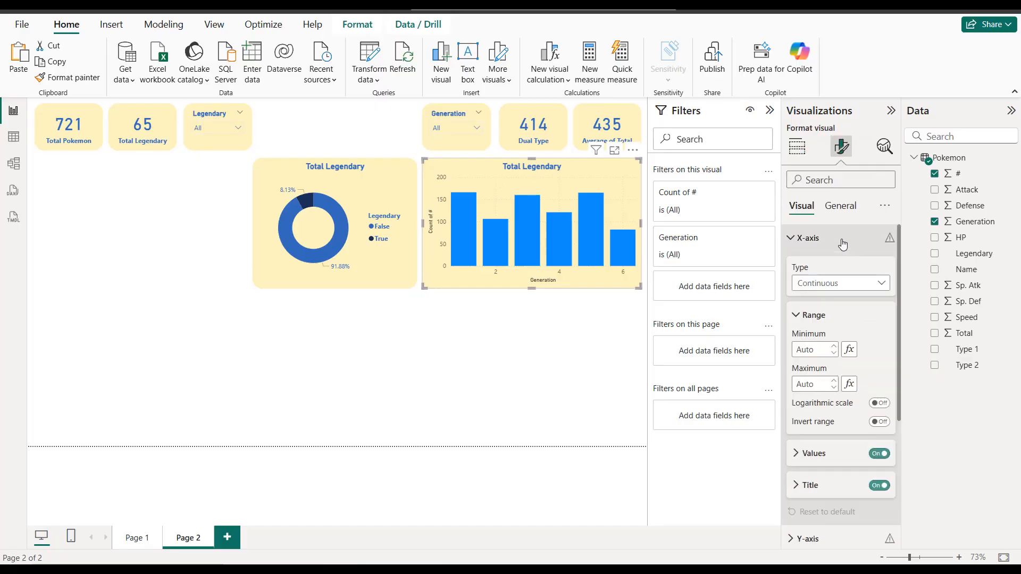
scroll(827, 329, down, 4)
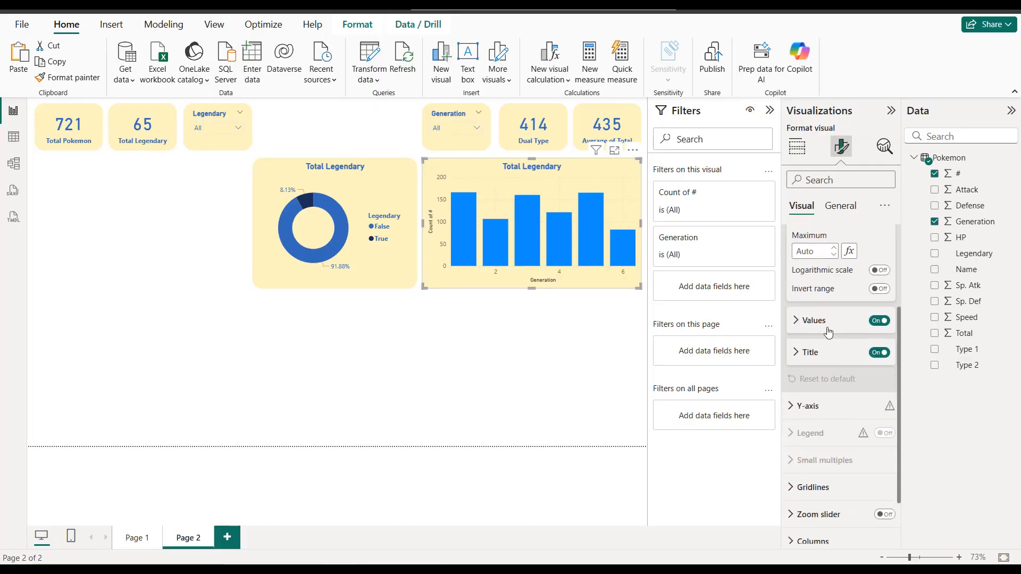
click(828, 331)
click(819, 410)
click(809, 355)
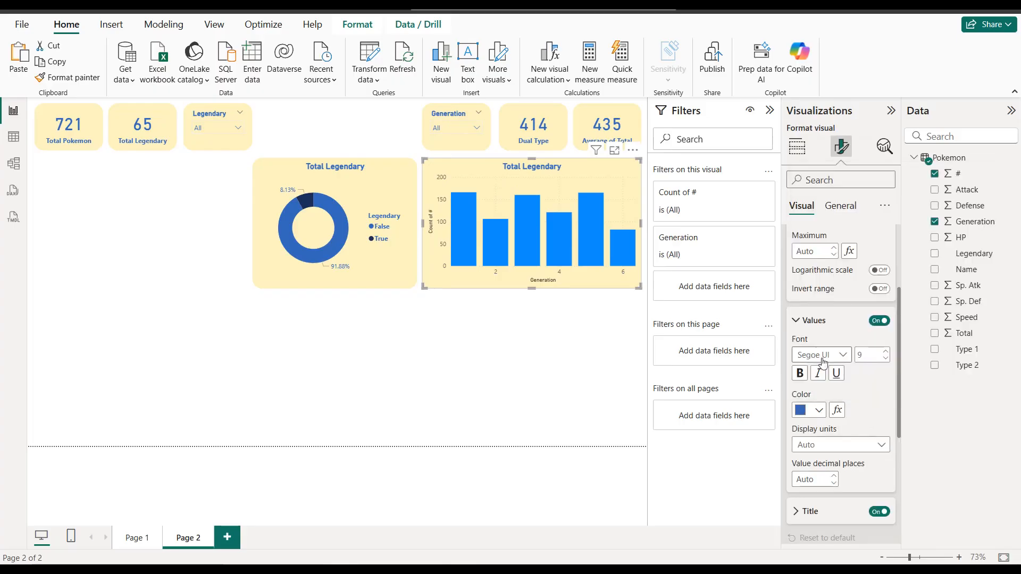
scroll(823, 359, up, 3)
scroll(825, 352, down, 5)
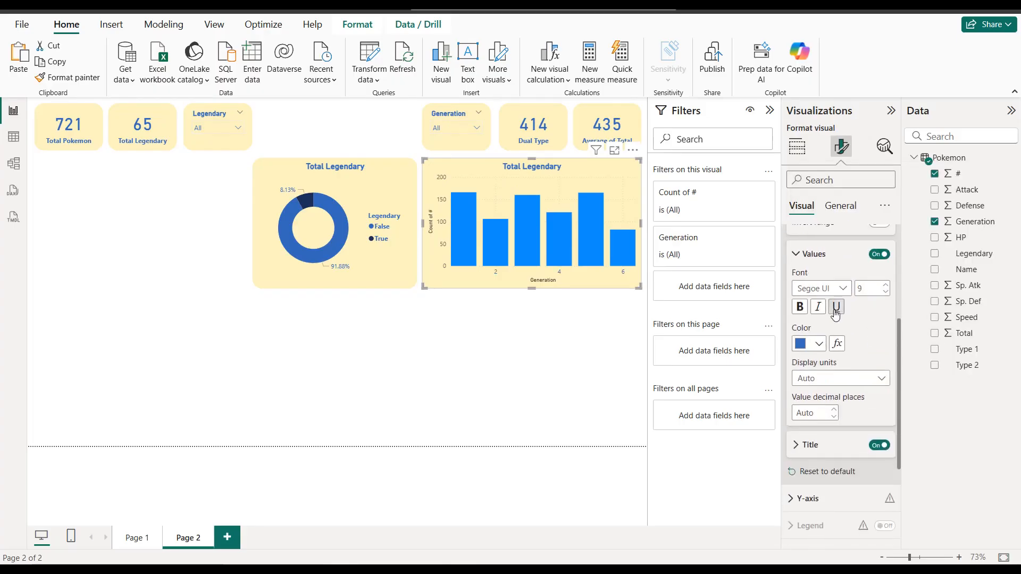
click(878, 383)
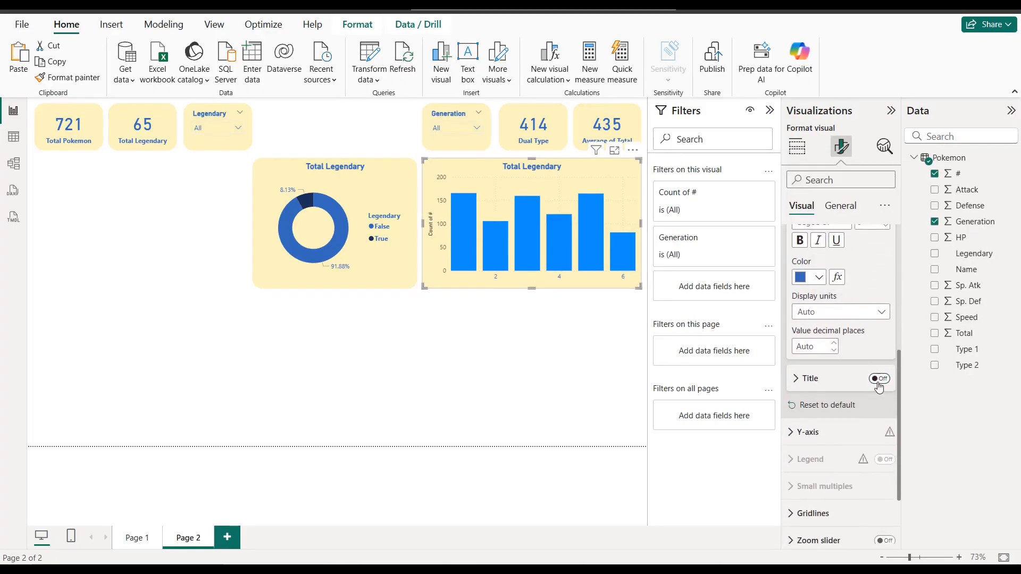
scroll(849, 296, up, 4)
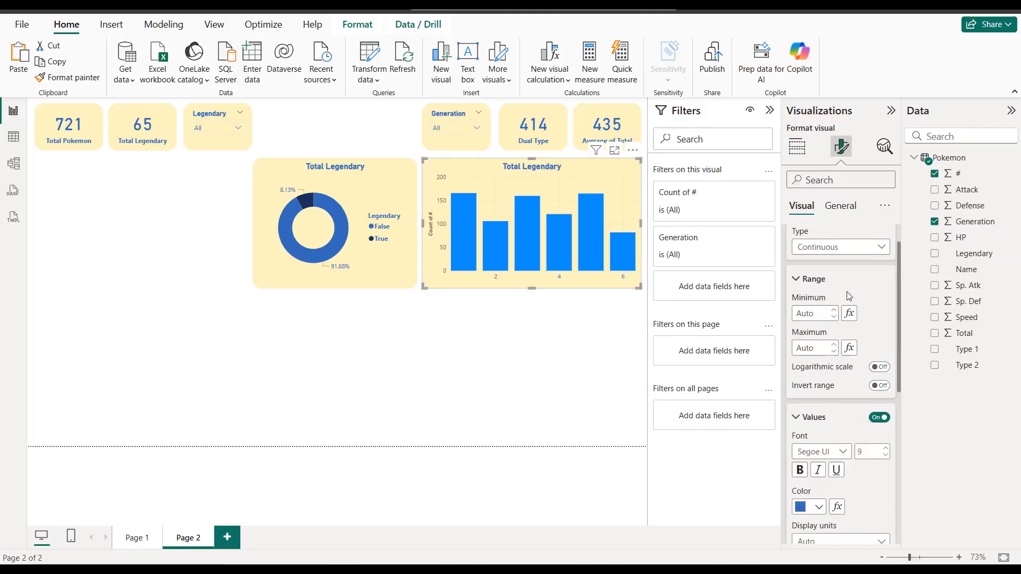
scroll(840, 302, up, 1)
click(809, 237)
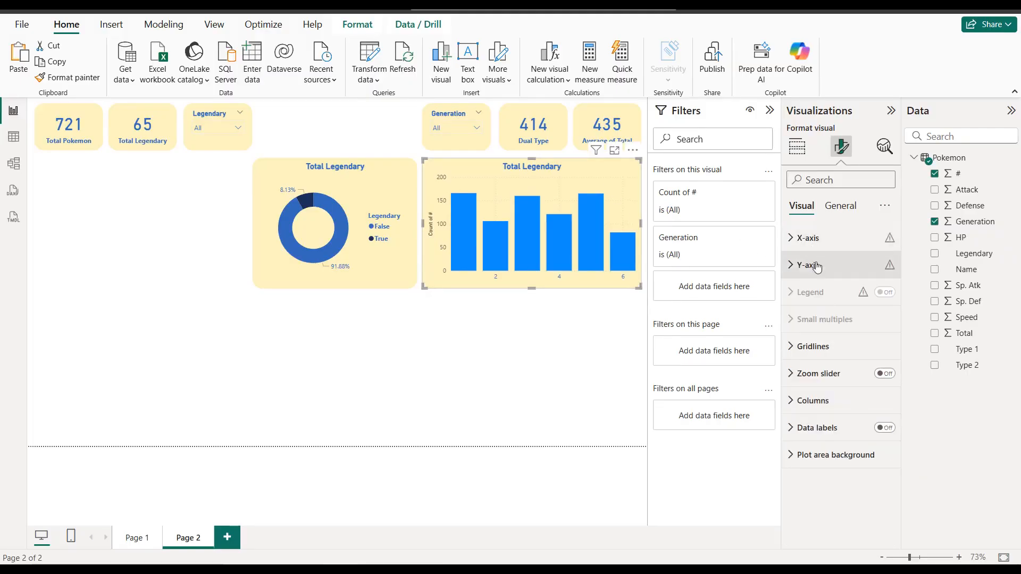
Step: Turn off the Y-axis values and the Y-axis title of the Generation column chart
click(809, 264)
click(879, 436)
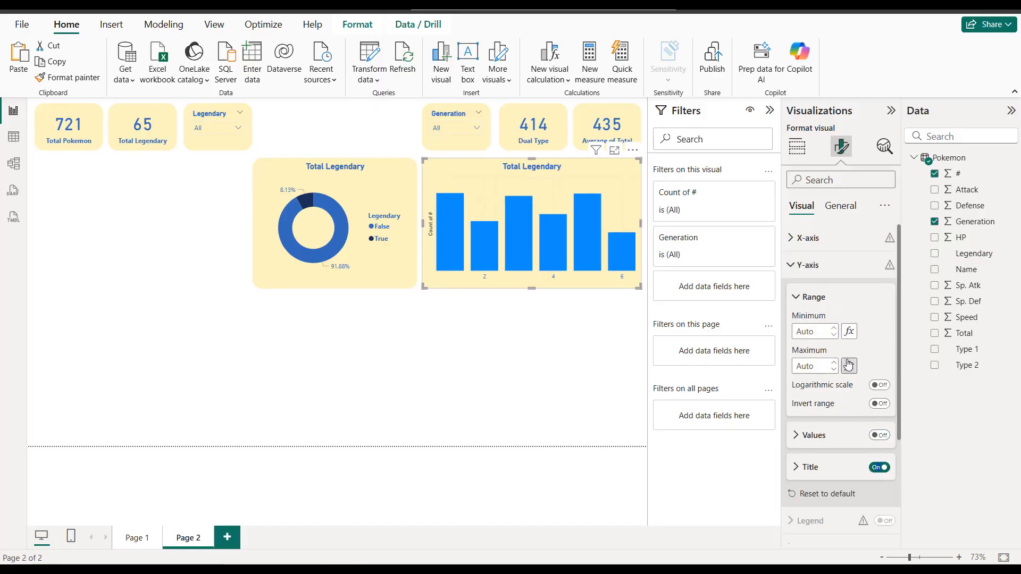
click(878, 467)
Step: Turn on data labels for the Generation column chart and make their values bold in the same blue as the card values
scroll(852, 384, down, 3)
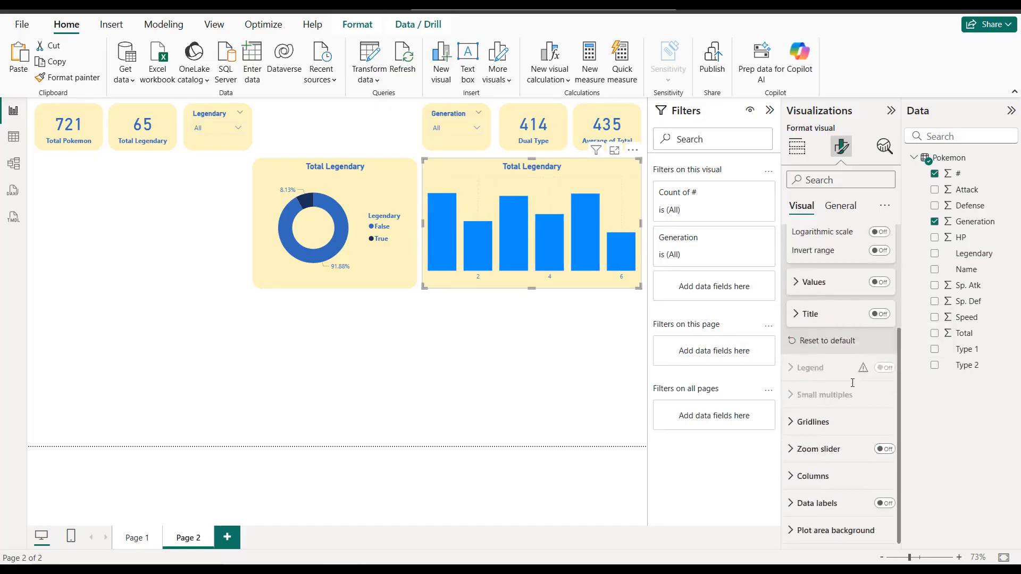
click(884, 504)
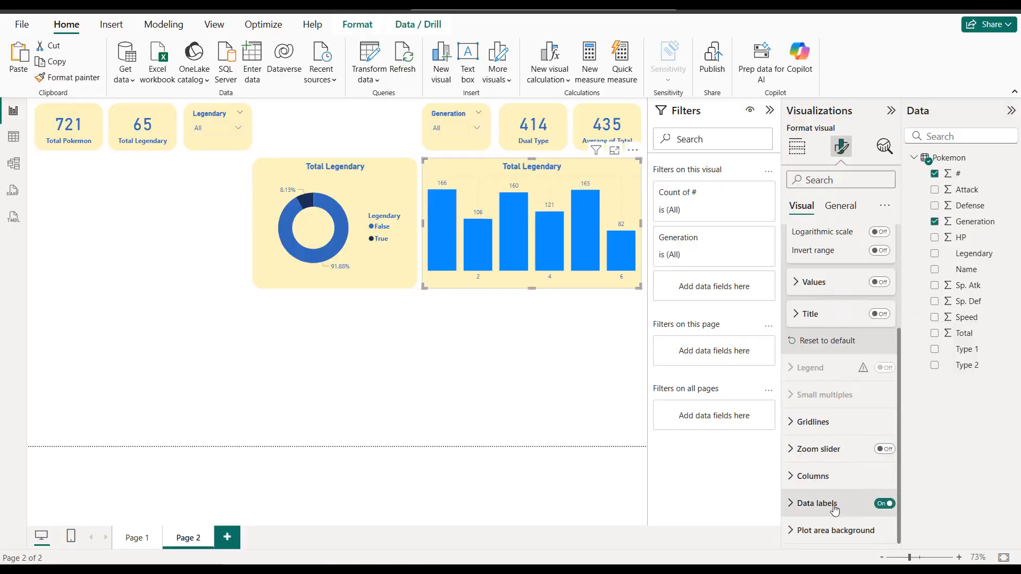
click(851, 505)
scroll(848, 478, down, 4)
scroll(845, 435, down, 5)
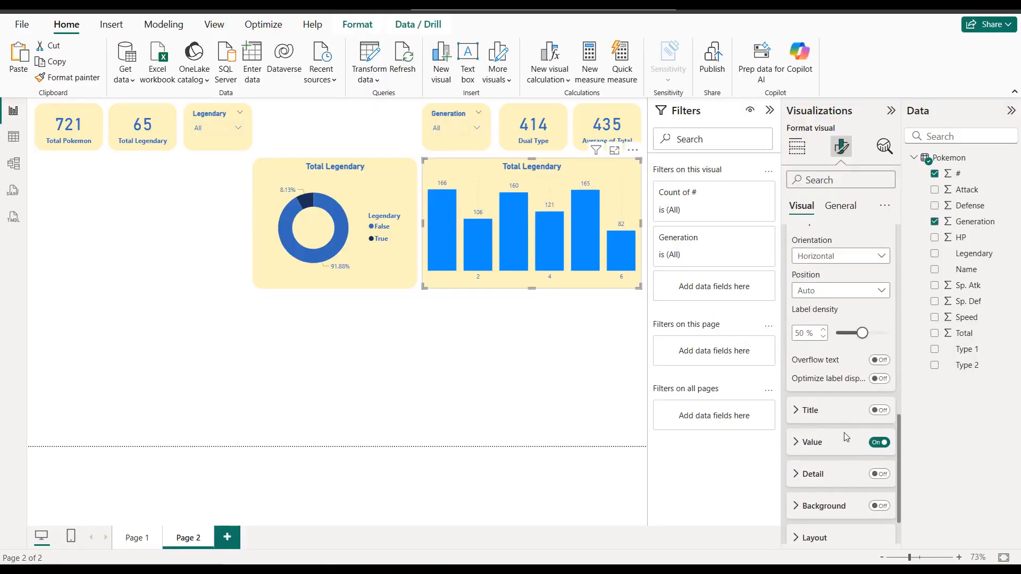
click(823, 391)
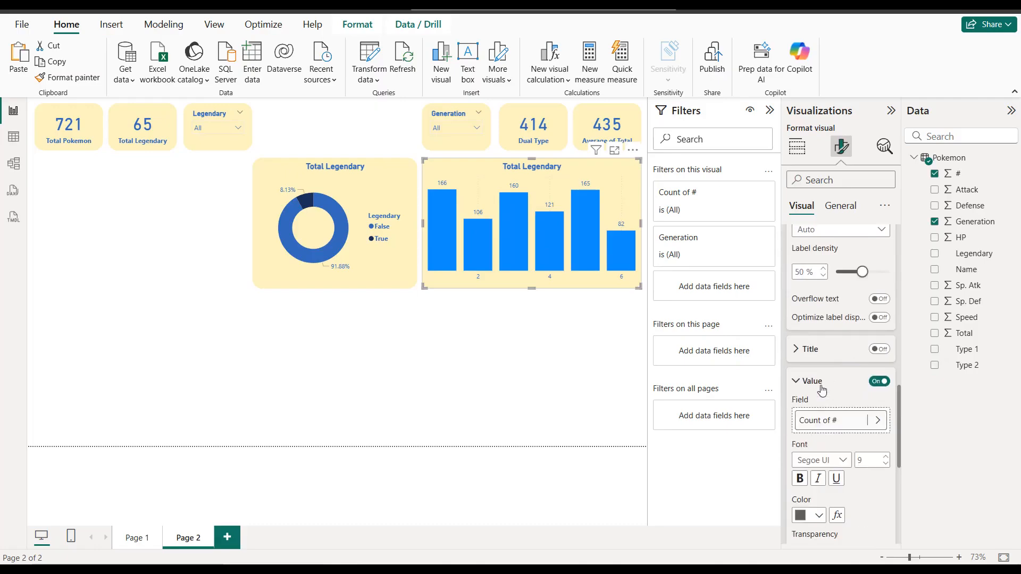
scroll(822, 391, down, 3)
click(813, 382)
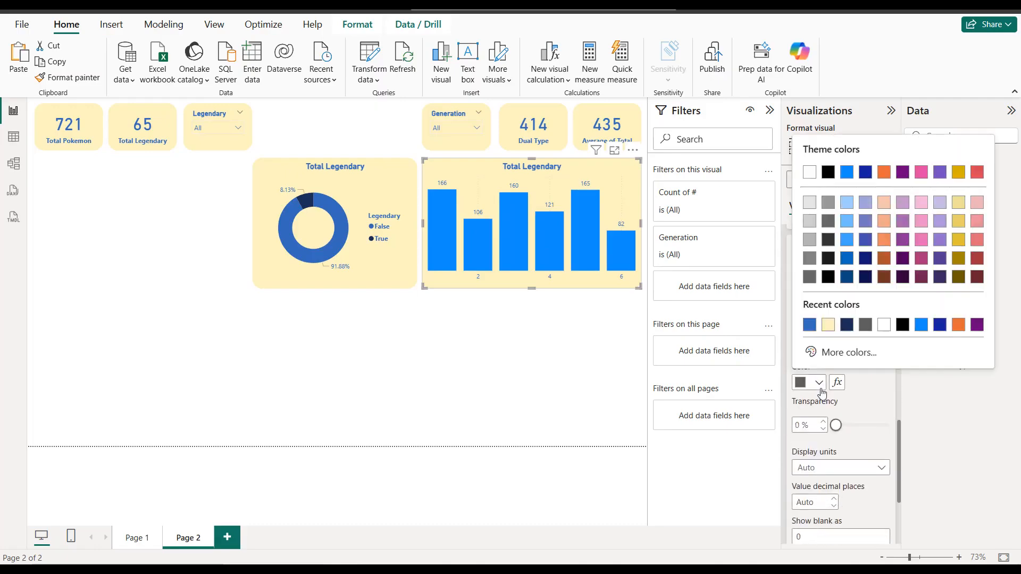
click(809, 326)
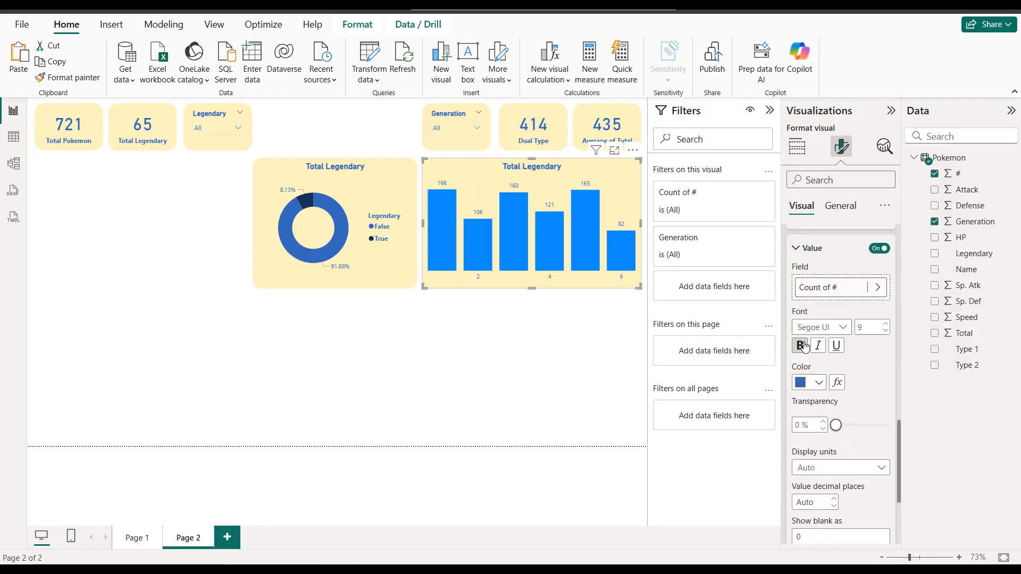
click(800, 346)
click(550, 337)
Step: Place a copy of the Generation column chart in the empty area below the original
click(613, 185)
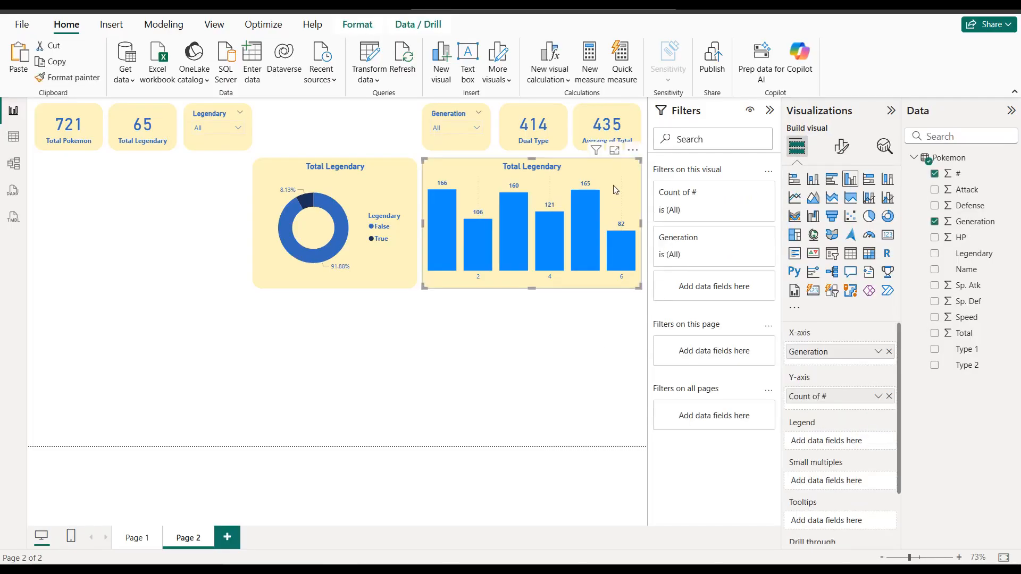
key(ctrl+c)
key(ctrl+v)
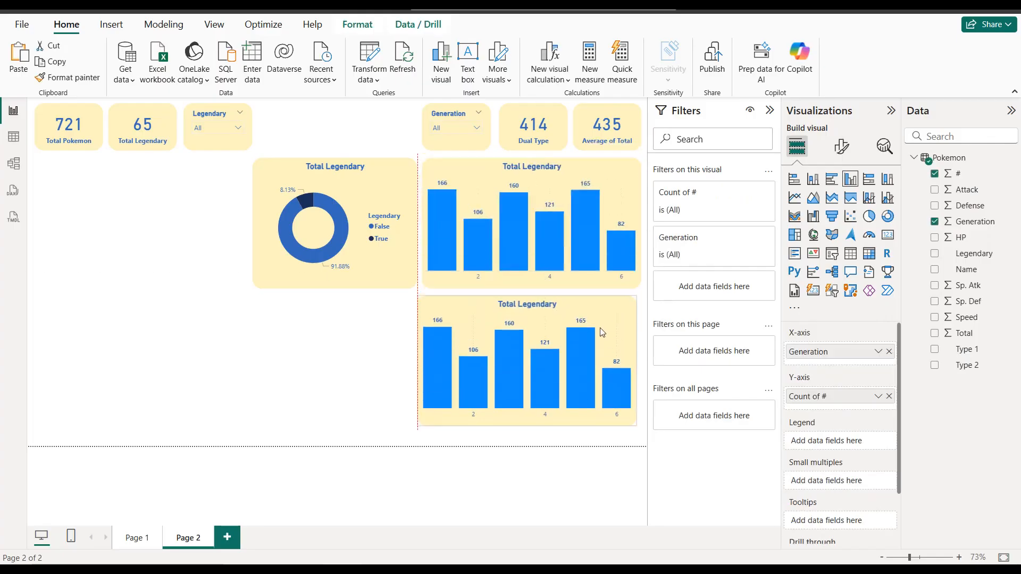
drag(609, 333, 607, 328)
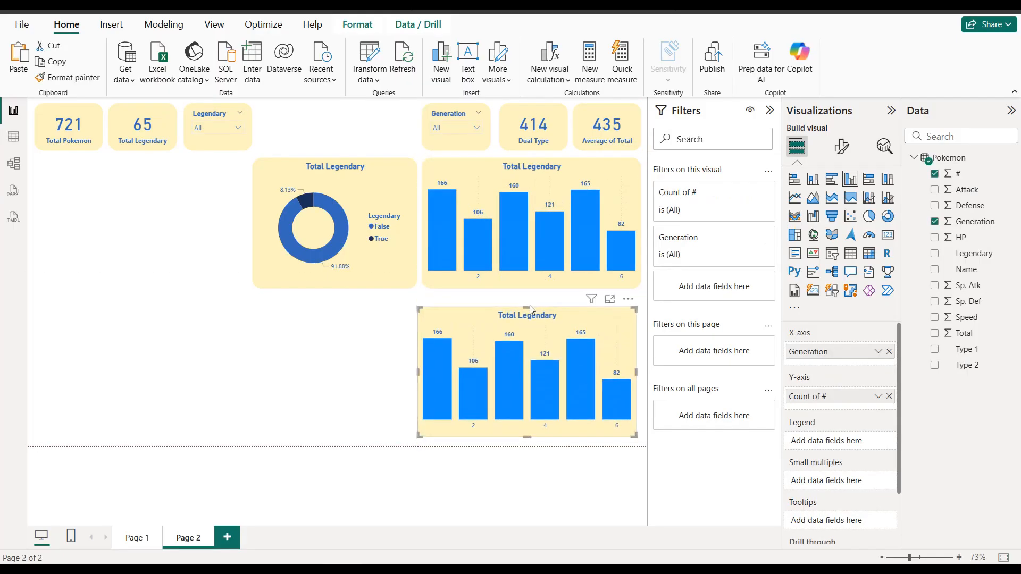
Step: Enlarge the copied chart upward, outward to the original chart's outer edge, and across to beneath the middle of the donut chart
drag(529, 307, 529, 299)
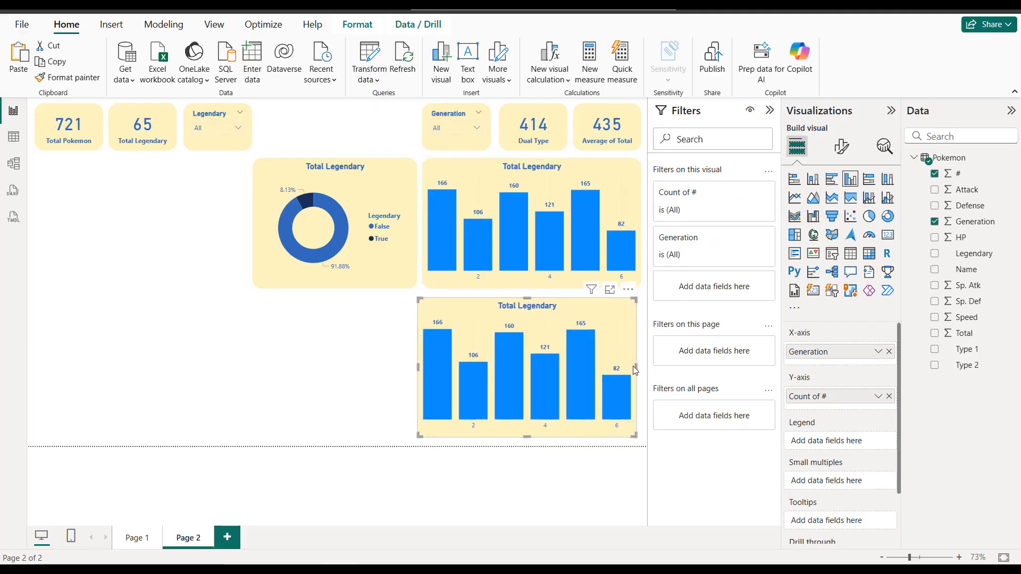
drag(638, 371, 643, 370)
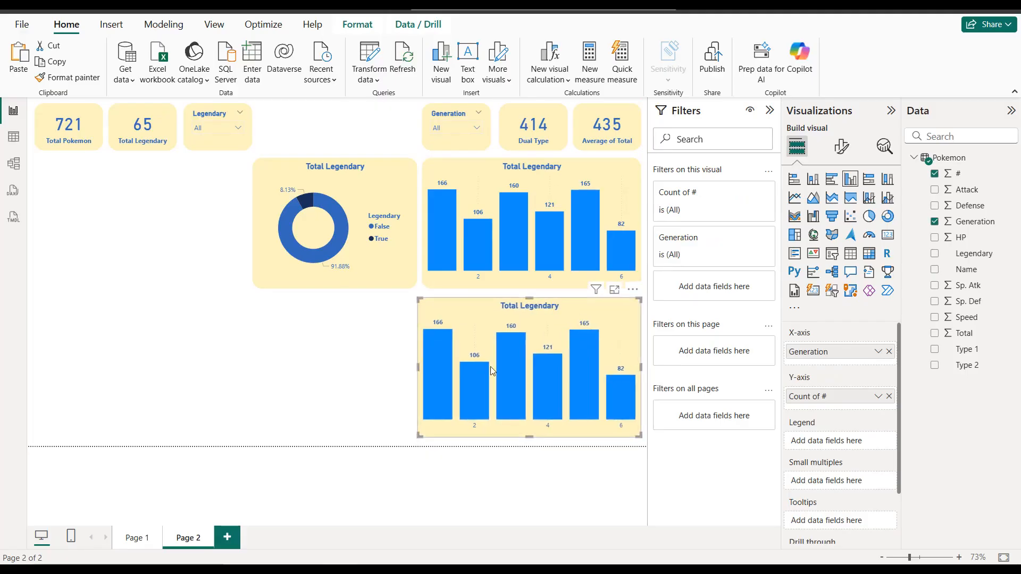
drag(423, 366, 343, 371)
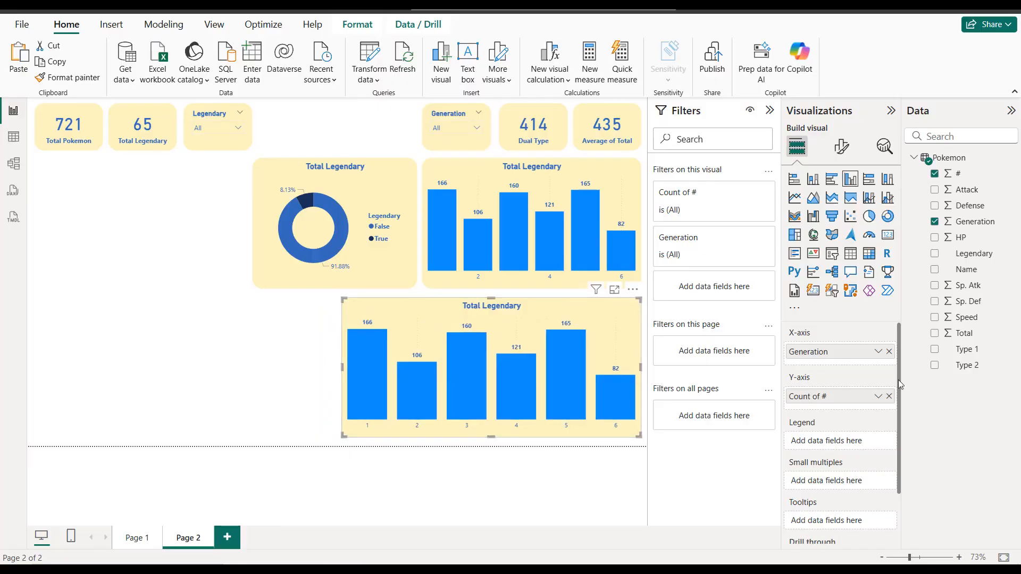
Step: Replace the copied chart's fields with Type 1 on the X-axis and the Average of Total on the Y-axis
click(888, 396)
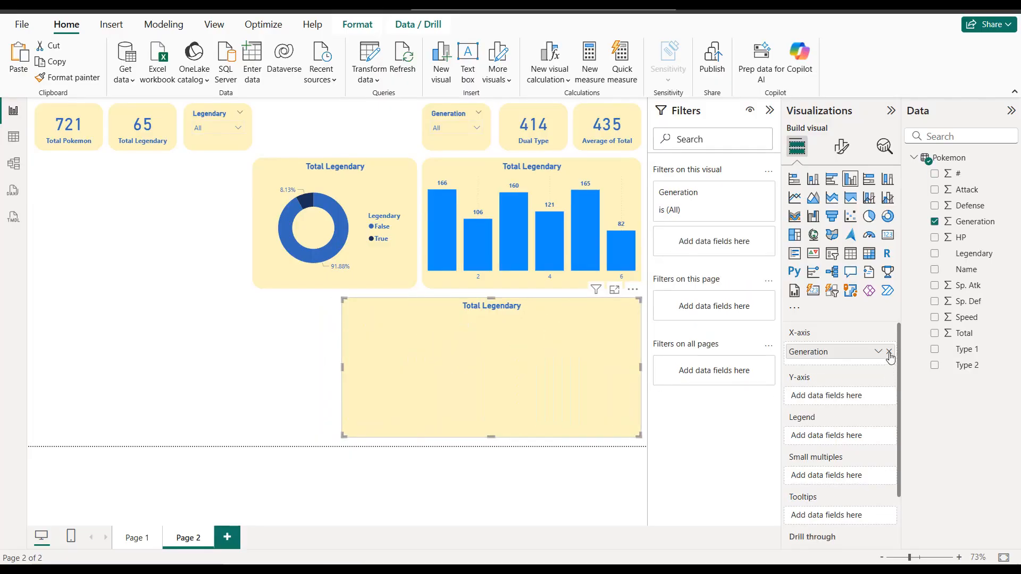
click(888, 351)
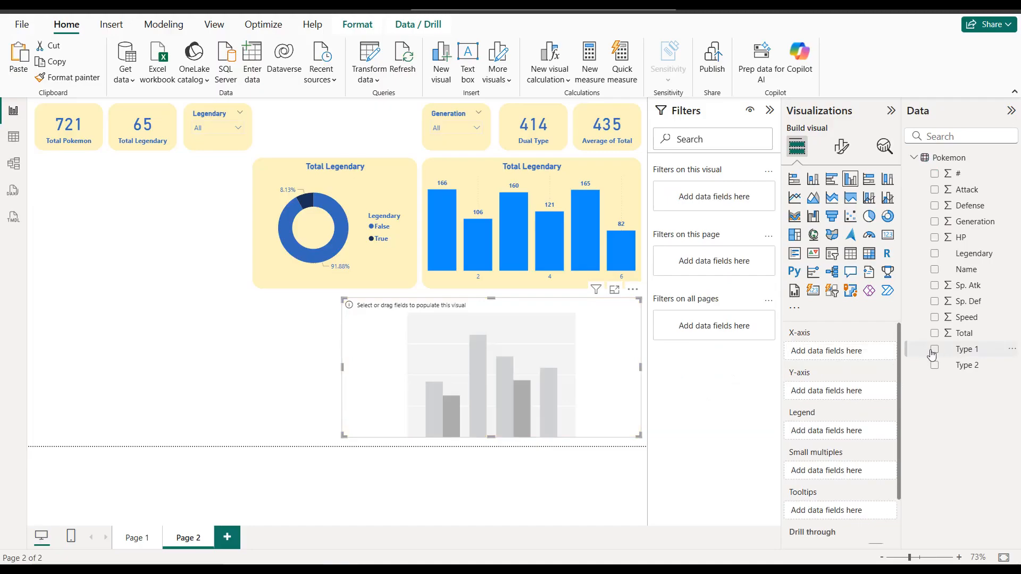
drag(969, 350, 852, 351)
click(957, 335)
click(957, 335)
drag(959, 339, 861, 398)
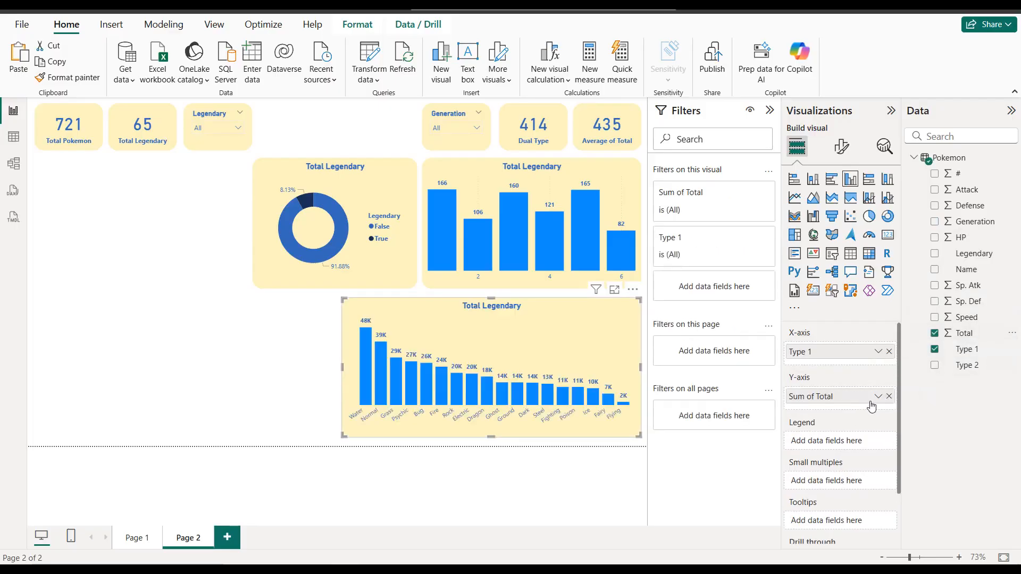
click(879, 399)
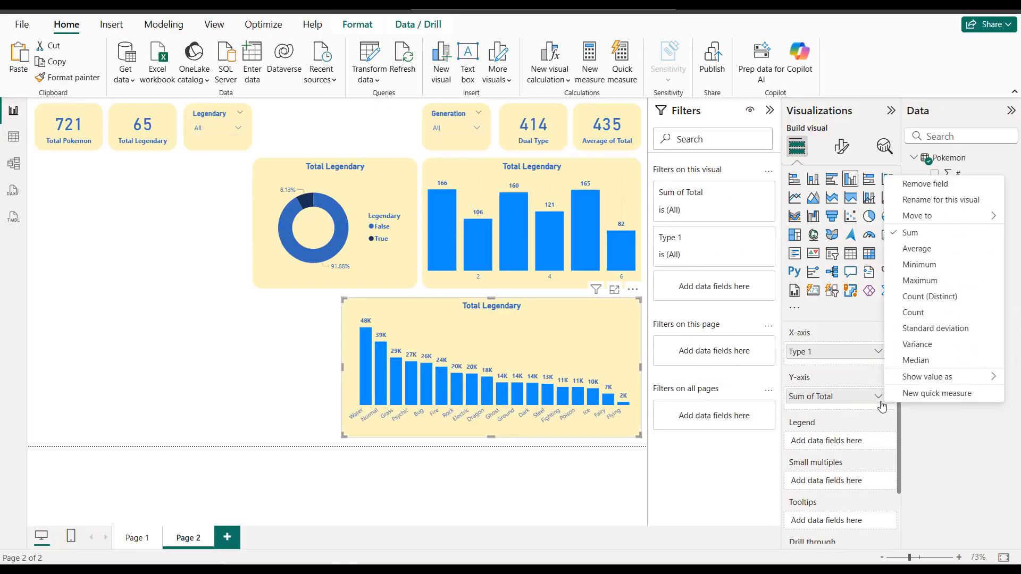
click(934, 252)
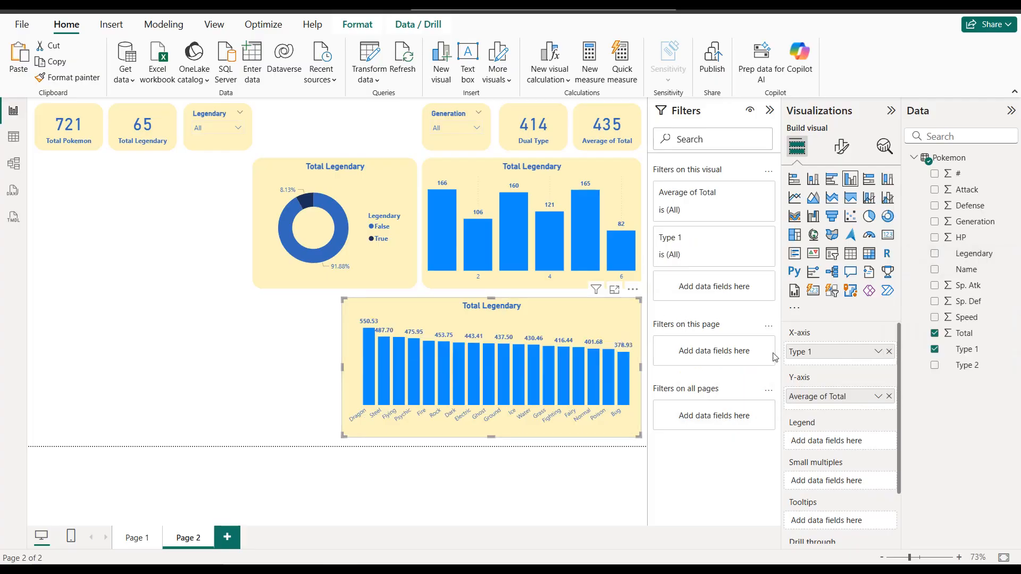
Step: Recolor the Generation chart's columns in the same blue as the card values
click(630, 189)
click(845, 153)
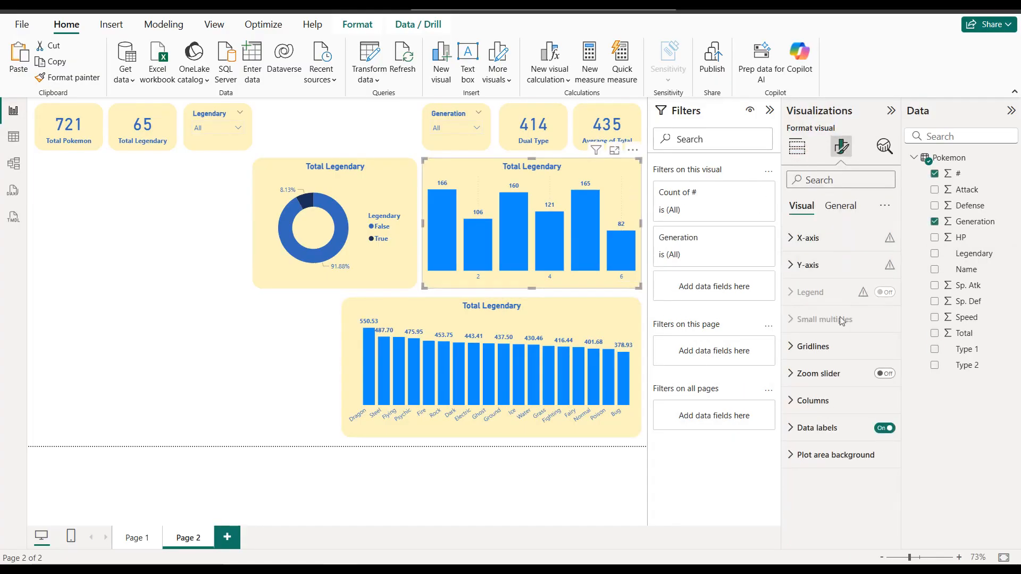
click(832, 400)
scroll(832, 404, down, 3)
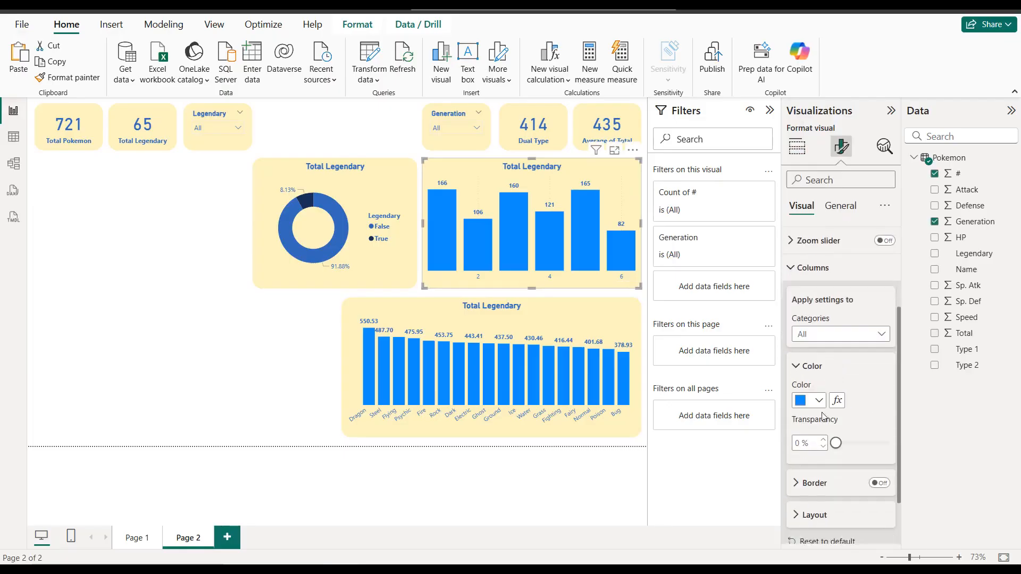
click(819, 400)
click(809, 342)
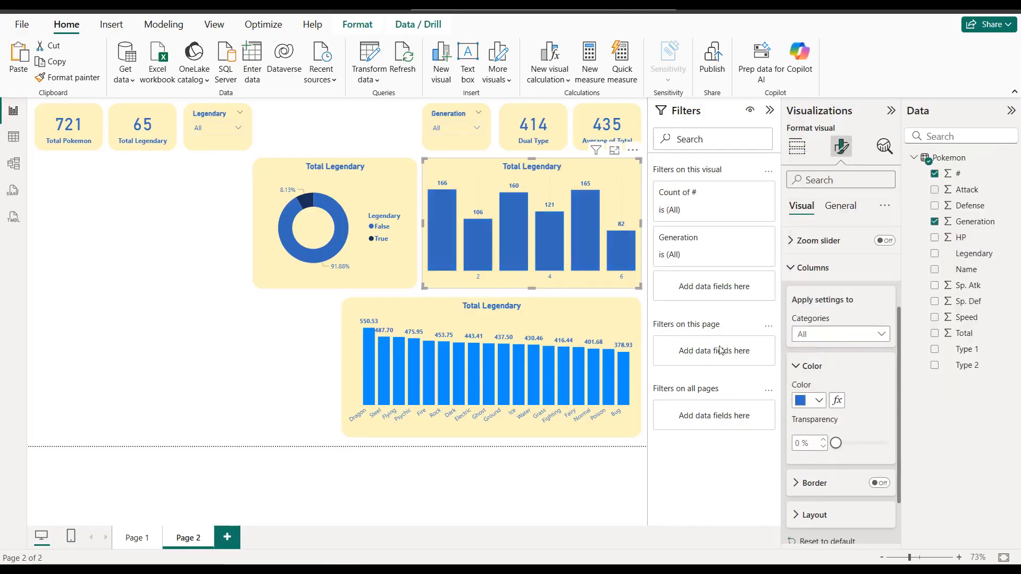
Step: Apply the same blue column color to the Type 1 chart below
click(580, 329)
click(819, 401)
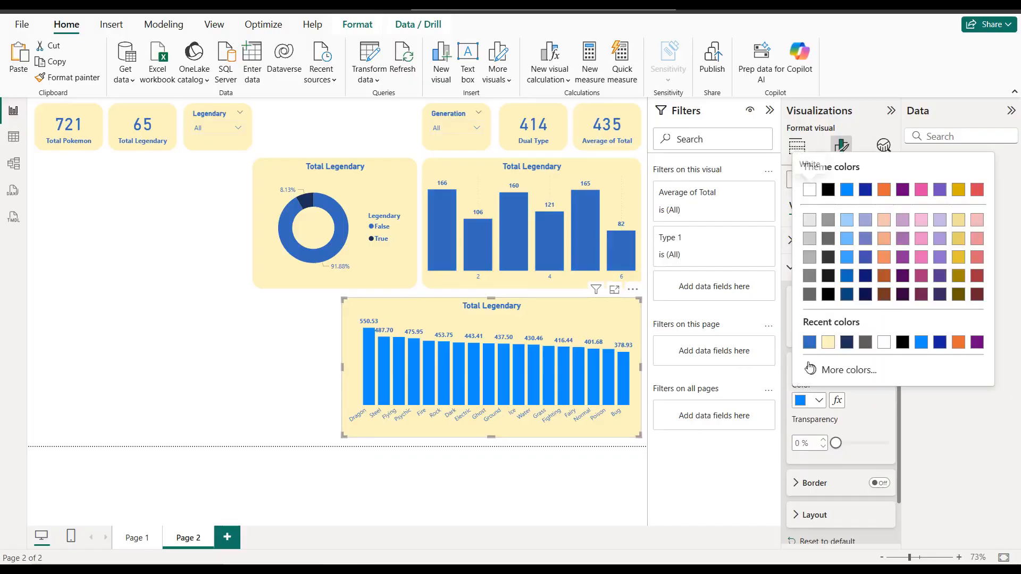
click(809, 342)
Step: Retitle the Generation column chart as "Total Pokemon by Generation"
click(614, 191)
click(829, 266)
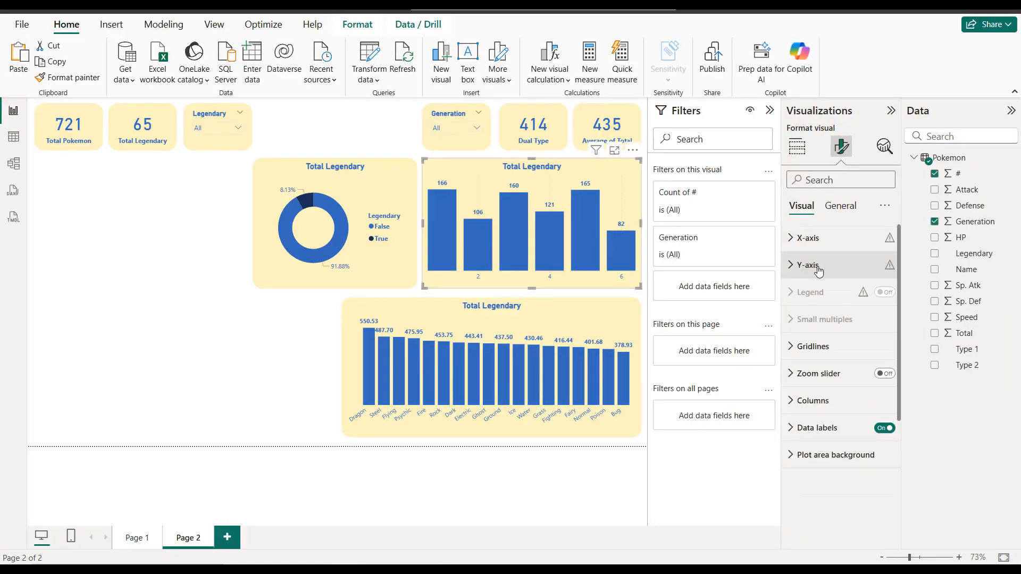
click(842, 211)
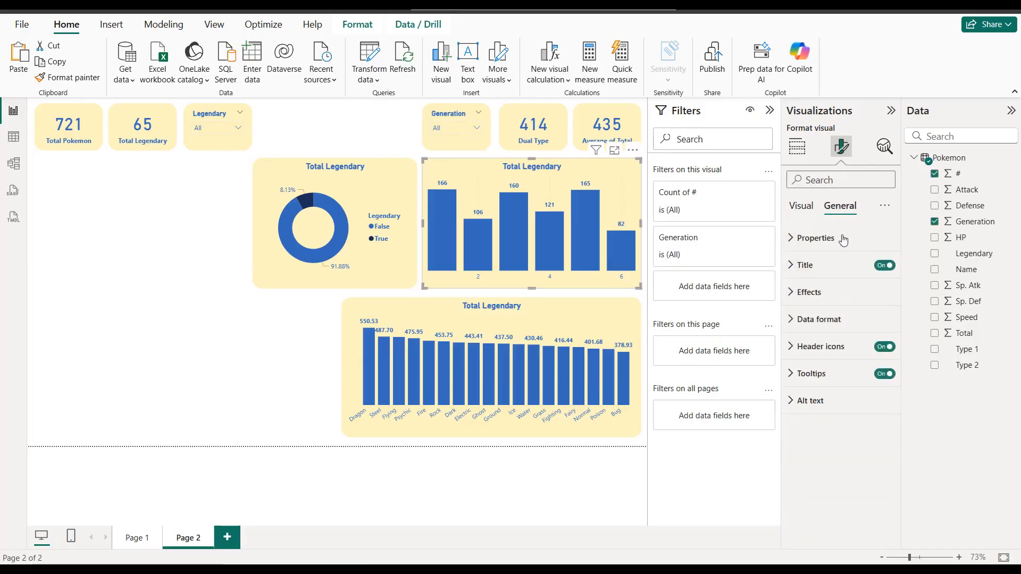
click(831, 268)
triple_click(830, 332)
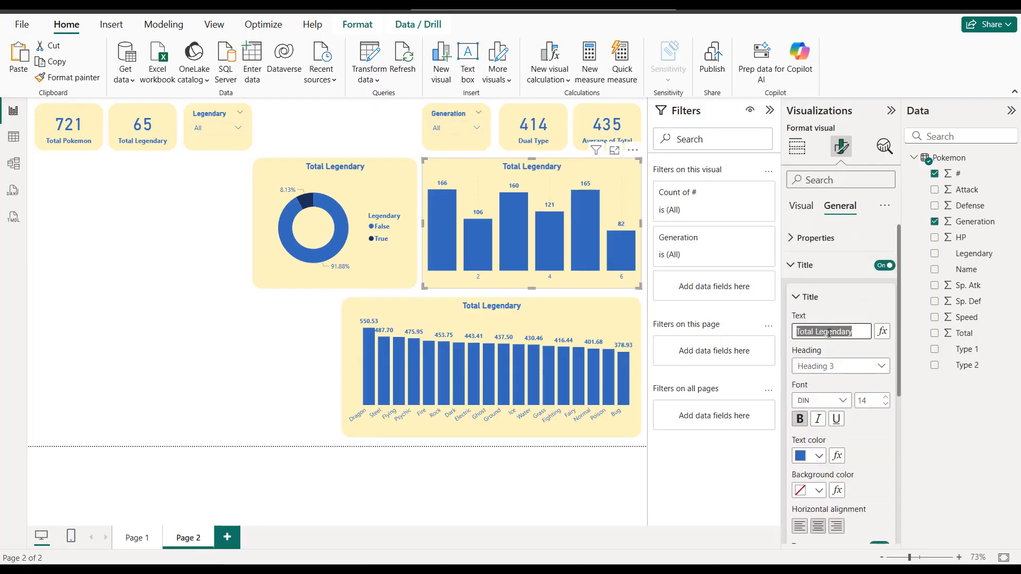
text(Tot)
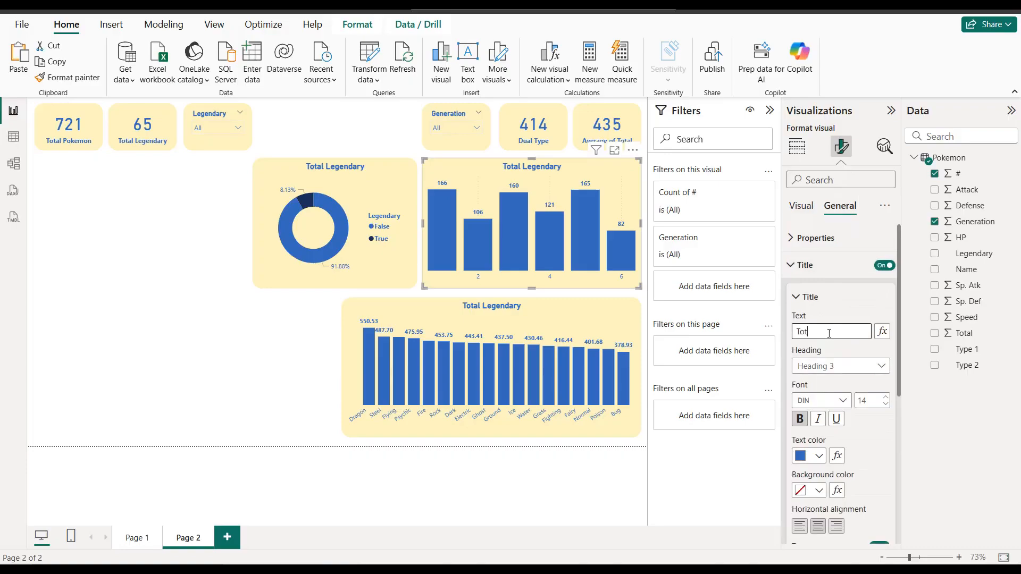
text(al Pokemon by g)
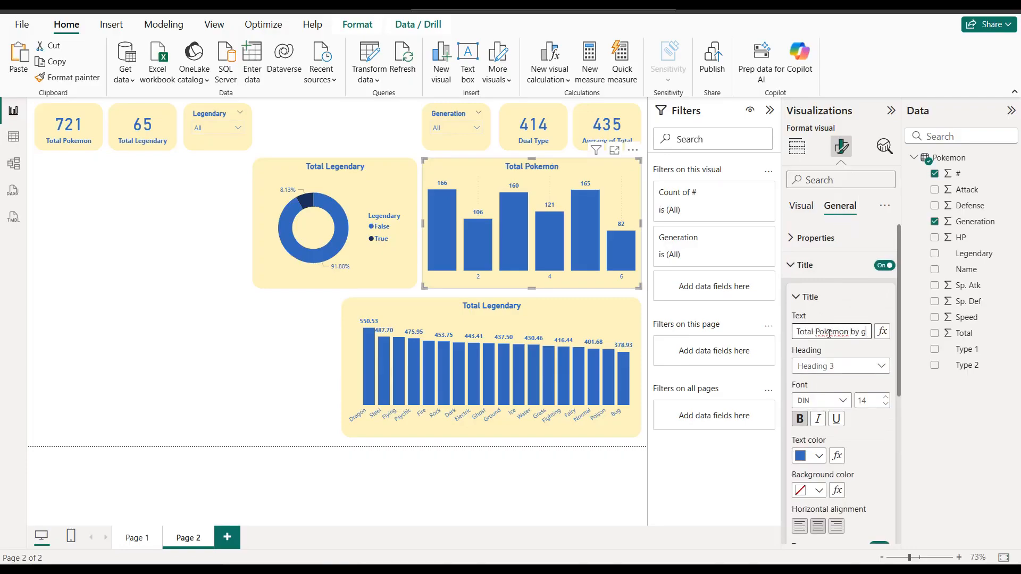
key(BackSpace)
text(Generation)
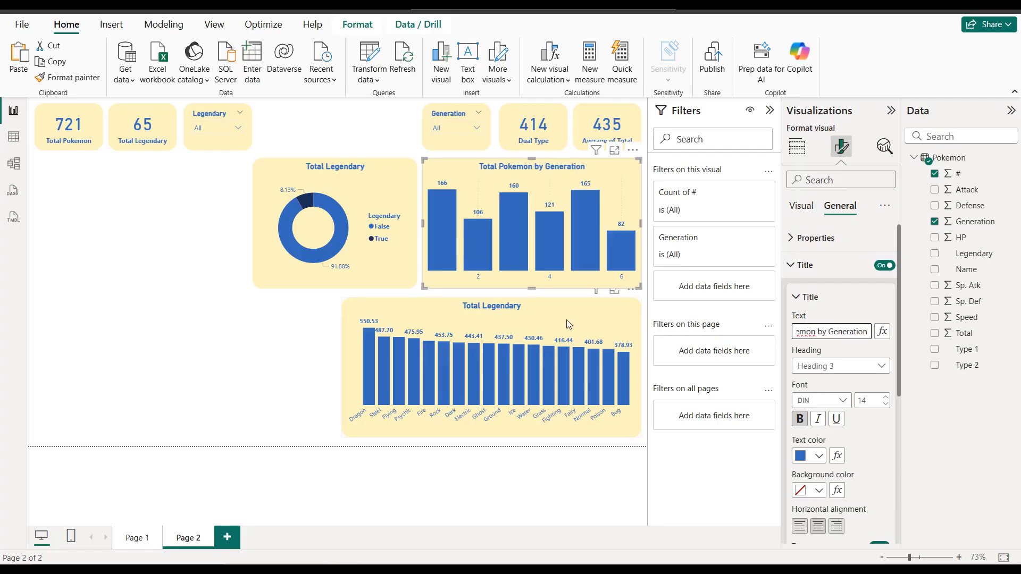
Step: Retitle the Type 1 column chart below as "Average of Total by Type 1"
click(566, 320)
triple_click(834, 332)
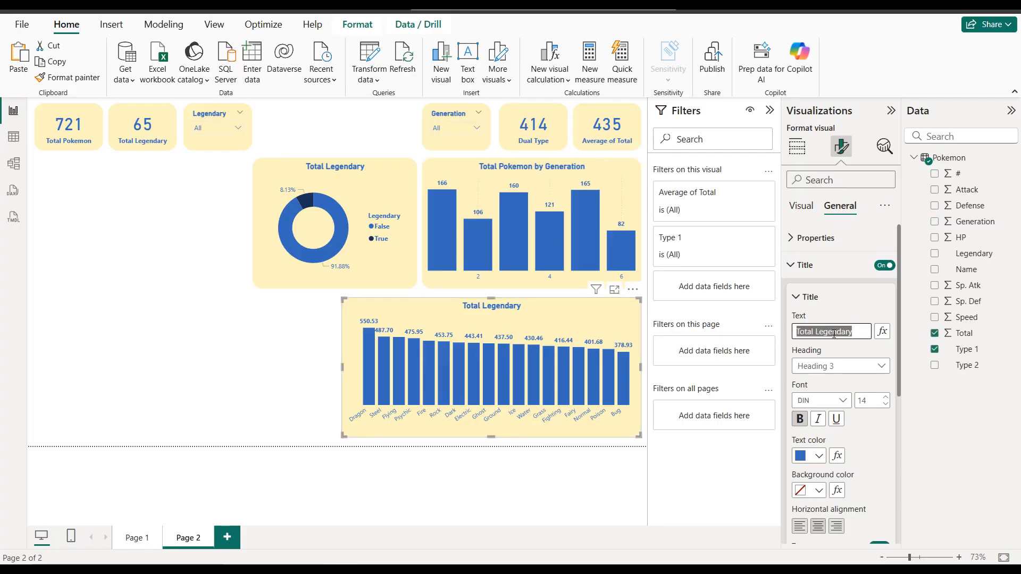
text(Average pf)
text(ota)
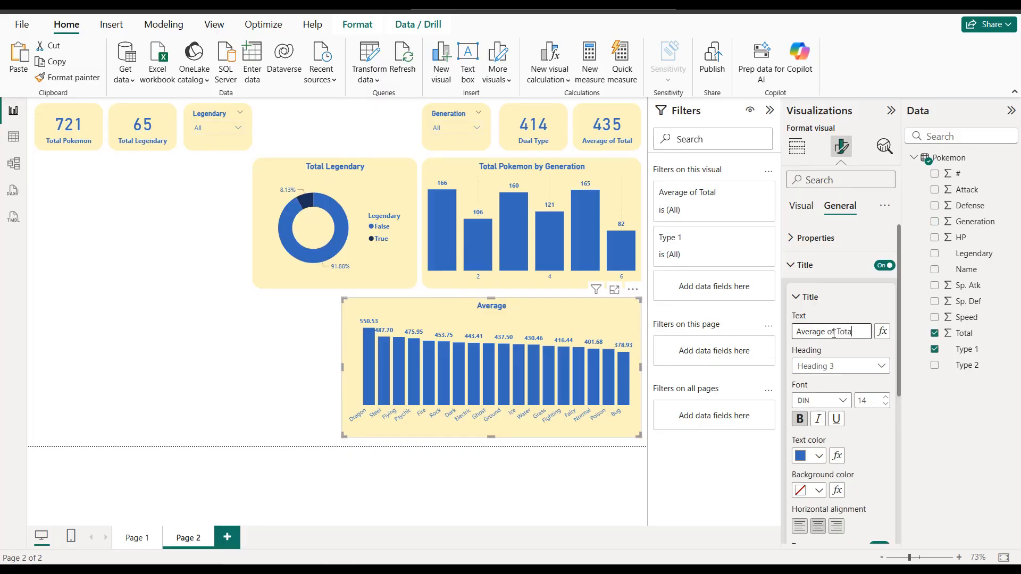
text(f Total by Type 1)
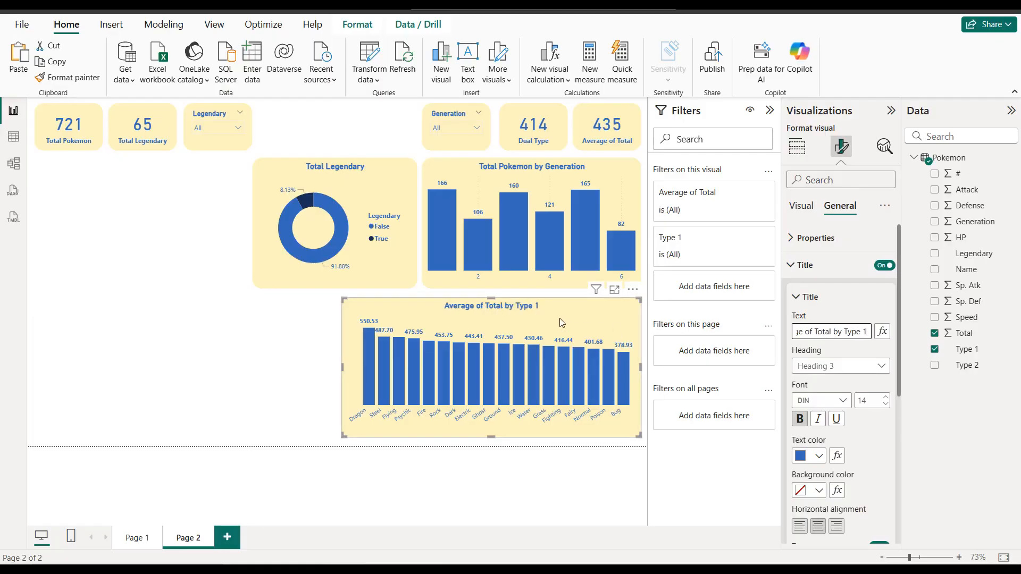
Step: Set the data label values of the Average of Total by Type 1 chart to 0 decimal places
click(807, 267)
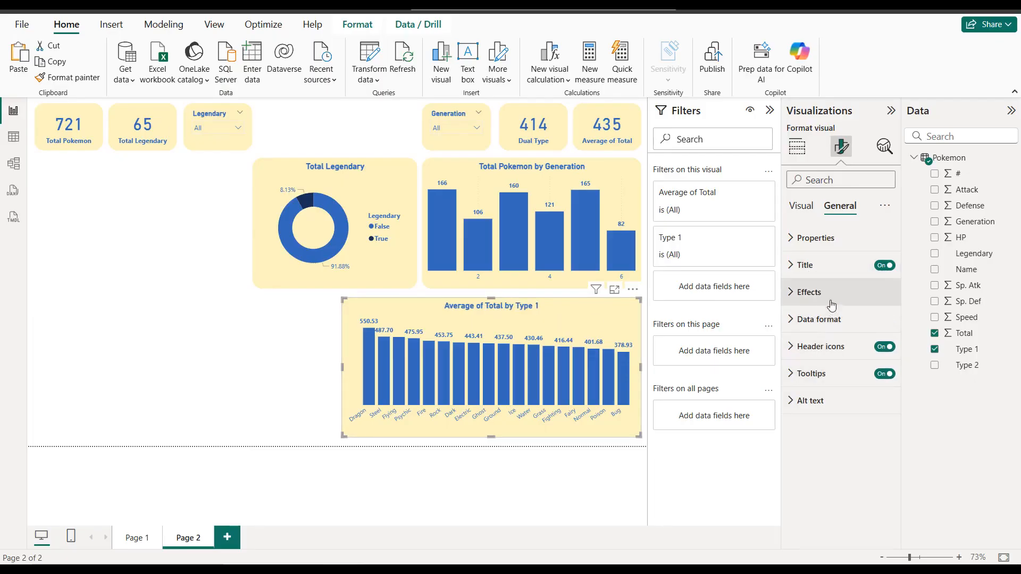
click(802, 207)
click(833, 426)
scroll(833, 417, down, 5)
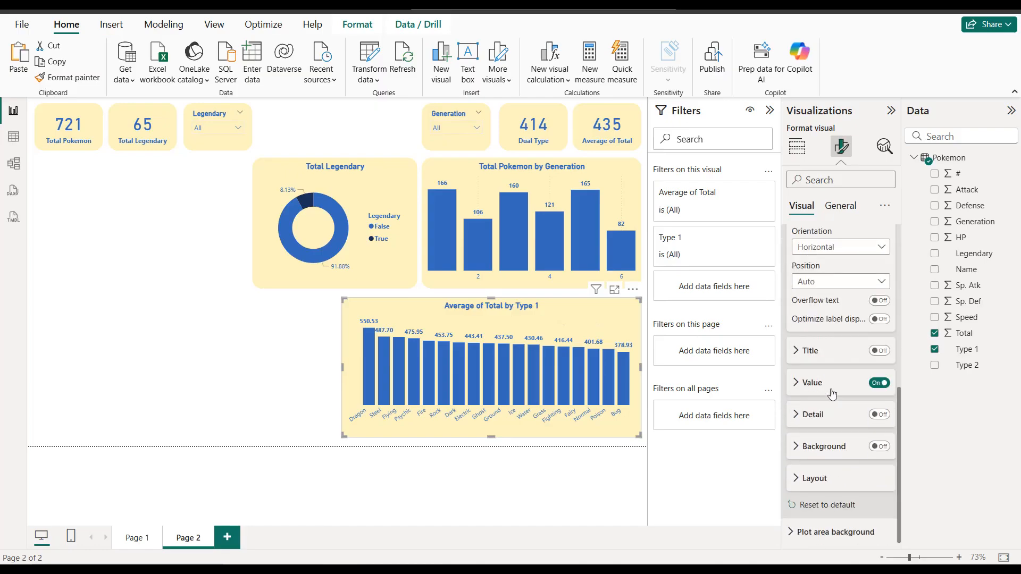
click(832, 393)
scroll(840, 439, down, 5)
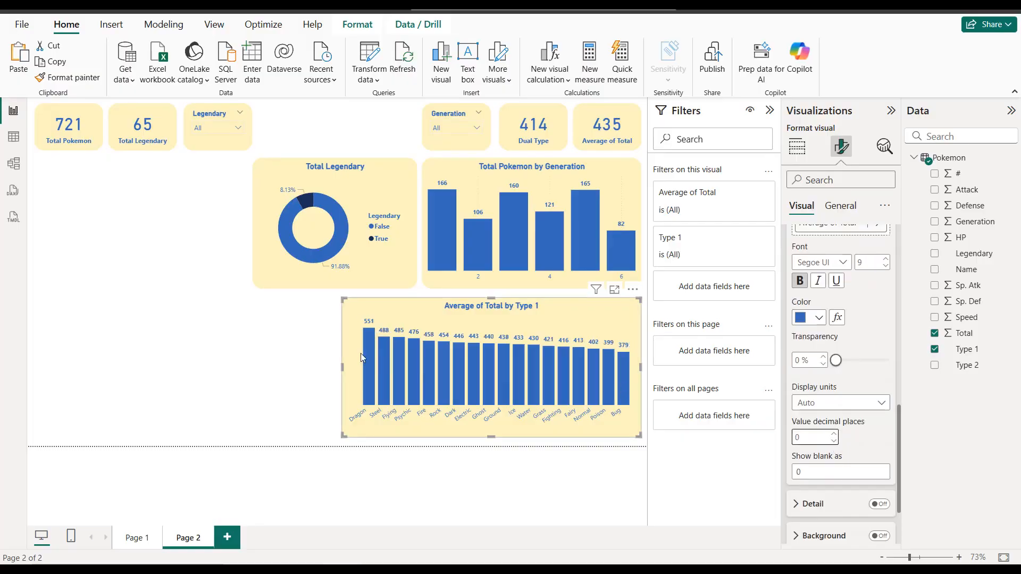
click(296, 353)
Step: Duplicate the Average of Total by Type 1 chart and place the copy beside it, aligned with the outer edge of the Total Pokemon card
click(403, 319)
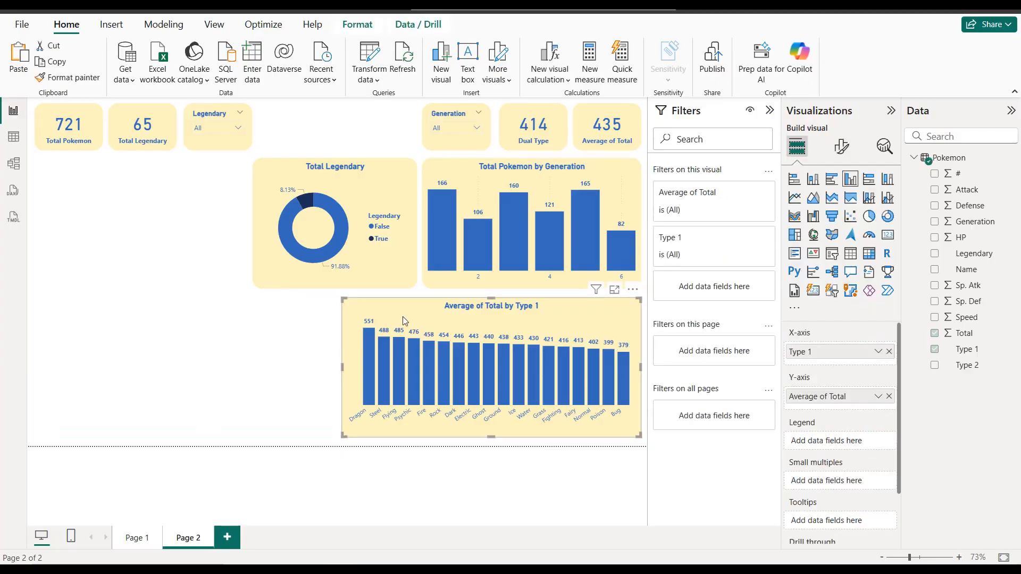
key(ctrl+c)
key(ctrl+v)
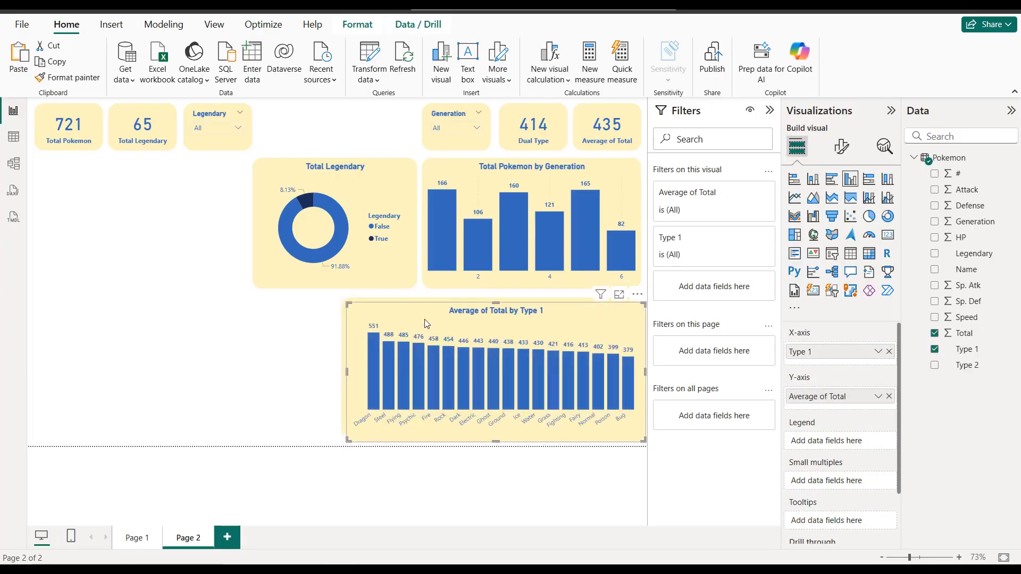
drag(403, 317, 115, 318)
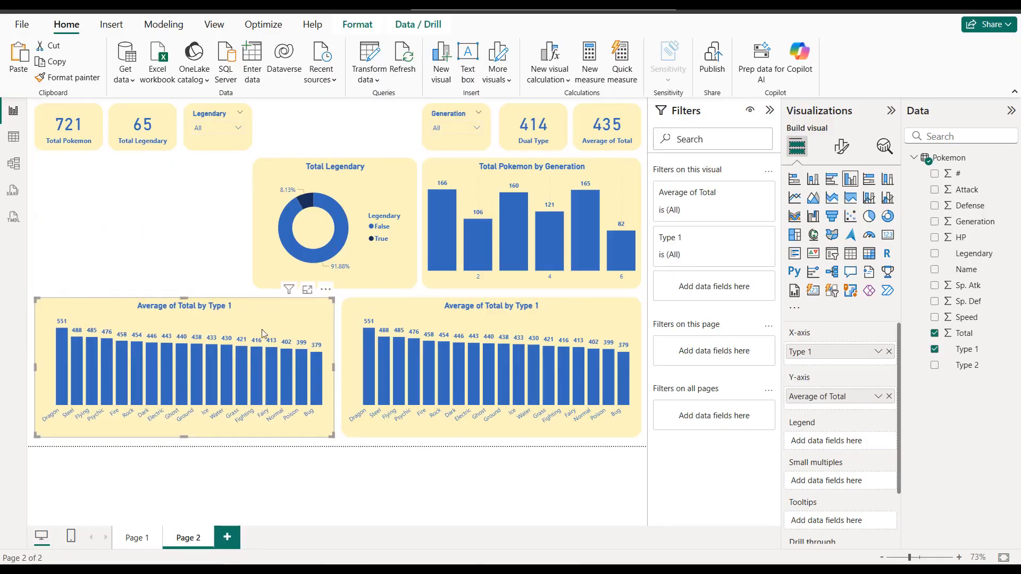
Step: Replace the copied chart's Y-axis field with the Count of #
click(889, 396)
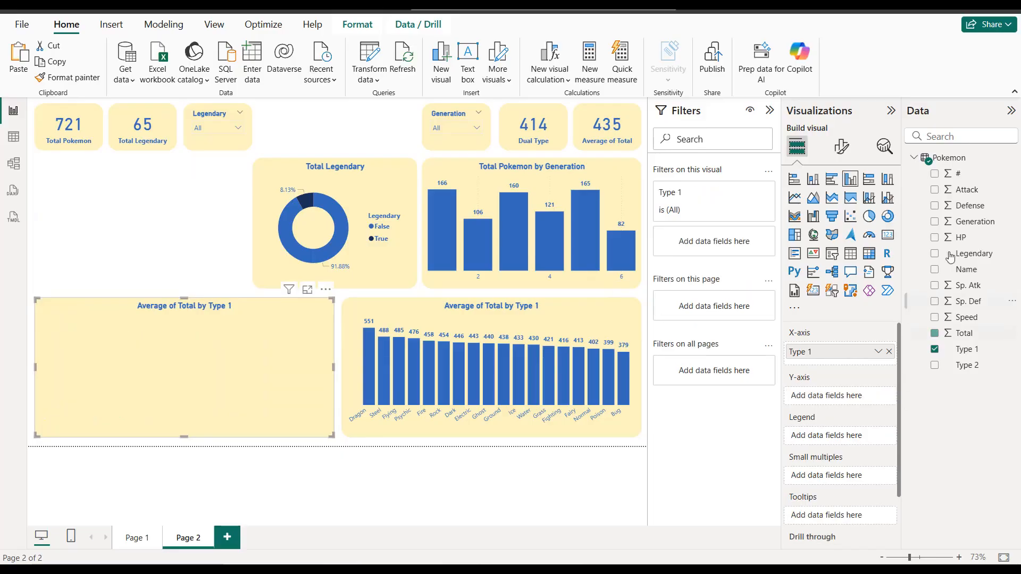
click(934, 175)
click(877, 396)
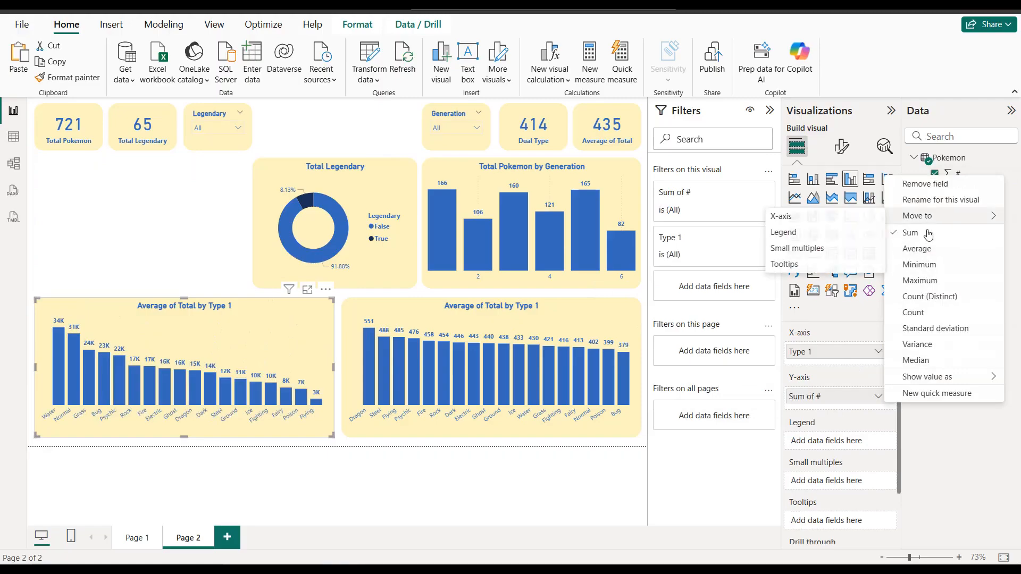
click(926, 313)
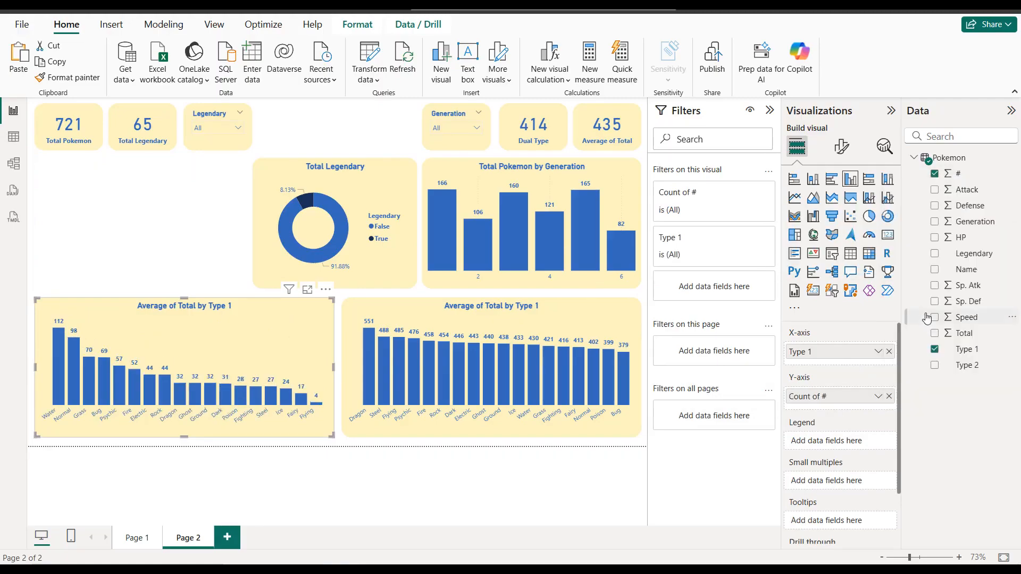
Step: Retitle the copied chart as "Total Pokemon by Type 1"
click(847, 153)
click(842, 207)
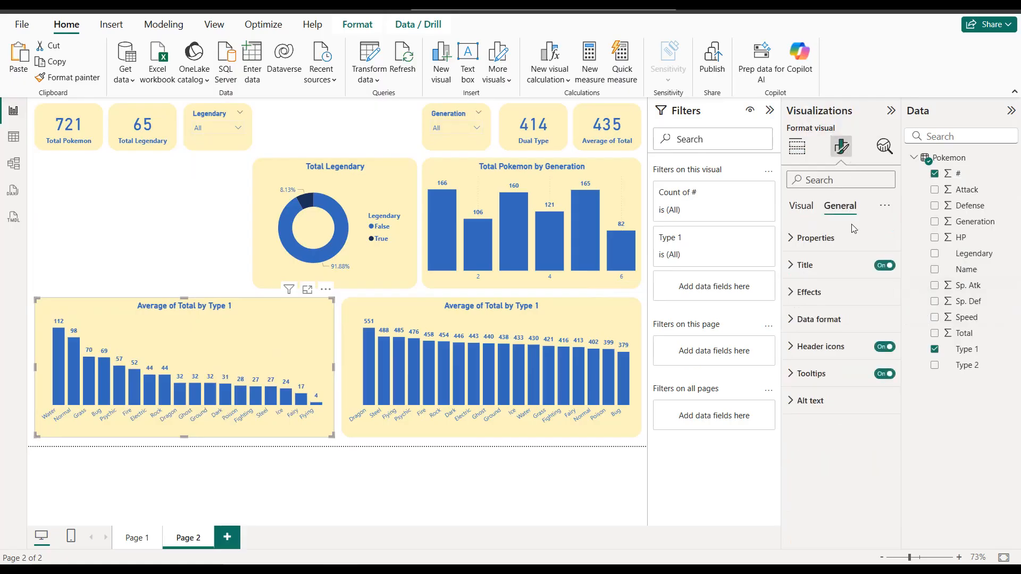
click(833, 266)
drag(838, 331, 778, 337)
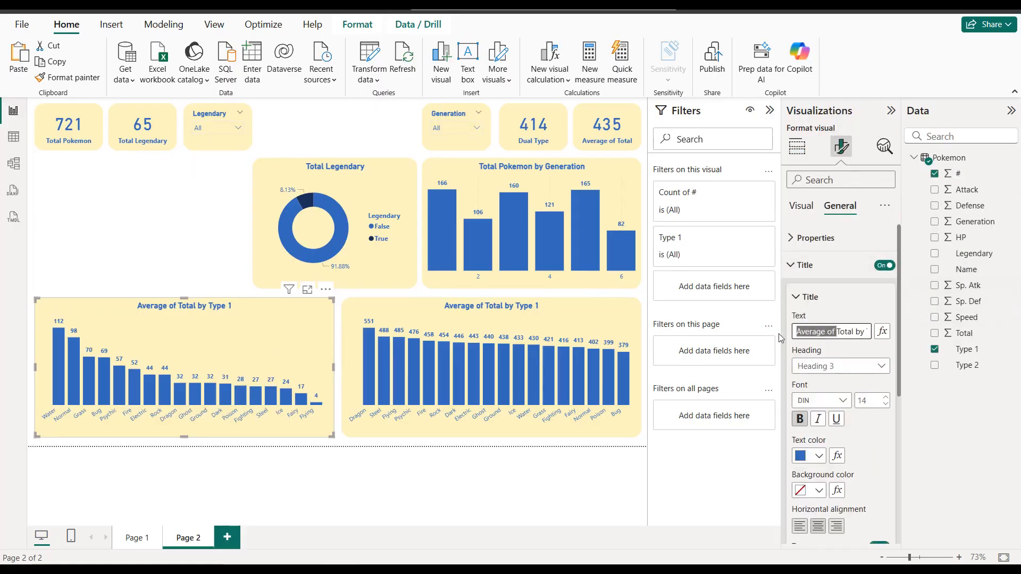
key(BackSpace)
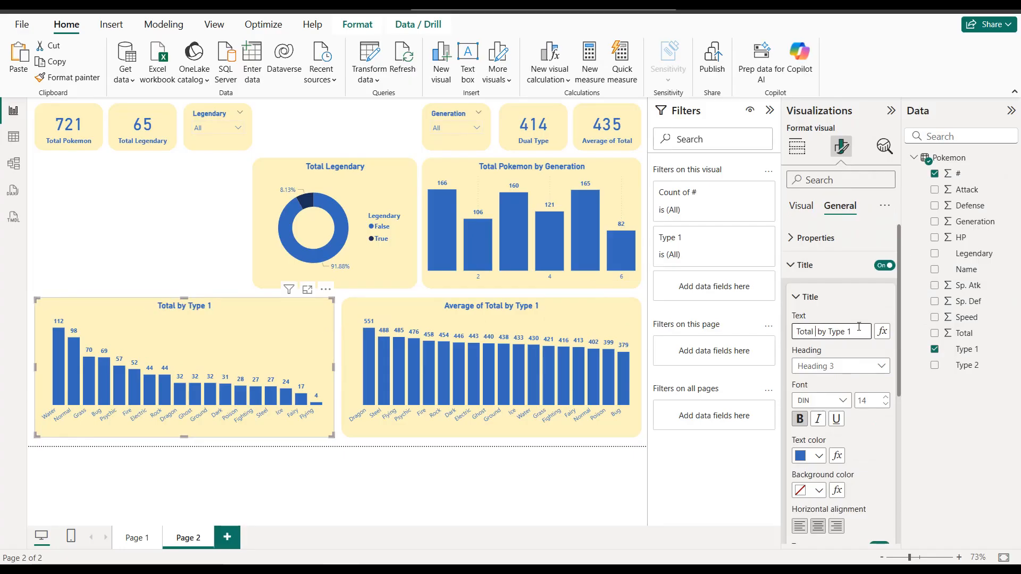
text(Pokeon)
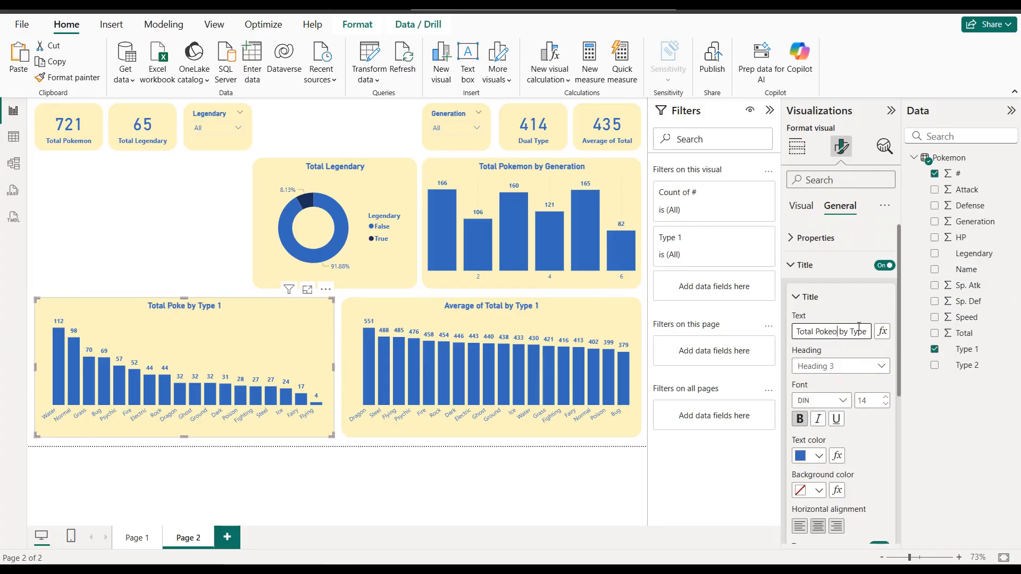
key(BackSpace)
key(BackSpace)
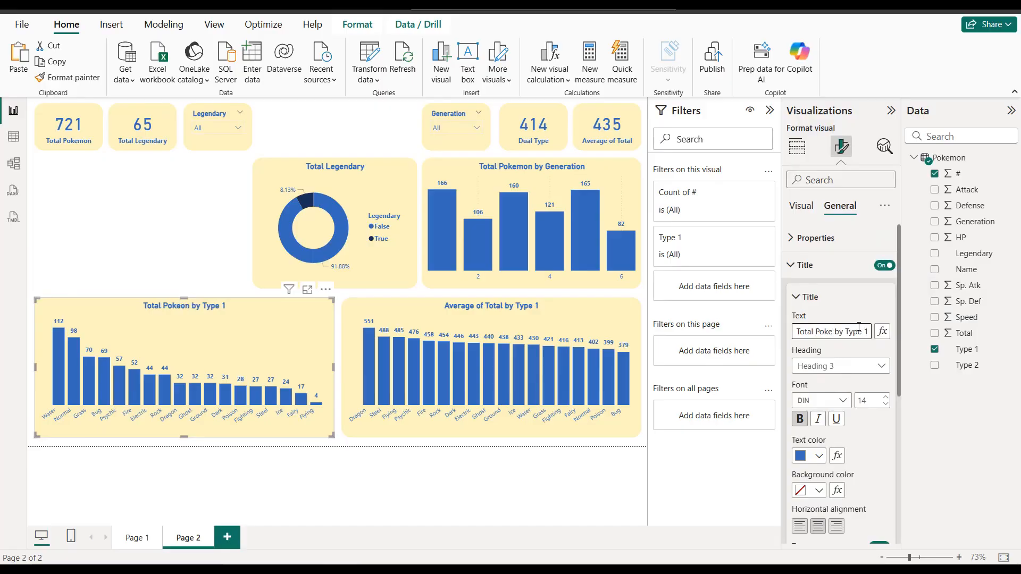
text(mon)
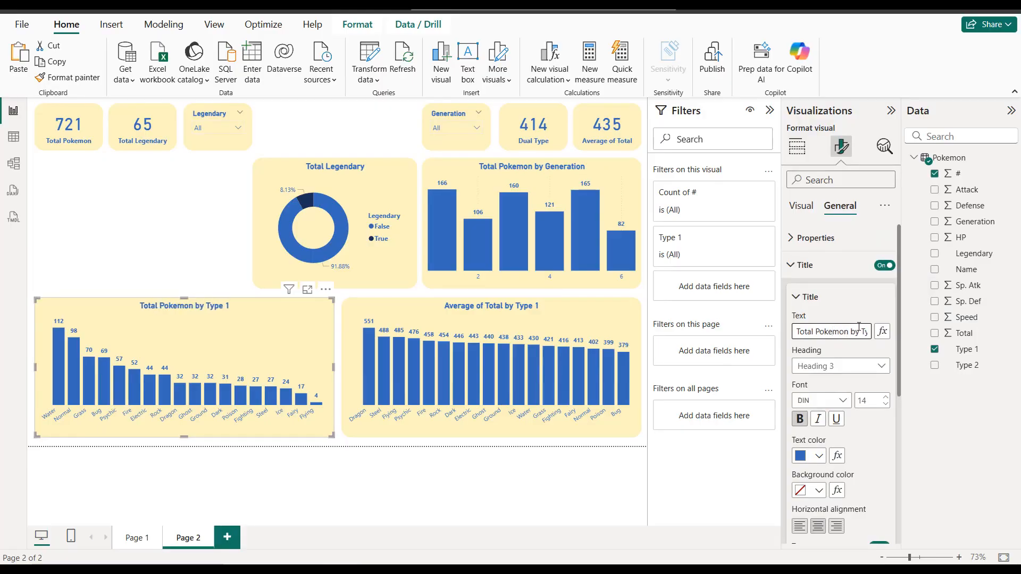
click(74, 263)
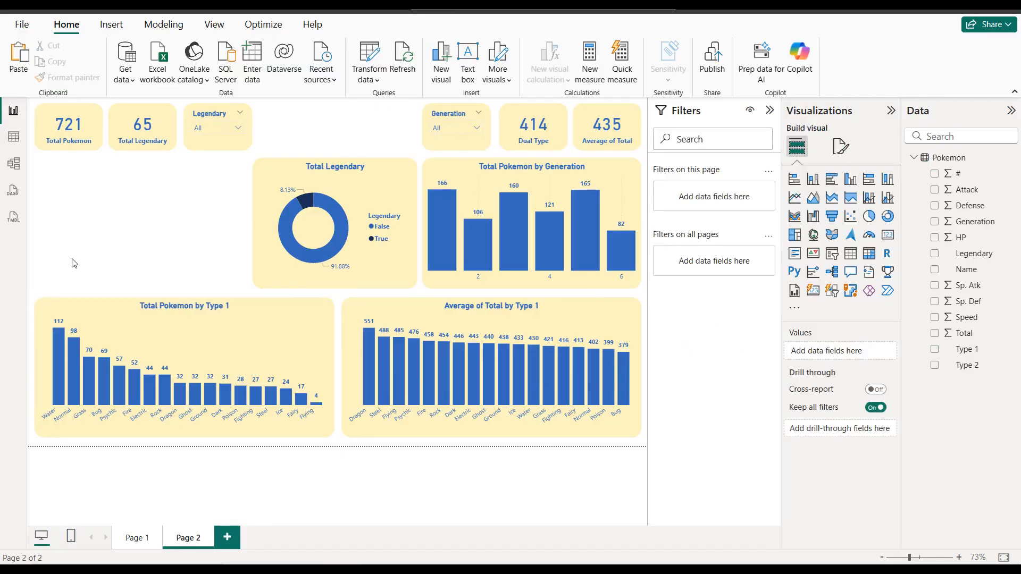
Step: Paste another chart copy into the empty space beside the donut chart and shrink it to fit the row's height and gap
click(176, 311)
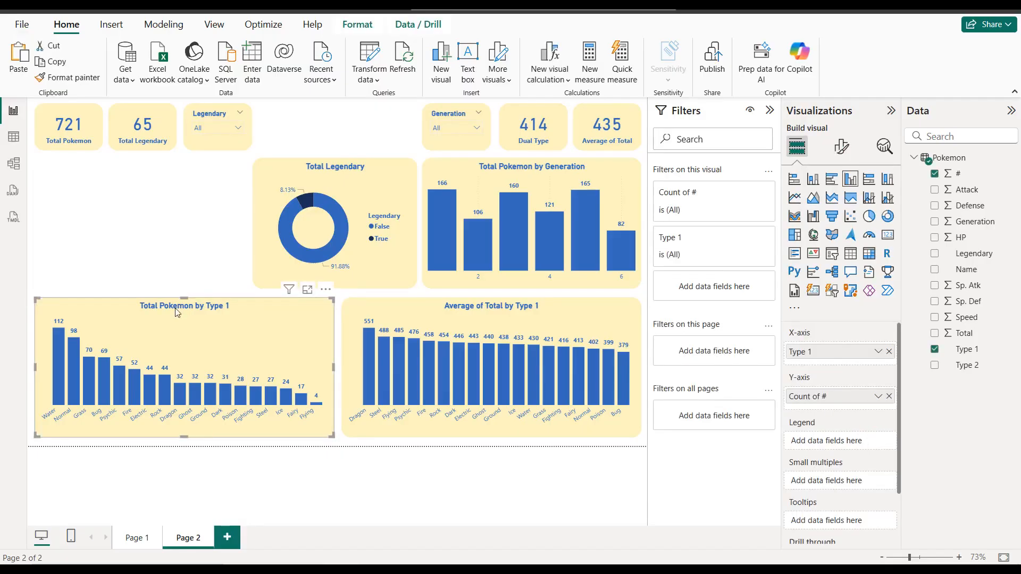
key(ctrl+v)
drag(217, 338, 196, 196)
drag(175, 296, 175, 283)
drag(325, 226, 249, 235)
Step: Narrow the donut chart slightly and nudge it to leave small gaps between the three charts in its row
click(267, 229)
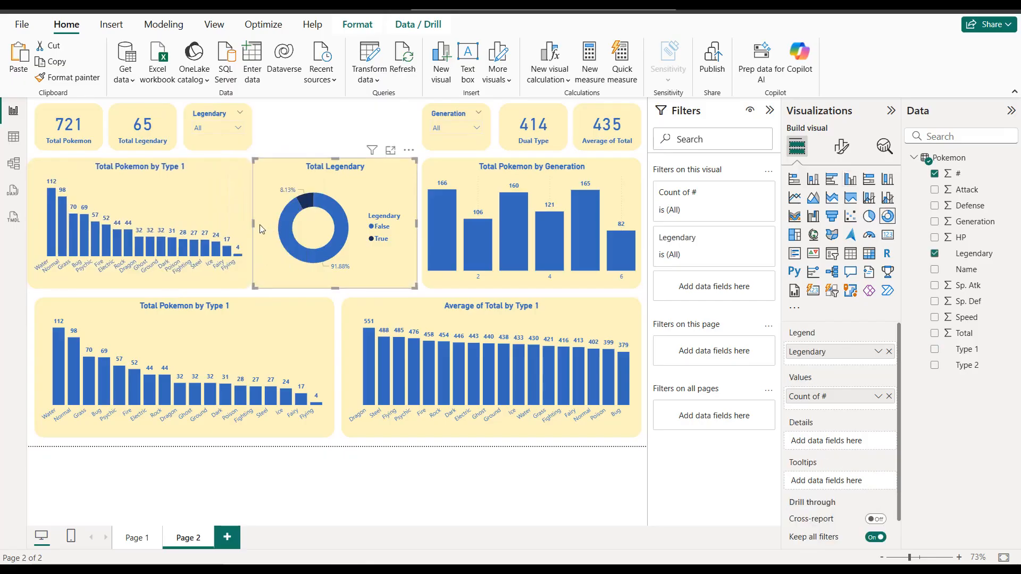
drag(253, 224, 257, 225)
drag(334, 192, 332, 193)
click(428, 182)
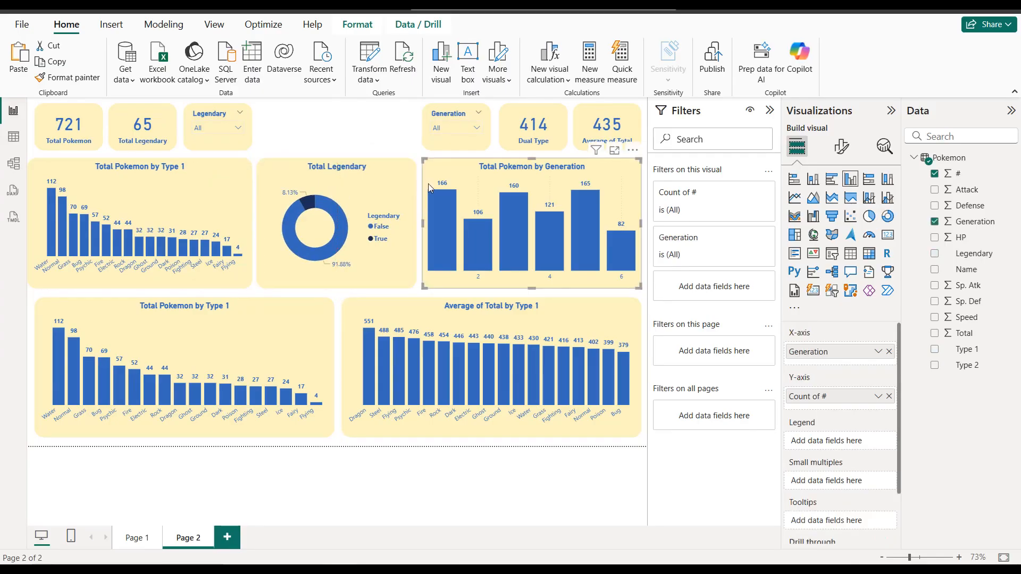
drag(419, 226, 425, 227)
click(249, 226)
drag(251, 227, 248, 226)
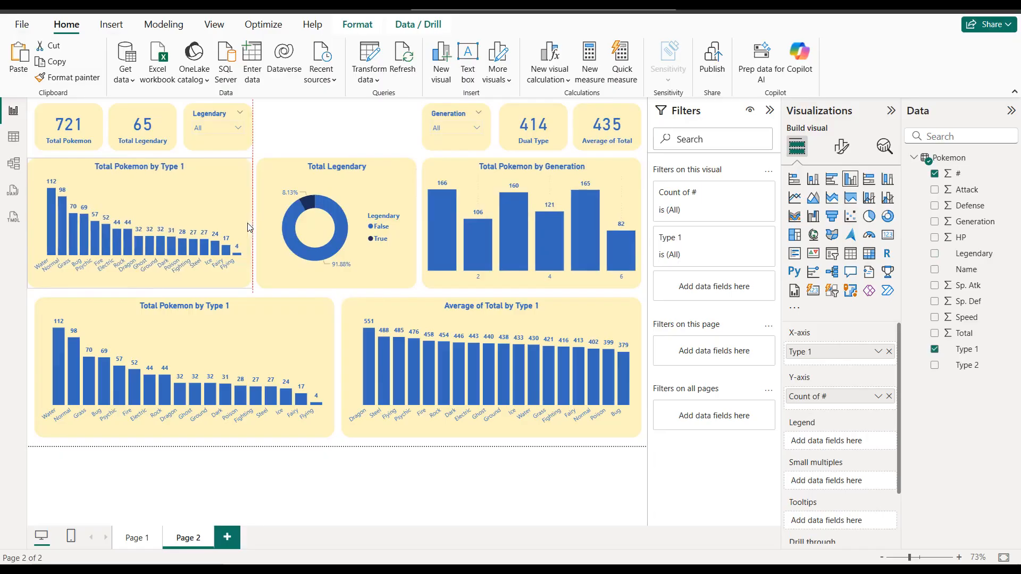
click(290, 124)
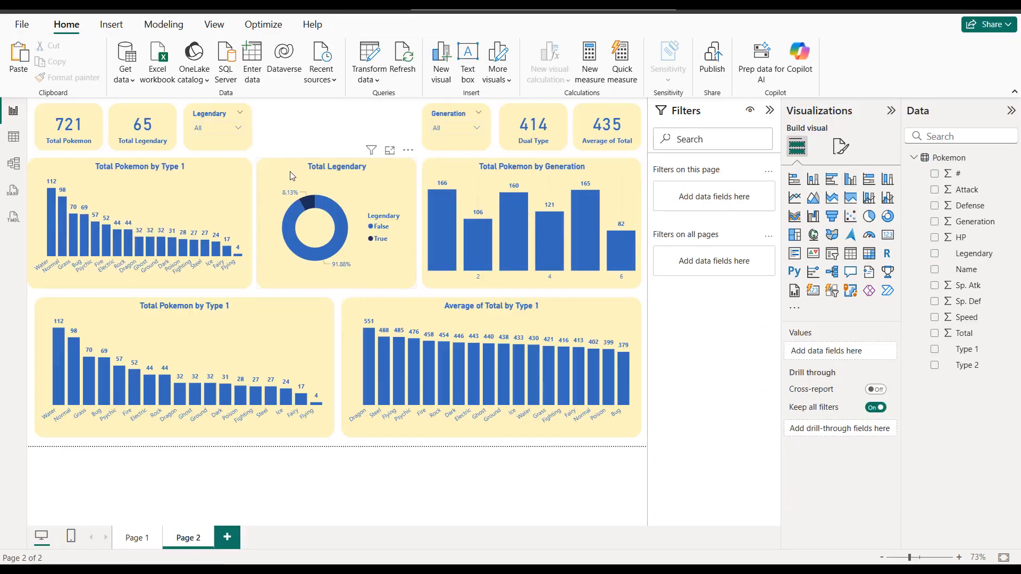
click(292, 176)
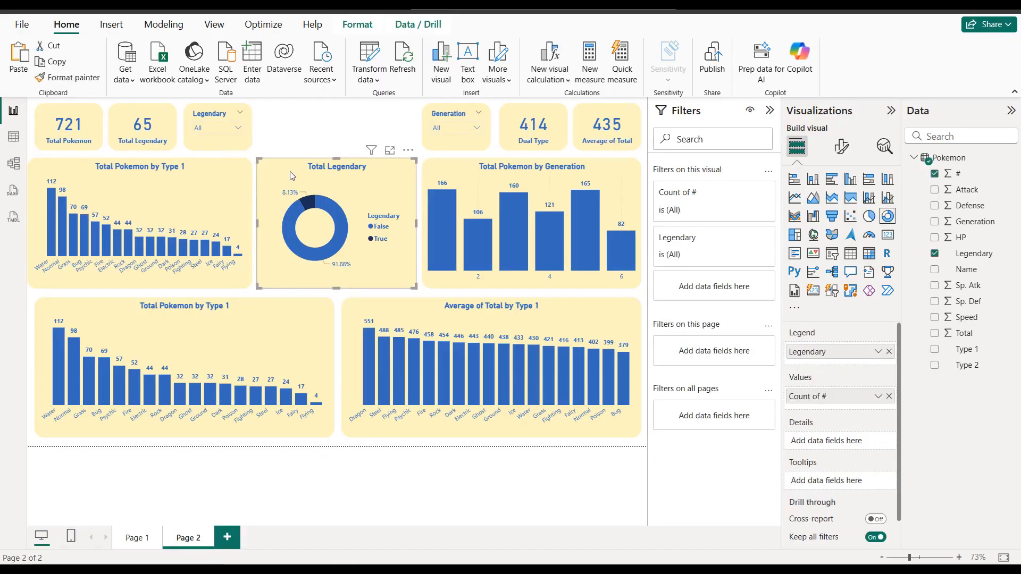
click(313, 139)
Step: Convert the pasted chart beside the donut to a scatter chart and remove its Type 1 and Count of # fields
click(234, 177)
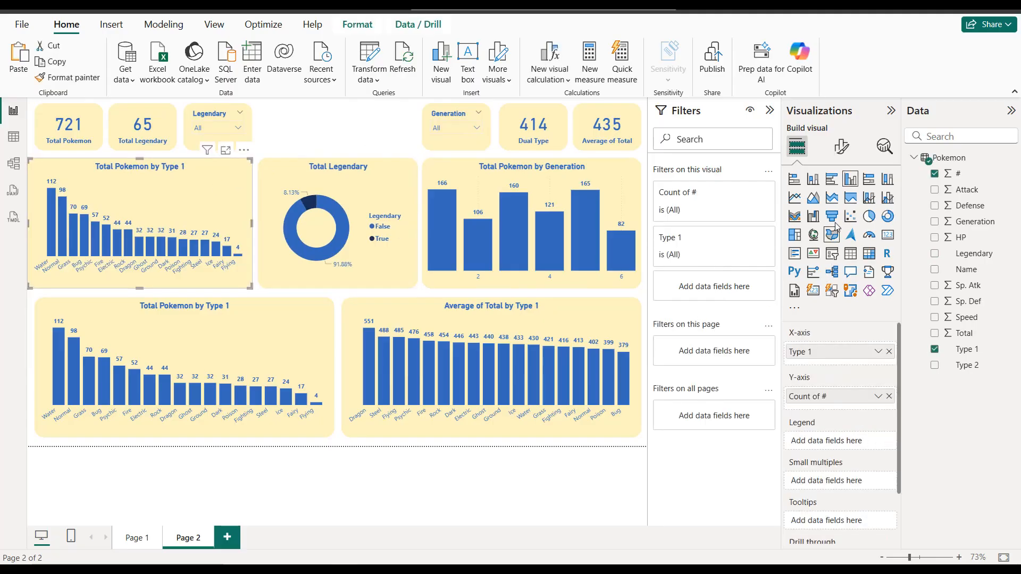
click(850, 218)
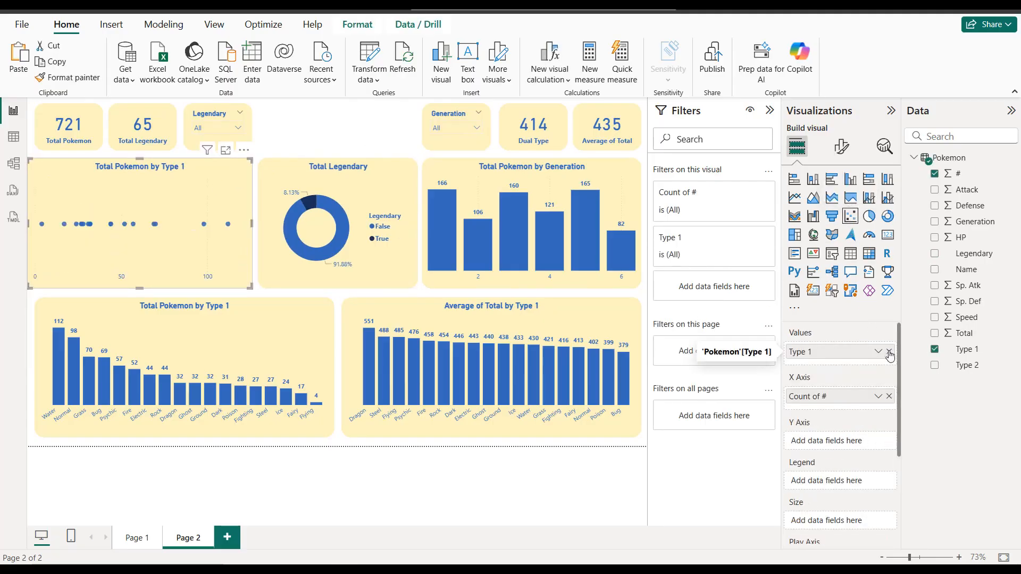
click(889, 351)
click(889, 392)
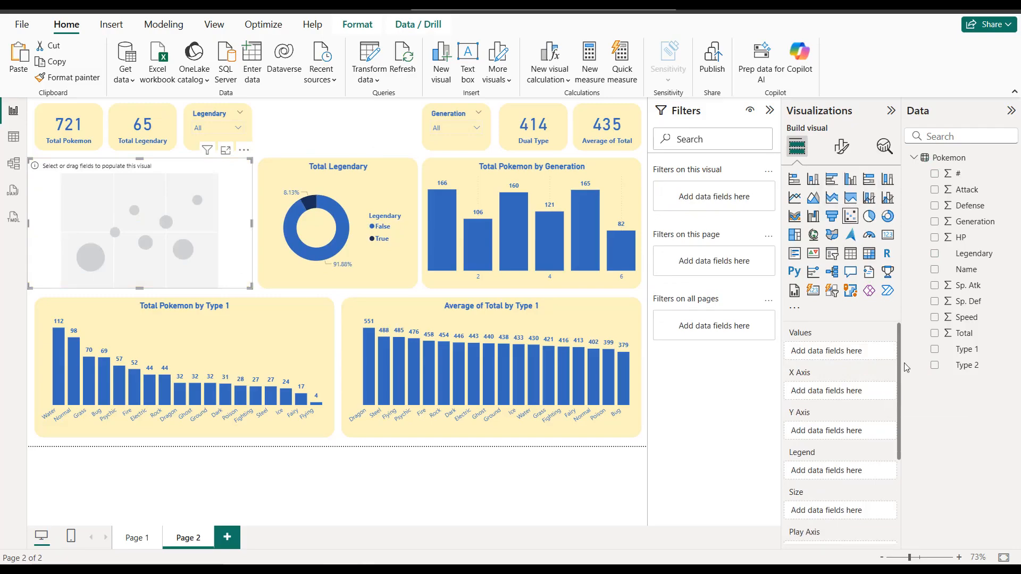
Step: Plot Attack on the scatter chart's X axis and Defense on its Y axis, both set to Don't summarize
click(934, 190)
click(878, 392)
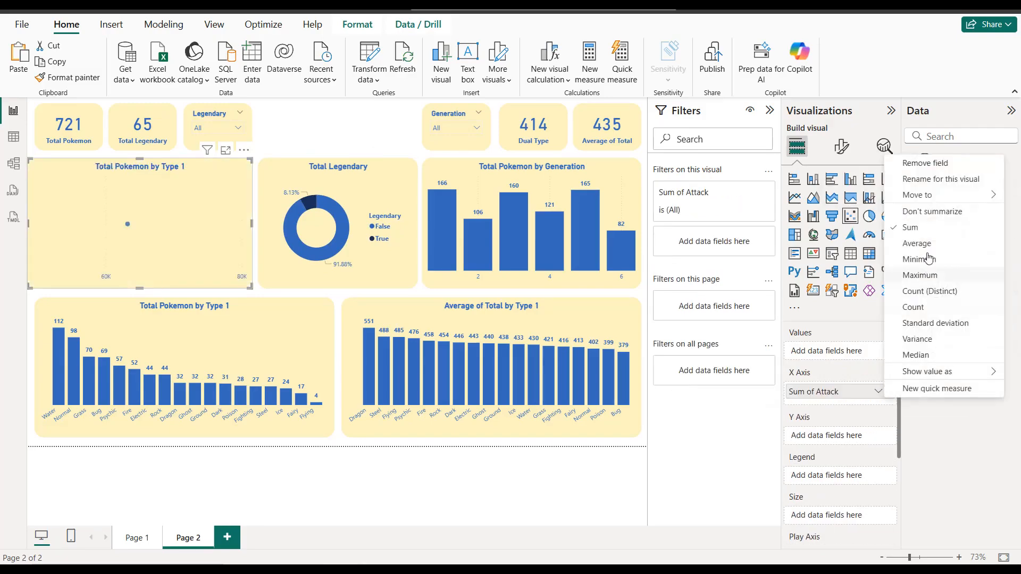
click(929, 213)
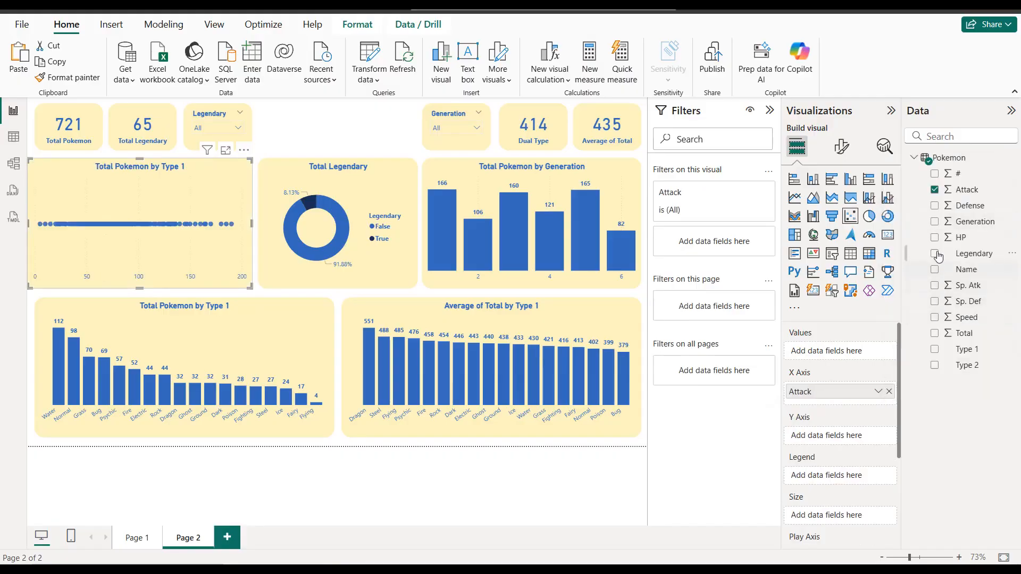
click(934, 206)
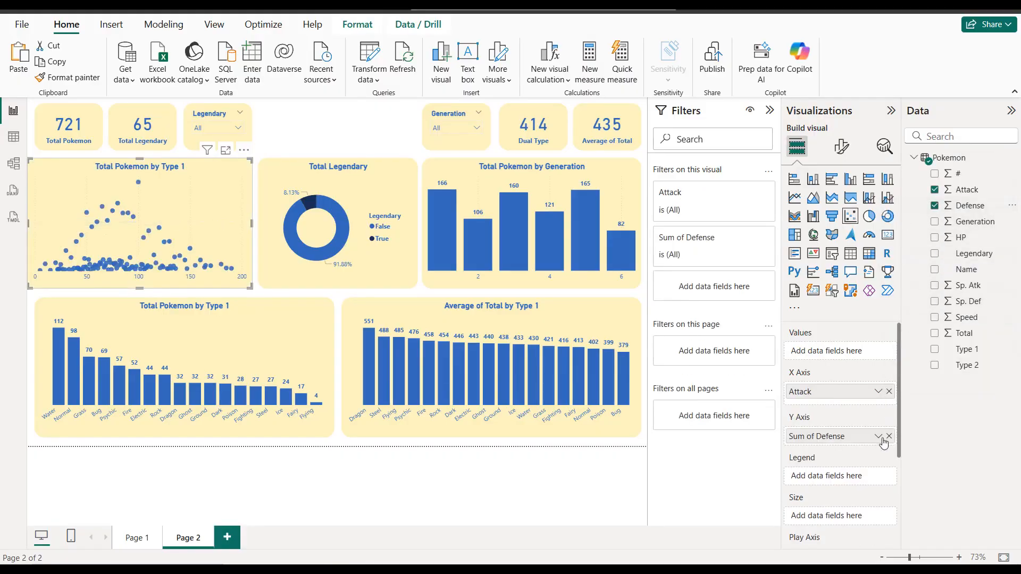
click(877, 436)
click(928, 257)
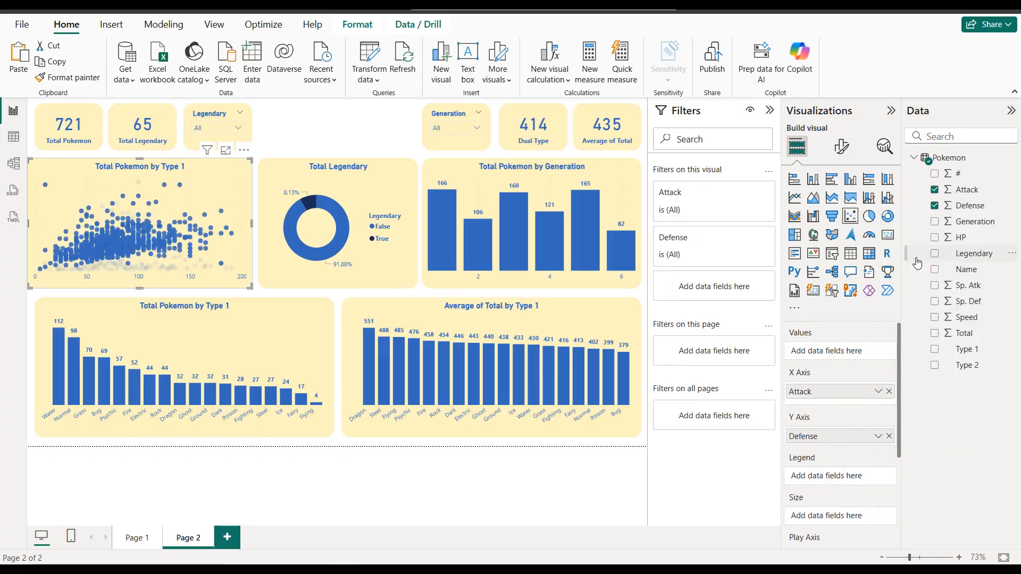
Step: Size the scatter chart's bubbles by Speed, aggregated as an average
scroll(851, 359, down, 2)
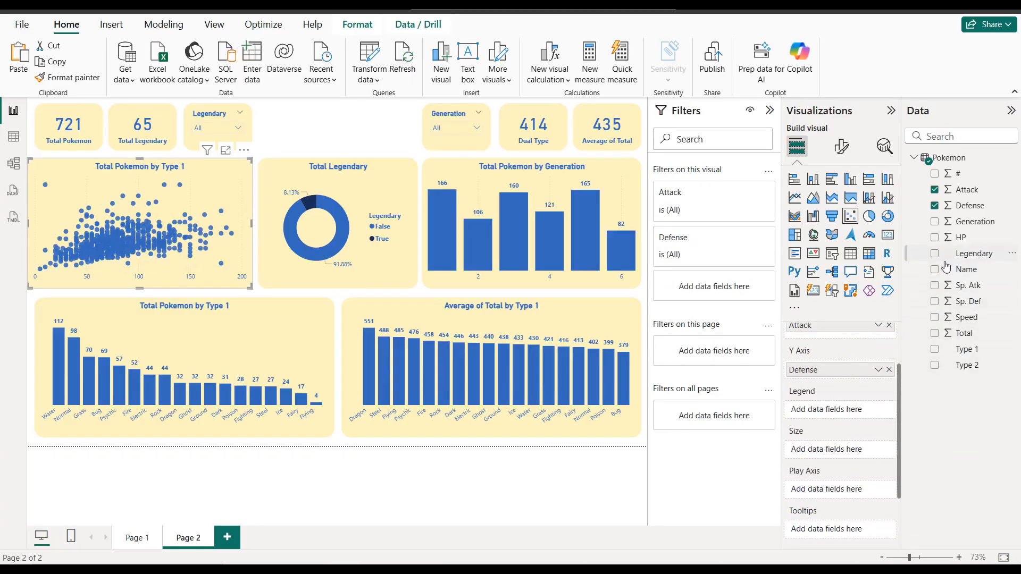
click(934, 318)
click(878, 450)
click(917, 302)
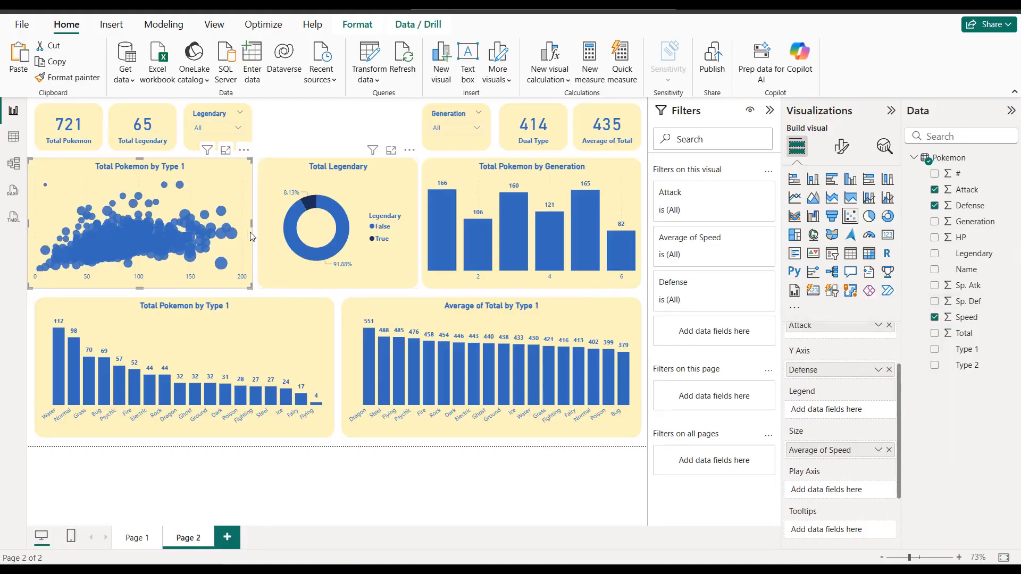
Step: Show the scatter chart's X-axis title and color it the same blue as the other chart text
click(841, 149)
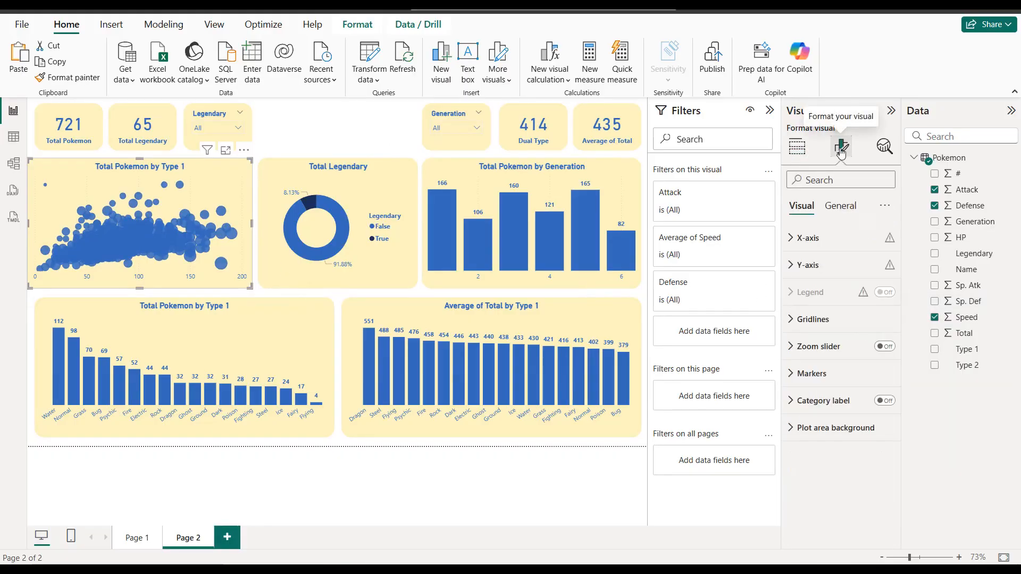
click(843, 237)
scroll(850, 293, down, 1)
scroll(849, 293, down, 2)
click(878, 354)
click(815, 355)
scroll(816, 356, down, 1)
click(820, 444)
click(808, 385)
scroll(821, 389, up, 2)
click(822, 387)
scroll(823, 319, up, 3)
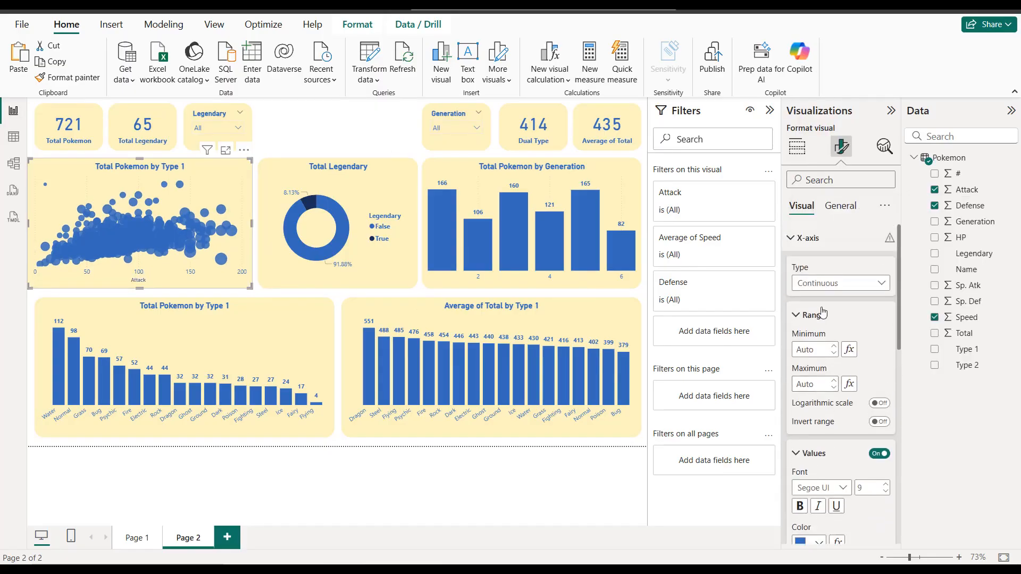
Step: Show the scatter chart's Y-axis values and color them the report's blue
click(817, 240)
click(818, 276)
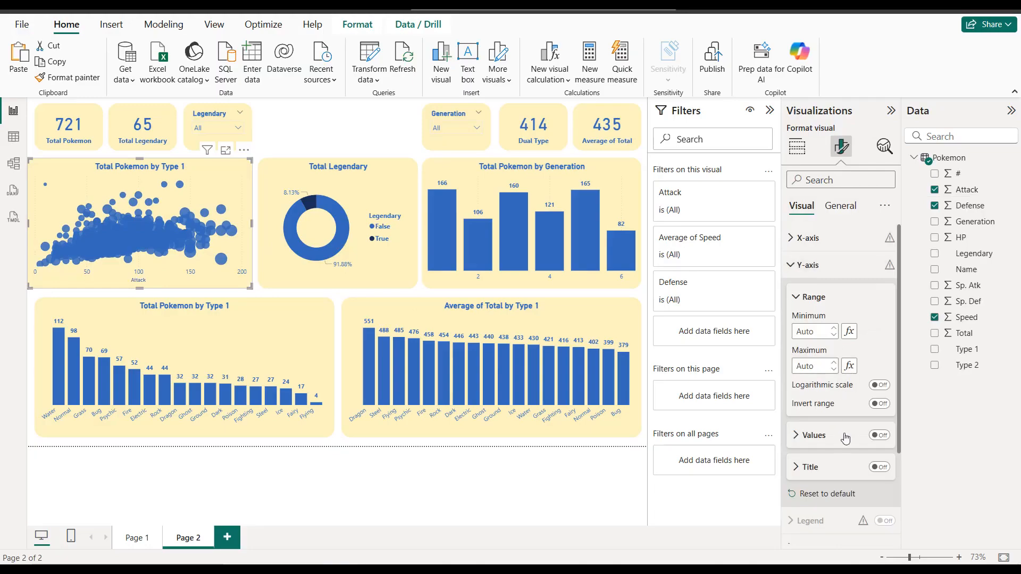
click(882, 445)
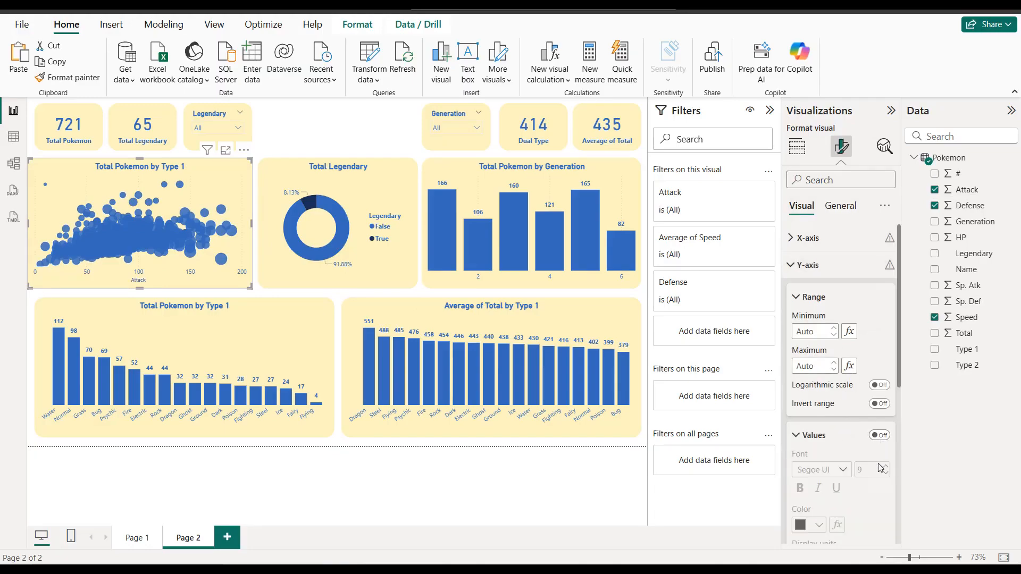
scroll(869, 431, down, 1)
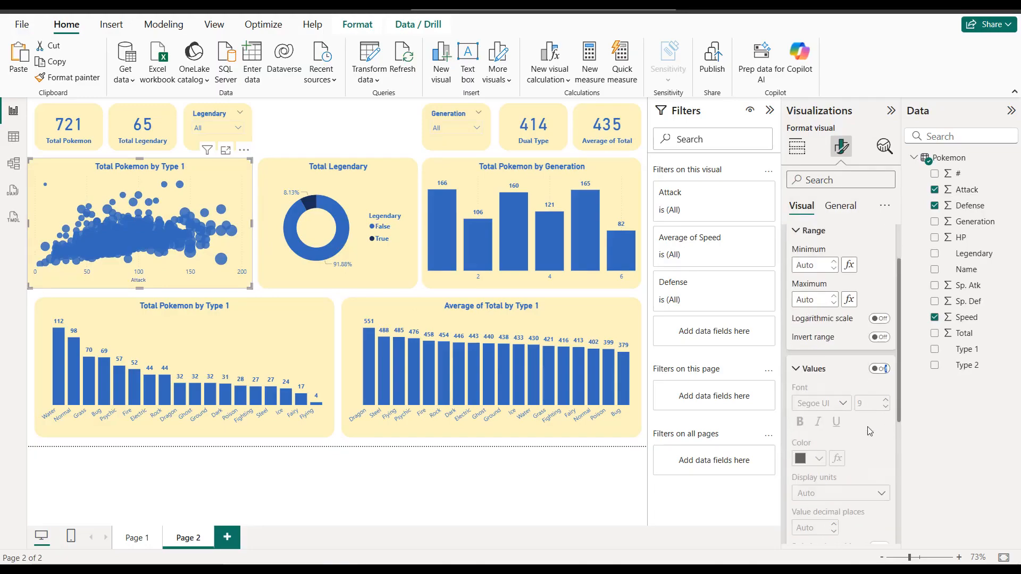
click(821, 377)
click(879, 368)
click(811, 377)
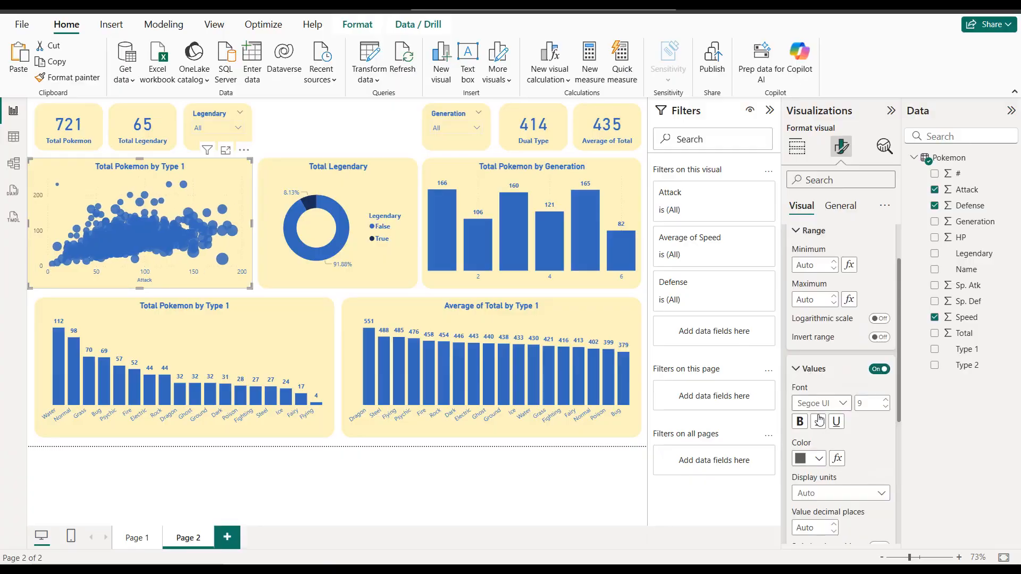
click(819, 458)
click(808, 404)
scroll(824, 410, down, 2)
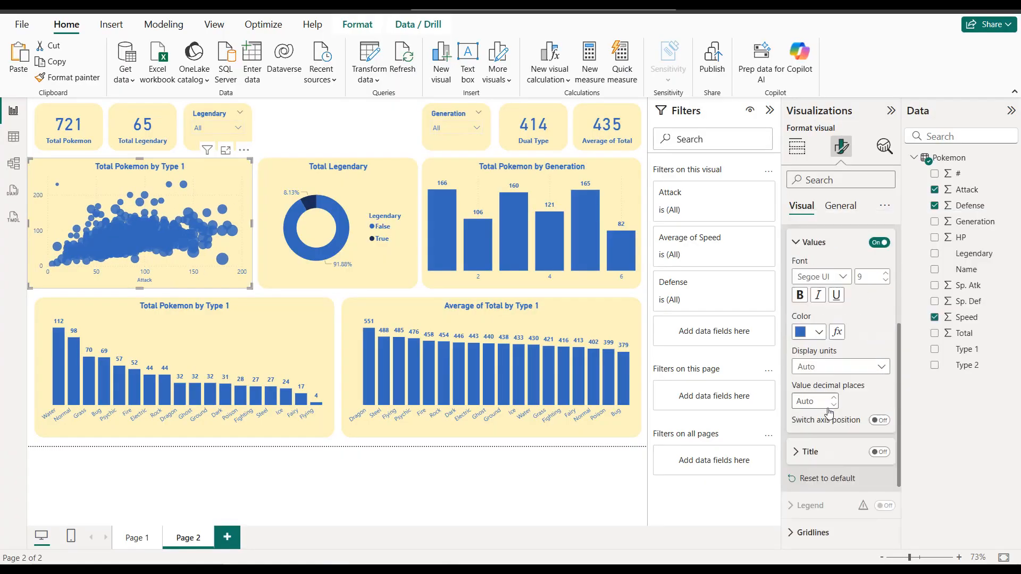
Step: Show the scatter chart's Y-axis title and color it the report's blue
click(878, 445)
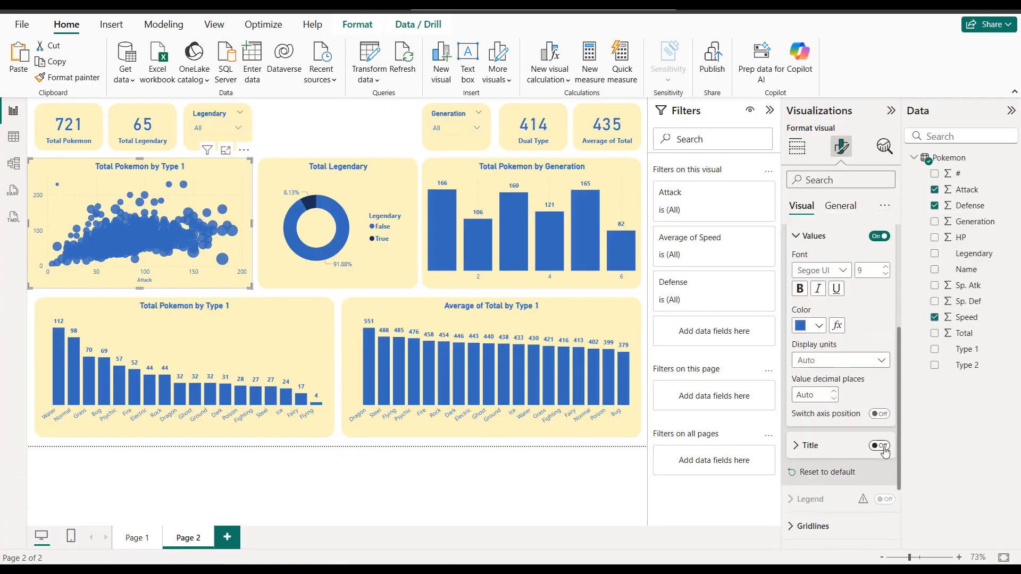
click(810, 446)
scroll(812, 457, down, 2)
click(816, 473)
click(811, 414)
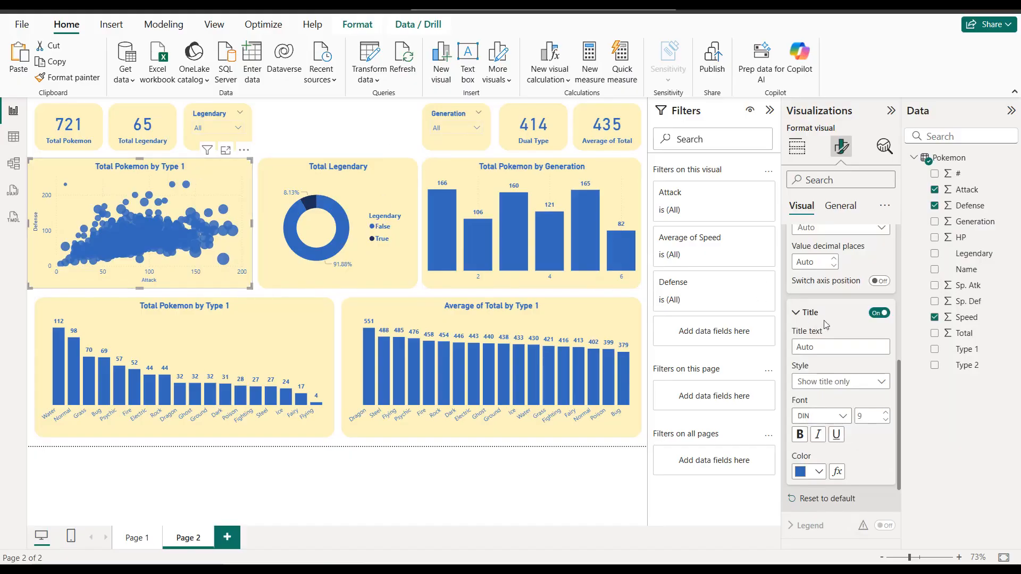
scroll(827, 322, up, 5)
Step: Retitle the scatter chart as "Attack vs. Defense"
click(839, 208)
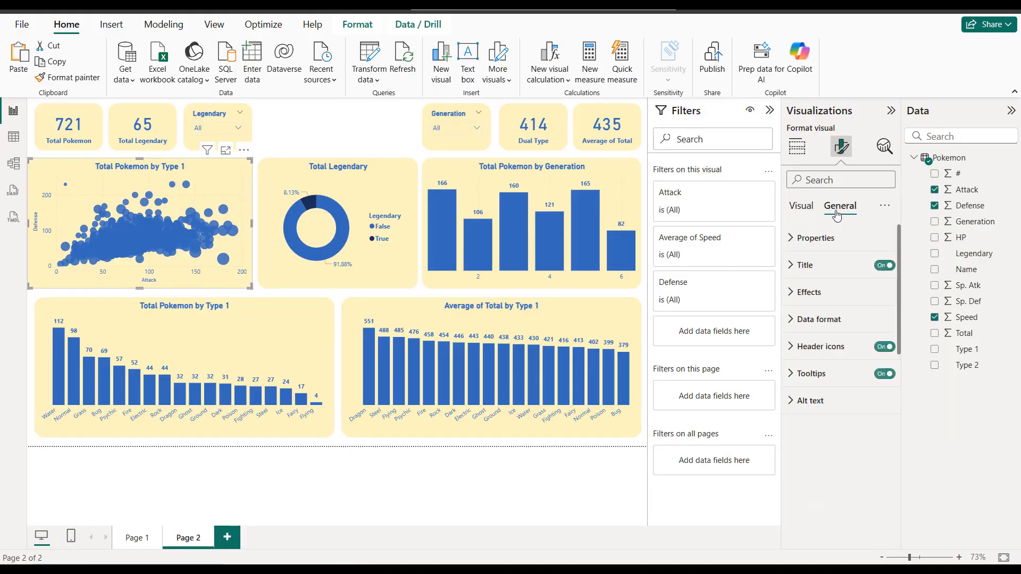
click(840, 268)
triple_click(826, 332)
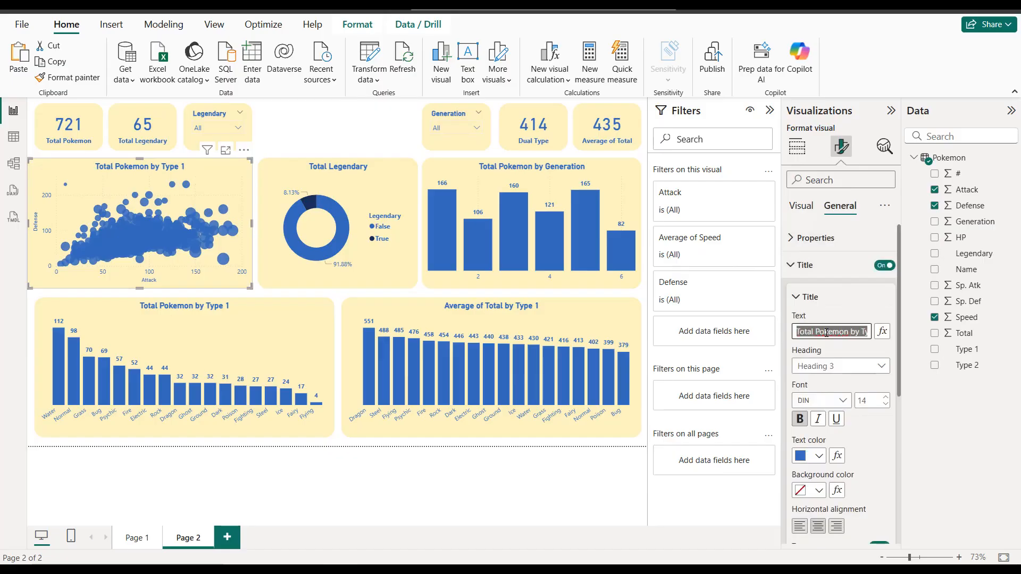
text(Attack vs)
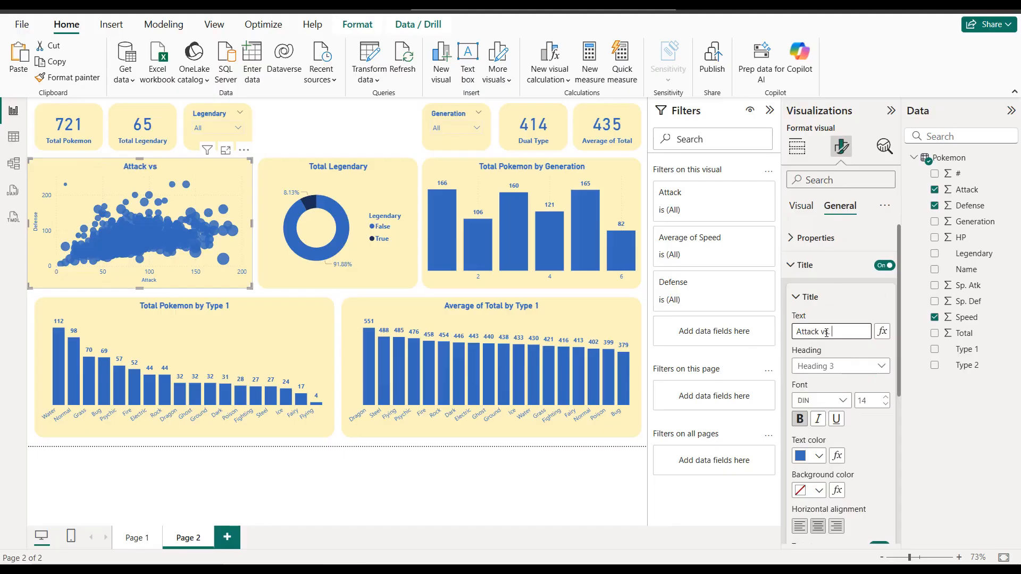
text(. Defense)
click(219, 185)
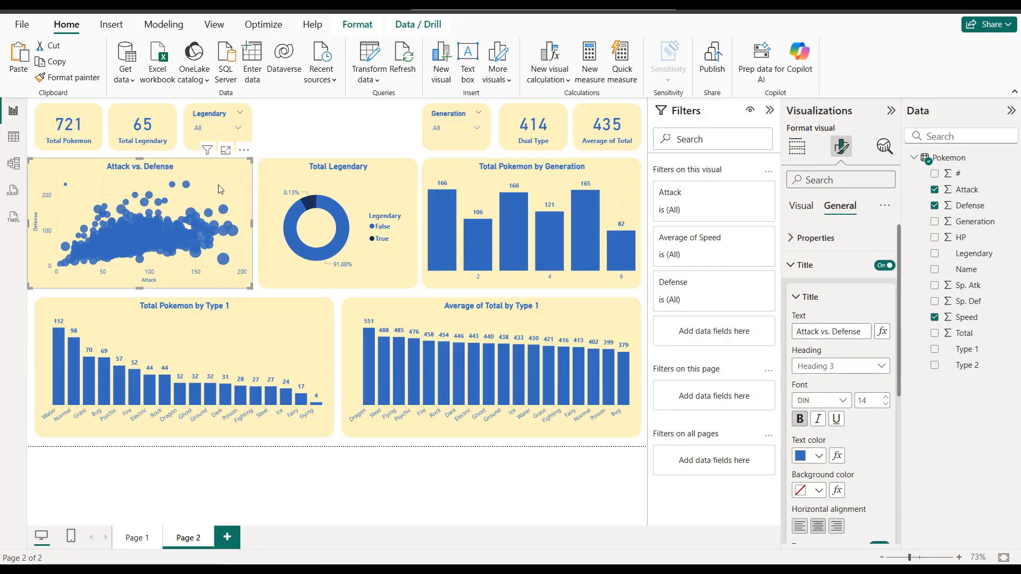
Step: Set the scatter chart's marker color transparency to 60%, keeping the markers blue
click(801, 206)
click(811, 271)
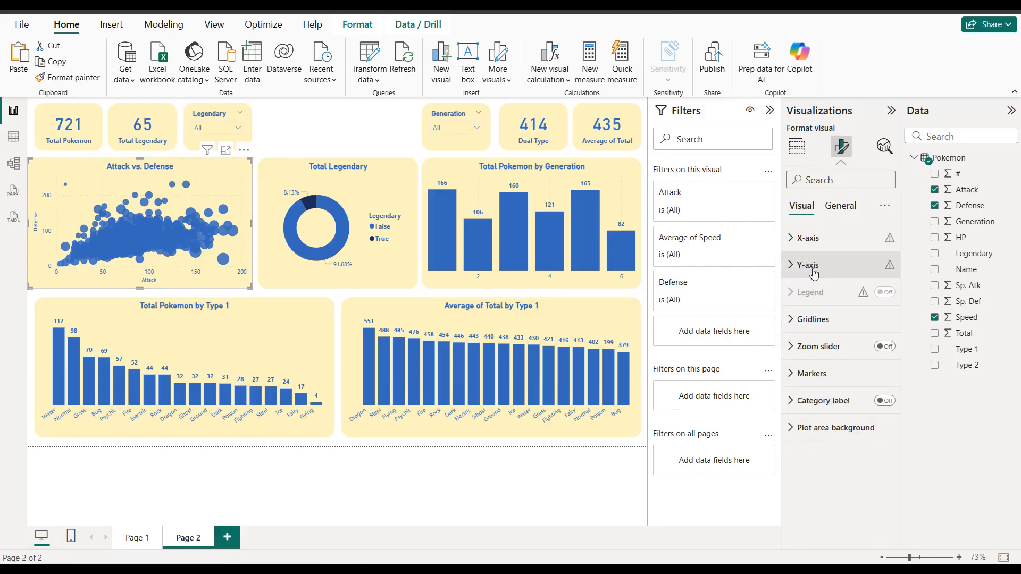
click(841, 379)
scroll(843, 382, down, 3)
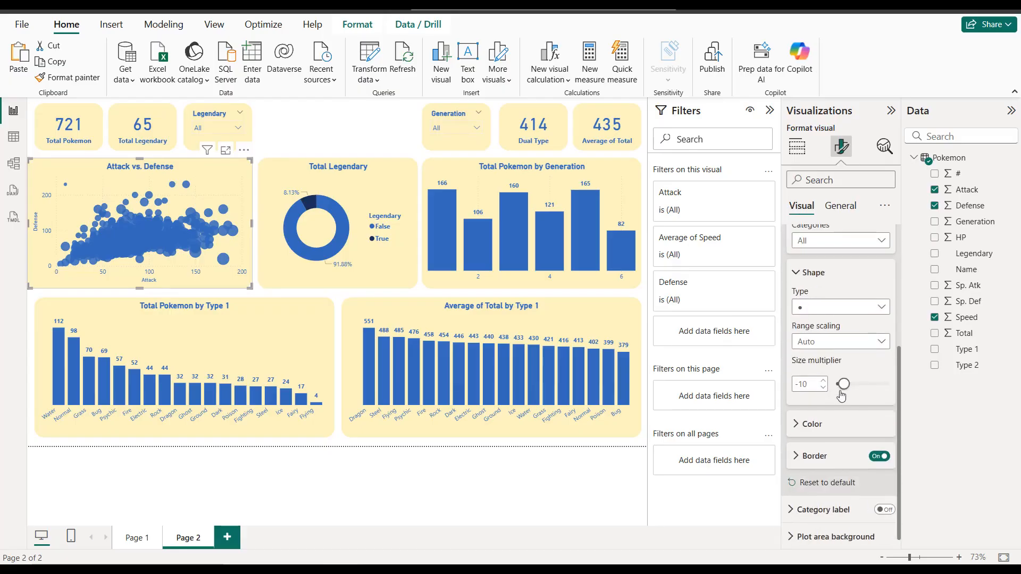
click(812, 424)
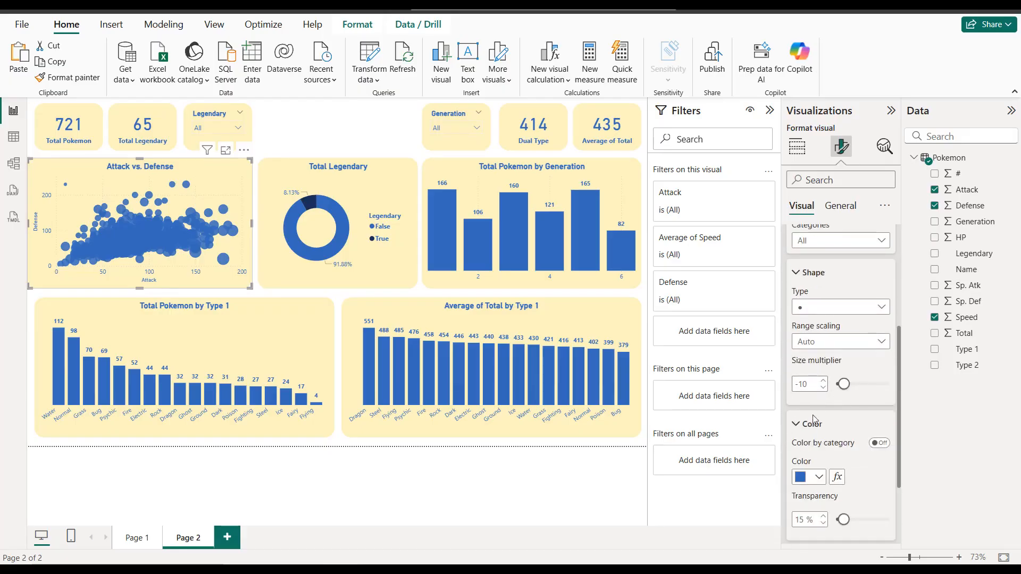
scroll(814, 419, down, 2)
double_click(801, 409)
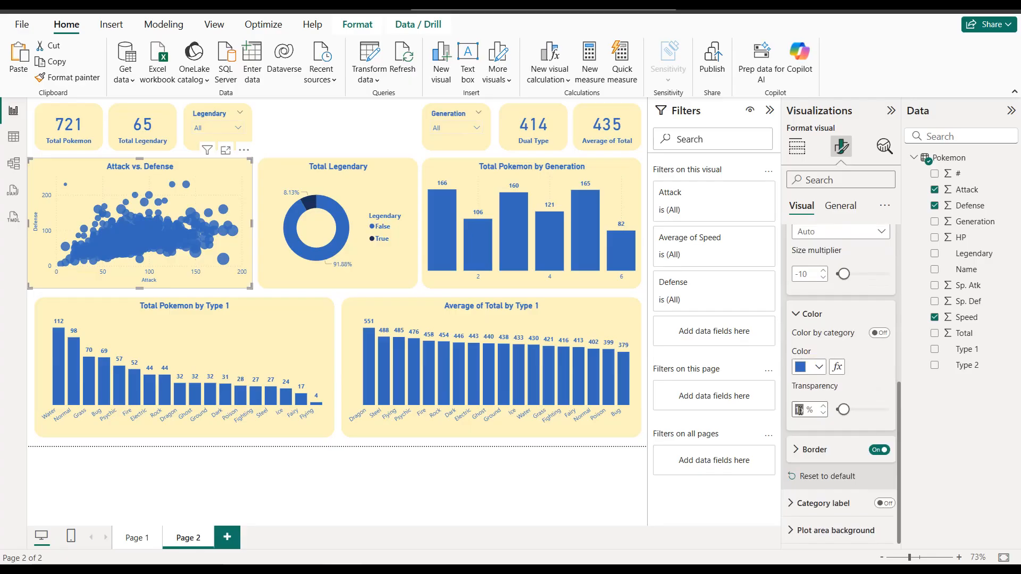
text(60)
key(Return)
click(819, 368)
click(815, 313)
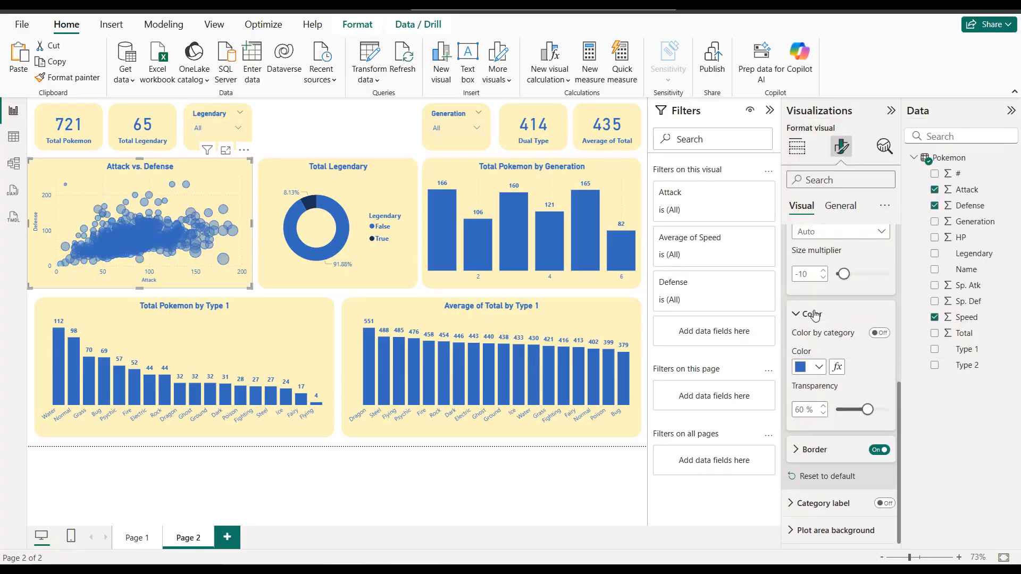
click(336, 126)
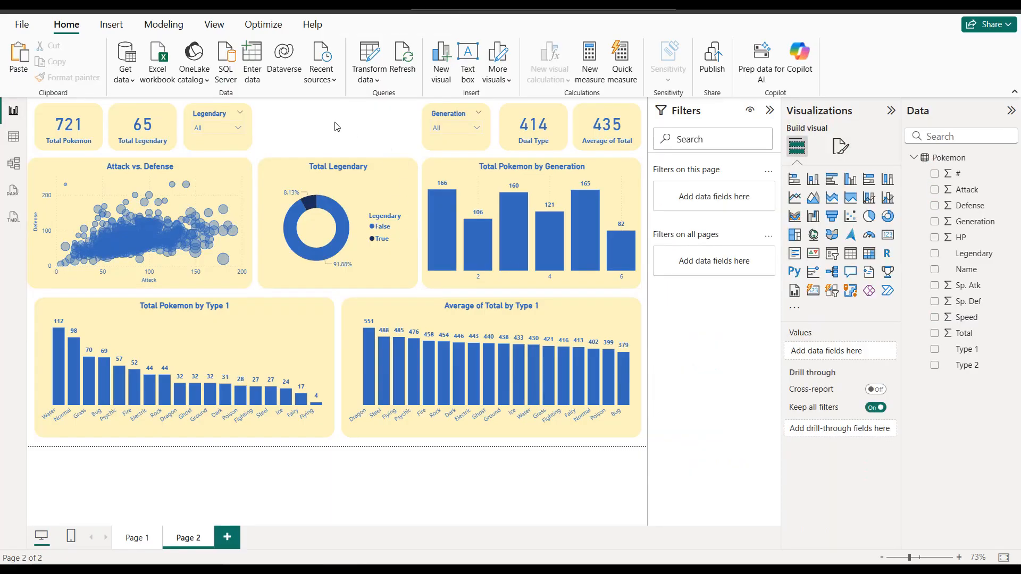
Step: Insert the Pokémon logo image and fit it into the gap between the Legendary and Generation slicers, matching the cards' height
click(111, 24)
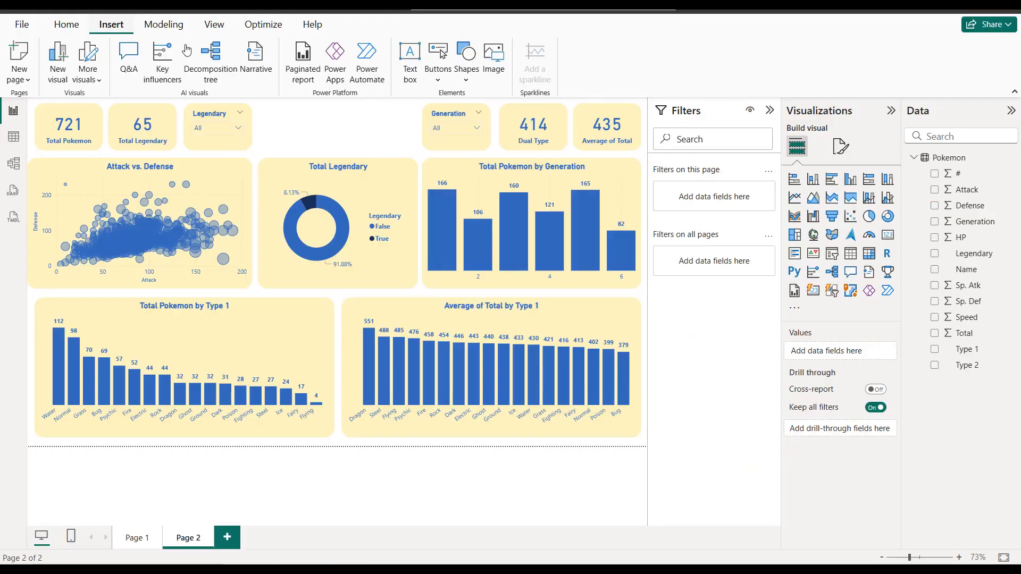
click(494, 55)
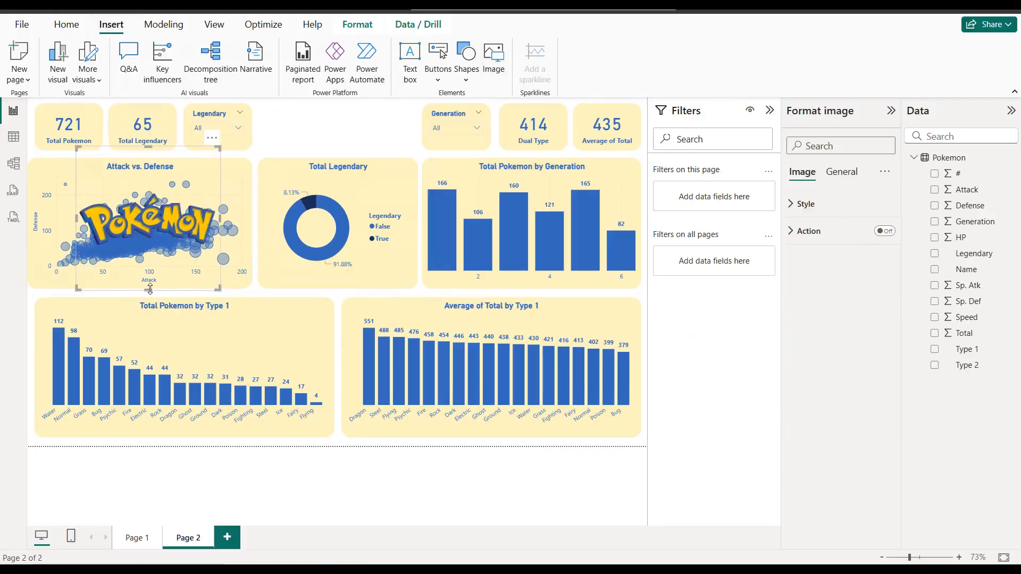
drag(150, 289, 336, 140)
drag(266, 133, 258, 138)
drag(416, 137, 424, 137)
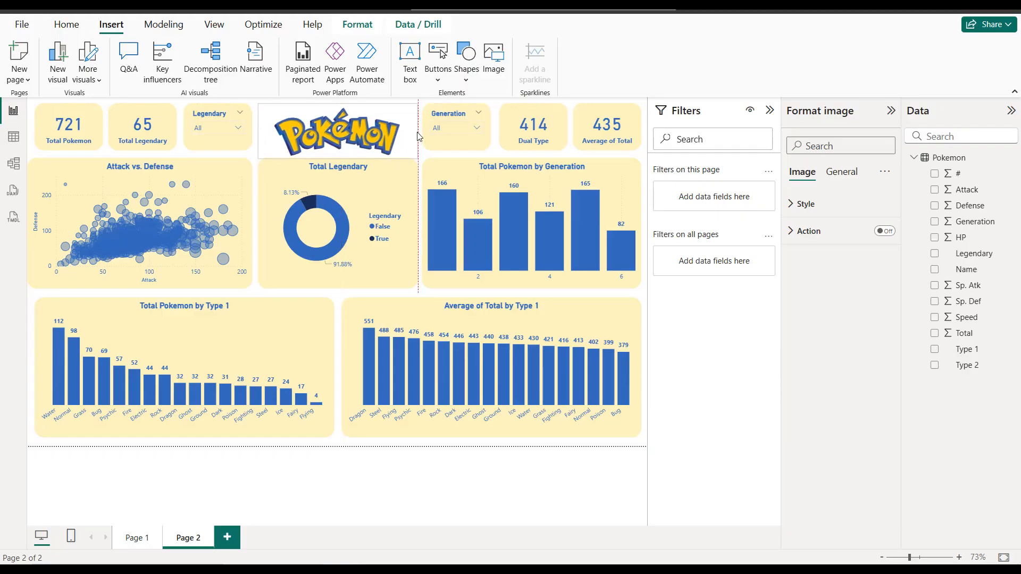
drag(342, 157, 342, 150)
drag(338, 104, 338, 105)
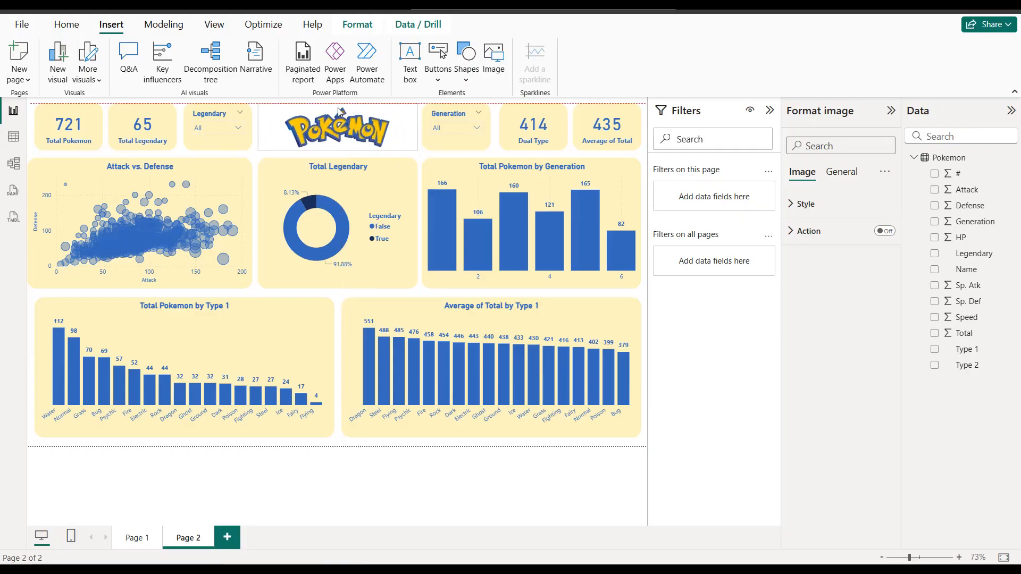
Step: Give the logo image a background in the pale yellow used by the cards
click(842, 172)
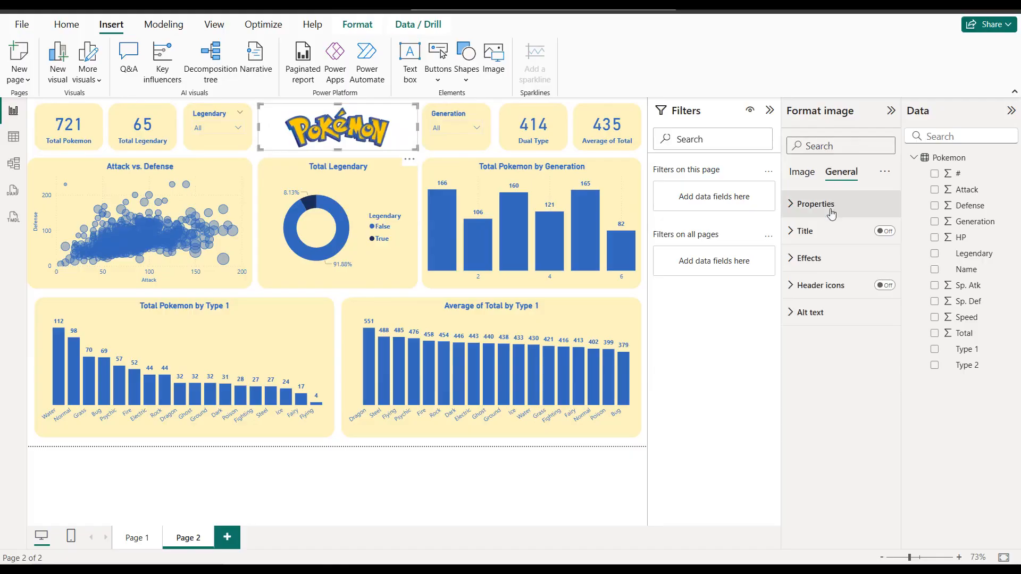
click(829, 257)
click(878, 290)
click(819, 324)
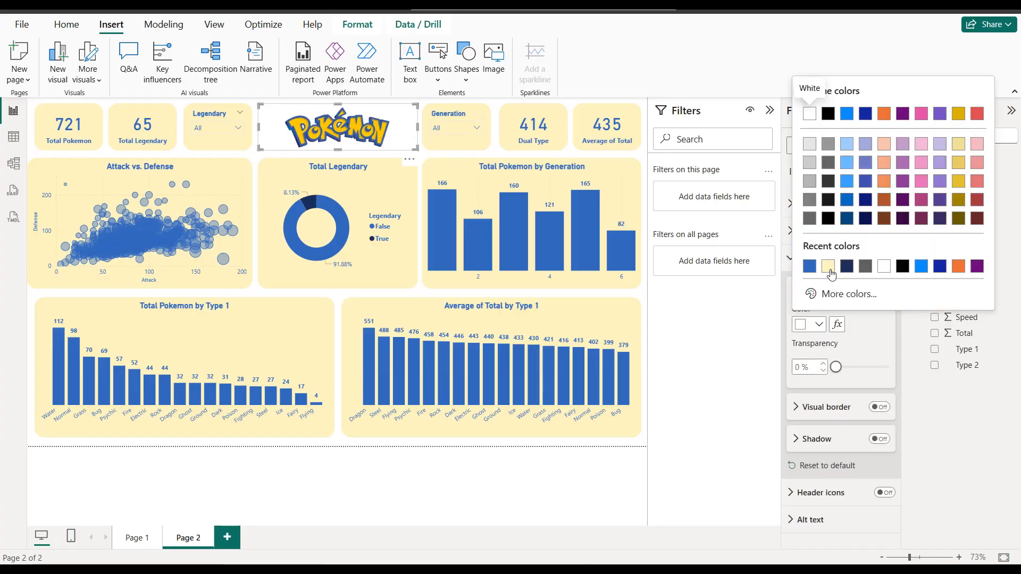
click(827, 266)
Step: Add a pale yellow visual border to the logo image with 20 px rounded corners
click(879, 407)
click(808, 409)
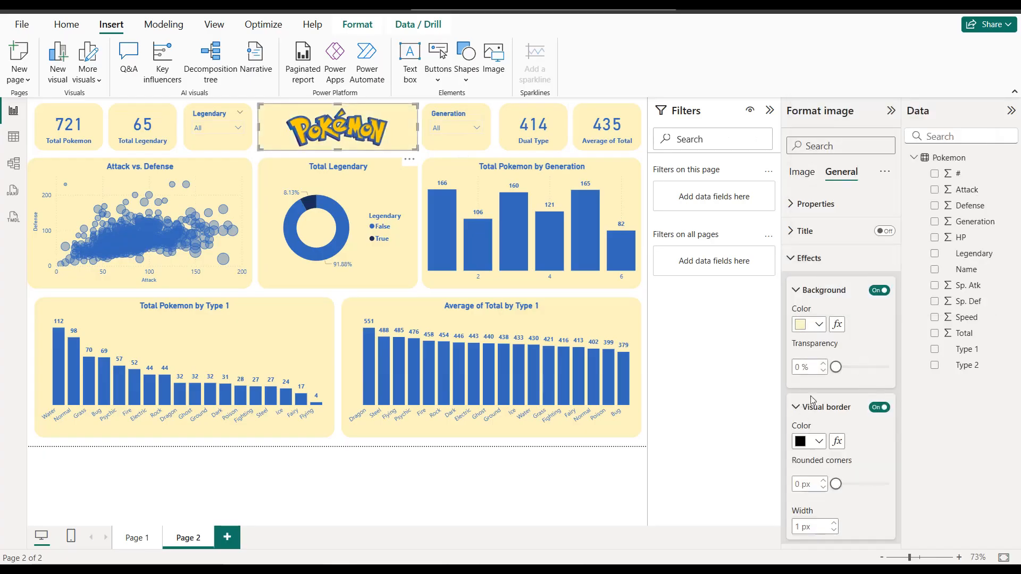
scroll(829, 383, down, 2)
click(819, 332)
click(810, 274)
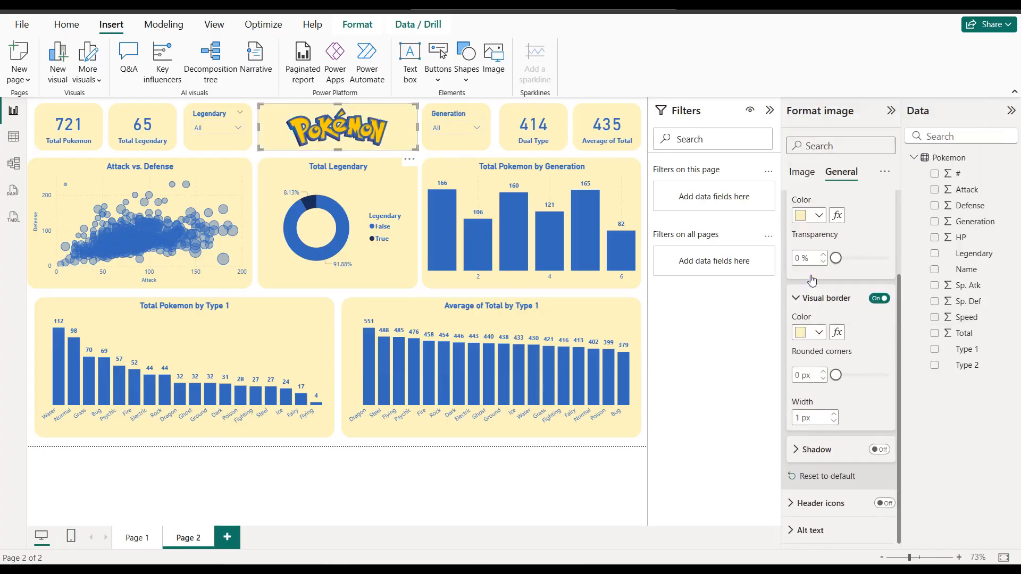
text(20)
Step: Collapse the Format image, Data and Filters panes to enlarge the report canvas
click(891, 111)
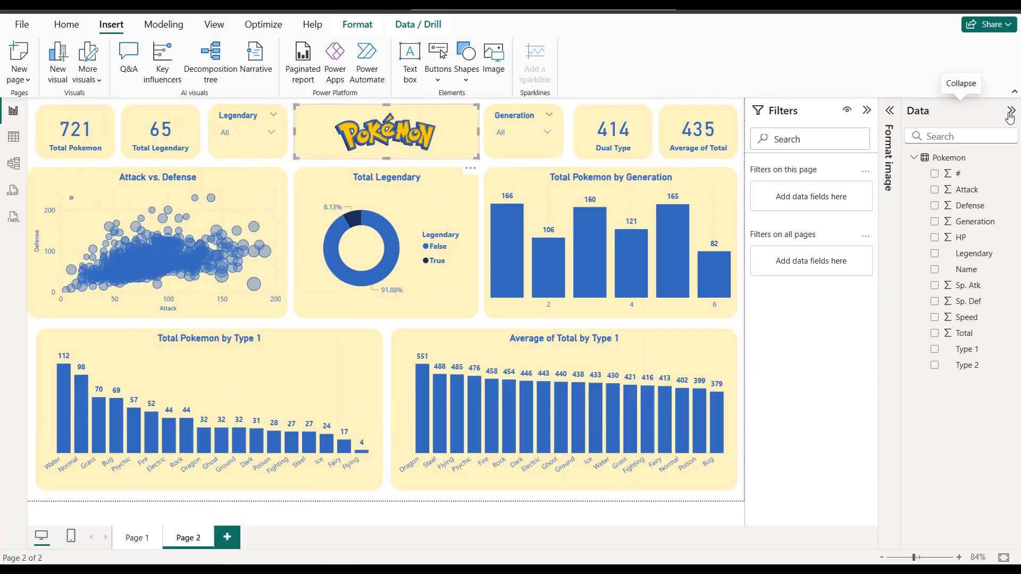
click(1010, 111)
click(967, 111)
click(884, 175)
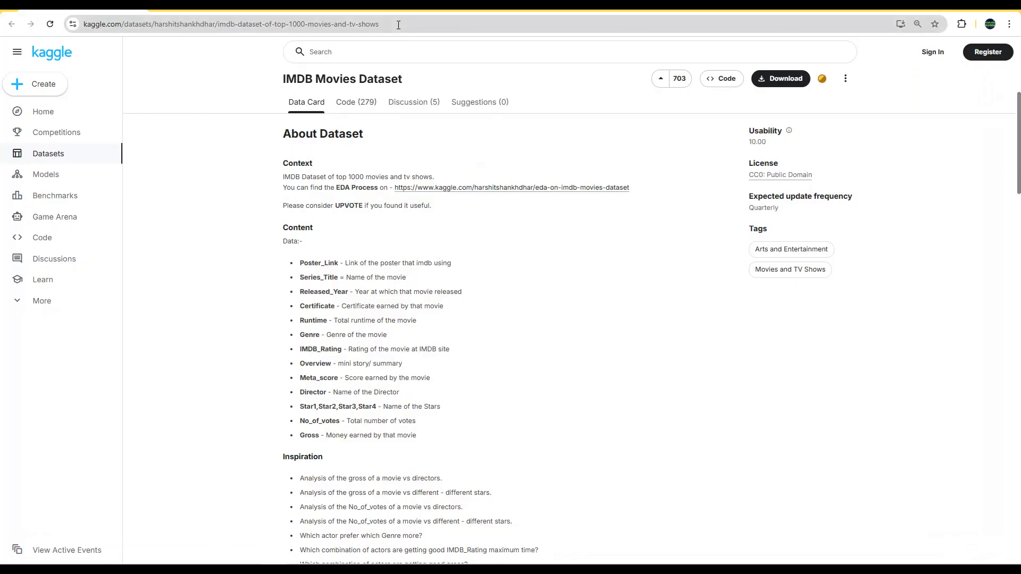
Step: Review the column descriptions and the analysis ideas for the IMDB Movies Dataset on its Kaggle page
click(398, 25)
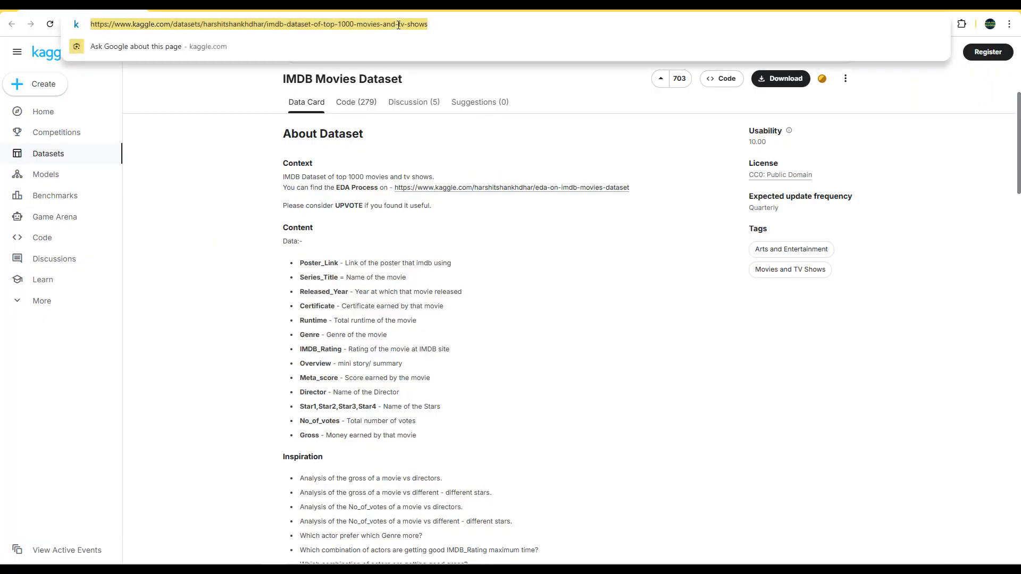
click(243, 103)
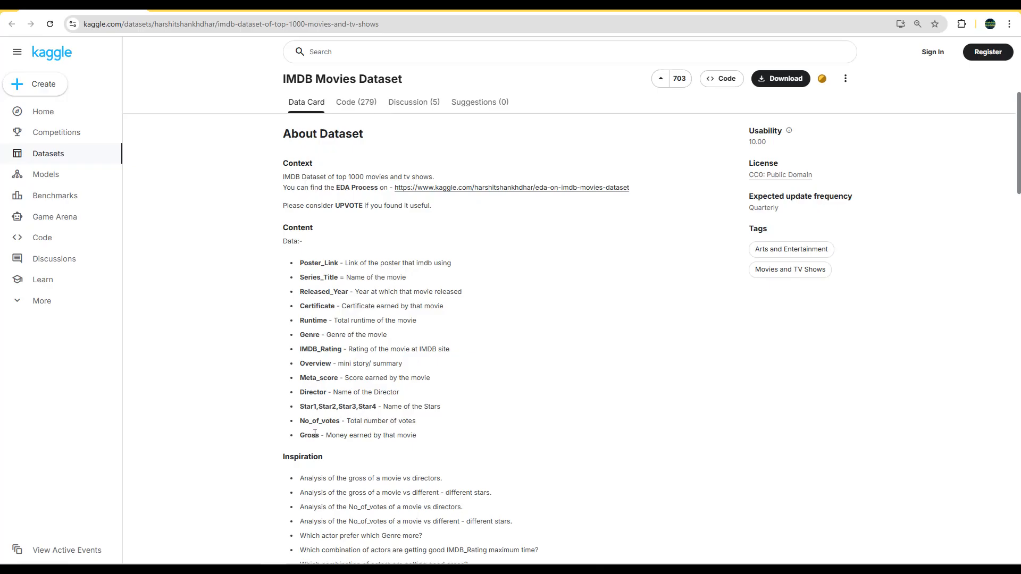
scroll(399, 441, down, 2)
drag(476, 461, 292, 377)
click(256, 374)
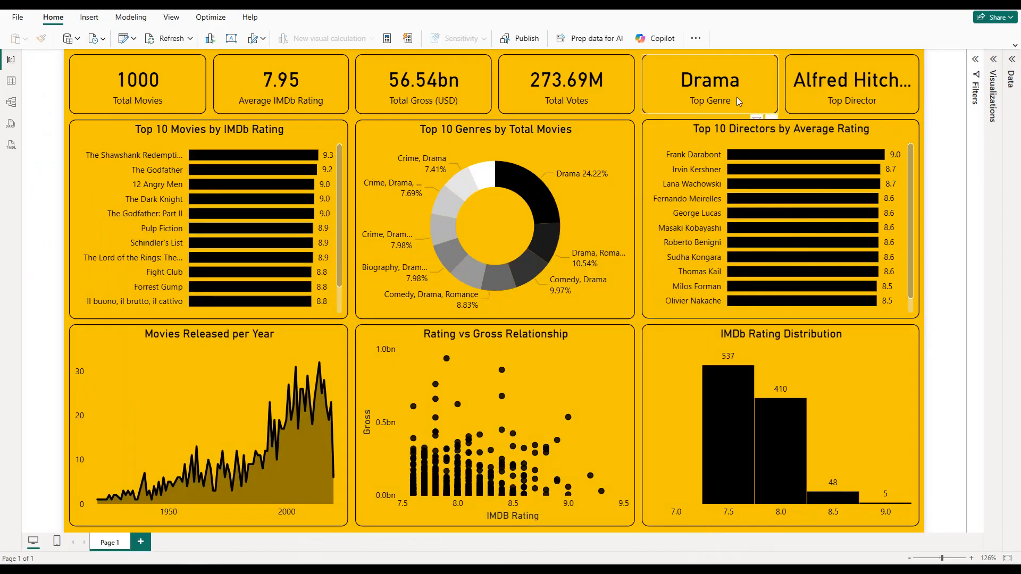
Step: Return to the Power BI movie dashboard and expand the list of the IMDB table's fields and measures
click(78, 40)
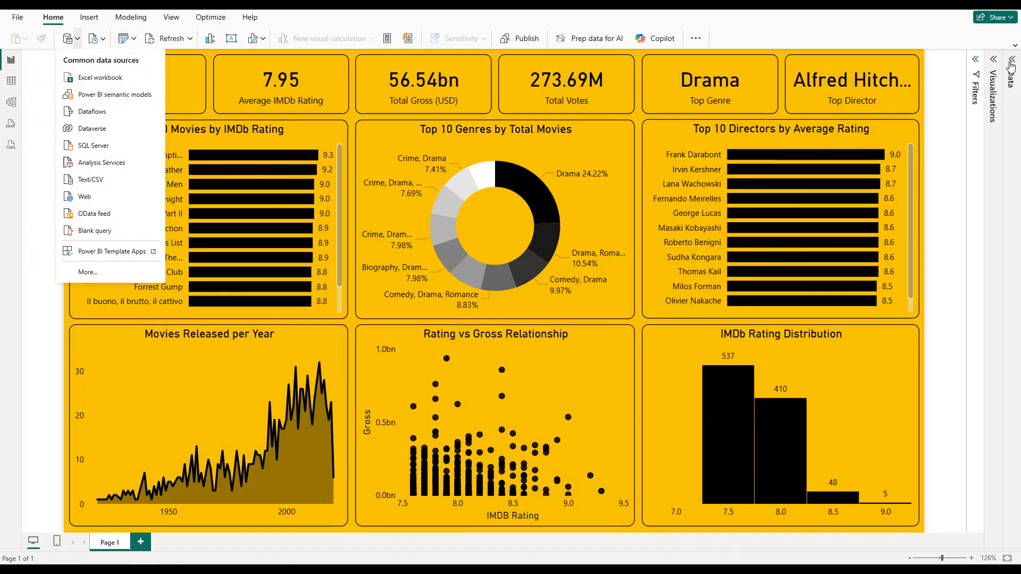
click(1002, 78)
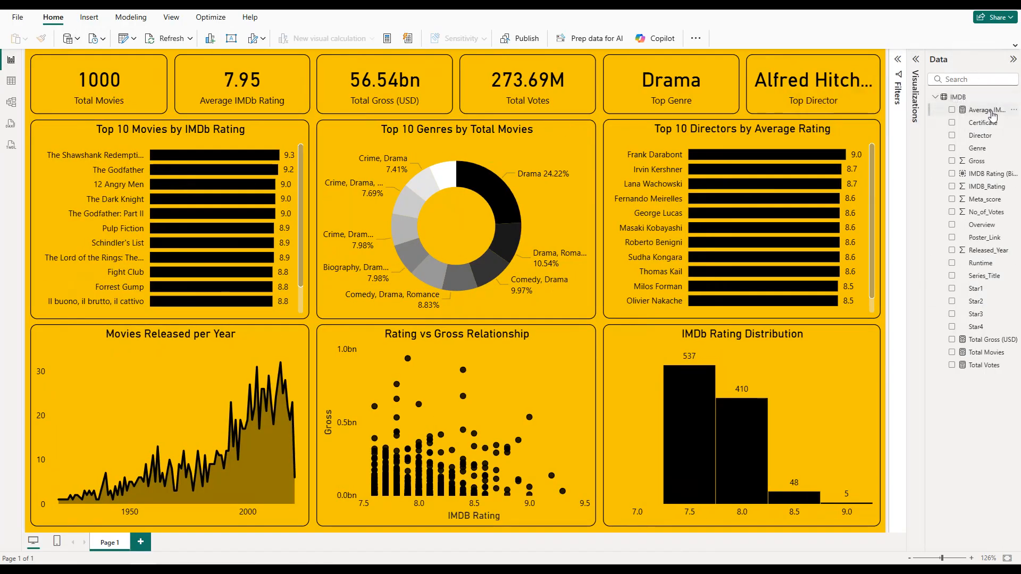
click(1013, 98)
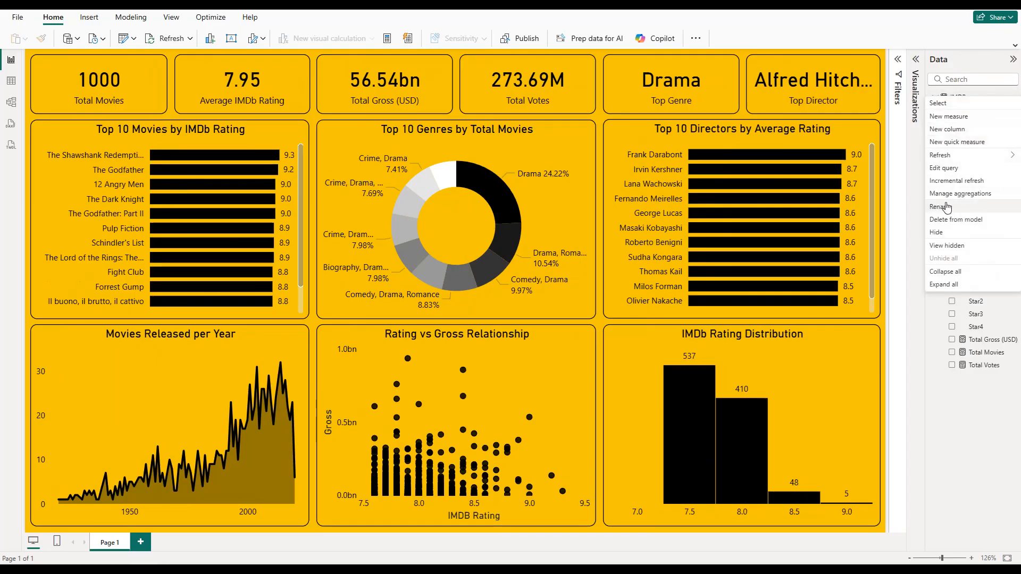
click(914, 151)
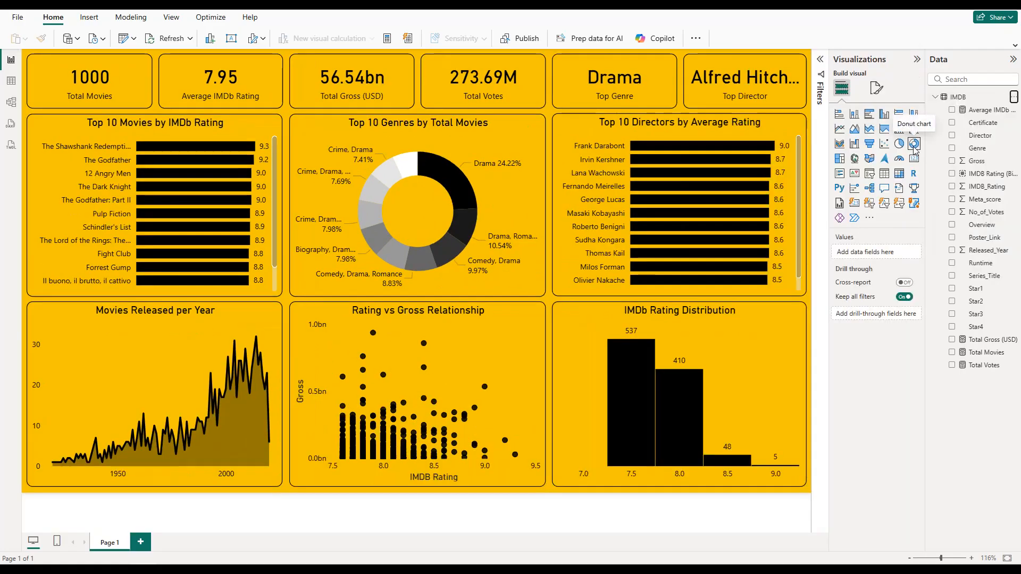
click(918, 61)
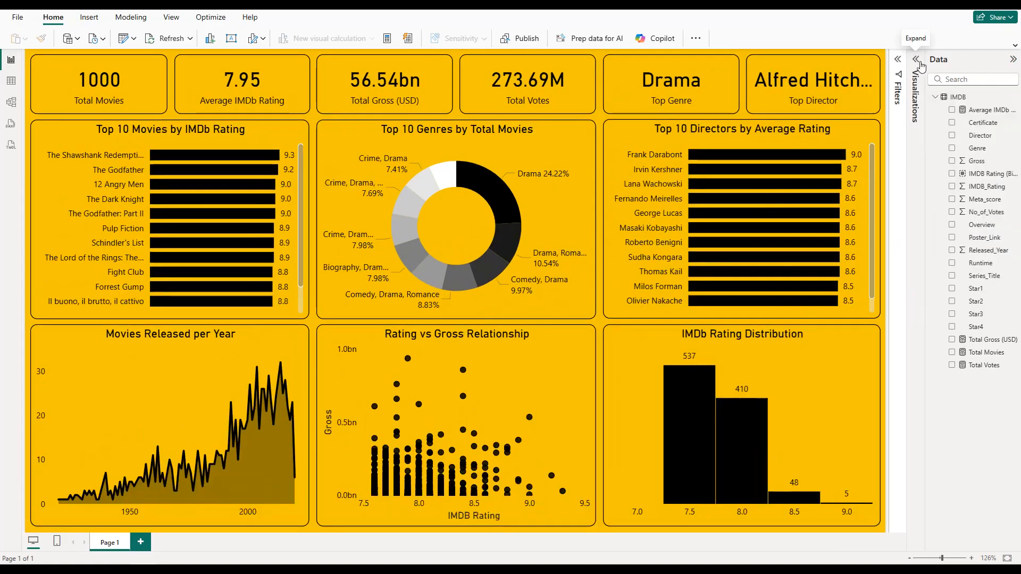
Step: Add a blank report page and inspect the formulas of the Total Movies, Average IMDb Rating, Total Votes and Total Gross (USD) measures
click(141, 542)
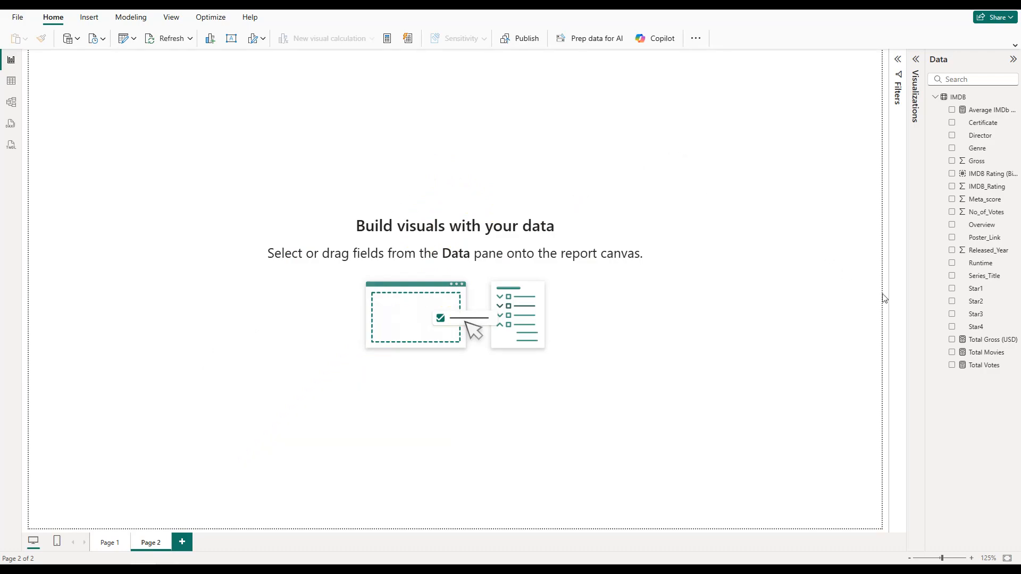
click(982, 352)
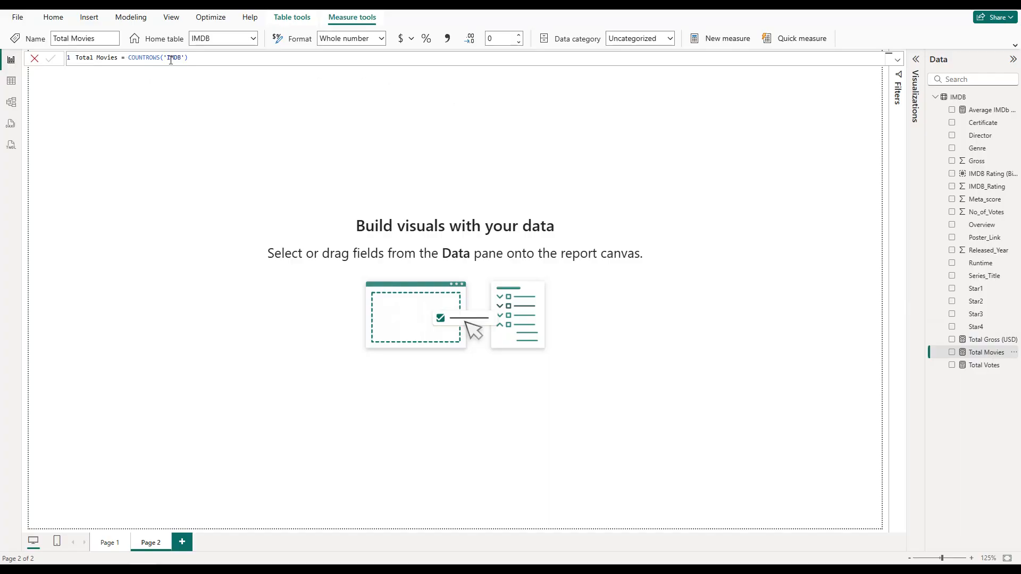
click(984, 112)
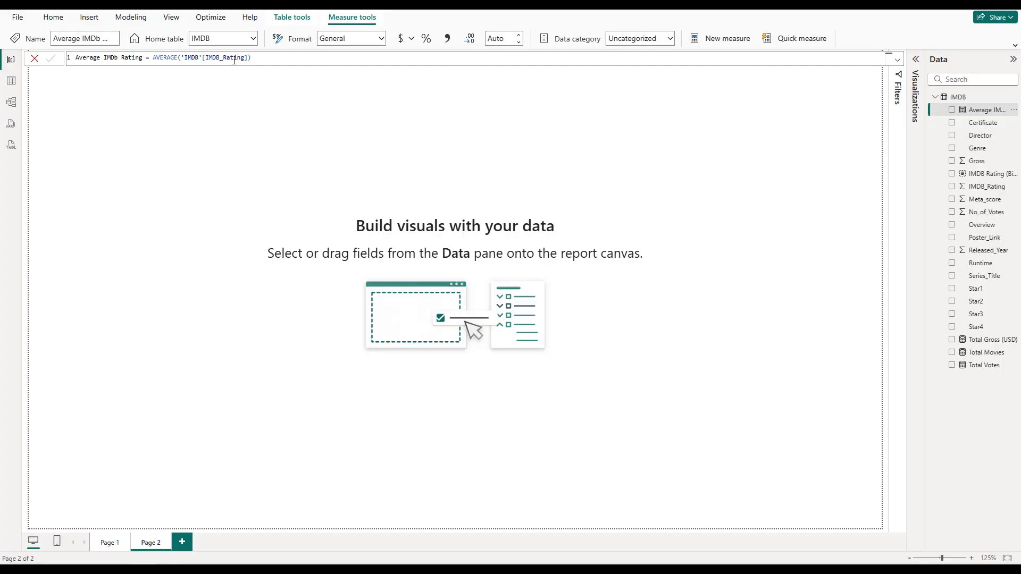
click(981, 367)
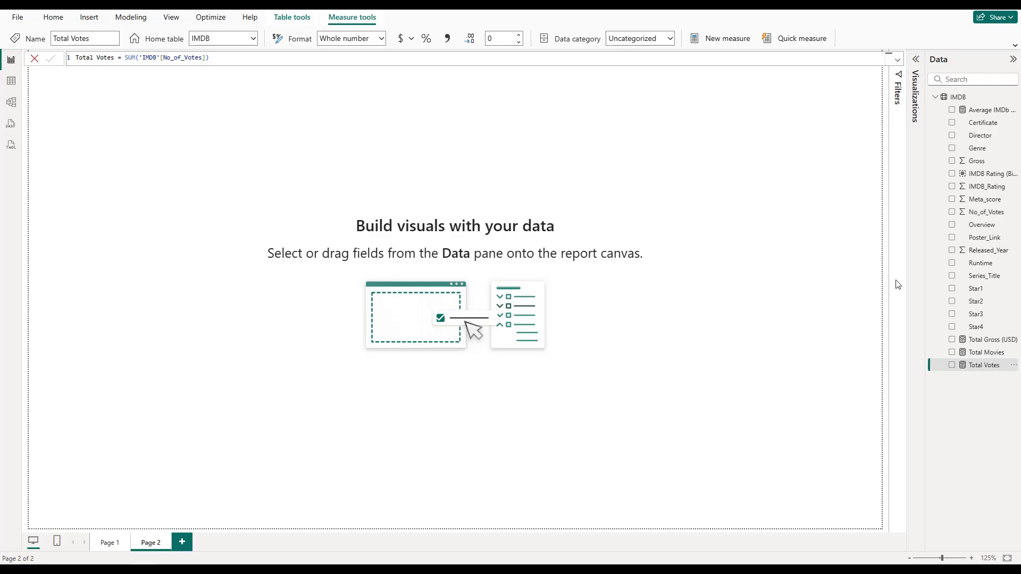
double_click(986, 341)
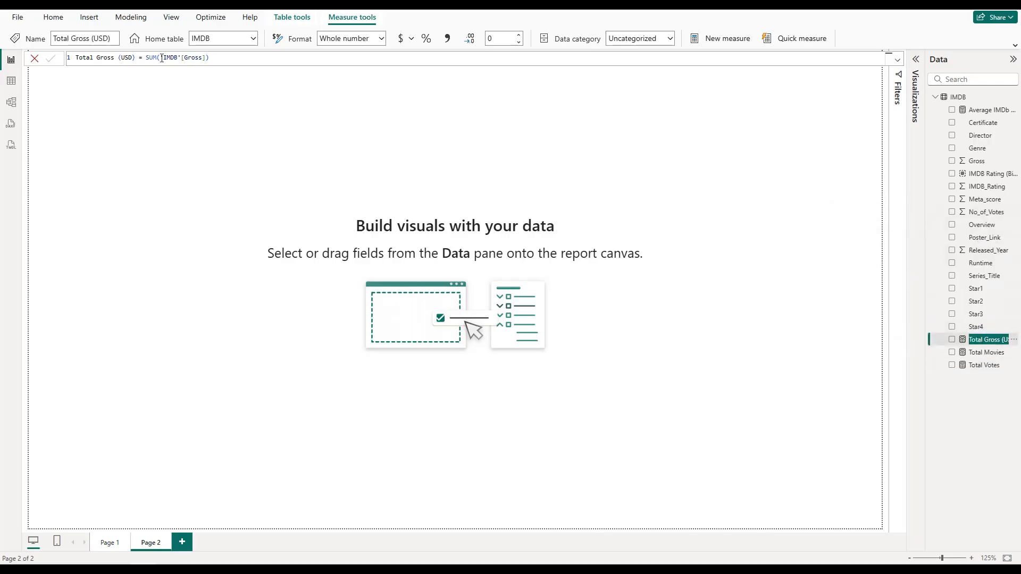
Step: Configure a bin group on IMDB_Rating with a bin size of 0.5, and close the group settings without saving
click(974, 178)
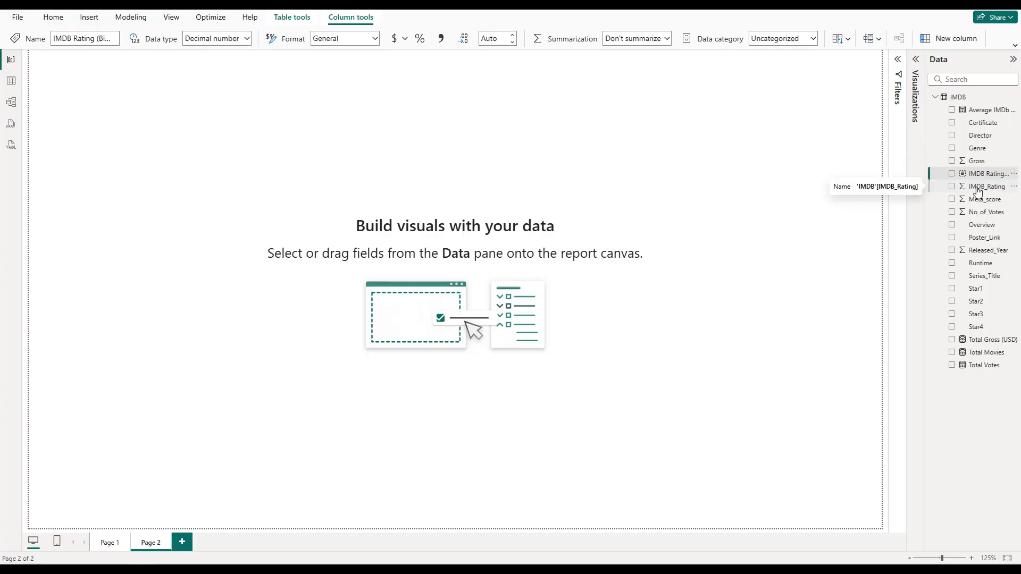
right_click(977, 189)
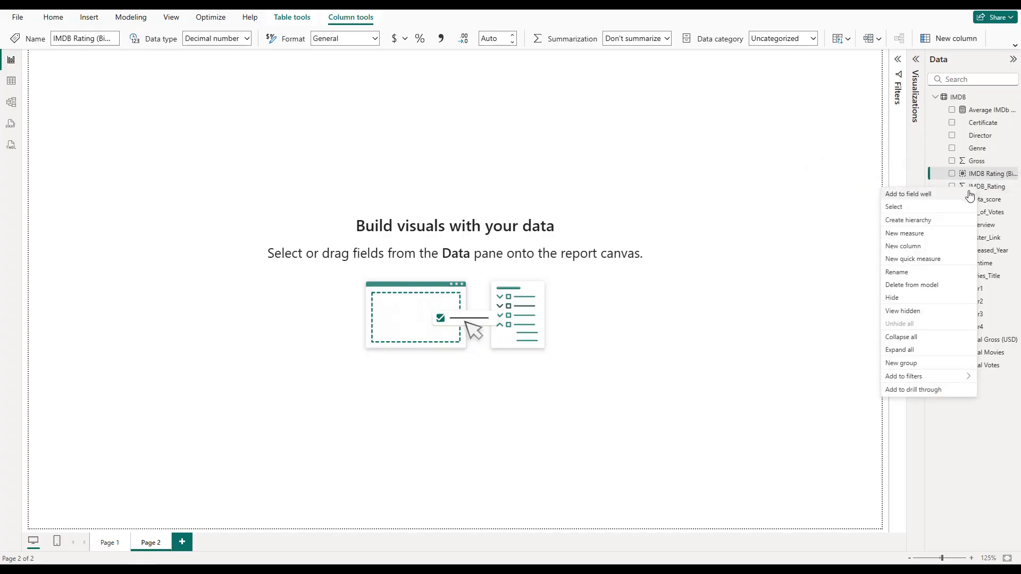
click(904, 364)
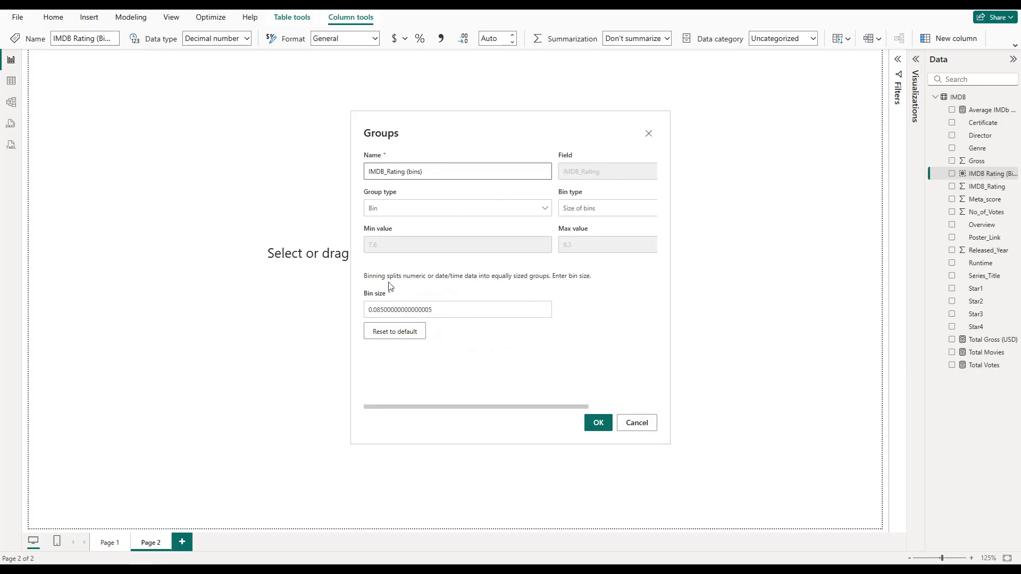
double_click(382, 314)
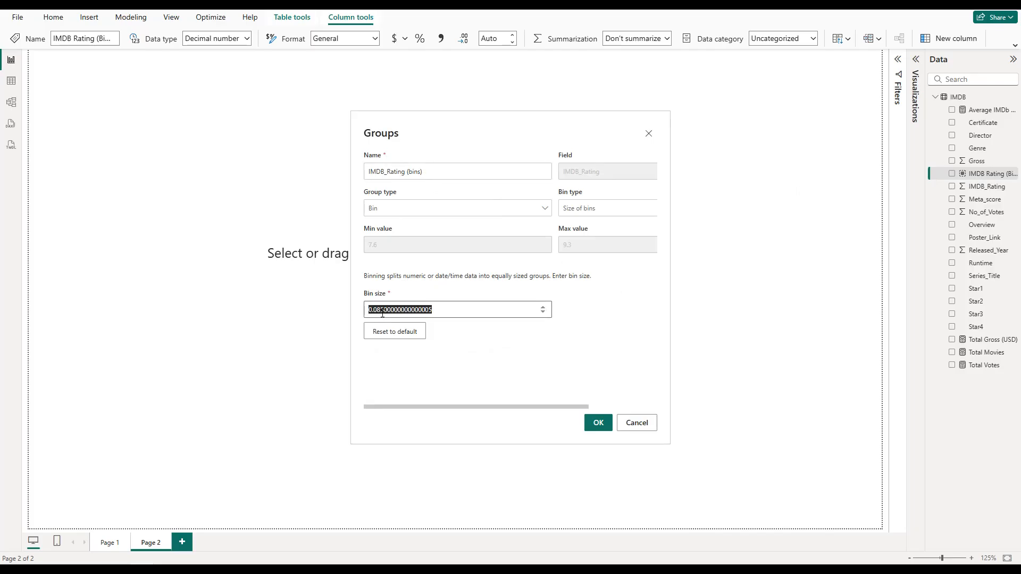
text(0.5)
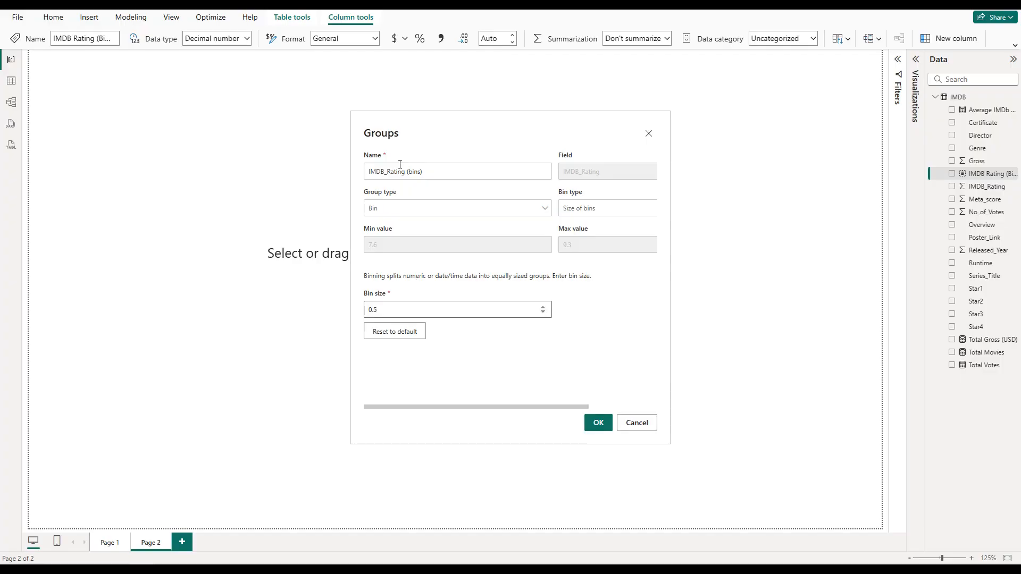
click(649, 134)
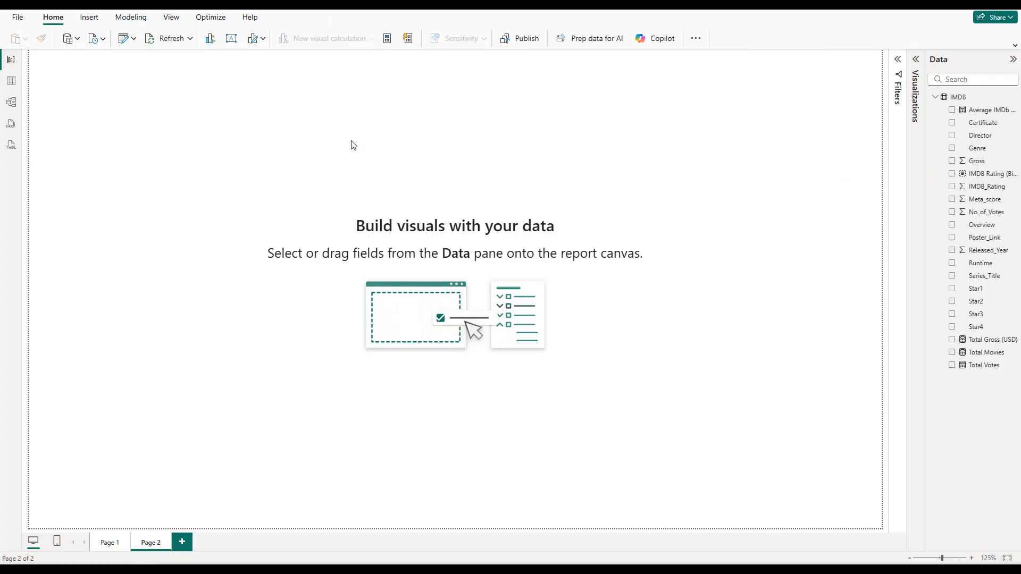
Step: Switch to the color code note in Notepad, copy the hex code #f6c700 and return to the report
key(alt+Tab)
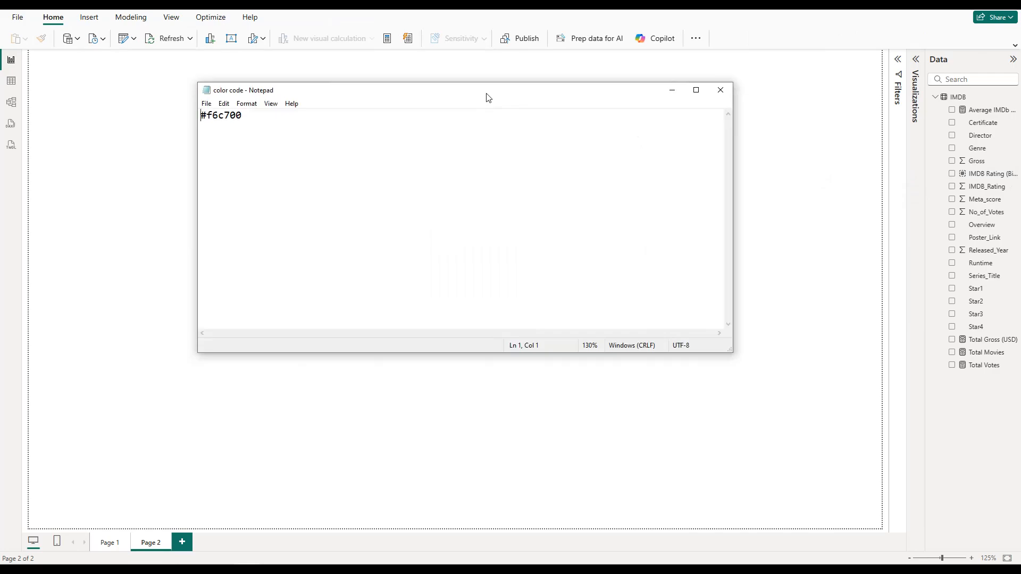
key(ctrl+a)
drag(254, 120, 201, 115)
click(672, 90)
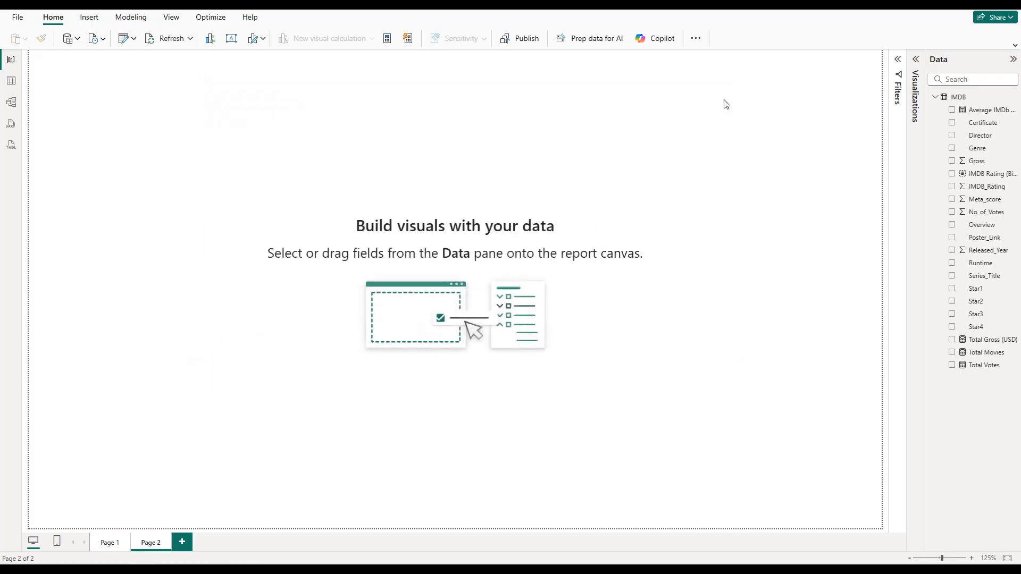
Step: Set the canvas background of Page 2 to the copied color #f6c700 with 0% transparency
click(915, 62)
click(878, 93)
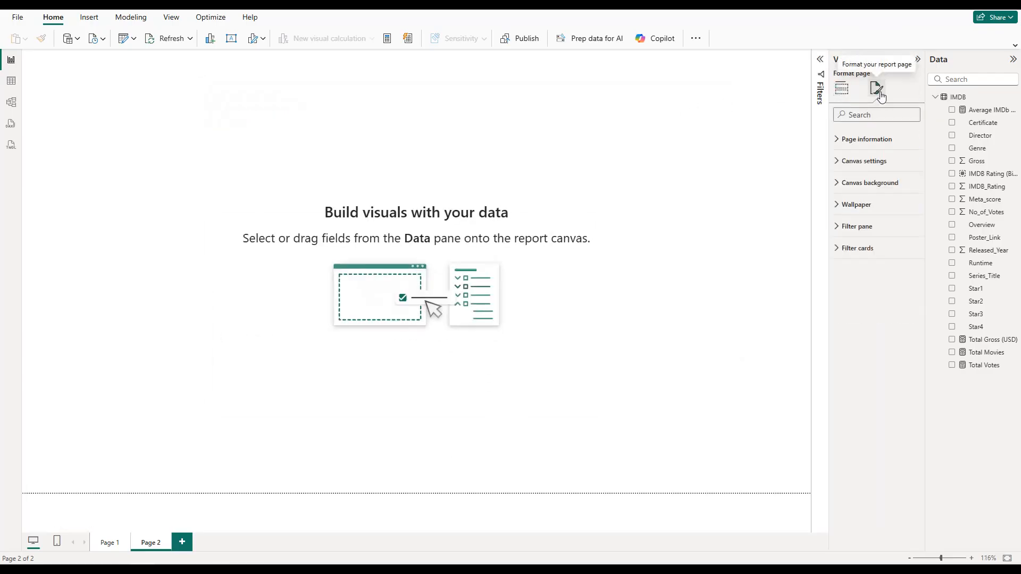
click(880, 183)
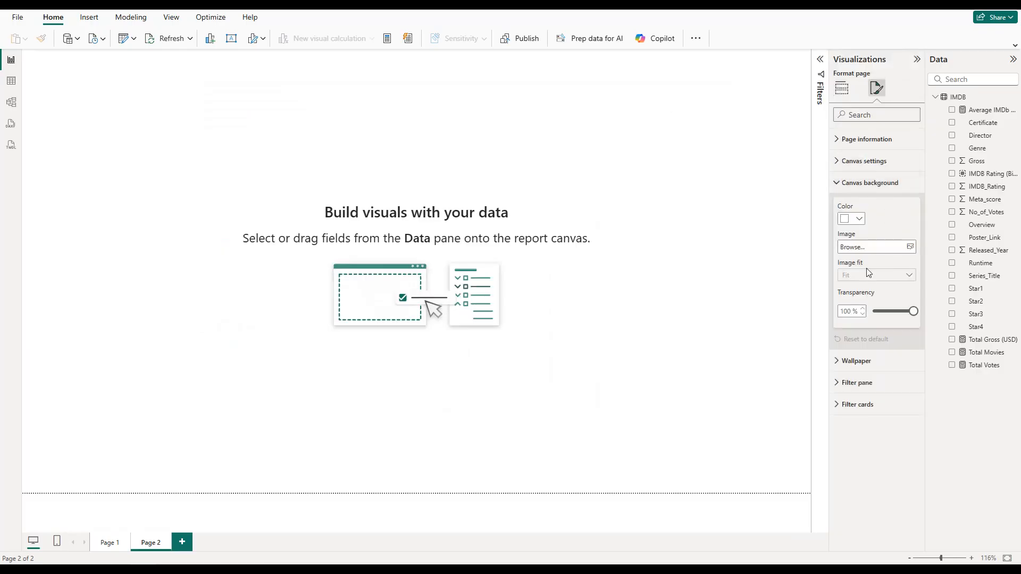
click(854, 219)
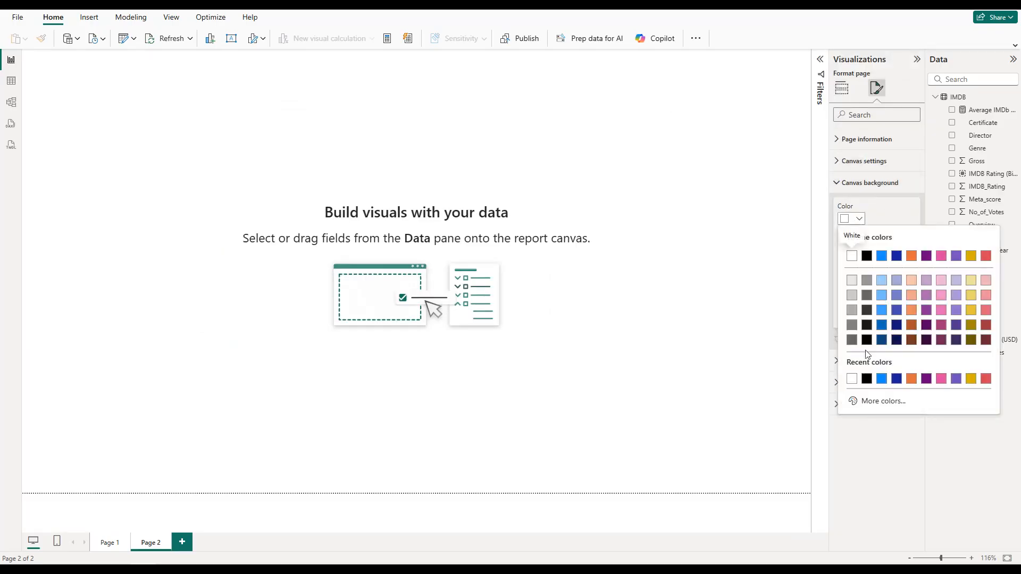
click(868, 401)
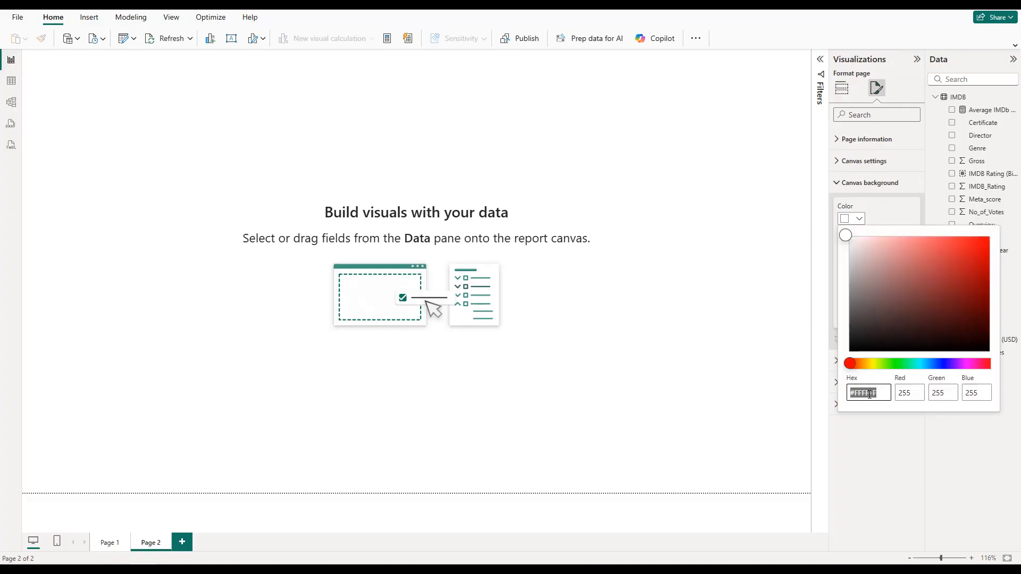
text(#F6C700)
click(890, 208)
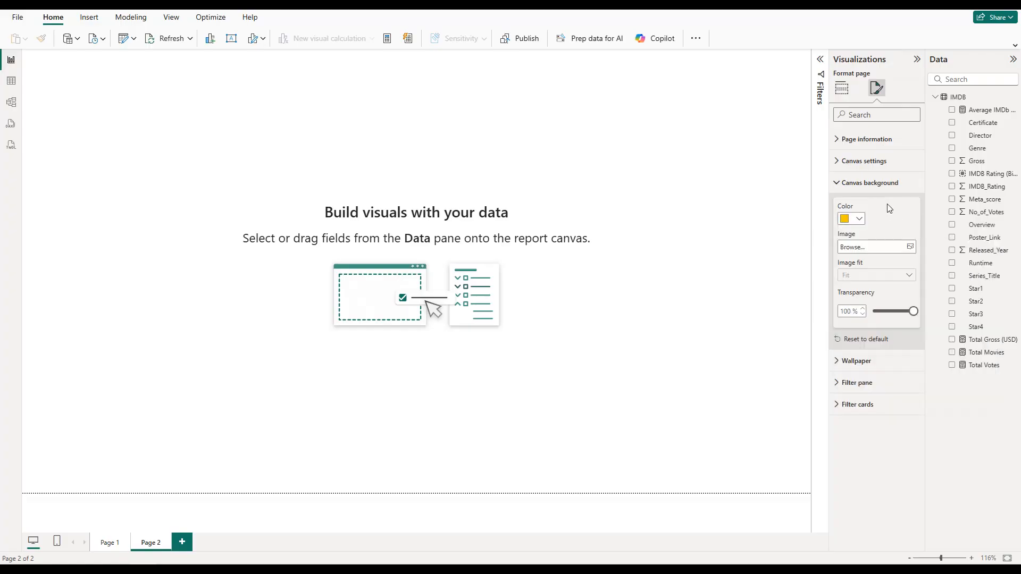
drag(917, 314, 872, 313)
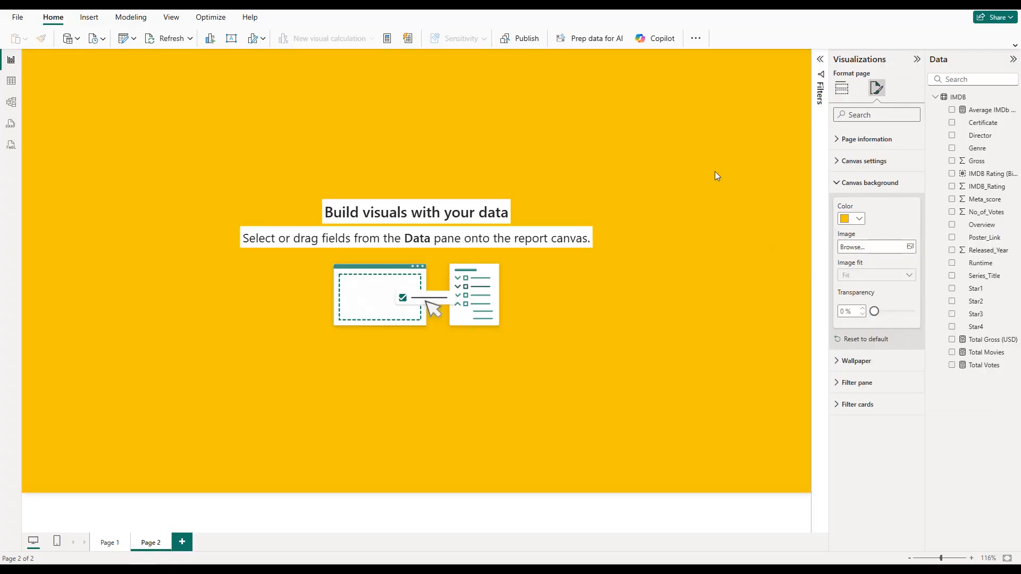
Step: Add a card visual to the page and fill it with the Total Movies measure
click(842, 88)
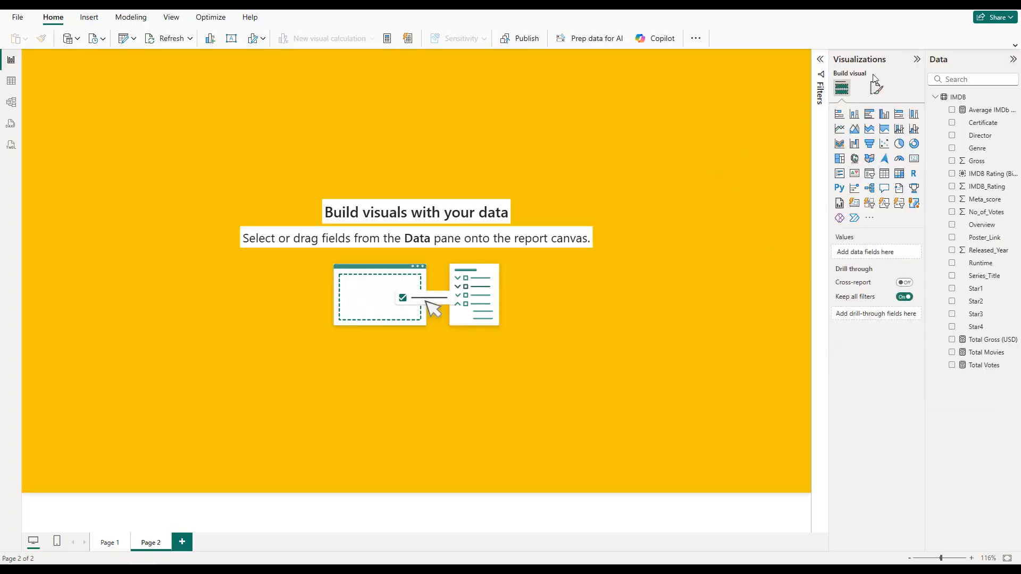
click(917, 60)
click(919, 62)
click(912, 161)
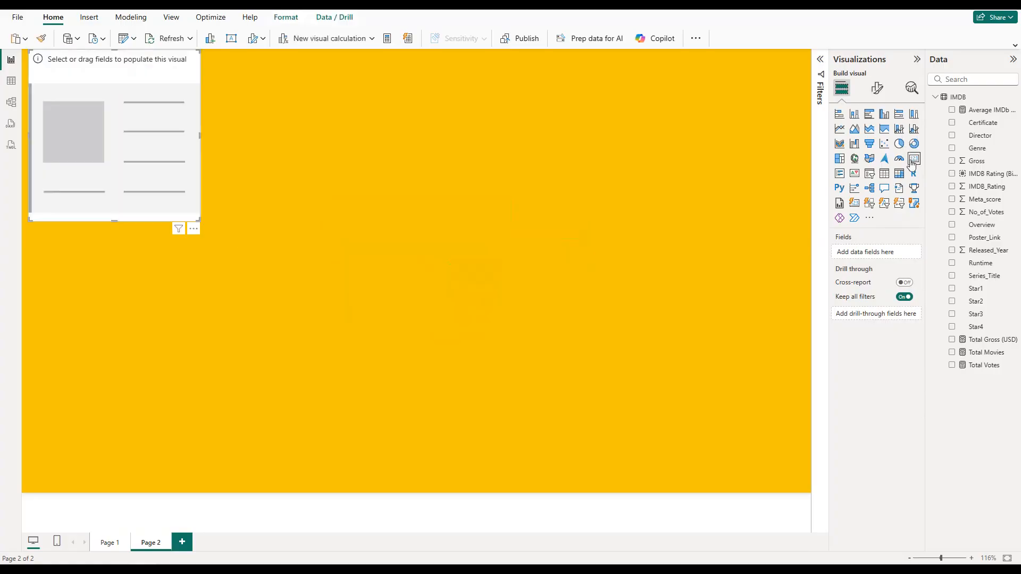
click(877, 88)
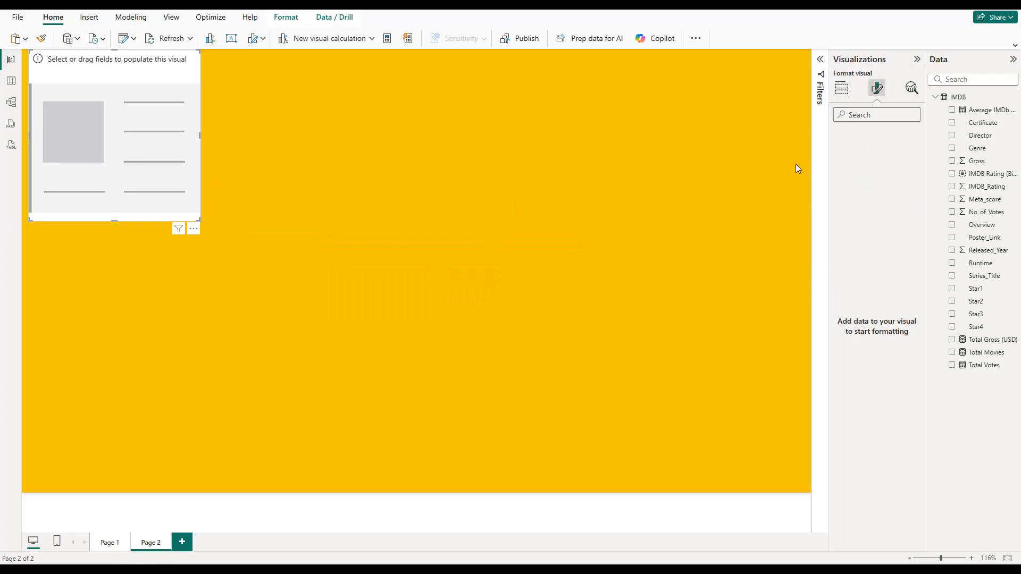
click(952, 353)
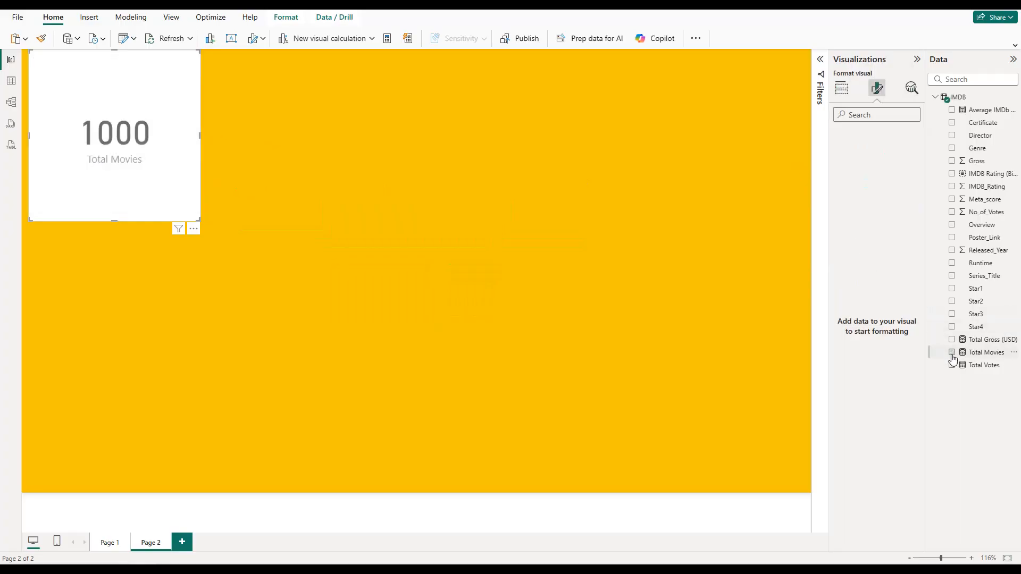
Step: Set the card's callout value to font size 25 and color it black
click(861, 162)
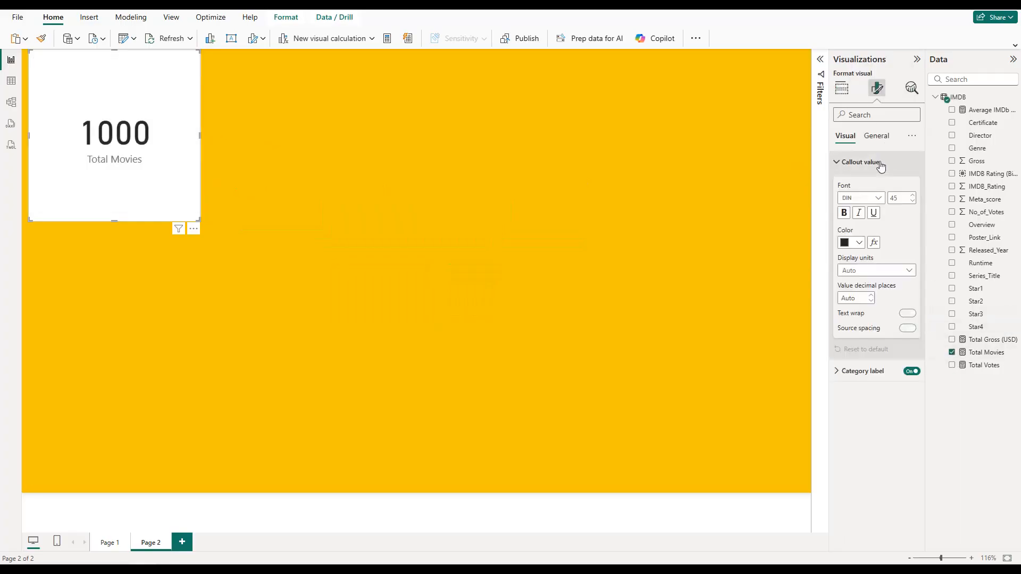
double_click(894, 197)
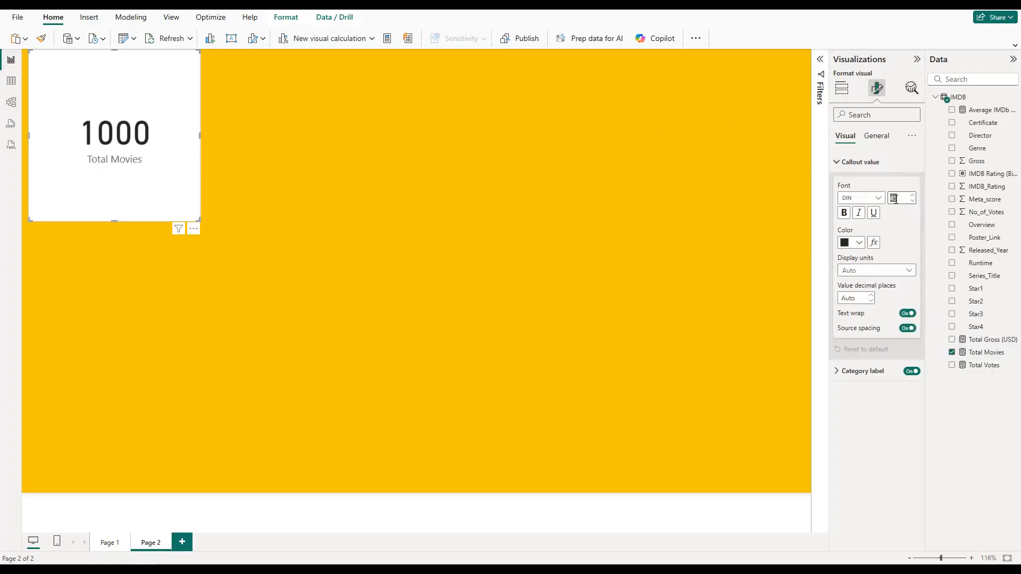
text(25)
key(Return)
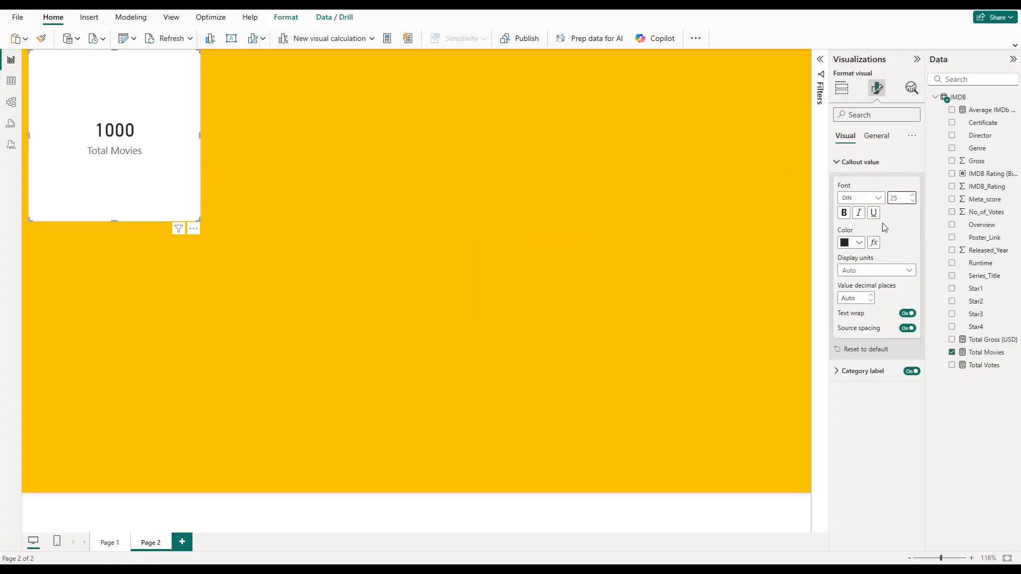
click(858, 243)
click(858, 171)
click(861, 169)
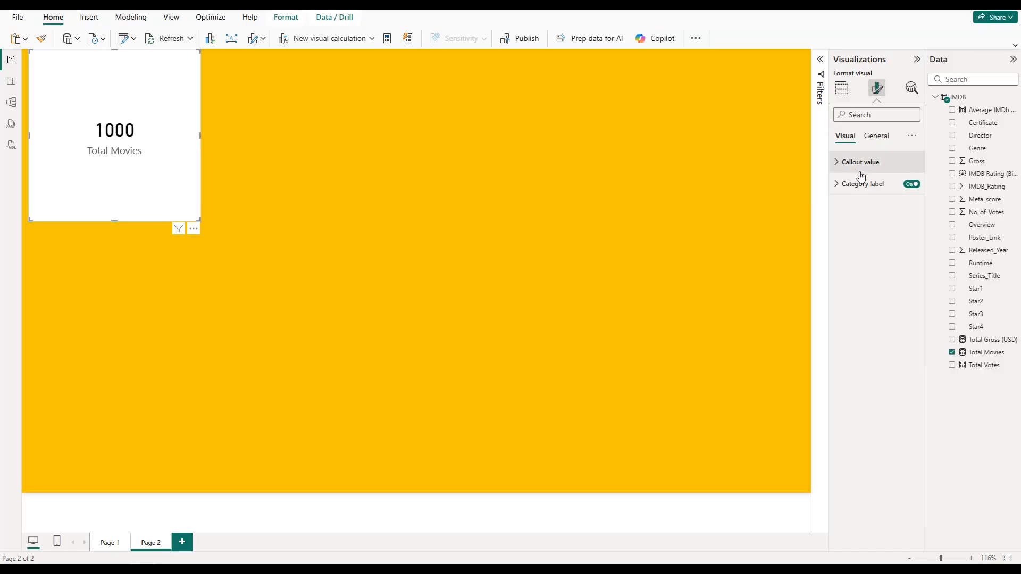
Step: Color the card's category label black and reduce its font size to 10
click(864, 184)
click(853, 265)
click(866, 301)
click(912, 223)
click(911, 222)
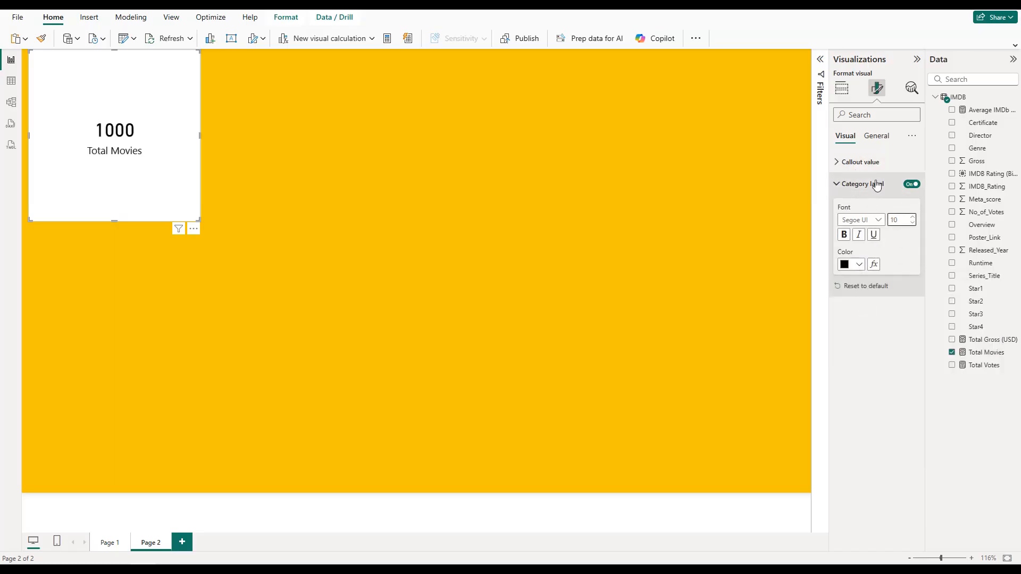
click(876, 184)
Step: Give the card the page's yellow as background and add a black visual border with 10 px rounded corners
click(876, 136)
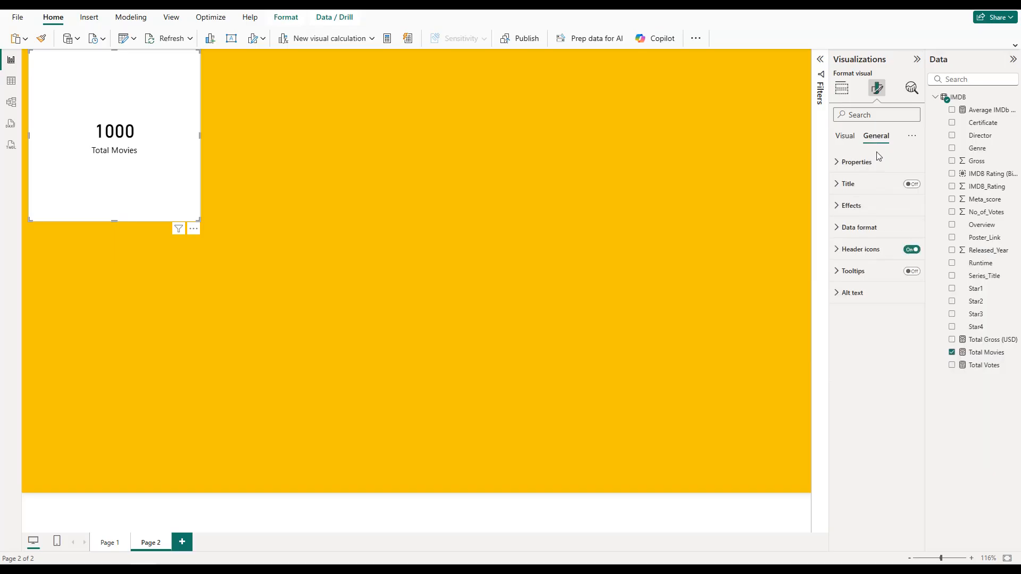
click(873, 206)
click(853, 259)
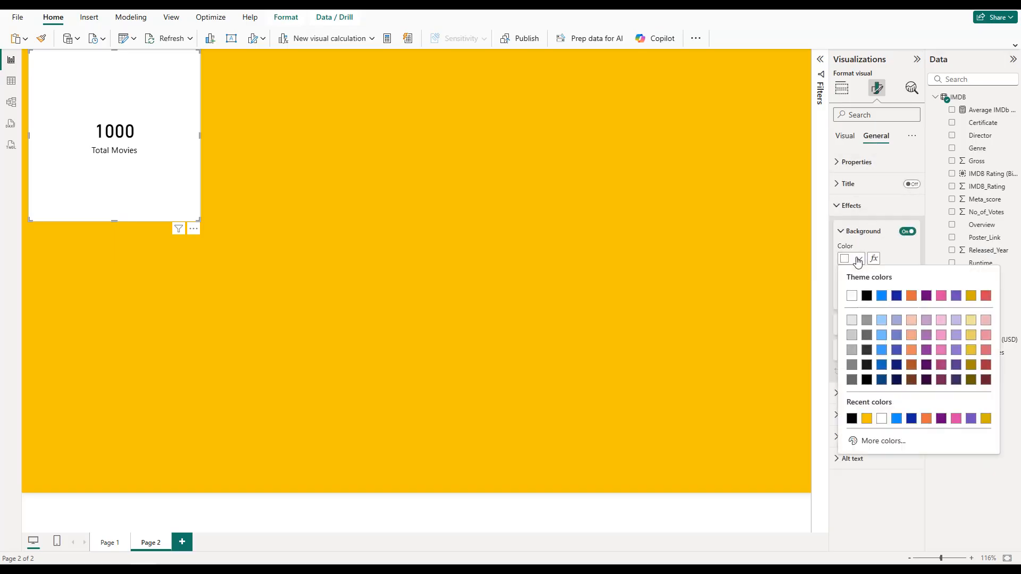
click(867, 418)
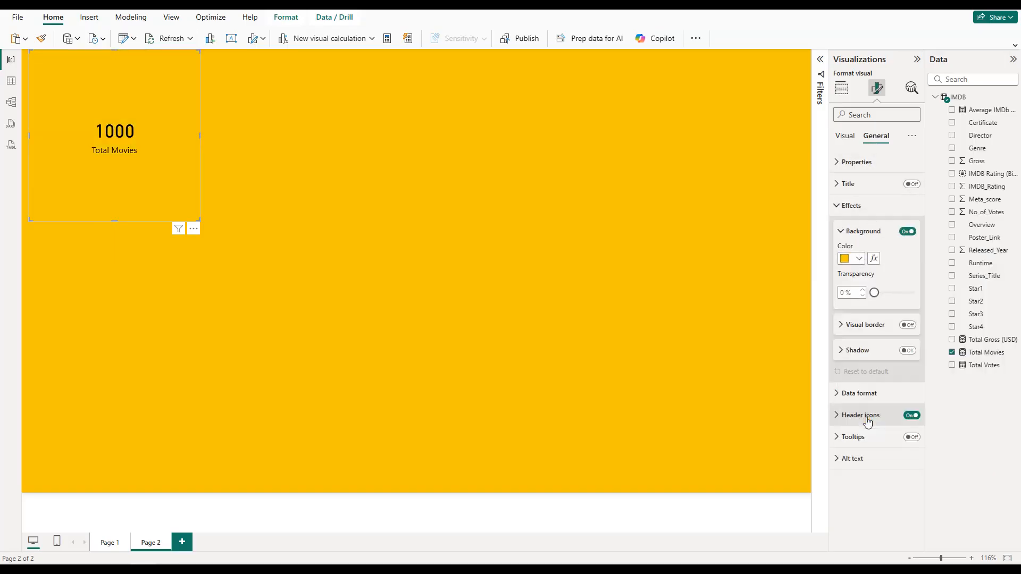
click(908, 325)
click(852, 353)
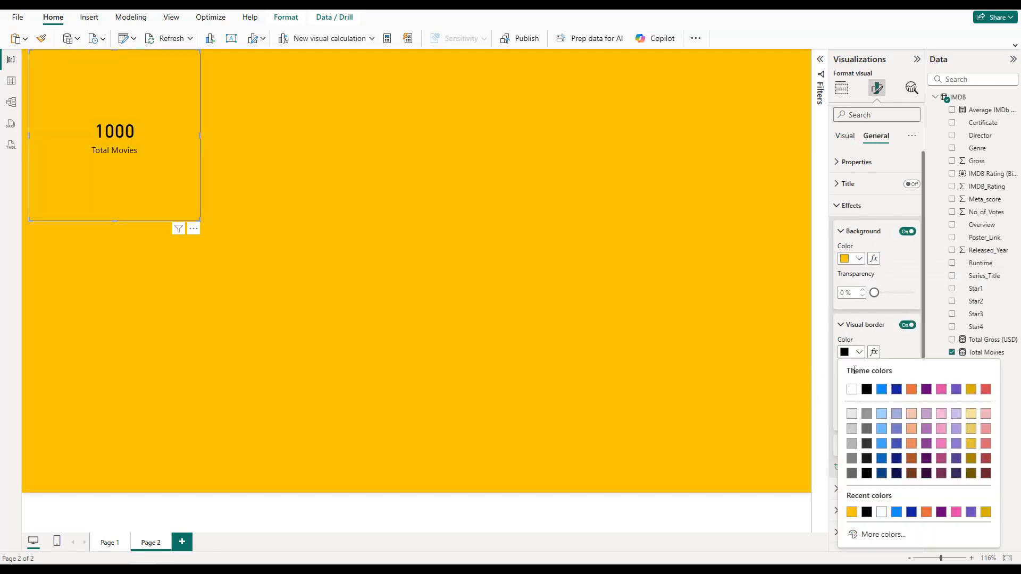
click(867, 389)
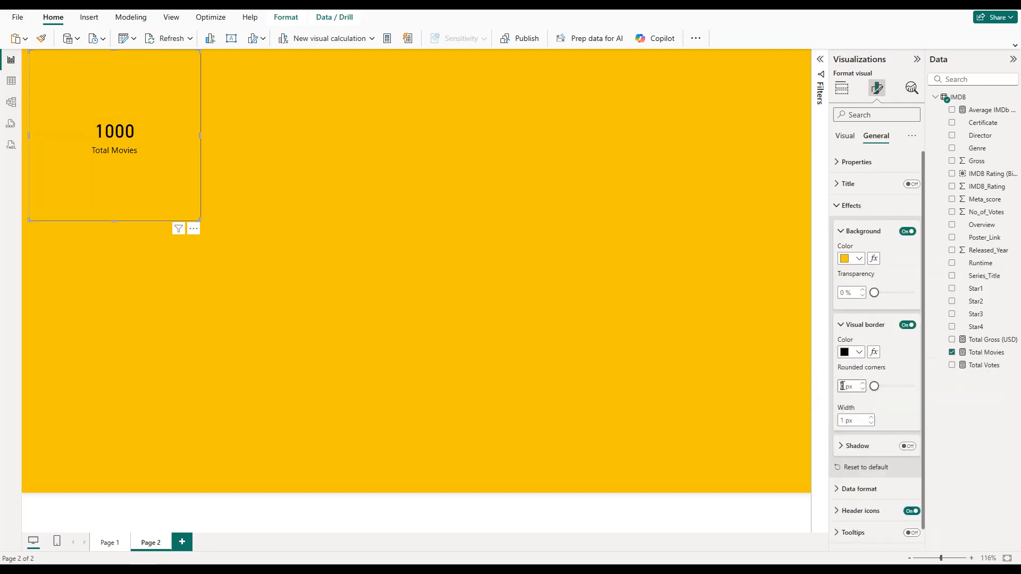
text(10)
Step: Shrink the Total Movies card and line up five copies of it in a row along the top of the page
drag(199, 219, 131, 90)
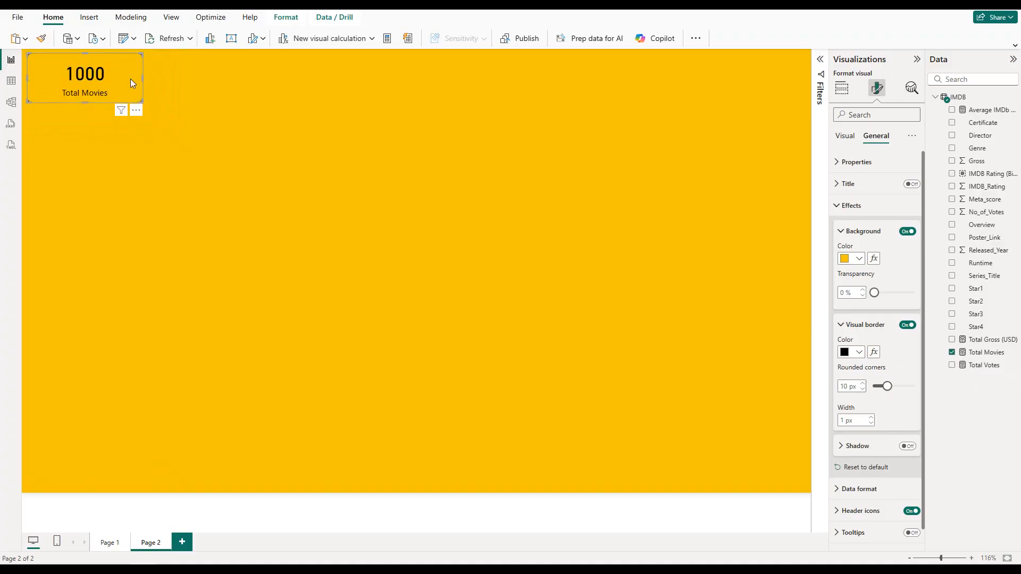
key(ctrl+c)
key(ctrl+v)
drag(130, 78, 238, 74)
key(ctrl+v)
drag(142, 101, 349, 84)
key(ctrl+v)
drag(142, 101, 480, 92)
key(ctrl+v)
drag(111, 87, 588, 82)
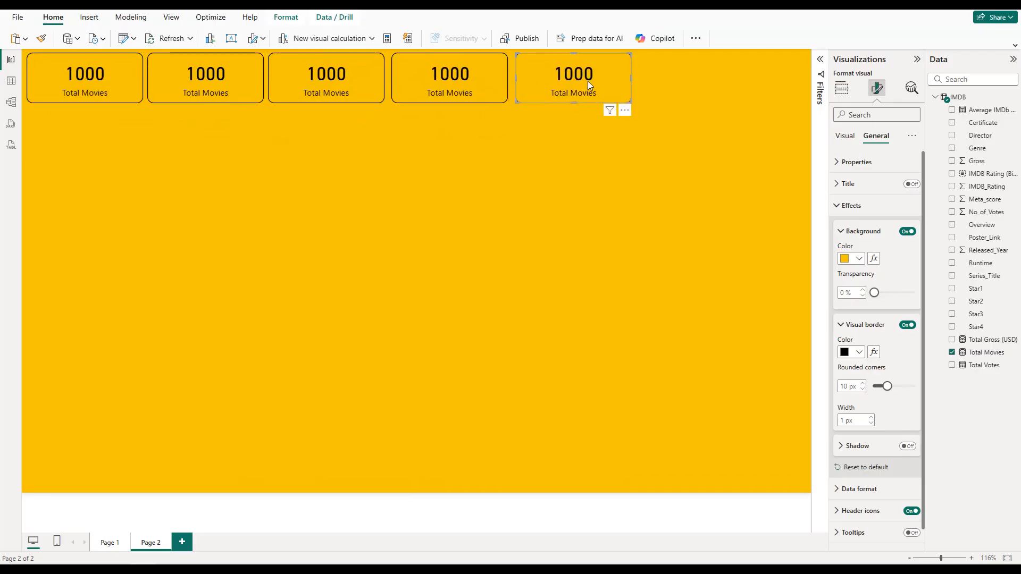
key(ctrl+v)
drag(118, 85, 773, 78)
Step: Widen and reposition the cards so that the row of six spans the full page width
drag(691, 79, 664, 78)
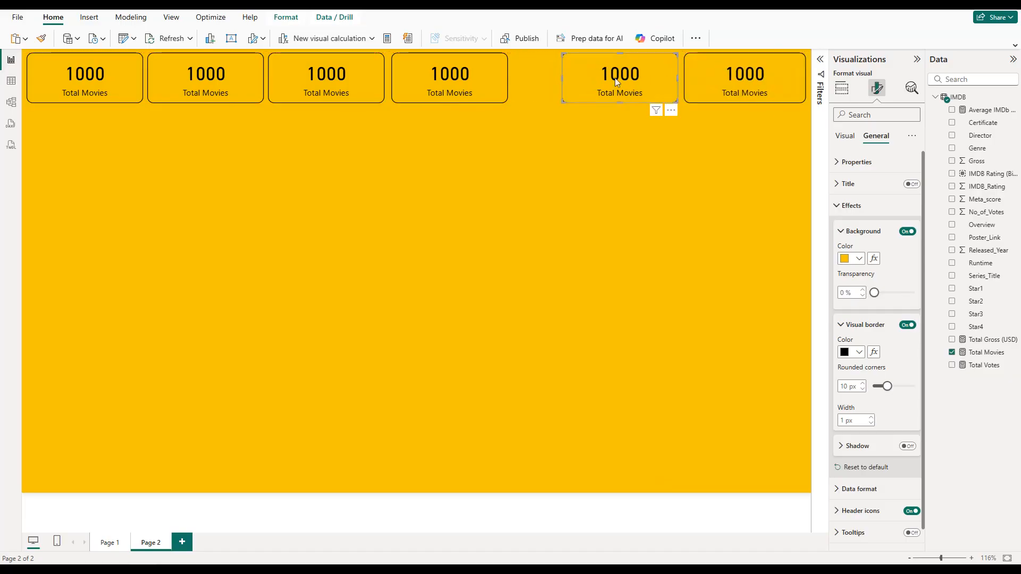
mouse_move(559, 78)
mouse_down()
mouse_move(502, 78)
mouse_move(540, 78)
mouse_up()
click(376, 87)
drag(384, 80, 396, 79)
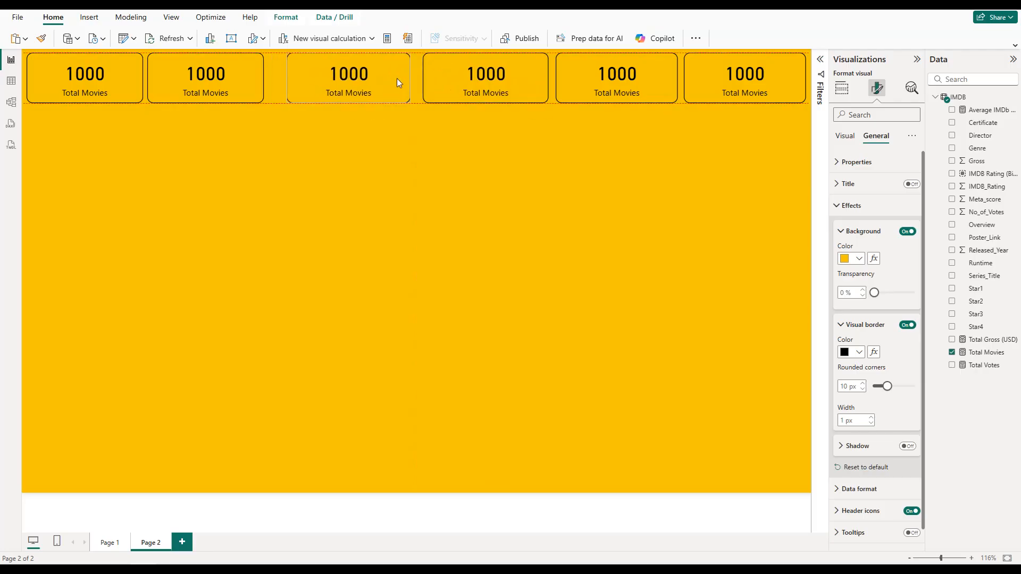
click(250, 76)
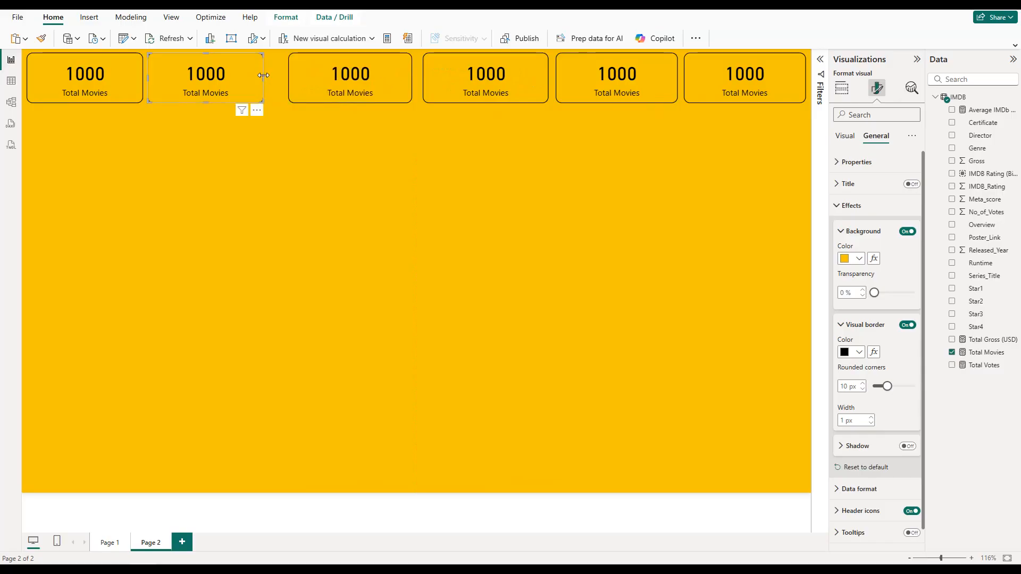
drag(265, 76, 270, 78)
click(136, 78)
drag(141, 79, 149, 78)
click(732, 151)
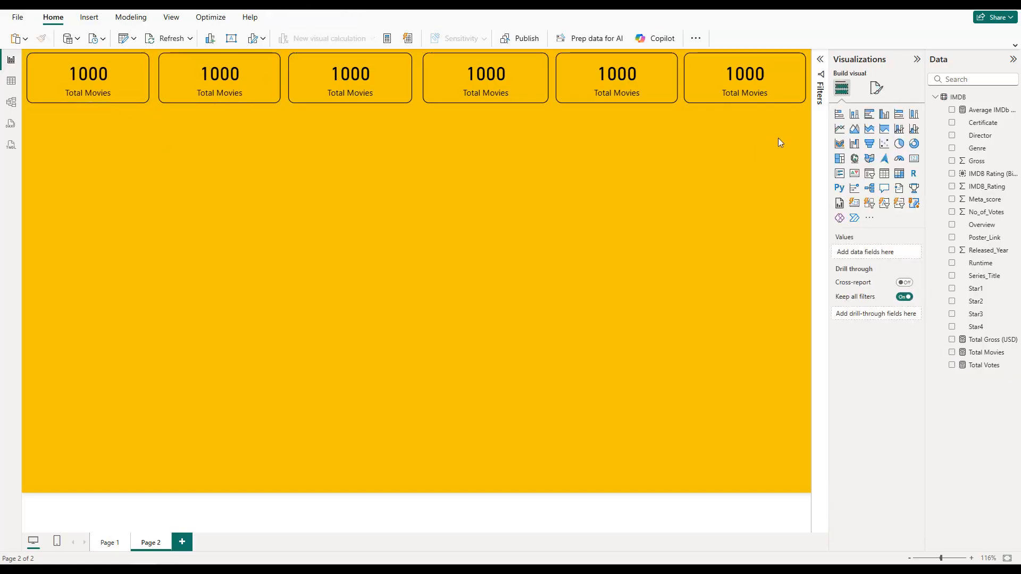
Step: Distribute all six cards horizontally with even spacing
drag(806, 124, 17, 56)
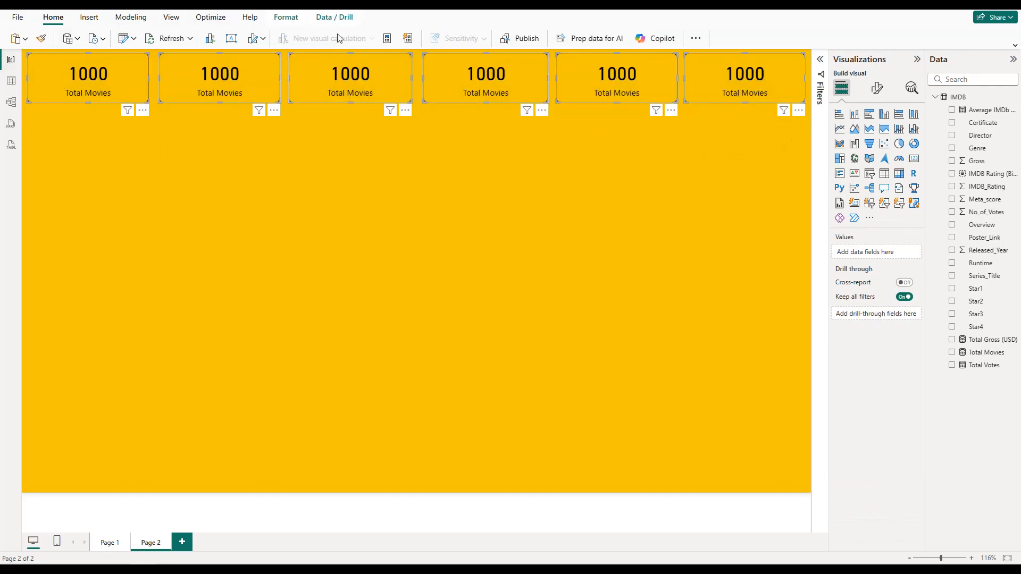
click(286, 18)
click(513, 40)
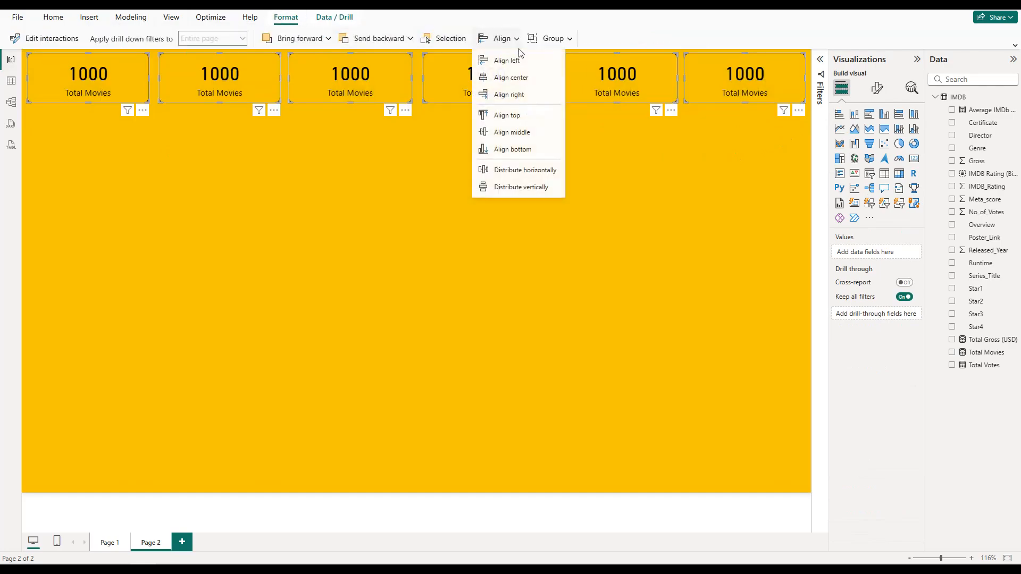
click(521, 169)
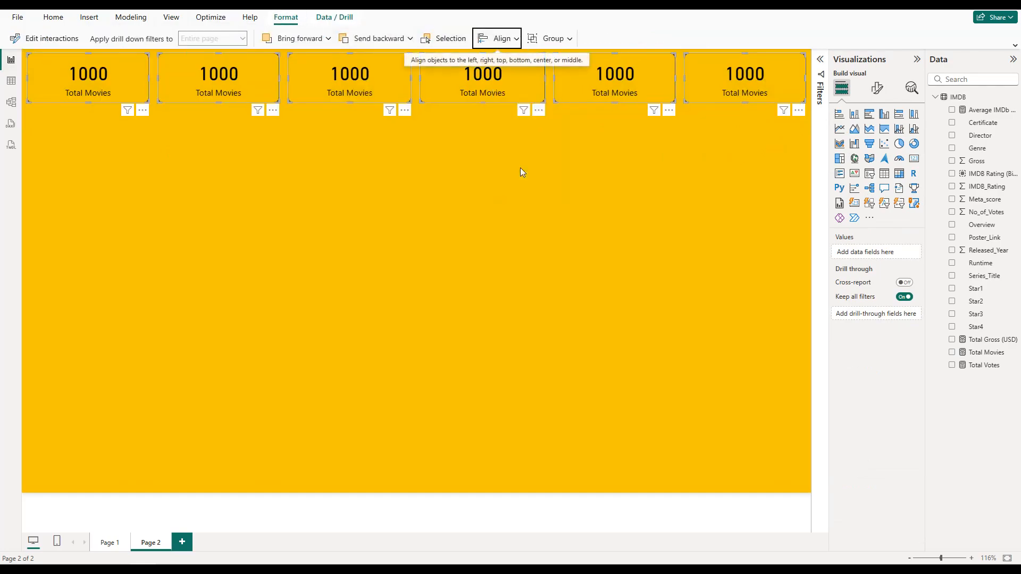
click(519, 168)
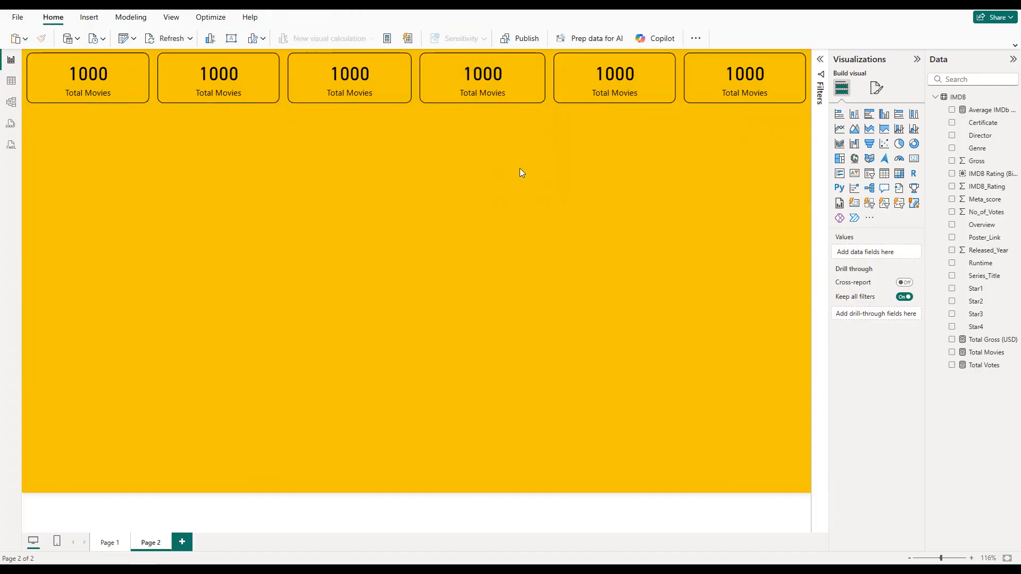
Step: Replace the Total Movies field in the second card with the Average IMDb Rating measure
click(232, 87)
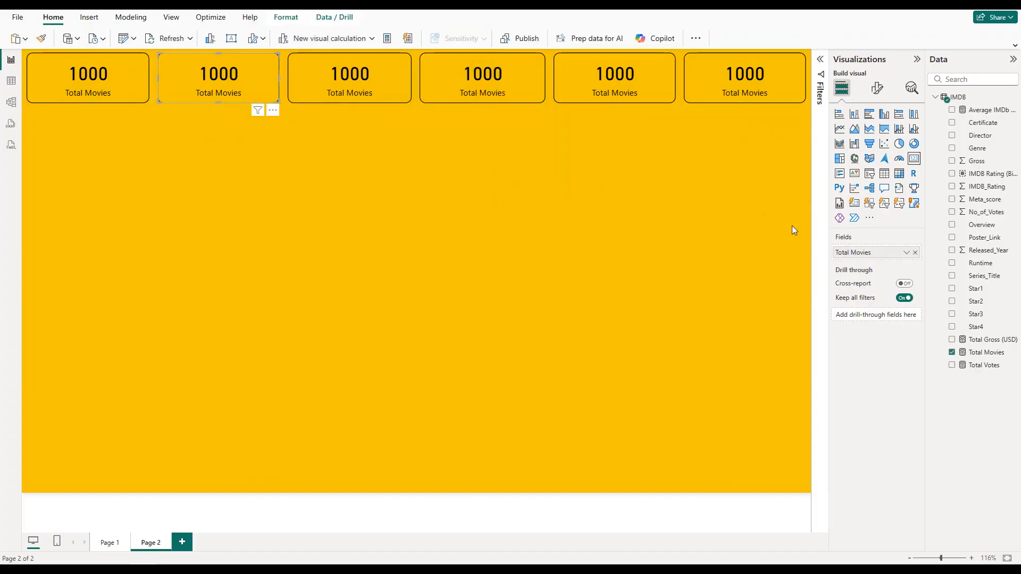
click(915, 252)
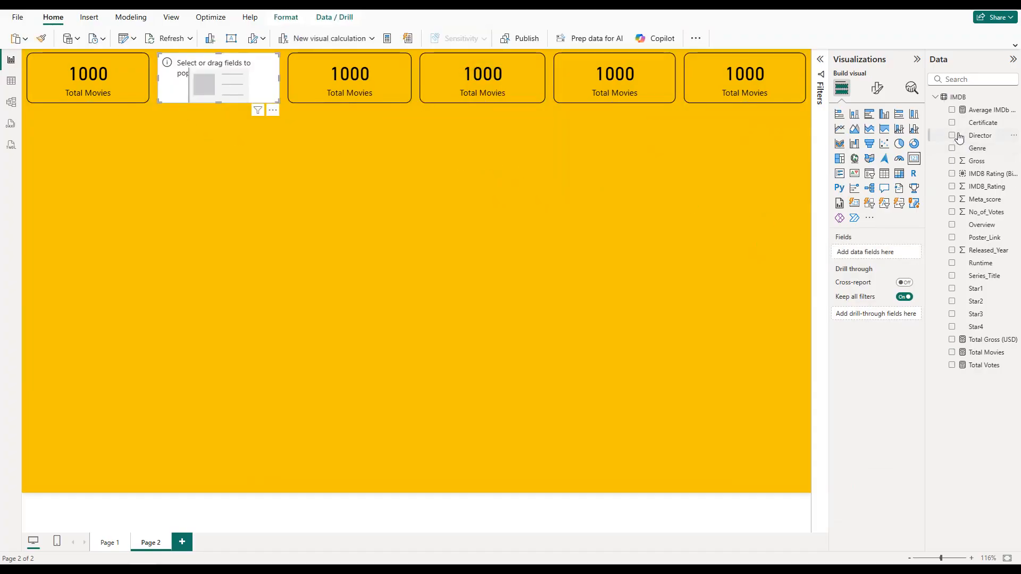
click(952, 110)
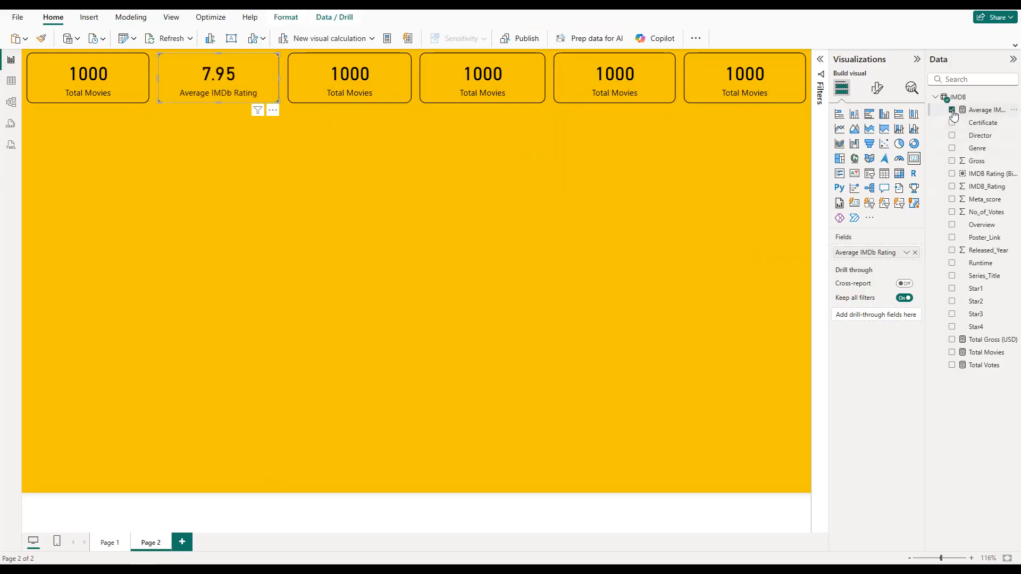
Step: Replace Total Movies in the third card with the Total Gross (USD) measure and show its value with 2 decimal places
click(388, 78)
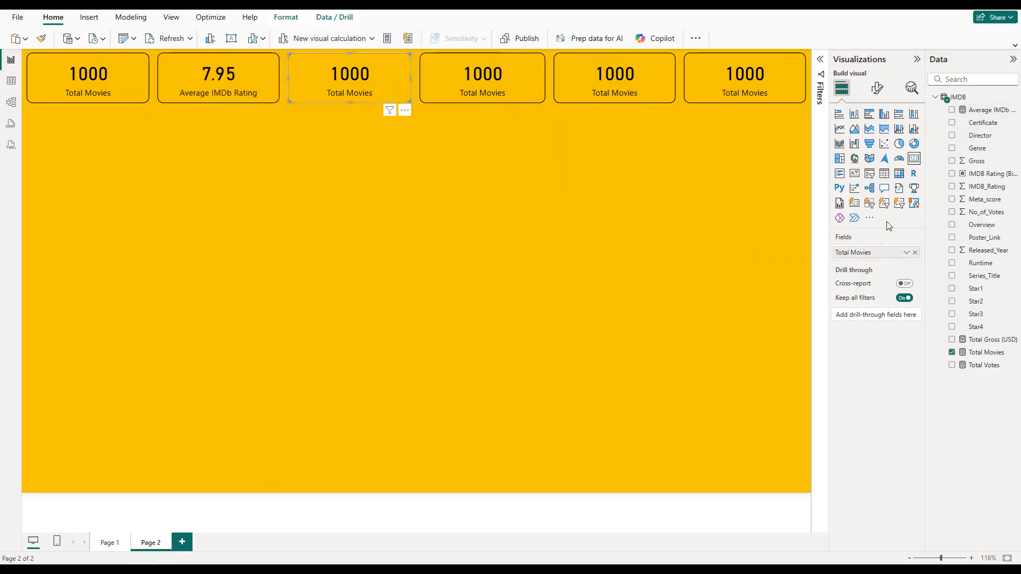
click(914, 252)
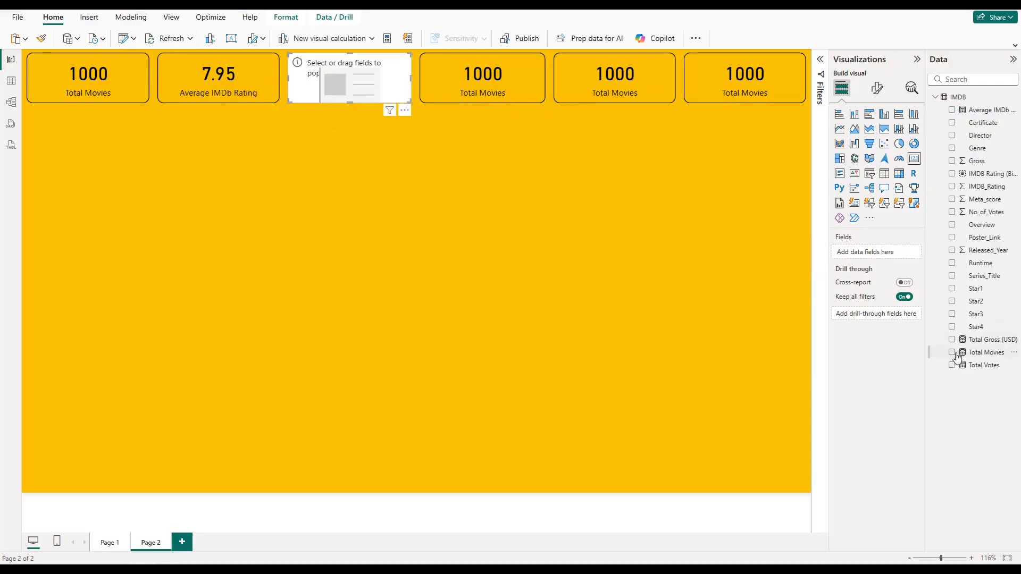
click(952, 339)
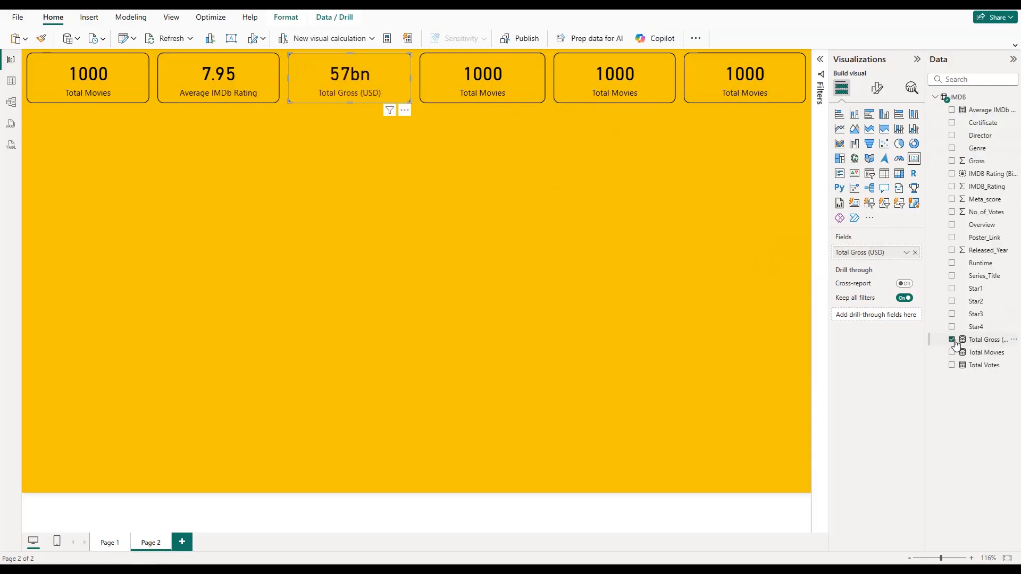
click(878, 90)
click(878, 163)
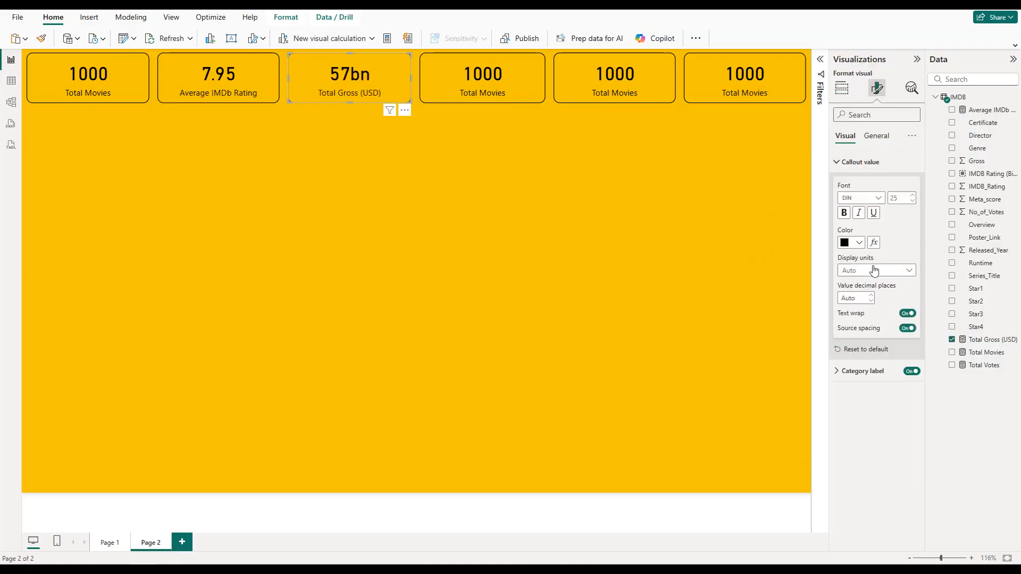
click(871, 301)
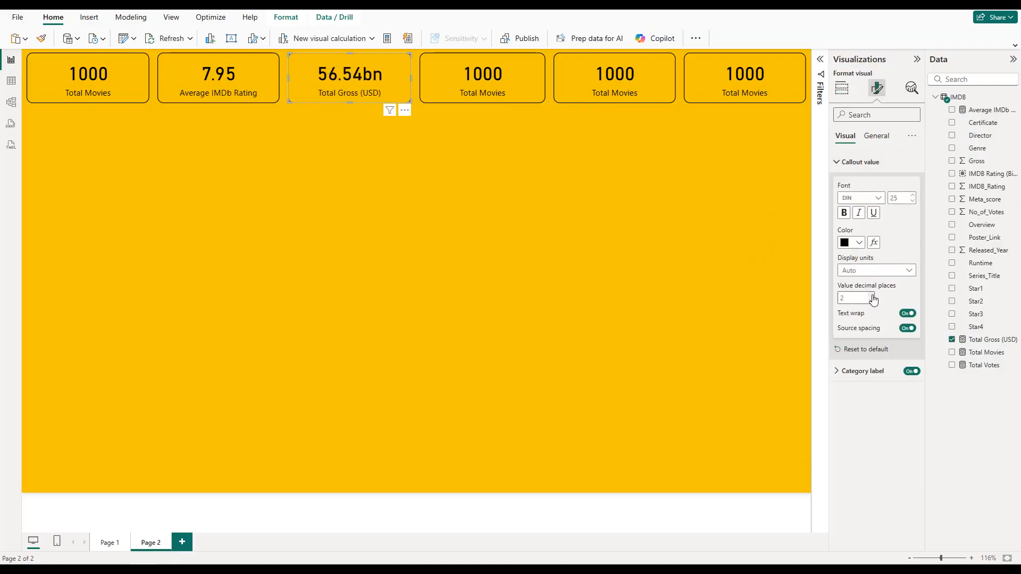
Step: Replace Total Movies in the fourth card with the Total Votes measure and show its value with 2 decimal places
click(477, 80)
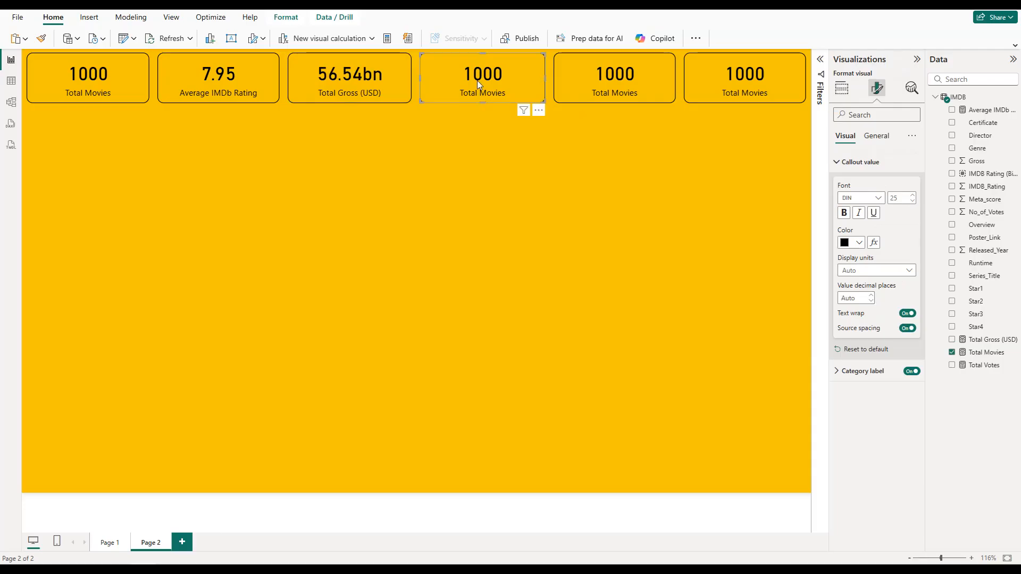
click(842, 88)
click(914, 252)
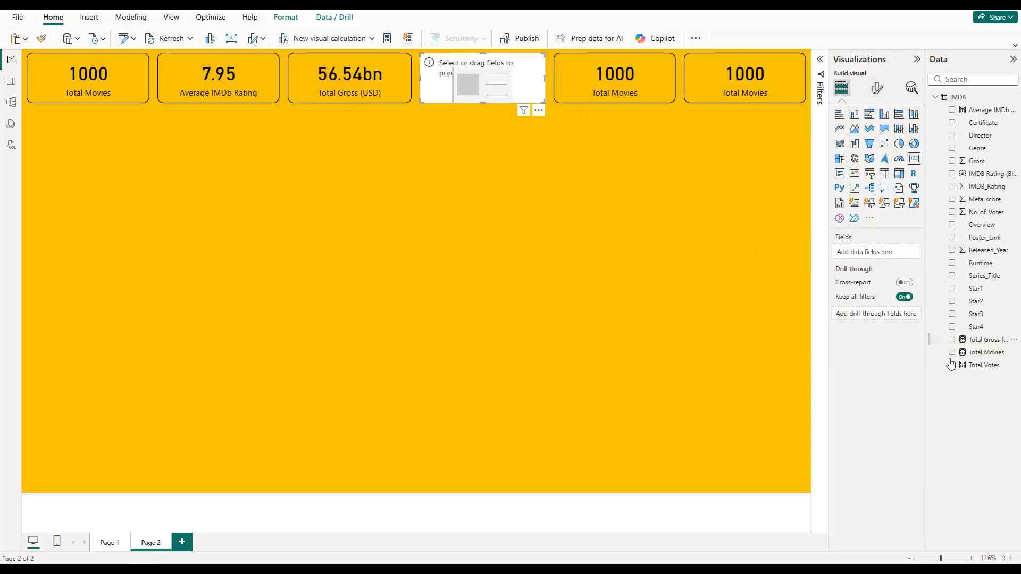
click(951, 365)
click(877, 88)
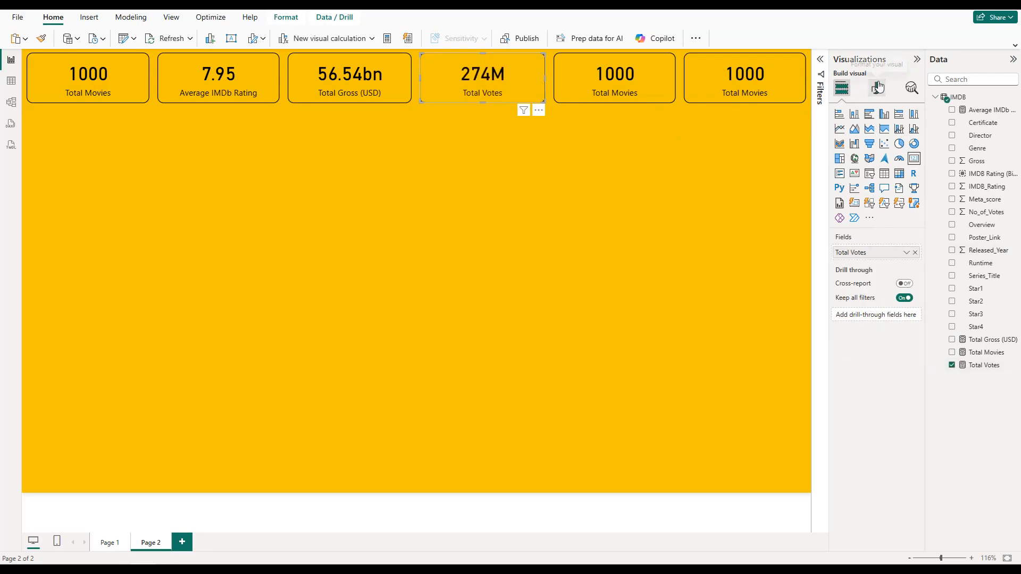
click(880, 164)
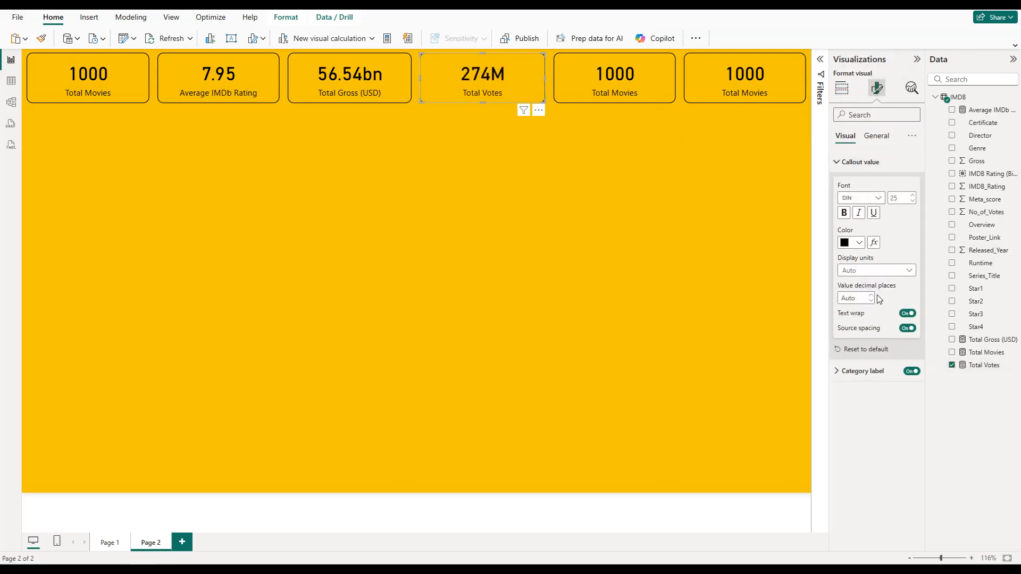
click(871, 296)
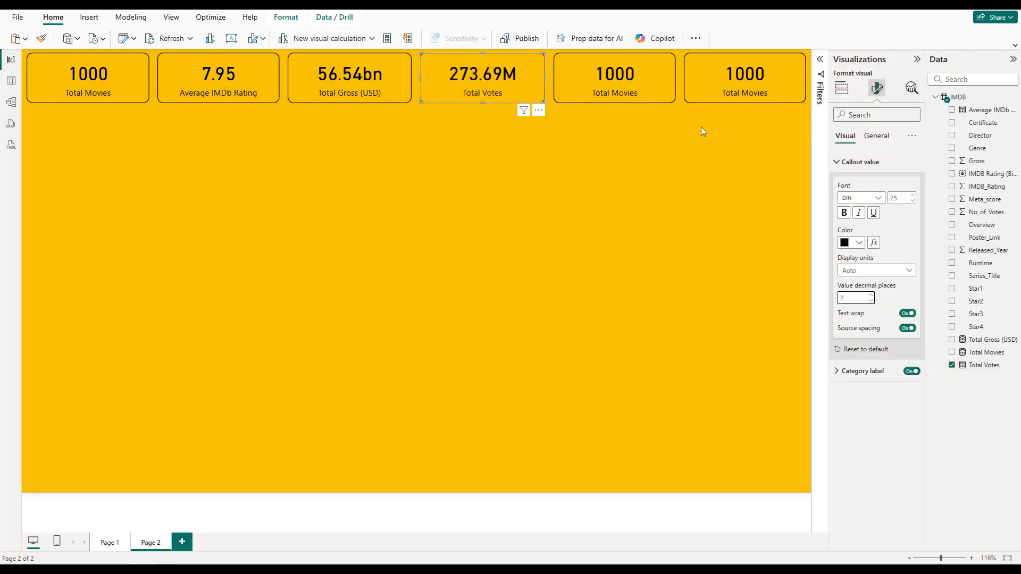
Step: Replace the Total Movies field in the fifth card with the Genre field
click(648, 85)
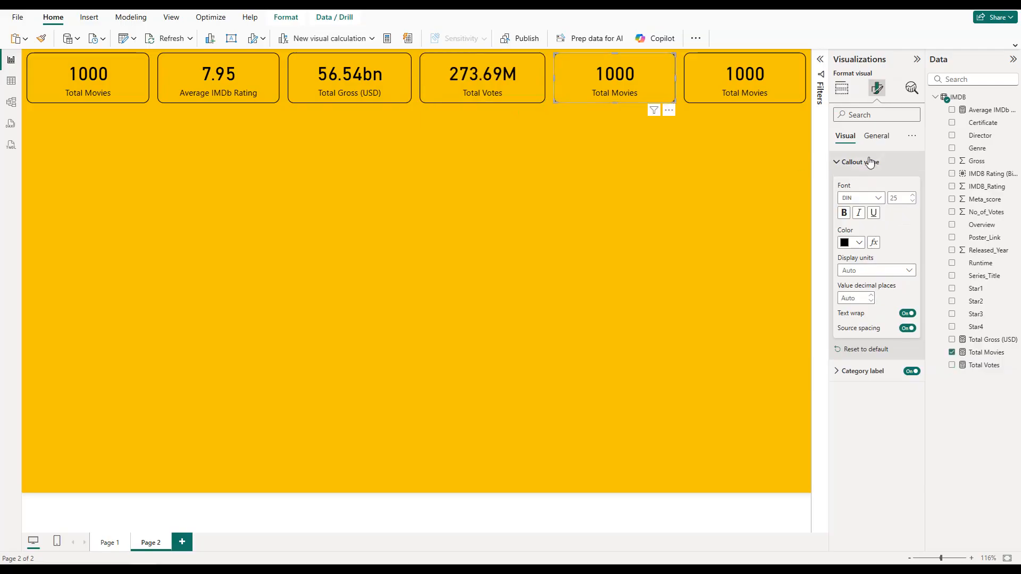
click(841, 88)
click(913, 252)
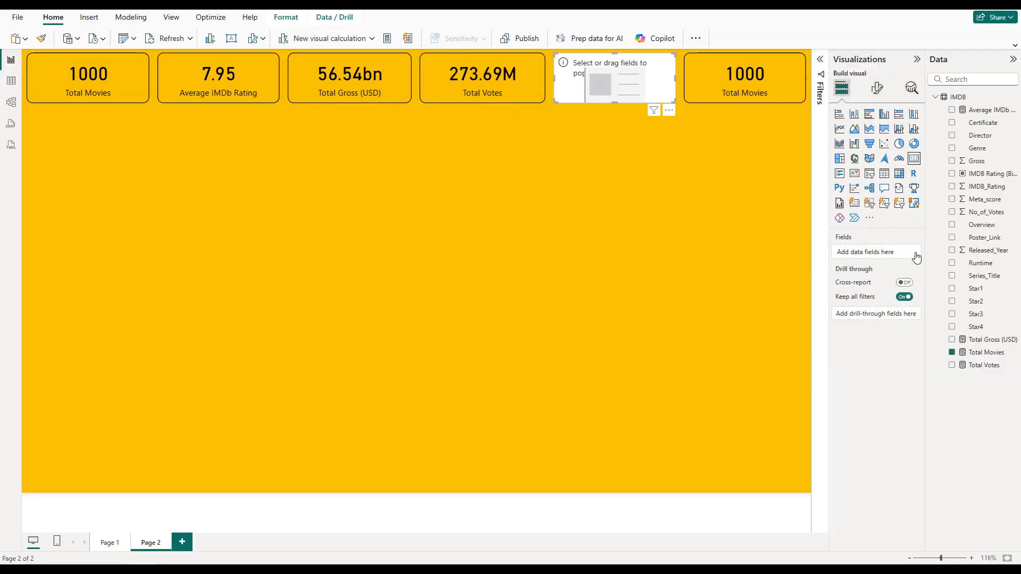
click(951, 147)
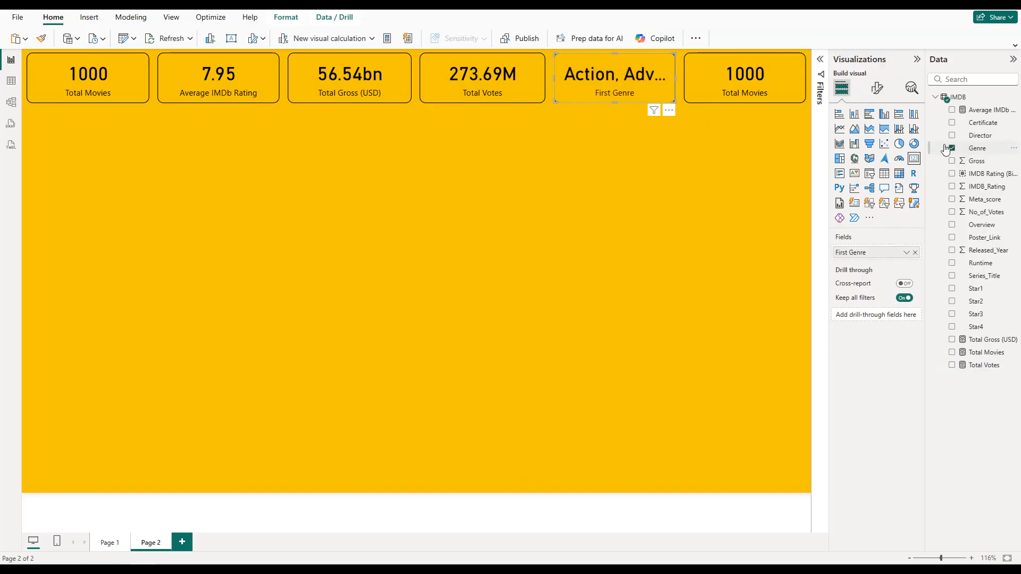
Step: Filter the Genre card with a Top N filter on Genre showing the top 1 item by Total Movies
click(819, 59)
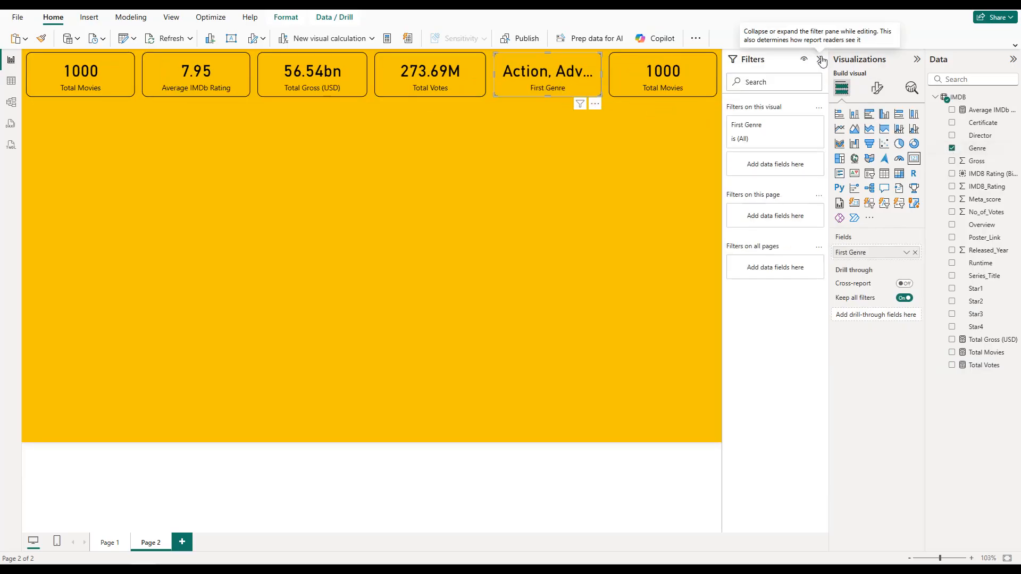
drag(977, 148, 795, 171)
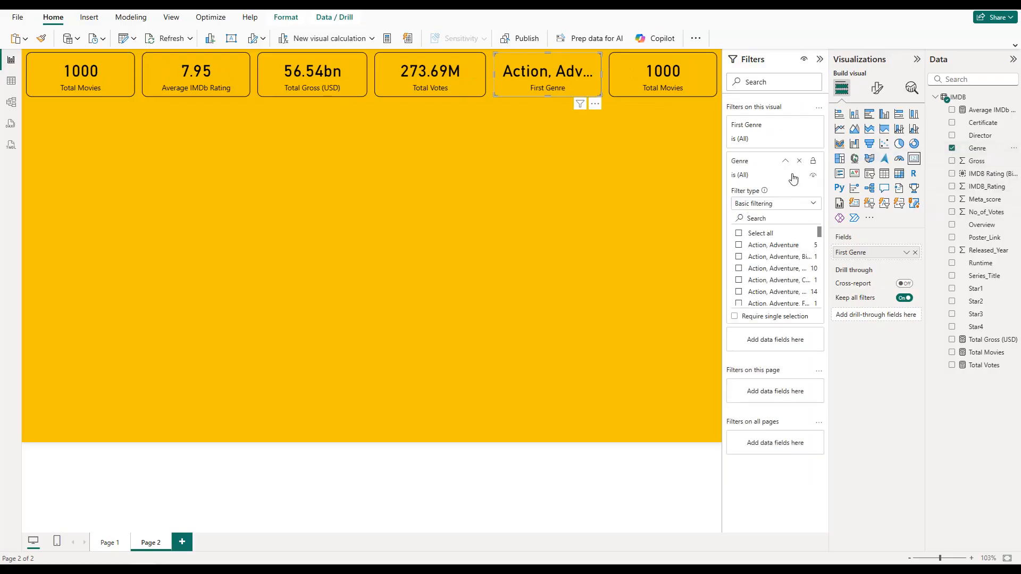
click(789, 208)
click(765, 245)
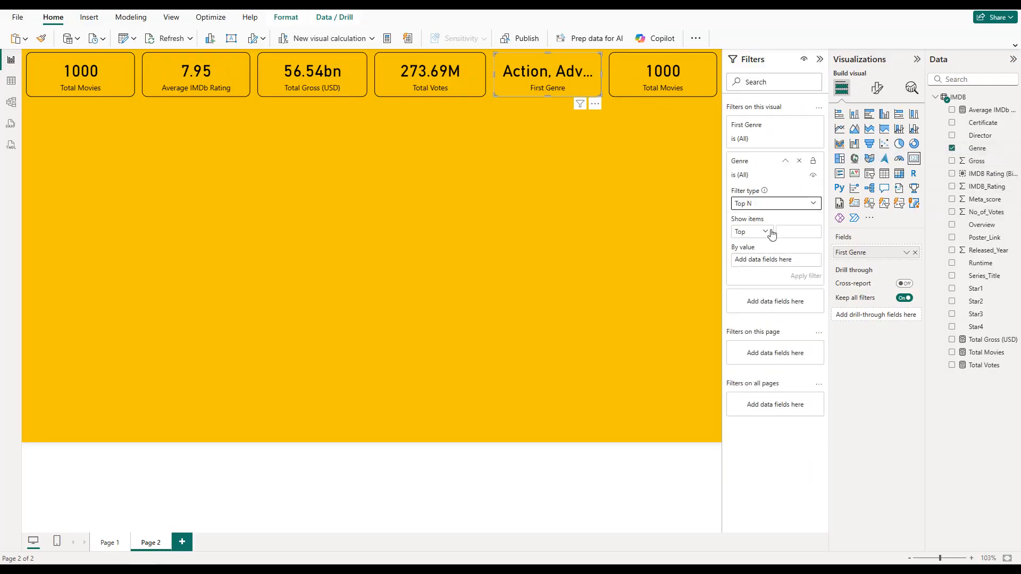
click(784, 228)
drag(984, 352, 795, 263)
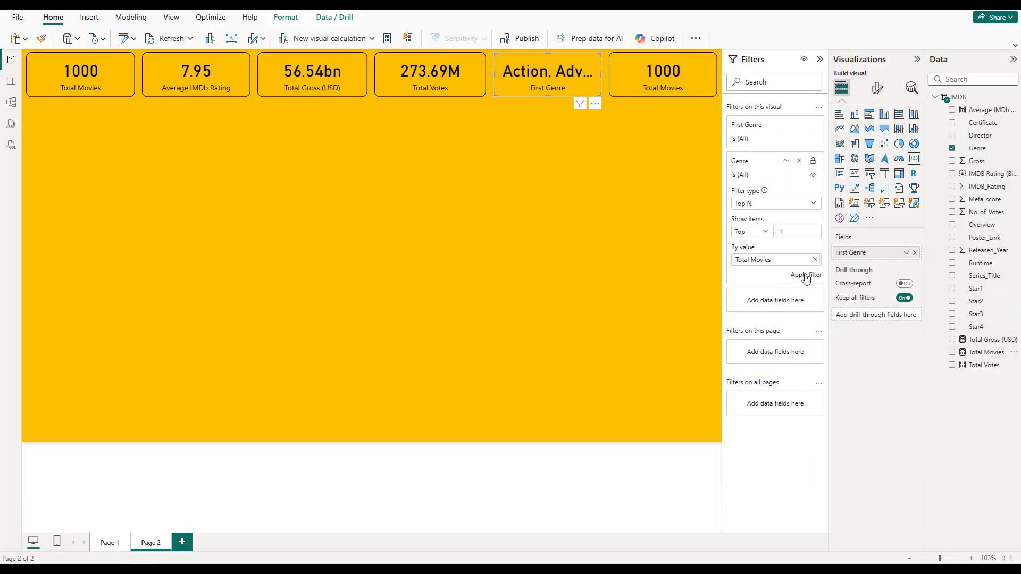
click(806, 276)
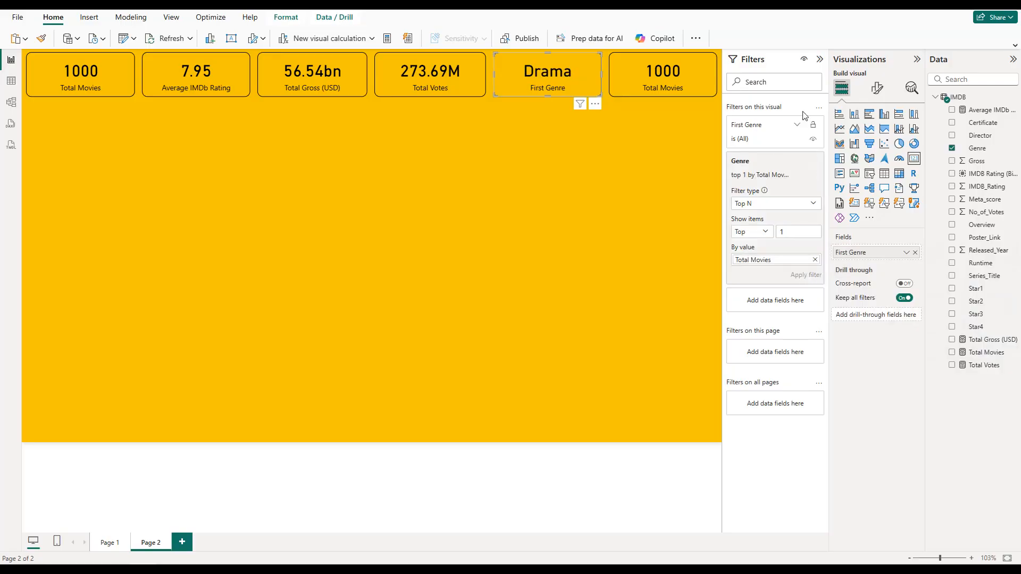
Step: Rename the First Genre field to Top Genre for this card
click(906, 253)
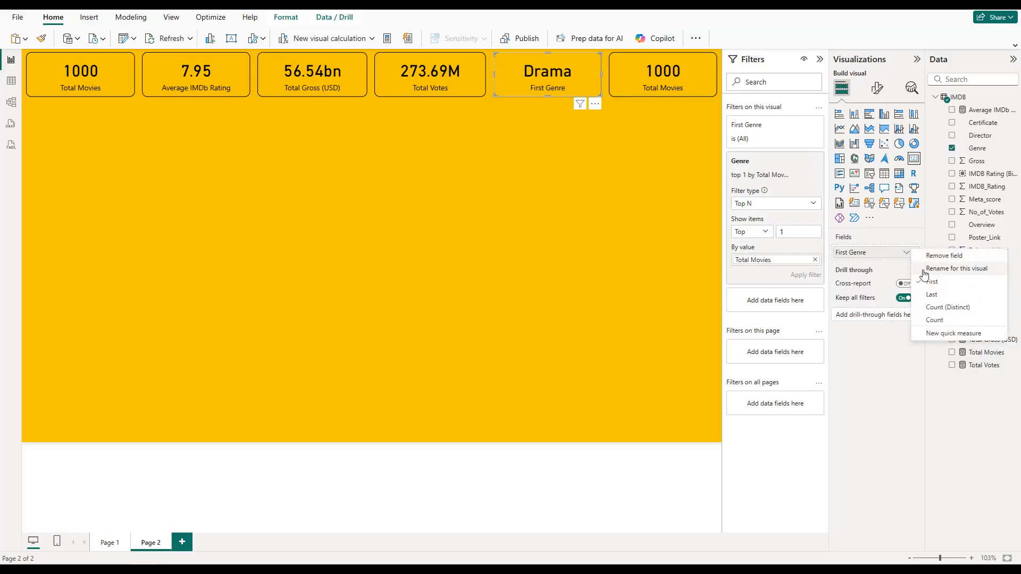
click(928, 267)
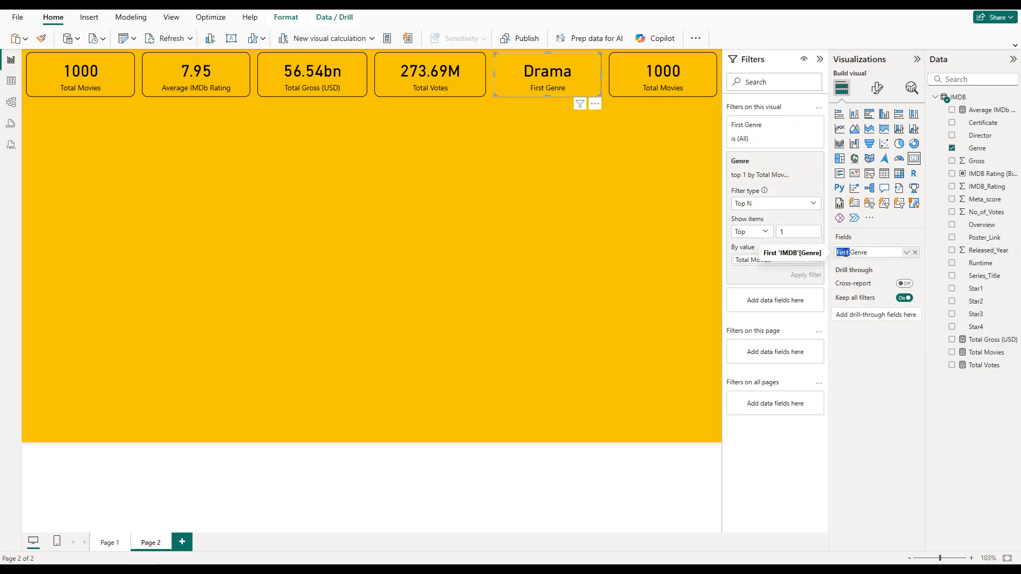
text(Top)
key(Return)
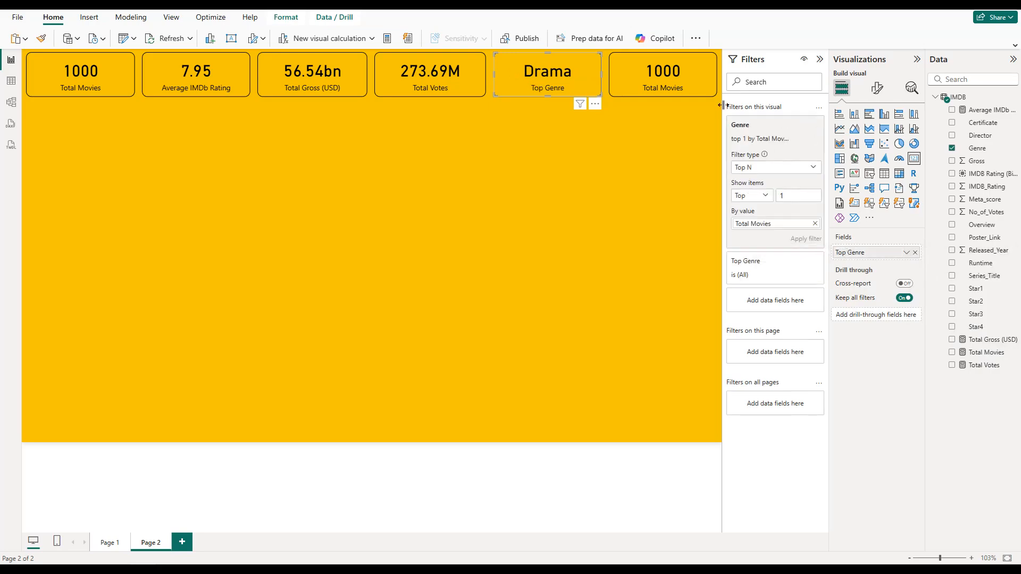
Step: Replace the Total Movies field in the sixth card with the Director field
click(677, 74)
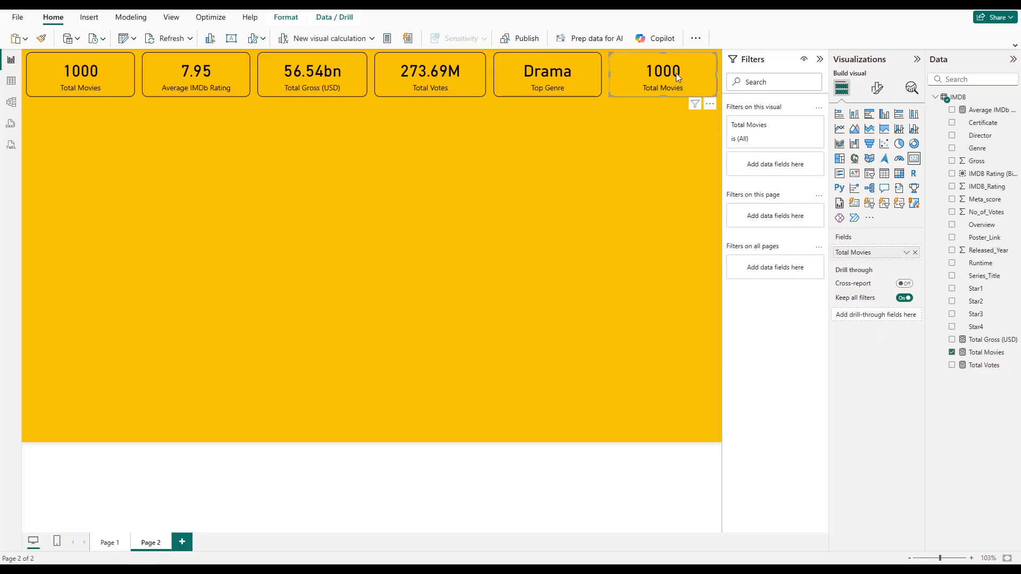
click(915, 252)
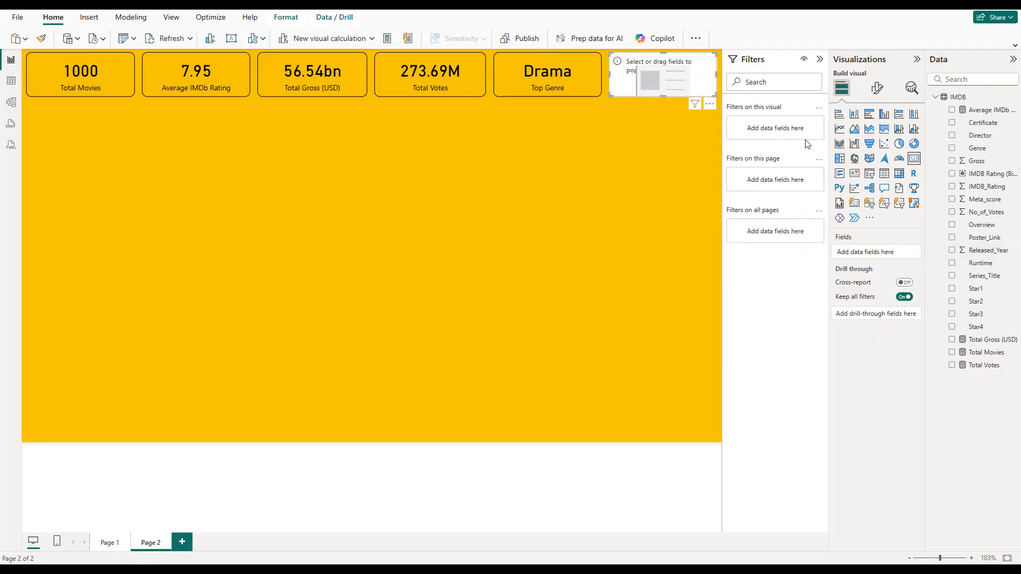
click(951, 137)
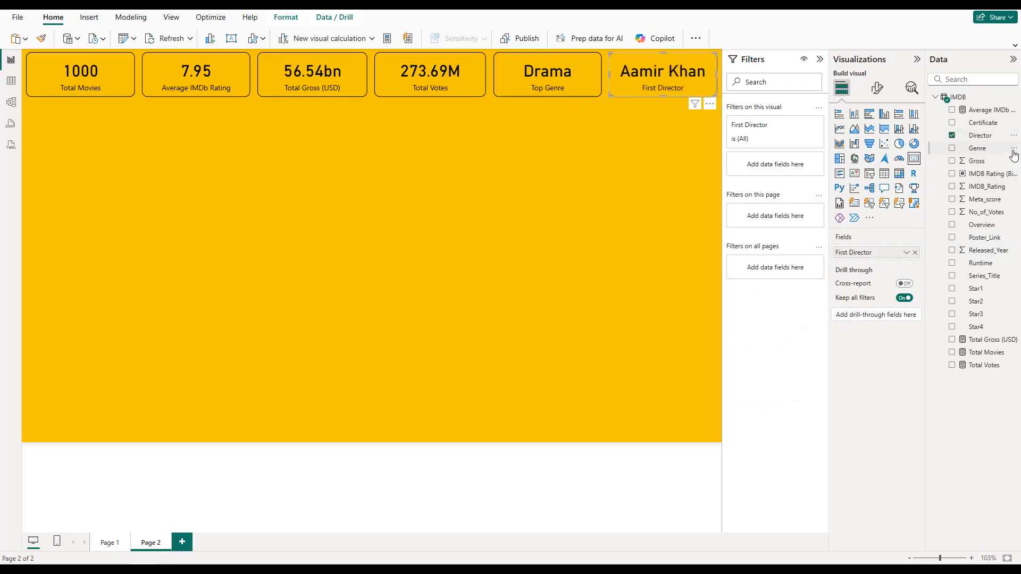
Step: Filter the Director card with a Top N filter on Director showing the top 1 item by Total Movies
drag(993, 139, 802, 170)
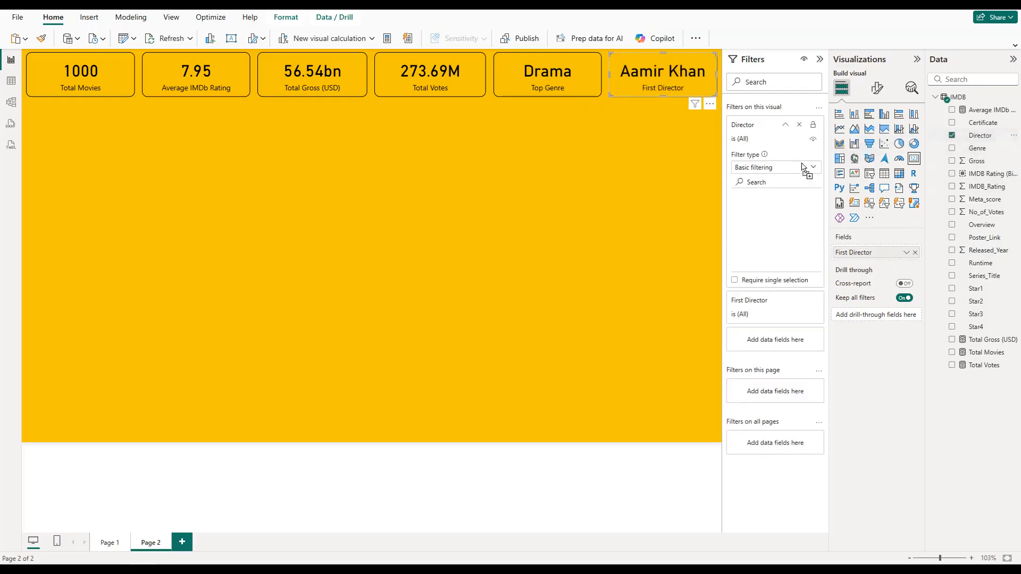
click(779, 170)
click(765, 205)
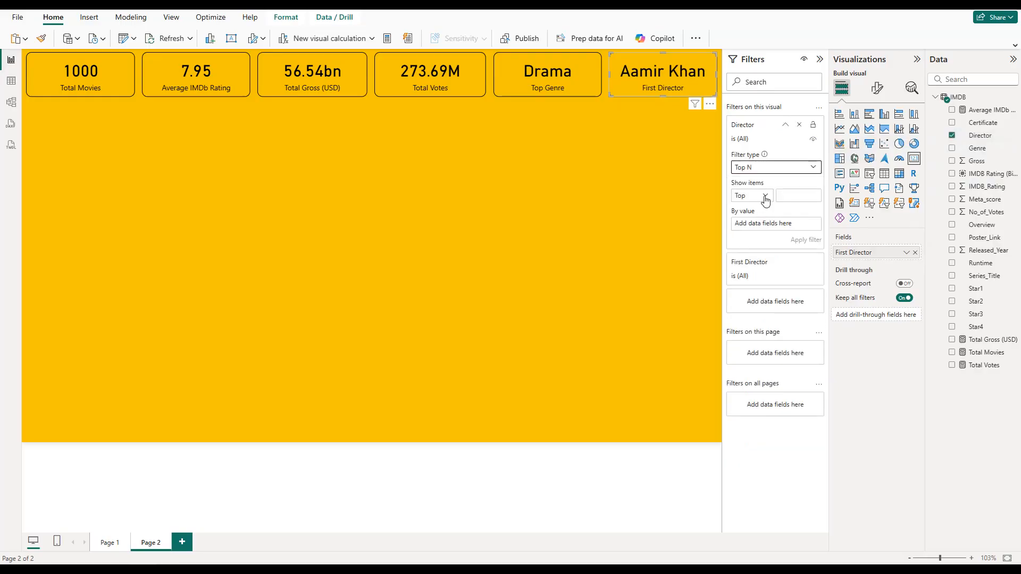
click(784, 195)
text(1)
drag(989, 352, 787, 226)
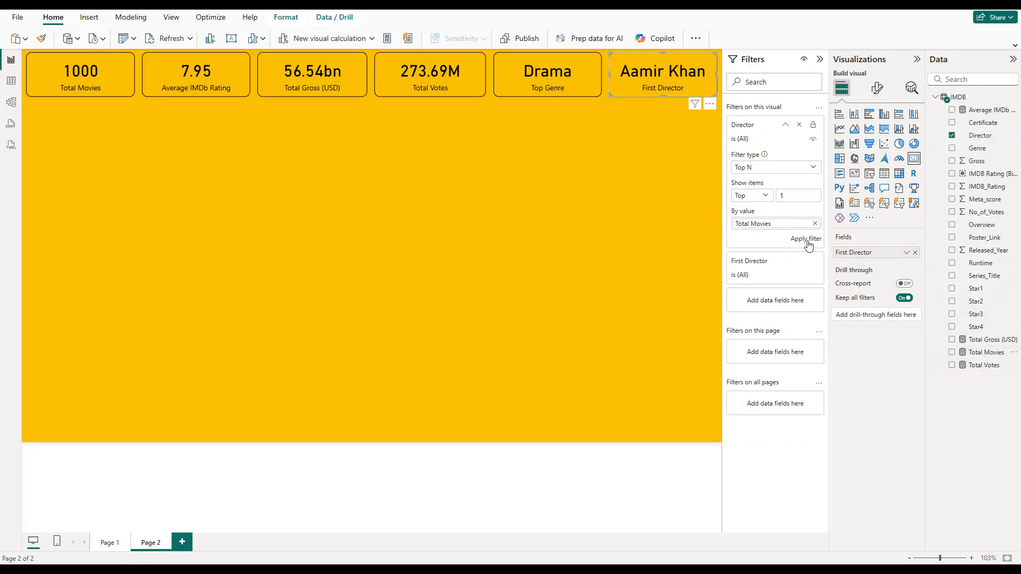
click(806, 239)
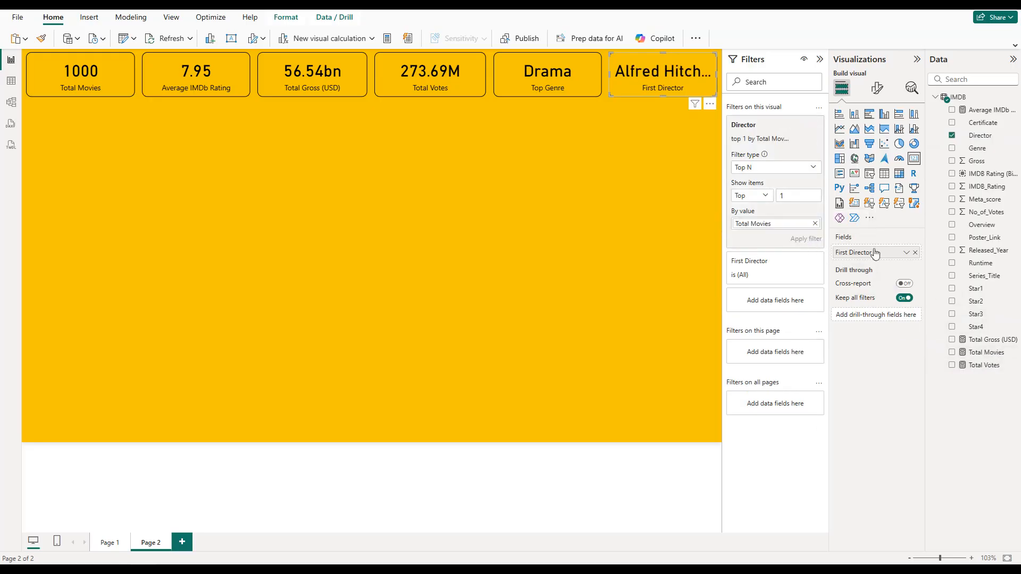
Step: Rename the First Director field to Top Director for this card and deselect the card
click(906, 251)
click(929, 267)
key(Return)
text(Top)
key(Return)
click(549, 177)
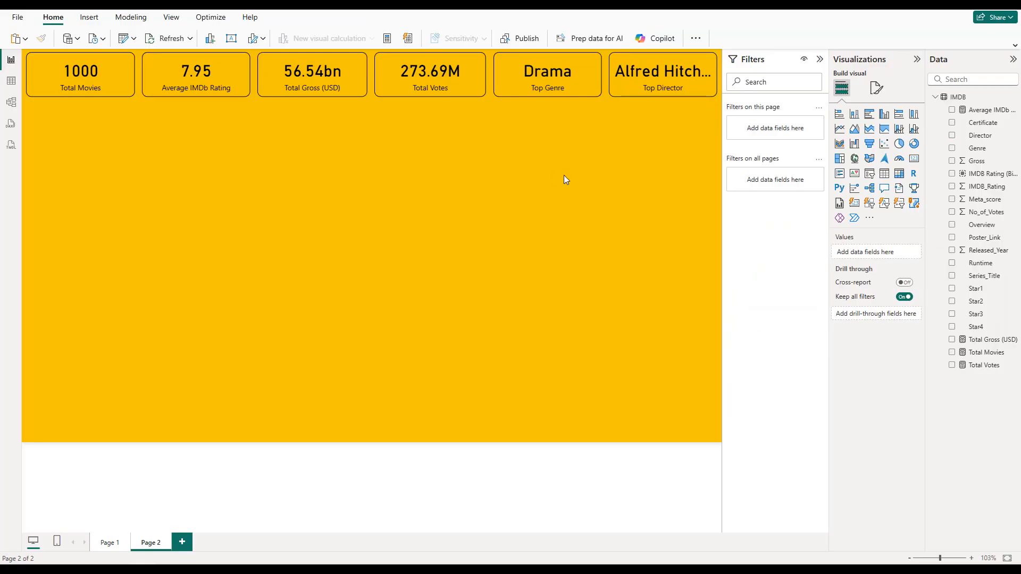
Step: Insert an area chart with Released_Year on the X-axis and Total Movies on the Y-axis
click(853, 130)
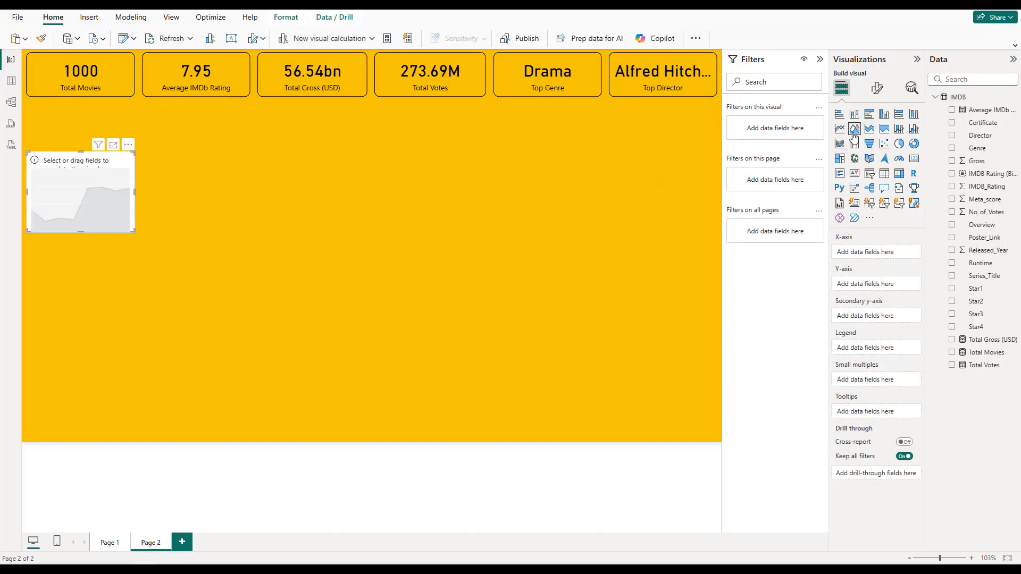
click(952, 251)
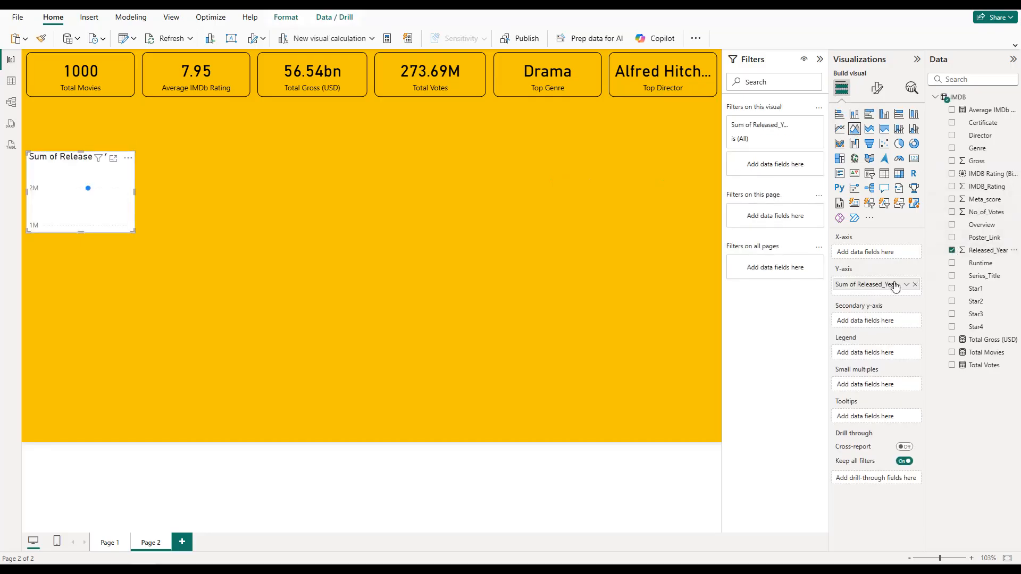
drag(883, 289, 882, 254)
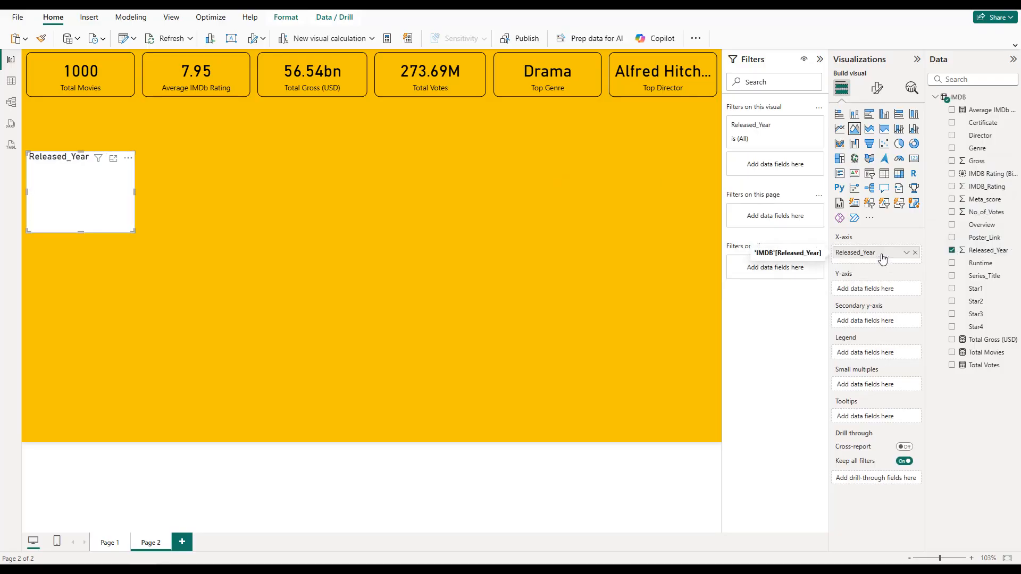
click(952, 353)
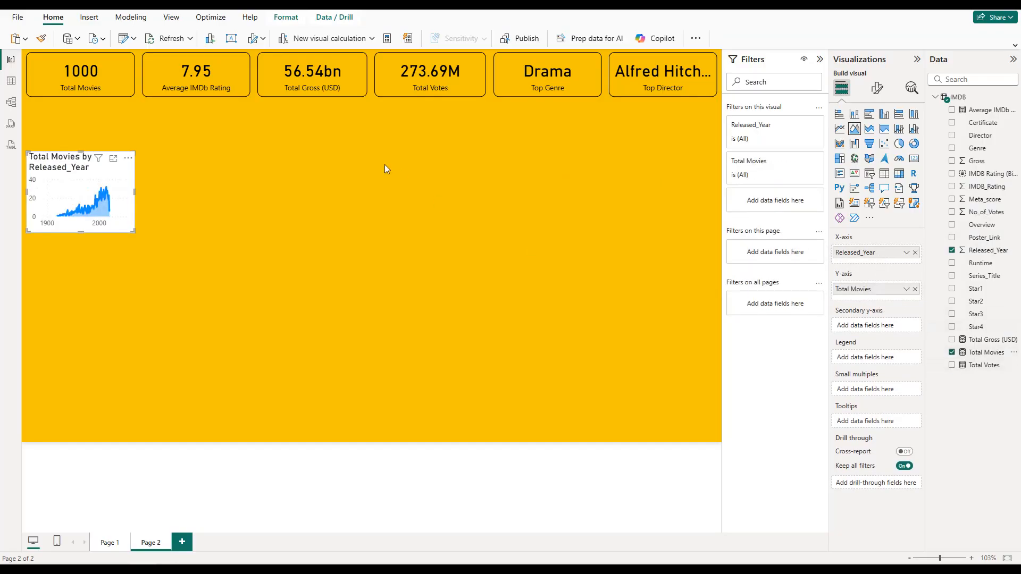
Step: Enlarge the area chart to the width of the first two cards and place it in the lower-left corner of the page
drag(131, 234, 250, 234)
drag(26, 194, 26, 193)
drag(133, 234, 152, 300)
drag(141, 229, 141, 355)
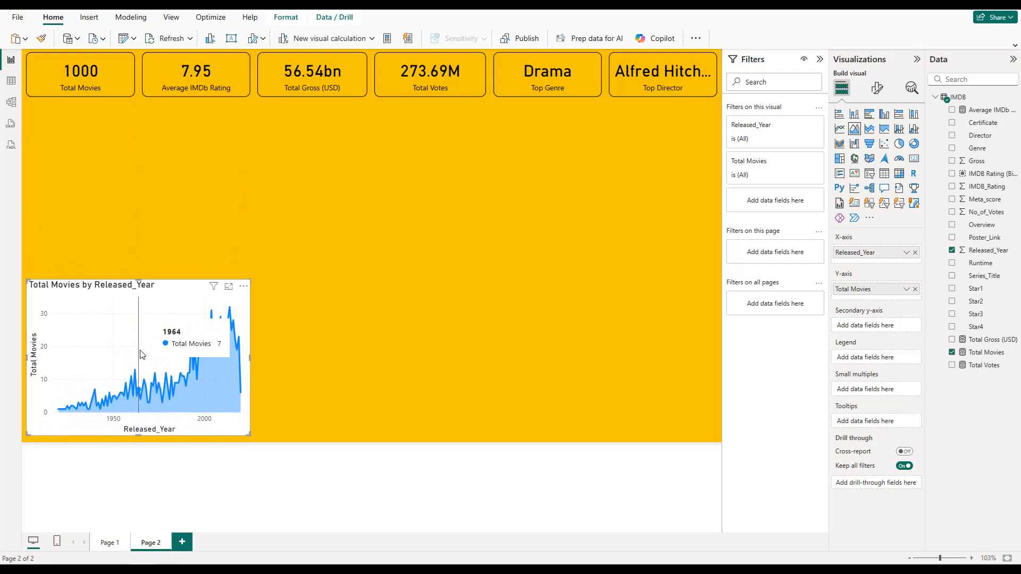
drag(141, 287, 142, 273)
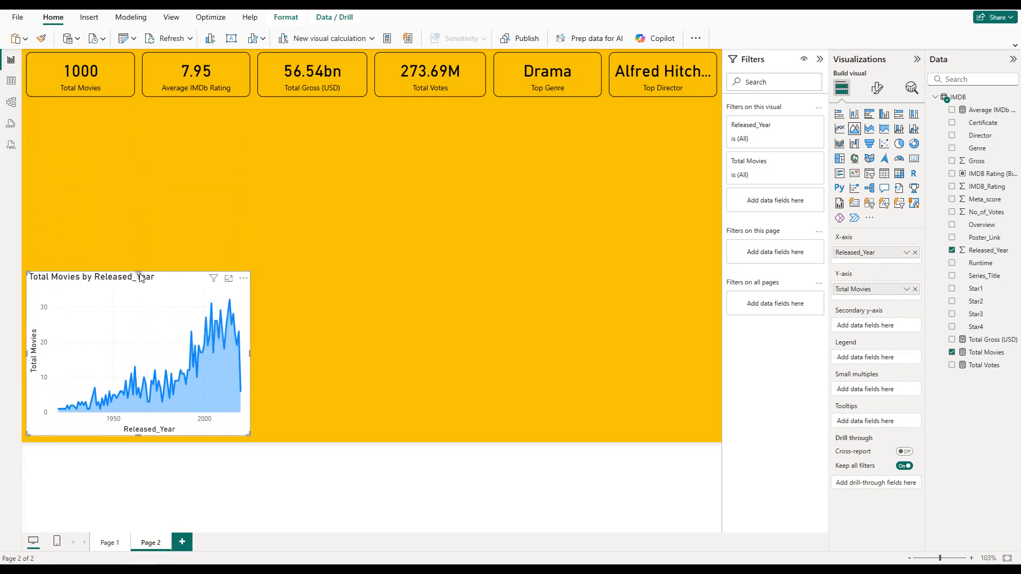
Step: Give the area chart the page's yellow background color and a black visual border with 10 px rounded corners
click(877, 88)
click(883, 137)
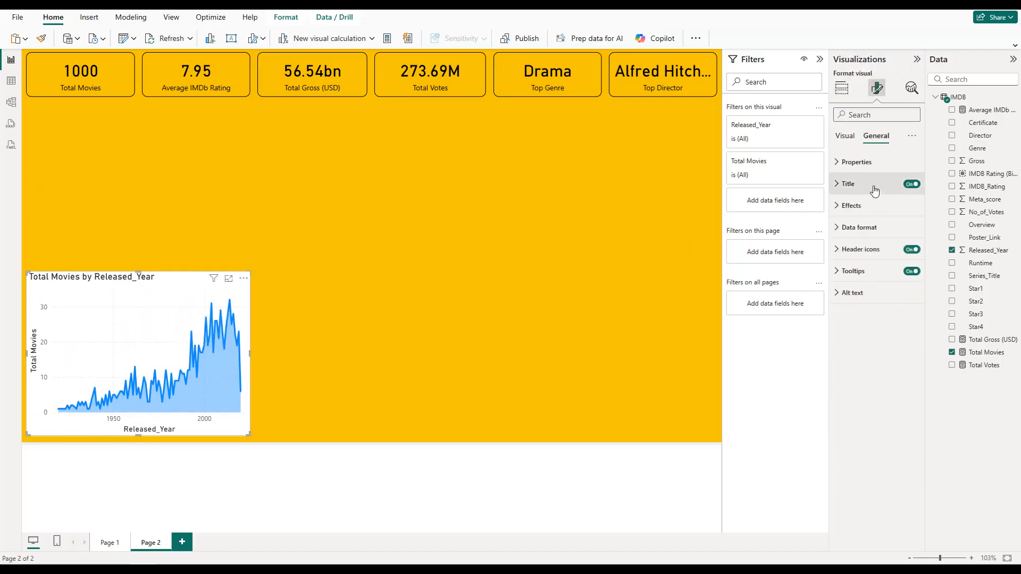
click(850, 205)
click(856, 260)
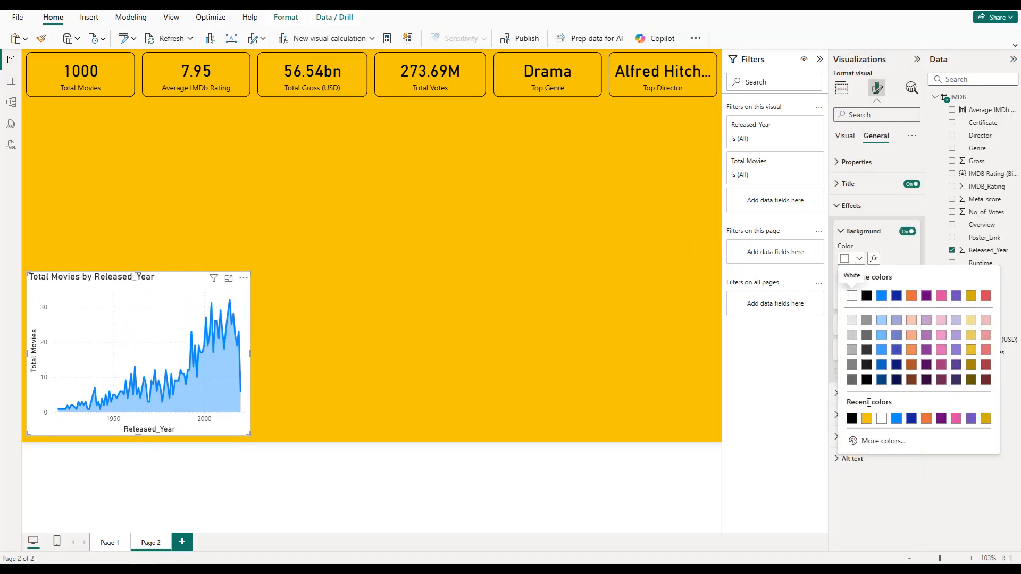
click(866, 419)
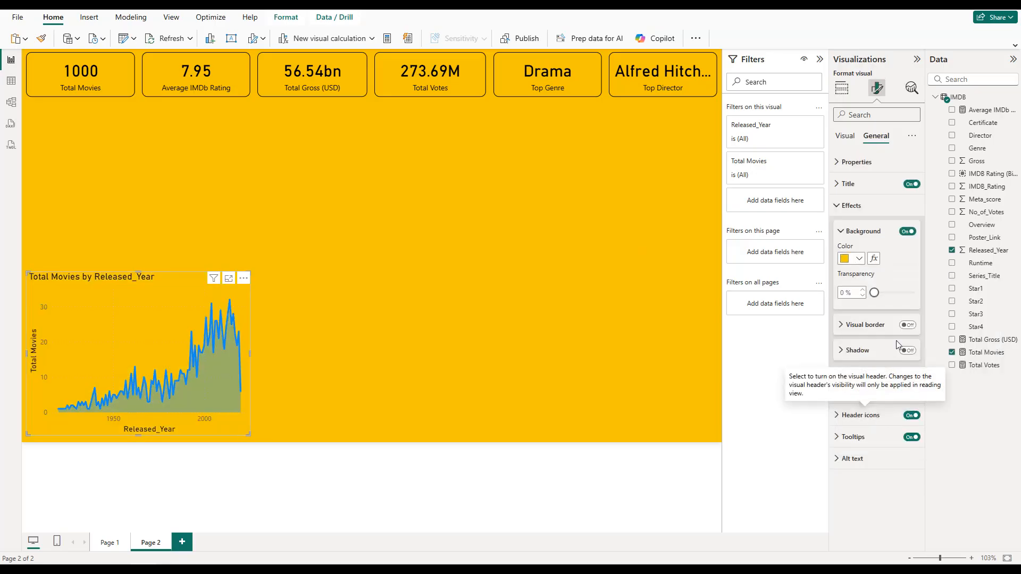
click(911, 328)
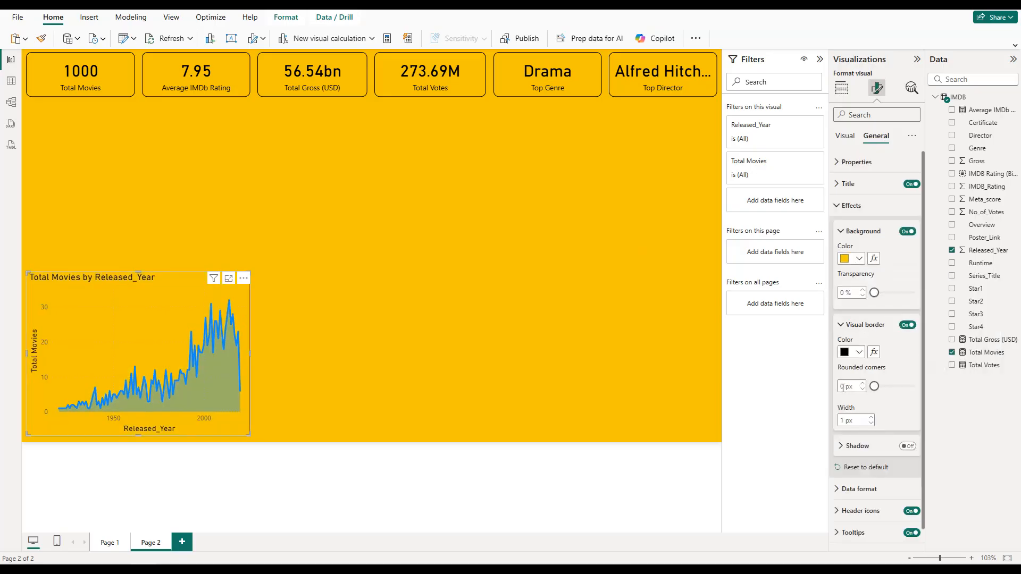
text(10)
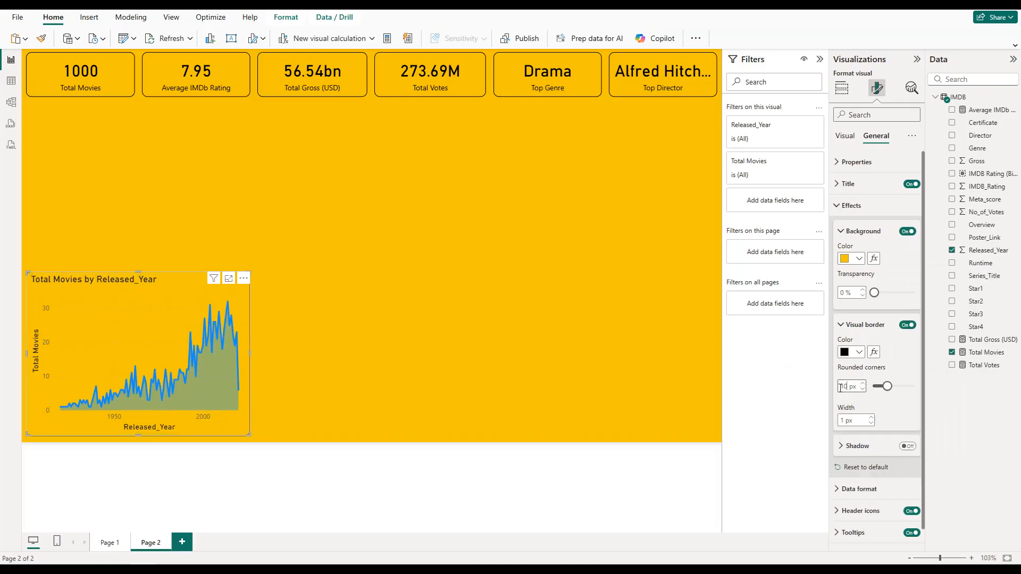
click(851, 205)
Step: Change the area chart's title to "Movies Released by Year", center it and color the text black
click(848, 183)
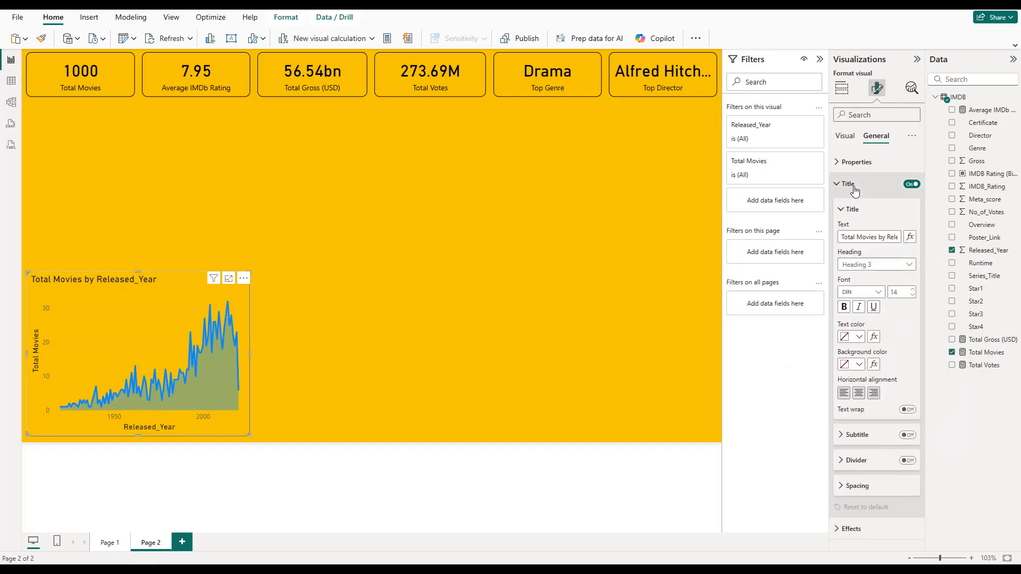
triple_click(866, 237)
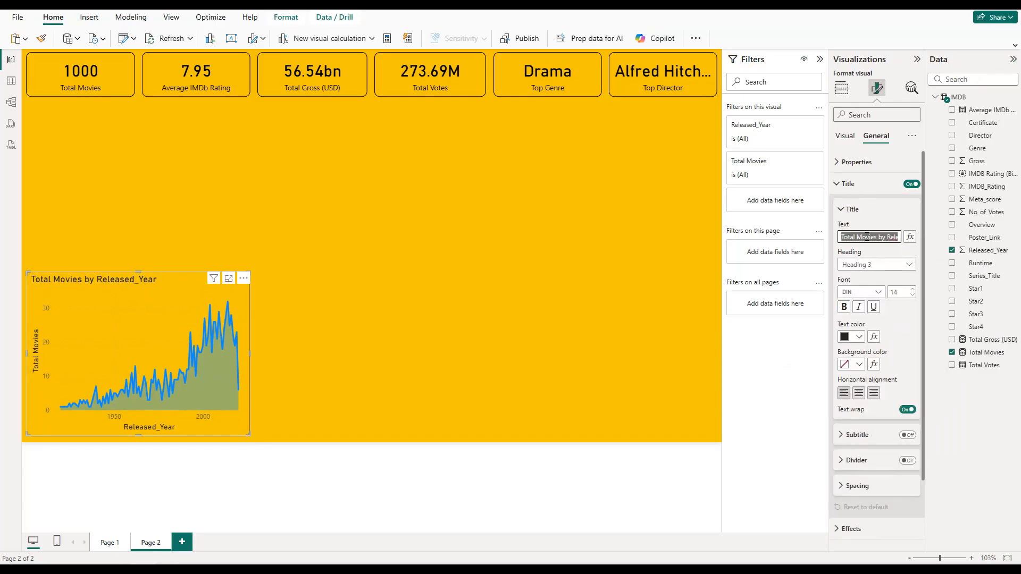
text(Movies Released by Ye)
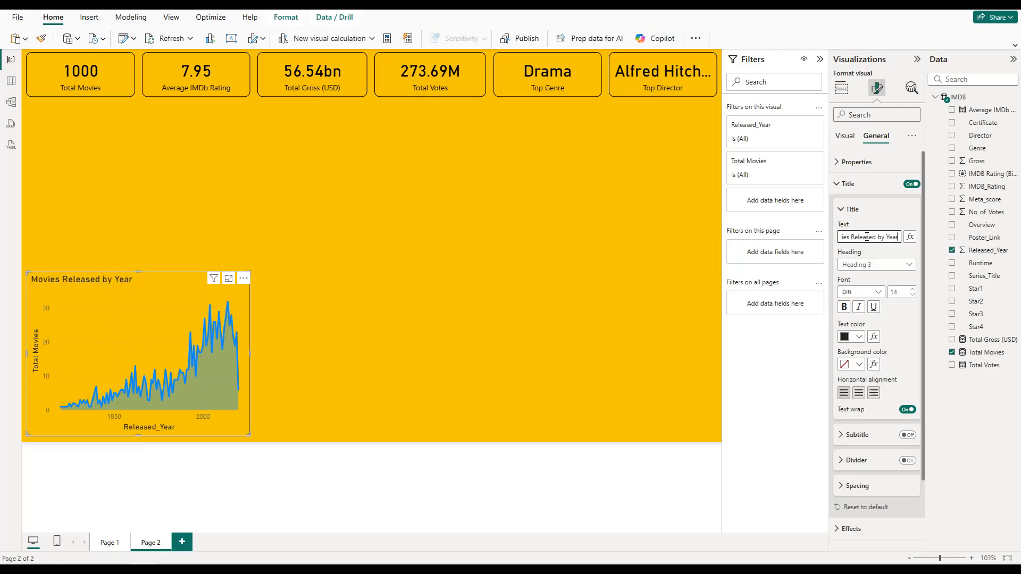
click(862, 393)
click(859, 336)
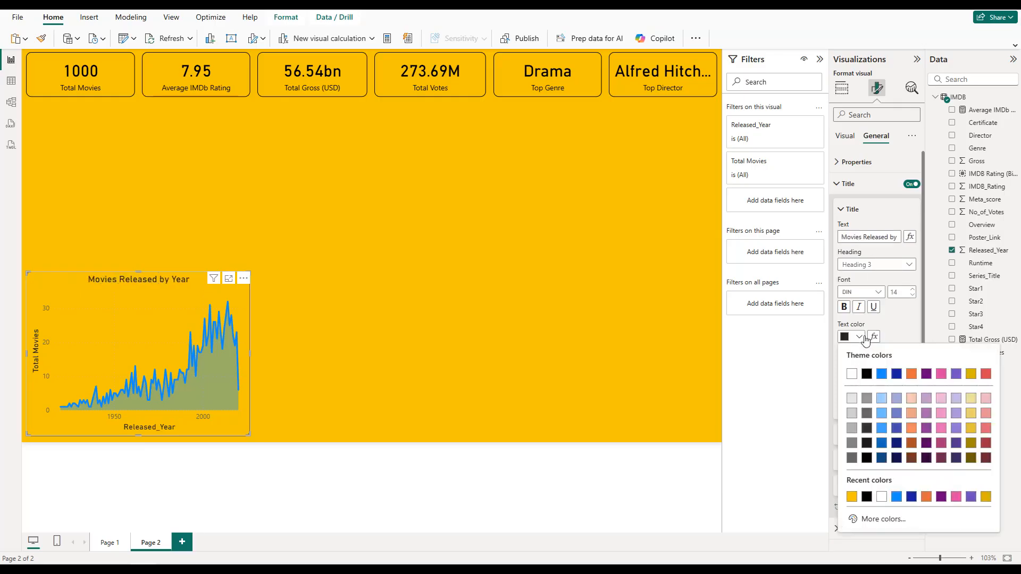
click(868, 378)
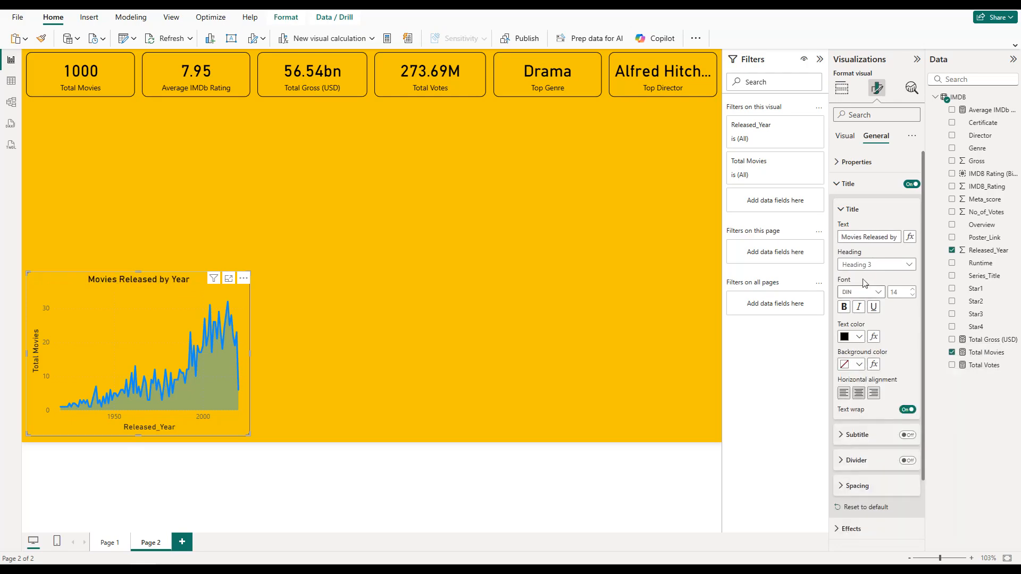
click(850, 209)
click(850, 187)
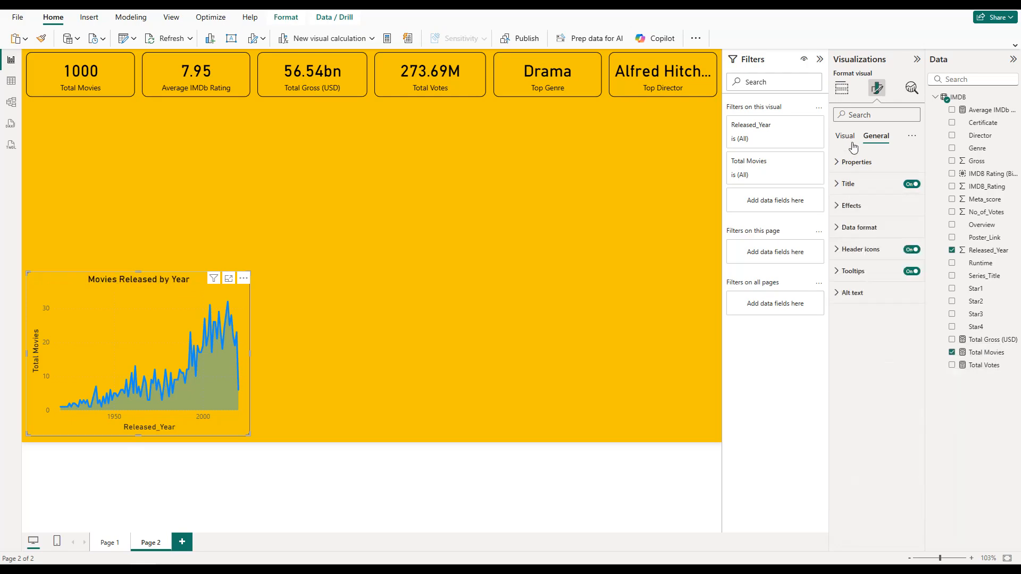
Step: Turn off the X-axis and Y-axis titles of the area chart
click(848, 137)
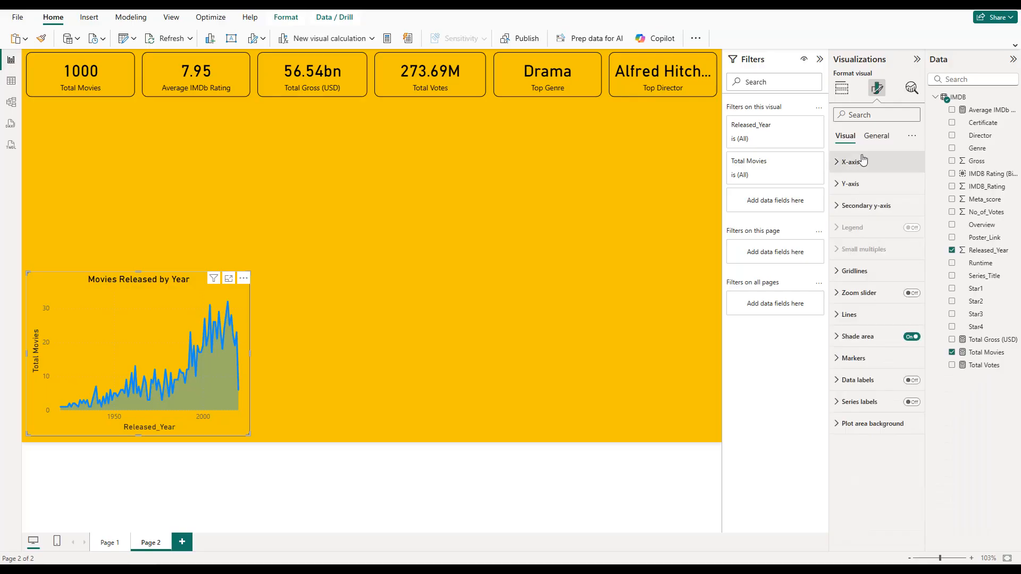
click(863, 162)
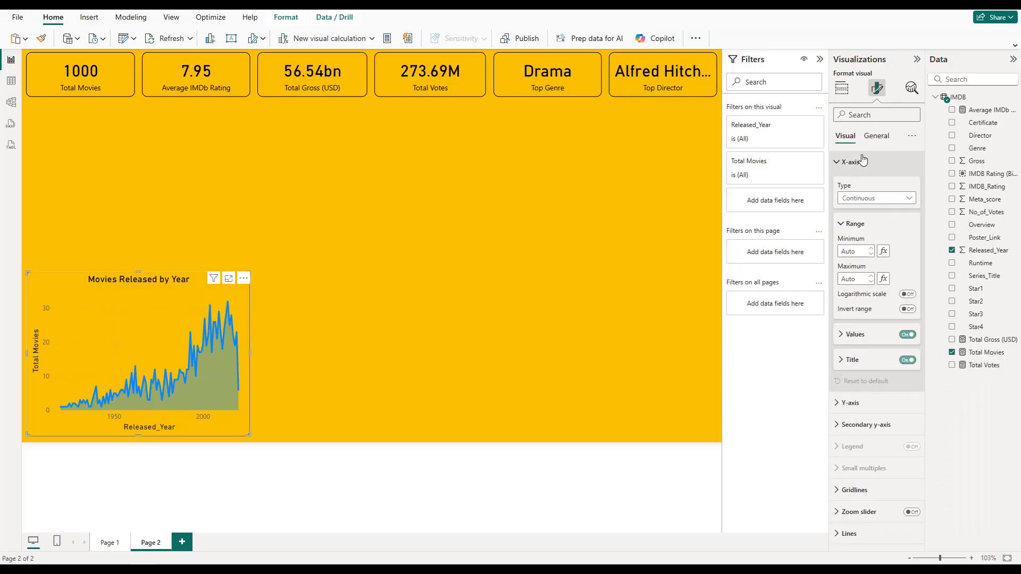
click(908, 361)
click(855, 162)
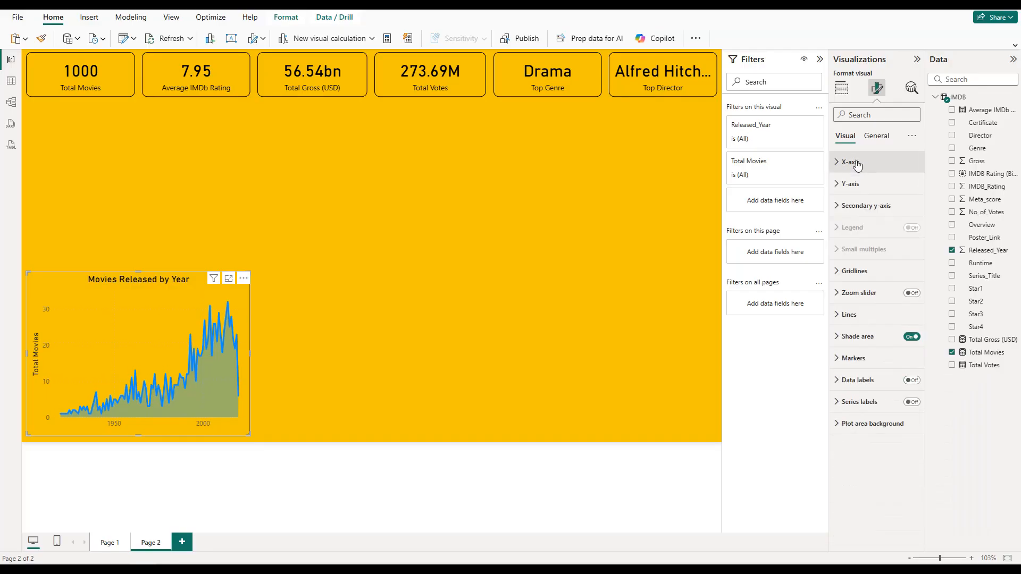
click(860, 186)
click(908, 346)
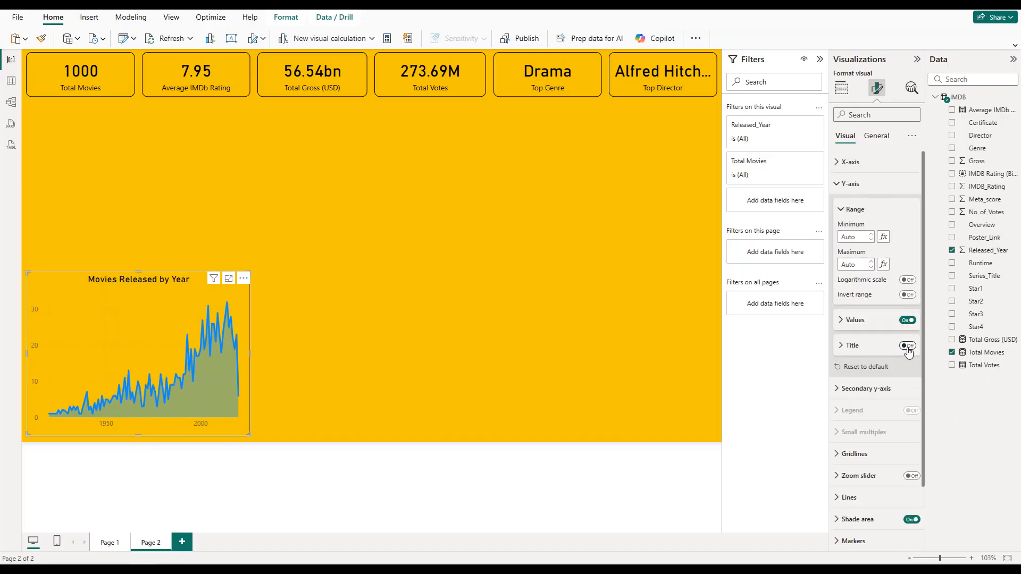
Step: Set the value labels on both the Y-axis and X-axis of the area chart to black
click(882, 323)
click(860, 393)
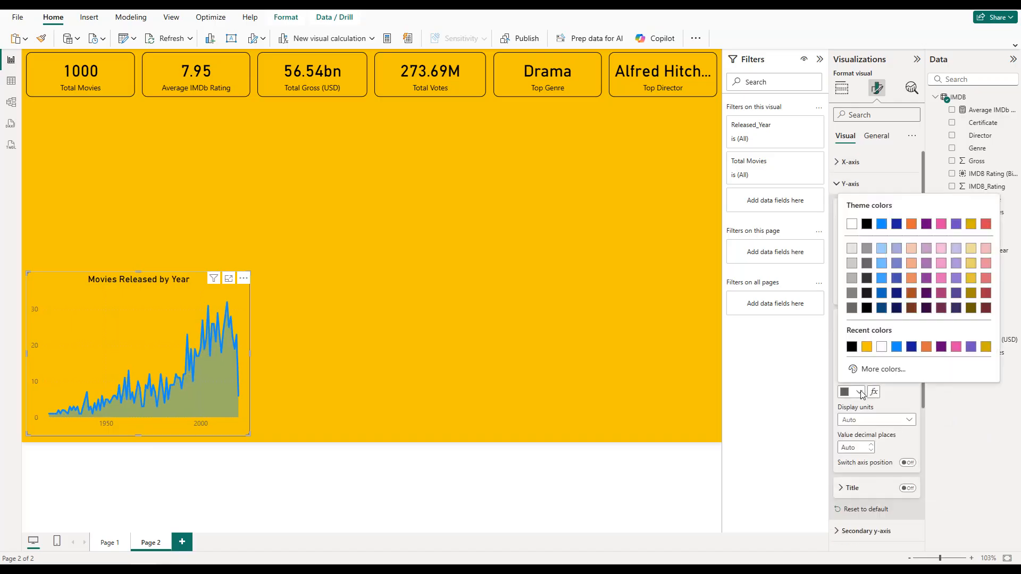
click(853, 347)
click(850, 162)
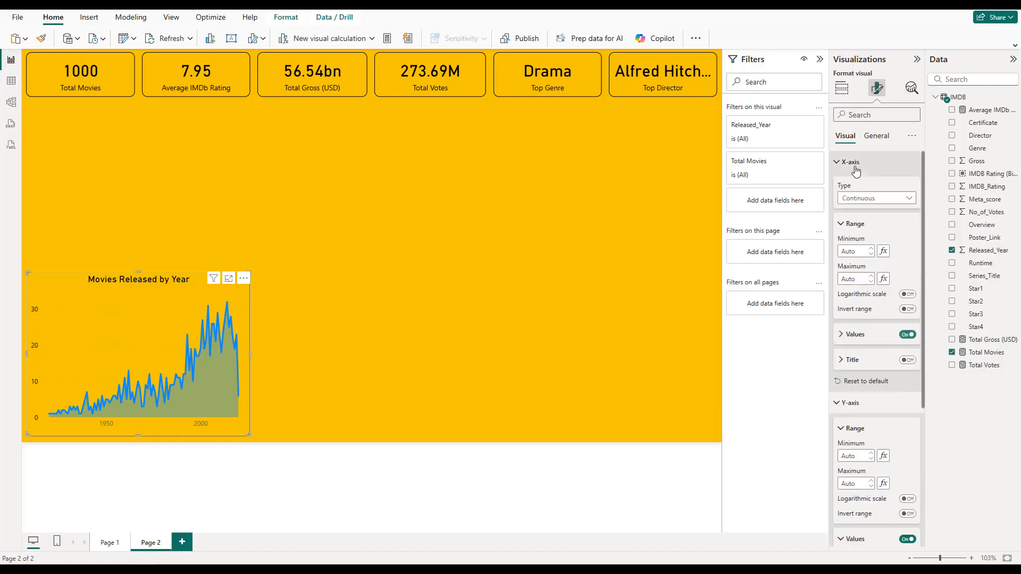
click(859, 405)
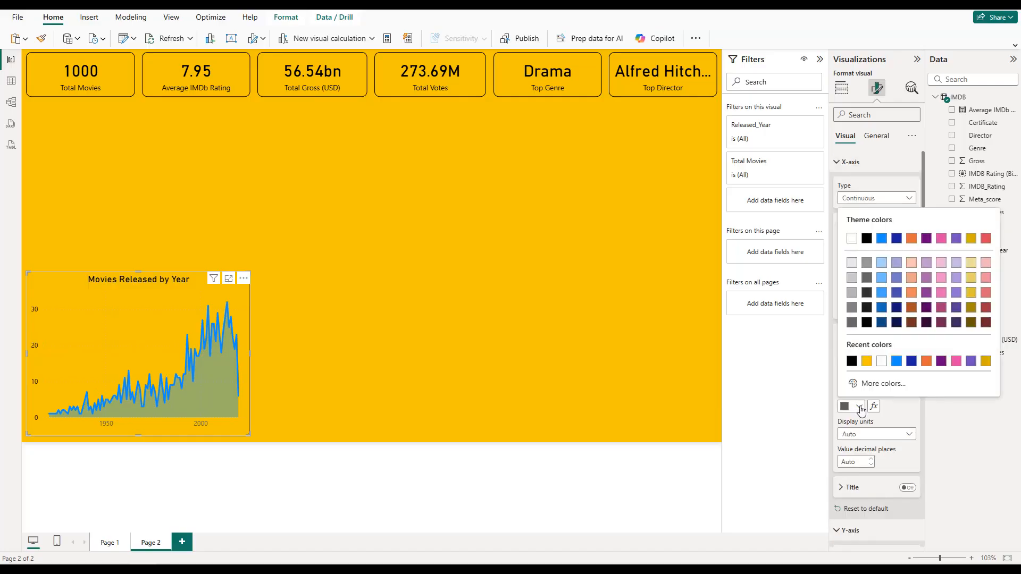
click(852, 361)
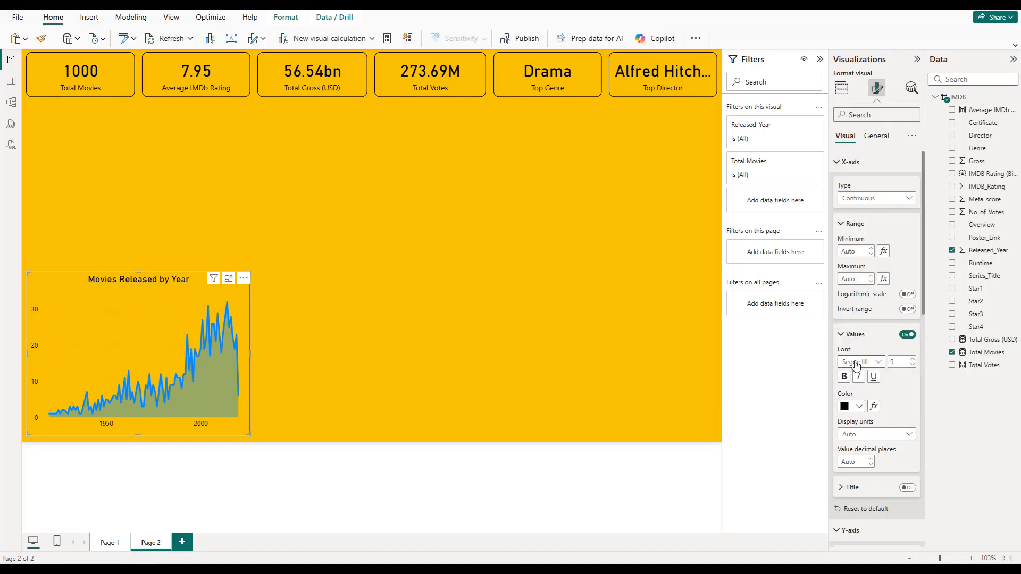
click(851, 163)
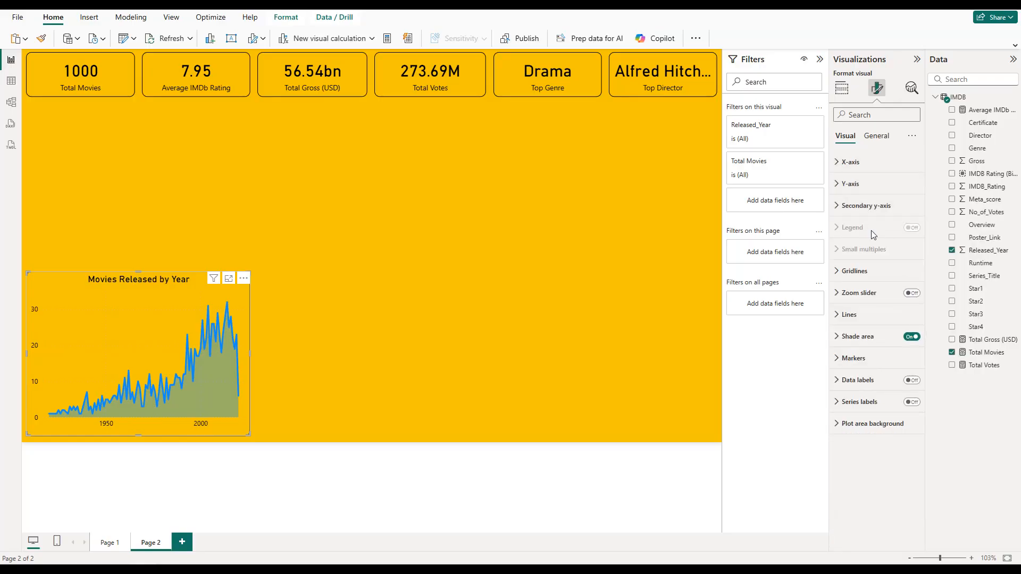
Step: Turn off the area chart's horizontal gridlines, color its line black and deselect the chart
click(854, 270)
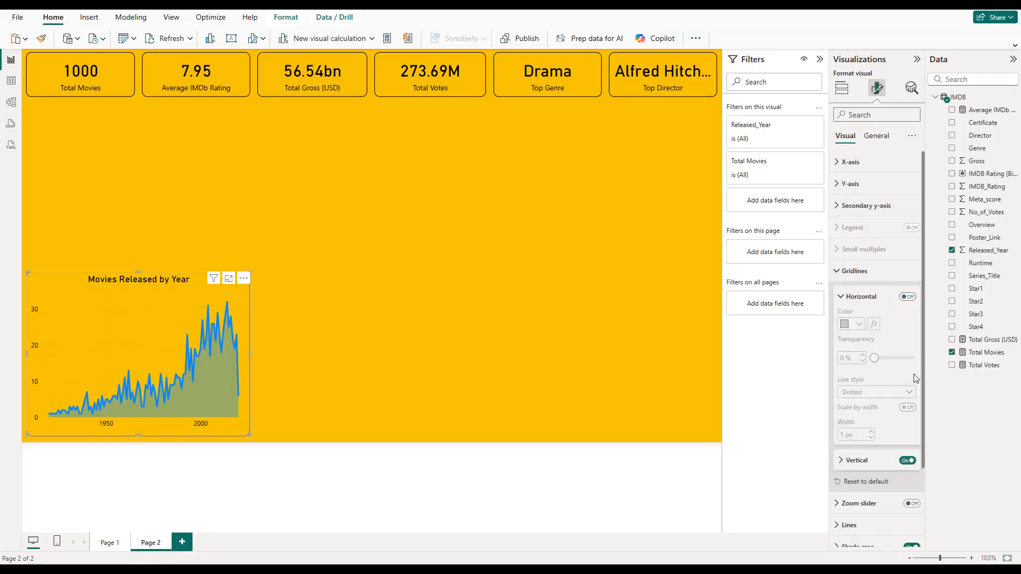
click(868, 278)
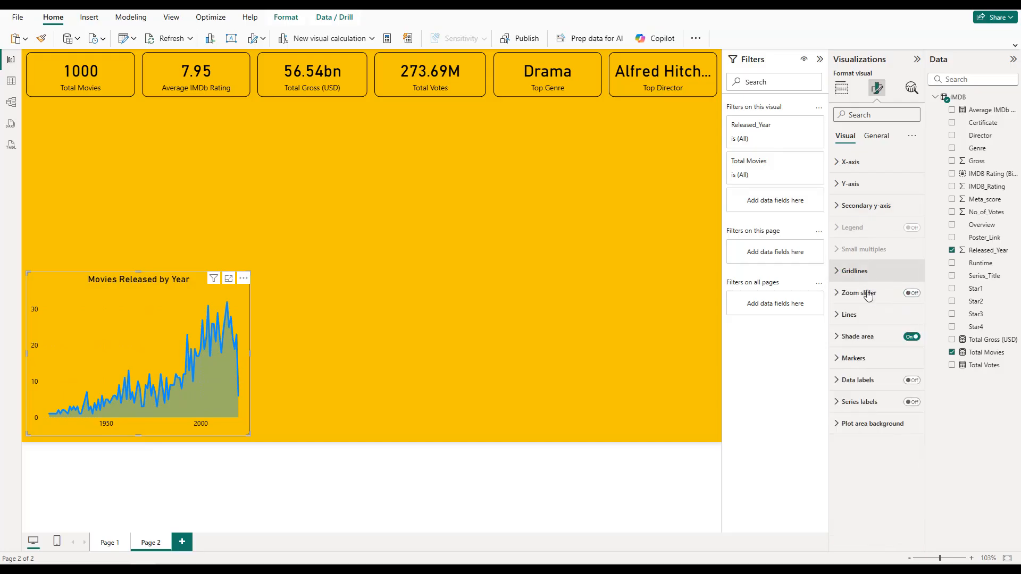
click(861, 315)
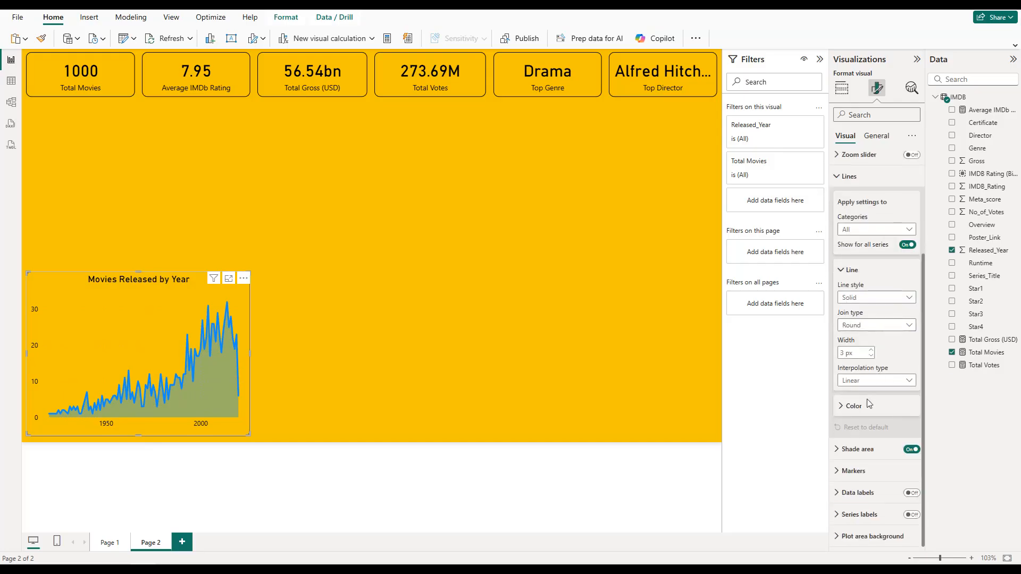
click(869, 405)
click(855, 434)
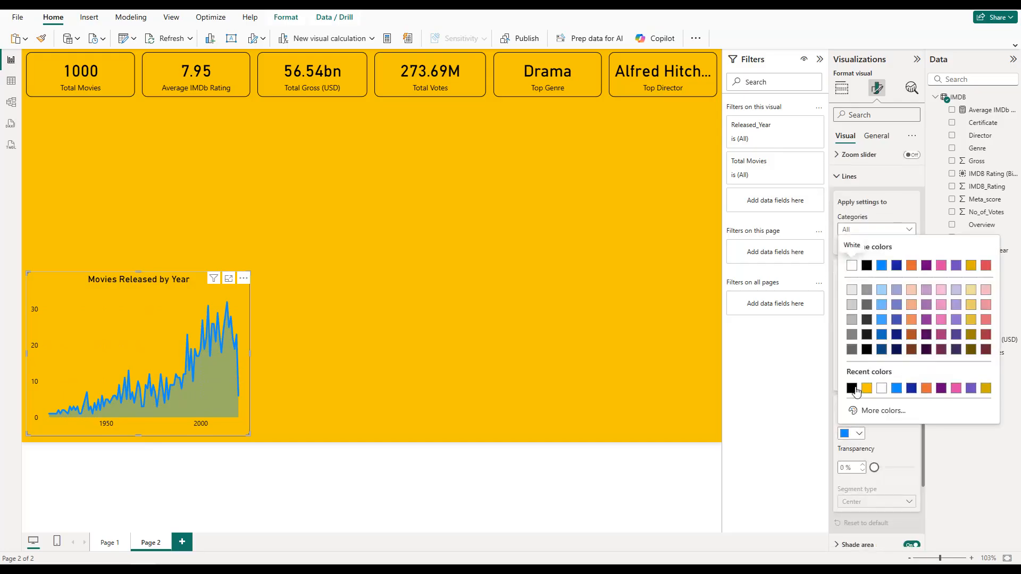
click(852, 388)
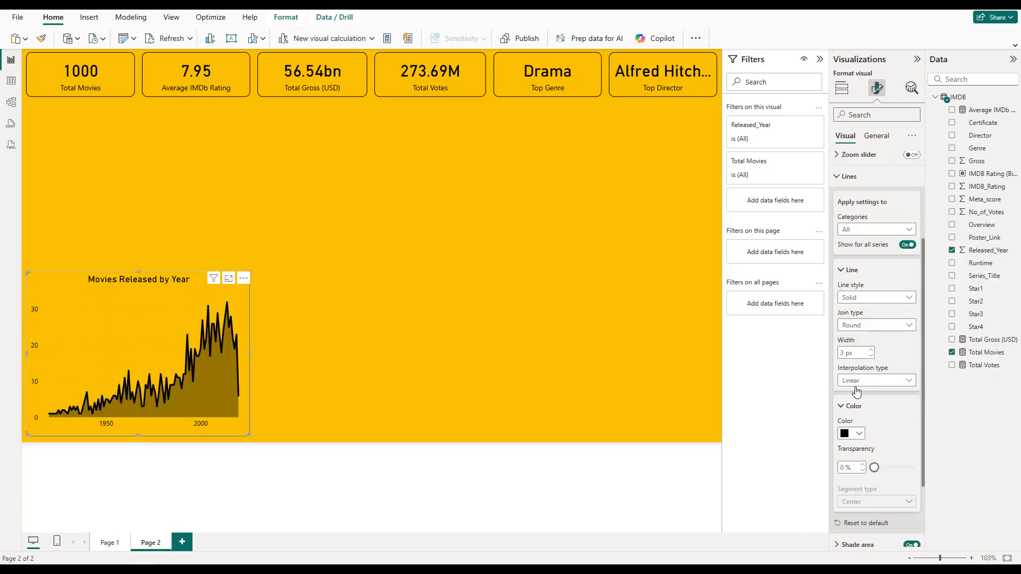
click(159, 187)
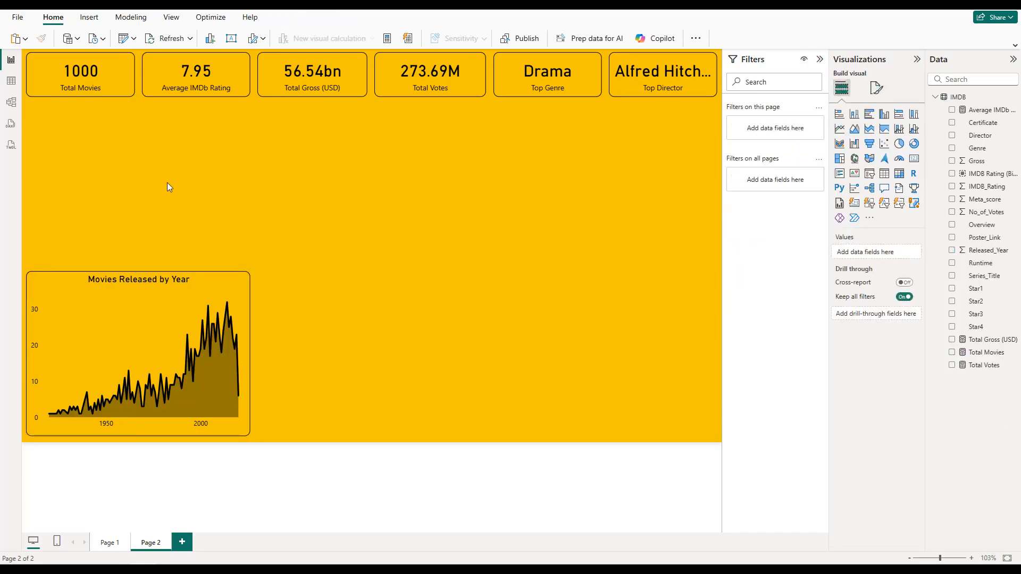
Step: Duplicate the area chart, place the copy beside the original and widen it to align with the Total Votes card's edge
click(186, 288)
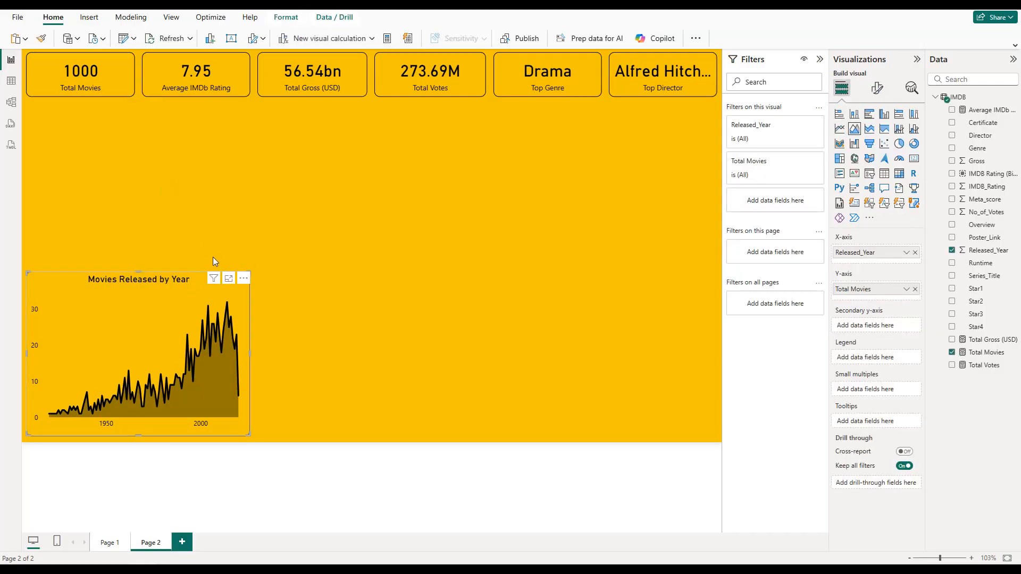
key(ctrl+c)
key(ctrl+v)
drag(178, 294, 400, 291)
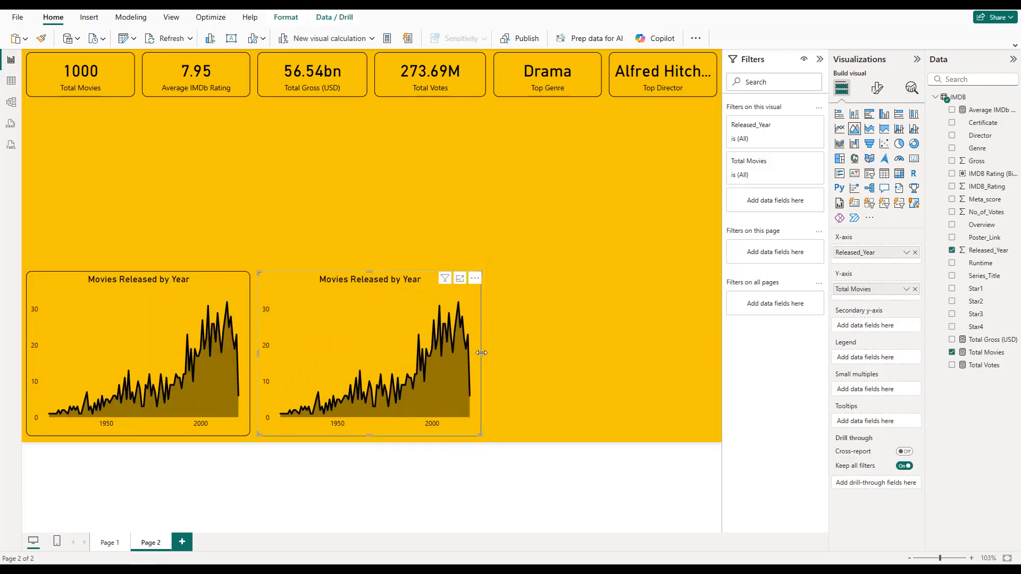
drag(481, 352, 485, 352)
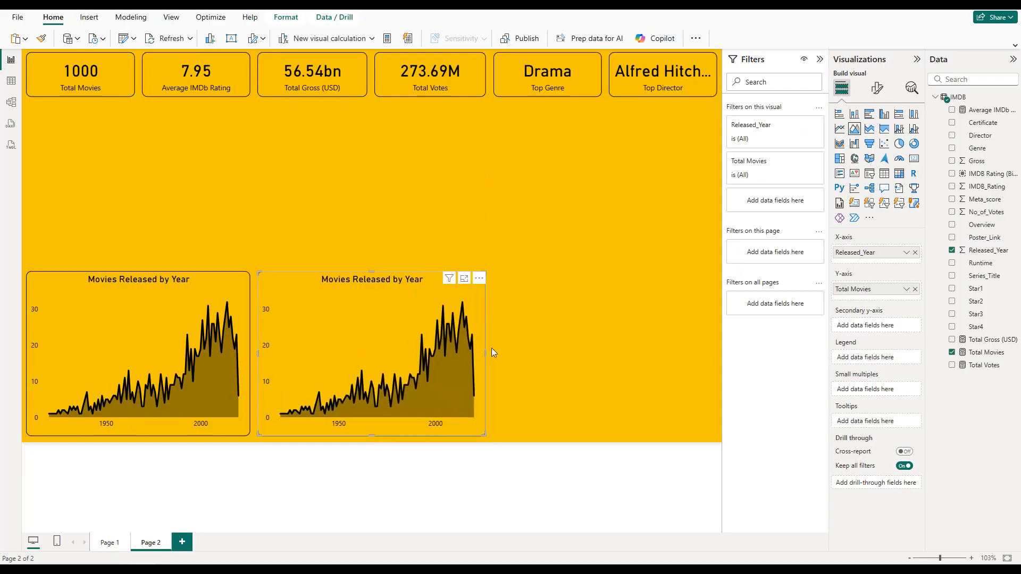
Step: Remove Total Movies and Released_Year from the copied chart and convert it to a scatter chart
click(914, 289)
click(915, 252)
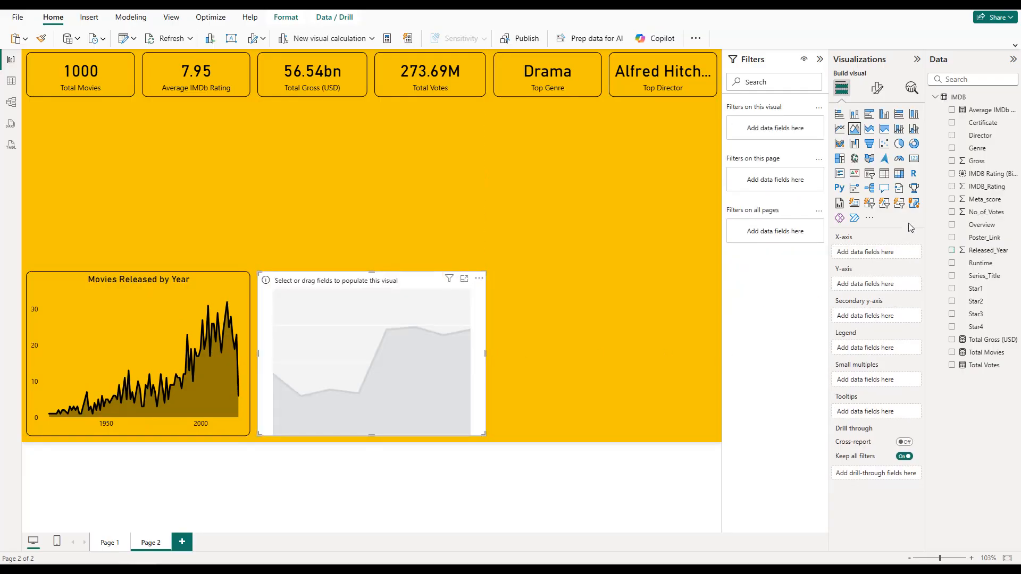
click(889, 145)
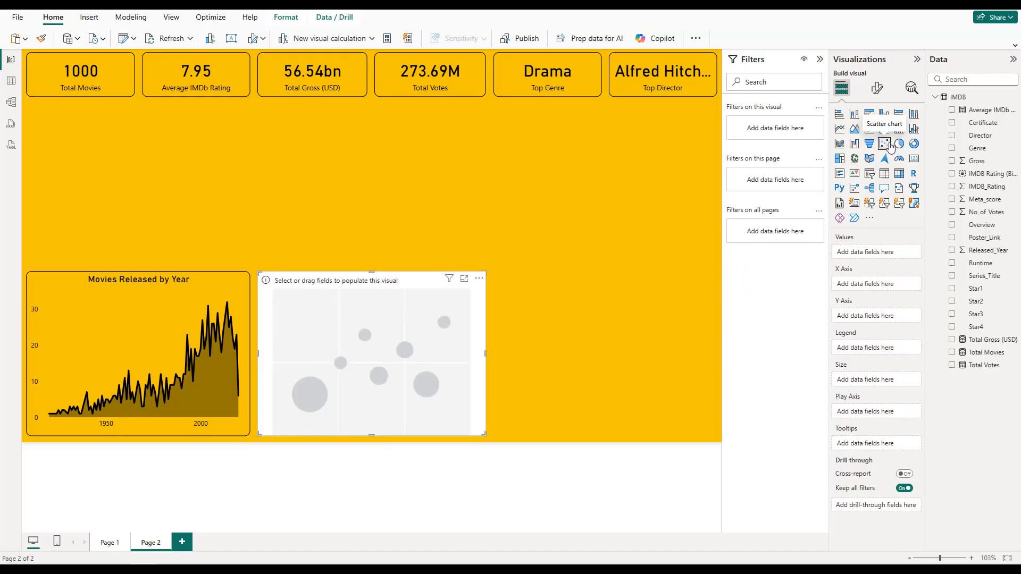
Step: Plot Gross on the scatter chart's Y axis and IMDB_Rating on its X axis, setting both fields to Don't summarize
click(952, 162)
drag(865, 286, 870, 325)
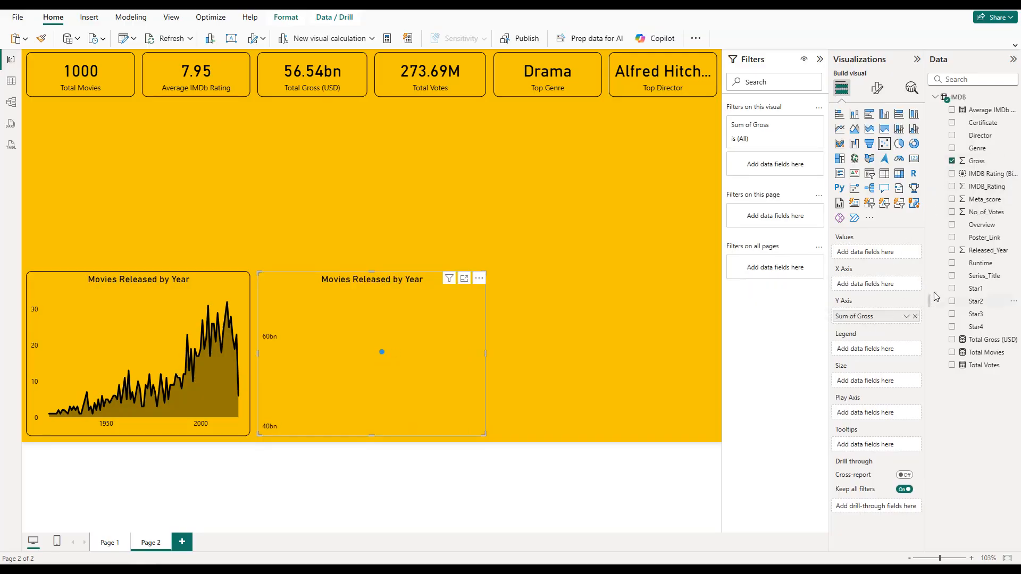
click(952, 187)
click(906, 285)
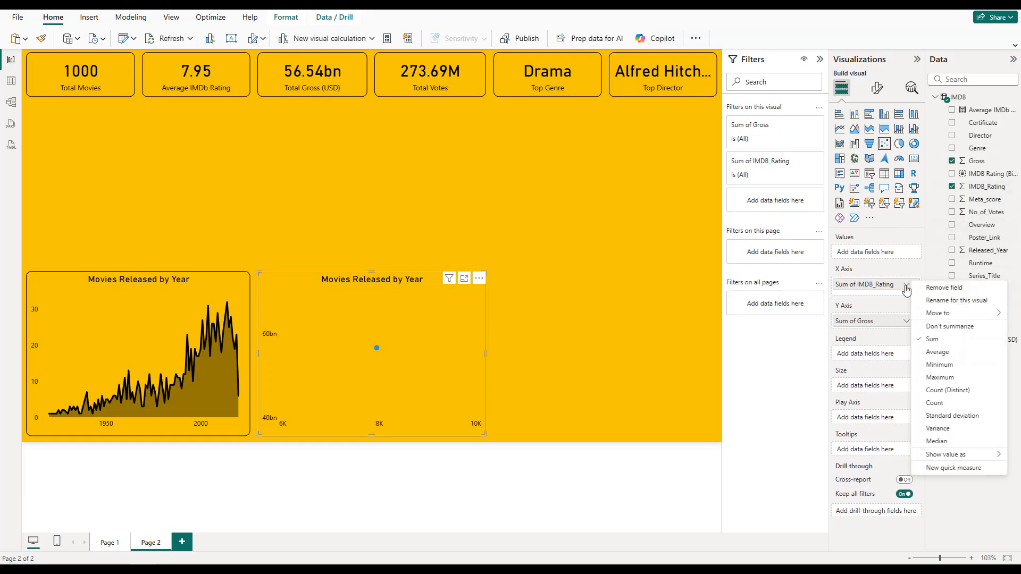
click(934, 332)
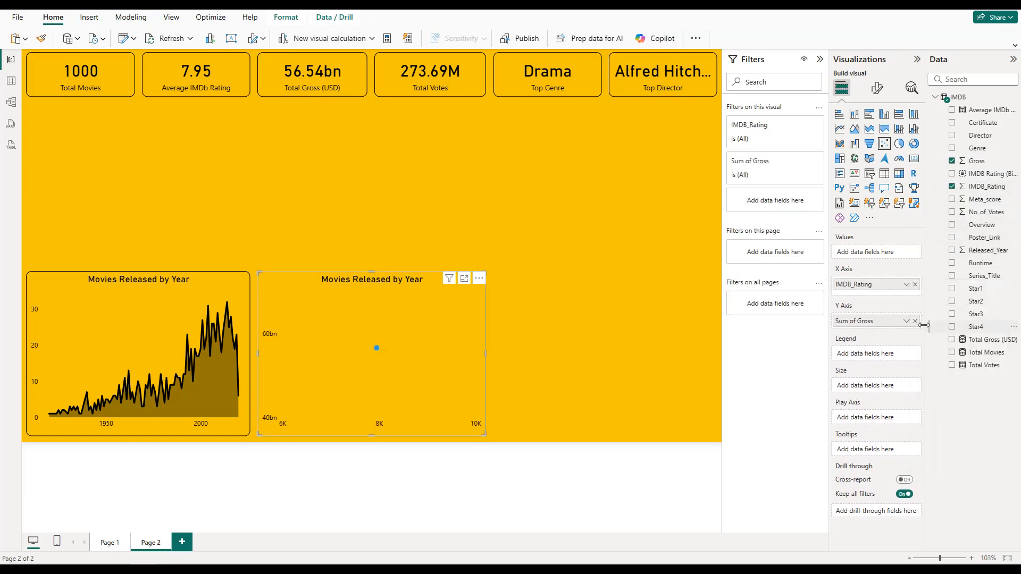
click(906, 321)
click(931, 363)
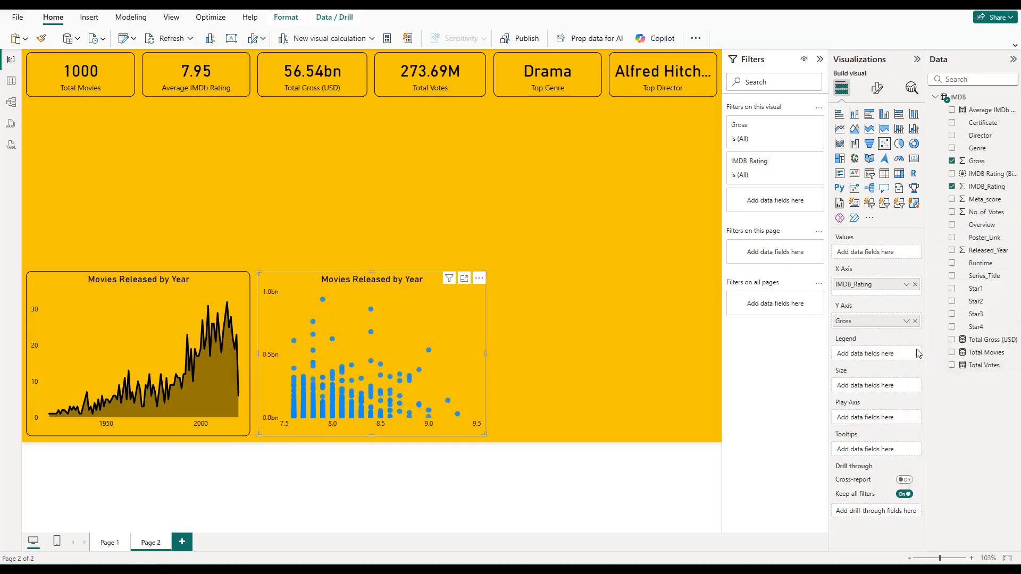
Step: Color the scatter chart's markers black
click(875, 91)
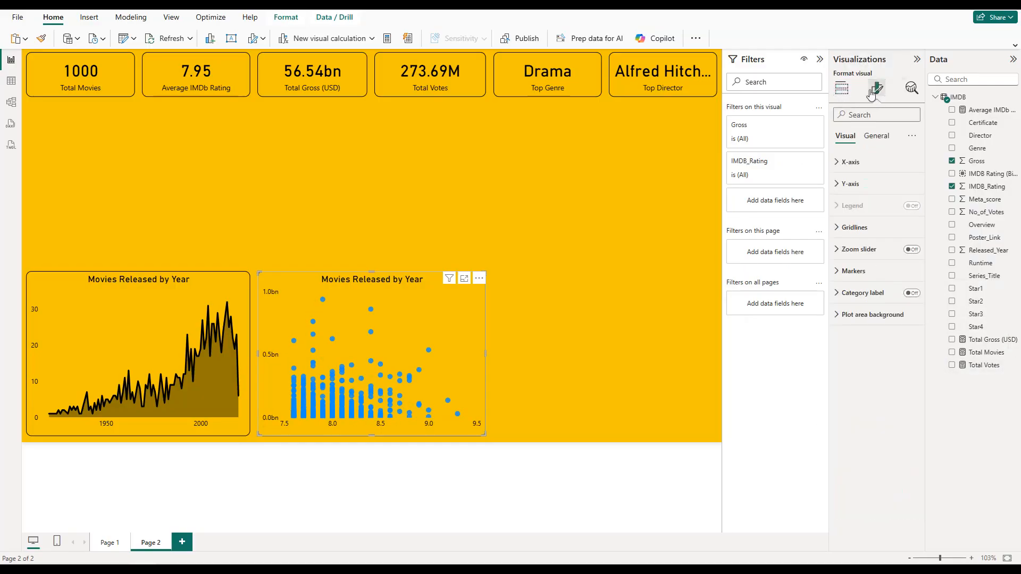
click(885, 238)
click(885, 237)
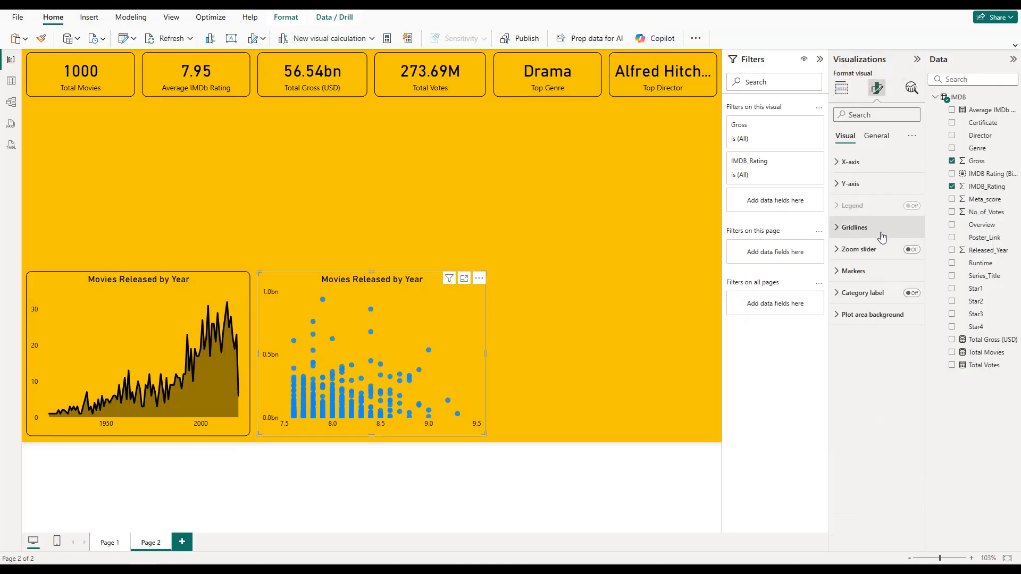
click(870, 137)
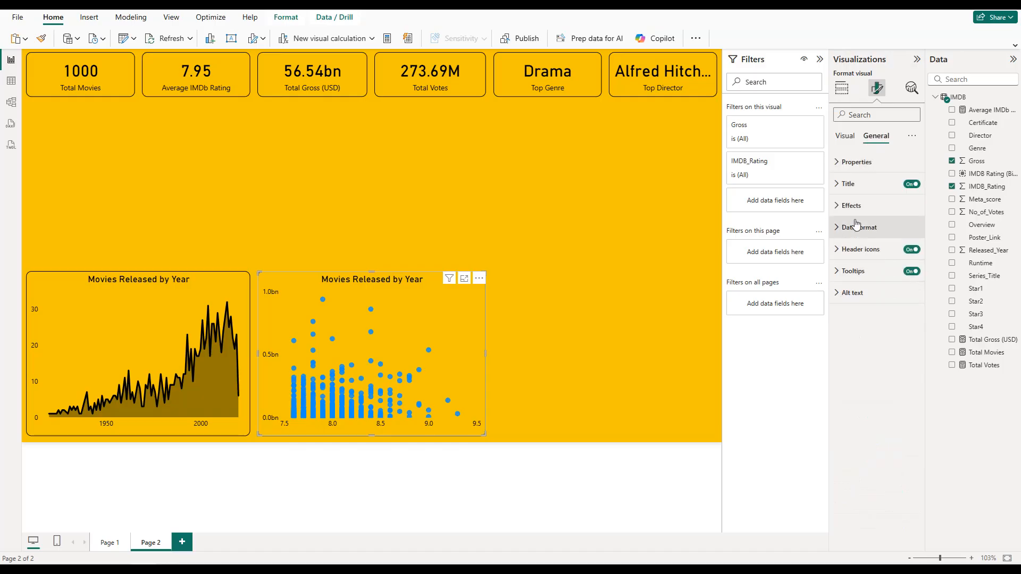
click(845, 136)
click(869, 272)
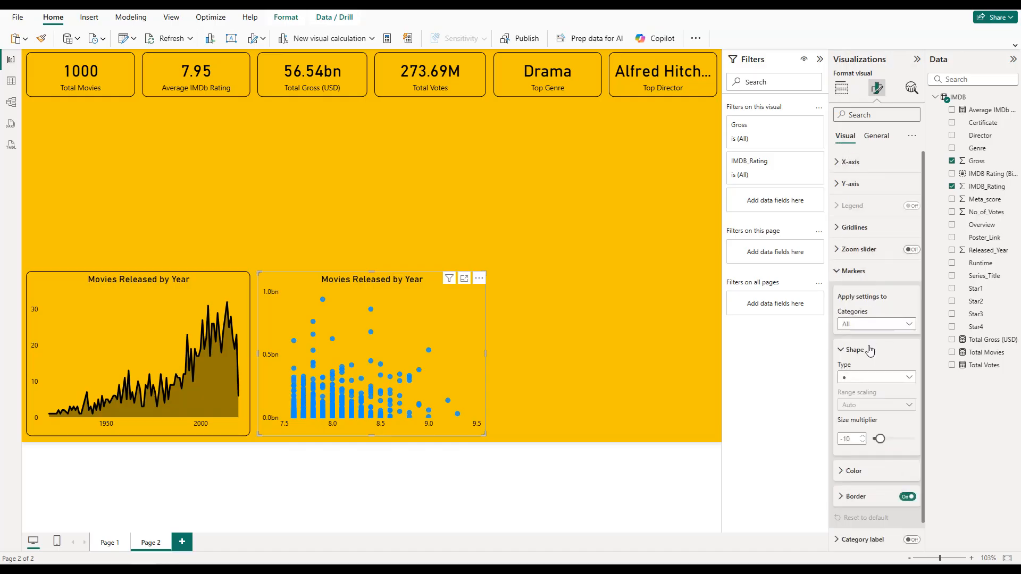
scroll(872, 373, down, 1)
click(864, 450)
scroll(862, 443, down, 2)
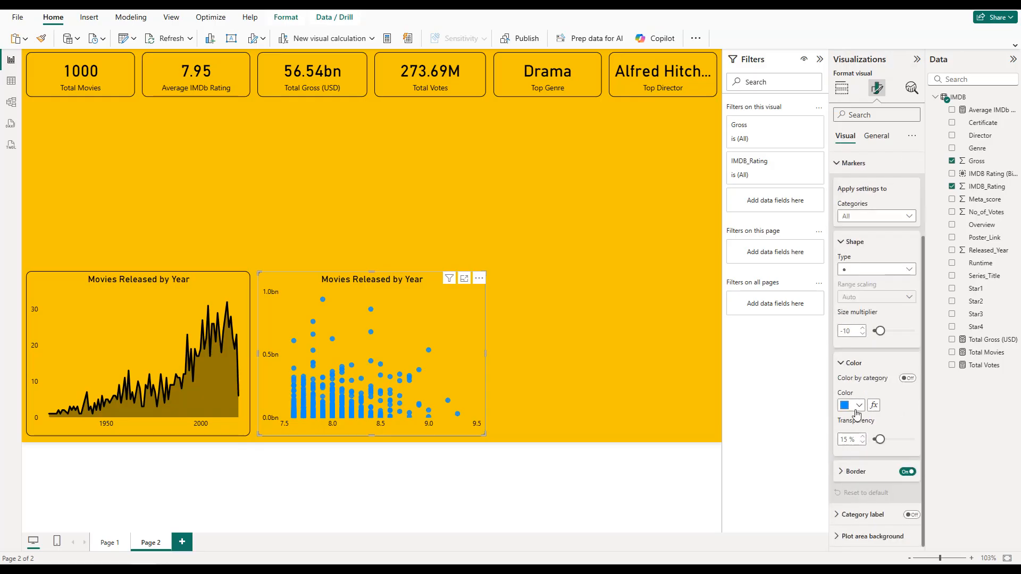
click(854, 407)
click(851, 363)
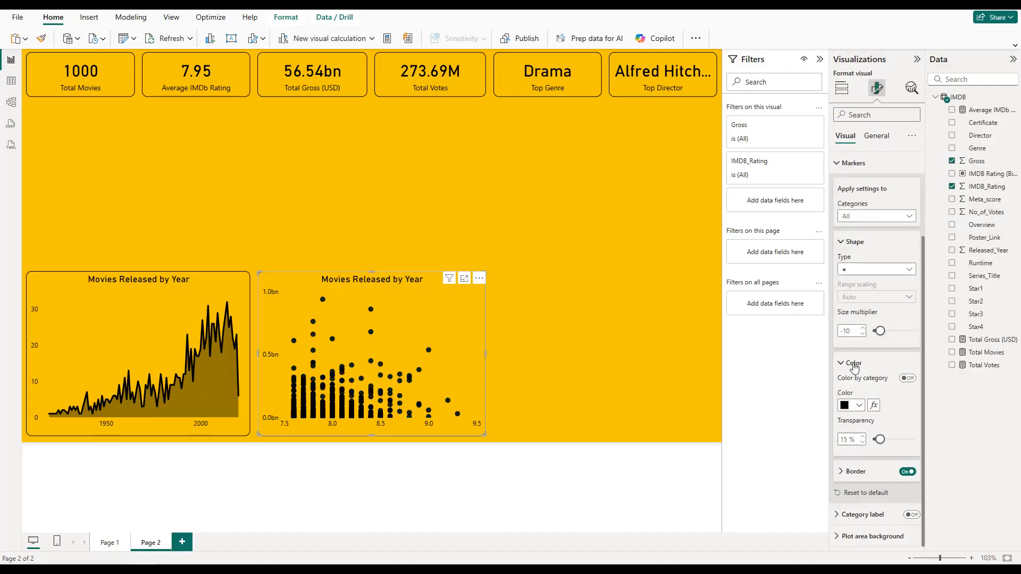
Step: Retitle the scatter chart as Rating vs Gross Relationship and deselect it
click(876, 136)
click(879, 184)
click(879, 237)
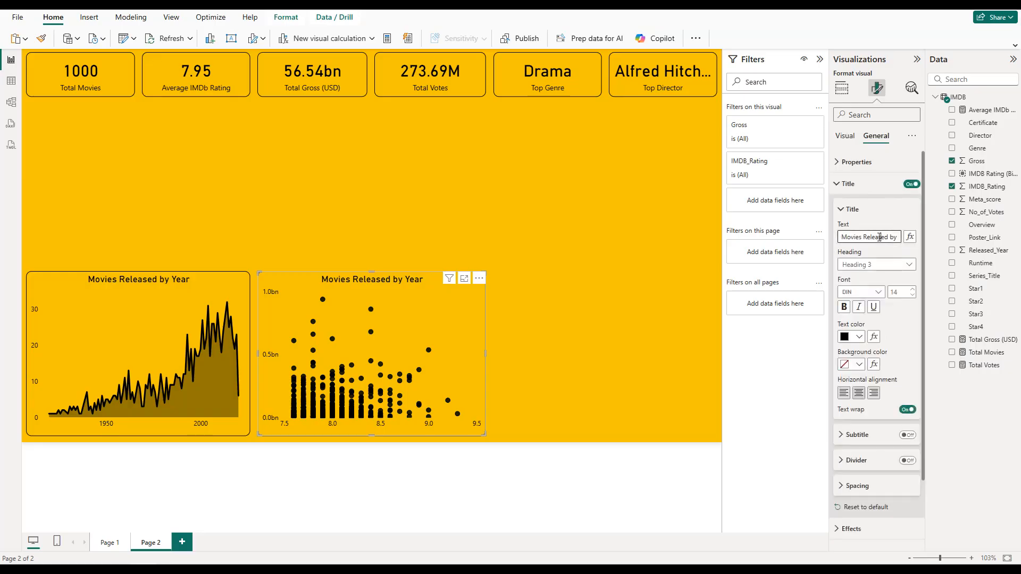
key(ctrl+a)
text(Ra)
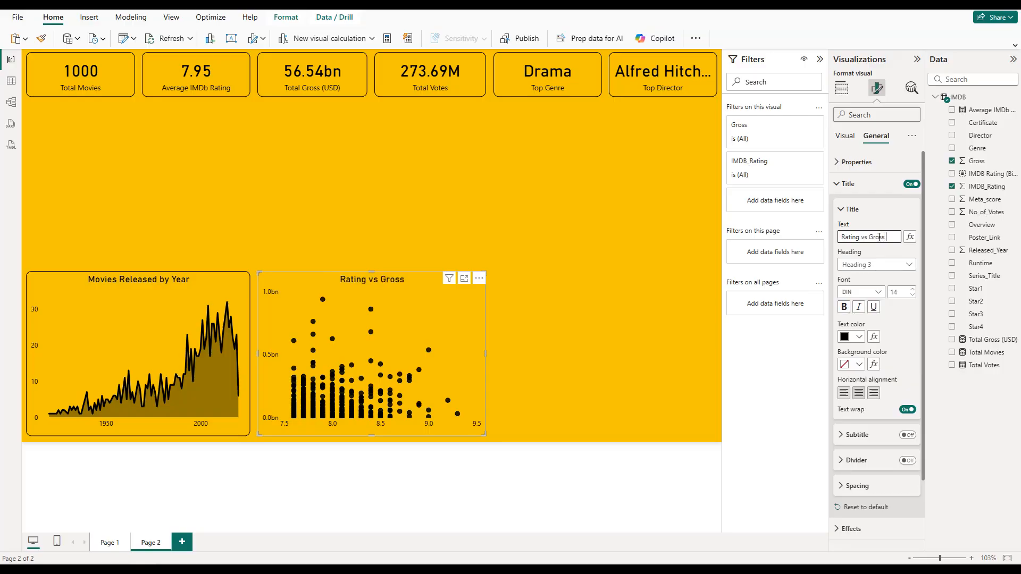
text(lationship)
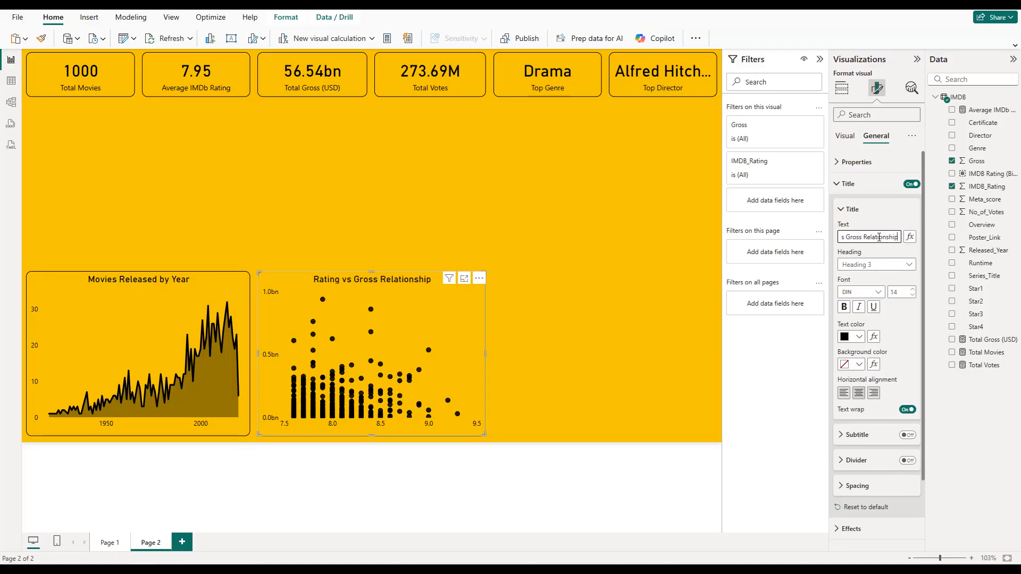
click(844, 184)
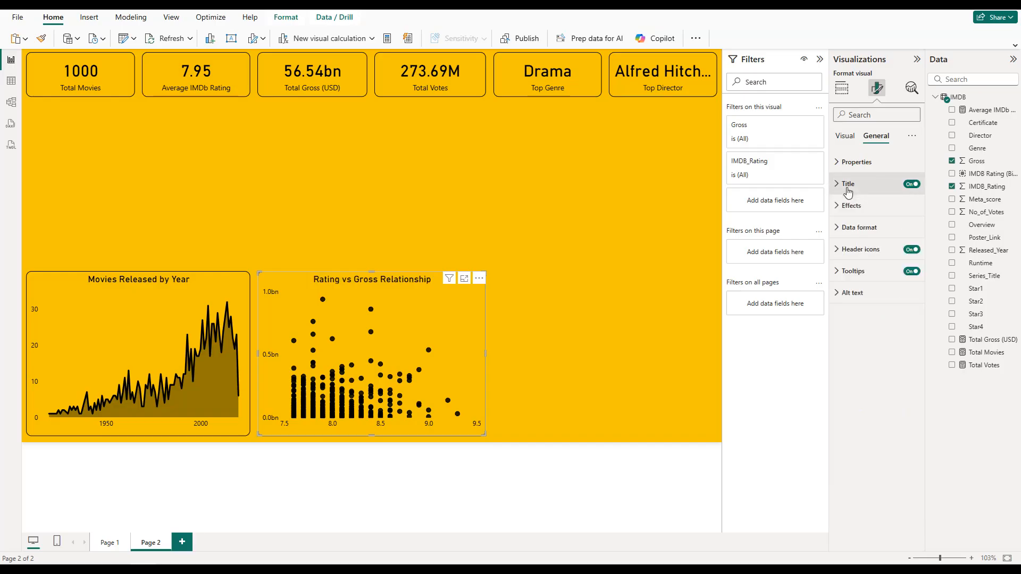
click(575, 296)
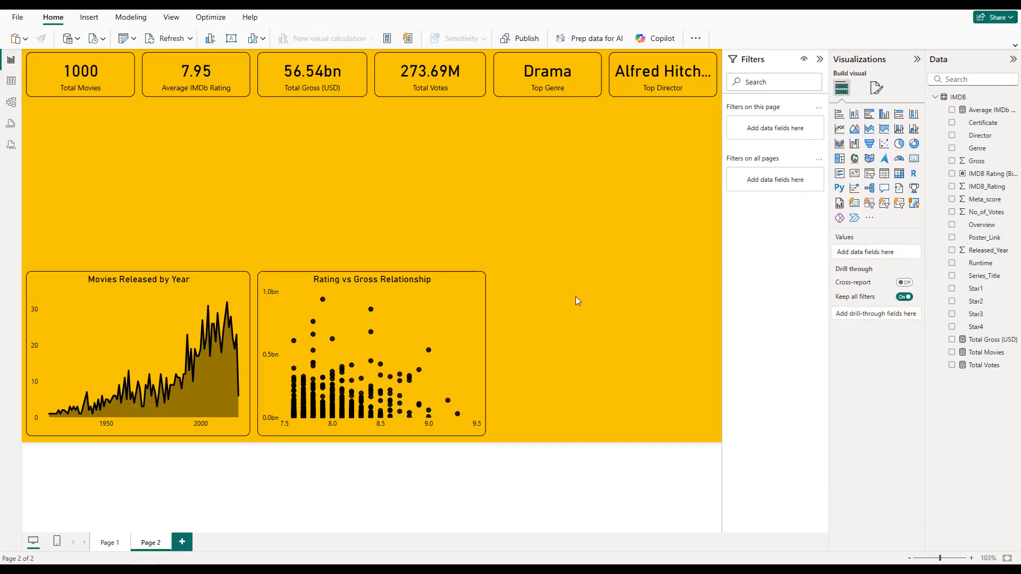
Step: Duplicate the scatter chart, place the copy beside it below the last two cards and fit its width to the Top Director card's edge
click(440, 297)
drag(440, 298, 703, 297)
drag(490, 352, 495, 352)
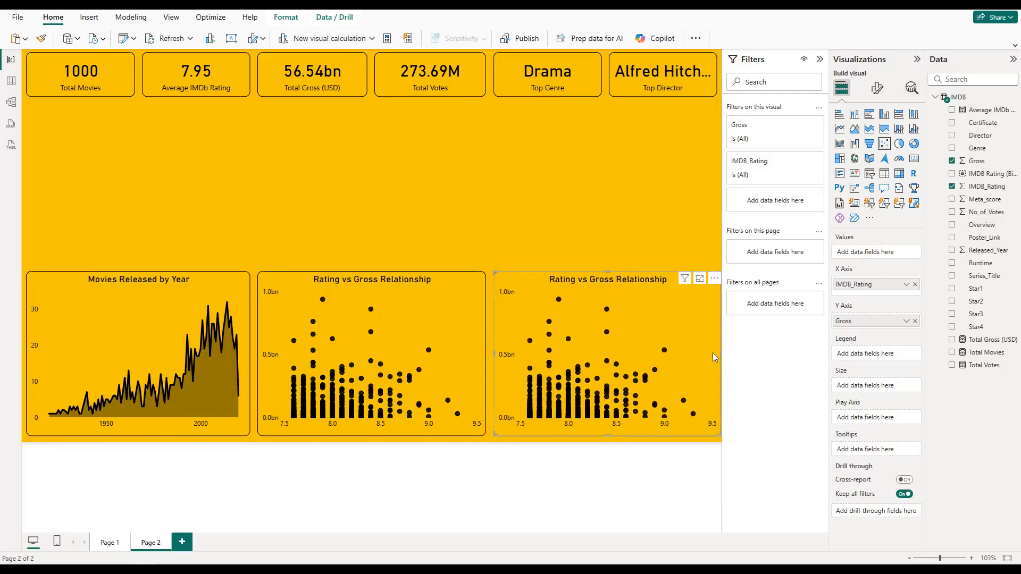
drag(720, 352, 716, 353)
Step: Clear the copy's Gross and IMDB_Rating fields and turn it into a clustered column chart of Total Movies by IMDB Rating (Bins)
click(915, 321)
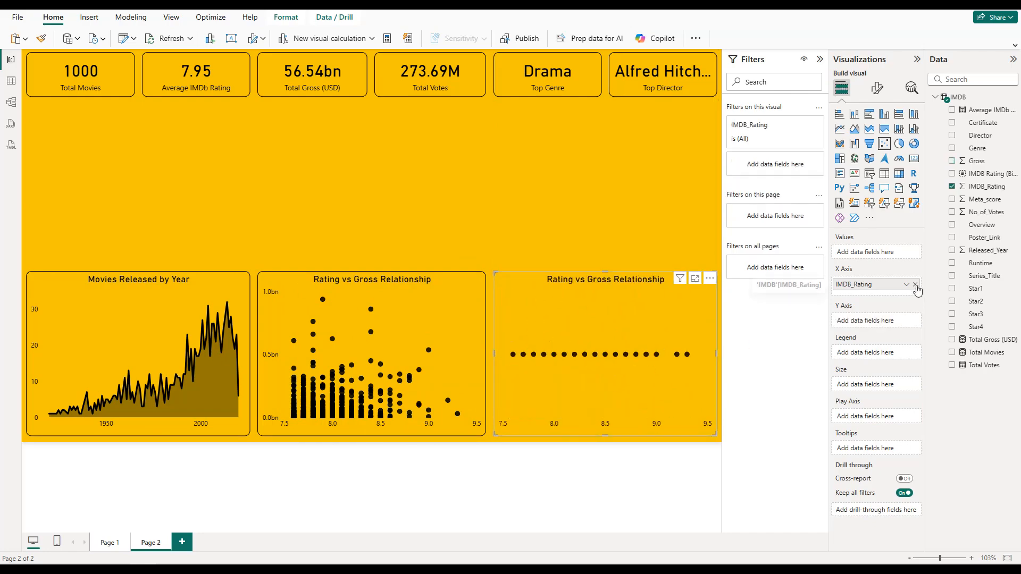
click(915, 284)
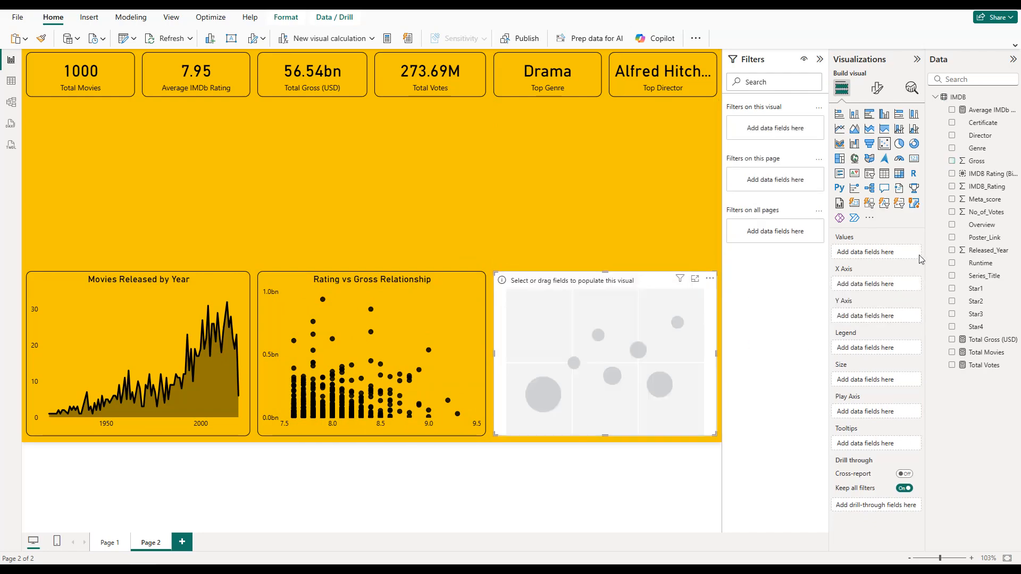
click(883, 116)
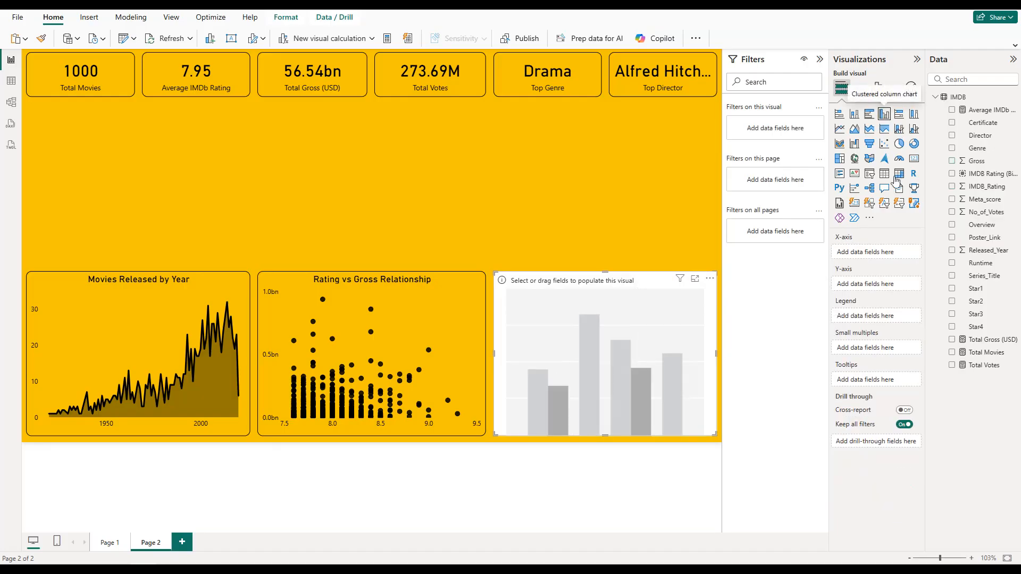
click(951, 174)
click(951, 352)
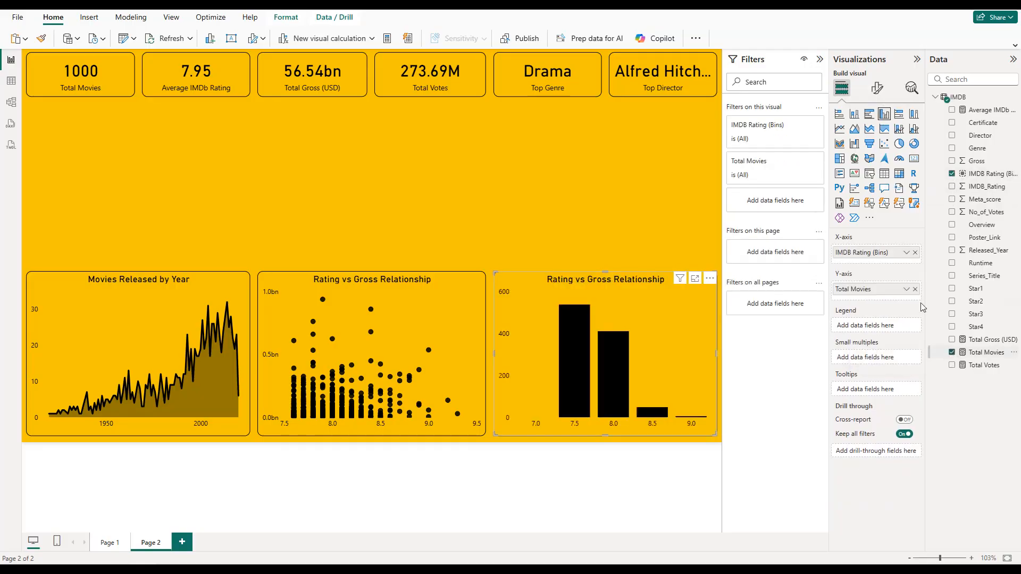
Step: Turn on data labels for the column chart and turn off its Y-axis values
click(876, 89)
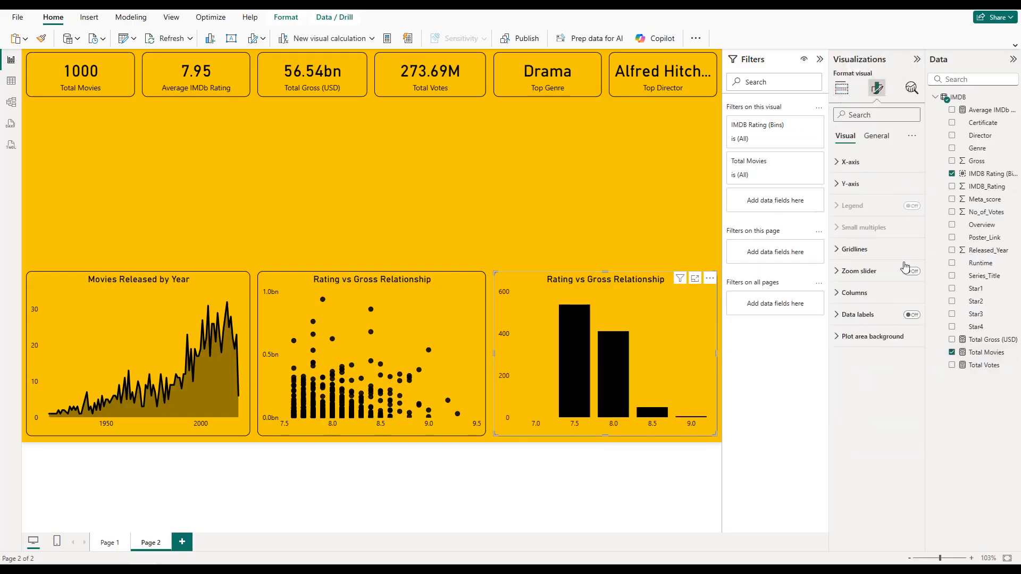
click(911, 315)
click(875, 321)
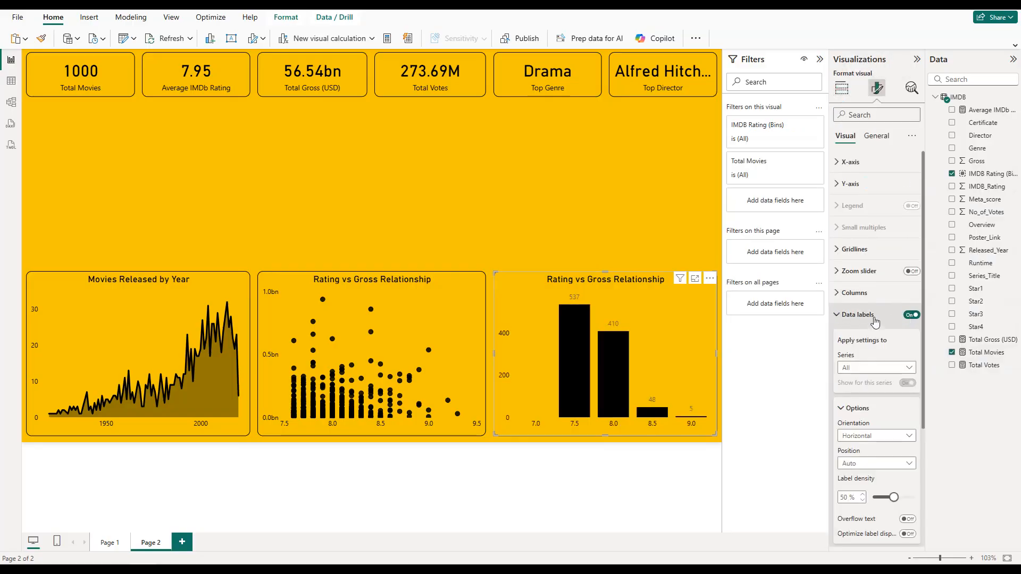
click(872, 315)
click(866, 183)
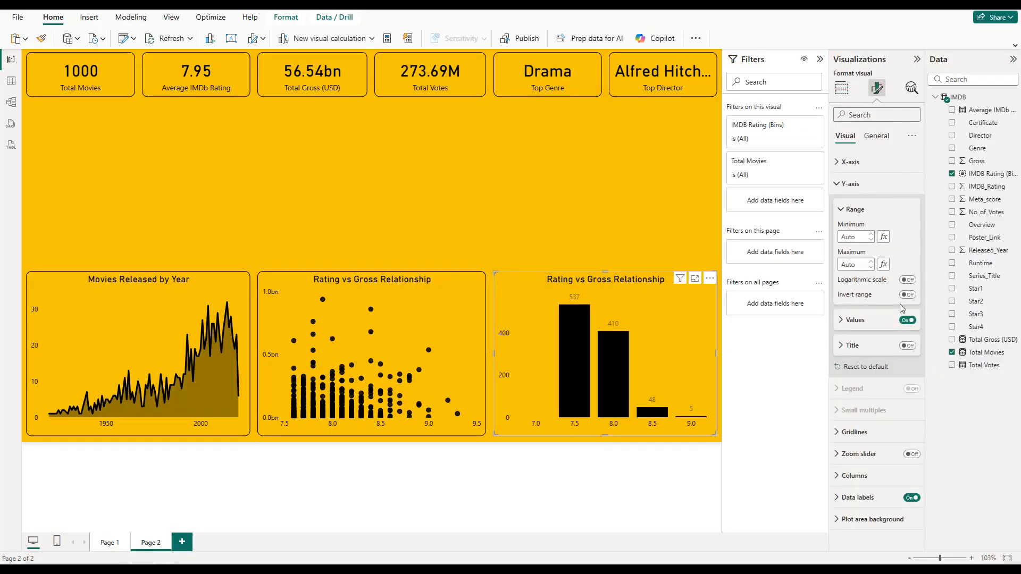
click(905, 320)
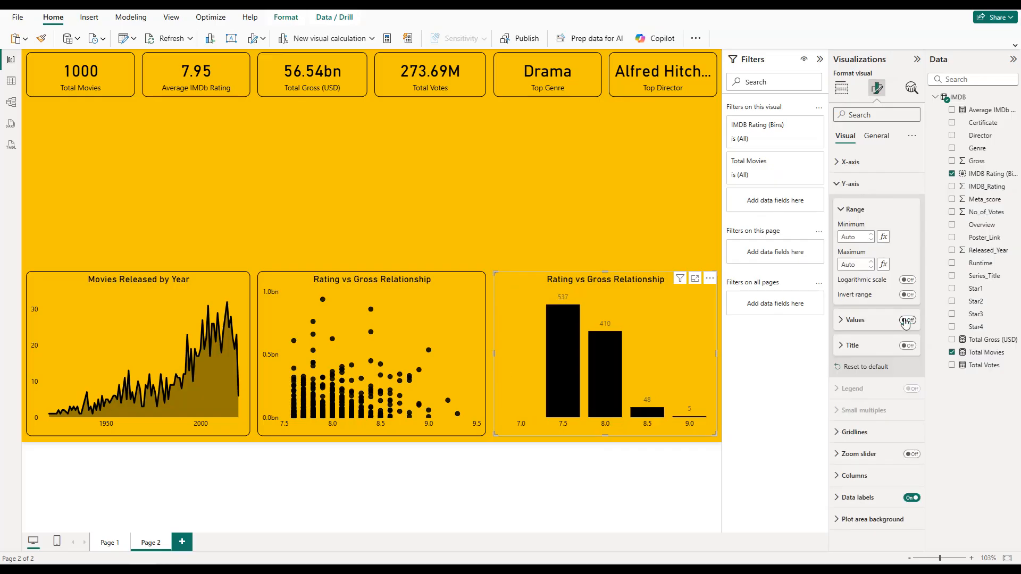
click(850, 183)
Step: Color the column chart's data label values black
click(872, 316)
scroll(872, 346, down, 3)
click(861, 428)
scroll(863, 432, down, 2)
scroll(864, 433, down, 1)
click(858, 427)
click(854, 387)
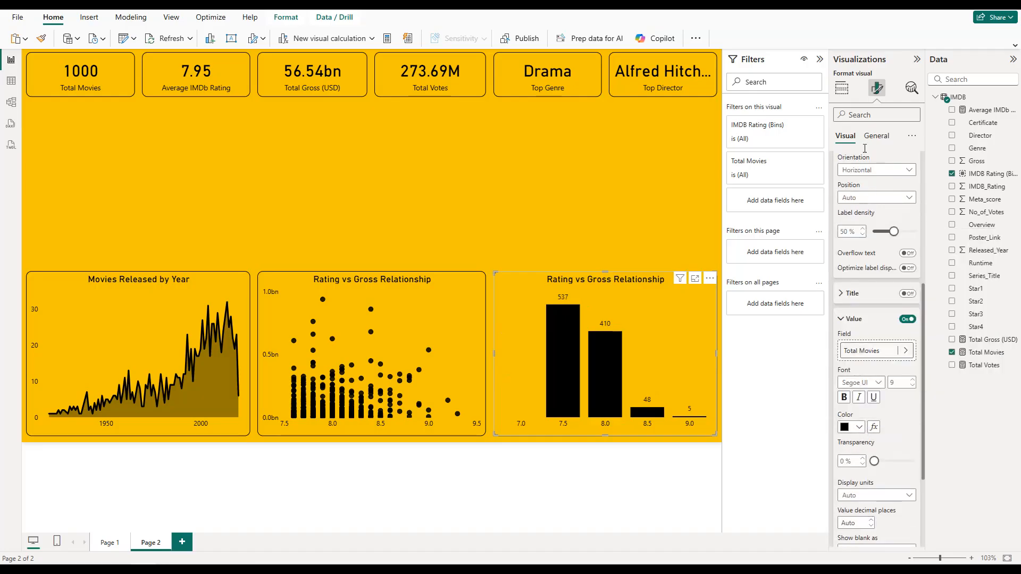
scroll(880, 170, up, 3)
click(857, 263)
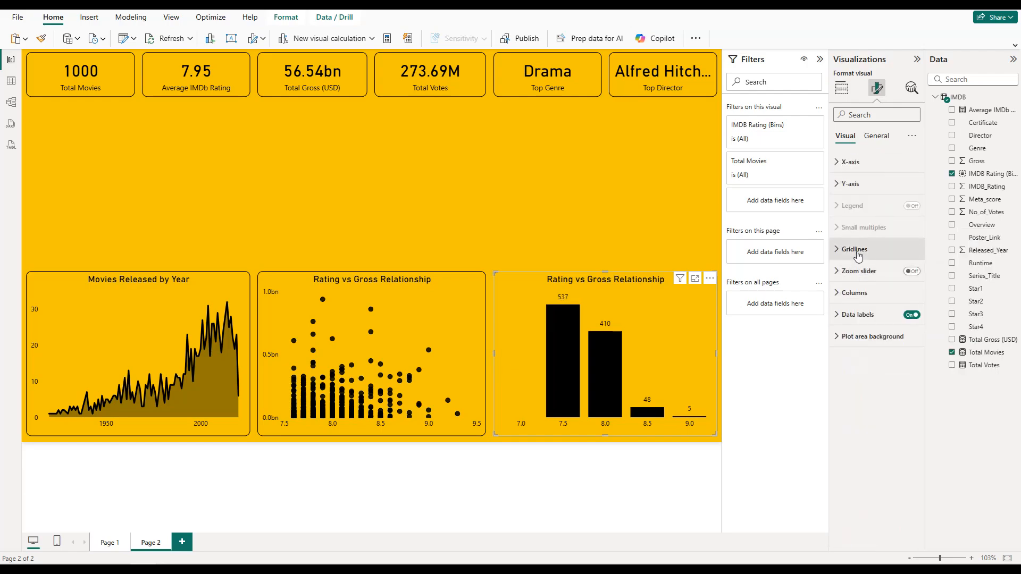
Step: Set the column chart's space between categories to 1%
click(854, 292)
scroll(866, 436, down, 1)
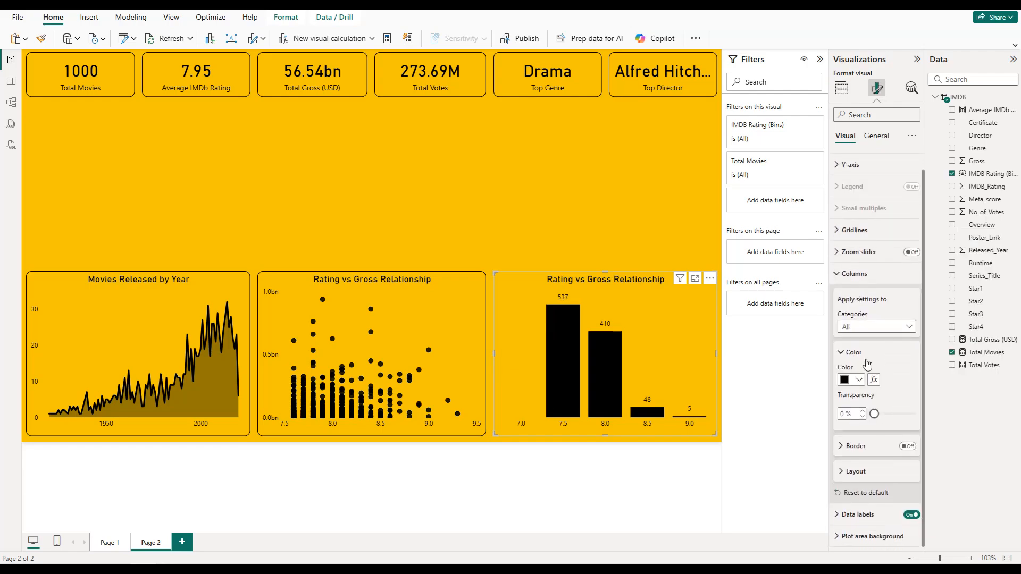
click(860, 471)
scroll(862, 471, down, 3)
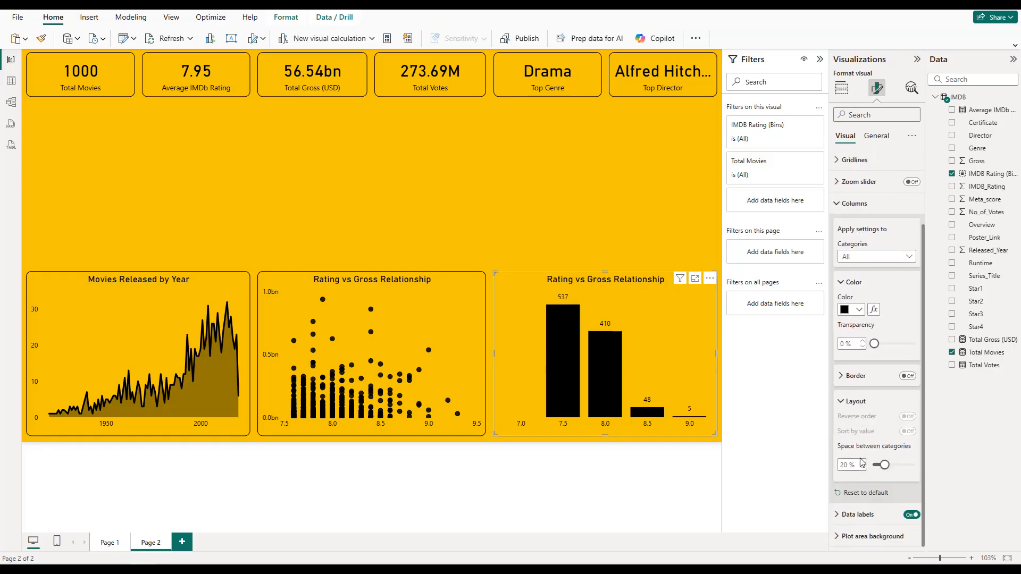
click(862, 468)
click(862, 468)
click(863, 467)
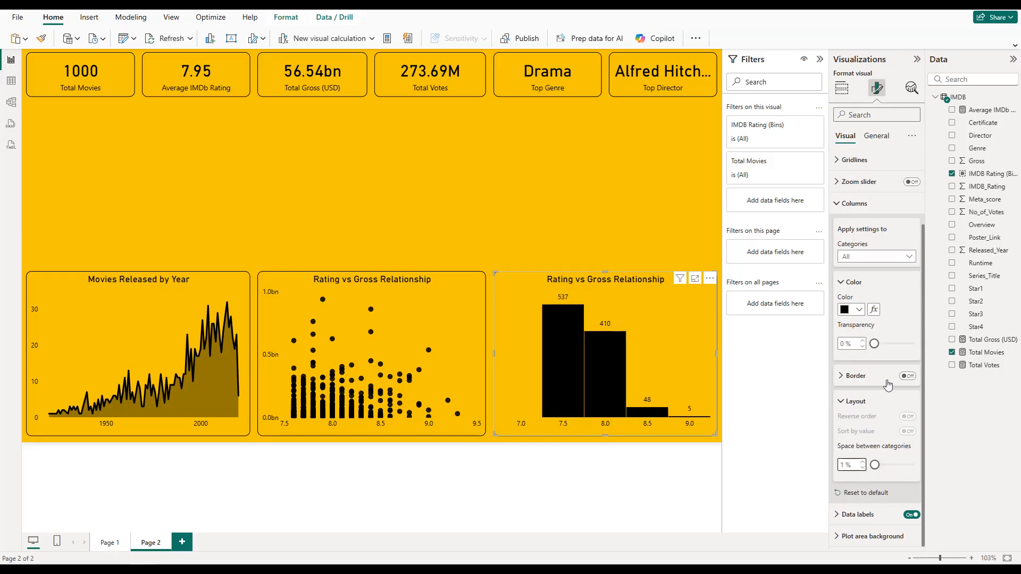
Step: Retitle the column chart as IMDb Rating Distribution and deselect it
click(875, 136)
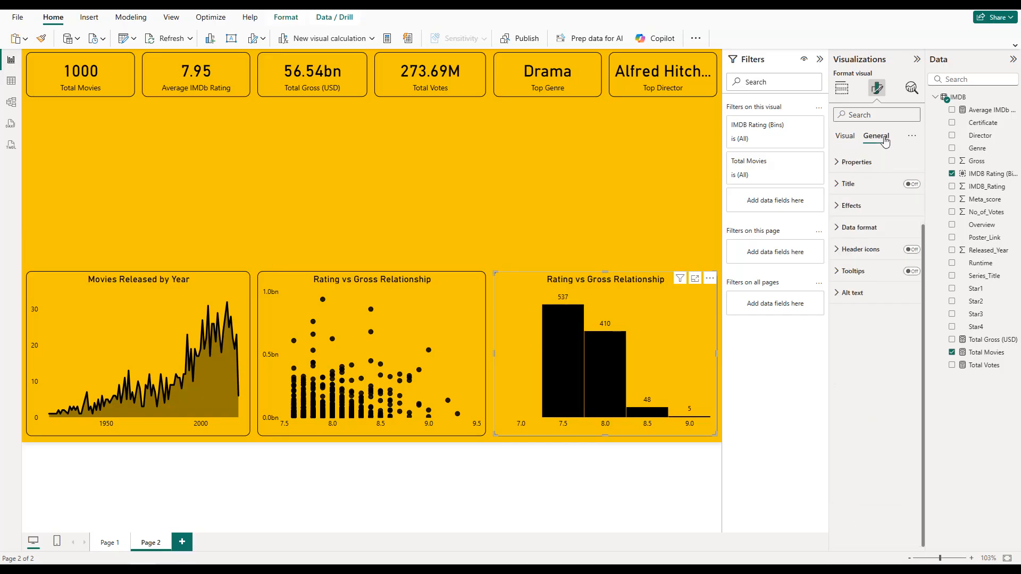
click(872, 183)
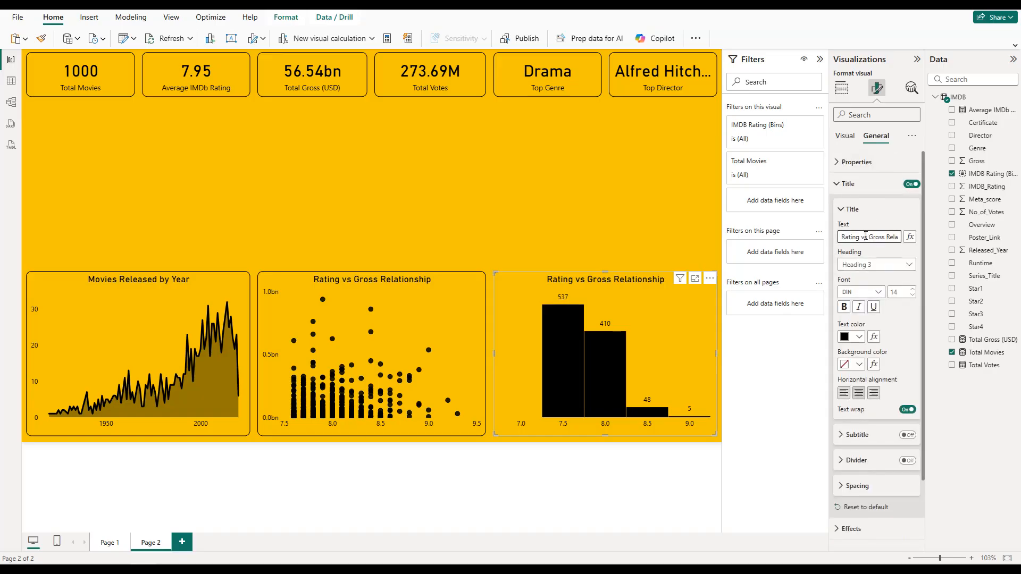
click(865, 236)
key(BackSpace)
text(IMDb Rating)
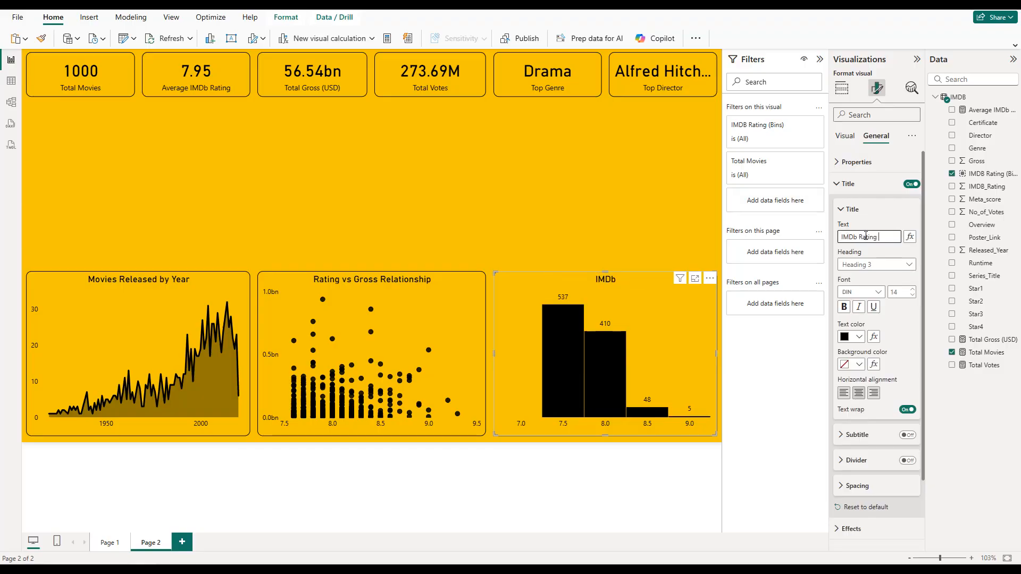
text( Distribution)
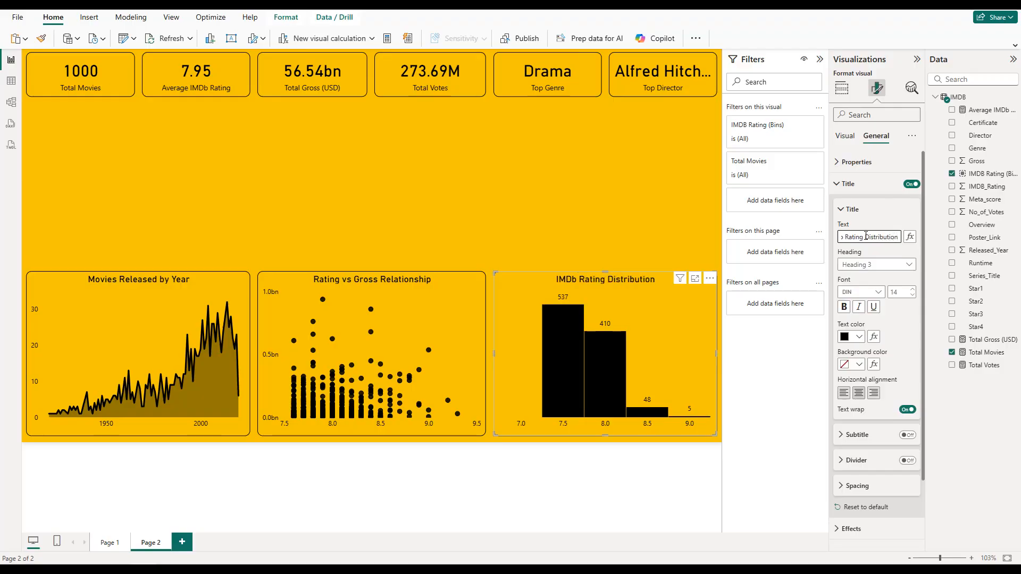
click(505, 240)
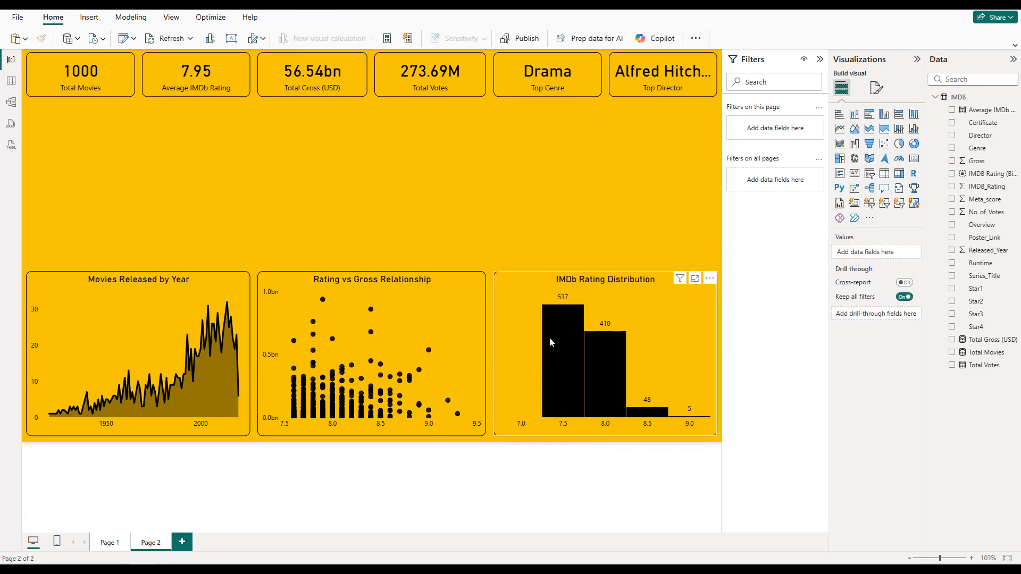
Step: Duplicate the Movies Released by Year area chart and place the copy directly above the original, under the KPI cards
mouse_move(550, 339)
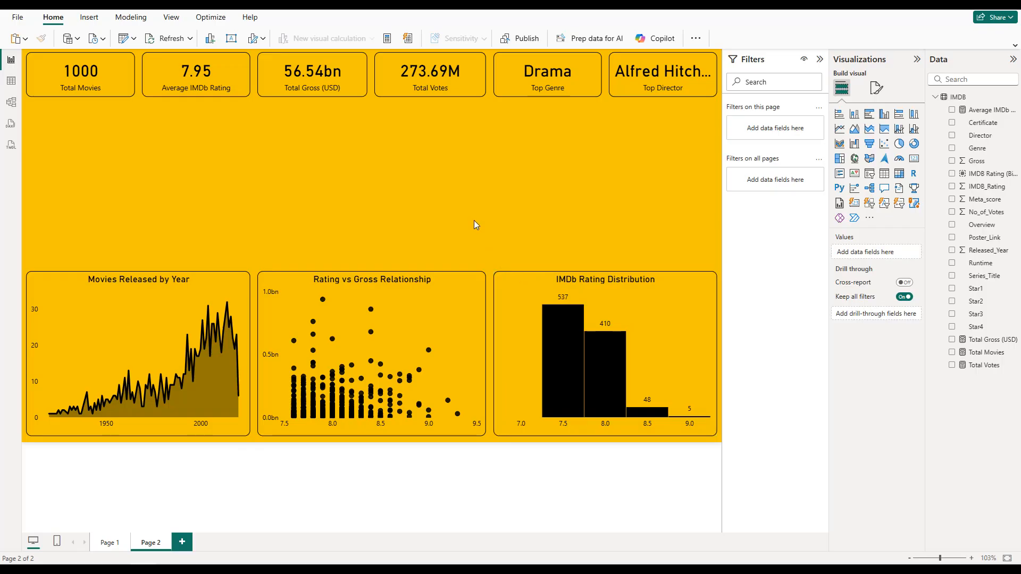
click(512, 290)
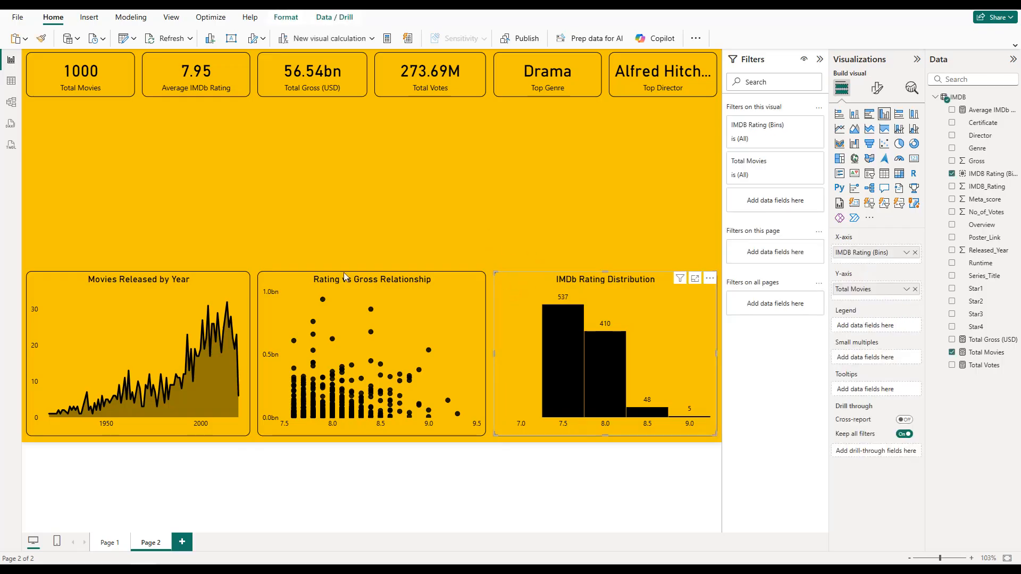
click(104, 303)
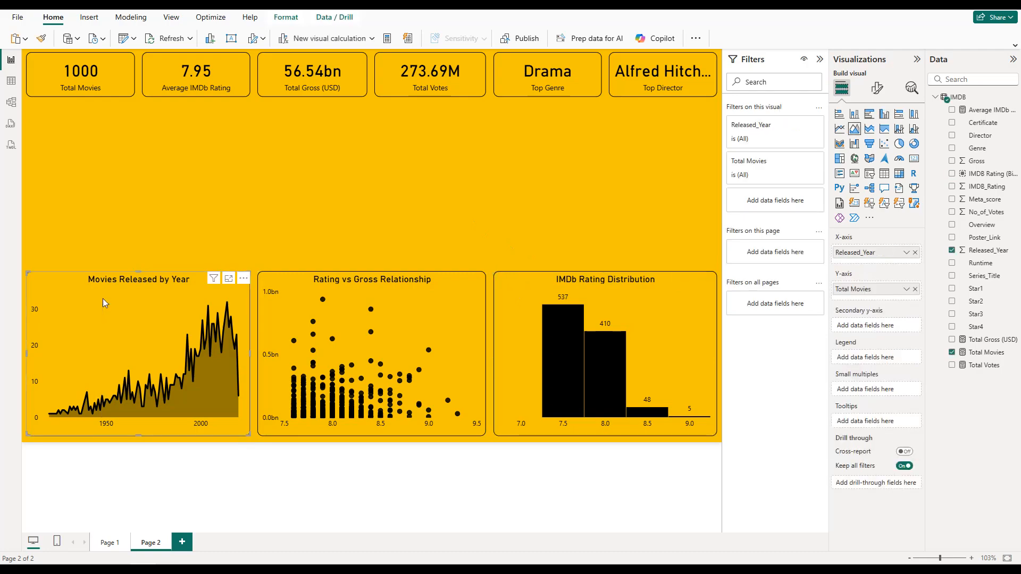
key(ctrl+v)
drag(129, 301, 124, 125)
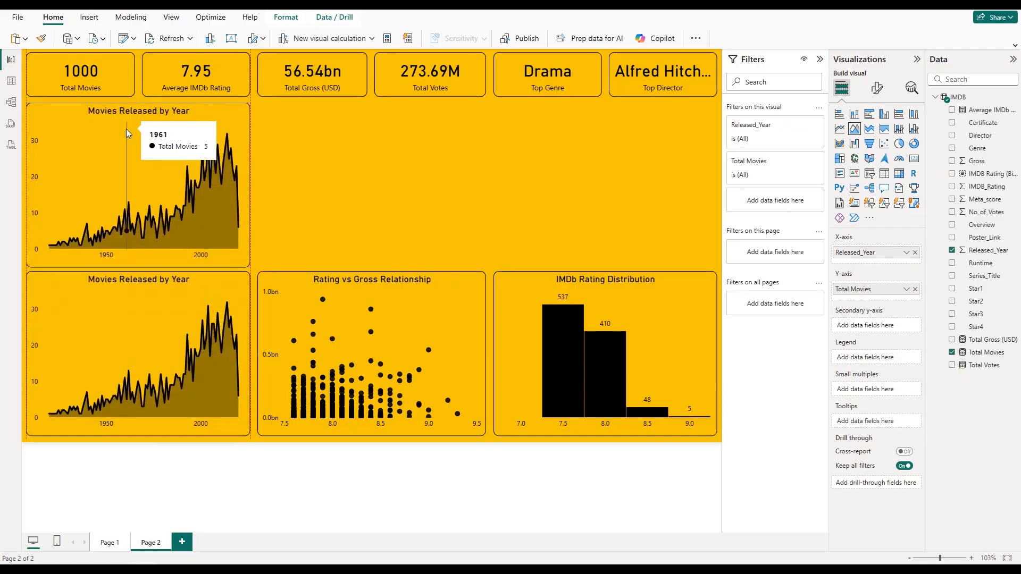
key(Up)
Step: Clear both axis fields from the copied area chart and convert it to a clustered bar chart
click(915, 289)
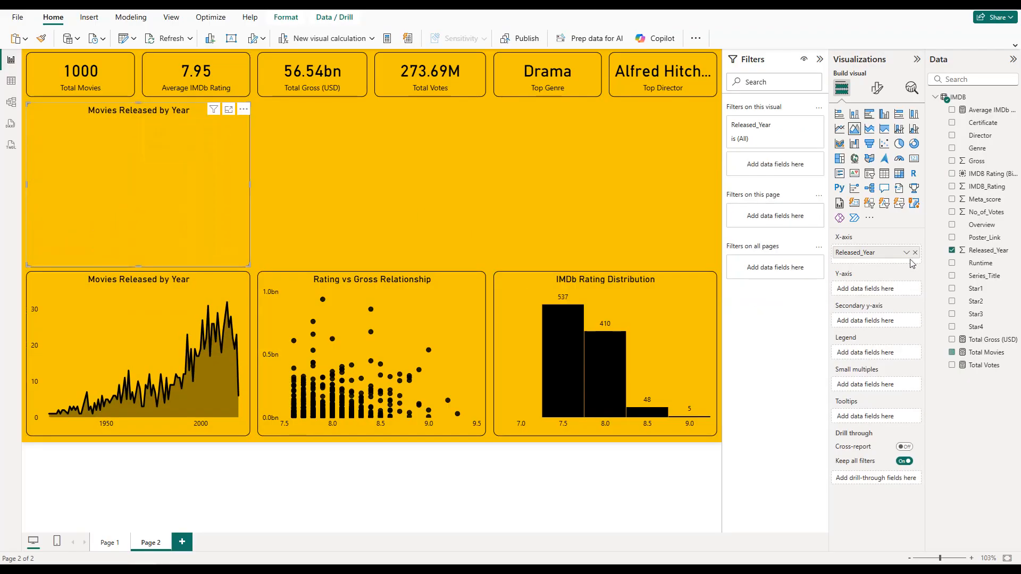
click(915, 253)
click(872, 116)
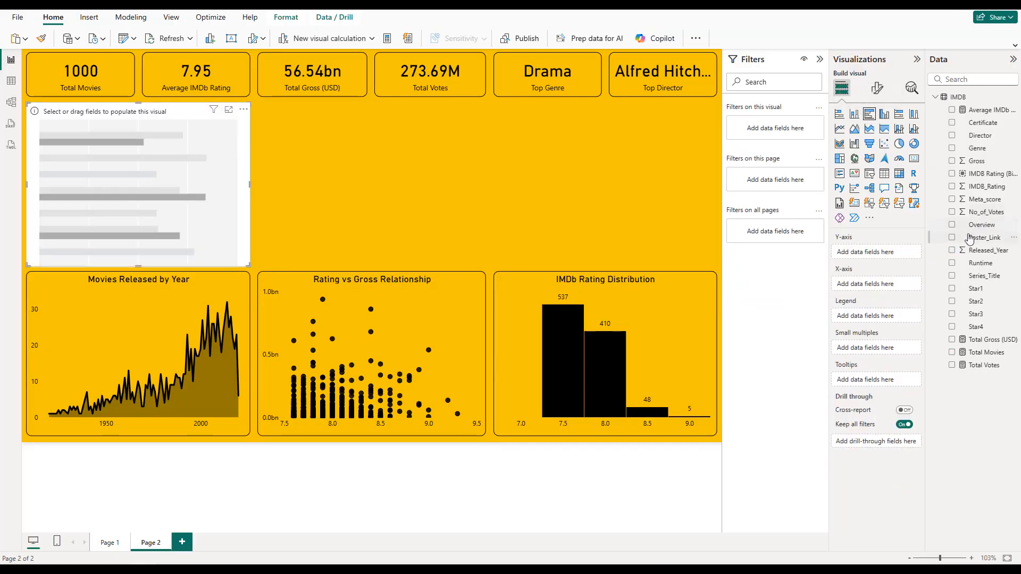
Step: Plot Series_Title on the bar chart's Y-axis against the average of IMDB_Rating on the X-axis
click(952, 277)
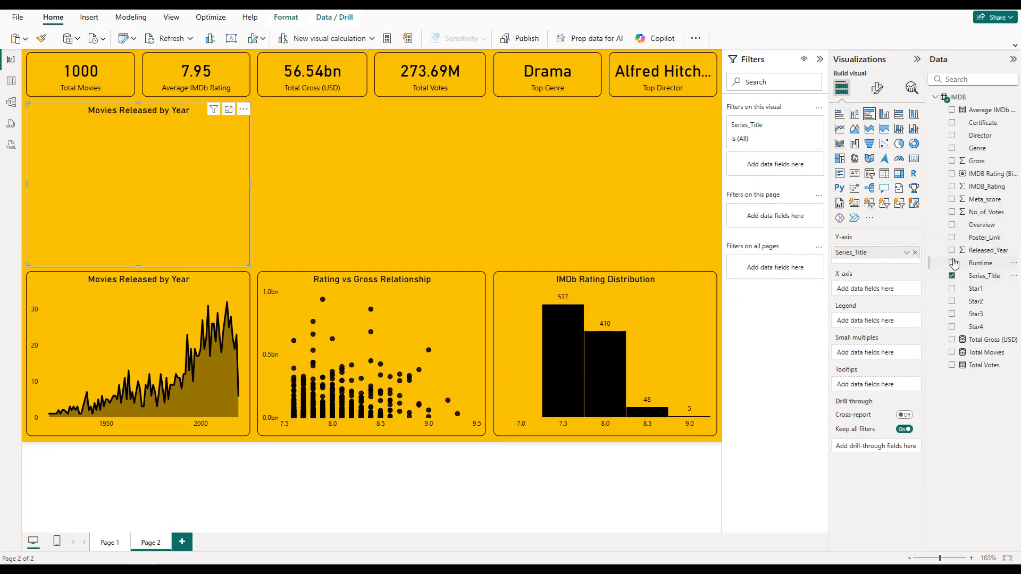
click(952, 186)
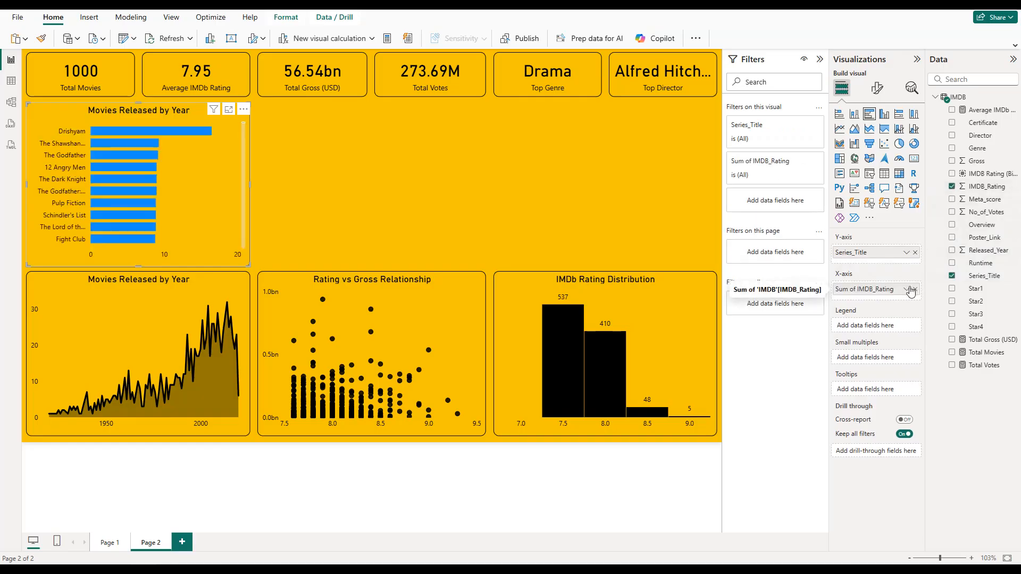
click(905, 288)
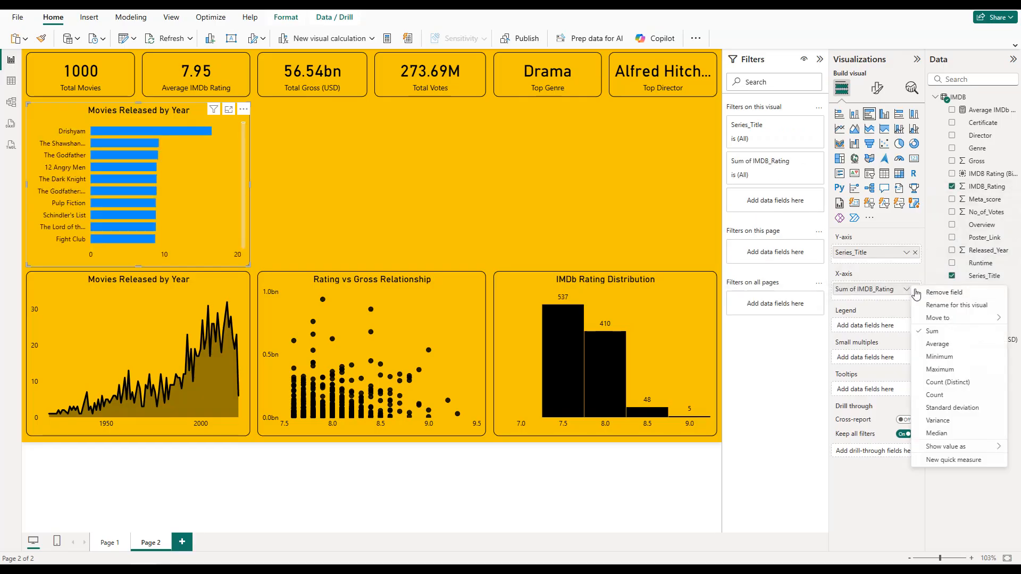
click(937, 344)
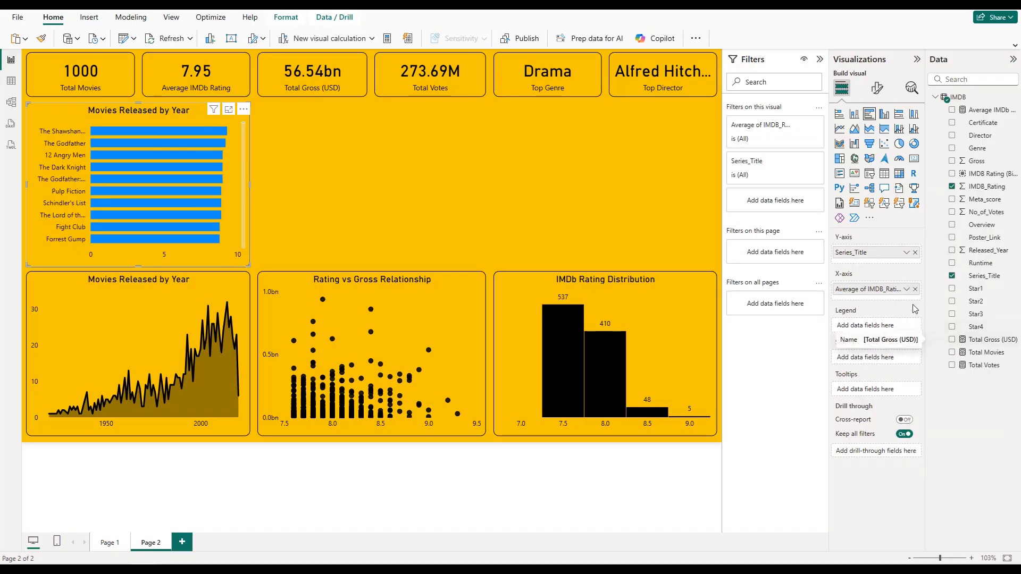
Step: Set up a Top N filter on Series_Title showing the top 10 items by average IMDB_Rating
click(795, 162)
click(789, 207)
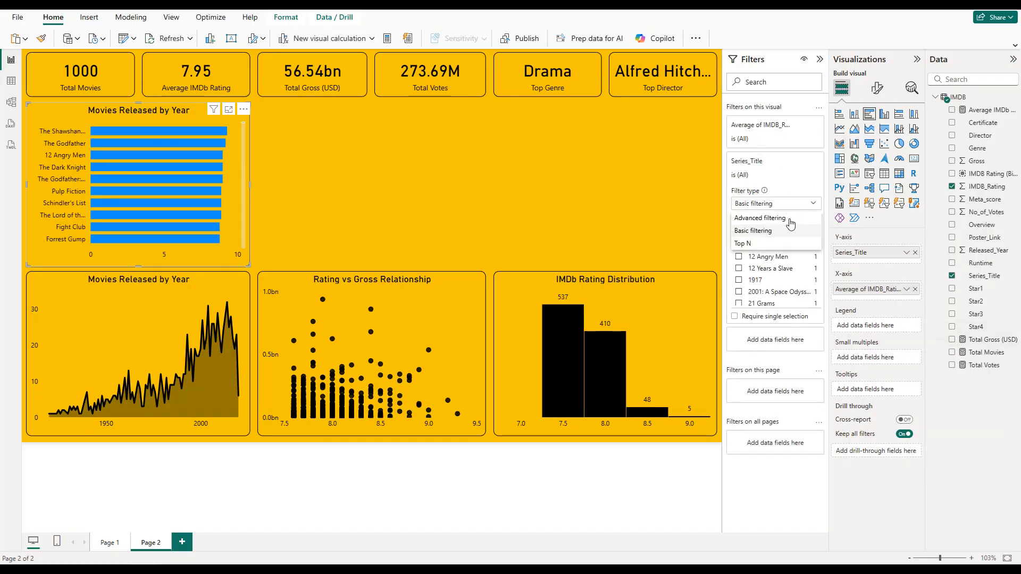
click(778, 249)
click(782, 229)
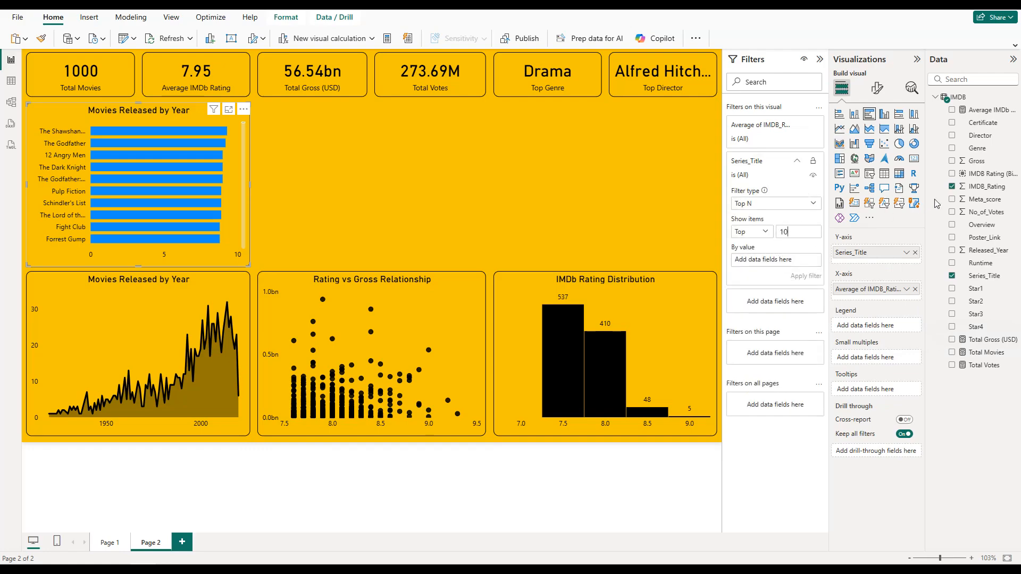
drag(983, 187, 789, 260)
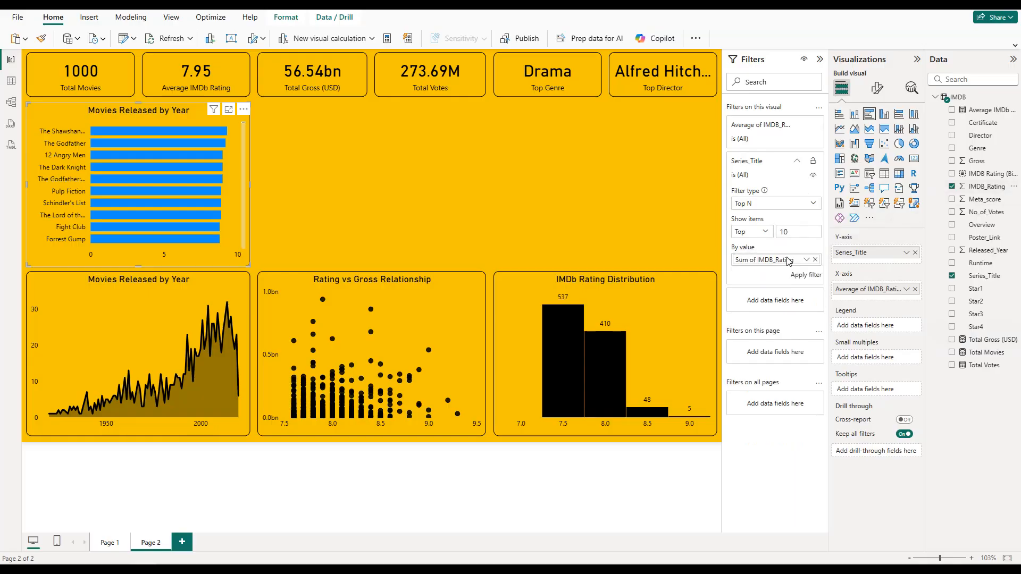
click(806, 260)
click(820, 277)
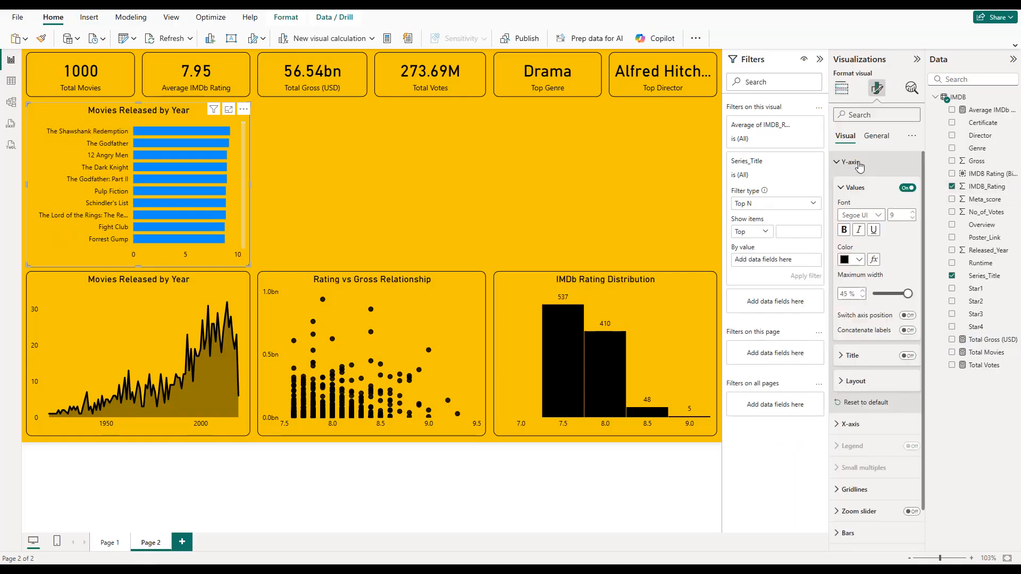
Step: Color the bar chart's bars black and apply its top 10 filter on Series_Title
click(857, 163)
click(849, 293)
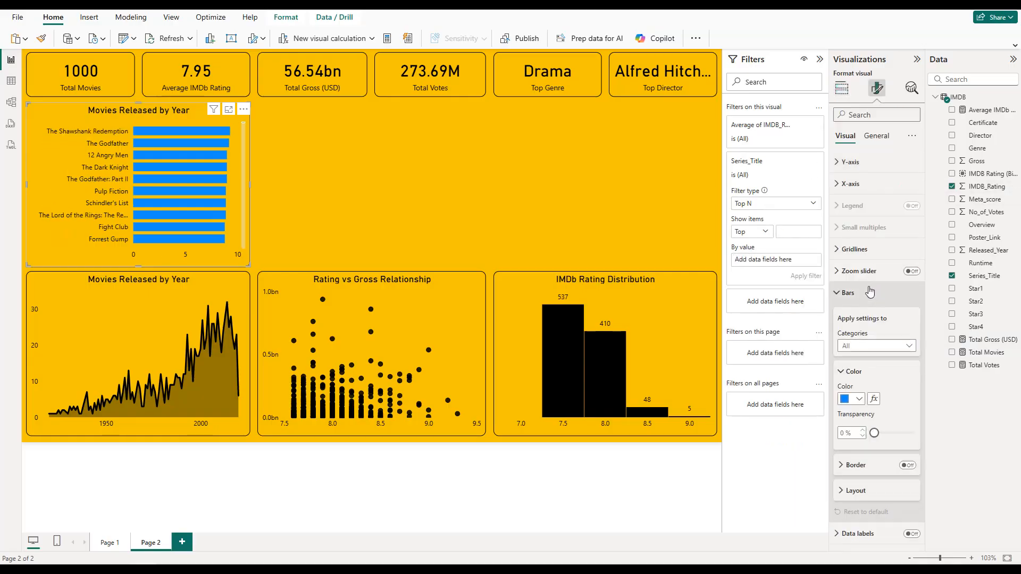
click(856, 400)
click(852, 353)
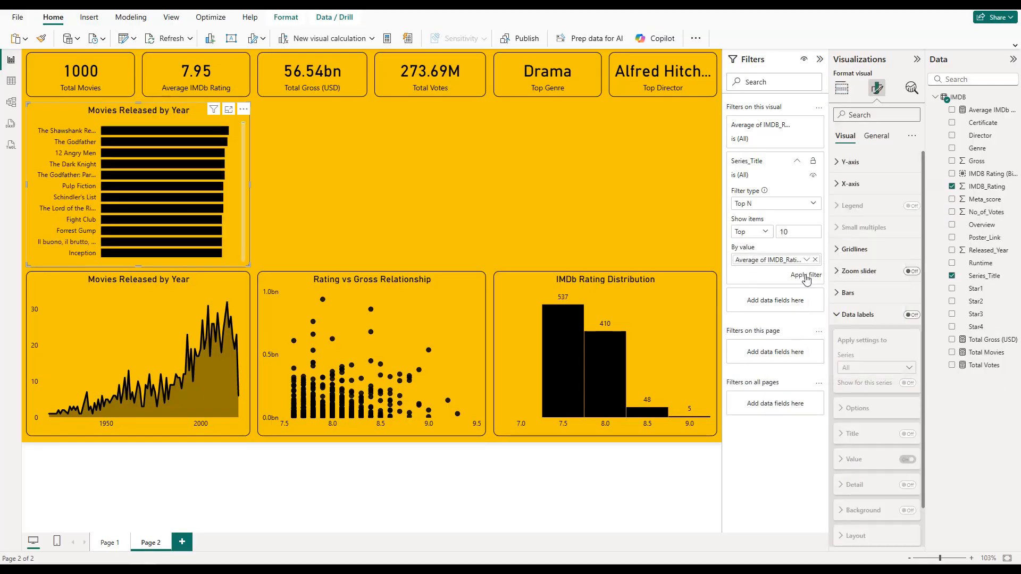
click(806, 276)
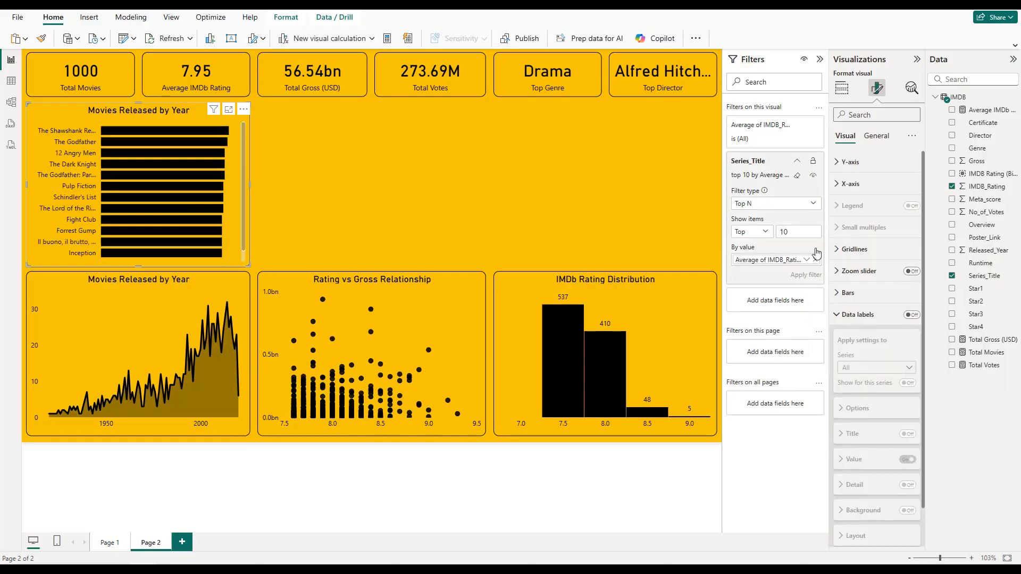
Step: Set the maximum width of the bar chart's Y-axis values to 40%
click(850, 162)
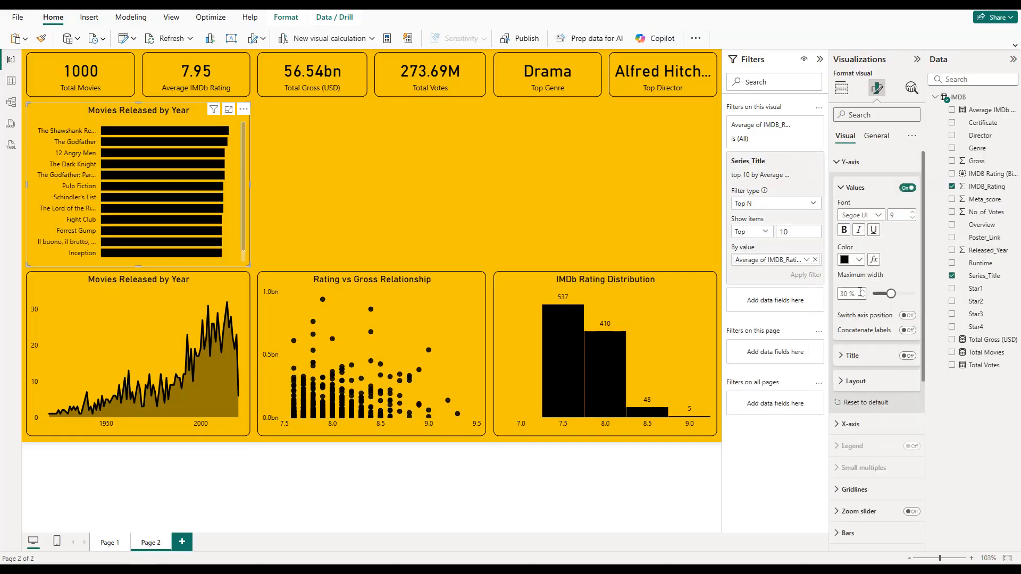
text(40)
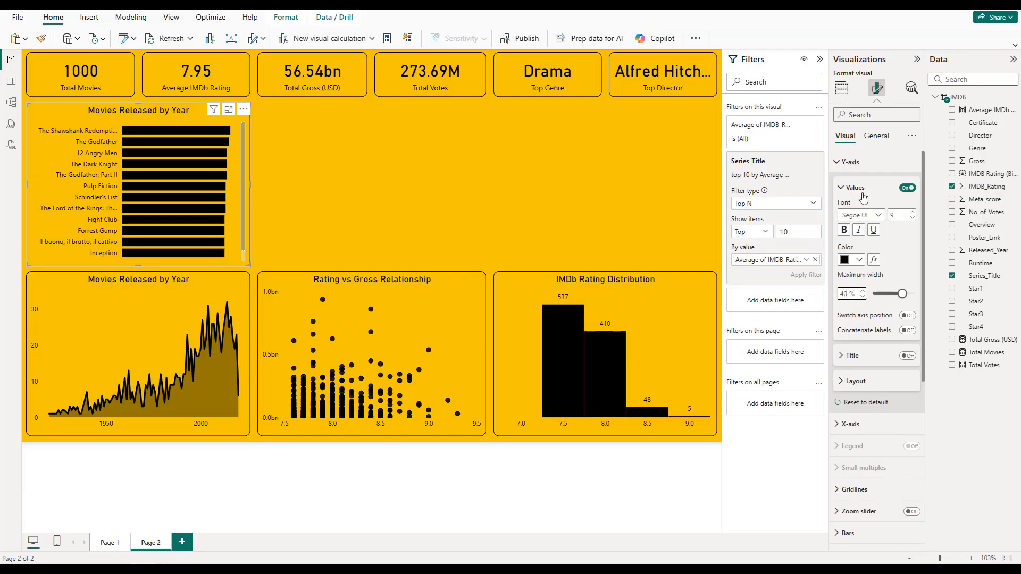
click(862, 162)
click(862, 185)
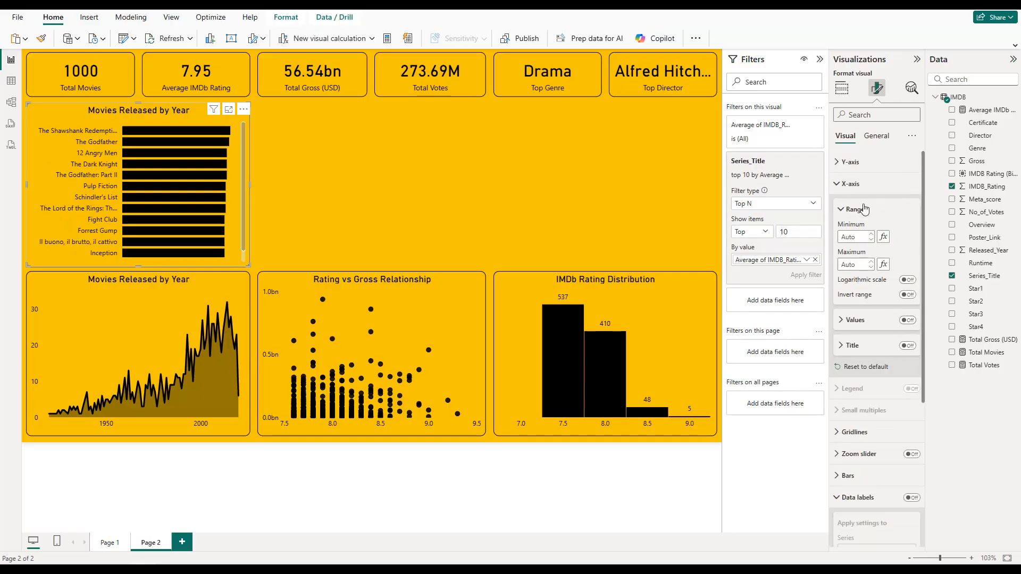
click(850, 184)
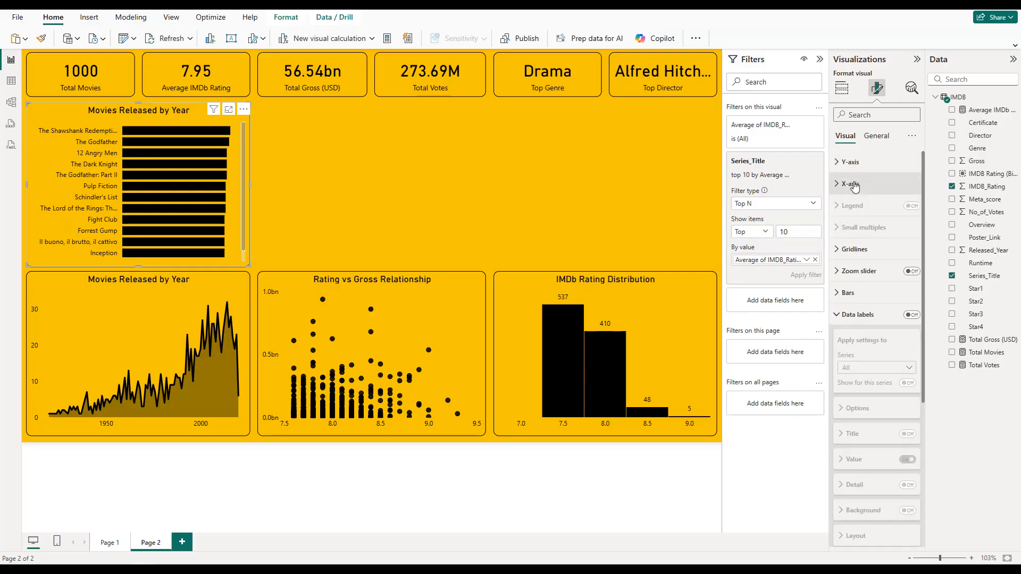
Step: Turn on the bar chart's data labels and position them at the outside end of the bars
click(911, 314)
scroll(886, 316, down, 3)
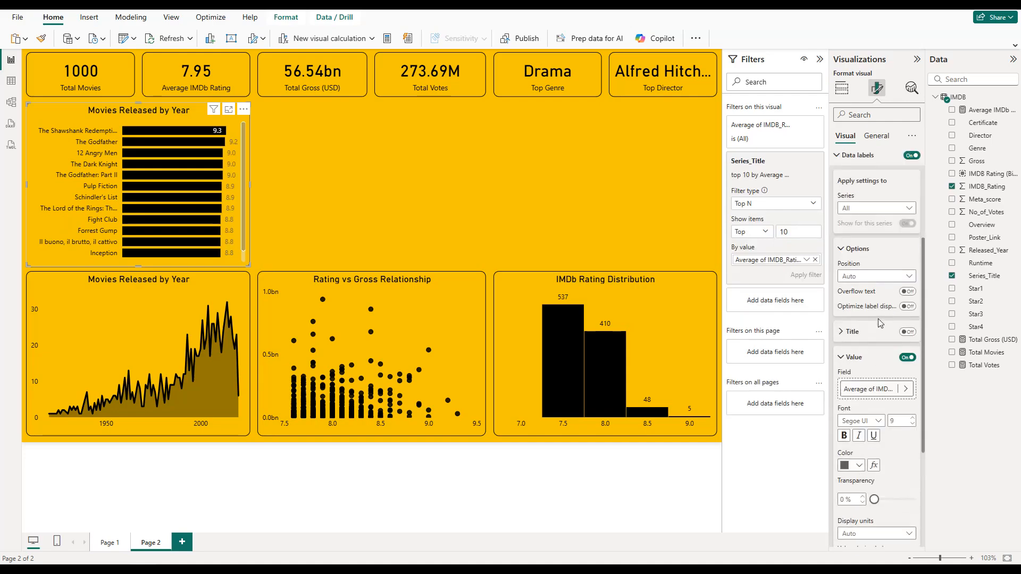
click(874, 276)
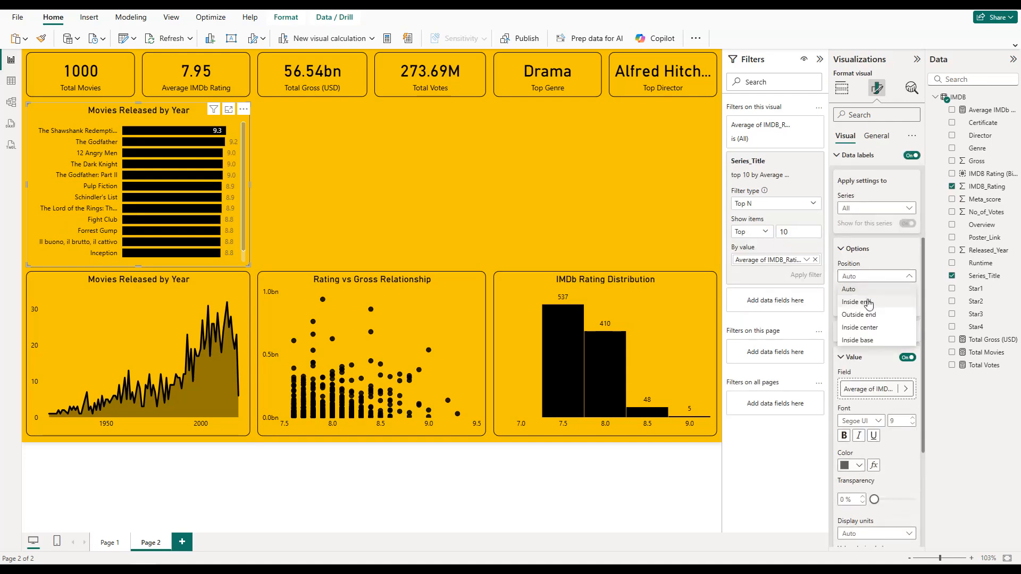
click(868, 302)
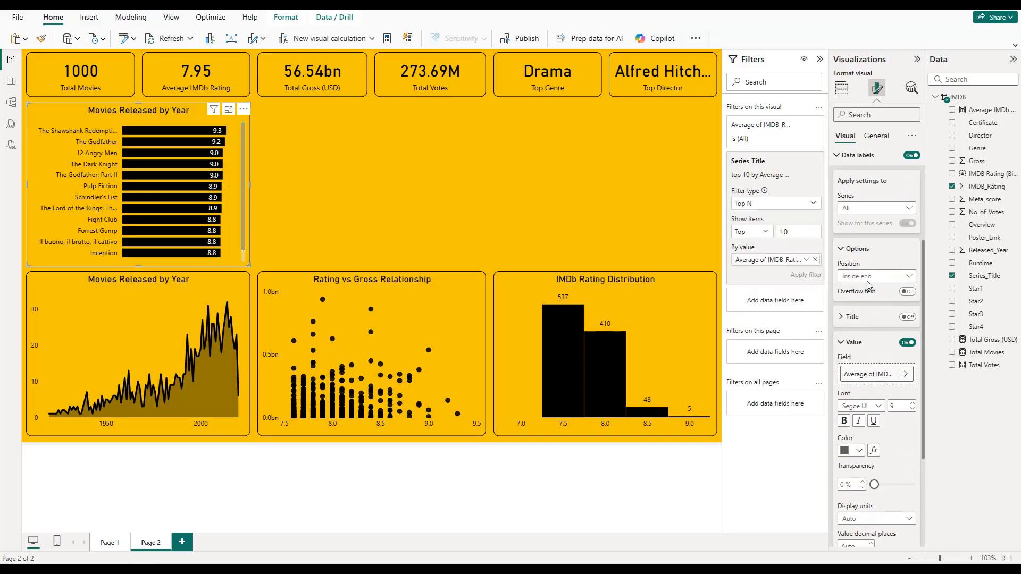
click(870, 276)
click(870, 315)
Step: Color the bar chart's data label values black and deselect the chart
scroll(868, 288, down, 3)
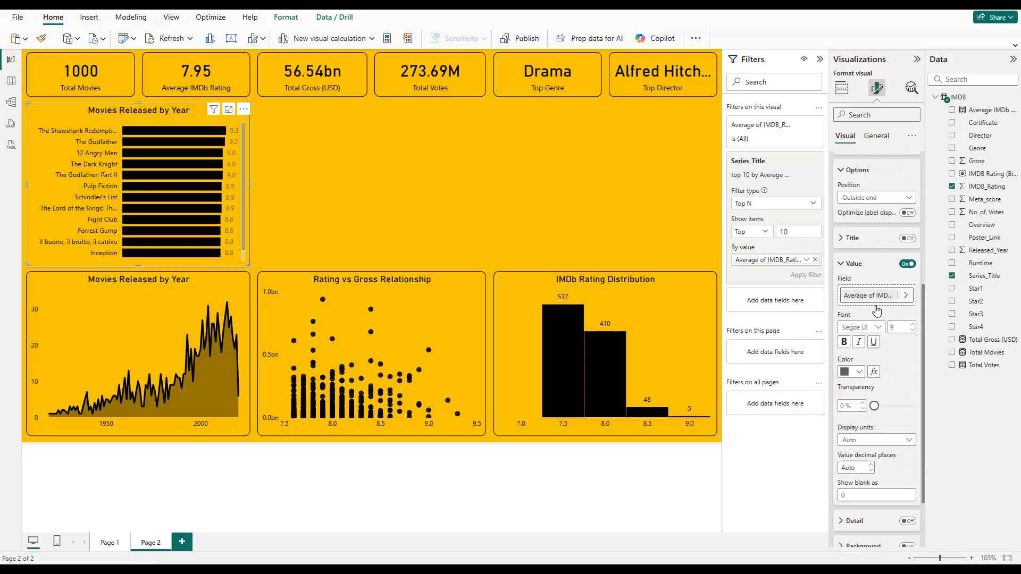
click(856, 293)
click(867, 331)
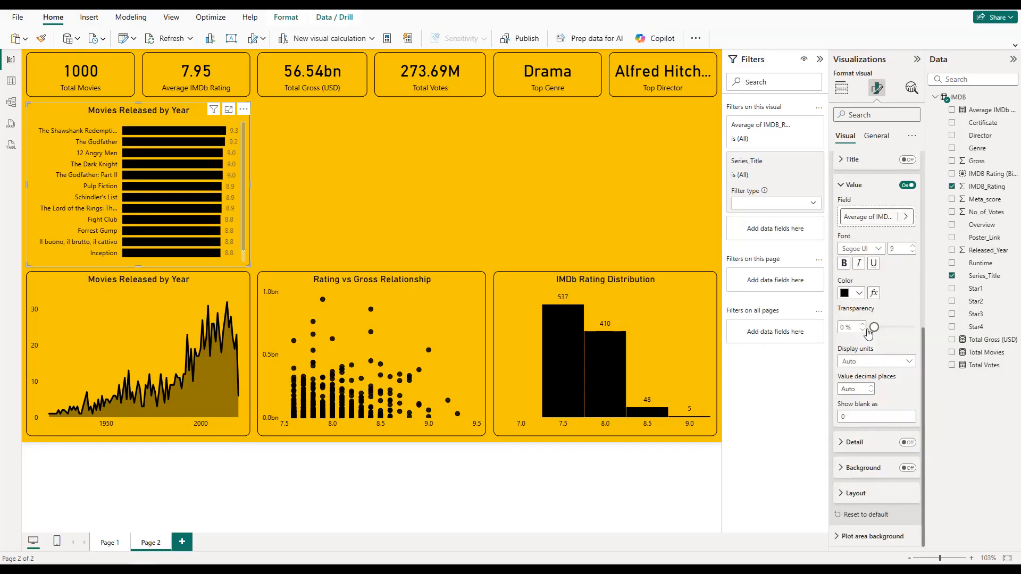
click(430, 177)
Step: Retitle the bar chart as Top 10 Movies by IMDb Rating and deselect it
click(159, 111)
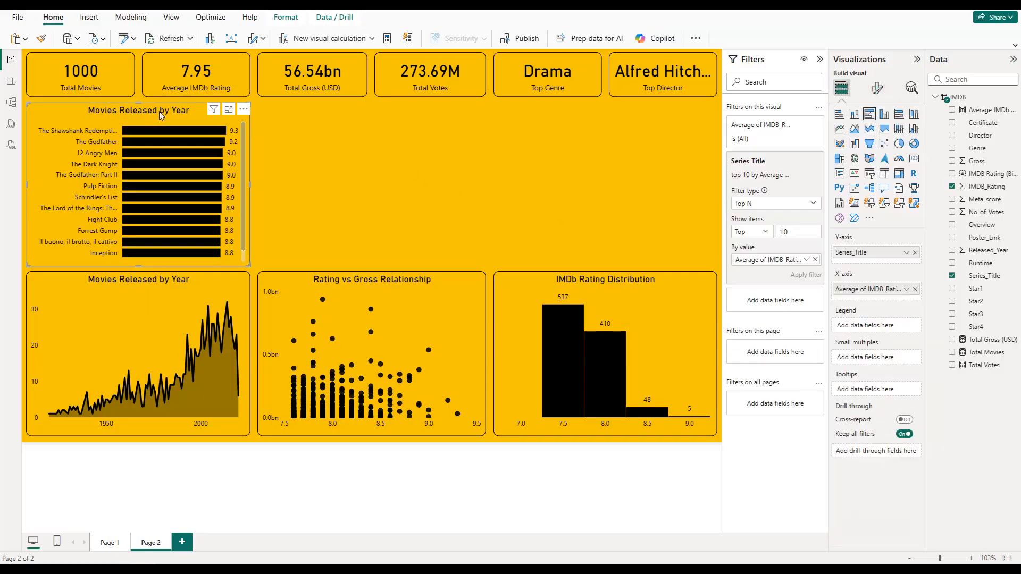
click(878, 89)
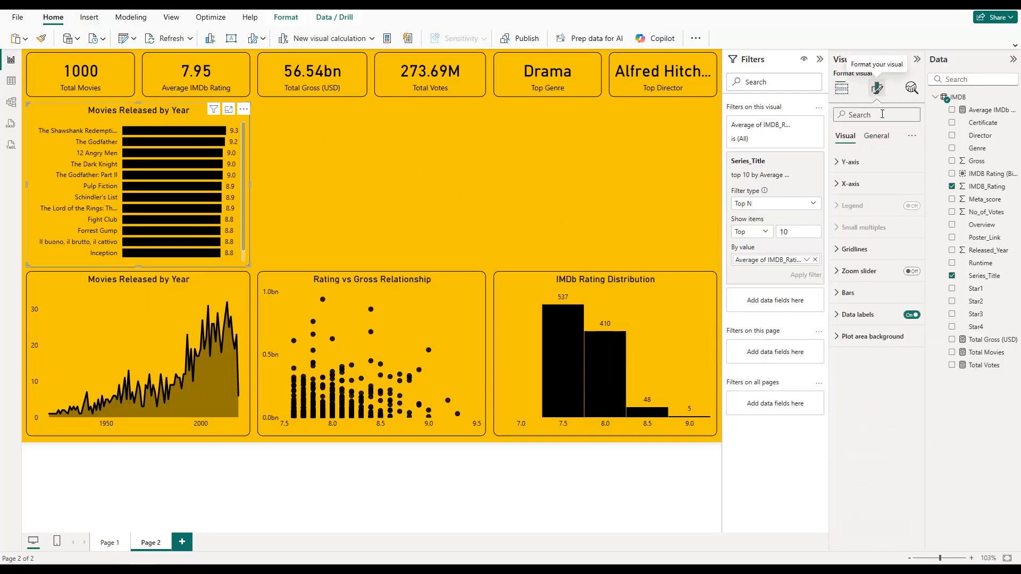
click(876, 136)
click(877, 185)
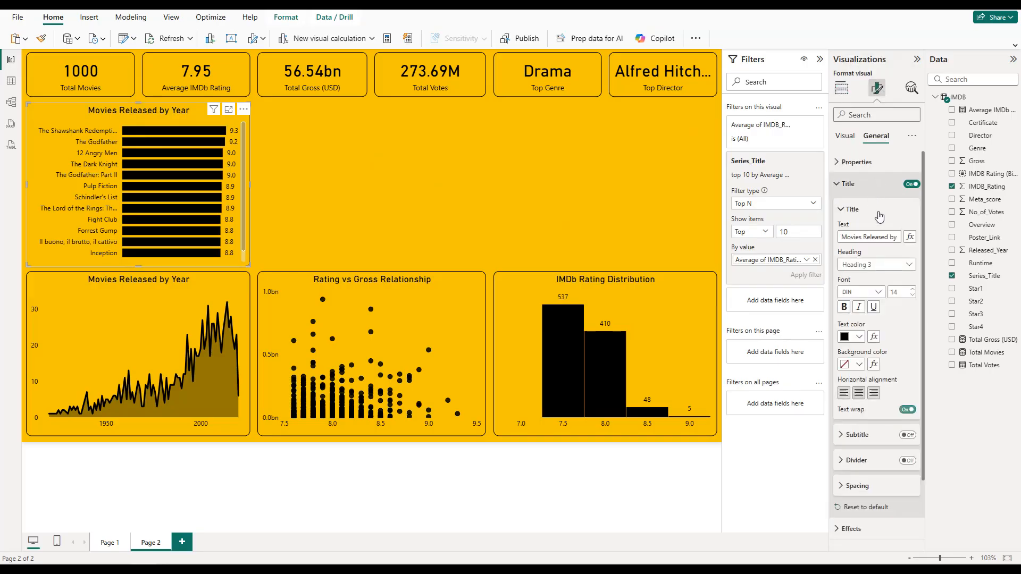
triple_click(877, 236)
text(Top 10 Movies b)
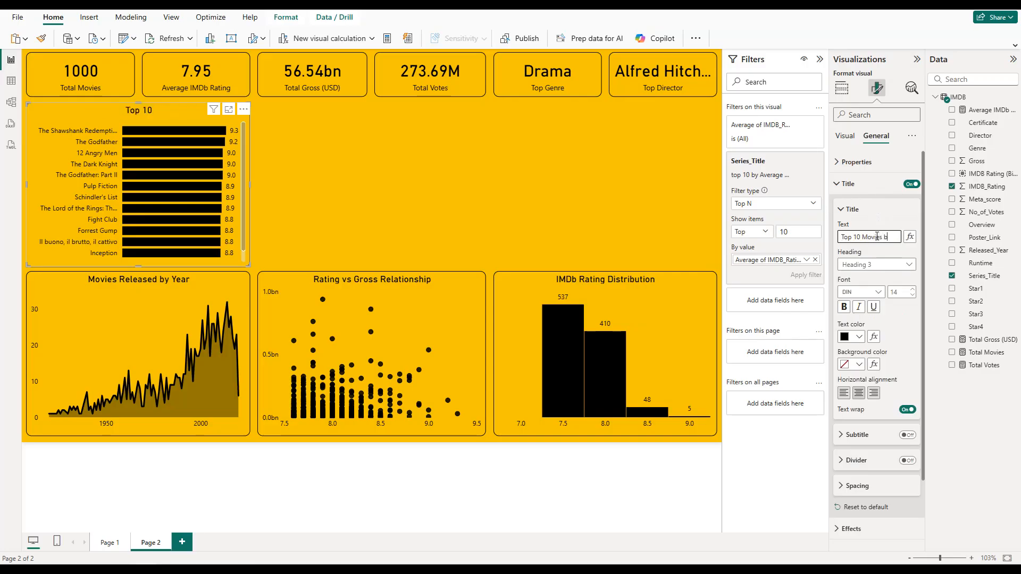
text(y IMDb Rating)
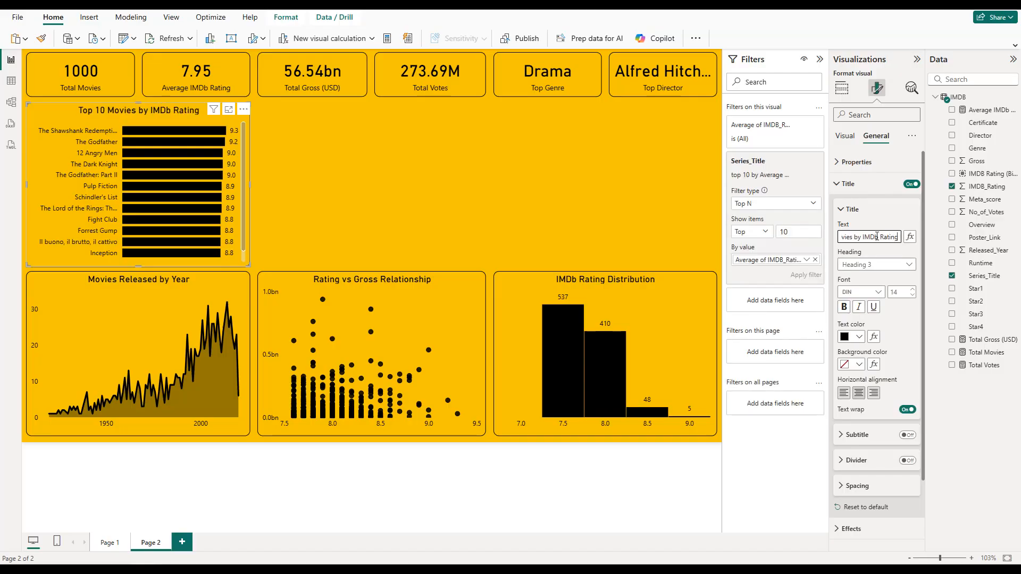
click(847, 184)
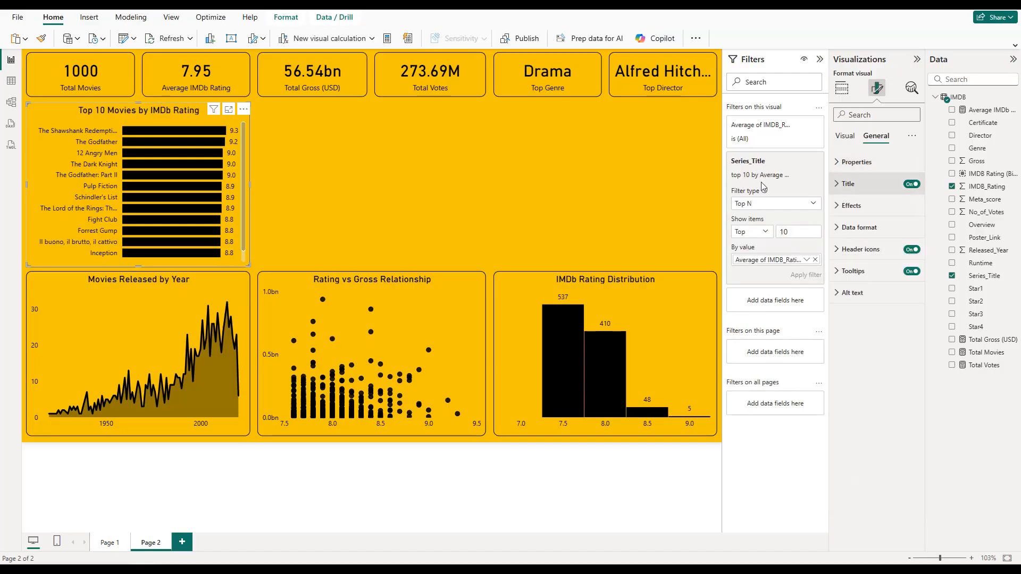
click(387, 176)
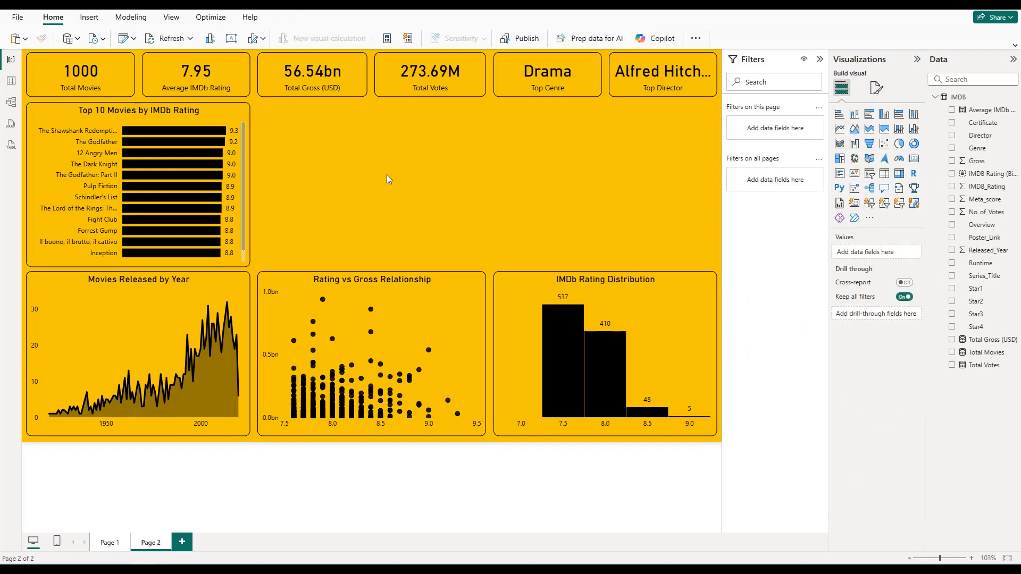
Step: Duplicate the Top 10 Movies by IMDb Rating chart and place the copy directly above the IMDb Rating Distribution chart
click(170, 111)
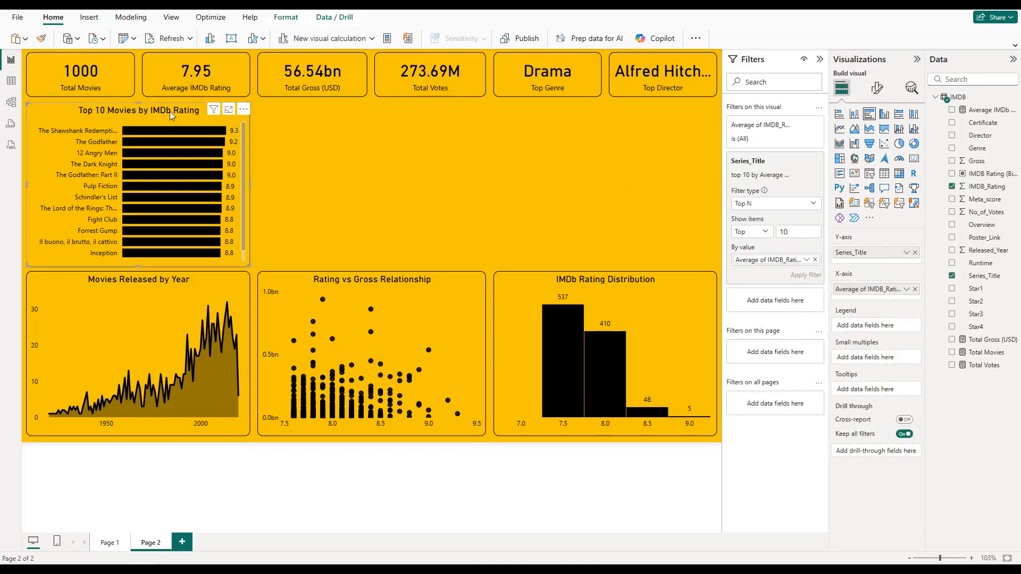
key(ctrl+c)
key(ctrl+v)
drag(184, 114, 628, 108)
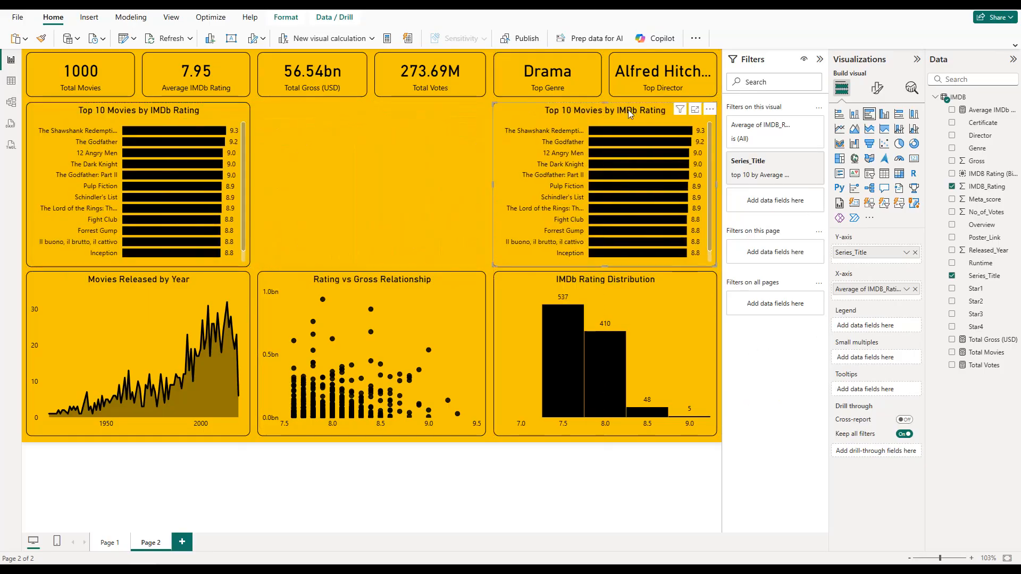
Step: Clear both axis fields and the Series_Title filter from the copied bar chart
click(915, 253)
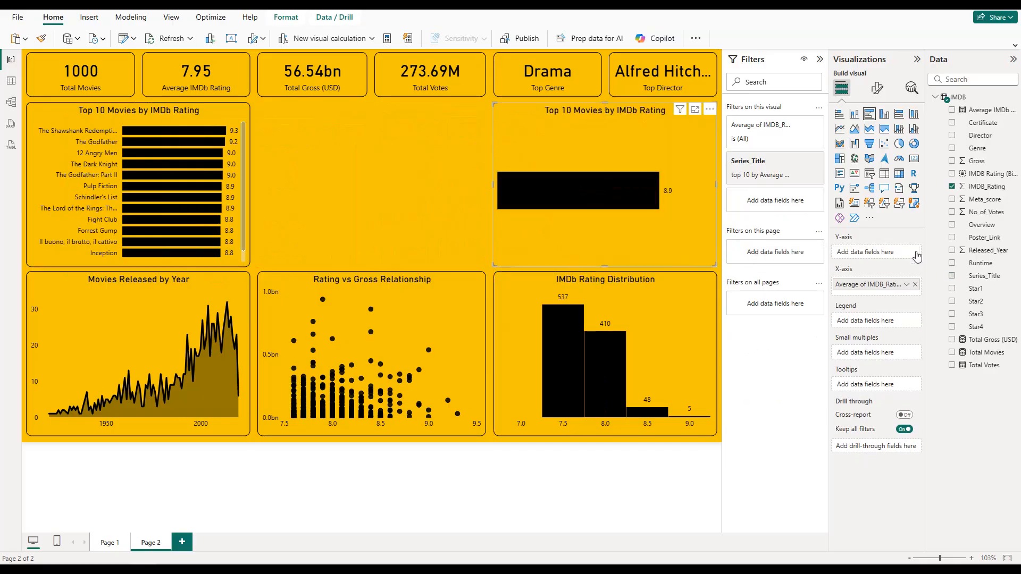
click(799, 161)
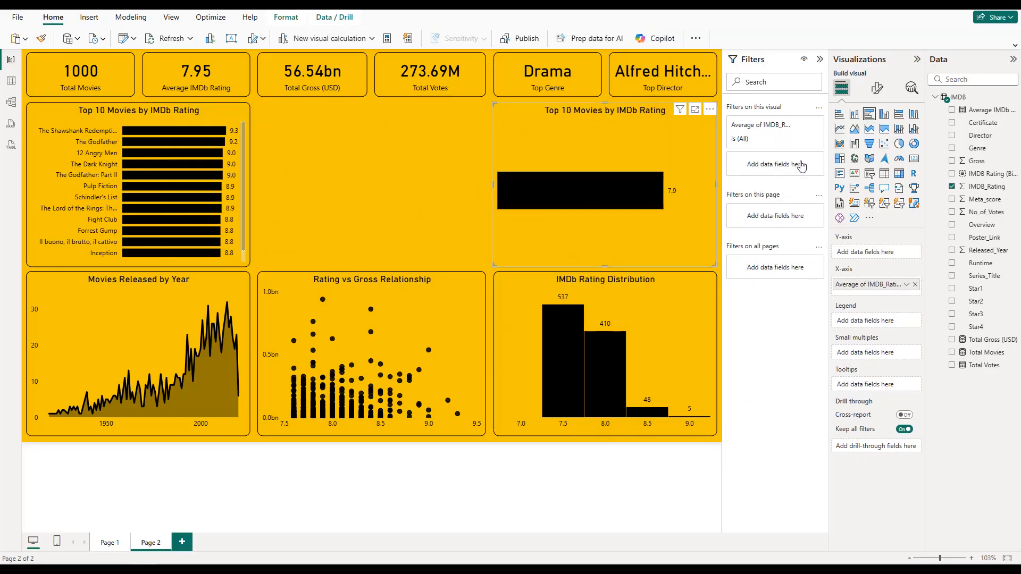
click(914, 285)
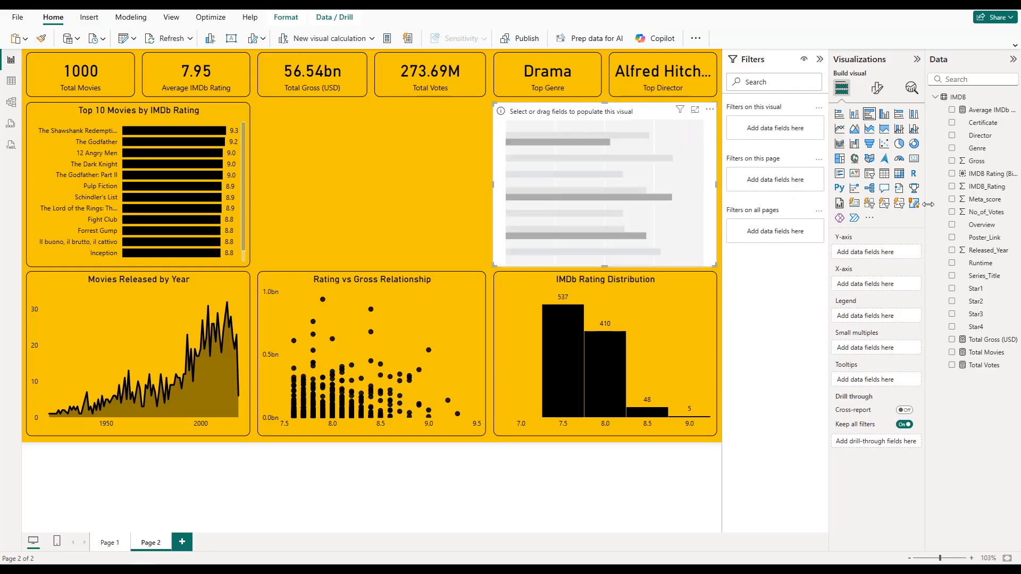
Step: Populate the copied bar chart with Director on the Y-axis and the average of IMDB_Rating on the X-axis
click(952, 136)
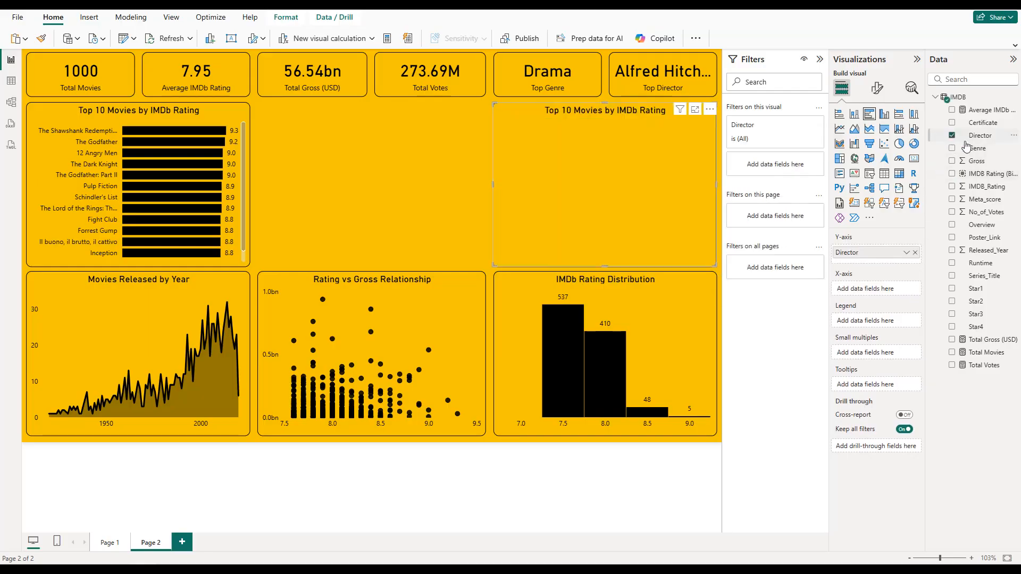
click(952, 187)
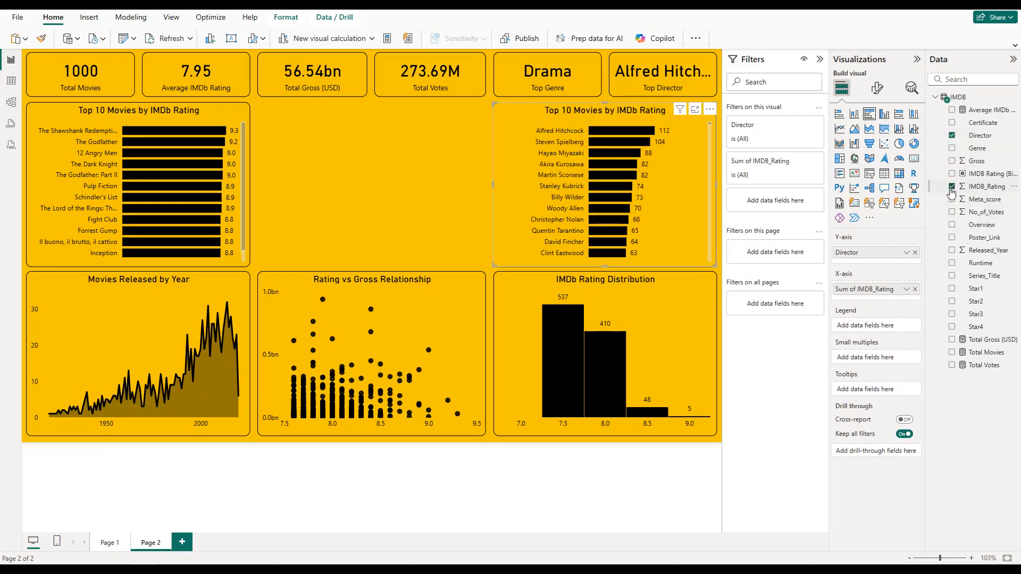
click(906, 290)
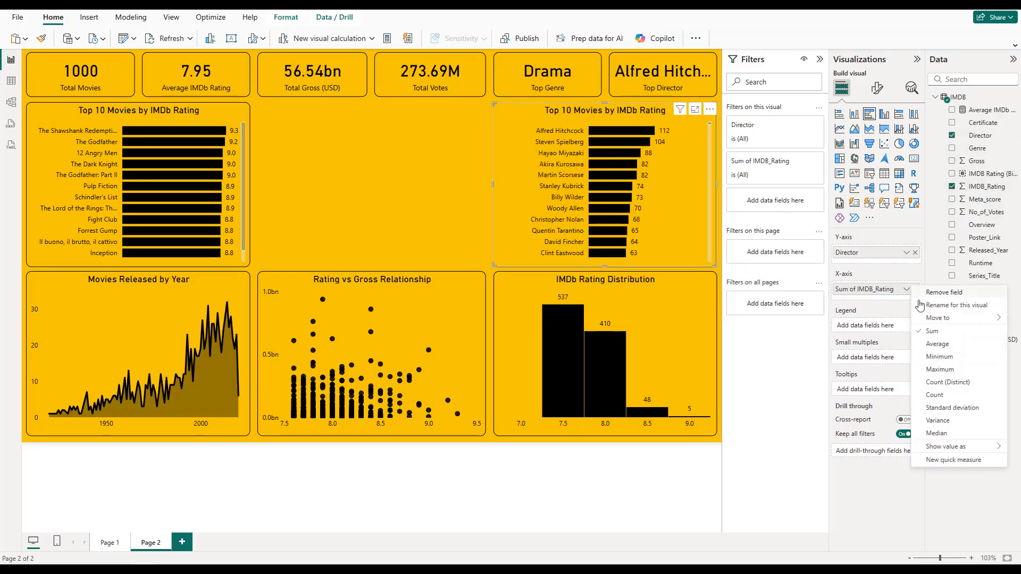
click(935, 344)
Step: Filter the director chart to the top 10 directors by average IMDB_Rating and collapse the filter settings
click(797, 161)
click(779, 204)
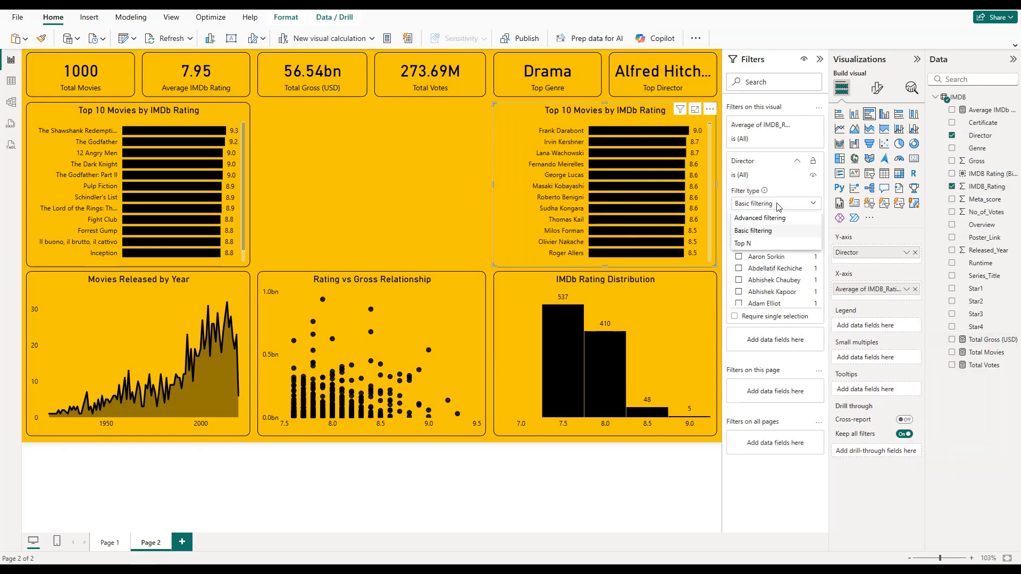
click(761, 245)
click(782, 232)
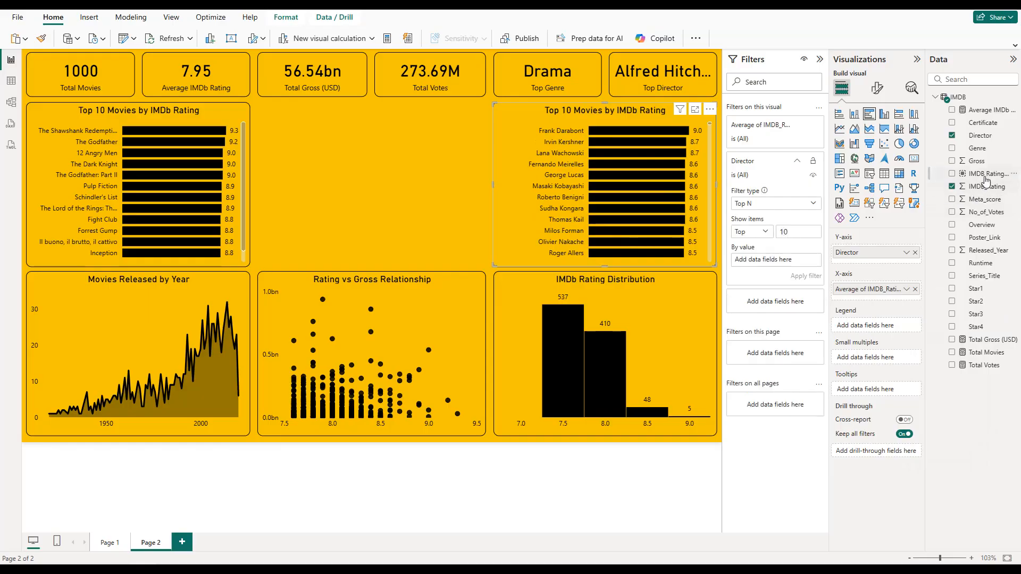
drag(986, 188, 808, 259)
click(806, 260)
click(827, 280)
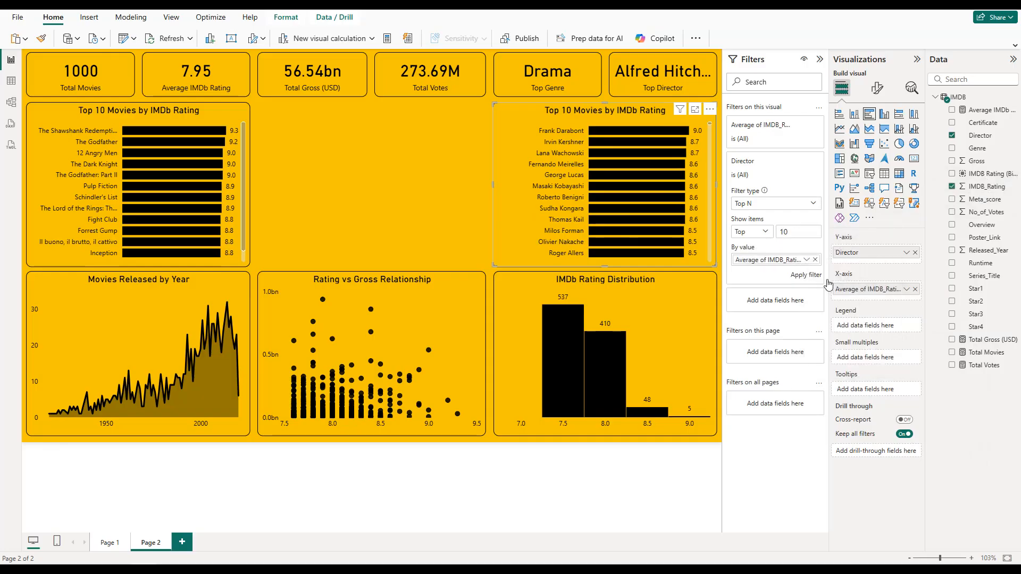
click(810, 276)
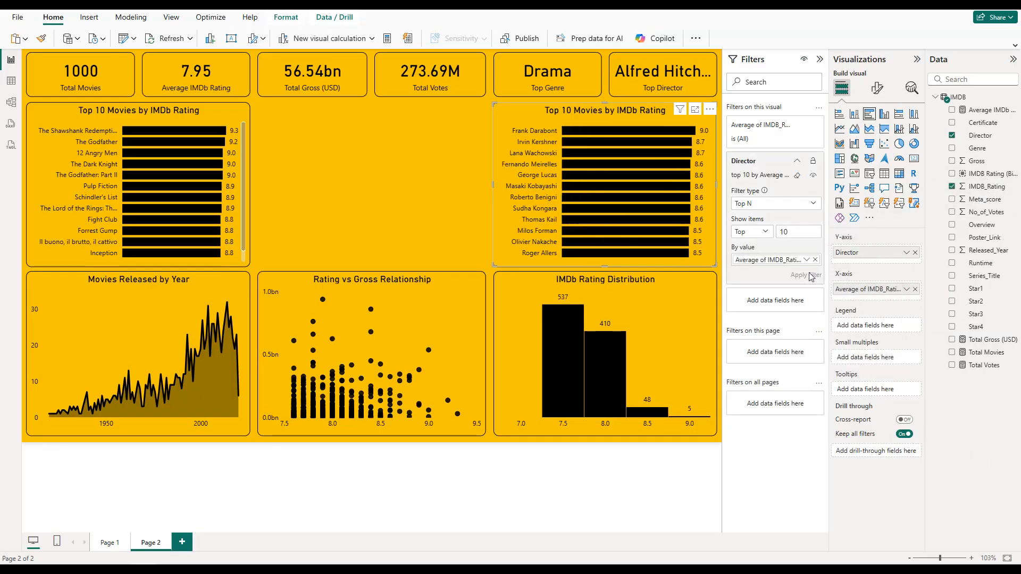
click(796, 164)
click(819, 60)
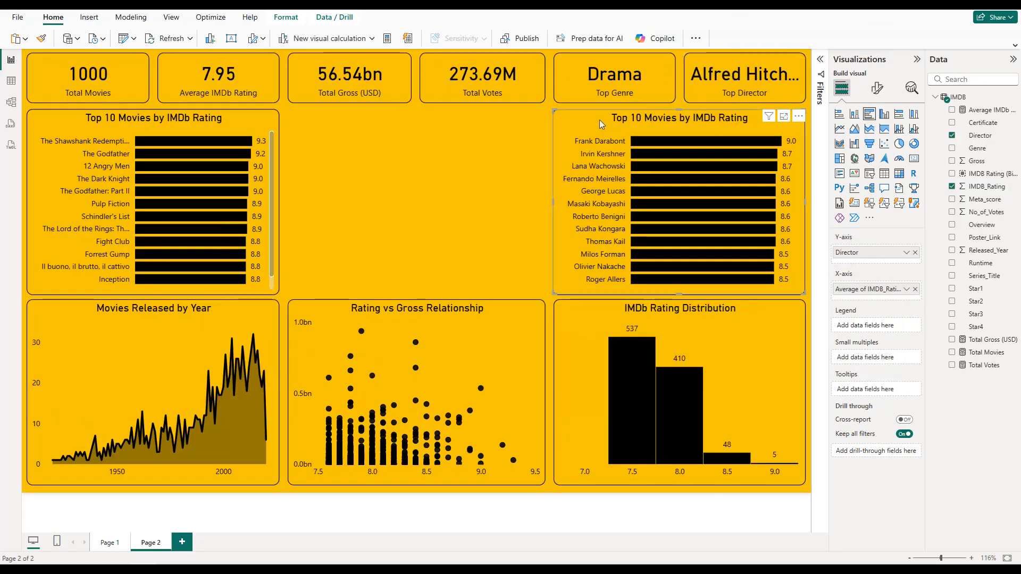
Step: Retitle the director bar chart as Top 10 Directors by Average Rating and deselect it
click(877, 88)
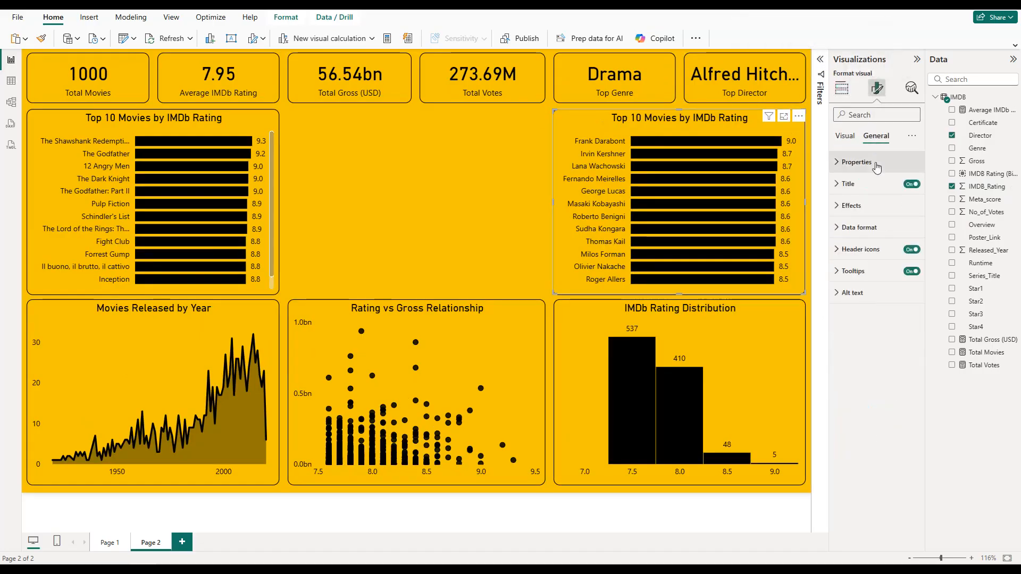
click(871, 183)
double_click(872, 236)
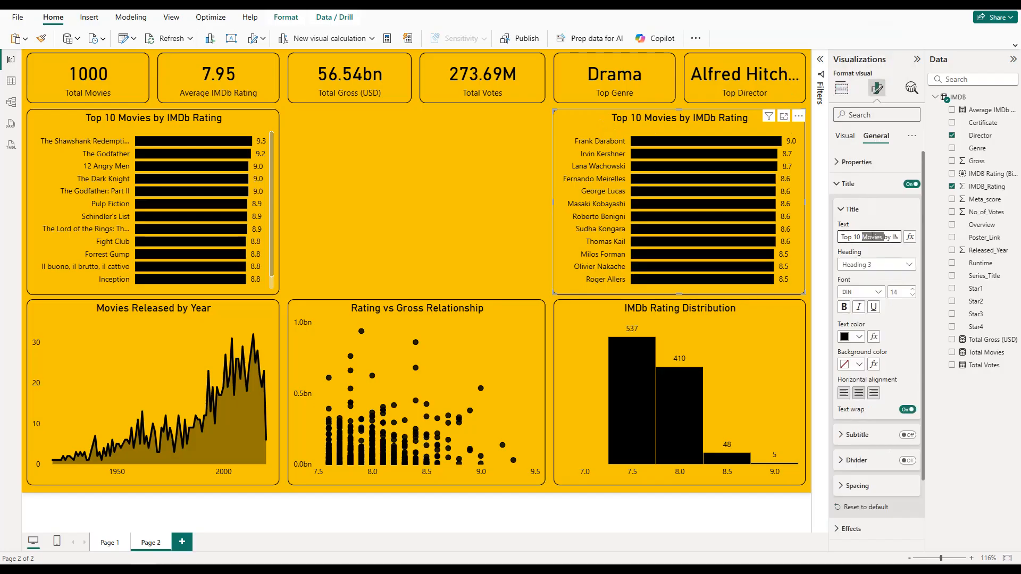
text(Dire)
key(Delete)
key(Delete)
key(Delete)
text(ctord)
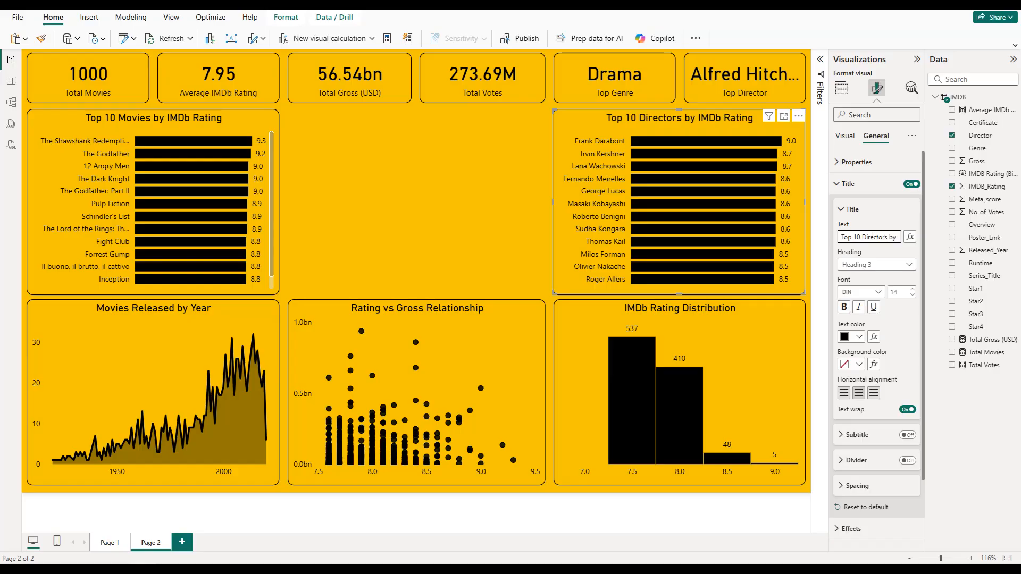
key(Right)
key(Right)
key(Right)
key(Right)
key(Right)
key(Right)
key(Right)
key(Right)
key(Right)
key(Right)
key(Right)
key(Right)
key(BackSpace)
key(Left)
key(Left)
key(Left)
key(Left)
key(Left)
key(Left)
key(Left)
key(Left)
key(Left)
key(Left)
key(Left)
key(Left)
key(Left)
key(Left)
key(Left)
key(Left)
key(Left)
key(Left)
key(Left)
key(Left)
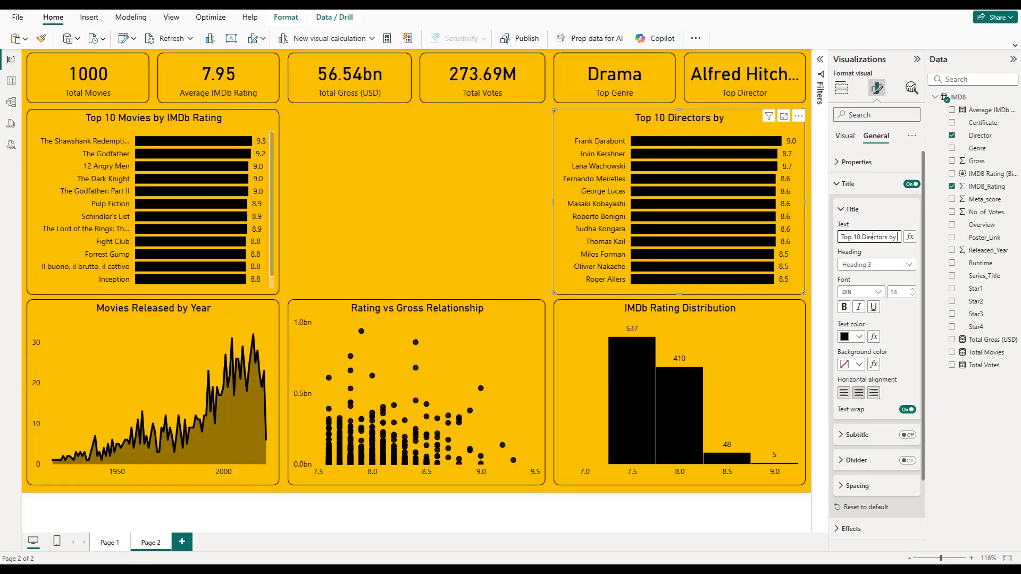
text(Average Rating)
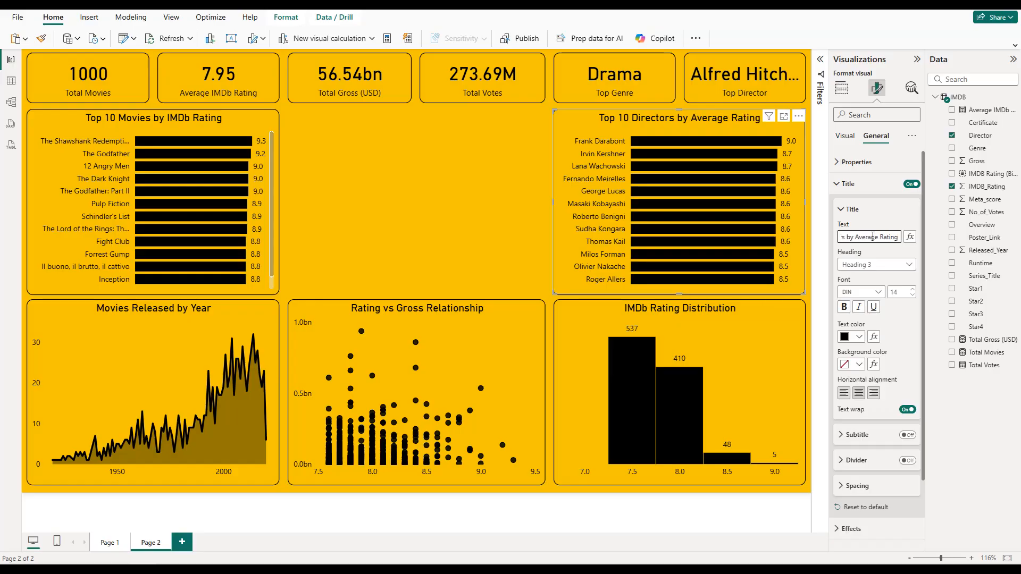
click(474, 154)
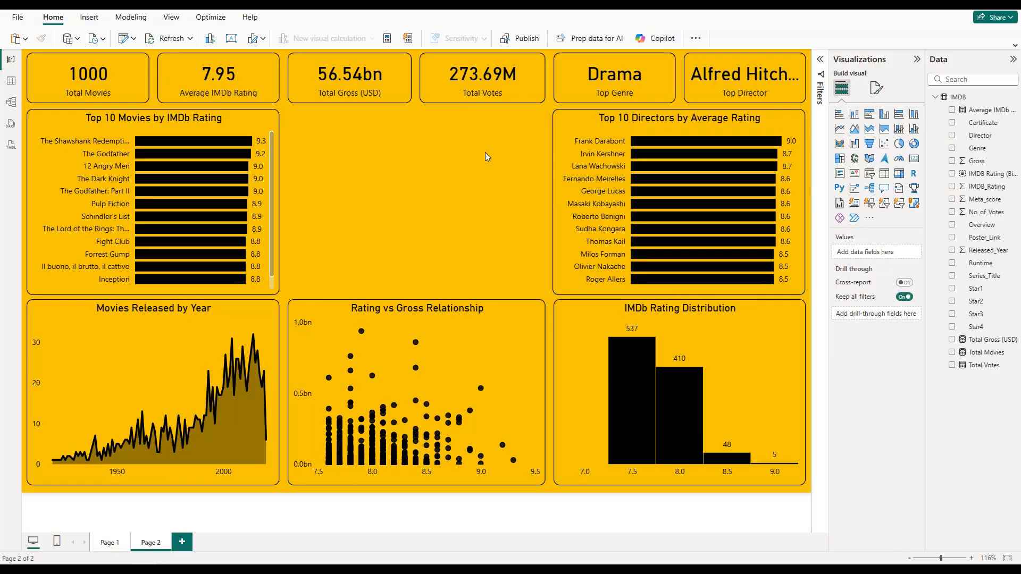
Step: Duplicate the Rating vs Gross Relationship chart into the gap directly above it and clear the copy's X and Y axis fields
click(454, 353)
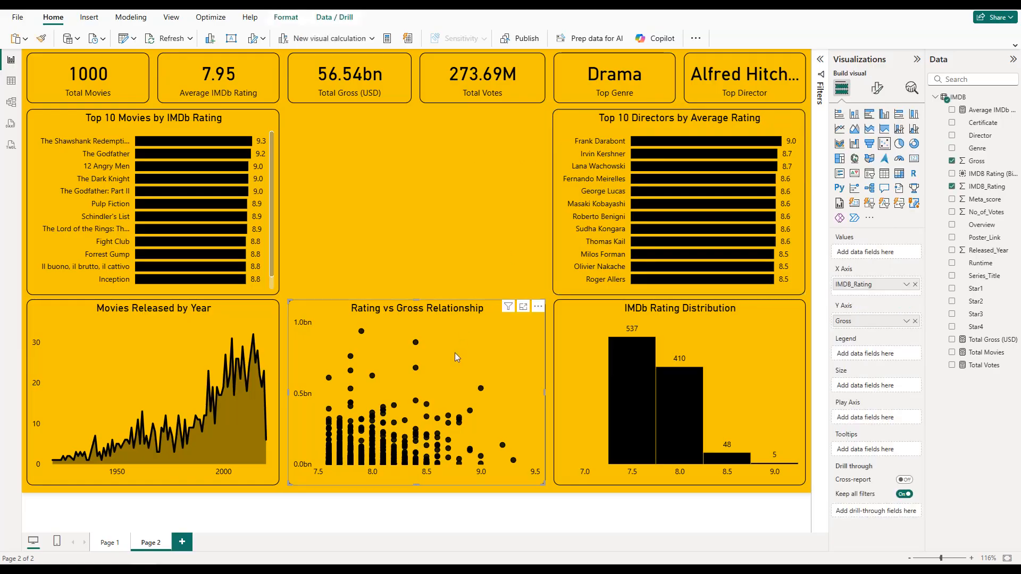
drag(457, 346, 451, 151)
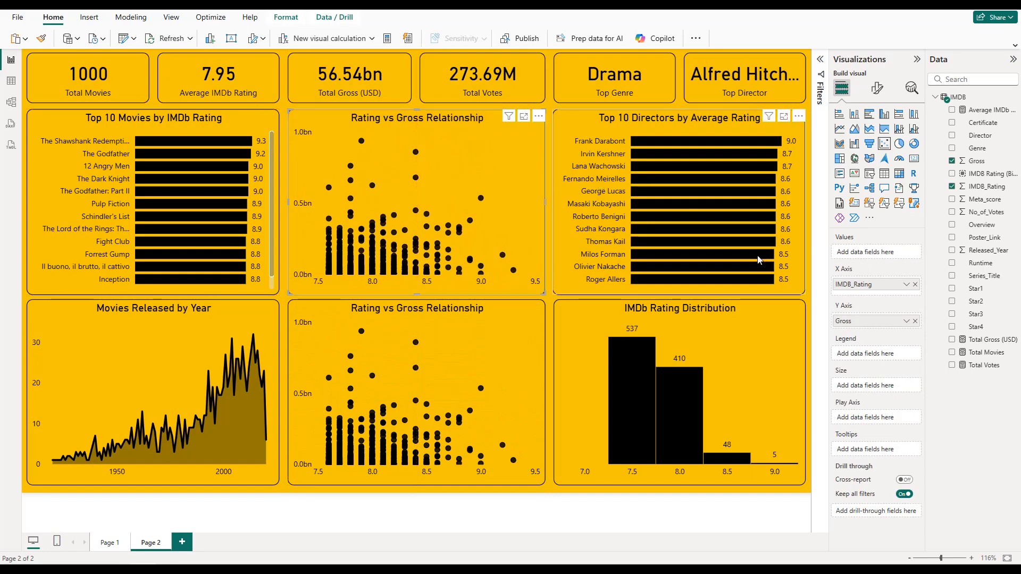
click(914, 284)
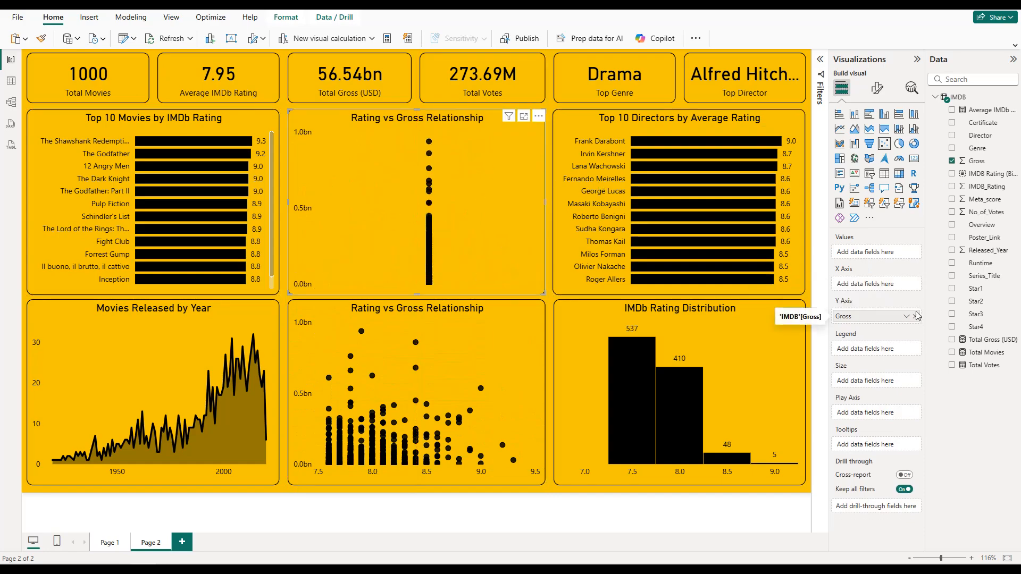
click(914, 321)
Step: Convert the emptied copy to a donut chart with Genre as legend and Total Movies as values
click(914, 144)
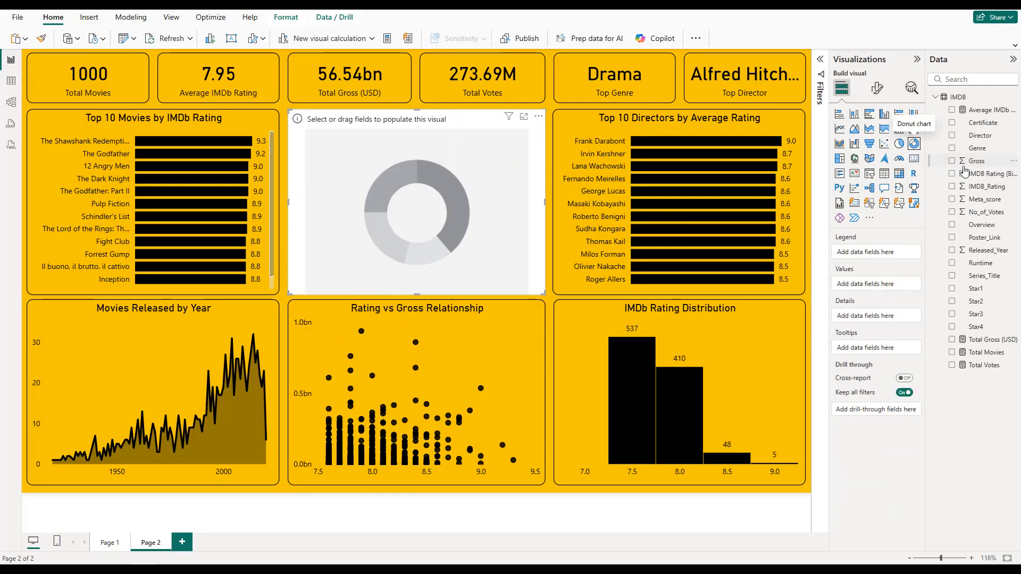
click(952, 148)
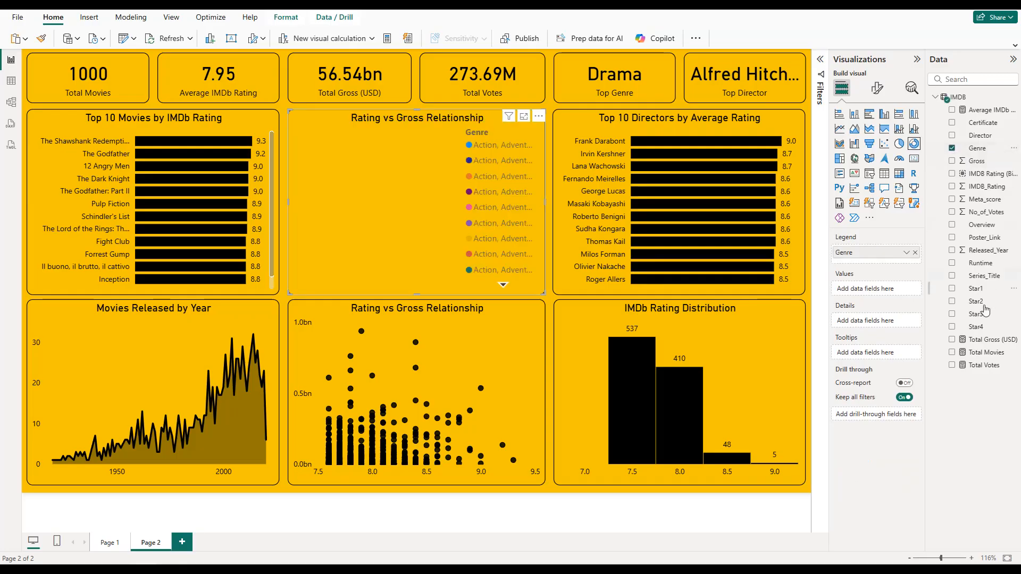
click(953, 353)
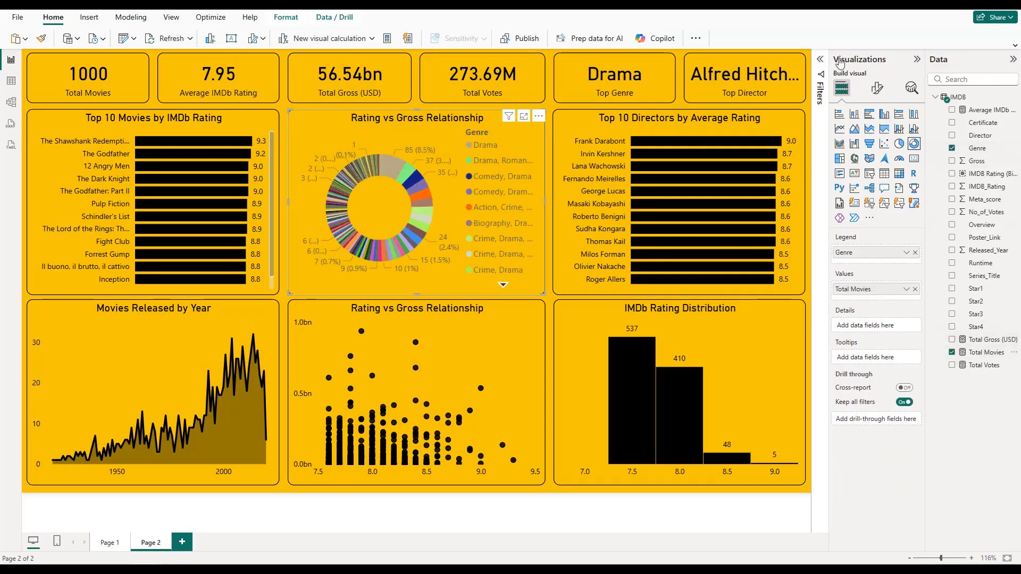
Step: Filter the donut chart to the top 10 genres by Total Movies
click(820, 61)
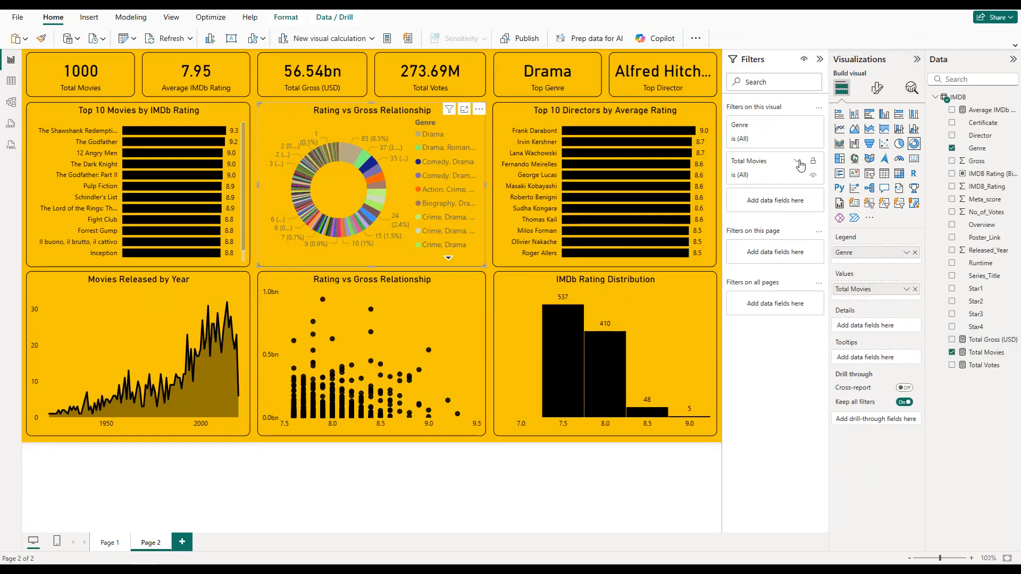
click(798, 162)
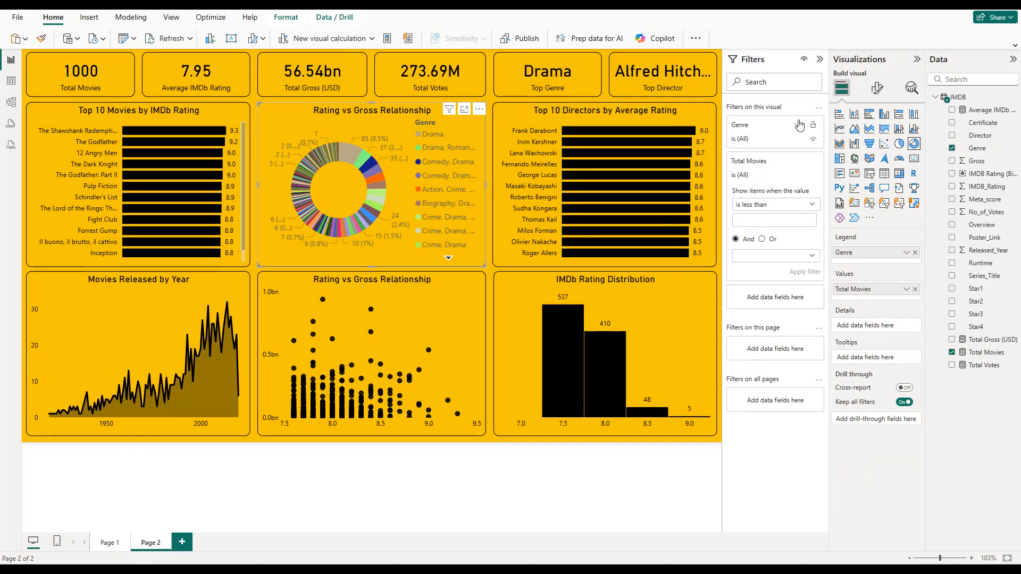
click(798, 125)
click(795, 168)
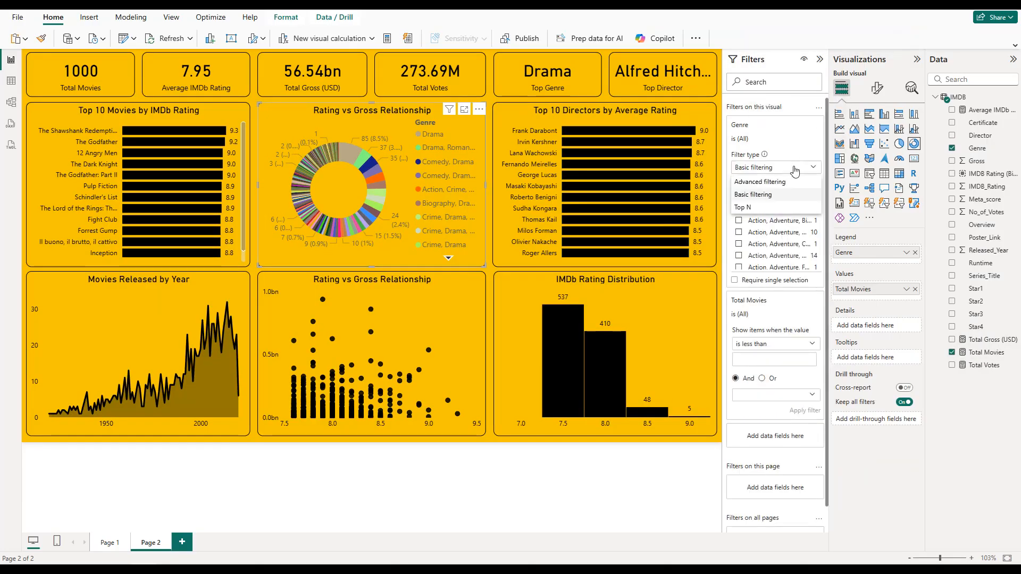
click(768, 209)
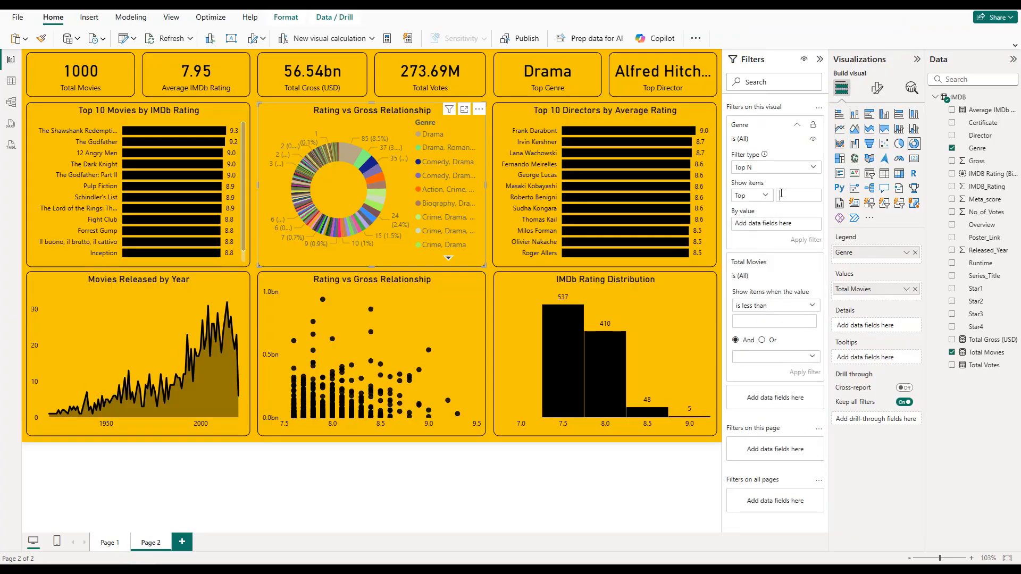
click(781, 194)
text(10)
drag(954, 328, 788, 223)
click(807, 239)
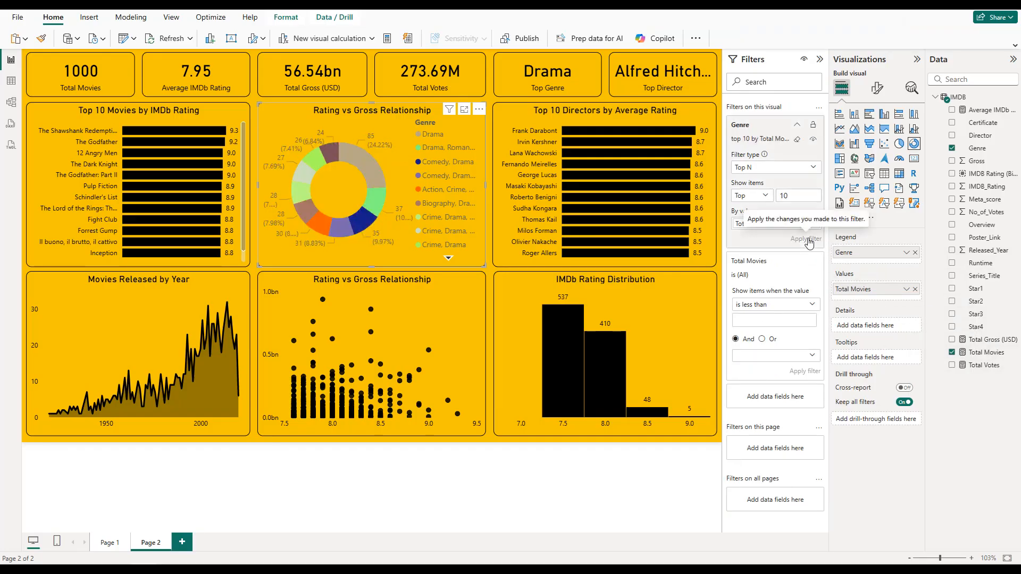
click(798, 126)
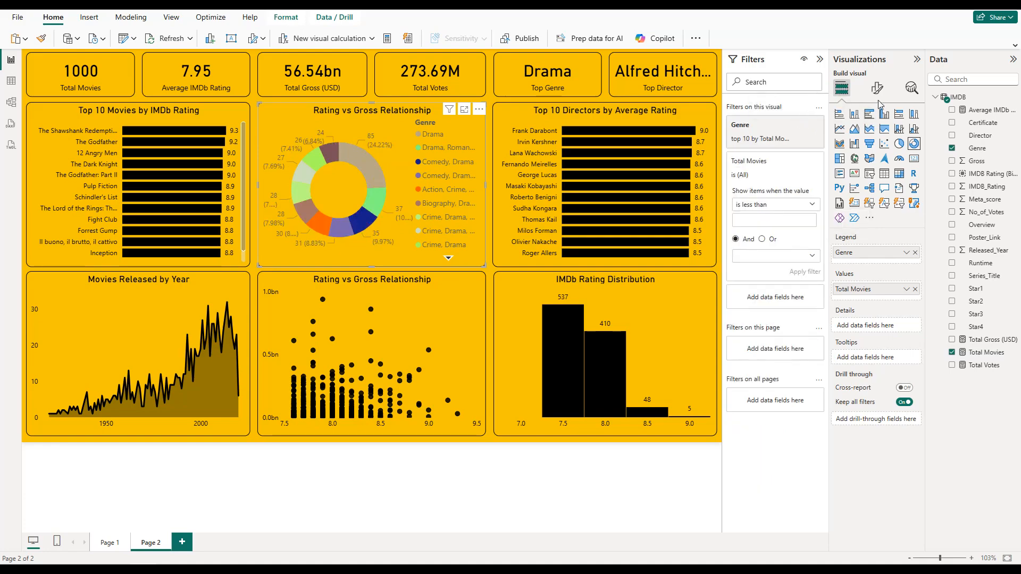
Step: Retitle the donut chart as Top 10 Genres by Total Movies
click(877, 88)
click(876, 136)
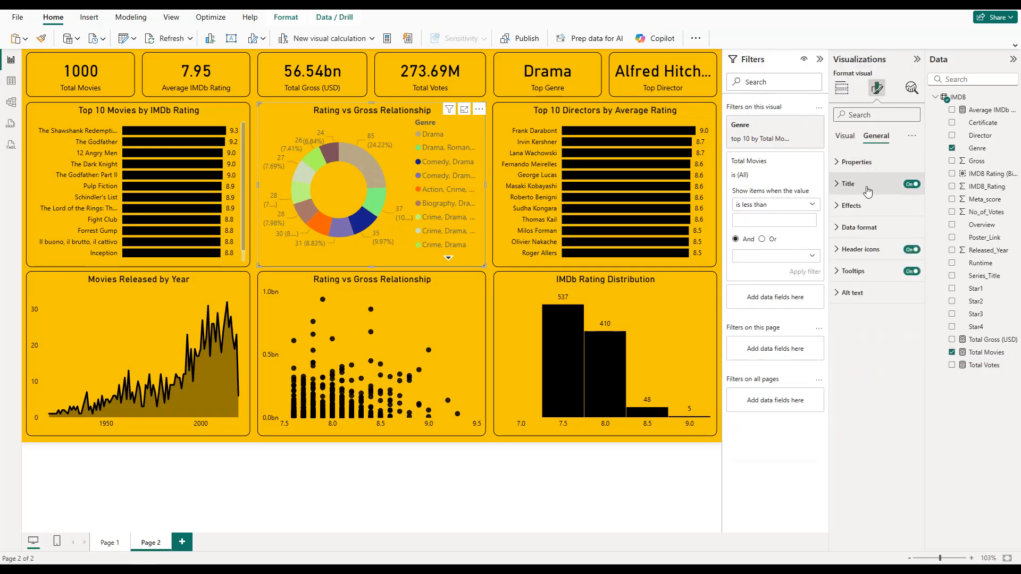
click(867, 186)
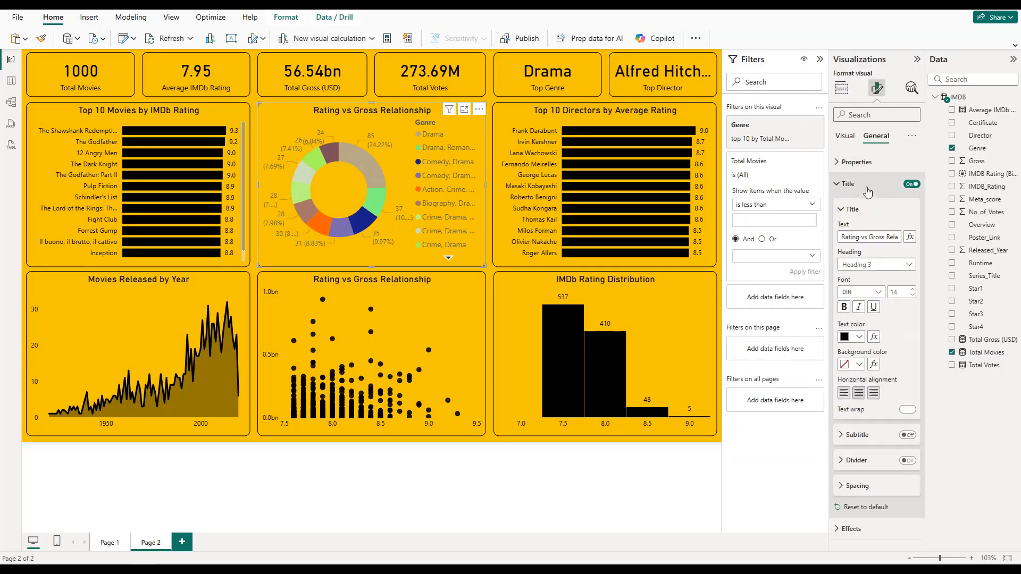
click(878, 238)
text(Top 10 Genres by)
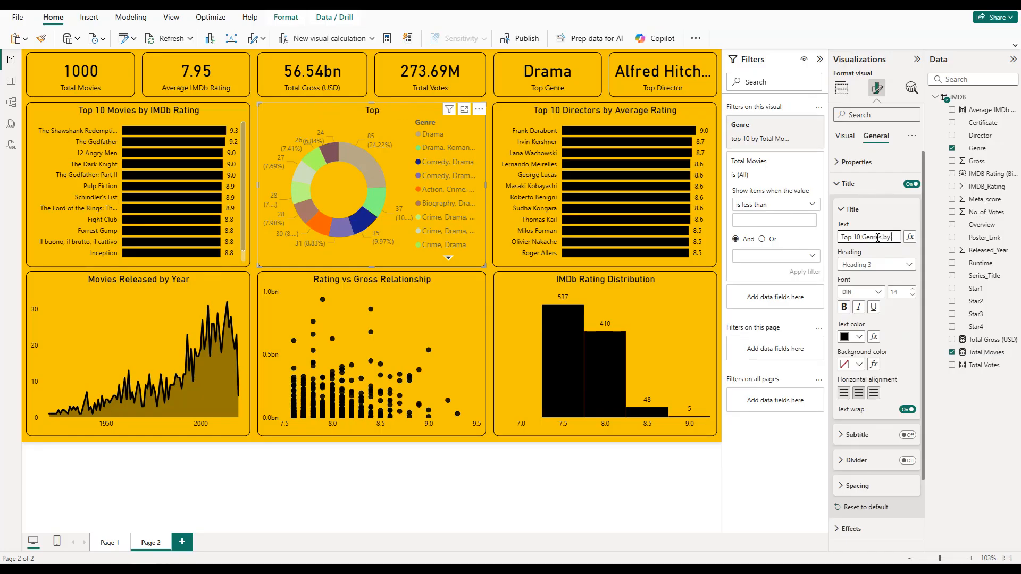
text( Total)
text( ovies)
key(BackSpace)
key(BackSpace)
key(BackSpace)
key(BackSpace)
key(BackSpace)
text(Movies)
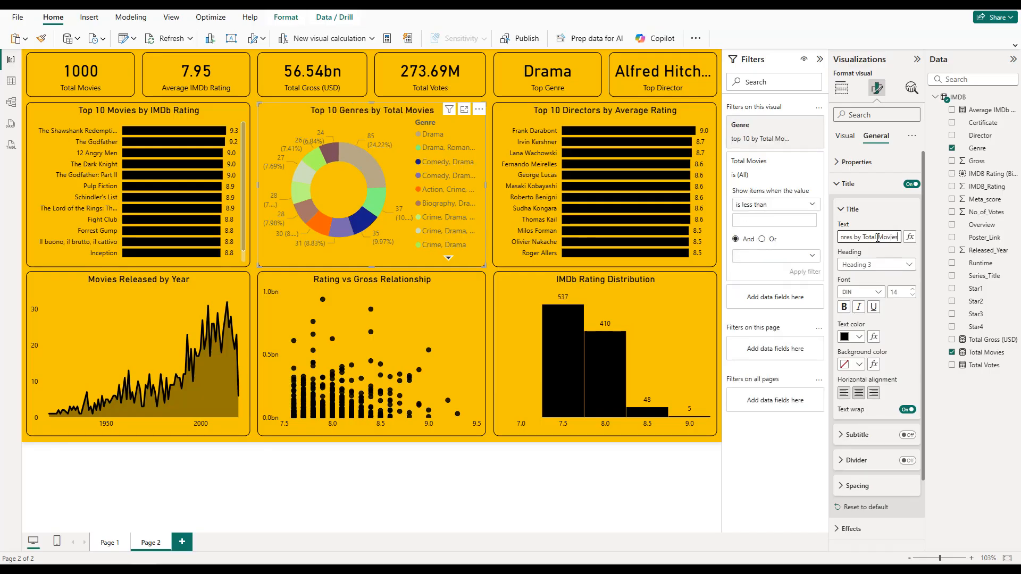
Step: Turn off the donut chart's legend and set its detail labels to show category and percent of total
click(847, 142)
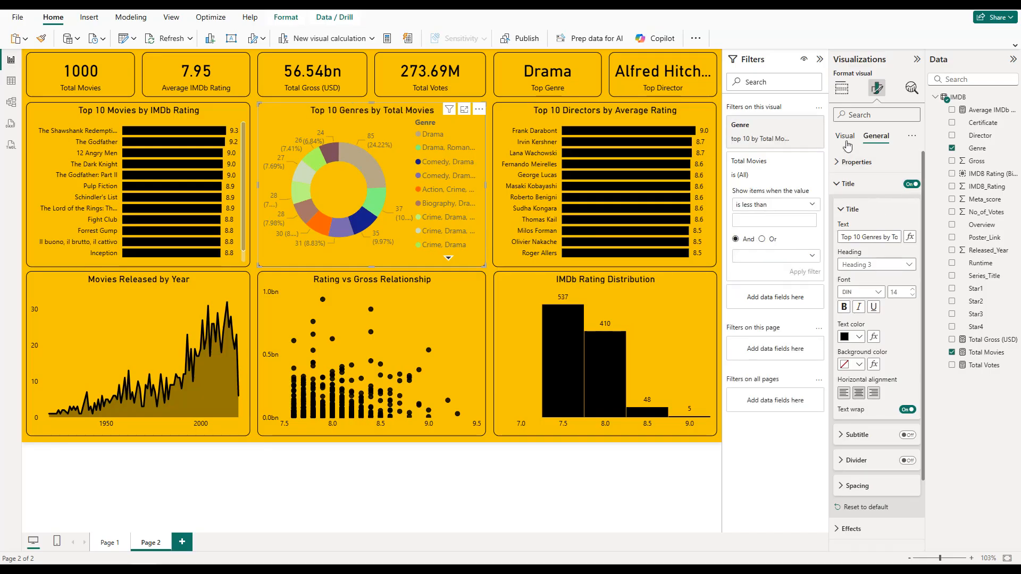
click(847, 143)
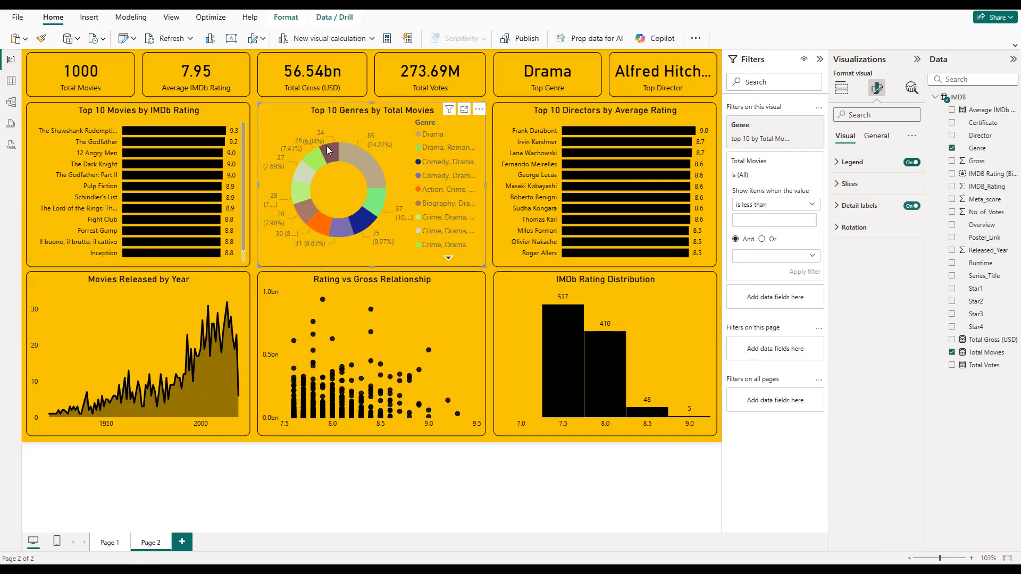
click(911, 162)
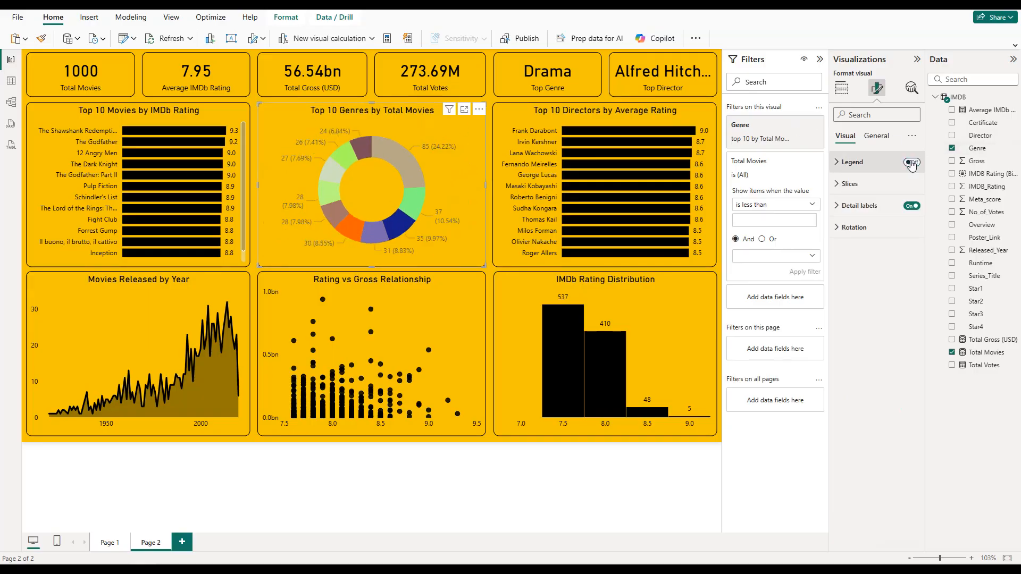
click(878, 206)
click(875, 301)
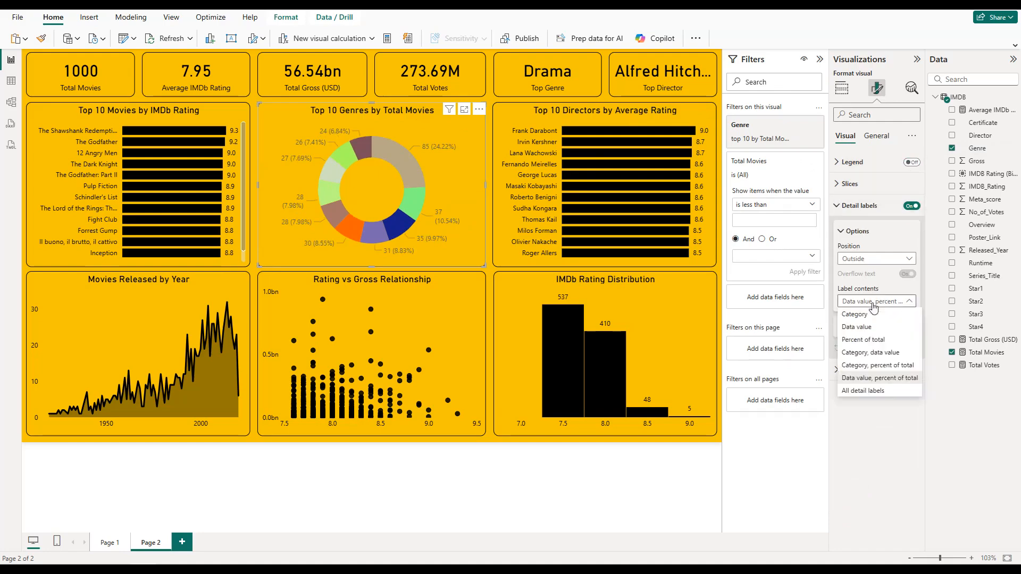
click(881, 365)
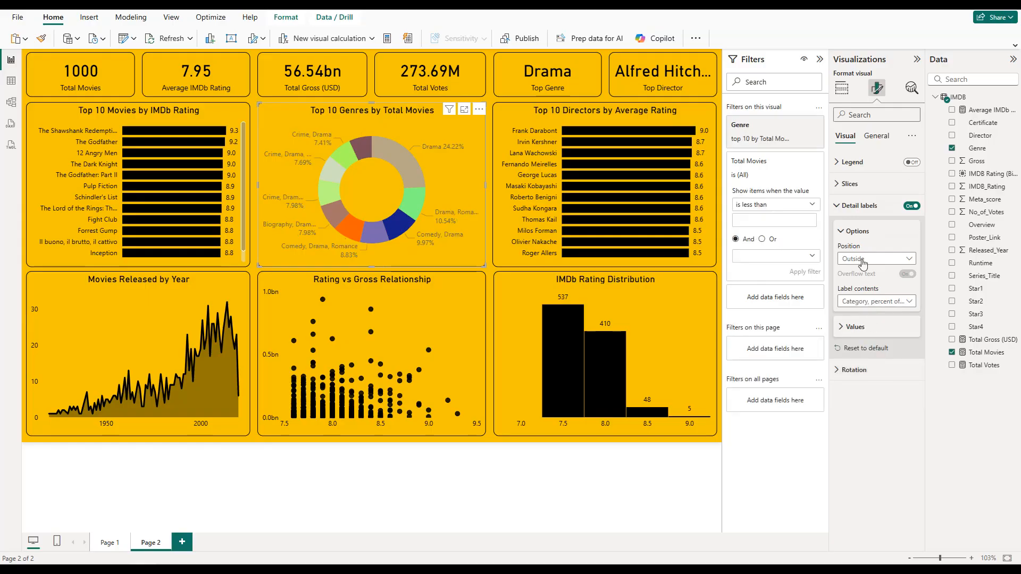
Step: Set the color of the donut chart's detail label values to black
click(874, 334)
click(860, 399)
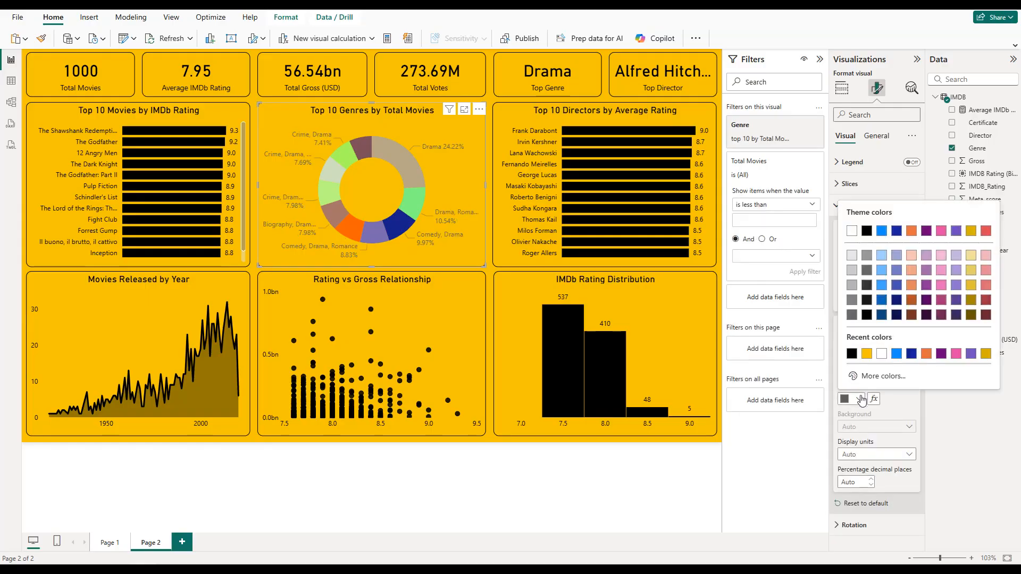
click(852, 357)
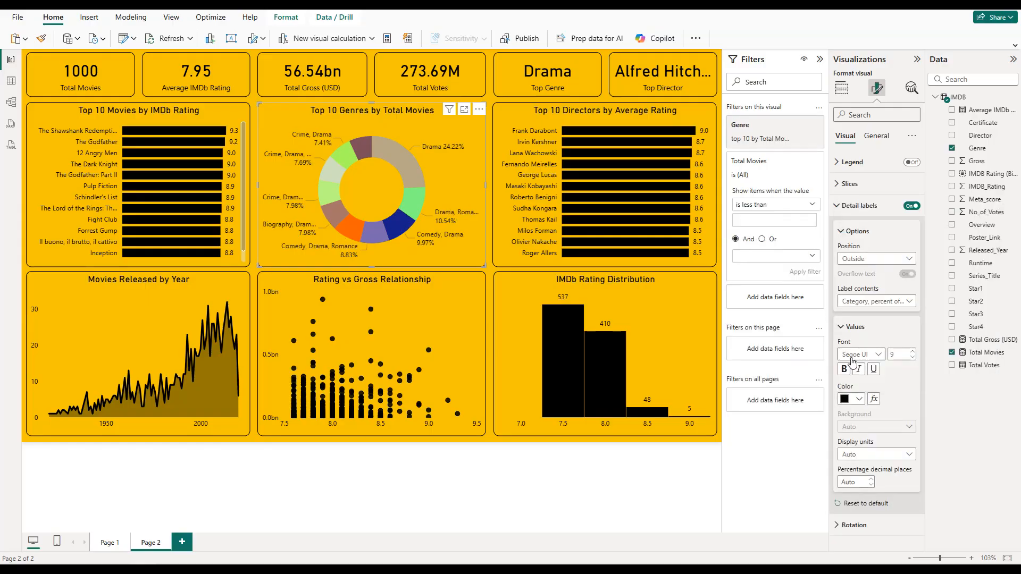
click(853, 205)
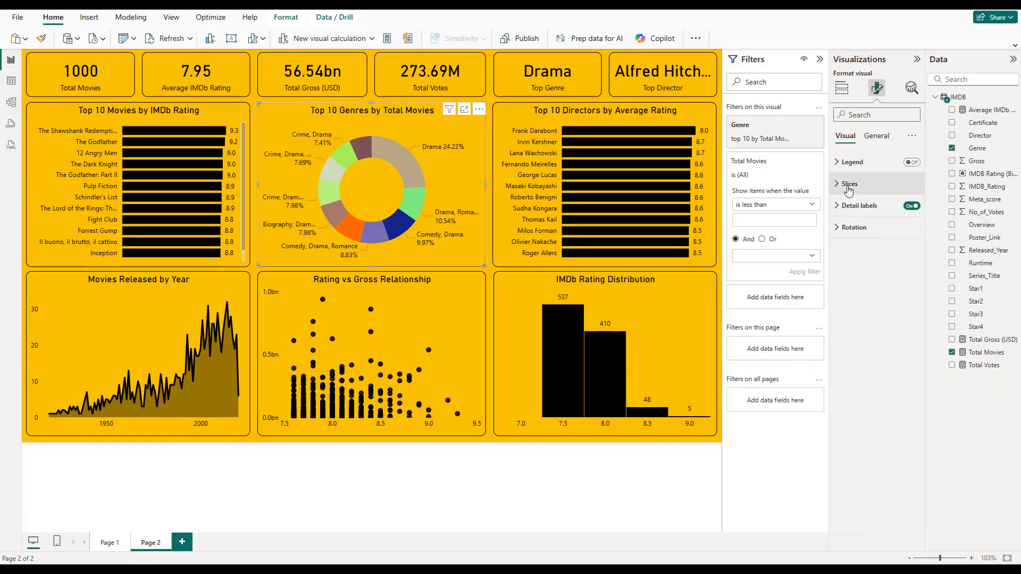
Step: Color the donut chart's Drama slice black
click(849, 185)
click(865, 237)
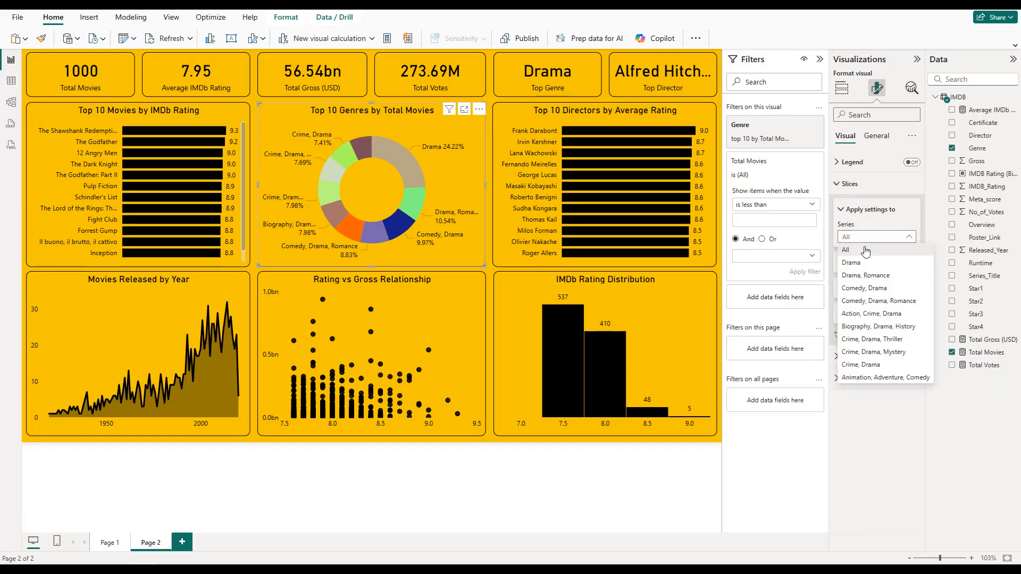
click(862, 262)
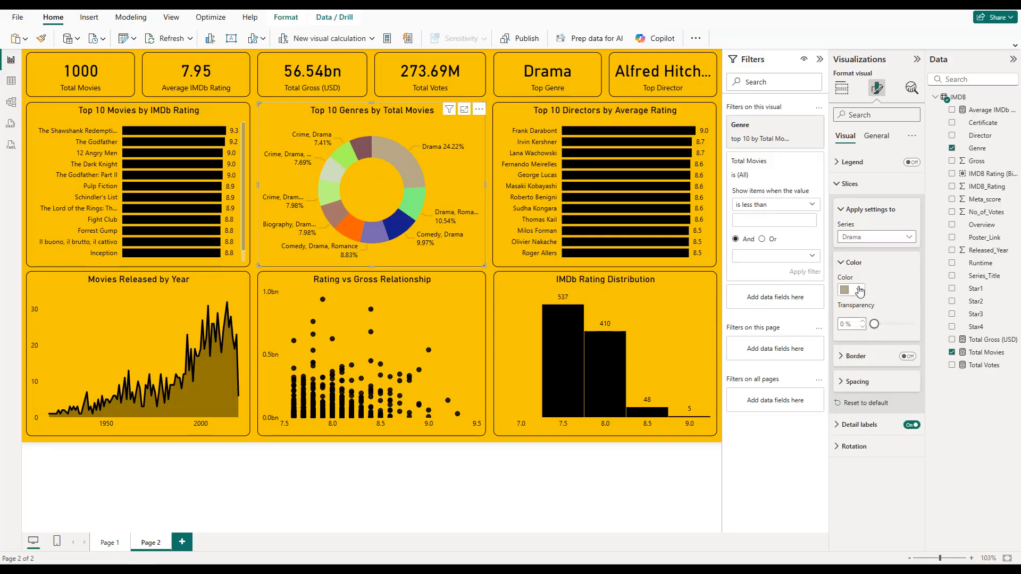
click(860, 289)
click(870, 414)
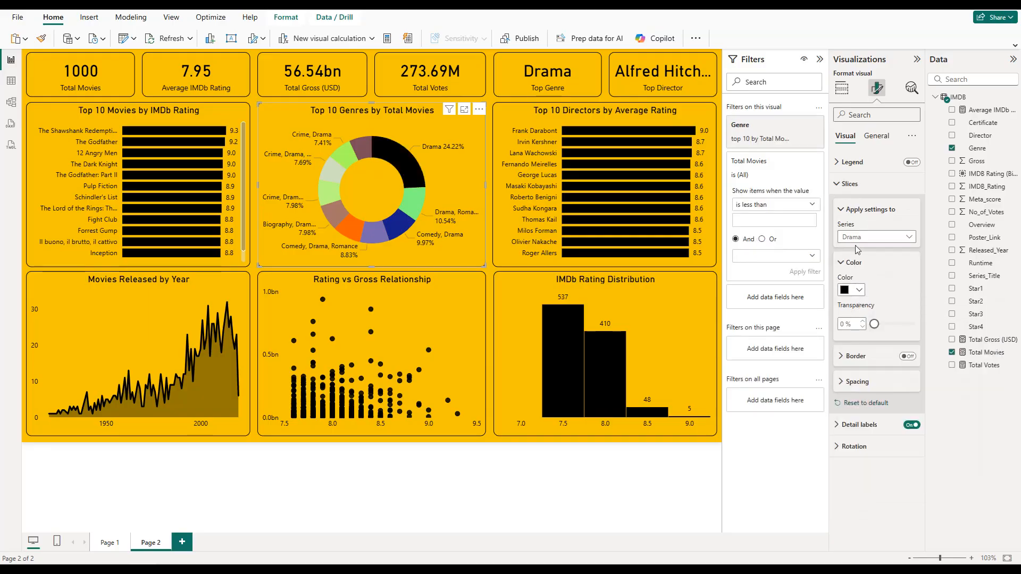
Step: Color the Drama, Romance slice near-black and the Comedy, Drama slice a slightly lighter dark gray
click(856, 240)
click(858, 274)
click(860, 293)
click(868, 401)
click(870, 239)
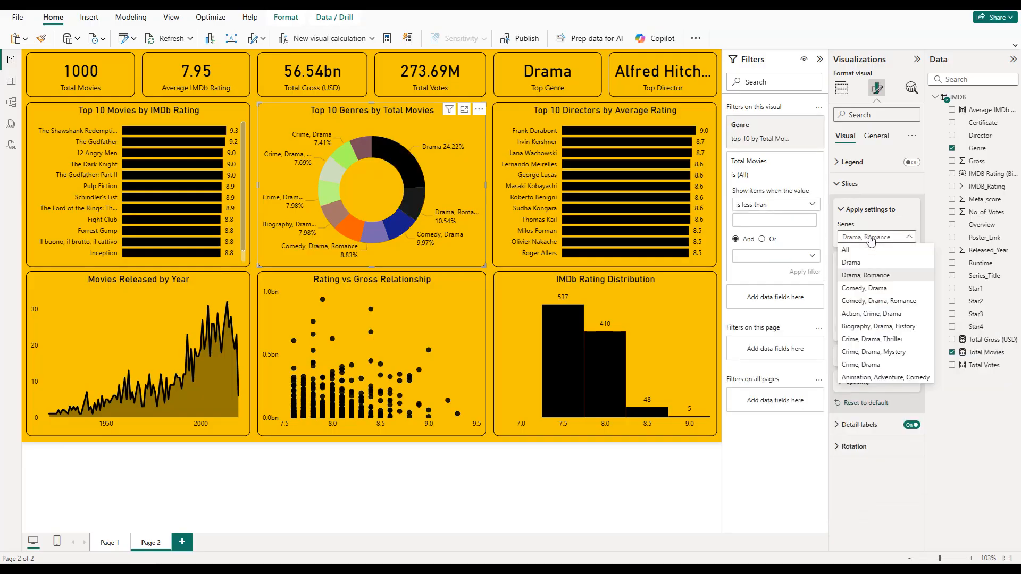
click(864, 288)
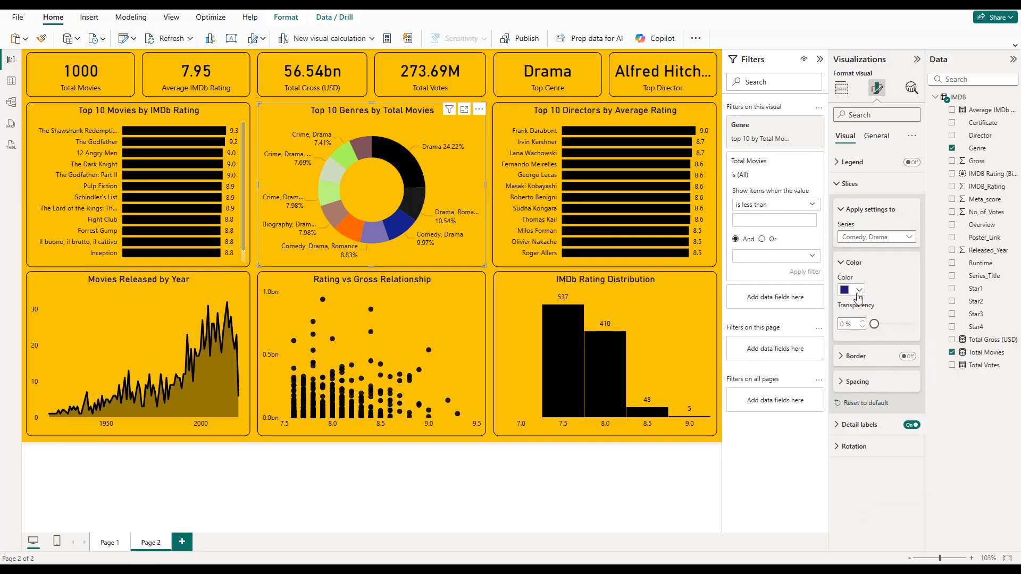
click(859, 291)
click(872, 378)
Step: Color the Comedy, Drama, Romance slice dark gray and the Action, Crime, Drama slice medium gray
click(876, 237)
click(871, 301)
click(859, 291)
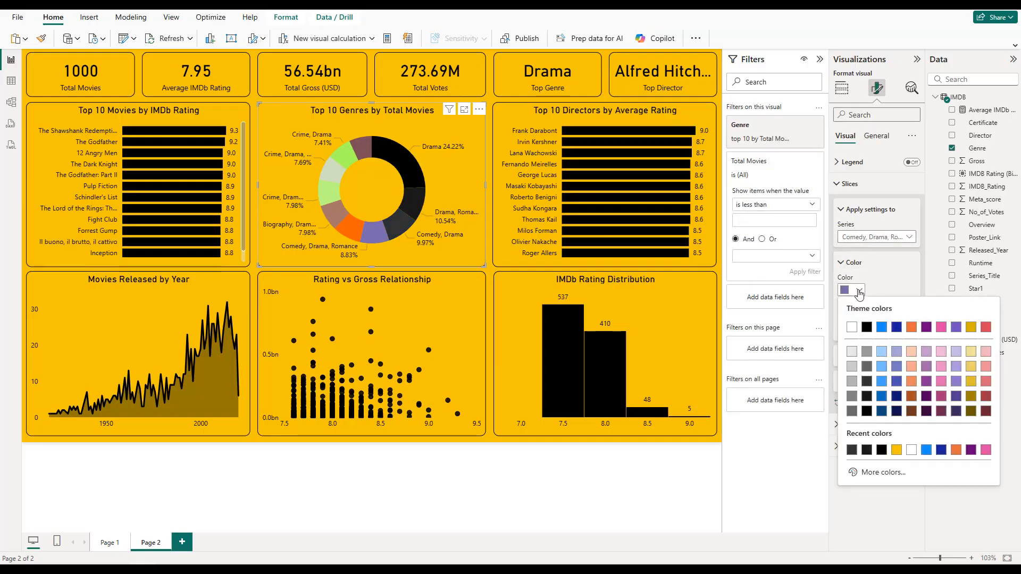
click(867, 365)
click(875, 237)
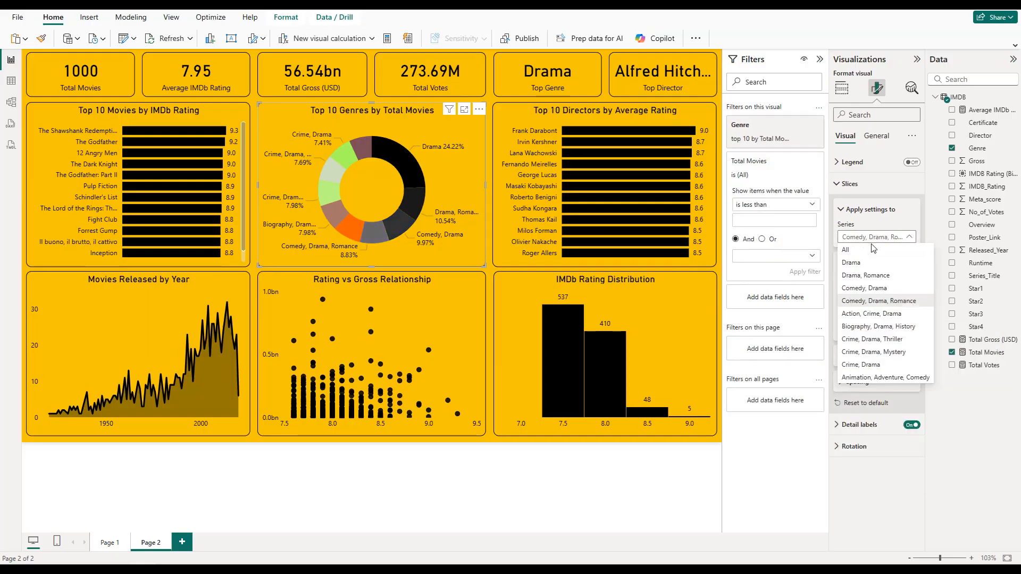
click(872, 313)
click(860, 293)
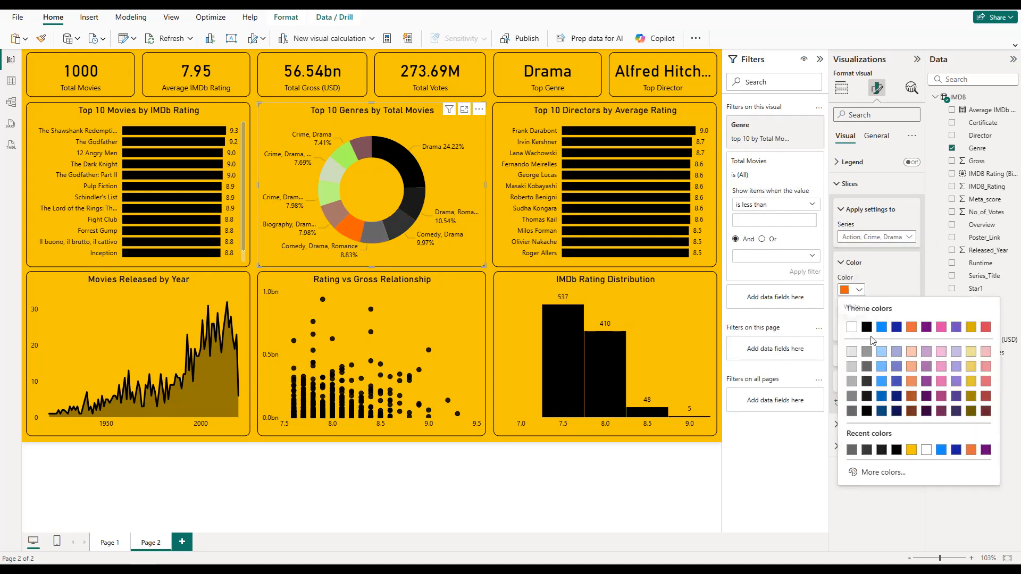
click(866, 351)
Step: Color the Biography, Drama, History slice gray (White, 50% darker) and the Crime, Drama, Thriller slice a lighter gray
click(870, 239)
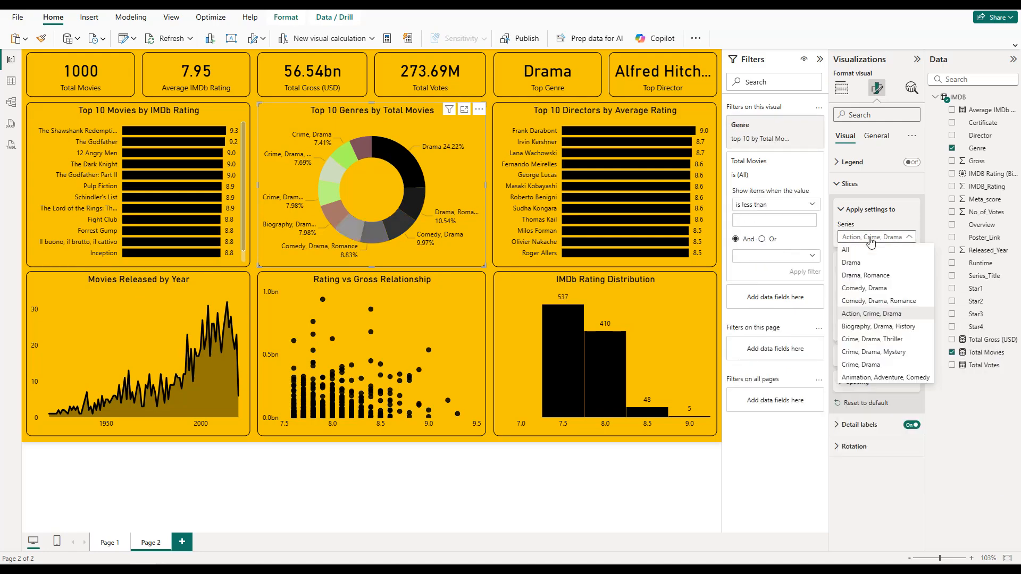
click(878, 326)
click(857, 291)
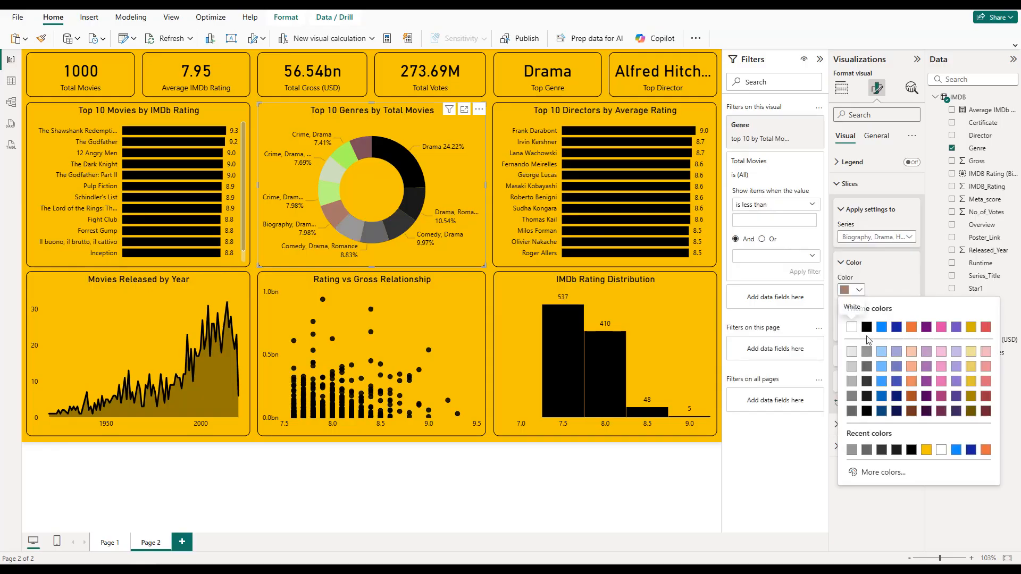
click(851, 396)
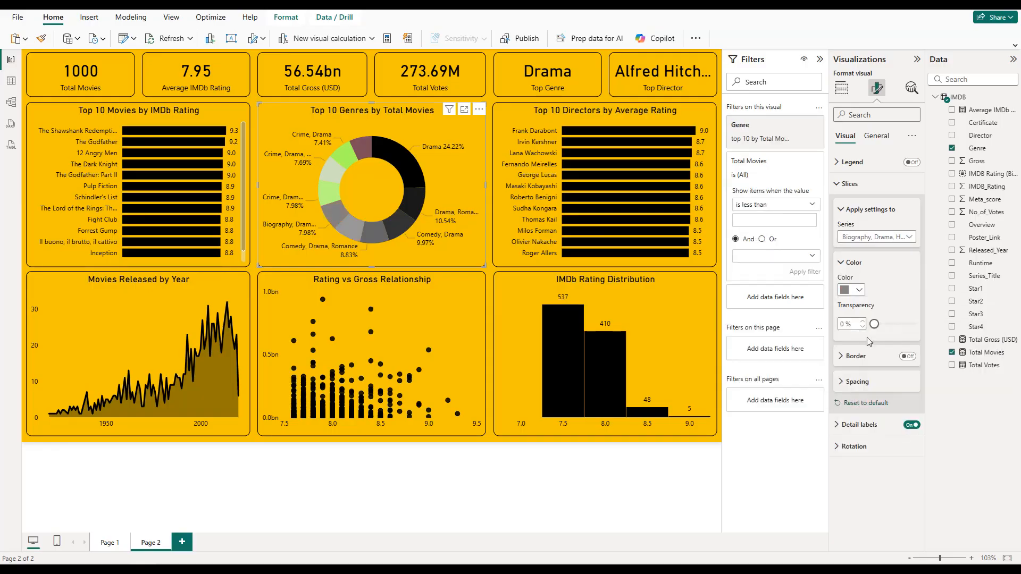
click(859, 237)
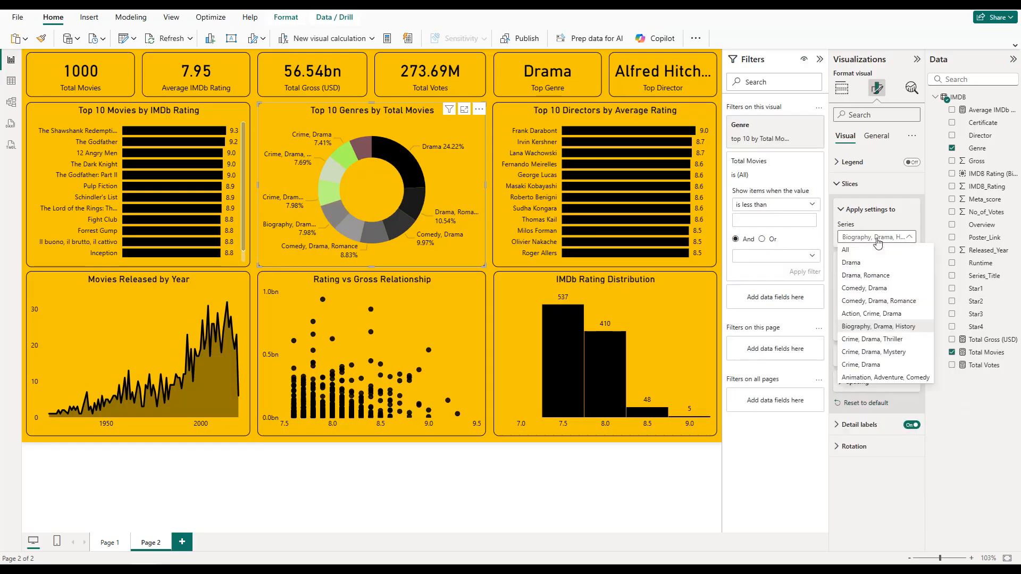
click(860, 339)
click(852, 289)
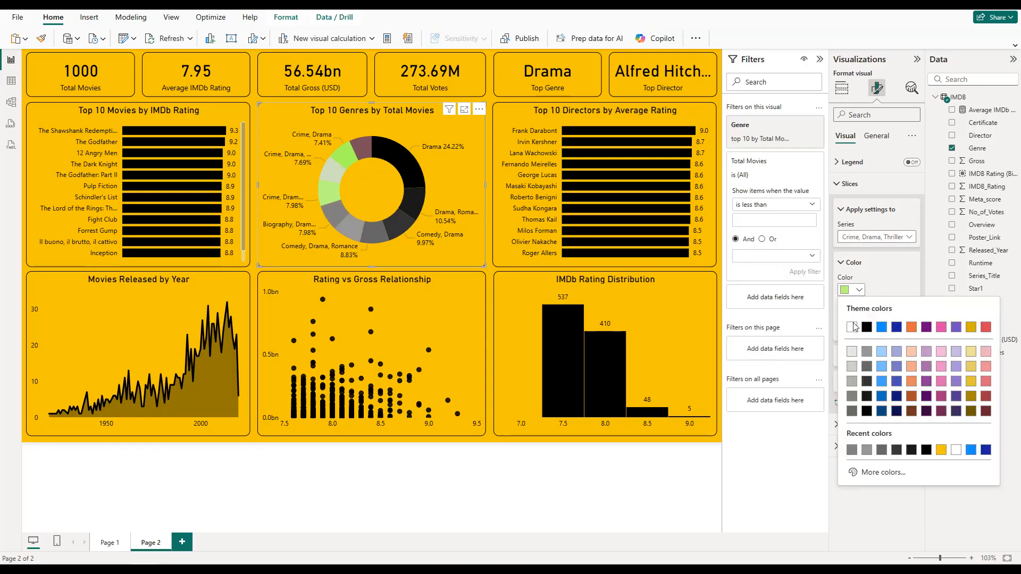
click(851, 396)
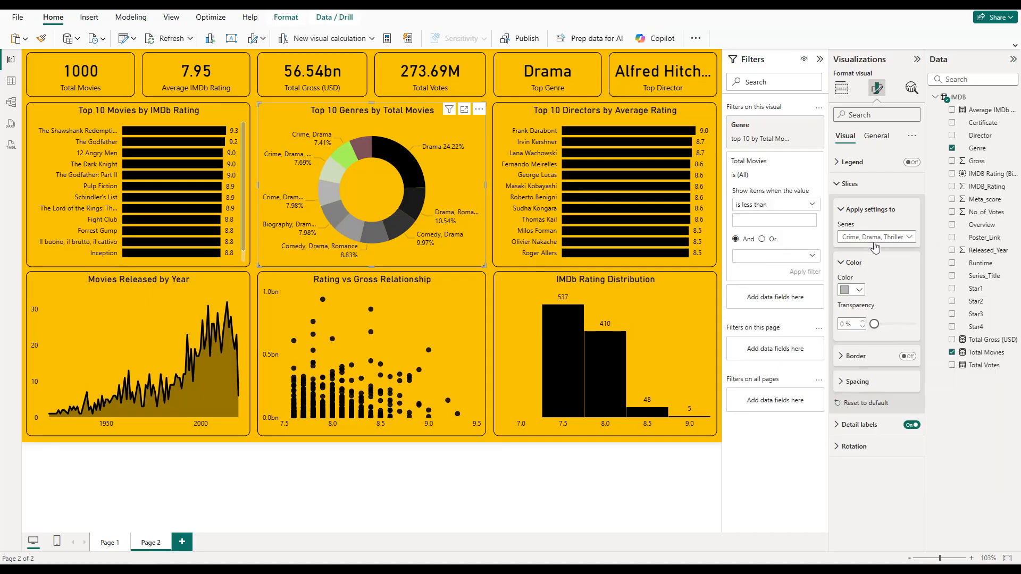
Step: Color the Crime, Drama, Mystery slice light gray and the Crime, Drama slice the lightest gray
click(875, 237)
click(870, 353)
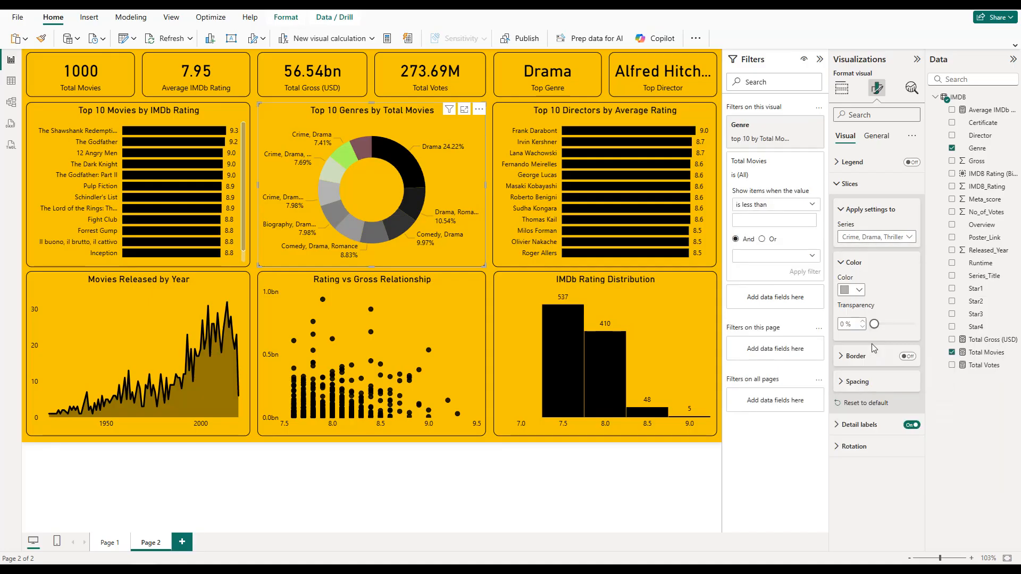
click(860, 290)
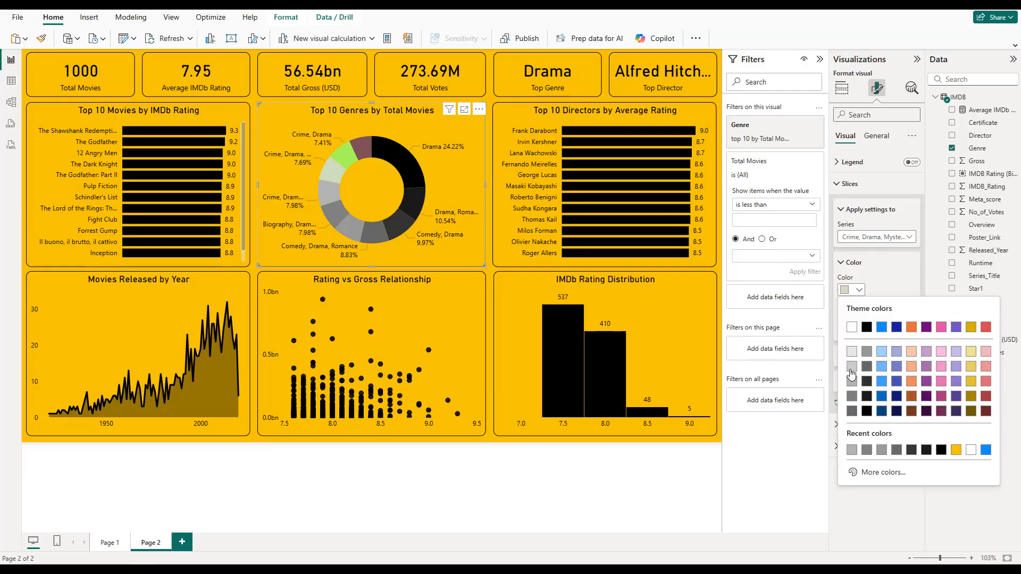
click(852, 350)
click(876, 238)
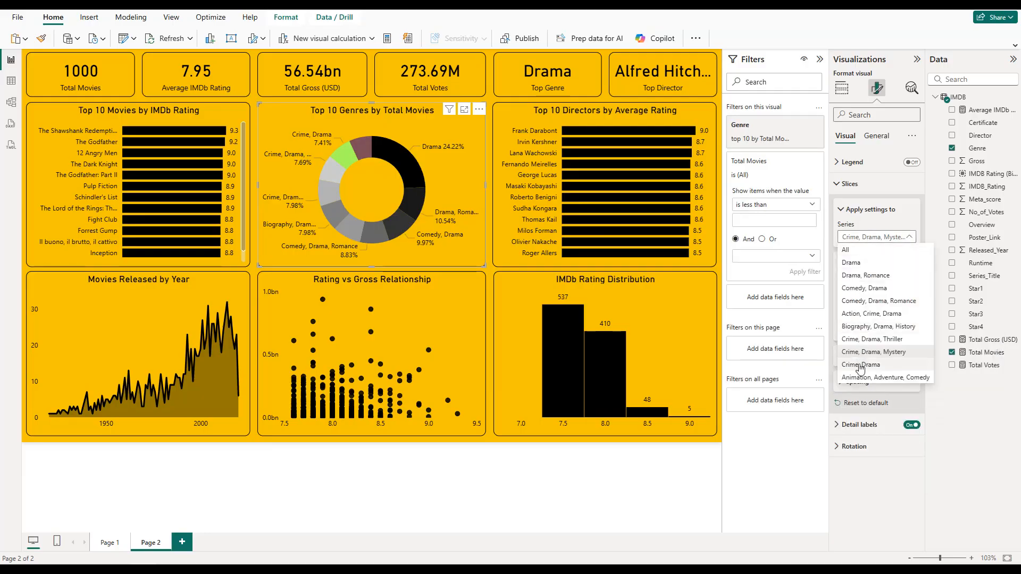
click(860, 346)
click(858, 290)
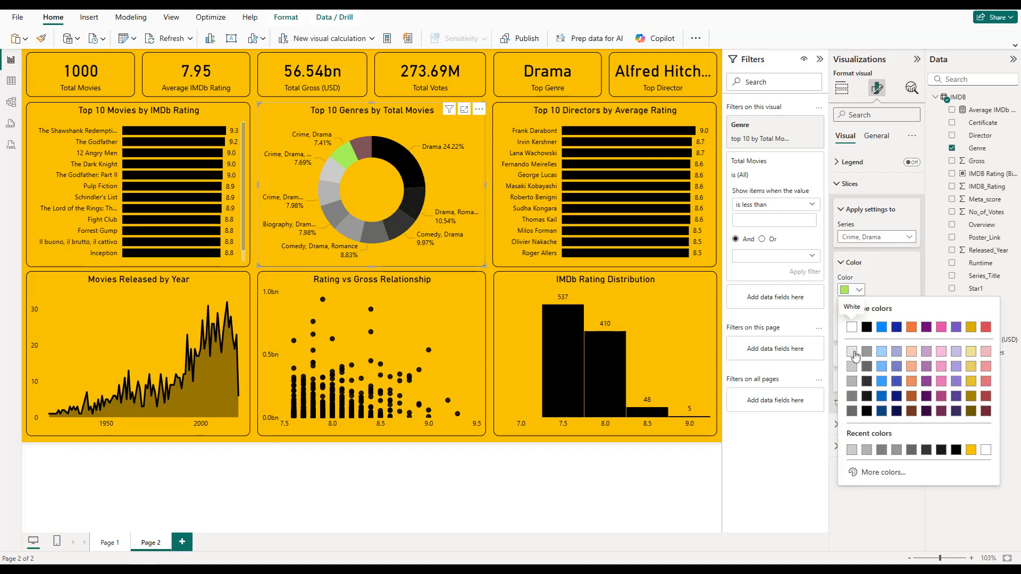
click(852, 352)
Step: Color the Animation, Adventure, Comedy slice white
click(876, 237)
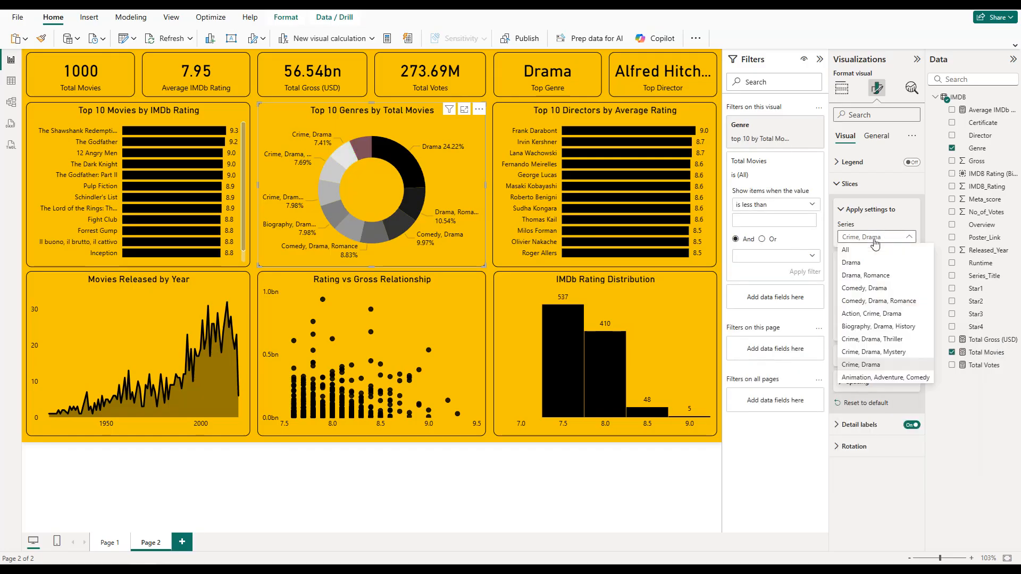
click(863, 377)
click(853, 290)
click(852, 327)
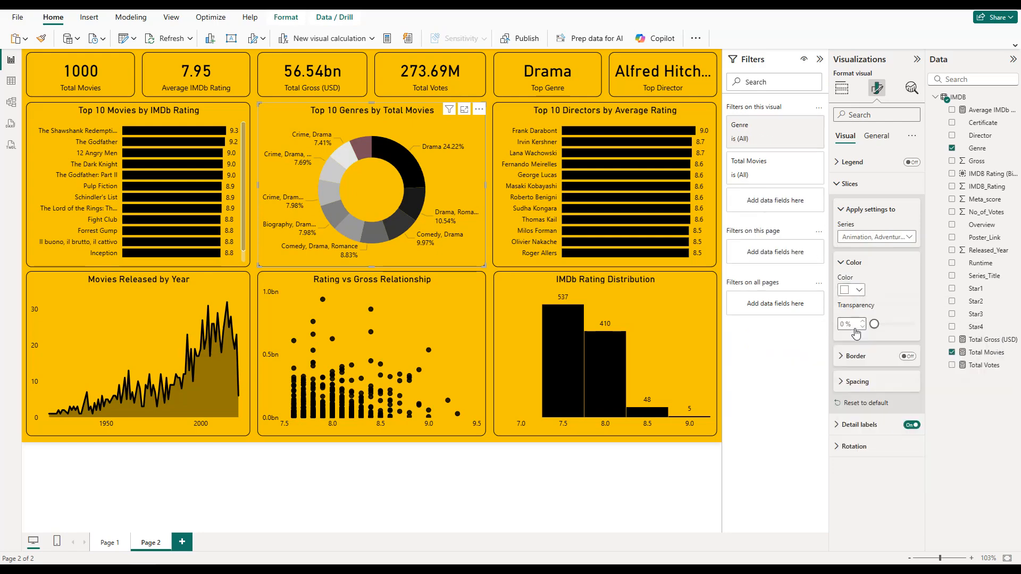
Step: Deselect the donut chart and collapse the Filters, Visualizations and Data panes to enlarge the finished dashboard
click(715, 267)
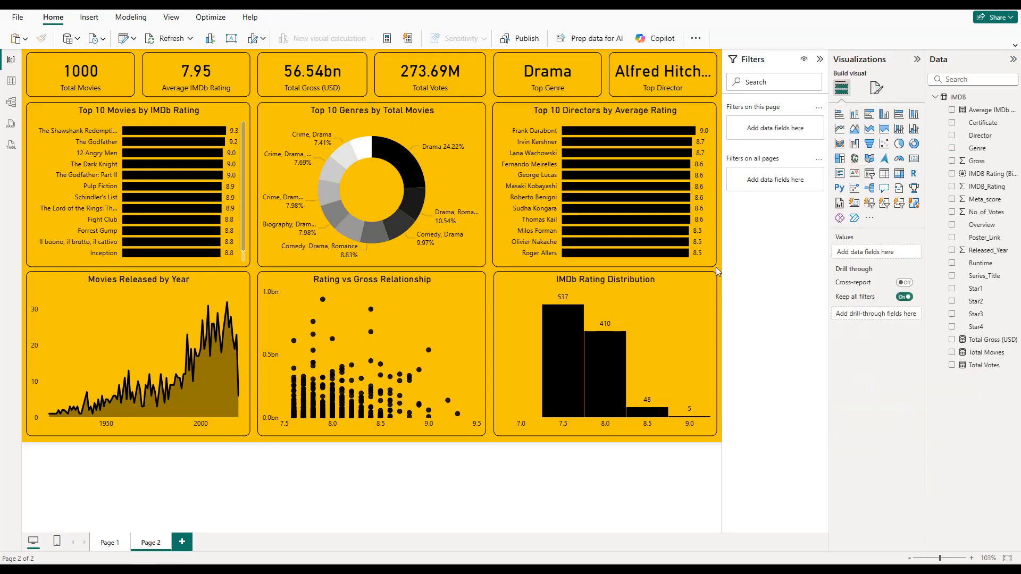
click(820, 59)
click(916, 59)
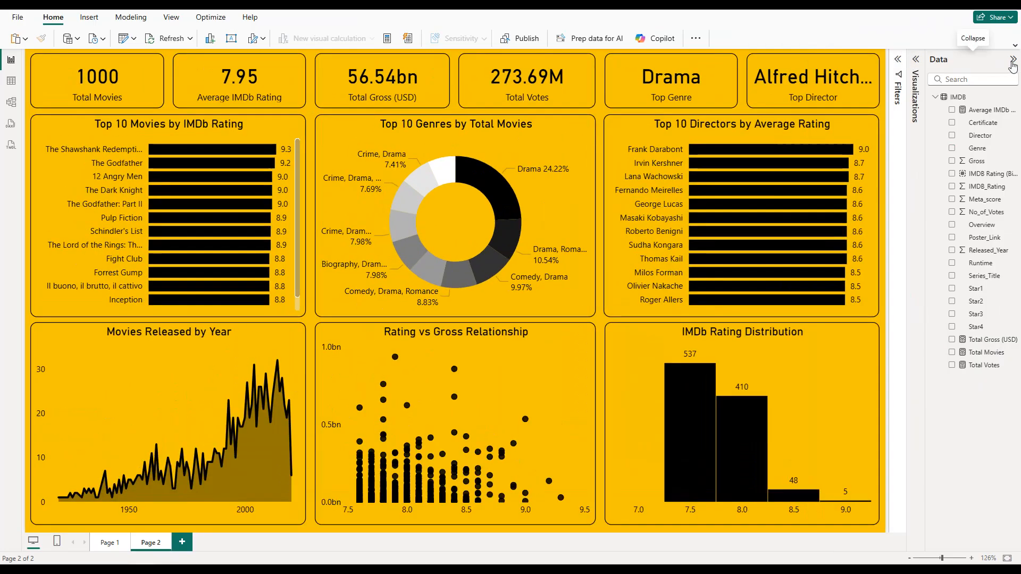
click(1012, 59)
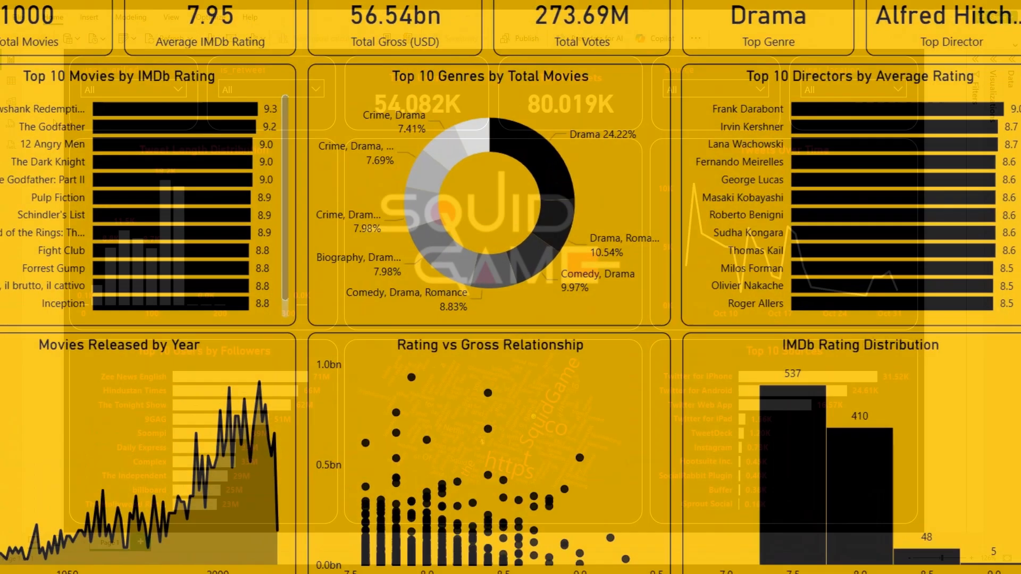
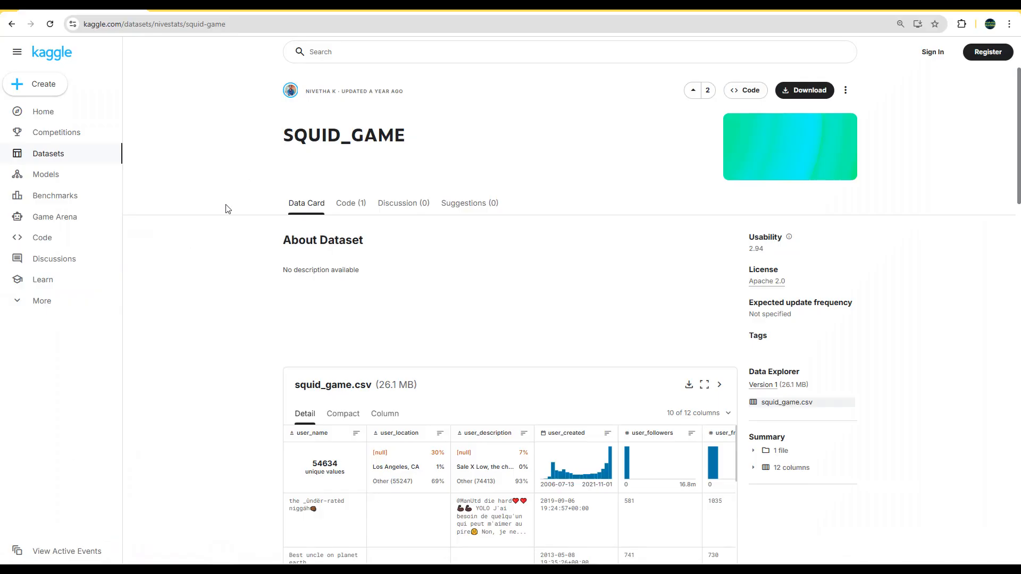
Step: Show the full web address of the SQUID_GAME dataset page on Kaggle
click(285, 19)
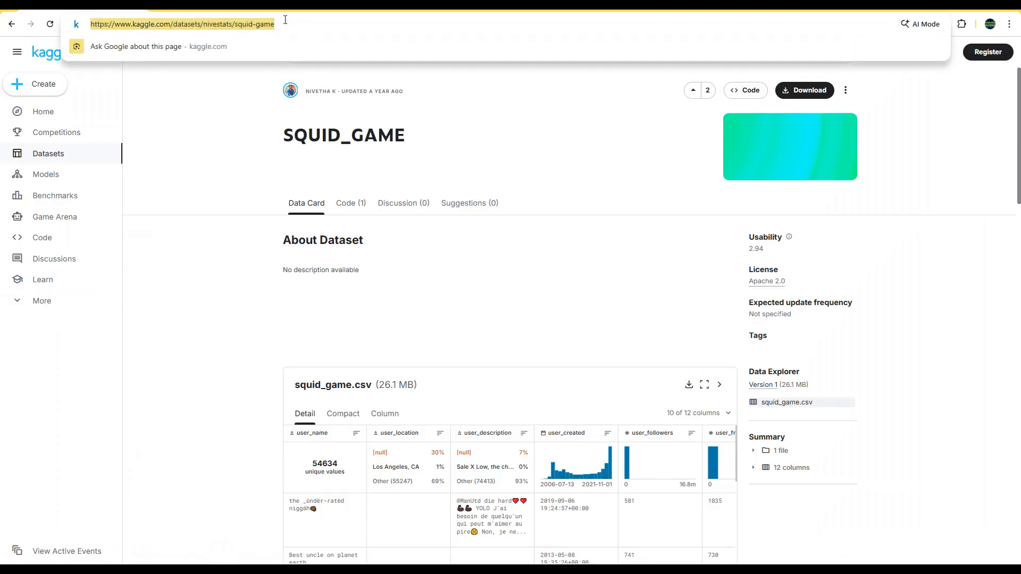
click(216, 139)
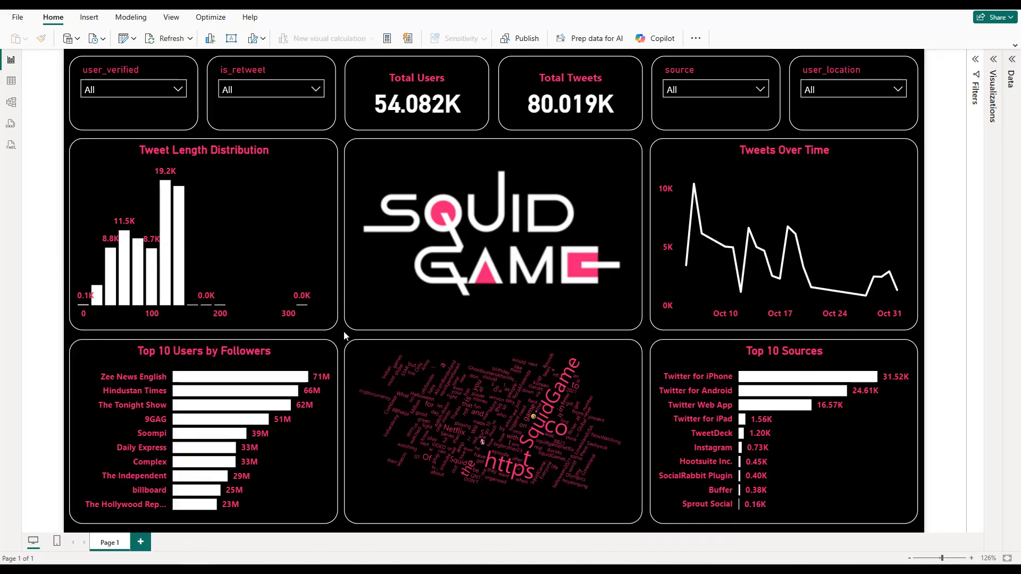
Step: Switch to Power BI, expand the Visualizations pane, and look up the pink hex code #ed1b76 in the Notepad file
click(992, 60)
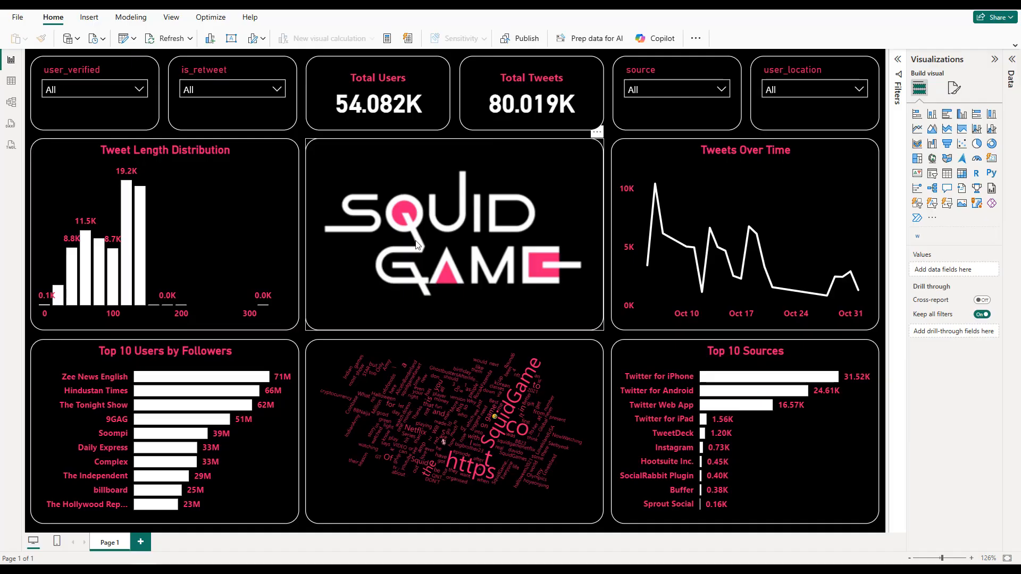
key(alt+Tab)
drag(476, 130, 444, 131)
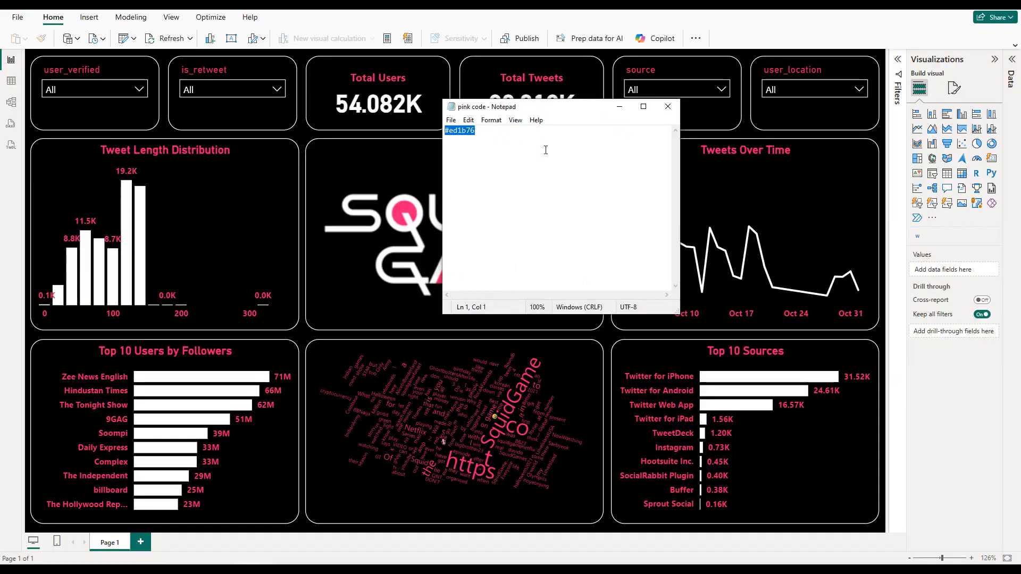
key(alt+Tab)
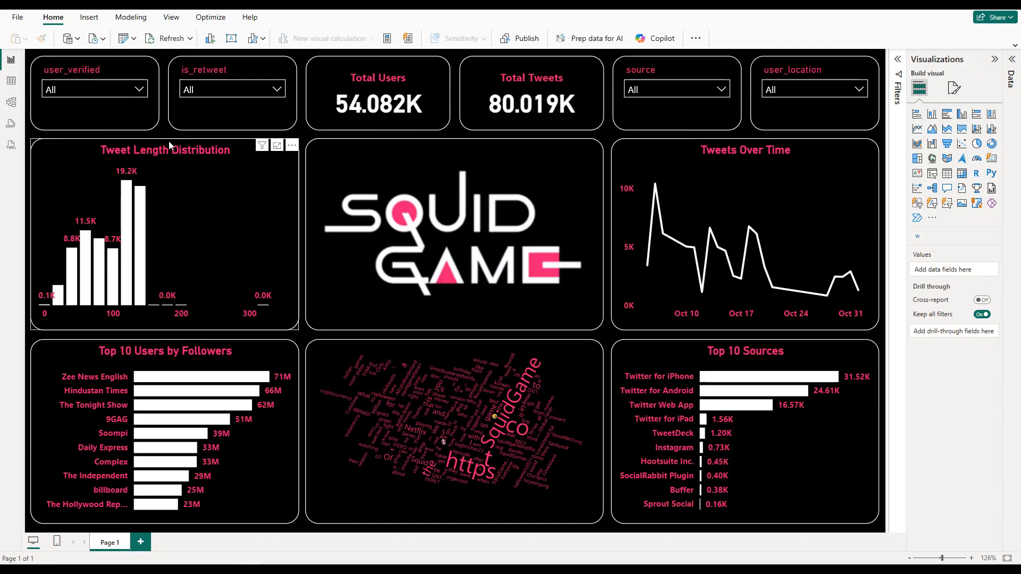
Step: Expand and widen the Data pane and list the fields of the squid_game table
click(78, 40)
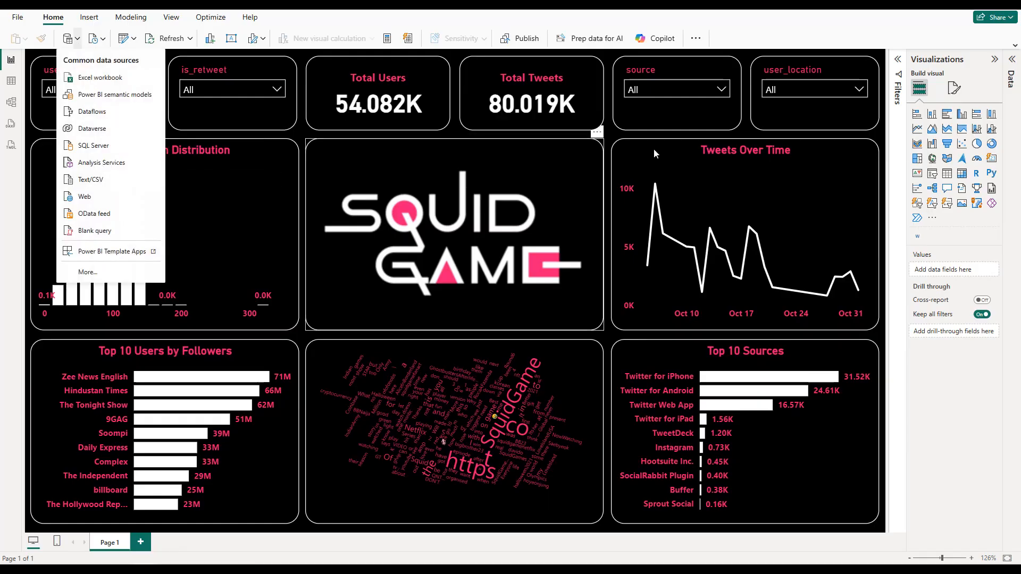
click(1012, 60)
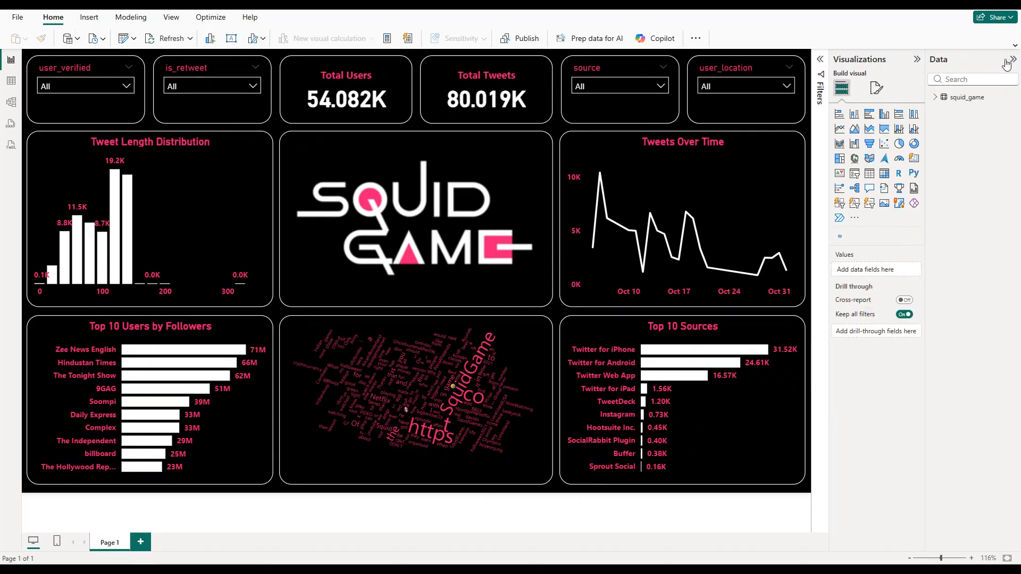
click(935, 98)
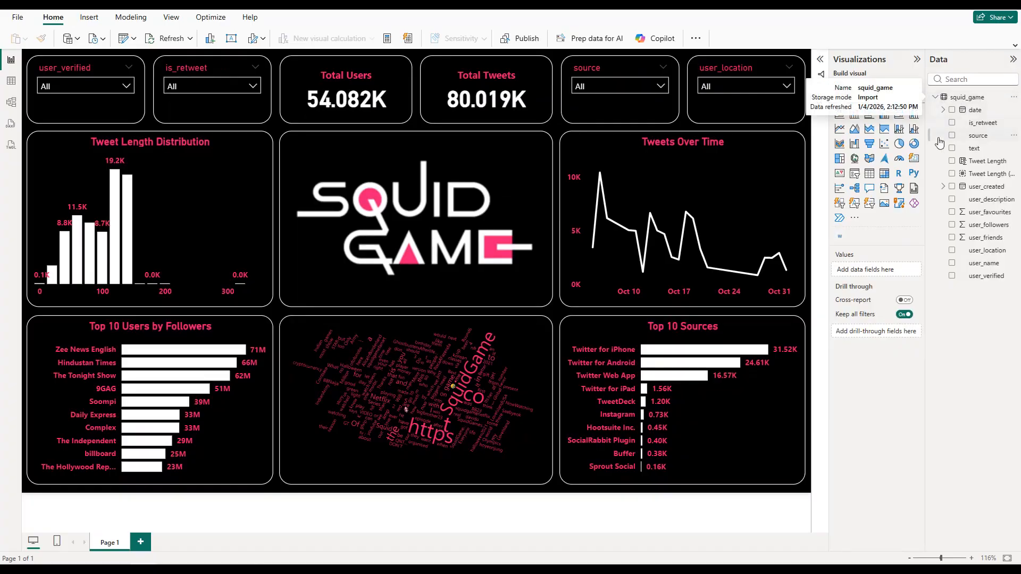
drag(926, 140, 874, 140)
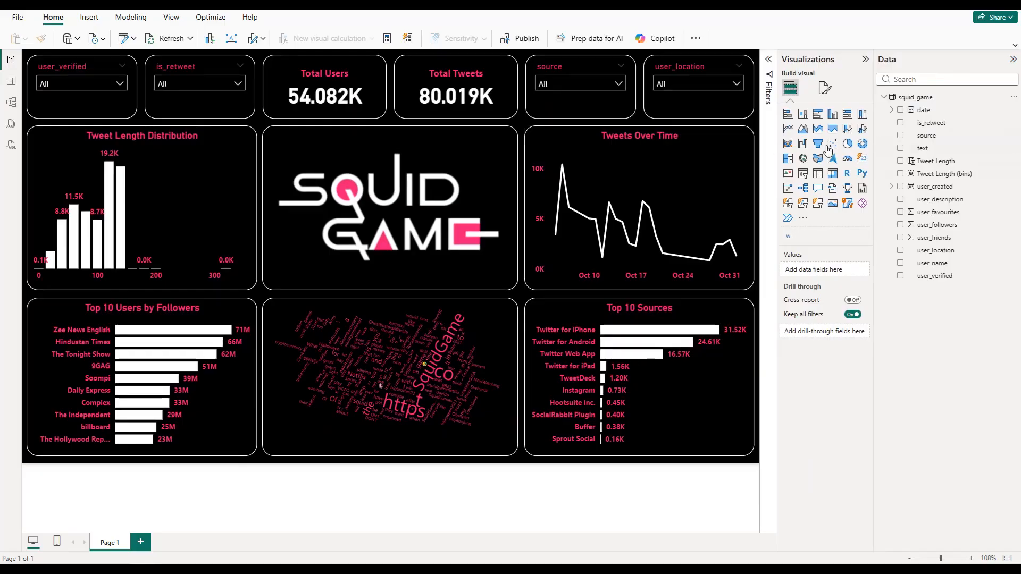
Step: Review the formula of the Tweet Length column and browse the squid_game table's columns across to the text column
click(941, 162)
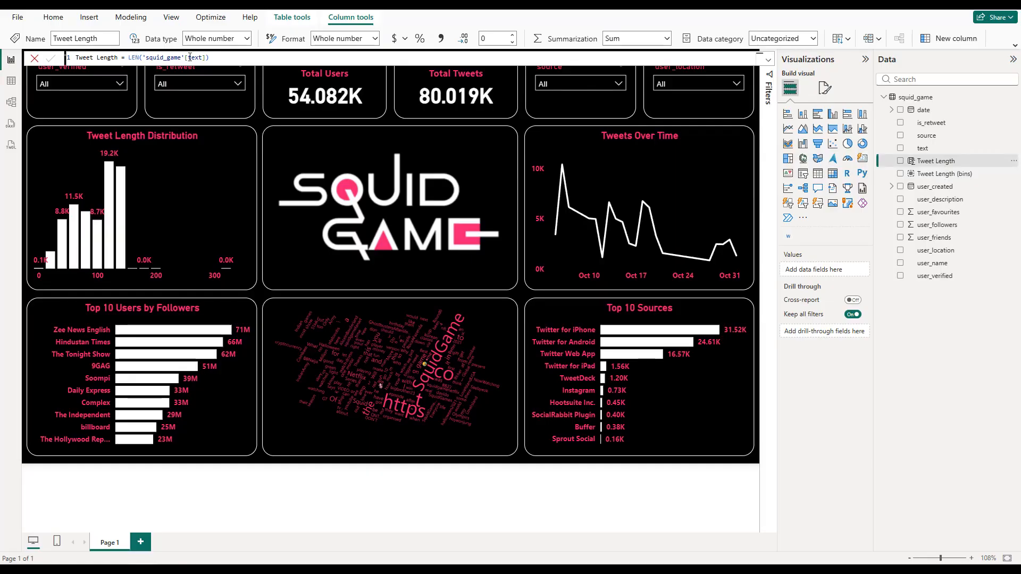
click(12, 82)
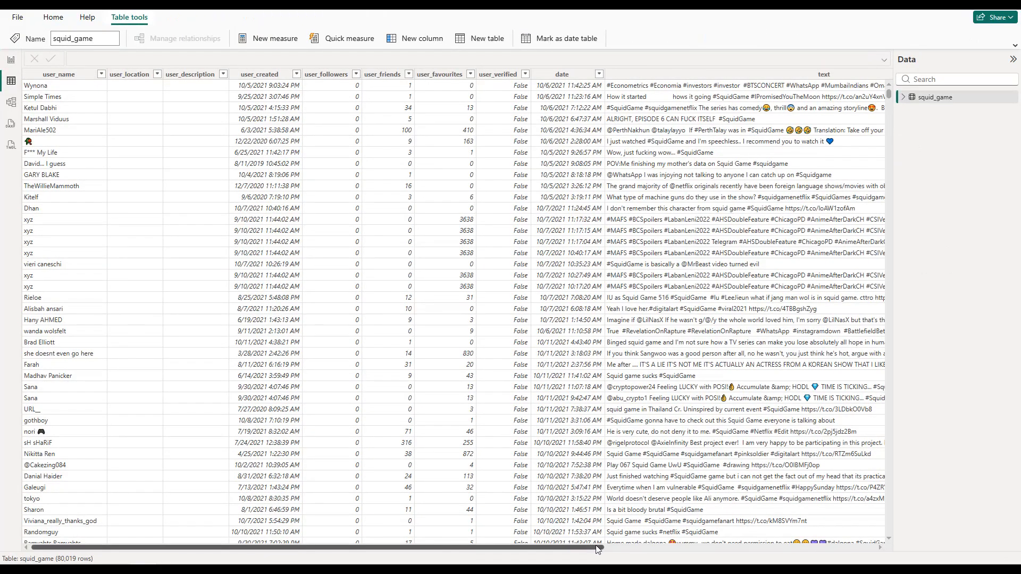
drag(590, 547, 780, 547)
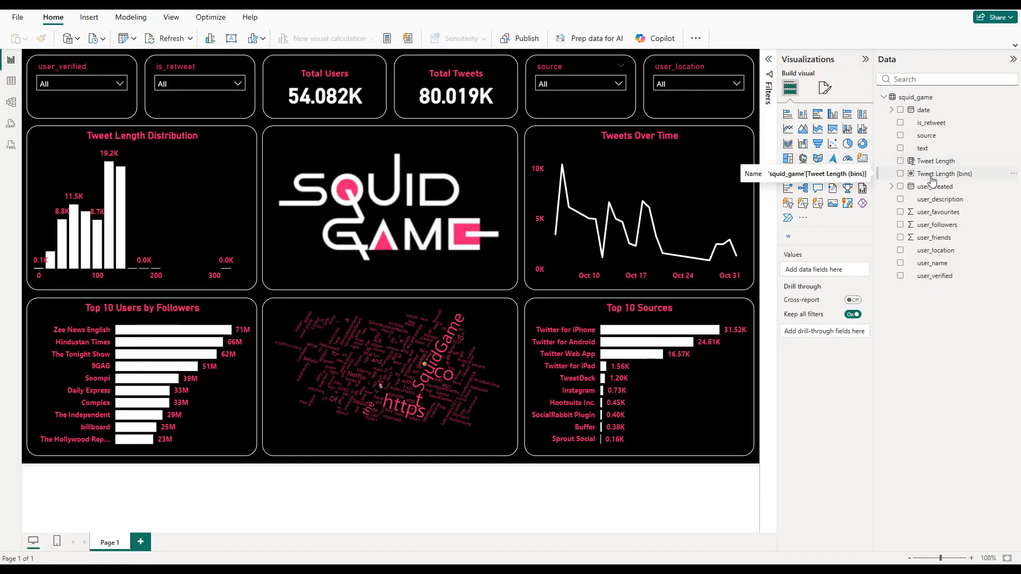
Step: Check the group settings of Tweet Length (bins) and accept them with a bin size of 20
right_click(931, 178)
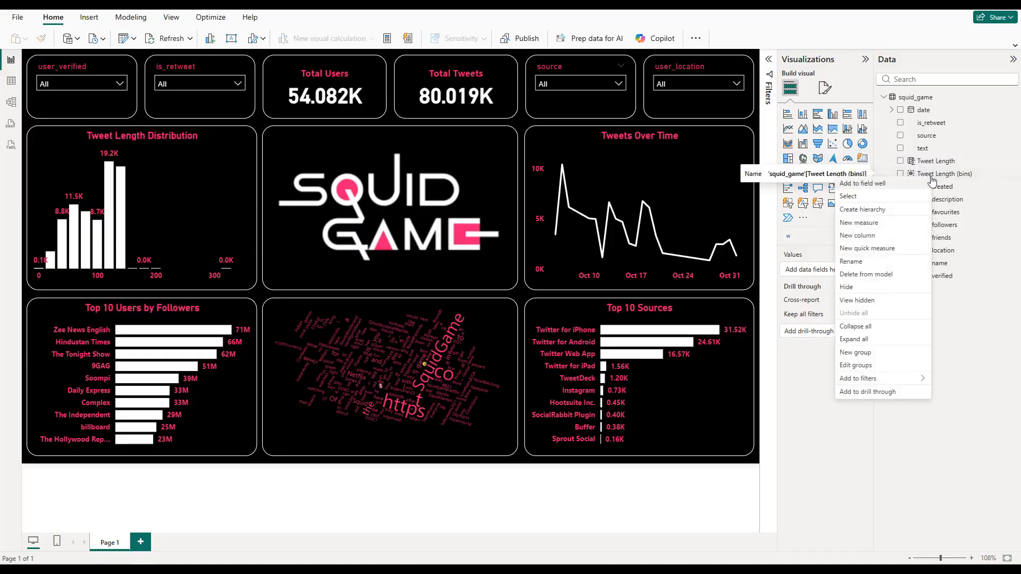
click(874, 366)
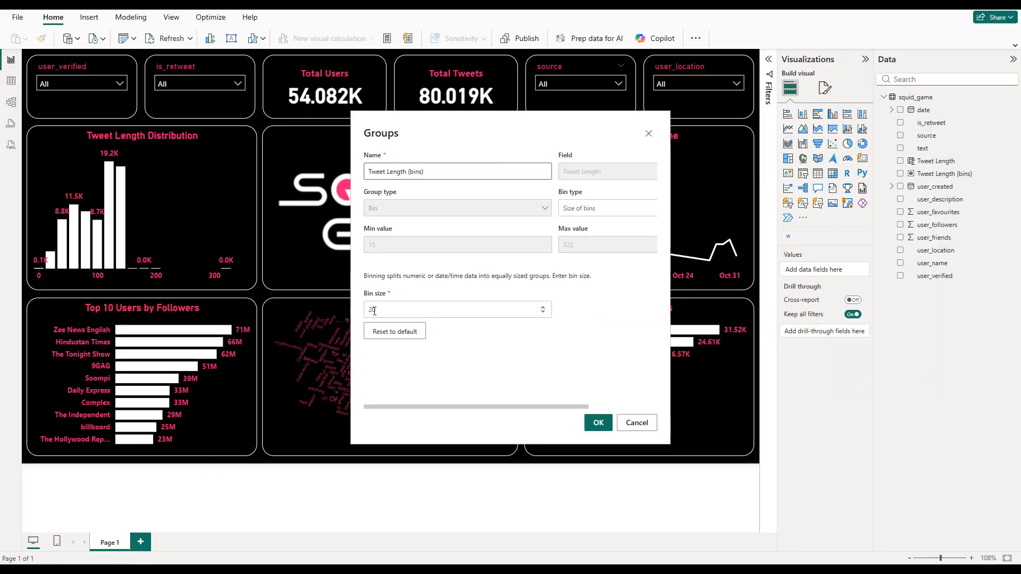
click(596, 424)
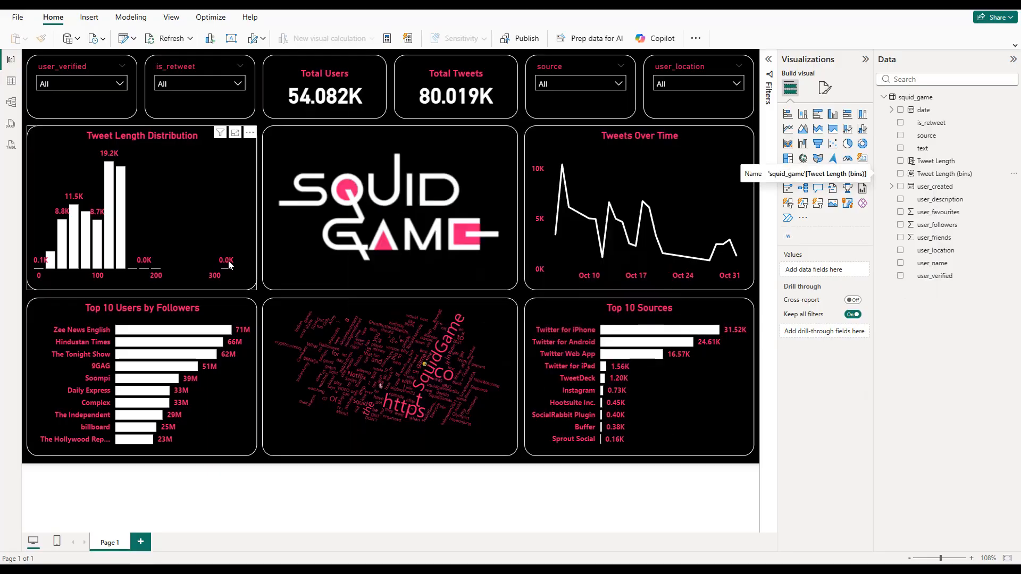
Step: Add a new report page and set its canvas background to black with 0% transparency
click(141, 541)
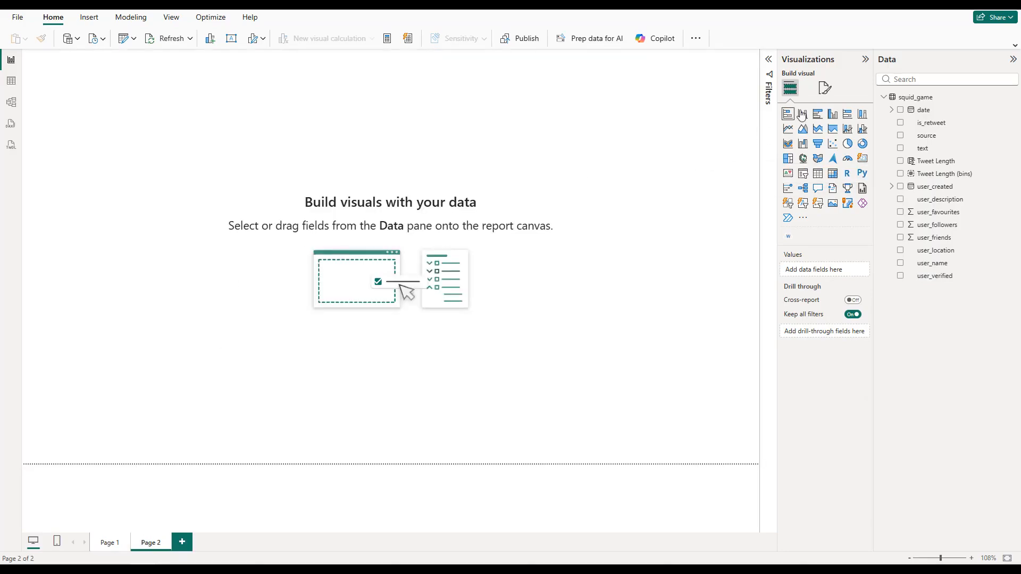
click(825, 90)
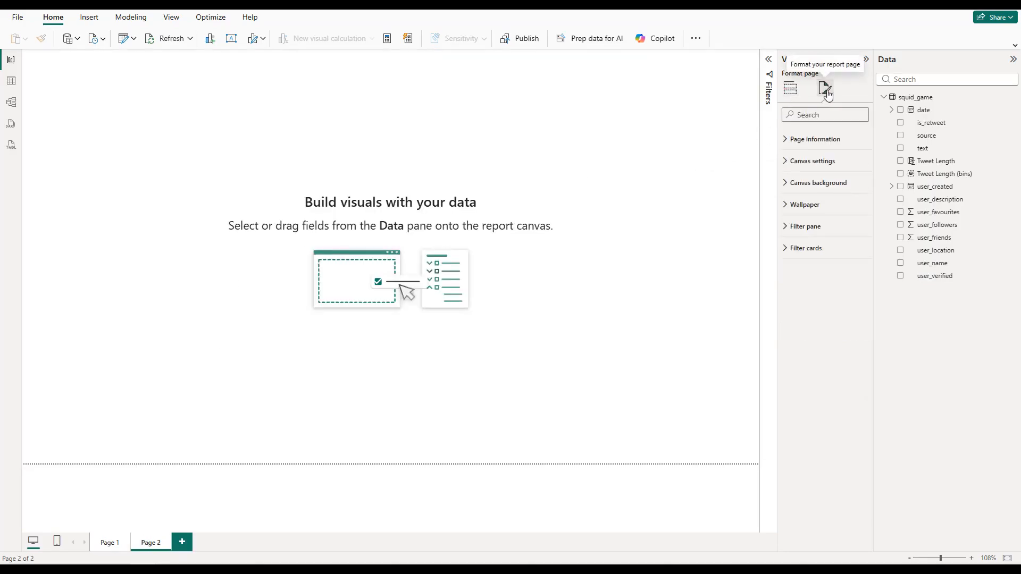
click(829, 182)
click(803, 218)
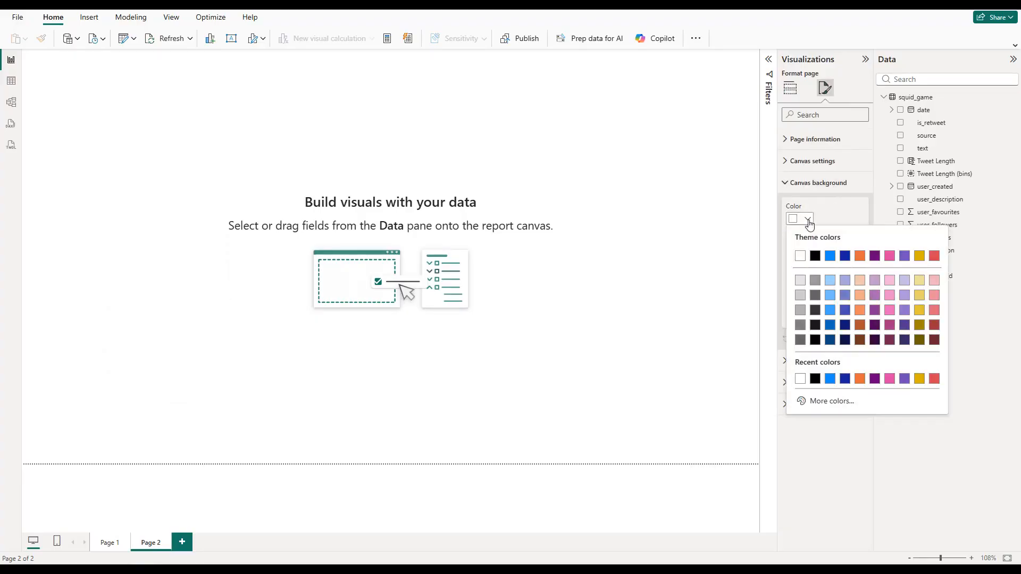
click(813, 257)
drag(862, 312, 807, 313)
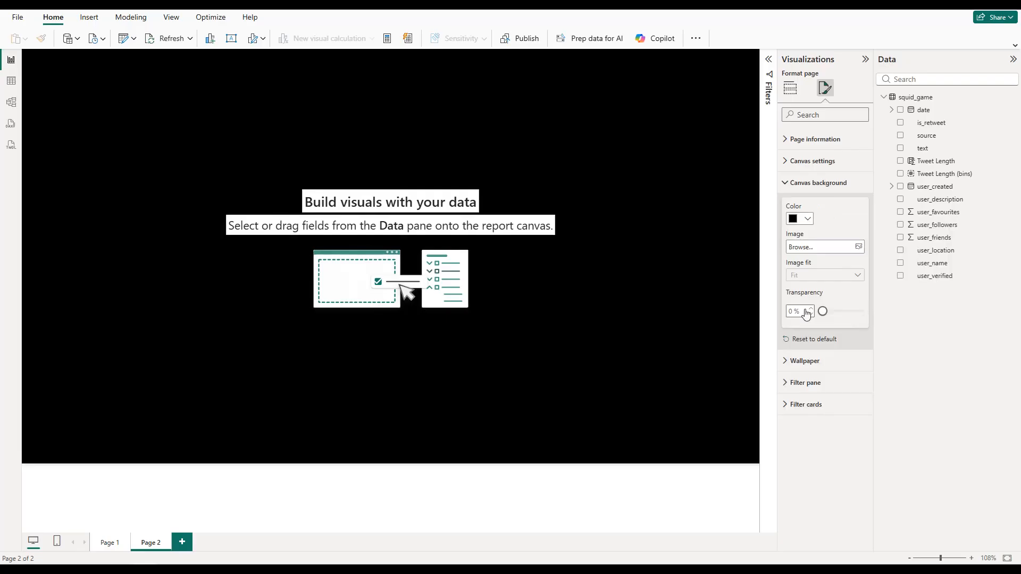
click(790, 88)
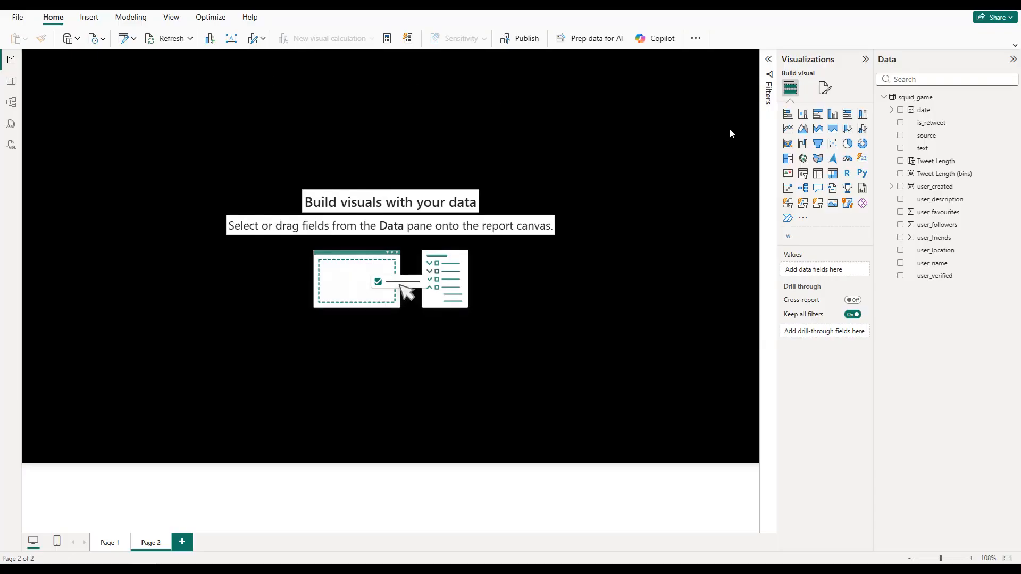
Step: Add a card showing the distinct count of user_name and move it rightward along the page's upper edge
click(861, 159)
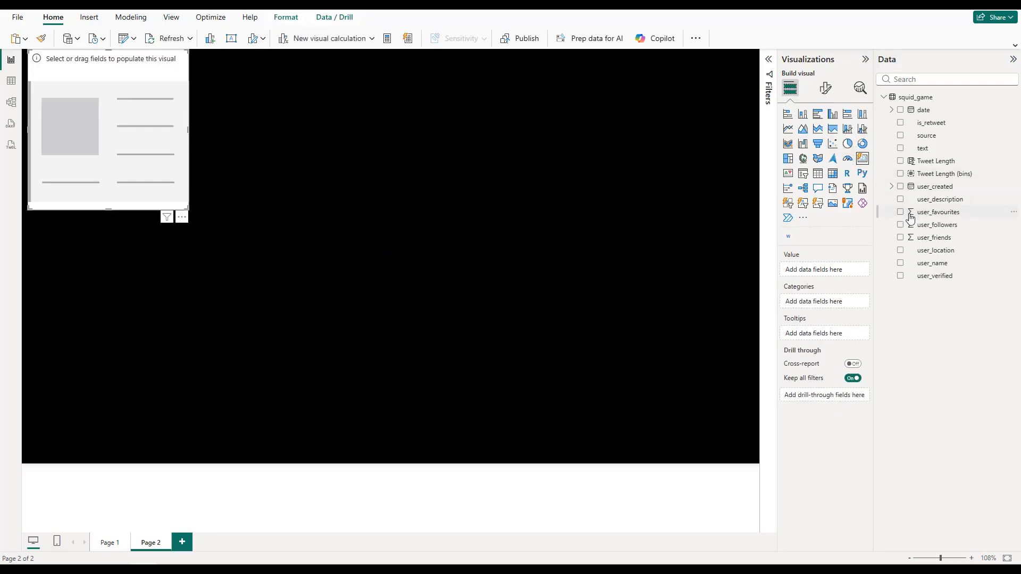
click(900, 264)
drag(824, 301, 820, 271)
click(854, 271)
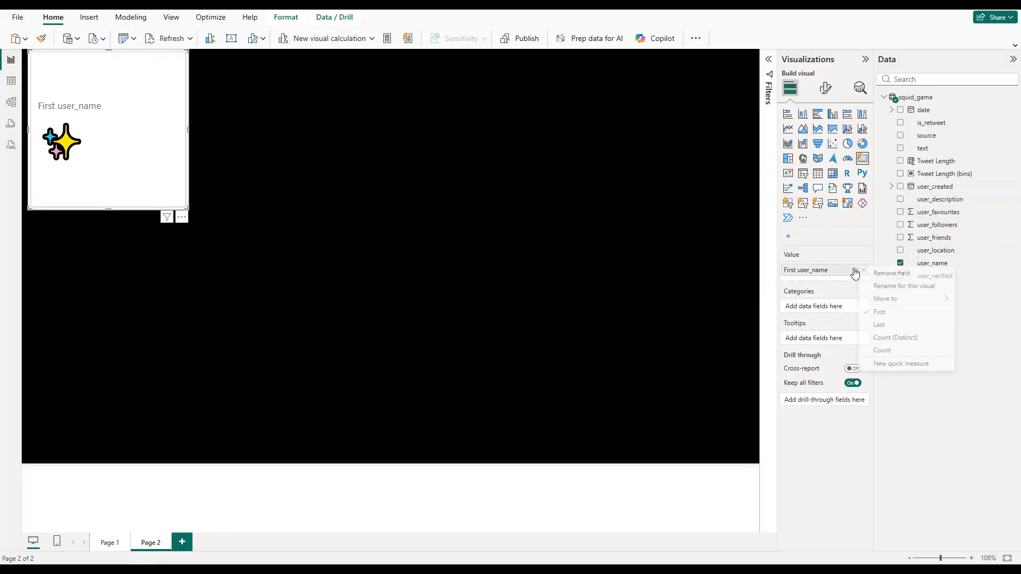
click(882, 338)
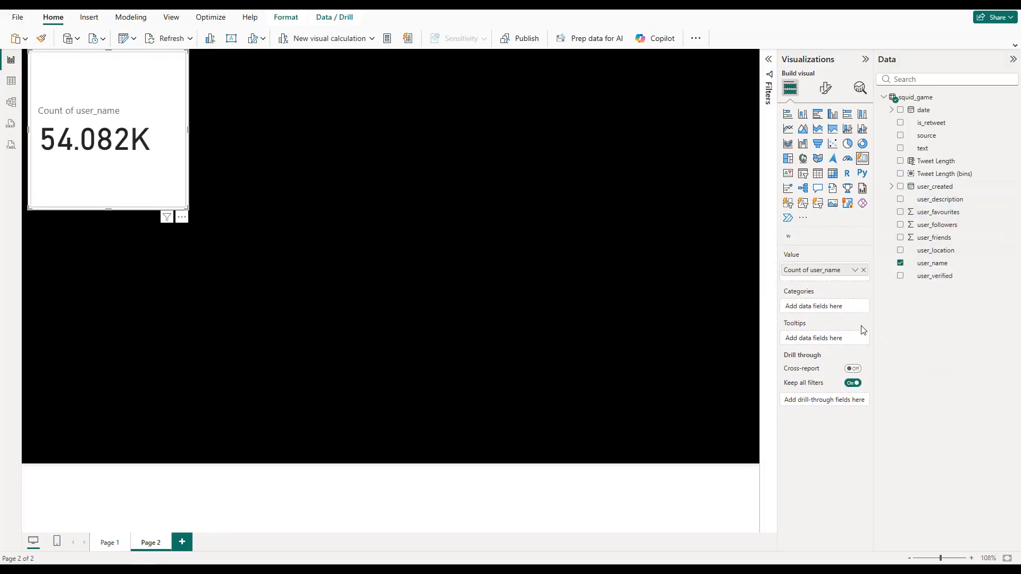
drag(124, 153, 326, 160)
Step: Turn off the inner card border and divider of the user_name card
click(825, 87)
click(811, 229)
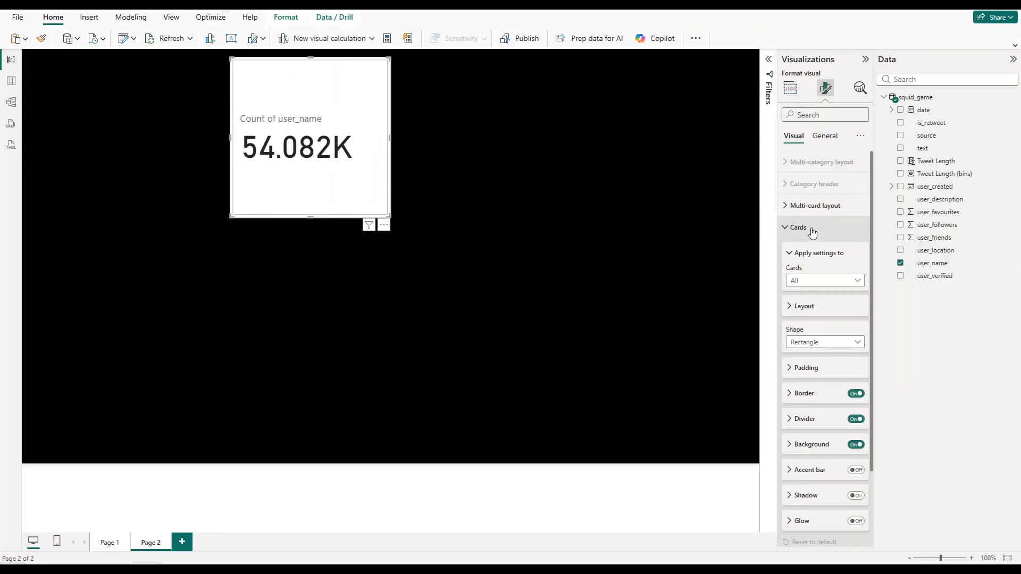
click(856, 394)
click(856, 419)
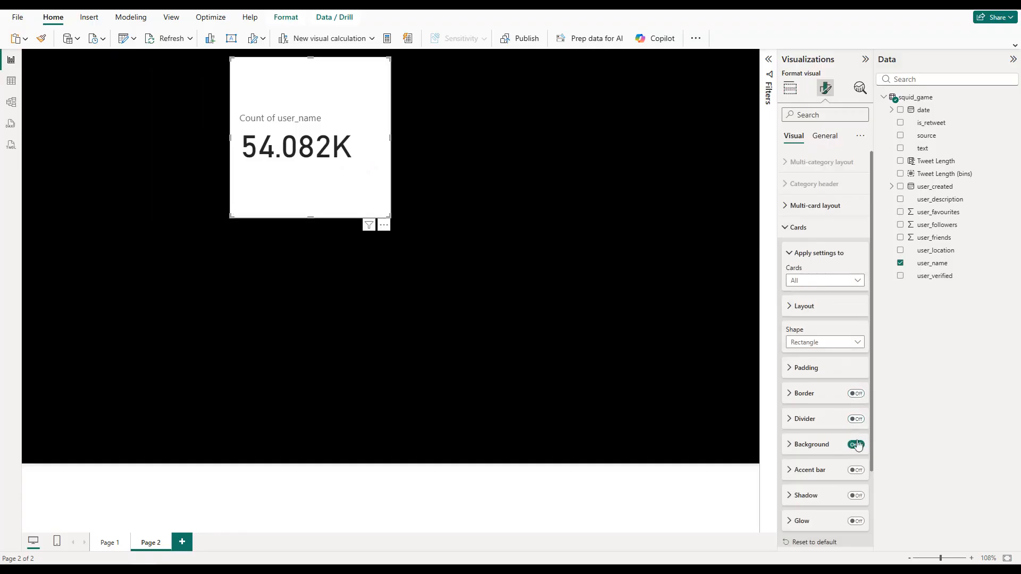
click(799, 227)
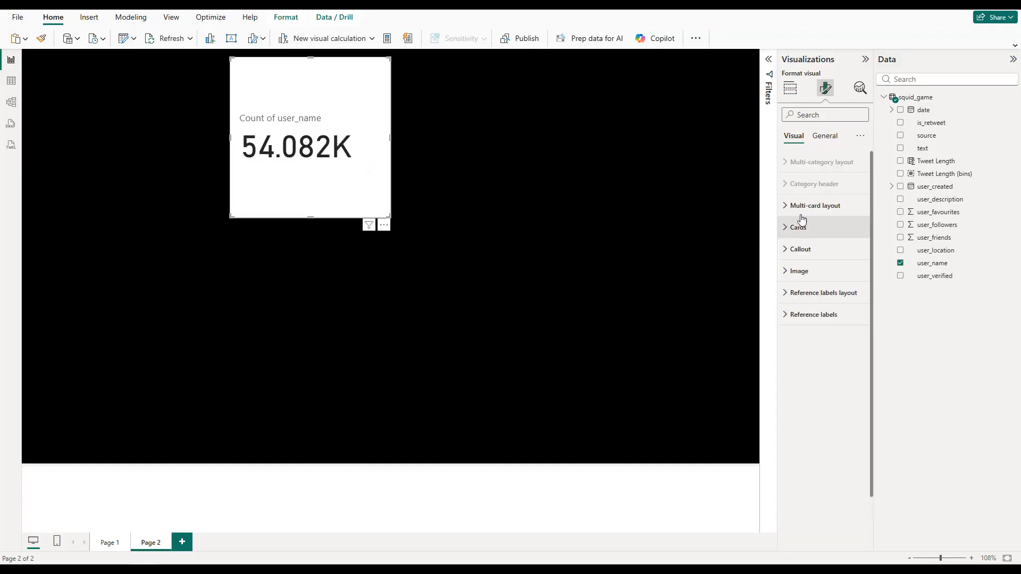
Step: Set the background color of the user_name card to black
click(824, 136)
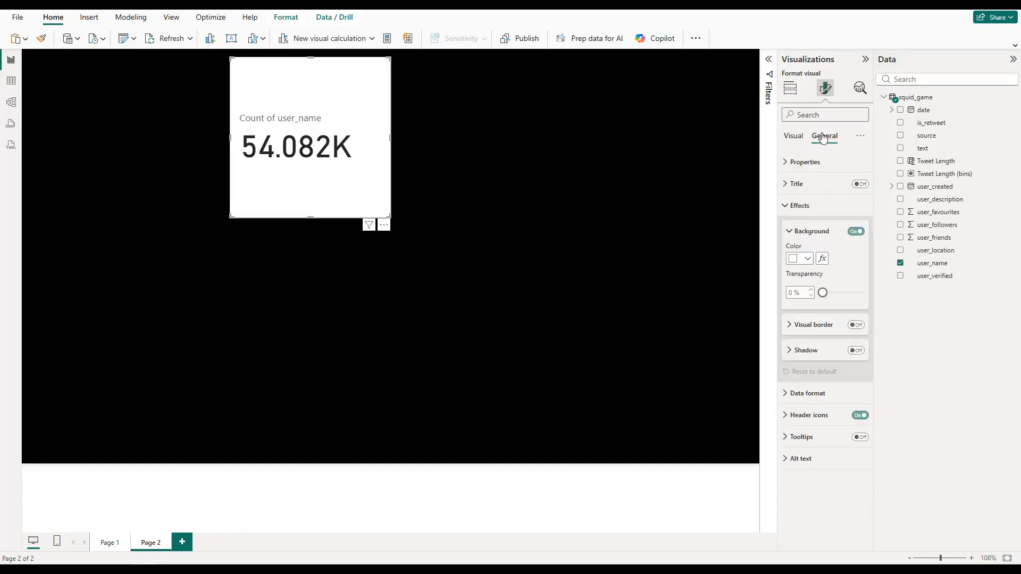
click(808, 258)
click(813, 294)
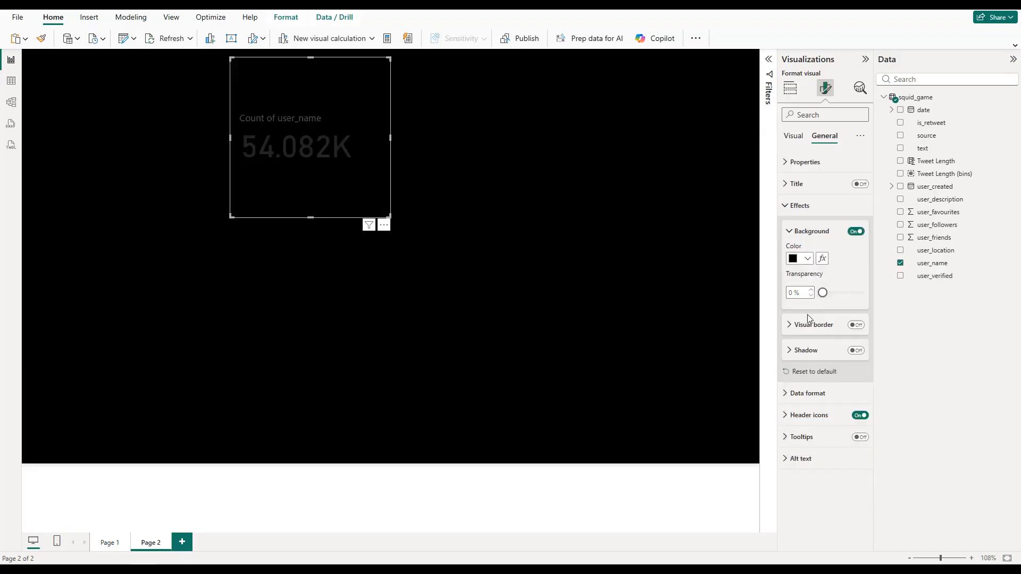
Step: Turn on the user_name card's visual border in white with 20 px rounded corners
click(855, 325)
click(816, 325)
click(807, 352)
click(791, 387)
click(790, 388)
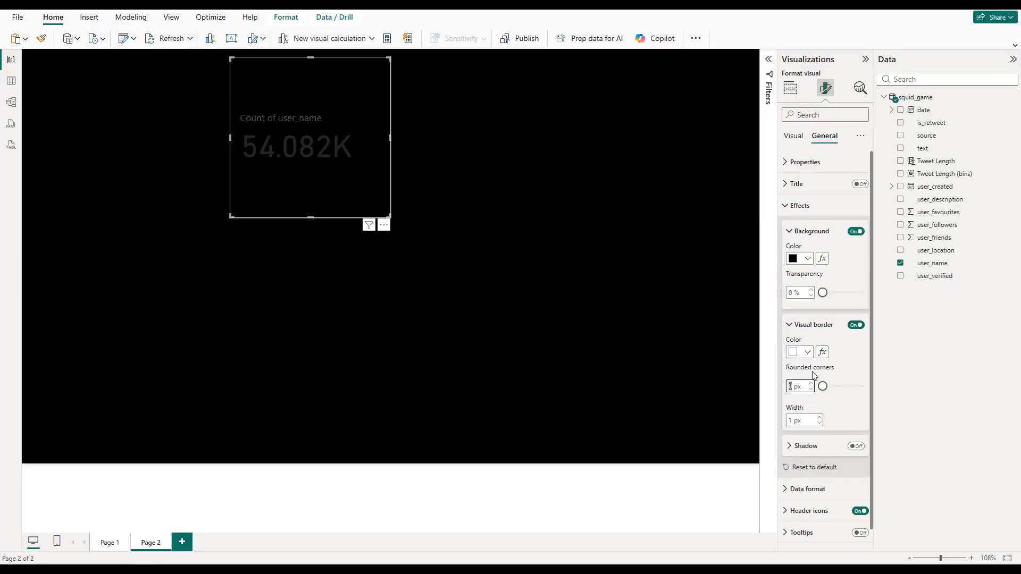
text(20)
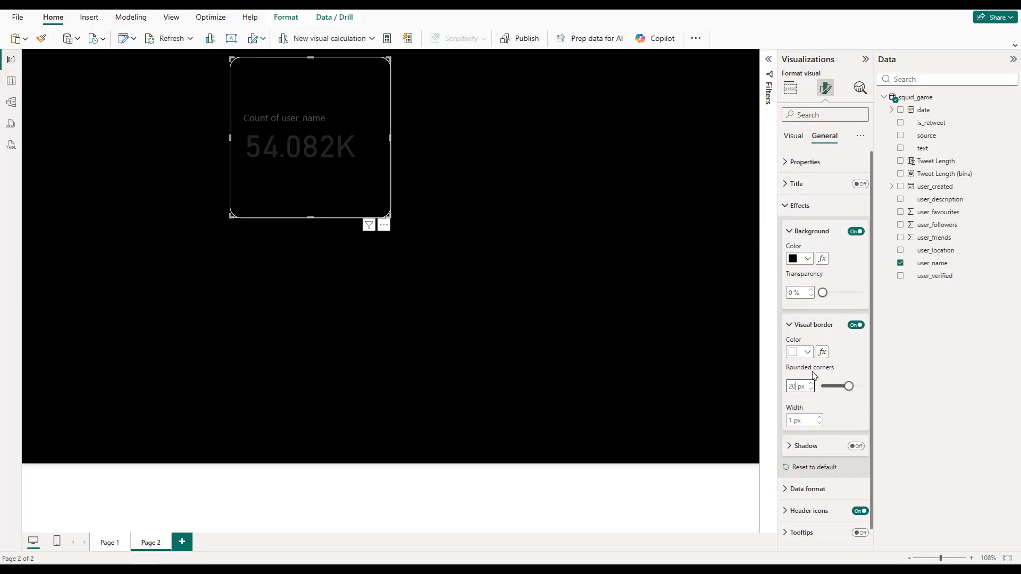
click(801, 207)
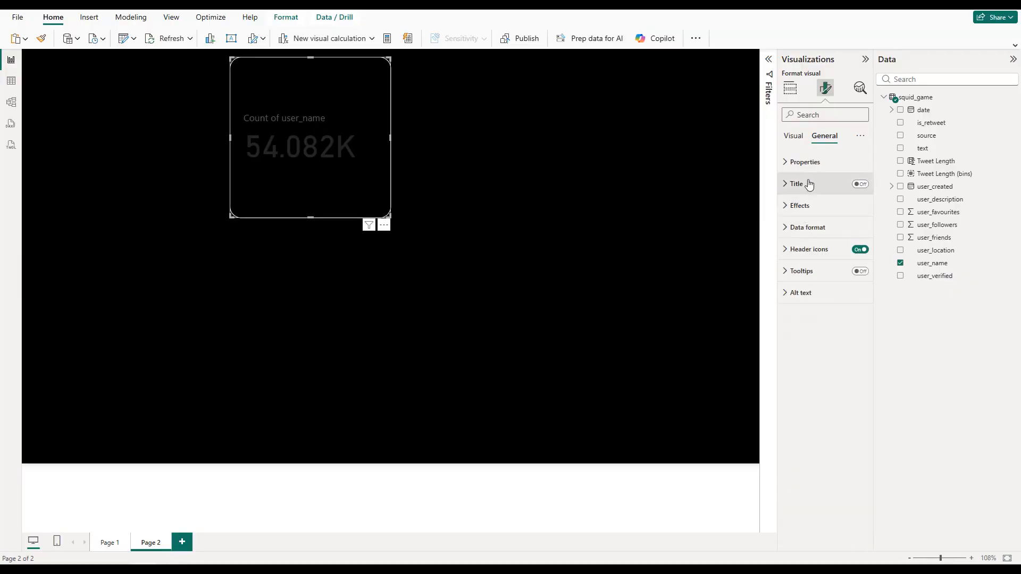
Step: Set the font size of the user_name card's callout value to 30
click(795, 137)
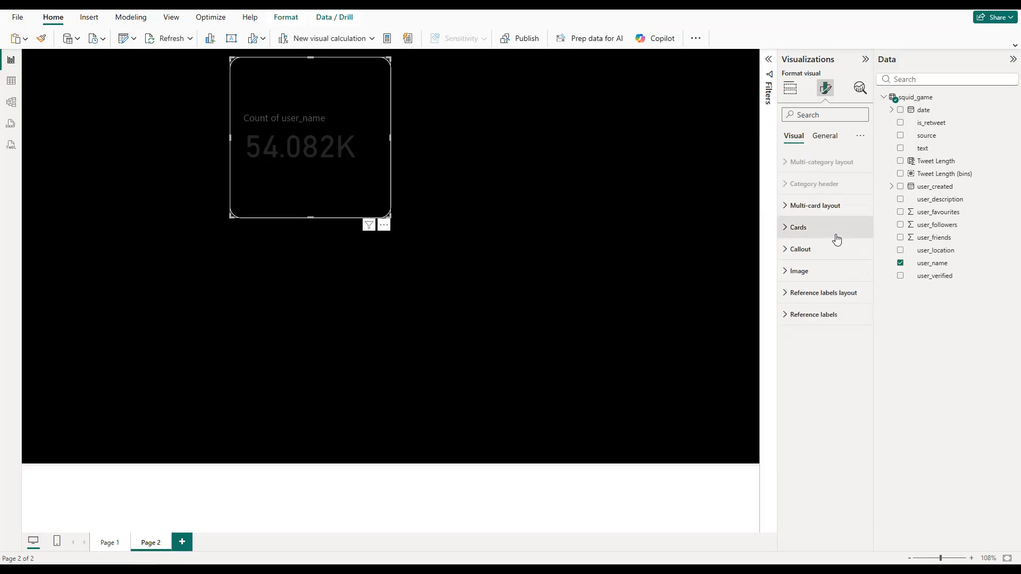
click(823, 249)
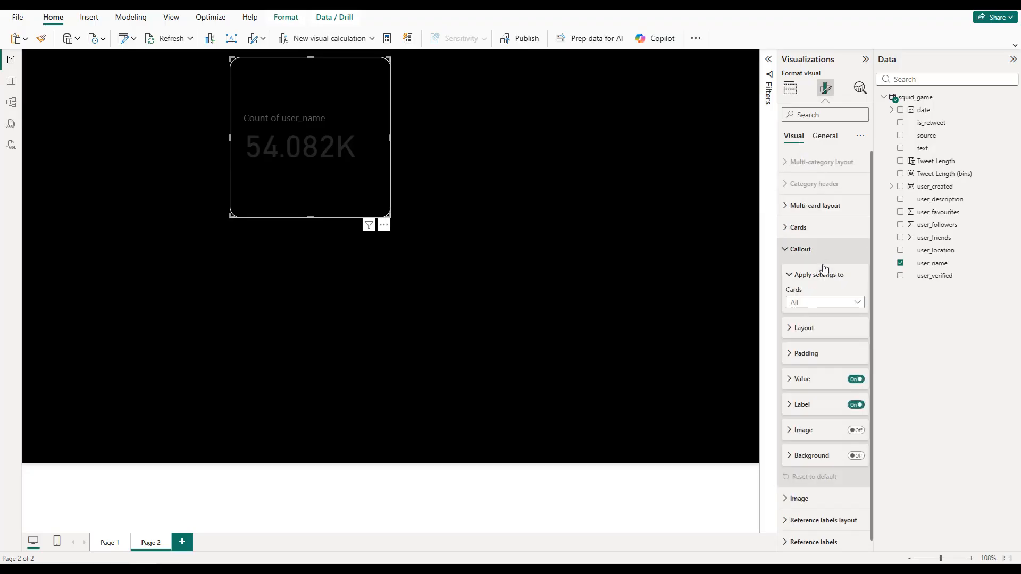
click(824, 380)
scroll(824, 383, down, 3)
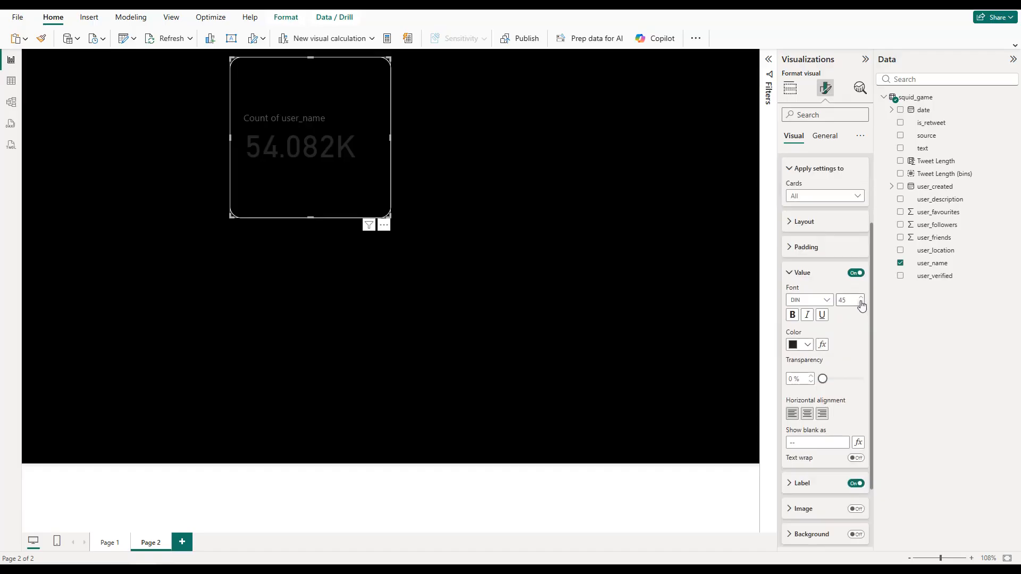
key(BackSpace)
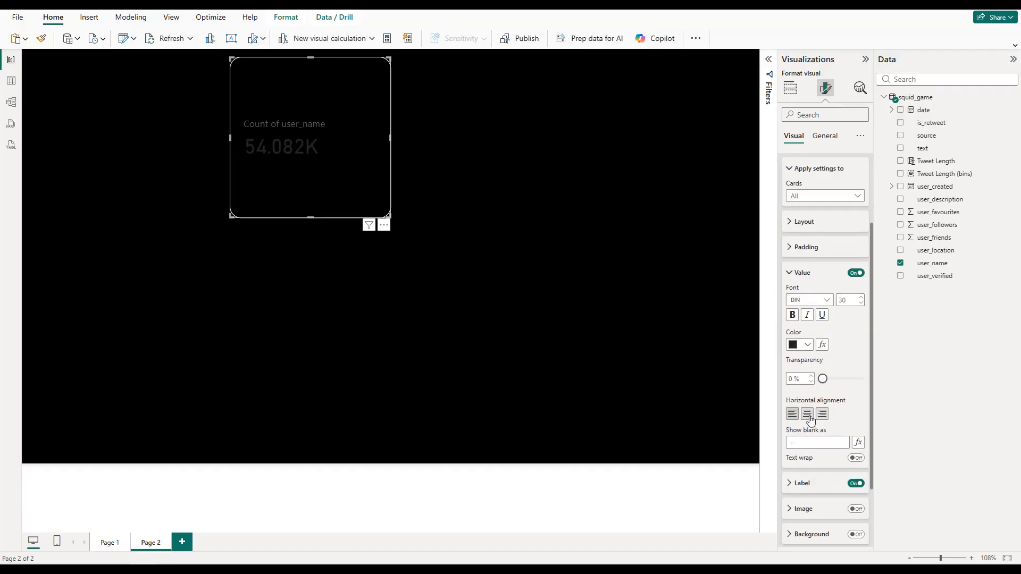
Step: Center the callout value of the user_name card horizontally and color it white
click(807, 414)
click(808, 345)
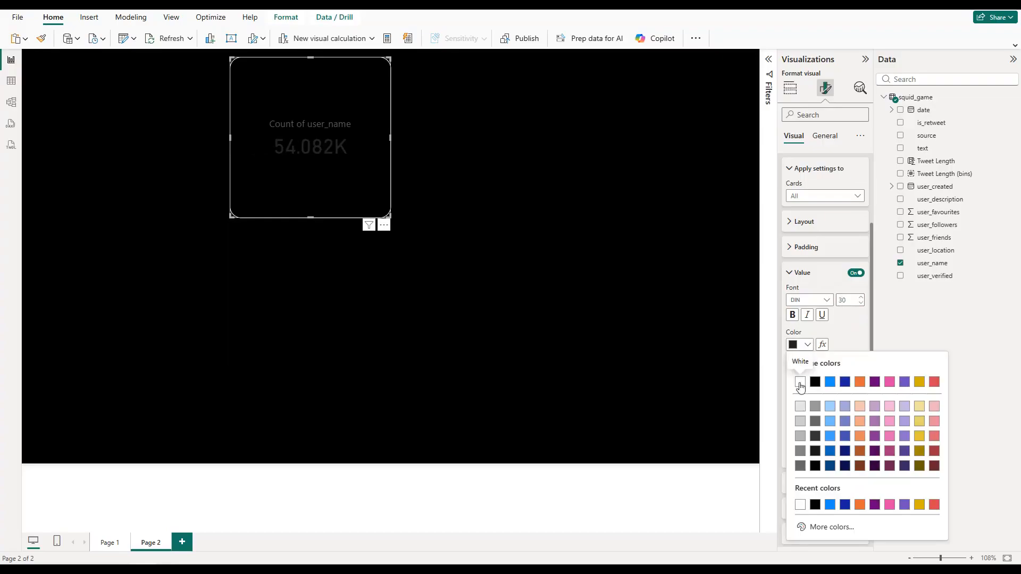
click(800, 382)
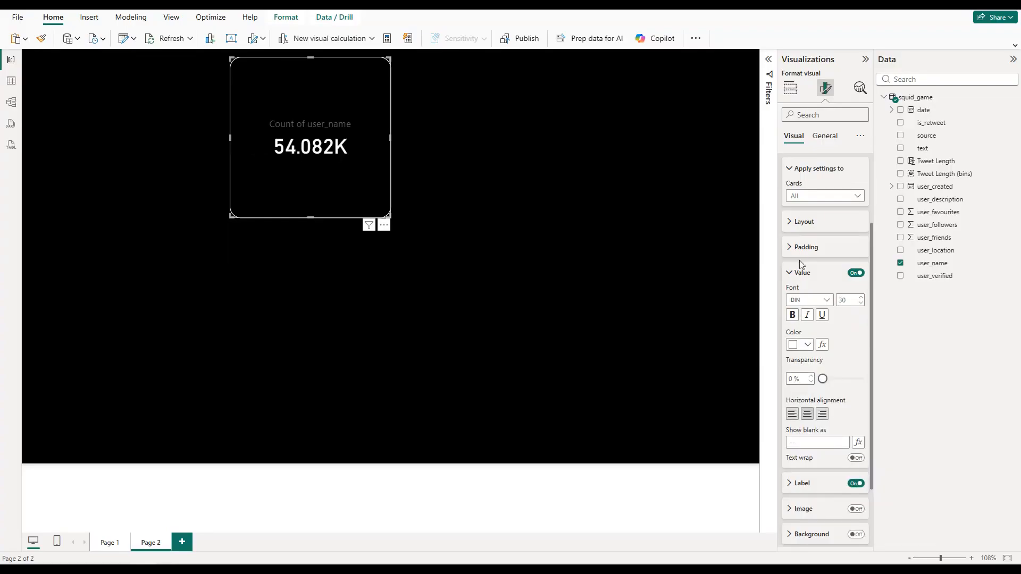
click(802, 274)
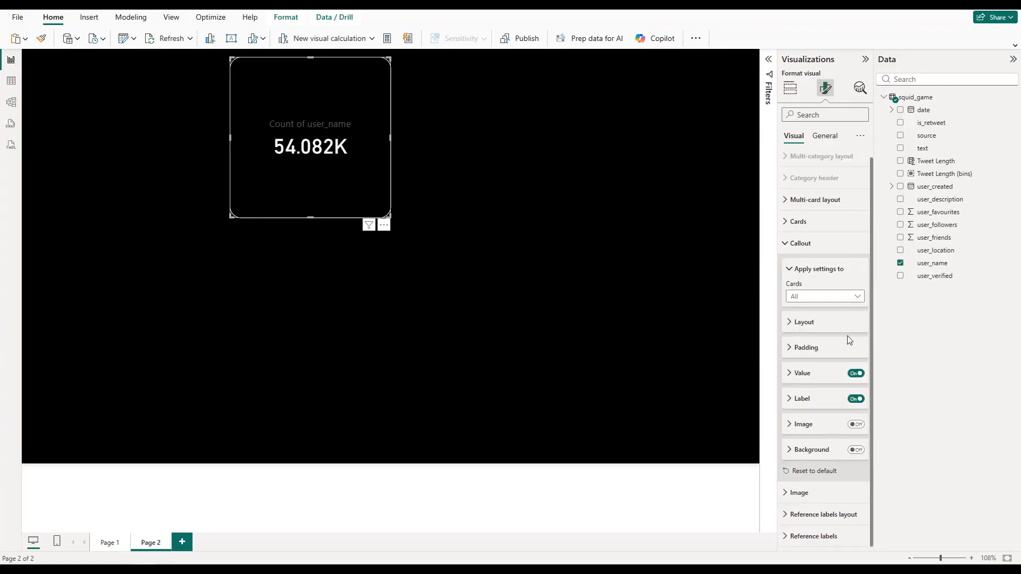
Step: Set the callout label of the user_name card to color #ED1B76 and make it bold
click(822, 403)
scroll(822, 402, down, 2)
click(808, 420)
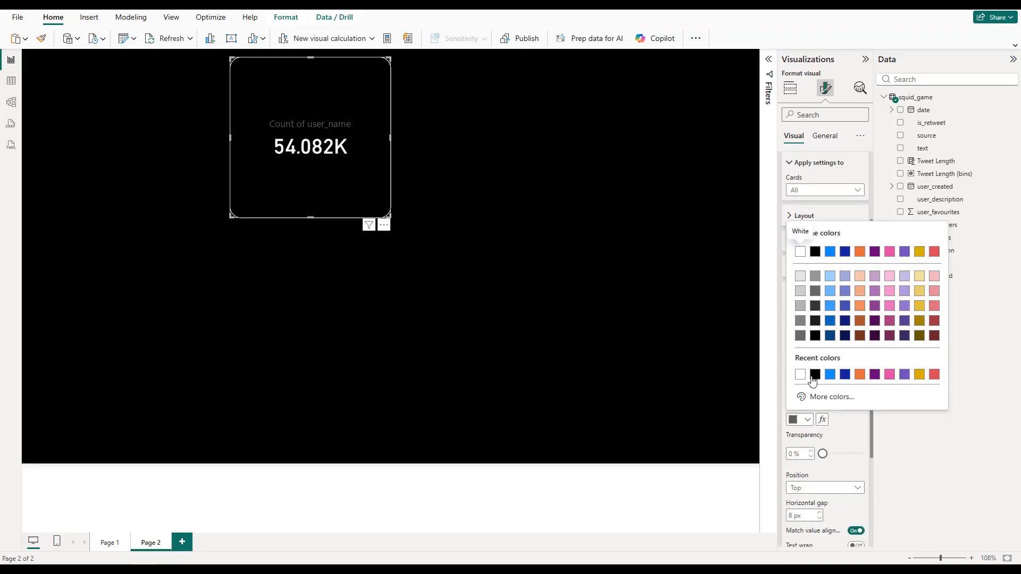
click(830, 399)
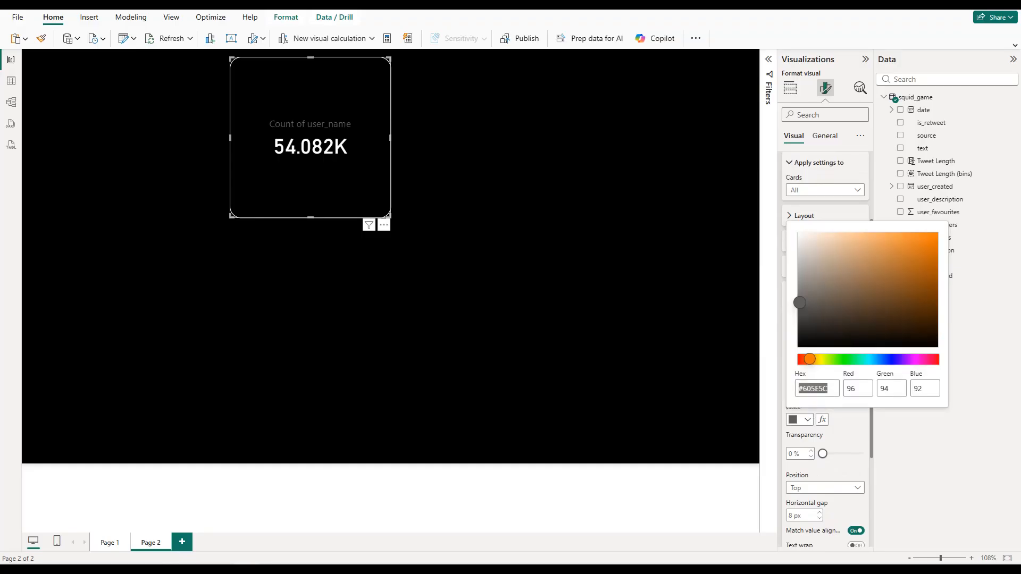
triple_click(820, 392)
text(#ED1B76)
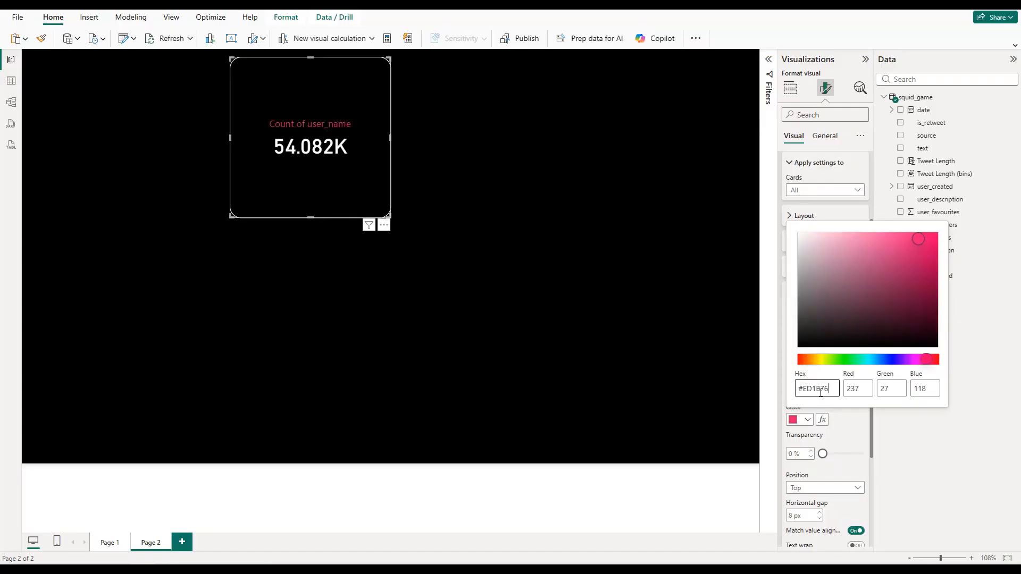
click(854, 424)
scroll(820, 419, down, 3)
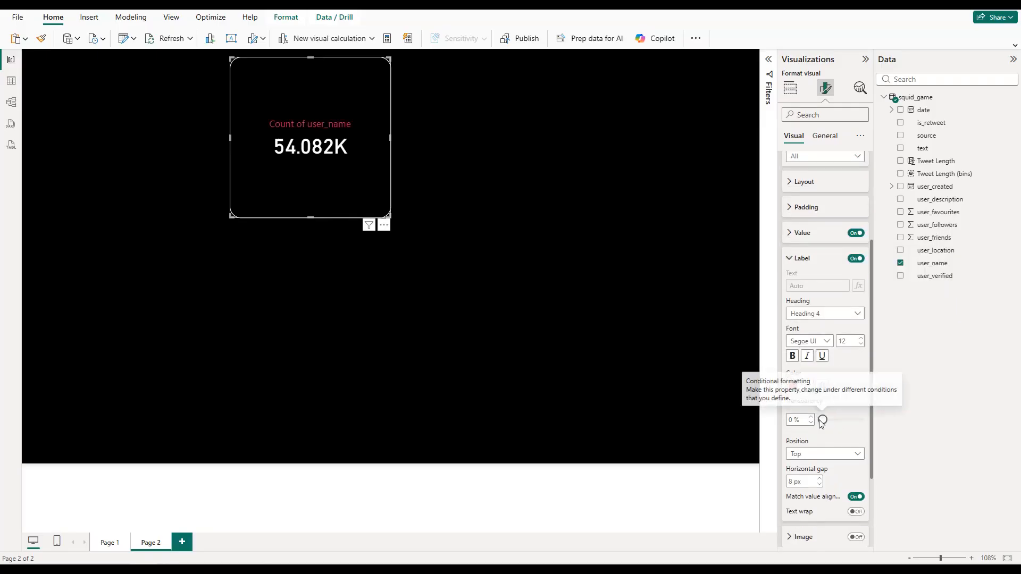
click(797, 287)
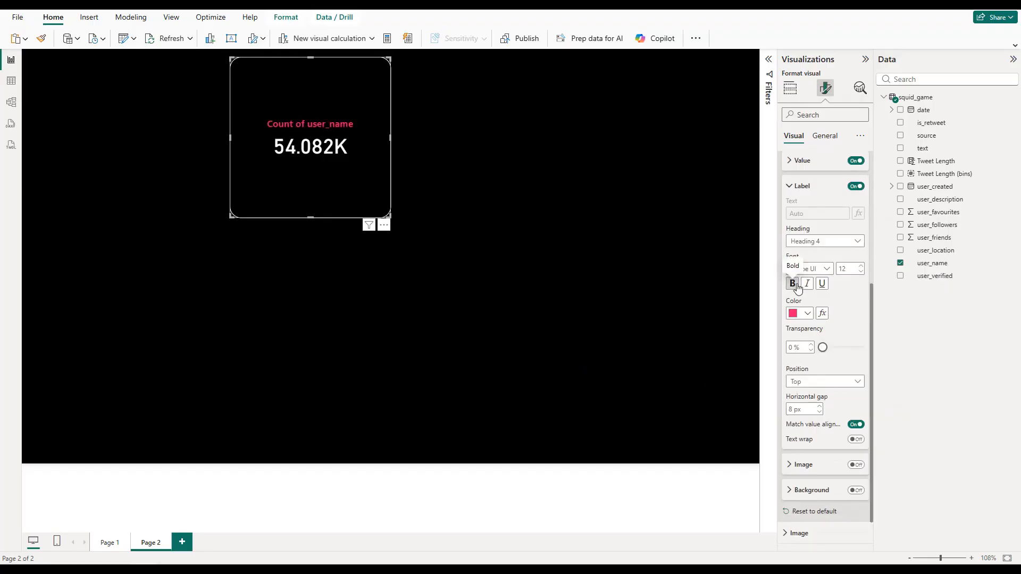
Step: Shrink the user_name card to a short, narrow box by raising its lower edge and moving its left edge inward
scroll(812, 425, up, 4)
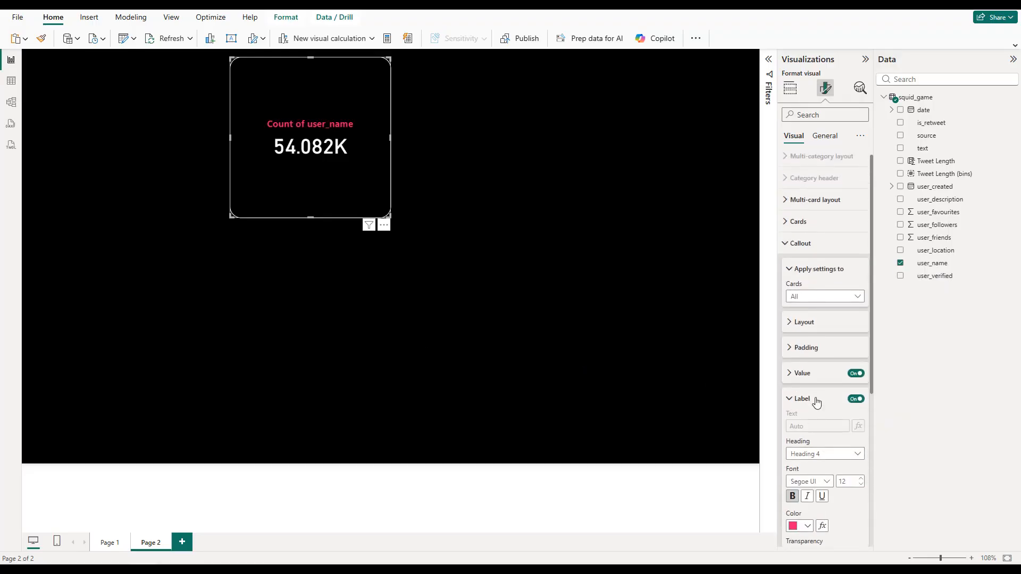
drag(311, 217, 315, 121)
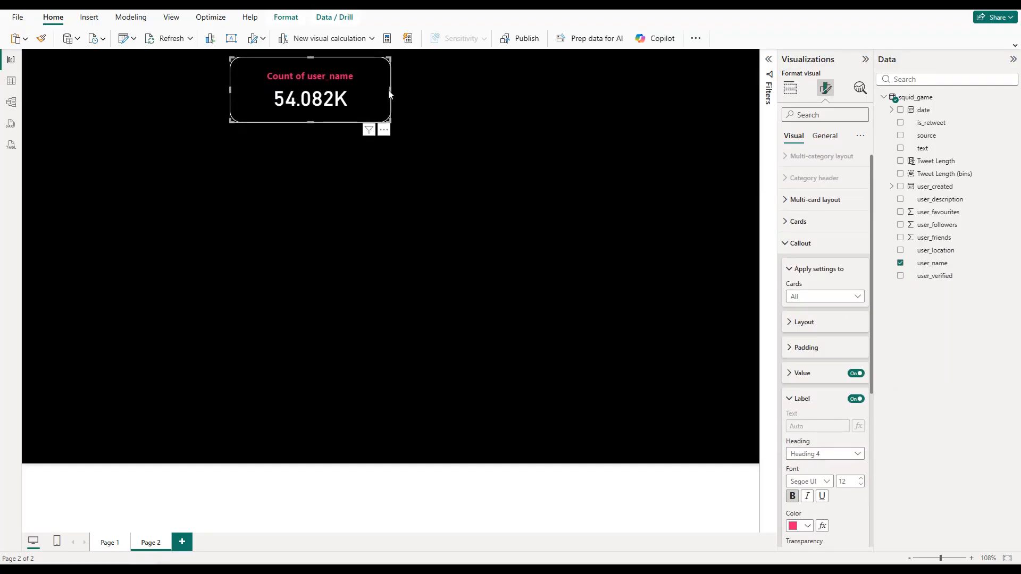
drag(231, 89, 258, 87)
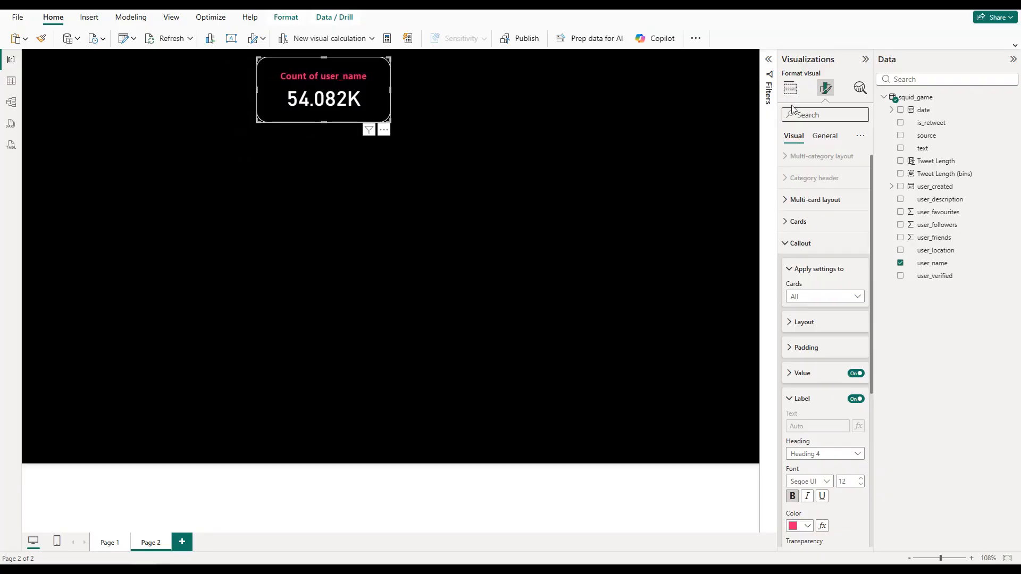
Step: Rename the card's user_name value to "Total Users" for this visual
click(790, 88)
click(854, 270)
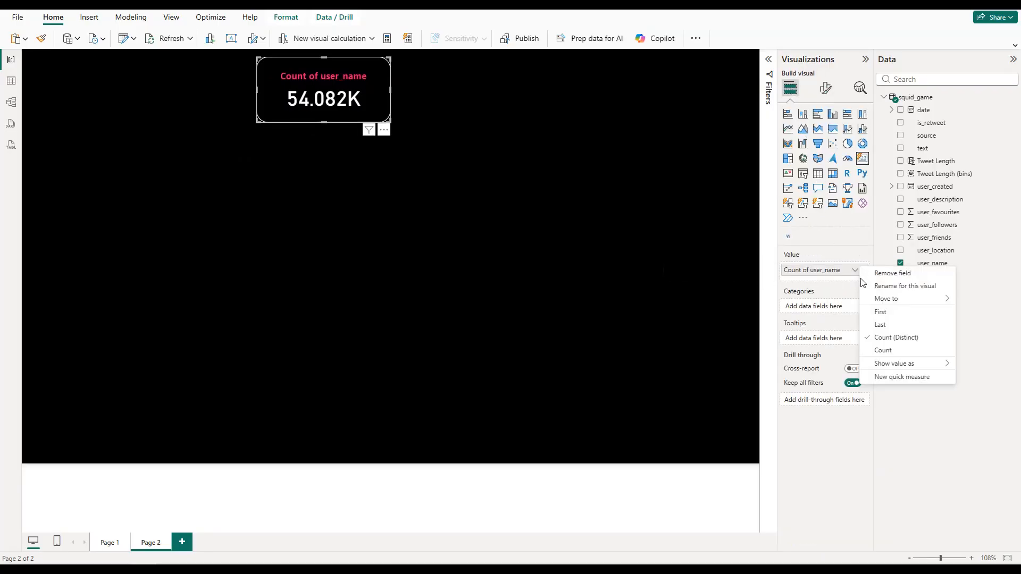
click(879, 286)
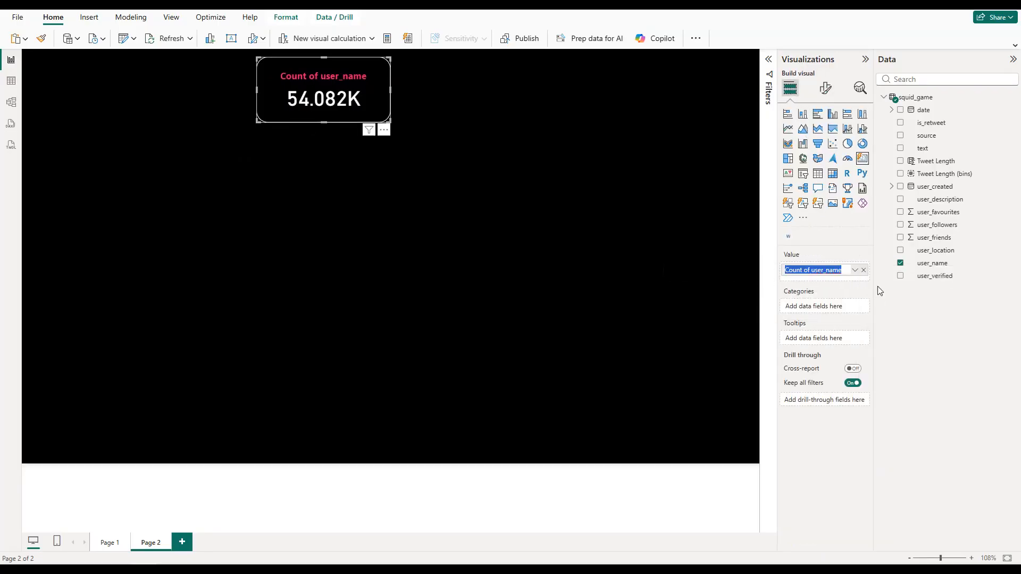
text(Total Users)
key(Return)
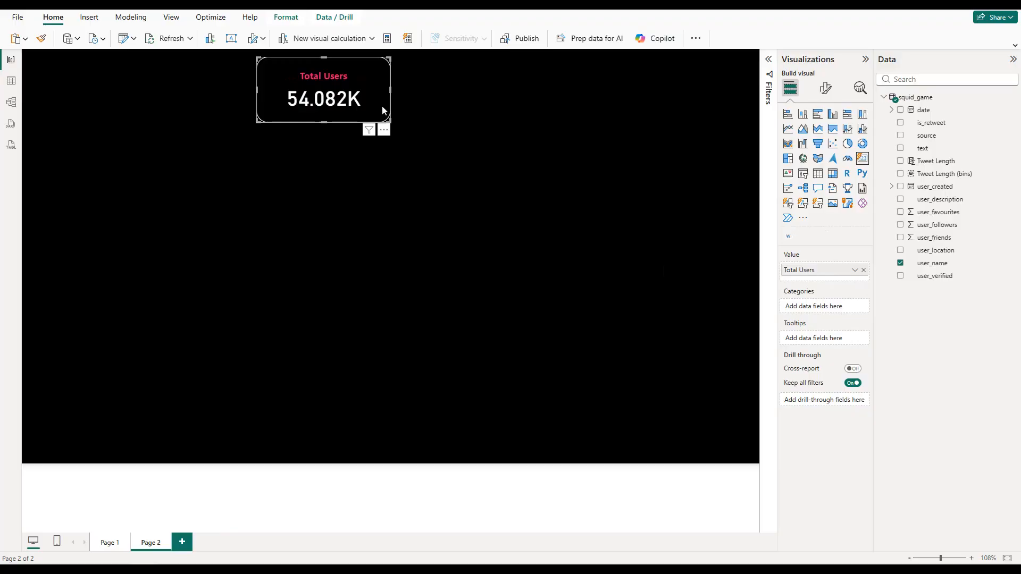
Step: Duplicate the Total Users card and place the copy directly to its right, aligned at the same height
key(ctrl+c)
key(ctrl+v)
drag(361, 98, 495, 93)
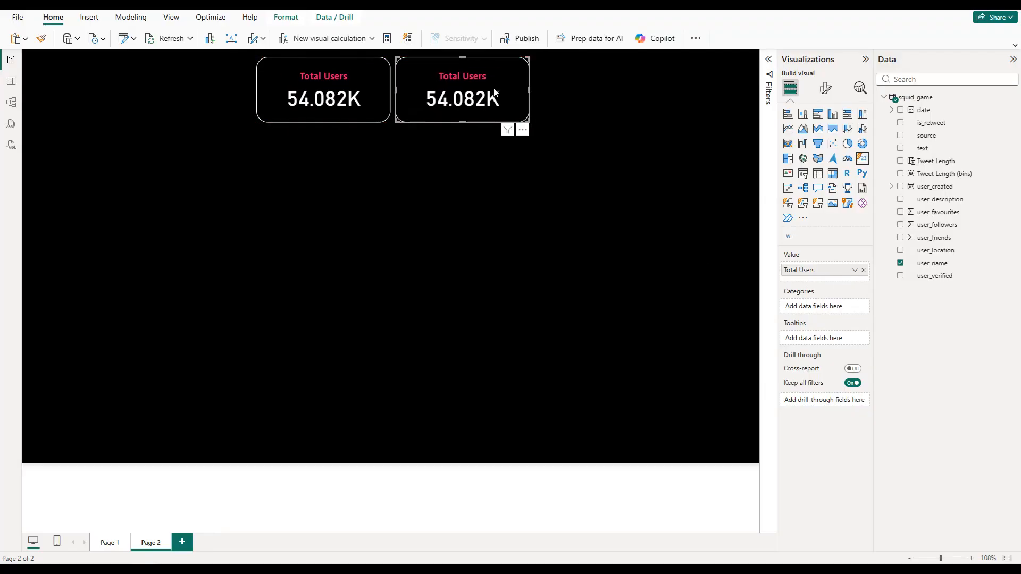
Step: Replace the duplicated card's value with the text field, aggregated as Count
click(864, 271)
click(900, 148)
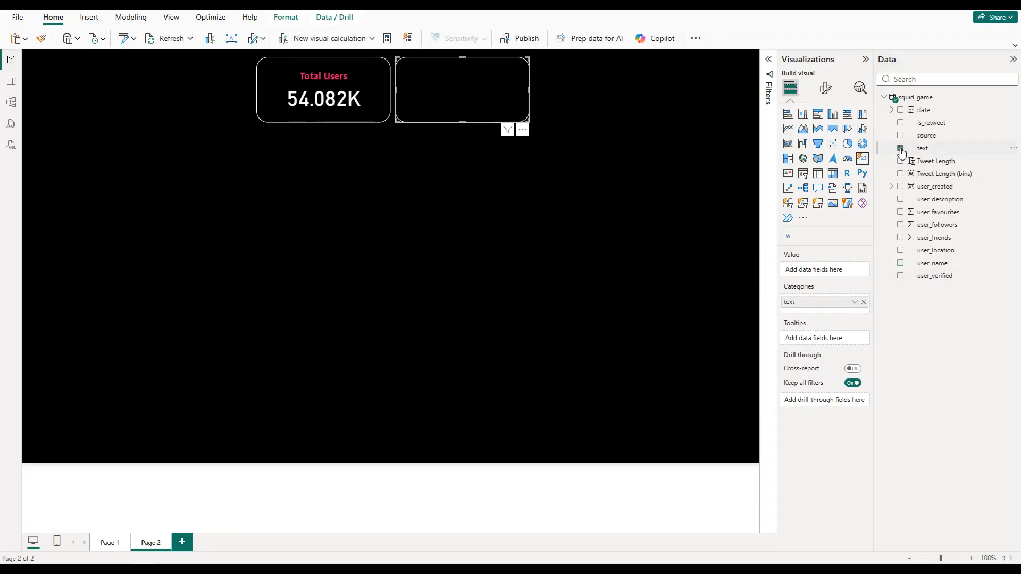
drag(827, 302, 827, 270)
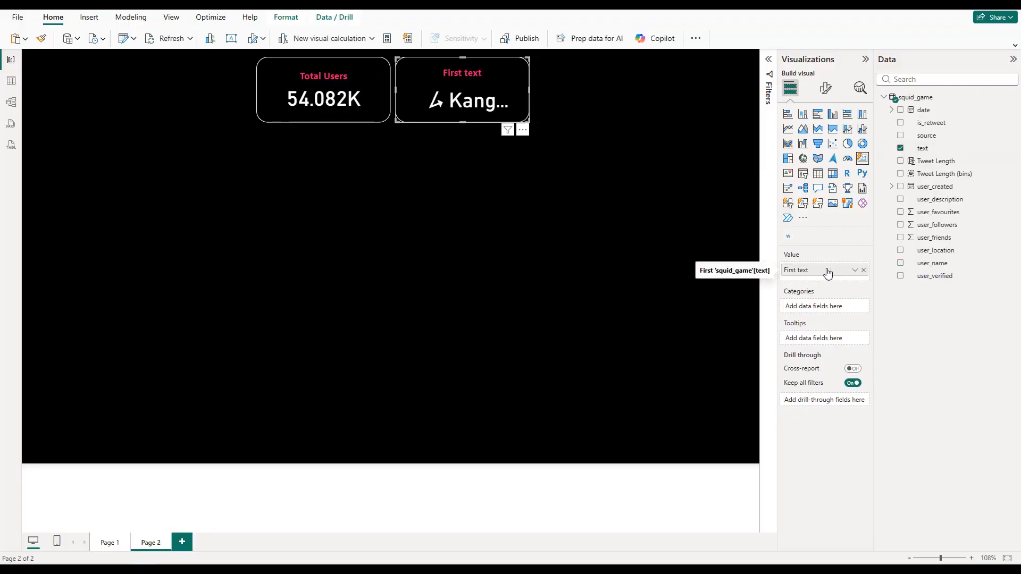
click(854, 270)
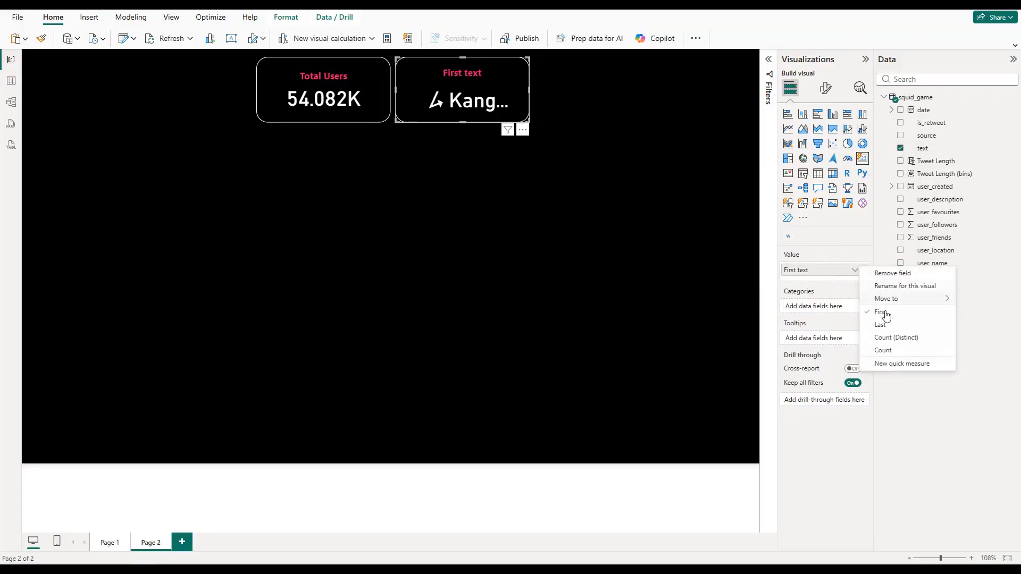
click(882, 350)
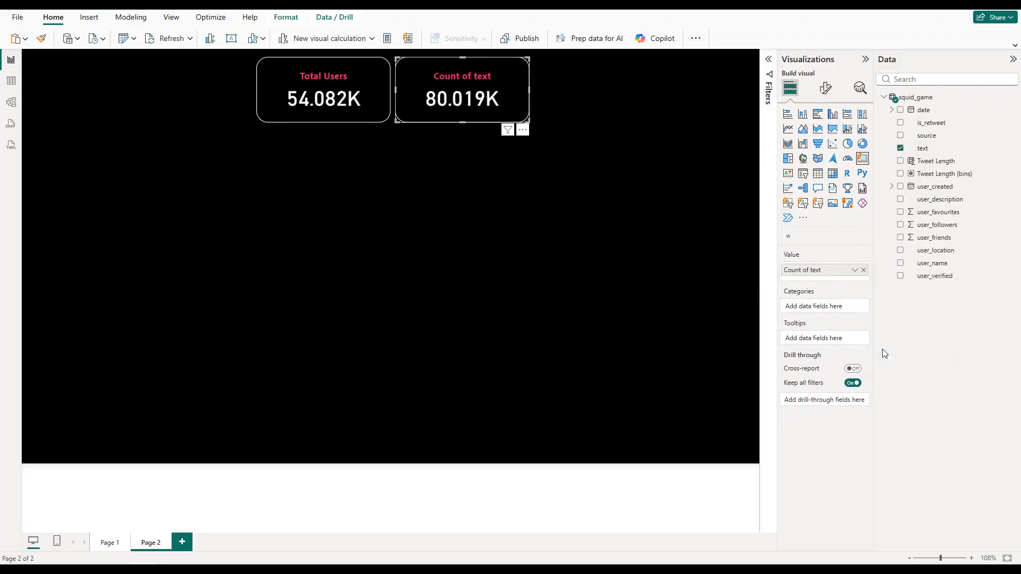
Step: Rename the second card's text value to "Total Tweets" for this visual and deselect the card
click(856, 272)
click(883, 285)
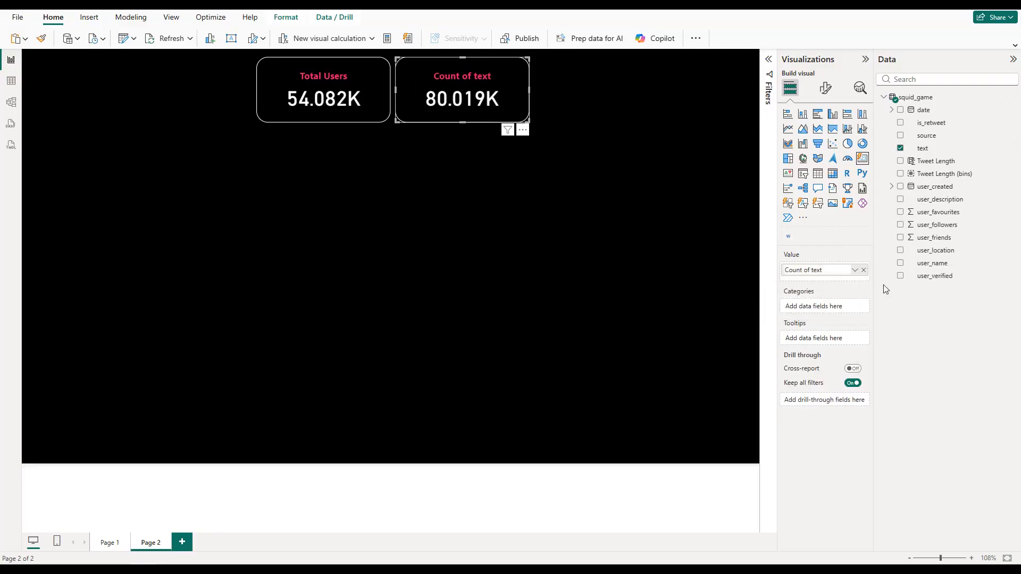
text(Total Tweets)
key(Return)
click(325, 152)
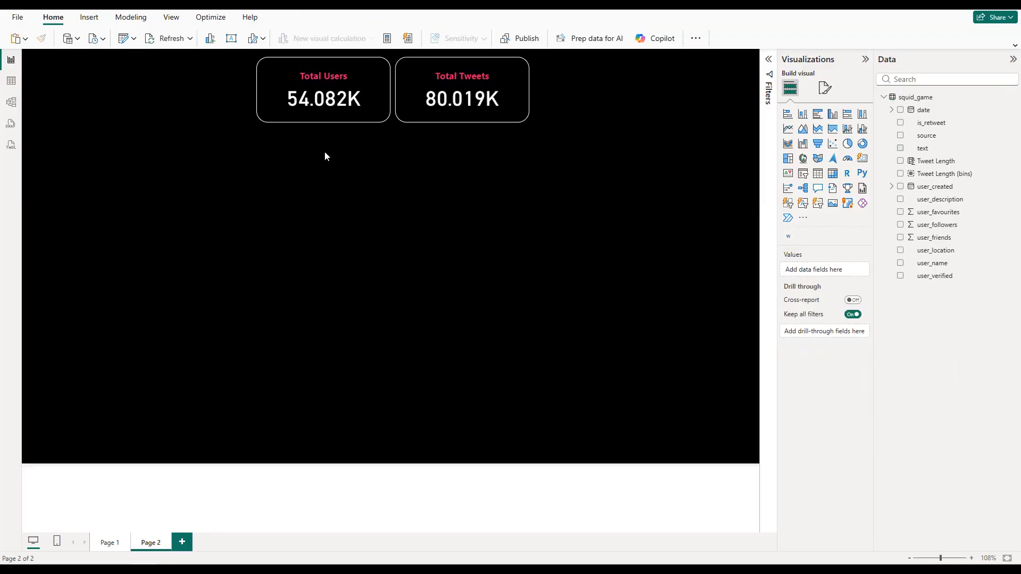
Step: Add a slicer in the page's upper-left corner and shrink it to the cards' height and a narrow width
click(803, 180)
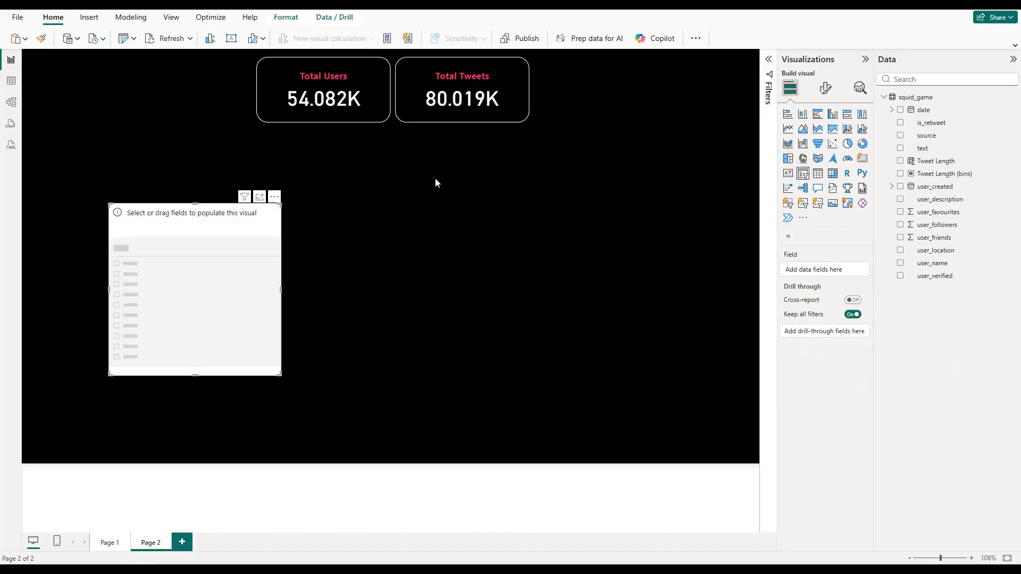
drag(182, 234, 115, 94)
drag(115, 229, 122, 122)
click(203, 89)
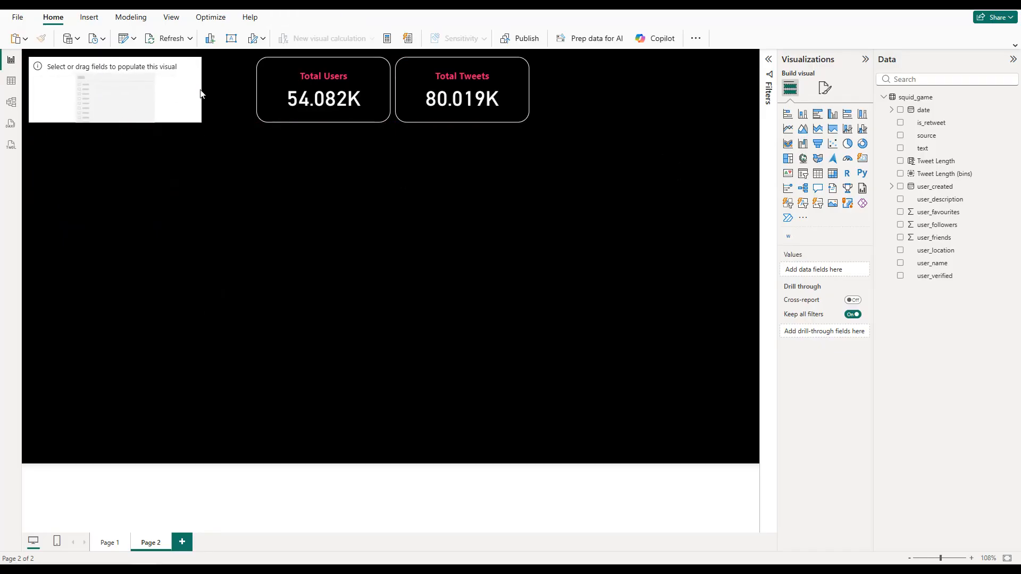
drag(202, 89, 138, 94)
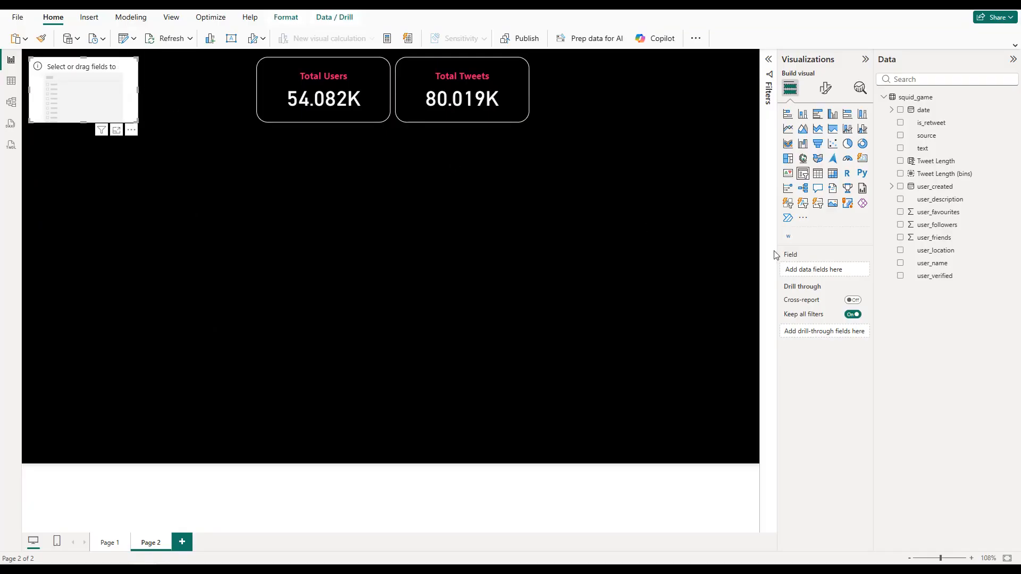
Step: Add the user_verified field to the slicer and set the slicer style to Dropdown
click(900, 277)
click(825, 91)
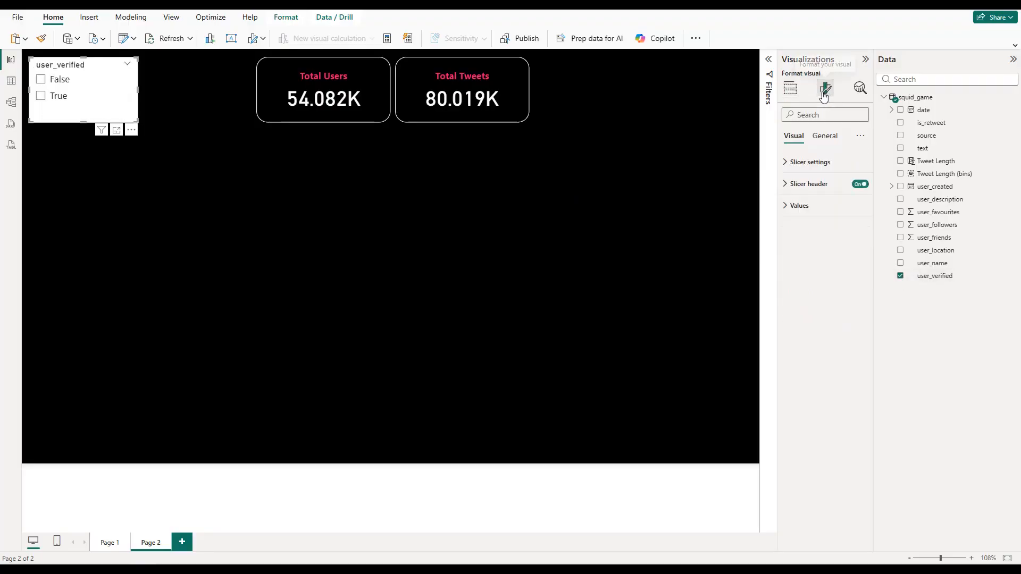
click(834, 161)
click(820, 215)
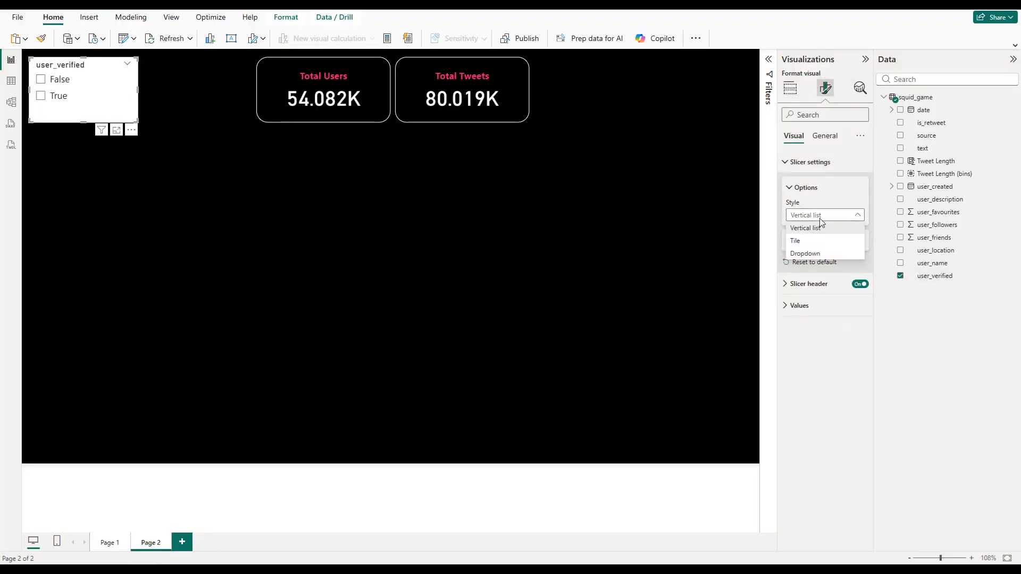
click(805, 253)
click(806, 165)
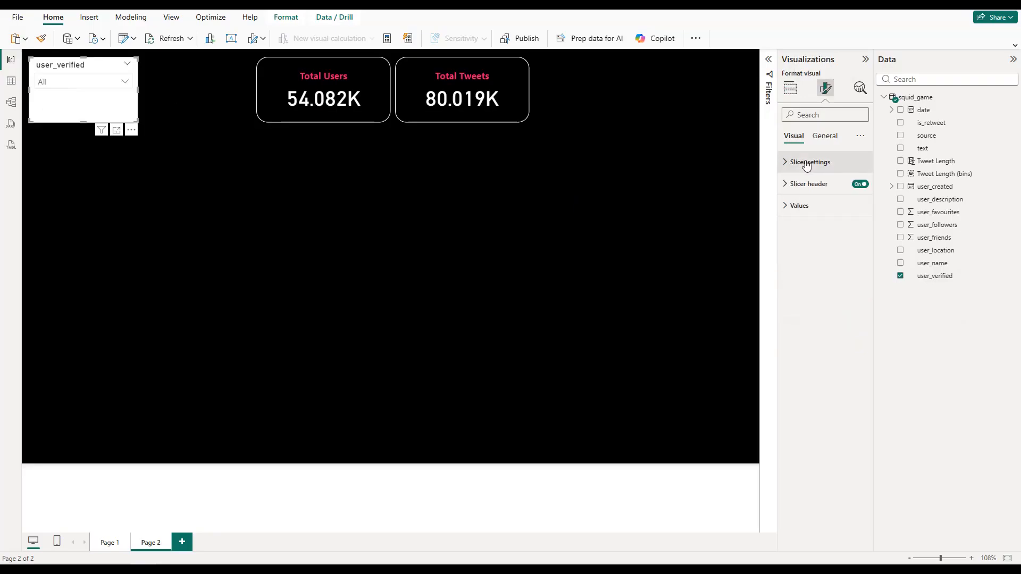
Step: Set the font color of the user_verified slicer's values to white
click(814, 208)
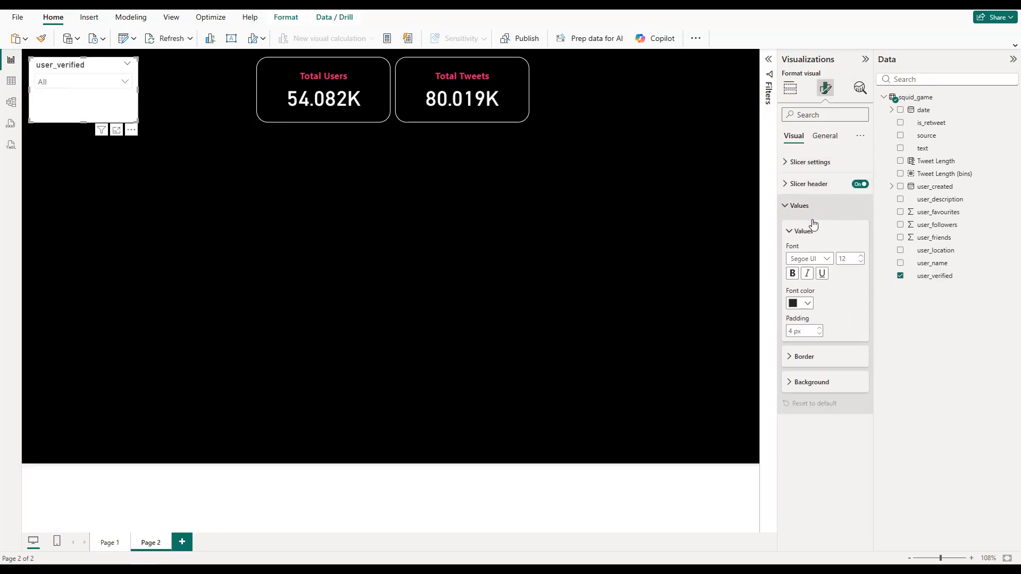
click(808, 304)
click(800, 339)
click(808, 207)
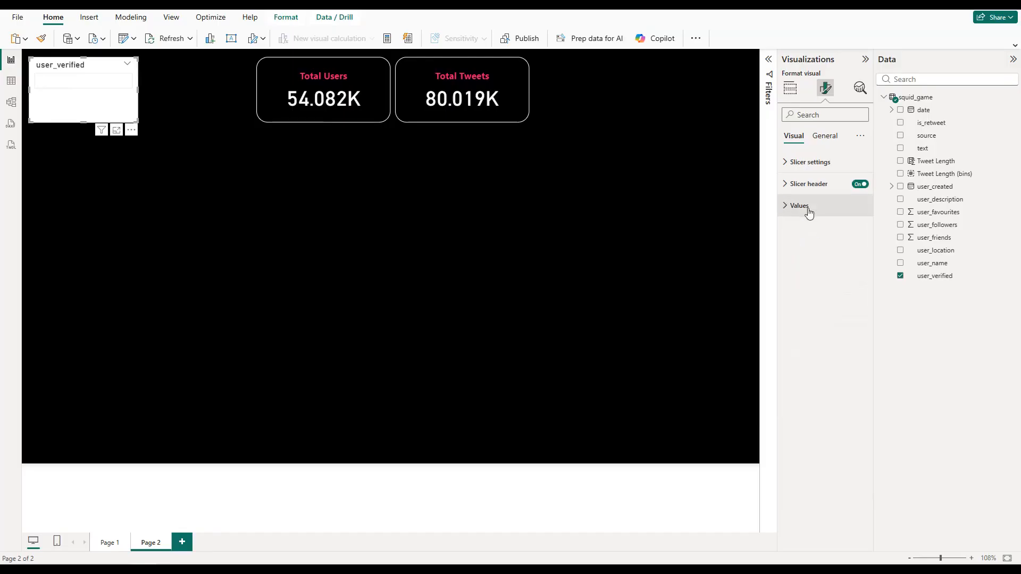
Step: Set the font color of the user_verified slicer's header to the recently used pink
click(814, 189)
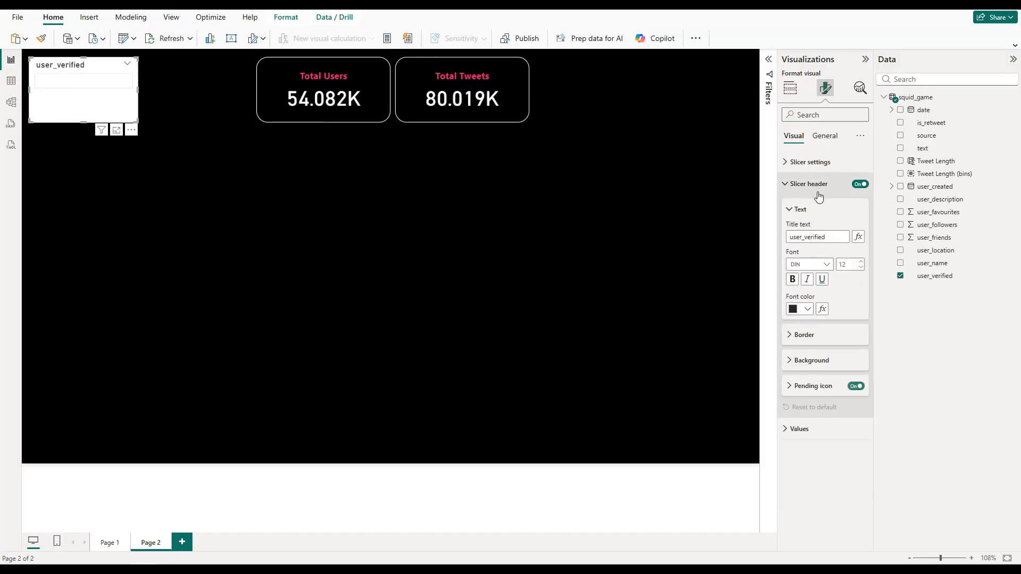
click(800, 309)
click(815, 469)
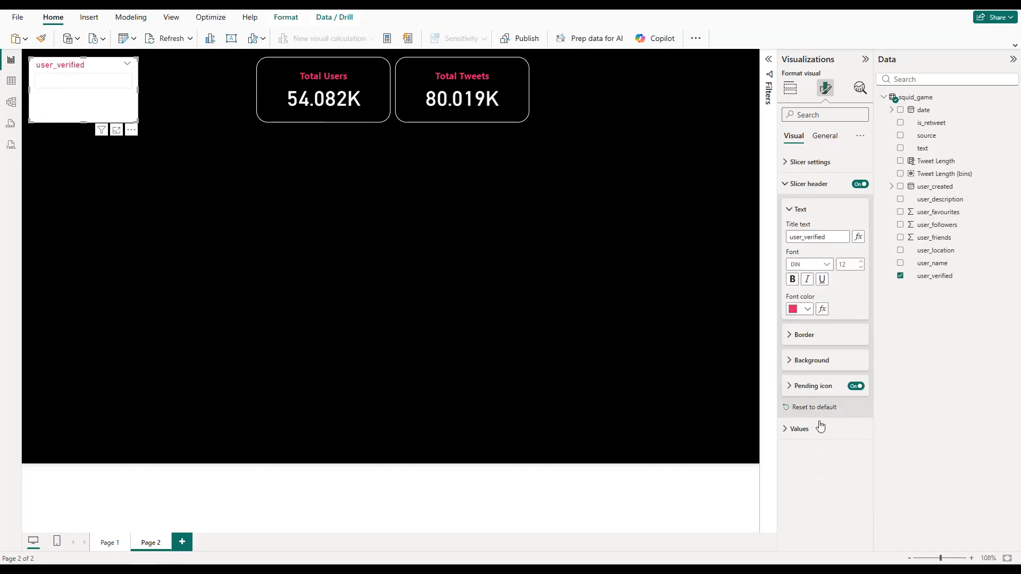
click(810, 183)
Step: Set the background color of the user_verified slicer to black
click(823, 136)
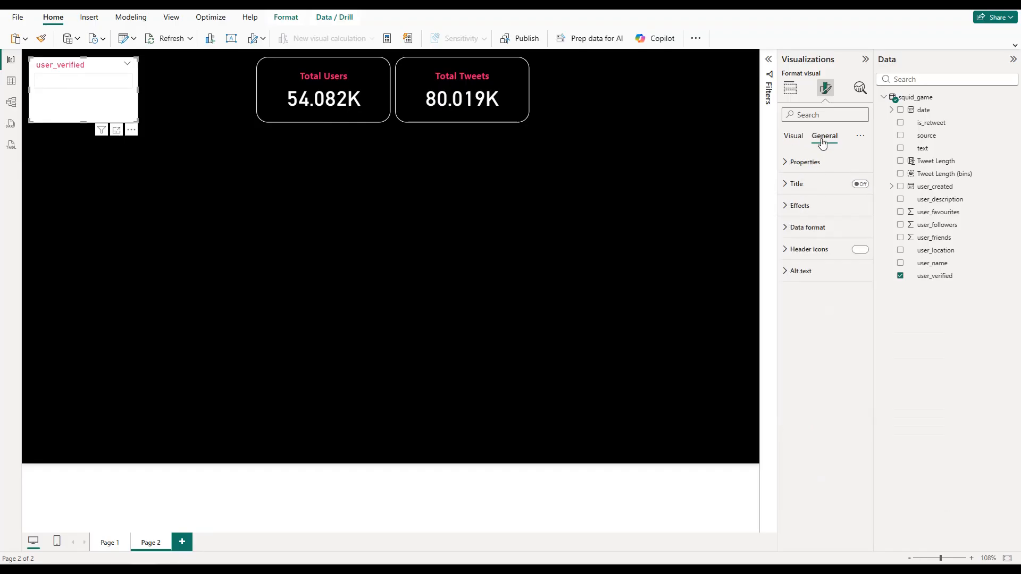
click(818, 211)
click(807, 259)
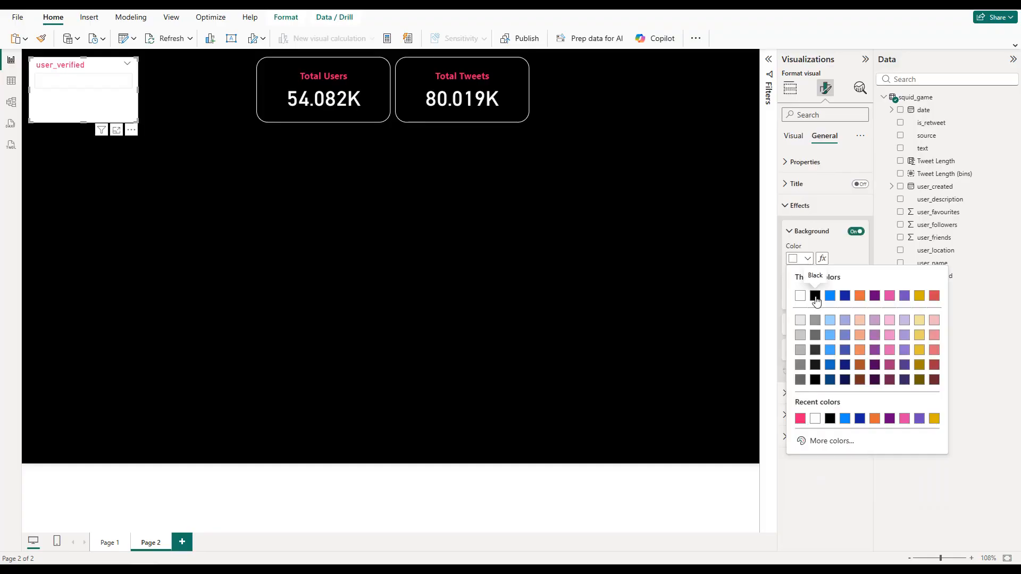
click(805, 292)
Step: Turn on the user_verified slicer's visual border in white with 20 px rounded corners
click(855, 325)
click(813, 324)
click(807, 352)
click(800, 388)
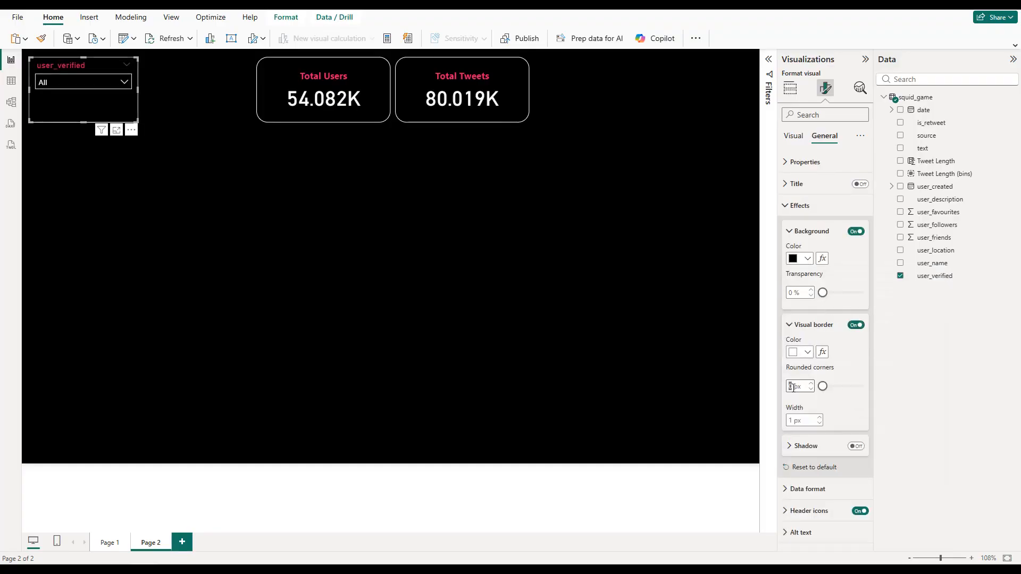
click(790, 385)
text(20)
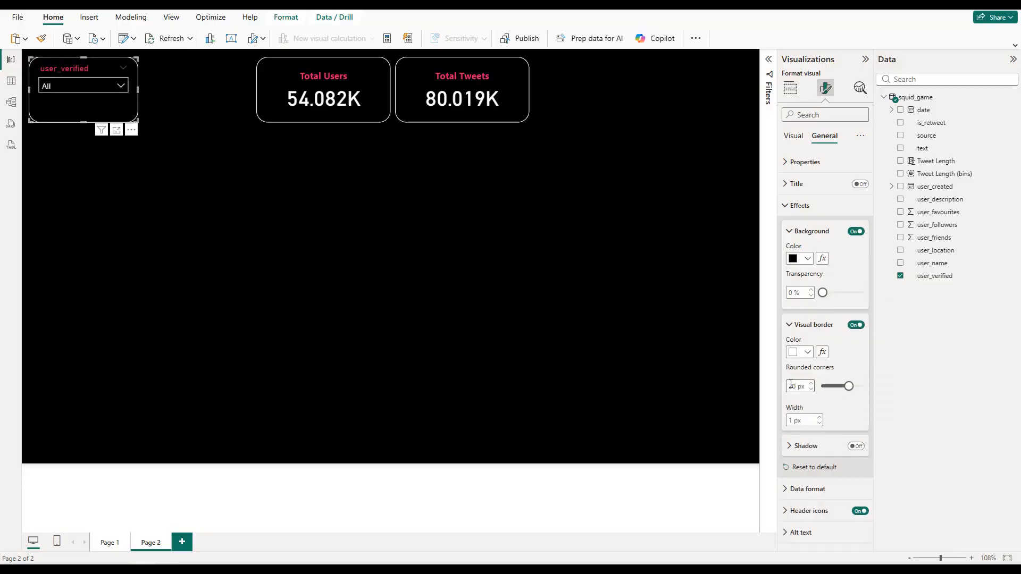
Step: Set the background color of the user_verified slicer's values to black and check its dropdown list
click(802, 211)
click(794, 136)
click(810, 207)
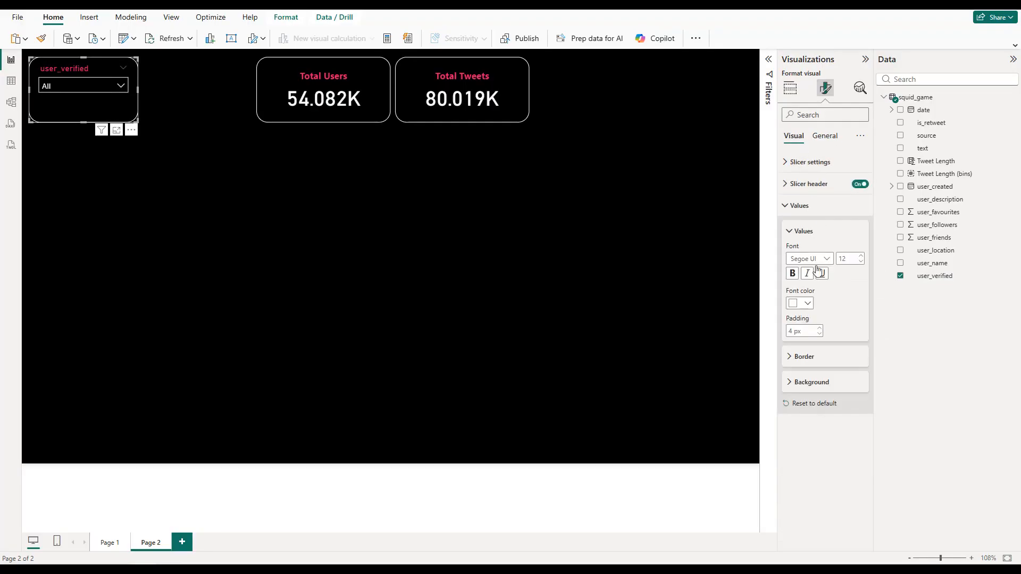
click(814, 384)
click(807, 409)
click(818, 366)
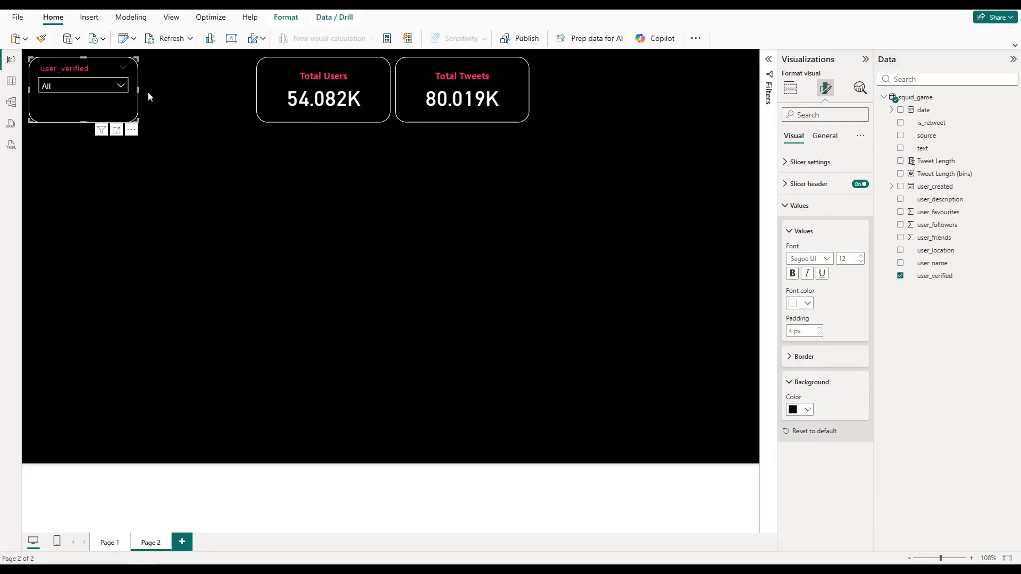
click(108, 92)
click(107, 91)
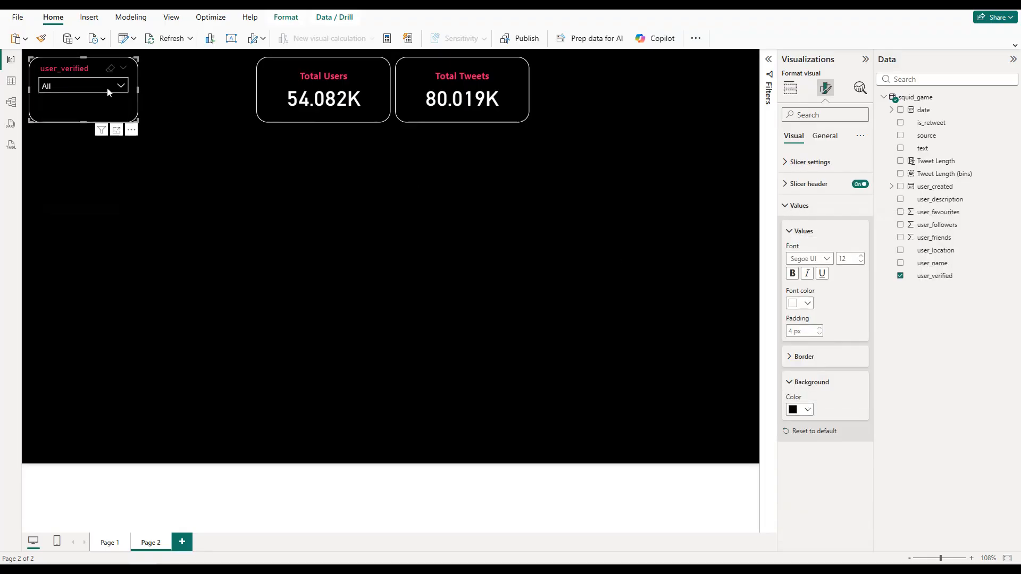
click(149, 82)
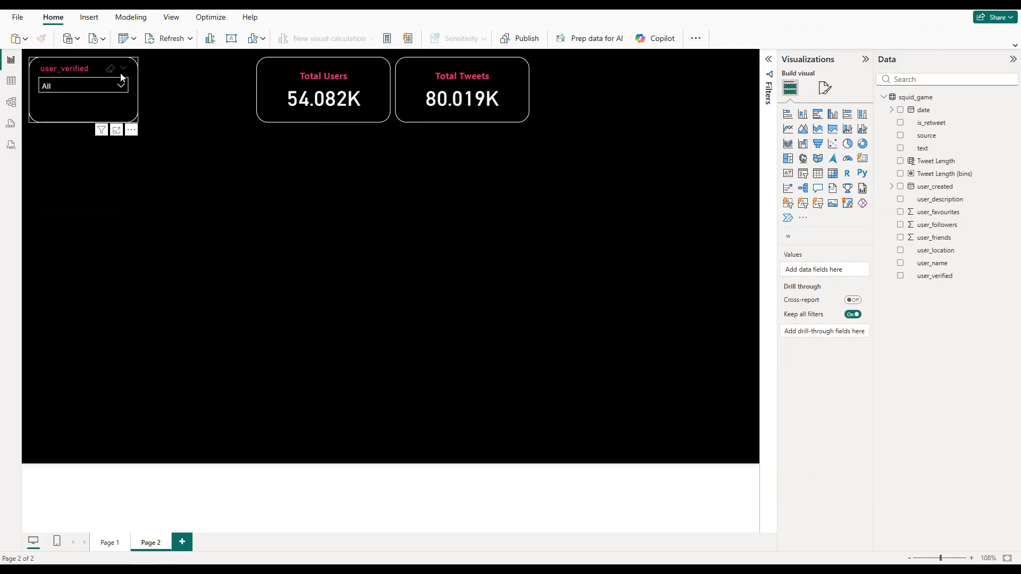
Step: Duplicate the user_verified slicer three times, placing one copy before the Total Users card and two after the Total Tweets card
click(102, 103)
key(ctrl+c)
key(ctrl+v)
drag(115, 101, 213, 103)
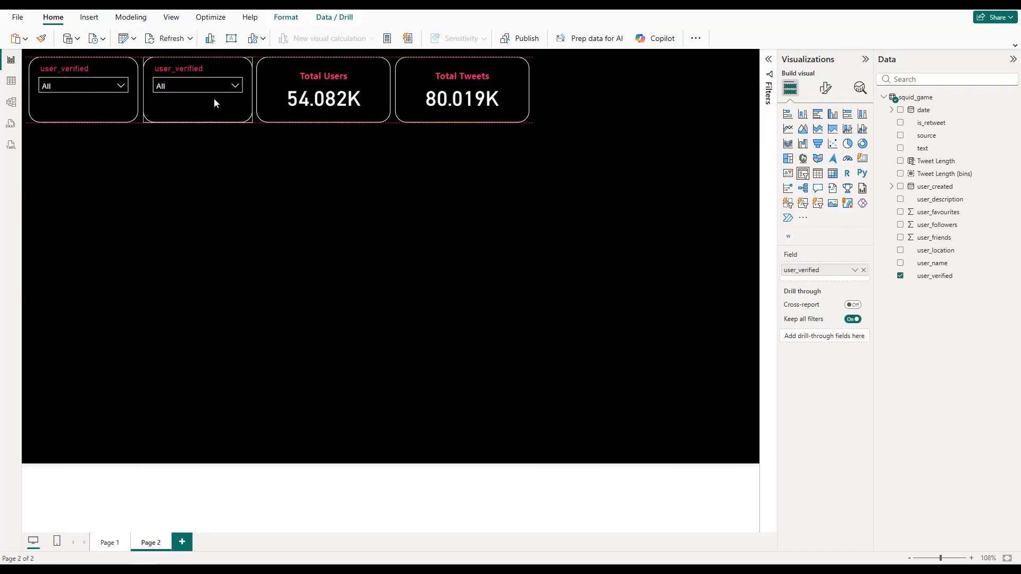
key(ctrl+v)
drag(109, 106, 733, 108)
Step: Distribute the four slicers and two cards horizontally along the top row of the page
ctrl+click(589, 115)
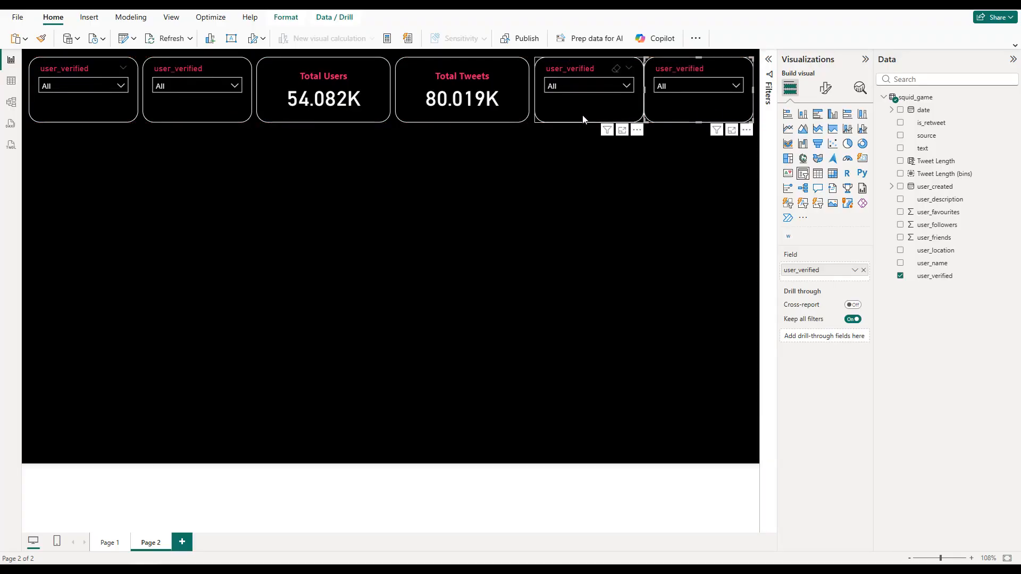
ctrl+click(510, 115)
ctrl+click(386, 114)
ctrl+click(226, 109)
ctrl+click(108, 107)
click(289, 20)
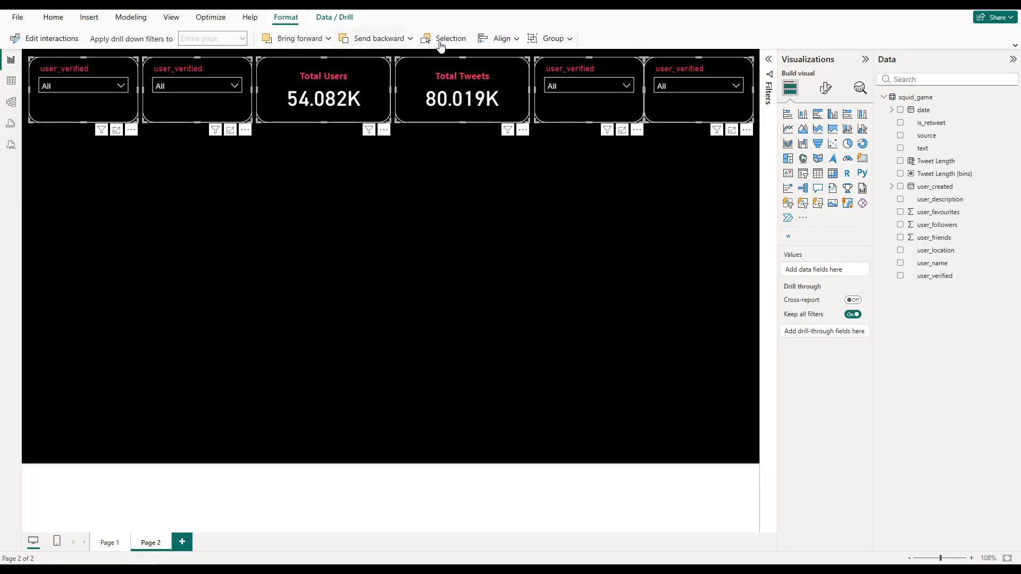
click(498, 47)
click(531, 168)
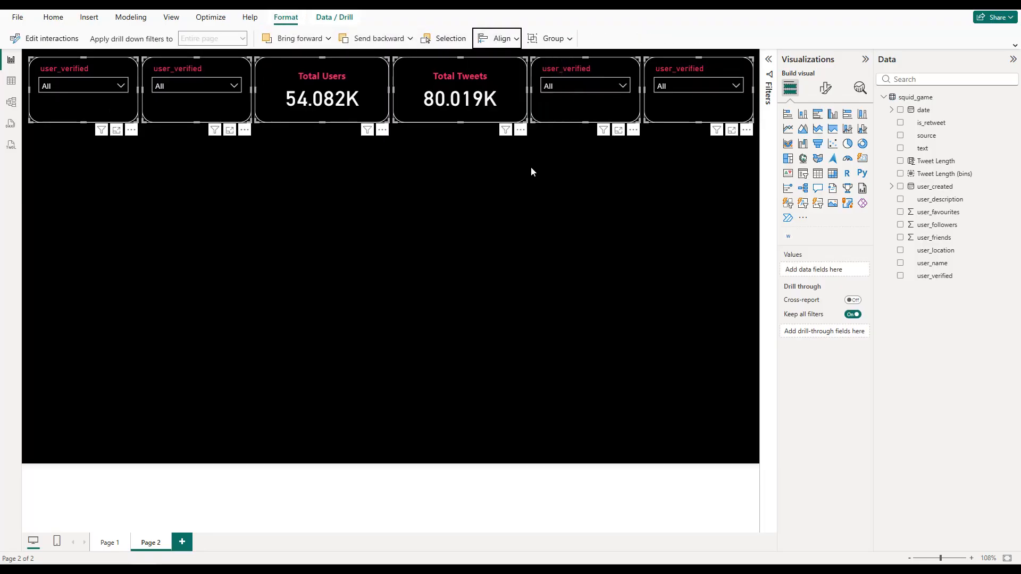
Step: Replace the field of the slicer beside the Total Users card with is_retweet and check its dropdown list
click(195, 102)
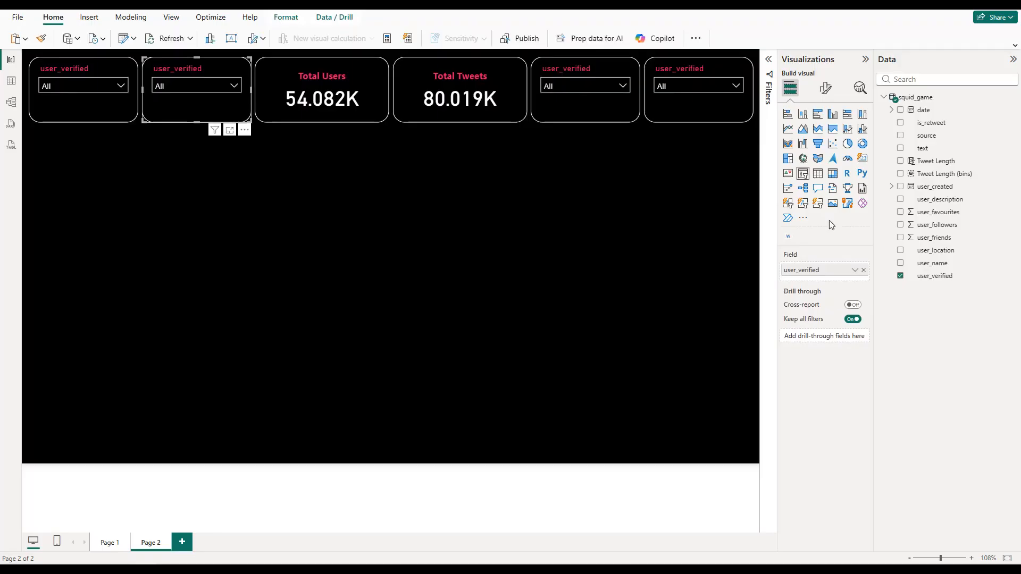
click(864, 270)
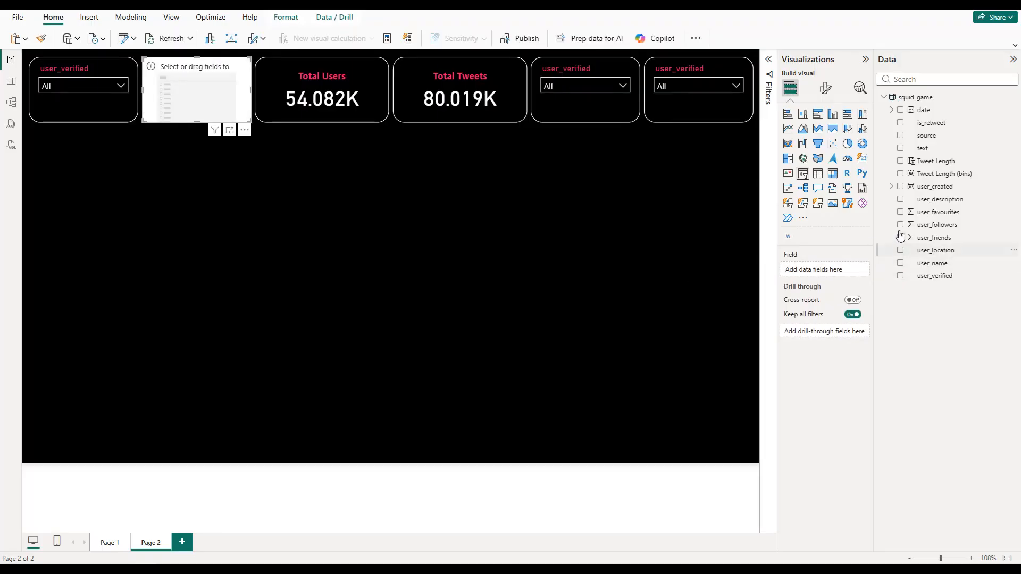
click(901, 123)
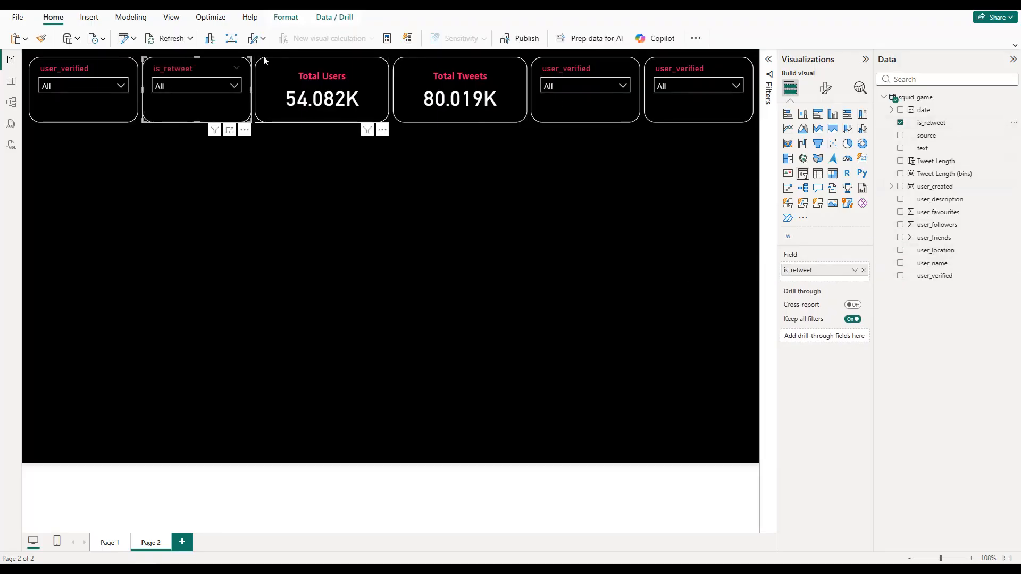
click(213, 88)
click(212, 86)
Step: Replace the field of the slicer beside the Total Tweets card with source
click(573, 117)
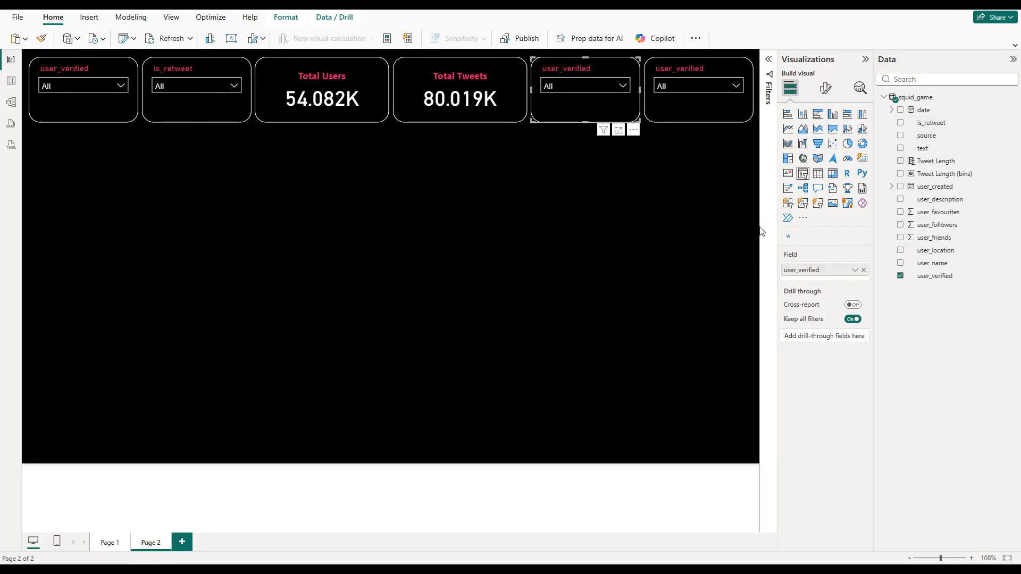
click(863, 270)
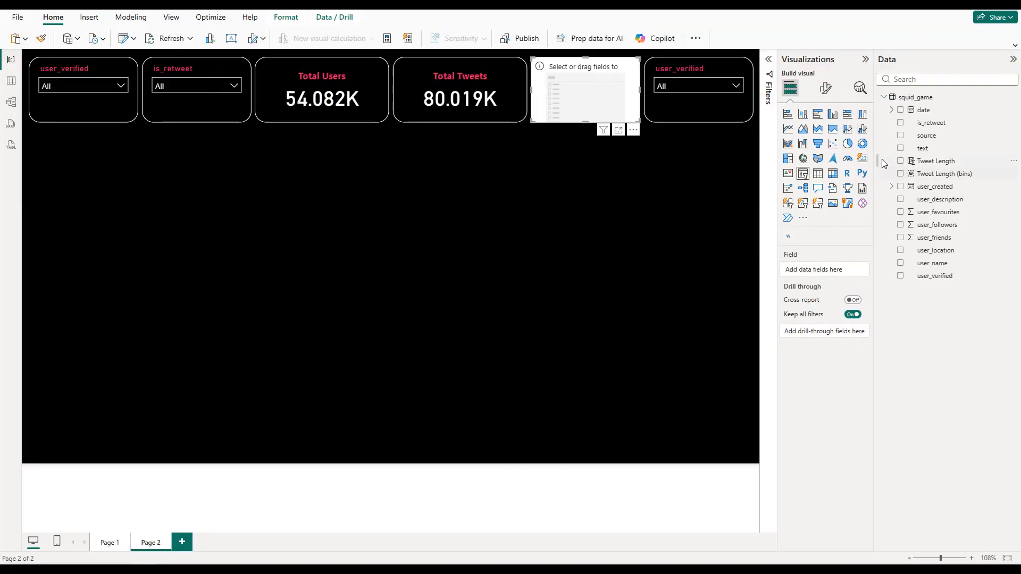
click(900, 136)
click(603, 85)
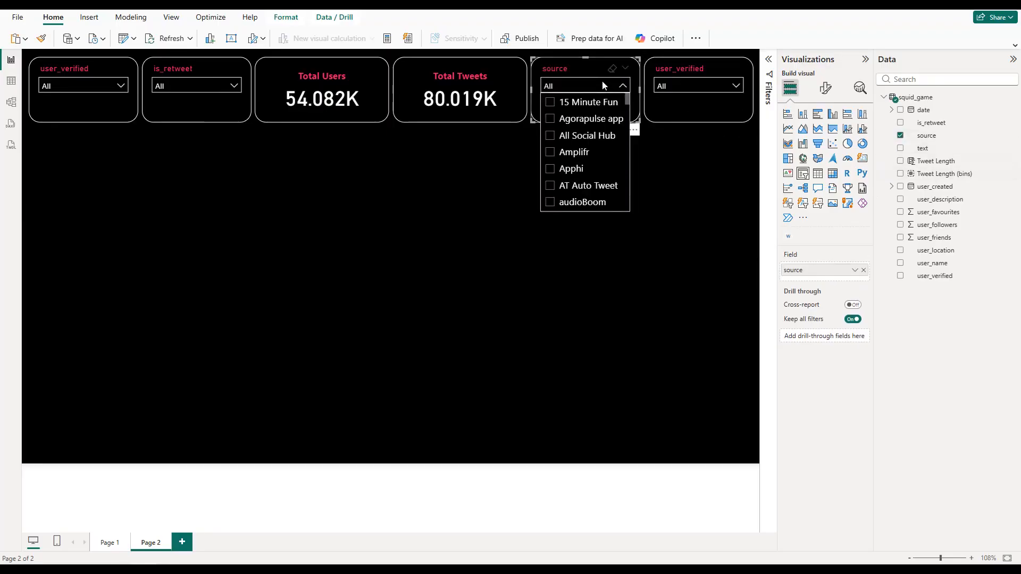
Step: Replace the field of the last slicer in the row with user_location
click(691, 100)
click(863, 270)
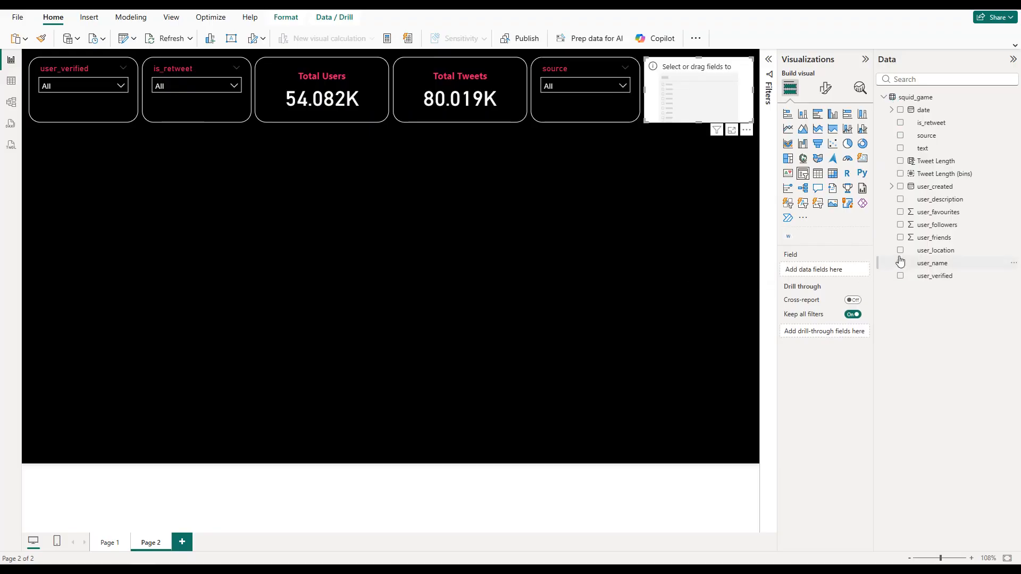
click(900, 251)
click(556, 196)
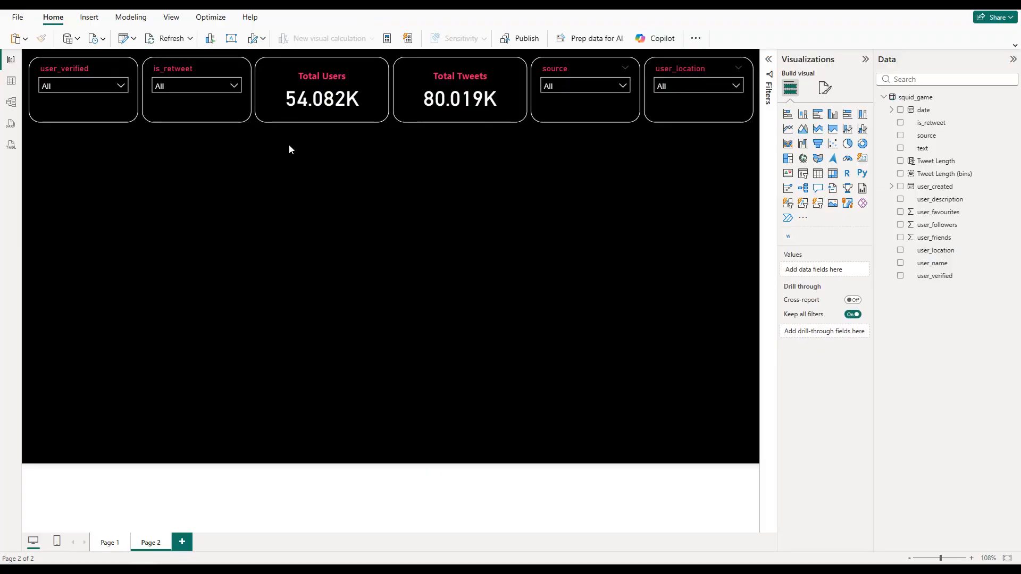
Step: Insert an image element on the page and load the Squid Game logo into it
click(87, 20)
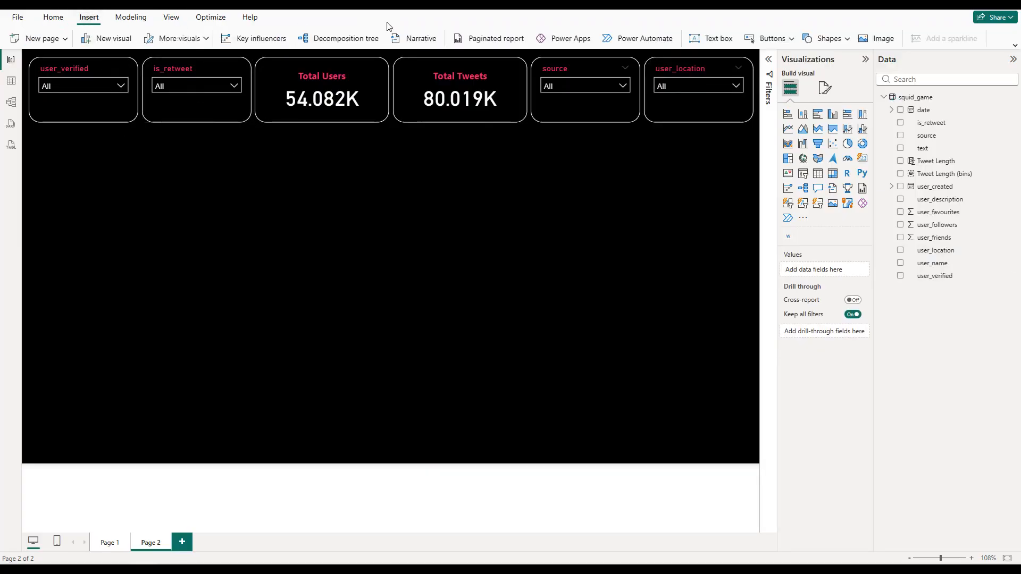
click(882, 40)
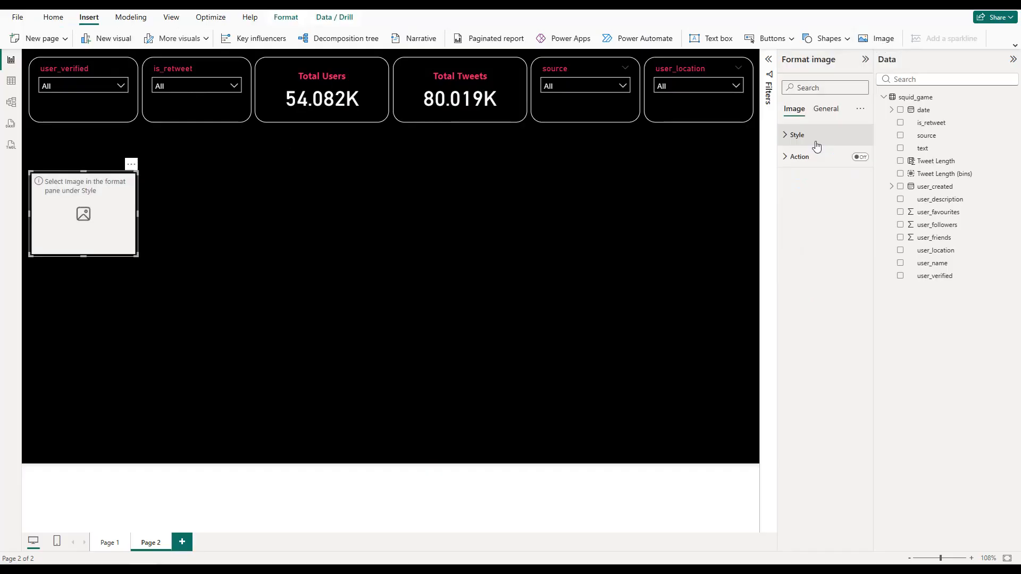
click(816, 136)
click(837, 218)
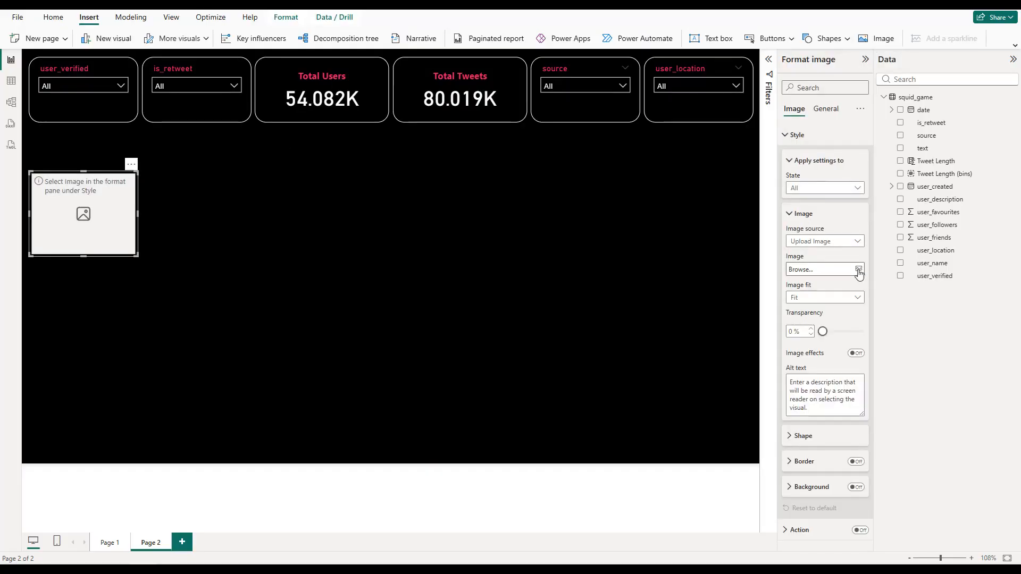
click(858, 270)
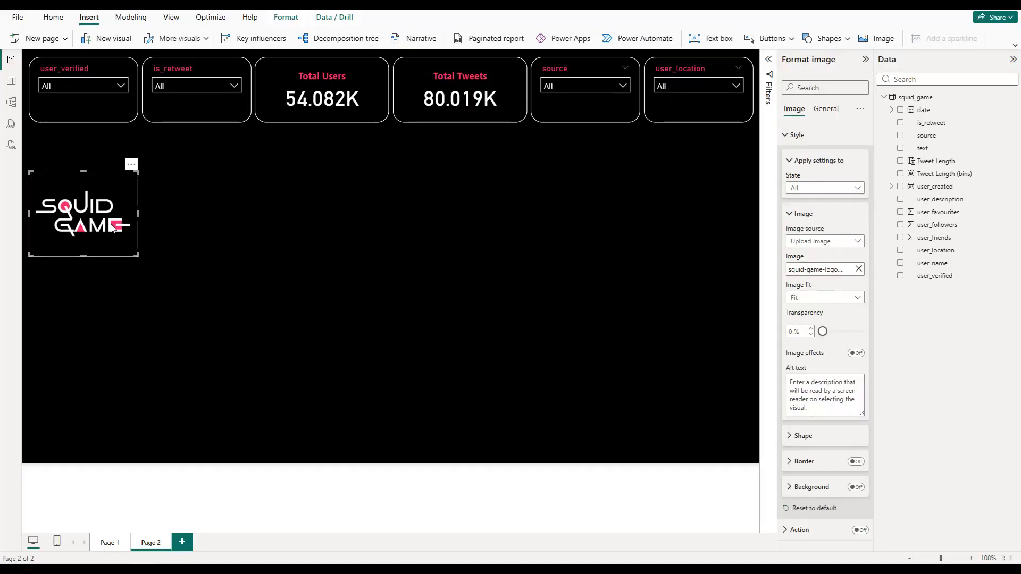
Step: Place the logo image beneath the two cards, size it to their combined width, and extend its height downward
drag(92, 220, 527, 173)
click(390, 216)
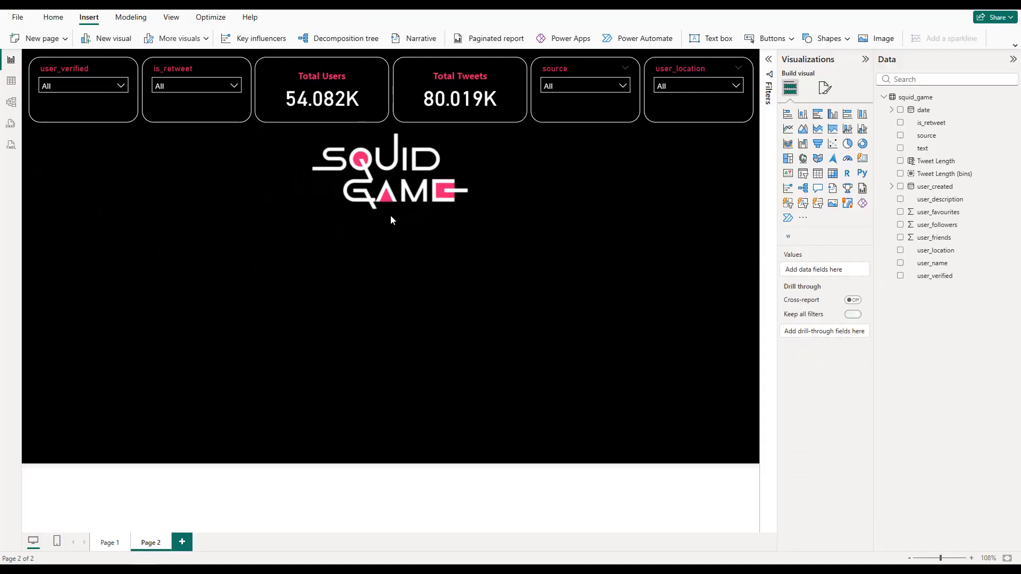
click(392, 212)
drag(391, 214, 397, 285)
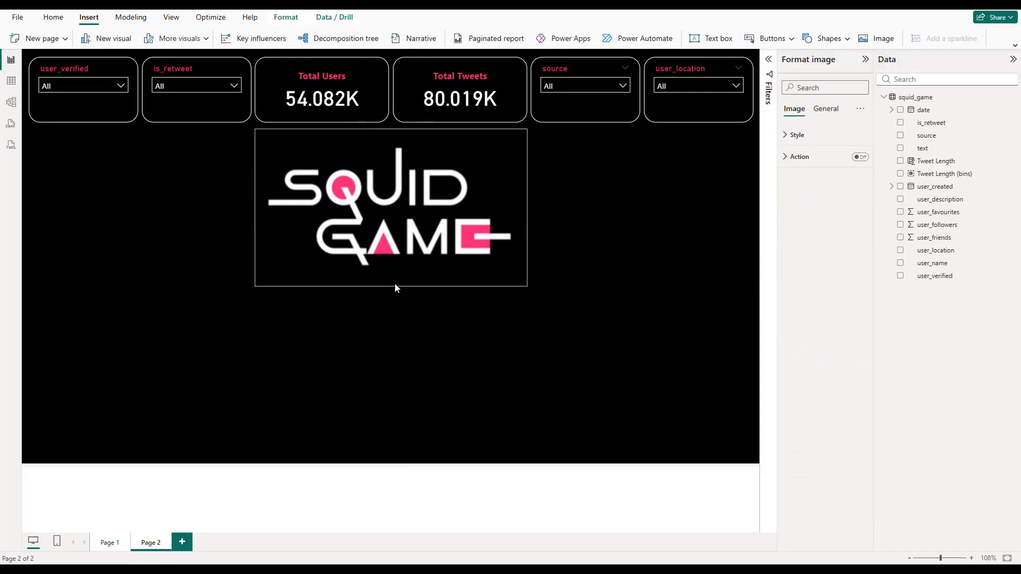
Step: Turn on the logo image's visual border in white with 20 px rounded corners
click(819, 110)
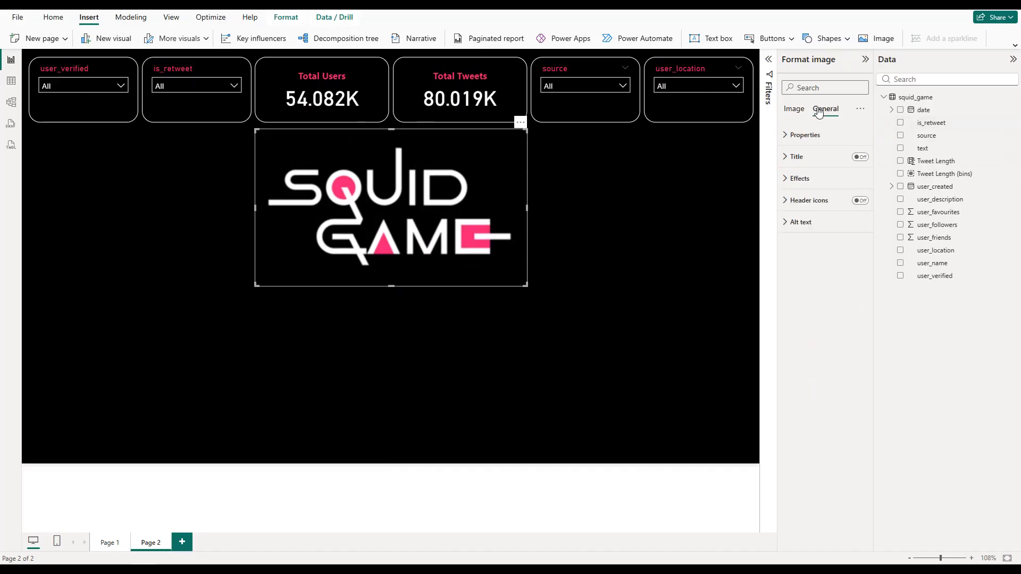
click(800, 180)
click(854, 298)
click(813, 298)
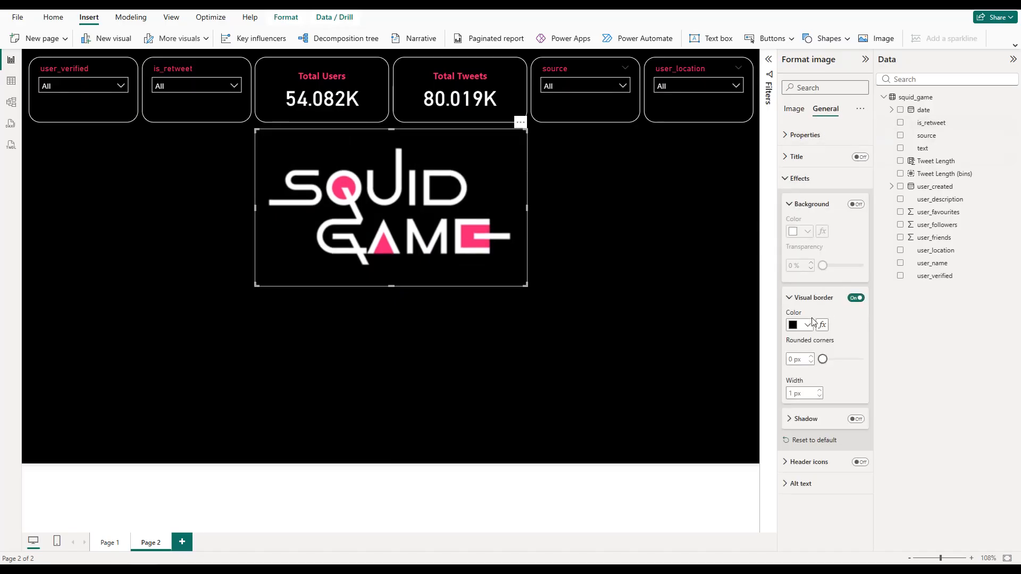
click(807, 324)
click(793, 361)
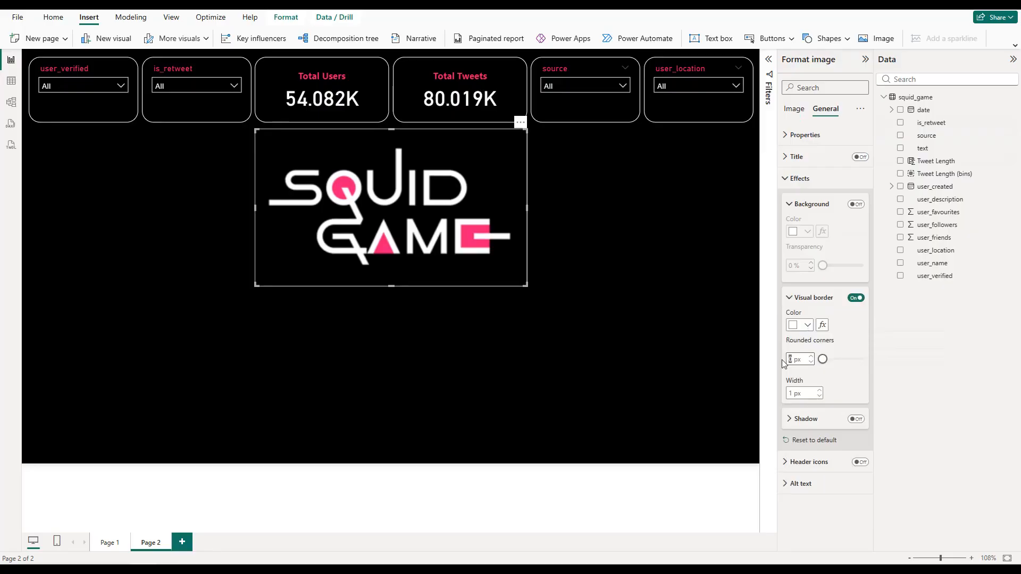
text(20)
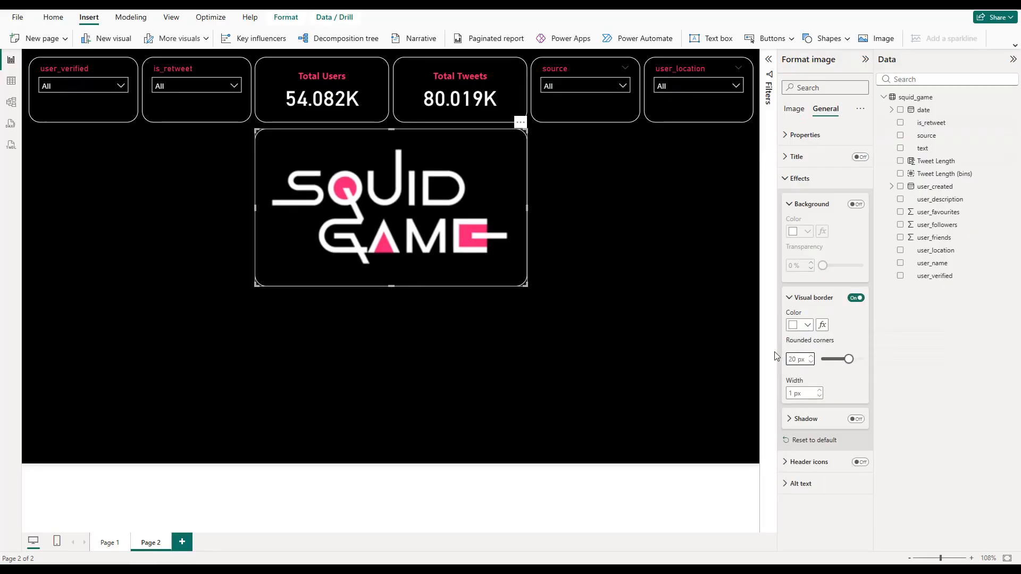
click(684, 305)
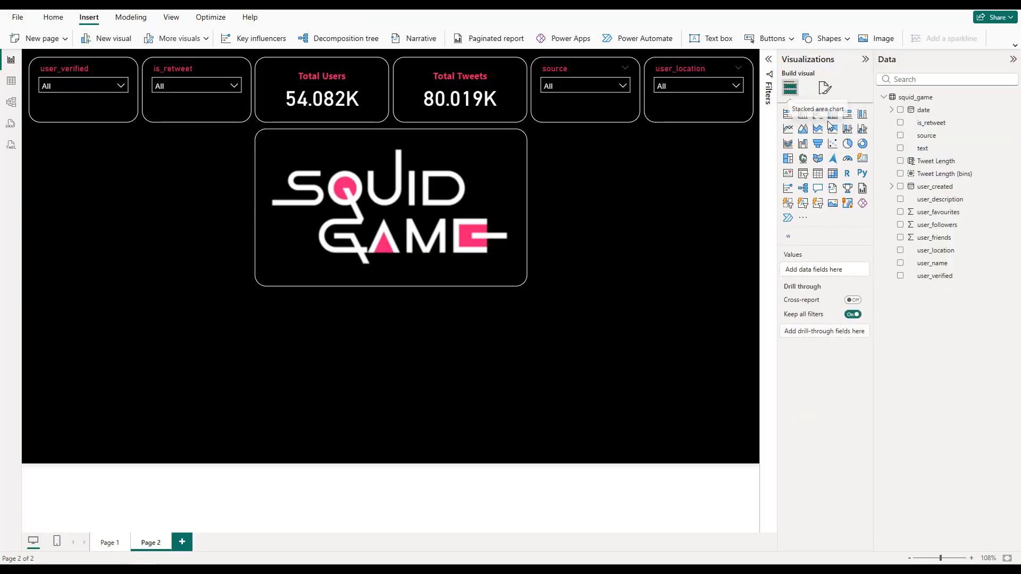
Step: Add a clustered column chart of count of text by Tweet Length (bins) beneath the first two slicers, matching the logo's height
click(789, 88)
drag(58, 385, 60, 194)
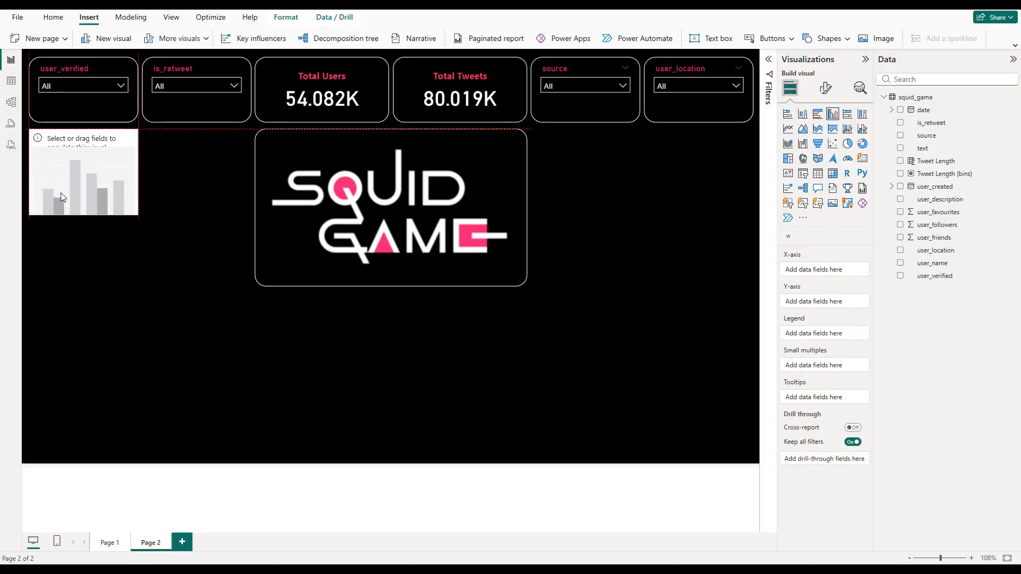
drag(145, 172, 250, 172)
drag(138, 213, 139, 287)
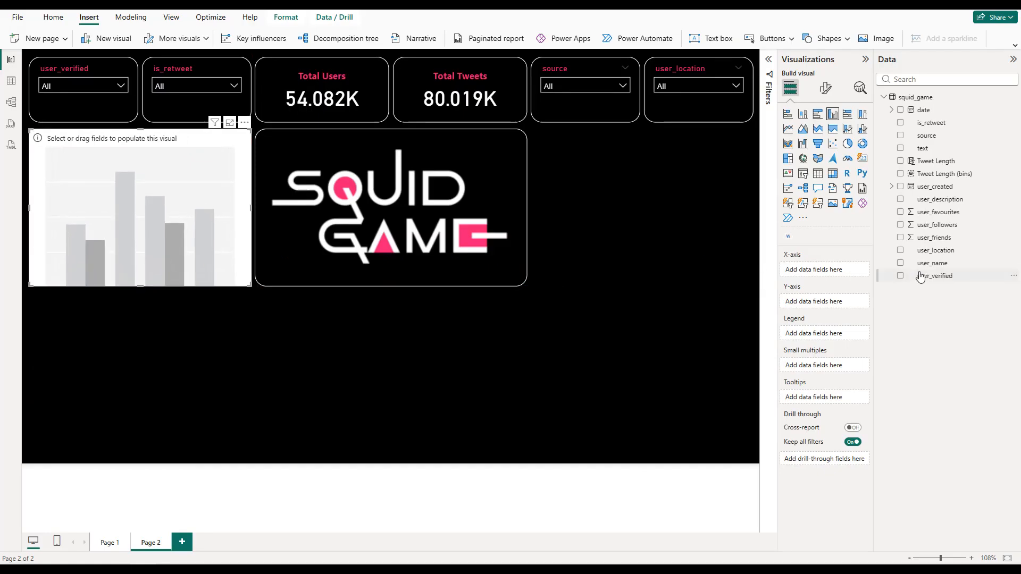
click(900, 174)
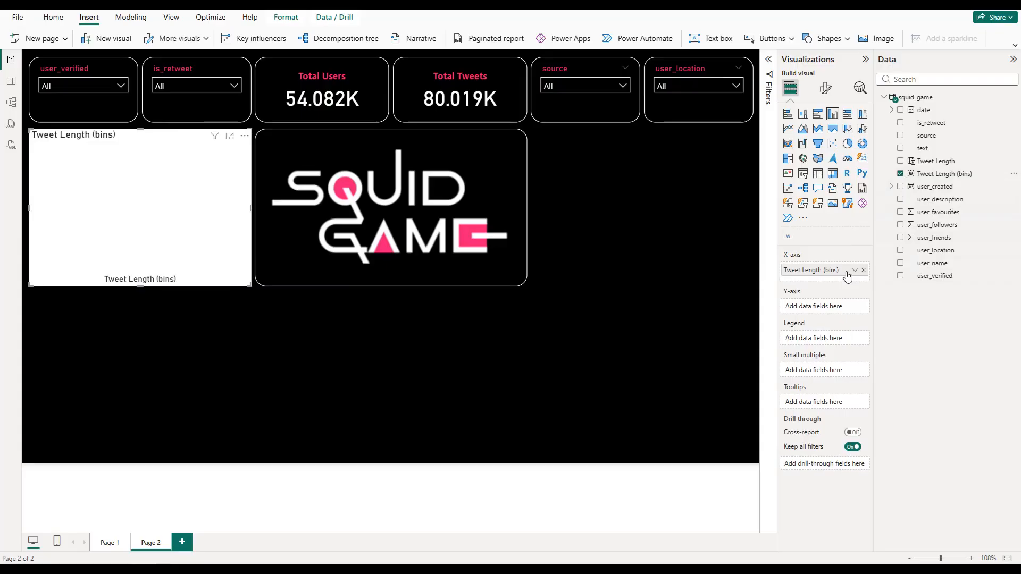
drag(924, 150, 833, 309)
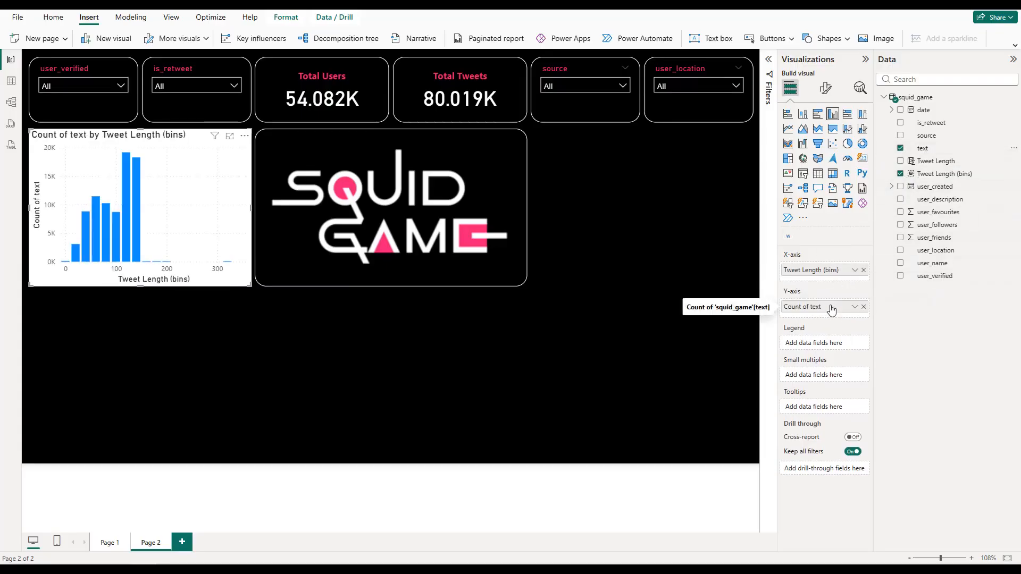
Step: Set the column chart's title to "Tweet Length Distribution" and center it
click(825, 89)
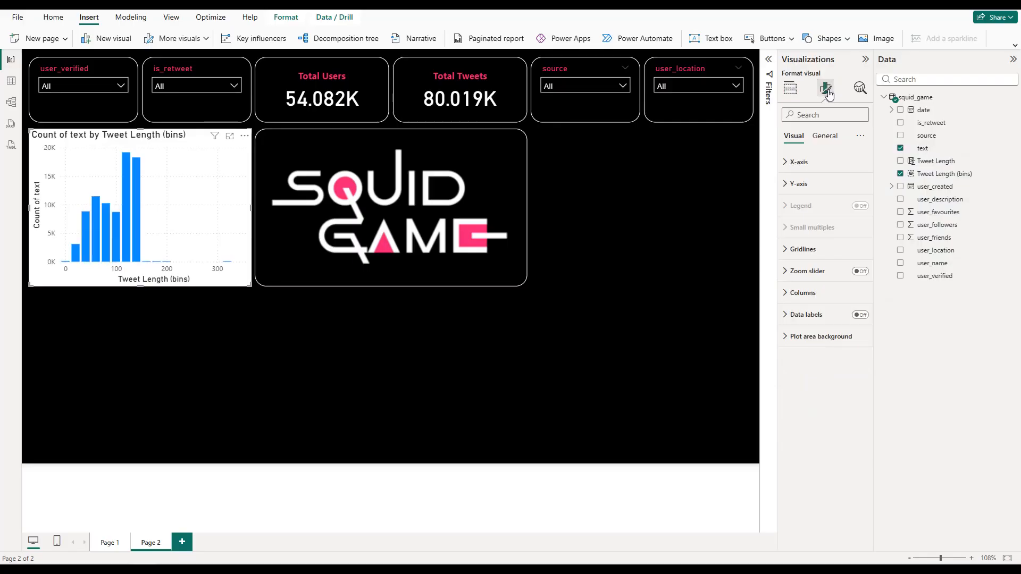
click(825, 137)
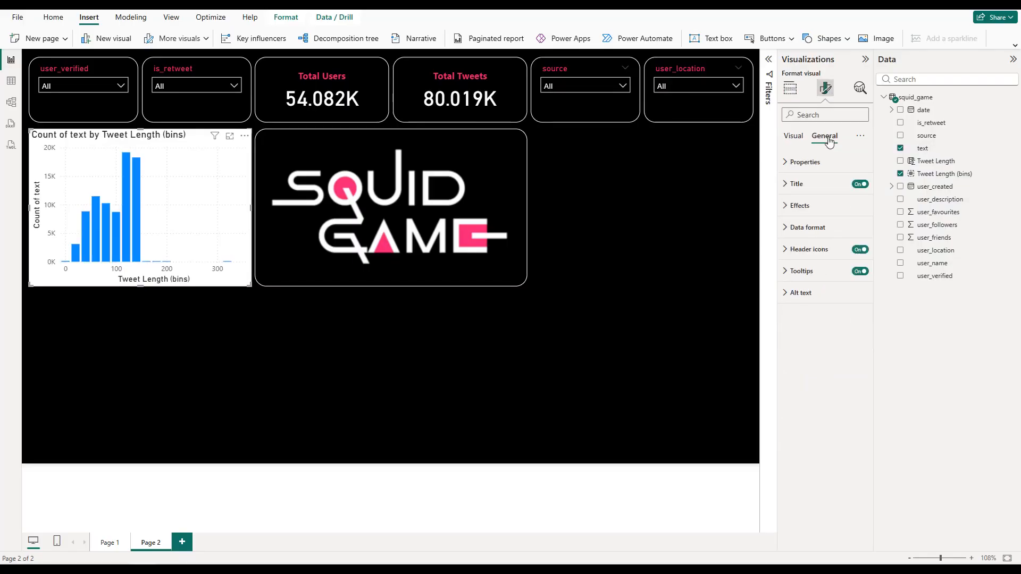
click(814, 186)
click(819, 237)
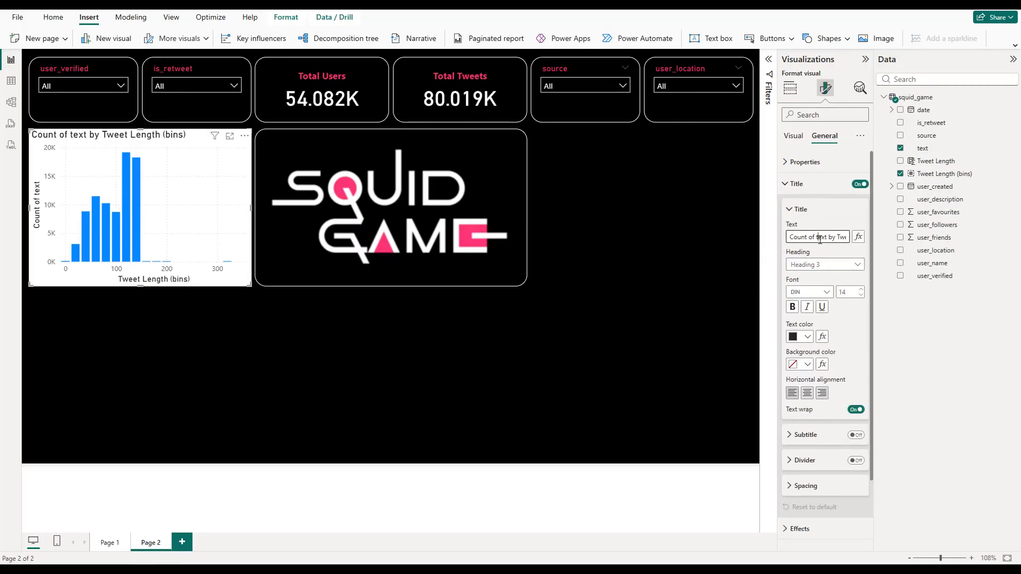
key(ctrl+a)
text(T)
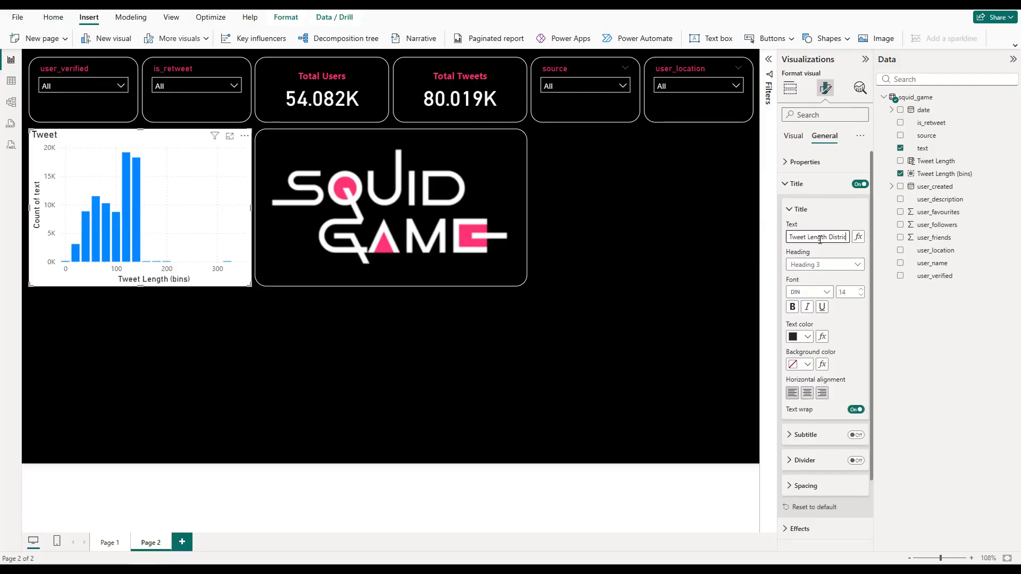
text(weet Length Distribution)
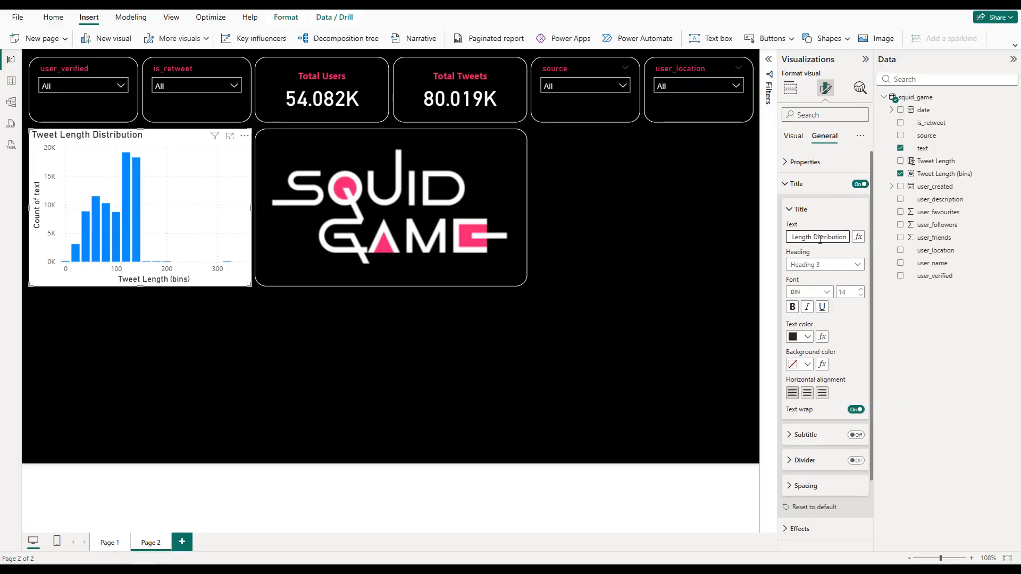
click(807, 393)
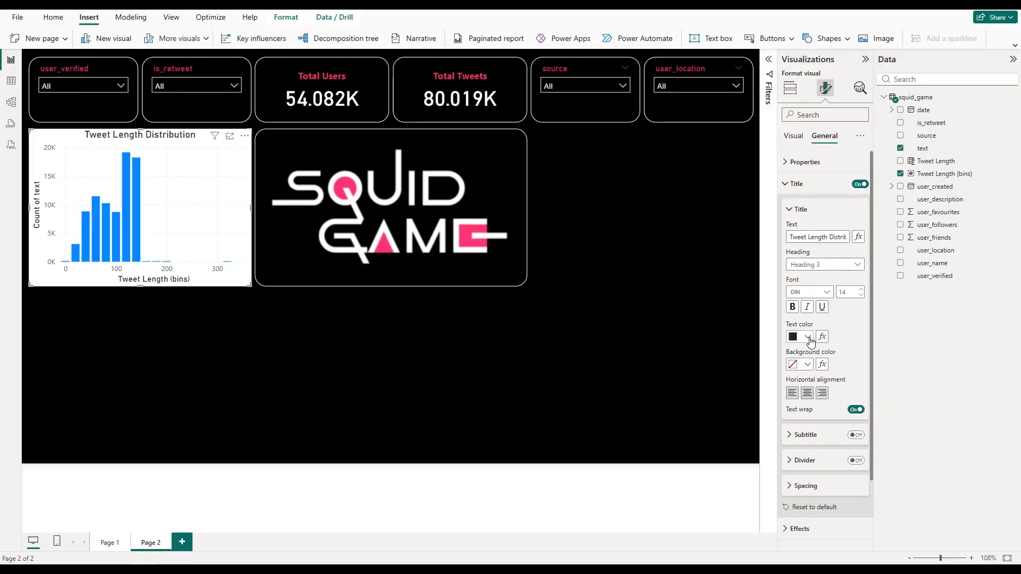
Step: Make the column chart's title pink and bold
click(808, 337)
click(830, 497)
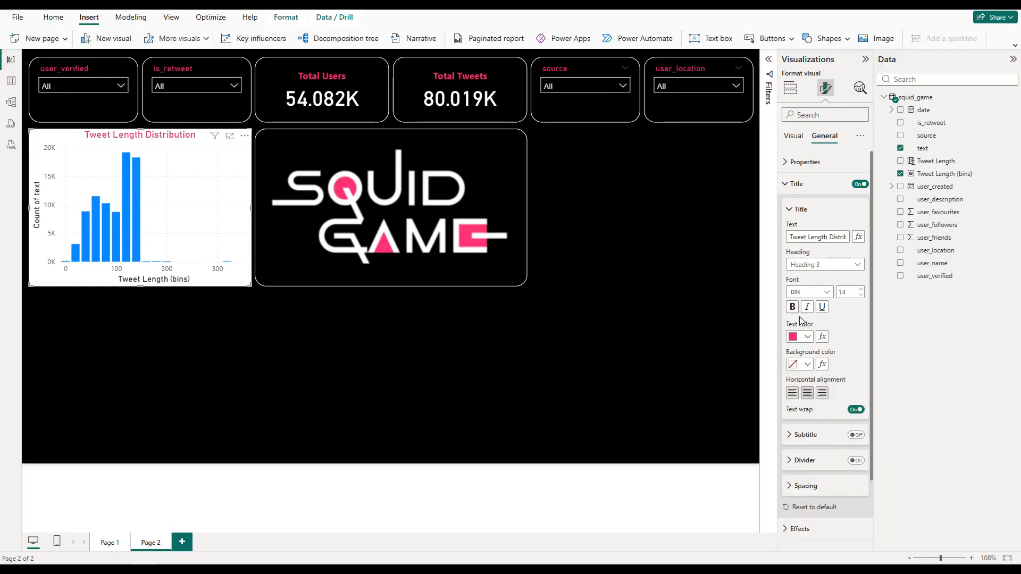
click(802, 186)
Step: Give the column chart a black background and a white visual border with rounded corners matching the logo's
click(805, 206)
click(800, 258)
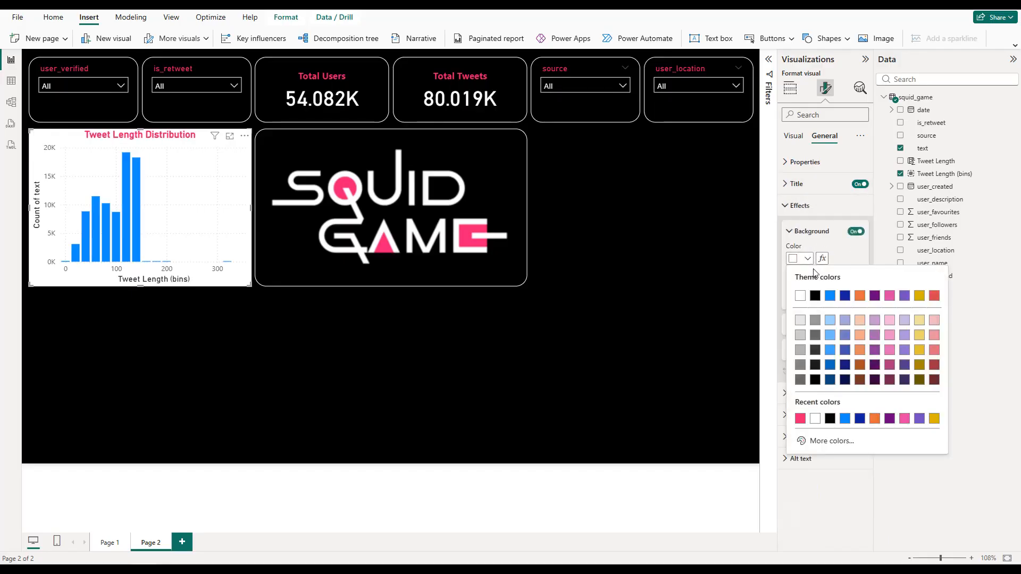
click(815, 297)
click(855, 326)
click(823, 325)
click(800, 352)
click(800, 389)
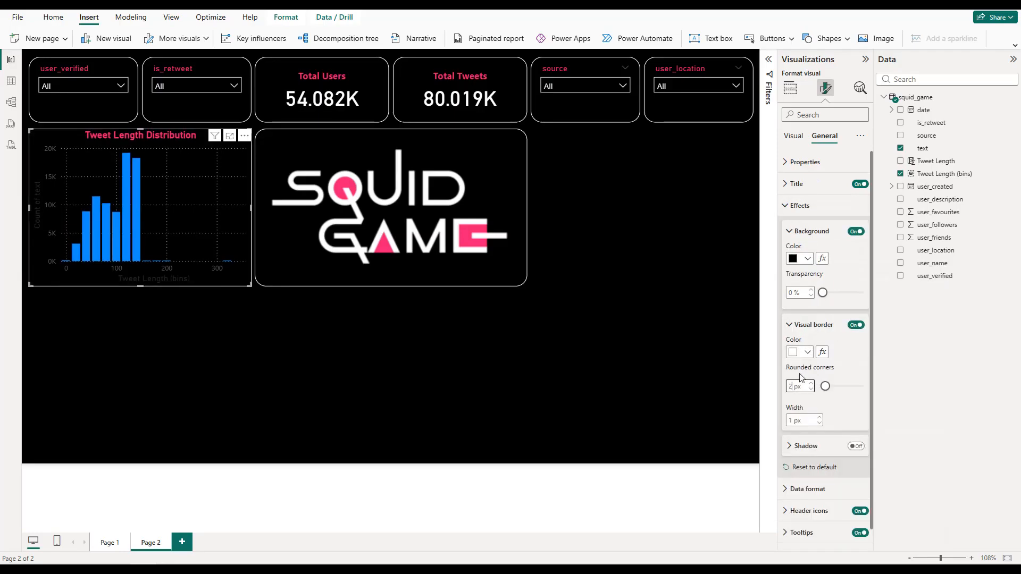
click(798, 206)
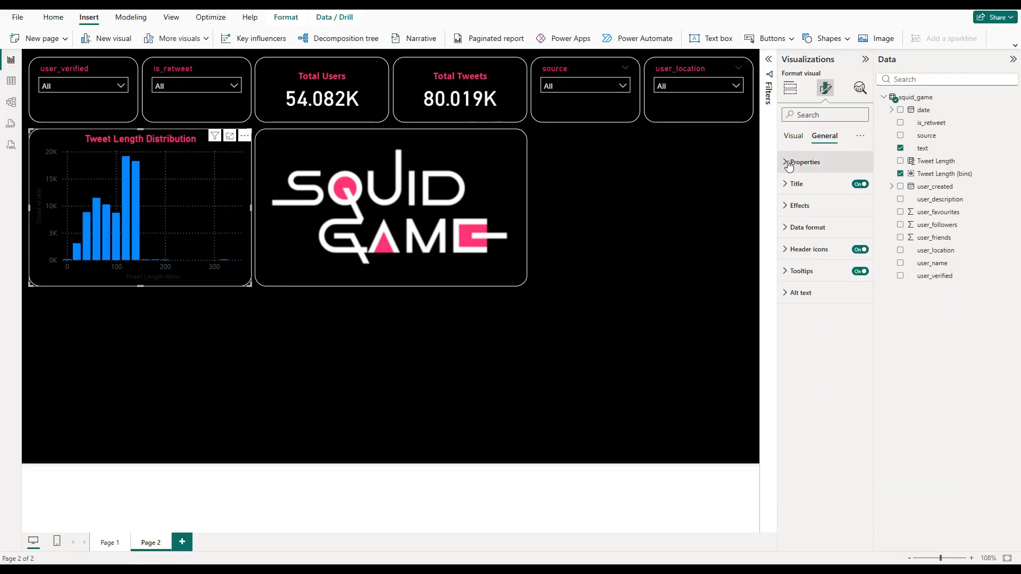
Step: Turn off the column chart's horizontal and vertical gridlines
click(792, 137)
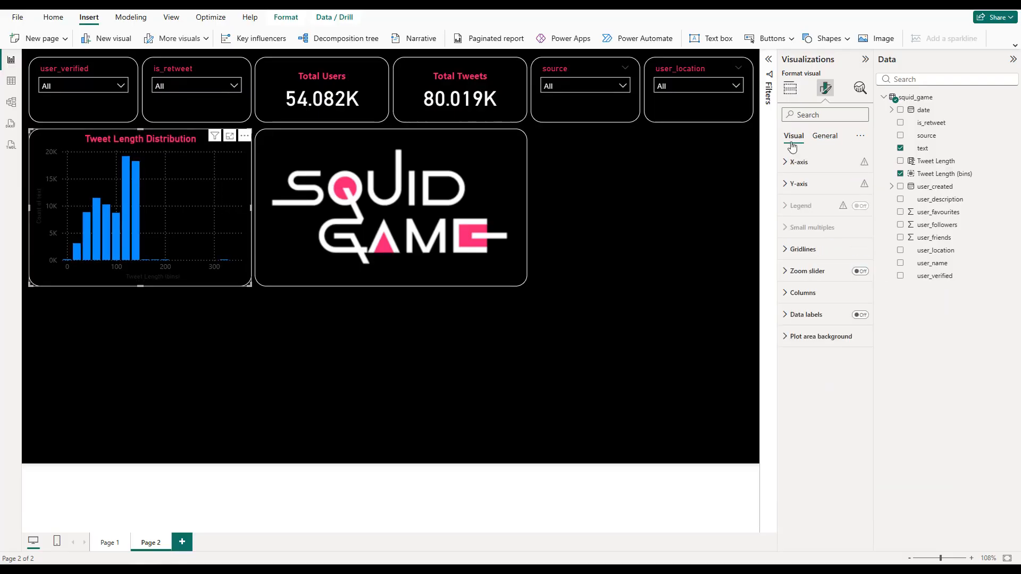
click(829, 250)
click(856, 276)
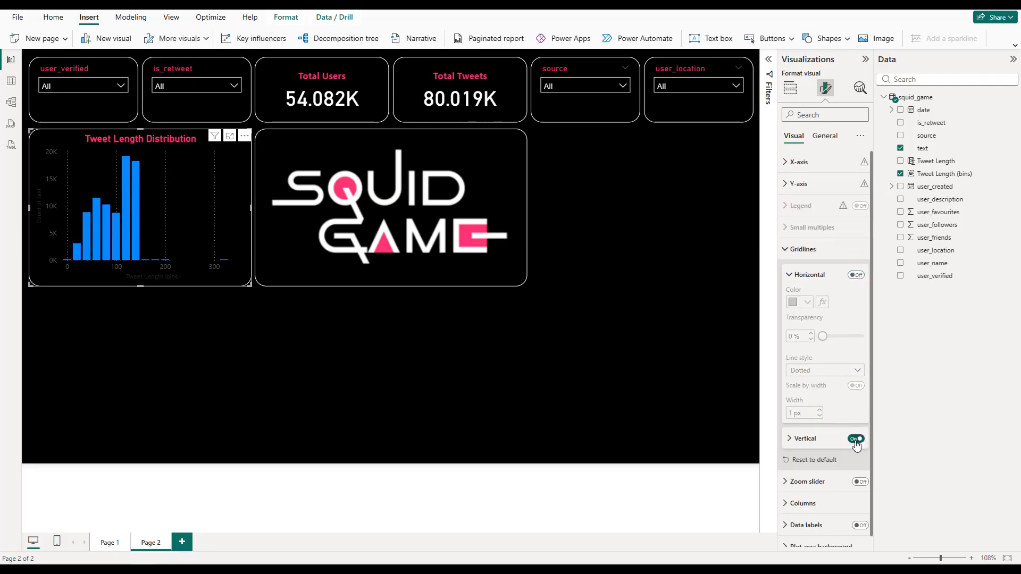
click(803, 249)
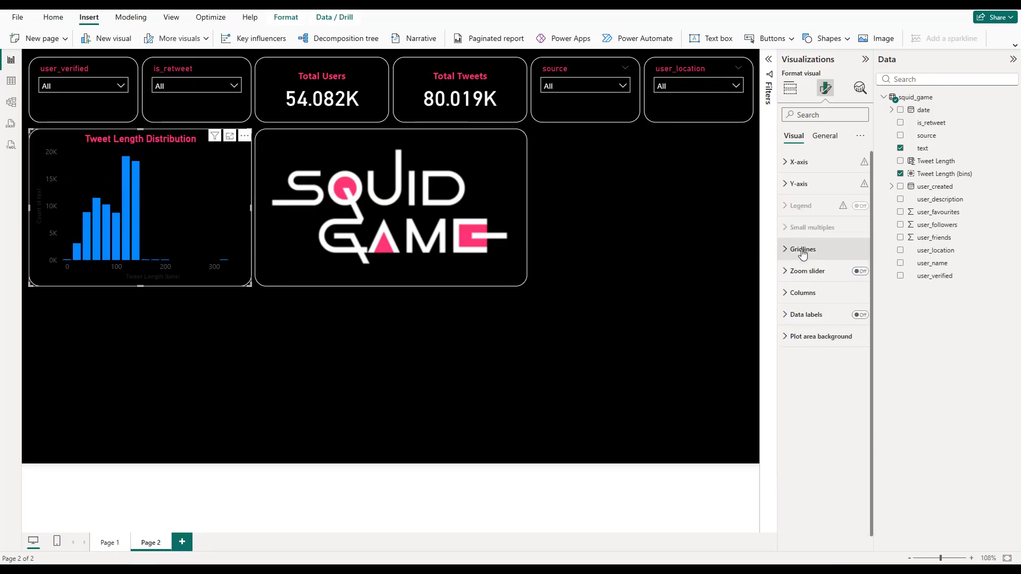
Step: Hide the column chart's Y-axis values and Y-axis title
click(810, 190)
click(855, 319)
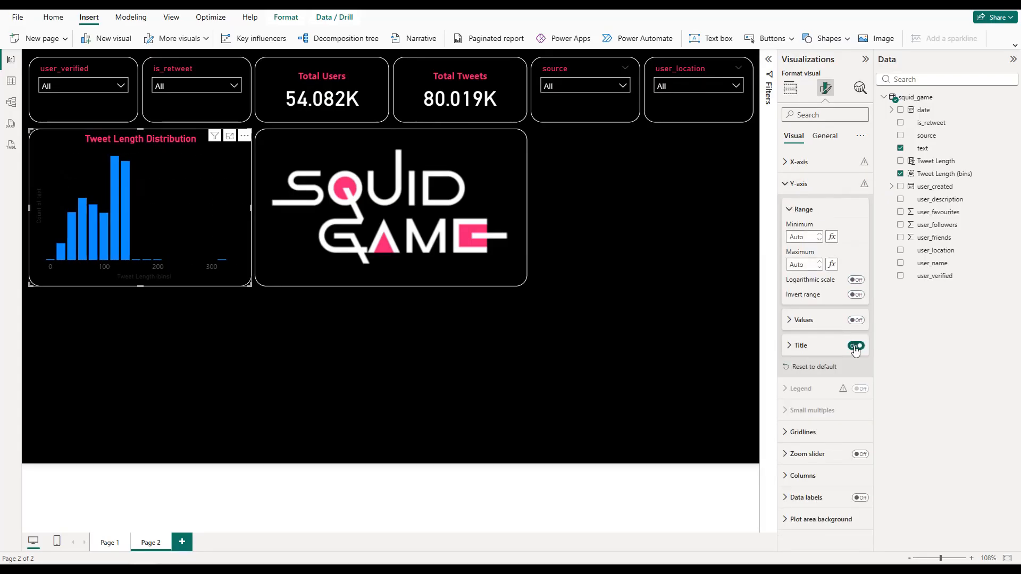
click(855, 346)
click(820, 185)
Step: Hide the column chart's X-axis title and make its X-axis values pink and bold
click(822, 163)
click(855, 334)
click(856, 359)
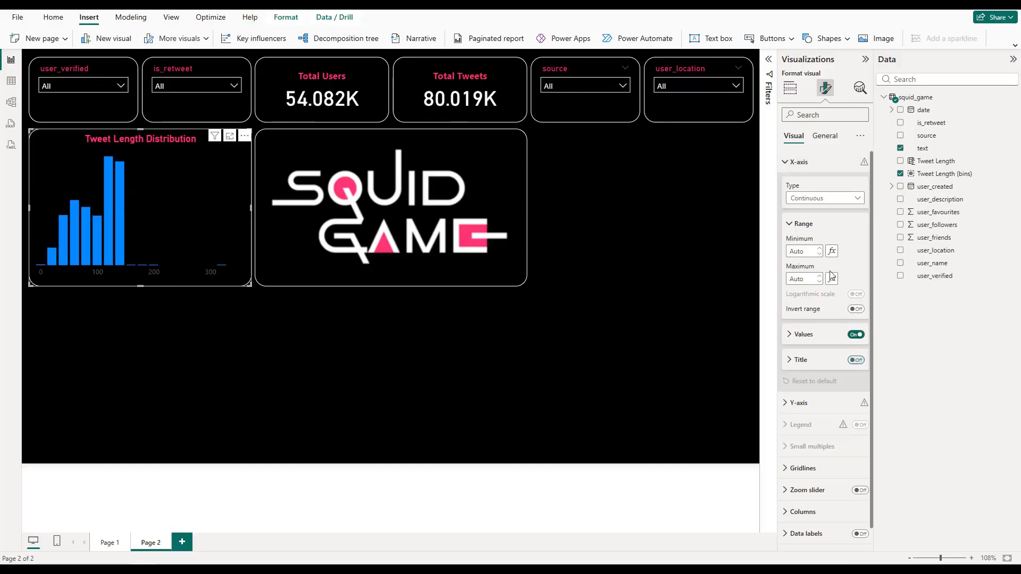
click(824, 335)
click(807, 407)
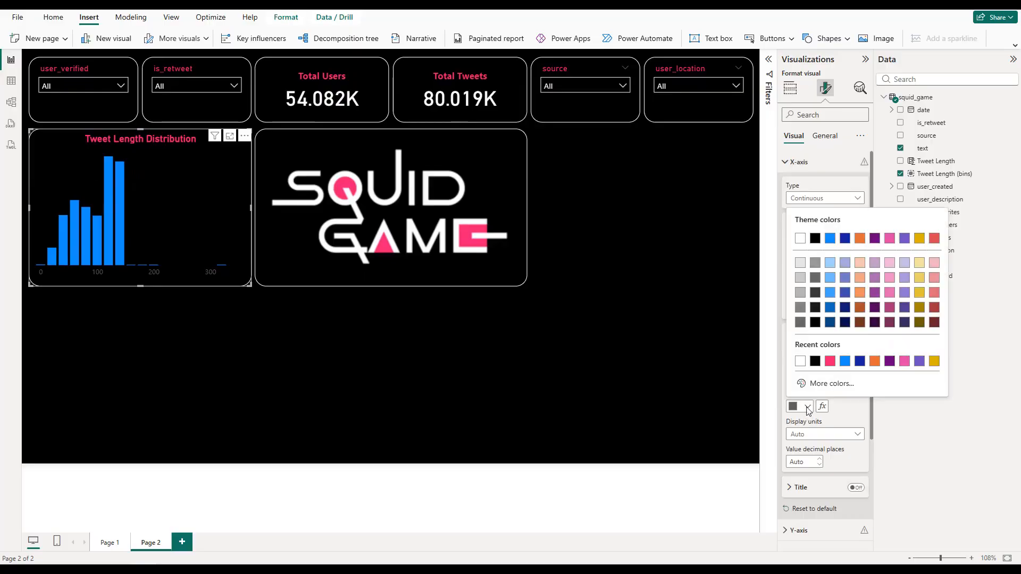
click(808, 357)
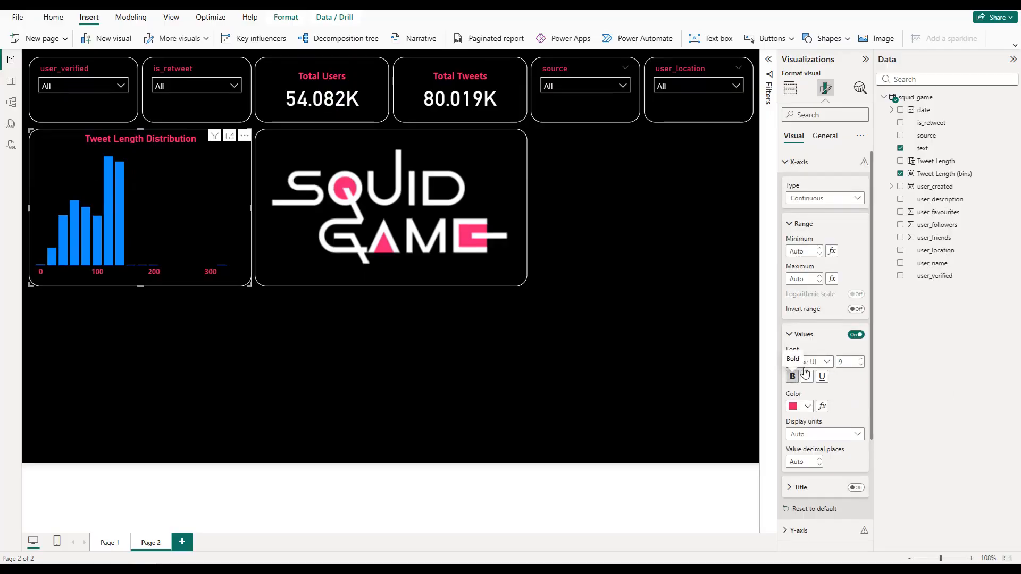
click(810, 164)
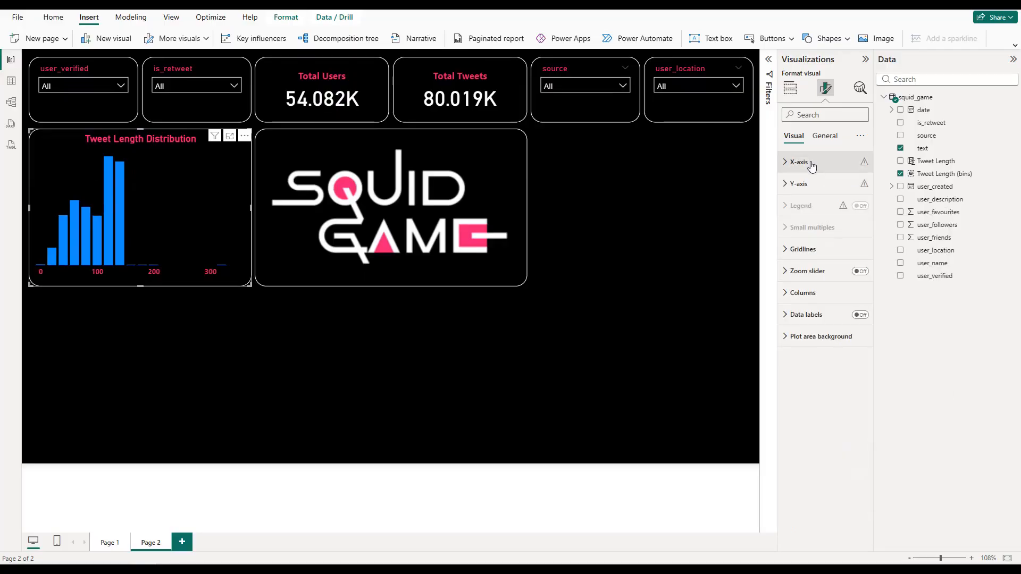
Step: Change the fill color of the Tweet Length Distribution columns to white
click(822, 292)
click(806, 397)
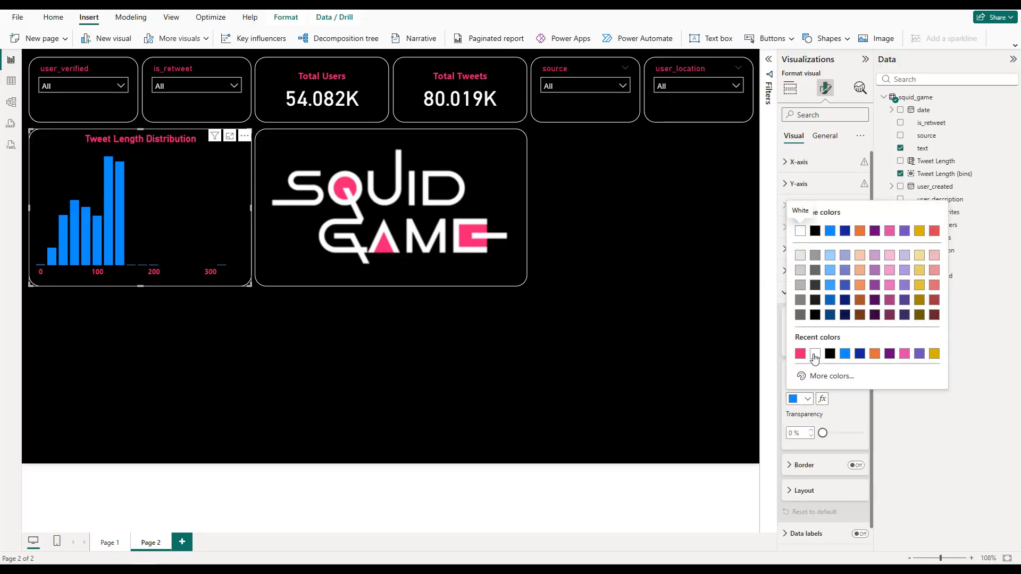
click(815, 353)
click(800, 293)
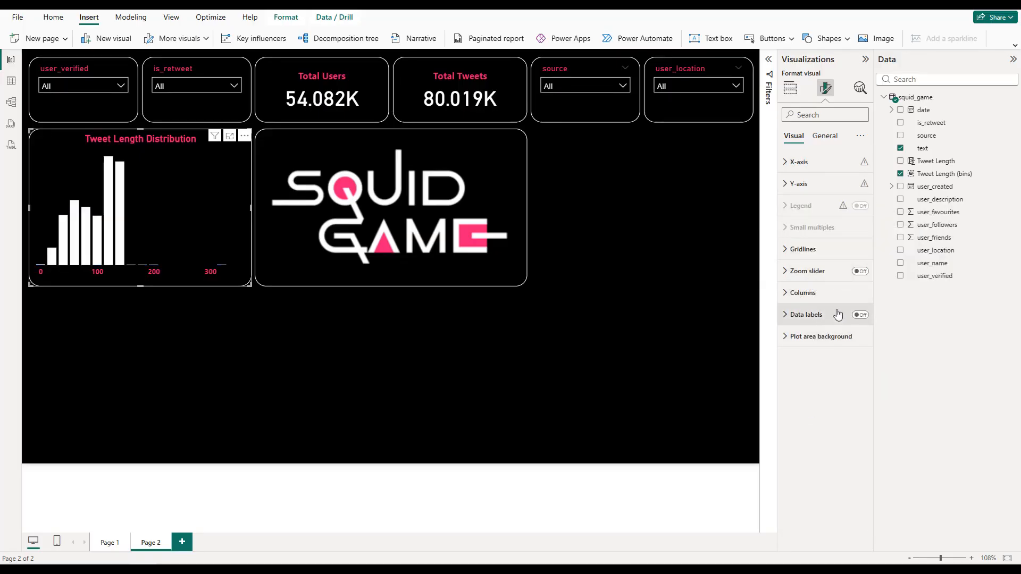
Step: Turn on the column chart's data labels and make their values pink and bold
click(860, 314)
click(834, 317)
scroll(824, 427, down, 5)
click(820, 423)
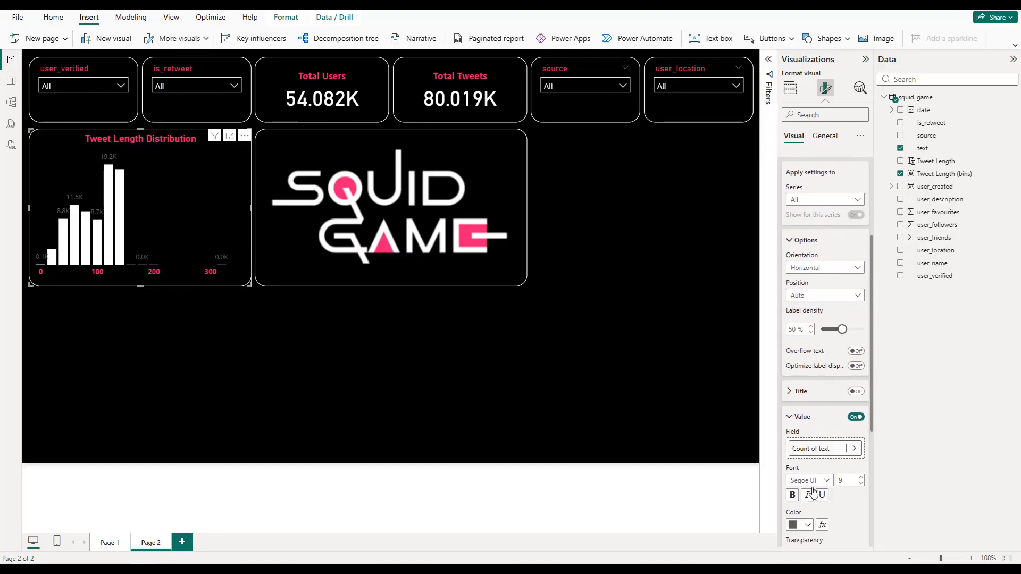
click(808, 525)
click(816, 479)
scroll(820, 483, down, 5)
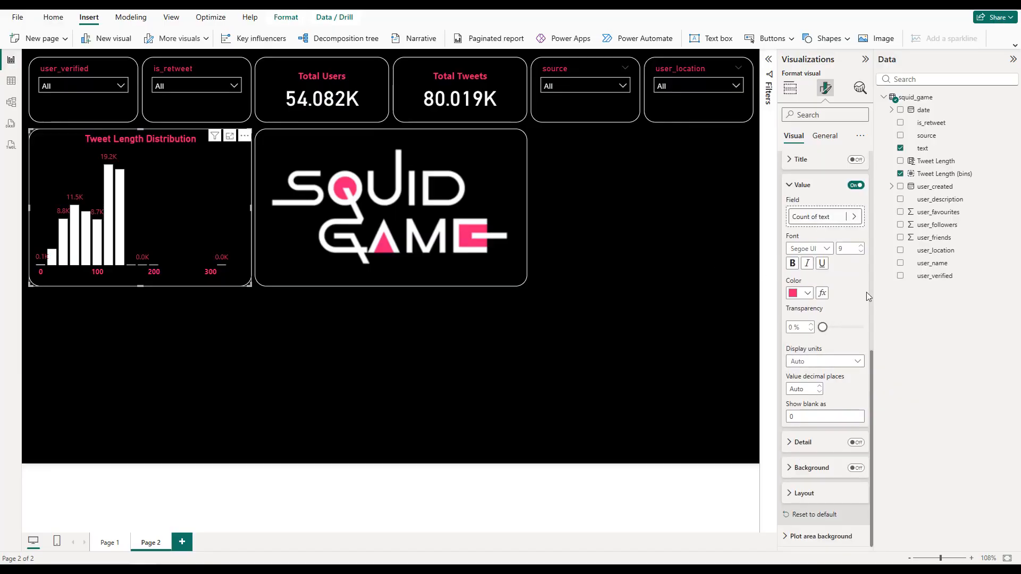
click(793, 263)
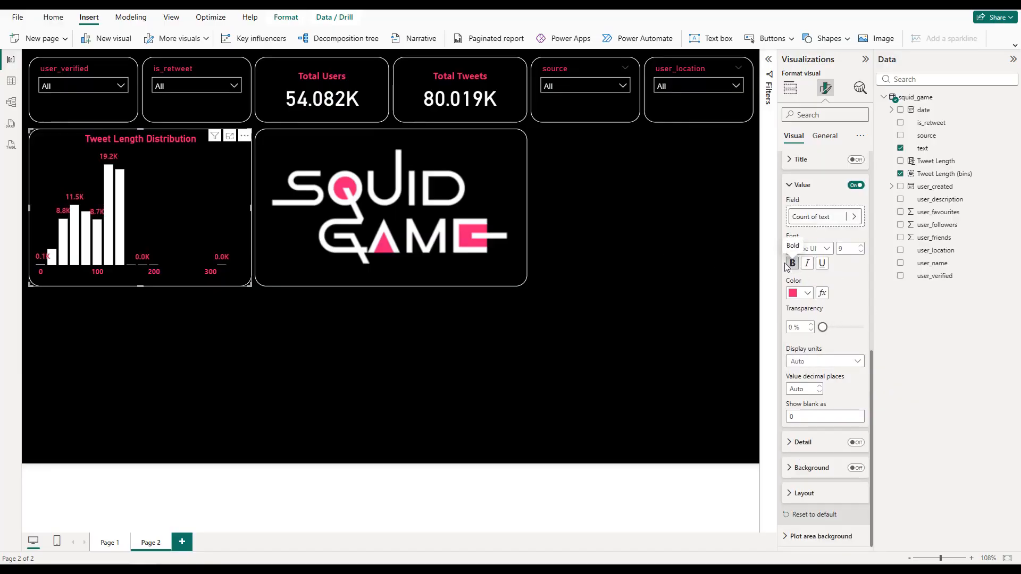
Step: Add a new line chart and place it beside the logo, aligned beneath the source and user_location slicers
click(570, 211)
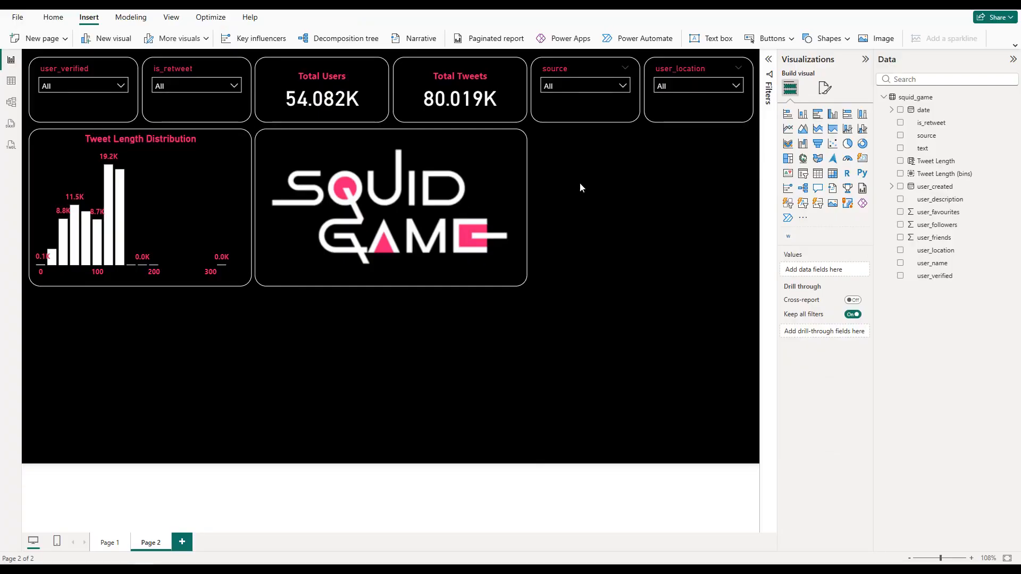
click(787, 129)
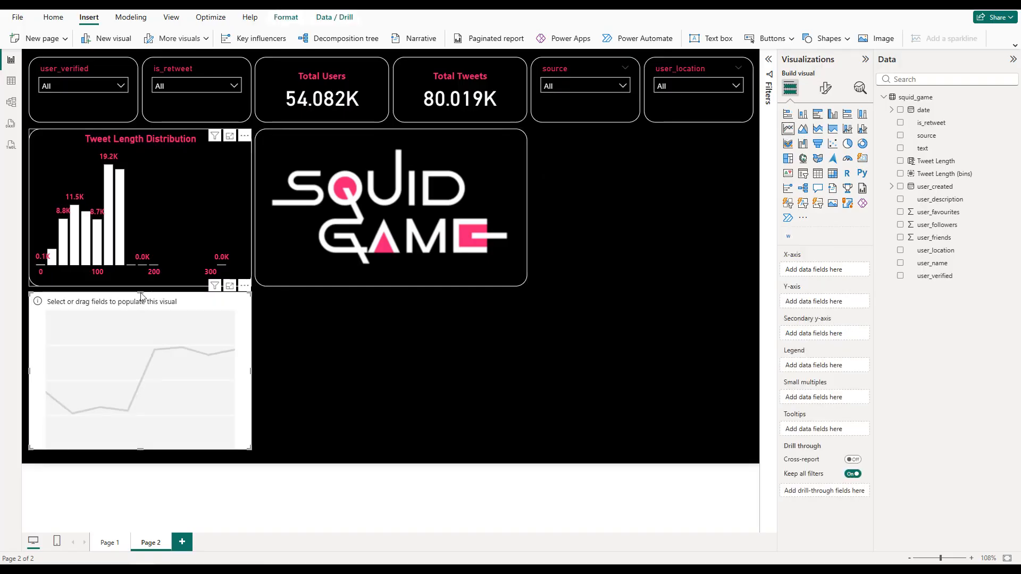
drag(158, 303, 651, 147)
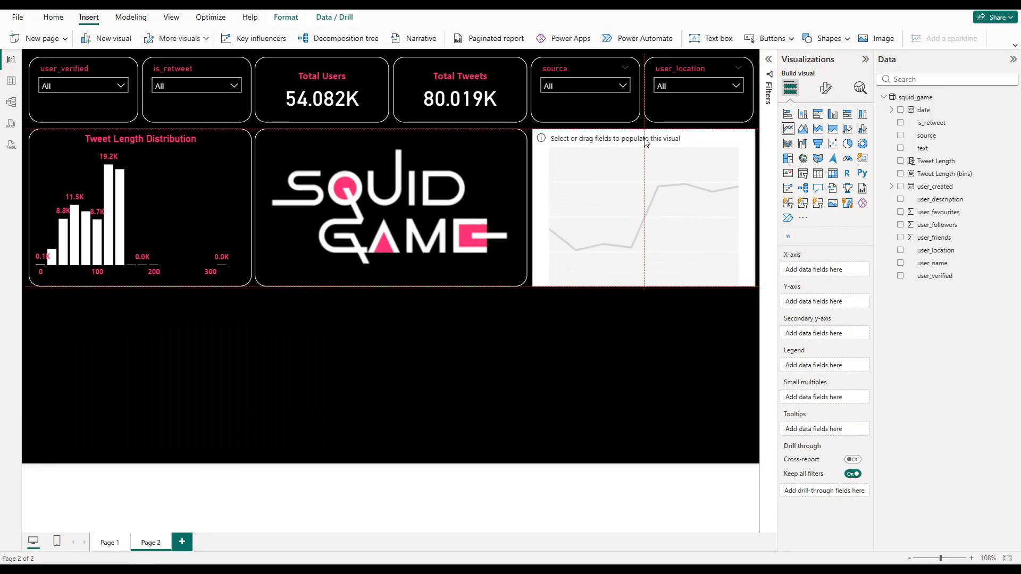
drag(647, 140, 645, 140)
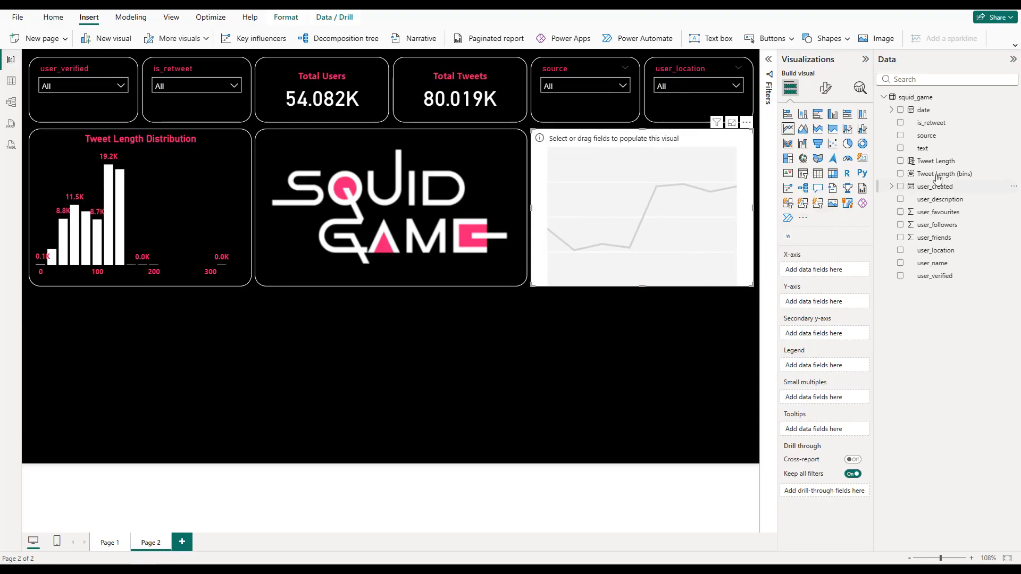
Step: Plot the count of text by date in the line chart, removing the Quarter level from the date hierarchy
click(901, 149)
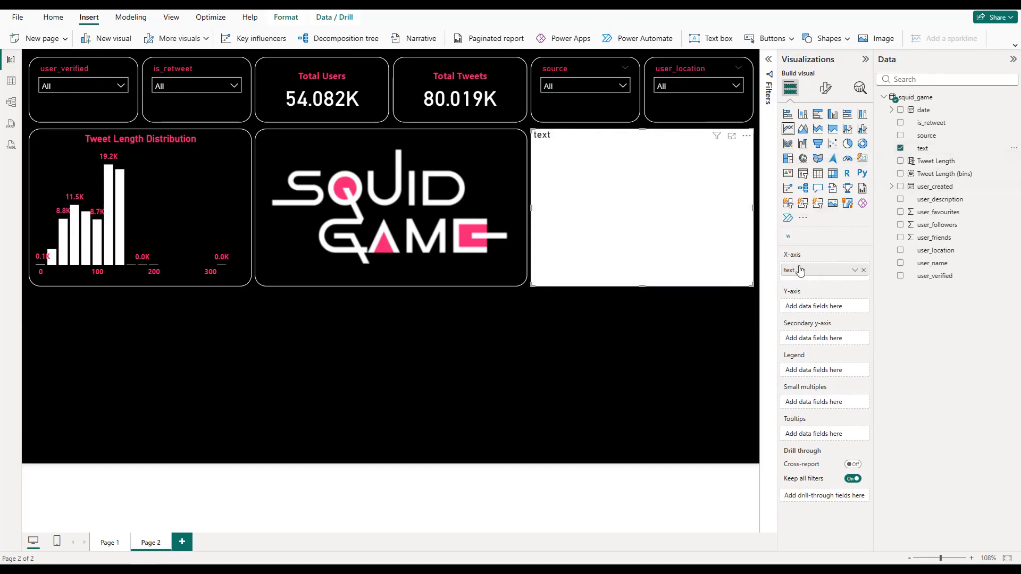
drag(797, 272, 802, 308)
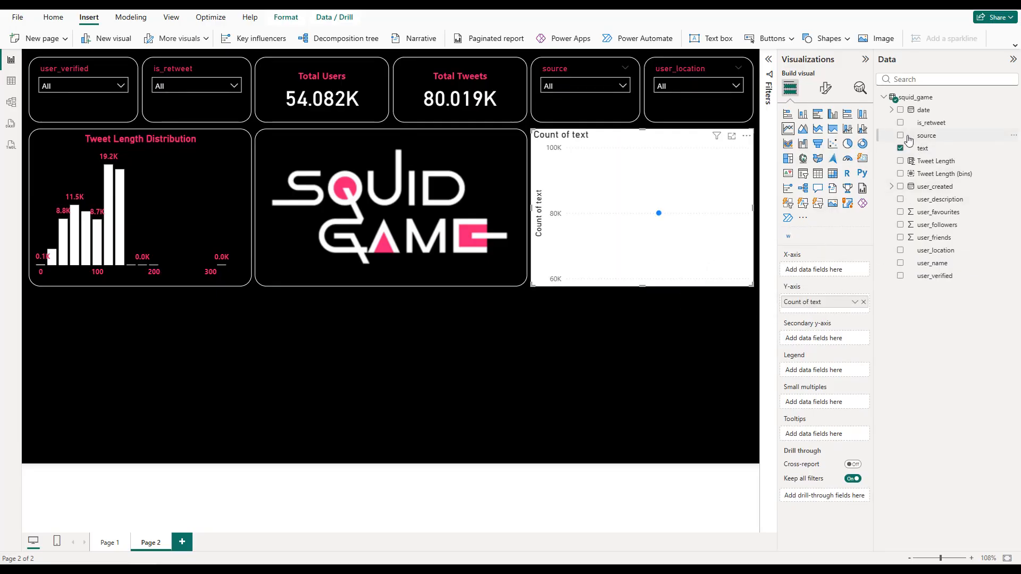
click(900, 112)
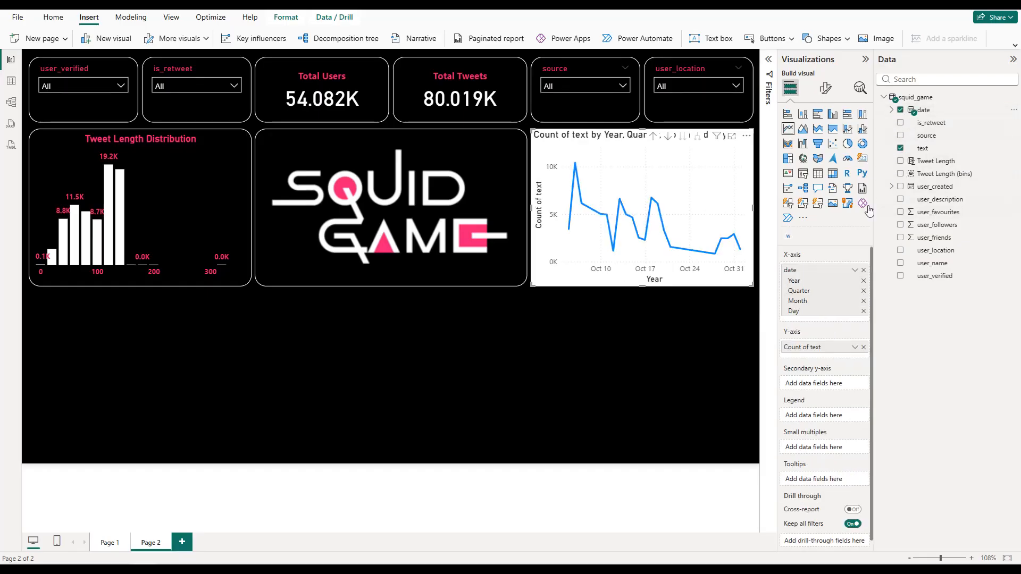
click(863, 291)
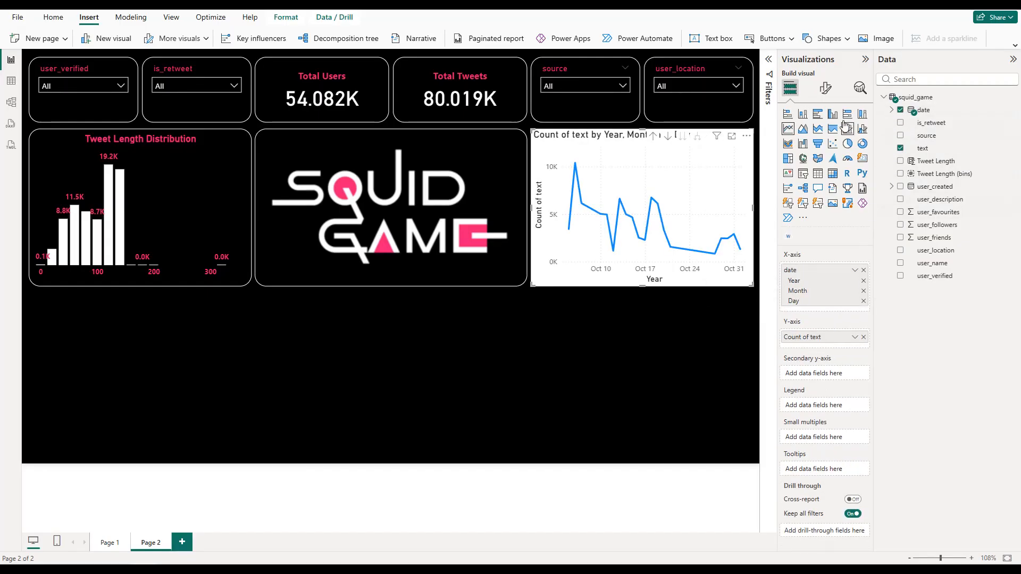
Step: Hide the line chart's Y-axis title and make its Y-axis values pink and bold
click(827, 90)
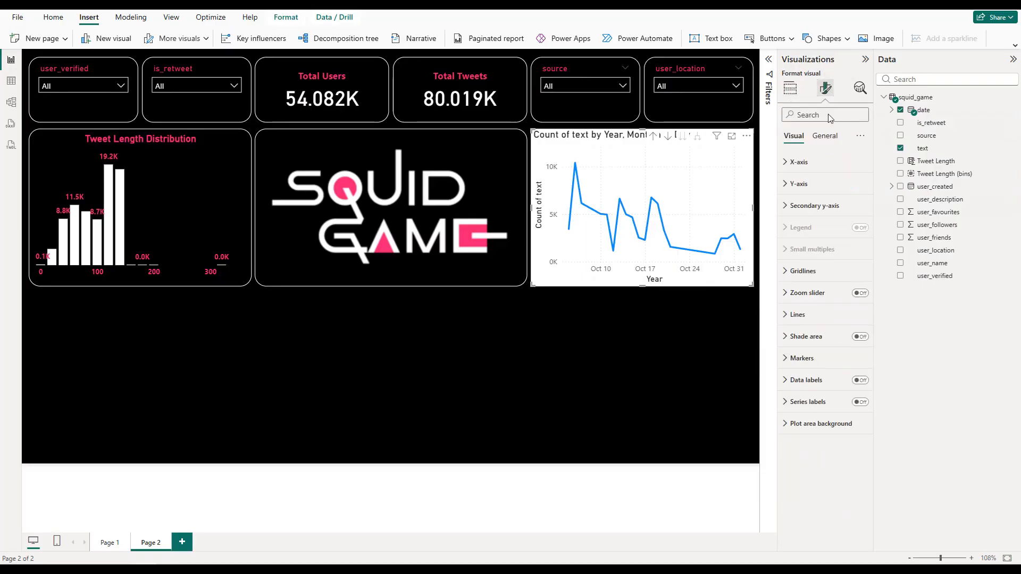
click(826, 184)
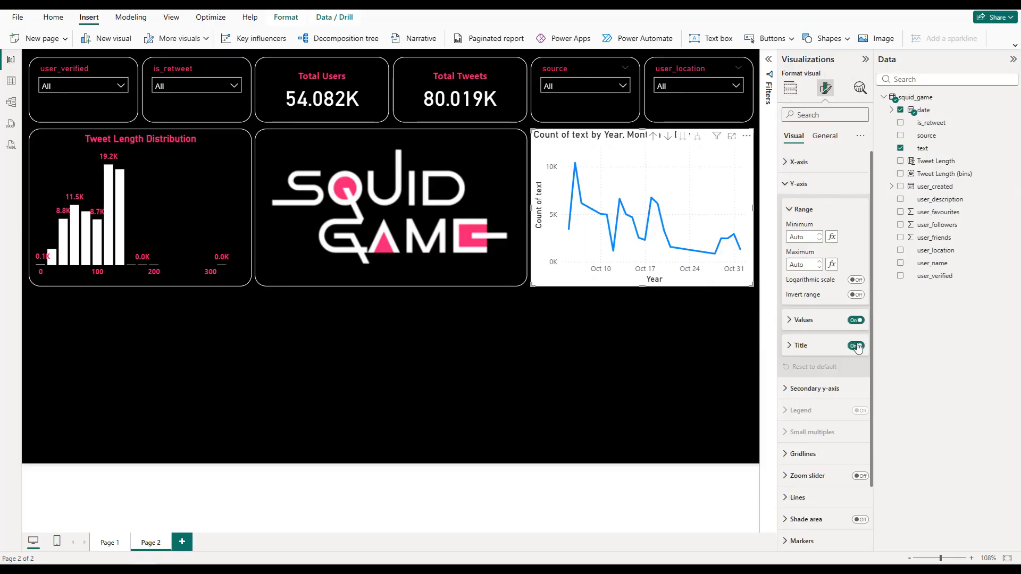
click(855, 347)
click(830, 320)
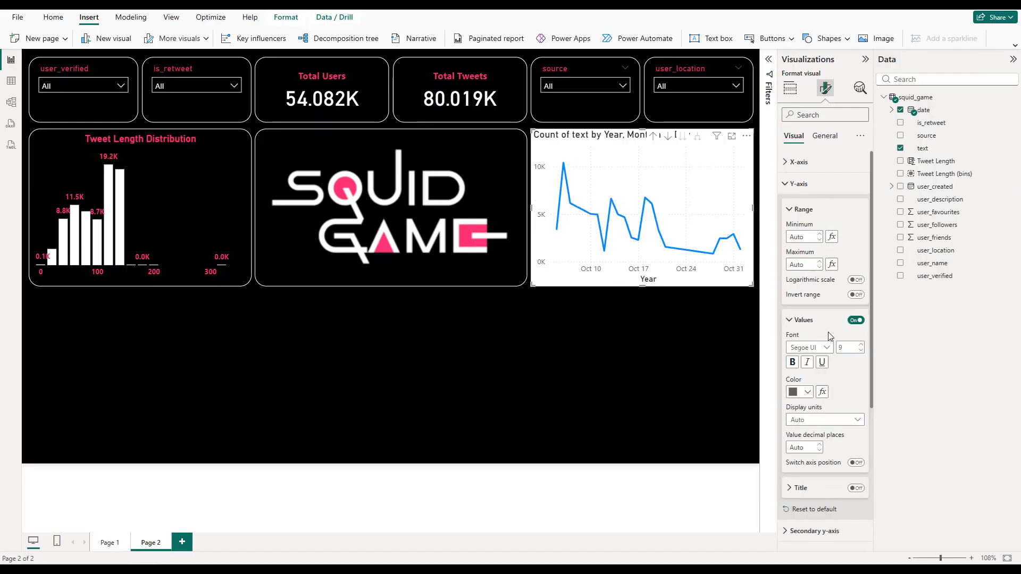
click(806, 392)
click(800, 347)
click(798, 183)
Step: Hide the line chart's X-axis title and make its X-axis values pink and bold
click(799, 162)
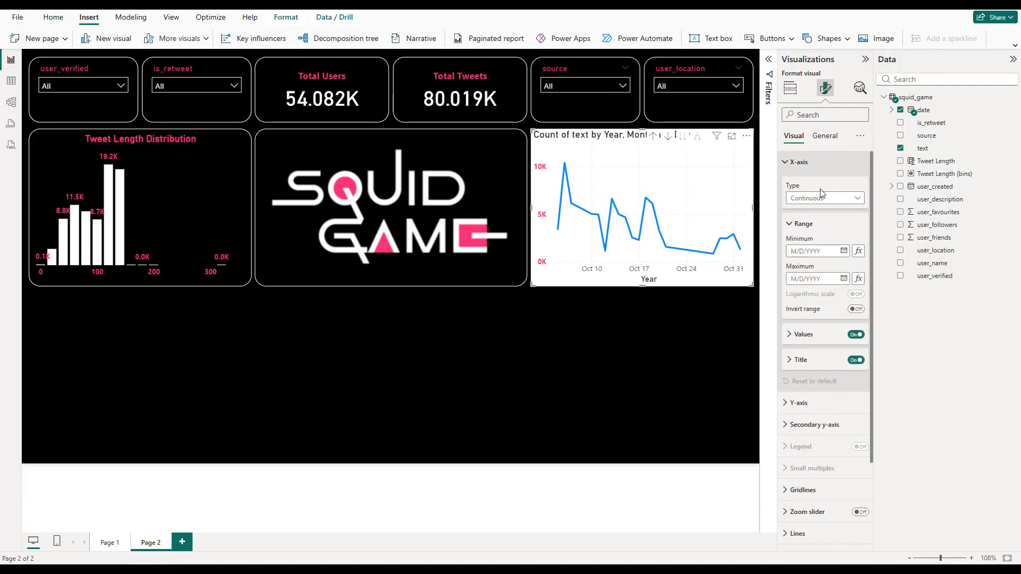
click(855, 360)
click(800, 334)
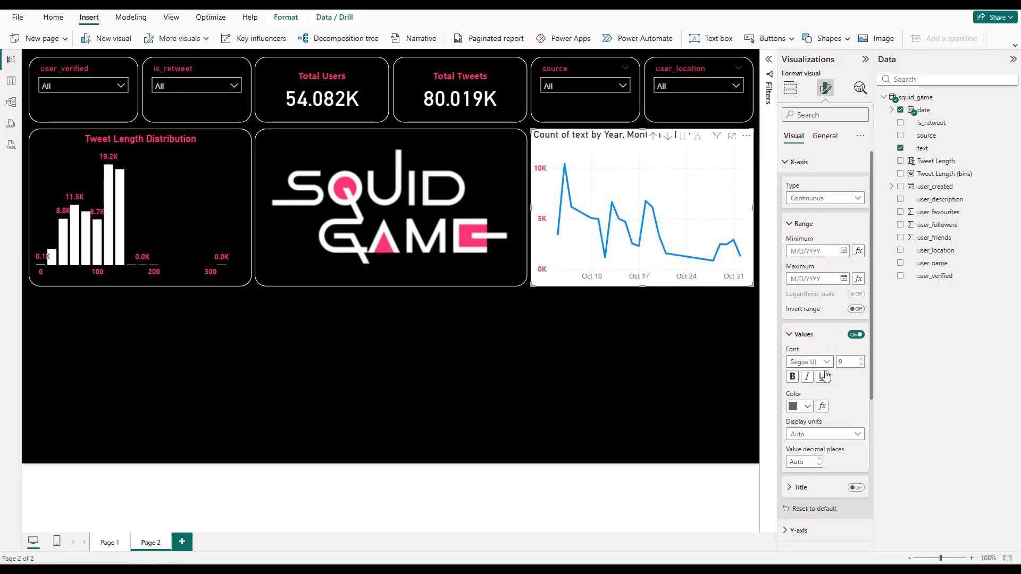
click(807, 406)
click(800, 362)
click(799, 162)
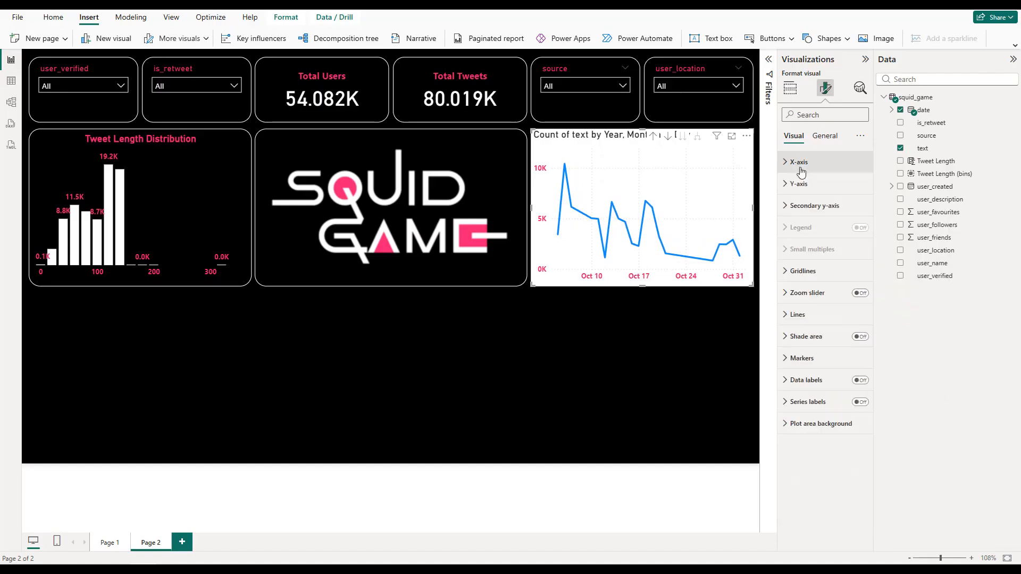
Step: Turn off the line chart's horizontal and vertical gridlines
click(835, 271)
click(857, 297)
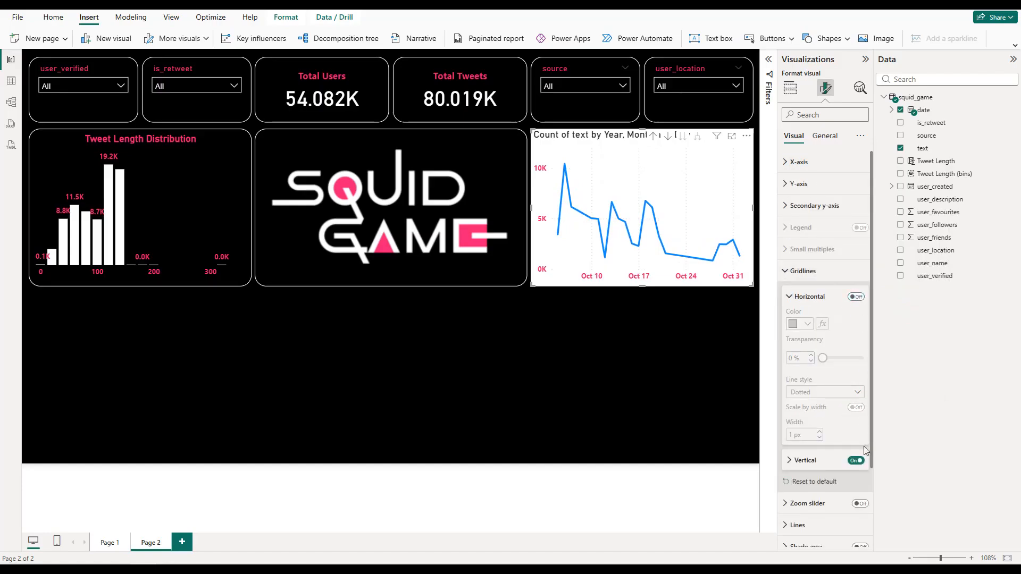
click(806, 271)
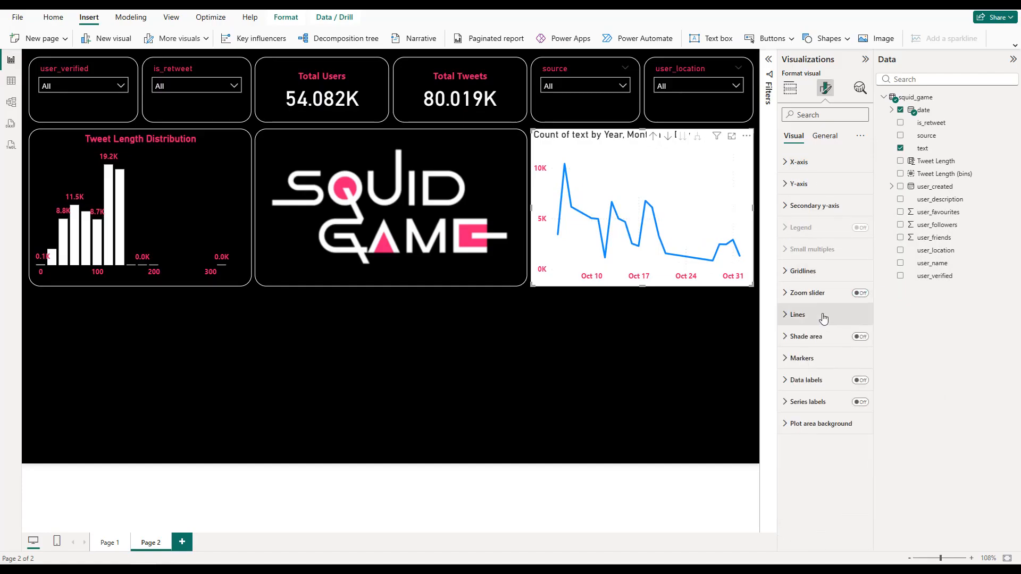
Step: Change the line chart's line color to white
click(800, 314)
scroll(818, 393, down, 3)
click(816, 405)
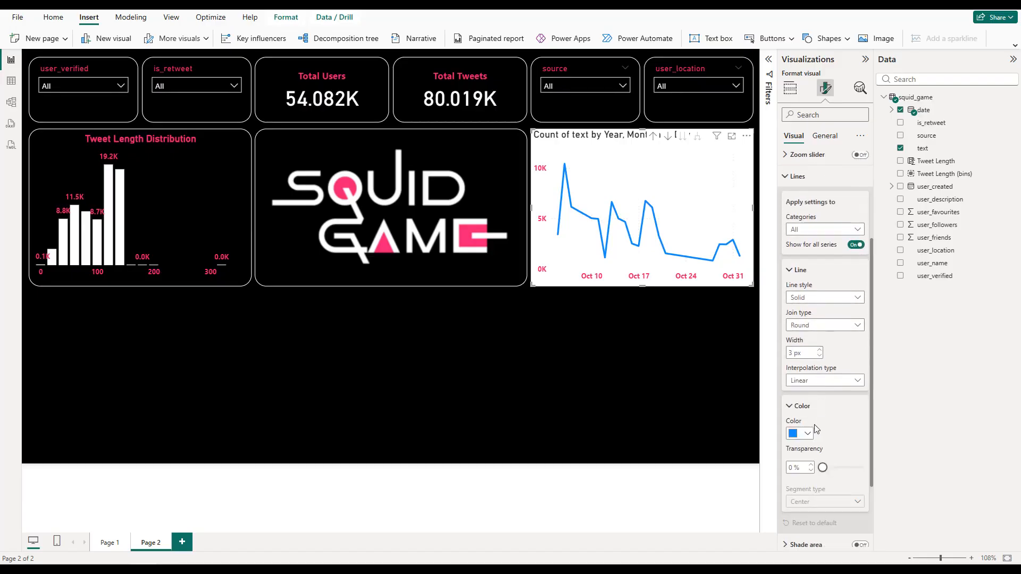
click(807, 433)
click(814, 387)
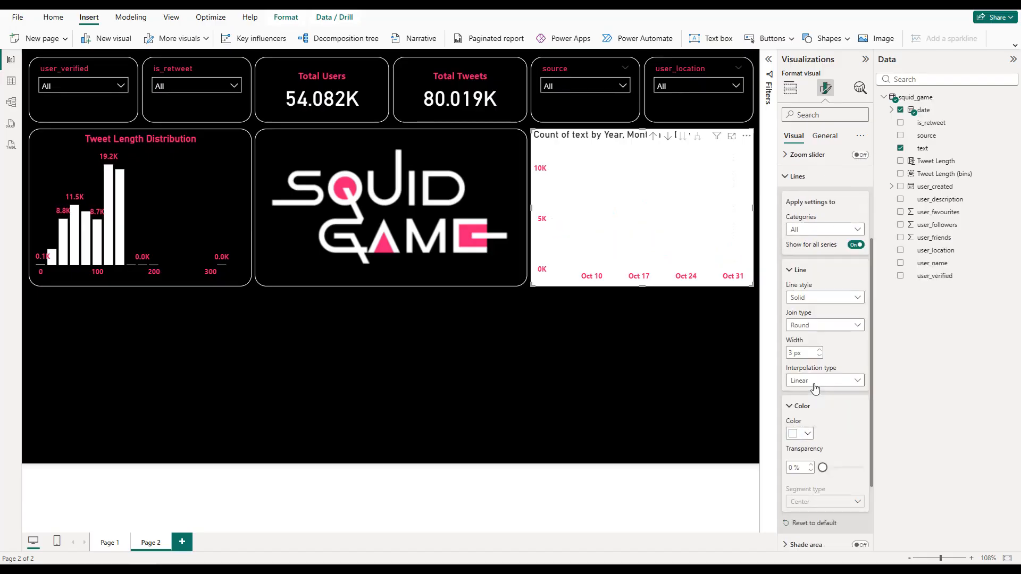
Step: Give the line chart a black background and a white visual border with 20 px rounded corners
scroll(828, 247, up, 3)
click(825, 136)
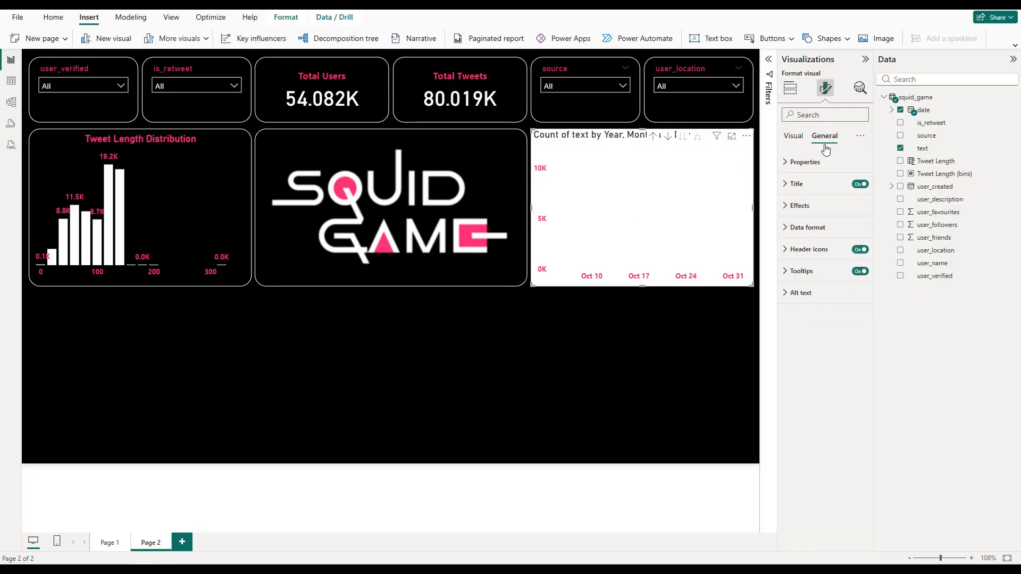
click(804, 206)
click(807, 258)
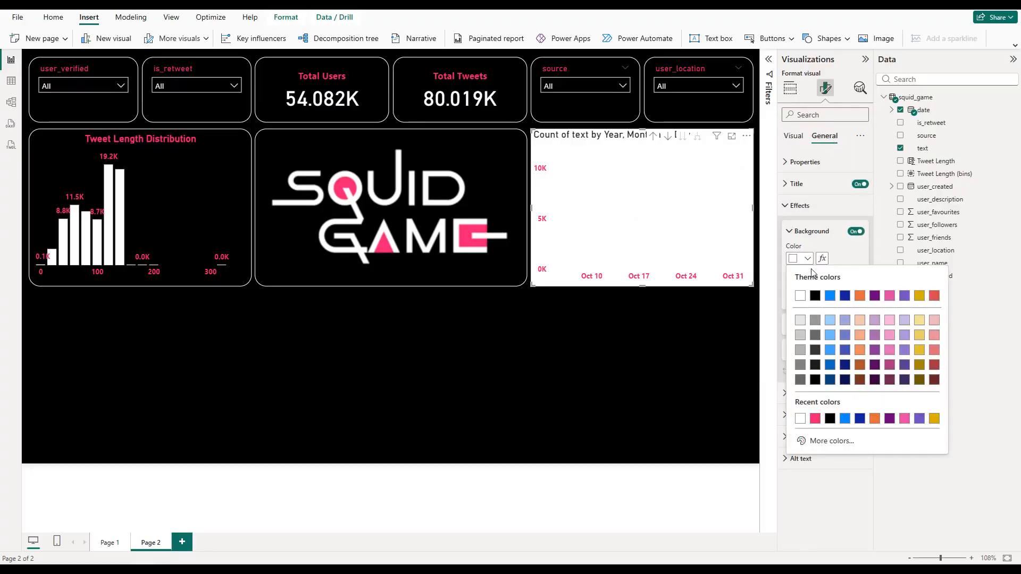
click(815, 296)
click(855, 325)
click(813, 324)
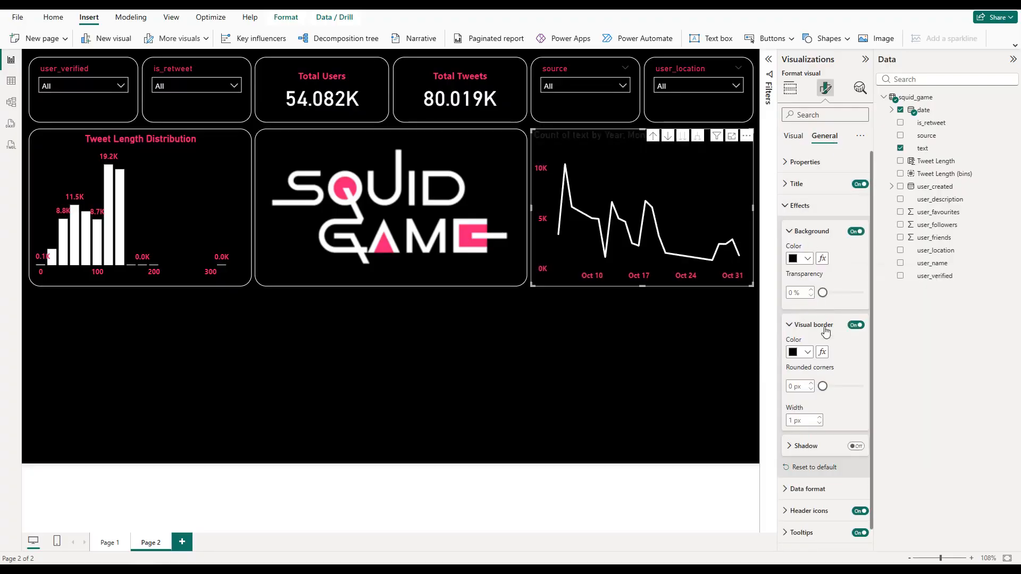
click(806, 353)
click(799, 389)
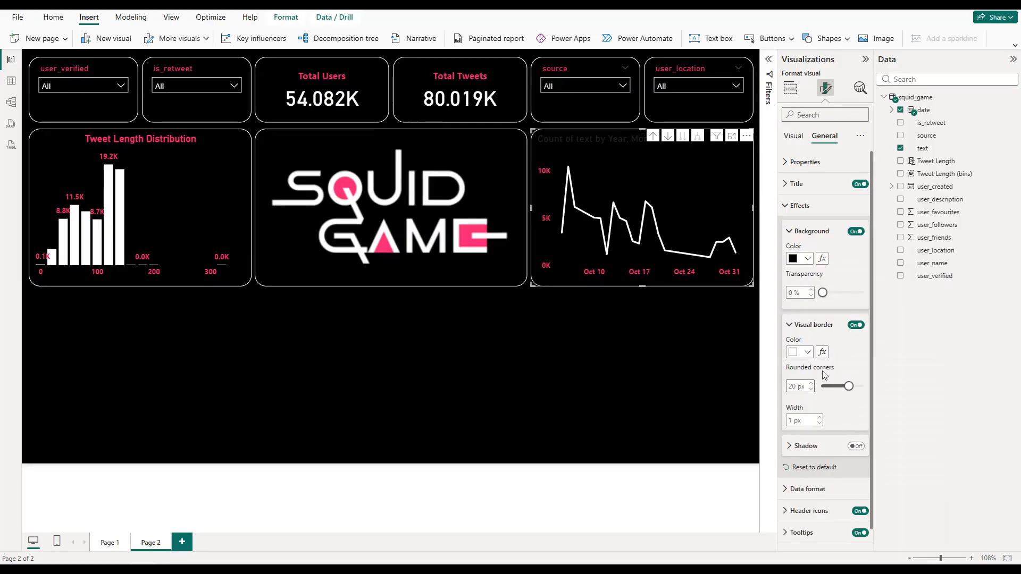
click(795, 205)
Step: Change the line chart's title text to "Tweets Over Time"
click(812, 184)
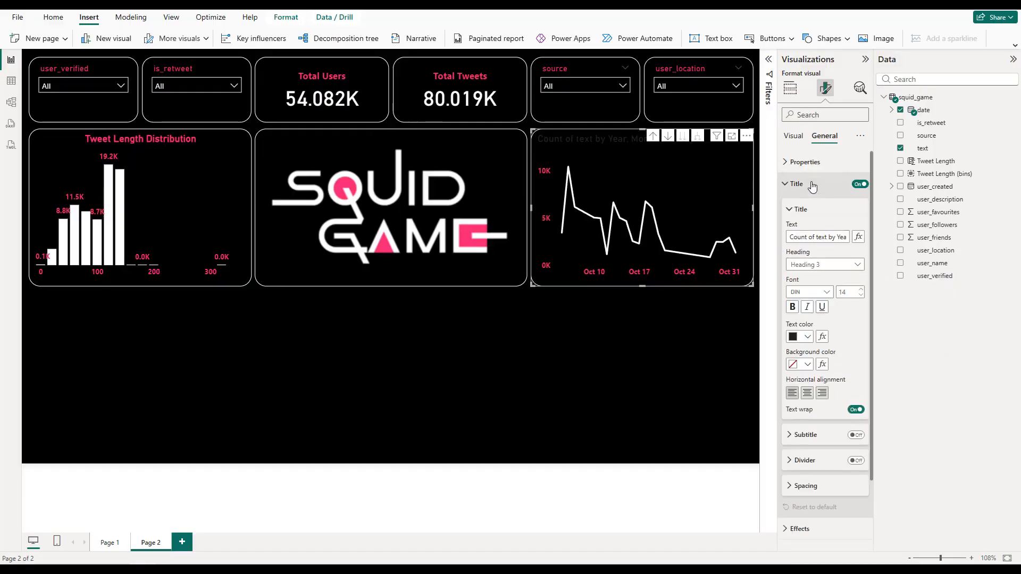
triple_click(824, 238)
text(Twee)
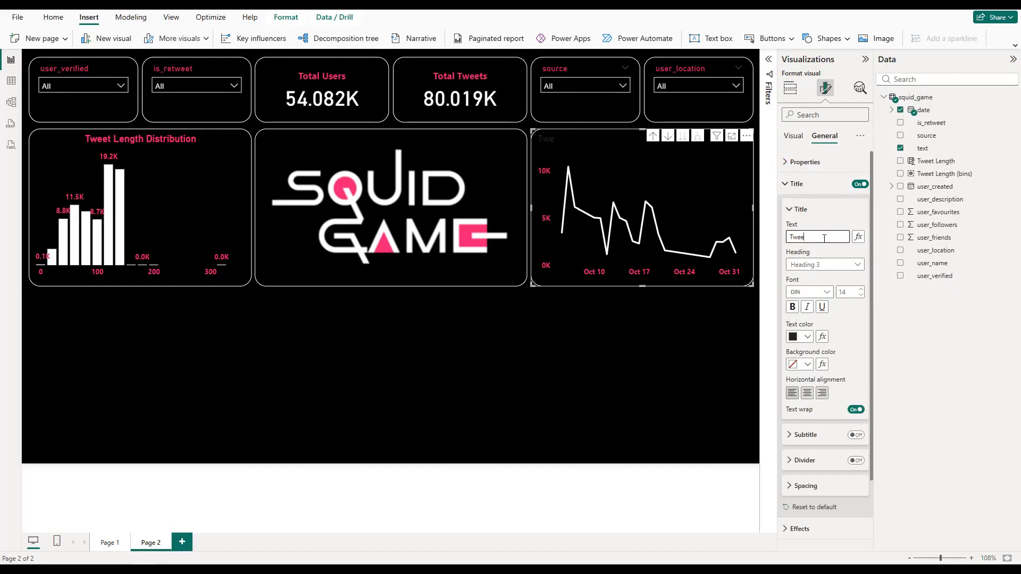
text(ts Over Time)
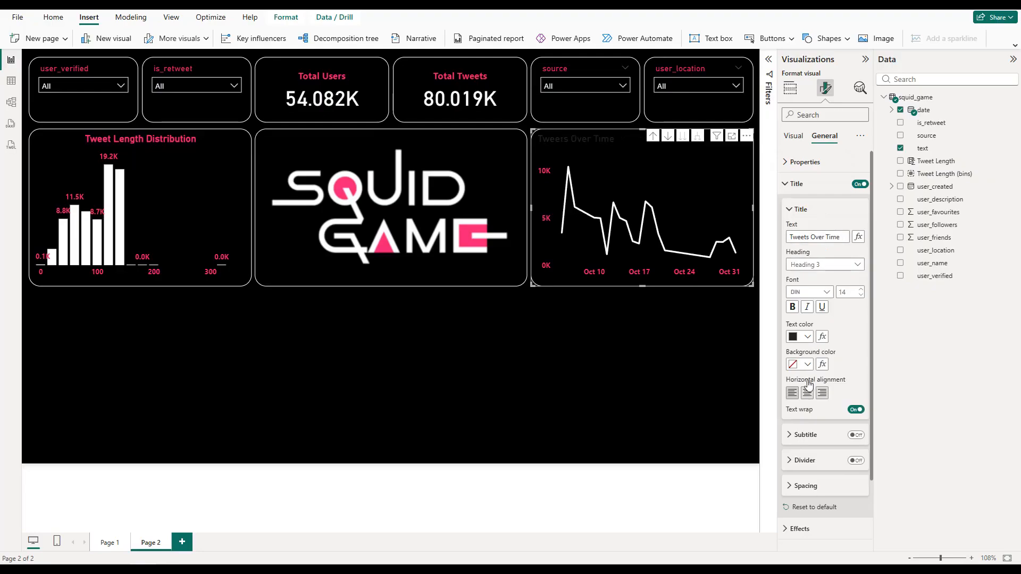
Step: Center the line chart's title and make it pink and bold
click(802, 337)
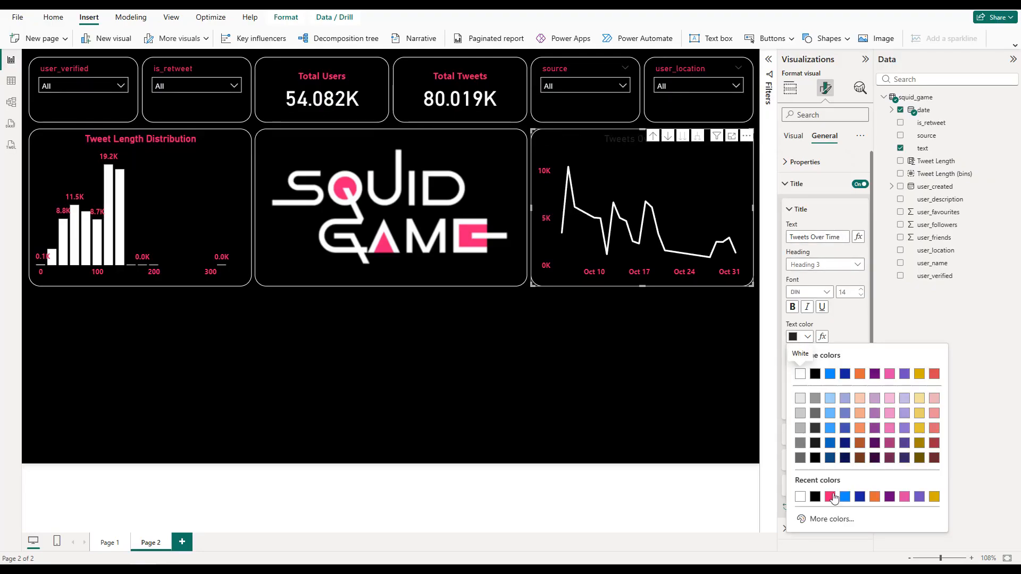
click(830, 497)
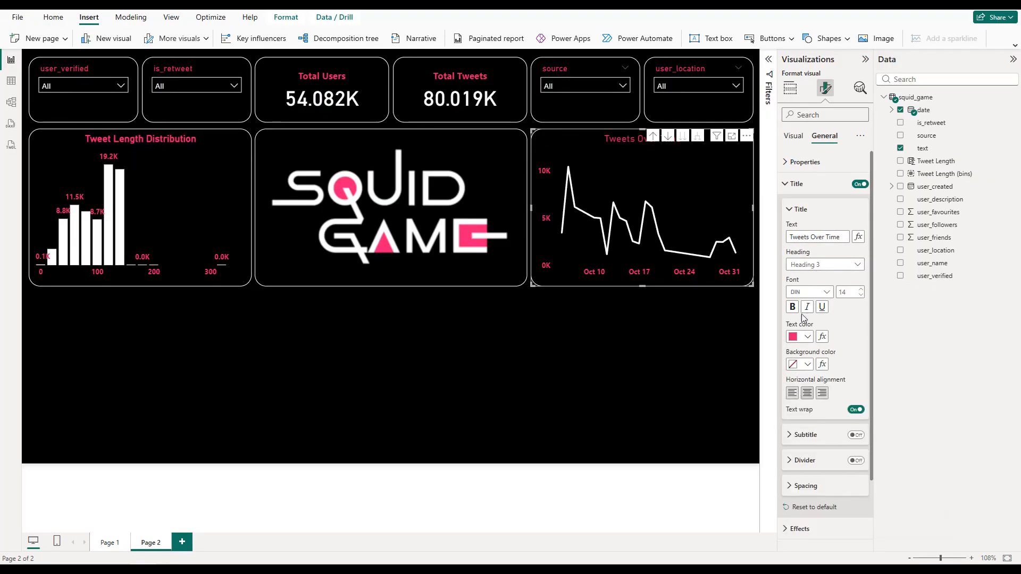
click(792, 307)
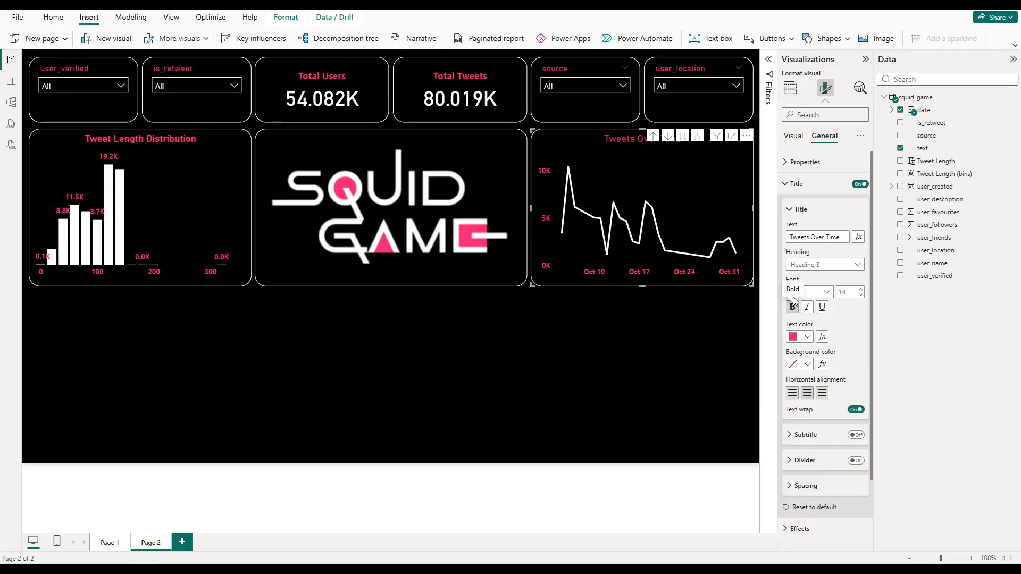
click(794, 184)
Step: Add a clustered bar chart below the column chart with user_name on the Y-axis and the sum of user_followers on the X-axis
click(519, 321)
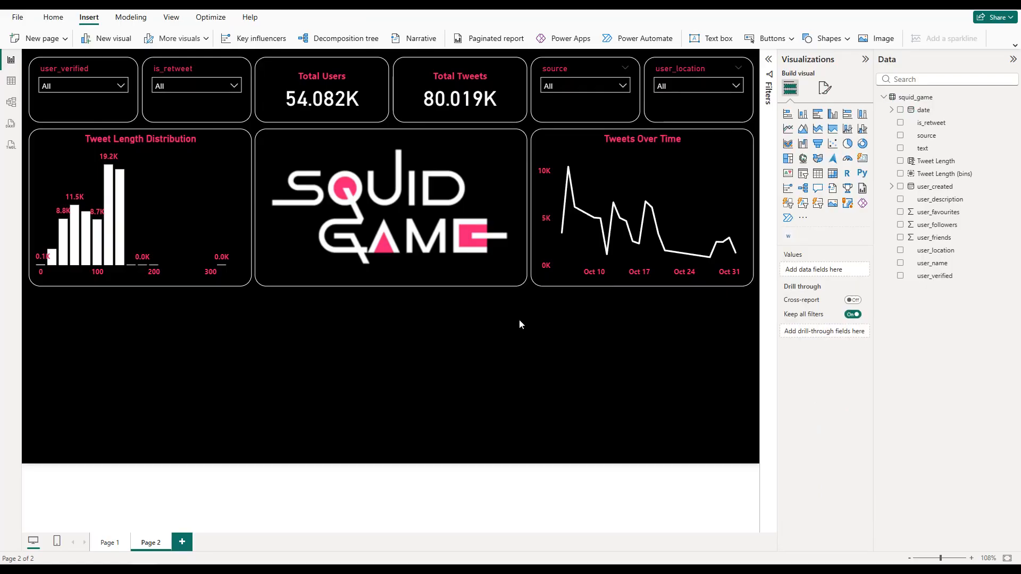
click(818, 114)
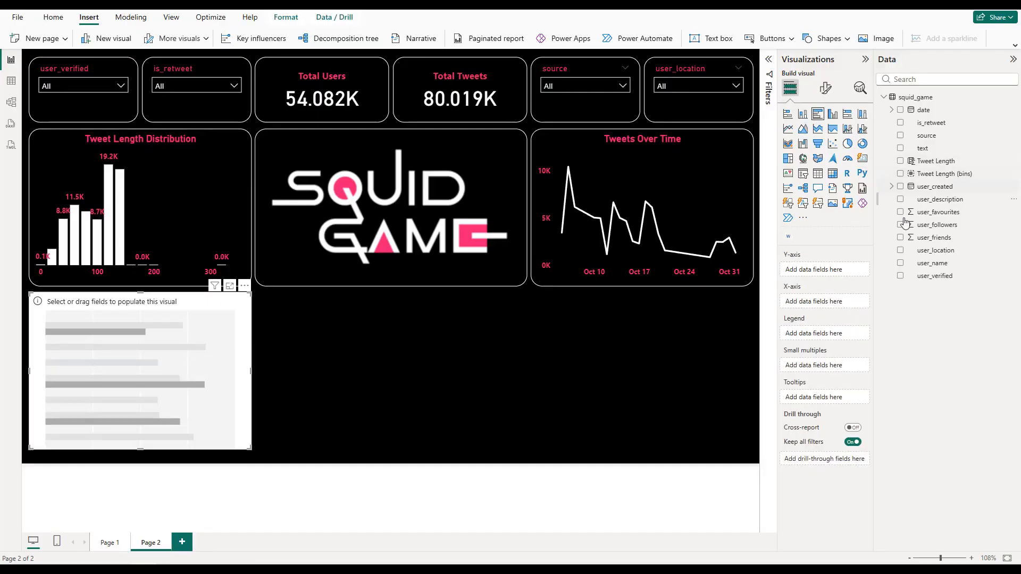
click(900, 263)
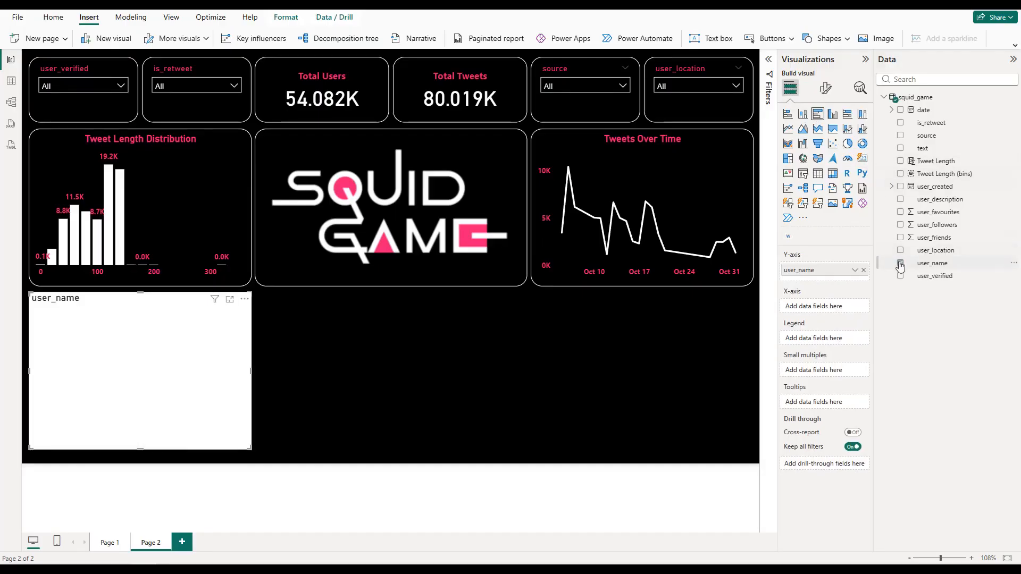
click(900, 226)
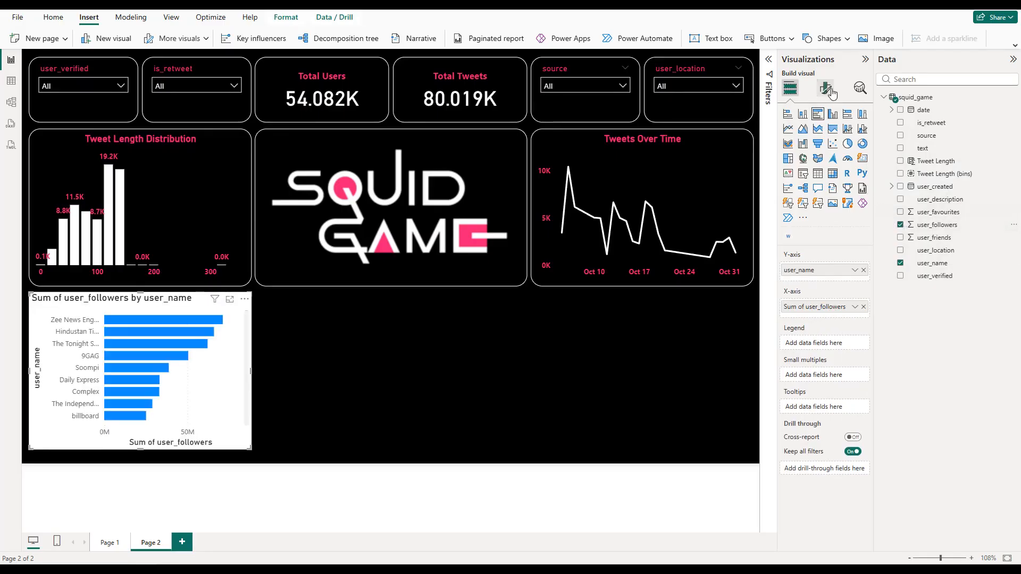
Step: Filter the bar chart's user_name with a Top N filter showing the top 10 by sum of user_followers
click(769, 59)
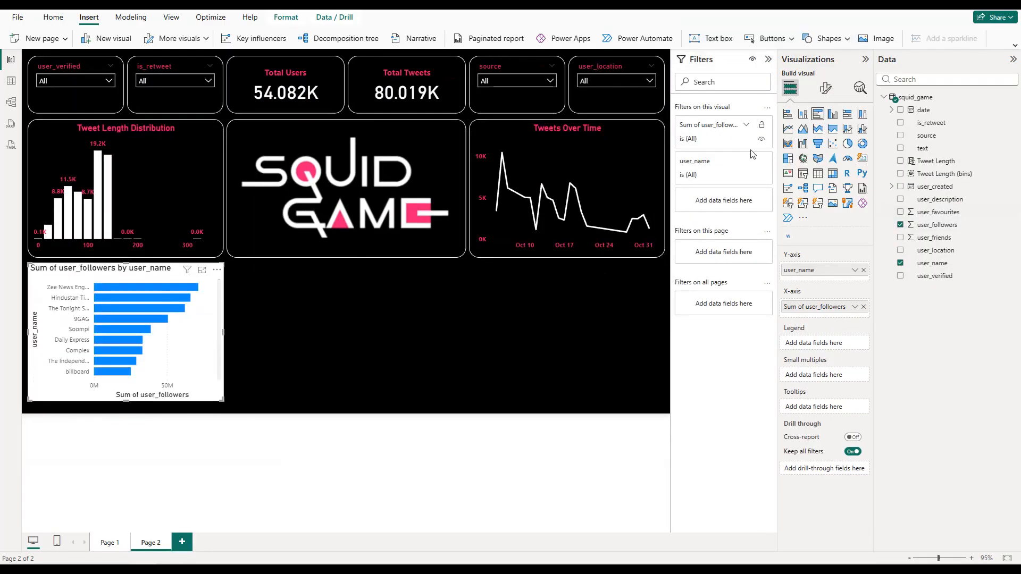
click(746, 162)
click(717, 205)
click(714, 244)
click(732, 229)
text(10)
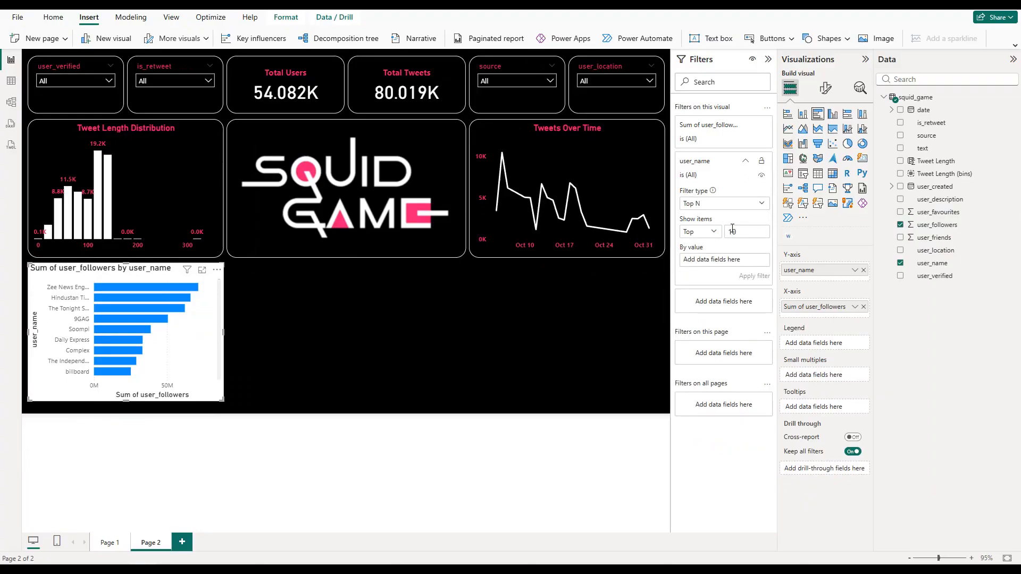
drag(933, 224, 742, 263)
click(749, 275)
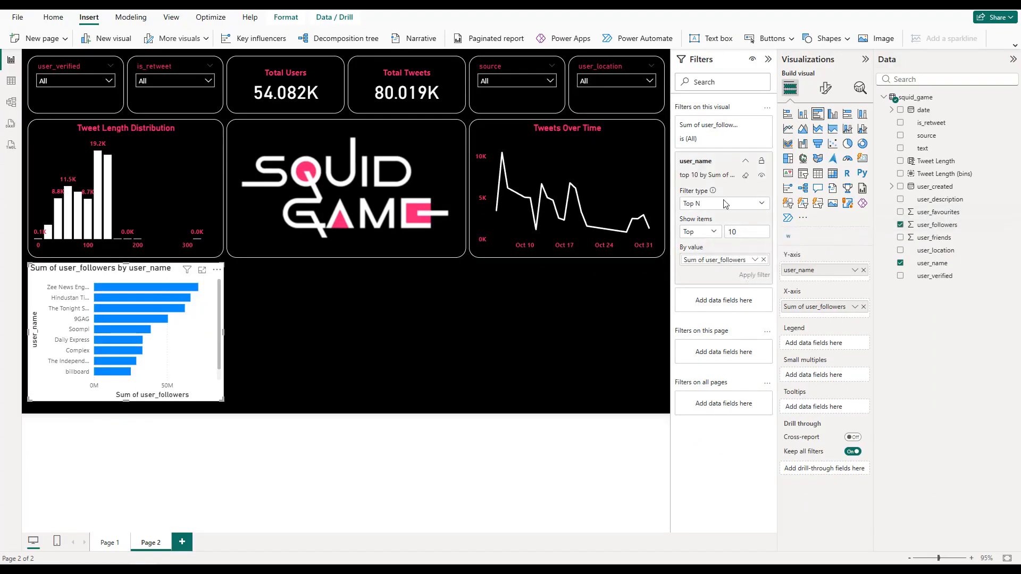
Step: Give the bar chart a black background and a white visual border with 20 px rounded corners
click(824, 87)
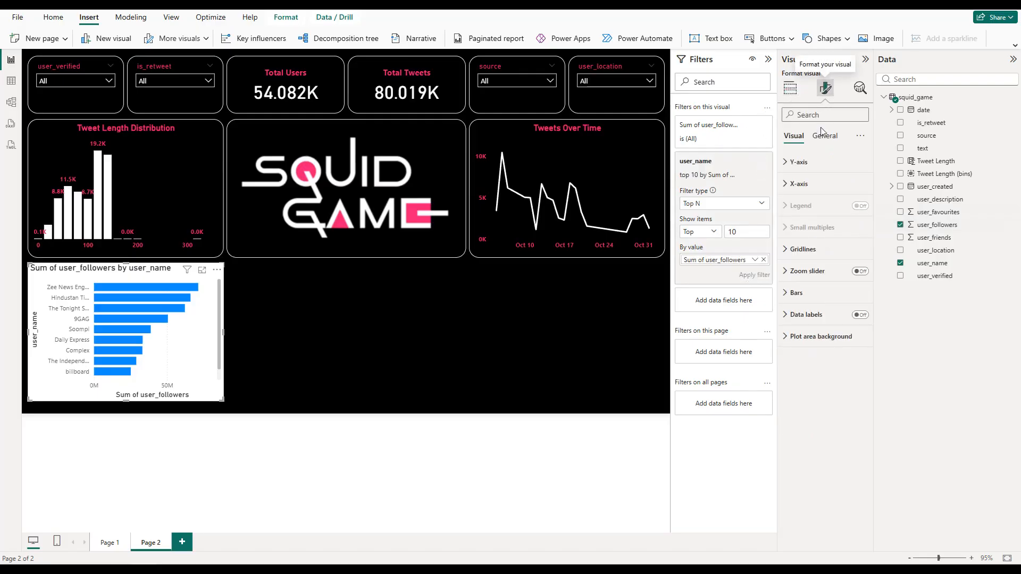
click(768, 59)
click(800, 205)
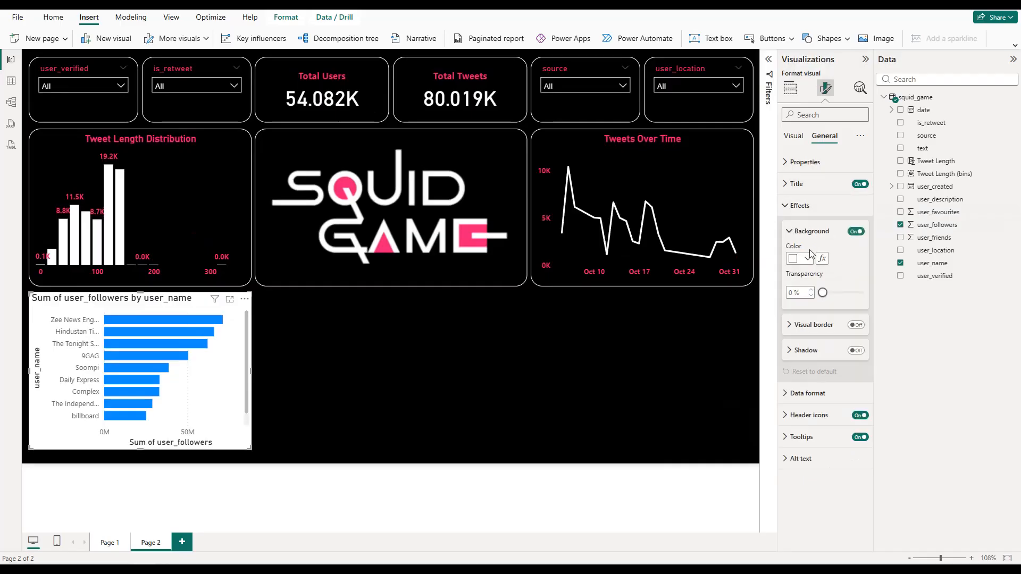
click(806, 258)
click(815, 292)
click(856, 324)
click(800, 352)
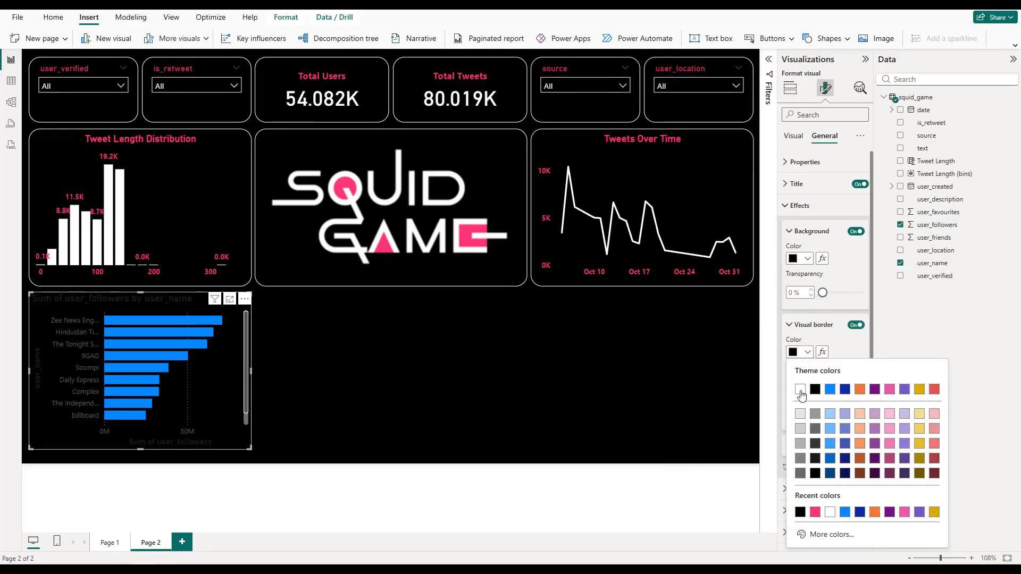
click(801, 389)
text(20)
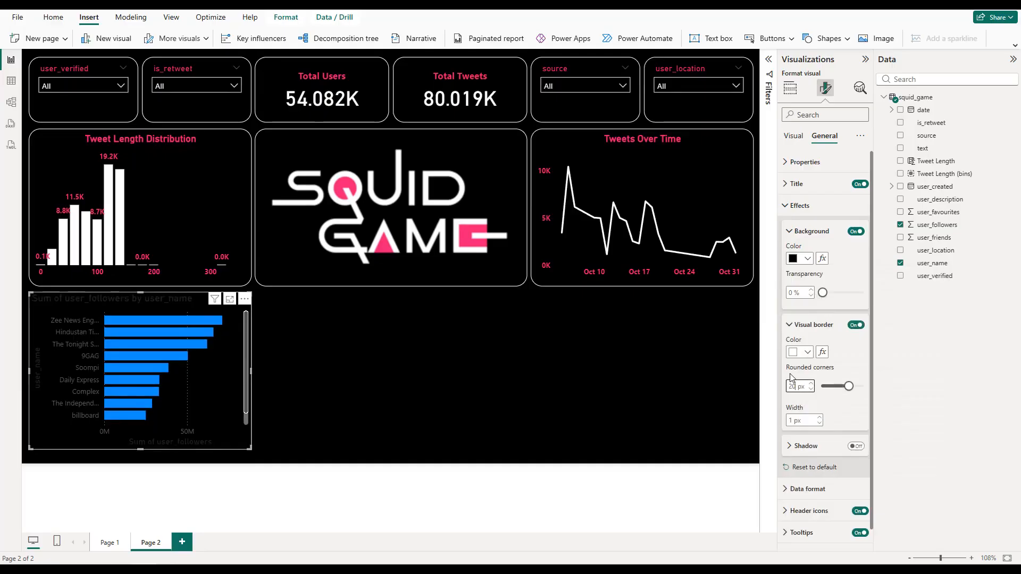
click(799, 205)
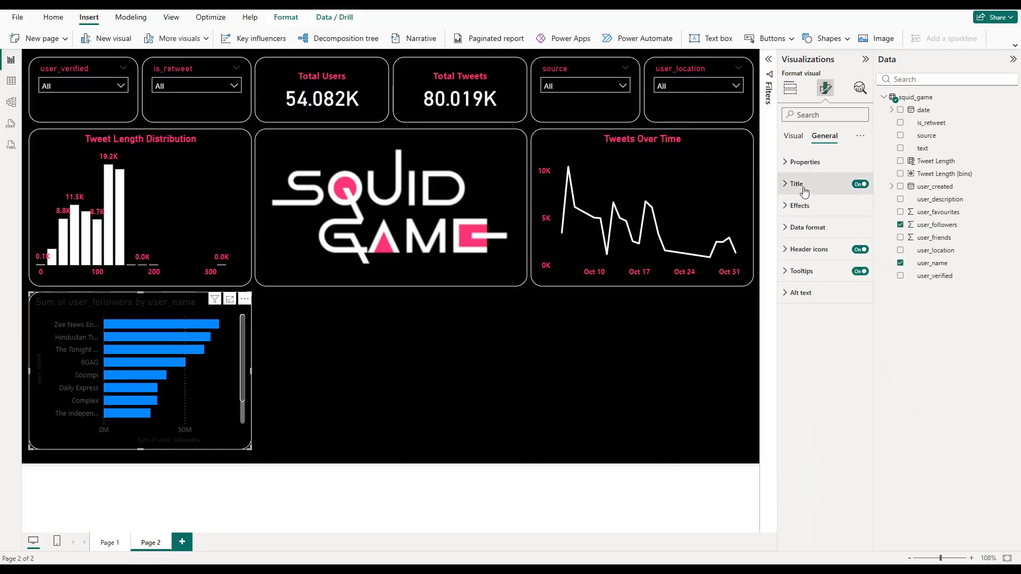
Step: Change the bar chart's title text to "Top 10 Users by Followers"
click(796, 184)
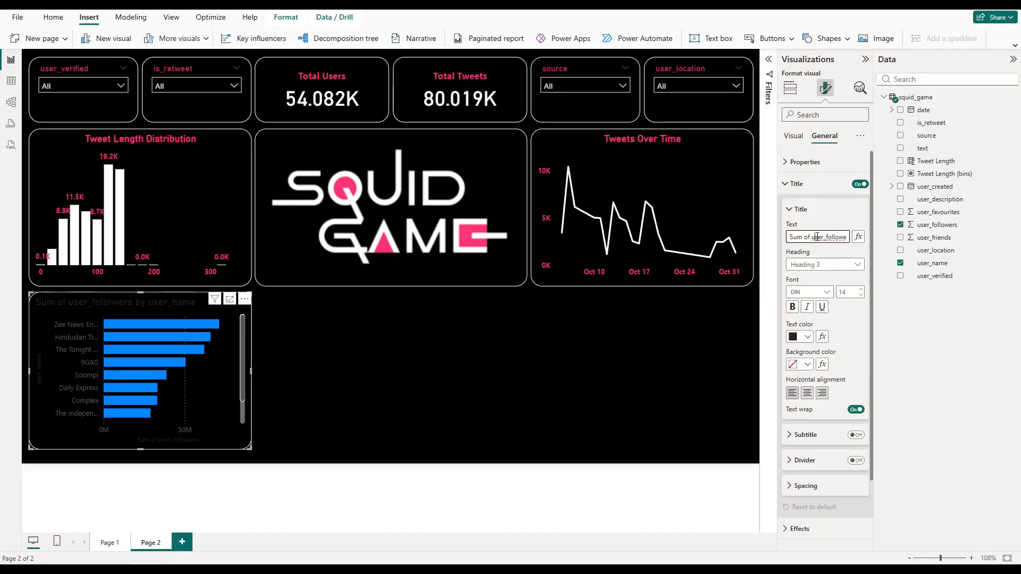
triple_click(817, 237)
text(Ti)
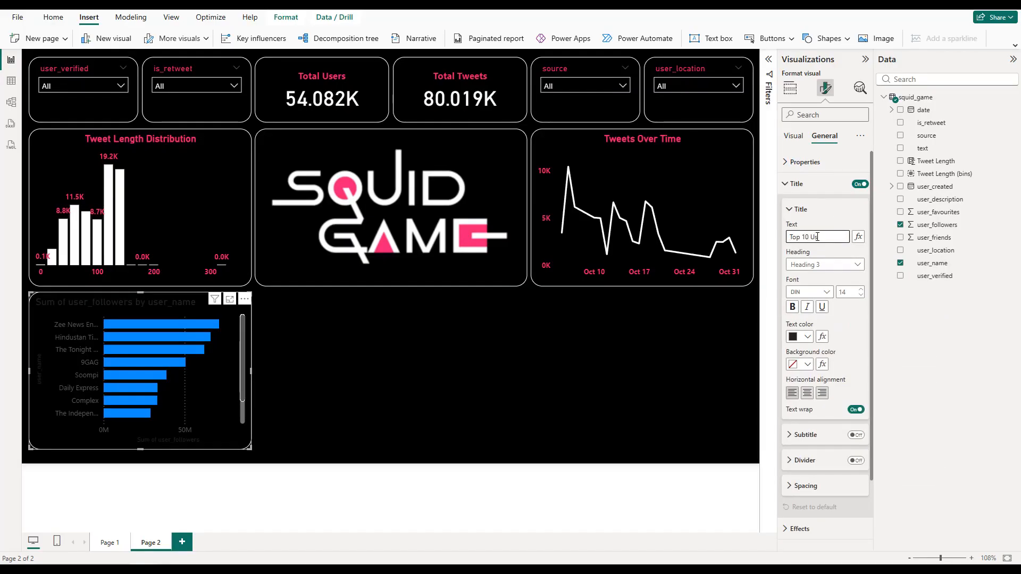
text(p 10 Users by )
text(Followers)
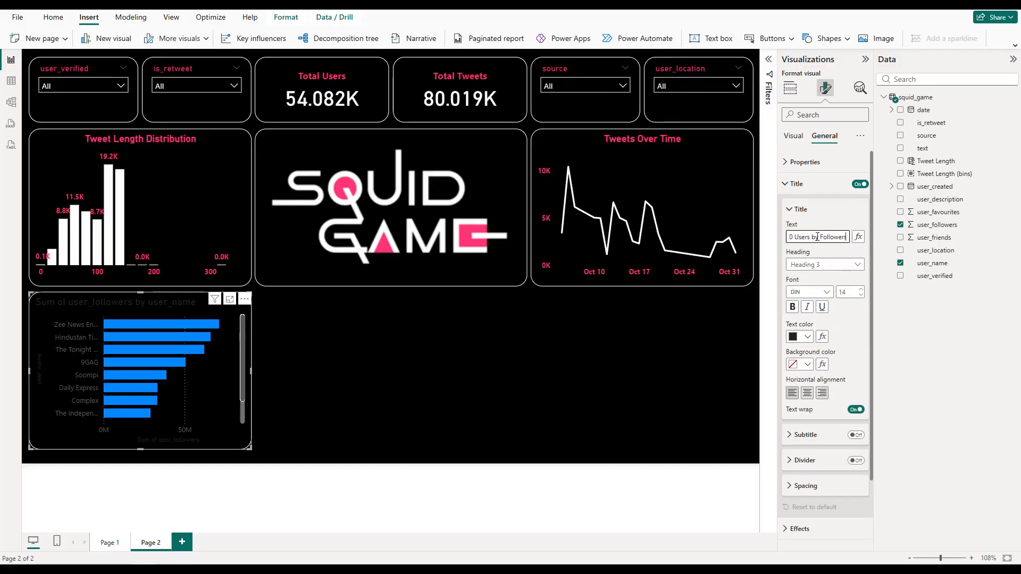
Step: Center the bar chart's title and make it bold and pink
click(807, 392)
click(792, 307)
click(807, 337)
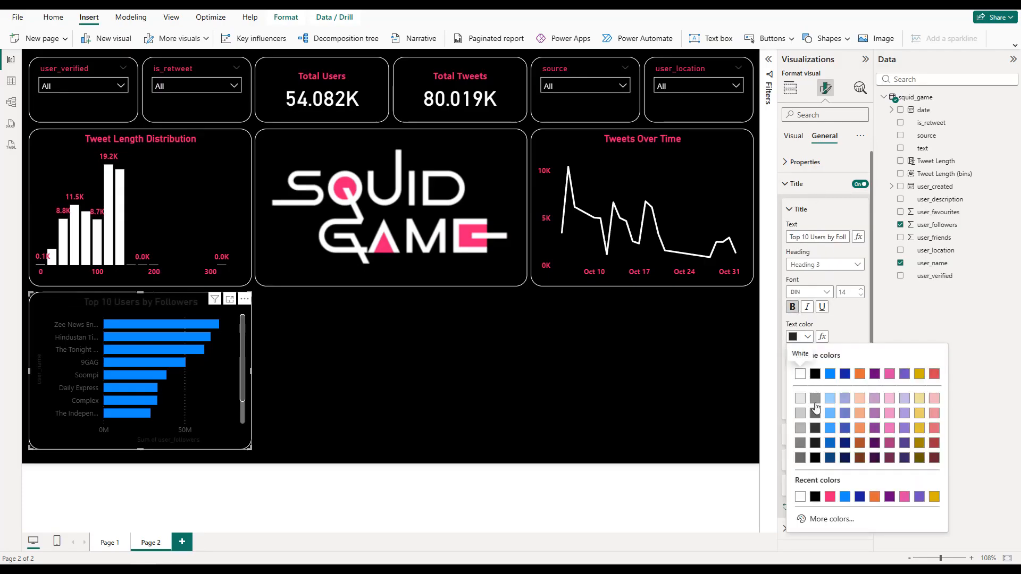
click(833, 490)
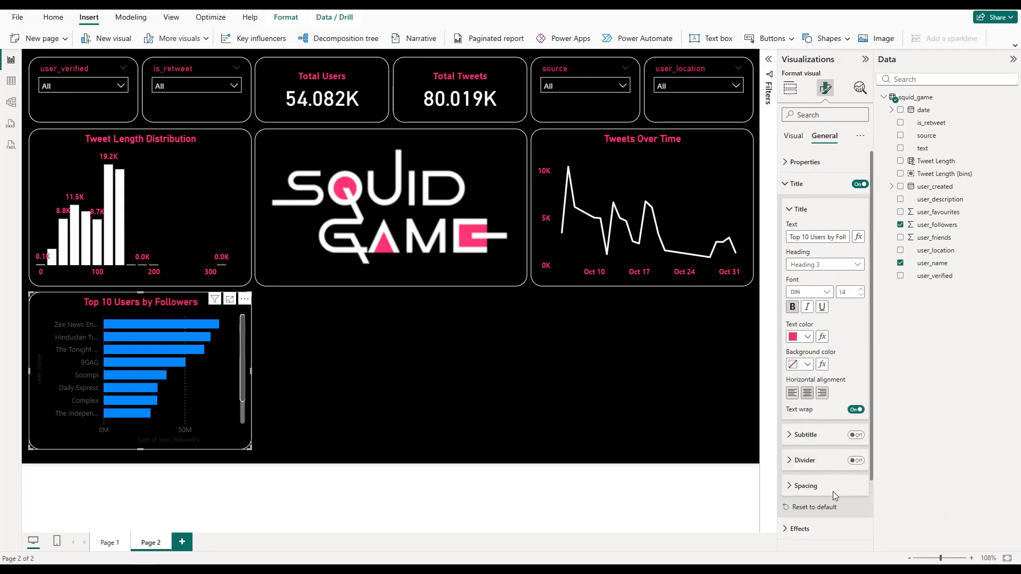
click(796, 183)
Step: Hide the bar chart's Y-axis title and set the maximum width of its Y-axis values to 35 %
click(793, 137)
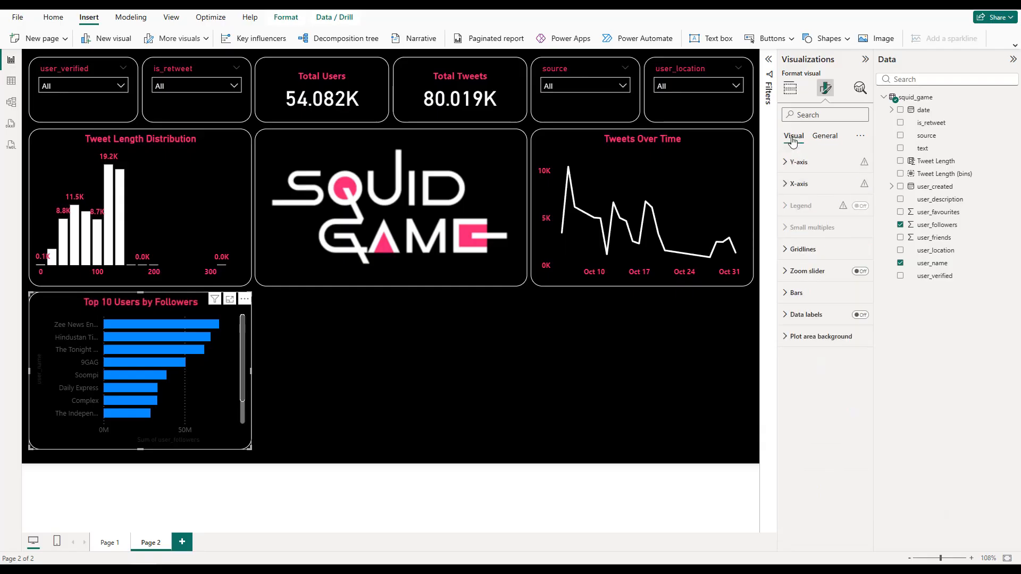
click(802, 162)
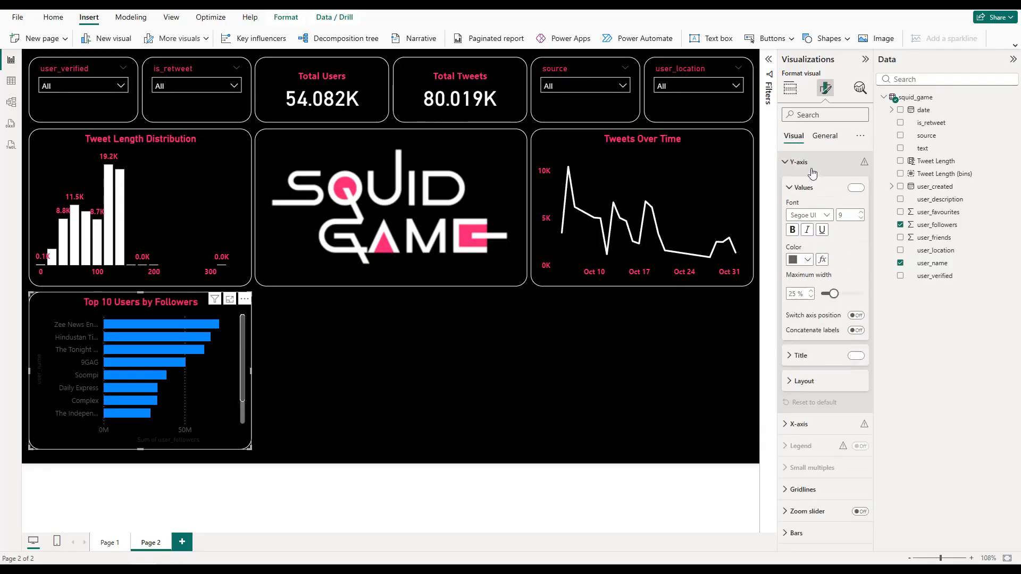
click(854, 356)
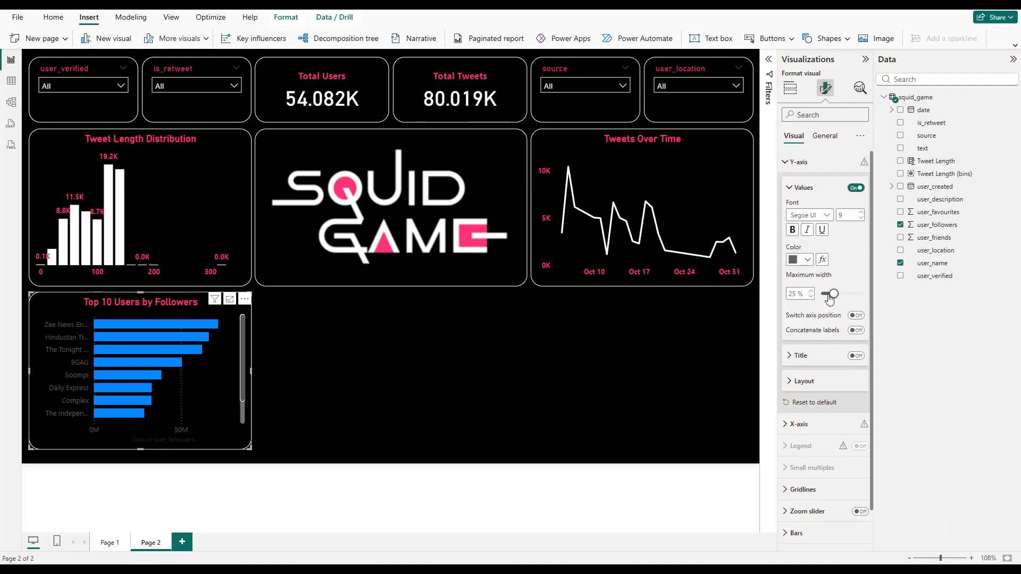
drag(838, 299, 848, 299)
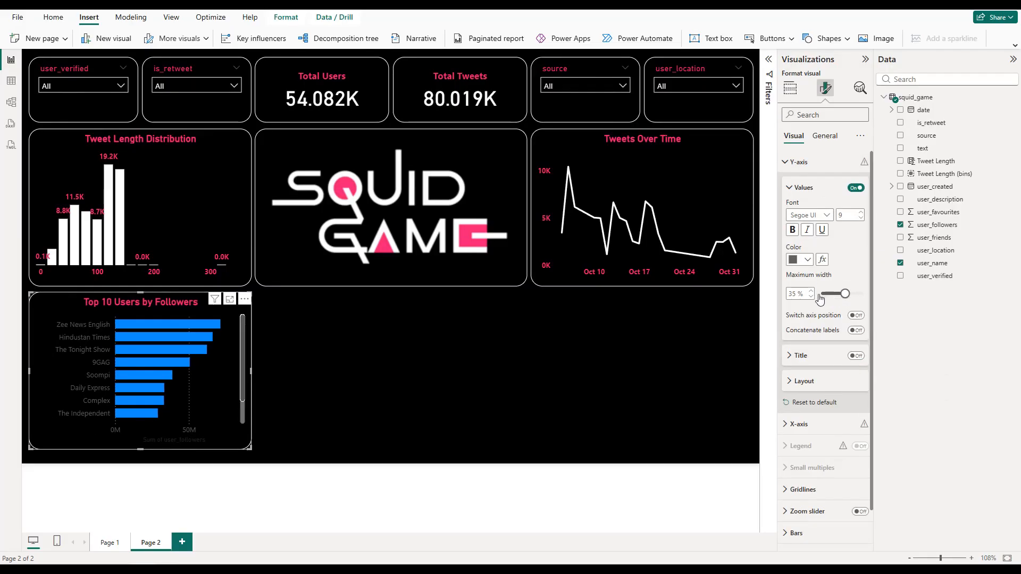
click(798, 162)
Step: Turn off the bar chart's X-axis values and X-axis title
click(799, 184)
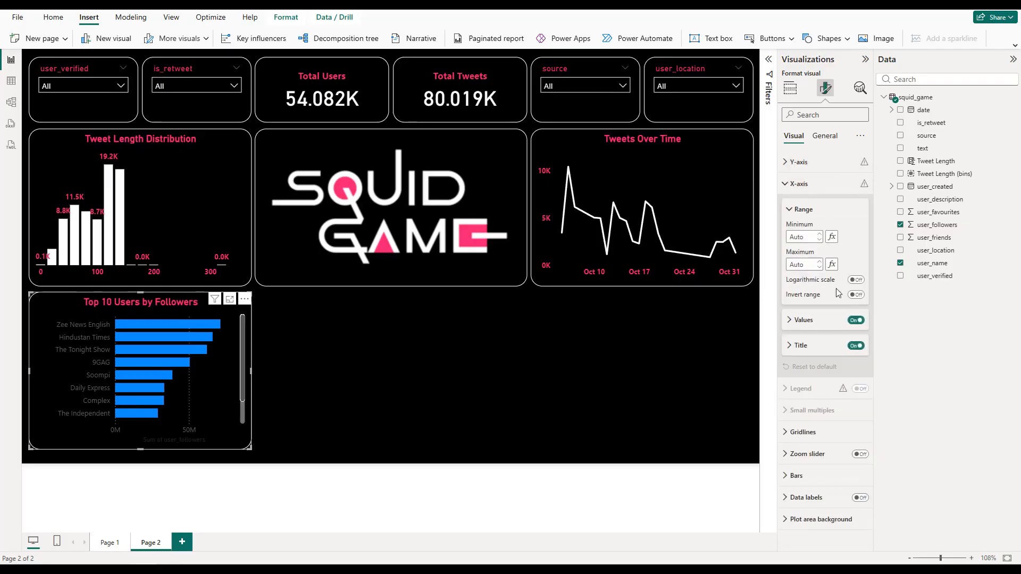
click(854, 326)
click(855, 320)
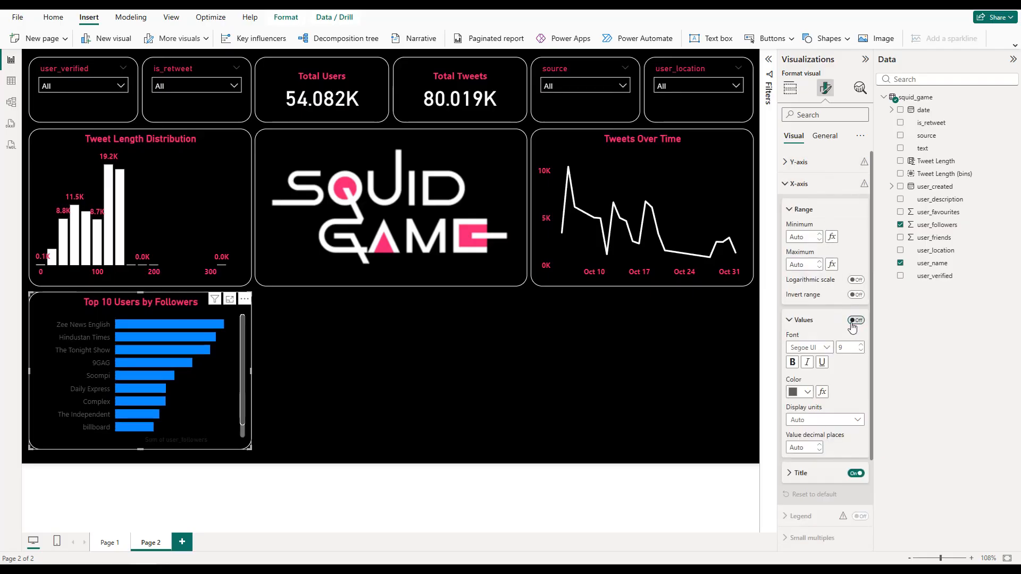
click(854, 474)
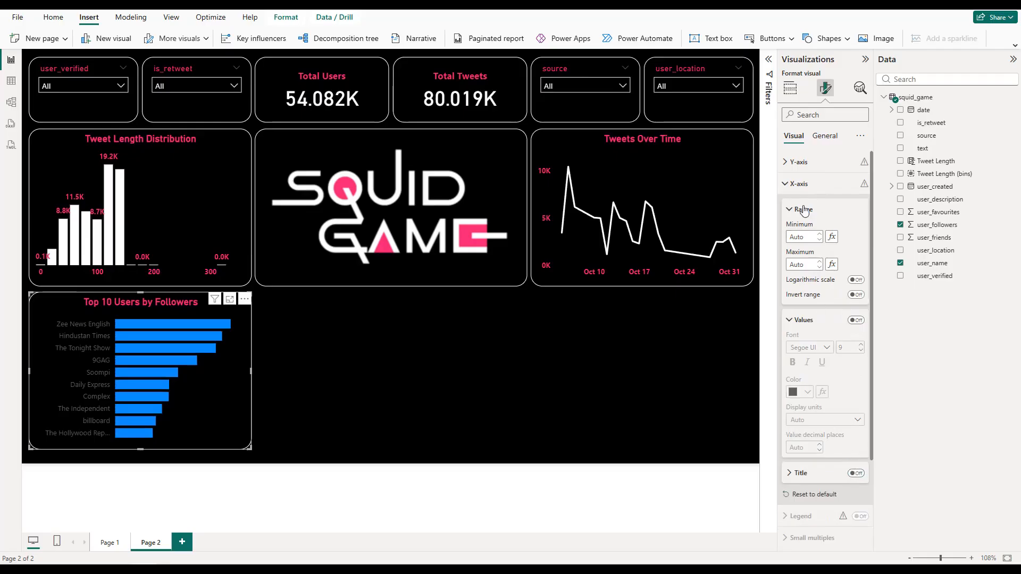
click(798, 184)
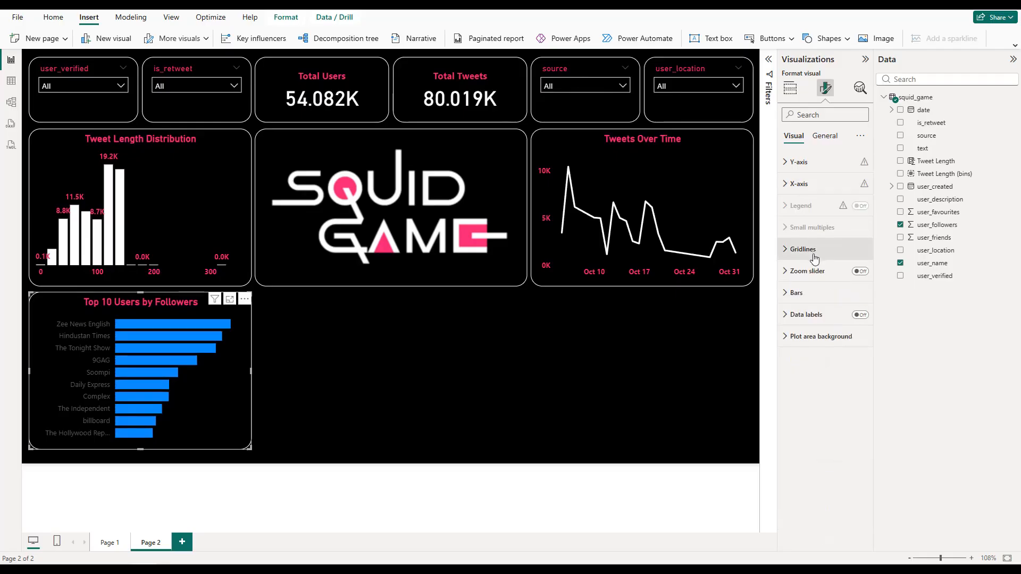
Step: Set the color of the bars in the Top 10 Users by Followers chart to white
click(796, 292)
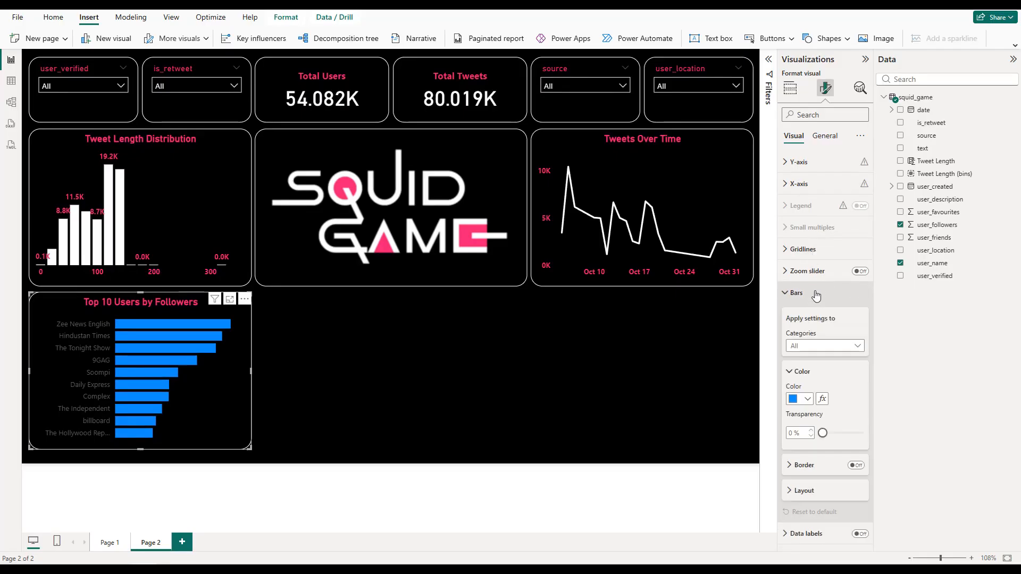
scroll(812, 393, down, 1)
click(808, 380)
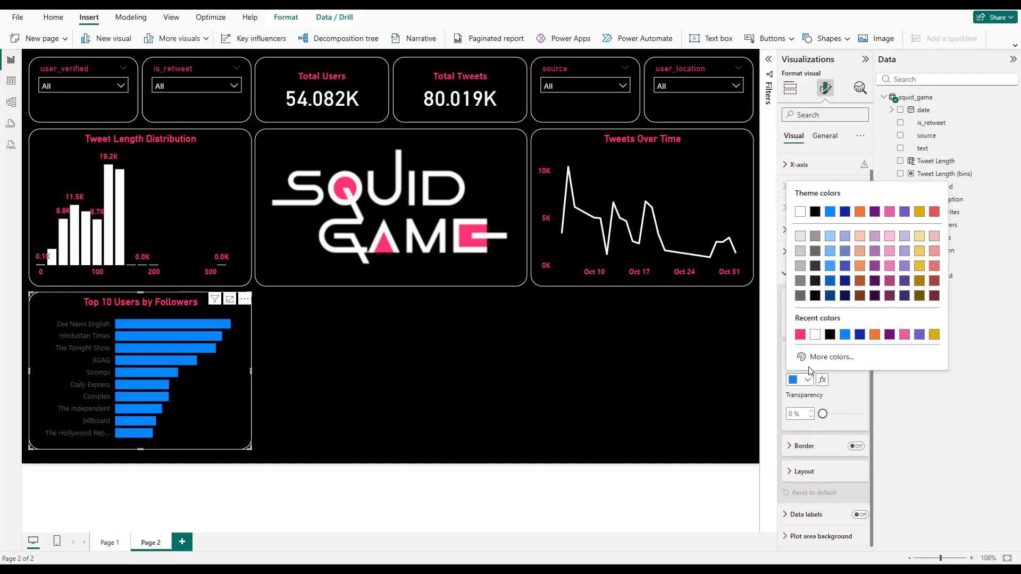
click(804, 336)
click(797, 273)
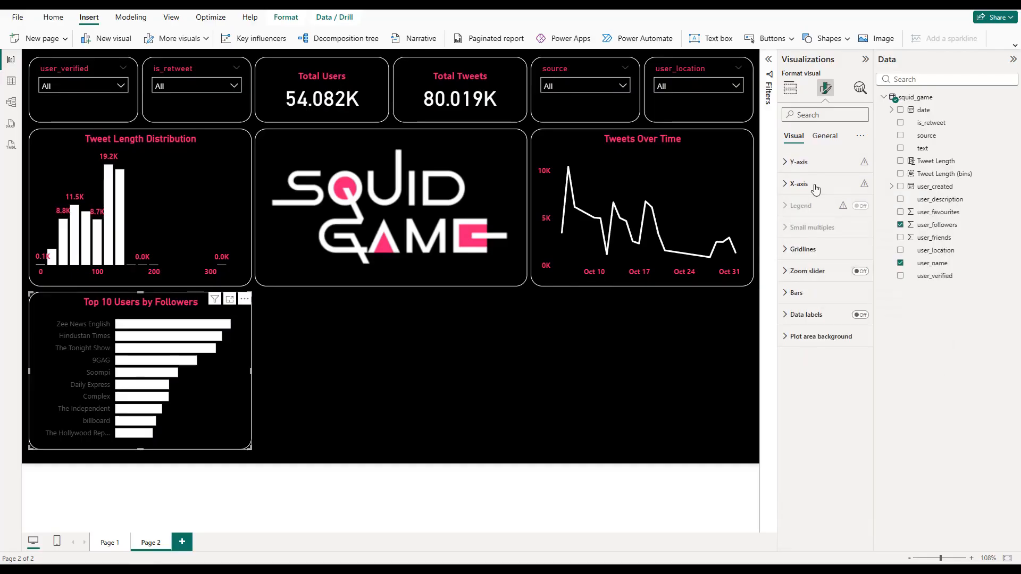
Step: Make the Y-axis values of the Top 10 Users by Followers chart pink and bold
click(803, 161)
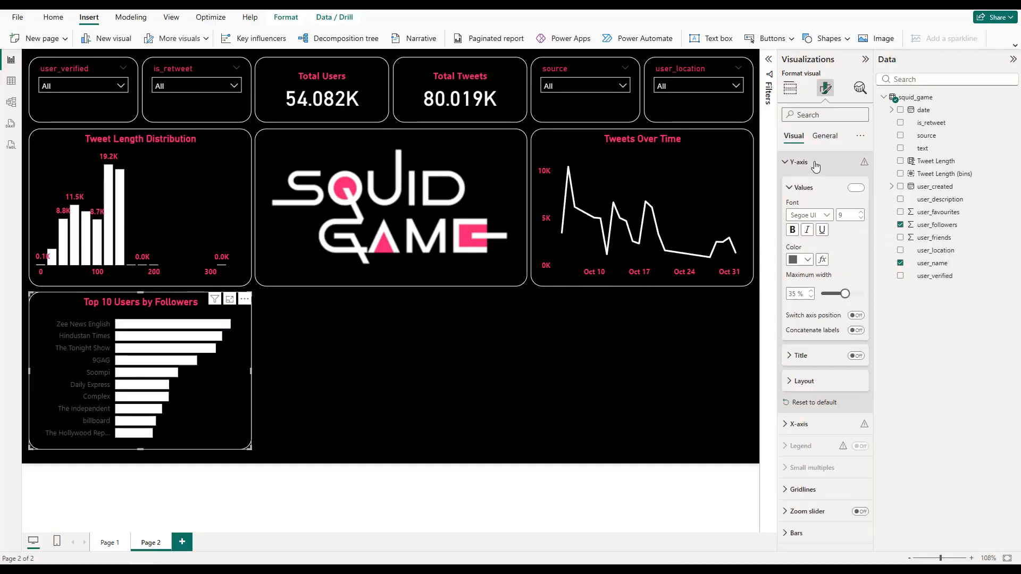
click(800, 259)
click(815, 420)
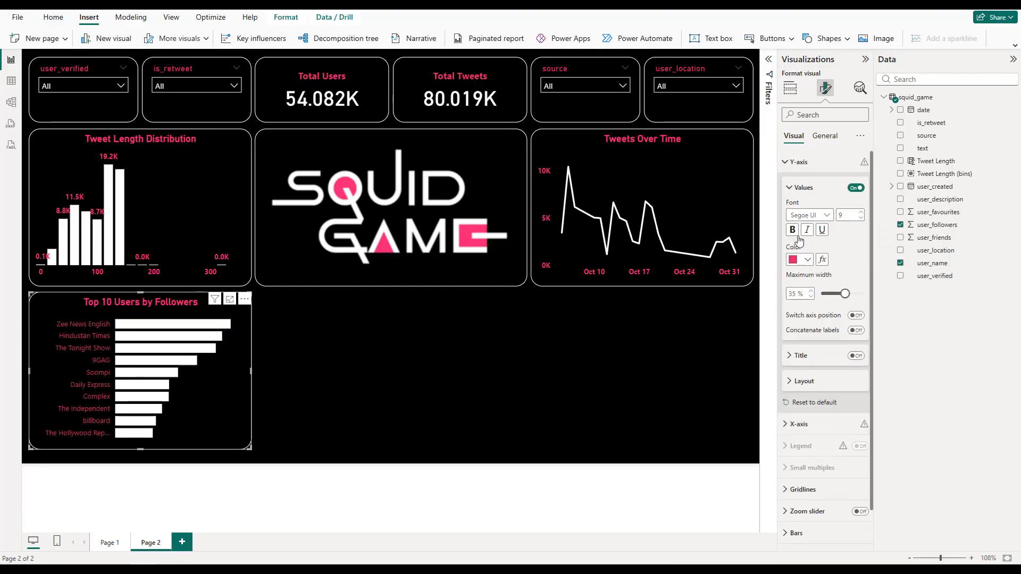
click(792, 231)
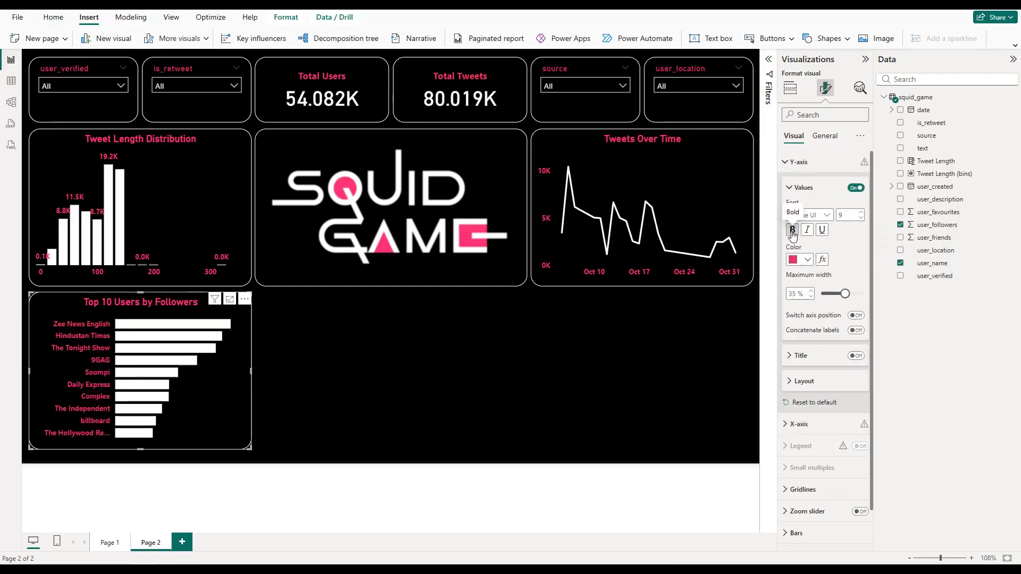
click(799, 162)
Step: Turn on the bar chart's data labels, make them pink and bold, and position them at Outside end
click(859, 315)
click(813, 416)
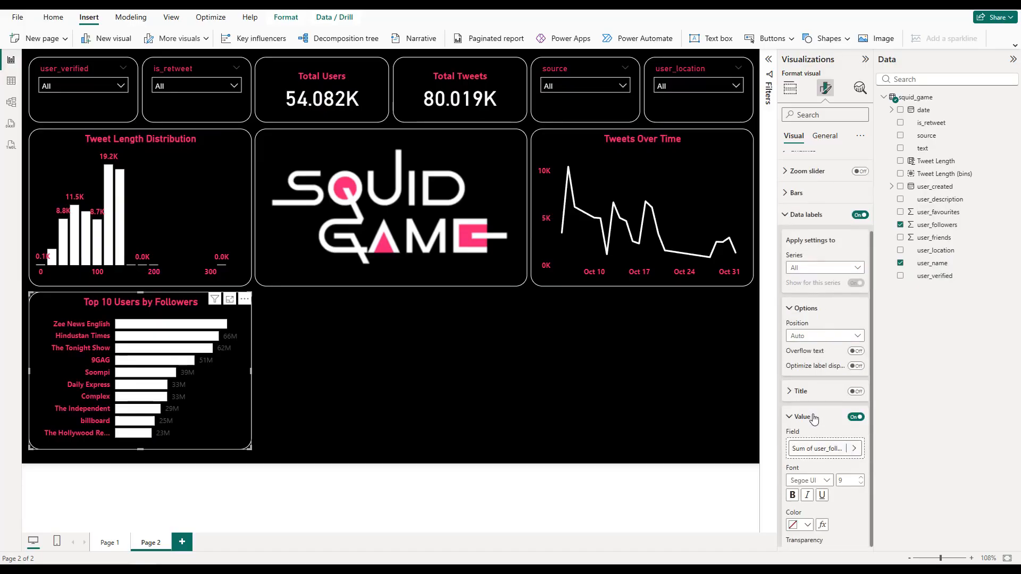
scroll(816, 417, down, 2)
click(807, 418)
click(799, 375)
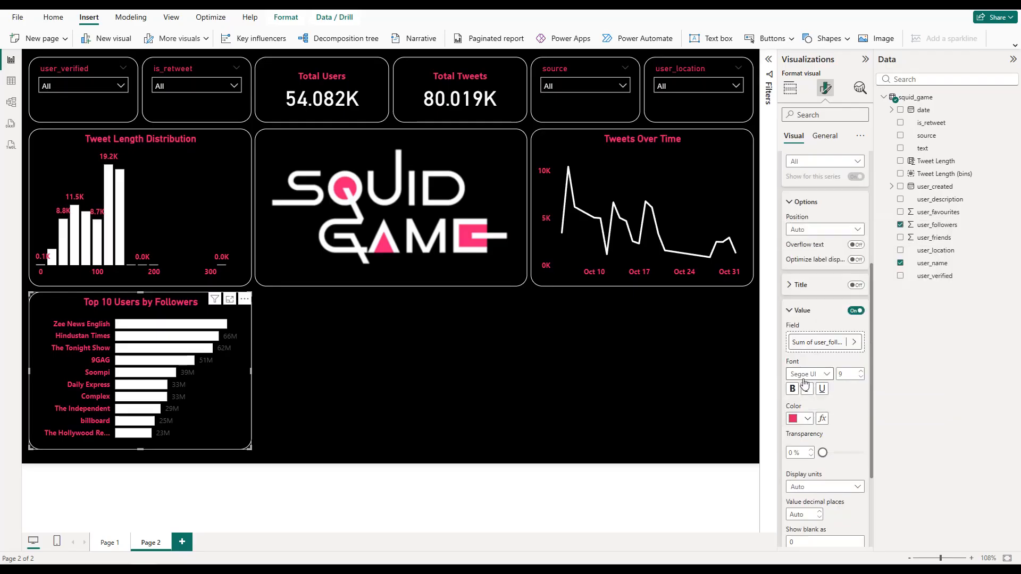
scroll(823, 332, up, 1)
click(814, 286)
click(815, 322)
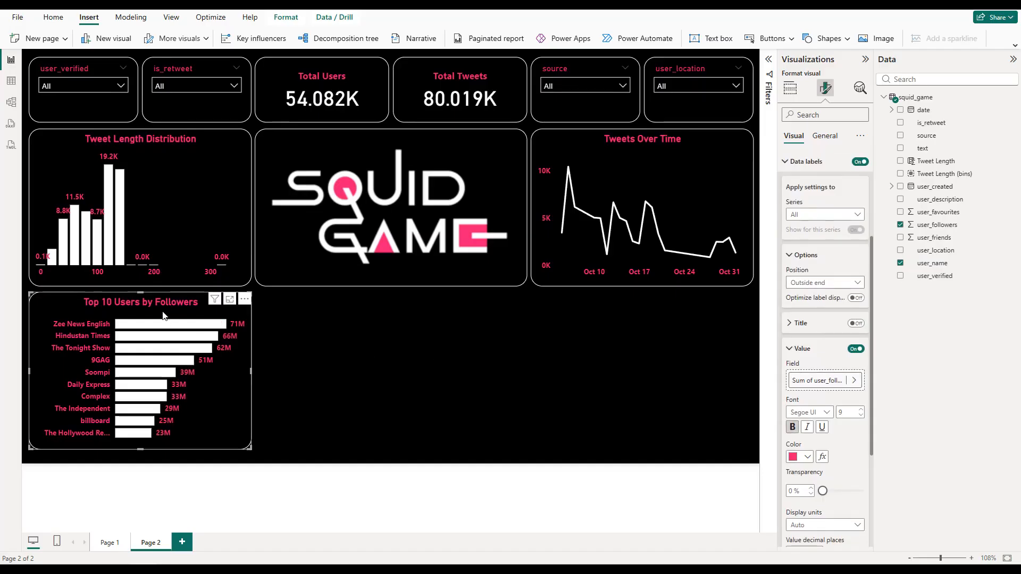
Step: Duplicate the bar chart, place the copy directly below Tweets Over Time, and make both bar charts slightly taller
key(ctrl+c)
key(ctrl+v)
drag(162, 311, 659, 304)
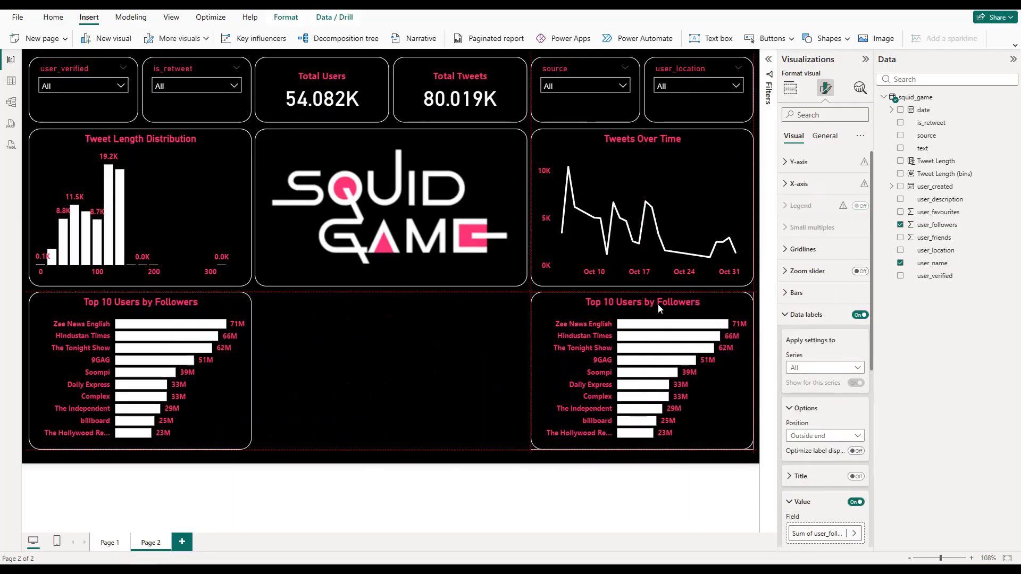
drag(659, 308, 659, 309)
drag(641, 449, 654, 457)
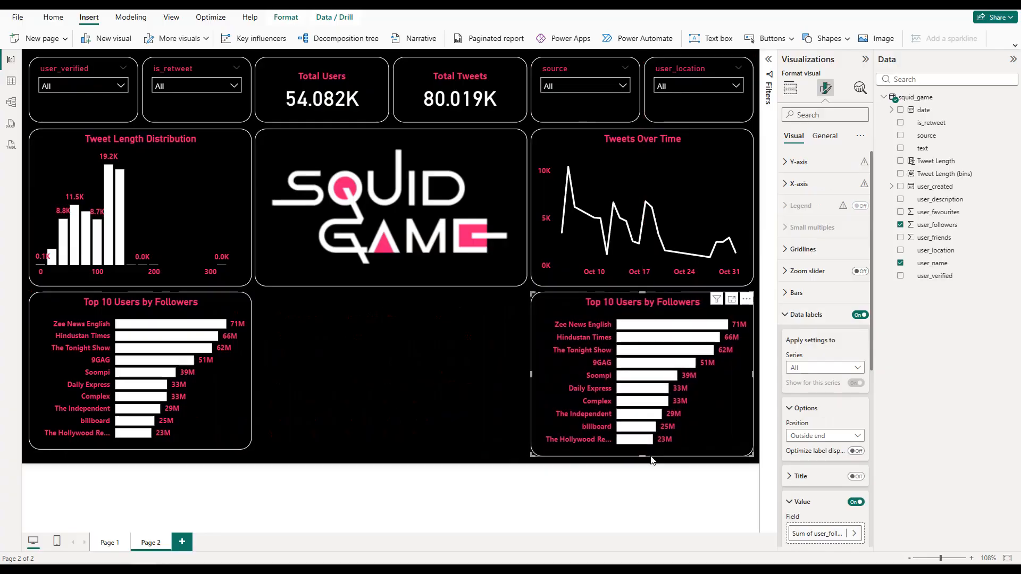
drag(149, 448, 142, 461)
Step: Replace the copied bar chart's fields with source on the Y-axis and the count of text on the X-axis
click(566, 309)
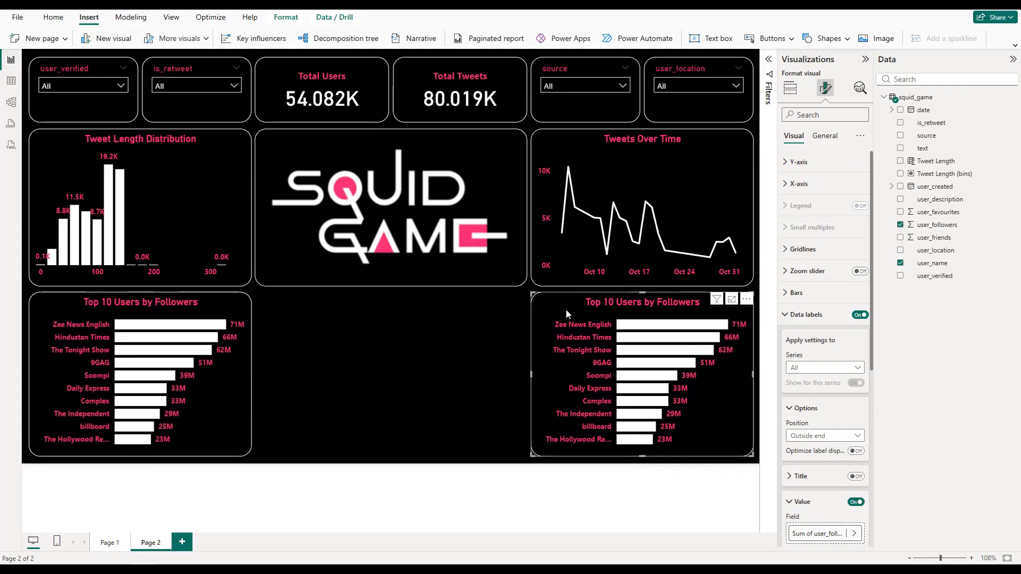
click(790, 87)
click(863, 270)
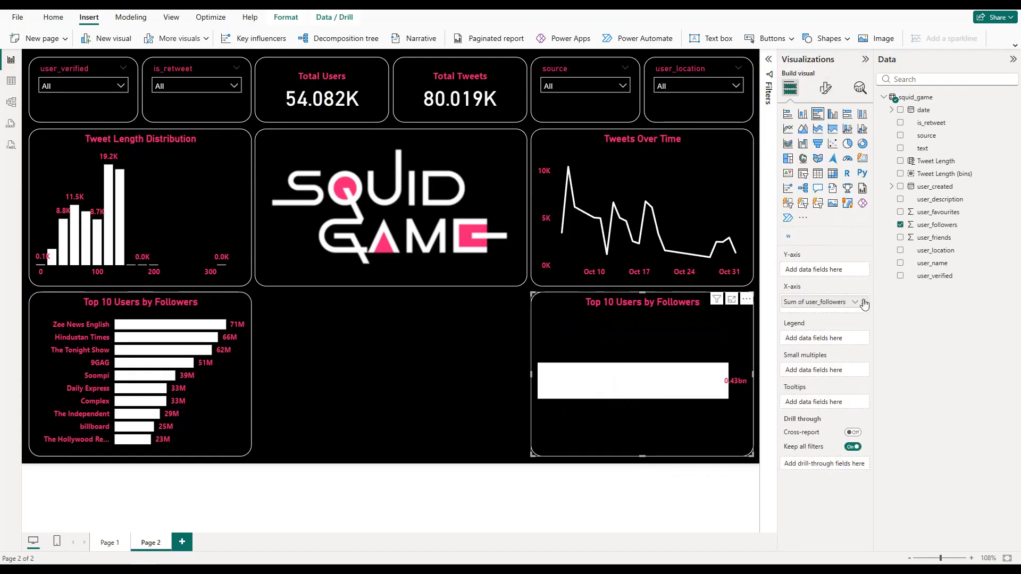
click(863, 302)
click(900, 136)
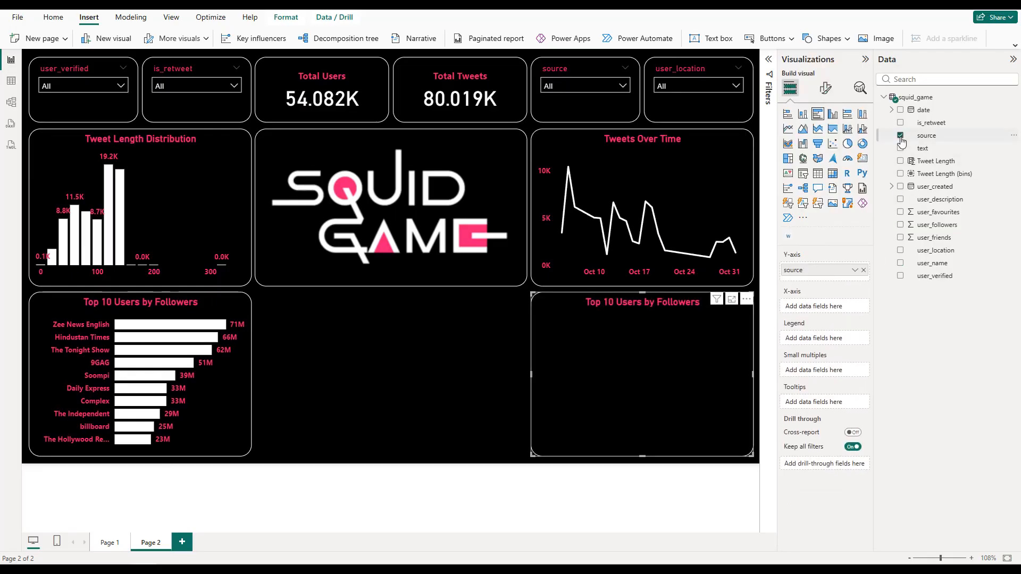
click(901, 149)
drag(810, 344, 813, 314)
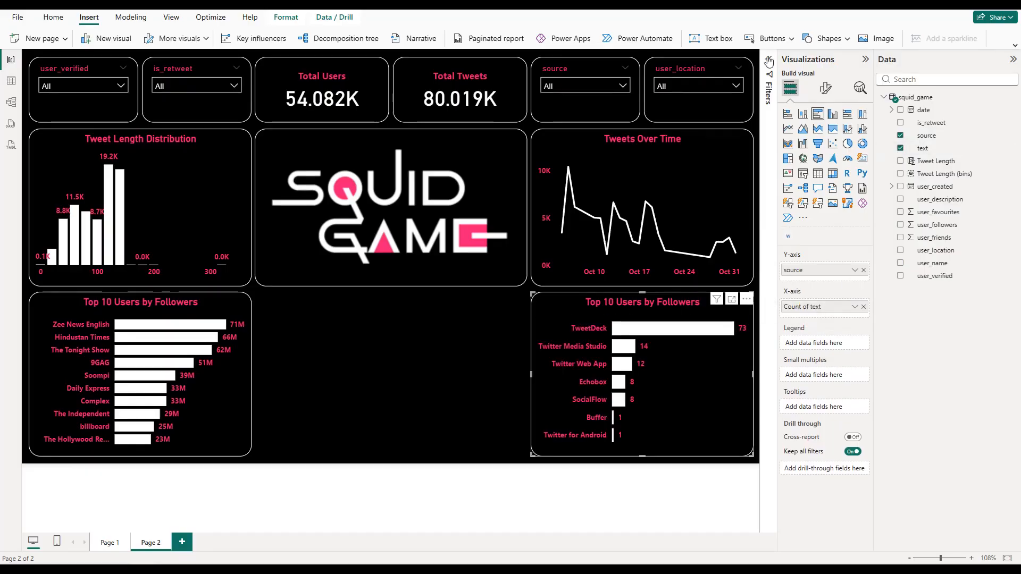
Step: Remove the copied chart's user_name filter and apply a Top N filter on source for the top 10 by Count of text
click(766, 192)
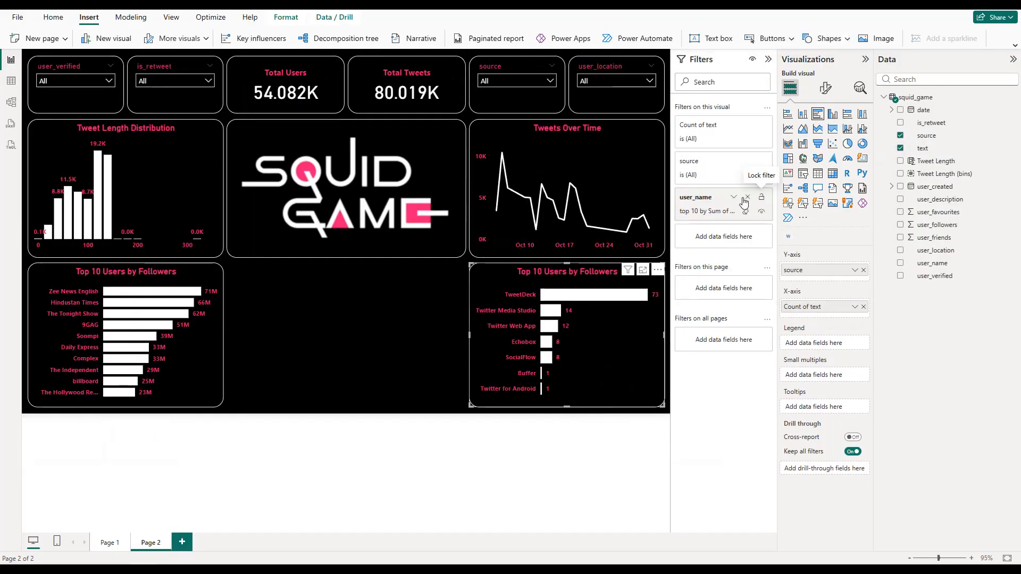
click(747, 198)
click(747, 161)
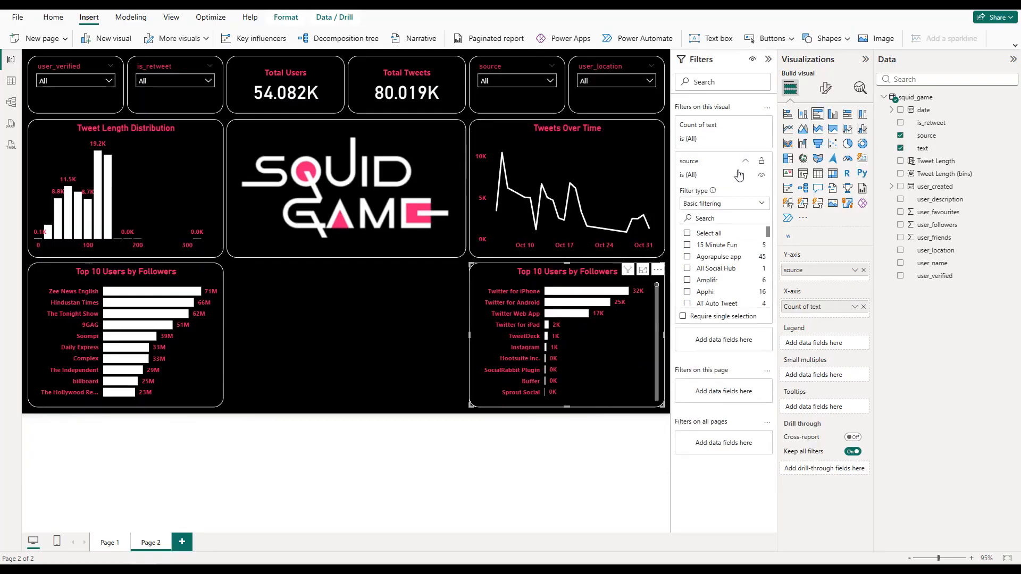
click(726, 207)
click(692, 244)
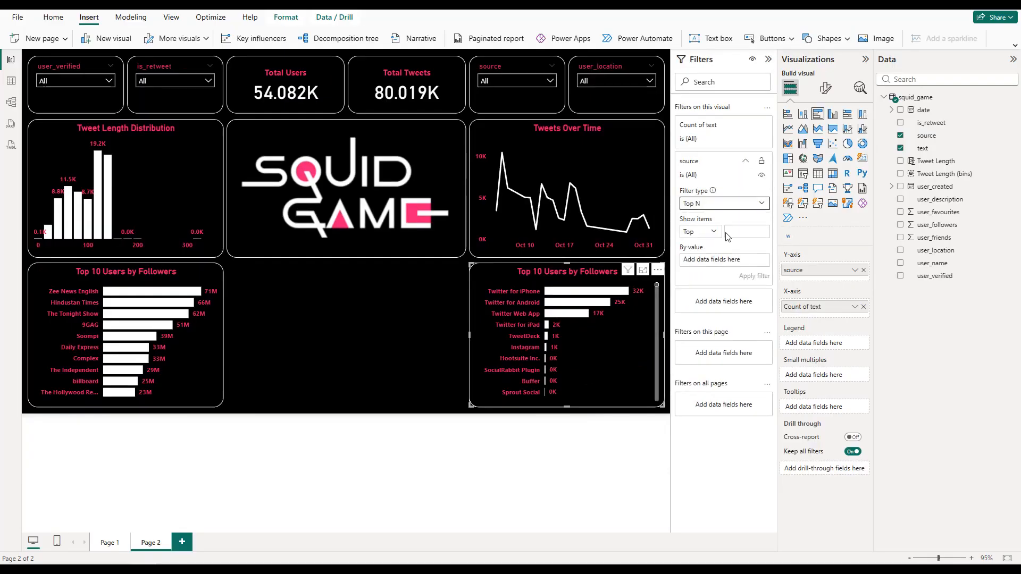
click(733, 231)
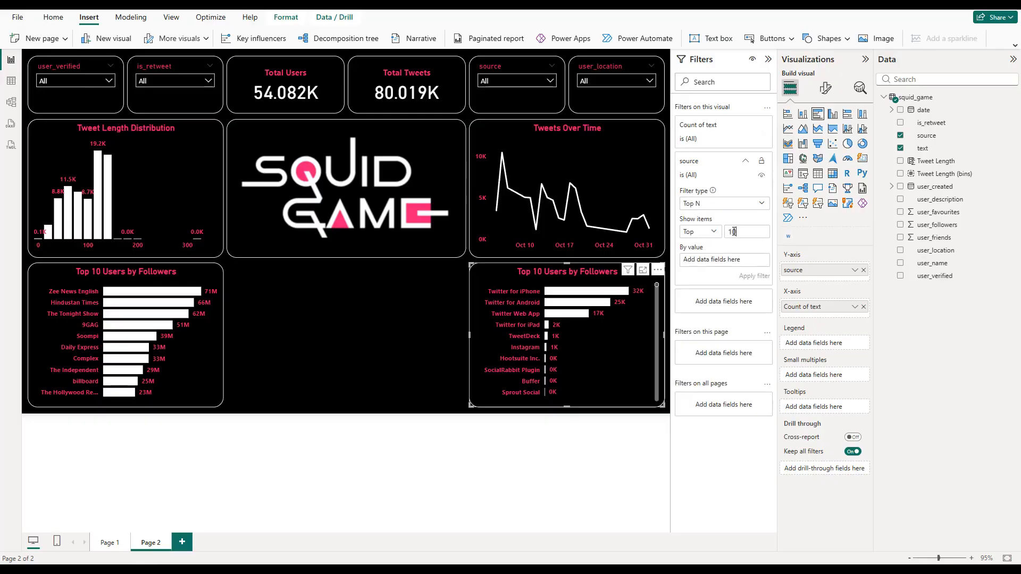
drag(924, 147, 730, 259)
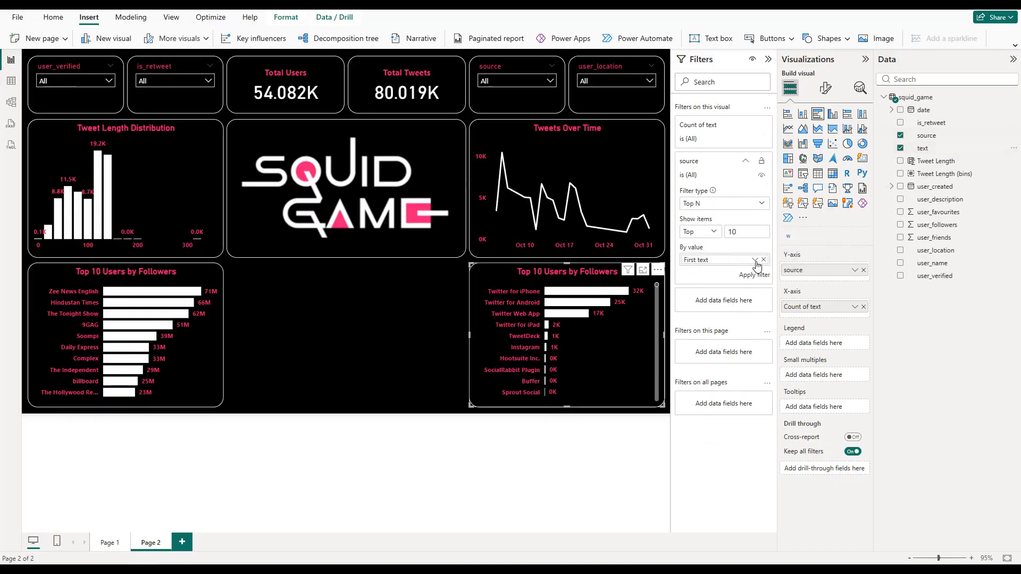
click(755, 260)
click(773, 306)
click(756, 275)
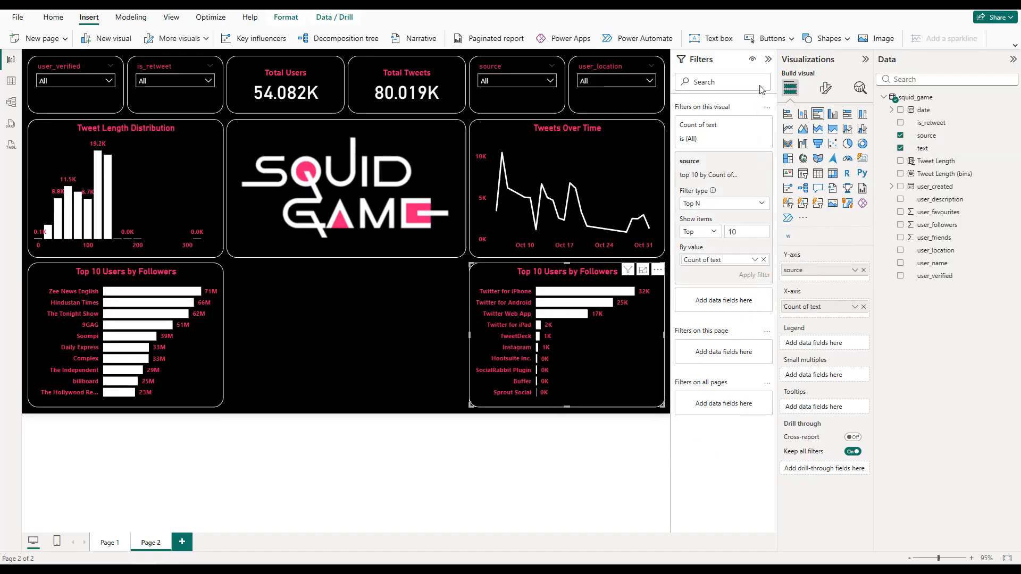
click(767, 60)
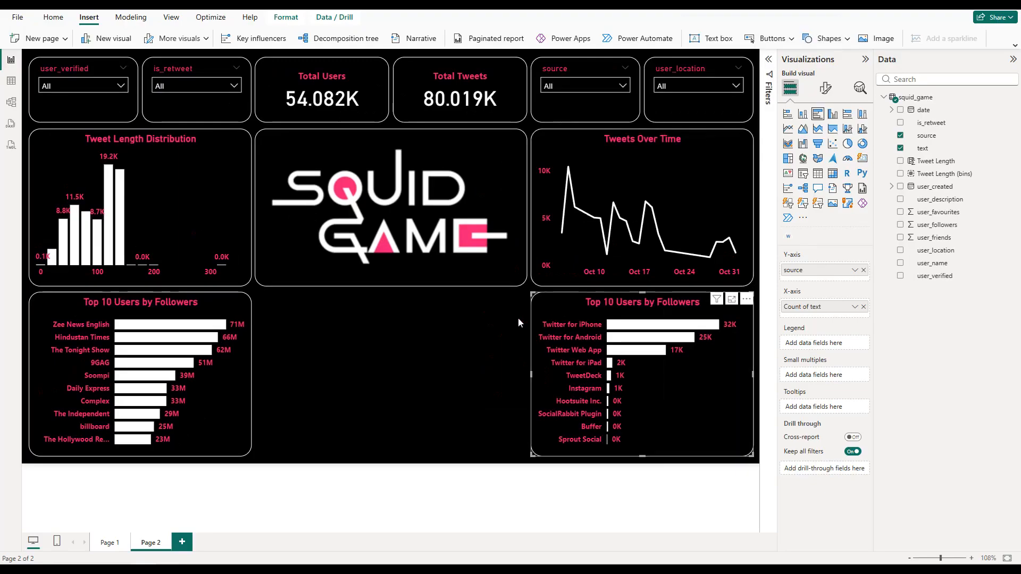
Step: Search the Power BI visuals store for "word cloud" and open the Word Cloud visual by Microsoft Corporation
click(472, 335)
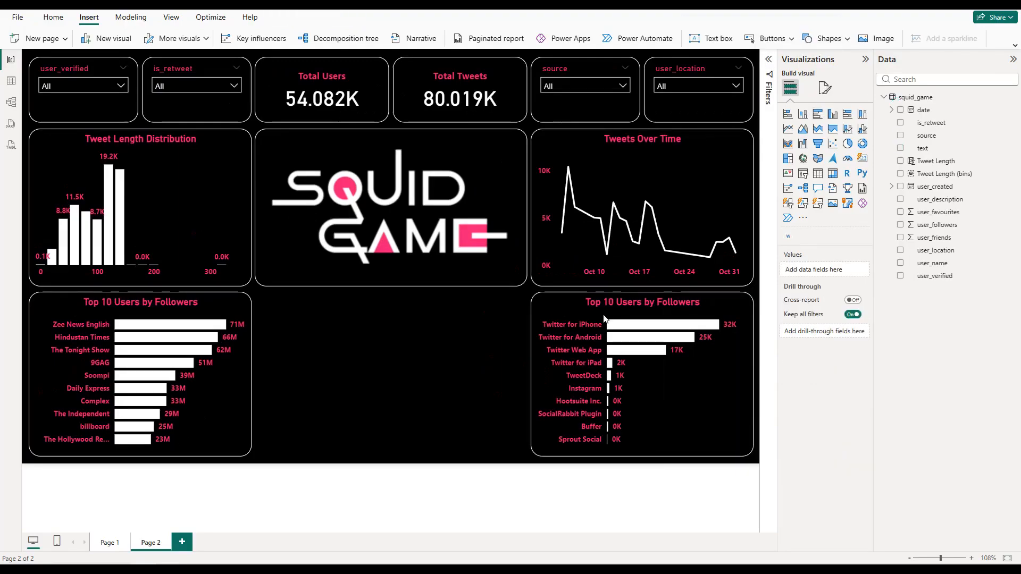
click(804, 219)
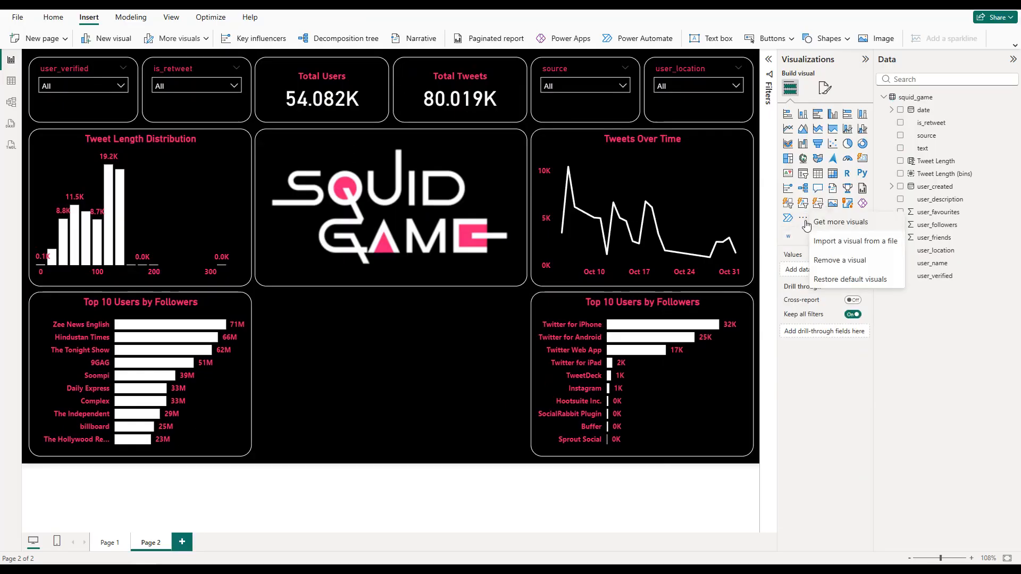
click(834, 224)
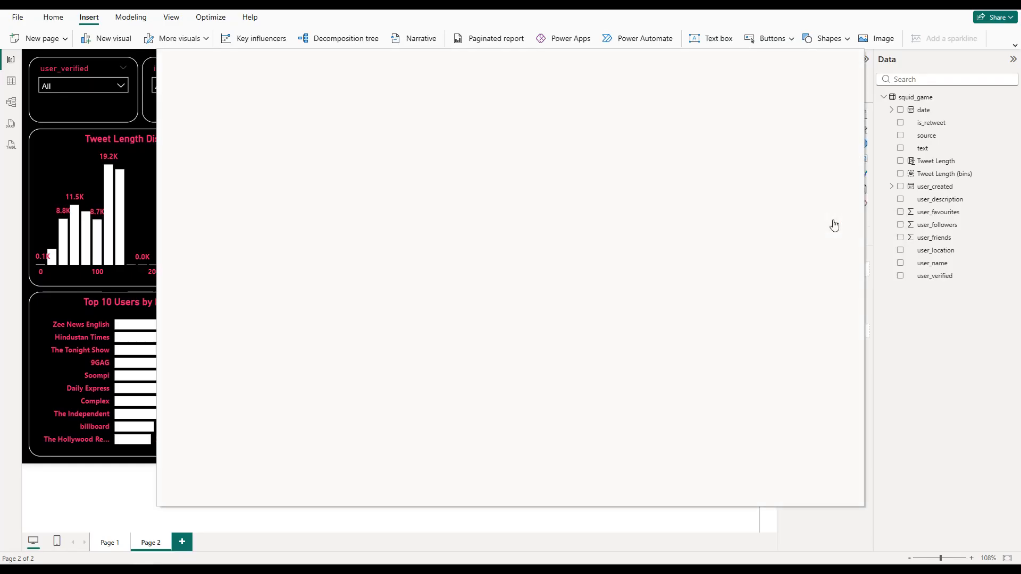
click(783, 127)
text(word)
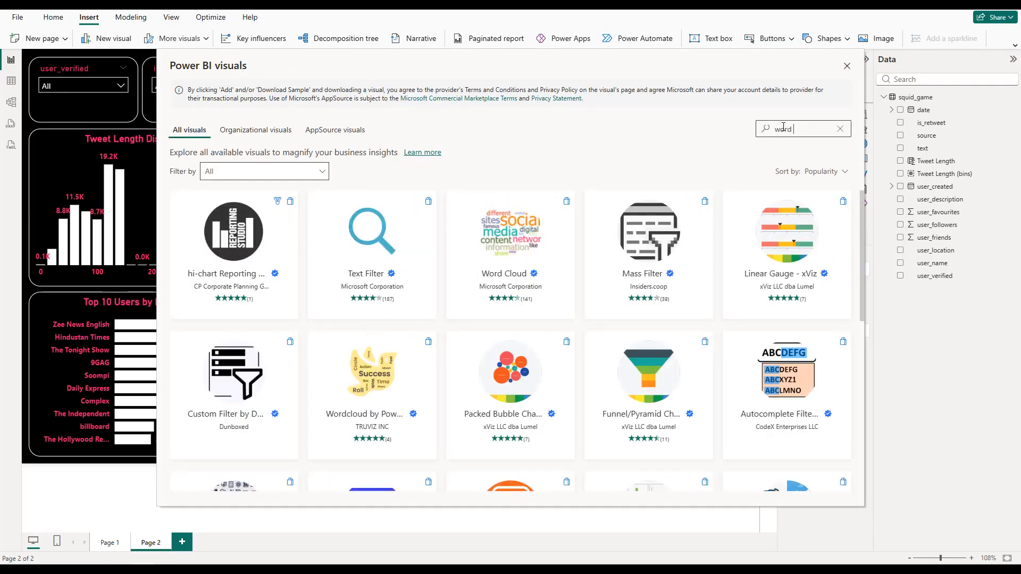
text( cloud)
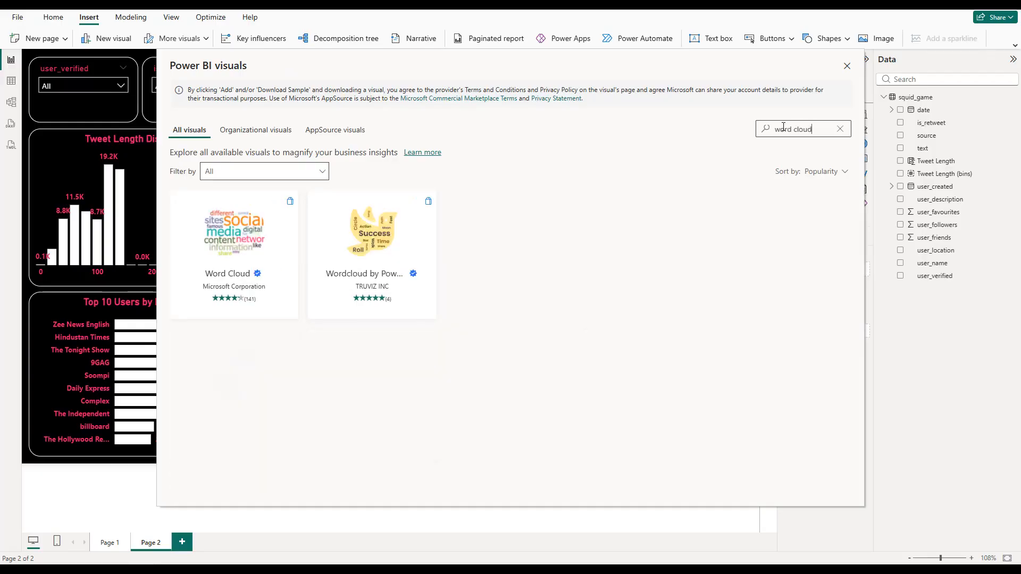
click(235, 242)
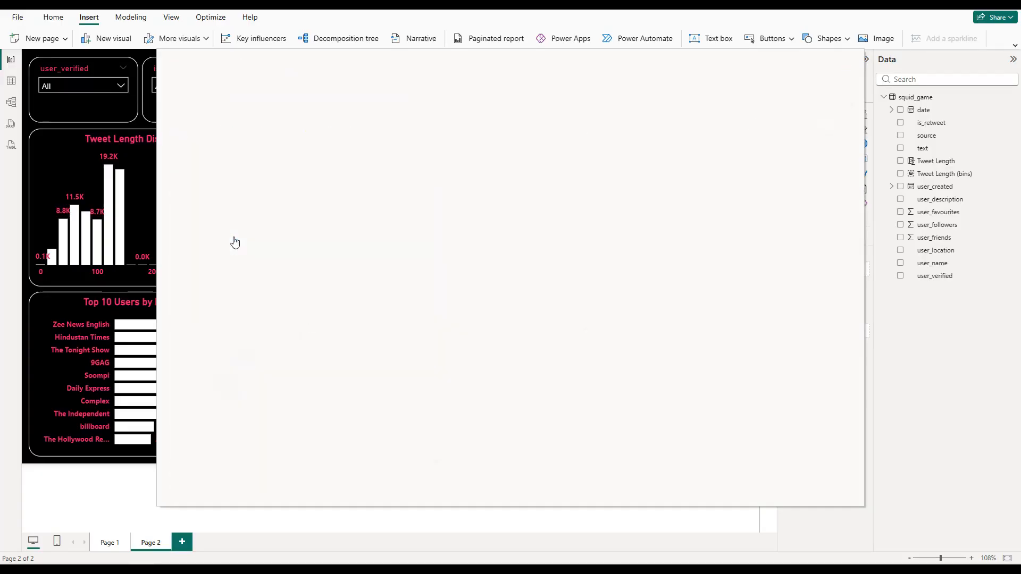
click(236, 219)
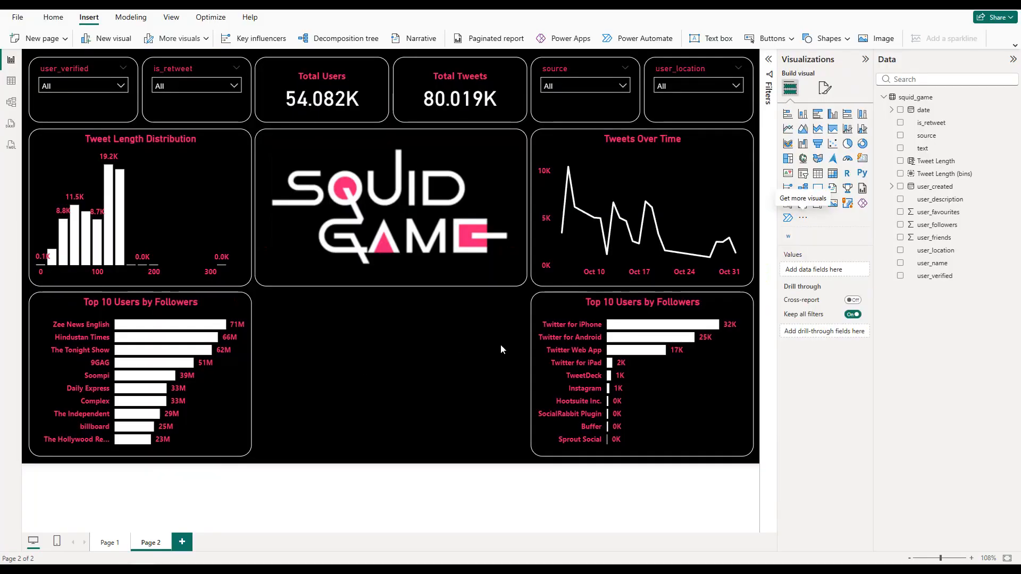
Step: Insert a WordCloud visual with text as its category and set its background color to black
click(788, 239)
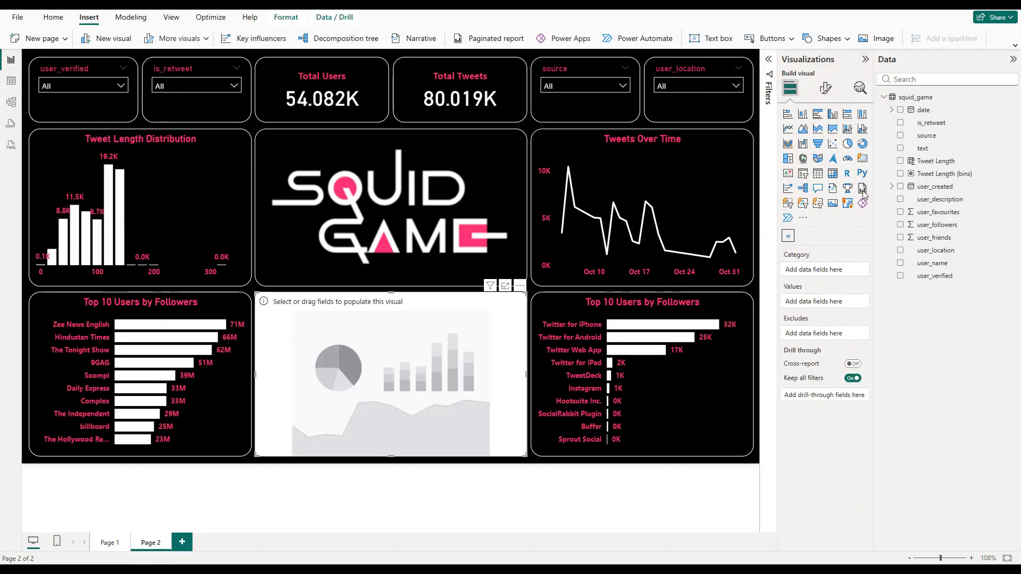
click(900, 148)
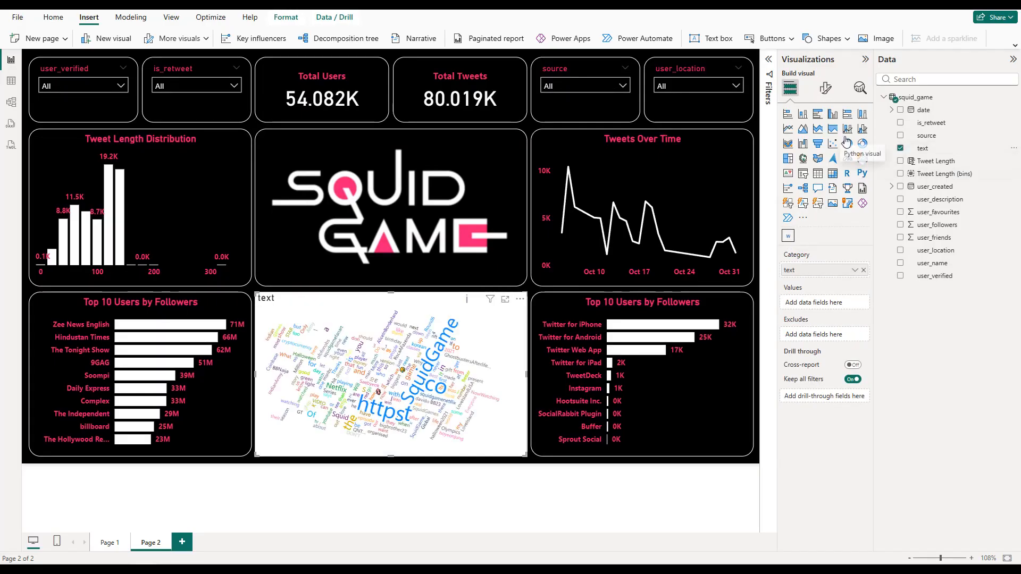
click(825, 88)
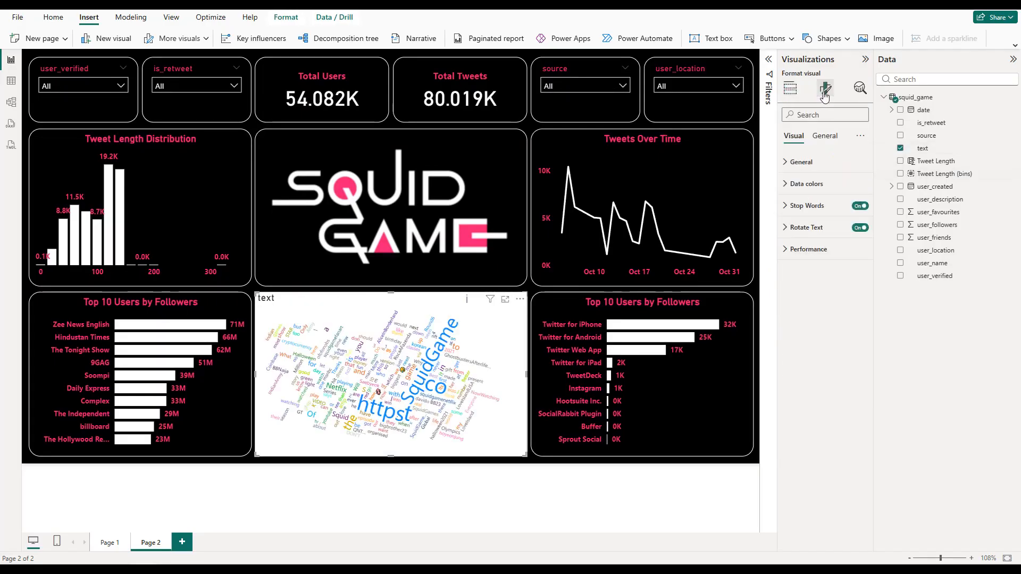
click(825, 136)
click(819, 205)
click(807, 258)
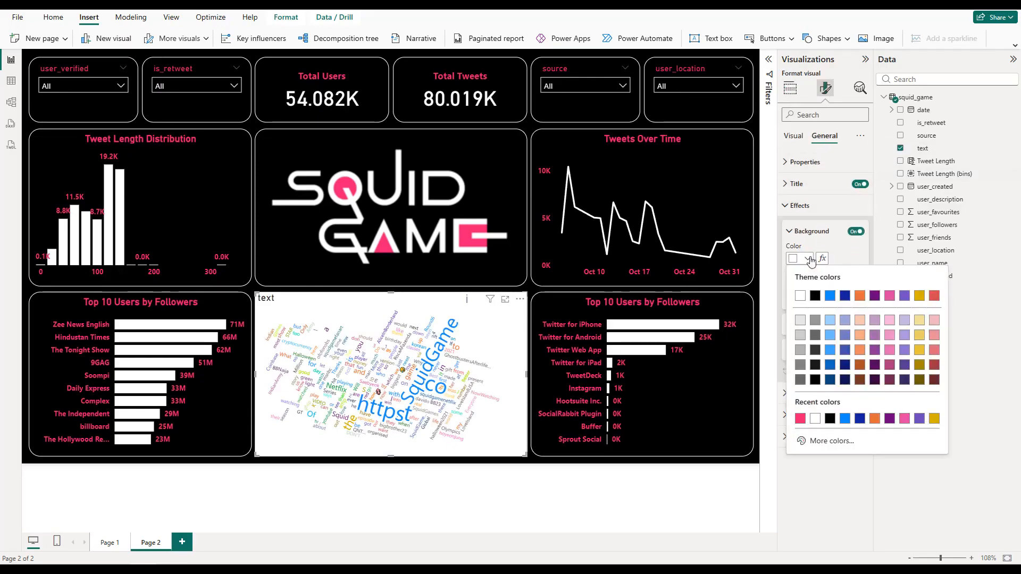
click(812, 297)
Step: Turn on the word cloud's visual border, color it white, and set its rounded corners to 20 px
click(855, 325)
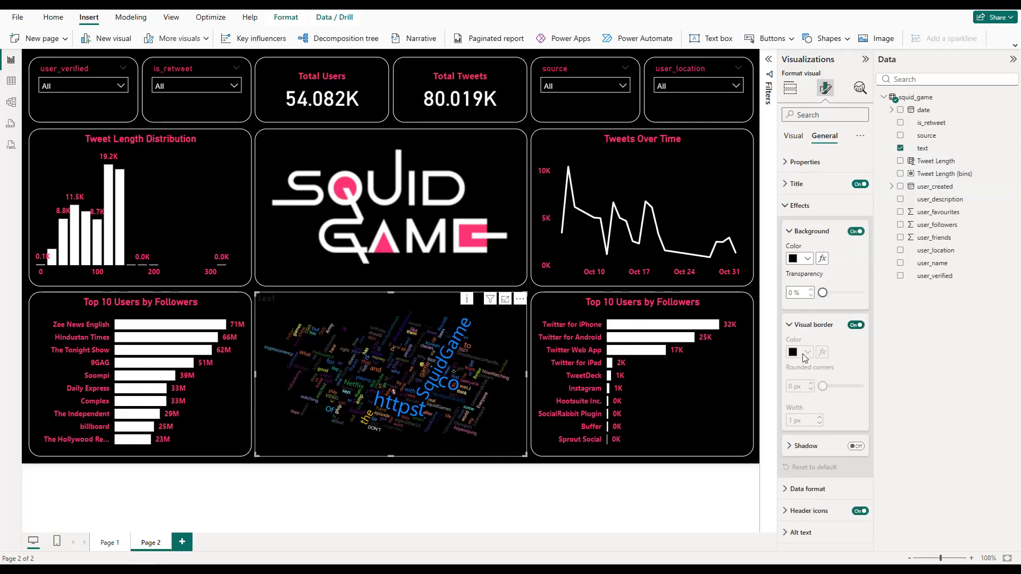
click(807, 352)
click(792, 382)
click(790, 383)
text(1)
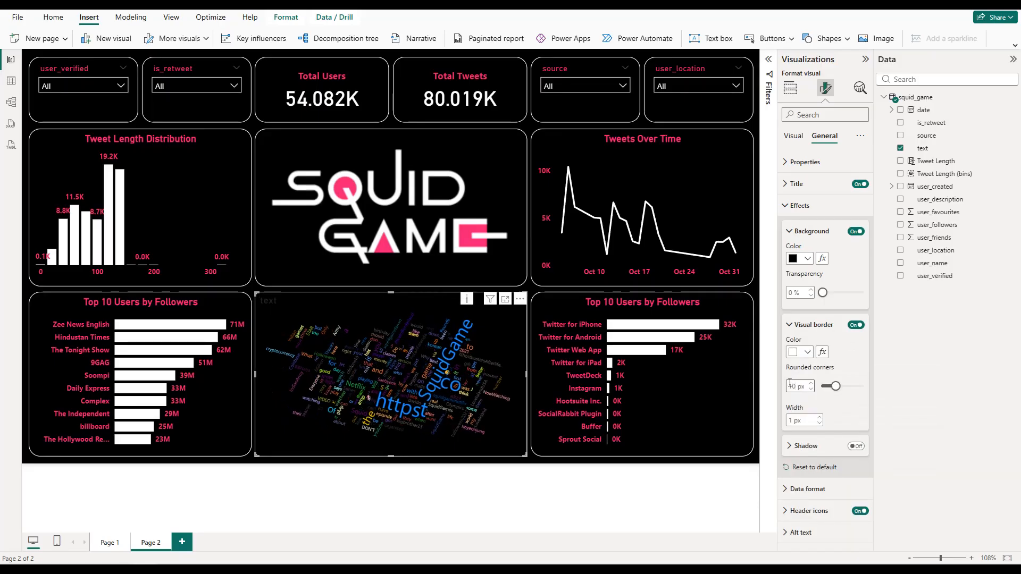
text(20)
Step: Set the word cloud's default data color to the recently used pink
click(793, 136)
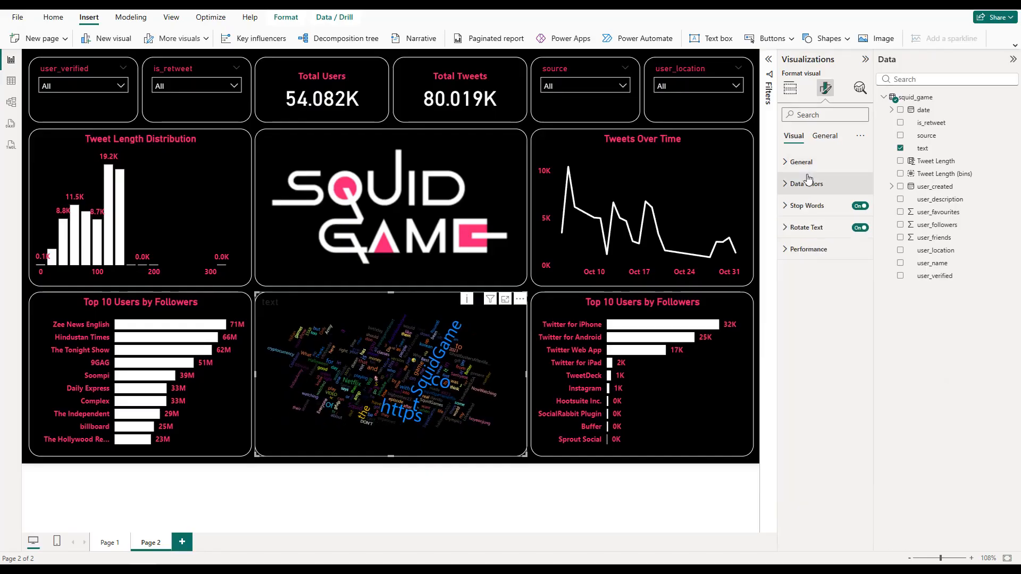
click(805, 184)
click(803, 220)
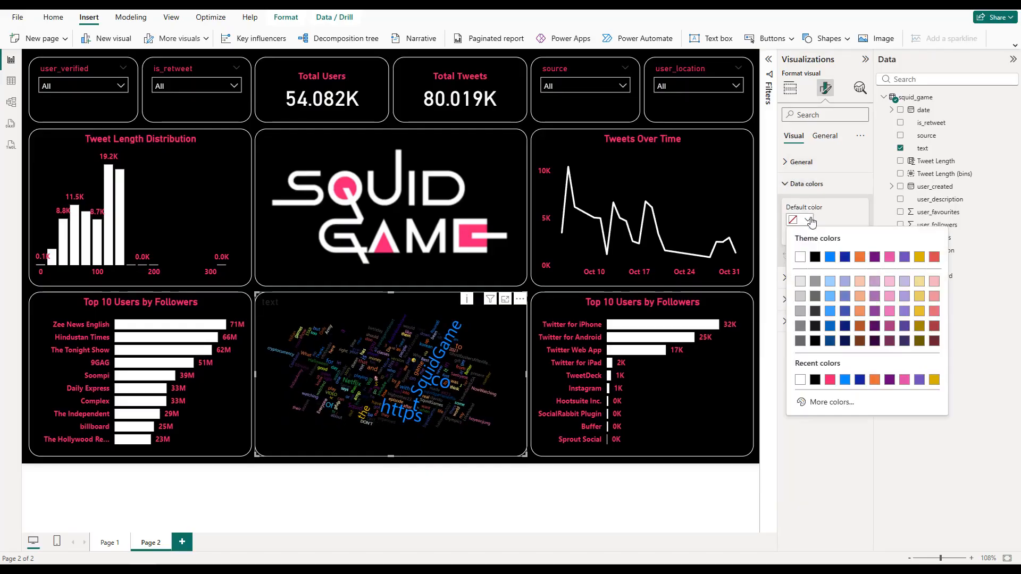
click(830, 380)
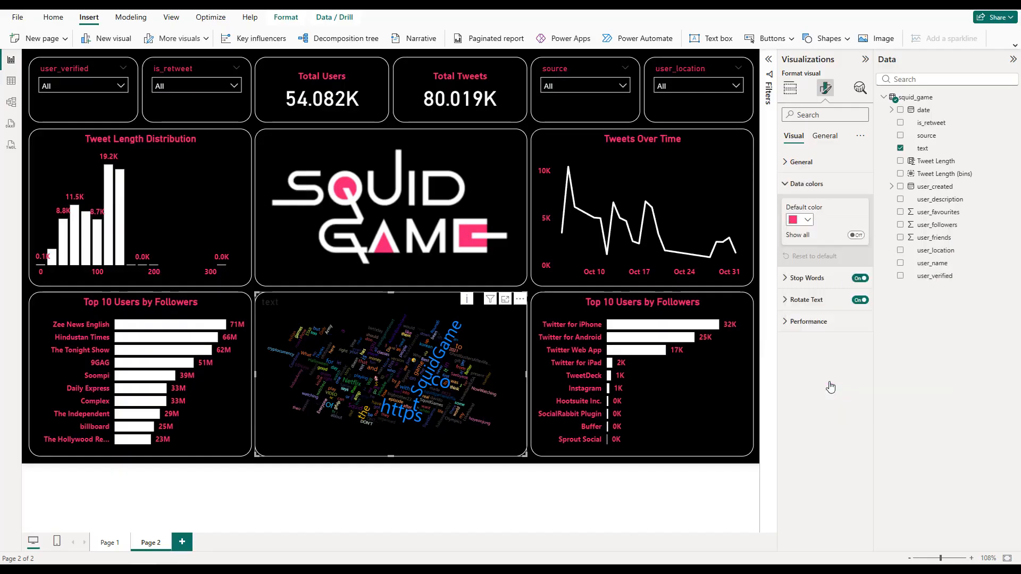
click(813, 185)
Step: Clear the word cloud's title text, deselect the visual, and collapse the Visualizations and Data panes
click(825, 136)
click(796, 184)
double_click(794, 237)
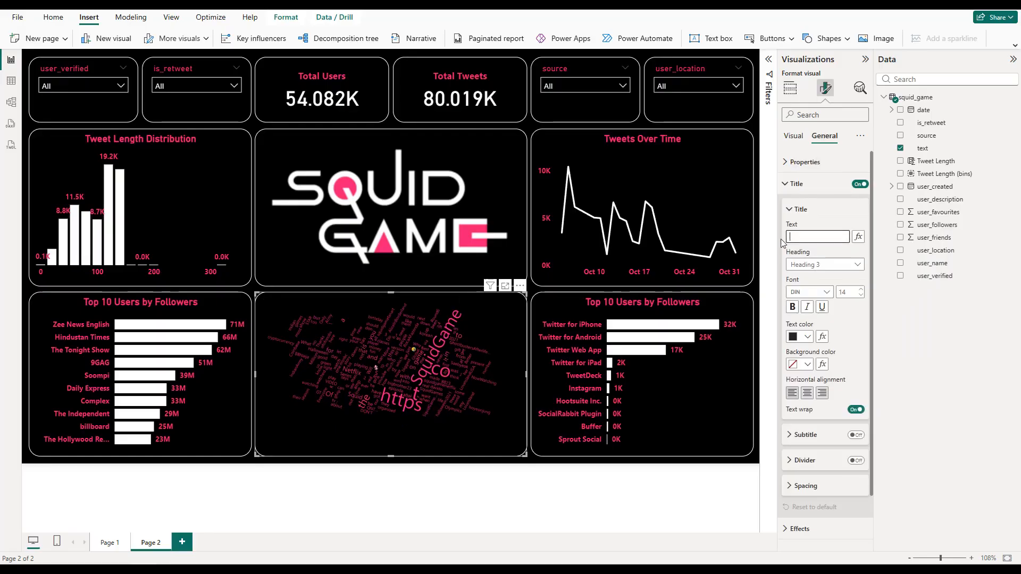
click(531, 294)
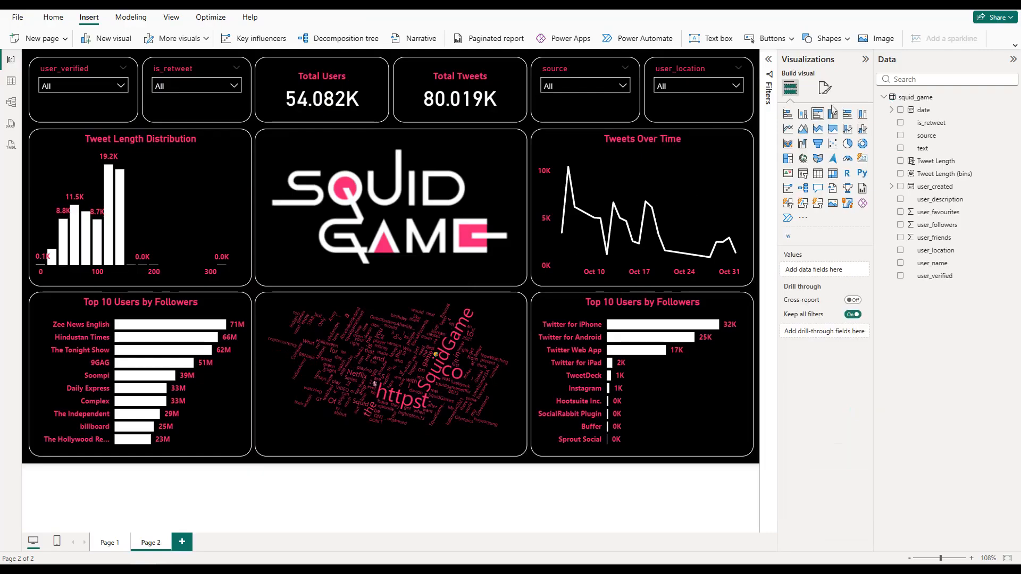
click(865, 59)
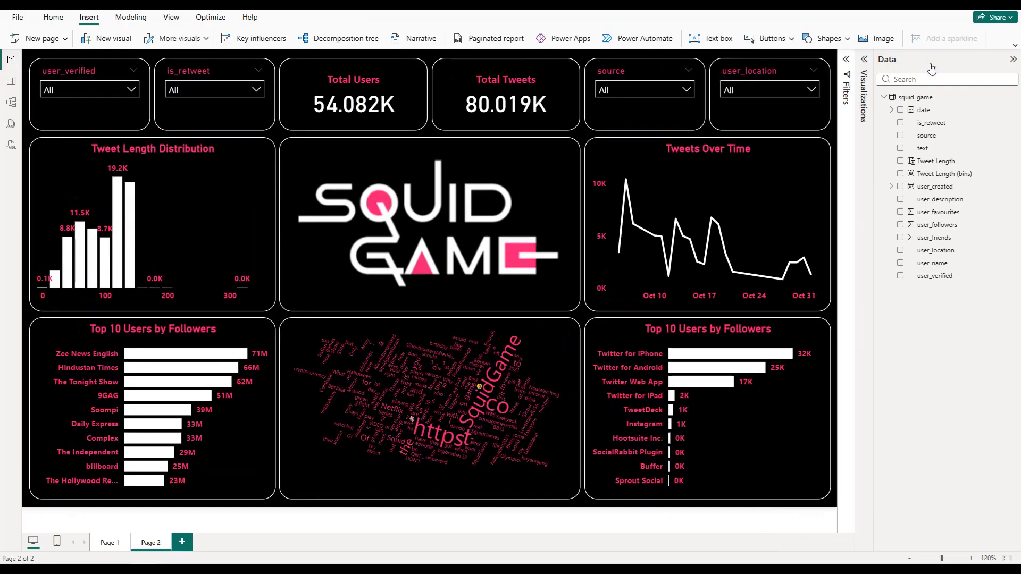
click(1013, 59)
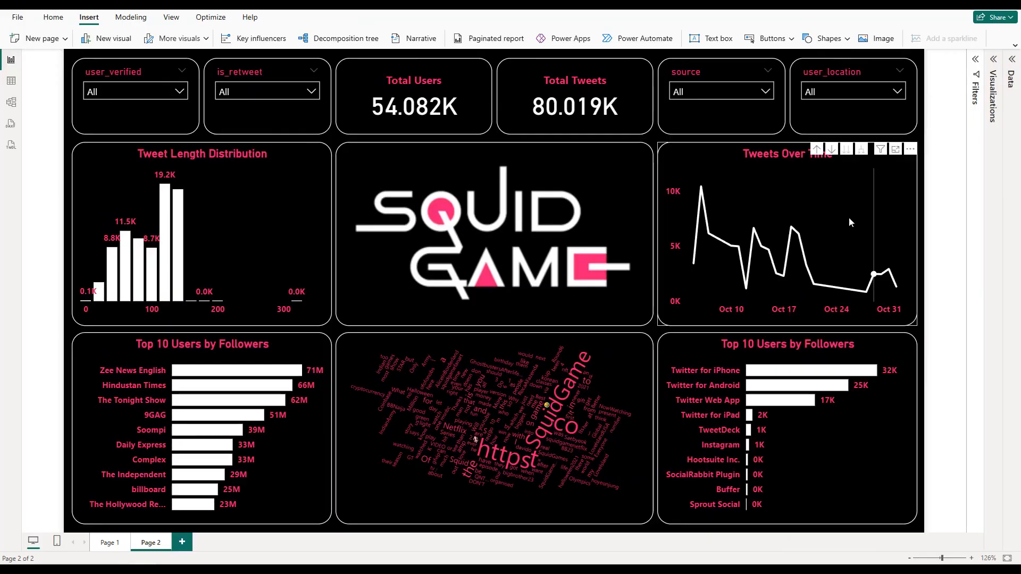
Step: Retitle the bar chart of tweet sources "Top 10 Sources" and collapse the formatting options to show the full dashboard
click(836, 331)
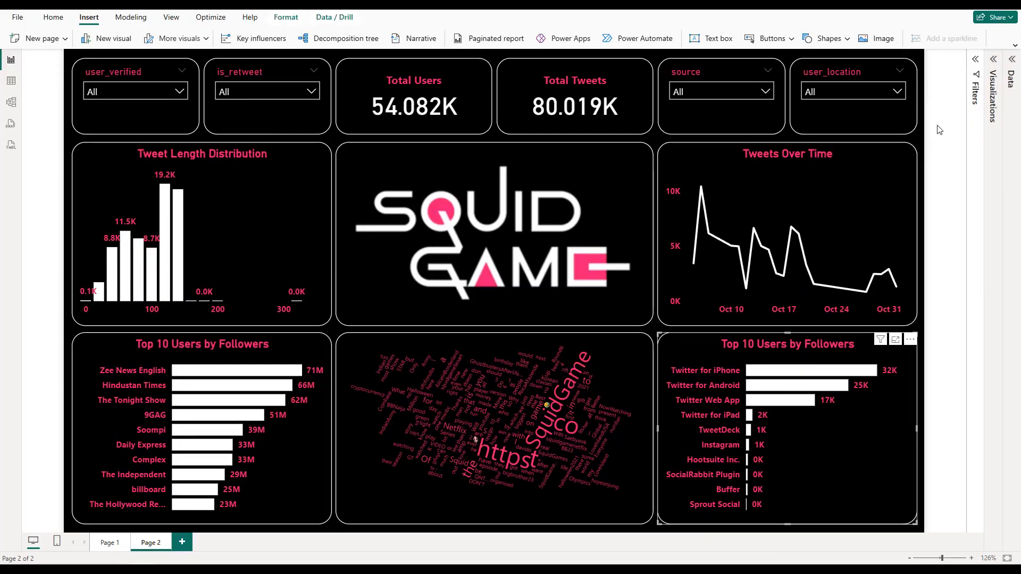
click(993, 59)
click(955, 88)
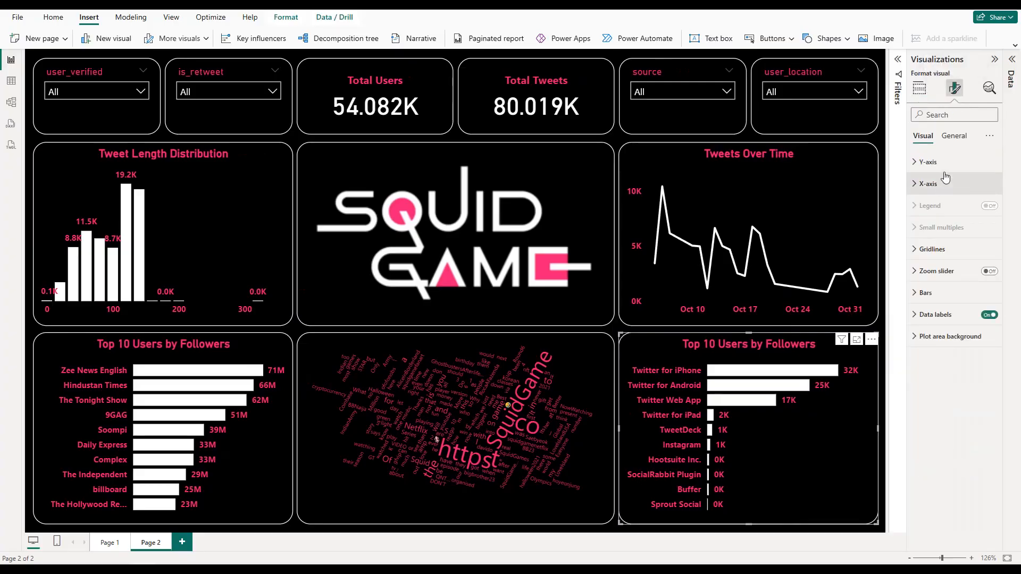
click(949, 182)
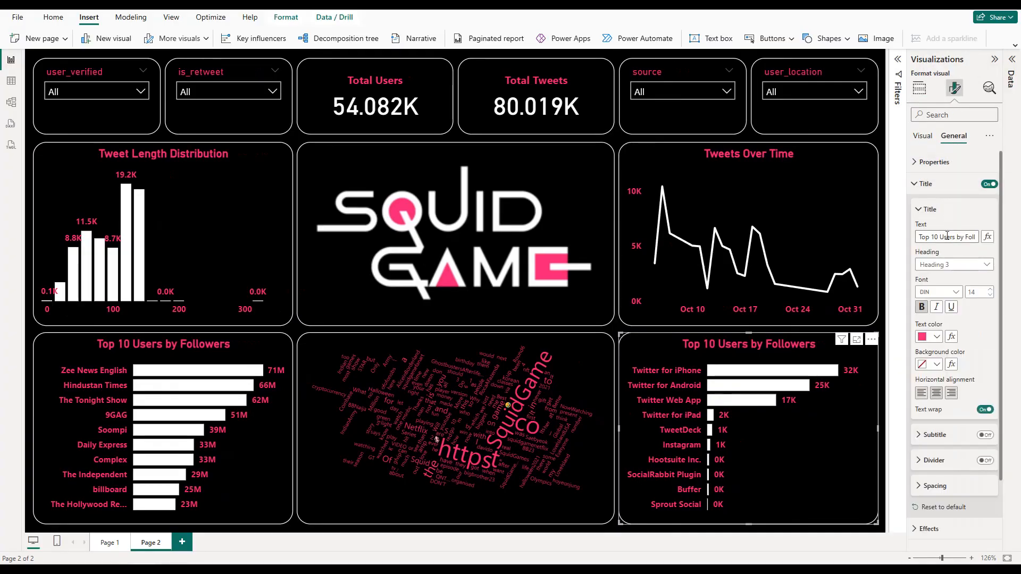
drag(942, 236, 977, 237)
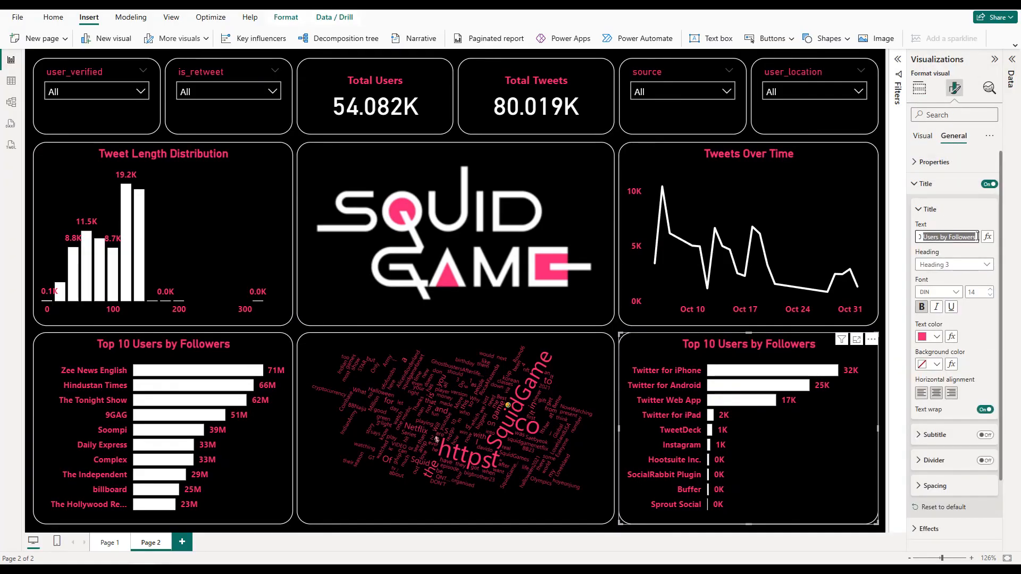
text(Sources)
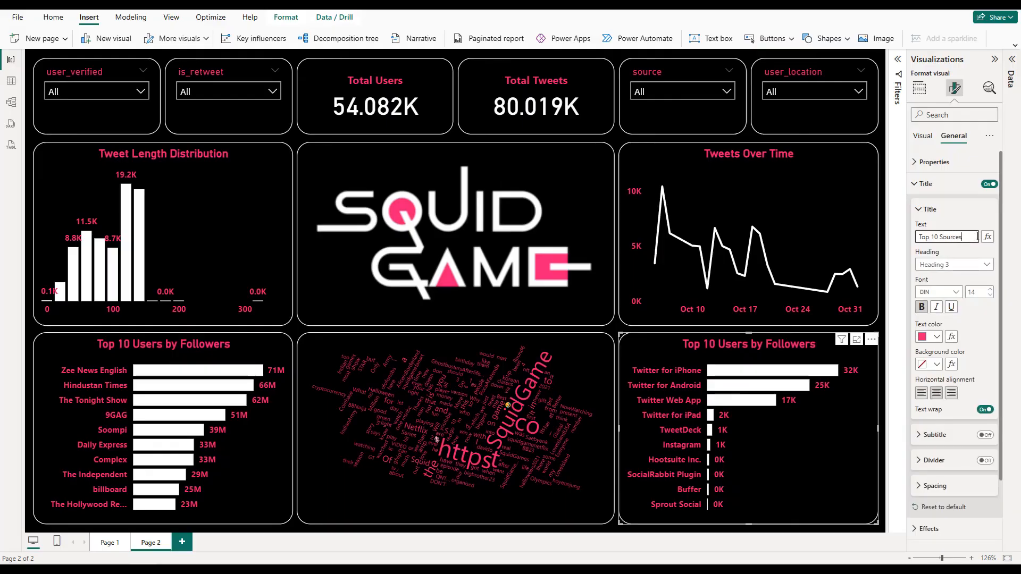
click(972, 184)
click(995, 60)
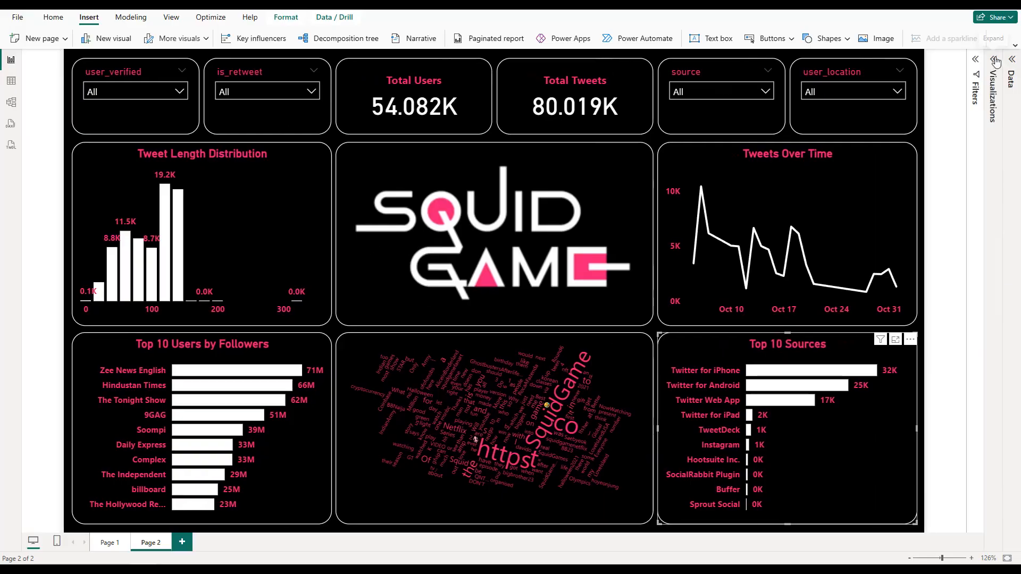
click(338, 141)
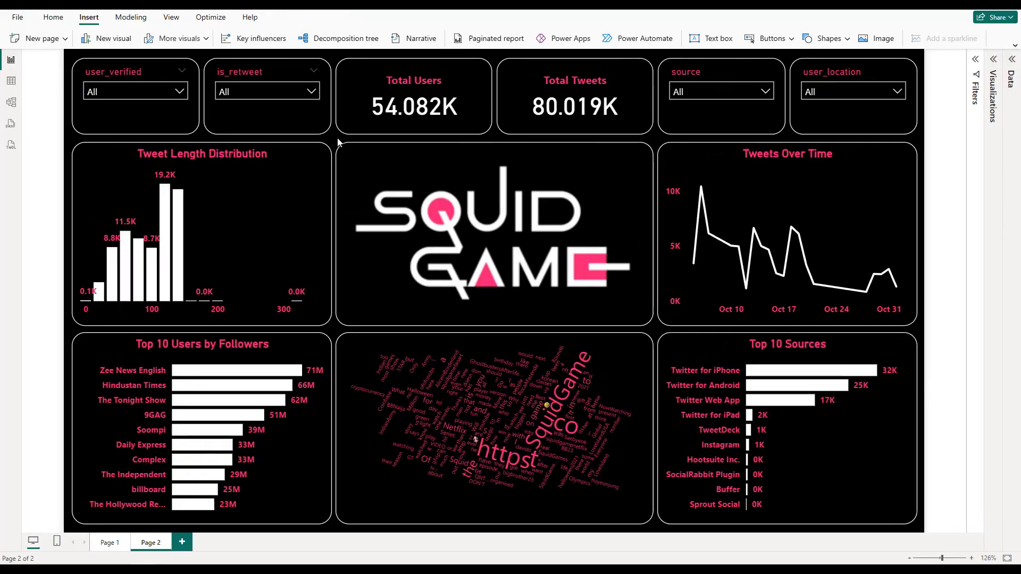